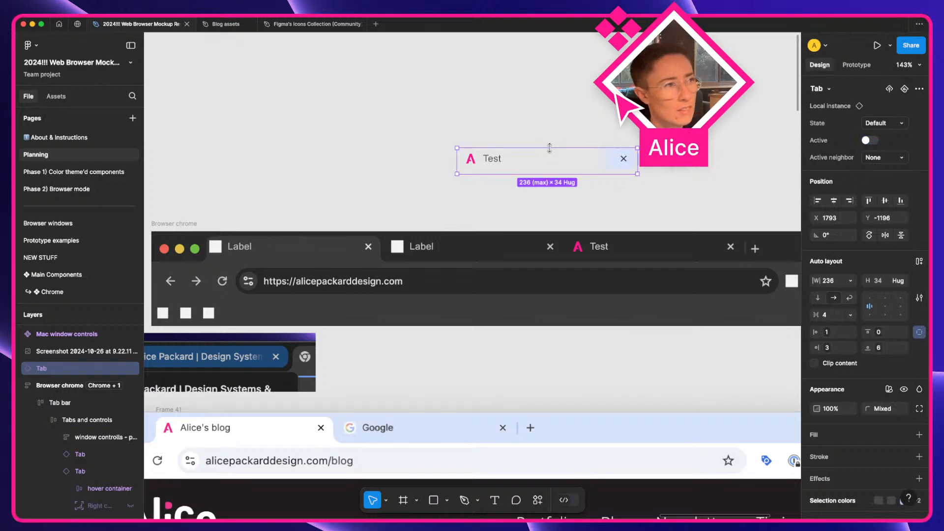
Move the Test tab to empty canvas above the browser chrome and overlay an active and an inactive copy of it
{"action": "left_click_drag", "start_coordinate": [557, 159], "coordinate": [416, 172]}
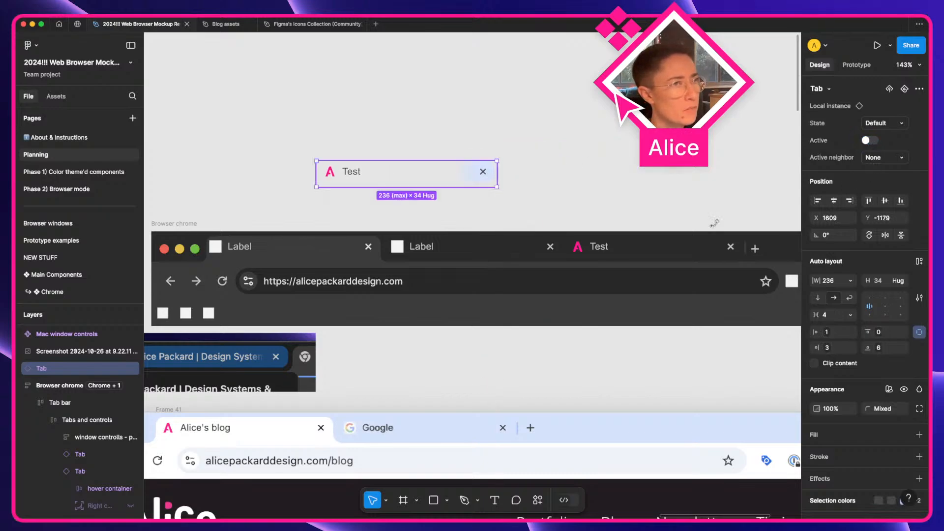
{"action": "left_click", "coordinate": [870, 141]}
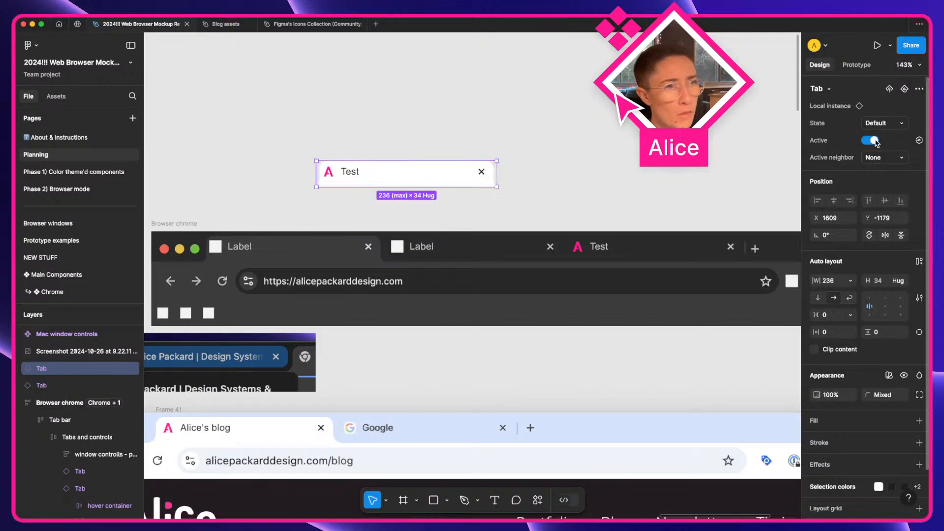
{"action": "left_click", "coordinate": [871, 141]}
{"action": "left_click", "coordinate": [510, 126]}
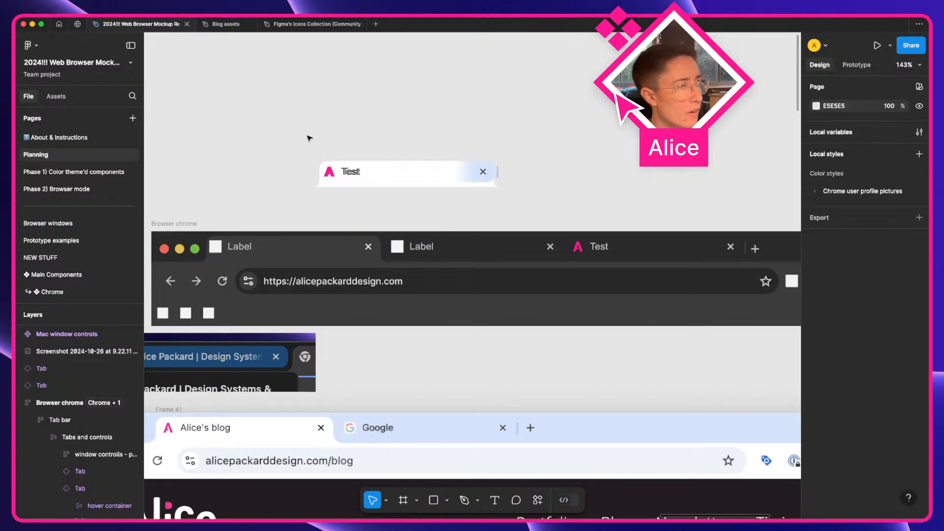
Move the inactive Test tab up so it sits directly above the active copy
{"action": "left_click_drag", "start_coordinate": [308, 137], "coordinate": [393, 185]}
{"action": "scroll", "coordinate": [394, 184], "scroll_direction": "up", "scroll_amount": 6}
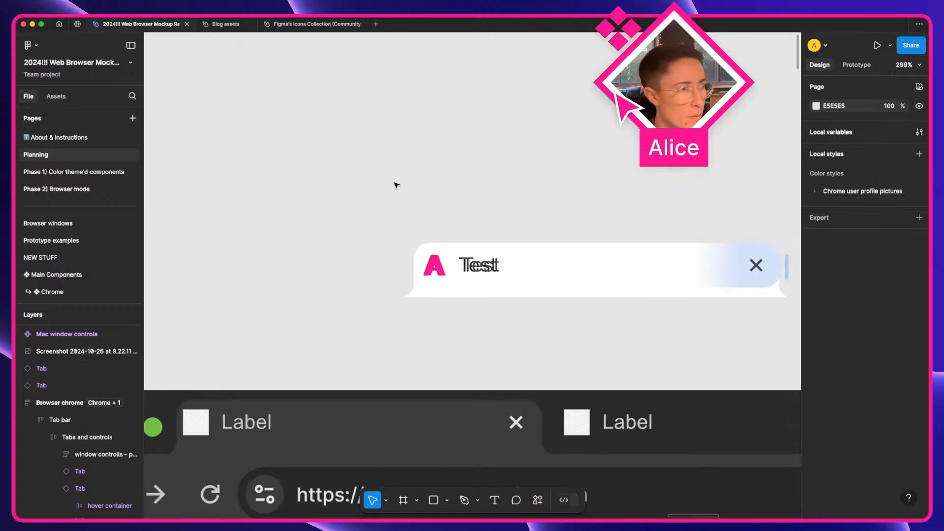
{"action": "left_click", "coordinate": [490, 270]}
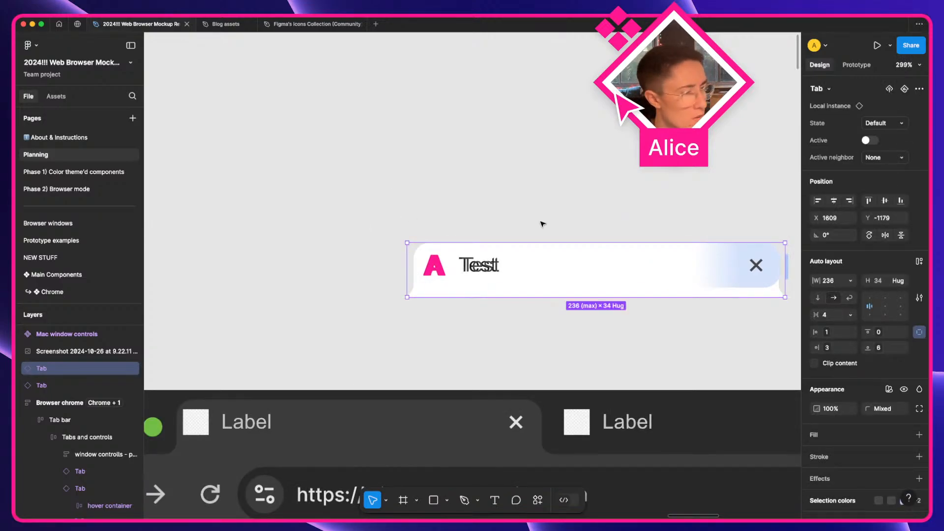
{"action": "left_click_drag", "start_coordinate": [546, 270], "coordinate": [538, 222]}
{"action": "scroll", "coordinate": [456, 169], "scroll_direction": "up", "scroll_amount": 3}
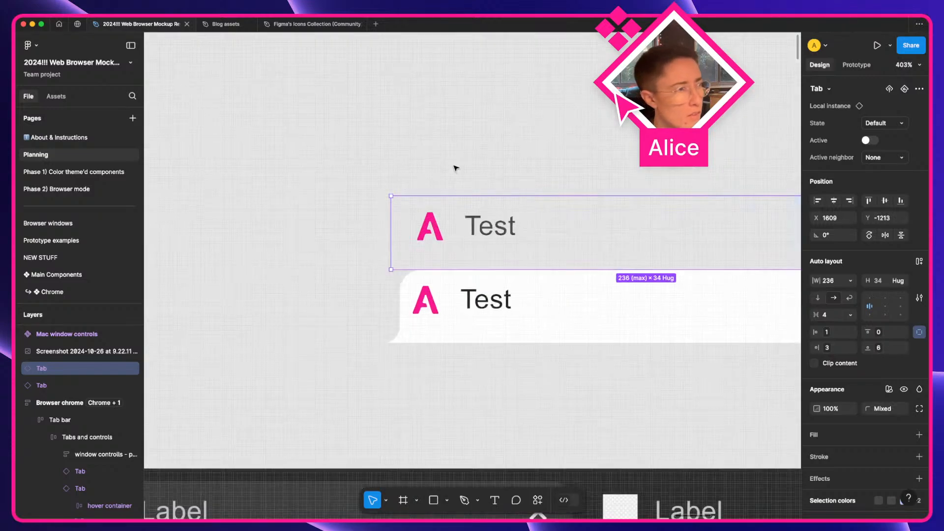
Show the rulers and add vertical guides at the left edges of the active tab's favicon and label, at 1619 and 1641
{"action": "key", "text": "super+r"}
{"action": "left_click", "coordinate": [375, 270]}
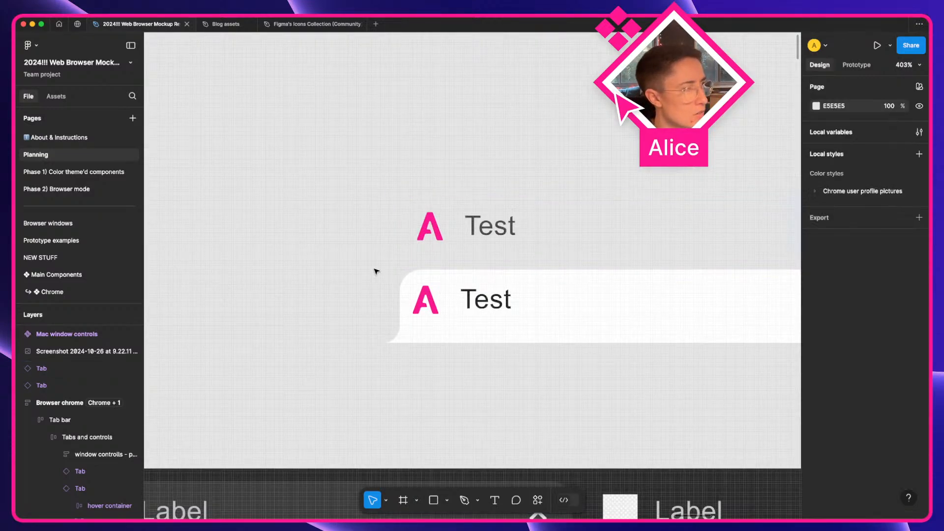
{"action": "key", "text": "shift+e"}
{"action": "key", "text": "shift+r"}
{"action": "left_click_drag", "start_coordinate": [150, 264], "coordinate": [413, 261]}
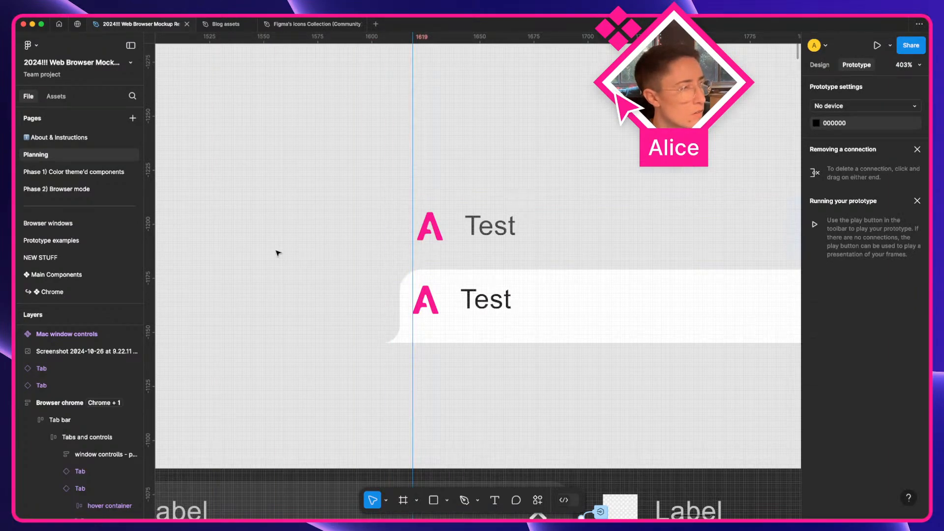
{"action": "left_click_drag", "start_coordinate": [145, 266], "coordinate": [462, 283]}
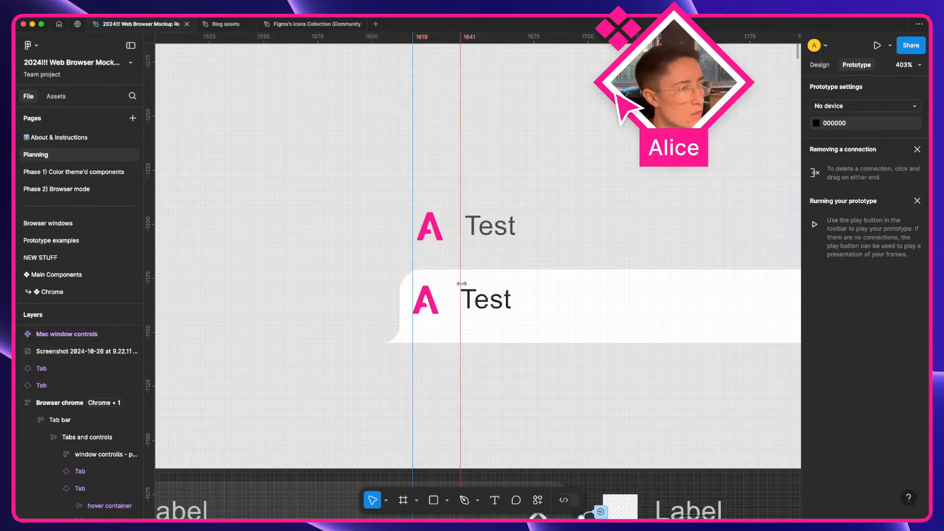
Shift both vertical guides to the left edges of the inactive tab's favicon and label
{"action": "left_click", "coordinate": [434, 321]}
{"action": "left_click", "coordinate": [335, 317]}
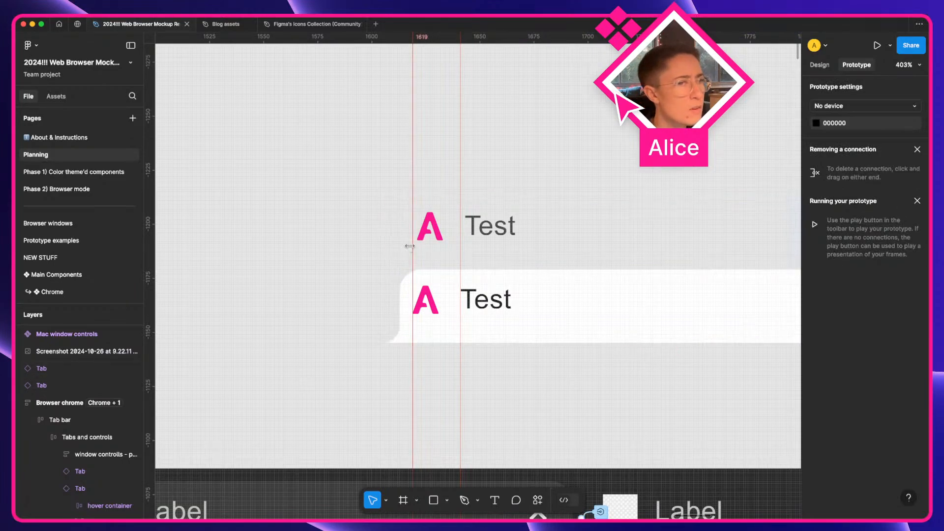
{"action": "left_click_drag", "start_coordinate": [415, 249], "coordinate": [465, 247]}
{"action": "key", "text": "super+z"}
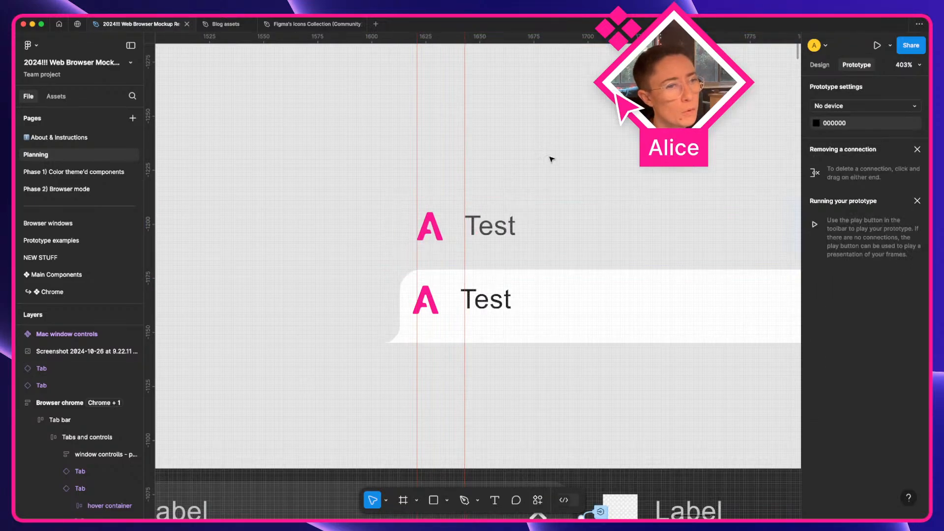
Compare how the favicon and label of the active and inactive tabs line up with the guides
{"action": "left_click", "coordinate": [518, 299]}
{"action": "left_click", "coordinate": [343, 312]}
{"action": "left_click", "coordinate": [477, 320]}
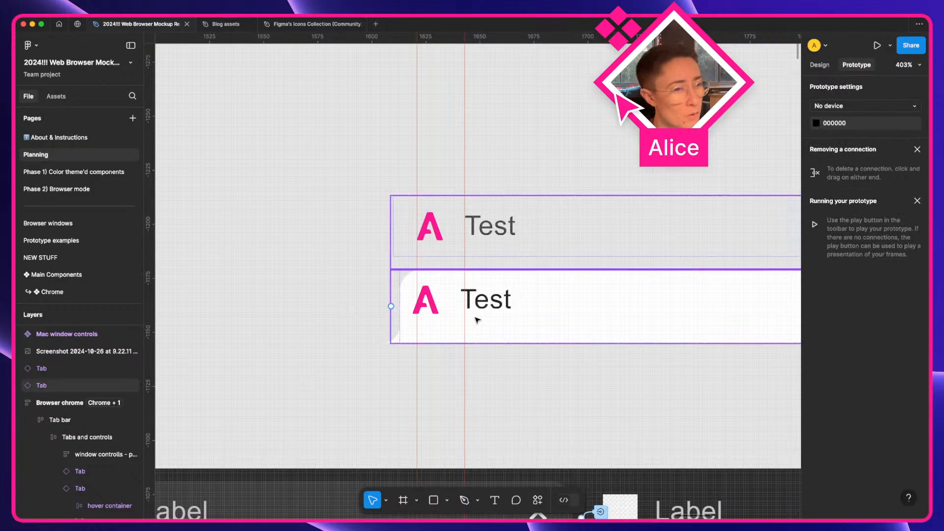
{"action": "left_click", "coordinate": [329, 306]}
{"action": "left_click", "coordinate": [443, 309]}
{"action": "left_click", "coordinate": [317, 240]}
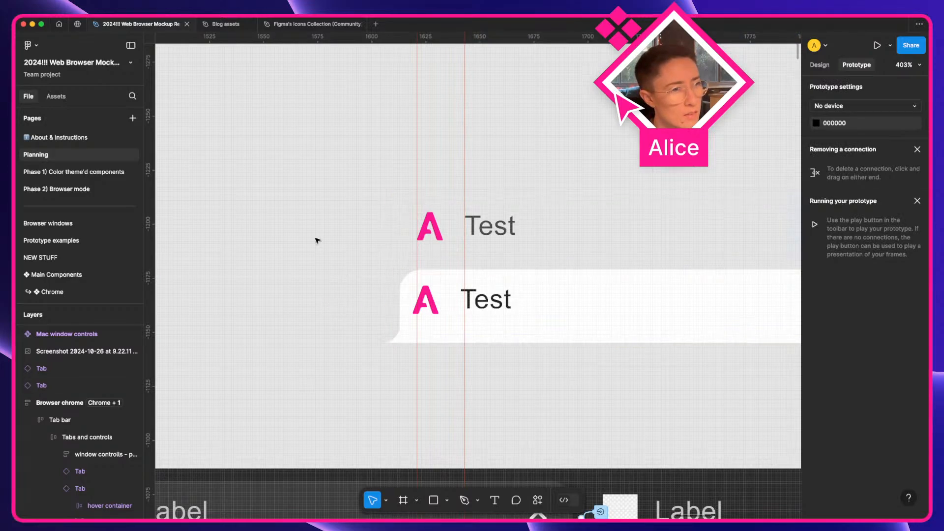
{"action": "left_click", "coordinate": [439, 238]}
{"action": "left_click", "coordinate": [322, 328]}
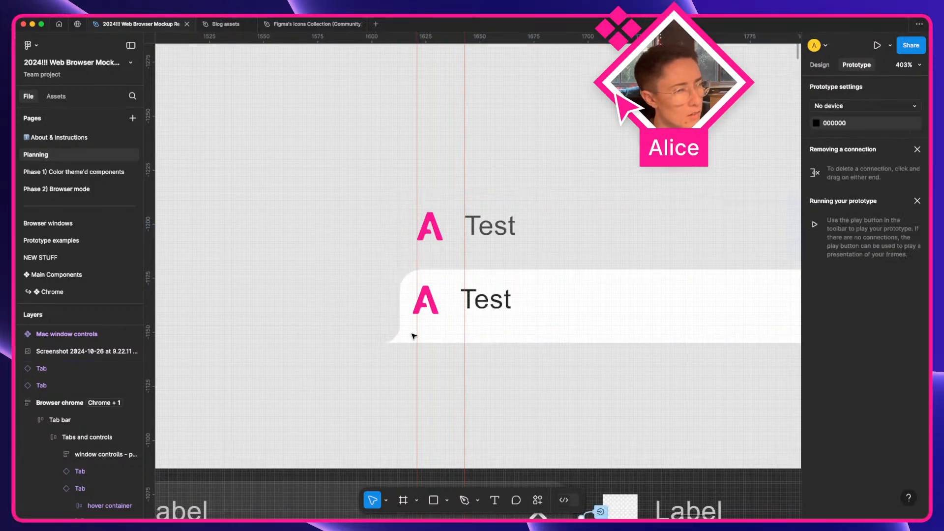
{"action": "left_click", "coordinate": [413, 336]}
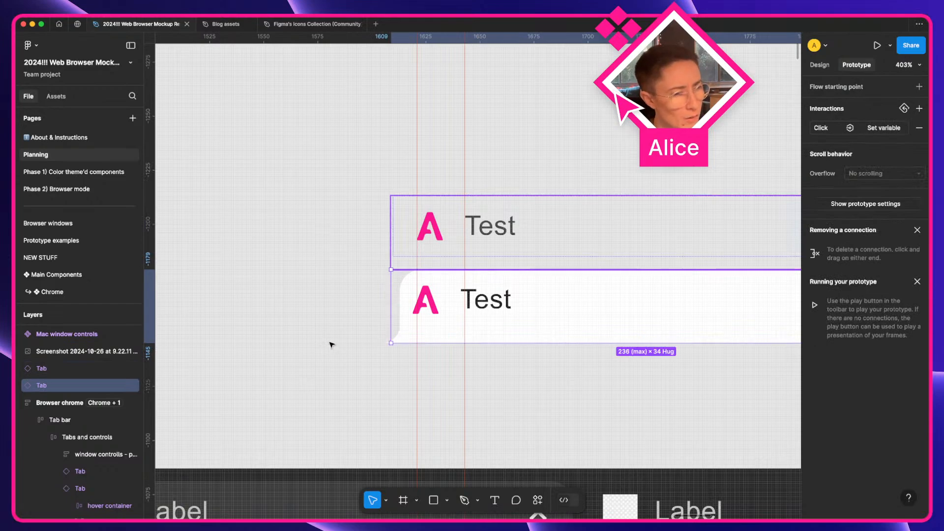
{"action": "left_click", "coordinate": [333, 301]}
Try moving the inactive tab further up from the active one, and undo the move
{"action": "left_click_drag", "start_coordinate": [537, 255], "coordinate": [531, 180]}
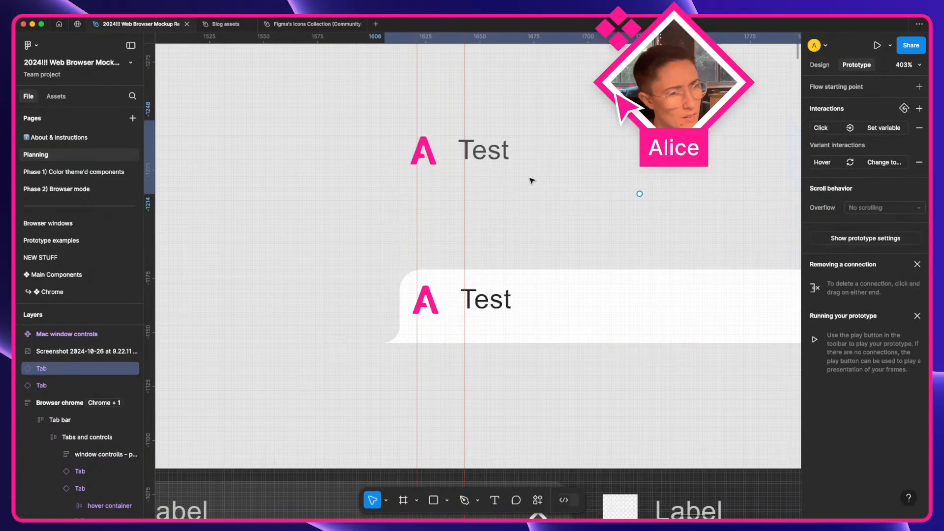
{"action": "key", "text": "super+z"}
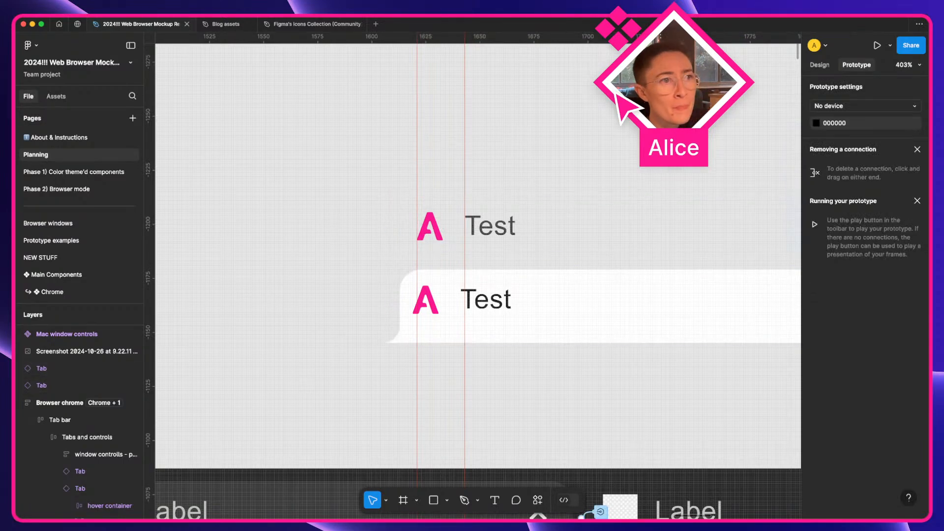
{"action": "left_click", "coordinate": [487, 308]}
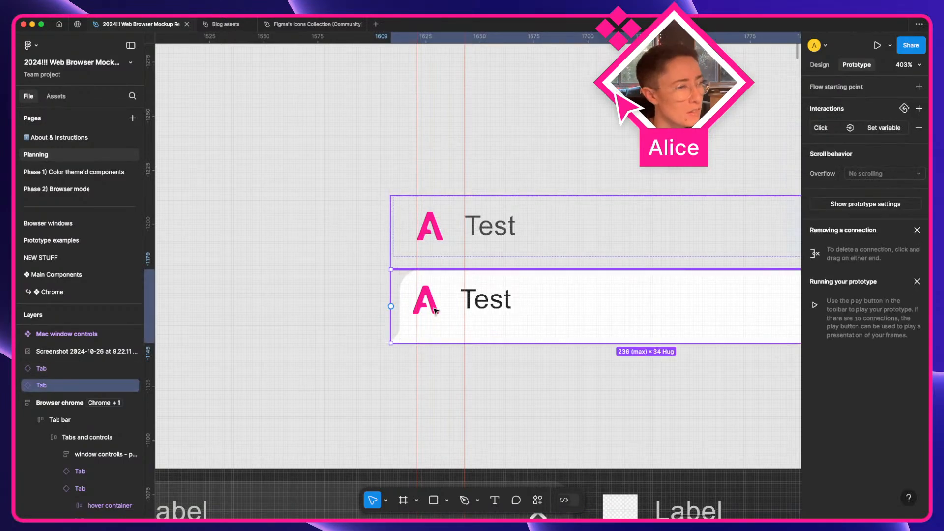
{"action": "key", "text": "Escape"}
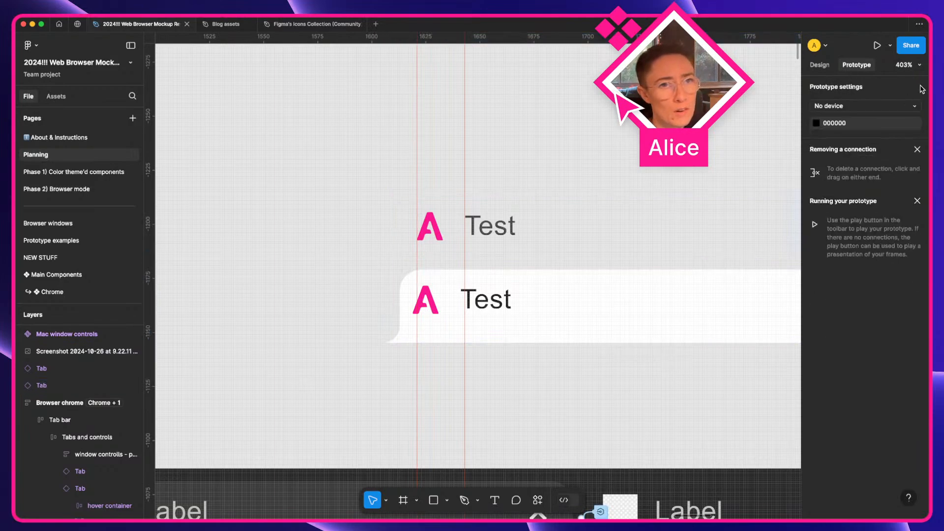
Open the local variables and switch to the Browser collection
{"action": "left_click", "coordinate": [819, 65]}
{"action": "left_click", "coordinate": [919, 132]}
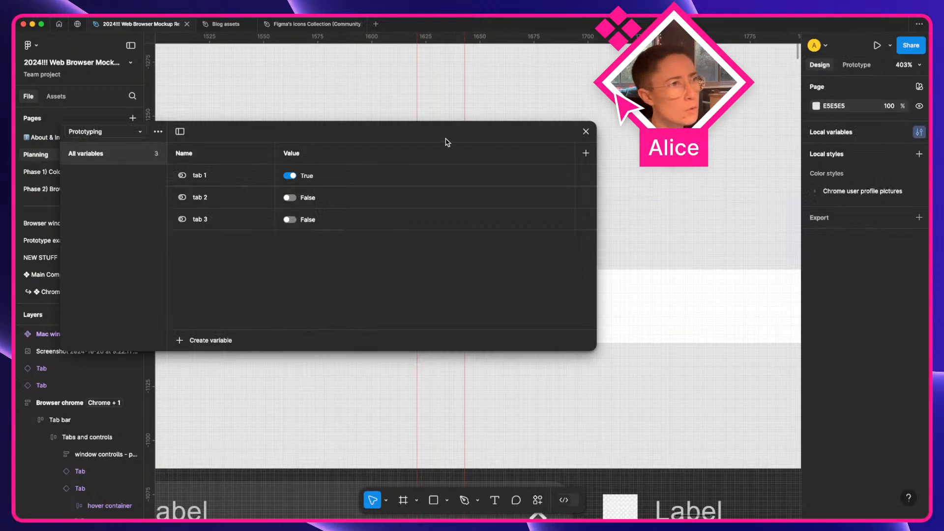
{"action": "left_click_drag", "start_coordinate": [448, 142], "coordinate": [442, 67]}
{"action": "left_click", "coordinate": [103, 59]}
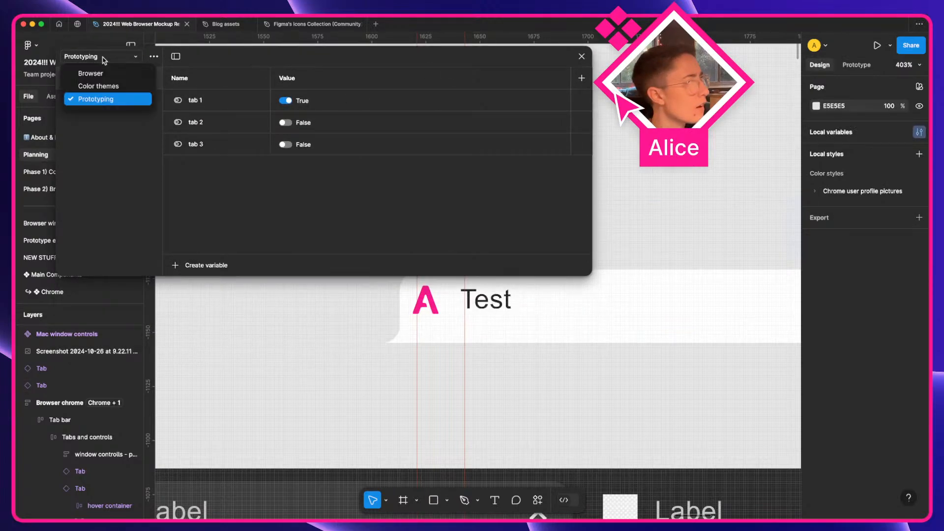
{"action": "left_click", "coordinate": [126, 76]}
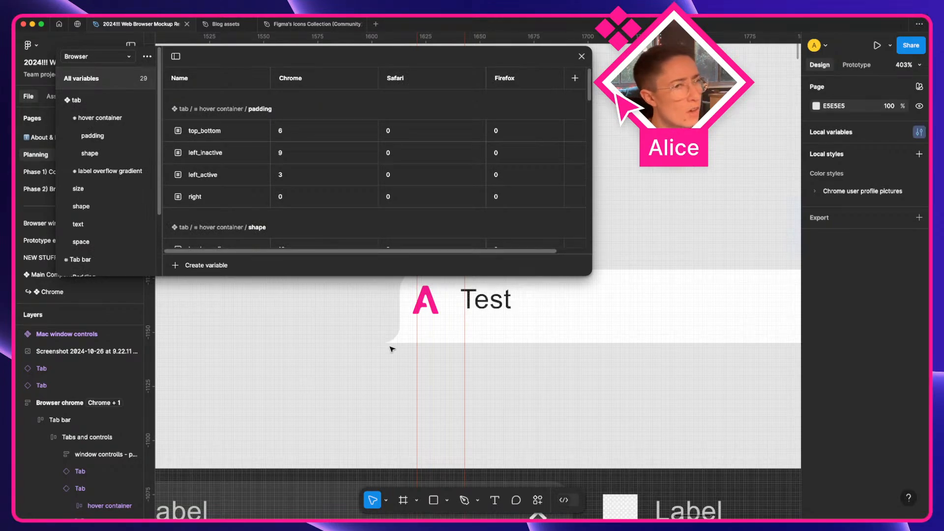
Check the tab component's space variables and open its size variables
{"action": "scroll", "coordinate": [392, 349], "scroll_direction": "up", "scroll_amount": 4}
{"action": "scroll", "coordinate": [392, 349], "scroll_direction": "up", "scroll_amount": 1}
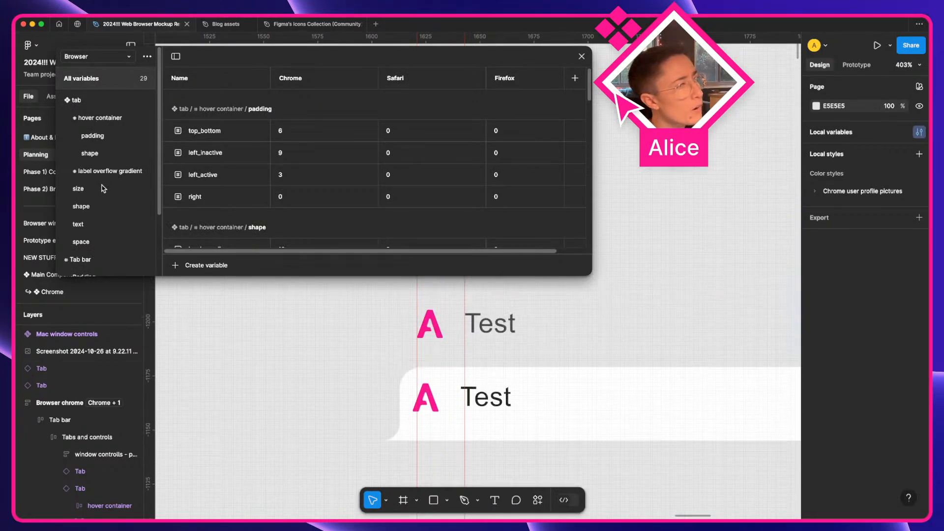
{"action": "left_click", "coordinate": [74, 99]}
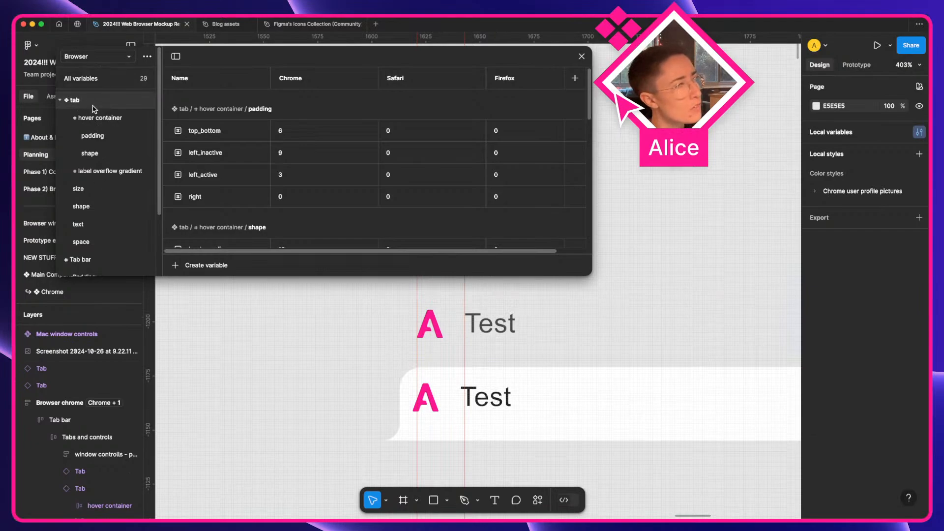
{"action": "left_click", "coordinate": [98, 242]}
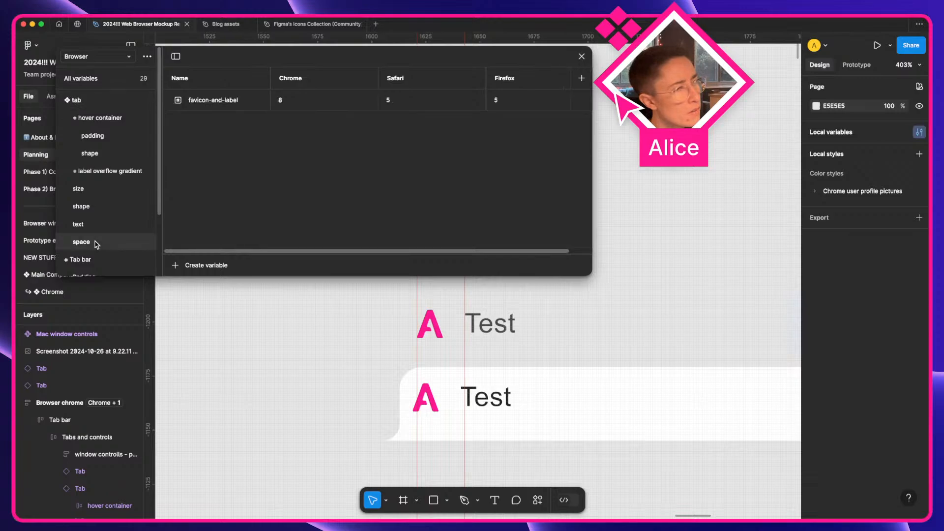
{"action": "left_click", "coordinate": [97, 194]}
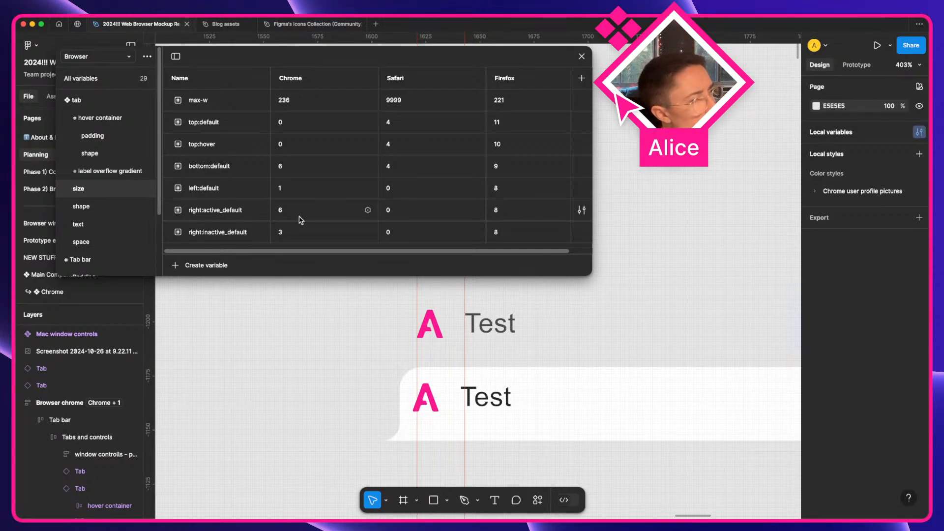
Check which size variable drives the right padding of the active tab's container
{"action": "left_click", "coordinate": [314, 216]}
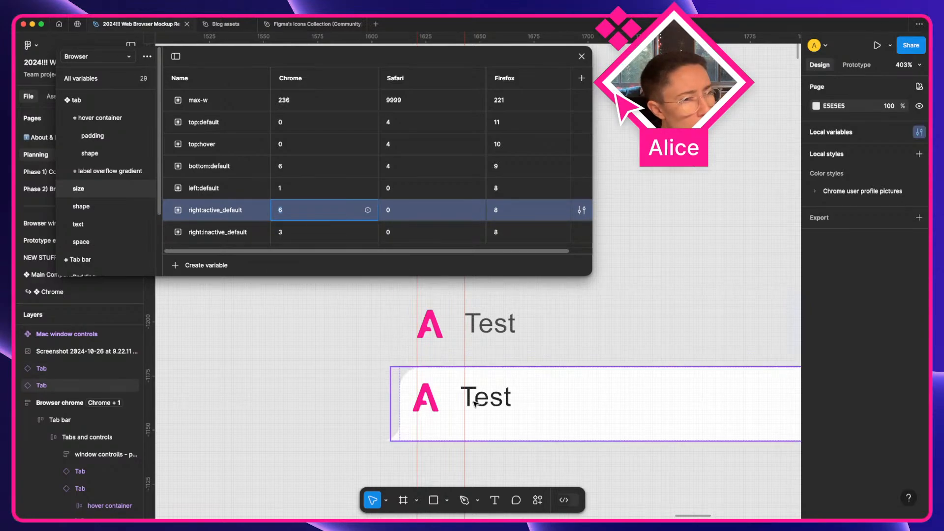
{"action": "left_click", "coordinate": [520, 413]}
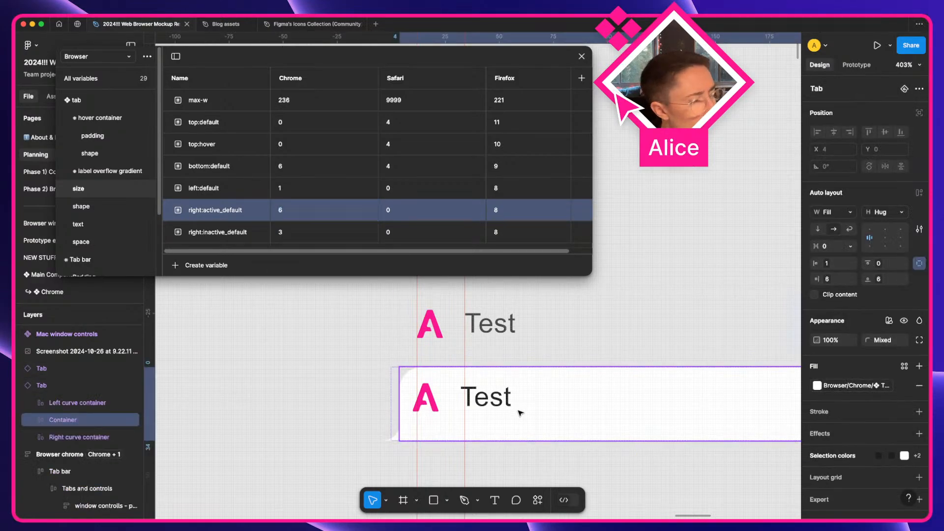
{"action": "left_click", "coordinate": [829, 281]}
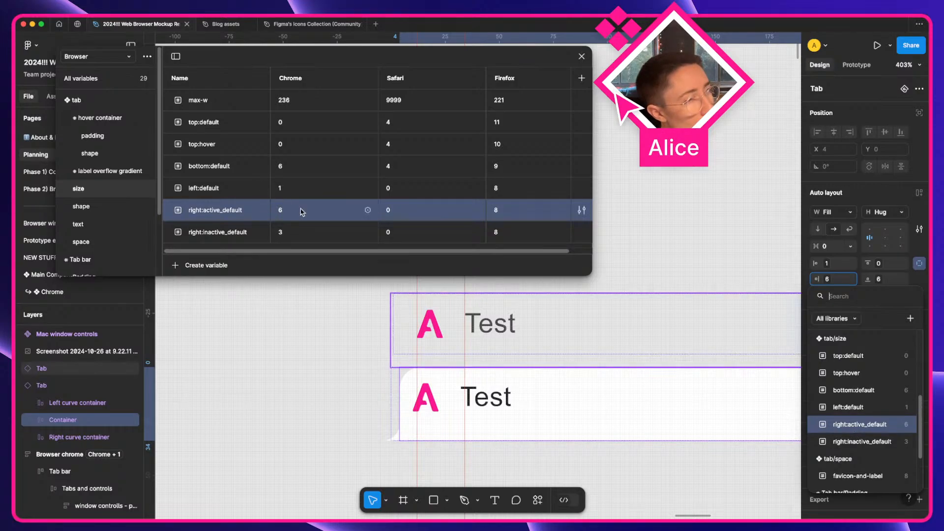
{"action": "left_click", "coordinate": [316, 210]}
{"action": "scroll", "coordinate": [396, 394], "scroll_direction": "right", "scroll_amount": 5}
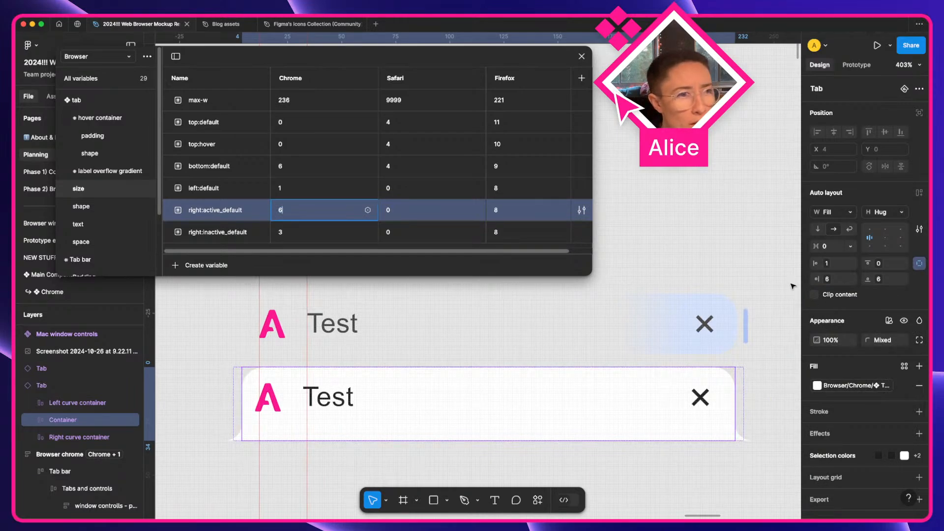
Try a Chrome value of 3 for the left:default variable, and undo the change
{"action": "left_click", "coordinate": [309, 187]}
{"action": "type", "text": "3"}
{"action": "key", "text": "Return"}
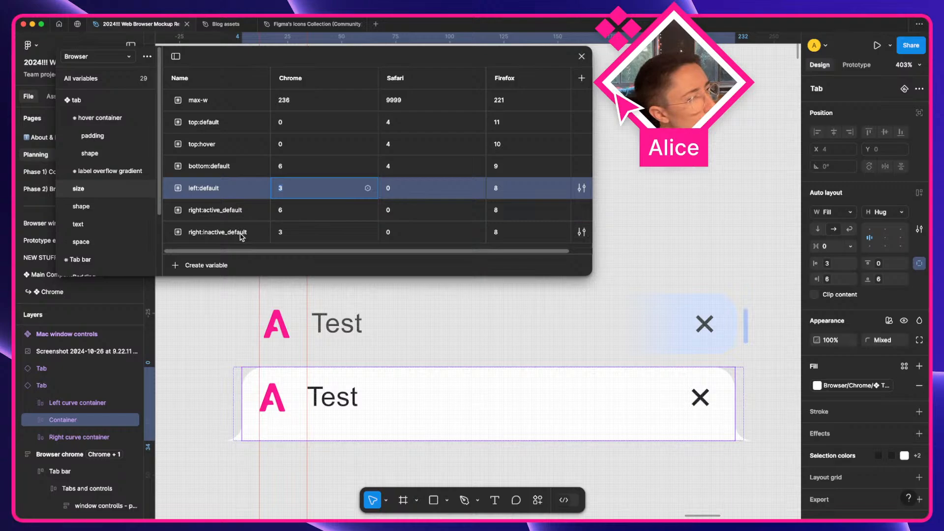
{"action": "key", "text": "Down"}
{"action": "key", "text": "Down"}
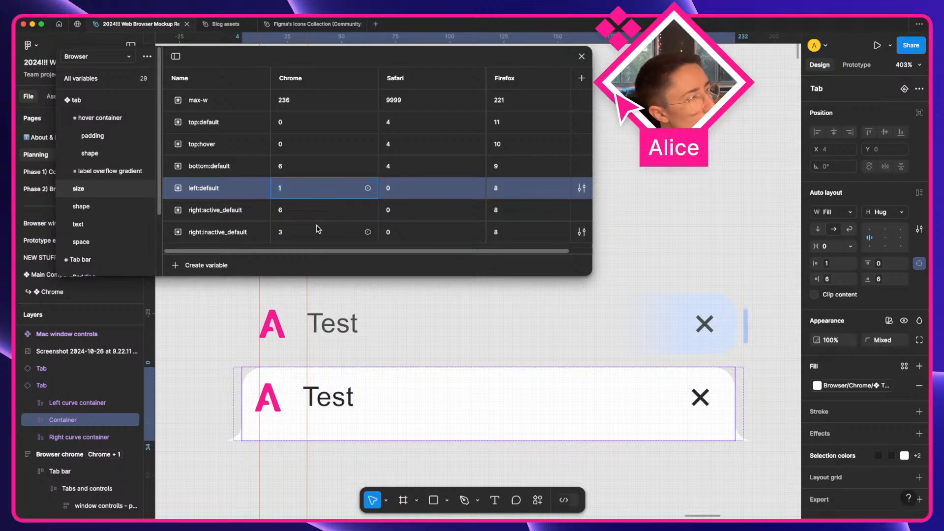
Duplicate the left:default variable, name the copy left:active_default, and place it above the original
{"action": "right_click", "coordinate": [236, 193]}
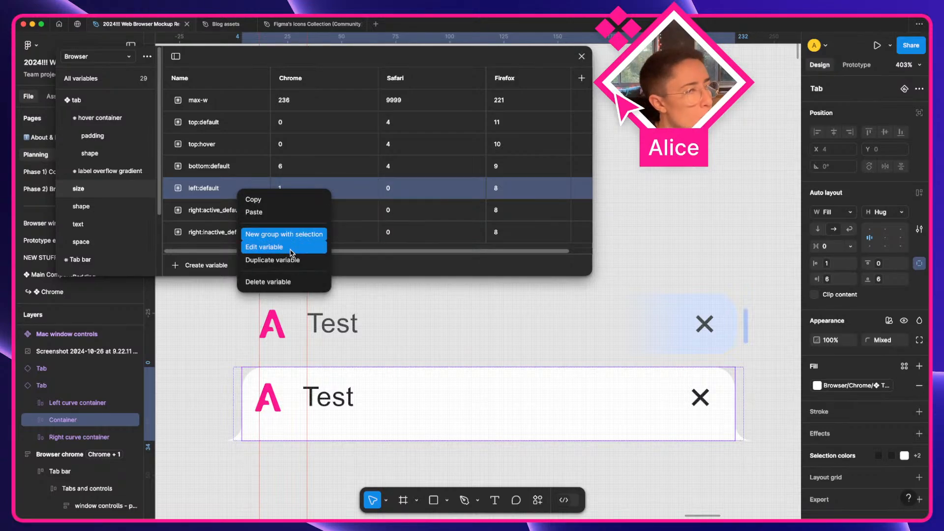
{"action": "left_click", "coordinate": [292, 267]}
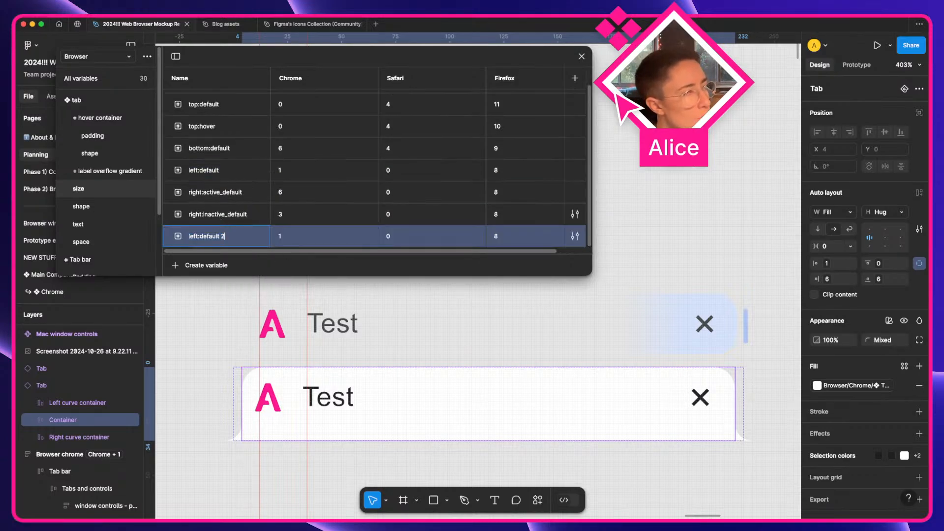
{"action": "key", "text": "alt+shift+Left"}
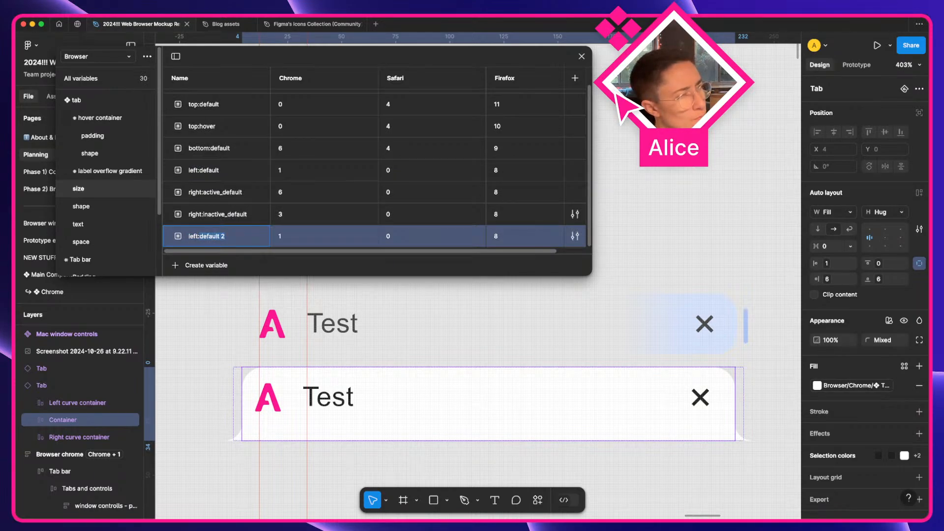
{"action": "type", "text": "active_"}
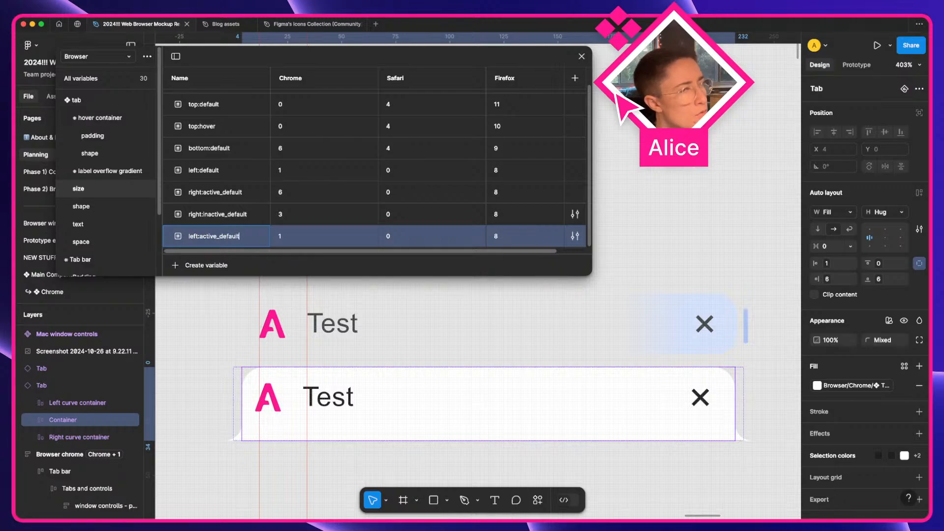
{"action": "key", "text": "Return"}
{"action": "left_click_drag", "start_coordinate": [236, 215], "coordinate": [221, 186]}
Rename the original left:default variable to left:inactive_default
{"action": "left_click", "coordinate": [220, 192]}
{"action": "double_click", "coordinate": [221, 194]}
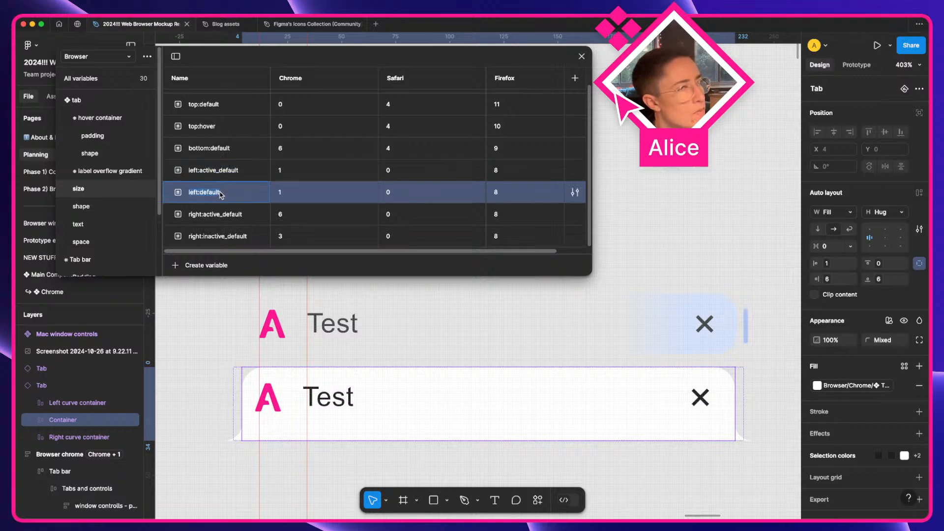
{"action": "key", "text": "alt+Left"}
{"action": "type", "text": "inactive_"}
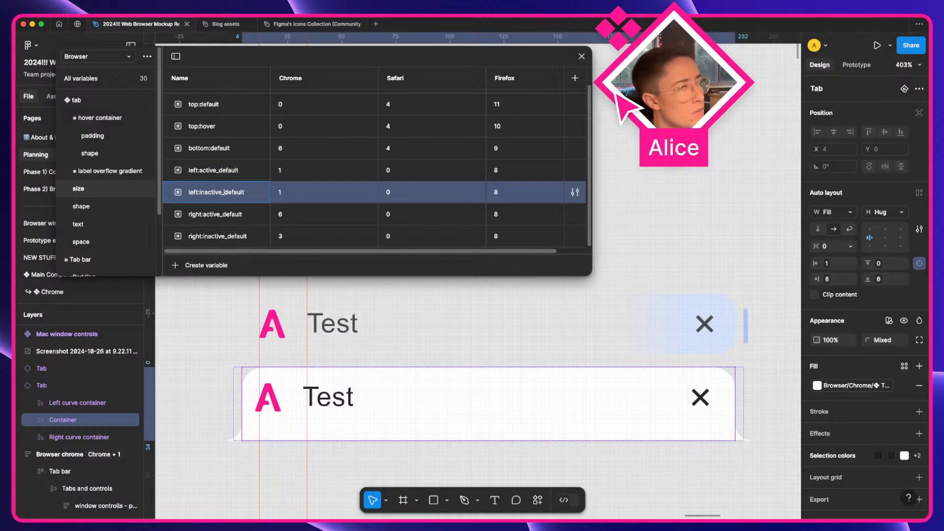
{"action": "key", "text": "Return"}
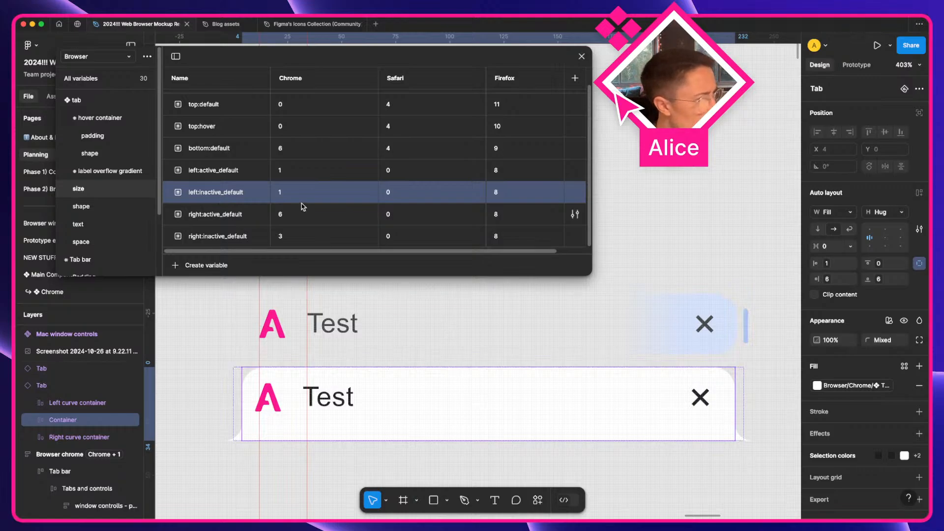
Select the six inactive variants of the Tab component set and check which variable drives their left padding
{"action": "scroll", "coordinate": [375, 362], "scroll_direction": "down", "scroll_amount": 5}
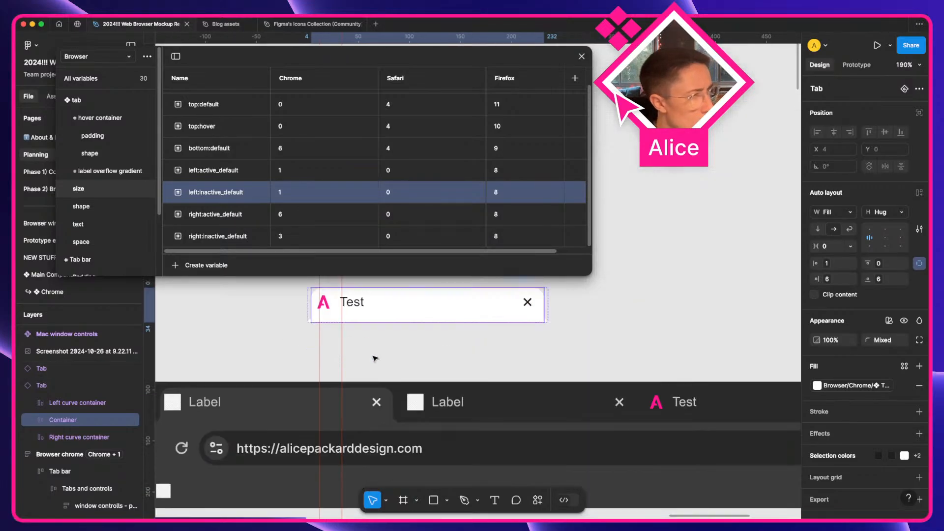
{"action": "scroll", "coordinate": [375, 360], "scroll_direction": "left", "scroll_amount": 5}
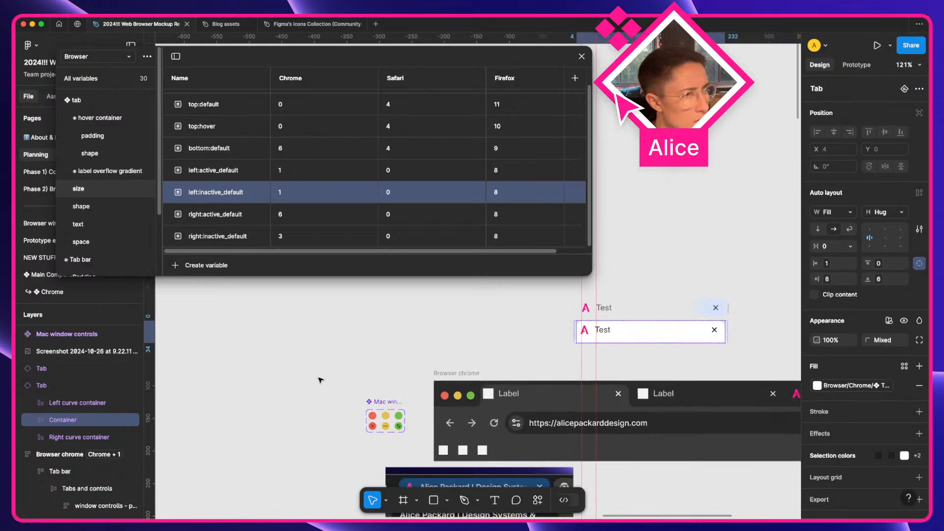
{"action": "scroll", "coordinate": [320, 379], "scroll_direction": "down", "scroll_amount": 3}
{"action": "scroll", "coordinate": [320, 379], "scroll_direction": "left", "scroll_amount": 4}
{"action": "scroll", "coordinate": [320, 379], "scroll_direction": "down", "scroll_amount": 2}
{"action": "scroll", "coordinate": [321, 379], "scroll_direction": "right", "scroll_amount": 2}
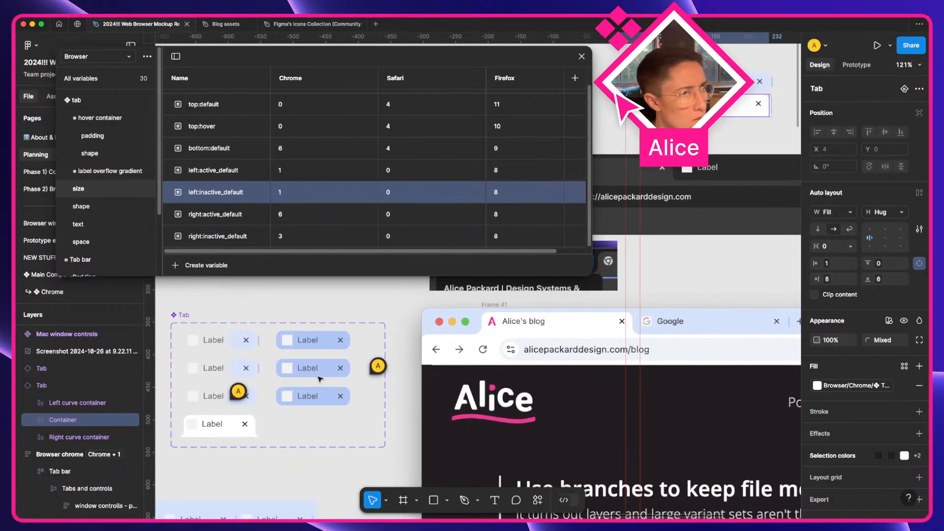
{"action": "scroll", "coordinate": [320, 379], "scroll_direction": "up", "scroll_amount": 5}
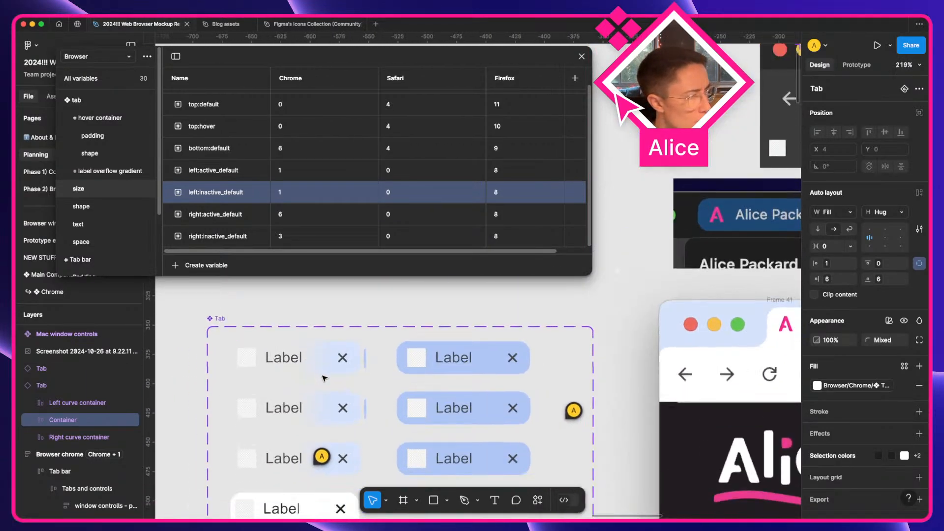
{"action": "left_click", "coordinate": [270, 396]}
{"action": "left_click", "coordinate": [268, 438], "text": "shift"}
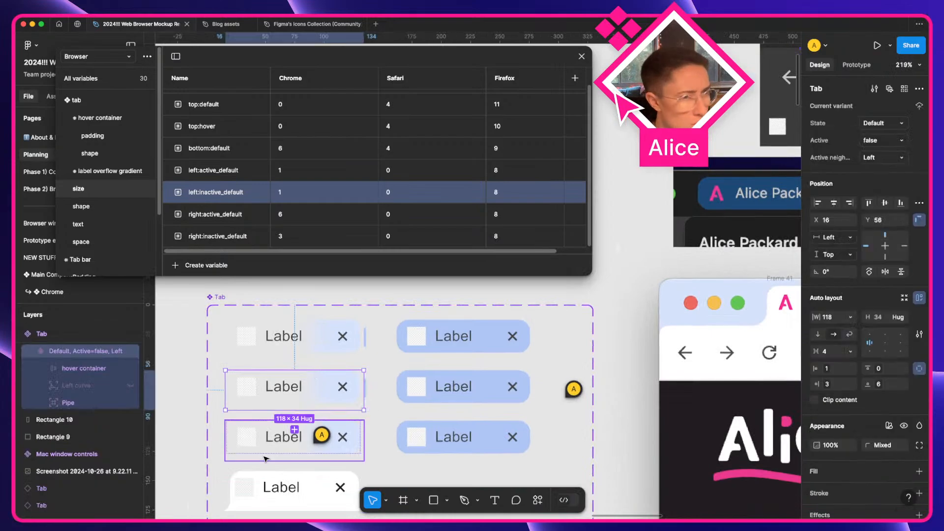
{"action": "left_click", "coordinate": [309, 352], "text": "shift"}
{"action": "left_click", "coordinate": [420, 337], "text": "shift"}
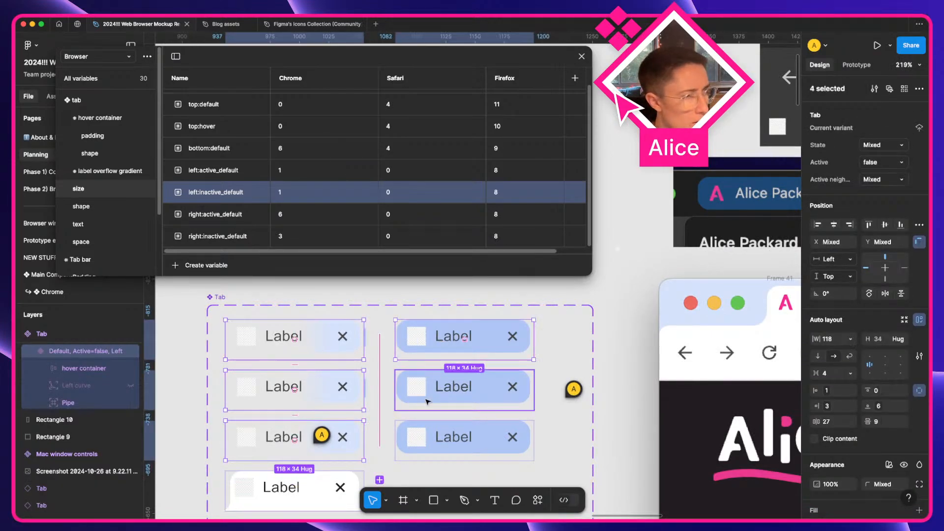
{"action": "left_click", "coordinate": [430, 391], "text": "shift"}
{"action": "left_click", "coordinate": [435, 440], "text": "shift"}
{"action": "scroll", "coordinate": [437, 459], "scroll_direction": "down", "scroll_amount": 3}
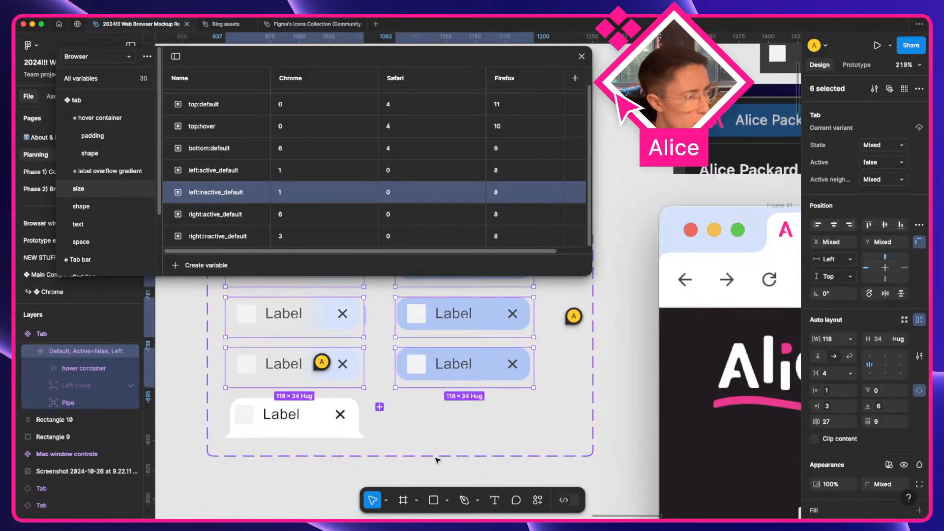
{"action": "left_click", "coordinate": [828, 393]}
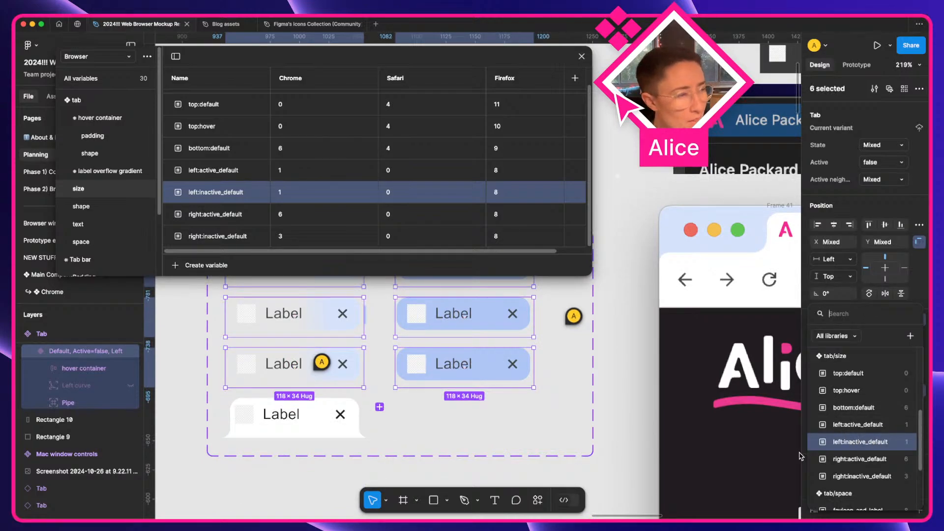
{"action": "left_click", "coordinate": [342, 426]}
Bind the left padding of the Container in the active tab variant to the left:active_default variable
{"action": "left_click", "coordinate": [323, 431]}
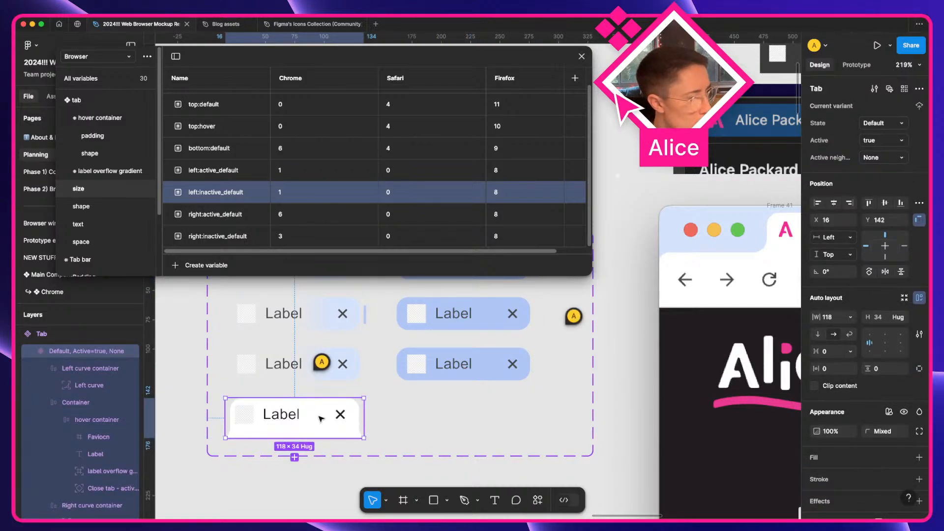
{"action": "left_click", "coordinate": [76, 402]}
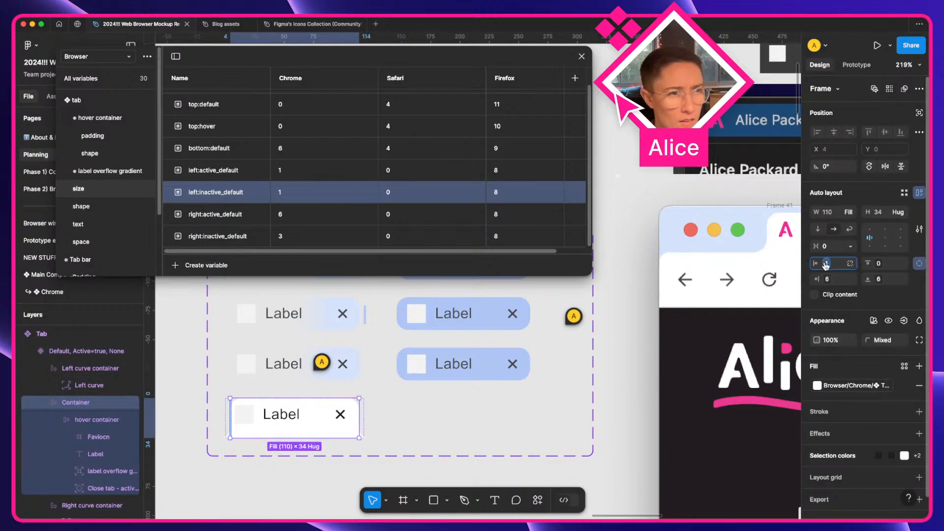
{"action": "left_click", "coordinate": [852, 263]}
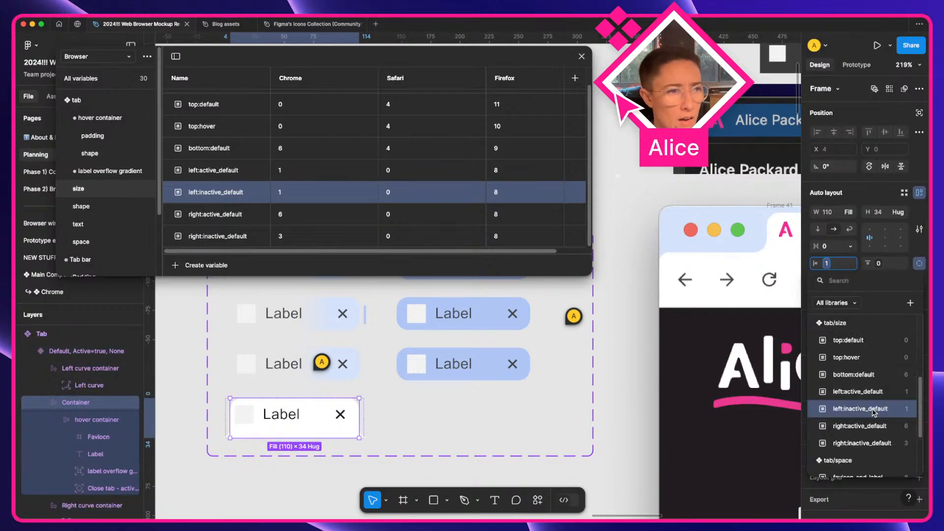
{"action": "left_click", "coordinate": [864, 396]}
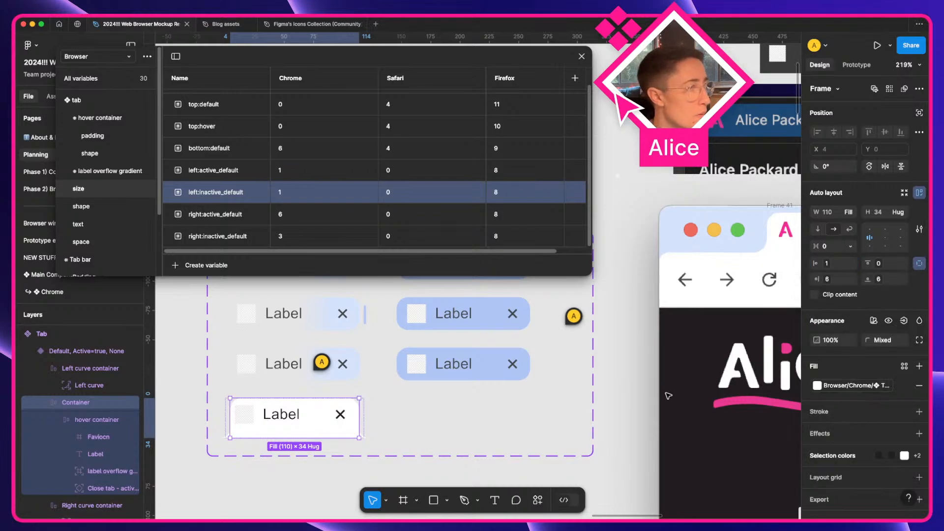
Set the Chrome value of the left:active_default variable to 3
{"action": "scroll", "coordinate": [668, 395], "scroll_direction": "up", "scroll_amount": 8}
{"action": "scroll", "coordinate": [669, 396], "scroll_direction": "right", "scroll_amount": 5}
{"action": "scroll", "coordinate": [669, 396], "scroll_direction": "right", "scroll_amount": 5}
{"action": "scroll", "coordinate": [667, 394], "scroll_direction": "up", "scroll_amount": 5}
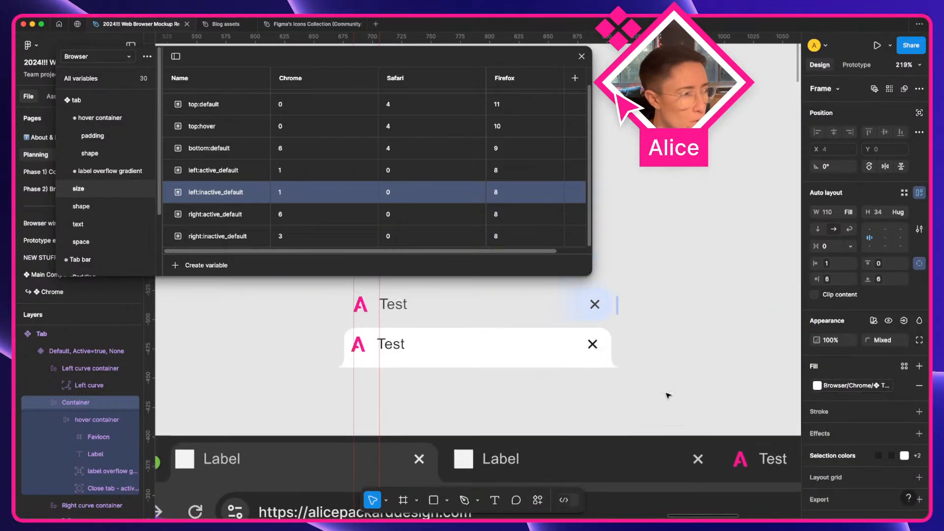
{"action": "scroll", "coordinate": [413, 355], "scroll_direction": "up", "scroll_amount": 3}
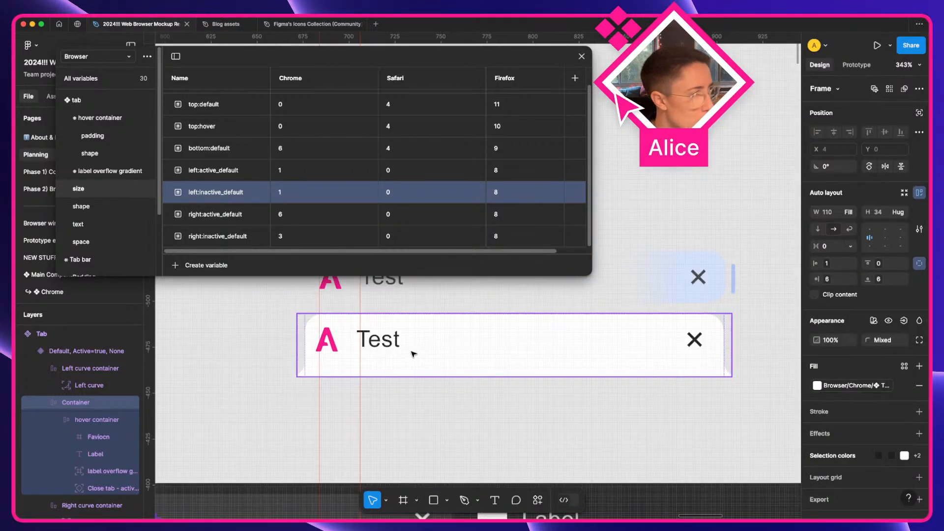
{"action": "left_click", "coordinate": [217, 170]}
{"action": "scroll", "coordinate": [242, 329], "scroll_direction": "up", "scroll_amount": 2}
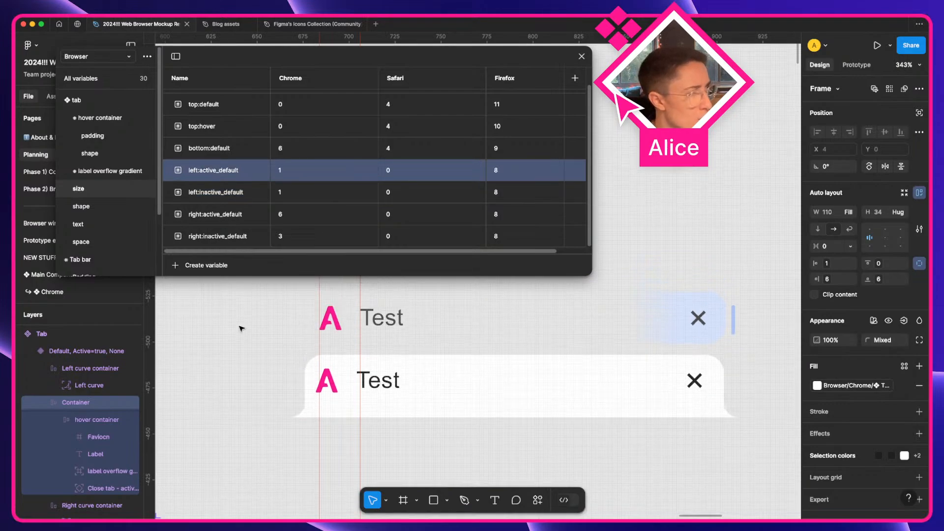
{"action": "left_click", "coordinate": [290, 171]}
{"action": "type", "text": "3"}
{"action": "key", "text": "Return"}
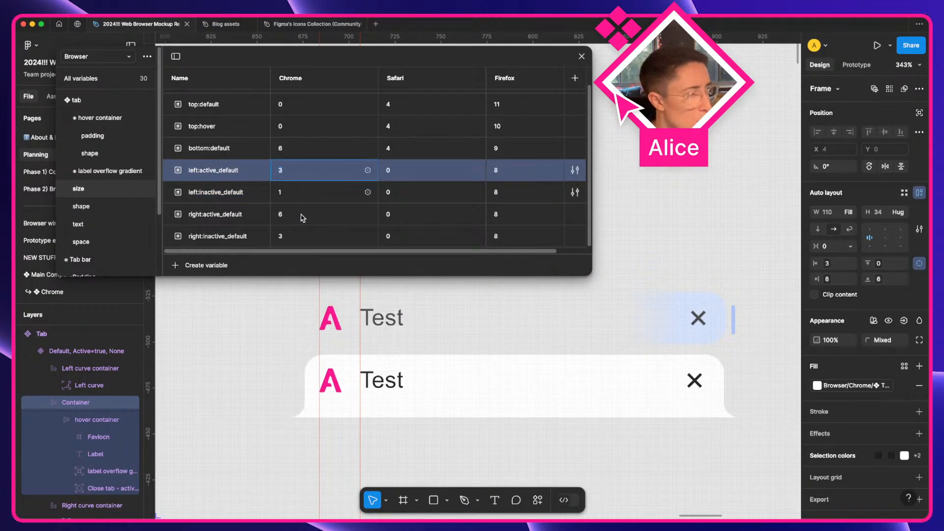
Overlay the inactive test tab on the active one, toggle its Active property to compare alignment, and move it back above
{"action": "left_click", "coordinate": [242, 369]}
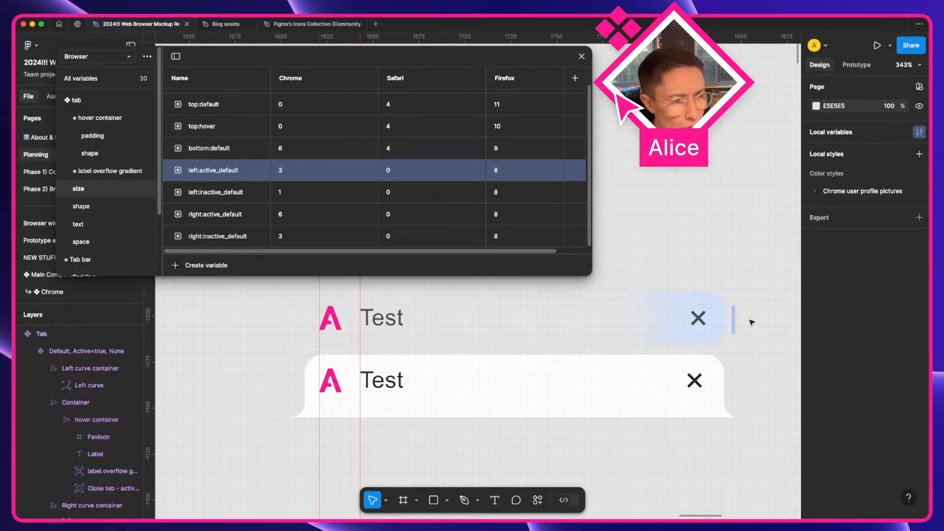
{"action": "left_click_drag", "start_coordinate": [639, 325], "coordinate": [633, 390]}
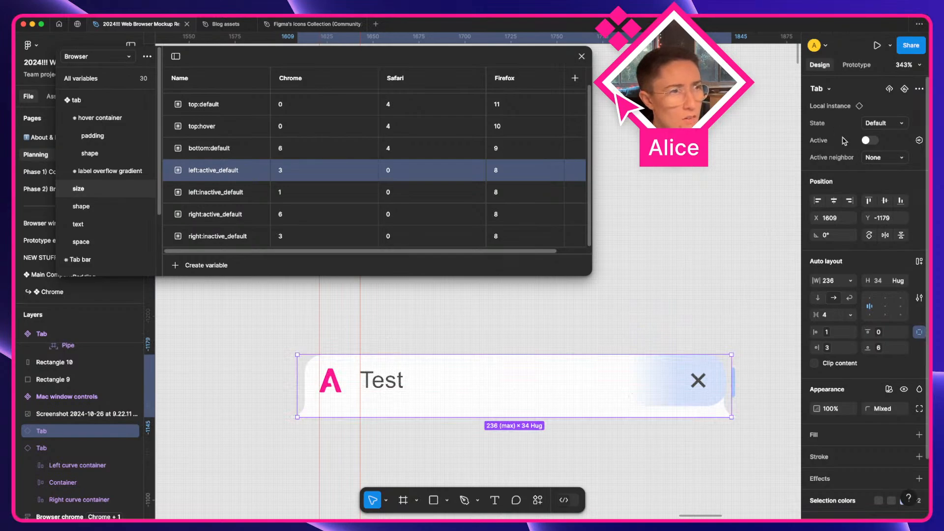
{"action": "left_click", "coordinate": [870, 140]}
{"action": "left_click", "coordinate": [870, 141]}
{"action": "left_click", "coordinate": [869, 141]}
{"action": "left_click", "coordinate": [870, 141]}
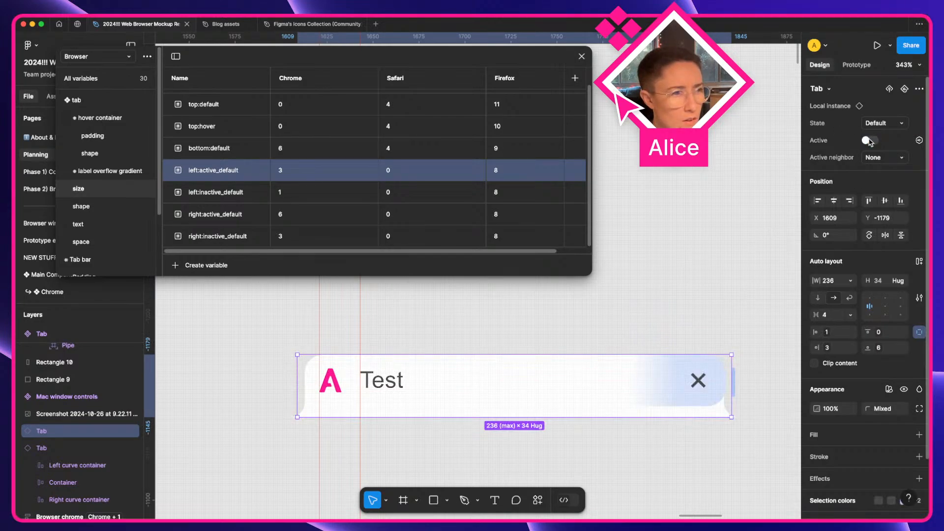
{"action": "left_click", "coordinate": [869, 140]}
{"action": "left_click", "coordinate": [870, 141]}
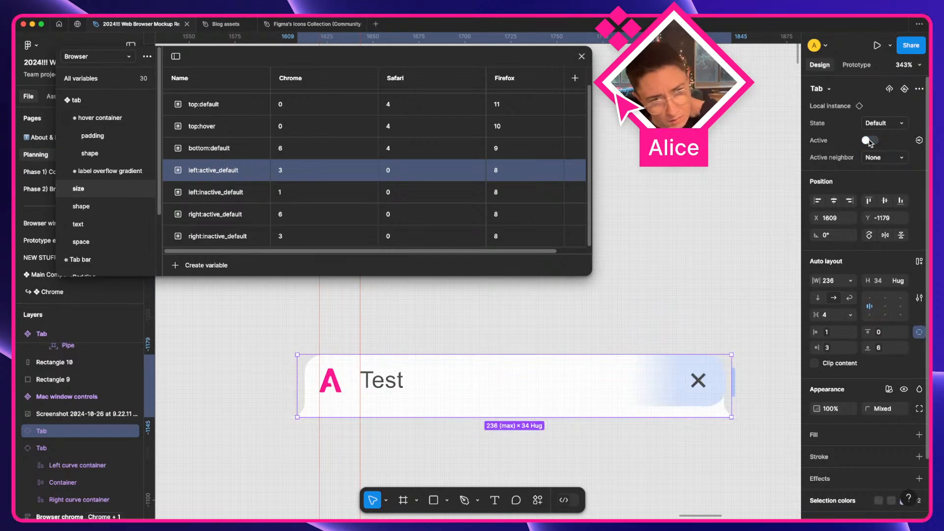
{"action": "left_click_drag", "start_coordinate": [611, 386], "coordinate": [613, 326]}
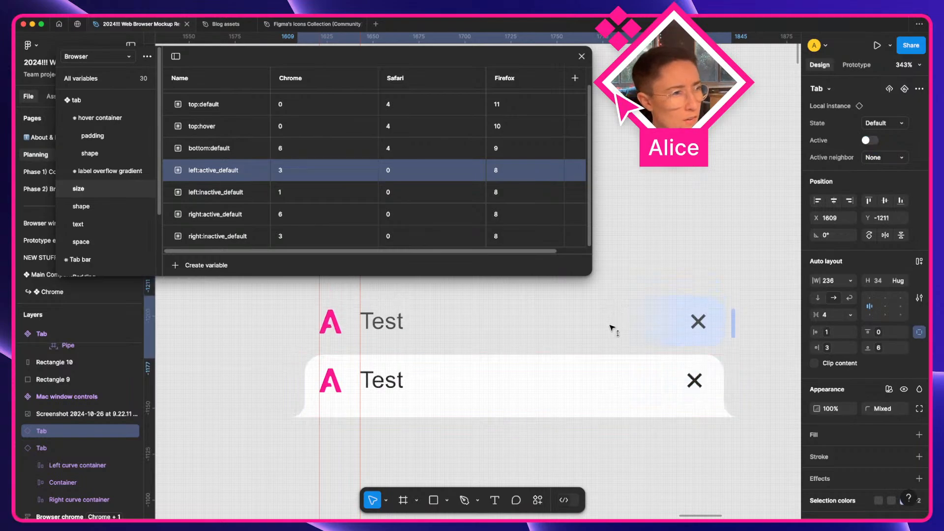
Set the Chrome value of the right:active_default variable to 4
{"action": "left_click", "coordinate": [404, 406]}
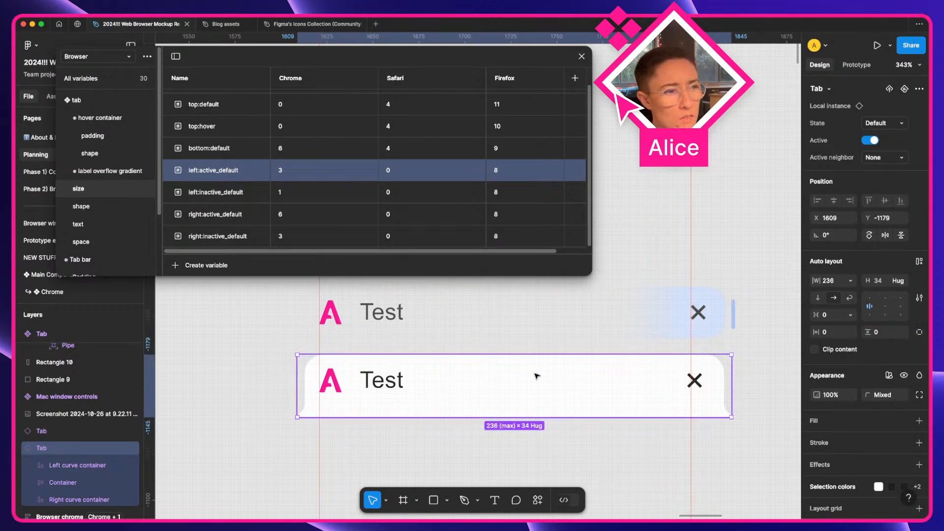
{"action": "left_click", "coordinate": [234, 222]}
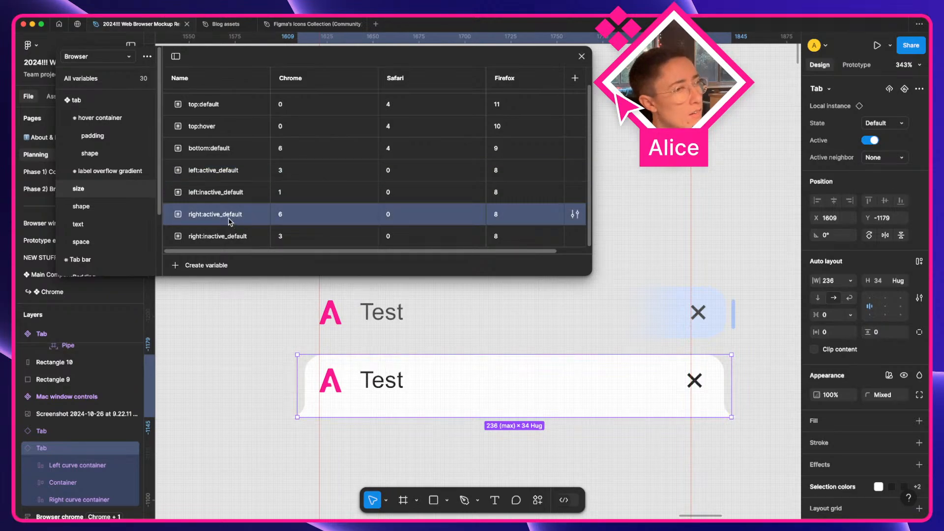
{"action": "double_click", "coordinate": [296, 218]}
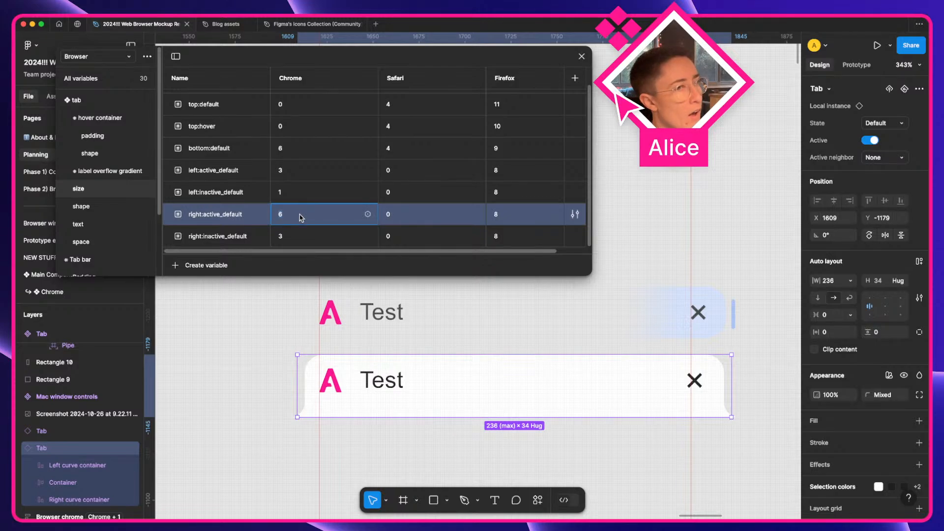
{"action": "type", "text": "4"}
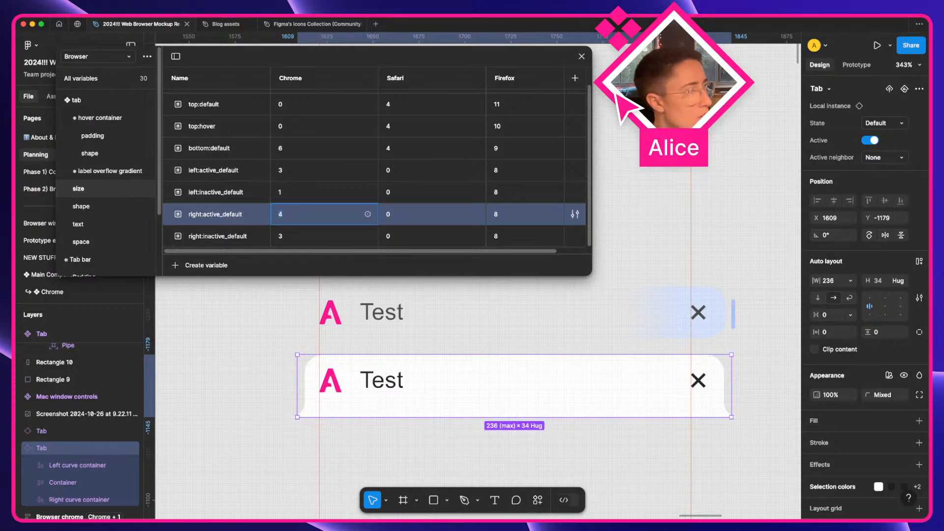
Toggle the Active property of the upper test tab on and off to check the close icon's alignment
{"action": "left_click", "coordinate": [468, 341]}
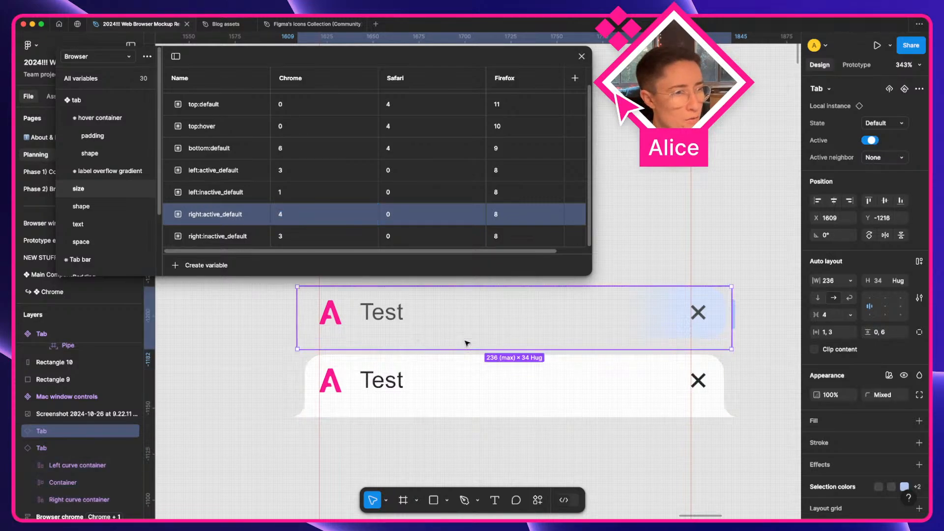
{"action": "left_click", "coordinate": [870, 141]}
{"action": "left_click", "coordinate": [870, 141]}
{"action": "left_click", "coordinate": [870, 141]}
{"action": "left_click", "coordinate": [870, 141]}
{"action": "left_click", "coordinate": [870, 142]}
{"action": "left_click", "coordinate": [870, 141]}
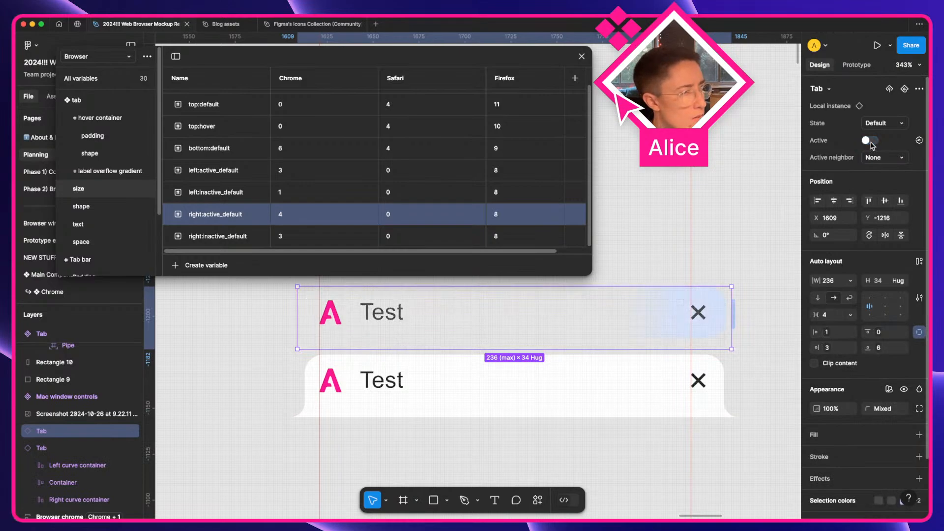
{"action": "left_click", "coordinate": [870, 141]}
{"action": "left_click", "coordinate": [870, 141]}
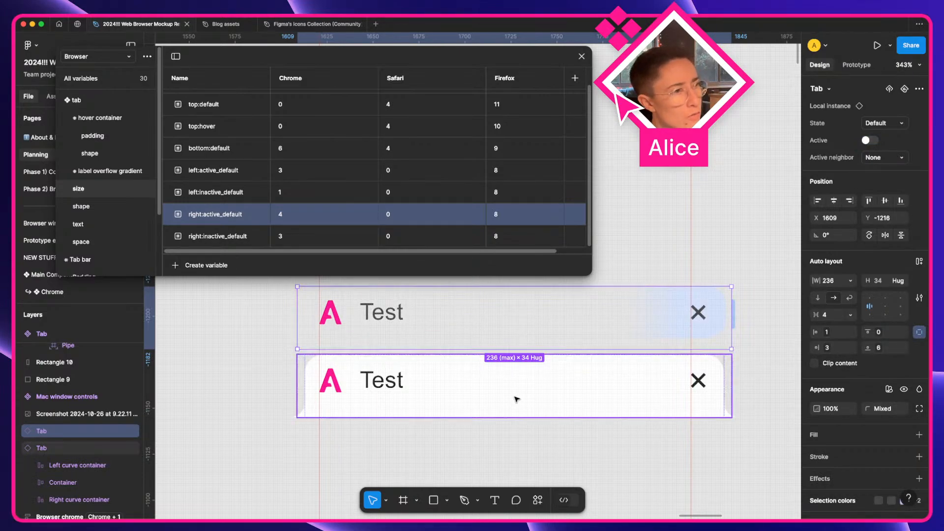
Delete the two Test tabs used for the alignment comparison and close the variables window
{"action": "key", "text": "Delete"}
{"action": "left_click", "coordinate": [581, 56]}
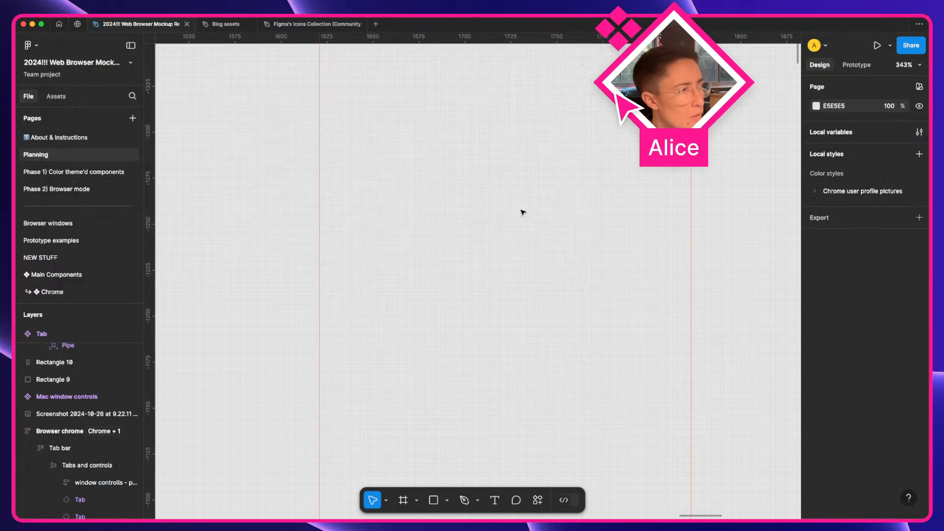
Preview the Browser chrome frame in an enlarged inline preview and check the tabs' hover states
{"action": "scroll", "coordinate": [538, 216], "scroll_direction": "down", "scroll_amount": 5}
{"action": "left_click_drag", "start_coordinate": [511, 273], "coordinate": [455, 194]}
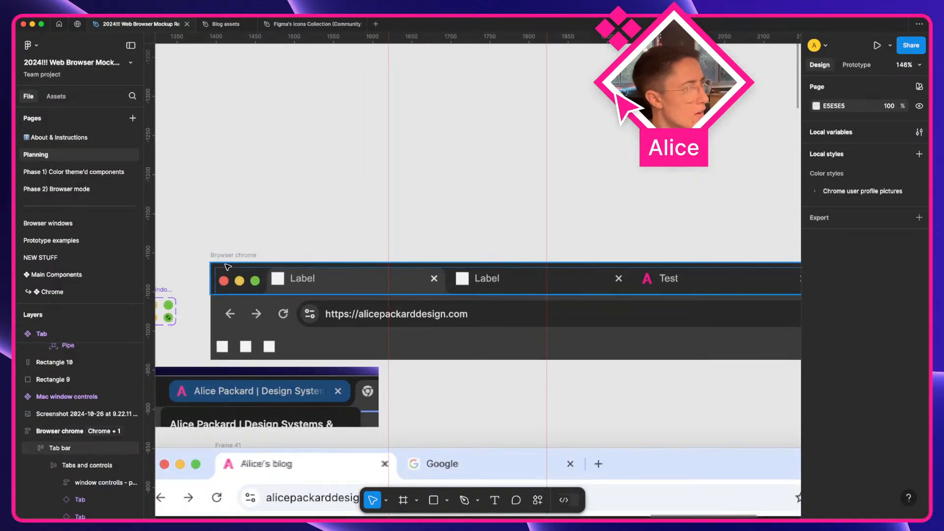
{"action": "left_click", "coordinate": [229, 254]}
{"action": "key", "text": "shift+space"}
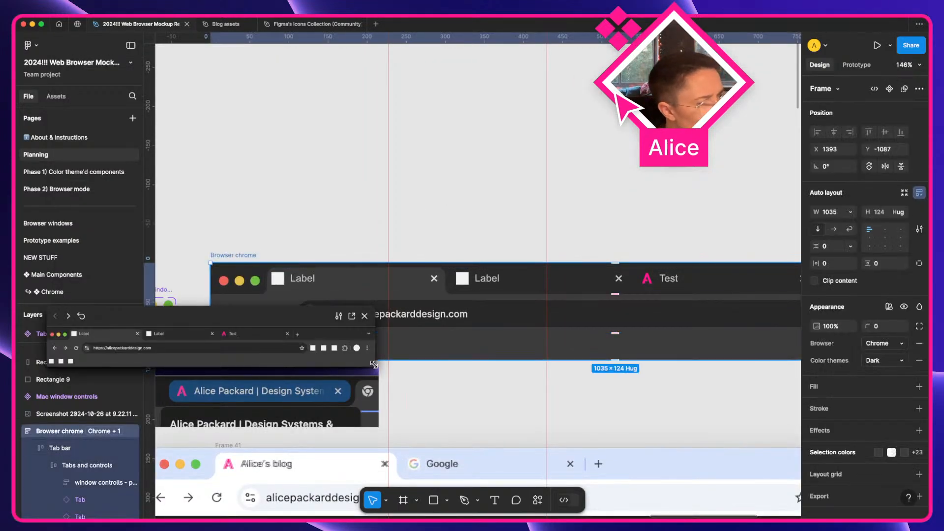
{"action": "left_click_drag", "start_coordinate": [443, 414], "coordinate": [608, 447]}
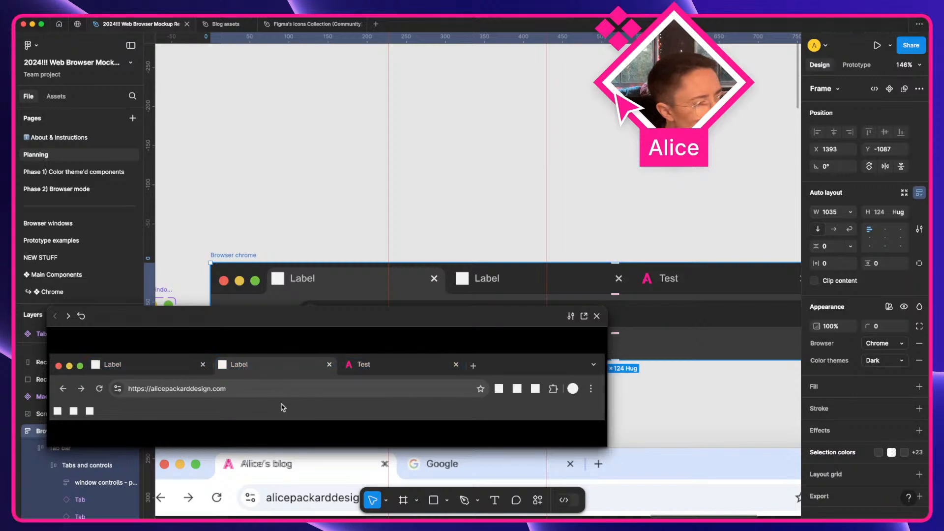
{"action": "left_click", "coordinate": [202, 368]}
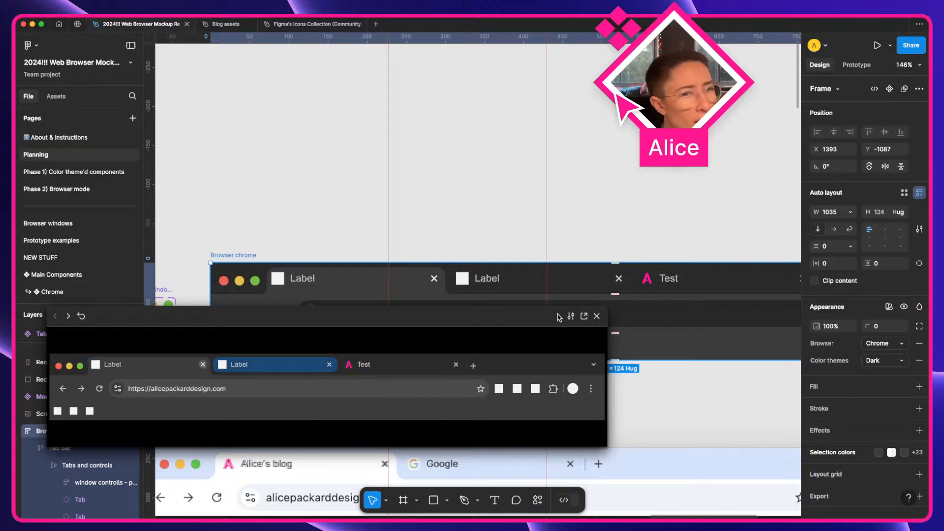
{"action": "left_click", "coordinate": [597, 315]}
{"action": "left_click", "coordinate": [448, 236]}
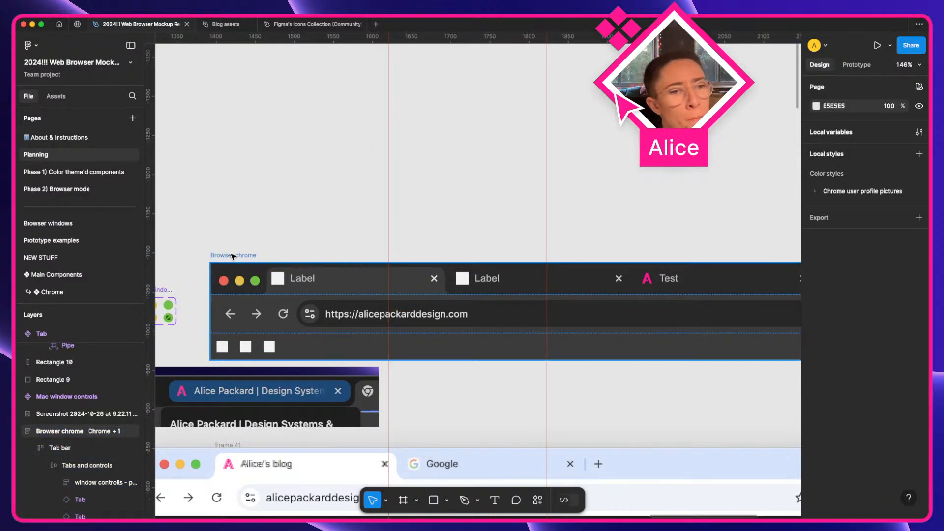
Preview the dark Browser chrome frame again and test the hover and focus states of its tabs, navigation icons and URL bar
{"action": "scroll", "coordinate": [236, 257], "scroll_direction": "right", "scroll_amount": 5}
{"action": "scroll", "coordinate": [233, 257], "scroll_direction": "left", "scroll_amount": 3}
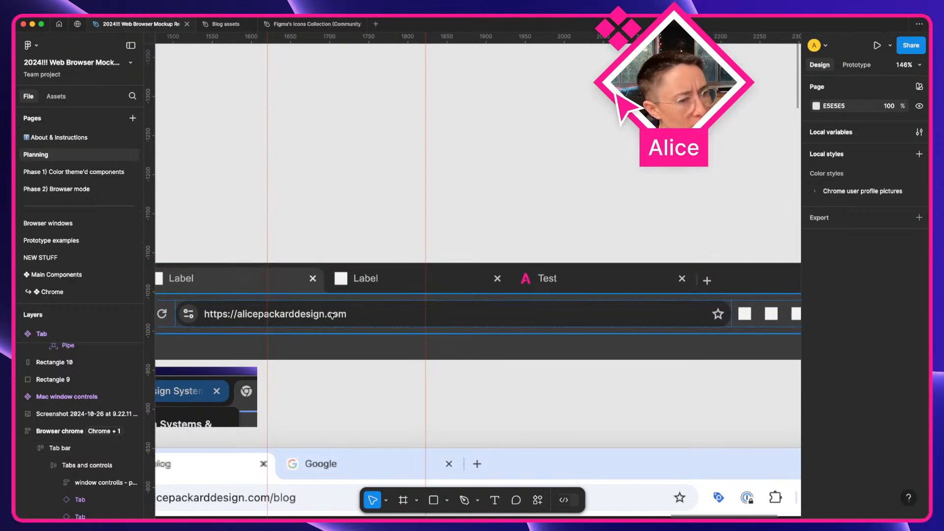
{"action": "scroll", "coordinate": [344, 303], "scroll_direction": "left", "scroll_amount": 5}
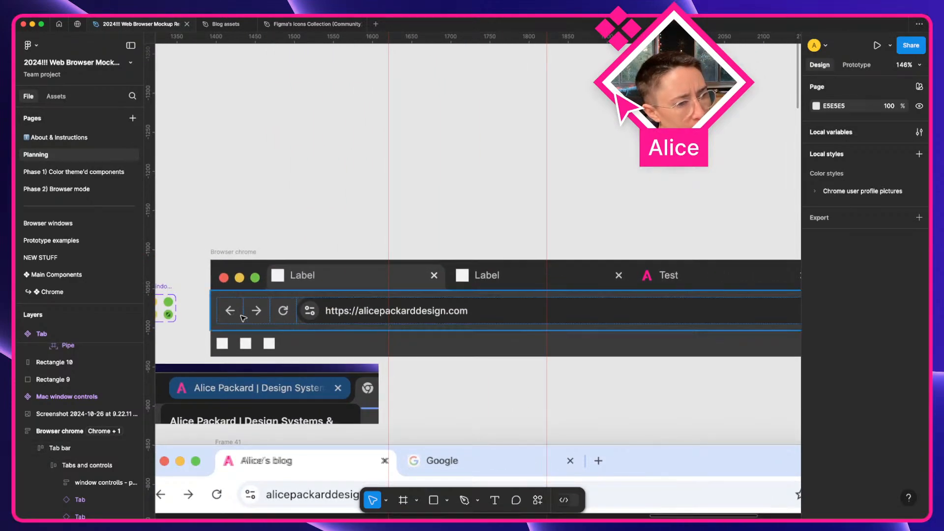
{"action": "left_click", "coordinate": [246, 253]}
{"action": "key", "text": "shift+space"}
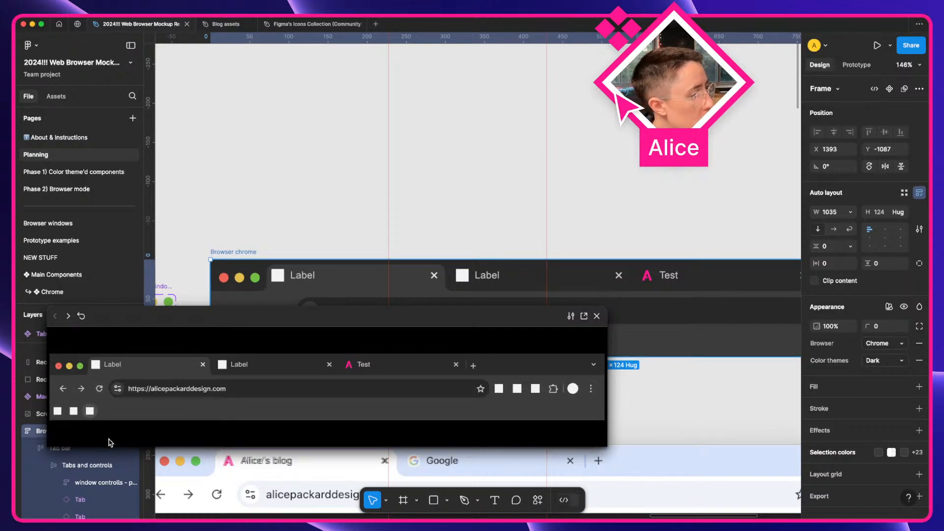
{"action": "left_click", "coordinate": [596, 316]}
{"action": "key", "text": "shift+space"}
{"action": "left_click", "coordinate": [231, 226]}
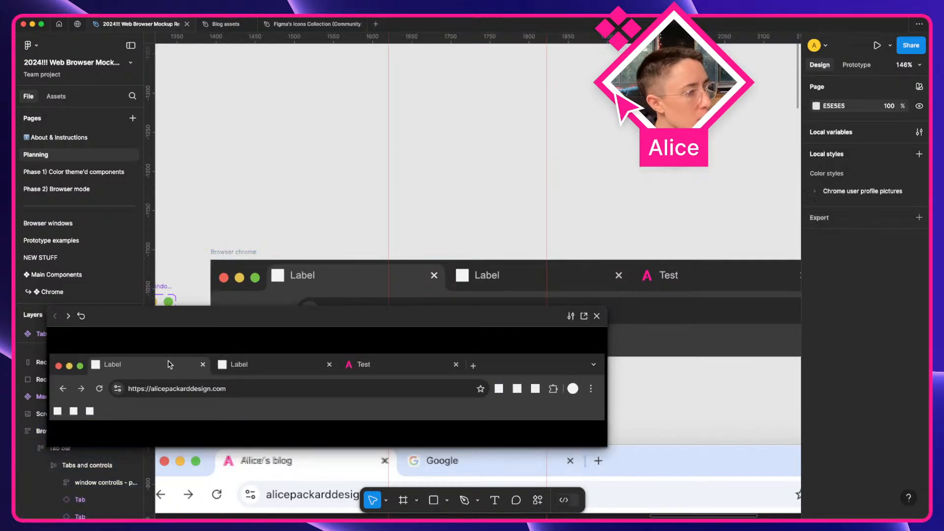
{"action": "left_click", "coordinate": [274, 426]}
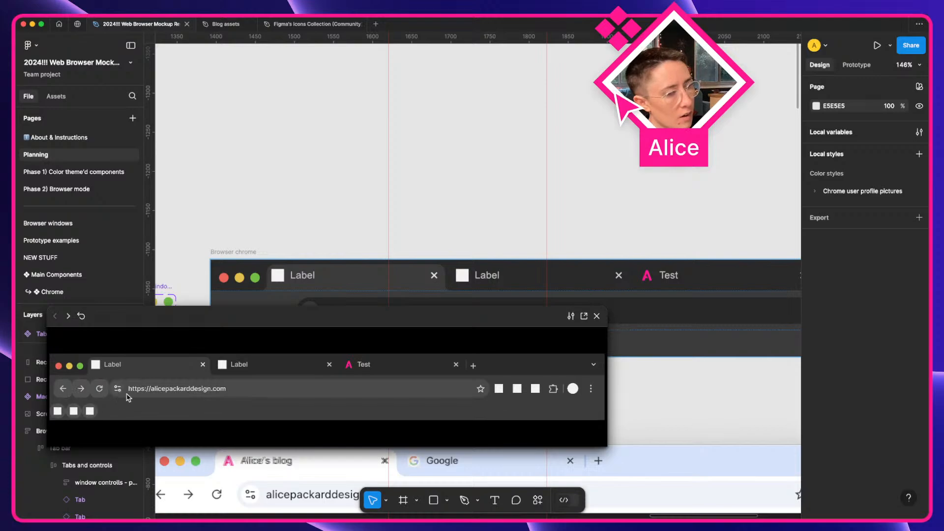
{"action": "left_click", "coordinate": [220, 398]}
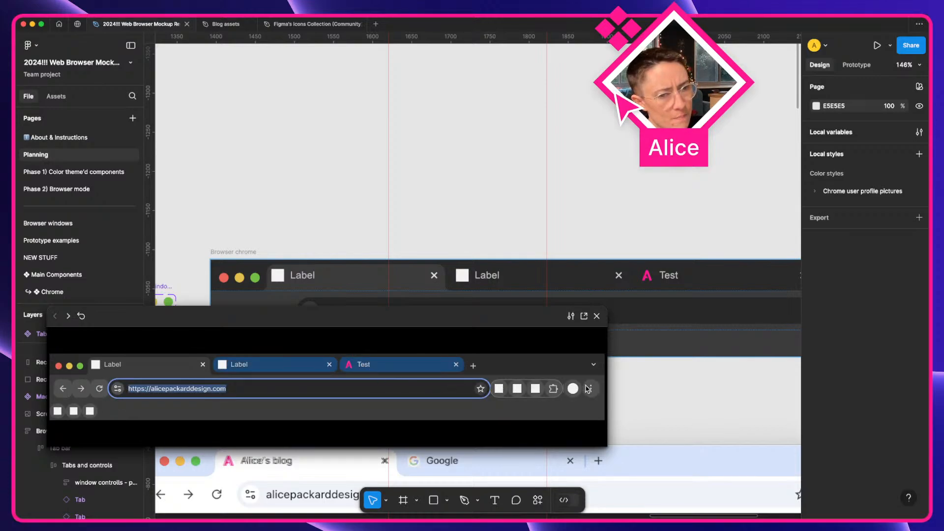
{"action": "left_click", "coordinate": [596, 316]}
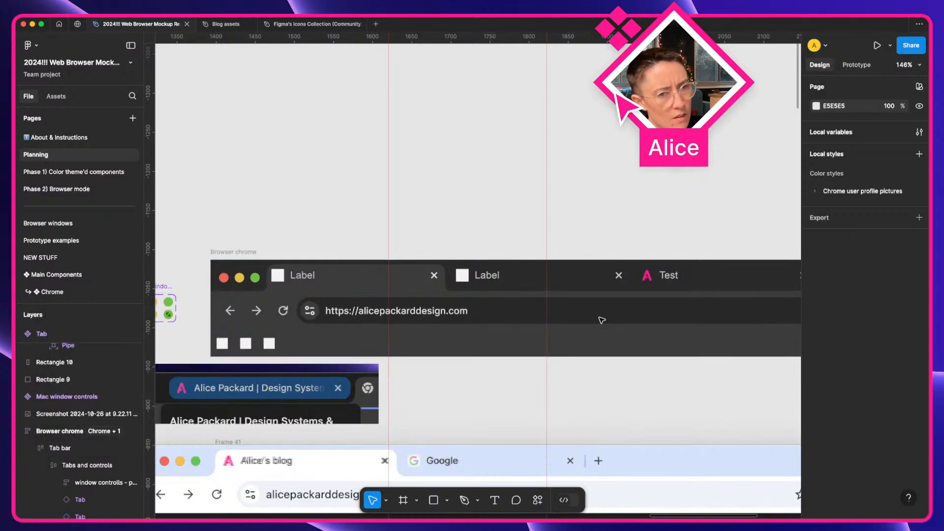
Switch the Browser chrome frame's Color themes mode to Light
{"action": "scroll", "coordinate": [460, 252], "scroll_direction": "down", "scroll_amount": 5}
{"action": "left_click", "coordinate": [461, 258]}
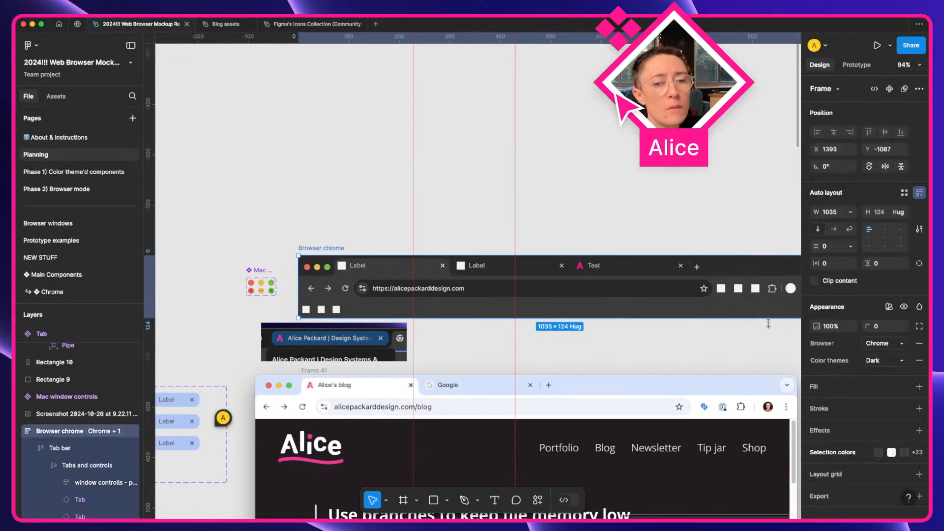
{"action": "left_click", "coordinate": [895, 363]}
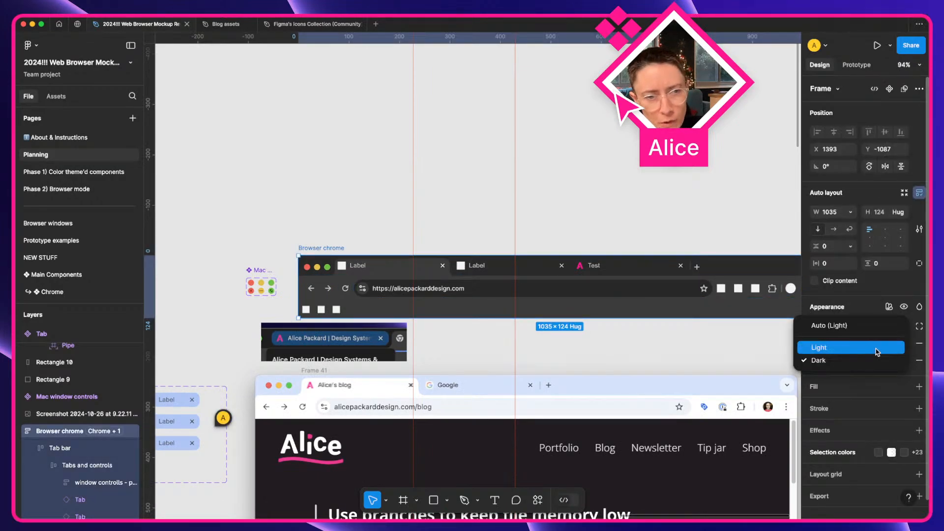
{"action": "left_click", "coordinate": [878, 351]}
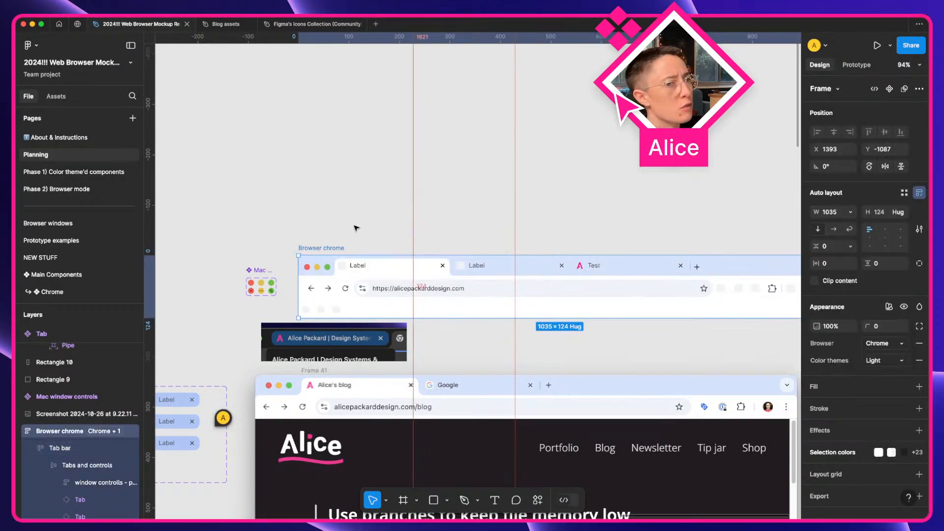
Preview the light Browser chrome frame and check the hover states of its tabs and toolbar icons
{"action": "key", "text": "shift+space"}
{"action": "left_click", "coordinate": [396, 374]}
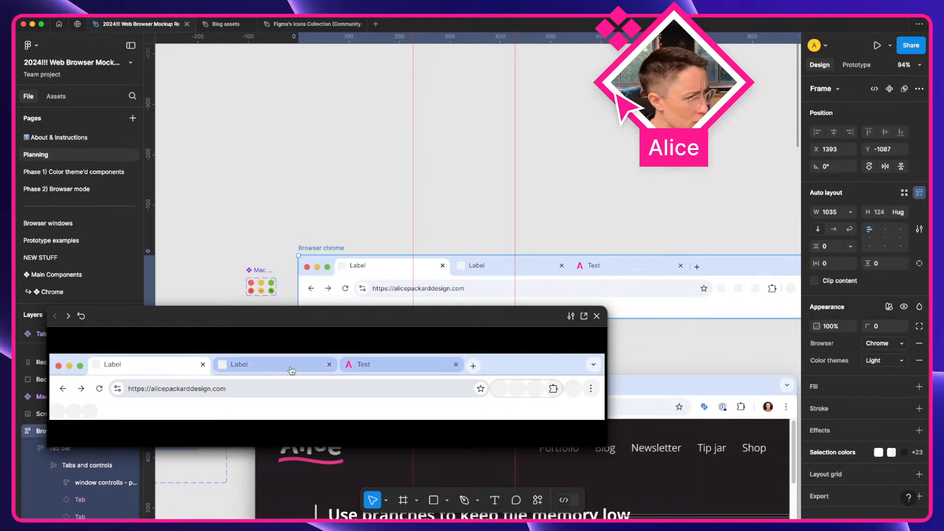
{"action": "left_click", "coordinate": [596, 316]}
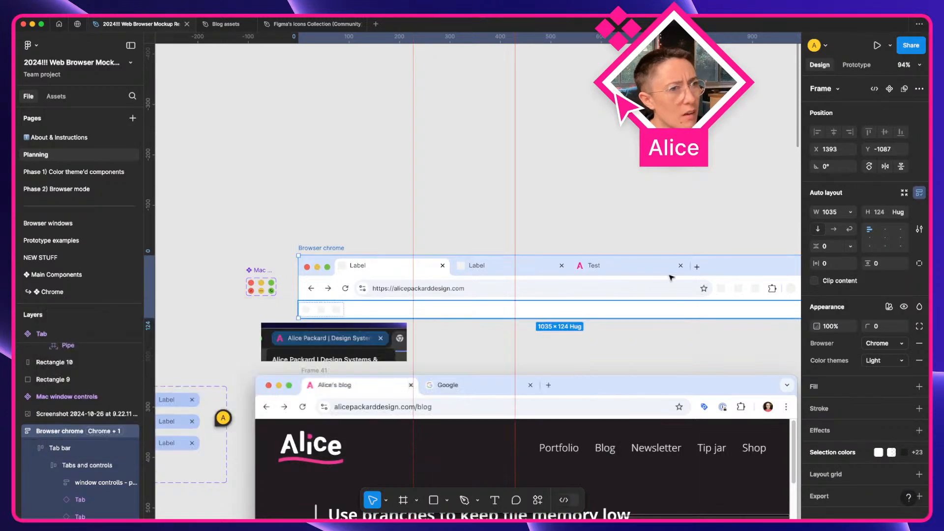
Compare the new tab button in the real Chrome window with the one in the frame's preview
{"action": "key", "text": "ctrl+Right"}
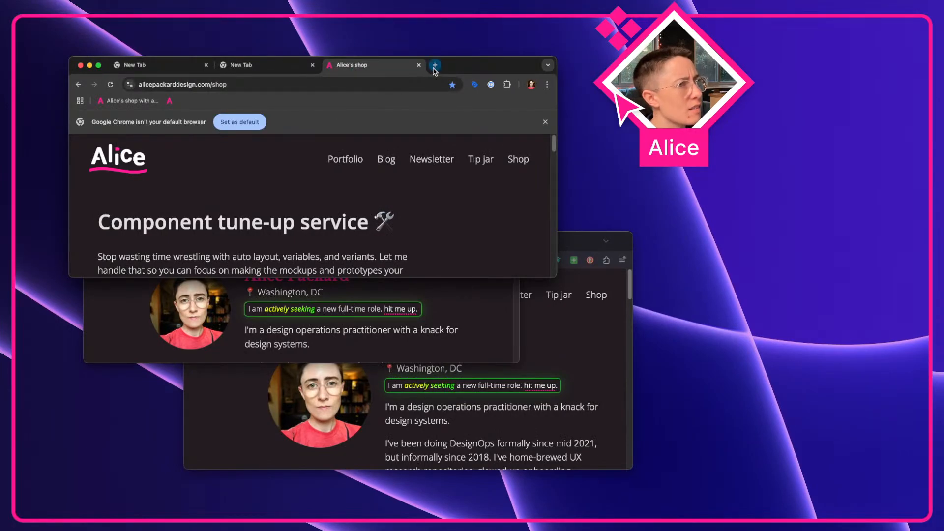
{"action": "key", "text": "ctrl+Left"}
{"action": "key", "text": "shift+space"}
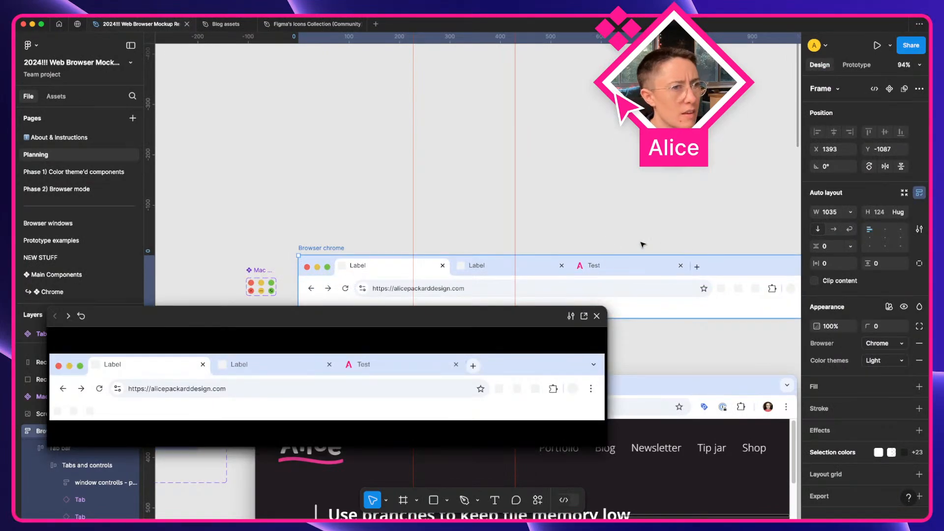
Wrap the New tab icon button in an auto layout frame named "Add tab container"
{"action": "left_click", "coordinate": [701, 271]}
{"action": "double_click", "coordinate": [701, 271]}
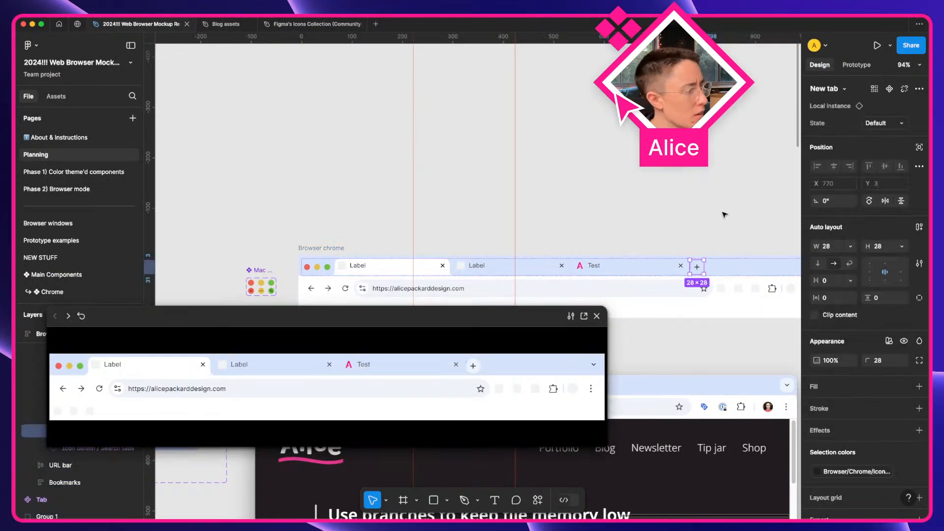
{"action": "scroll", "coordinate": [724, 211], "scroll_direction": "right", "scroll_amount": 5}
{"action": "key", "text": "shift+space"}
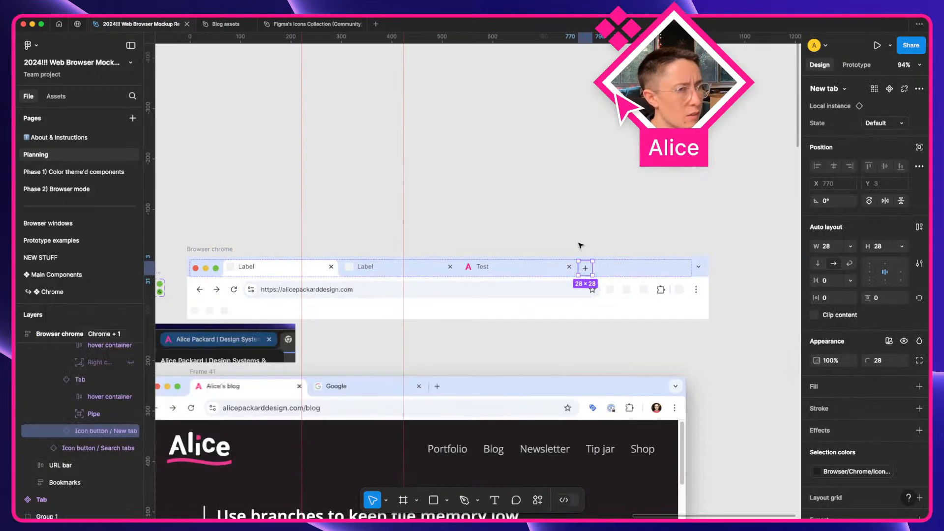
{"action": "scroll", "coordinate": [589, 247], "scroll_direction": "up", "scroll_amount": 5}
{"action": "key", "text": "shift+a"}
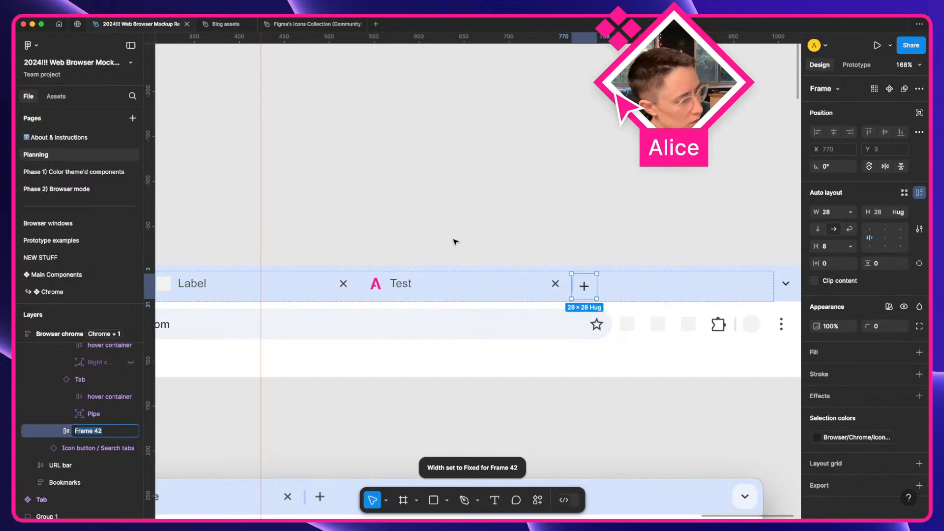
{"action": "type", "text": "Add tab con"}
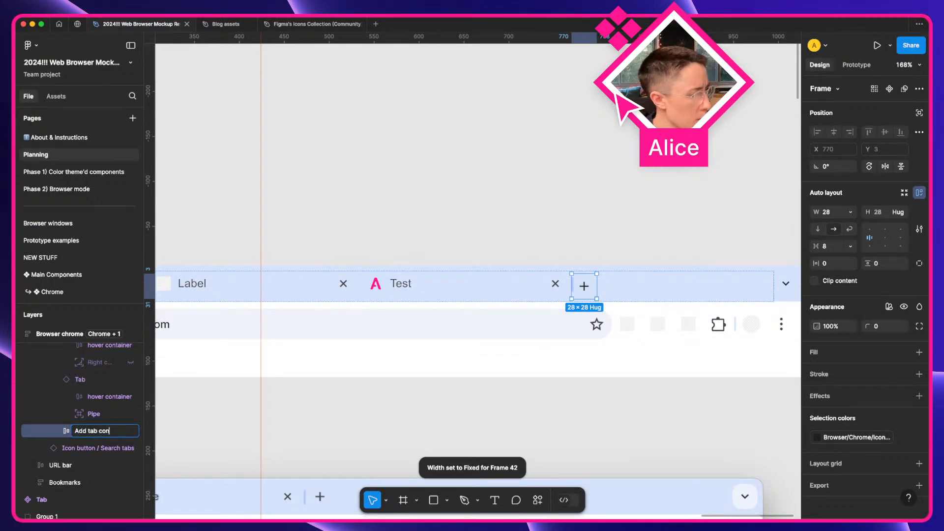
{"action": "key", "text": "Return"}
{"action": "key", "text": "Return"}
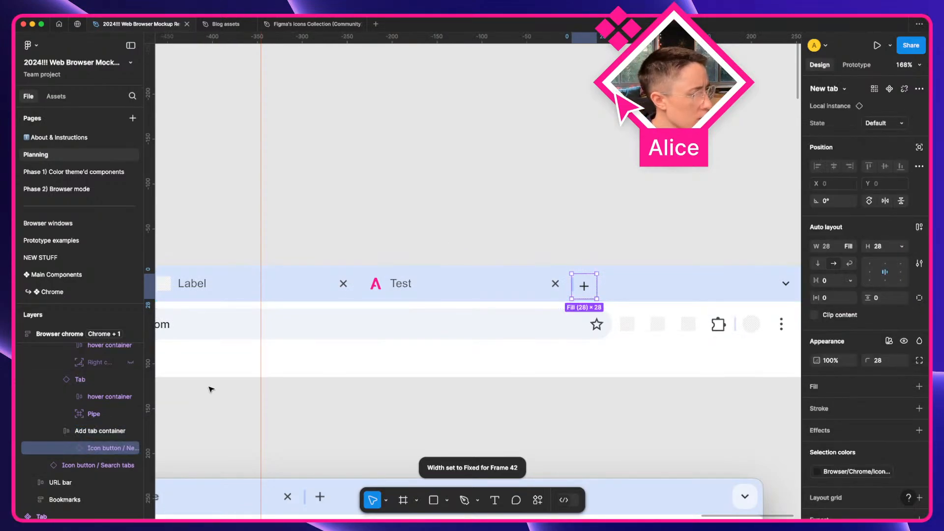
Rename the frame around the new tab button as "New tab container"
{"action": "double_click", "coordinate": [79, 431]}
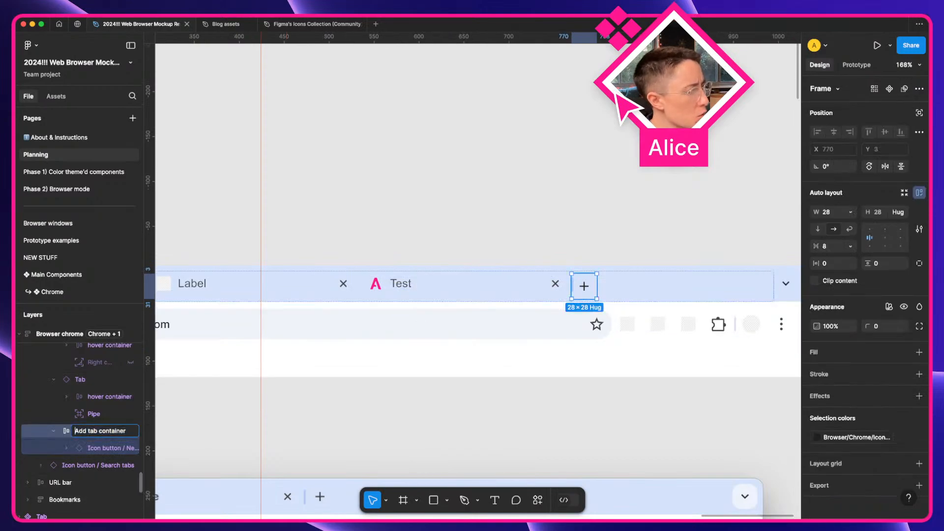
{"action": "type", "text": "New"}
{"action": "key", "text": "Return"}
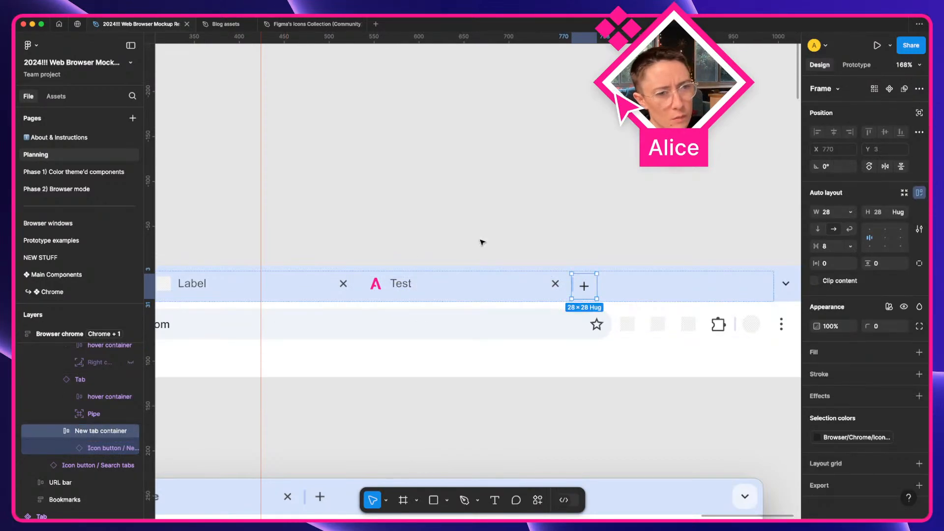
Switch the New tab container to individual paddings and set its left padding to 8
{"action": "left_click", "coordinate": [487, 243]}
{"action": "left_click", "coordinate": [597, 285]}
{"action": "left_click", "coordinate": [595, 285]}
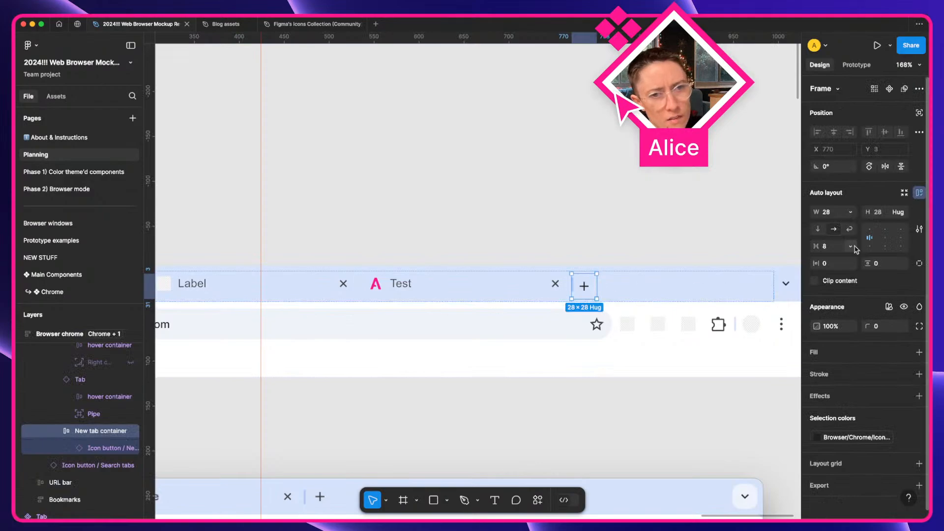
{"action": "left_click", "coordinate": [920, 264]}
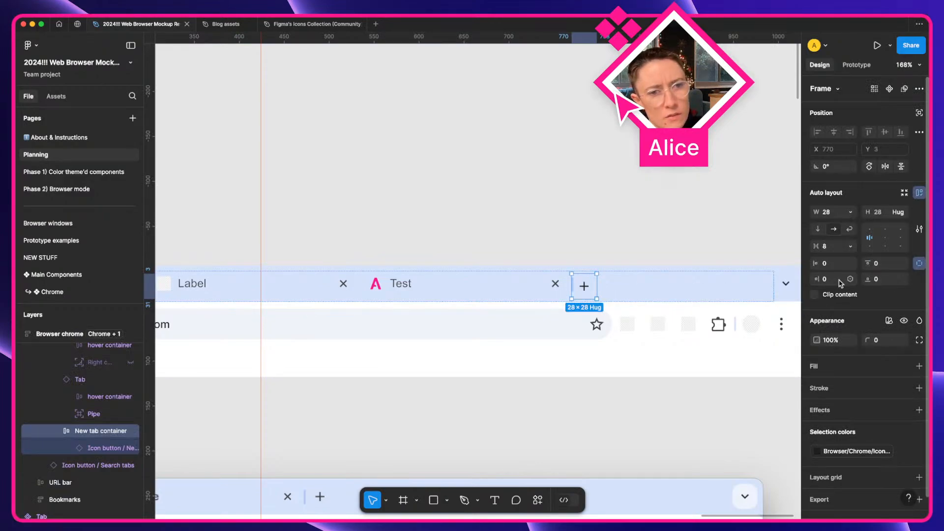
{"action": "left_click", "coordinate": [837, 263]}
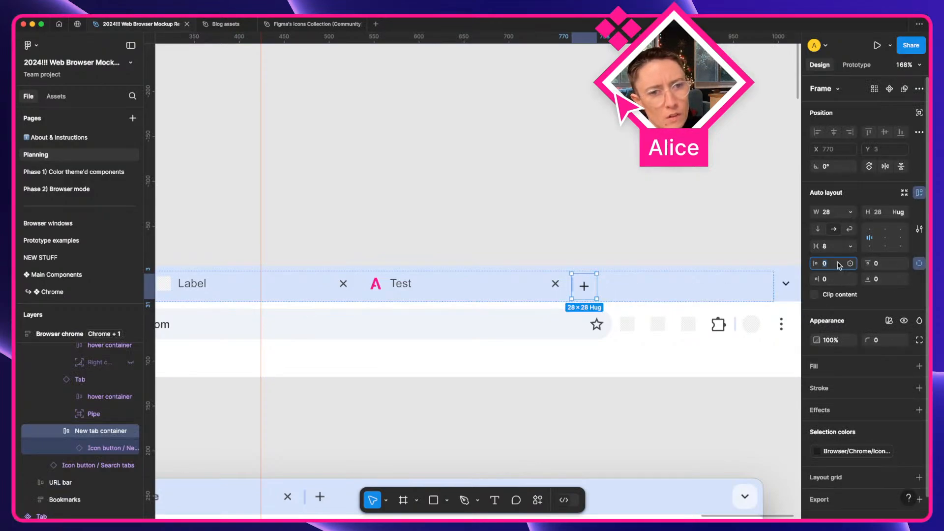
{"action": "type", "text": "8"}
{"action": "key", "text": "Return"}
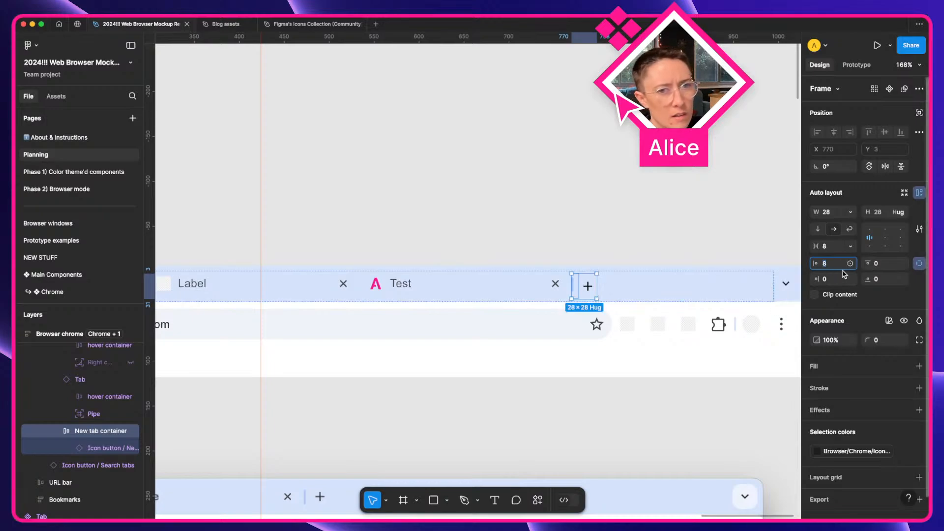
Set the New tab container's bottom padding to 6 so the plus icon lines up with the tab contents
{"action": "left_click", "coordinate": [641, 245]}
{"action": "left_click", "coordinate": [638, 274]}
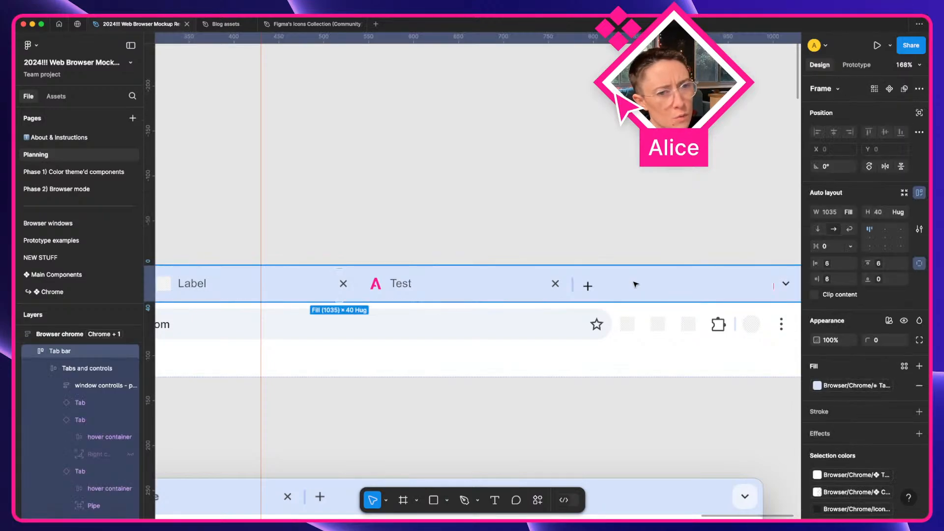
{"action": "double_click", "coordinate": [638, 274]}
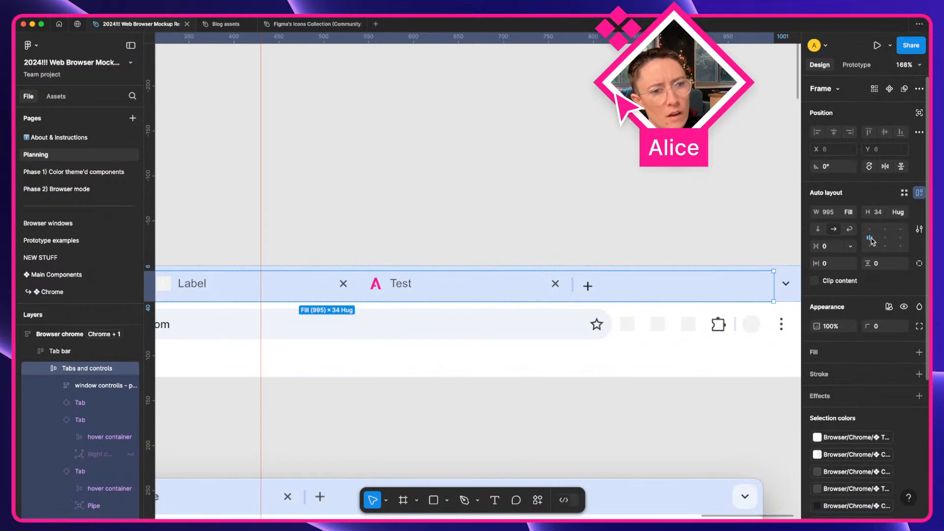
{"action": "left_click", "coordinate": [590, 286]}
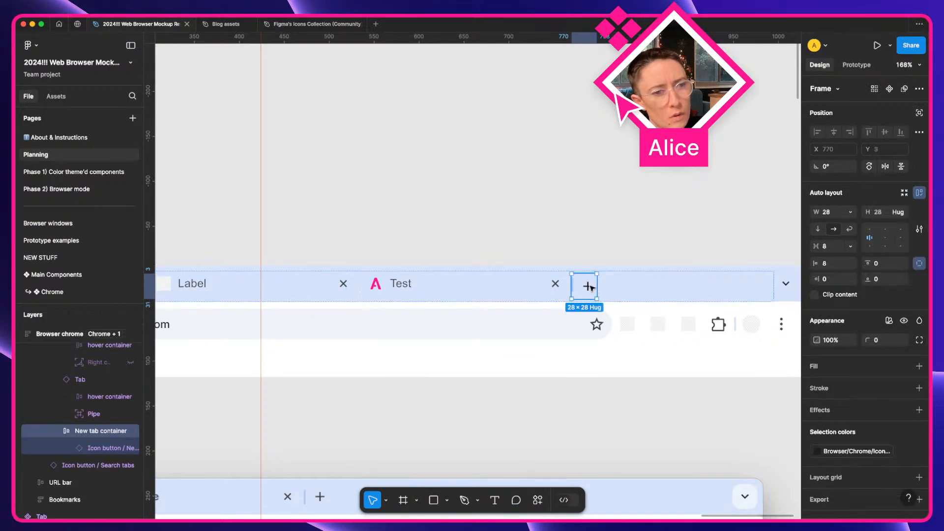
{"action": "left_click", "coordinate": [882, 278]}
{"action": "type", "text": "3"}
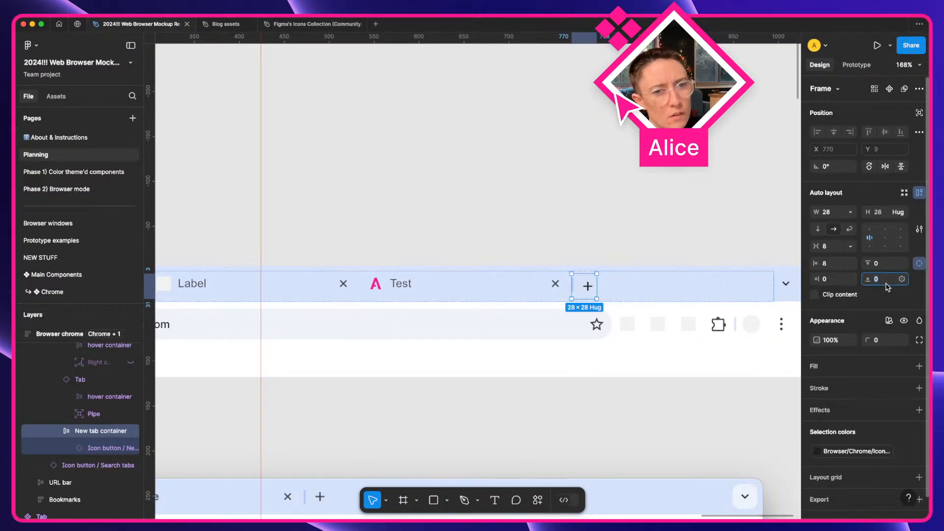
{"action": "key", "text": "Return"}
{"action": "key", "text": "Up"}
{"action": "key", "text": "Up"}
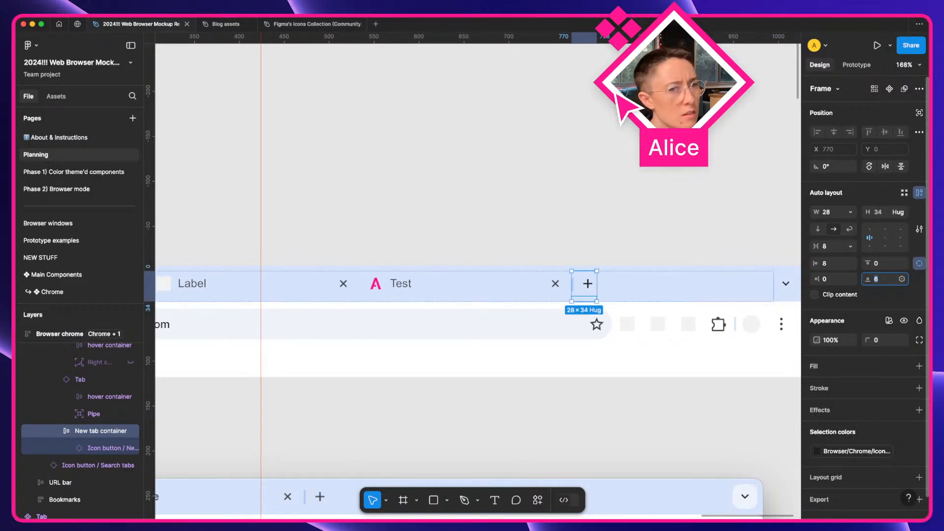
{"action": "key", "text": "Up"}
{"action": "key", "text": "Up"}
{"action": "key", "text": "Down"}
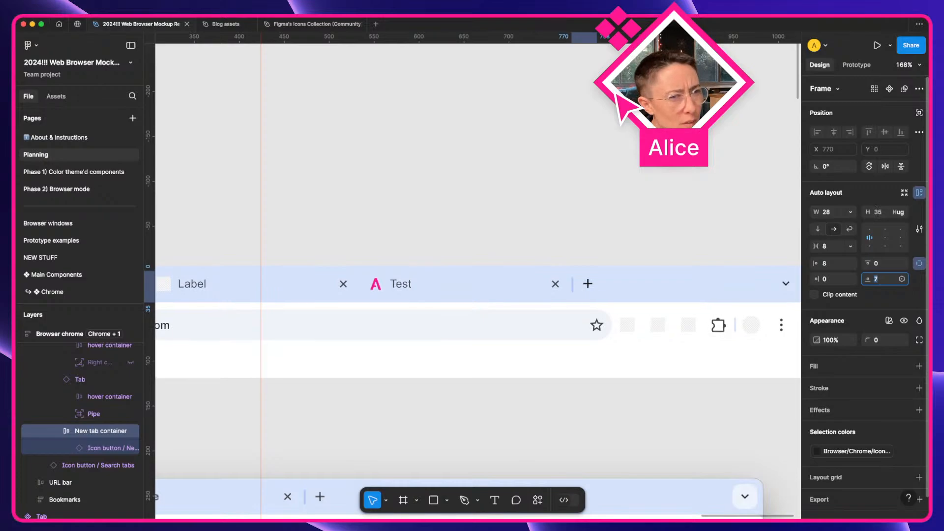
{"action": "key", "text": "Down"}
{"action": "left_click", "coordinate": [640, 213]}
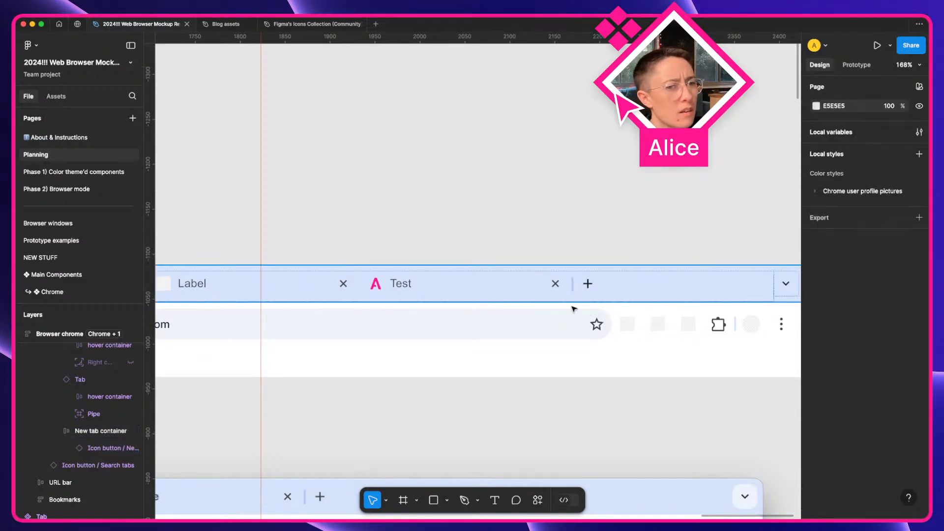
Examine in outline and normal view how the last tab and the New tab container line up in the tab bar
{"action": "left_click", "coordinate": [579, 293]}
{"action": "scroll", "coordinate": [582, 293], "scroll_direction": "up", "scroll_amount": 5}
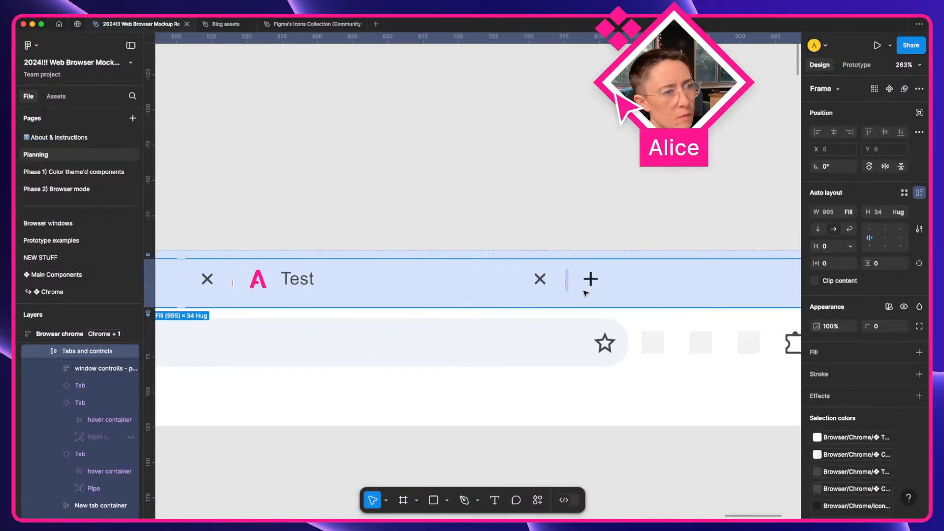
{"action": "key", "text": "super+y"}
{"action": "scroll", "coordinate": [670, 271], "scroll_direction": "up", "scroll_amount": 5}
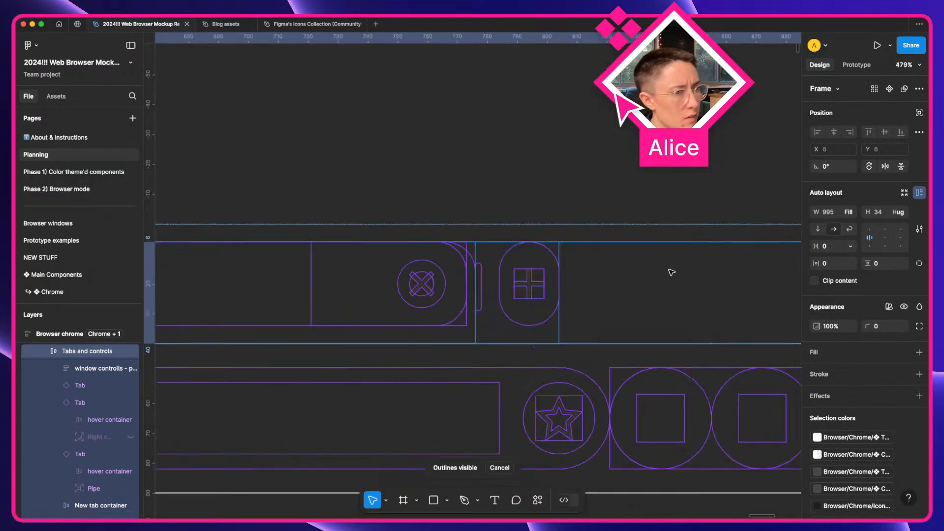
{"action": "left_click", "coordinate": [463, 333]}
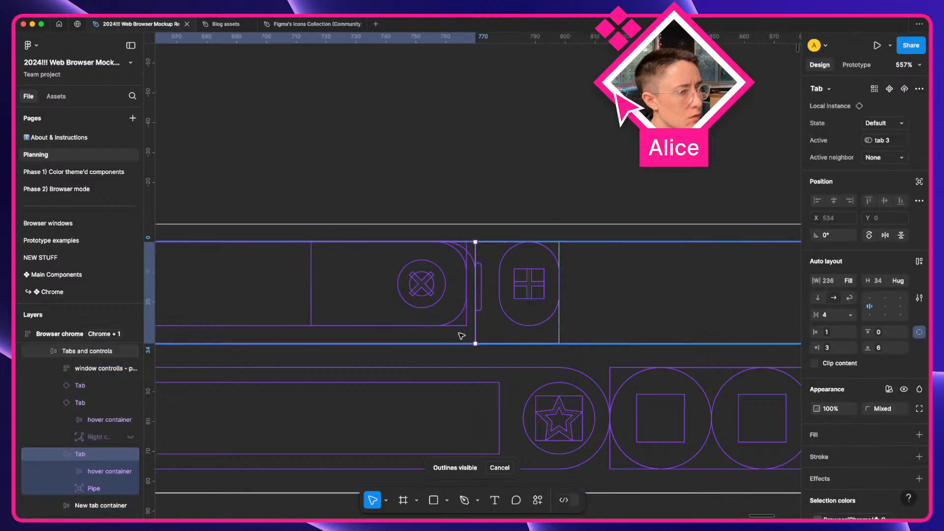
{"action": "key", "text": "super+y"}
{"action": "left_click", "coordinate": [322, 313], "text": "super"}
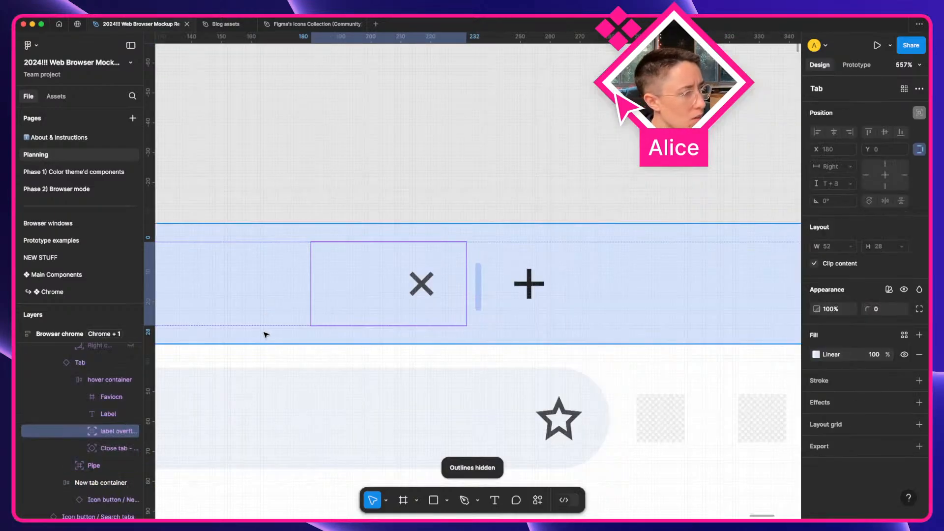
{"action": "left_click", "coordinate": [338, 338]}
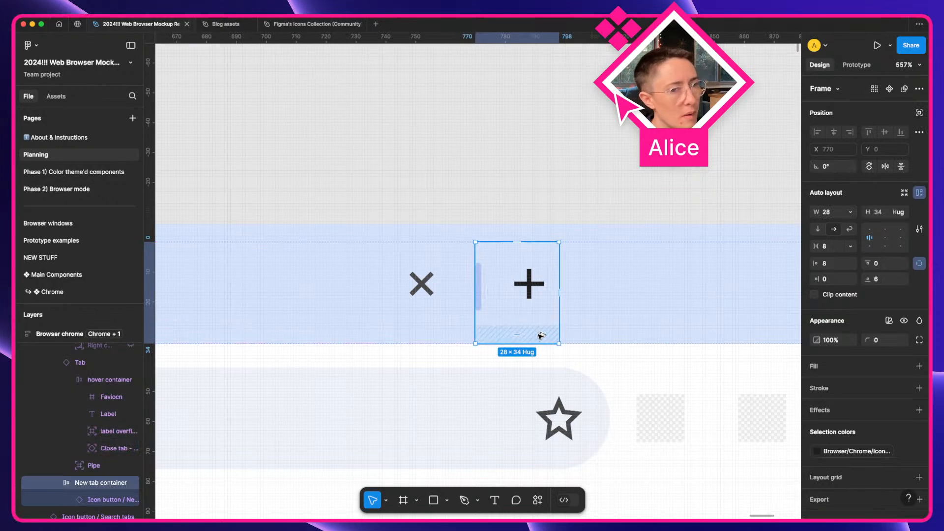
{"action": "left_click", "coordinate": [398, 334]}
{"action": "scroll", "coordinate": [399, 333], "scroll_direction": "left", "scroll_amount": 5}
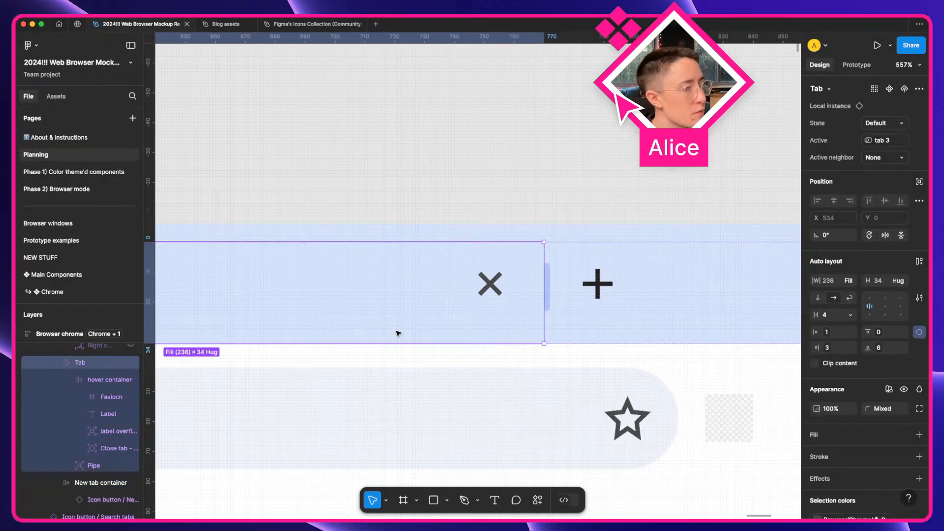
Check the variable behind the tab's bottom padding and bind the New tab container's bottom padding to a variable with the value 6
{"action": "left_click", "coordinate": [878, 348]}
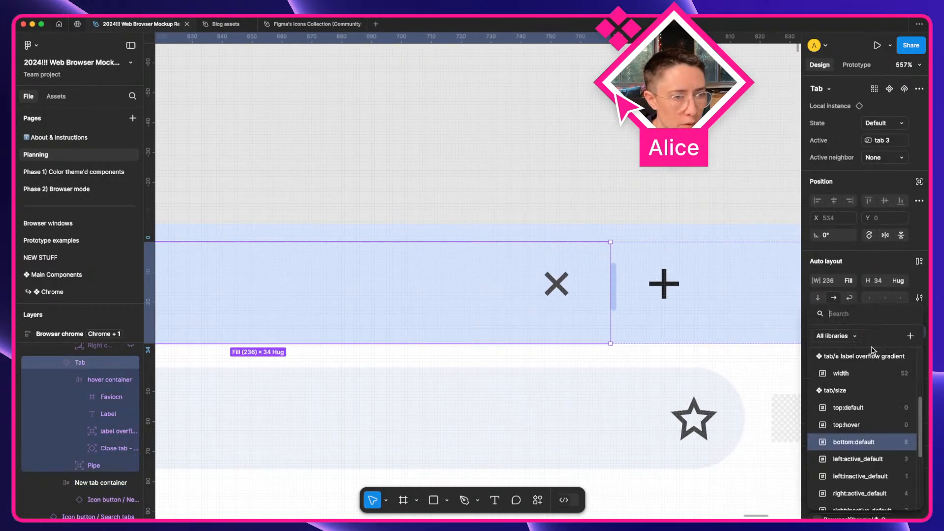
{"action": "left_click", "coordinate": [676, 223]}
{"action": "scroll", "coordinate": [676, 223], "scroll_direction": "right", "scroll_amount": 4}
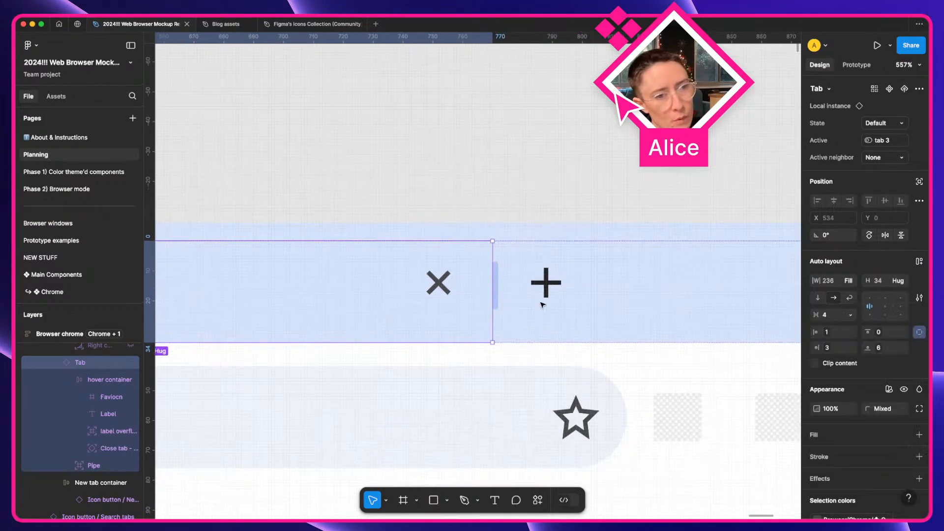
{"action": "left_click", "coordinate": [544, 300]}
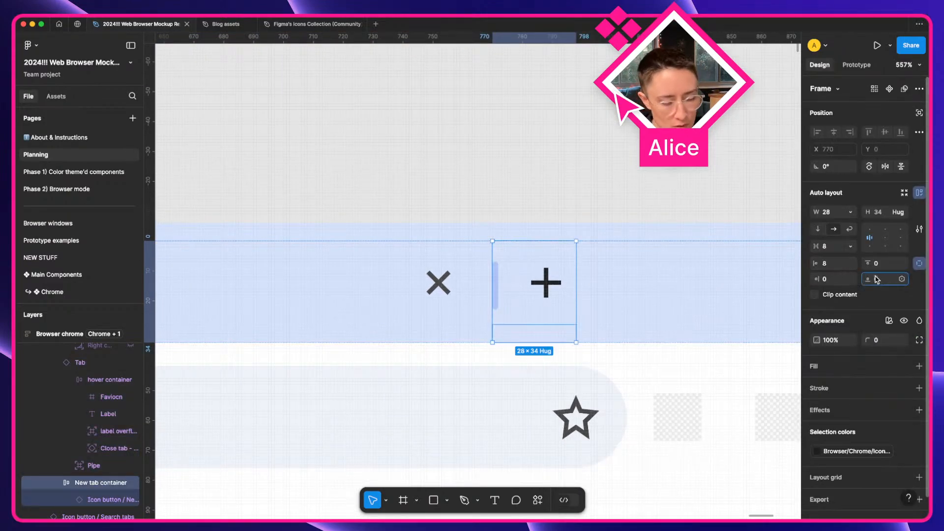
{"action": "type", "text": "=bot"}
{"action": "key", "text": "Down"}
{"action": "key", "text": "Down"}
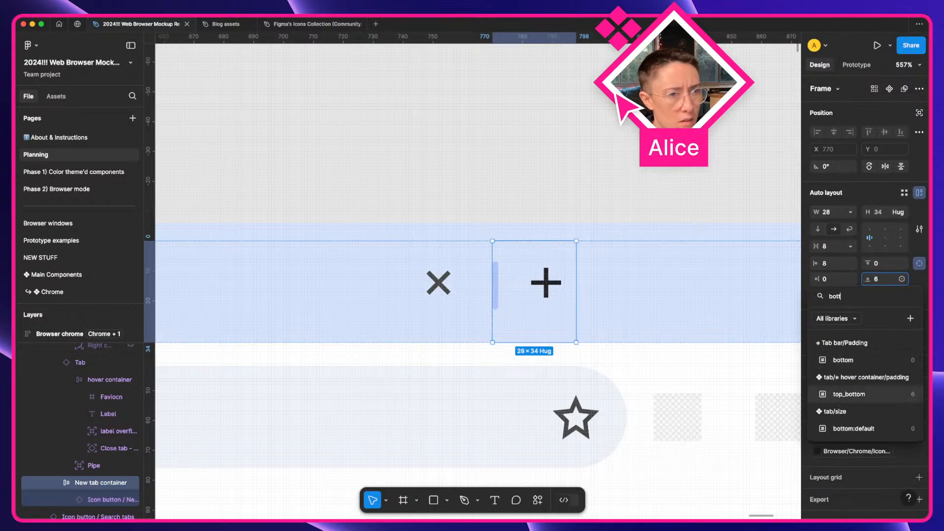
{"action": "key", "text": "Return"}
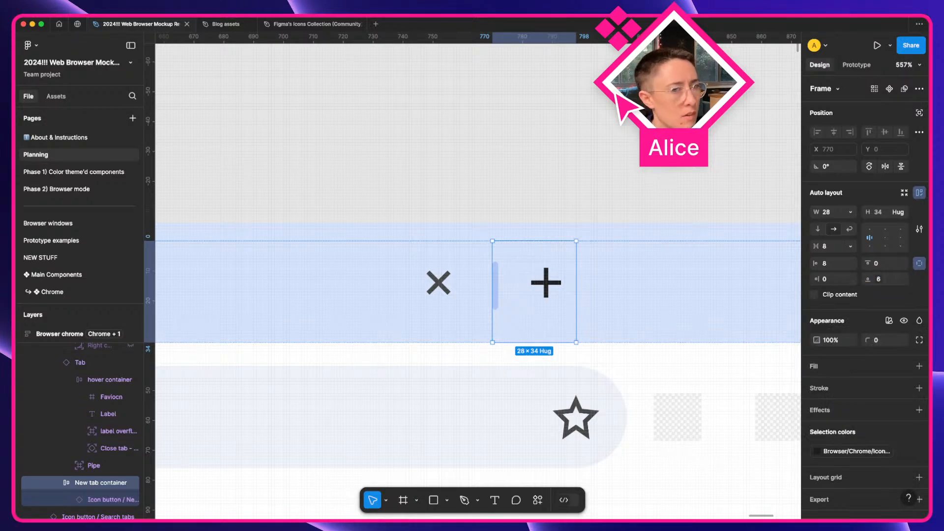
{"action": "left_click", "coordinate": [545, 182]}
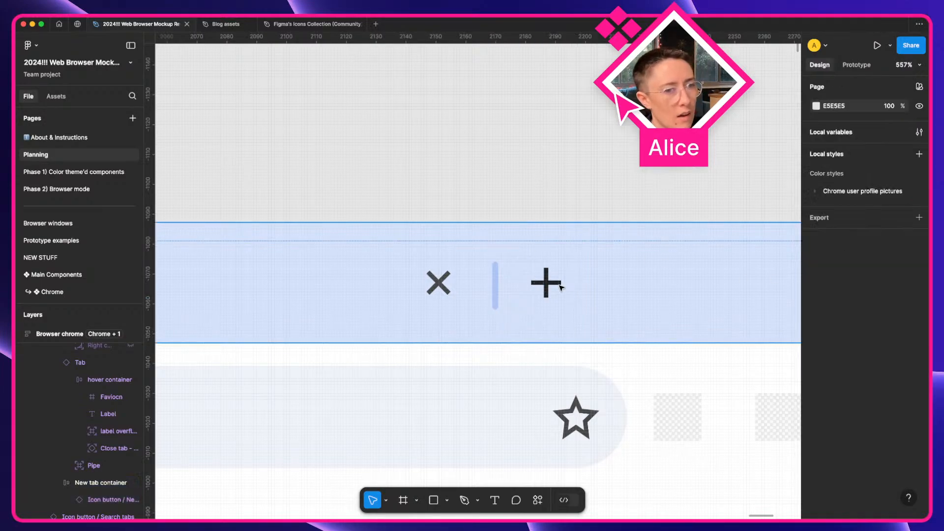
Set the New tab container's gap between items to 0
{"action": "left_click", "coordinate": [557, 288]}
{"action": "left_click", "coordinate": [557, 288]}
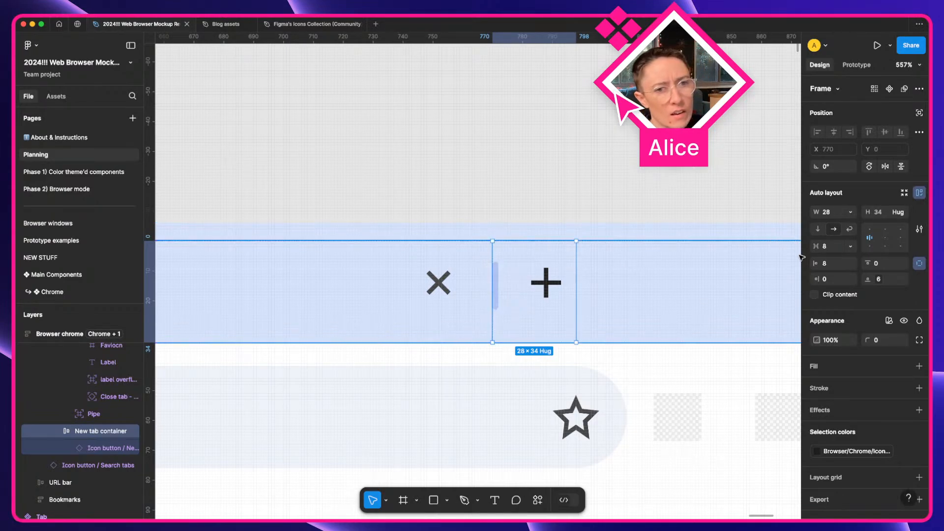
{"action": "left_click", "coordinate": [832, 249]}
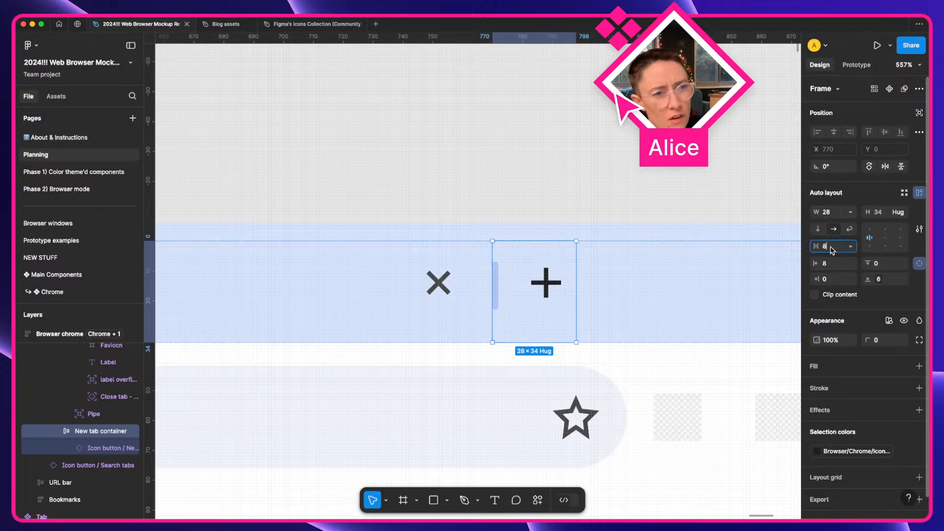
{"action": "type", "text": "0"}
{"action": "key", "text": "Return"}
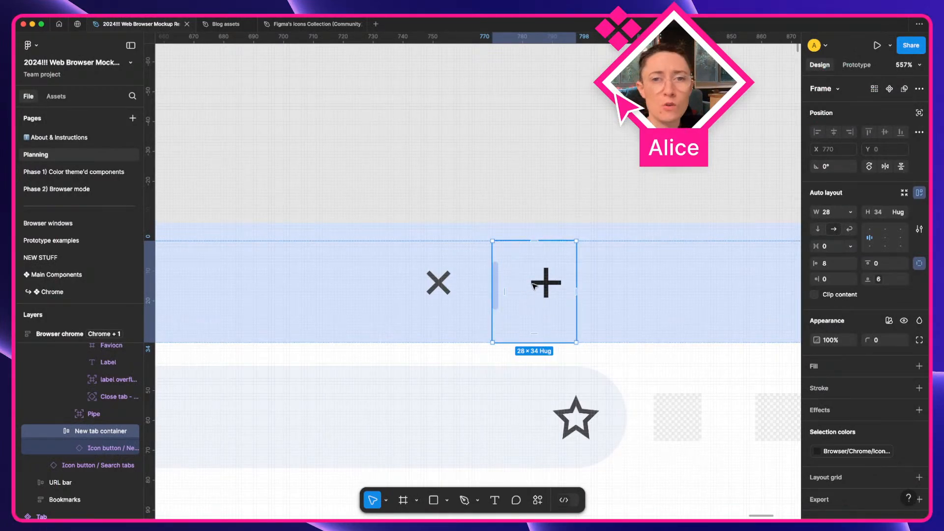
Move the Browser chrome frame beside the dark Firefox window screenshot, at about X 1932, Y 540
{"action": "key", "text": "shift+1"}
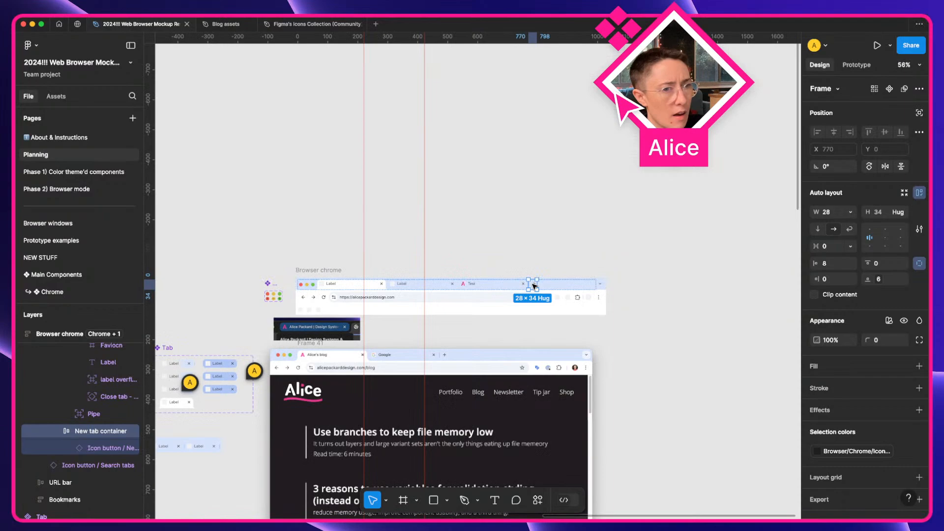
{"action": "left_click", "coordinate": [458, 253]}
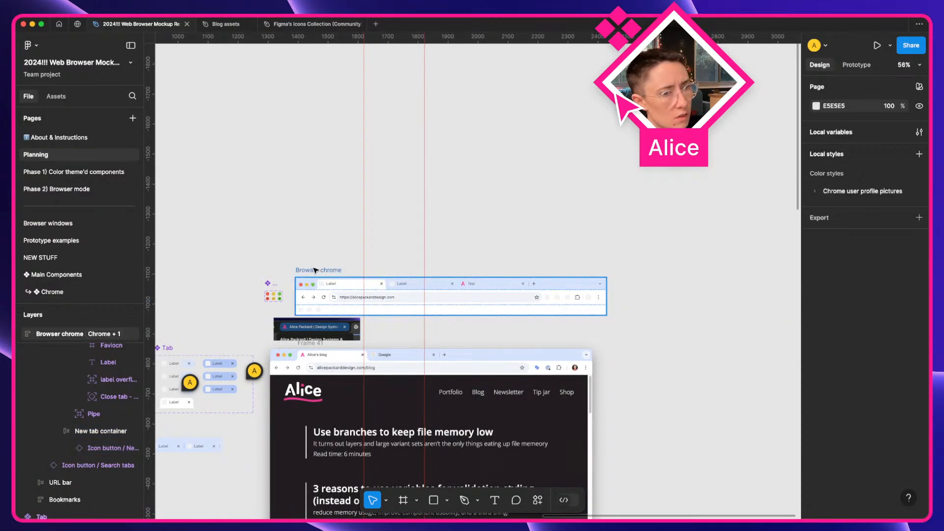
{"action": "left_click", "coordinate": [314, 270]}
{"action": "left_click_drag", "start_coordinate": [309, 271], "coordinate": [499, 310]}
{"action": "scroll", "coordinate": [643, 336], "scroll_direction": "up", "scroll_amount": 3}
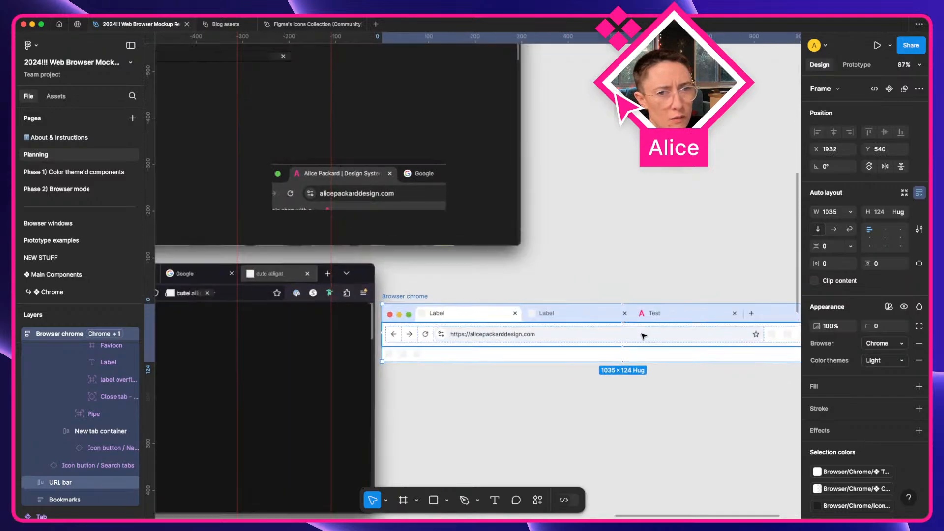
Set the Browser chrome frame's Browser mode to Firefox and its Color themes mode to Dark, and compare it with the Firefox screenshot
{"action": "left_click", "coordinate": [884, 343]}
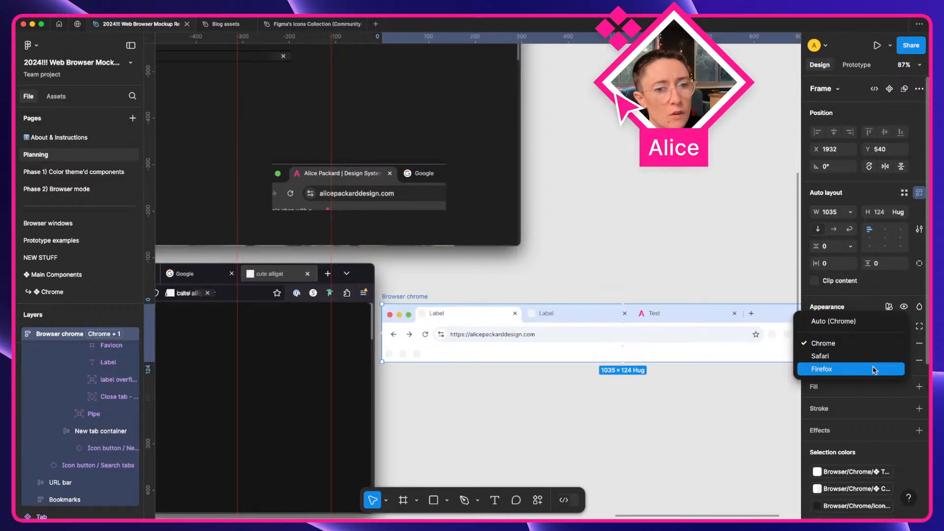
{"action": "left_click", "coordinate": [875, 370]}
{"action": "left_click", "coordinate": [876, 360]}
{"action": "left_click", "coordinate": [874, 375]}
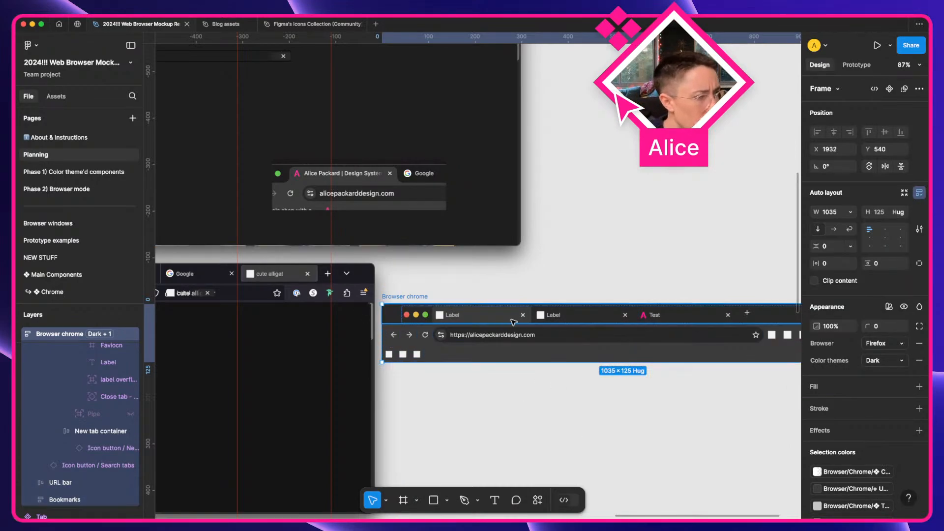
{"action": "scroll", "coordinate": [339, 337], "scroll_direction": "left", "scroll_amount": 2}
{"action": "scroll", "coordinate": [339, 337], "scroll_direction": "down", "scroll_amount": 2}
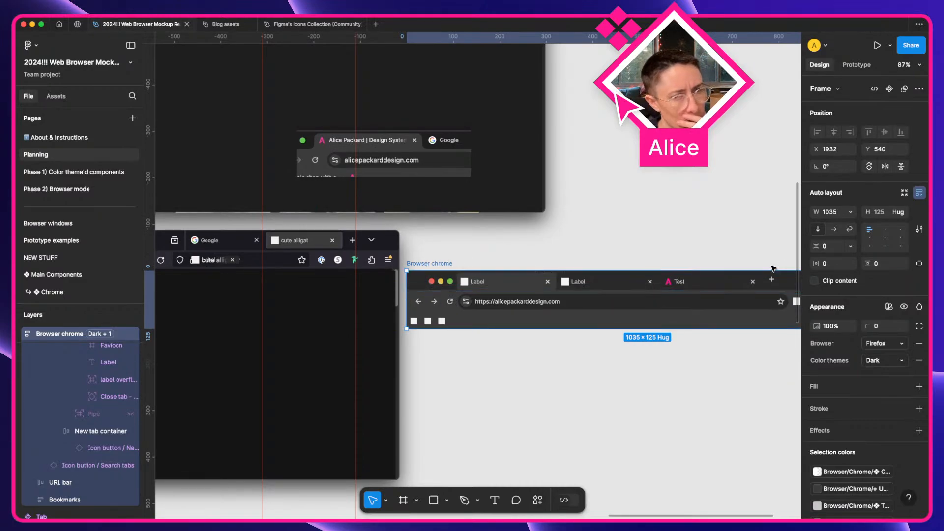
Set the Browser chrome frame's Browser mode back to Chrome and view the whole dark mockup
{"action": "left_click", "coordinate": [875, 348]}
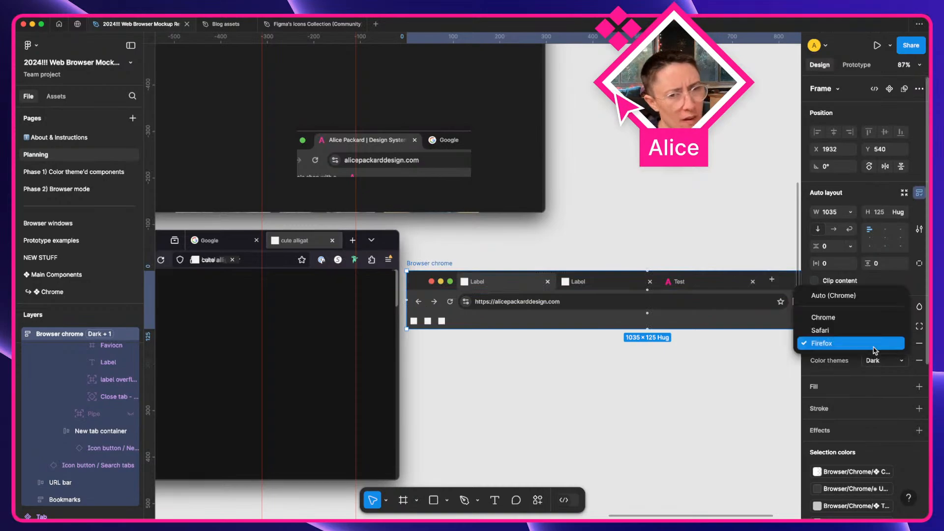
{"action": "left_click", "coordinate": [866, 318]}
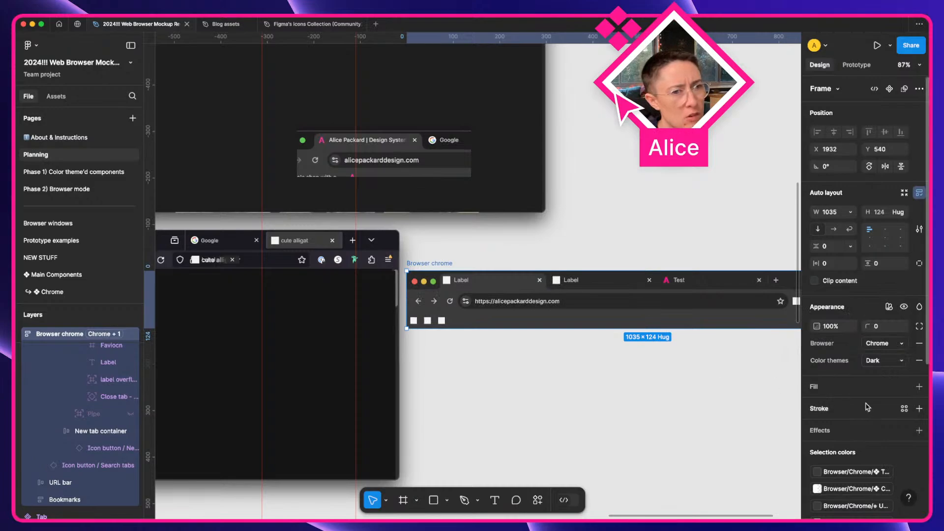
{"action": "left_click", "coordinate": [591, 377]}
{"action": "scroll", "coordinate": [521, 319], "scroll_direction": "right", "scroll_amount": 5}
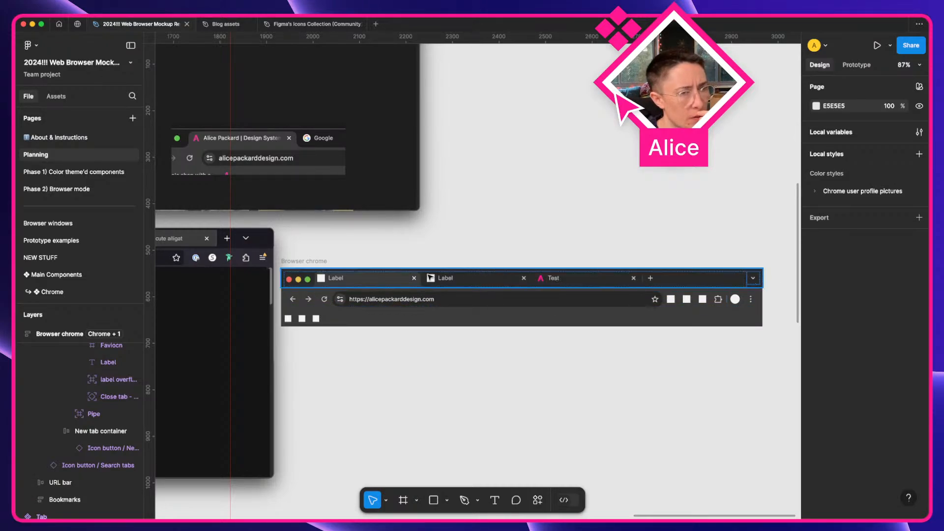
Set the Browser chrome frame's Color themes mode back to Light
{"action": "left_click", "coordinate": [429, 279]}
{"action": "left_click", "coordinate": [881, 366]}
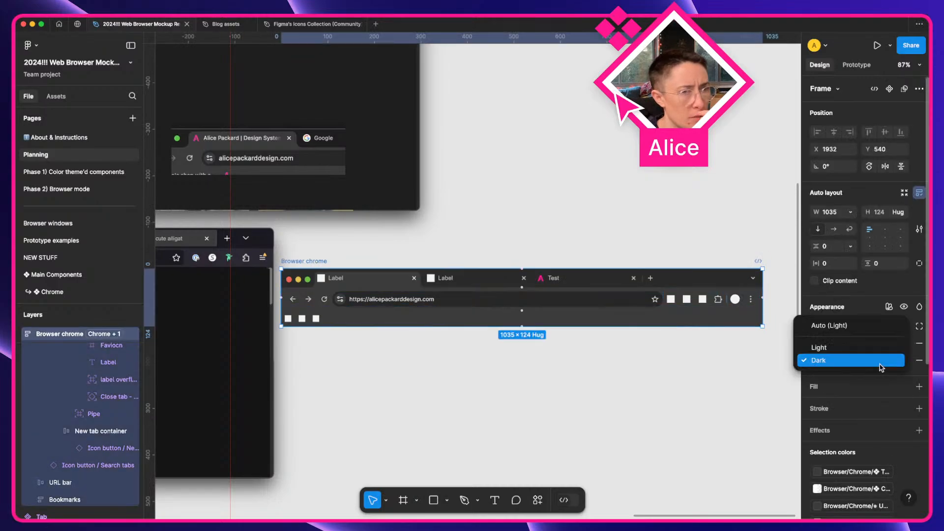
{"action": "left_click", "coordinate": [878, 348]}
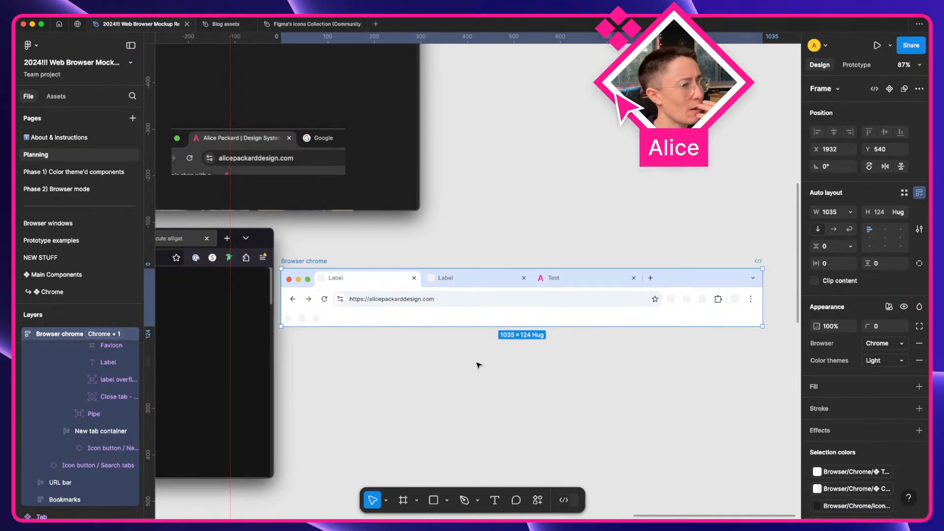
Move the Browser chrome frame onto the light Chrome screenshot of Alice's blog, at about X 1313, Y -743
{"action": "left_click", "coordinate": [373, 279]}
{"action": "left_click", "coordinate": [373, 279]}
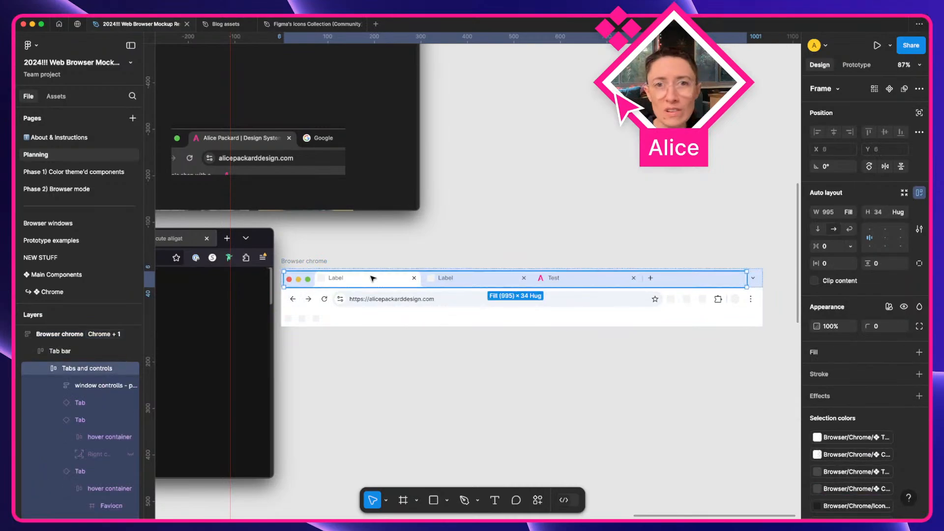
{"action": "scroll", "coordinate": [373, 279], "scroll_direction": "left", "scroll_amount": 4}
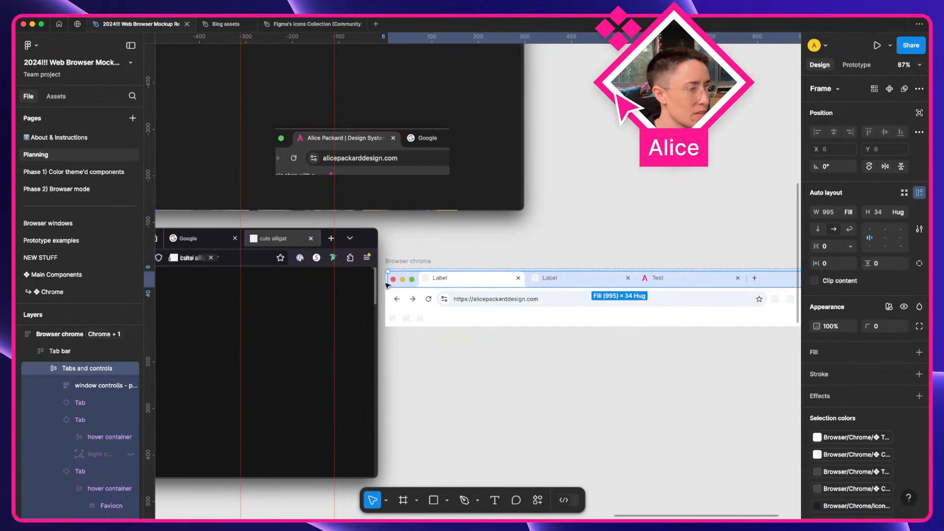
{"action": "left_click_drag", "start_coordinate": [401, 262], "coordinate": [347, 330]}
{"action": "scroll", "coordinate": [527, 271], "scroll_direction": "up", "scroll_amount": 15}
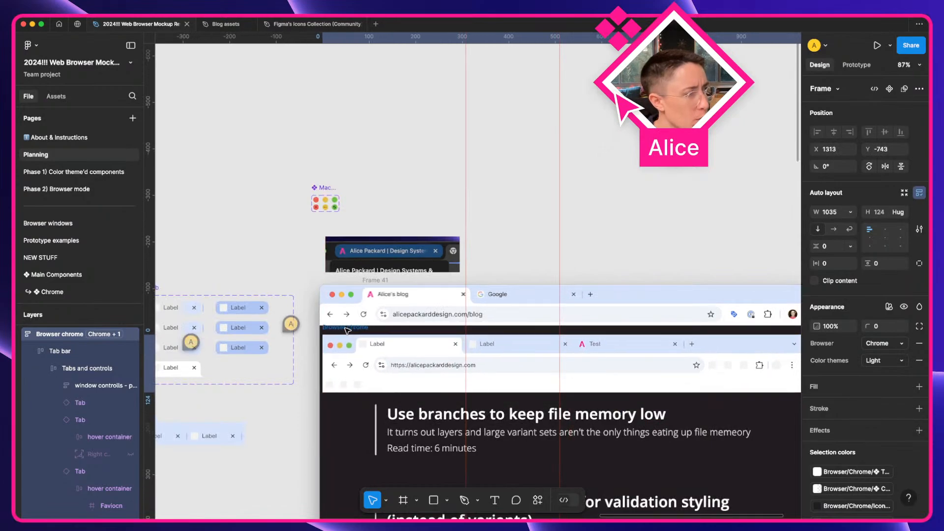
{"action": "scroll", "coordinate": [348, 330], "scroll_direction": "up", "scroll_amount": 3}
{"action": "scroll", "coordinate": [347, 330], "scroll_direction": "up", "scroll_amount": 6}
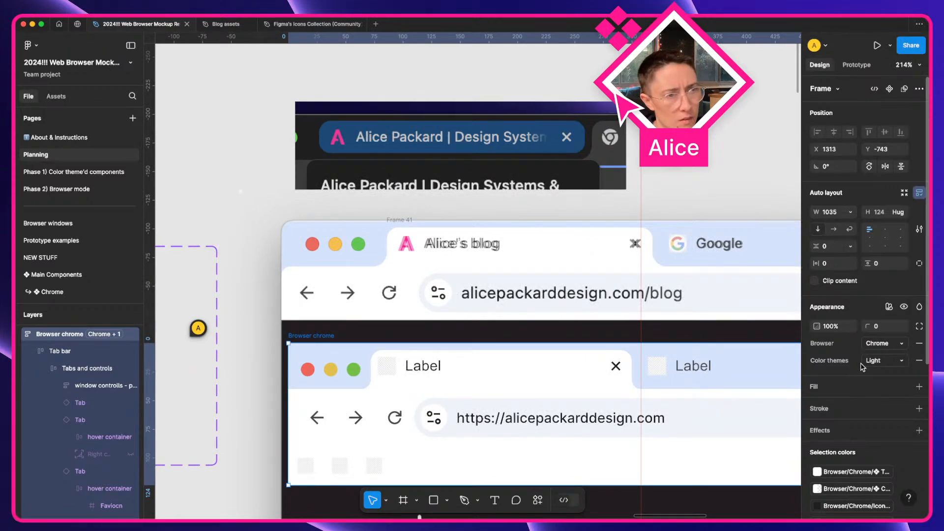
Set the Browser chrome frame's opacity to 50% and overlay it on the screenshot's browser bar at about X 1307, Y -851
{"action": "left_click", "coordinate": [831, 326]}
{"action": "type", "text": "50"}
{"action": "key", "text": "Return"}
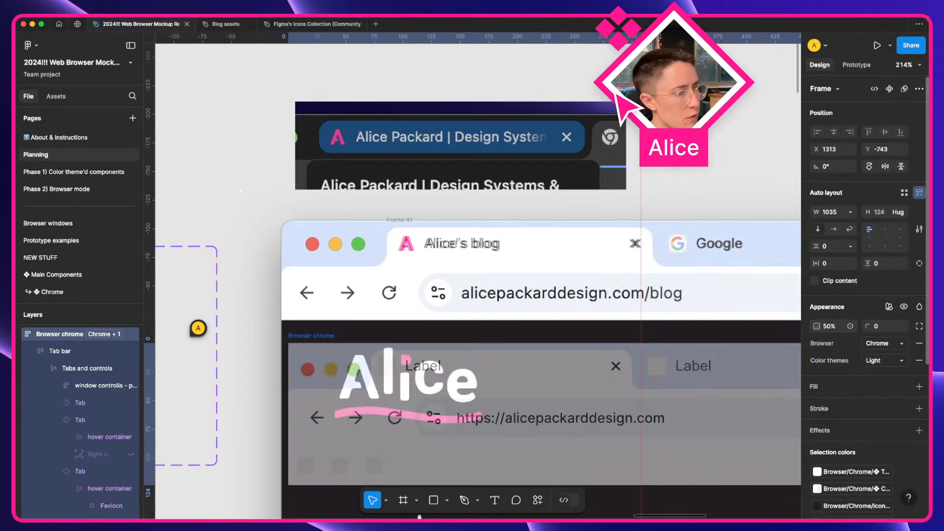
{"action": "left_click_drag", "start_coordinate": [317, 326], "coordinate": [316, 212]}
{"action": "left_click", "coordinate": [399, 224]}
{"action": "key", "text": "Escape"}
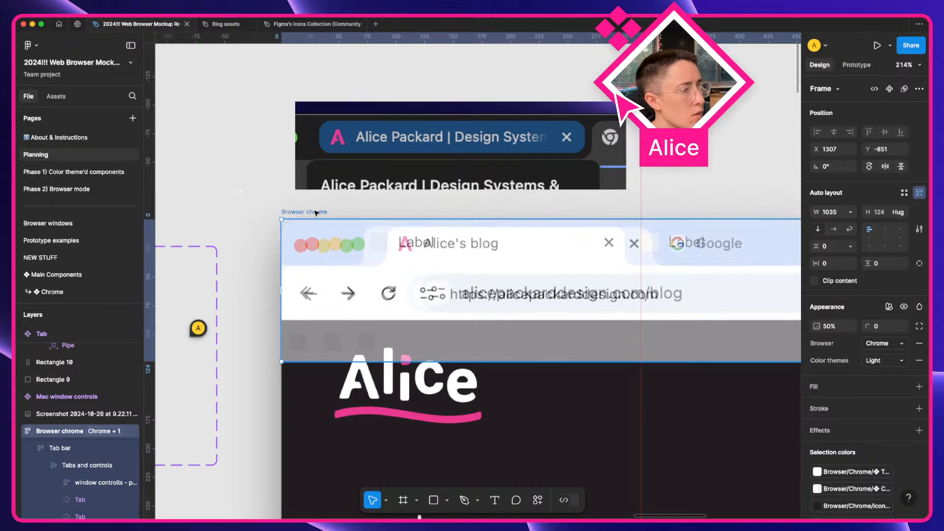
Try widening the window controls frame to 81
{"action": "double_click", "coordinate": [322, 253]}
{"action": "left_click", "coordinate": [323, 253]}
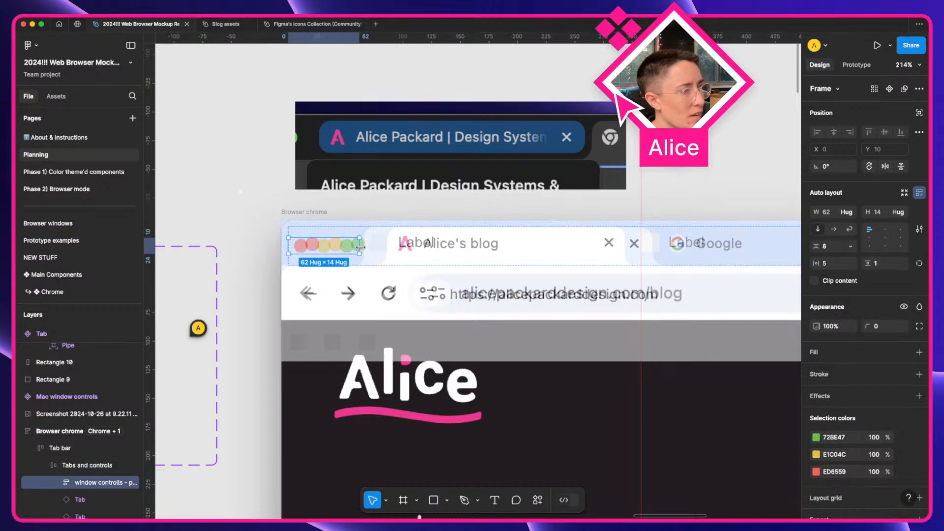
{"action": "left_click_drag", "start_coordinate": [360, 247], "coordinate": [382, 252]}
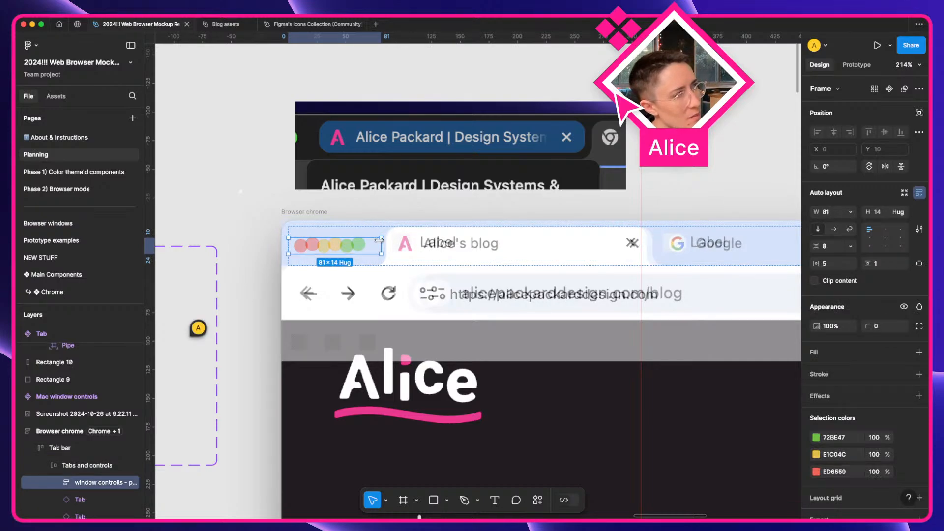
Set the left padding of the Tabs and controls frame to 10
{"action": "left_click", "coordinate": [346, 235]}
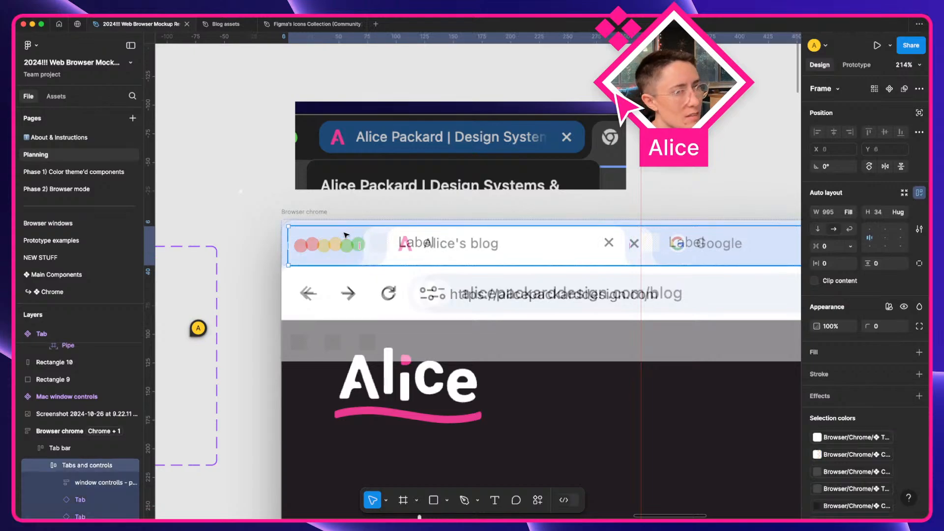
{"action": "left_click", "coordinate": [920, 263]}
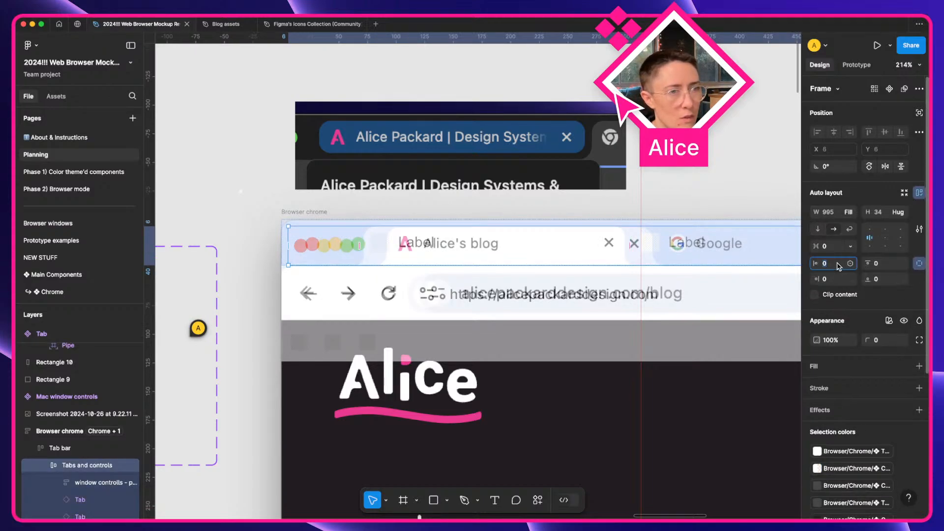
{"action": "key", "text": "Up"}
{"action": "key", "text": "Up"}
{"action": "key", "text": "Up"}
{"action": "key", "text": "Up"}
{"action": "key", "text": "Up"}
{"action": "key", "text": "Up"}
{"action": "key", "text": "Up"}
{"action": "key", "text": "Up"}
{"action": "key", "text": "Up"}
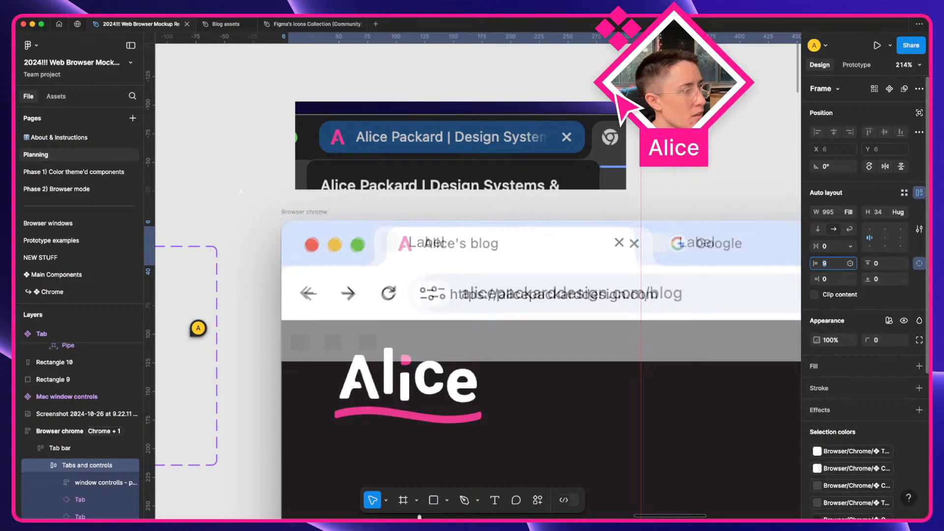
{"action": "key", "text": "Up"}
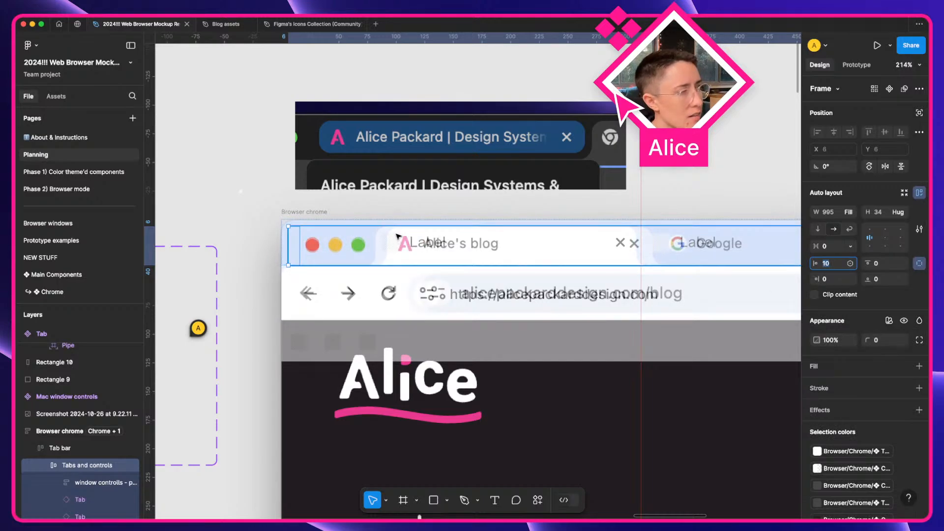
Shift the Browser chrome frame down to Y -850 to line it up with the screenshot beneath
{"action": "scroll", "coordinate": [333, 217], "scroll_direction": "up", "scroll_amount": 5}
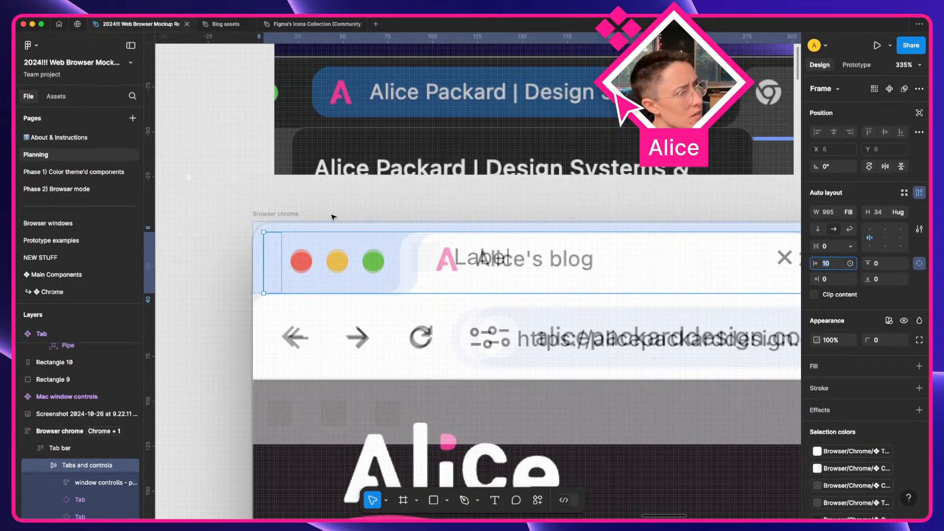
{"action": "key", "text": "Escape"}
{"action": "key", "text": "Down"}
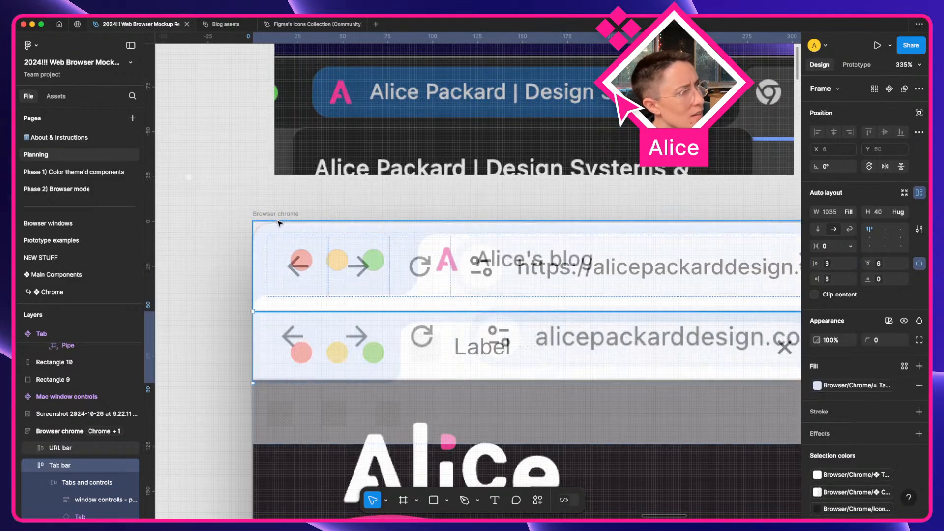
{"action": "key", "text": "Up"}
{"action": "left_click", "coordinate": [212, 219]}
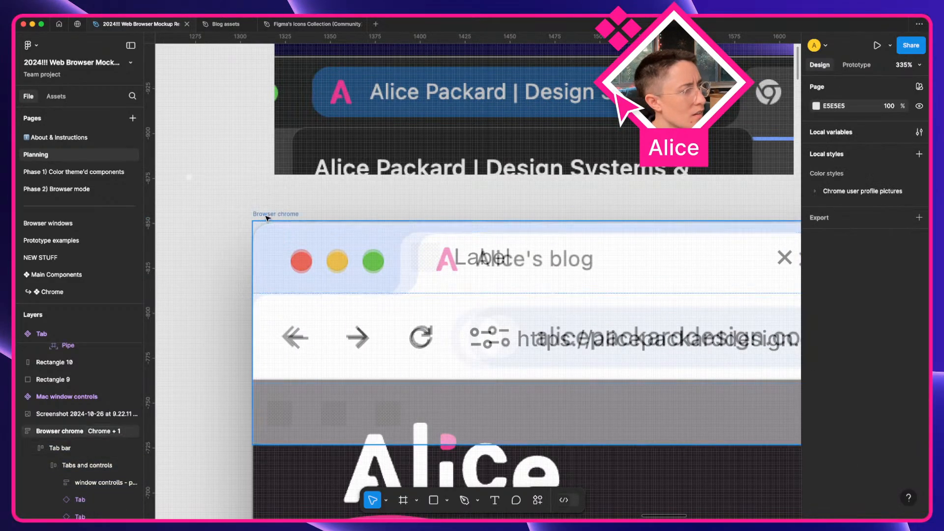
{"action": "left_click", "coordinate": [268, 215]}
{"action": "mouse_move", "coordinate": [266, 216]}
{"action": "left_mouse_down"}
{"action": "mouse_move", "coordinate": [310, 368]}
{"action": "mouse_move", "coordinate": [298, 226]}
{"action": "mouse_move", "coordinate": [283, 218]}
{"action": "left_mouse_up"}
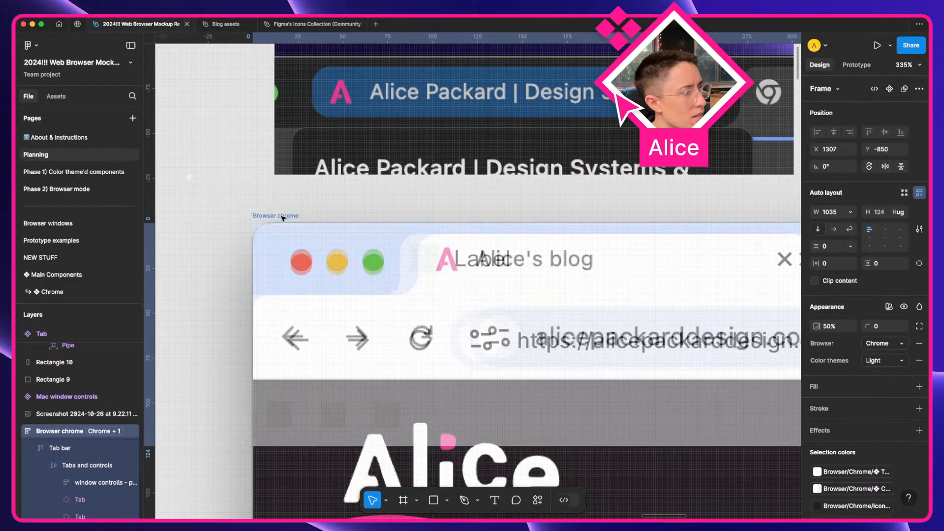
Set the gap between items in the Tabs and controls frame to 8 and compare the tabs with the screenshot
{"action": "double_click", "coordinate": [309, 268]}
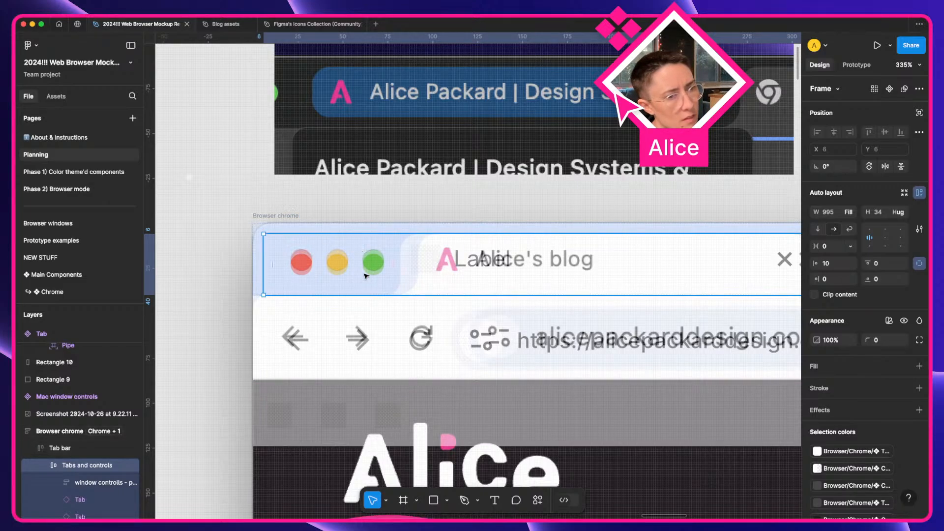
{"action": "left_click", "coordinate": [310, 264]}
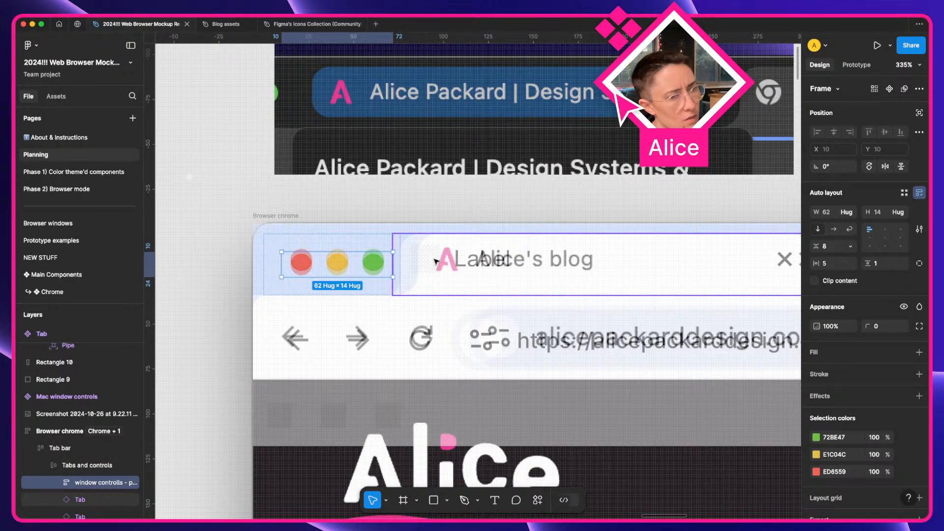
{"action": "left_click", "coordinate": [338, 245]}
{"action": "scroll", "coordinate": [339, 246], "scroll_direction": "right", "scroll_amount": 15}
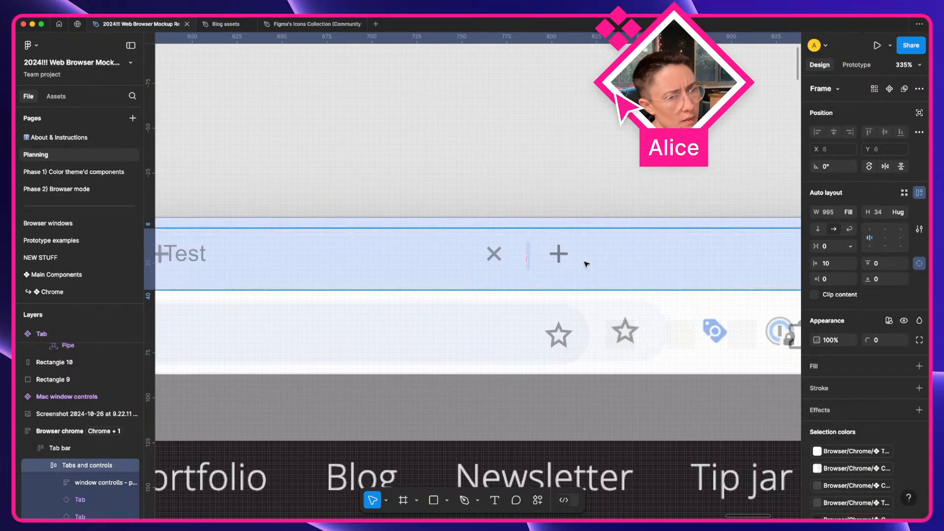
{"action": "scroll", "coordinate": [512, 270], "scroll_direction": "left", "scroll_amount": 10}
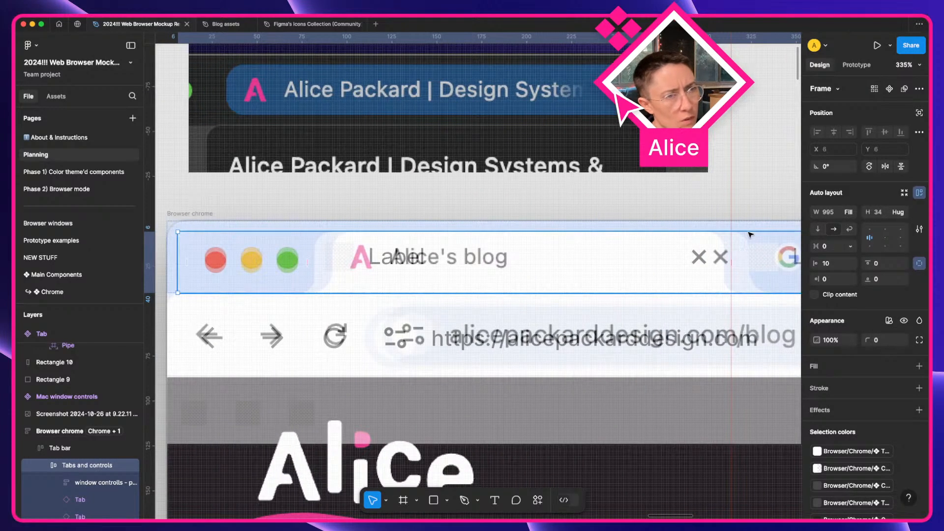
{"action": "left_click", "coordinate": [831, 246]}
{"action": "type", "text": "8"}
{"action": "key", "text": "Tab"}
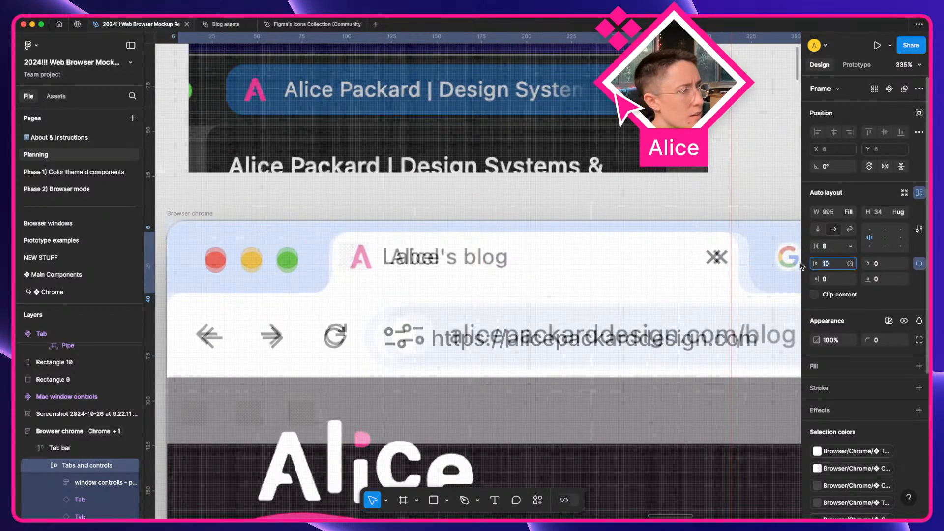
{"action": "scroll", "coordinate": [508, 251], "scroll_direction": "right", "scroll_amount": 3}
{"action": "scroll", "coordinate": [509, 252], "scroll_direction": "left", "scroll_amount": 5}
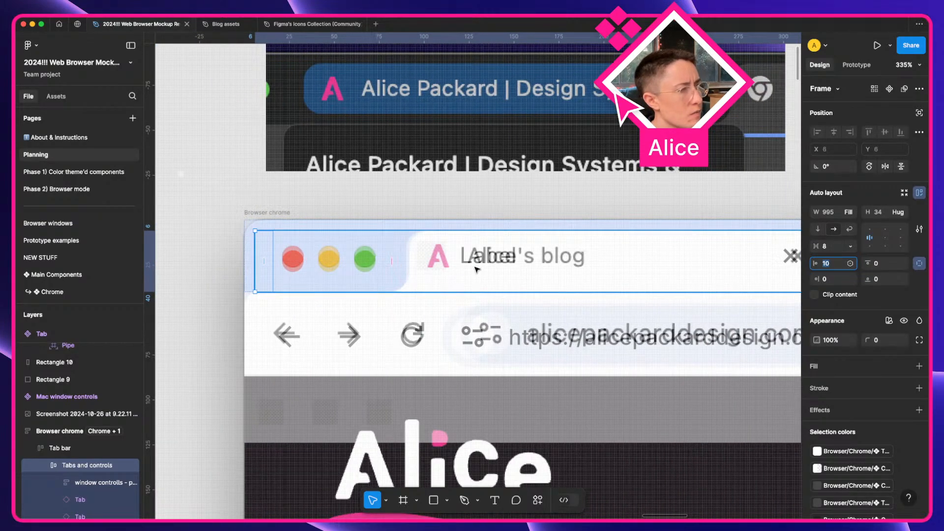
Set the gap between items in the Tabs and controls frame to 10 and check the result along the tab bar
{"action": "left_click", "coordinate": [835, 246]}
{"action": "key", "text": "Up"}
{"action": "key", "text": "Up"}
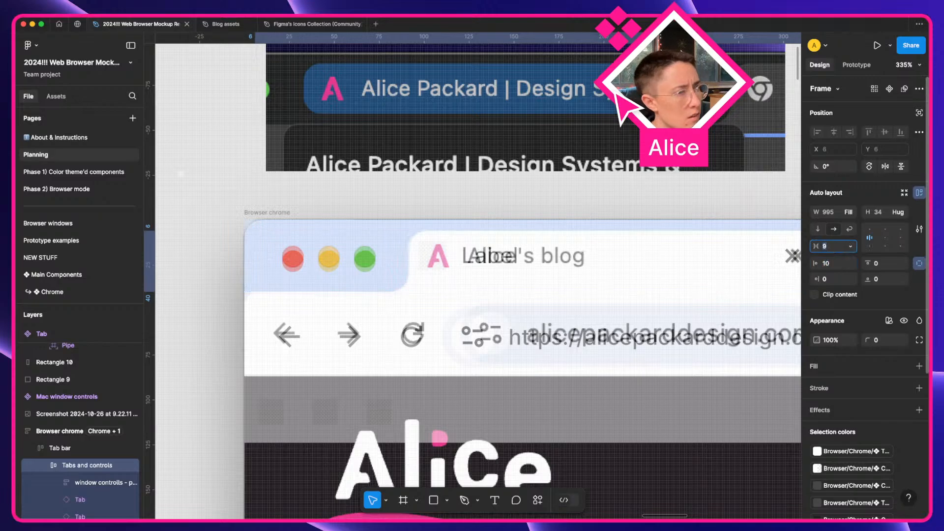
{"action": "scroll", "coordinate": [655, 278], "scroll_direction": "right", "scroll_amount": 15}
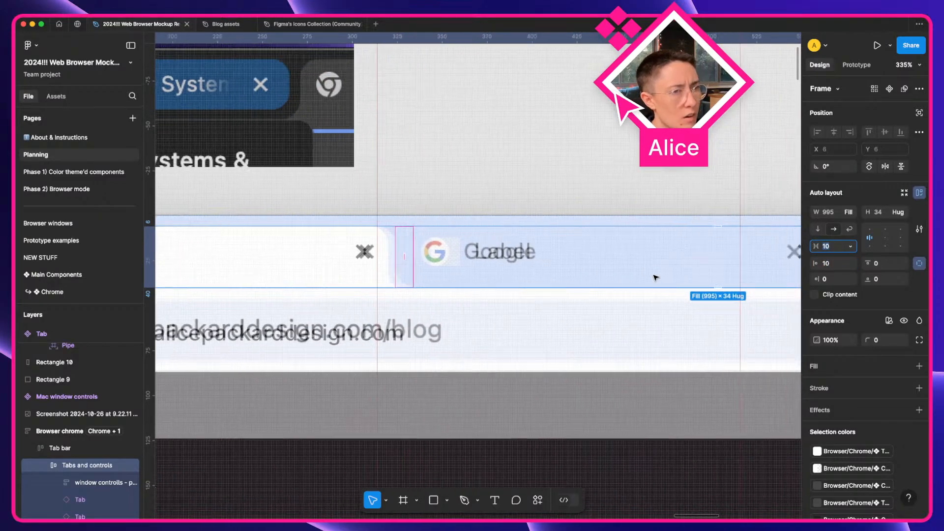
{"action": "scroll", "coordinate": [519, 258], "scroll_direction": "right", "scroll_amount": 4}
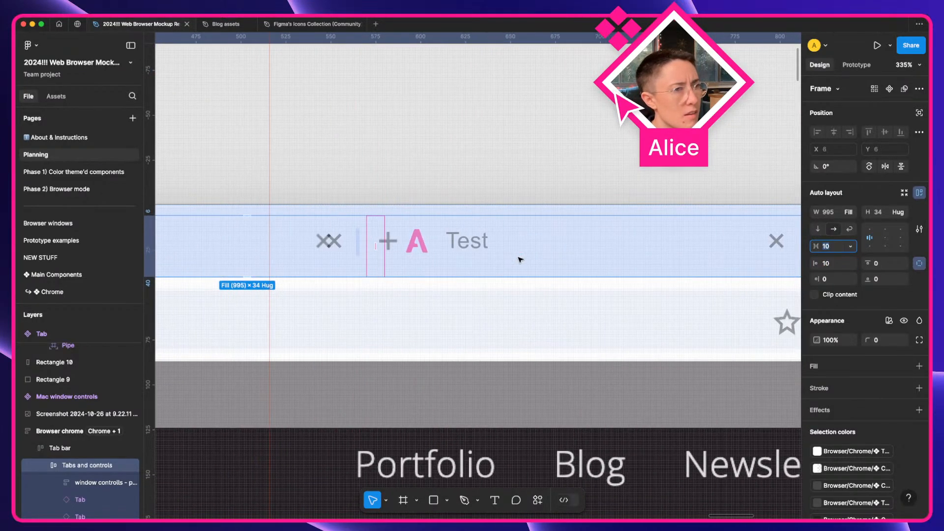
{"action": "scroll", "coordinate": [618, 256], "scroll_direction": "right", "scroll_amount": 5}
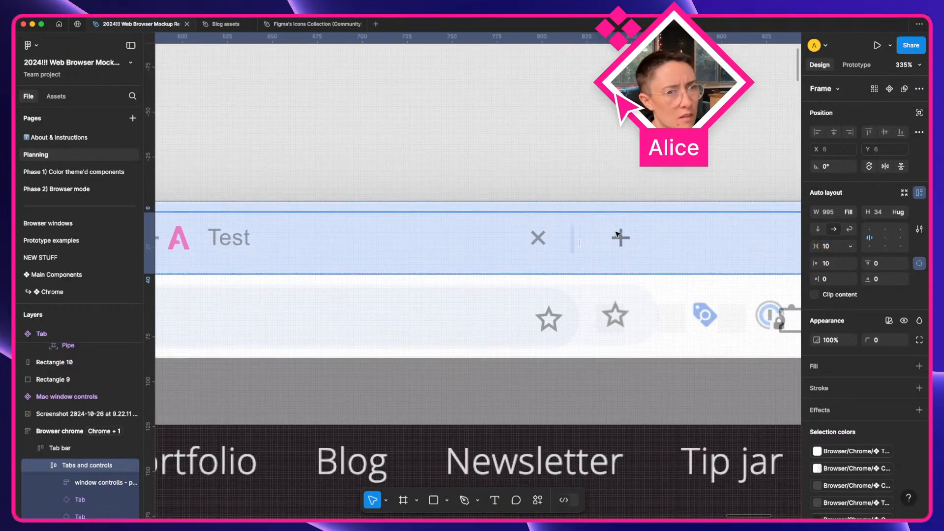
Set the New tab container's left padding to 0 to bring the plus icon closer to the last tab
{"action": "left_click", "coordinate": [619, 256]}
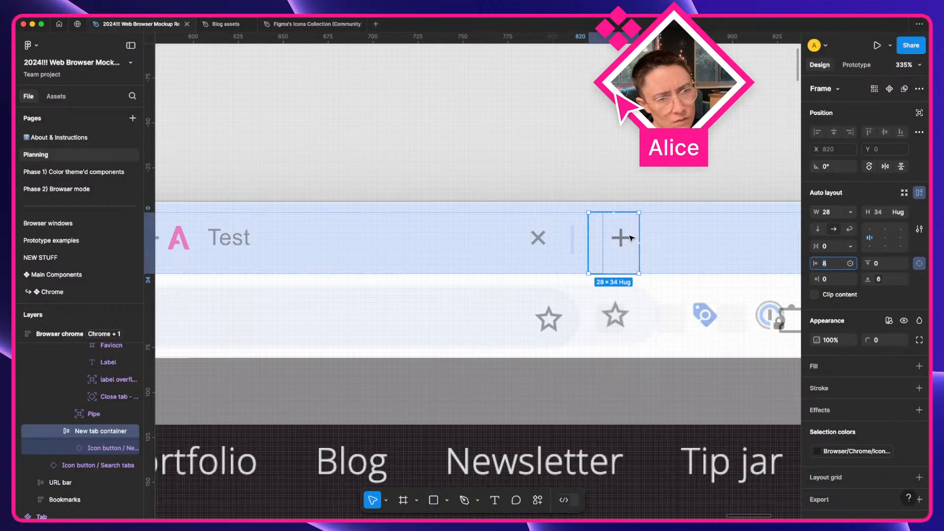
{"action": "type", "text": "8"}
{"action": "key", "text": "Return"}
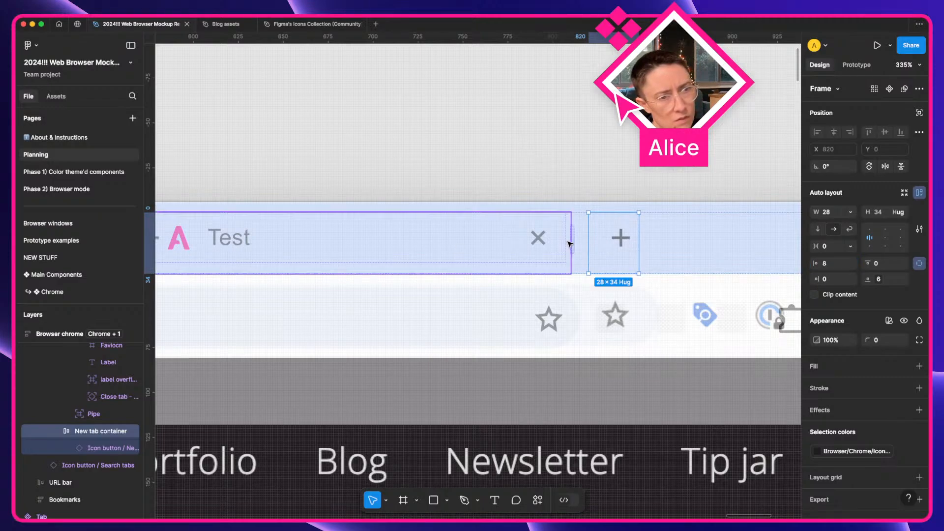
{"action": "double_click", "coordinate": [621, 241]}
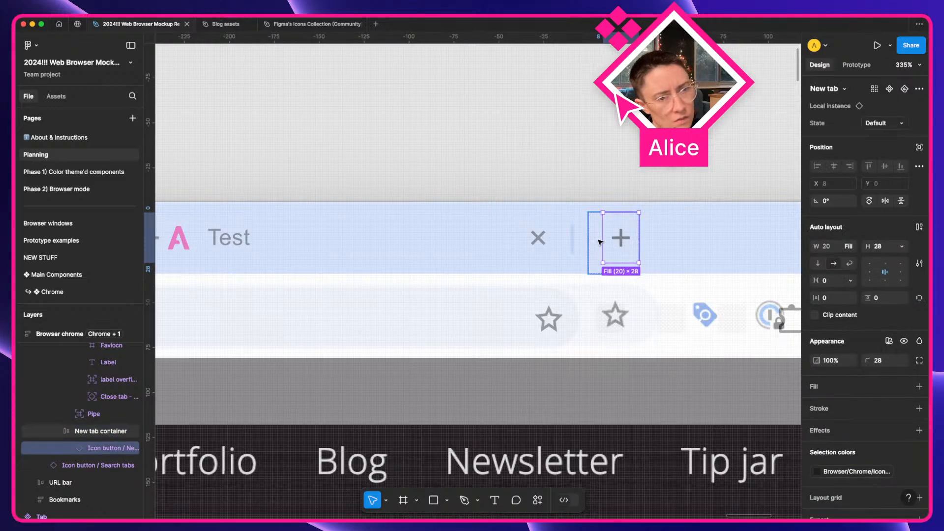
{"action": "left_click", "coordinate": [600, 238]}
{"action": "type", "text": "4"}
{"action": "key", "text": "Return"}
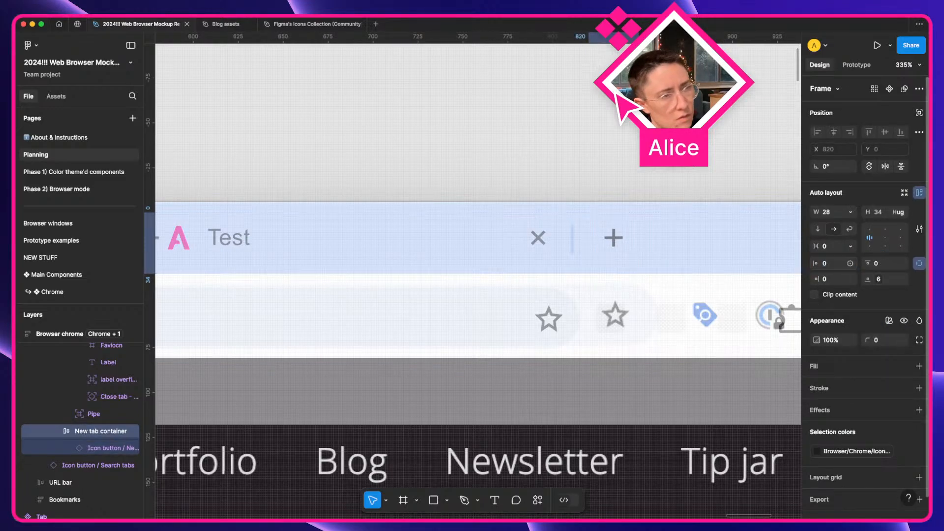
{"action": "left_click", "coordinate": [596, 147]}
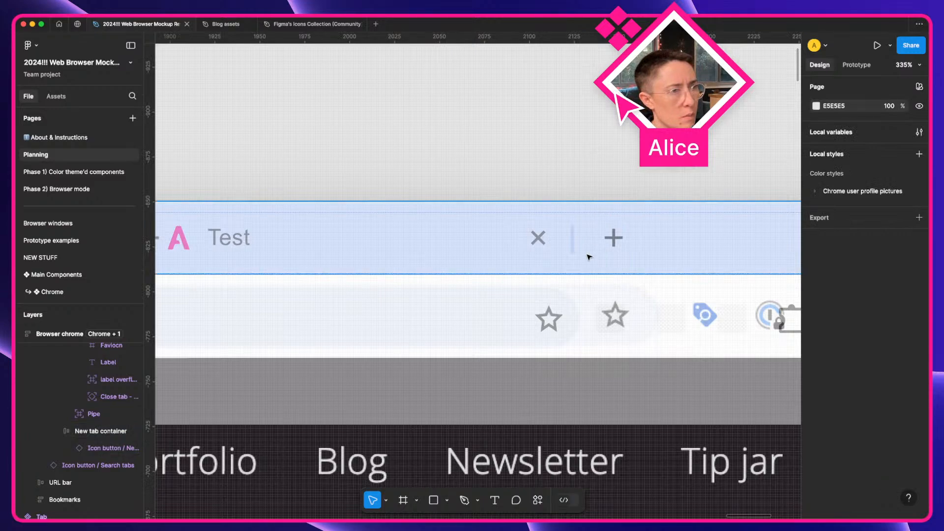
Check the spacing between the third tab and the new tab button, and between the window controls and the first tab
{"action": "scroll", "coordinate": [588, 258], "scroll_direction": "left", "scroll_amount": 3}
{"action": "left_click", "coordinate": [633, 262]}
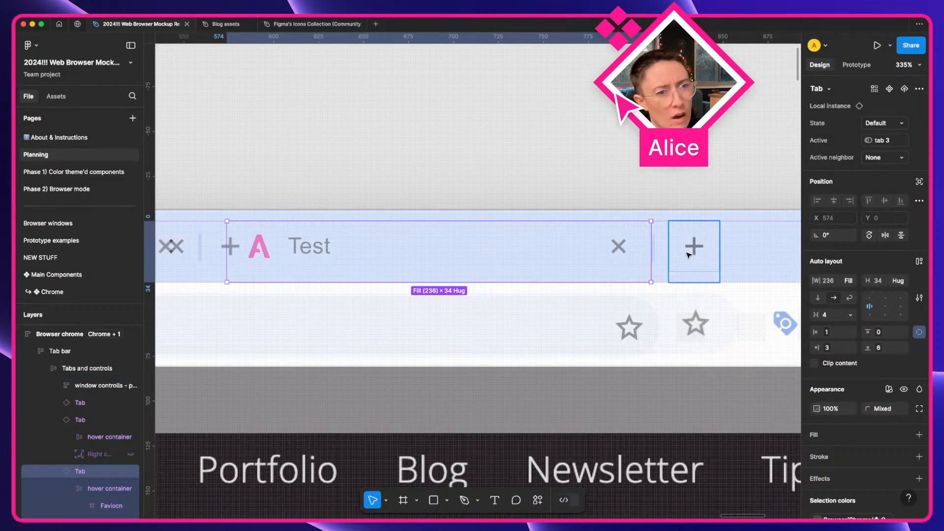
{"action": "key", "text": "alt"}
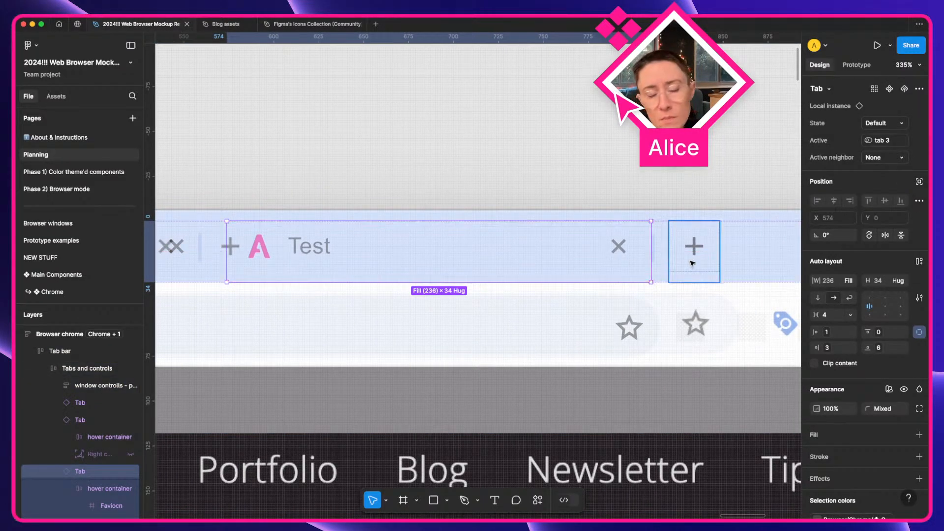
{"action": "scroll", "coordinate": [693, 263], "scroll_direction": "left", "scroll_amount": 15}
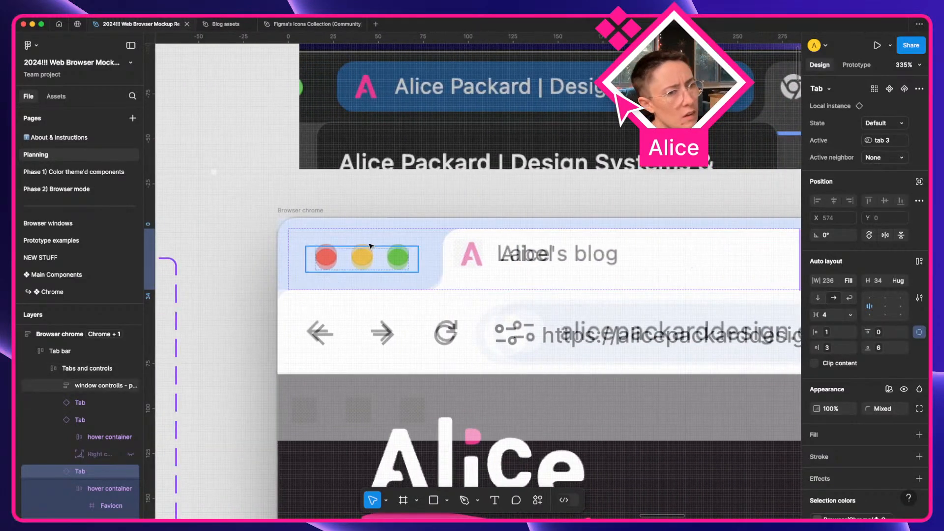
{"action": "left_click", "coordinate": [421, 241]}
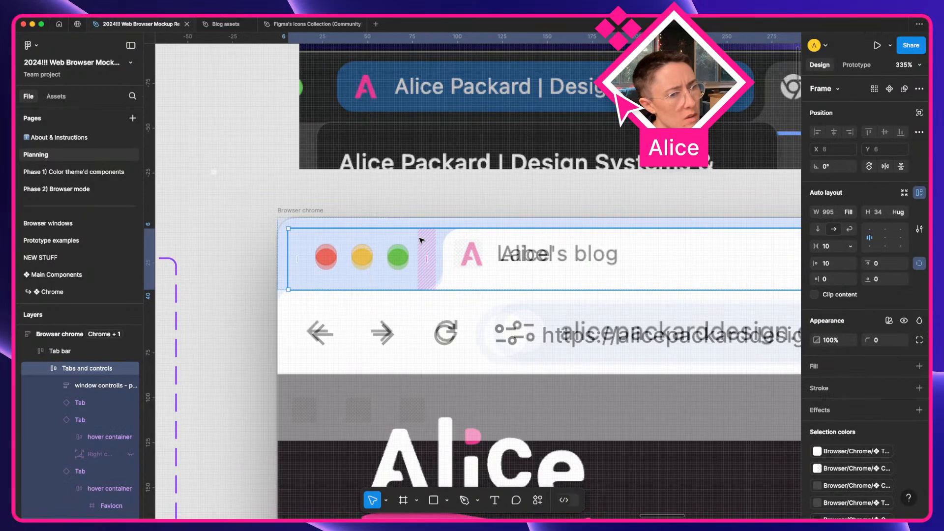
Set the bottom padding of the window controls frame to 6 so its circles line up with those in the screenshot
{"action": "left_click", "coordinate": [365, 260]}
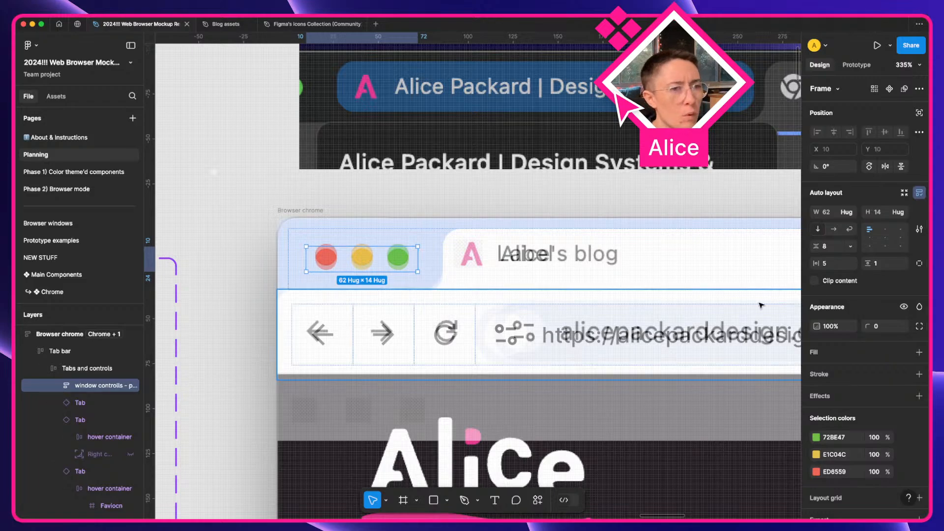
{"action": "left_click", "coordinate": [919, 263]}
{"action": "type", "text": "3"}
{"action": "key", "text": "Return"}
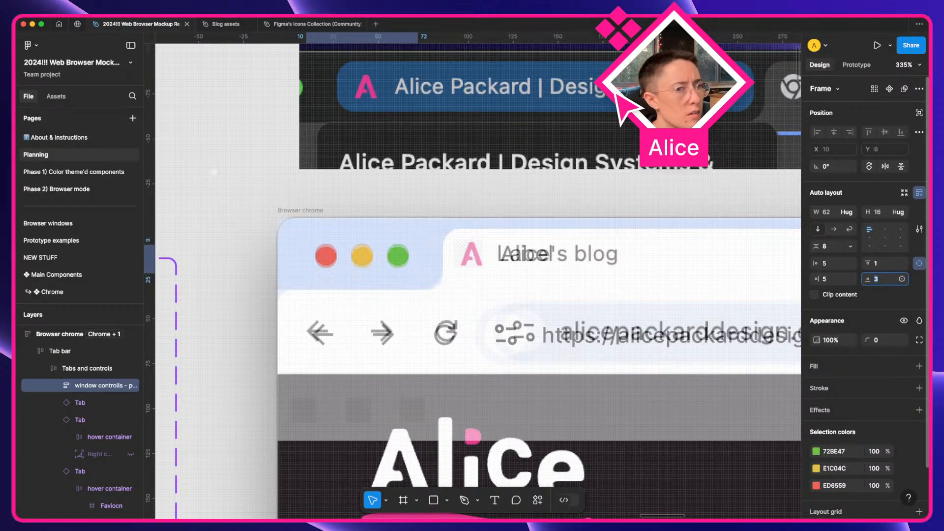
{"action": "key", "text": "Up"}
{"action": "key", "text": "Up"}
{"action": "key", "text": "Up"}
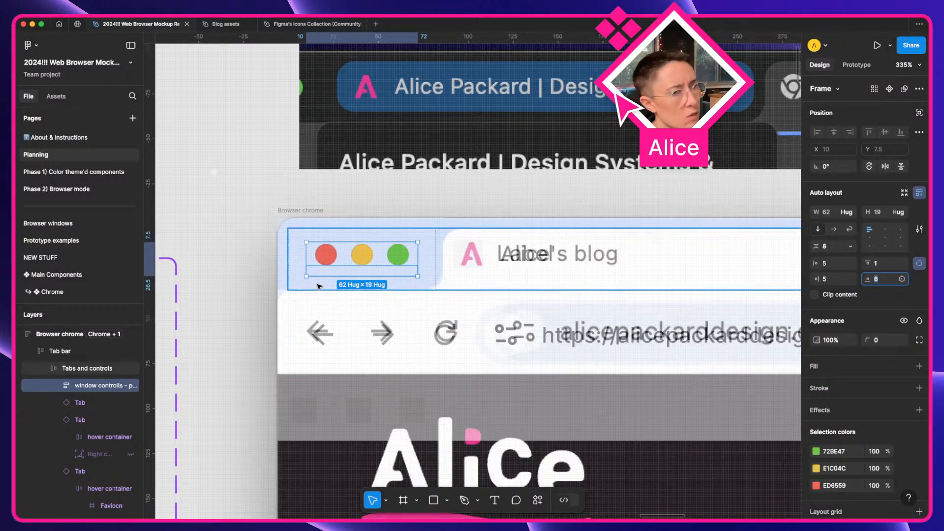
{"action": "left_click", "coordinate": [206, 277]}
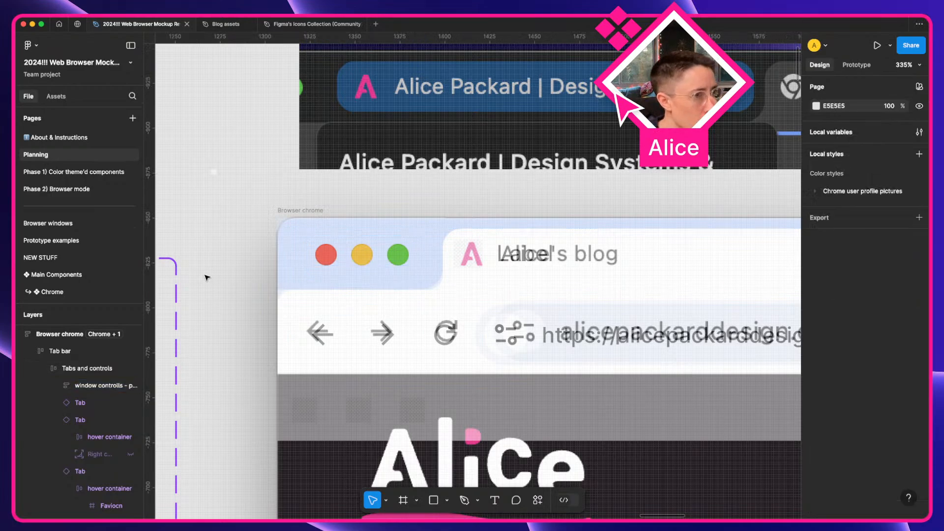
Open the main component of the active tab and enlarge its left curve to 10 × 10
{"action": "left_click", "coordinate": [442, 290]}
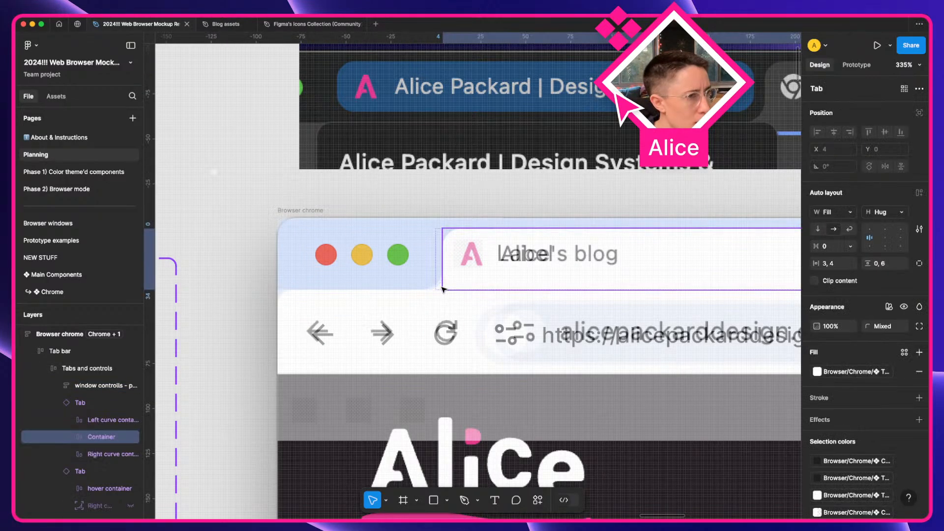
{"action": "scroll", "coordinate": [443, 290], "scroll_direction": "up", "scroll_amount": 5}
{"action": "scroll", "coordinate": [443, 290], "scroll_direction": "up", "scroll_amount": 3}
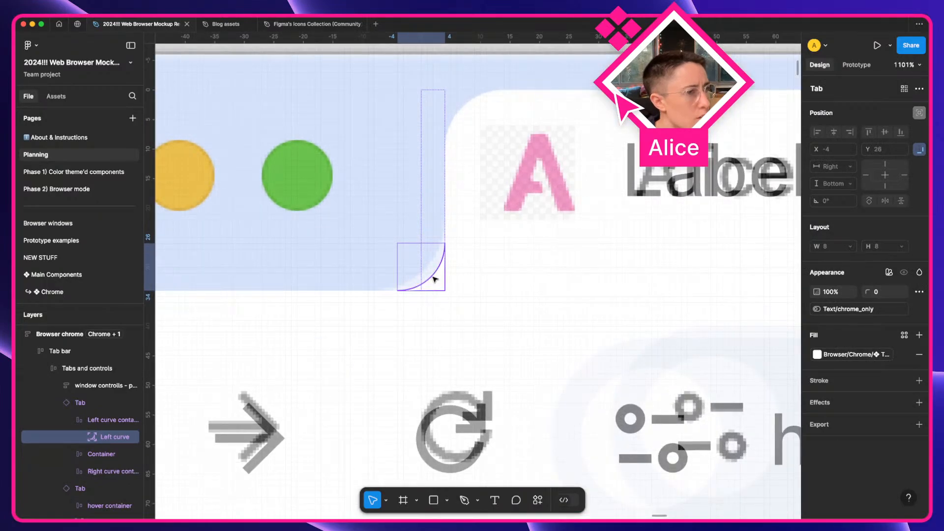
{"action": "right_click", "coordinate": [438, 231]}
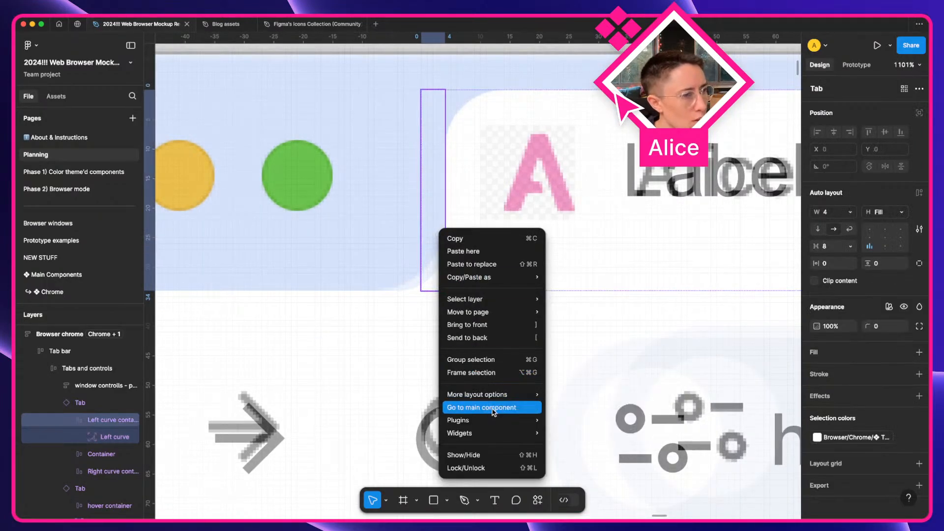
{"action": "left_click", "coordinate": [493, 407]}
{"action": "left_click", "coordinate": [193, 342]}
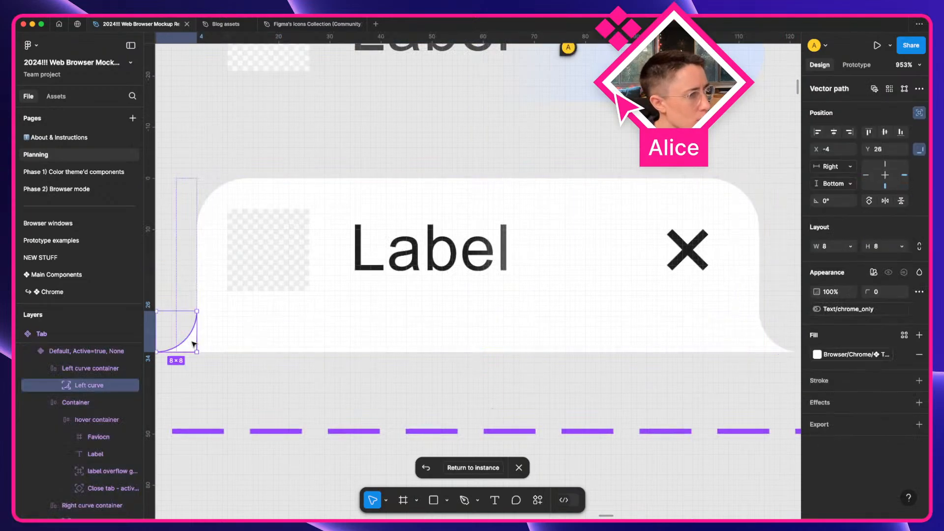
{"action": "scroll", "coordinate": [200, 338], "scroll_direction": "left", "scroll_amount": 4}
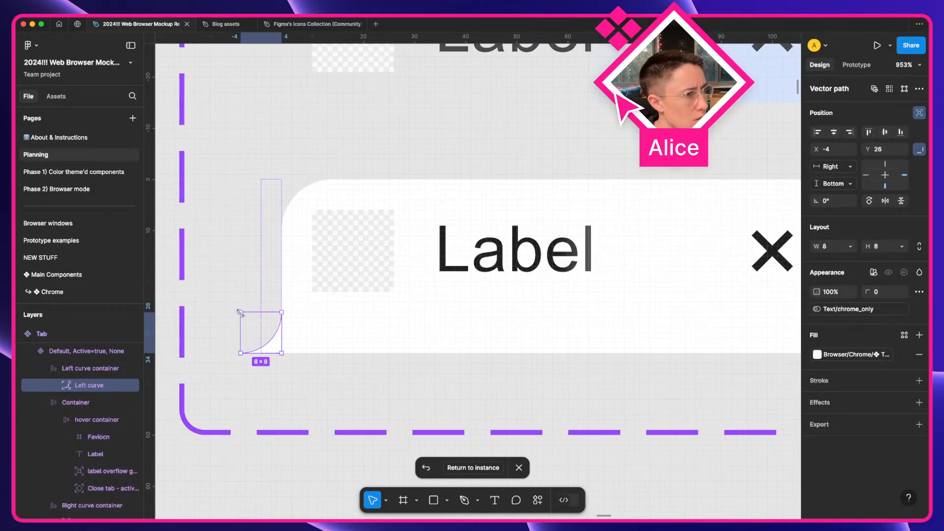
{"action": "left_click_drag", "start_coordinate": [239, 311], "coordinate": [231, 301]}
Enlarge the right curve of the active Tab main component to match the left one and return to the instance
{"action": "scroll", "coordinate": [492, 329], "scroll_direction": "right", "scroll_amount": 10}
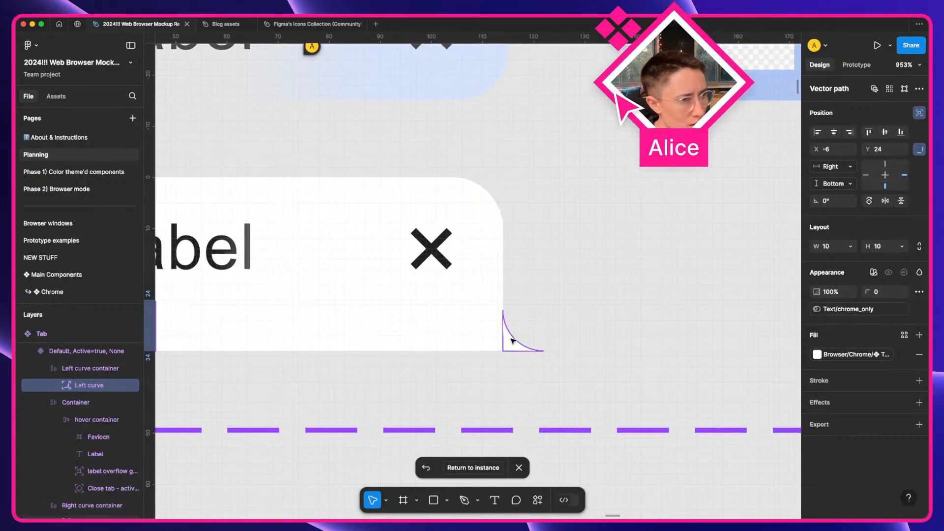
{"action": "left_click", "coordinate": [512, 341]}
{"action": "left_click_drag", "start_coordinate": [543, 309], "coordinate": [554, 300]}
{"action": "left_click", "coordinate": [465, 467]}
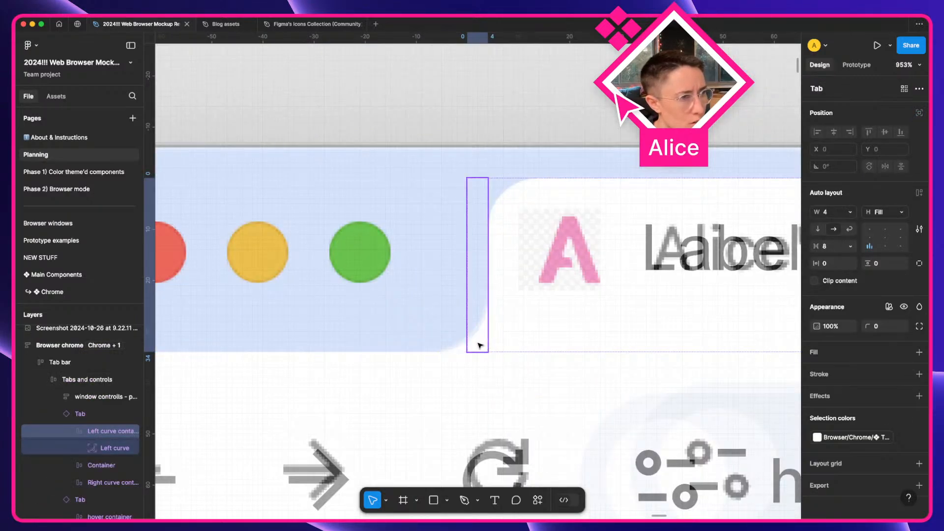
Enlarge the left and right curves in the active Tab main component to 12 × 12 and check the instance against the screenshot
{"action": "right_click", "coordinate": [481, 345]}
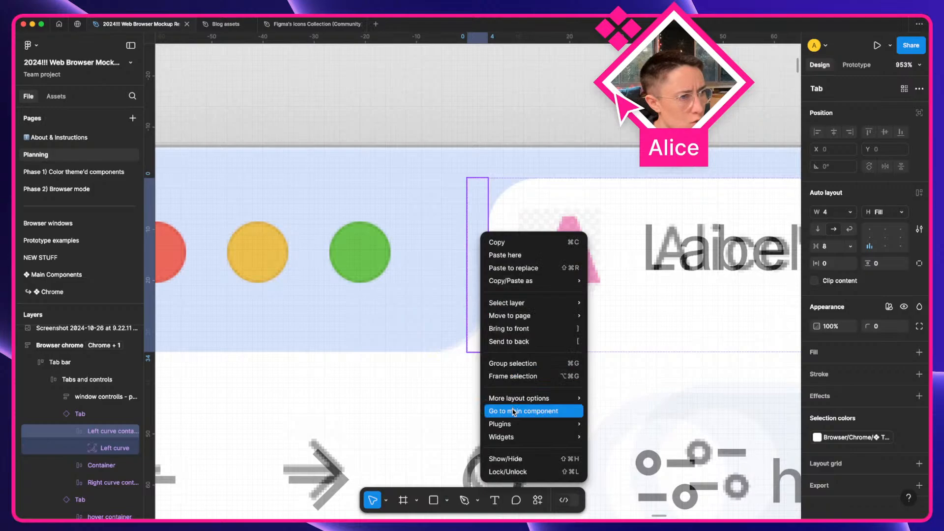
{"action": "left_click", "coordinate": [514, 411]}
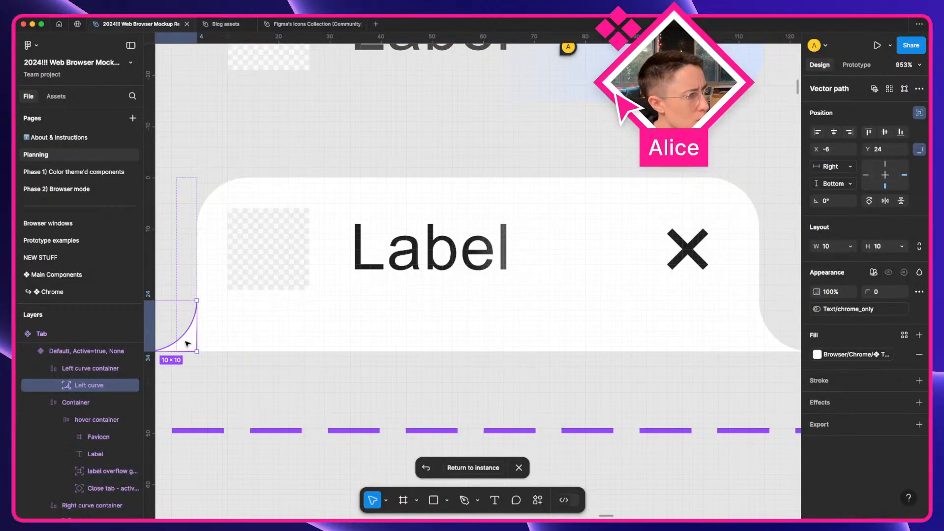
{"action": "left_click_drag", "start_coordinate": [250, 301], "coordinate": [239, 291]}
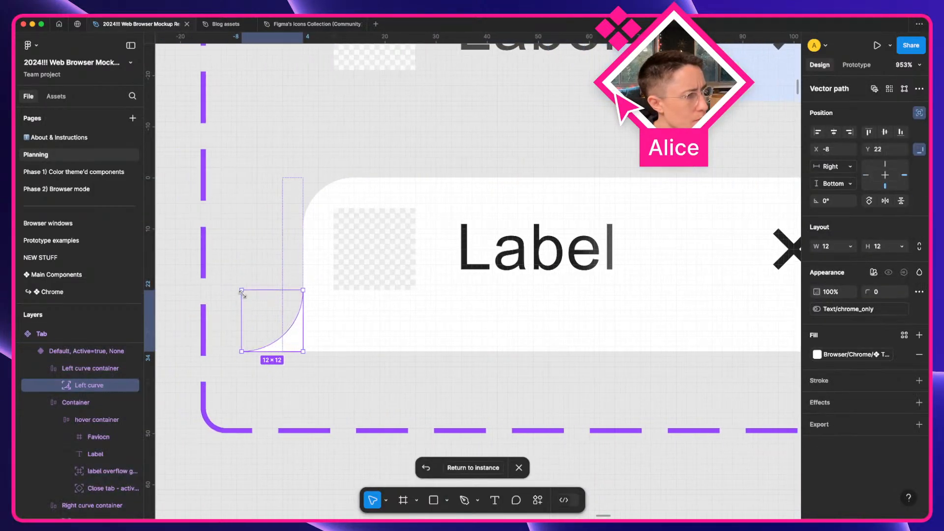
{"action": "scroll", "coordinate": [509, 315], "scroll_direction": "right", "scroll_amount": 5}
{"action": "left_click", "coordinate": [636, 344]}
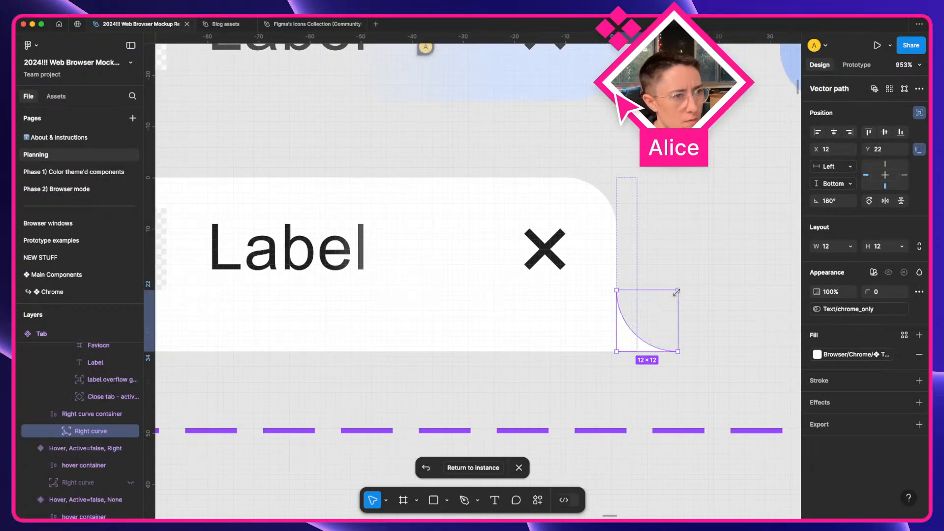
{"action": "left_click", "coordinate": [480, 468]}
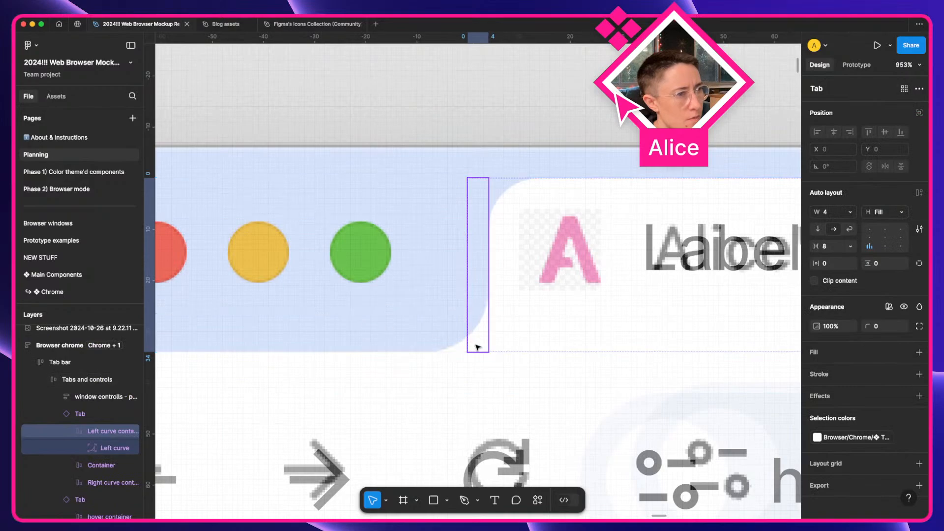
{"action": "scroll", "coordinate": [477, 344], "scroll_direction": "down", "scroll_amount": 10}
{"action": "scroll", "coordinate": [441, 349], "scroll_direction": "right", "scroll_amount": 10}
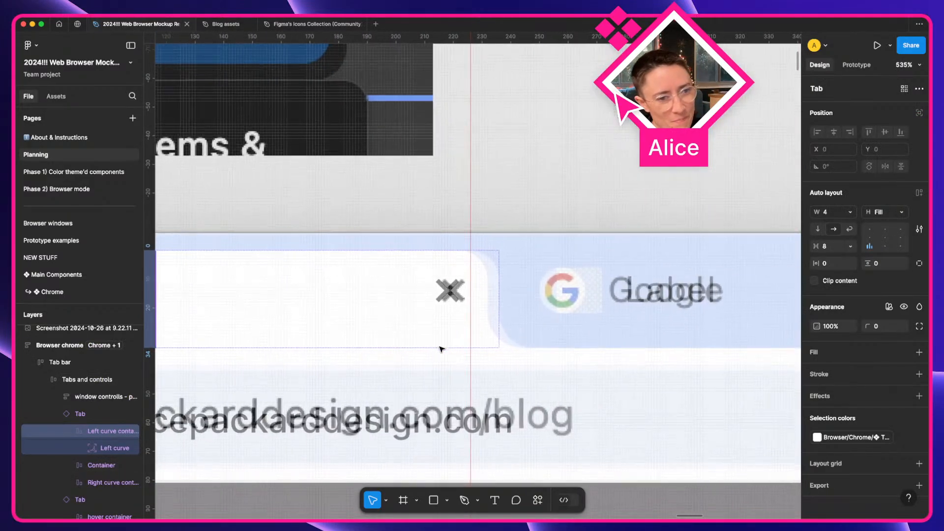
{"action": "scroll", "coordinate": [477, 339], "scroll_direction": "left", "scroll_amount": 7}
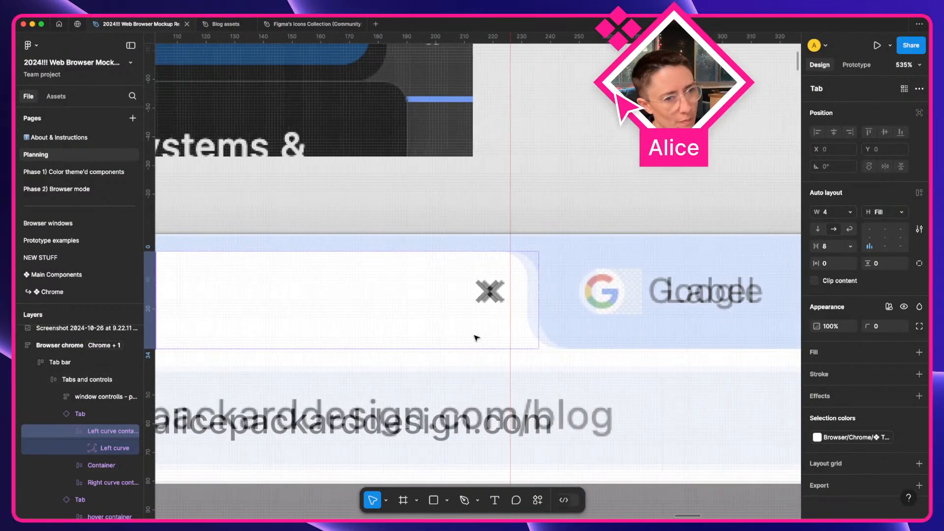
Replace the first tab's label text with the blog title shown in the underlying screenshot
{"action": "double_click", "coordinate": [254, 296]}
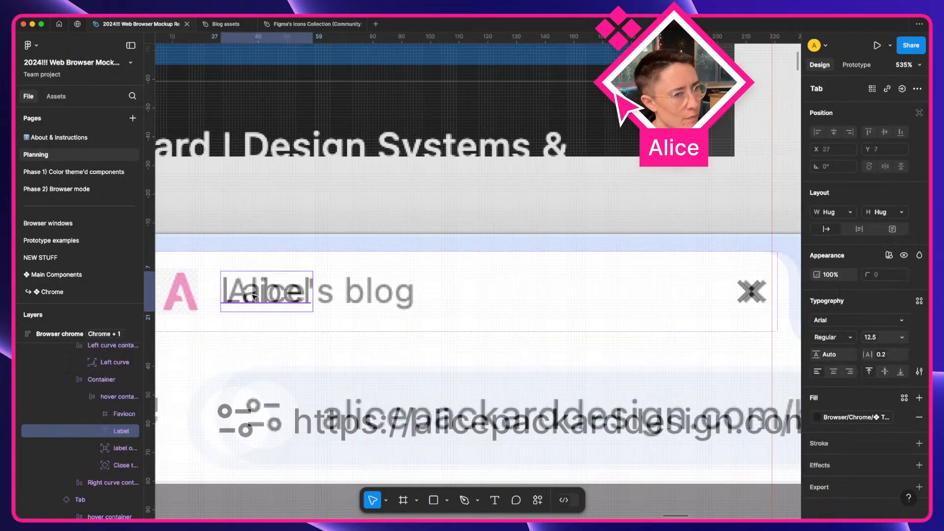
{"action": "type", "text": "Alice's blog"}
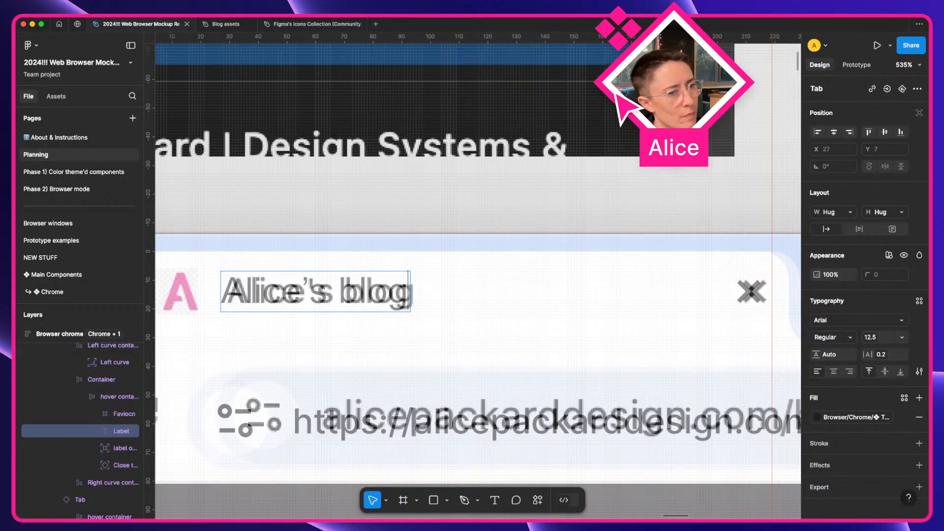
{"action": "key", "text": "Escape"}
{"action": "key", "text": "Escape"}
{"action": "scroll", "coordinate": [289, 217], "scroll_direction": "left", "scroll_amount": 3}
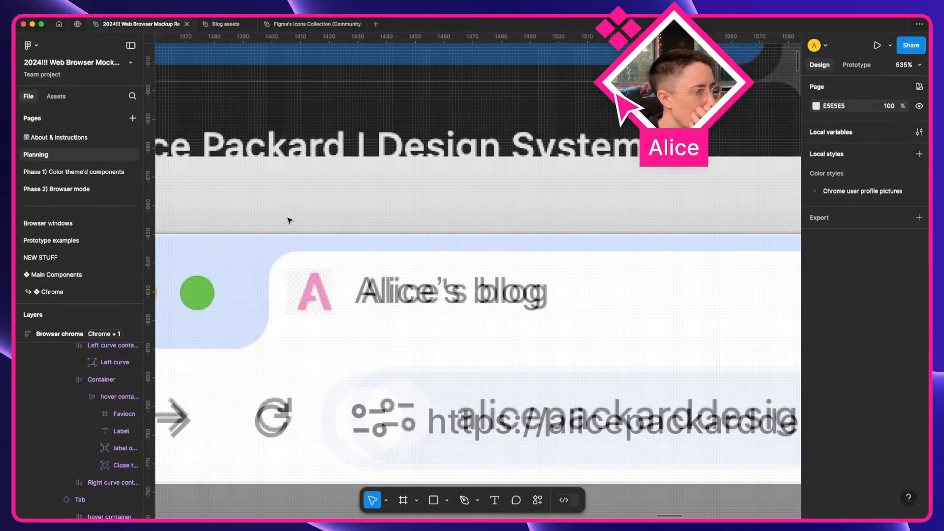
Examine the padding and gap settings of the first tab's container, hover container and label against the screenshot
{"action": "left_click", "coordinate": [395, 309]}
{"action": "double_click", "coordinate": [409, 309]}
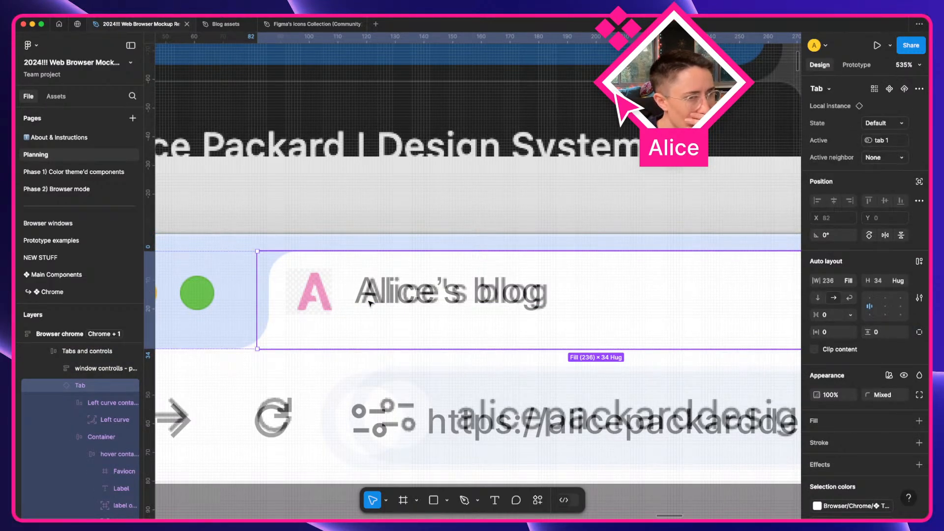
{"action": "left_click", "coordinate": [345, 301], "text": "super"}
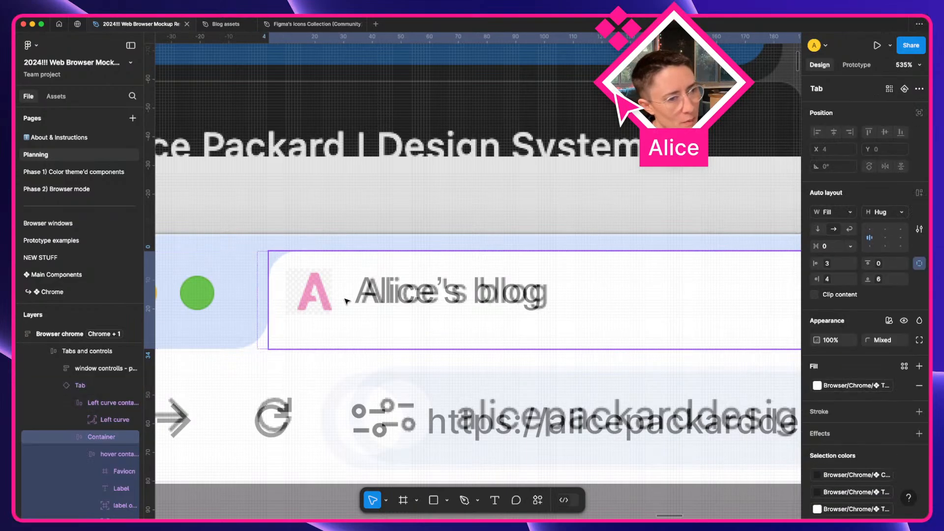
{"action": "left_click", "coordinate": [402, 304], "text": "super"}
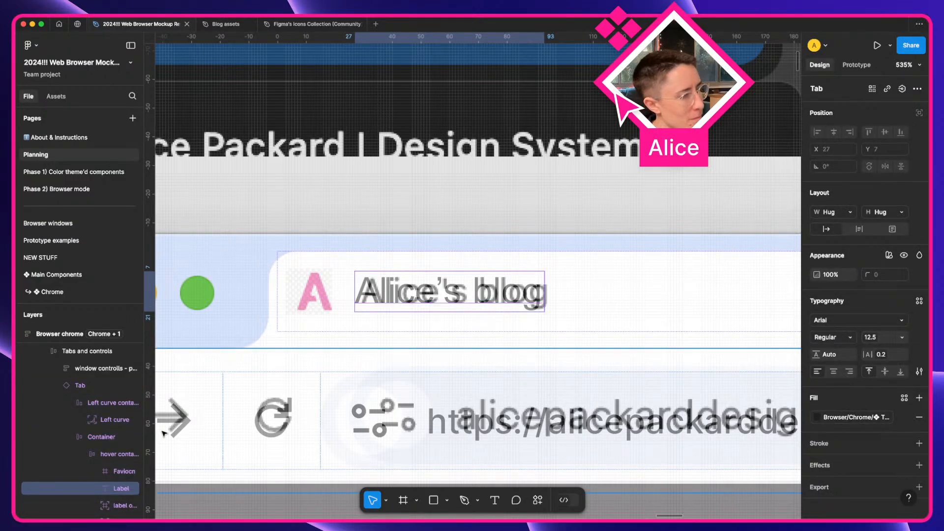
{"action": "left_click", "coordinate": [105, 457]}
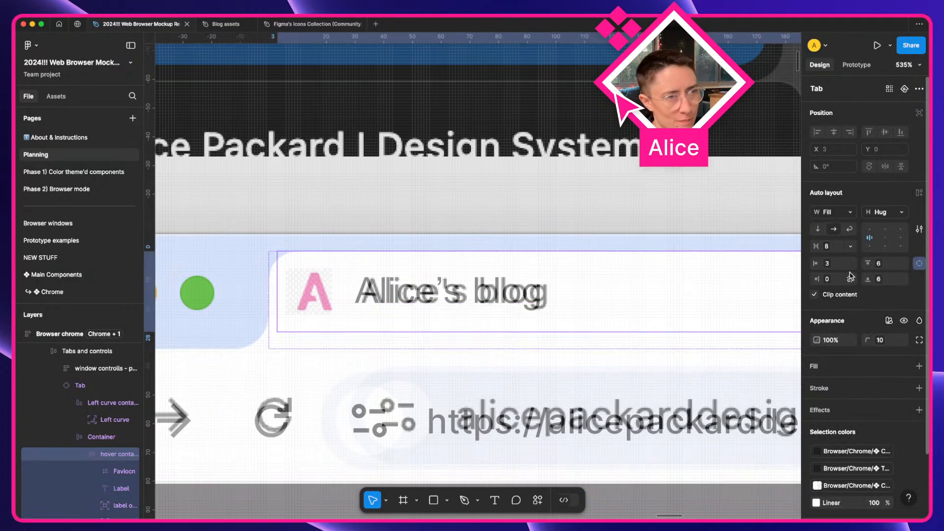
{"action": "left_click", "coordinate": [498, 205]}
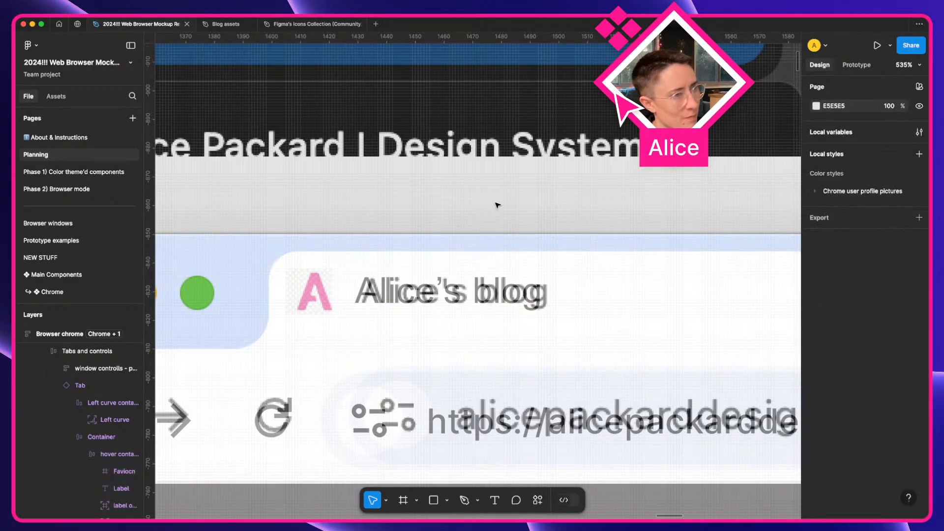
{"action": "left_click", "coordinate": [492, 312]}
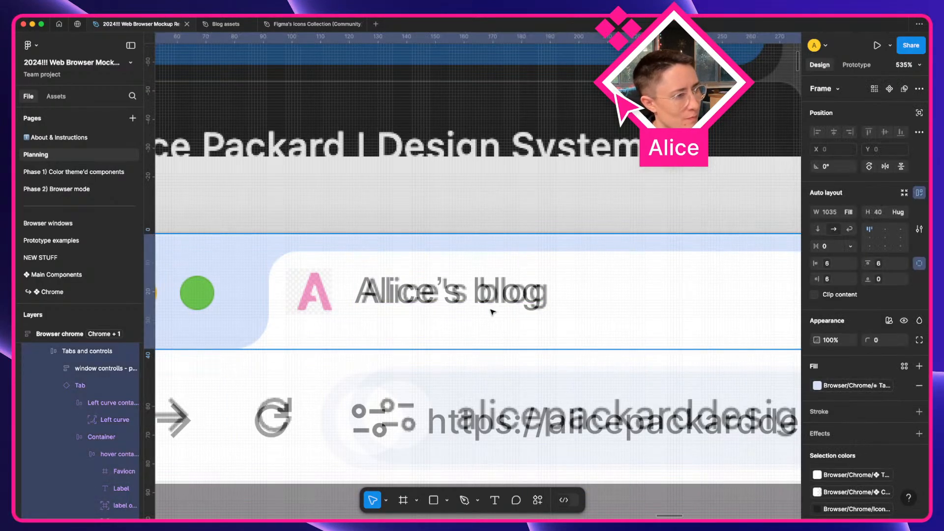
Try shifting the Browser chrome frame 2 px right over the screenshot, and move it back to X 1307
{"action": "scroll", "coordinate": [491, 311], "scroll_direction": "down", "scroll_amount": 5}
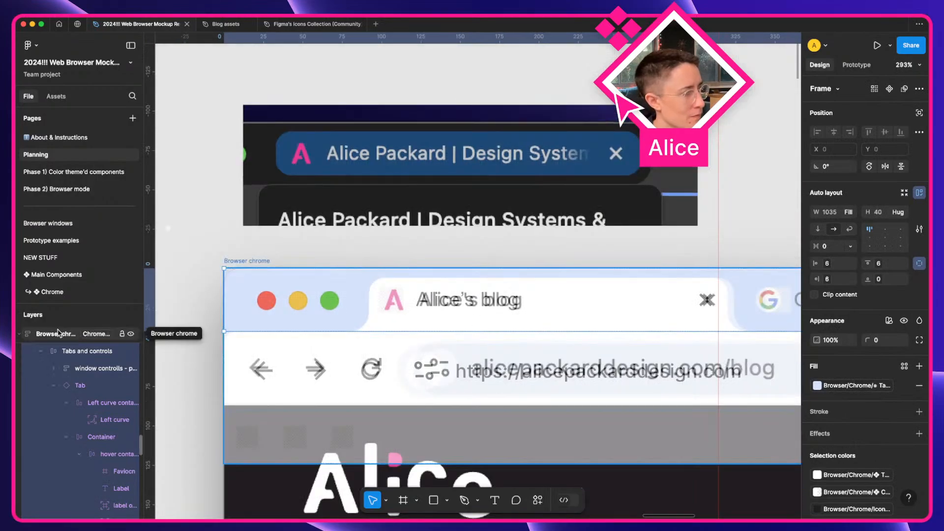
{"action": "left_click", "coordinate": [58, 333]}
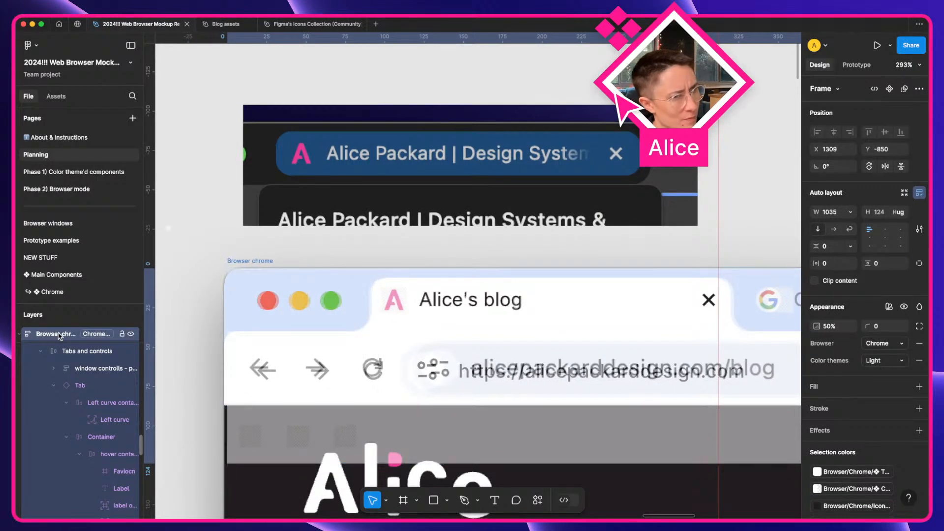
{"action": "key", "text": "Left"}
{"action": "key", "text": "Left"}
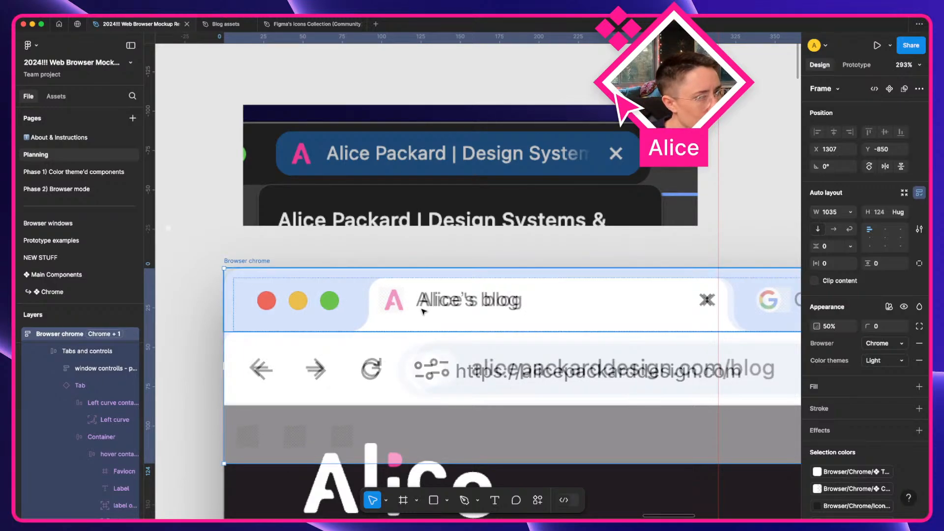
Compare the first two tabs with the screenshot and try to widen the first tab from its right edge
{"action": "scroll", "coordinate": [423, 310], "scroll_direction": "right", "scroll_amount": 5}
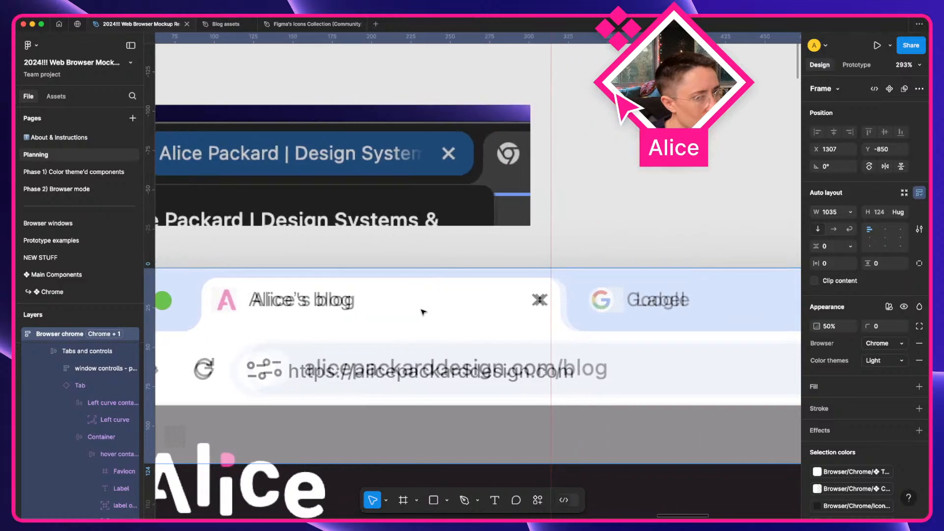
{"action": "scroll", "coordinate": [423, 311], "scroll_direction": "left", "scroll_amount": 3}
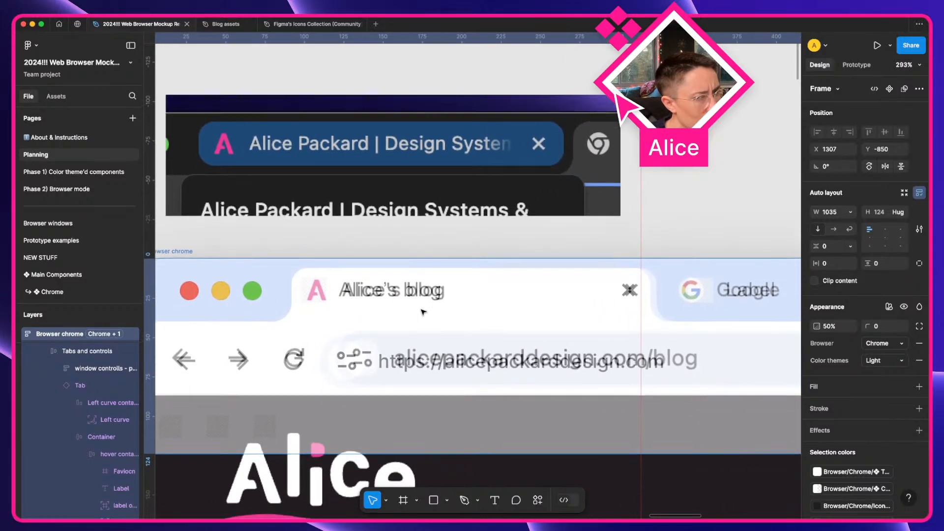
{"action": "double_click", "coordinate": [561, 284]}
{"action": "double_click", "coordinate": [560, 284]}
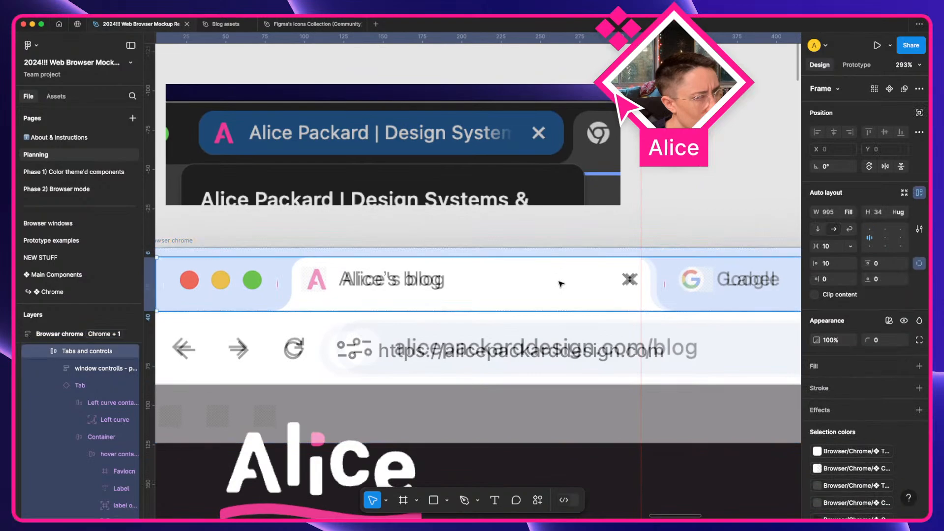
{"action": "double_click", "coordinate": [561, 283]}
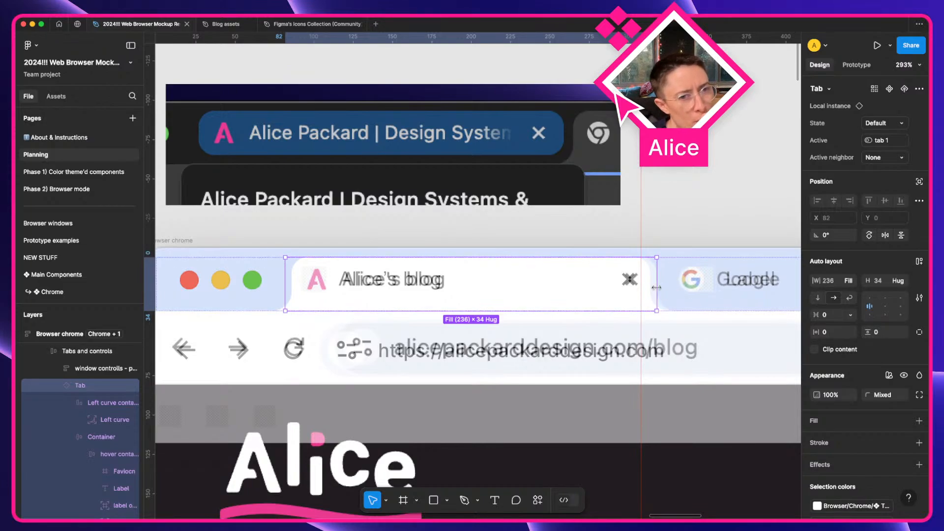
{"action": "left_click_drag", "start_coordinate": [657, 288], "coordinate": [671, 287]}
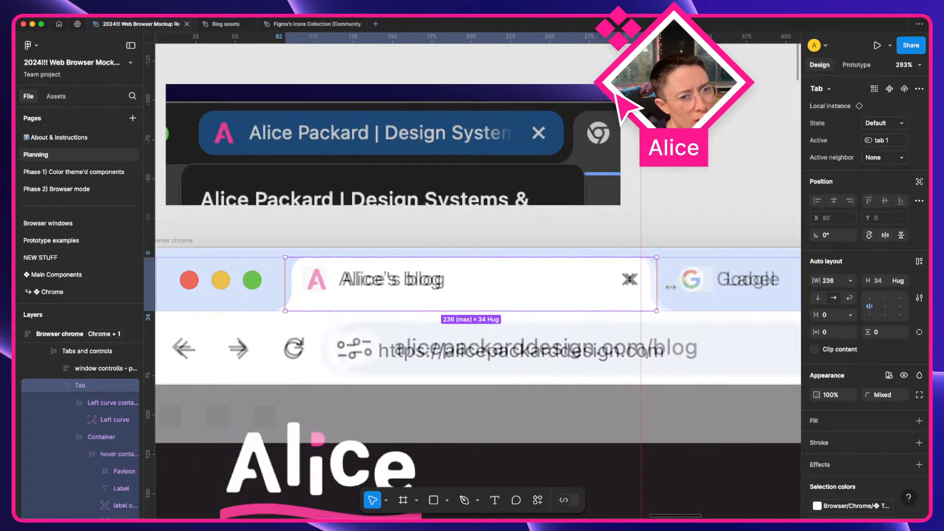
Open the local variables and examine the tab's size group, bringing up the Chrome value of max-w
{"action": "left_click", "coordinate": [697, 230]}
{"action": "left_click", "coordinate": [919, 132]}
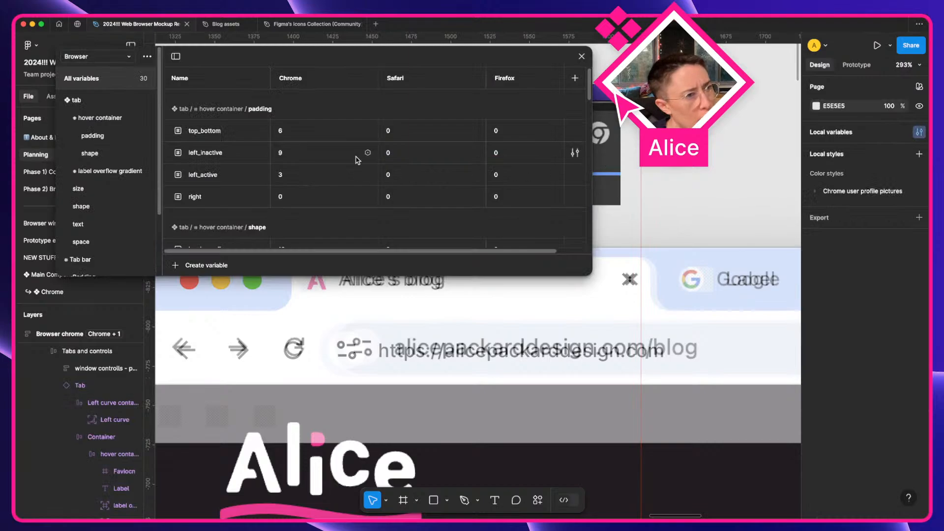
{"action": "scroll", "coordinate": [423, 320], "scroll_direction": "up", "scroll_amount": 1}
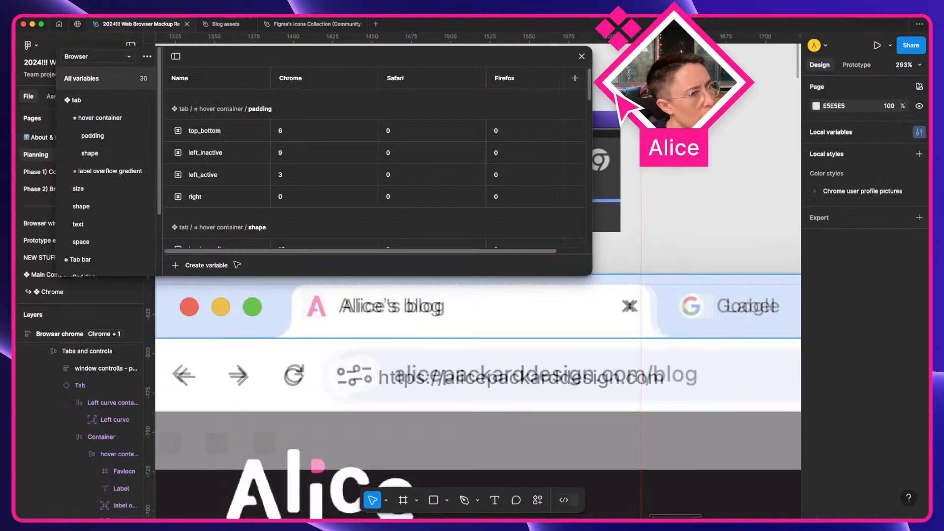
{"action": "left_click", "coordinate": [99, 101]}
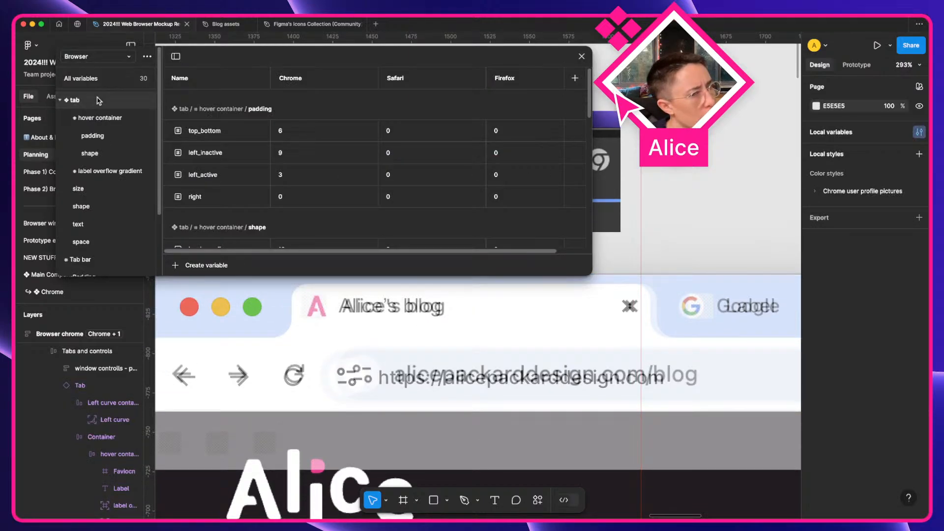
{"action": "left_click", "coordinate": [93, 191]}
{"action": "left_click", "coordinate": [285, 100]}
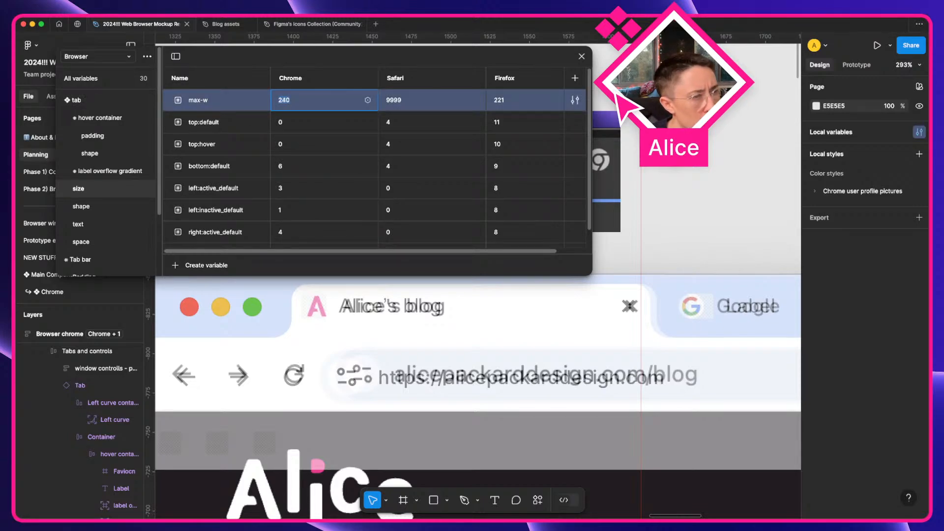
Set the width of the browser chrome's tabs to fill the container
{"action": "left_click", "coordinate": [464, 312]}
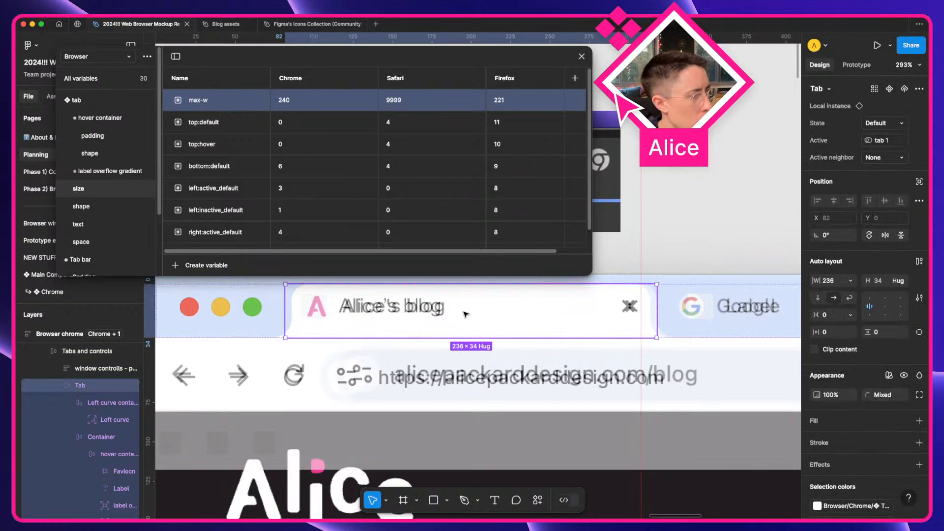
{"action": "left_click", "coordinate": [698, 307], "text": "shift"}
{"action": "scroll", "coordinate": [696, 302], "scroll_direction": "right", "scroll_amount": 10}
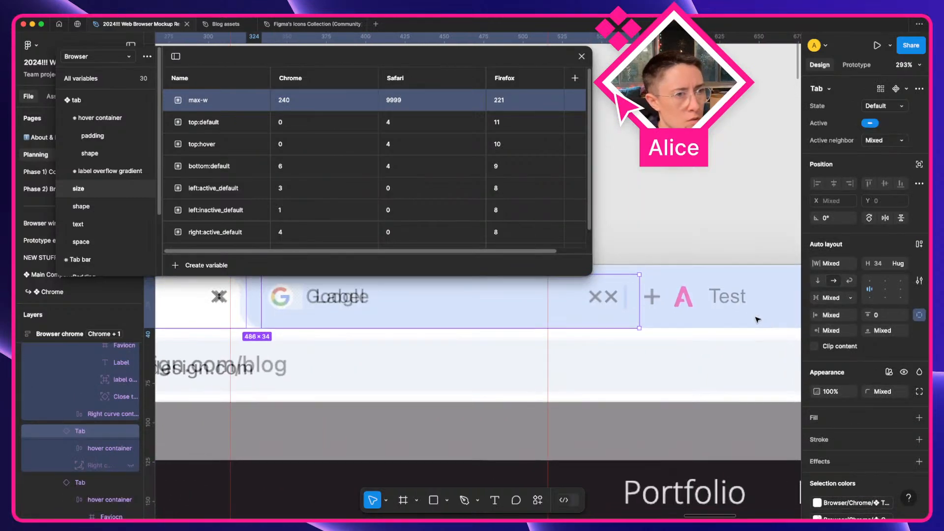
{"action": "left_click", "coordinate": [852, 265]}
{"action": "left_click", "coordinate": [850, 289]}
{"action": "scroll", "coordinate": [701, 220], "scroll_direction": "down", "scroll_amount": 3}
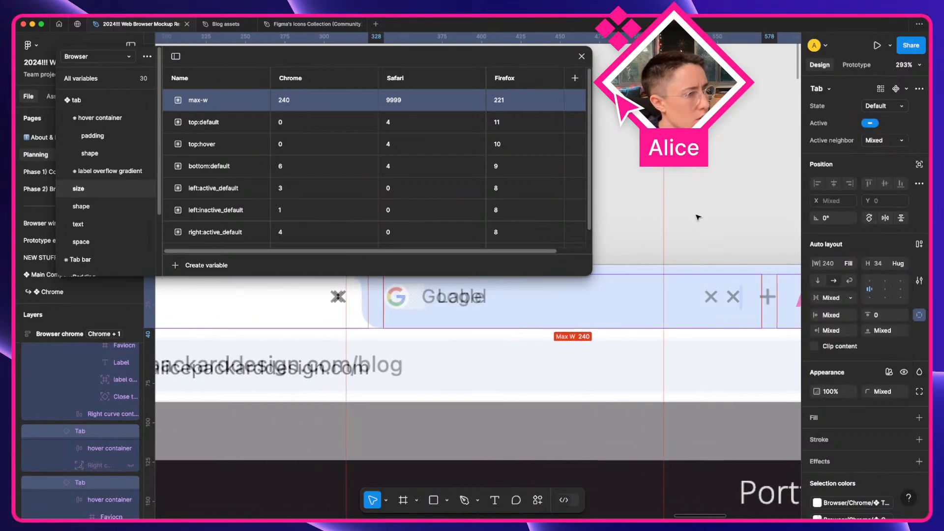
{"action": "scroll", "coordinate": [700, 220], "scroll_direction": "down", "scroll_amount": 2}
{"action": "scroll", "coordinate": [702, 216], "scroll_direction": "up", "scroll_amount": 2}
{"action": "left_click", "coordinate": [700, 215]}
{"action": "scroll", "coordinate": [545, 303], "scroll_direction": "left", "scroll_amount": 2}
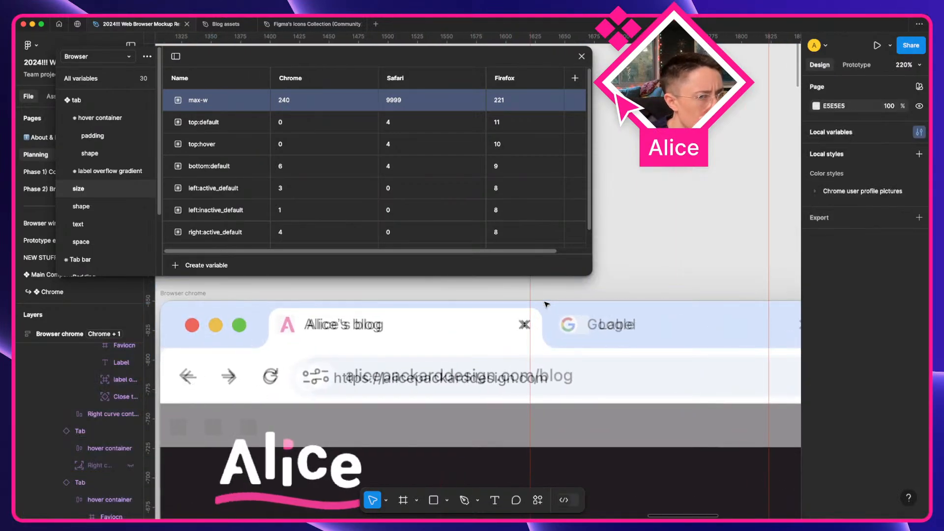
Try 239 and 238 as the tab's Chrome max-w value, and return it to 240
{"action": "double_click", "coordinate": [308, 99]}
{"action": "key", "text": "Down"}
{"action": "key", "text": "Down"}
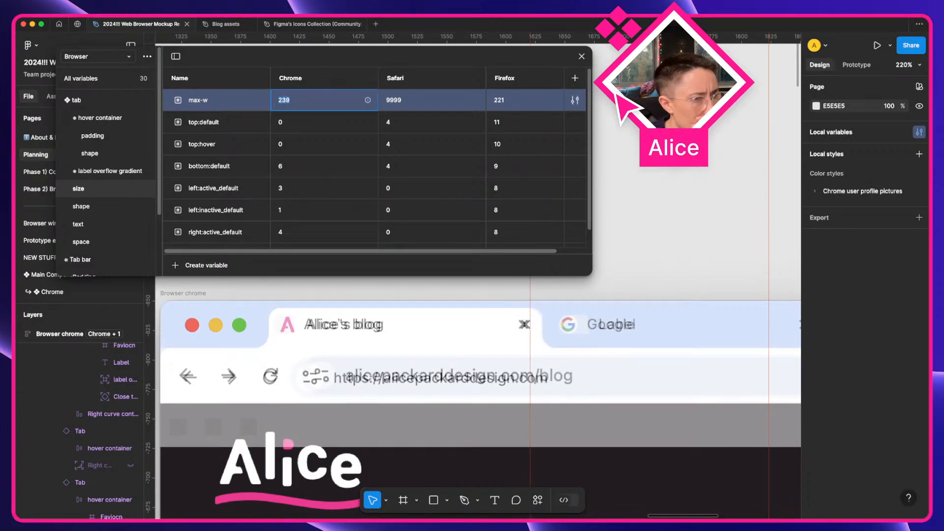
{"action": "key", "text": "Down"}
{"action": "key", "text": "Down"}
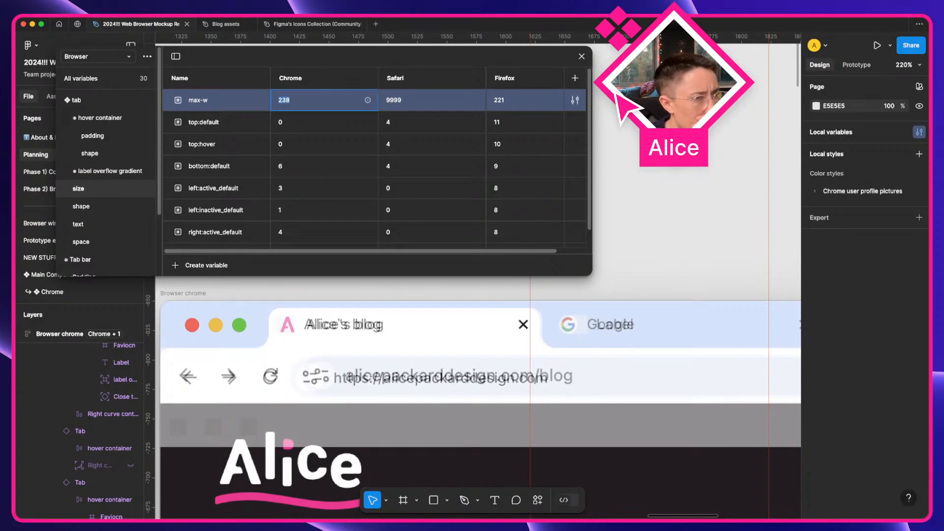
{"action": "key", "text": "Up"}
{"action": "key", "text": "Up"}
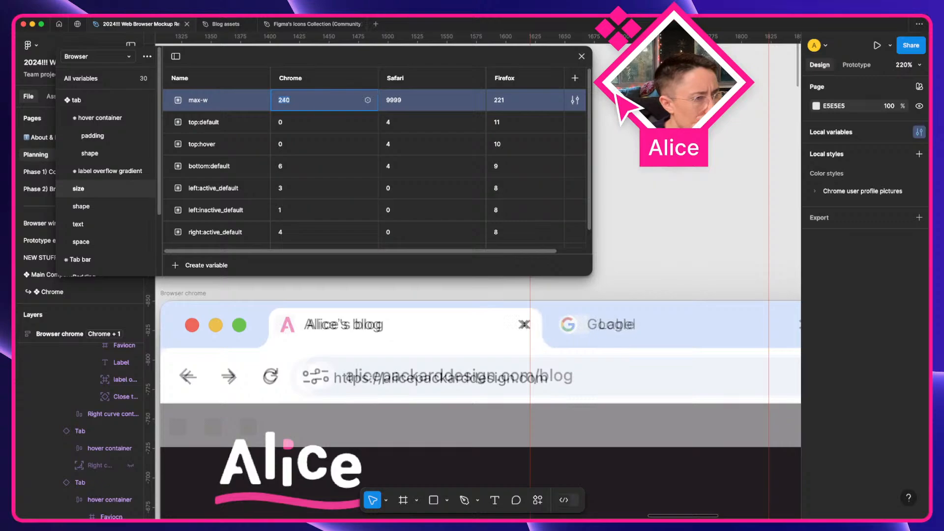
Try 6 and then 10 as the Chrome value of the tab's favicon-and-label spacing variable
{"action": "left_click", "coordinate": [342, 328]}
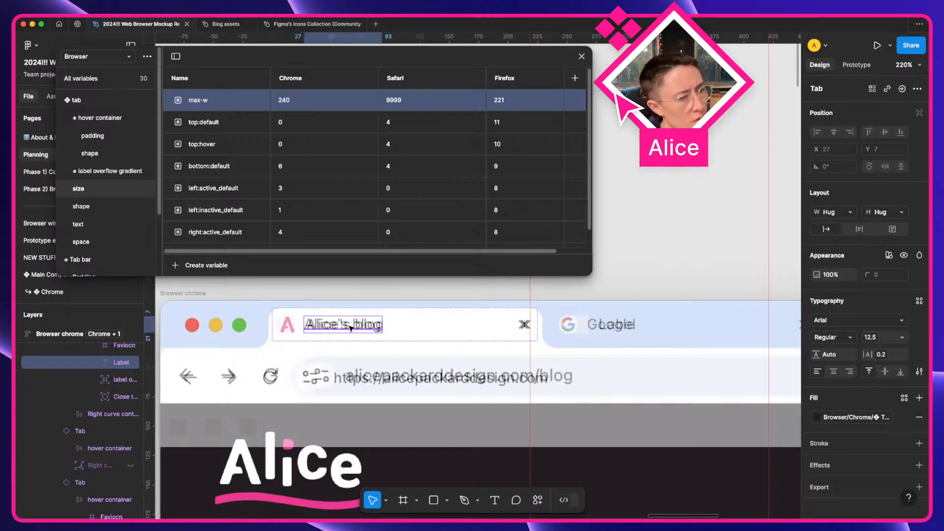
{"action": "key", "text": "alt"}
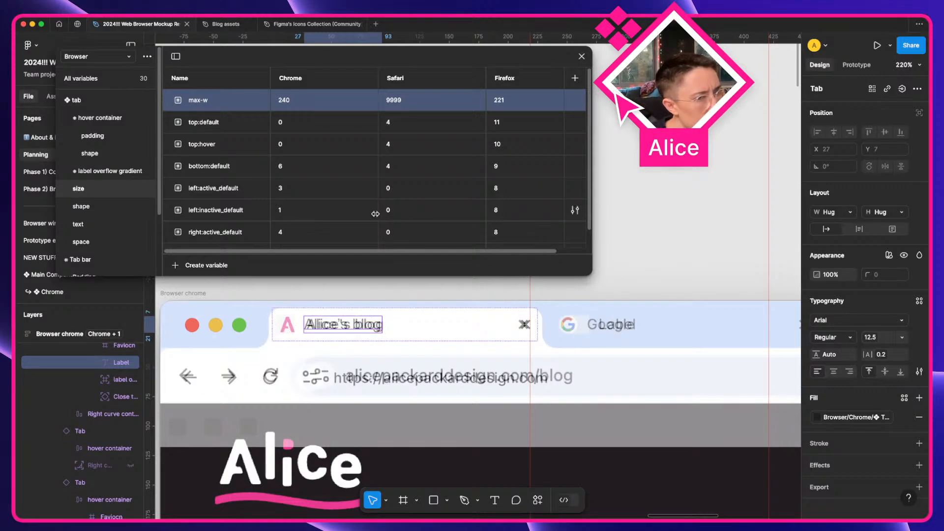
{"action": "scroll", "coordinate": [375, 214], "scroll_direction": "down", "scroll_amount": 1}
{"action": "left_click", "coordinate": [114, 244]}
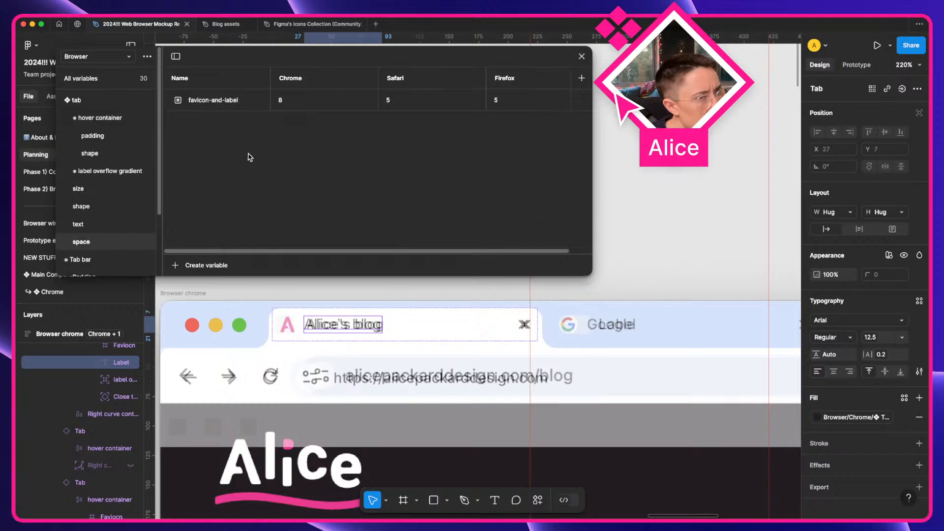
{"action": "left_click", "coordinate": [305, 106]}
{"action": "type", "text": "6"}
{"action": "key", "text": "Return"}
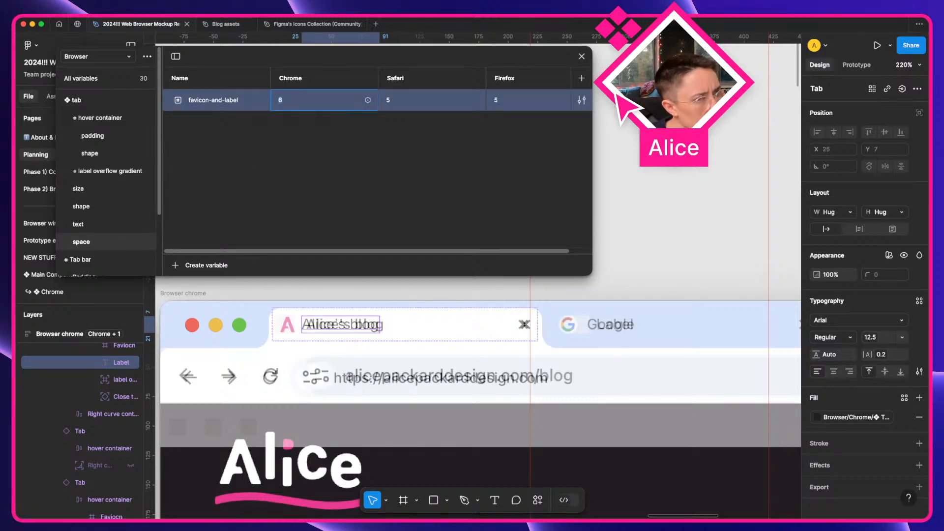
{"action": "type", "text": "10"}
{"action": "key", "text": "Return"}
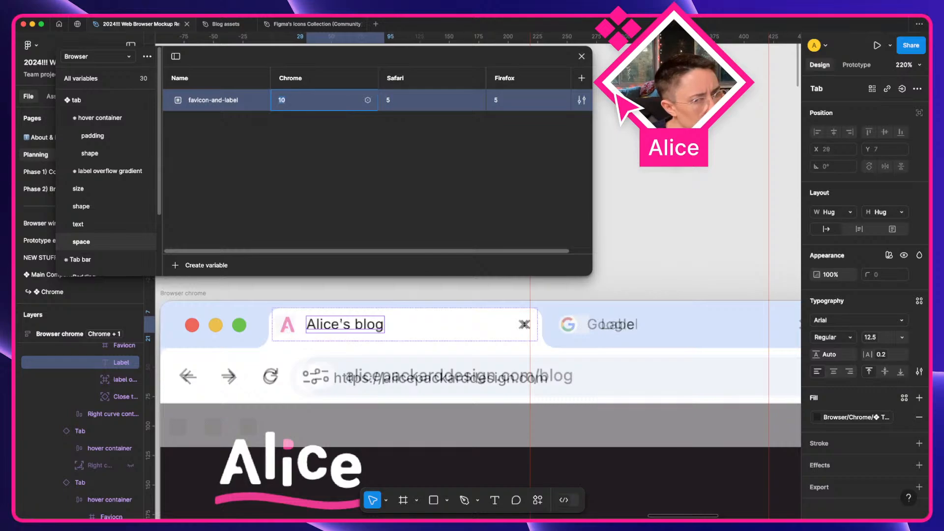
{"action": "left_click", "coordinate": [750, 167]}
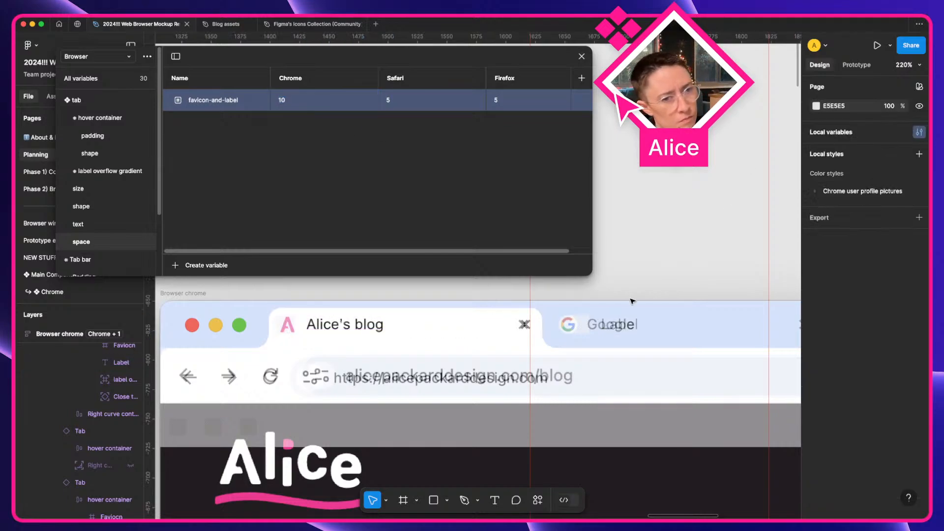
Replace the second tab's label text with "Google"
{"action": "left_click", "coordinate": [618, 332]}
{"action": "type", "text": "abel"}
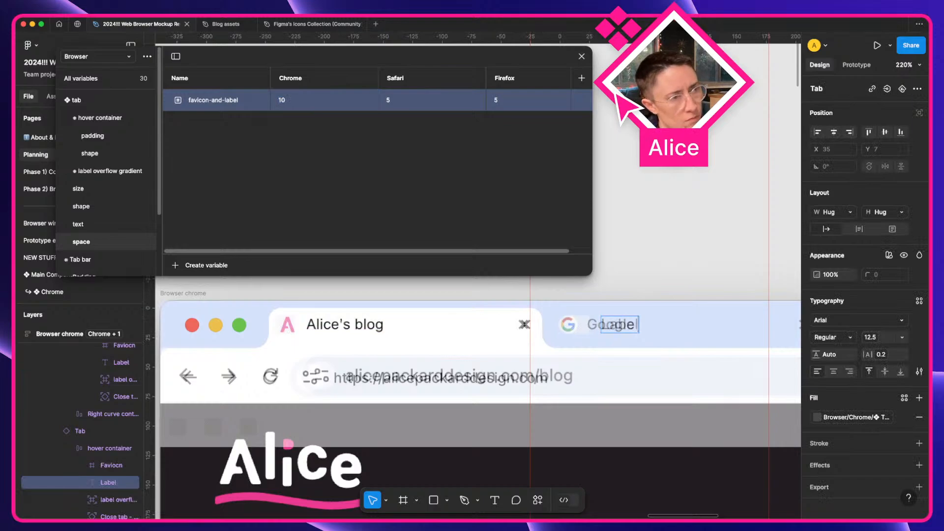
{"action": "key", "text": "super+a"}
{"action": "type", "text": "Google"}
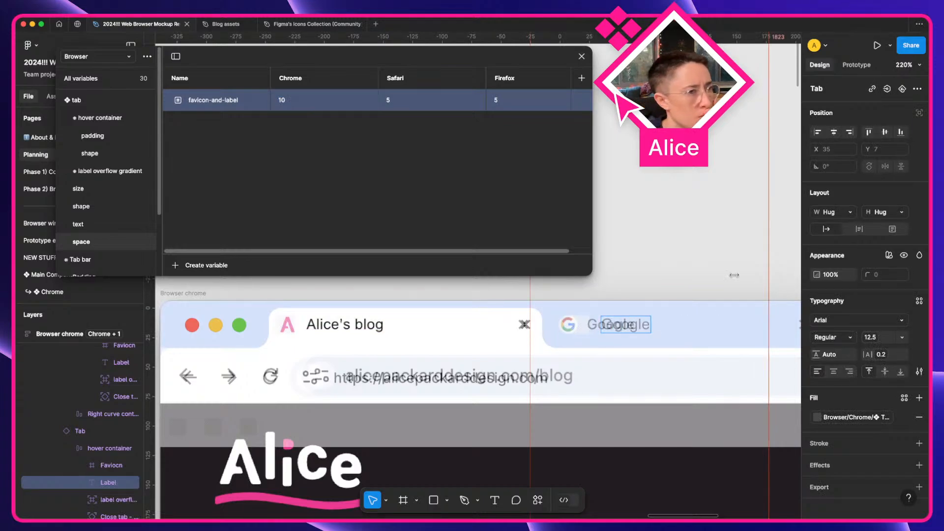
Measure the spacing between the first two tabs, and set the Chrome favicon-and-label spacing back to 8
{"action": "left_click", "coordinate": [689, 274]}
{"action": "left_click", "coordinate": [581, 339]}
{"action": "double_click", "coordinate": [494, 338]}
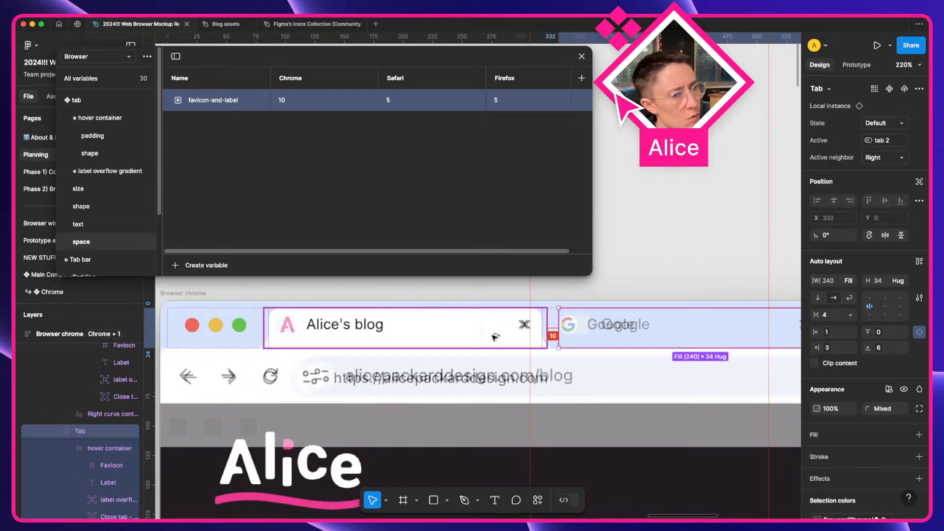
{"action": "left_click", "coordinate": [311, 104]}
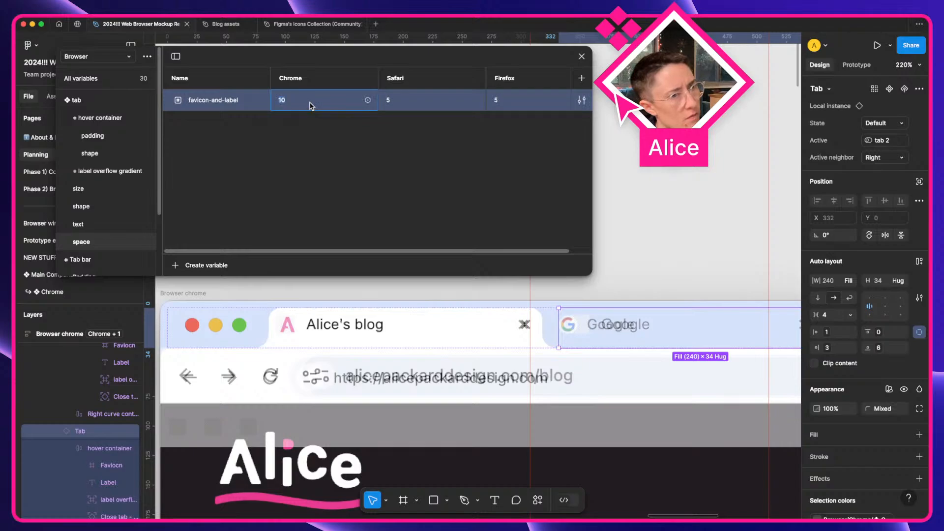
{"action": "type", "text": "8"}
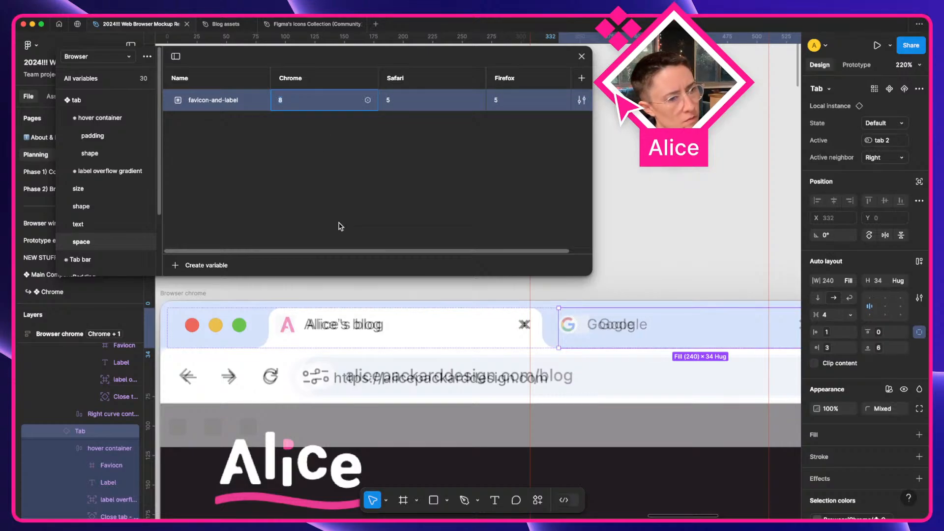
Wrap the tabs in their own auto layout frame and set the gap between them to 0
{"action": "left_click", "coordinate": [351, 326]}
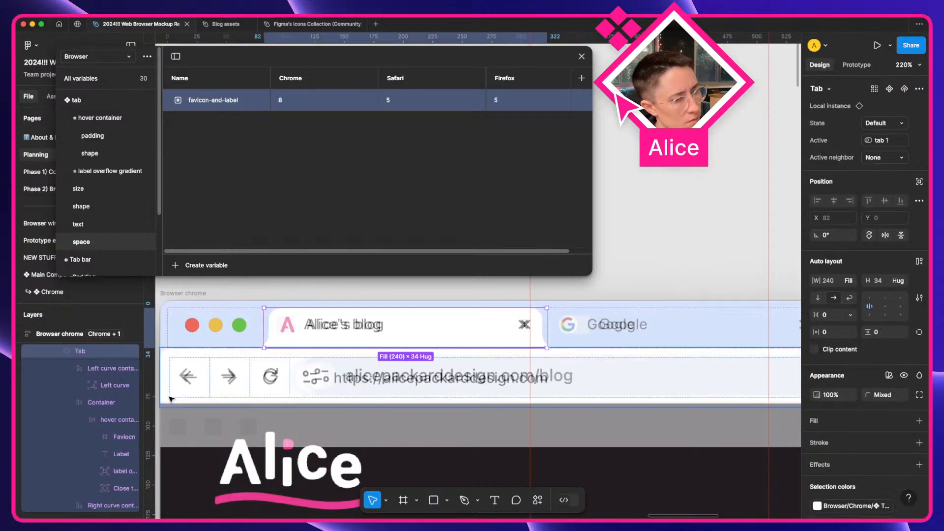
{"action": "scroll", "coordinate": [343, 345], "scroll_direction": "right", "scroll_amount": 6}
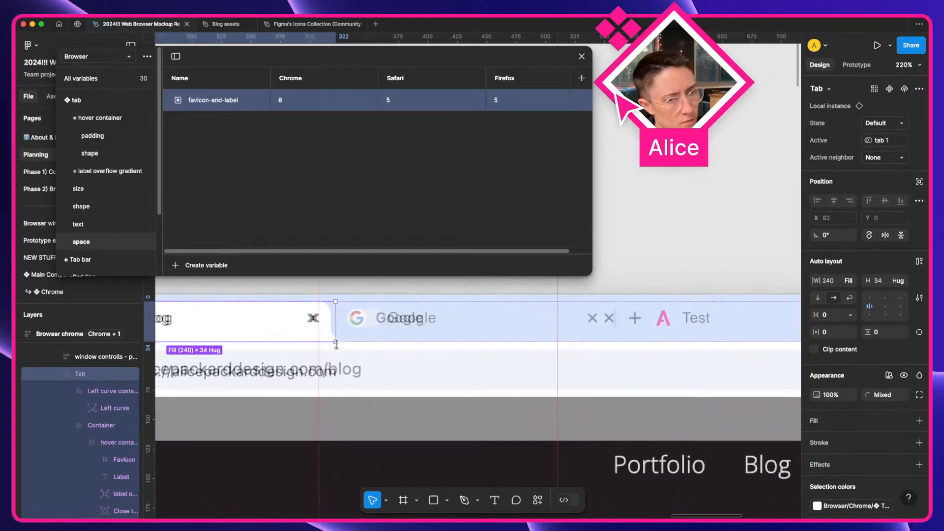
{"action": "left_click", "coordinate": [404, 312], "text": "shift"}
{"action": "key", "text": "shift+a"}
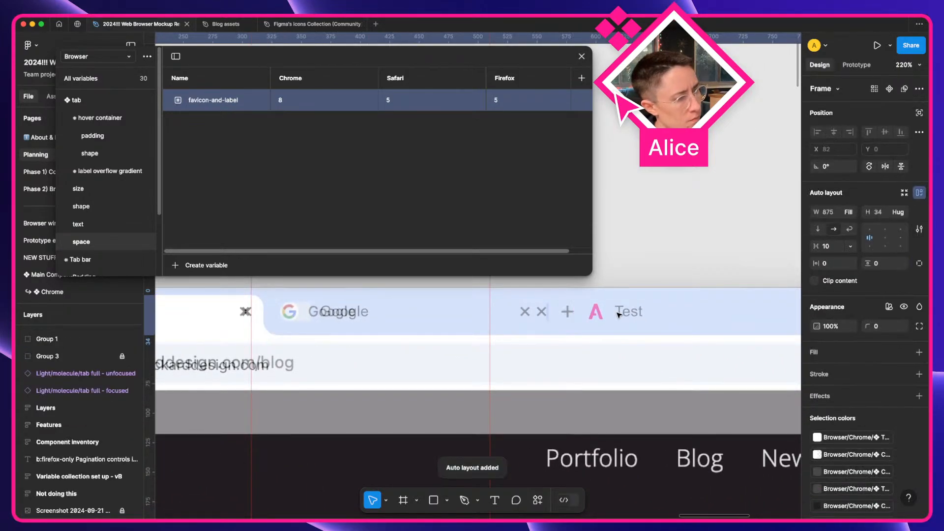
{"action": "scroll", "coordinate": [442, 369], "scroll_direction": "left", "scroll_amount": 5}
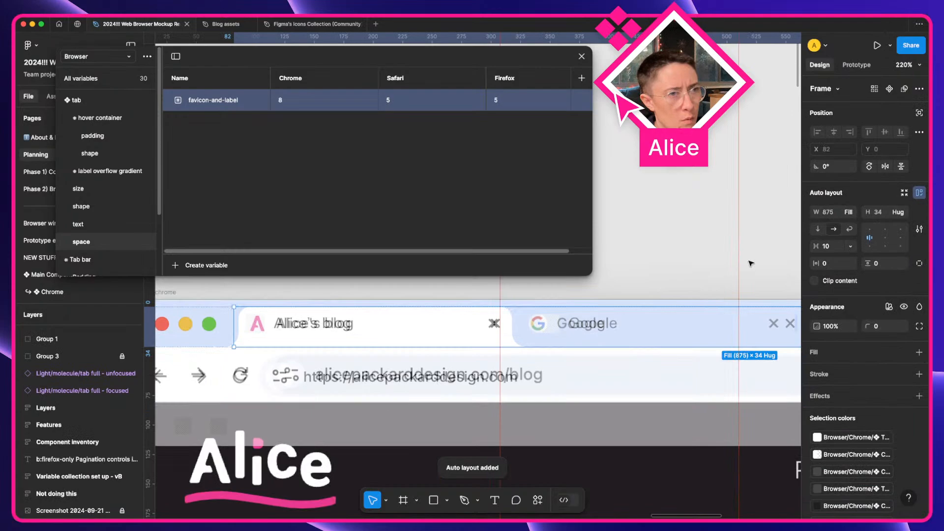
{"action": "left_click", "coordinate": [831, 246]}
{"action": "type", "text": "0"}
{"action": "key", "text": "Tab"}
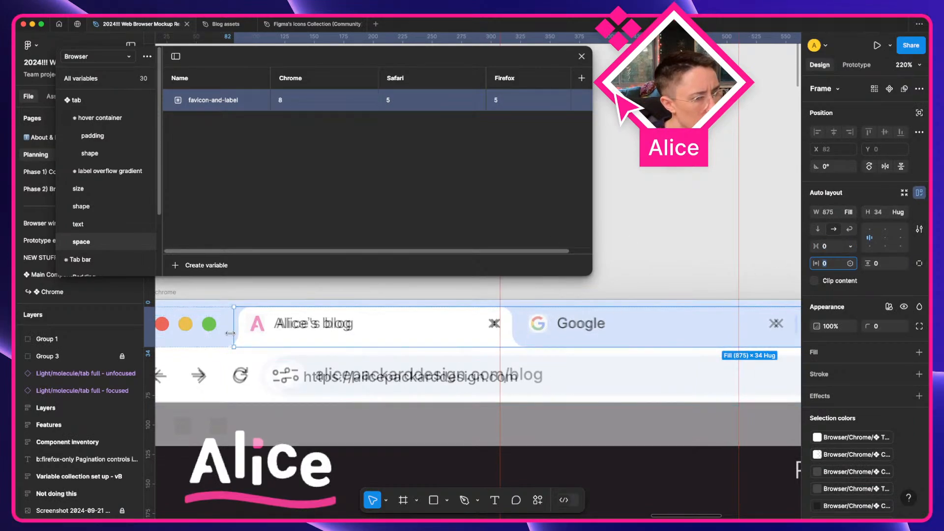
Examine the alignment of the whole tab bar against the screenshot, shrinking the variables window to see more of the canvas
{"action": "scroll", "coordinate": [231, 330], "scroll_direction": "left", "scroll_amount": 3}
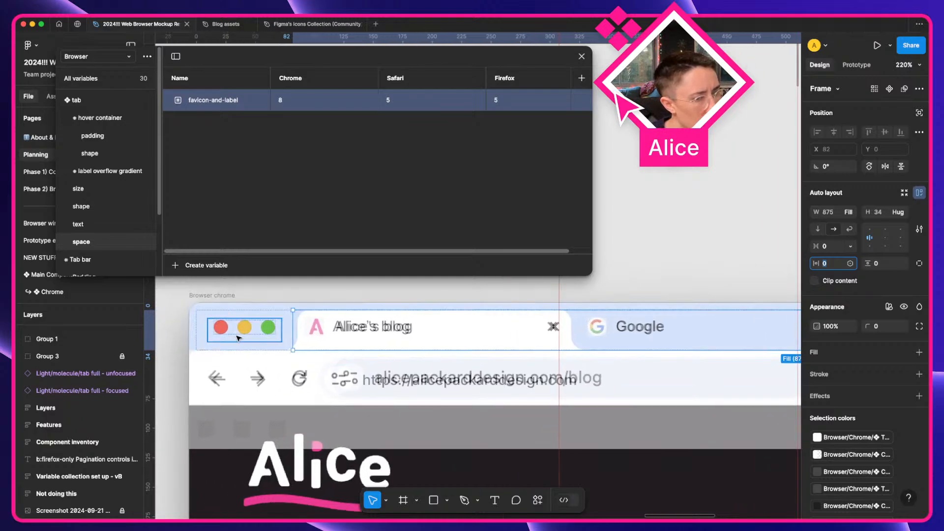
{"action": "scroll", "coordinate": [407, 345], "scroll_direction": "right", "scroll_amount": 15}
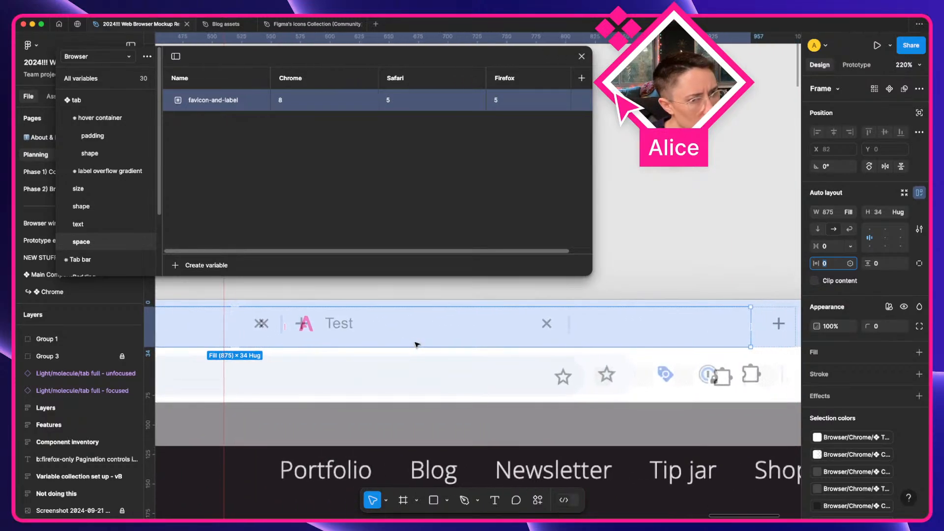
{"action": "scroll", "coordinate": [415, 343], "scroll_direction": "right", "scroll_amount": 1}
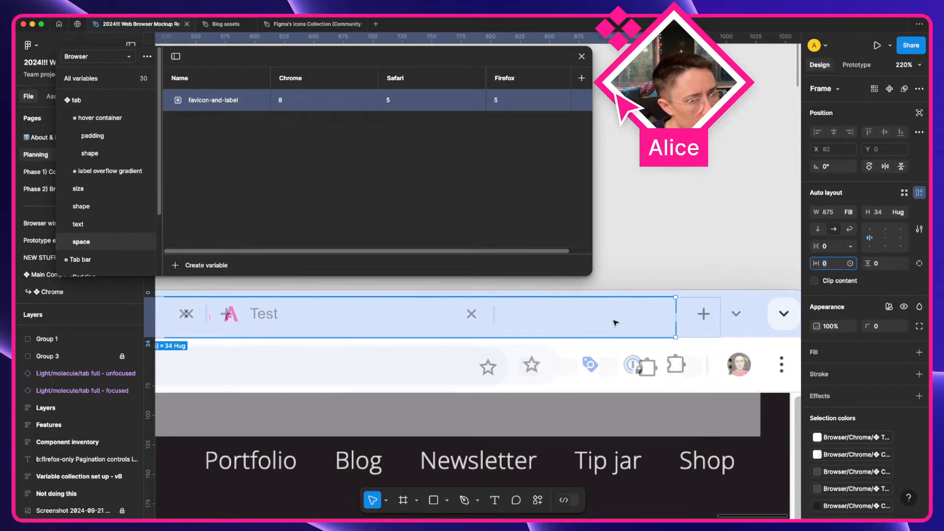
{"action": "scroll", "coordinate": [615, 323], "scroll_direction": "left", "scroll_amount": 5}
{"action": "scroll", "coordinate": [615, 323], "scroll_direction": "right", "scroll_amount": 3}
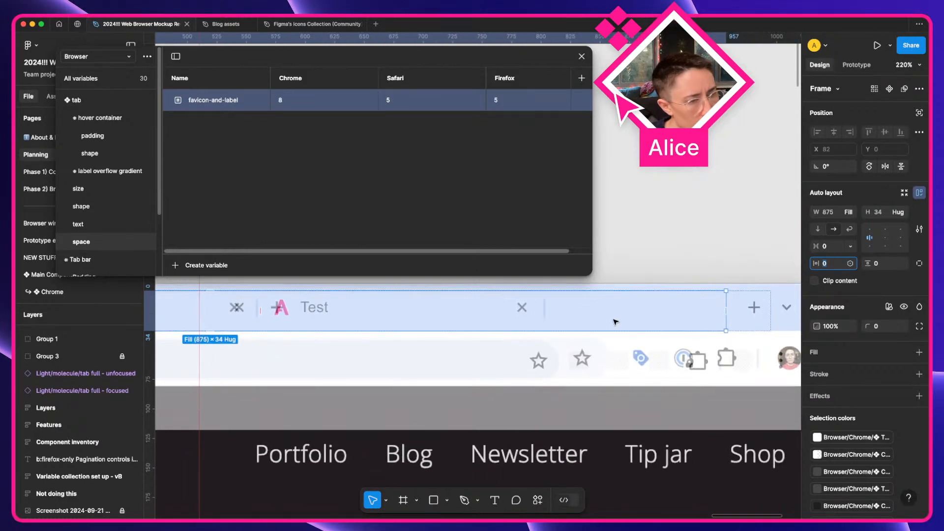
{"action": "left_click_drag", "start_coordinate": [495, 275], "coordinate": [491, 221]}
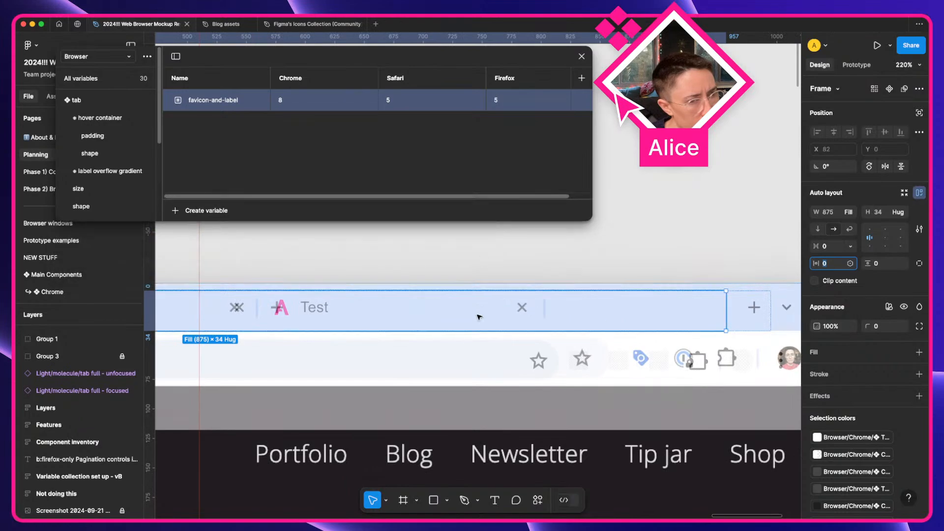
{"action": "scroll", "coordinate": [320, 423], "scroll_direction": "up", "scroll_amount": 5}
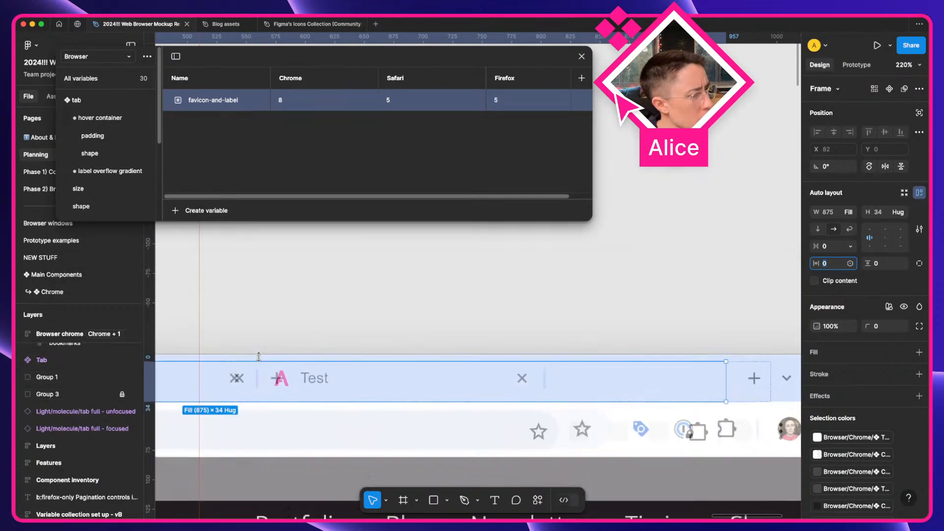
{"action": "scroll", "coordinate": [294, 449], "scroll_direction": "down", "scroll_amount": 5}
{"action": "scroll", "coordinate": [285, 392], "scroll_direction": "left", "scroll_amount": 10}
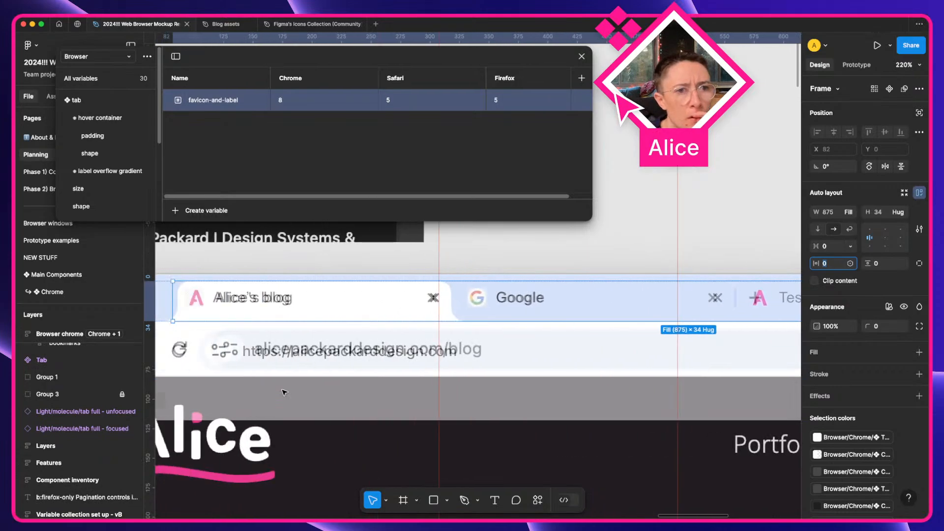
{"action": "scroll", "coordinate": [284, 392], "scroll_direction": "left", "scroll_amount": 5}
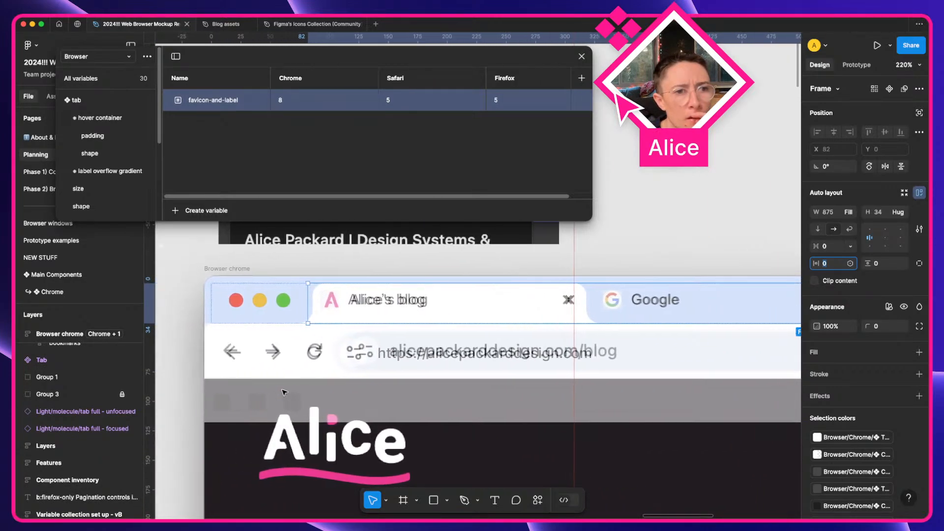
Compare the mockup's tabs, window controls and URL bar with the underlying screenshot, both close up and across the whole browser window
{"action": "scroll", "coordinate": [284, 392], "scroll_direction": "right", "scroll_amount": 3}
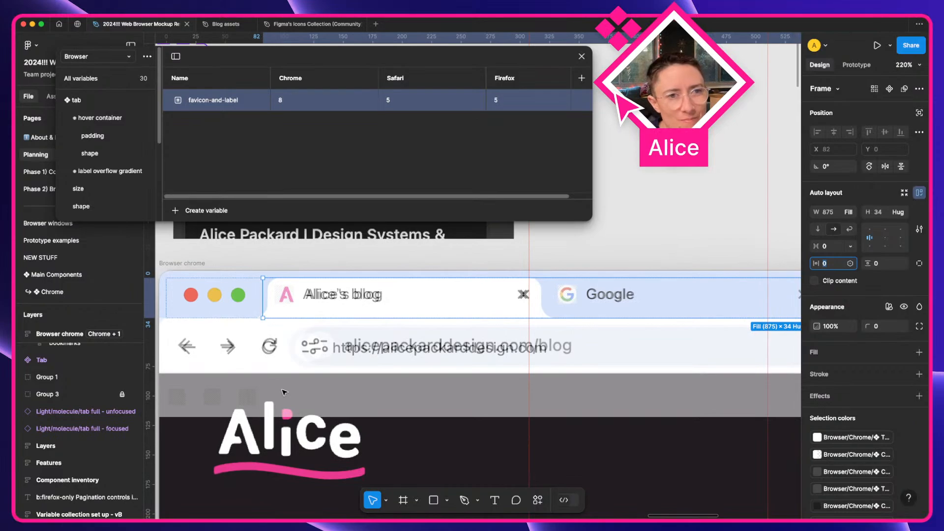
{"action": "scroll", "coordinate": [284, 392], "scroll_direction": "down", "scroll_amount": 2}
{"action": "scroll", "coordinate": [284, 391], "scroll_direction": "left", "scroll_amount": 1}
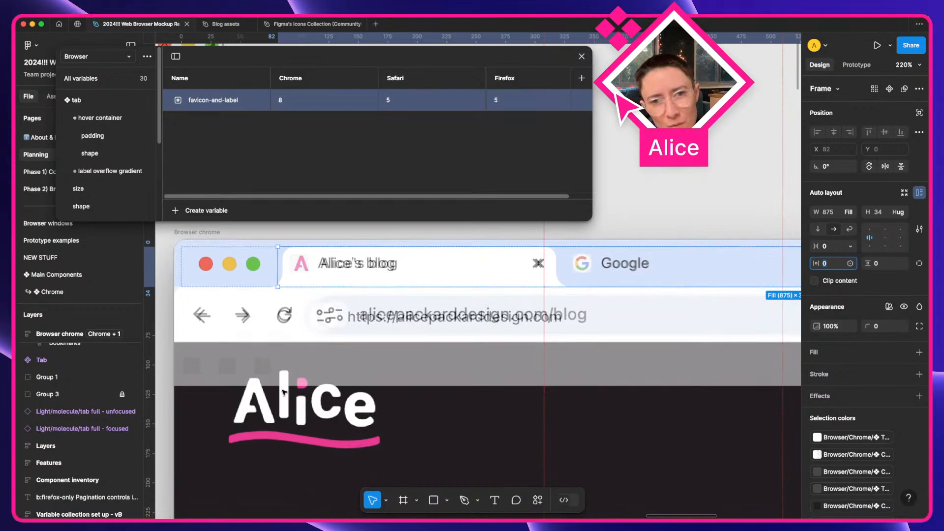
{"action": "scroll", "coordinate": [284, 392], "scroll_direction": "right", "scroll_amount": 1}
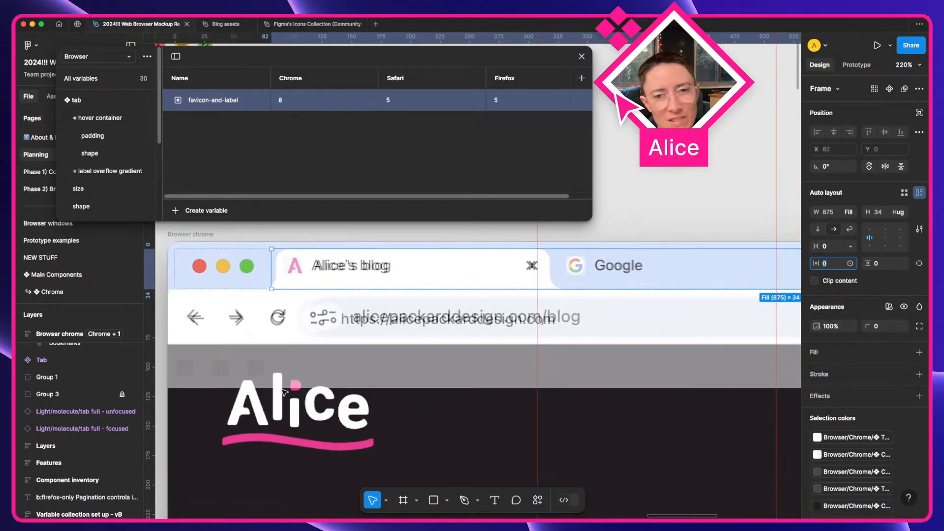
{"action": "scroll", "coordinate": [285, 392], "scroll_direction": "up", "scroll_amount": 1}
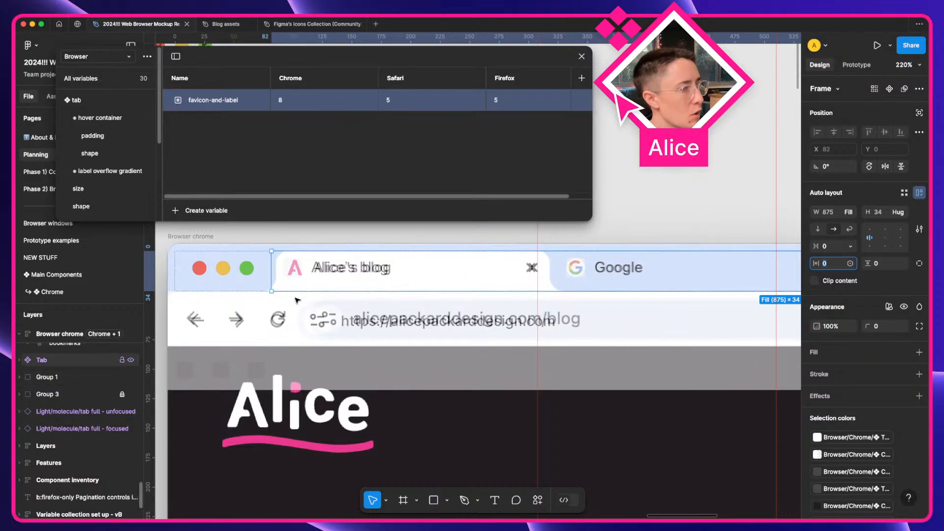
{"action": "scroll", "coordinate": [393, 270], "scroll_direction": "left", "scroll_amount": 2}
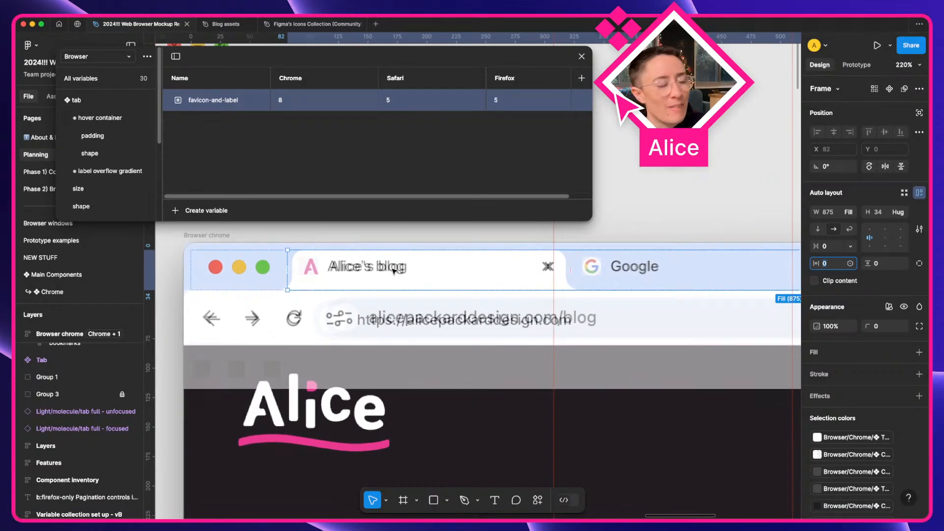
{"action": "scroll", "coordinate": [300, 289], "scroll_direction": "down", "scroll_amount": 5}
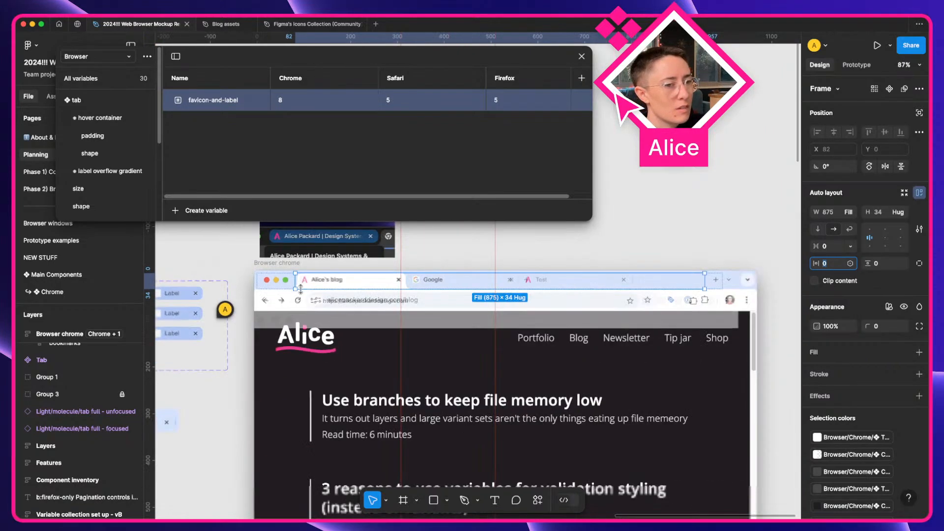
{"action": "scroll", "coordinate": [301, 289], "scroll_direction": "down", "scroll_amount": 3}
{"action": "scroll", "coordinate": [325, 423], "scroll_direction": "down", "scroll_amount": 3}
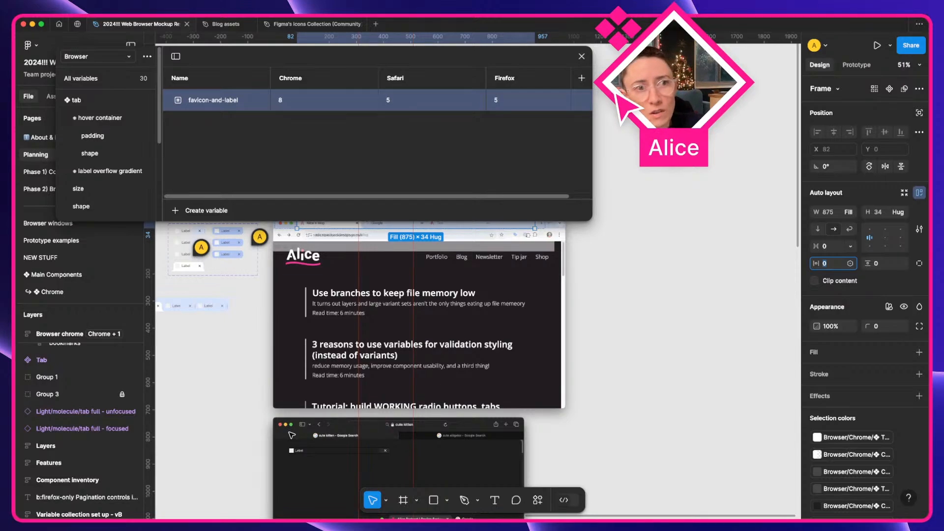
{"action": "scroll", "coordinate": [292, 436], "scroll_direction": "up", "scroll_amount": 3}
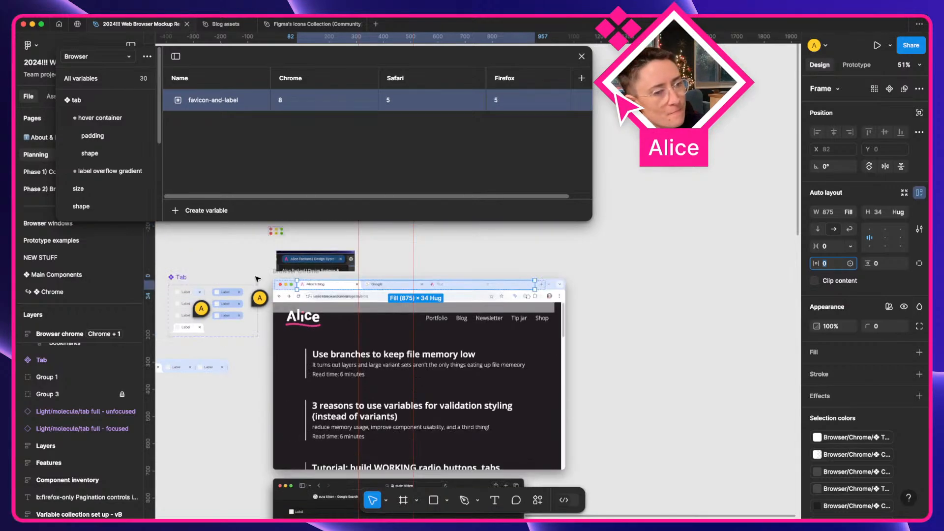
{"action": "scroll", "coordinate": [257, 279], "scroll_direction": "up", "scroll_amount": 5}
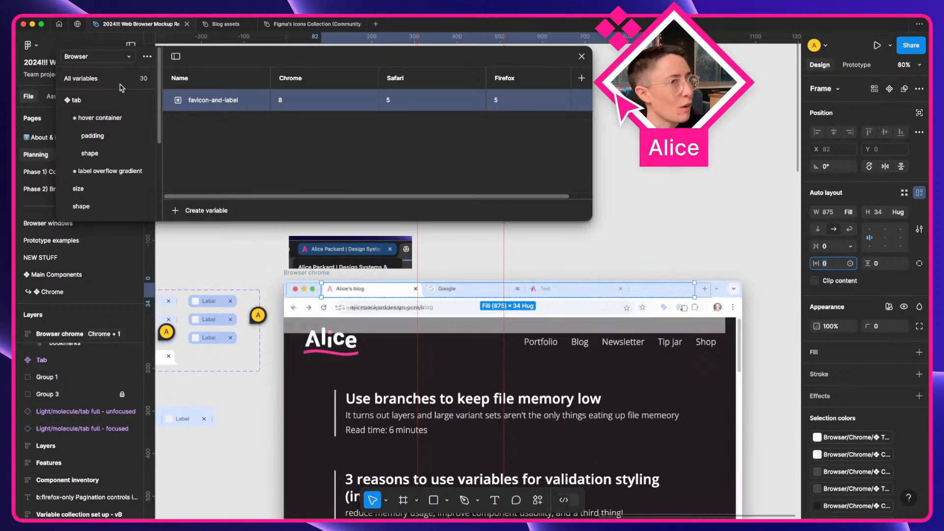
Look through the available variable collections and inspect the Browser chrome frame's first tab close up against the screenshot
{"action": "left_click", "coordinate": [97, 59]}
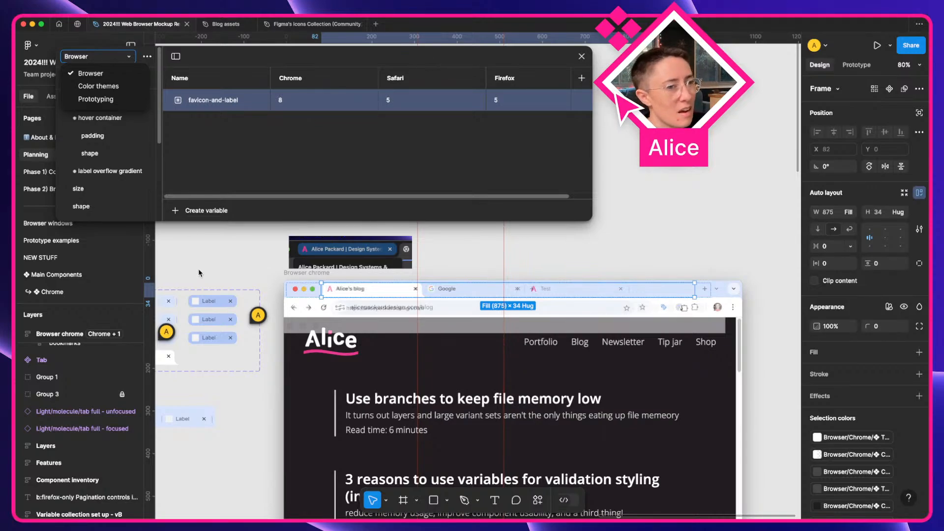
{"action": "left_click", "coordinate": [343, 306]}
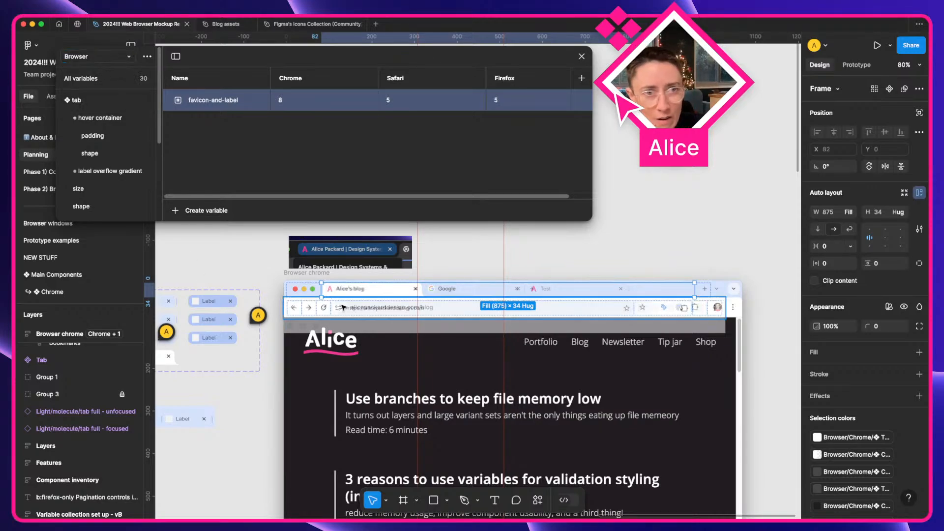
{"action": "scroll", "coordinate": [344, 307], "scroll_direction": "up", "scroll_amount": 5}
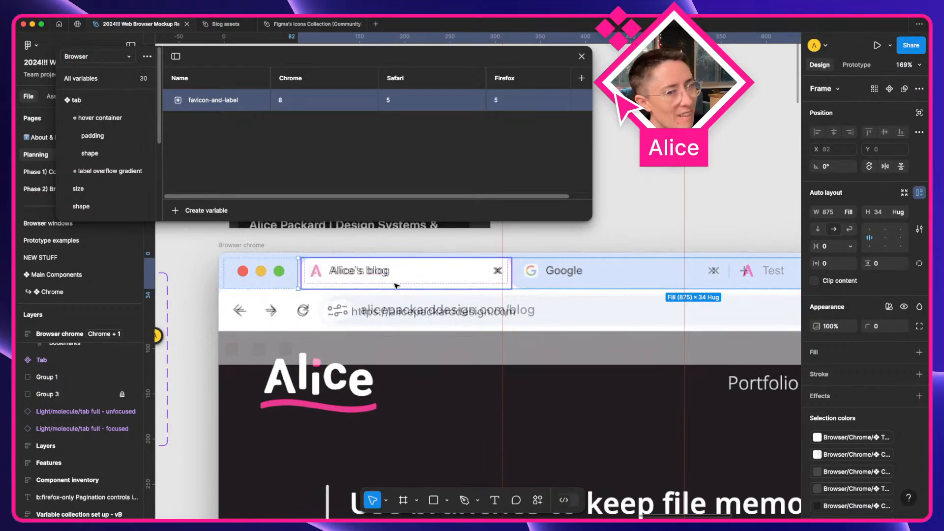
{"action": "left_click", "coordinate": [335, 314]}
{"action": "scroll", "coordinate": [335, 315], "scroll_direction": "up", "scroll_amount": 3}
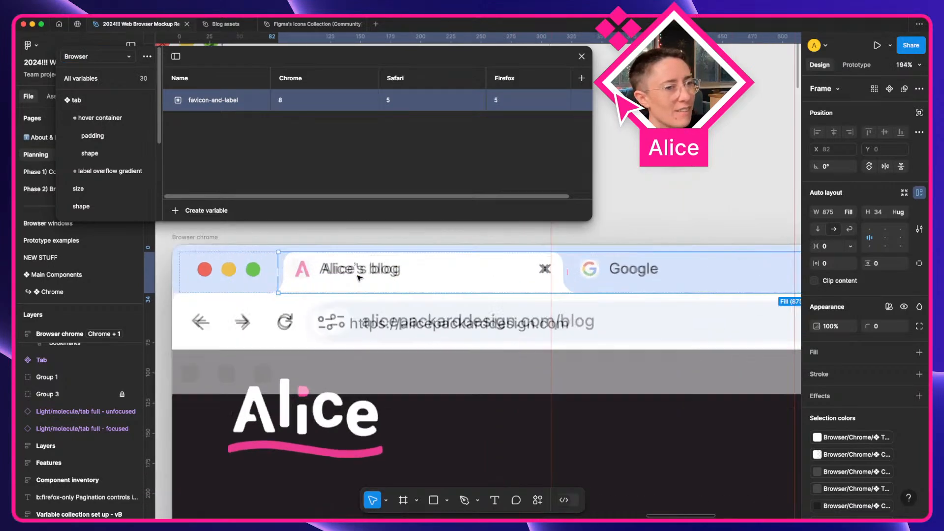
{"action": "left_click", "coordinate": [266, 272]}
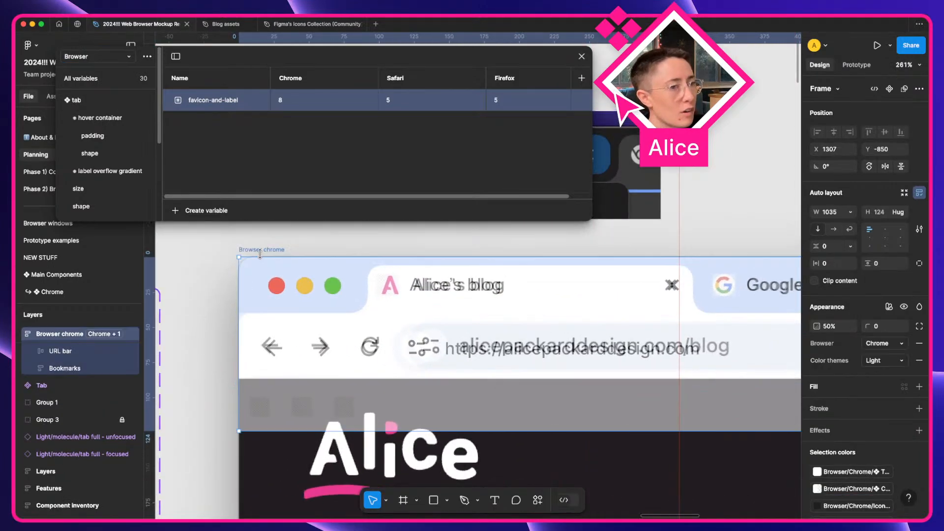
{"action": "left_click_drag", "start_coordinate": [266, 272], "coordinate": [475, 305]}
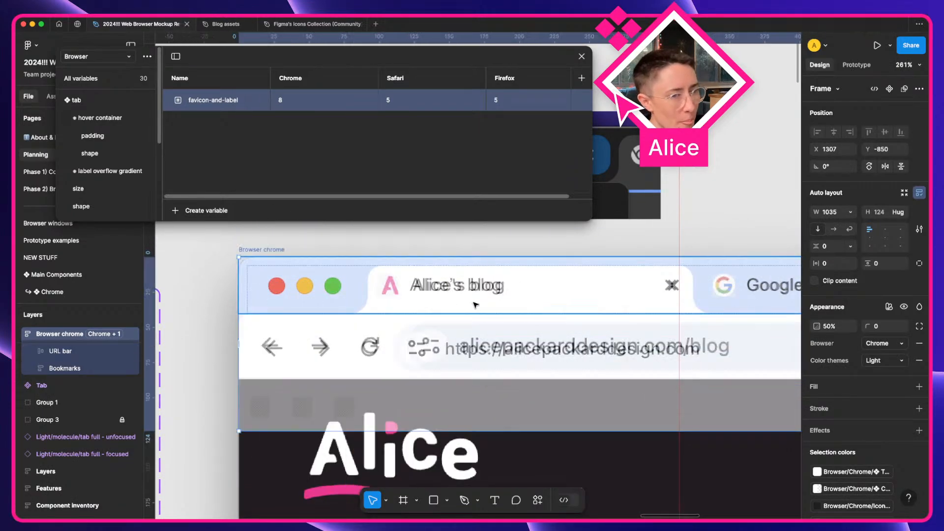
{"action": "scroll", "coordinate": [400, 282], "scroll_direction": "right", "scroll_amount": 2}
{"action": "scroll", "coordinate": [401, 282], "scroll_direction": "left", "scroll_amount": 2}
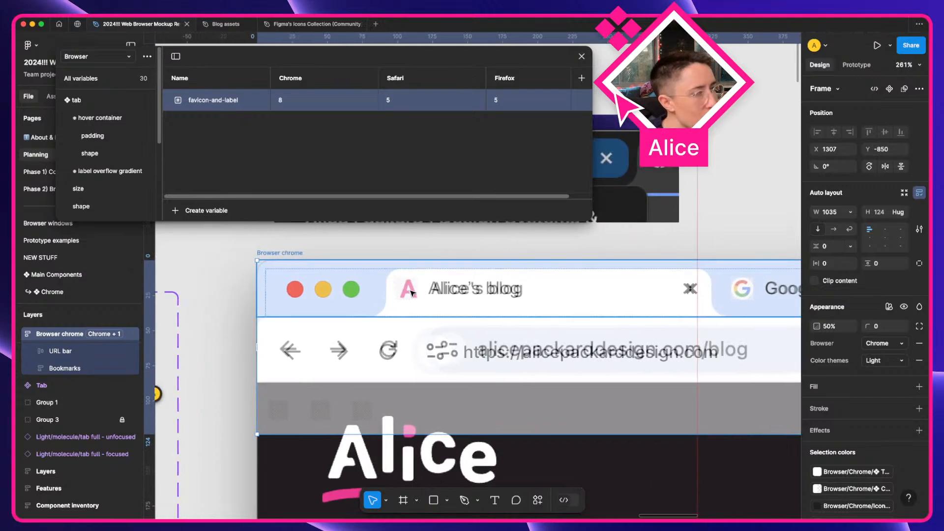
Rename the frame that wraps the three browser tabs to "Tabs"
{"action": "double_click", "coordinate": [412, 293]}
{"action": "double_click", "coordinate": [411, 293]}
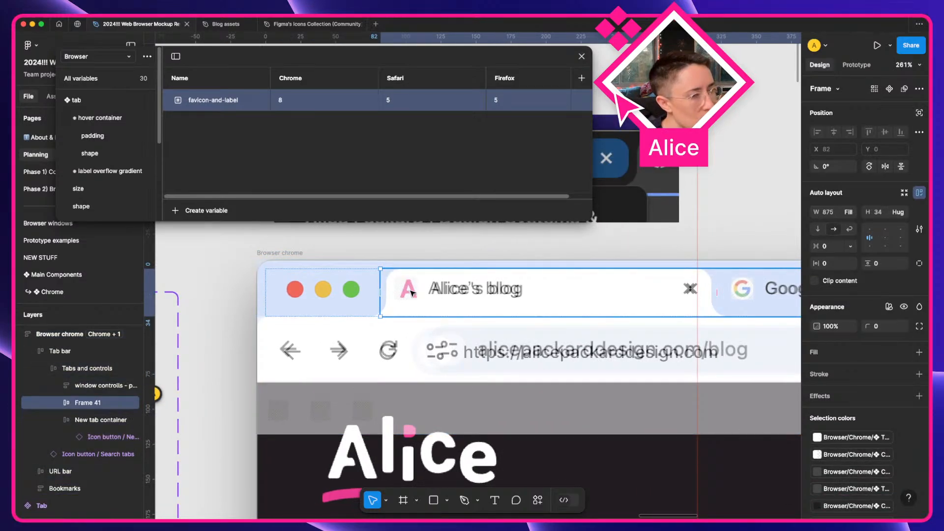
{"action": "scroll", "coordinate": [471, 300], "scroll_direction": "right", "scroll_amount": 10}
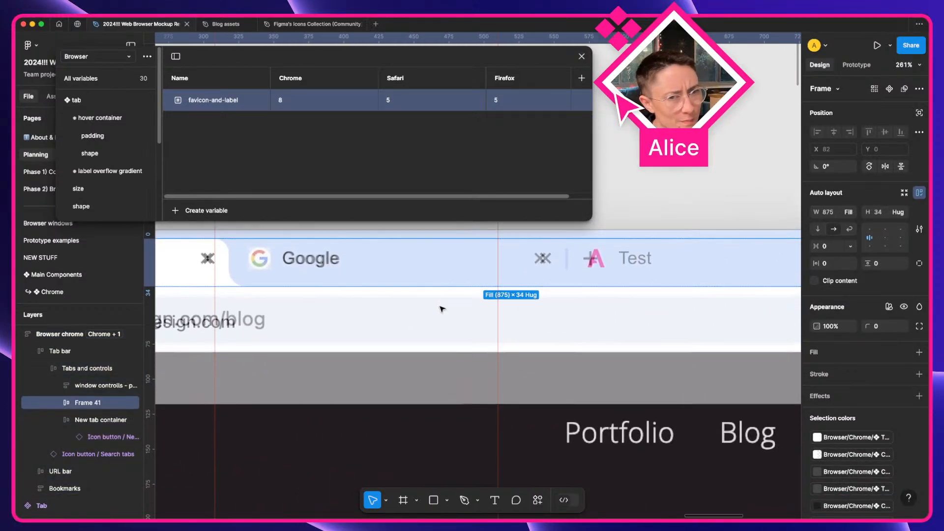
{"action": "scroll", "coordinate": [445, 310], "scroll_direction": "down", "scroll_amount": 5}
{"action": "scroll", "coordinate": [446, 310], "scroll_direction": "right", "scroll_amount": 3}
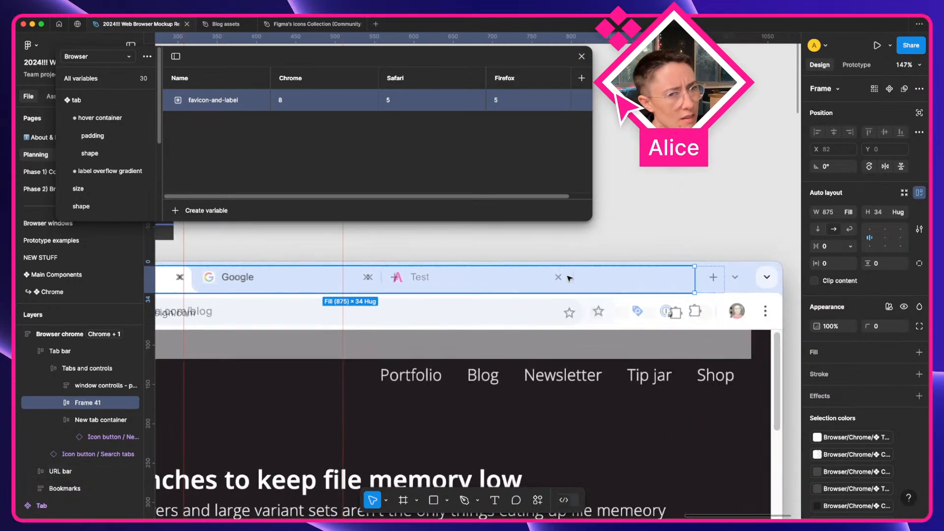
{"action": "key", "text": "super+r"}
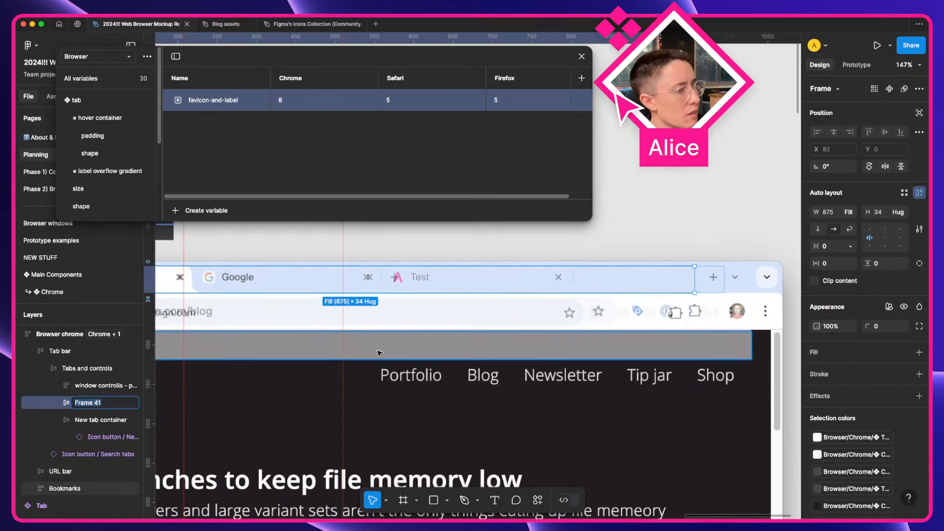
{"action": "type", "text": "Tabs"}
{"action": "key", "text": "Return"}
Collapse the nested layers of the three tab instances and select the New tab container layer
{"action": "key", "text": "Return"}
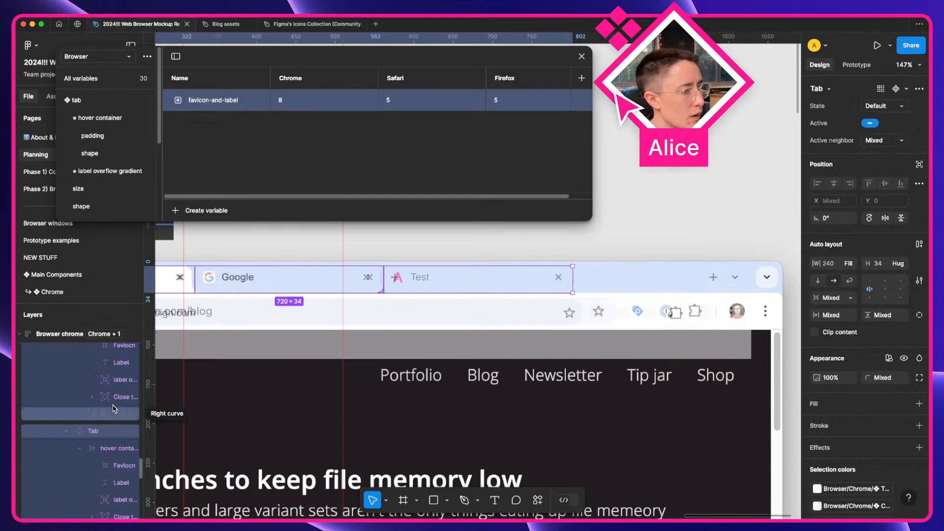
{"action": "left_click", "coordinate": [66, 432]}
{"action": "scroll", "coordinate": [107, 461], "scroll_direction": "up", "scroll_amount": 4}
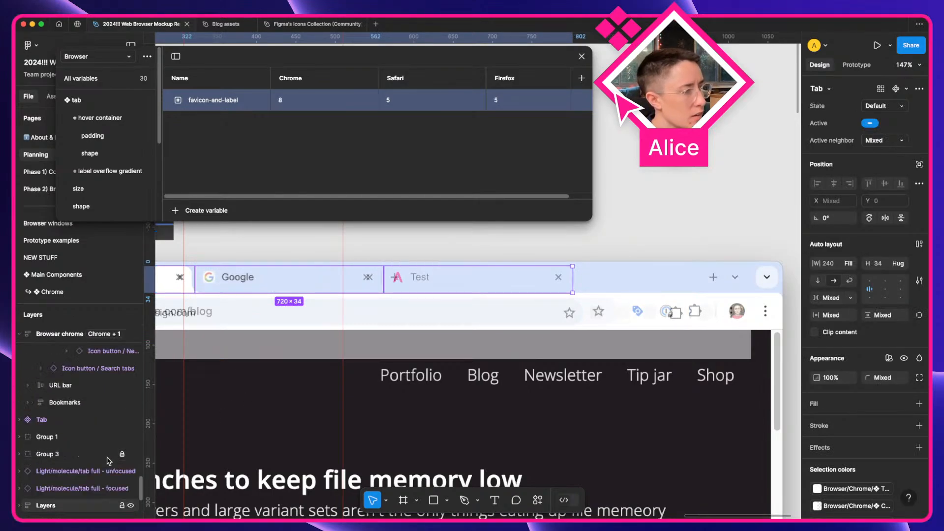
{"action": "key", "text": "shift+Return"}
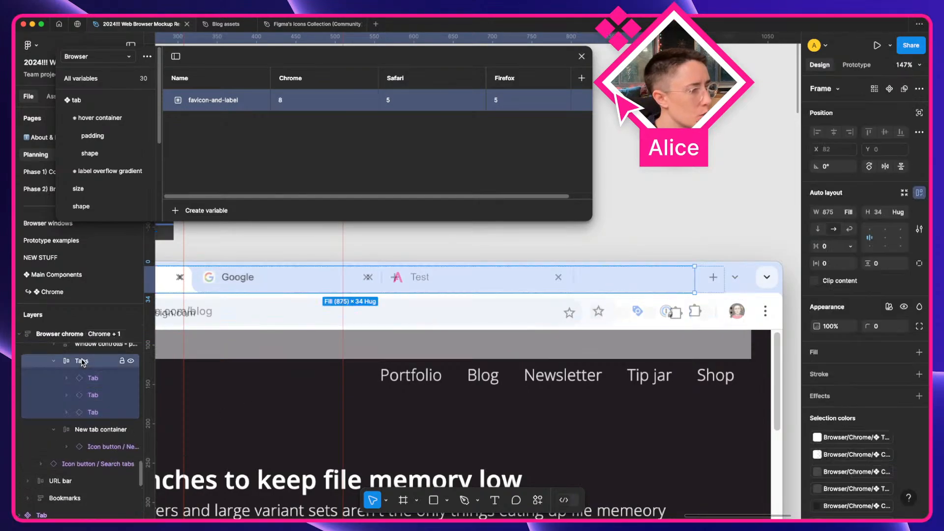
{"action": "left_click", "coordinate": [97, 431]}
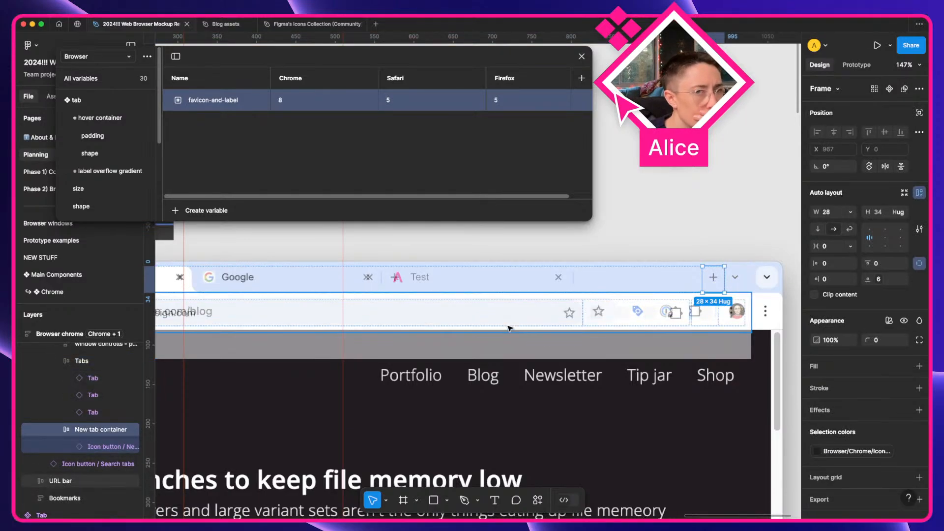
Widen the layer list and collapse the Tabs and New tab container layers inside Tabs and controls
{"action": "scroll", "coordinate": [509, 328], "scroll_direction": "left", "scroll_amount": 5}
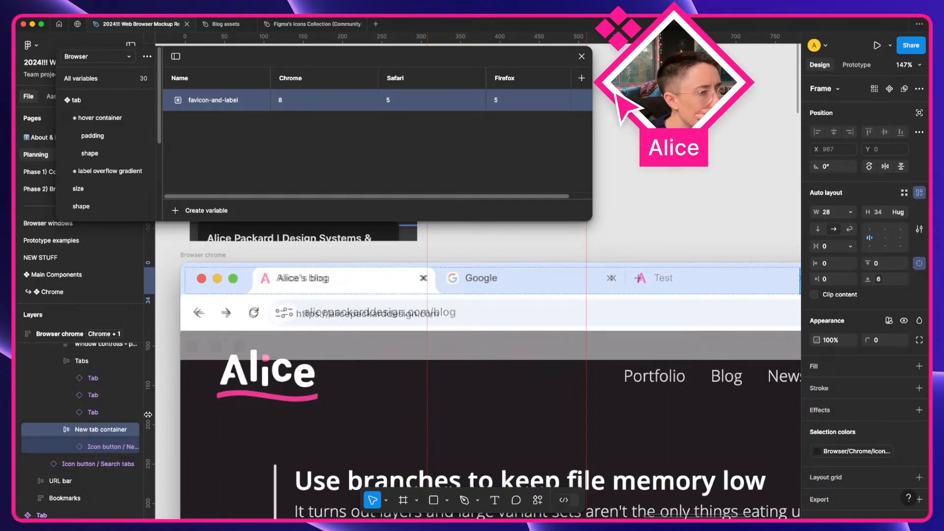
{"action": "left_click_drag", "start_coordinate": [145, 417], "coordinate": [227, 419]}
{"action": "scroll", "coordinate": [66, 421], "scroll_direction": "up", "scroll_amount": 3}
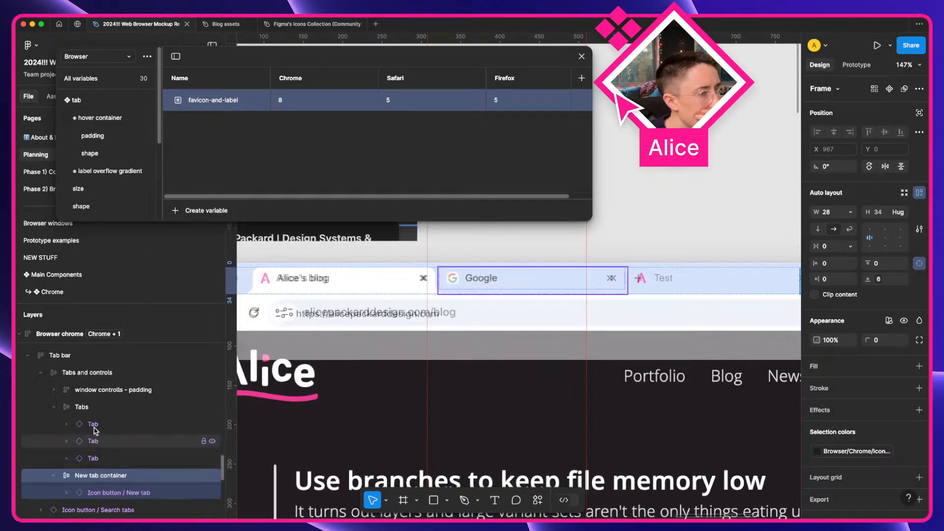
{"action": "left_click", "coordinate": [55, 418]}
{"action": "left_click", "coordinate": [95, 384]}
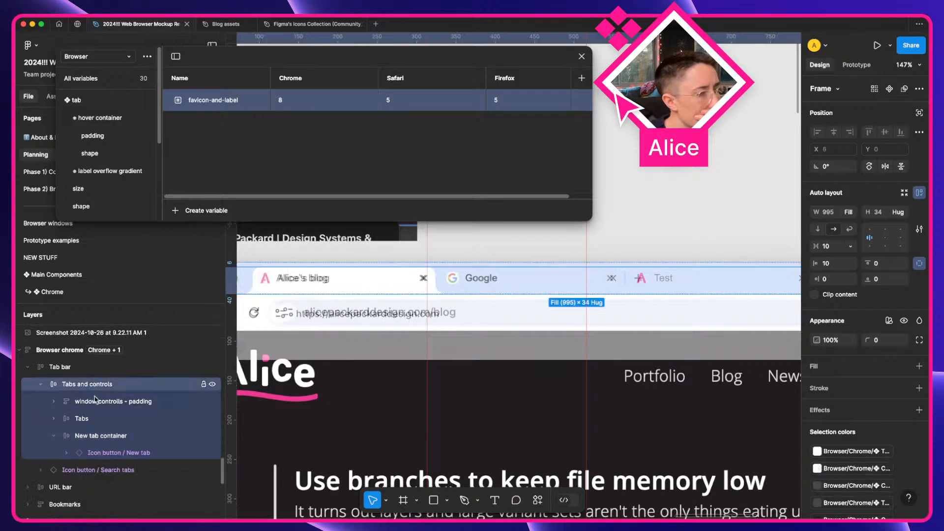
{"action": "left_click", "coordinate": [54, 436]}
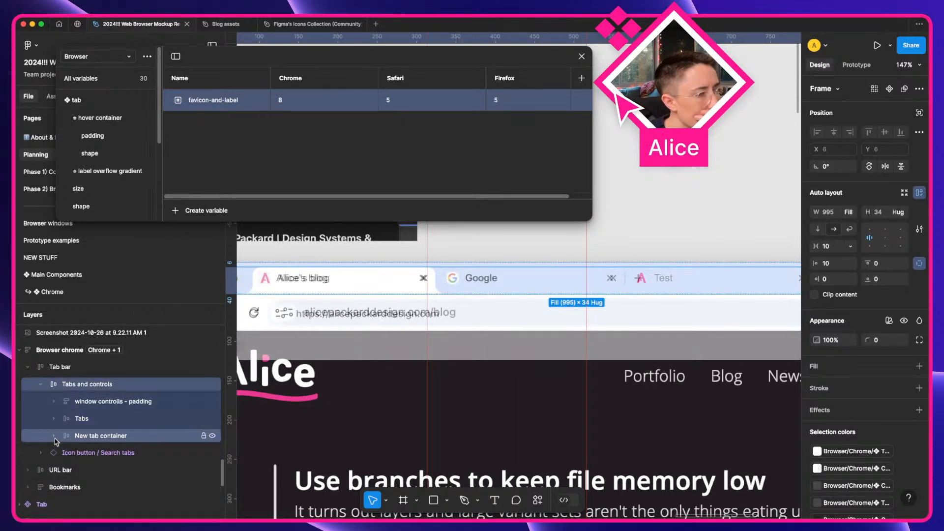
{"action": "scroll", "coordinate": [351, 335], "scroll_direction": "left", "scroll_amount": 5}
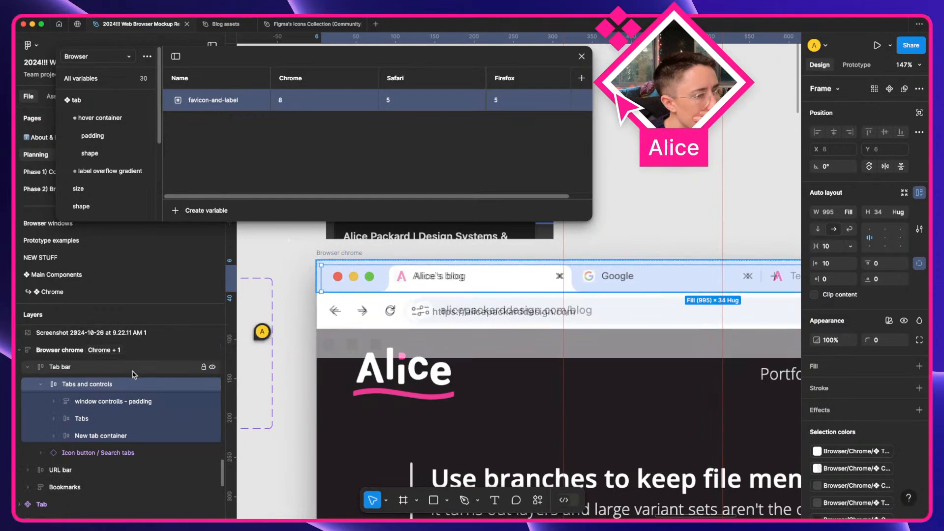
Rename the layer holding the three window buttons to "window controls", dropping the padding suffix and fixing the misspelling
{"action": "double_click", "coordinate": [128, 404]}
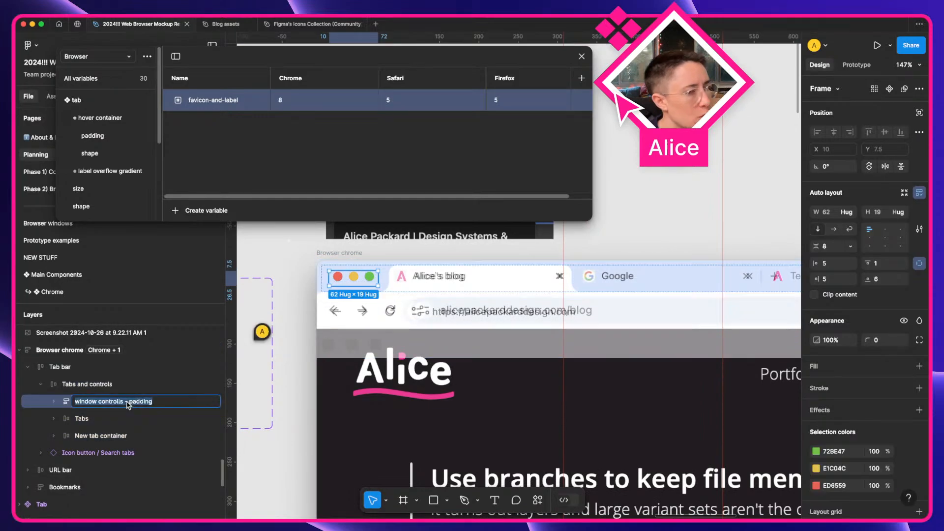
{"action": "key", "text": "Right"}
{"action": "key", "text": "alt+shift+Left"}
{"action": "key", "text": "shift+Left"}
{"action": "key", "text": "shift+Left"}
{"action": "key", "text": "BackSpace"}
{"action": "key", "text": "BackSpace"}
{"action": "key", "text": "Return"}
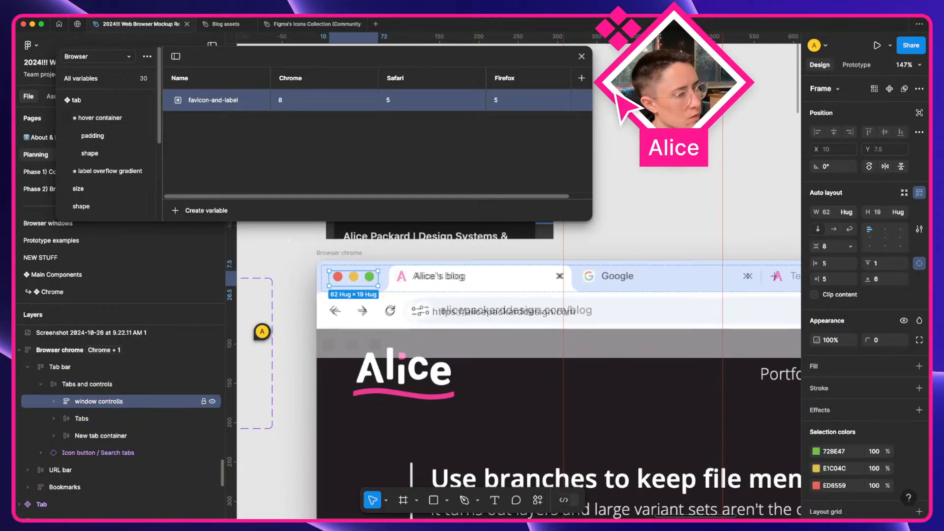
{"action": "double_click", "coordinate": [128, 405]}
{"action": "key", "text": "Right"}
{"action": "key", "text": "Return"}
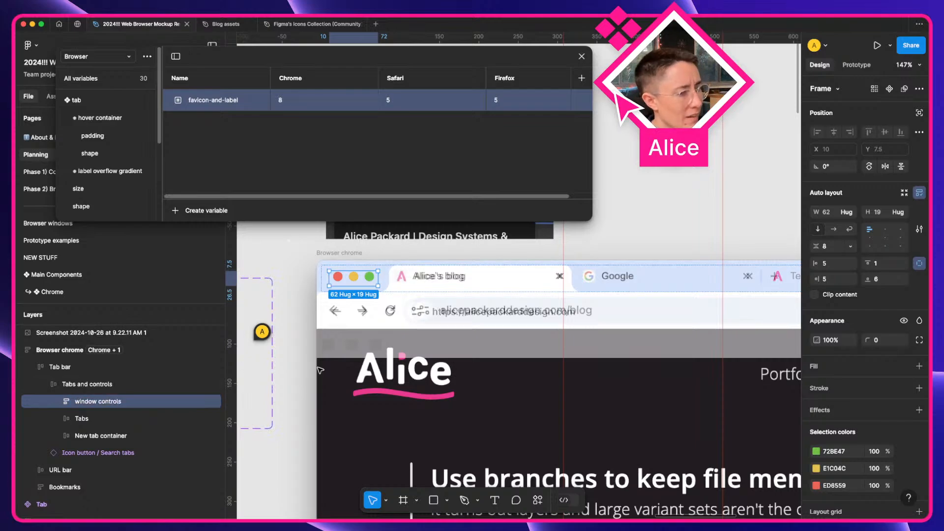
Rename the tabs frame in lowercase as "tabs"
{"action": "left_click", "coordinate": [91, 422]}
{"action": "key", "text": "super+t"}
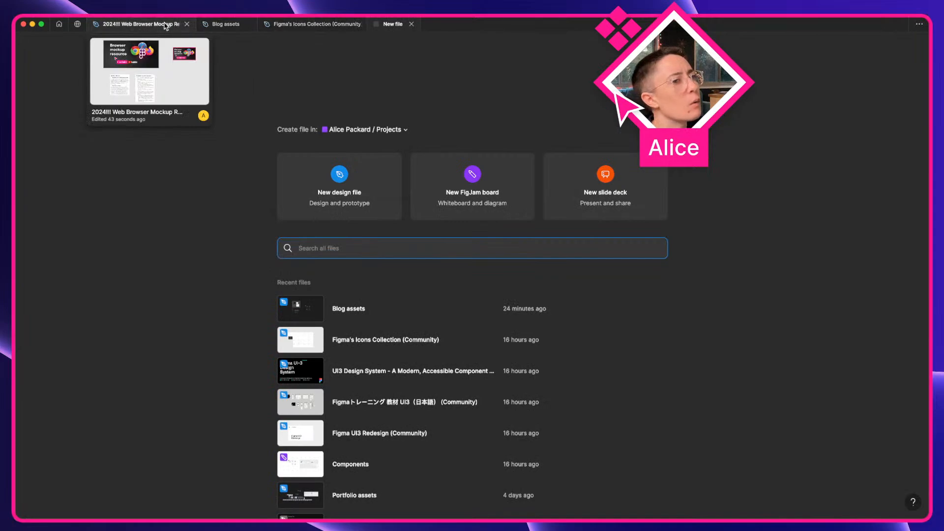
{"action": "left_click", "coordinate": [142, 24]}
{"action": "double_click", "coordinate": [81, 419]}
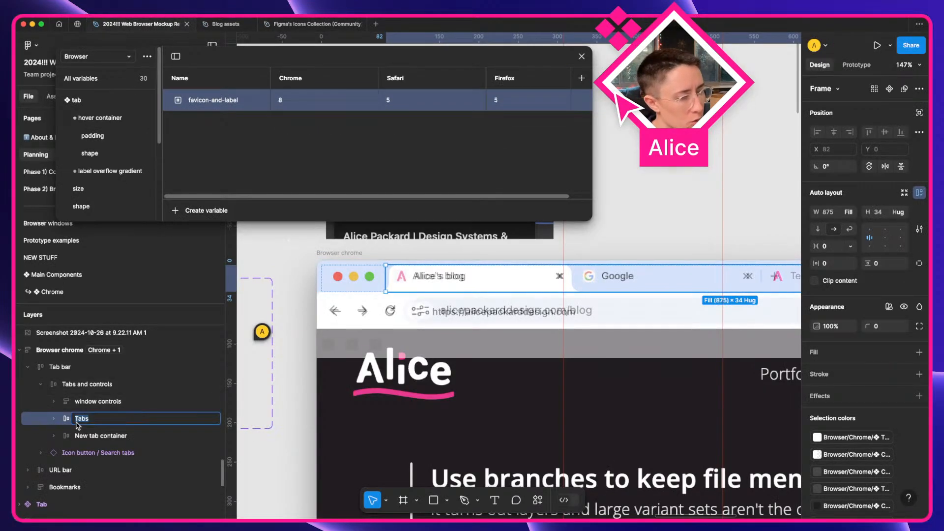
{"action": "type", "text": "tabs"}
{"action": "key", "text": "Return"}
Rename the New tab container layer in lowercase as "new tab container"
{"action": "left_click", "coordinate": [92, 436]}
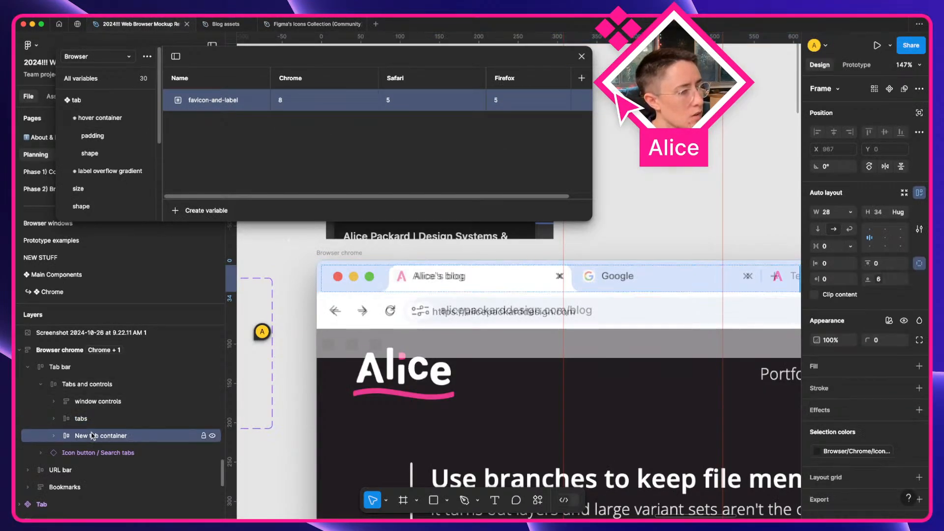
{"action": "double_click", "coordinate": [93, 436]}
{"action": "key", "text": "Delete"}
{"action": "type", "text": "n"}
{"action": "key", "text": "Return"}
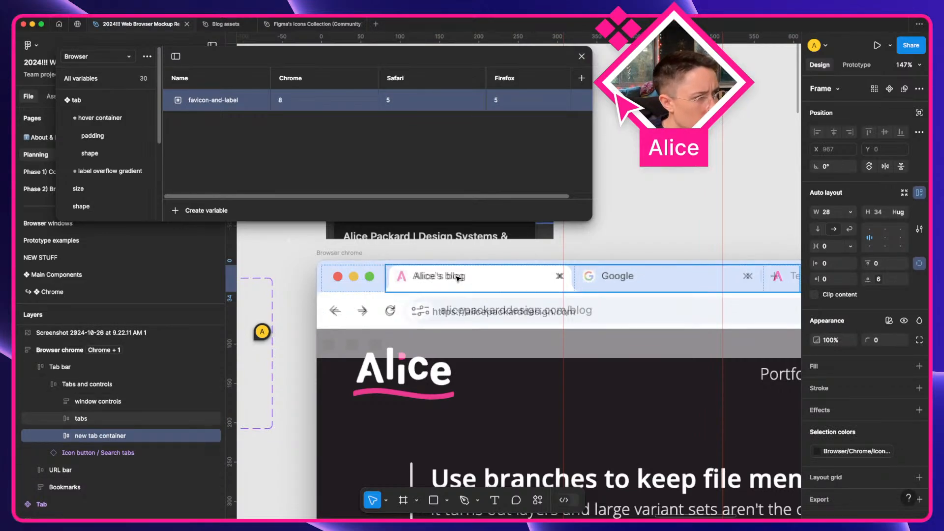
Check the first tab's favicon against the screenshot and set the Chrome value of the tab size variable left:active_default to 5
{"action": "scroll", "coordinate": [99, 177], "scroll_direction": "down", "scroll_amount": 1}
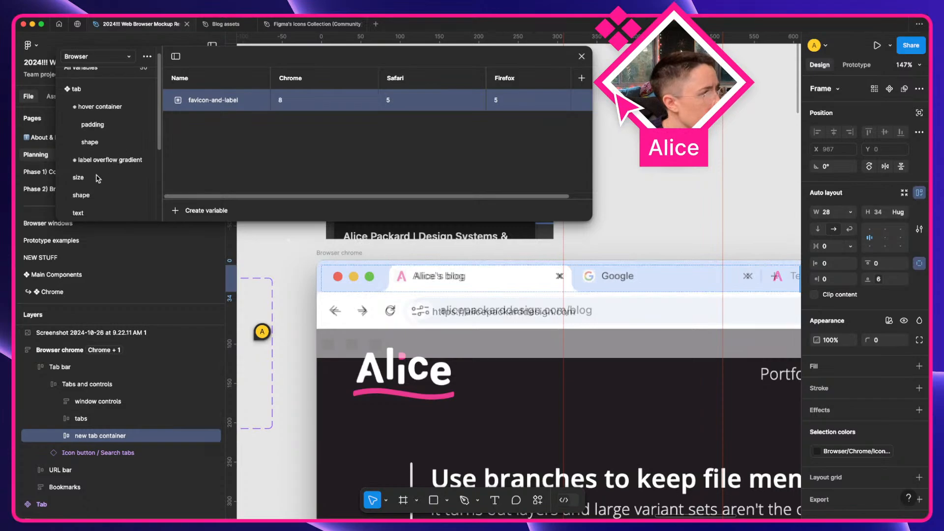
{"action": "left_click", "coordinate": [93, 180]}
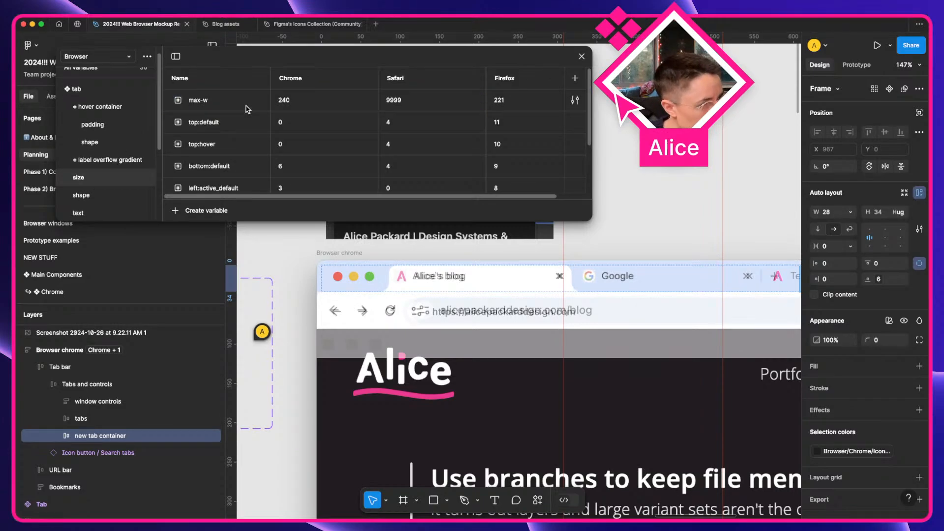
{"action": "scroll", "coordinate": [247, 109], "scroll_direction": "down", "scroll_amount": 3}
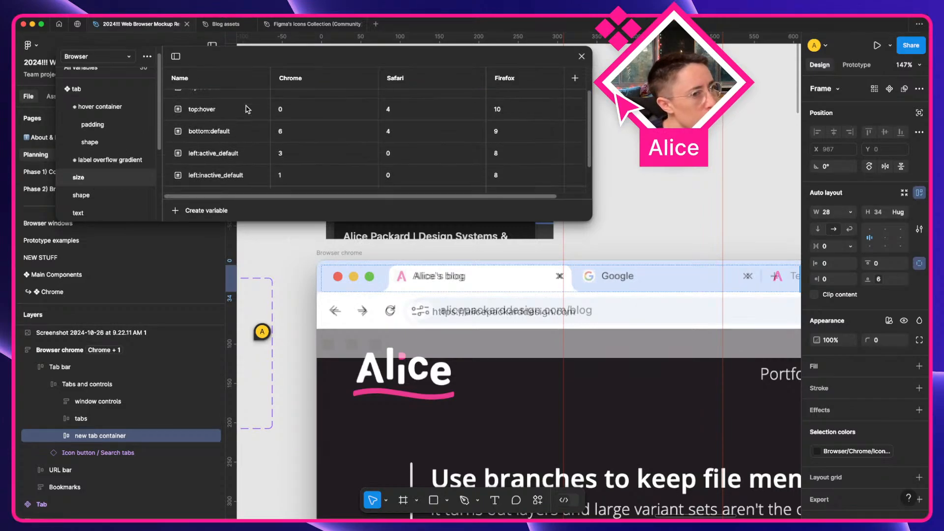
{"action": "scroll", "coordinate": [423, 294], "scroll_direction": "up", "scroll_amount": 5}
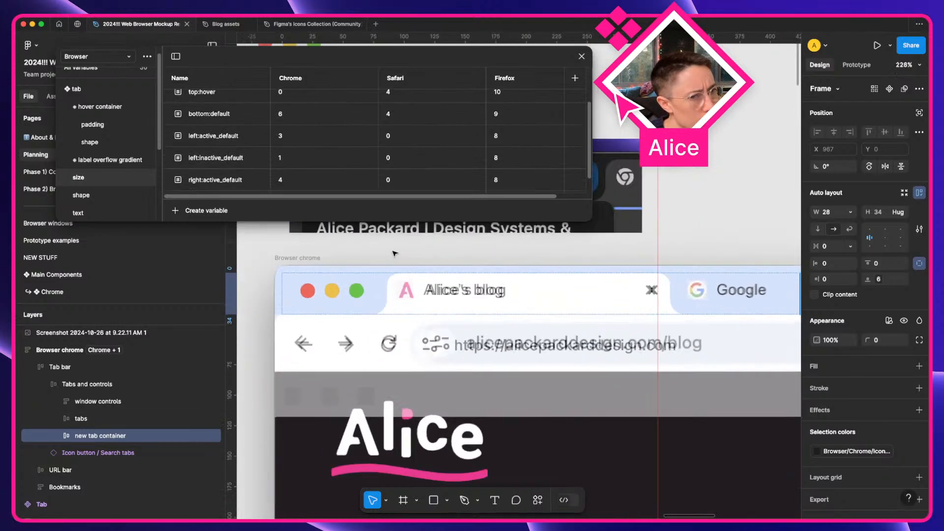
{"action": "double_click", "coordinate": [422, 340]}
{"action": "double_click", "coordinate": [423, 341]}
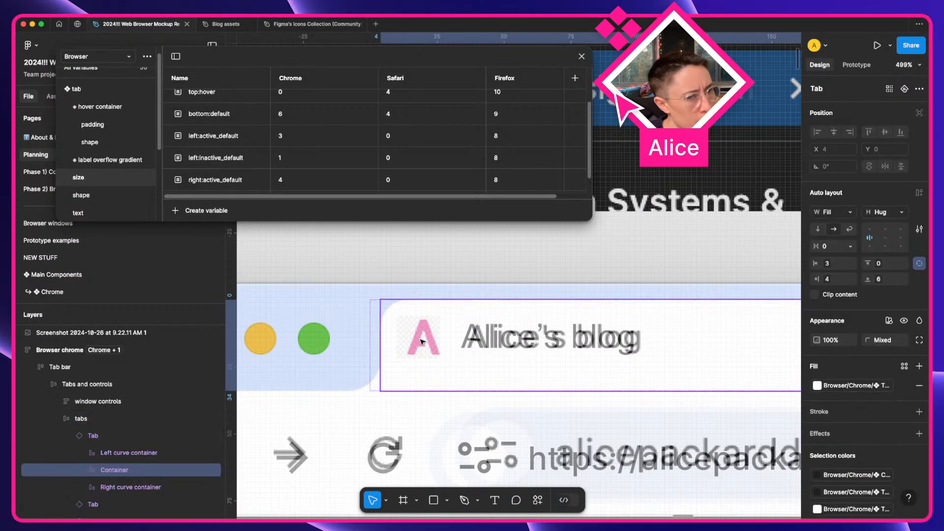
{"action": "double_click", "coordinate": [423, 340]}
{"action": "double_click", "coordinate": [428, 345]}
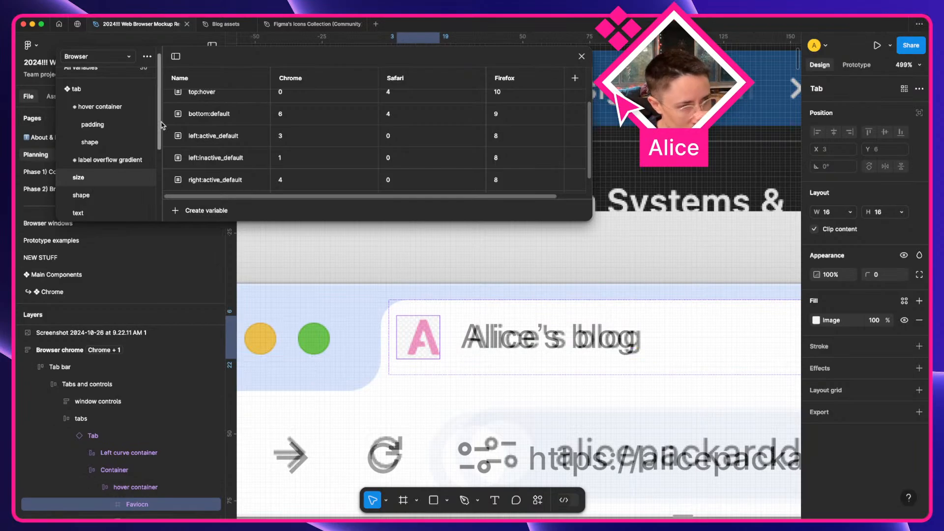
{"action": "key", "text": "Escape"}
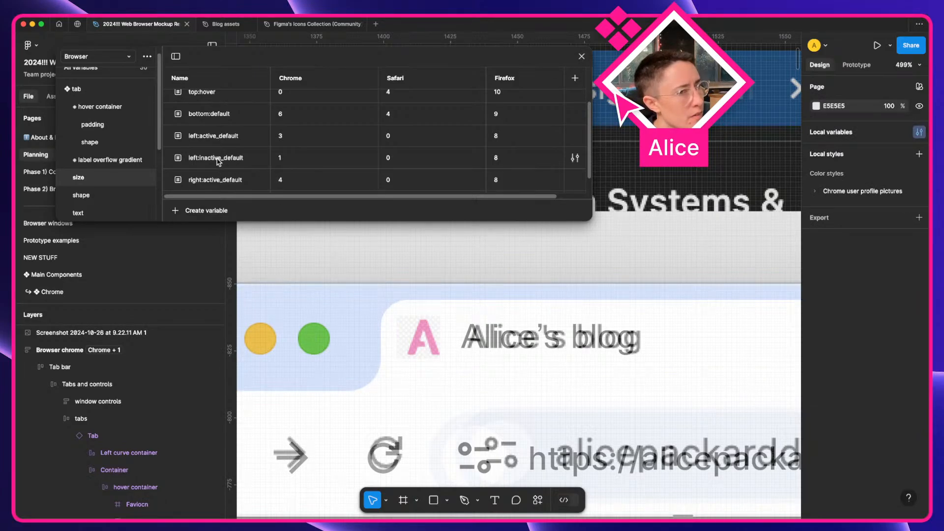
{"action": "left_click", "coordinate": [301, 138]}
{"action": "type", "text": "5"}
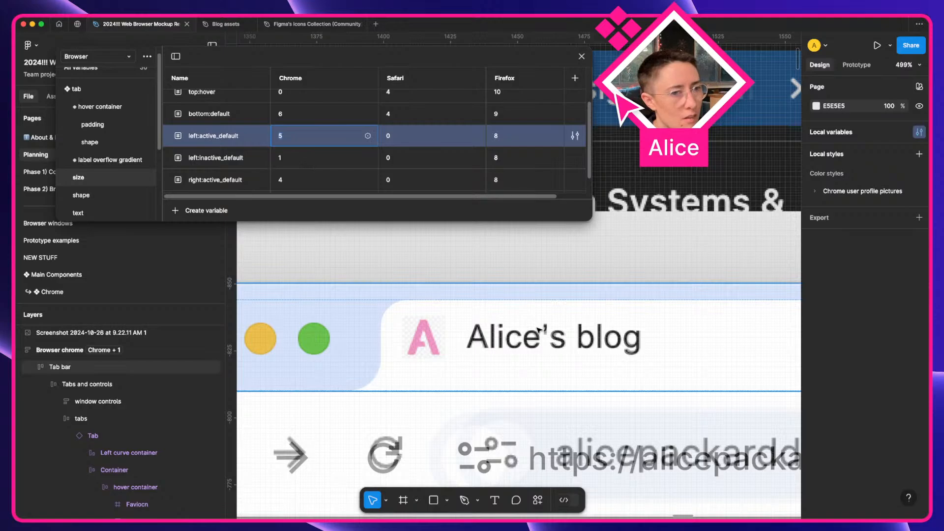
Set the Chrome value of the tab size variable left:inactive_default to 3 after checking the Google tab's alignment
{"action": "scroll", "coordinate": [540, 330], "scroll_direction": "right", "scroll_amount": 15}
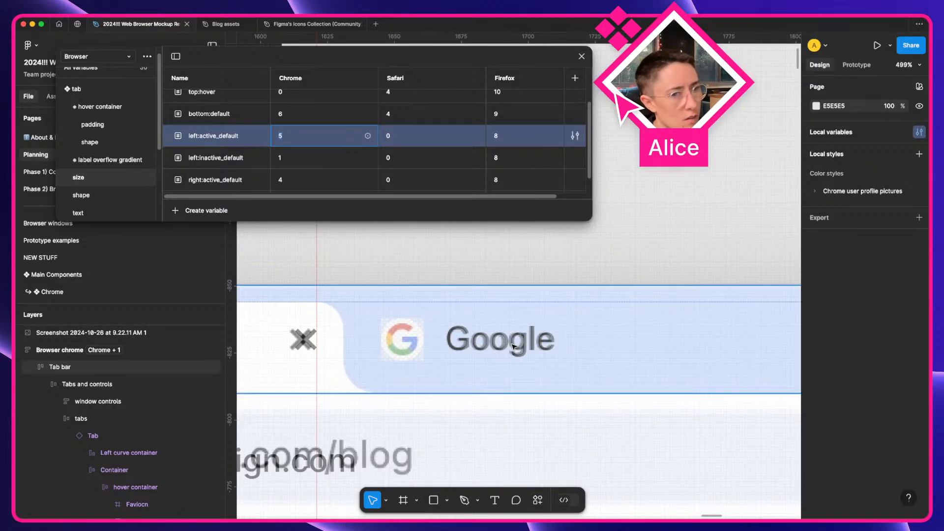
{"action": "scroll", "coordinate": [515, 347], "scroll_direction": "down", "scroll_amount": 10}
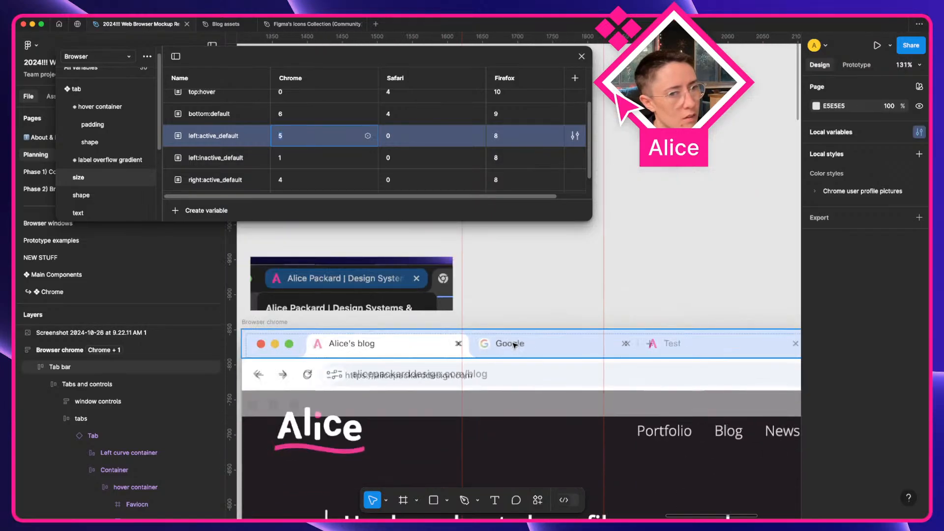
{"action": "left_click", "coordinate": [304, 158]}
{"action": "type", "text": "3"}
{"action": "key", "text": "Return"}
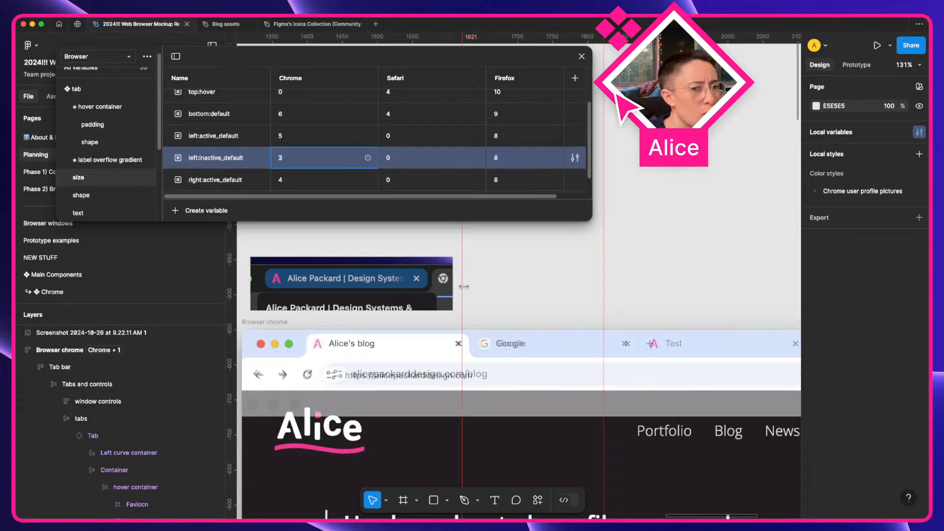
Detach the variables from the Active property on all three tab instances
{"action": "double_click", "coordinate": [414, 353]}
{"action": "double_click", "coordinate": [413, 353]}
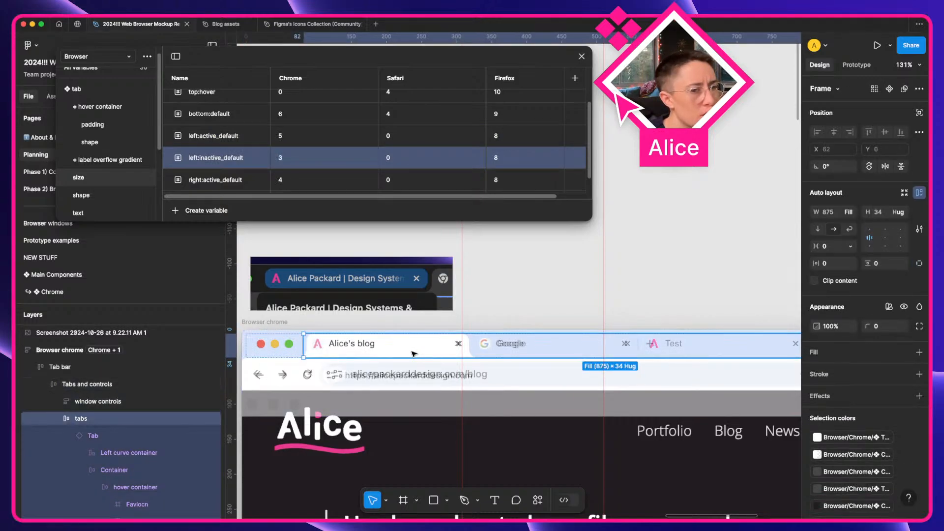
{"action": "double_click", "coordinate": [421, 348]}
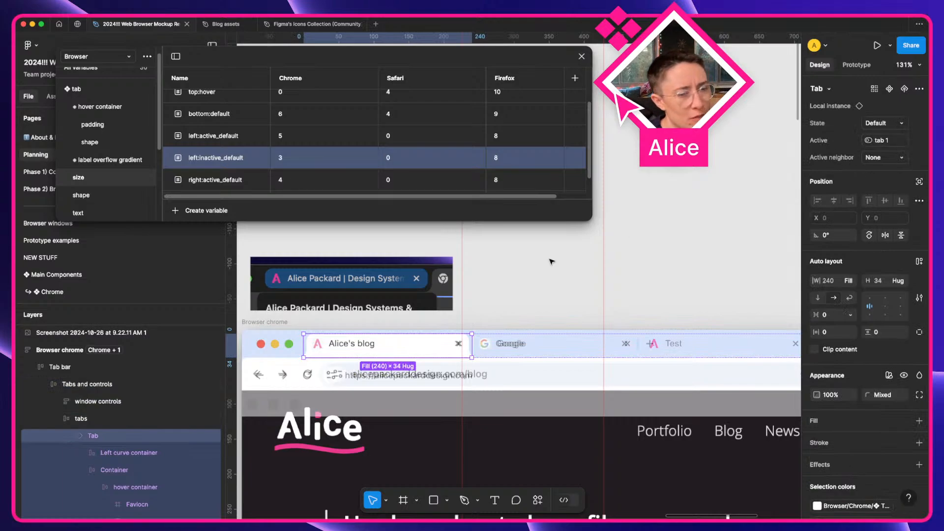
{"action": "left_click", "coordinate": [918, 141]}
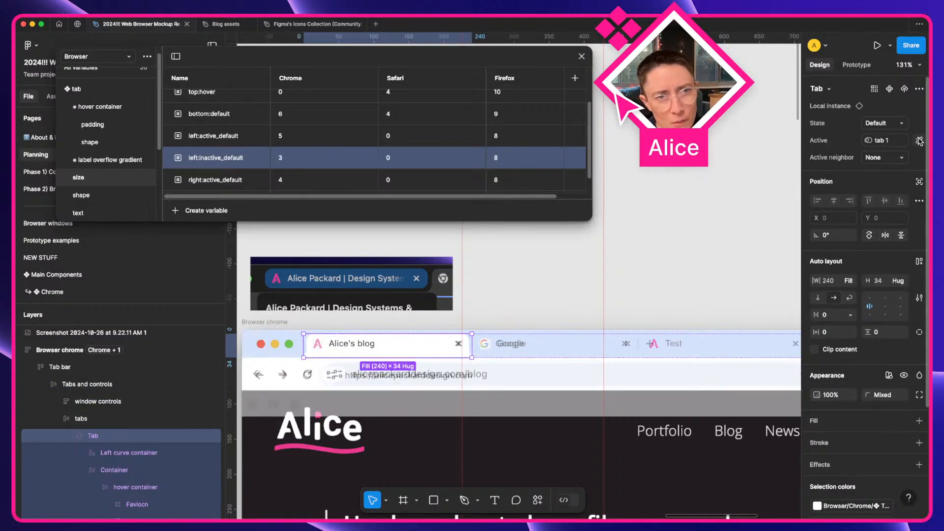
{"action": "key", "text": "Tab"}
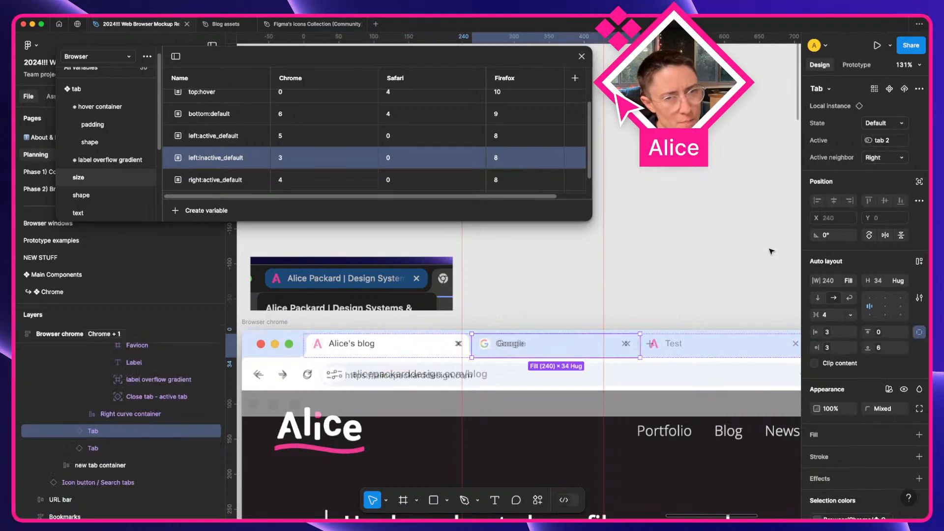
{"action": "key", "text": "Tab"}
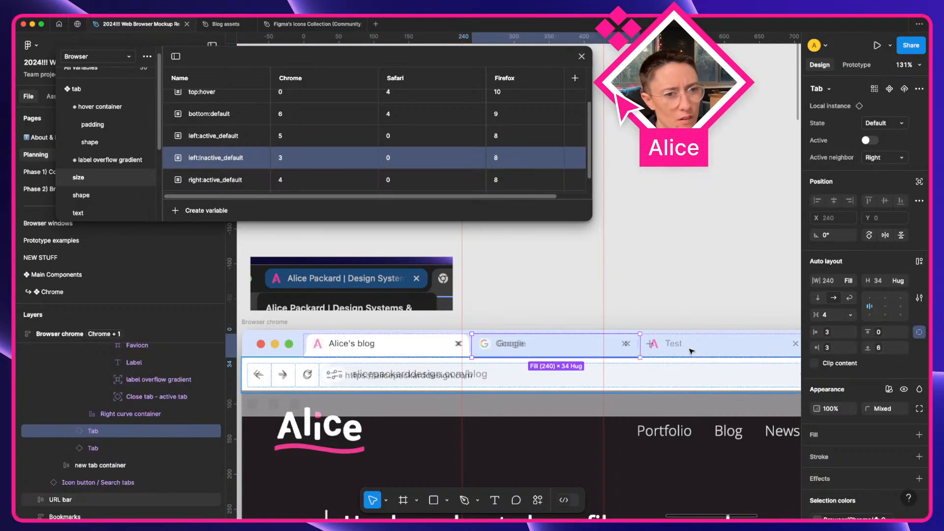
{"action": "left_click", "coordinate": [919, 141]}
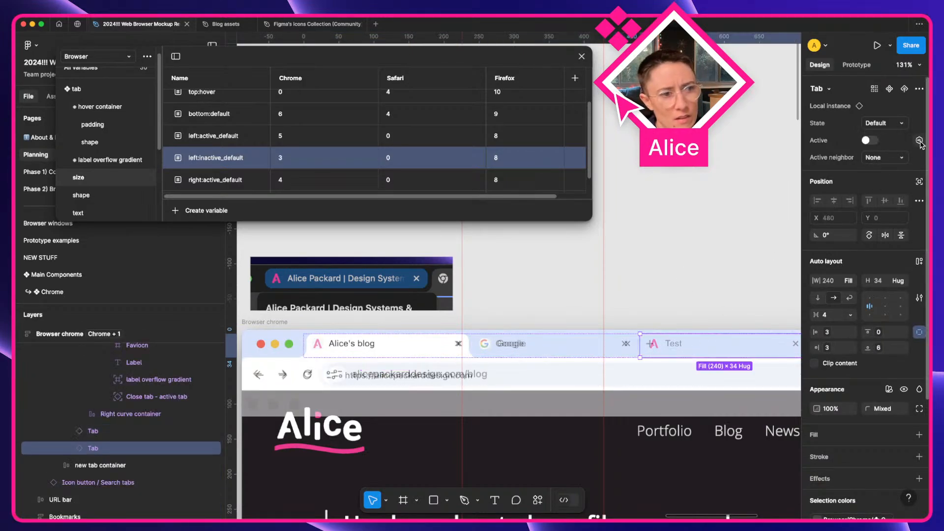
Switch the first tab's Active property off and back on
{"action": "left_click", "coordinate": [388, 348]}
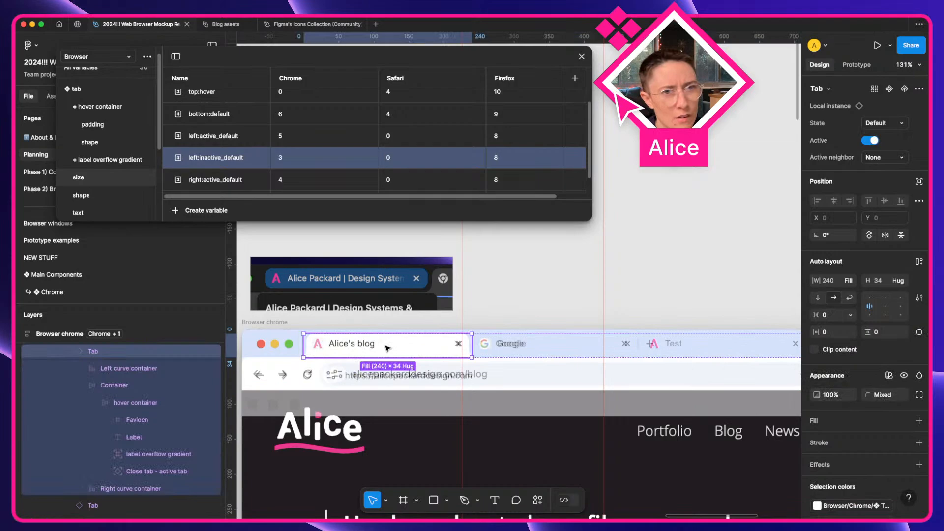
{"action": "left_click", "coordinate": [870, 142]}
{"action": "left_click", "coordinate": [870, 141]}
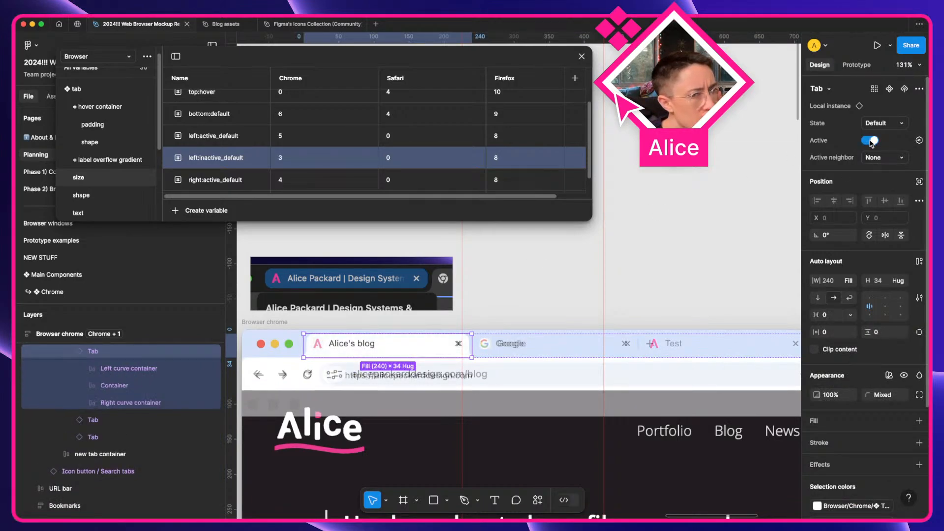
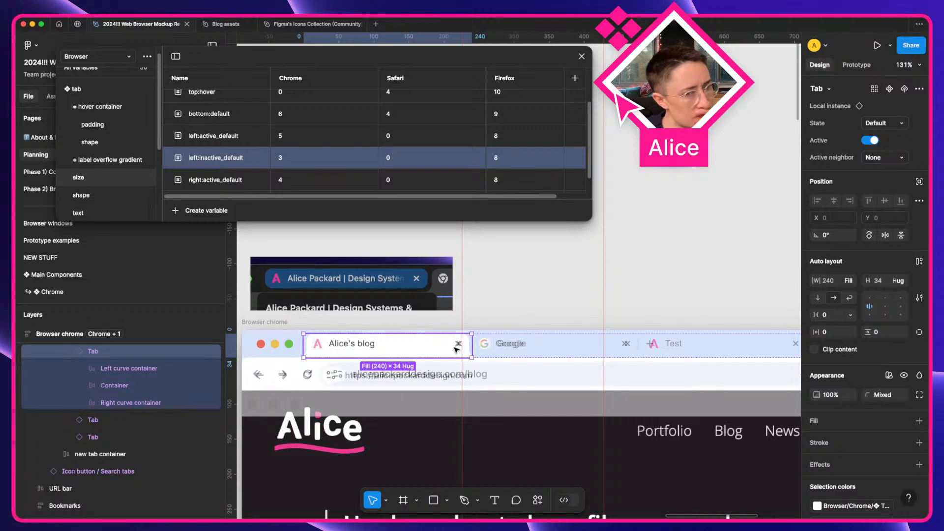
Compare the Google and Test tabs and the tab bar controls with the underlying Chrome screenshot
{"action": "scroll", "coordinate": [457, 350], "scroll_direction": "right", "scroll_amount": 10}
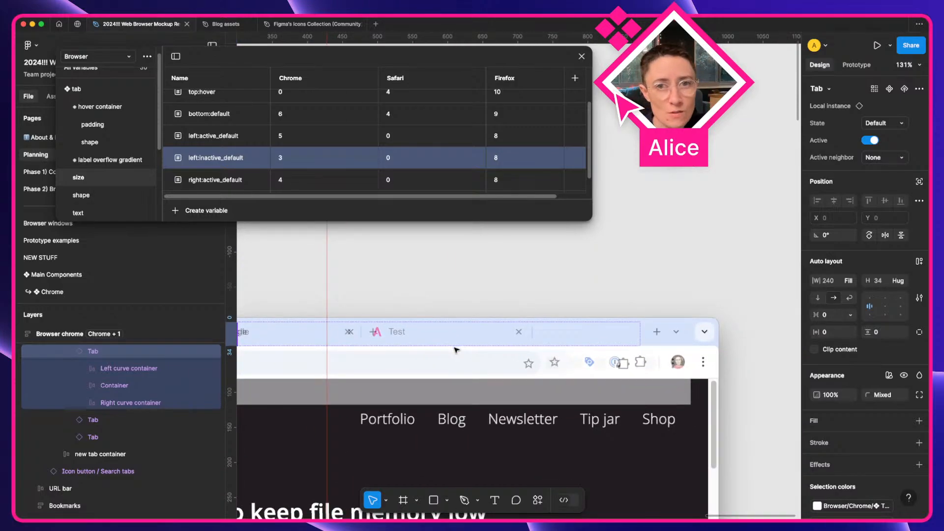
{"action": "scroll", "coordinate": [457, 351], "scroll_direction": "left", "scroll_amount": 5}
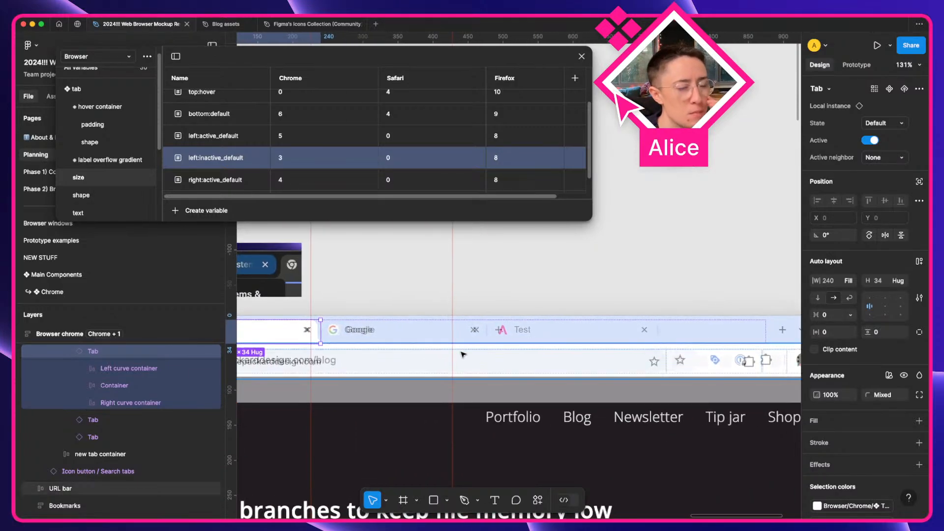
{"action": "right_click", "coordinate": [376, 340]}
{"action": "key", "text": "Escape"}
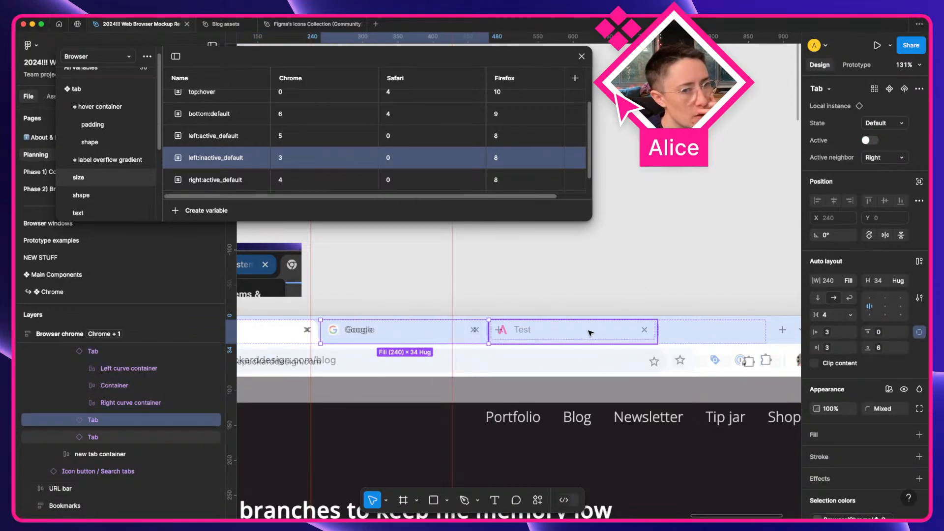
{"action": "scroll", "coordinate": [313, 339], "scroll_direction": "left", "scroll_amount": 4}
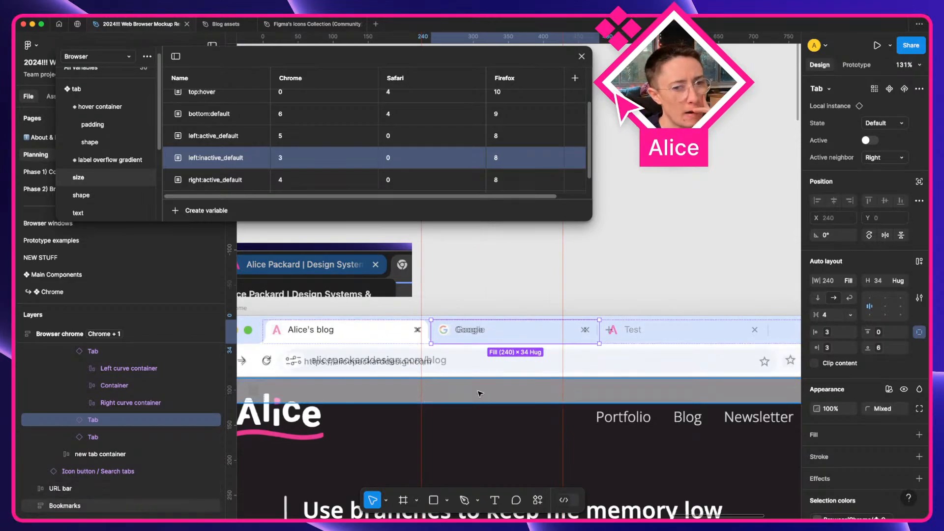
{"action": "scroll", "coordinate": [481, 394], "scroll_direction": "right", "scroll_amount": 8}
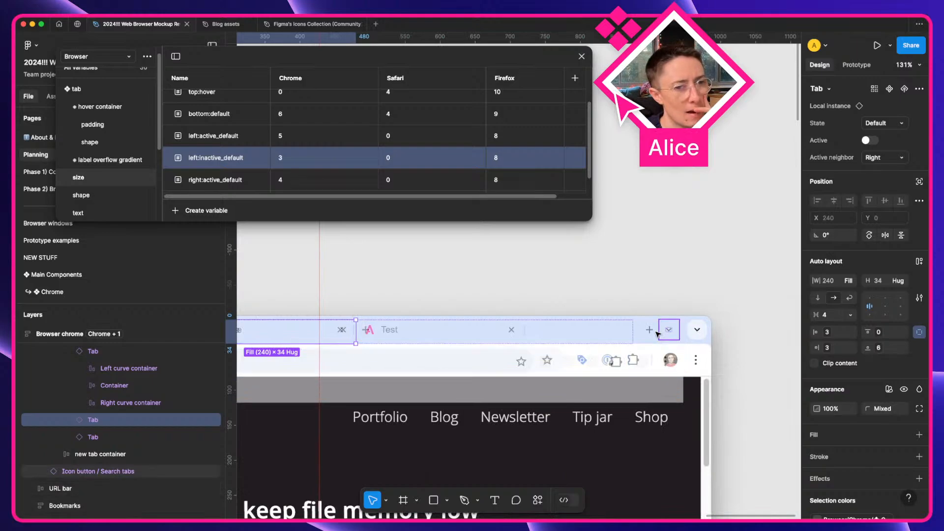
{"action": "scroll", "coordinate": [696, 333], "scroll_direction": "left", "scroll_amount": 11}
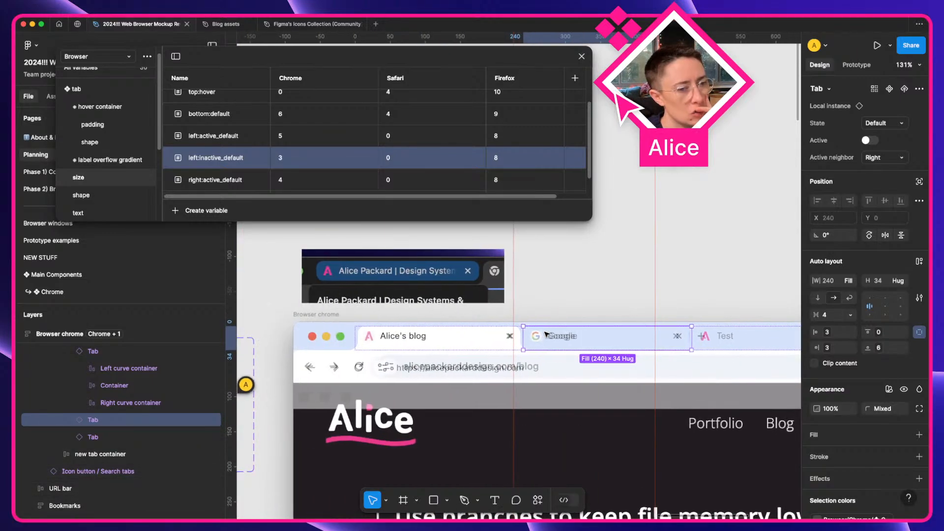
Select the window controls frame inside the tab bar and examine its size and padding
{"action": "left_click", "coordinate": [306, 315]}
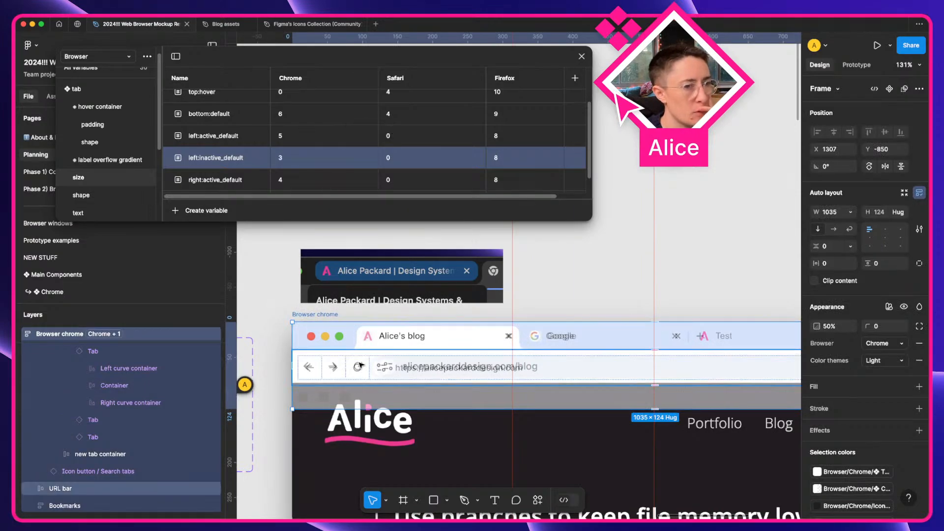
{"action": "double_click", "coordinate": [323, 341]}
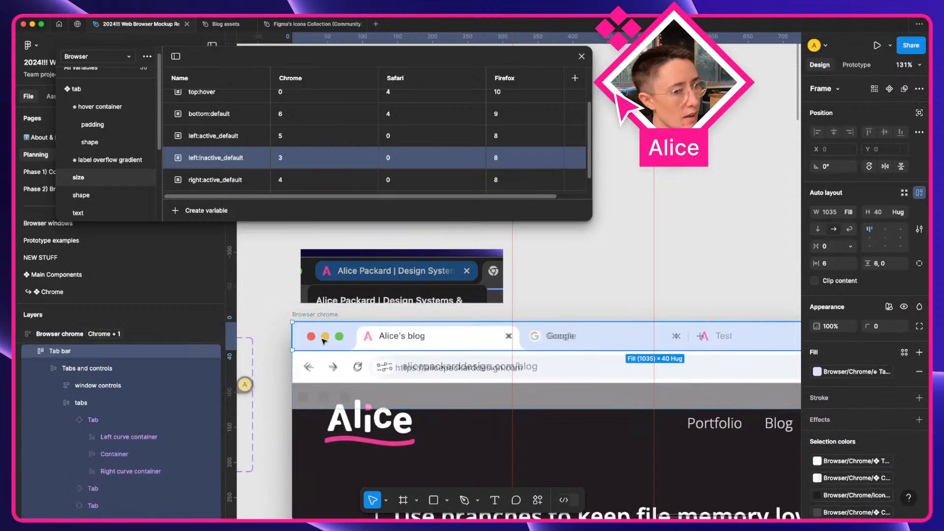
{"action": "double_click", "coordinate": [325, 339]}
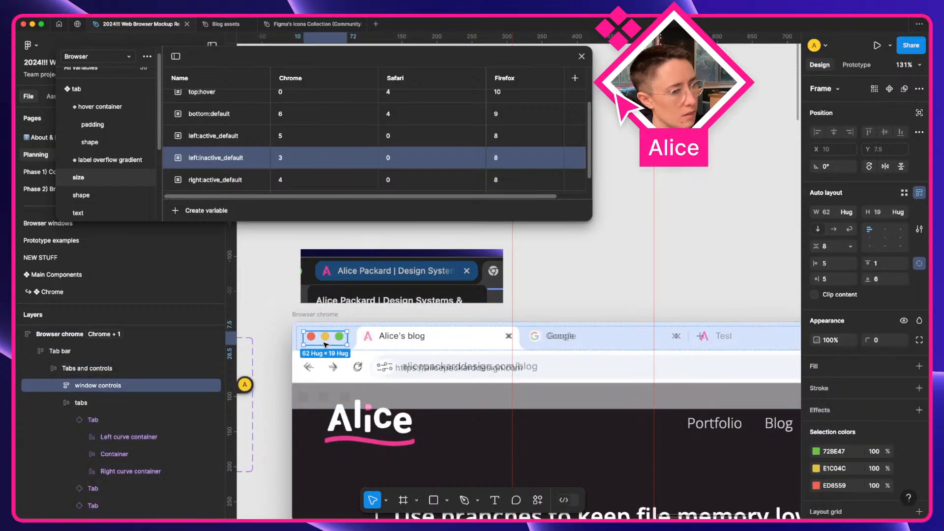
{"action": "scroll", "coordinate": [325, 340], "scroll_direction": "up", "scroll_amount": 5}
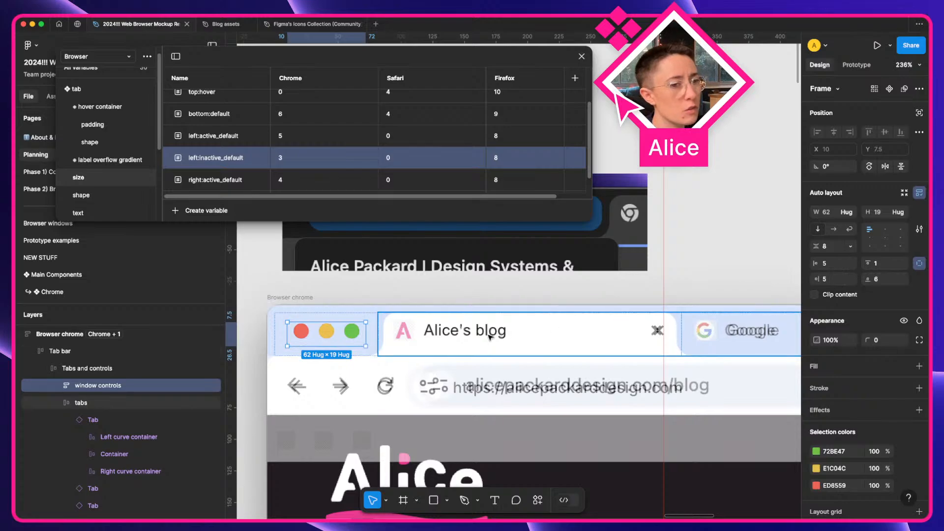
Move the Browser chrome frame down over the dark browser screenshot, to X 1307 and Y 452
{"action": "left_click_drag", "start_coordinate": [295, 298], "coordinate": [351, 350]}
{"action": "scroll", "coordinate": [381, 419], "scroll_direction": "down", "scroll_amount": 5}
{"action": "scroll", "coordinate": [479, 444], "scroll_direction": "down", "scroll_amount": 14}
{"action": "scroll", "coordinate": [480, 446], "scroll_direction": "down", "scroll_amount": 5}
{"action": "scroll", "coordinate": [478, 446], "scroll_direction": "up", "scroll_amount": 3}
{"action": "scroll", "coordinate": [344, 345], "scroll_direction": "up", "scroll_amount": 5}
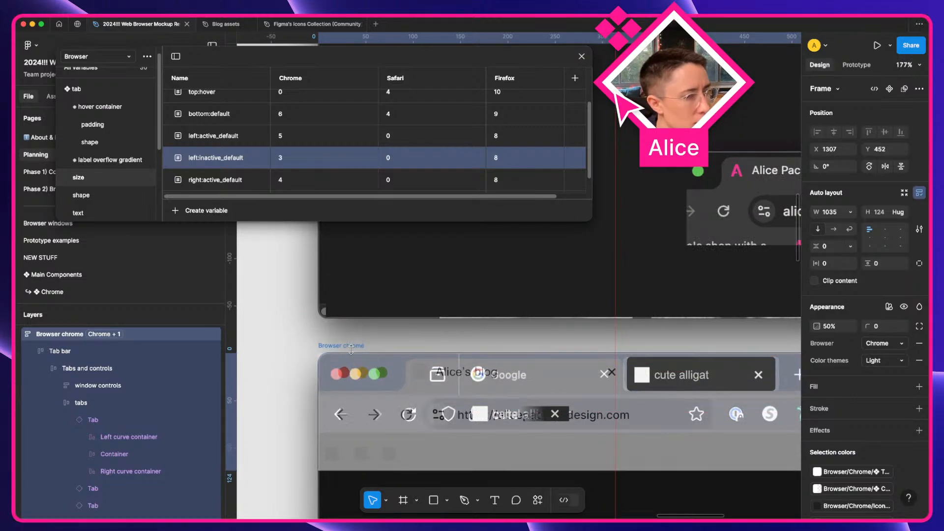
Set the bottom padding of the window controls frame in the Browser chrome tab bar to 4
{"action": "scroll", "coordinate": [352, 366], "scroll_direction": "up", "scroll_amount": 5}
{"action": "left_click", "coordinate": [355, 378]}
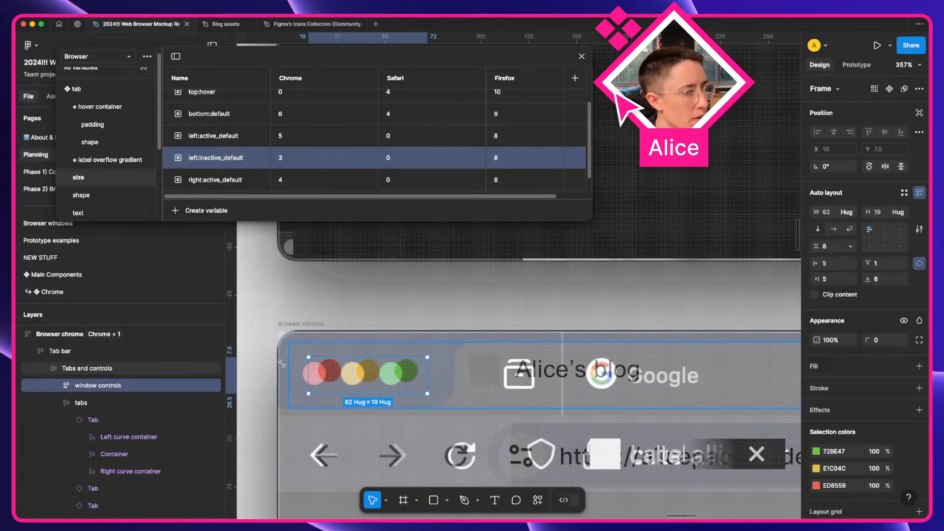
{"action": "double_click", "coordinate": [328, 376]}
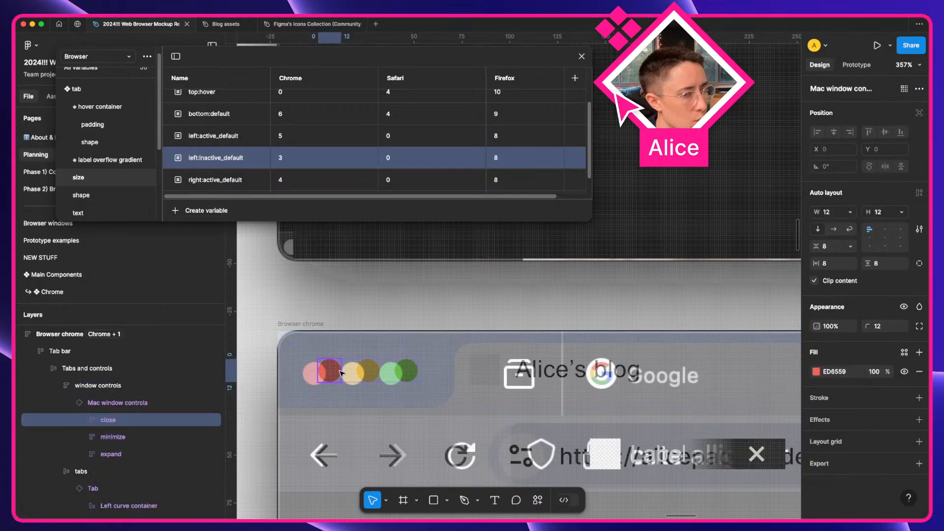
{"action": "left_click", "coordinate": [316, 388]}
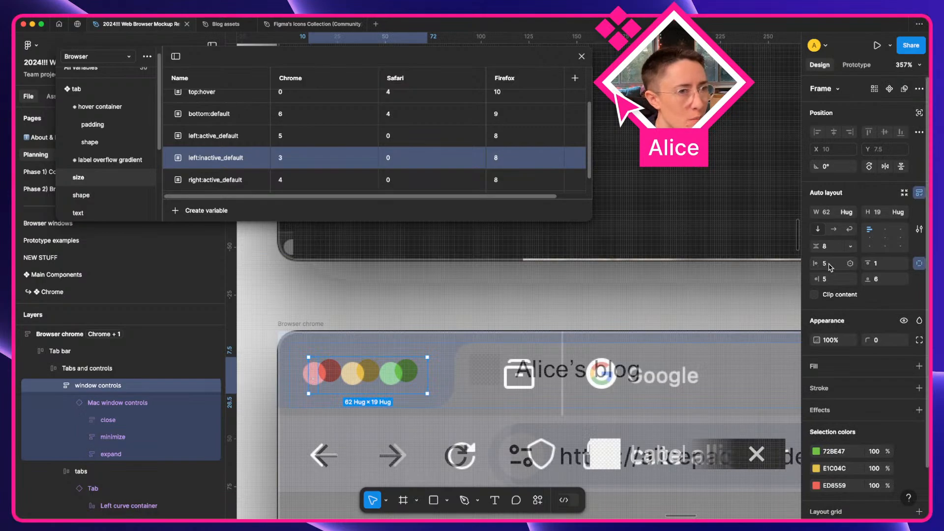
{"action": "left_click", "coordinate": [887, 280]}
{"action": "type", "text": "2"}
{"action": "key", "text": "Return"}
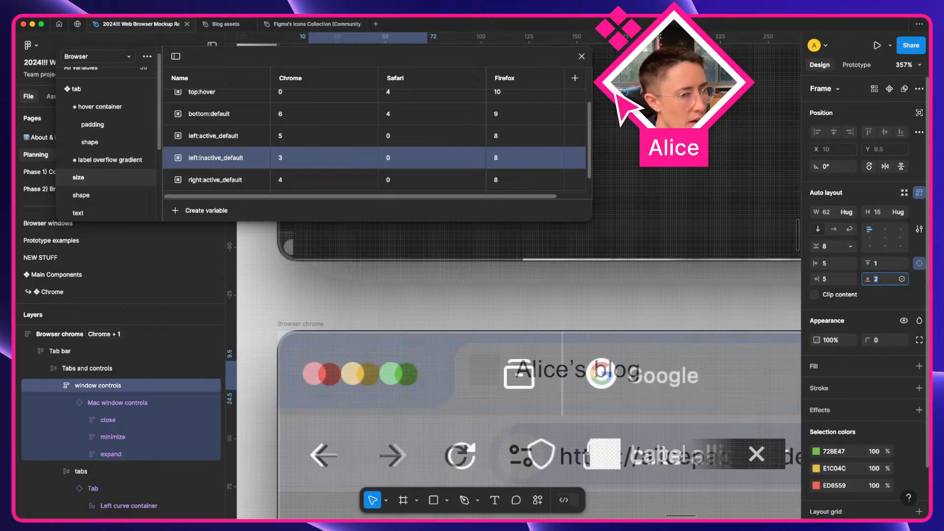
{"action": "left_click", "coordinate": [464, 310]}
{"action": "scroll", "coordinate": [464, 310], "scroll_direction": "down", "scroll_amount": 3}
{"action": "double_click", "coordinate": [388, 354]}
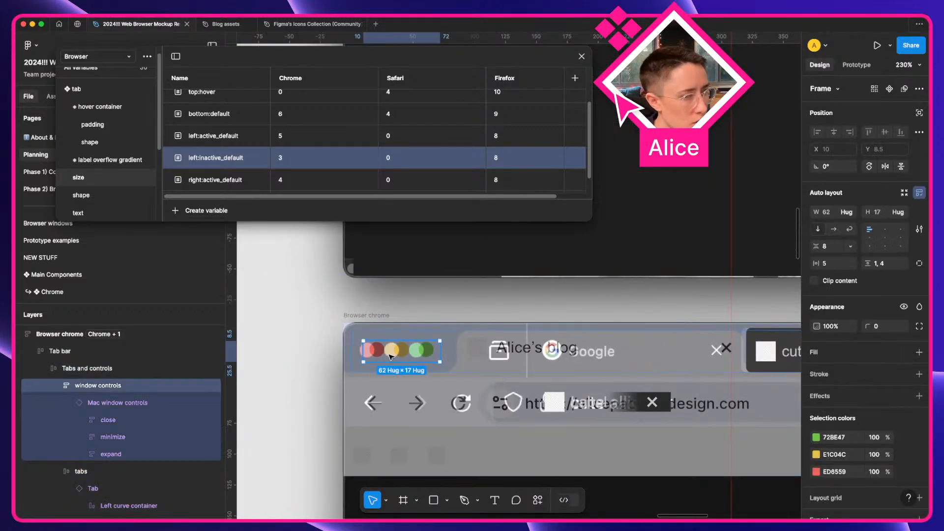
Copy the window controls layer name and create a number variable in the Tab bar variable group
{"action": "double_click", "coordinate": [101, 386]}
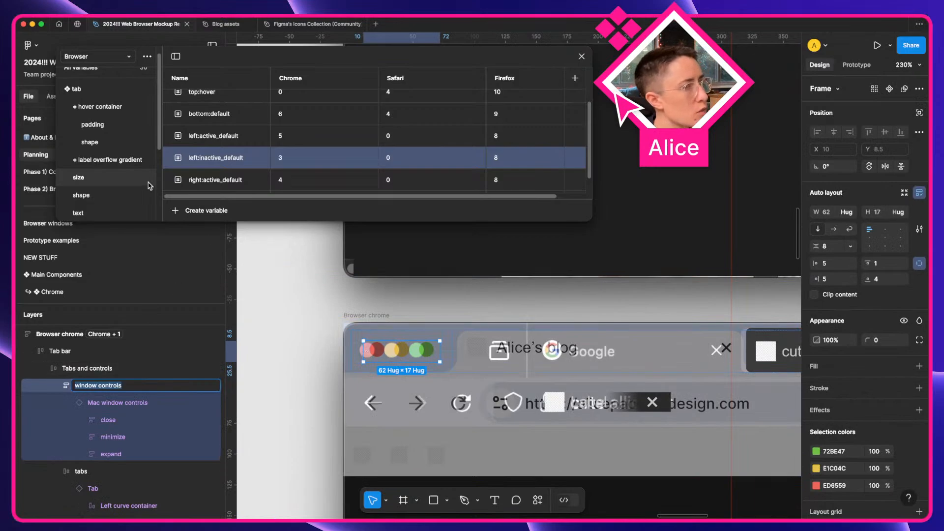
{"action": "scroll", "coordinate": [94, 147], "scroll_direction": "up", "scroll_amount": 1}
{"action": "left_click", "coordinate": [60, 100]}
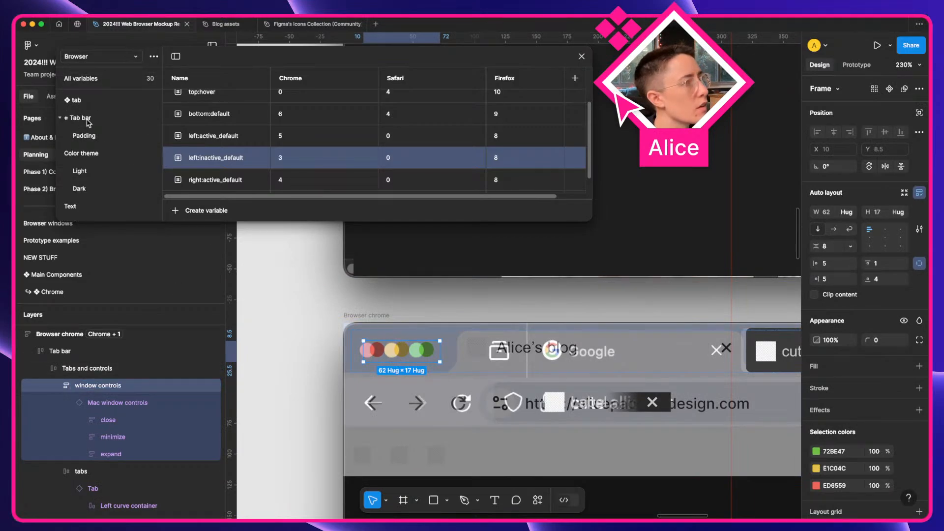
{"action": "left_click", "coordinate": [60, 119]}
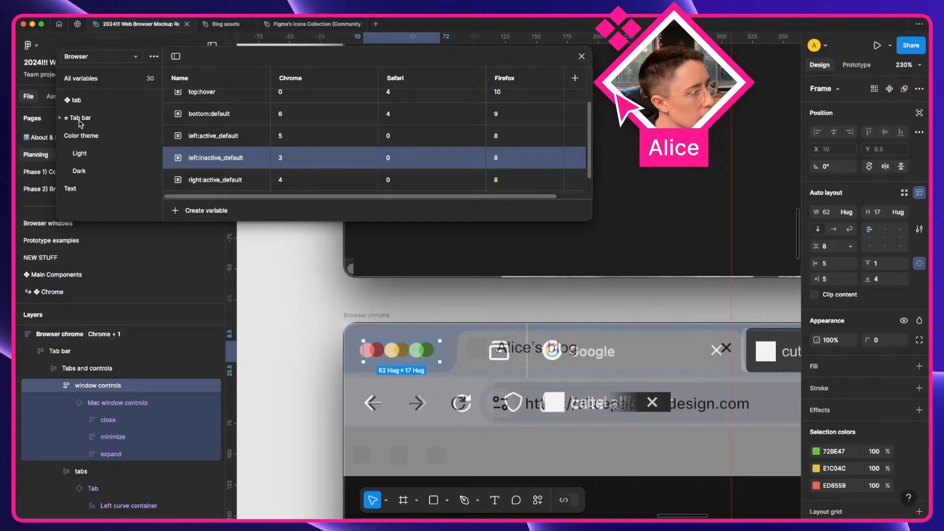
{"action": "left_click", "coordinate": [80, 120]}
{"action": "left_click", "coordinate": [60, 119]}
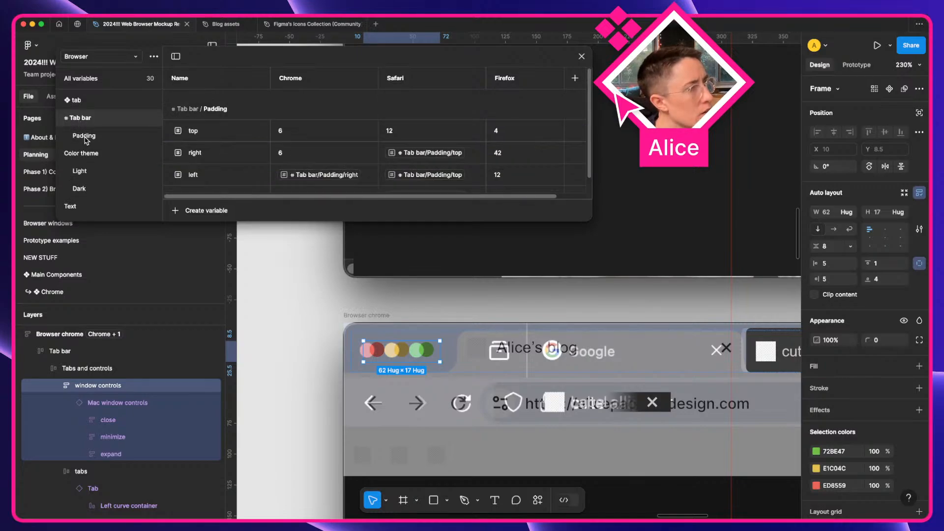
{"action": "left_click", "coordinate": [213, 211]}
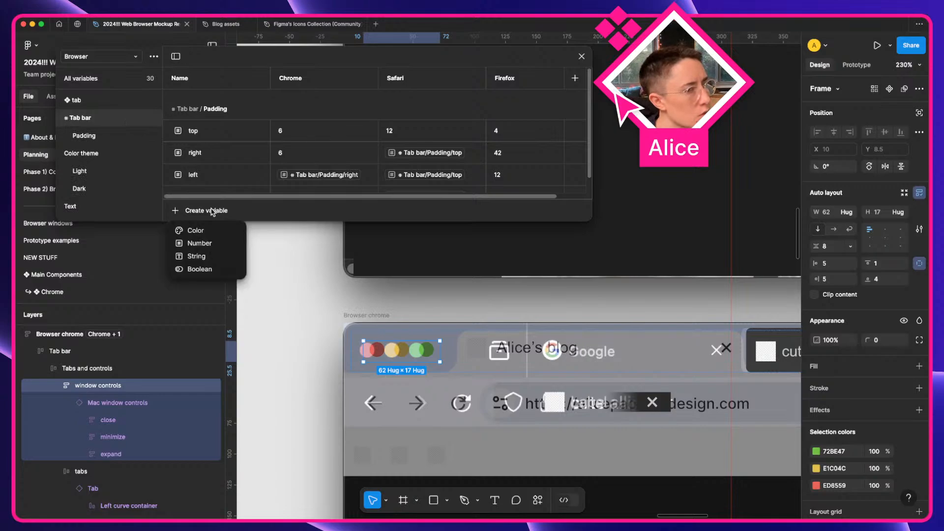
{"action": "left_click", "coordinate": [216, 243]}
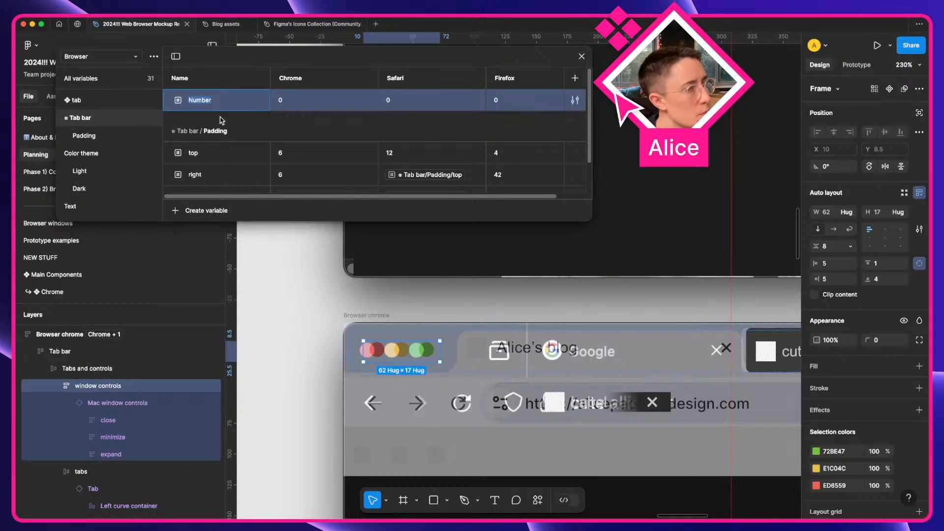
{"action": "key", "text": "Return"}
Put the new number variable into its own group named "window controls" inside Tab bar
{"action": "right_click", "coordinate": [210, 100]}
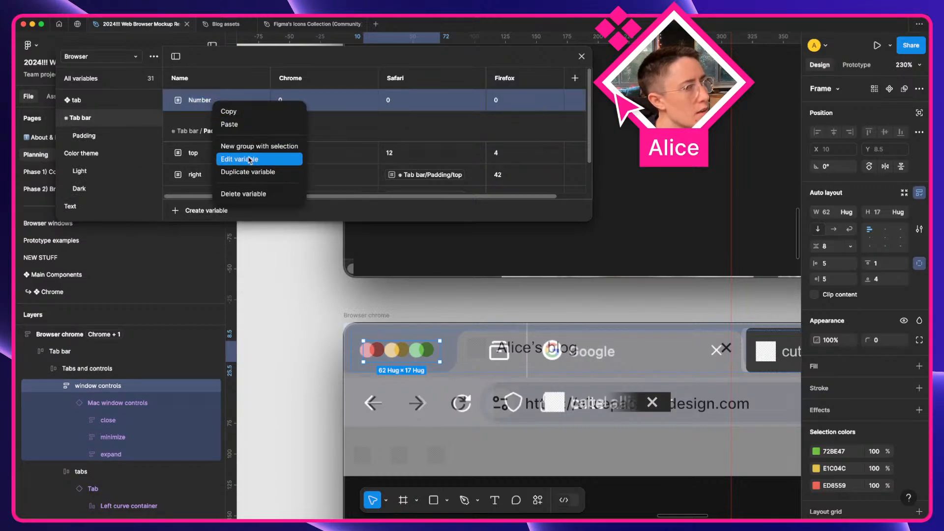
{"action": "left_click", "coordinate": [259, 146]}
{"action": "double_click", "coordinate": [98, 156]}
{"action": "type", "text": "window controls"}
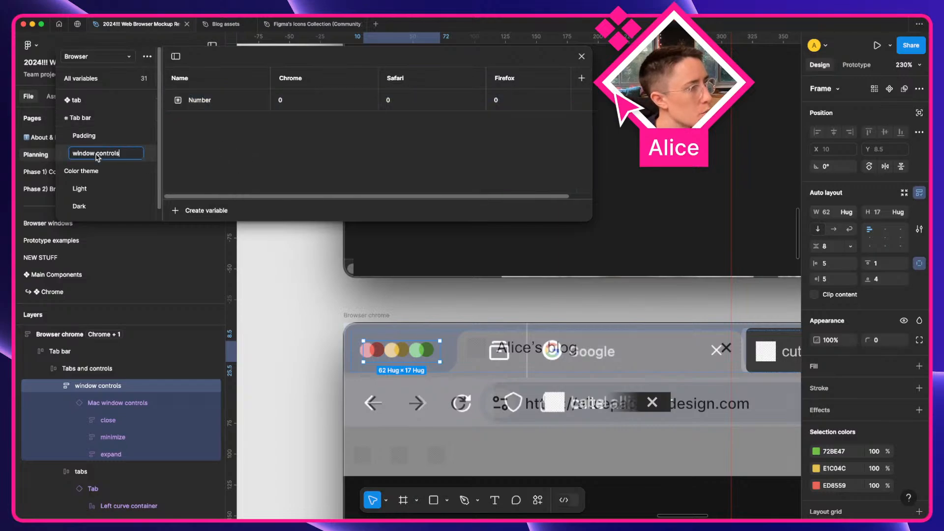
{"action": "key", "text": "Return"}
Prefix the window controls variable group's name with the symbol copied from the Tab bar group's name
{"action": "double_click", "coordinate": [98, 123]}
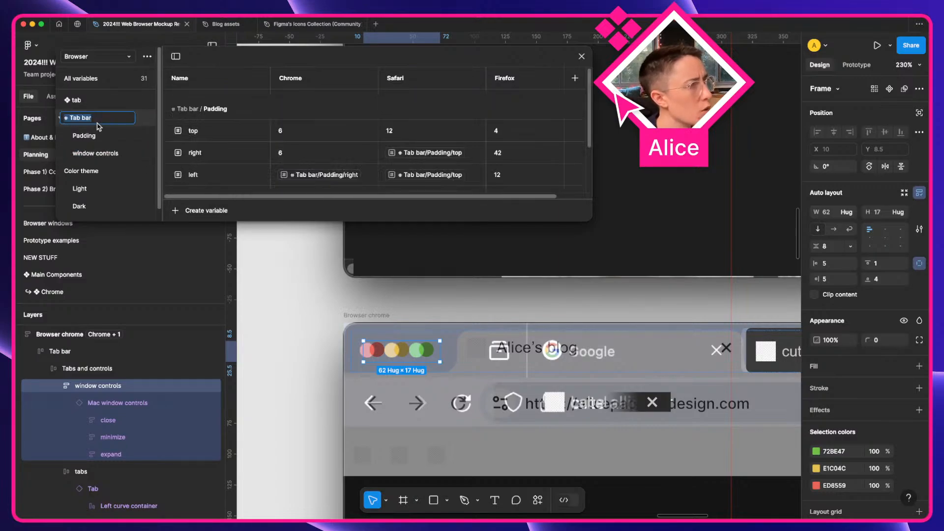
{"action": "key", "text": "Left"}
{"action": "double_click", "coordinate": [105, 153]}
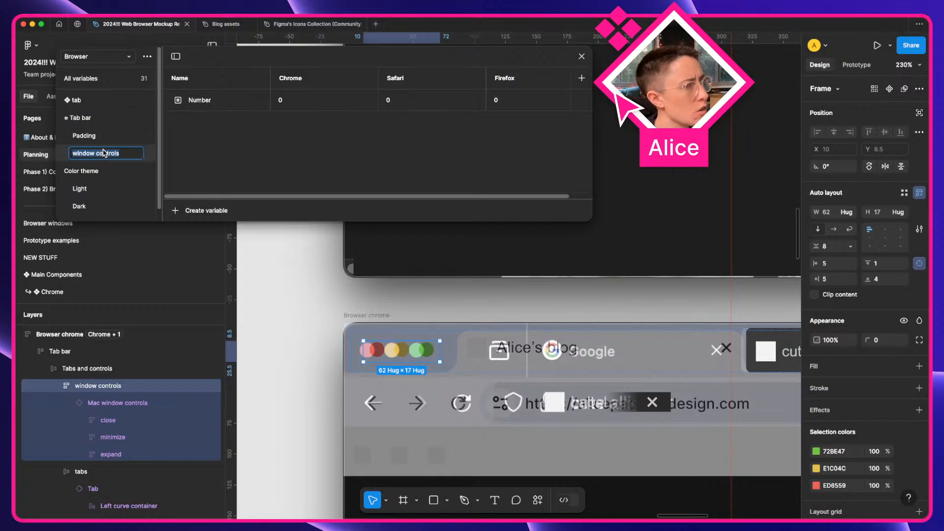
{"action": "key", "text": "BackSpace"}
{"action": "type", "text": "window controls"}
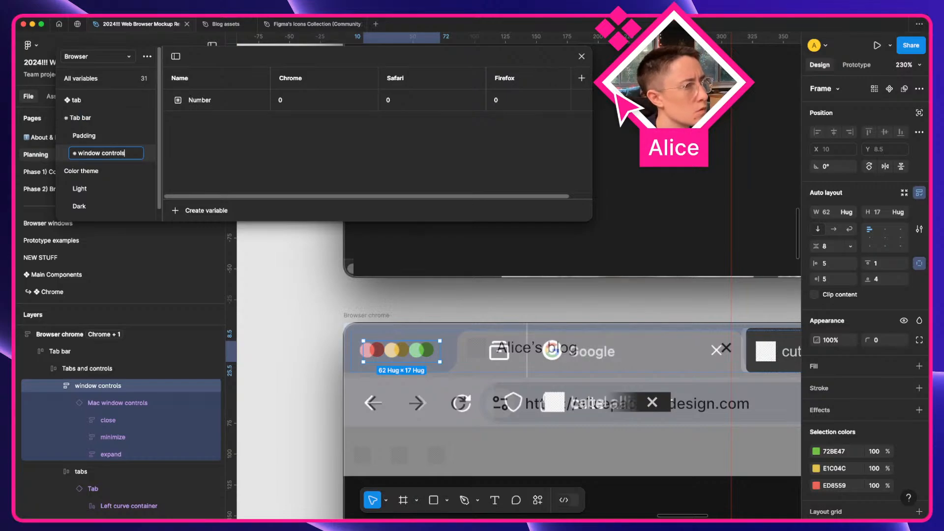
{"action": "key", "text": "Return"}
Place the Number variable in a new subgroup named "padding" inside the window controls group
{"action": "left_click", "coordinate": [212, 106]}
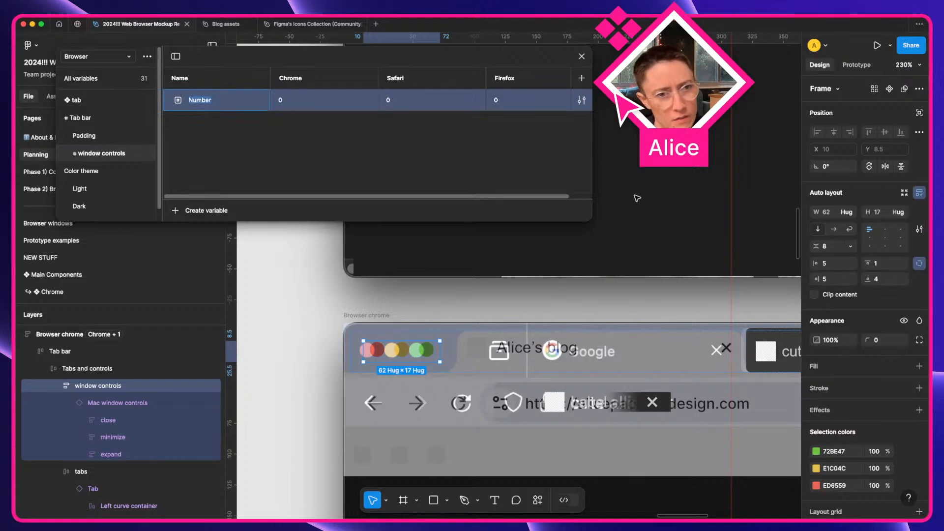
{"action": "right_click", "coordinate": [112, 158]}
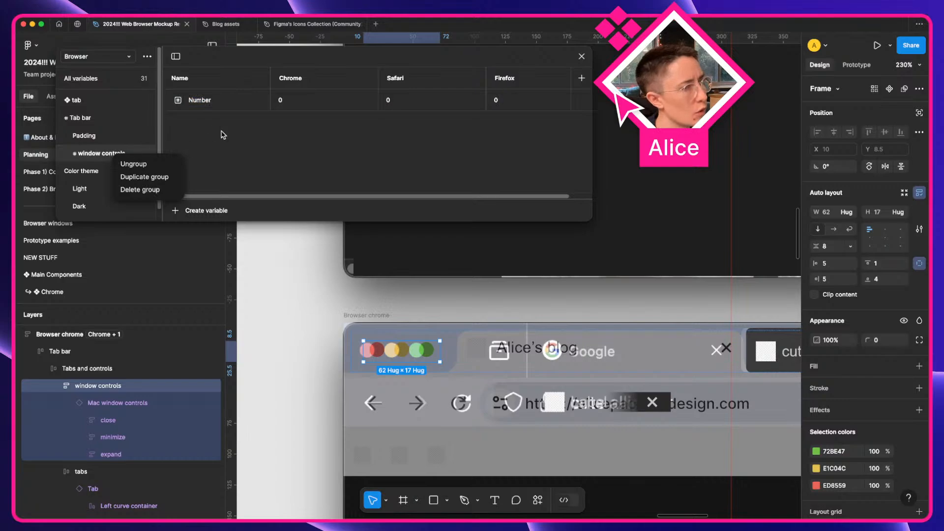
{"action": "left_click", "coordinate": [217, 106]}
{"action": "right_click", "coordinate": [218, 105]}
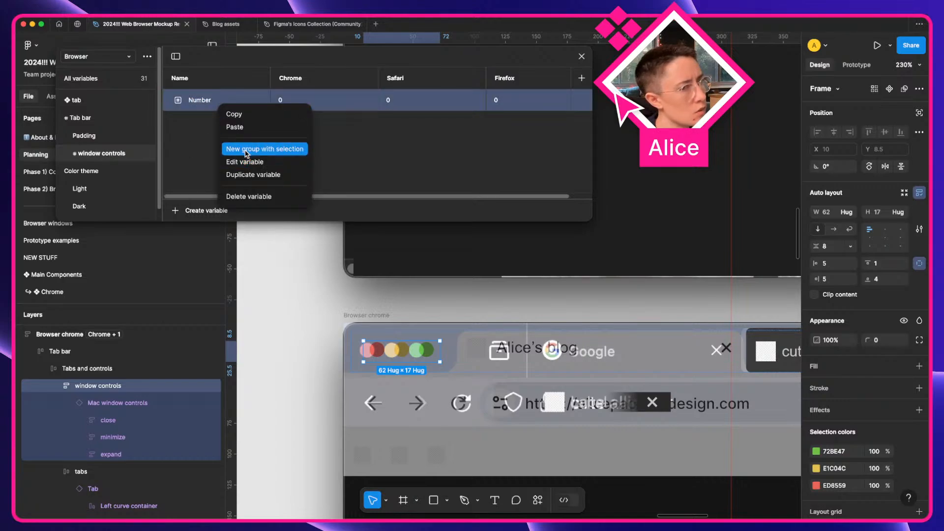
{"action": "left_click", "coordinate": [246, 149]}
{"action": "type", "text": "o"}
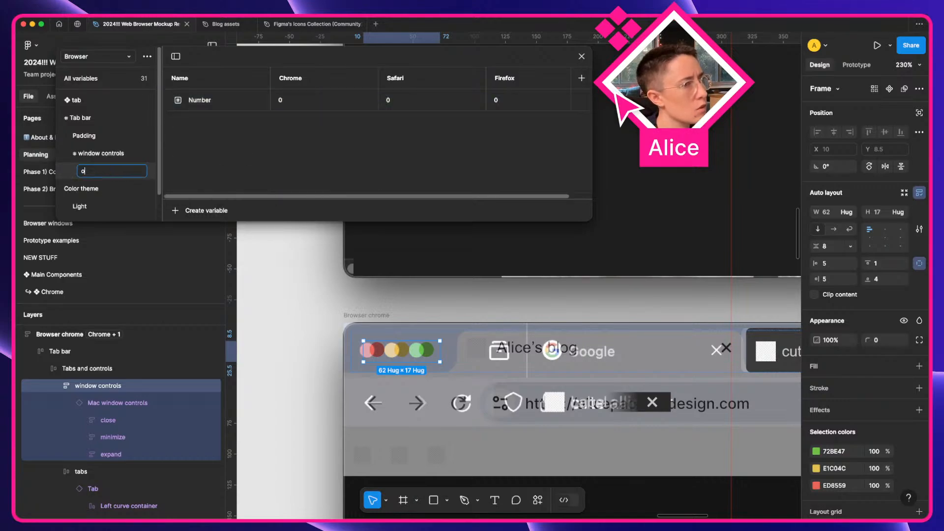
{"action": "type", "text": "padding"}
{"action": "key", "text": "Return"}
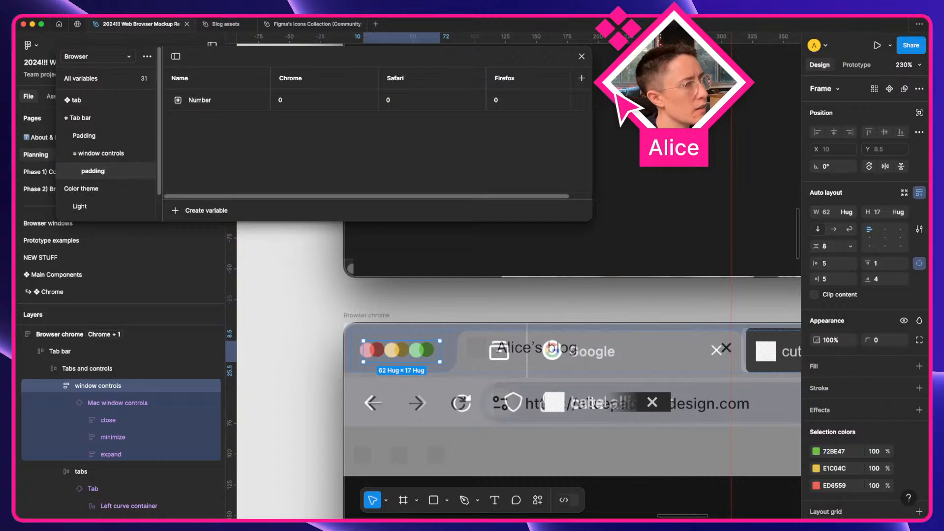
Rename the Number variable to "left" and duplicate it as "top"
{"action": "left_click", "coordinate": [207, 104]}
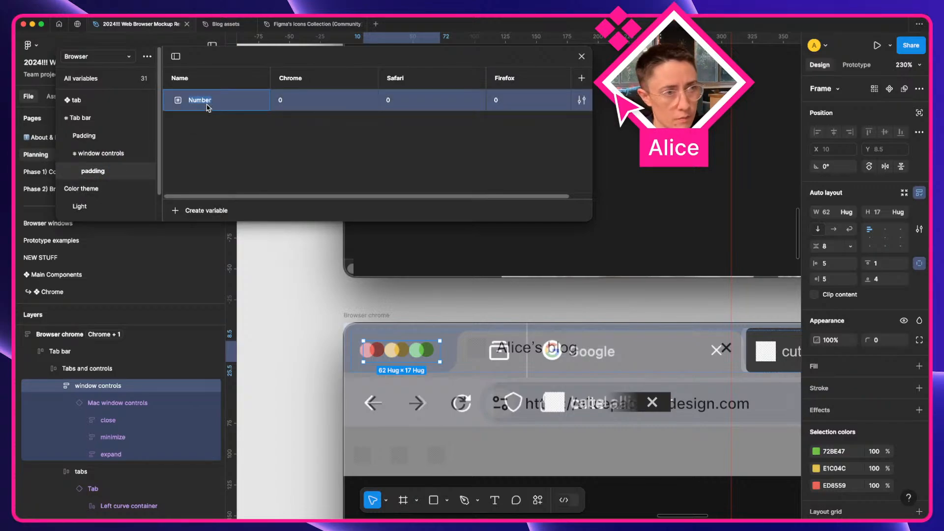
{"action": "type", "text": "left"}
{"action": "key", "text": "Return"}
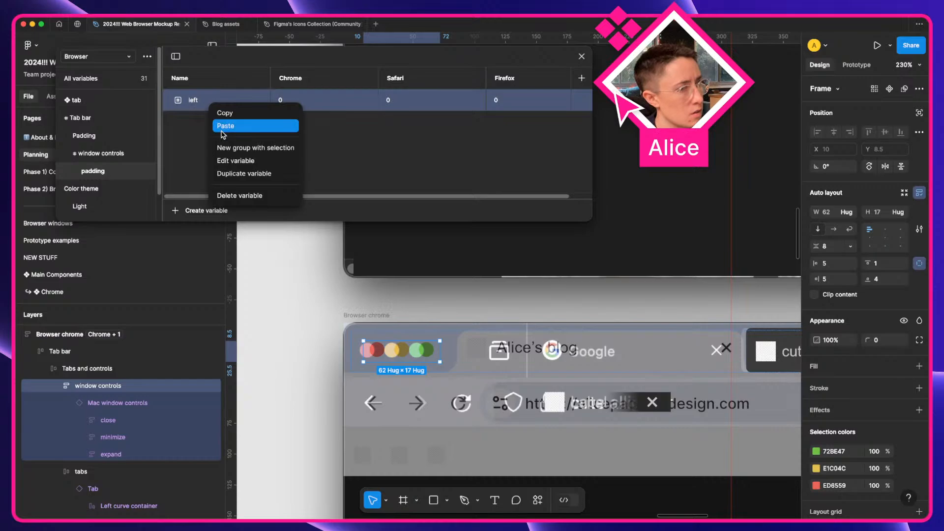
{"action": "left_click", "coordinate": [250, 173]}
{"action": "type", "text": "top"}
{"action": "key", "text": "Return"}
Duplicate the top padding variable to add "right" and "bottom" variables to the window controls padding group
{"action": "right_click", "coordinate": [248, 127]}
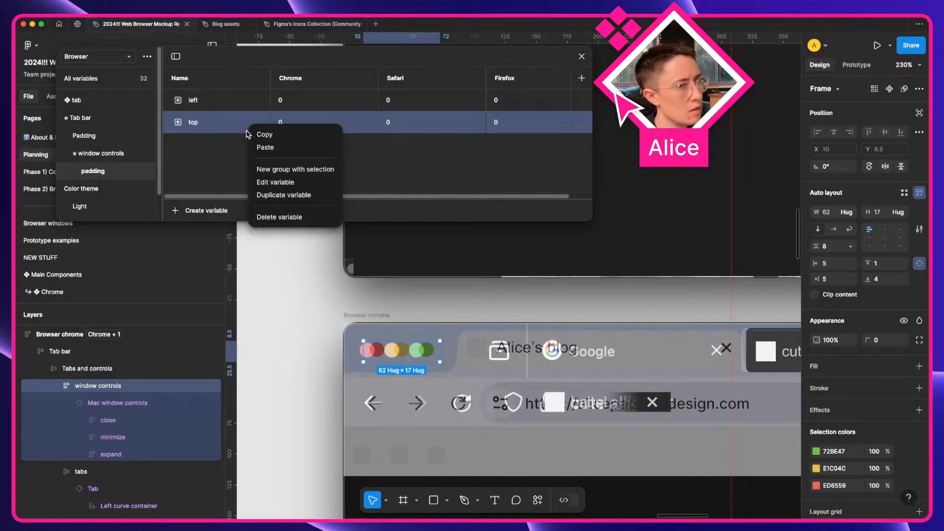
{"action": "left_click", "coordinate": [263, 195]}
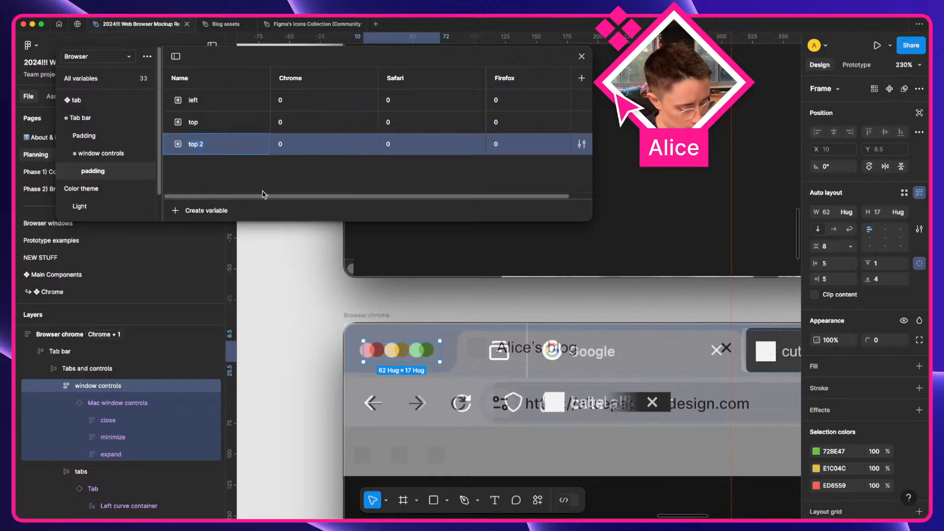
{"action": "type", "text": "t"}
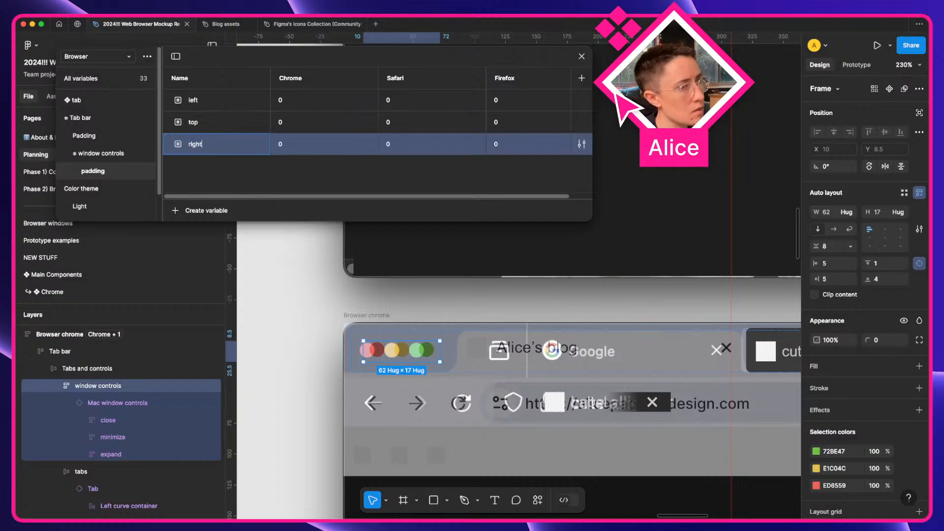
{"action": "key", "text": "Return"}
{"action": "right_click", "coordinate": [239, 145]}
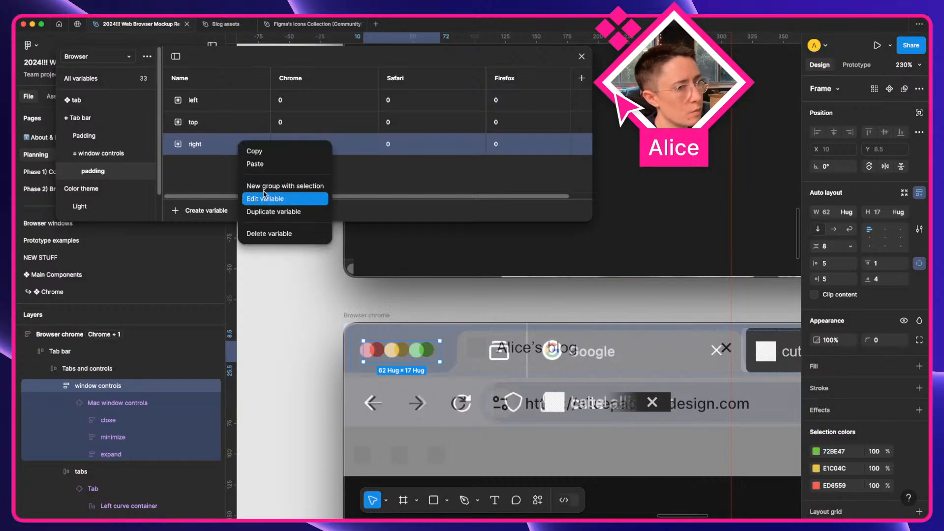
{"action": "left_click", "coordinate": [274, 211]}
{"action": "type", "text": "b"}
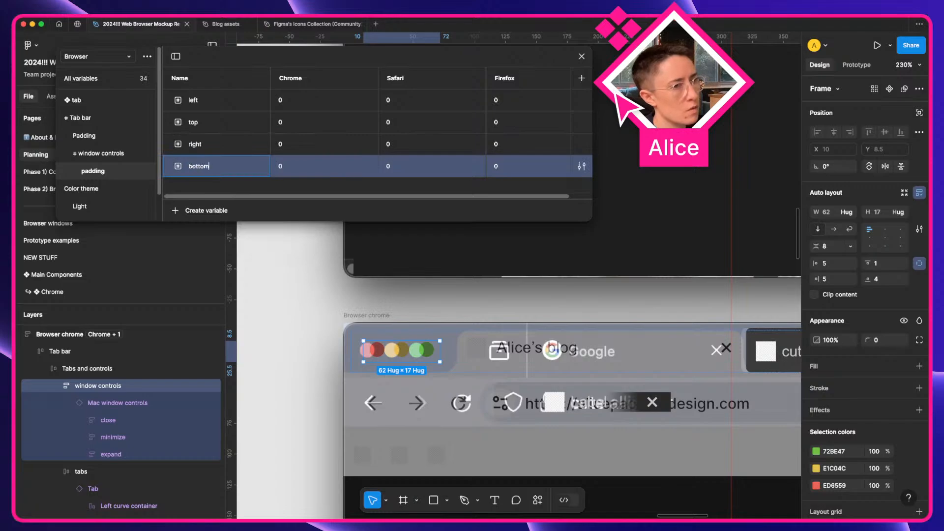
{"action": "type", "text": "ottom"}
{"action": "key", "text": "Return"}
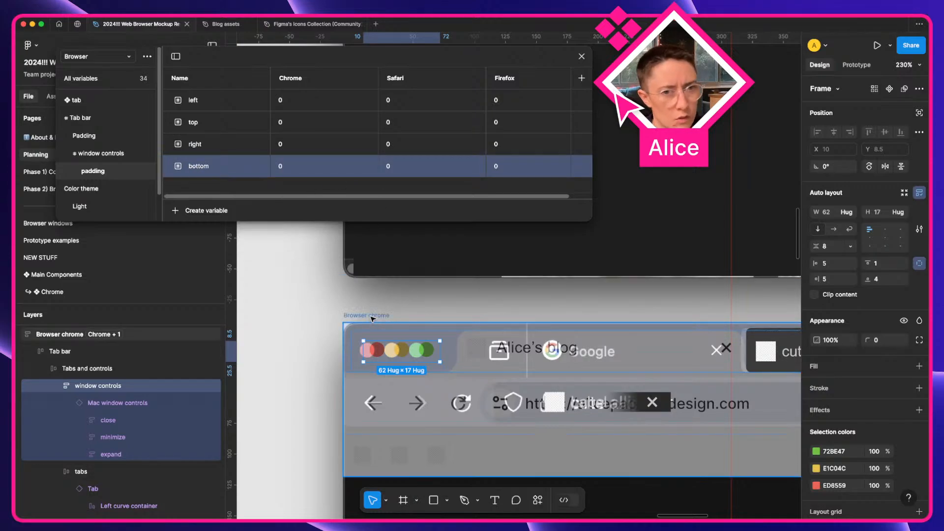
Set the window controls padding variables for Chrome to left 5, top 1, right 5 and bottom 4
{"action": "left_click", "coordinate": [302, 103]}
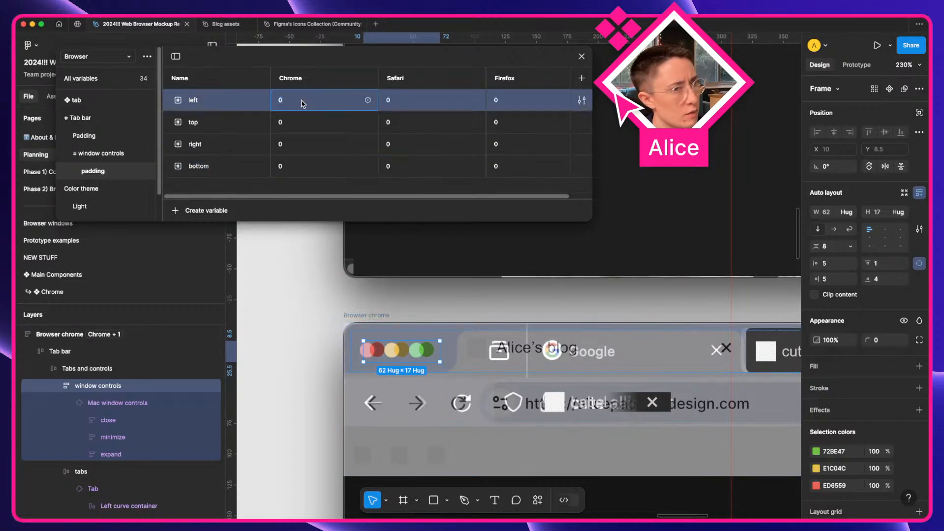
{"action": "type", "text": "5"}
{"action": "left_click", "coordinate": [300, 127]}
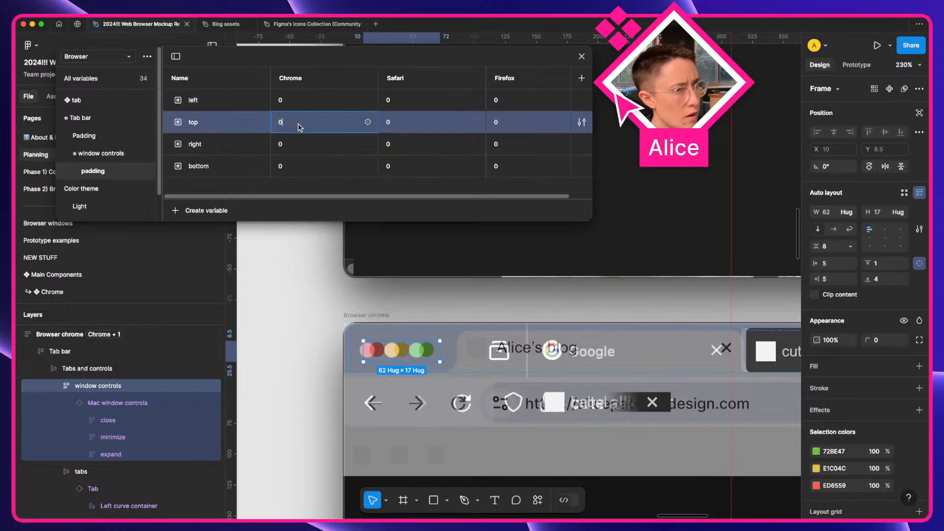
{"action": "left_click", "coordinate": [291, 146]}
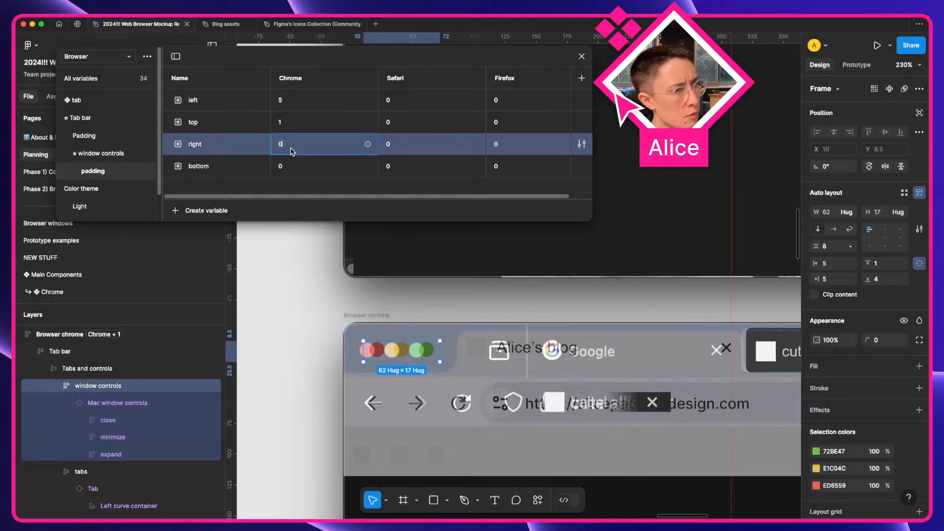
{"action": "type", "text": "5"}
{"action": "left_click", "coordinate": [294, 167]}
{"action": "type", "text": "4"}
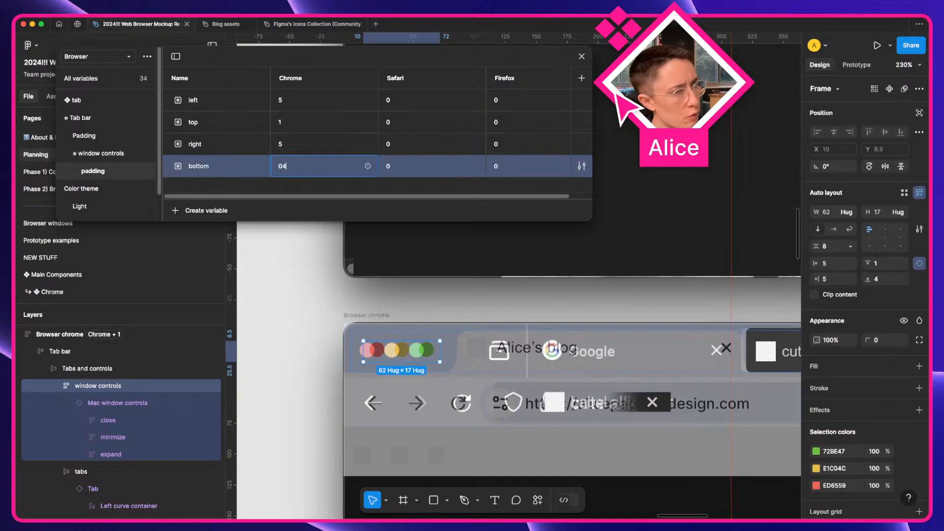
{"action": "left_click", "coordinate": [264, 191]}
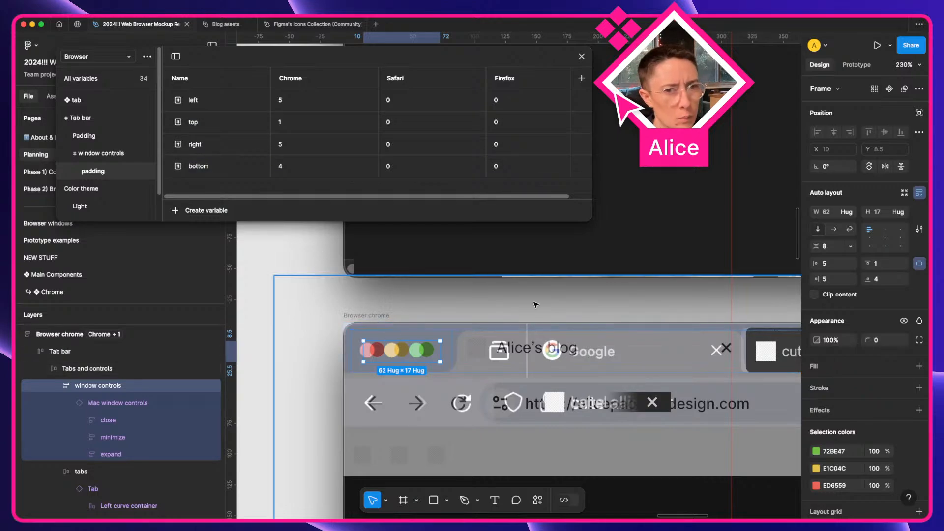
Limit the scope of all four window controls padding variables to Gap (Auto layout) only
{"action": "left_click", "coordinate": [203, 168]}
{"action": "left_click", "coordinate": [207, 105], "text": "shift"}
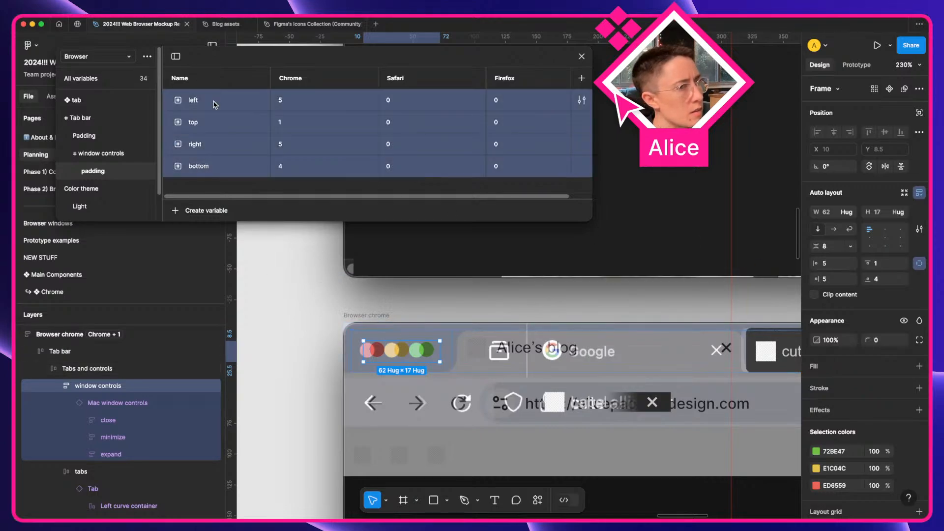
{"action": "right_click", "coordinate": [214, 105]}
{"action": "left_click", "coordinate": [256, 159]}
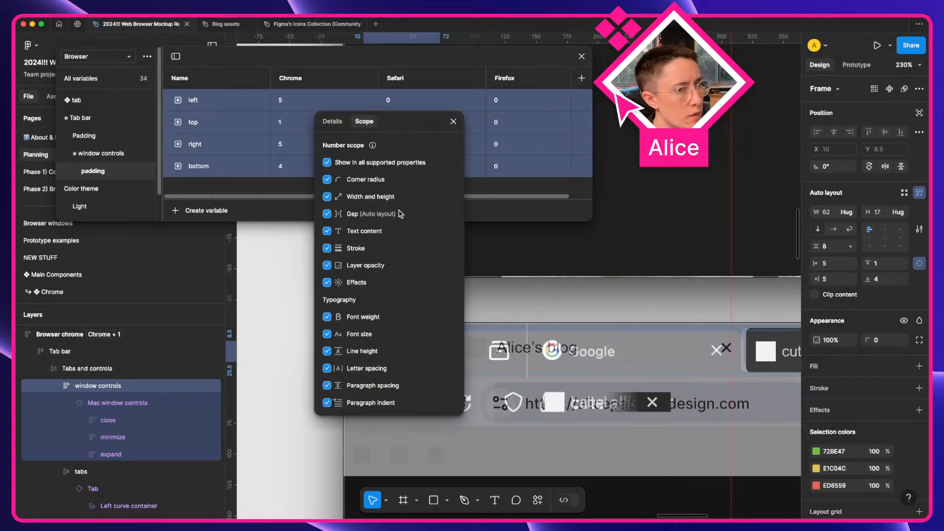
{"action": "left_click", "coordinate": [326, 162]}
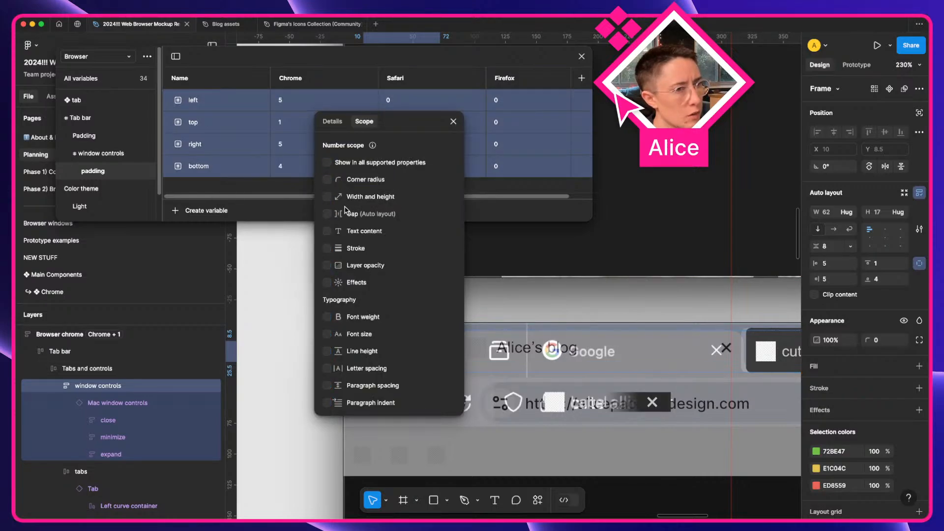
{"action": "left_click", "coordinate": [327, 214]}
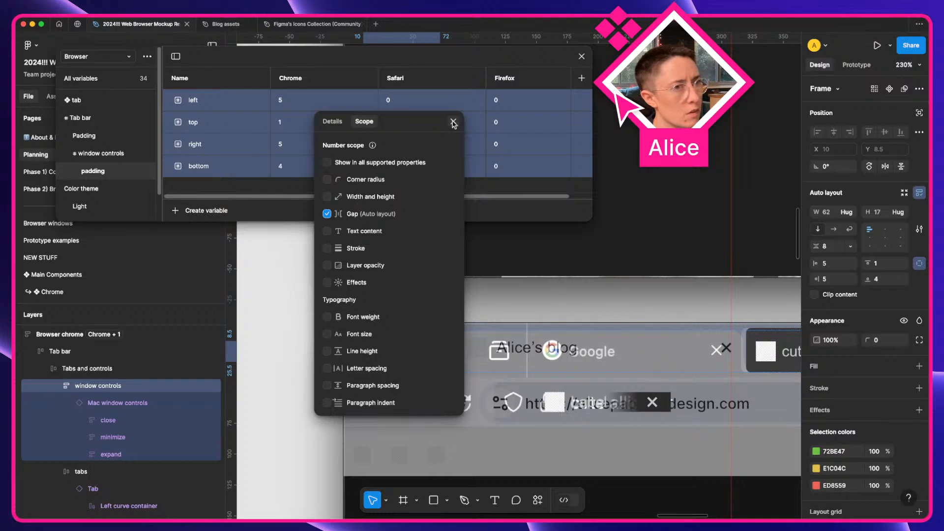
{"action": "left_click", "coordinate": [452, 121]}
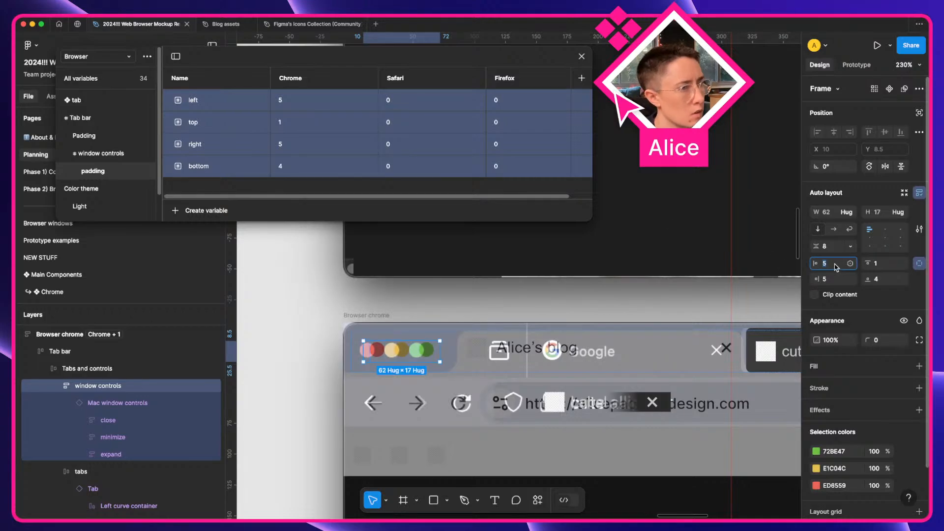
Bind the window controls frame's left and top padding to the matching variables in the window controls padding group
{"action": "left_click", "coordinate": [850, 263]}
{"action": "type", "text": "window control"}
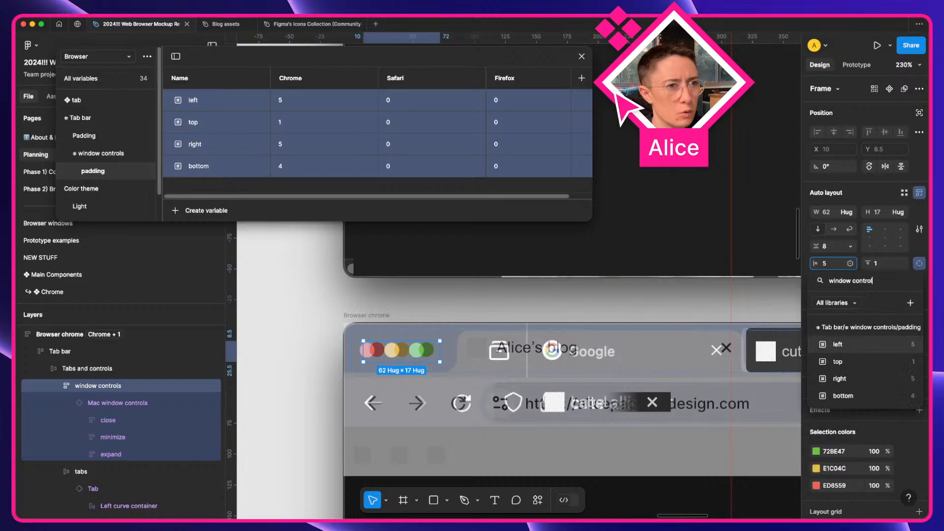
{"action": "key", "text": "super+a"}
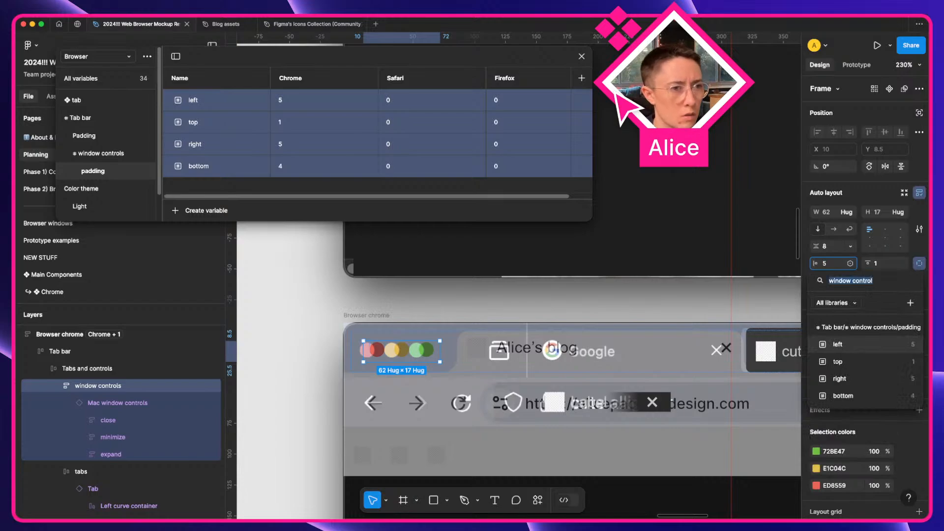
{"action": "left_click", "coordinate": [872, 345]}
{"action": "left_click", "coordinate": [884, 267]}
{"action": "left_click", "coordinate": [902, 263]}
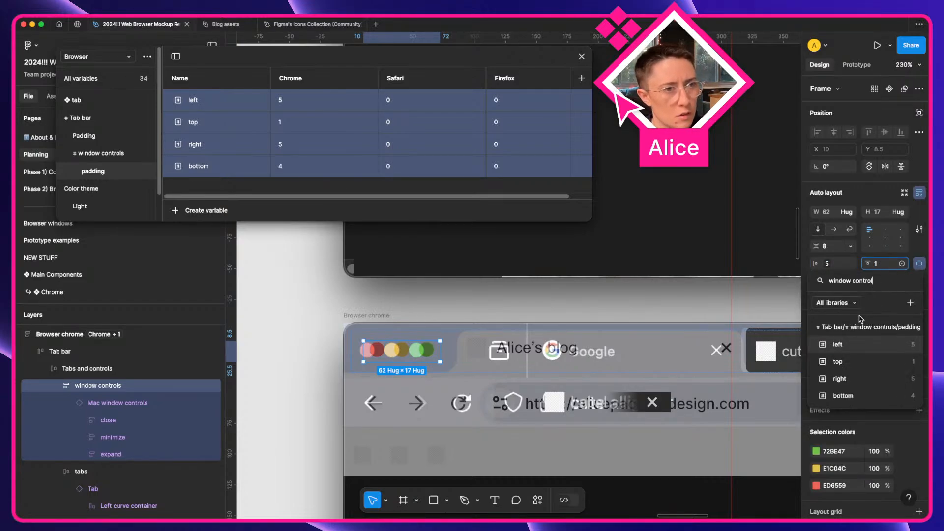
{"action": "left_click", "coordinate": [846, 361]}
Bind the window controls frame's right and bottom padding to the matching window controls padding variables
{"action": "left_click", "coordinate": [834, 279]}
{"action": "left_click", "coordinate": [850, 279]}
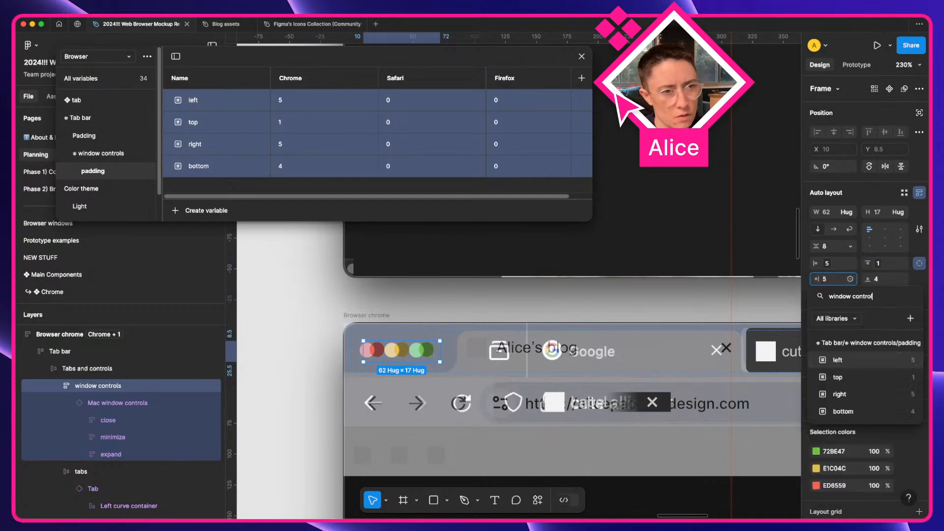
{"action": "left_click", "coordinate": [840, 394]}
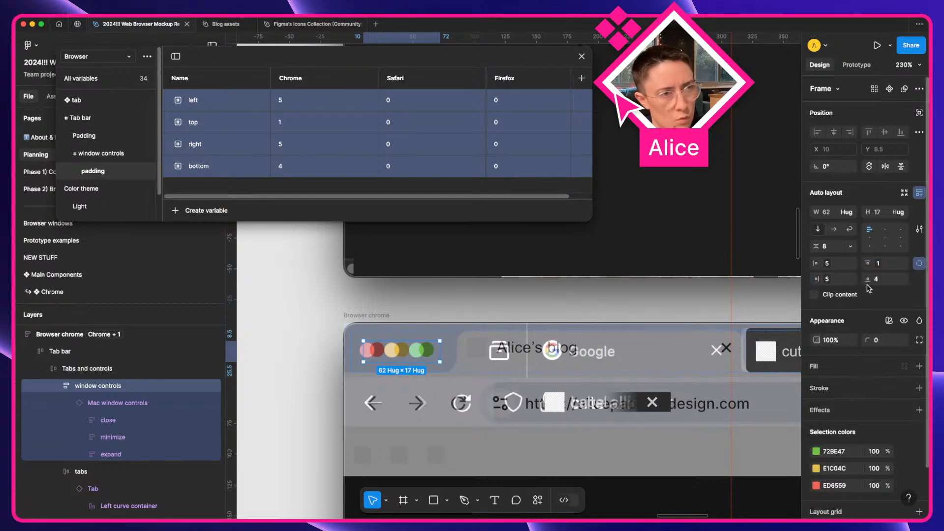
{"action": "left_click", "coordinate": [885, 279]}
{"action": "left_click", "coordinate": [902, 279]}
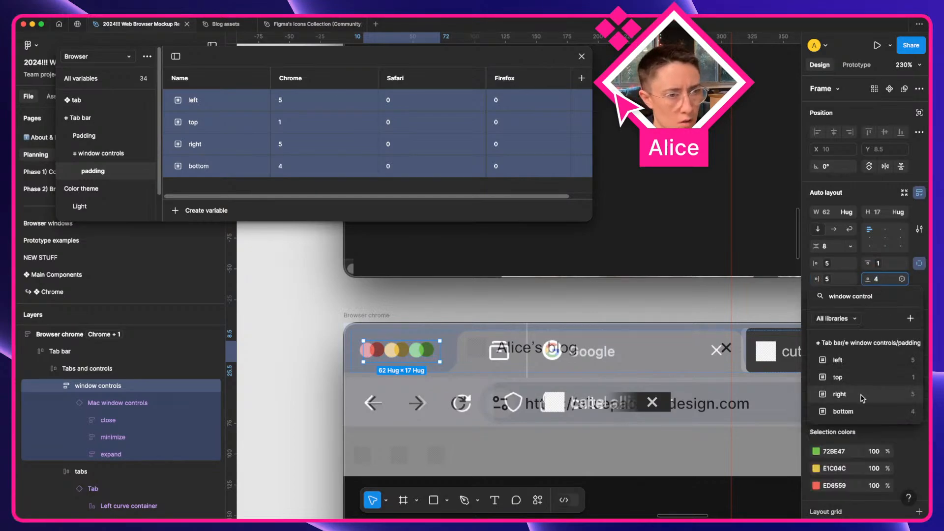
{"action": "left_click", "coordinate": [840, 410]}
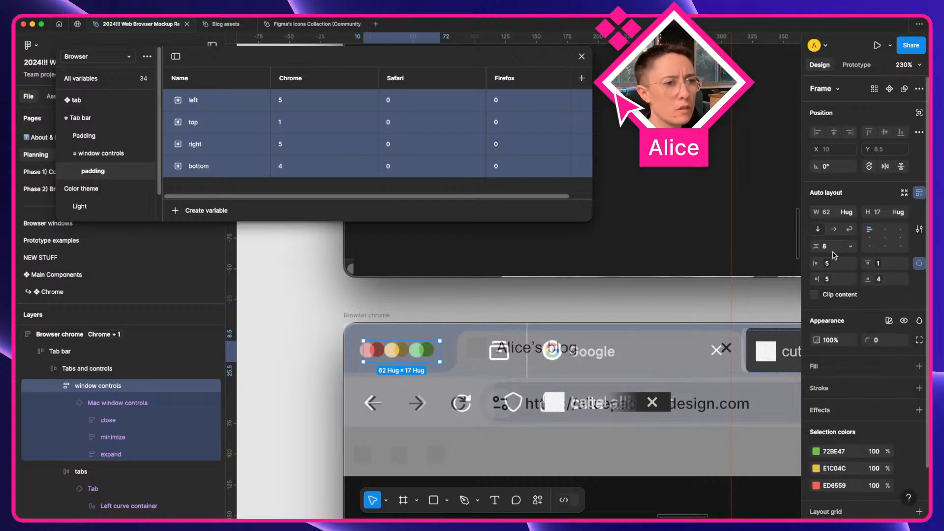
{"action": "double_click", "coordinate": [365, 352]}
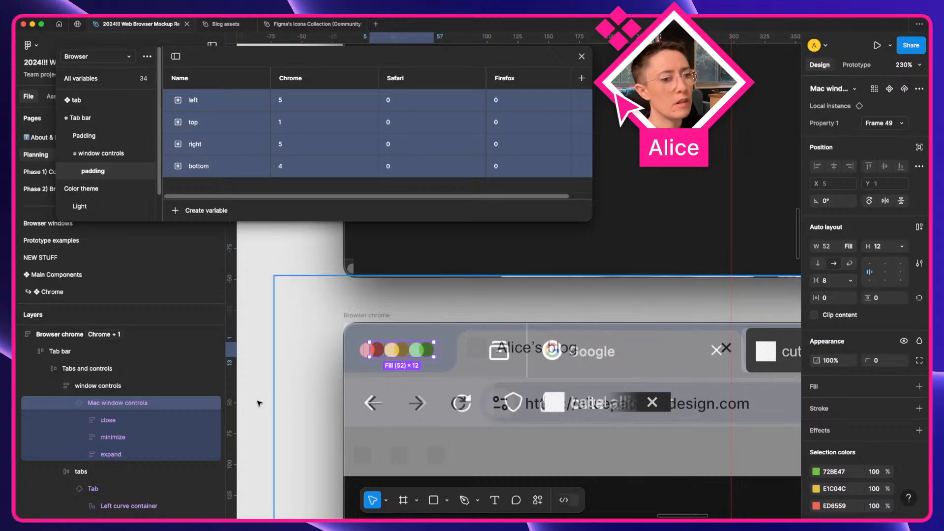
{"action": "left_click", "coordinate": [110, 392]}
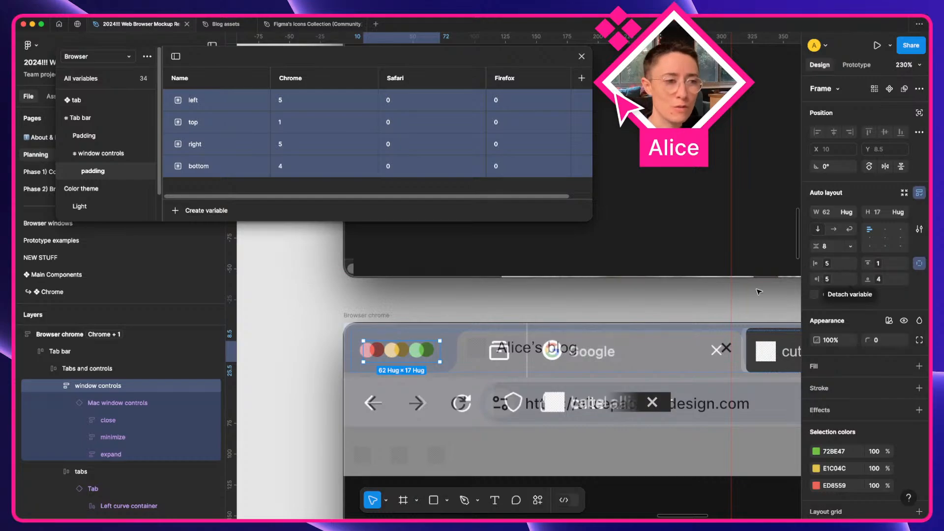
Move the Browser chrome frame up over the light Chrome screenshot and align it at X 1307, Y -850
{"action": "left_click", "coordinate": [372, 318]}
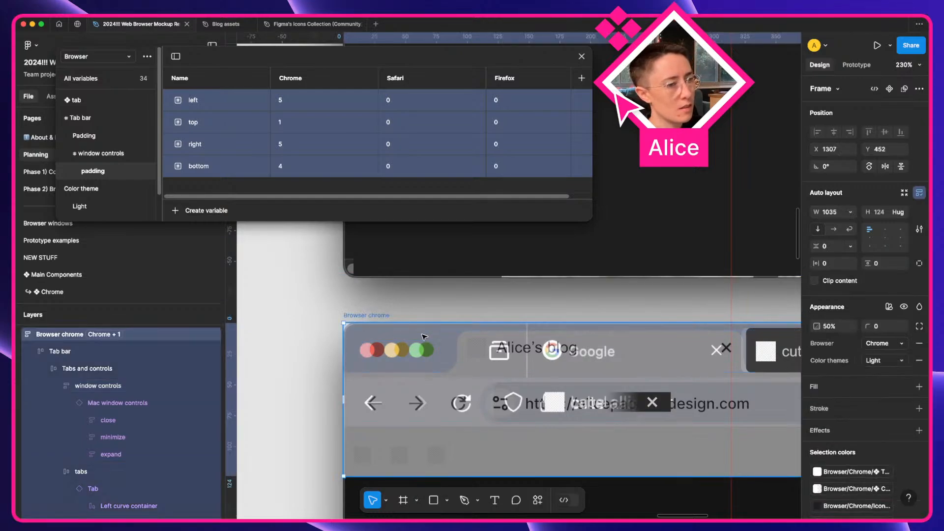
{"action": "left_click_drag", "start_coordinate": [373, 320], "coordinate": [439, 338]}
{"action": "scroll", "coordinate": [439, 338], "scroll_direction": "up", "scroll_amount": 15}
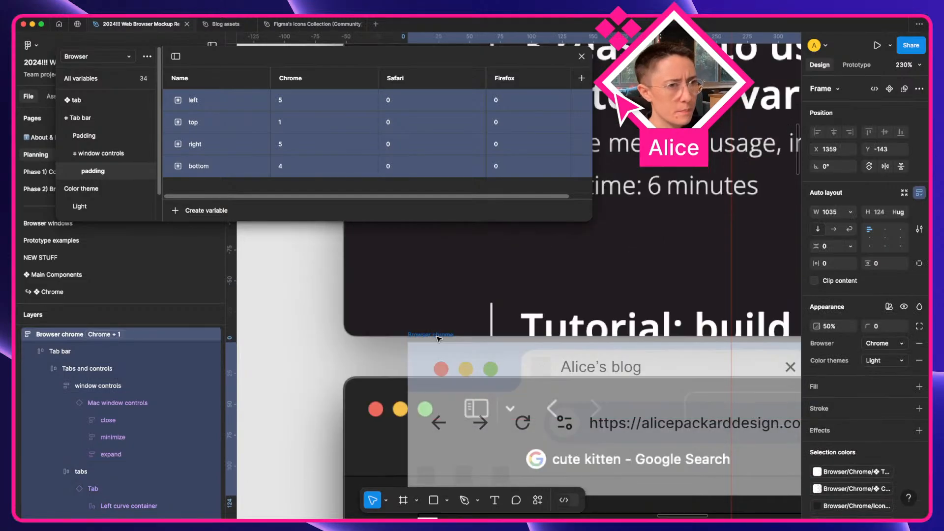
{"action": "scroll", "coordinate": [439, 339], "scroll_direction": "up", "scroll_amount": 5}
{"action": "left_click_drag", "start_coordinate": [439, 338], "coordinate": [375, 329]}
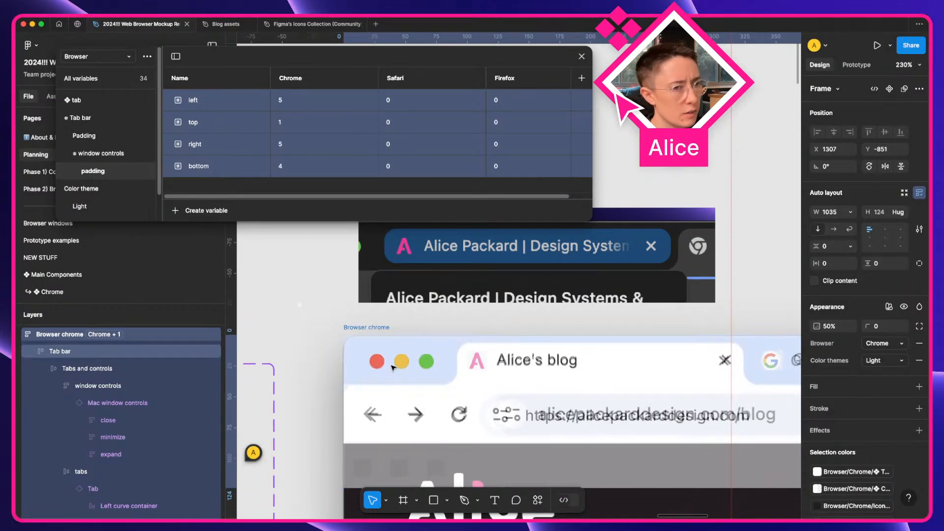
{"action": "key", "text": "Up"}
{"action": "scroll", "coordinate": [411, 363], "scroll_direction": "up", "scroll_amount": 4}
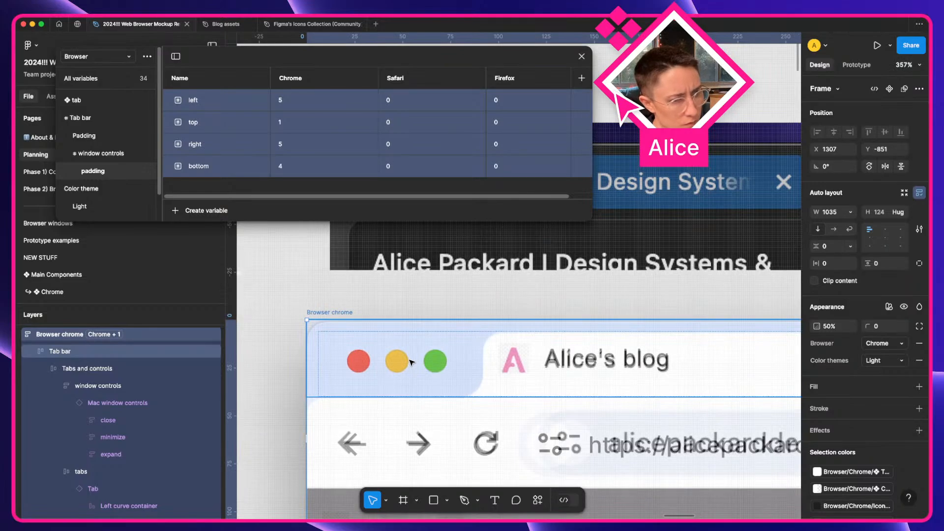
{"action": "scroll", "coordinate": [411, 362], "scroll_direction": "right", "scroll_amount": 3}
{"action": "scroll", "coordinate": [411, 363], "scroll_direction": "left", "scroll_amount": 2}
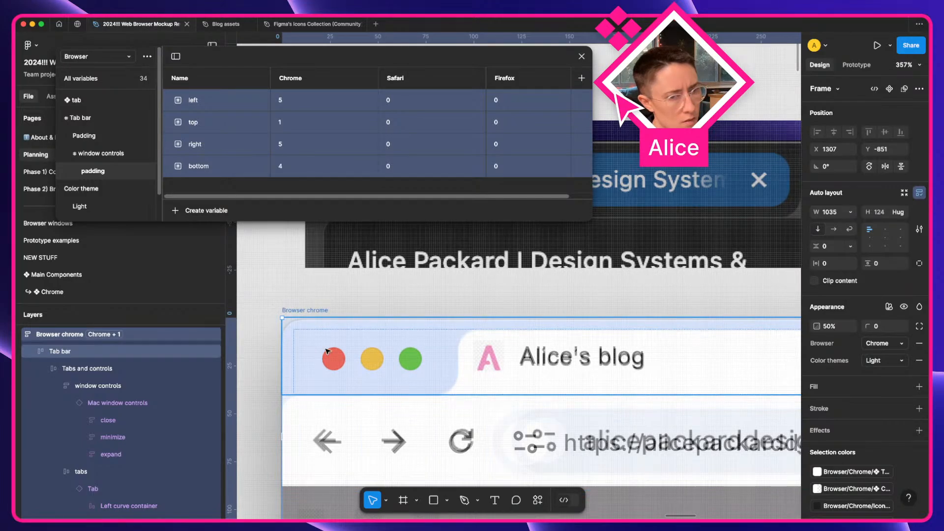
{"action": "key", "text": "Down"}
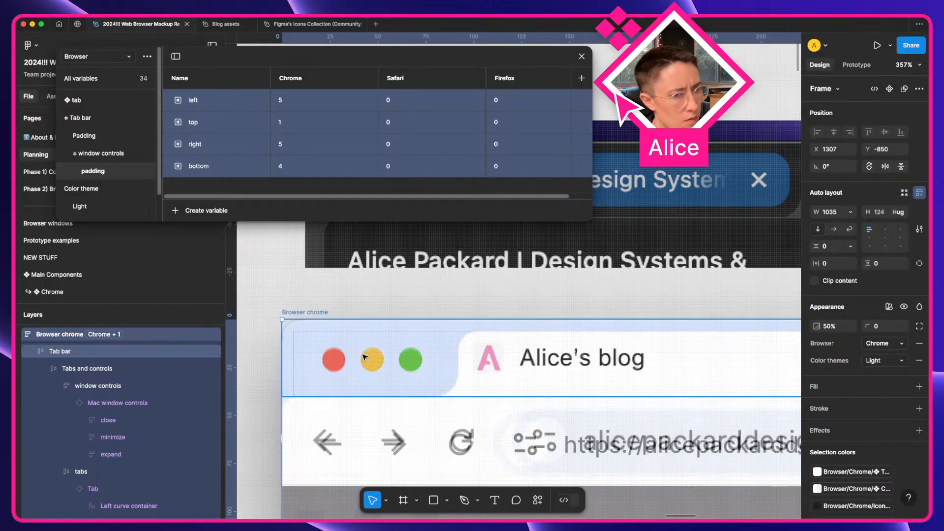
Try a value of 6 for the window controls' bottom padding variable in Chrome mode
{"action": "left_click", "coordinate": [300, 167]}
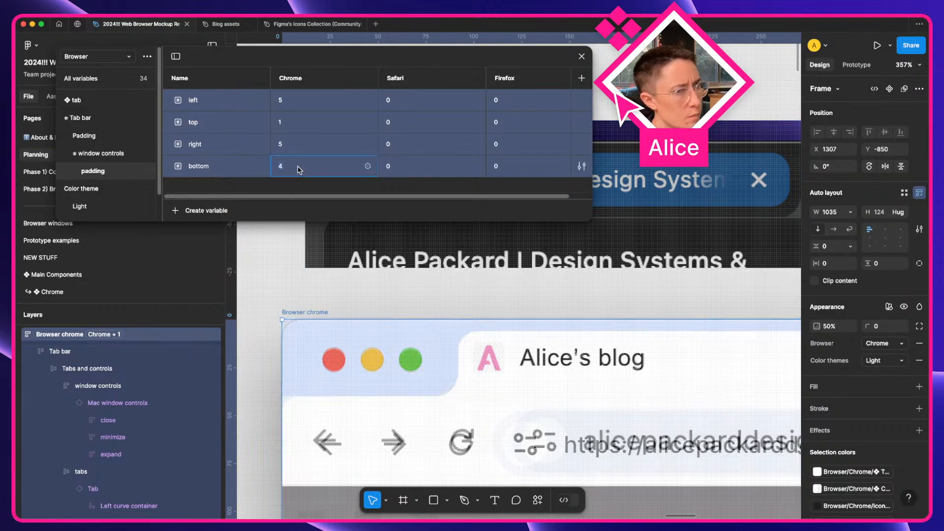
{"action": "type", "text": "5"}
{"action": "key", "text": "BackSpace"}
{"action": "type", "text": "6"}
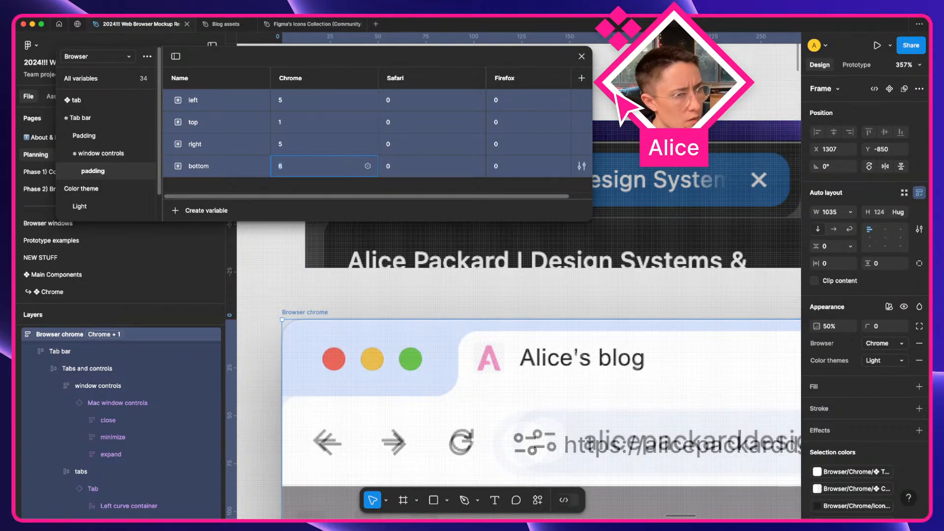
{"action": "left_click", "coordinate": [393, 344]}
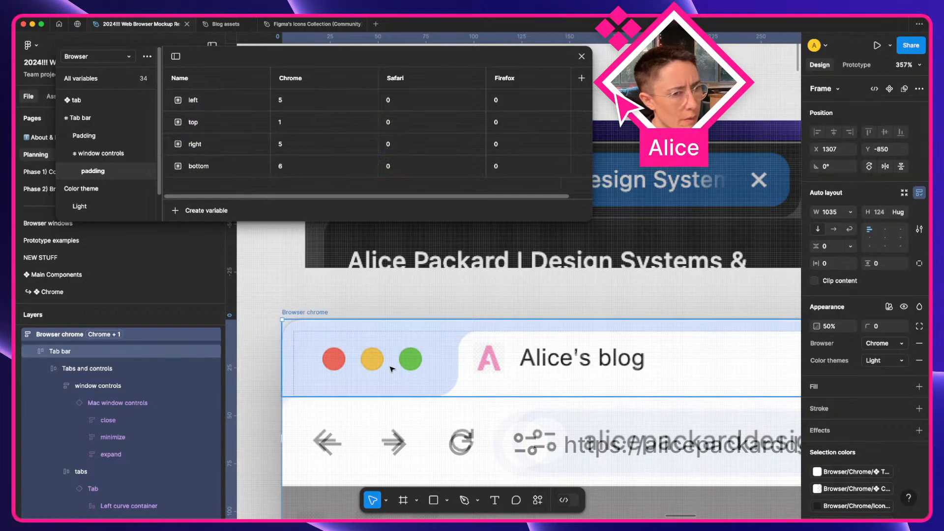
Set the window controls padding variables for Chrome to top 0 and bottom 5
{"action": "double_click", "coordinate": [392, 368]}
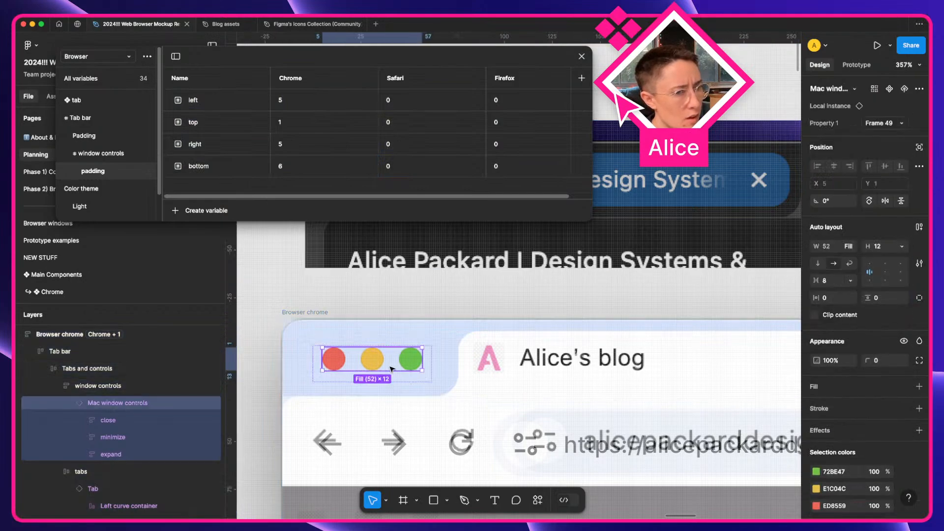
{"action": "left_click", "coordinate": [414, 383]}
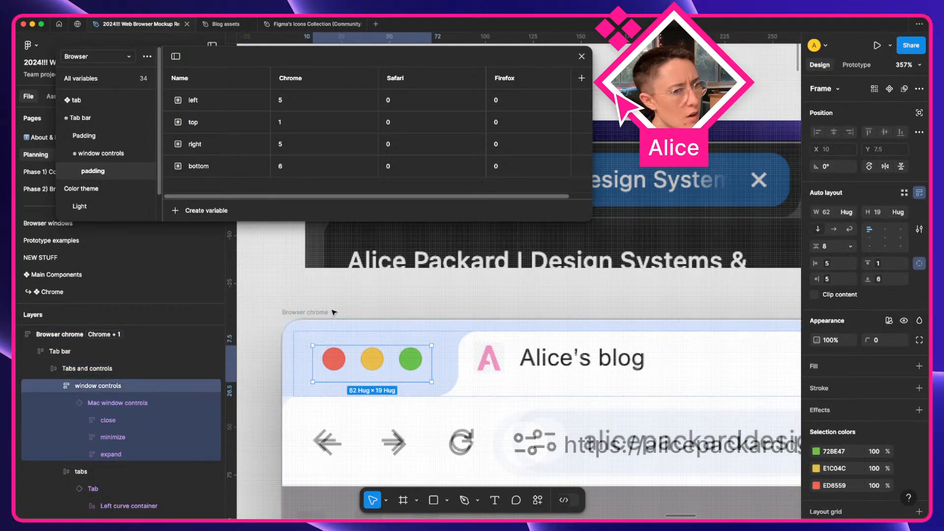
{"action": "left_click", "coordinate": [305, 123]}
{"action": "type", "text": "0"}
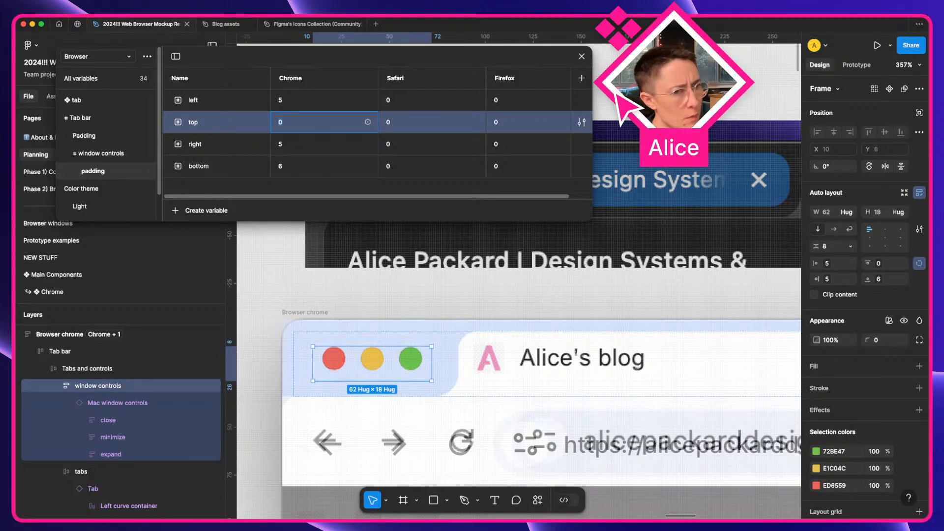
{"action": "left_click", "coordinate": [305, 166]}
{"action": "type", "text": "7"}
{"action": "key", "text": "BackSpace"}
{"action": "type", "text": "5"}
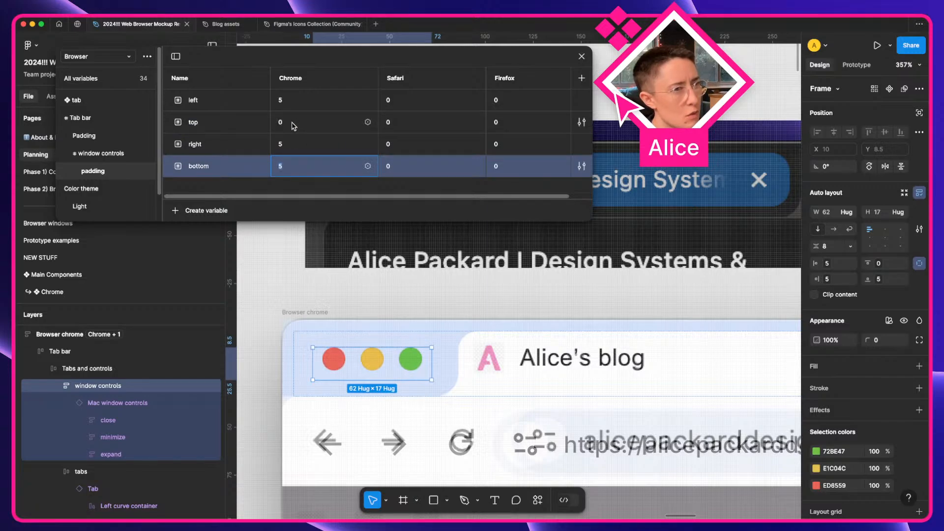
{"action": "left_click", "coordinate": [239, 130]}
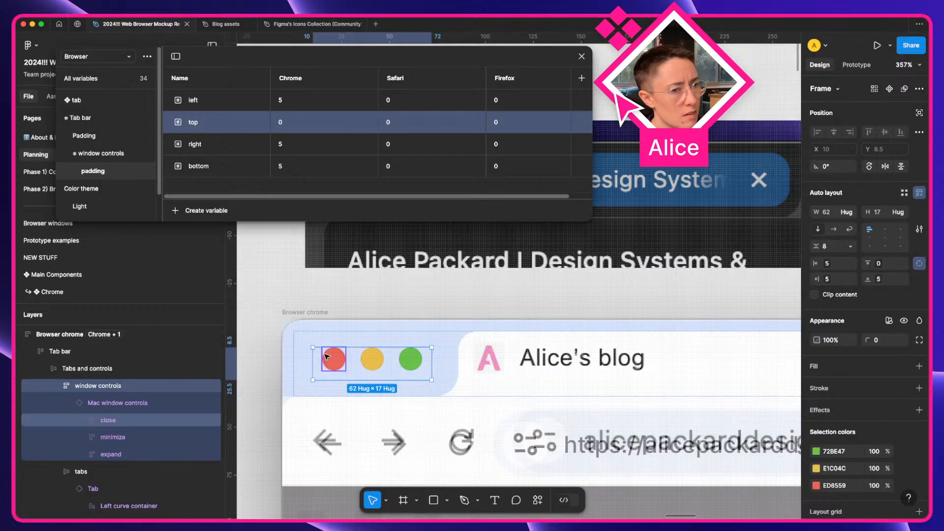
{"action": "left_click", "coordinate": [293, 104]}
{"action": "left_click", "coordinate": [283, 145]}
{"action": "left_click", "coordinate": [284, 168]}
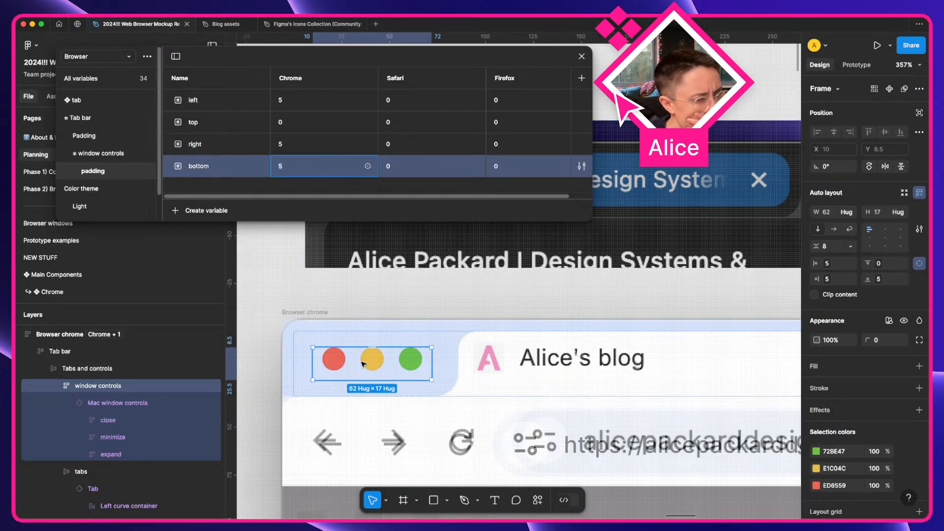
Set the left padding of the Tabs and controls frame to 15
{"action": "left_click", "coordinate": [306, 369]}
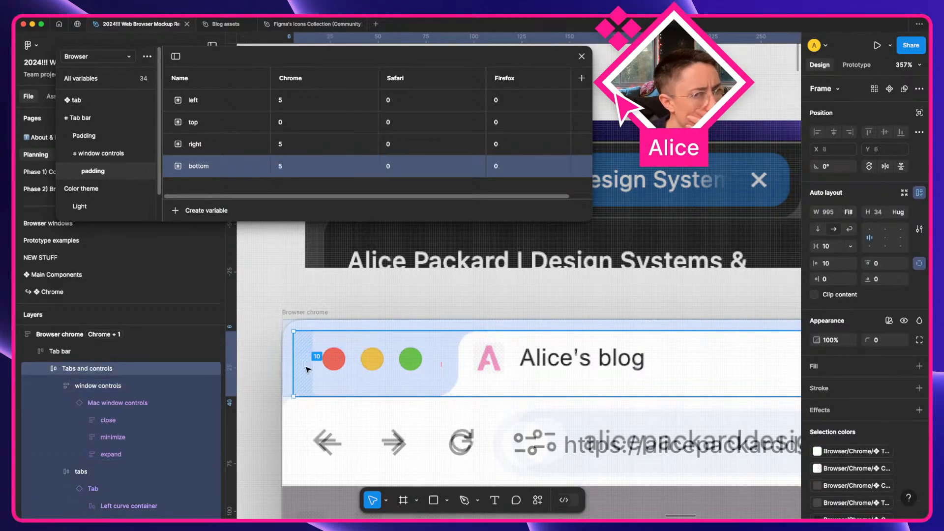
{"action": "left_click", "coordinate": [831, 268]}
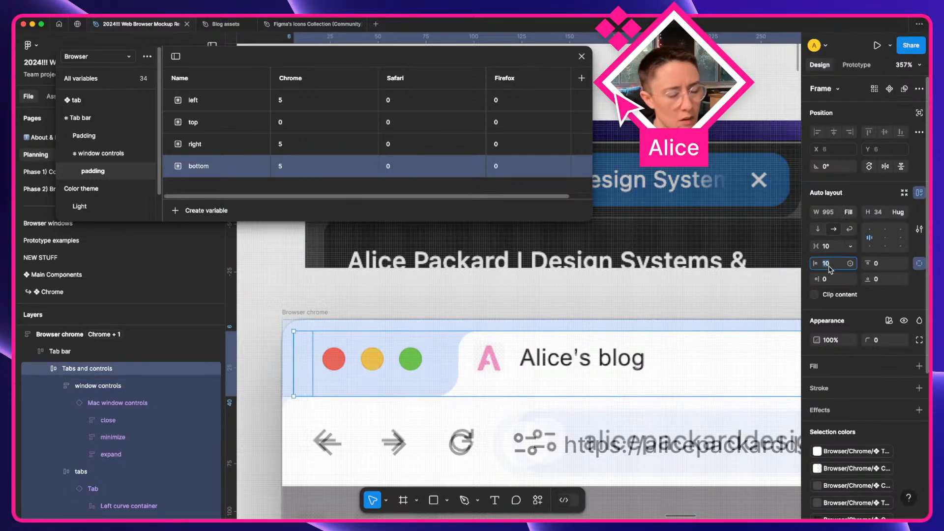
{"action": "key", "text": "Tab"}
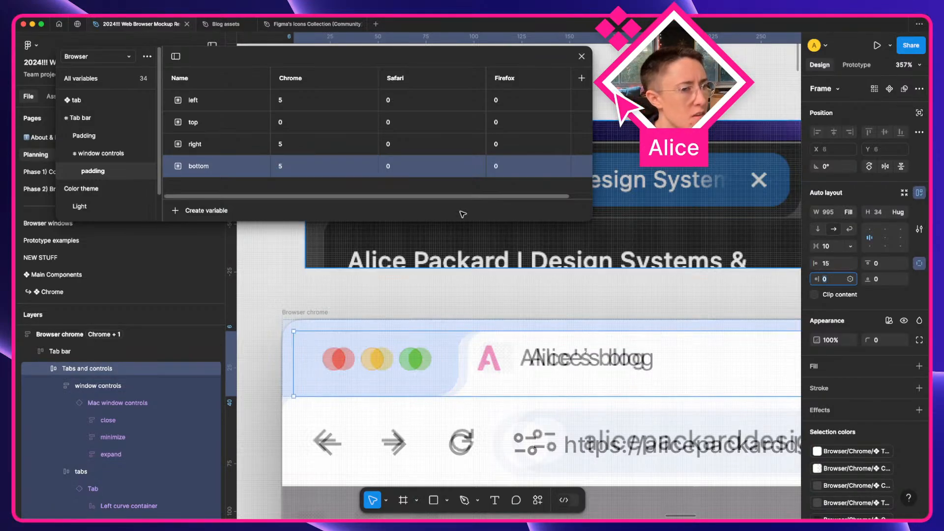
Set the window controls' left padding variable for Chrome to 0
{"action": "left_click", "coordinate": [296, 104]}
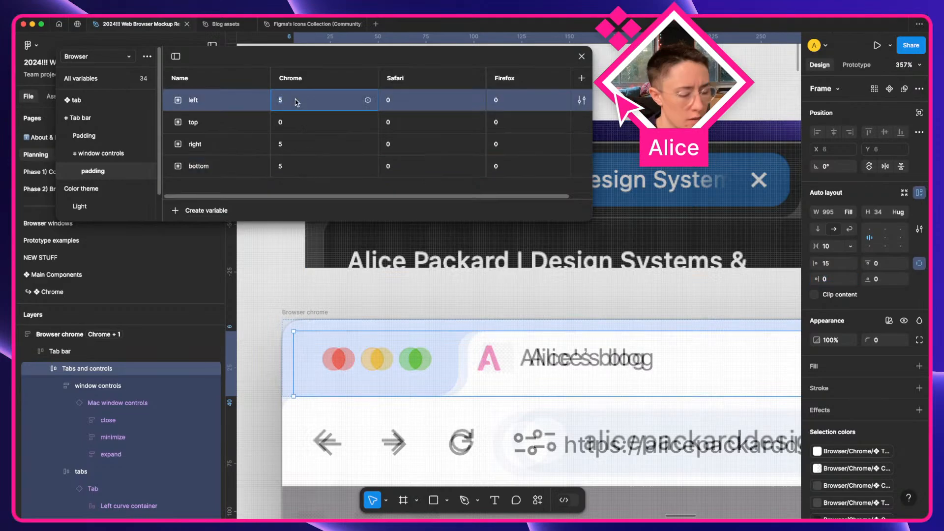
{"action": "type", "text": "0"}
{"action": "key", "text": "Tab"}
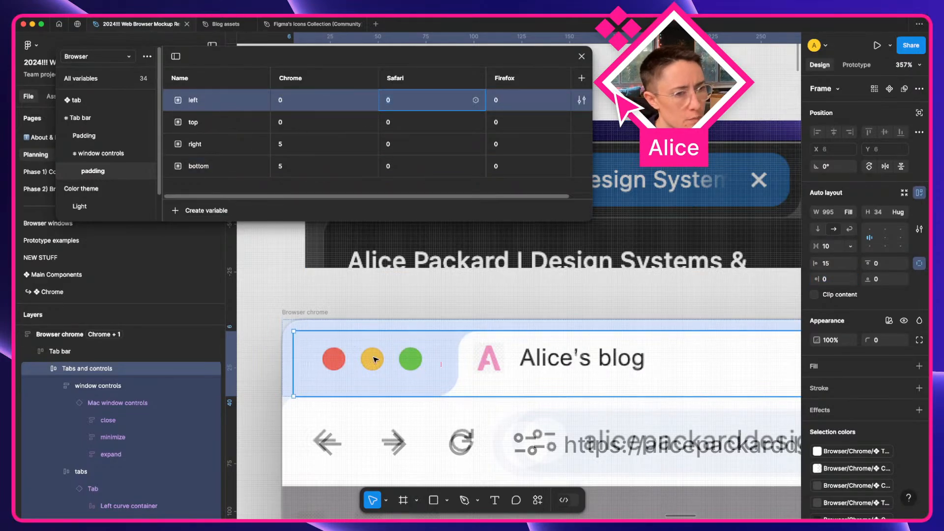
Select the Tabs and controls frame in the Browser chrome mockup
{"action": "left_click", "coordinate": [350, 368]}
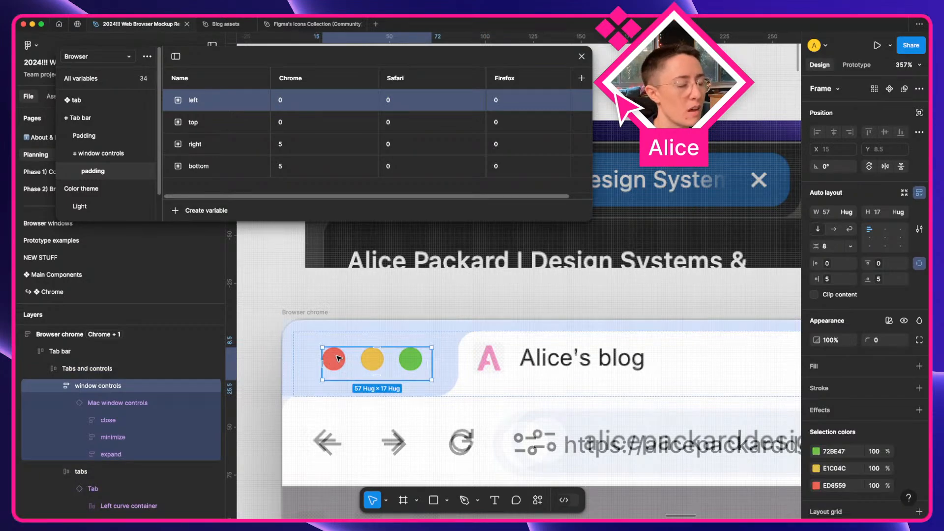
{"action": "left_click", "coordinate": [303, 361]}
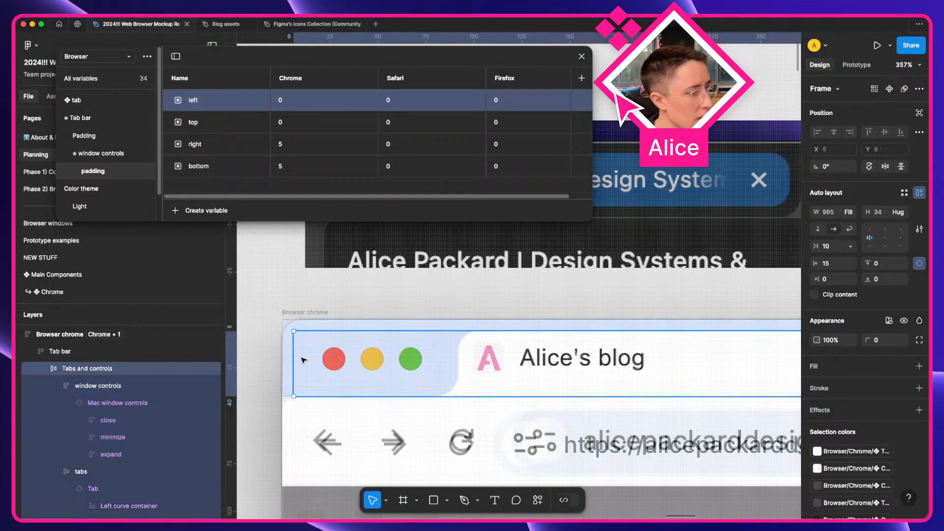
{"action": "scroll", "coordinate": [91, 156], "scroll_direction": "down", "scroll_amount": 1}
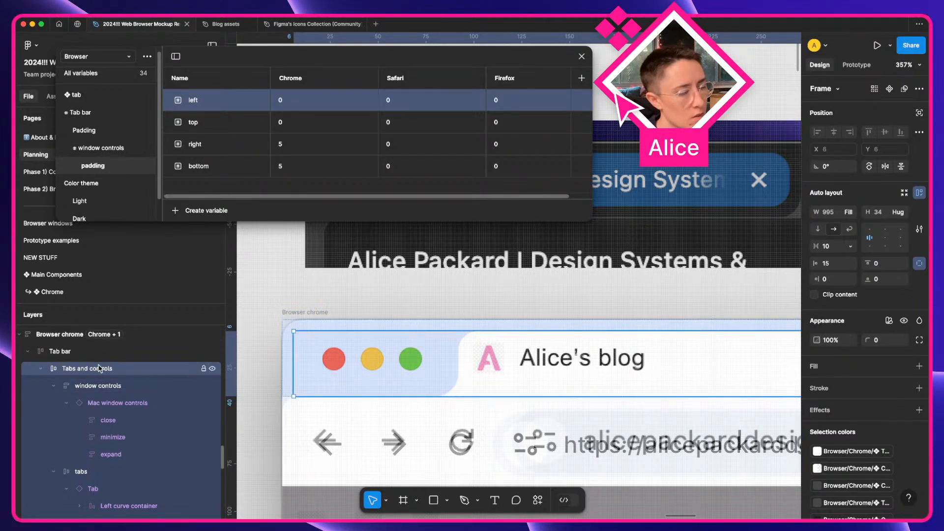
Duplicate the window controls variable group, rename the copy tabs and controls, and nest window controls inside it
{"action": "left_click", "coordinate": [111, 153]}
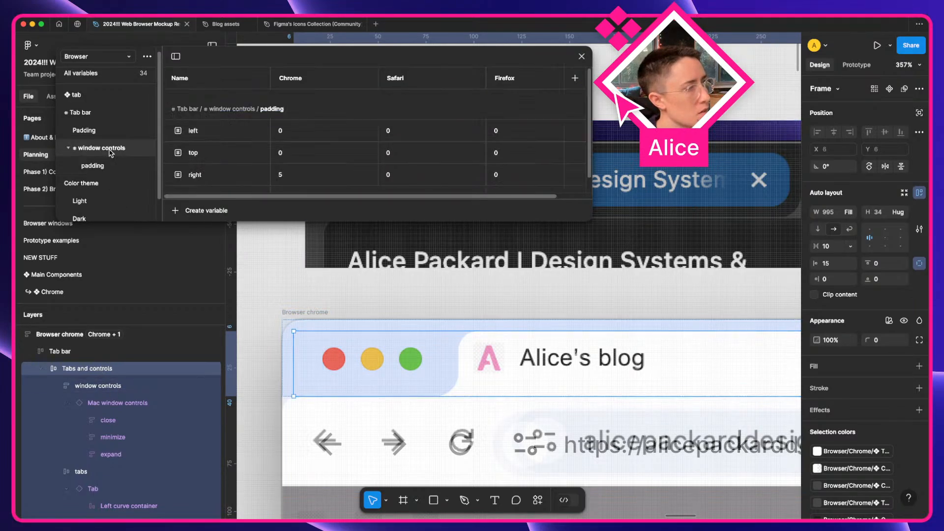
{"action": "left_click", "coordinate": [68, 148]}
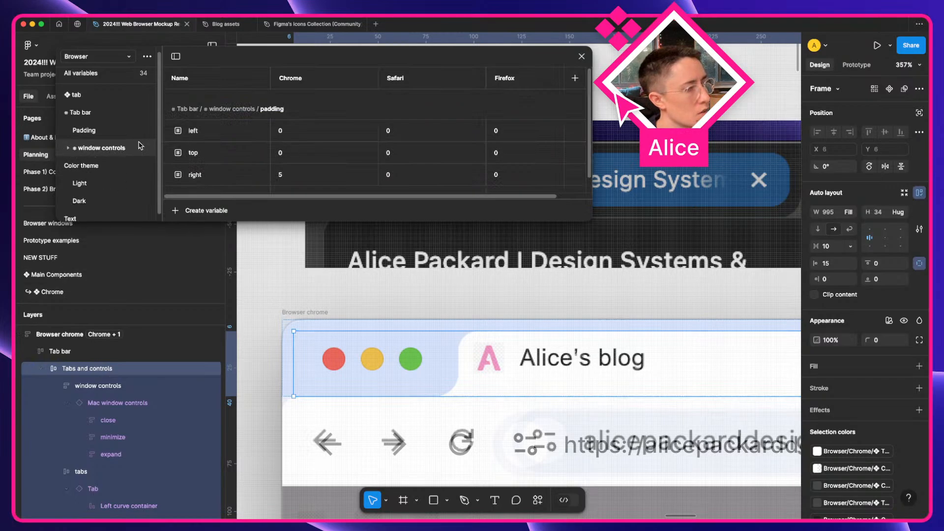
{"action": "right_click", "coordinate": [112, 154]}
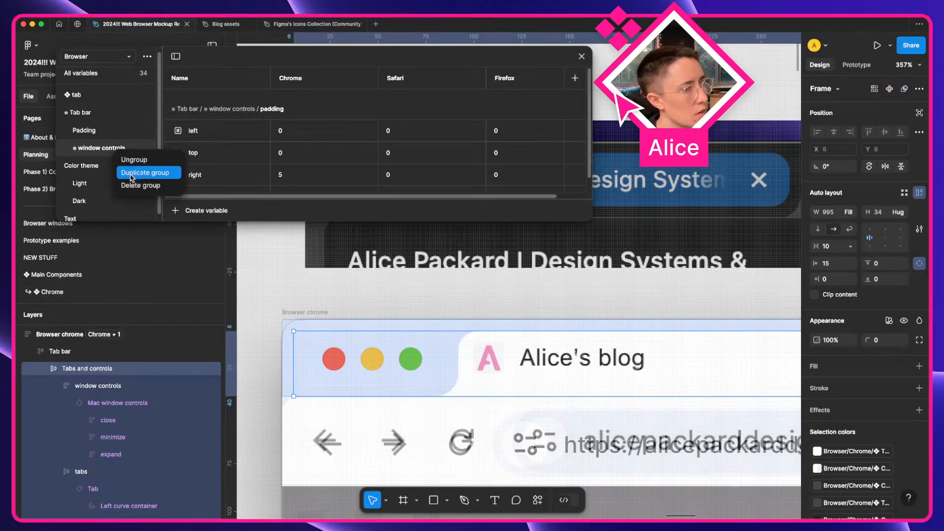
{"action": "left_click", "coordinate": [118, 172]}
{"action": "double_click", "coordinate": [108, 166]}
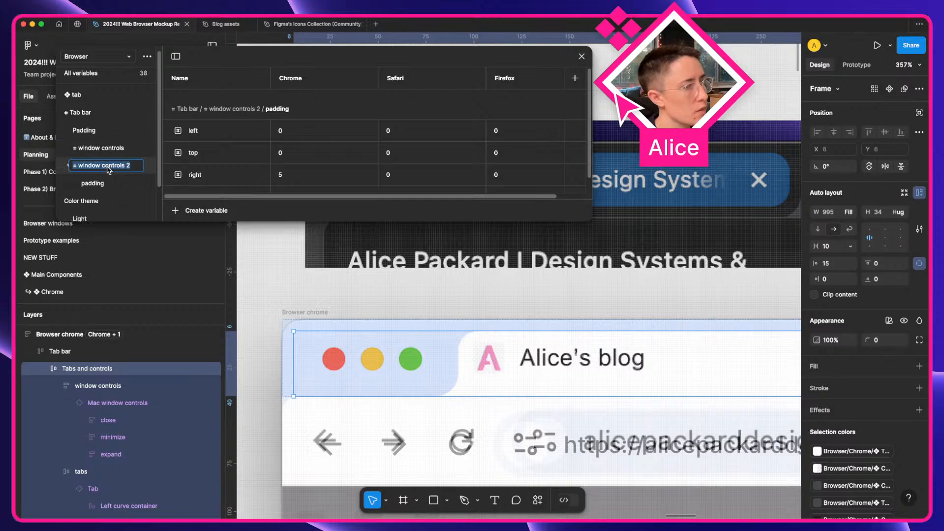
{"action": "type", "text": "tabs a"}
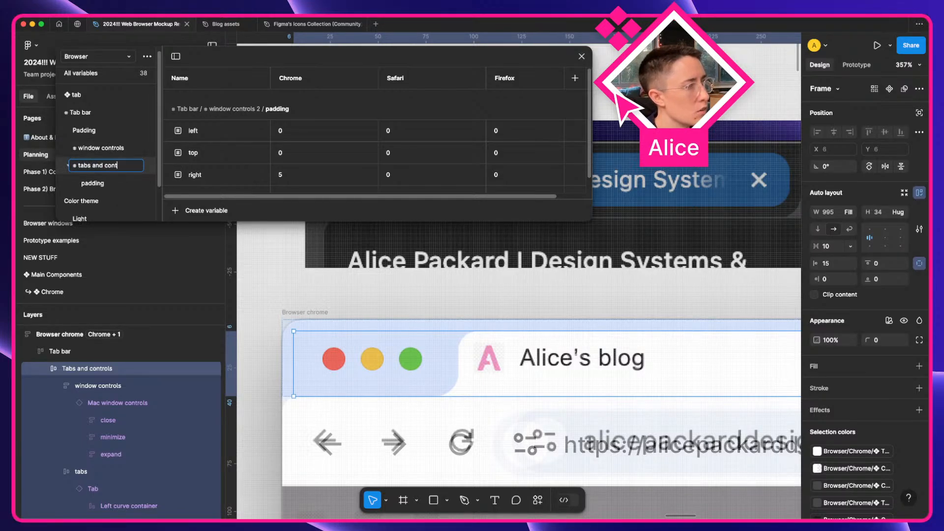
{"action": "key", "text": "Return"}
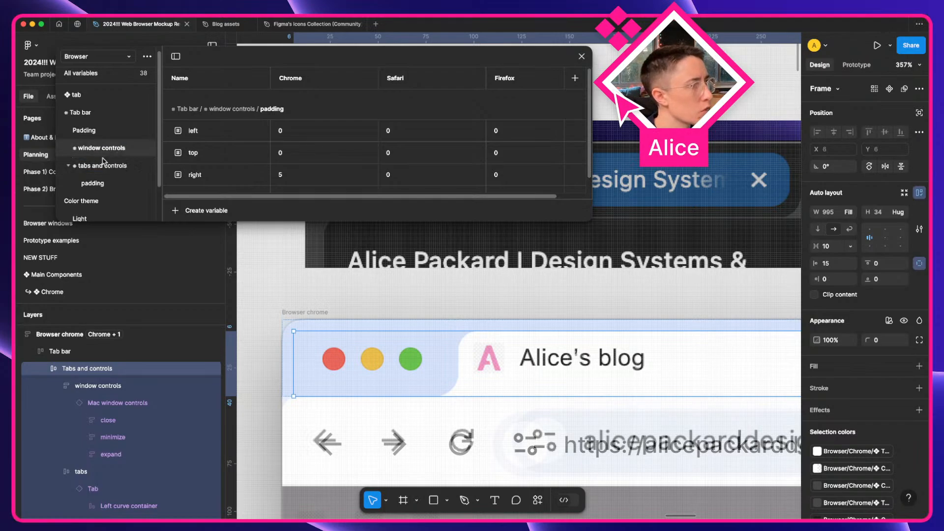
{"action": "left_click", "coordinate": [109, 167]}
{"action": "left_click_drag", "start_coordinate": [109, 168], "coordinate": [96, 150]}
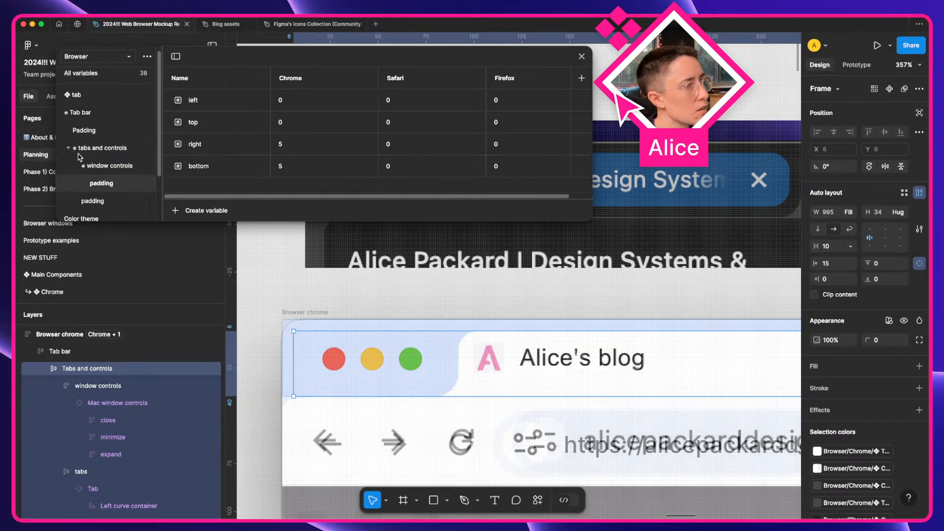
Delete the top, right and bottom variables from the padding group directly under tabs and controls
{"action": "left_click", "coordinate": [98, 202]}
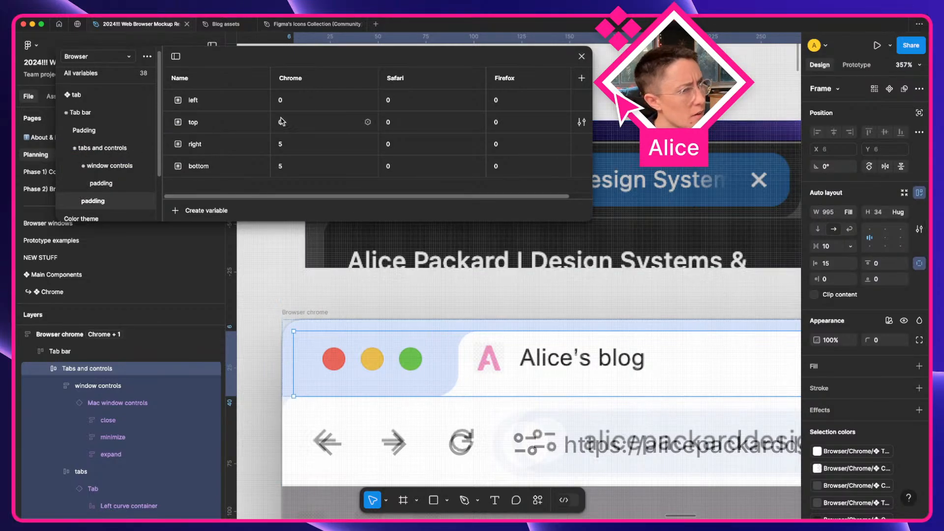
{"action": "left_click", "coordinate": [249, 131]}
{"action": "left_click", "coordinate": [238, 164], "text": "shift"}
{"action": "right_click", "coordinate": [237, 139]}
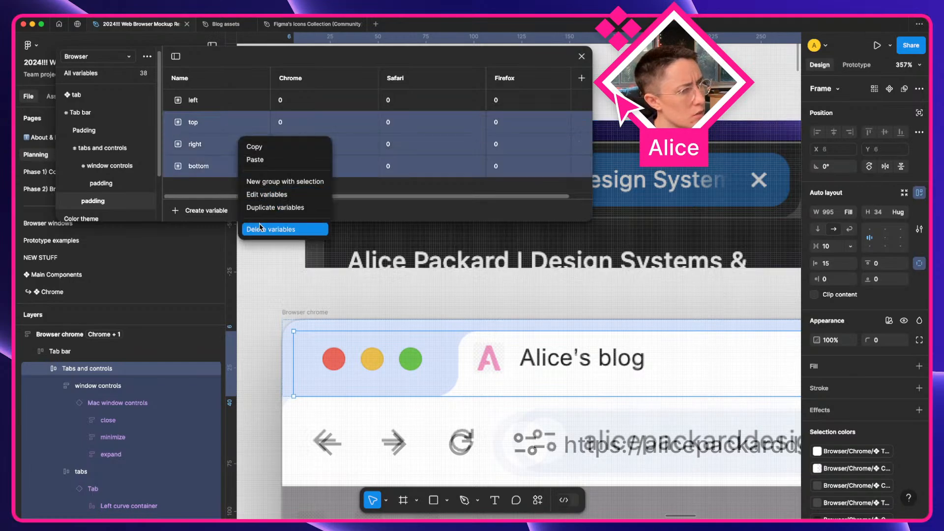
{"action": "left_click", "coordinate": [260, 228]}
Set the Chrome value of the tabs and controls left padding variable to 15
{"action": "left_click", "coordinate": [315, 103]}
{"action": "type", "text": "1"}
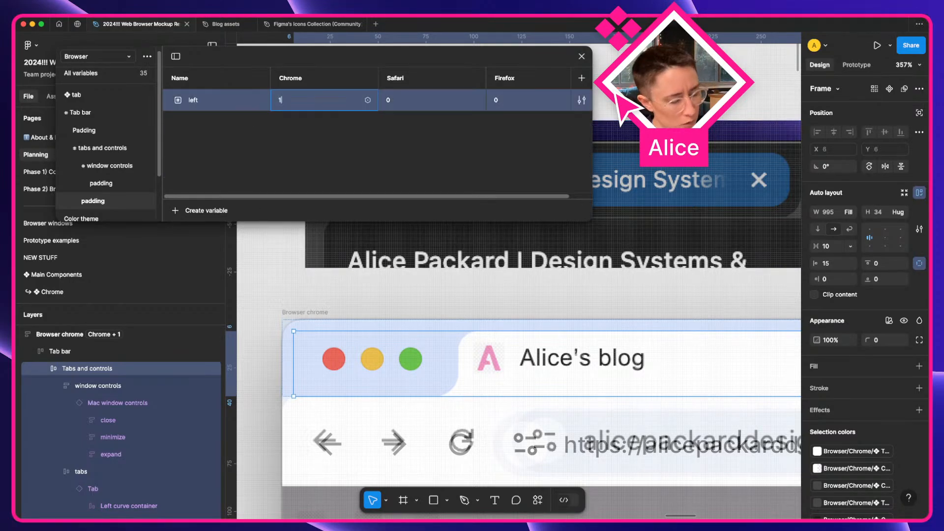
{"action": "type", "text": "5"}
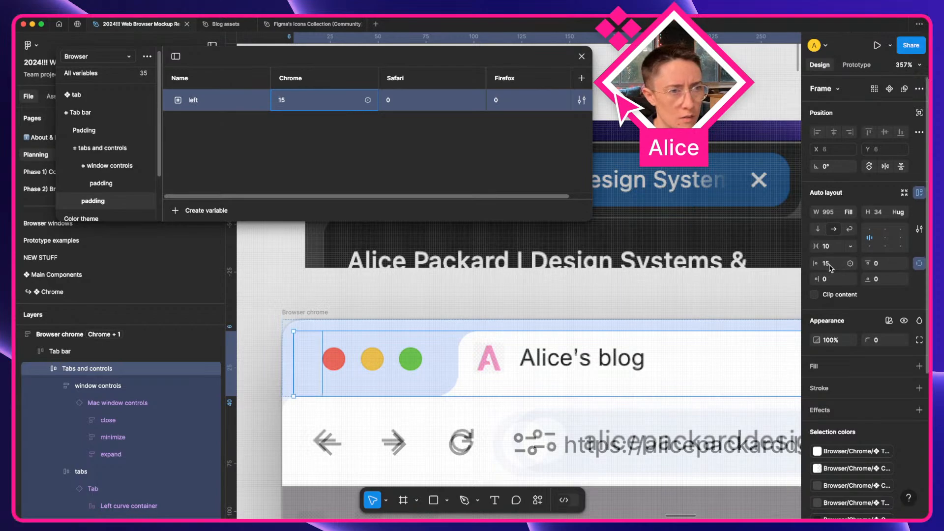
Bind the Tabs and controls frame's left padding to the left variable in Tab bar/tabs and controls/padding
{"action": "left_click", "coordinate": [850, 263]}
{"action": "type", "text": "tab"}
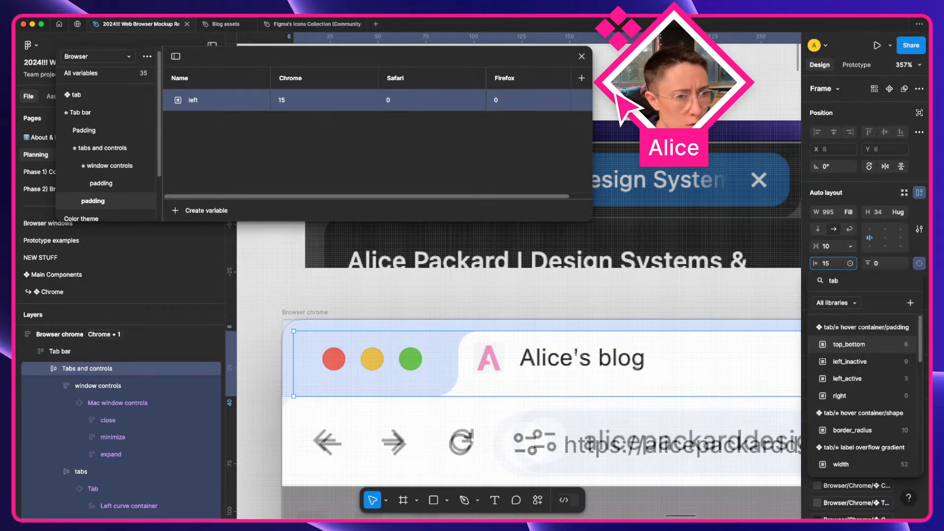
{"action": "type", "text": "s"}
{"action": "key", "text": "Down"}
{"action": "key", "text": "Down"}
{"action": "key", "text": "Down"}
{"action": "key", "text": "Down"}
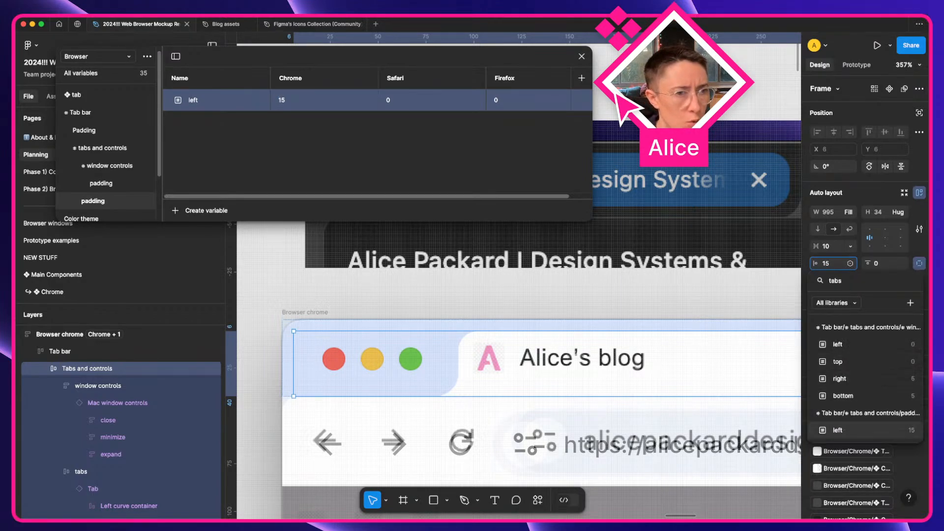
{"action": "key", "text": "Return"}
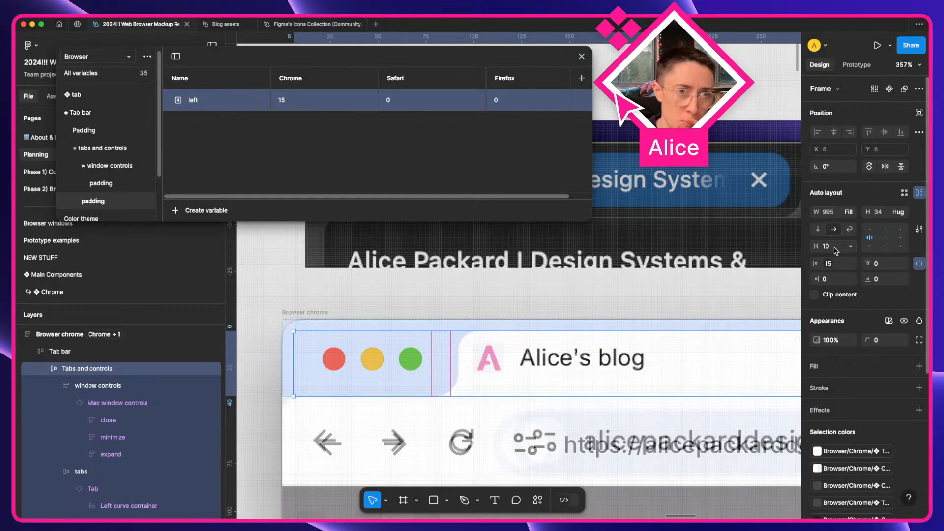
{"action": "left_click", "coordinate": [199, 209]}
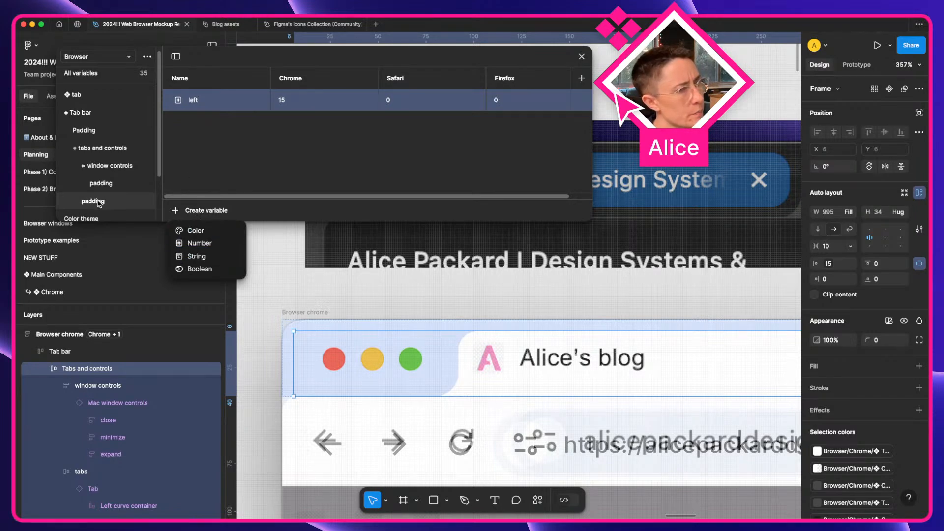
{"action": "left_click", "coordinate": [214, 174]}
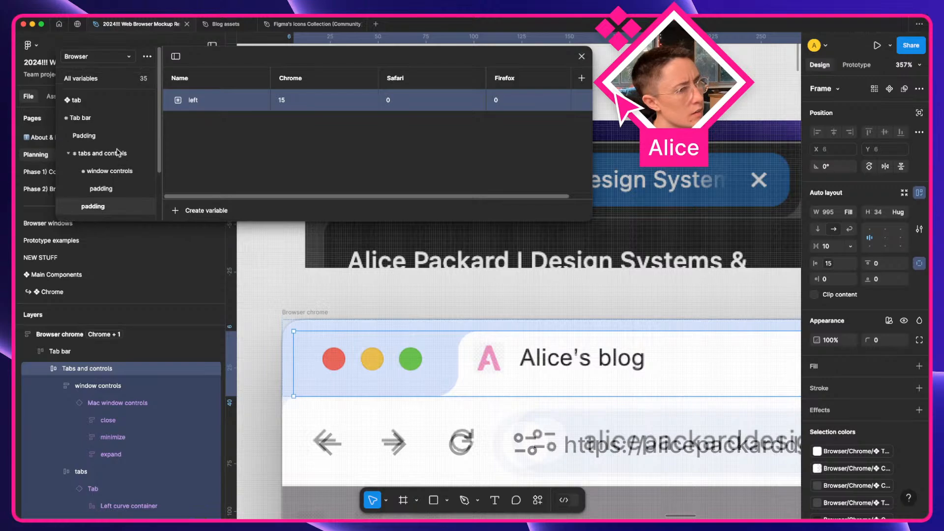
{"action": "scroll", "coordinate": [118, 154], "scroll_direction": "down", "scroll_amount": 2}
{"action": "scroll", "coordinate": [118, 152], "scroll_direction": "down", "scroll_amount": 1}
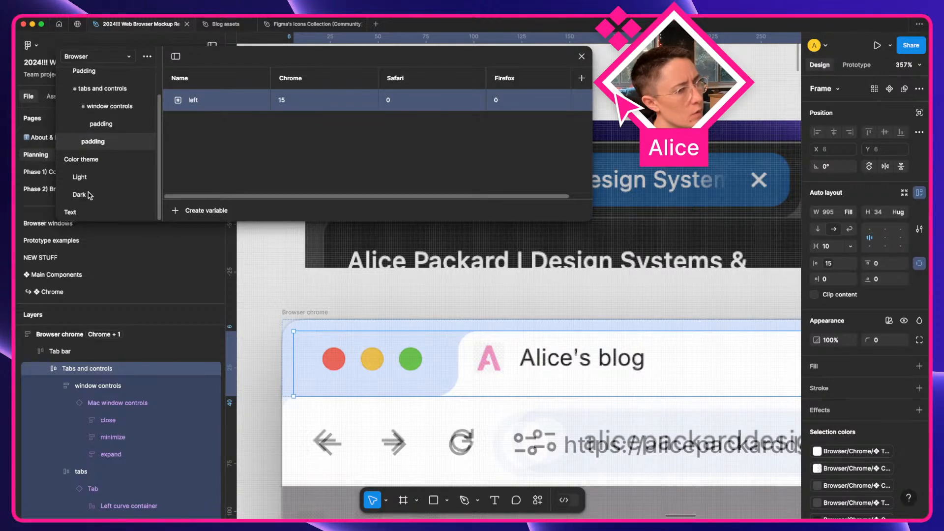
{"action": "scroll", "coordinate": [98, 147], "scroll_direction": "up", "scroll_amount": 2}
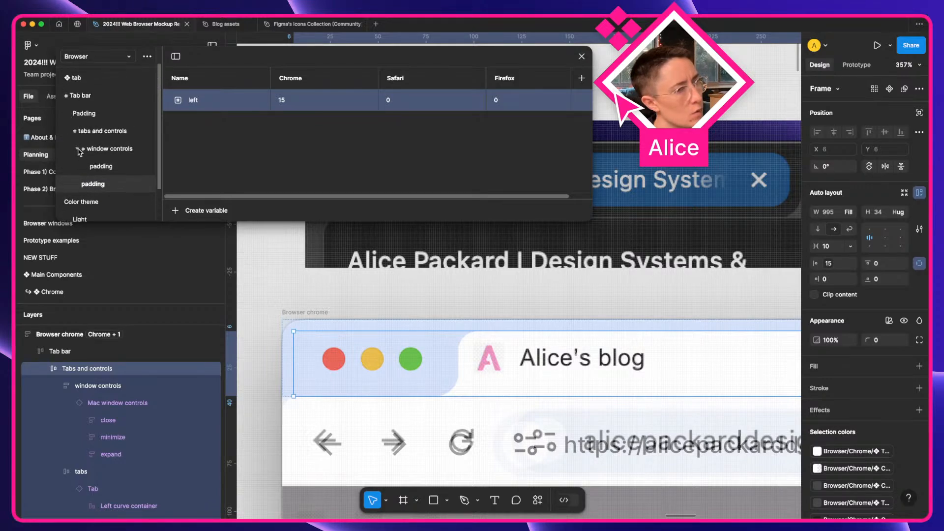
{"action": "scroll", "coordinate": [68, 98], "scroll_direction": "up", "scroll_amount": 1}
Rename the padding variable group inside tab/hover container as size, leaving the tab group collapsed
{"action": "left_click", "coordinate": [59, 100]}
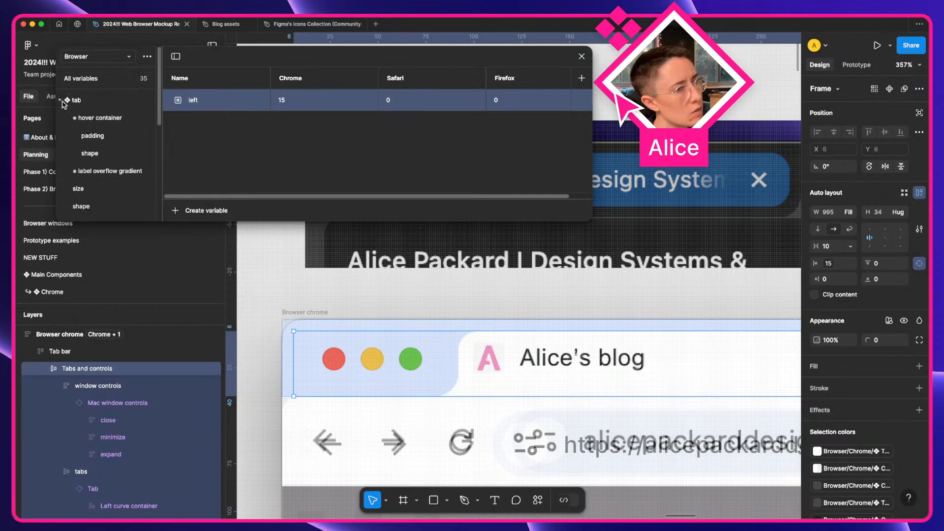
{"action": "scroll", "coordinate": [108, 144], "scroll_direction": "down", "scroll_amount": 1}
{"action": "scroll", "coordinate": [107, 143], "scroll_direction": "down", "scroll_amount": 1}
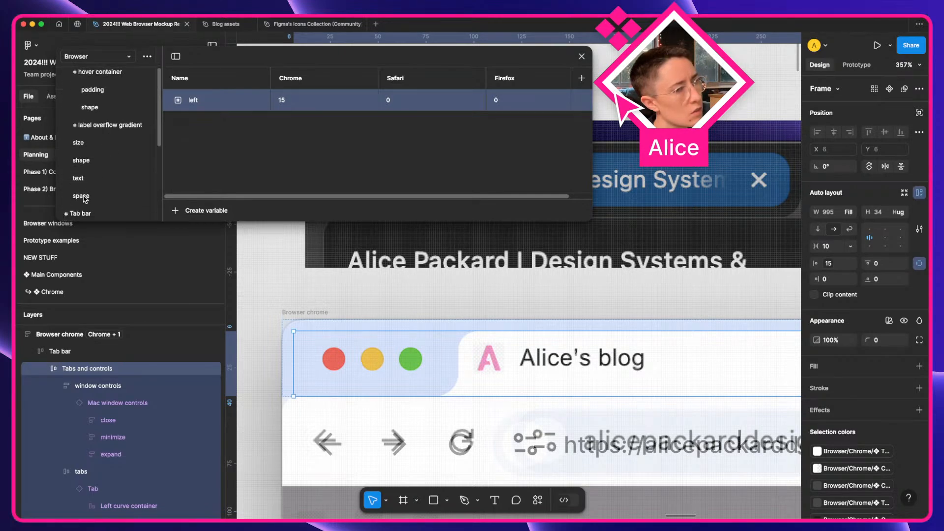
{"action": "scroll", "coordinate": [89, 187], "scroll_direction": "up", "scroll_amount": 2}
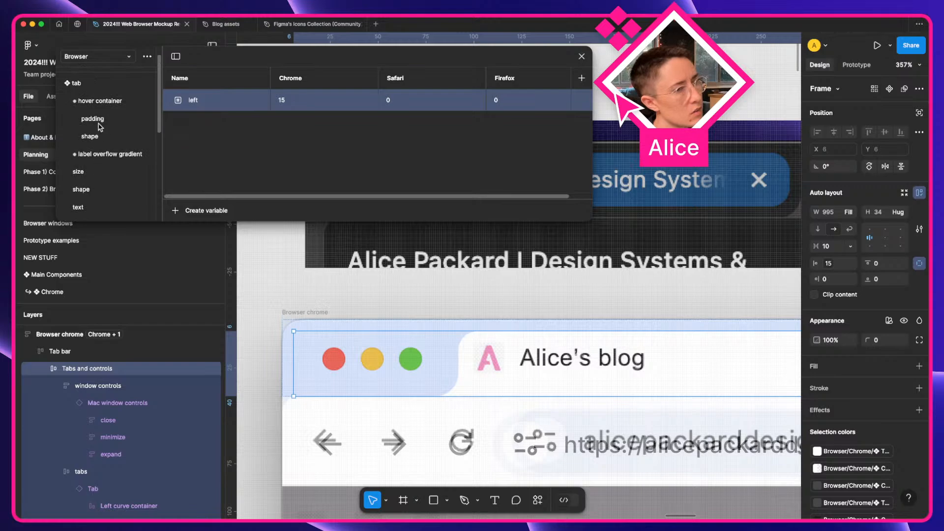
{"action": "left_click", "coordinate": [93, 119]}
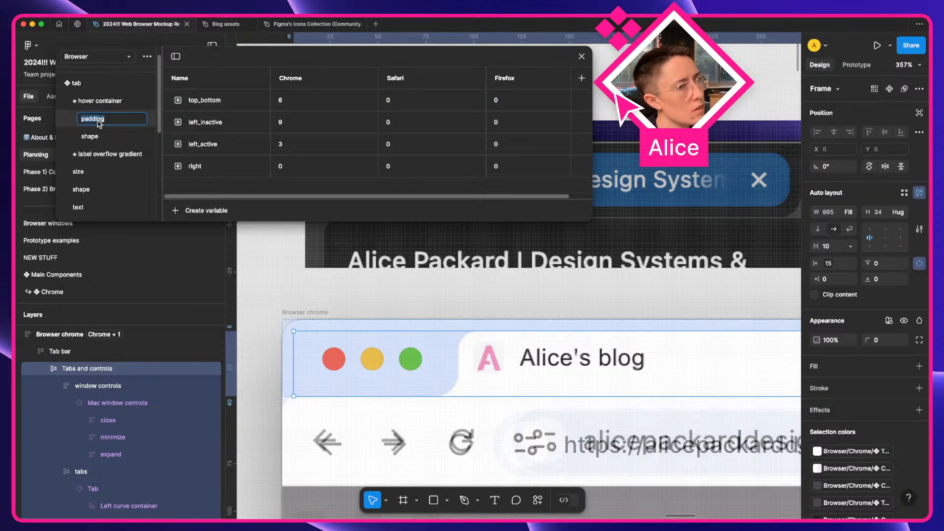
{"action": "type", "text": "size"}
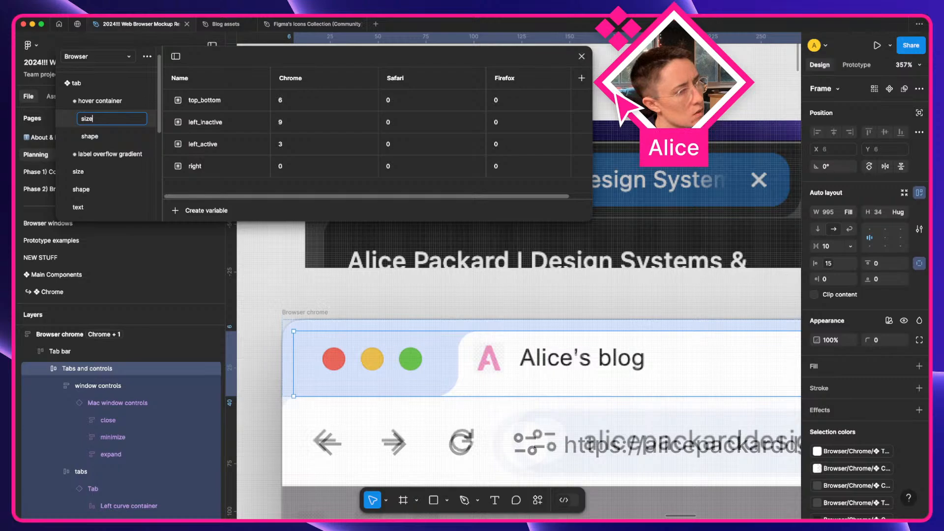
{"action": "key", "text": "Return"}
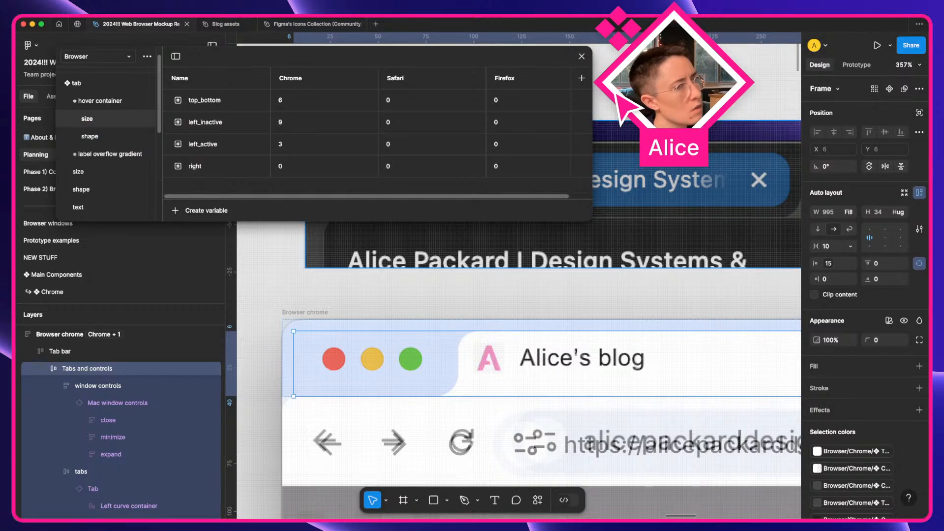
{"action": "left_click", "coordinate": [64, 83]}
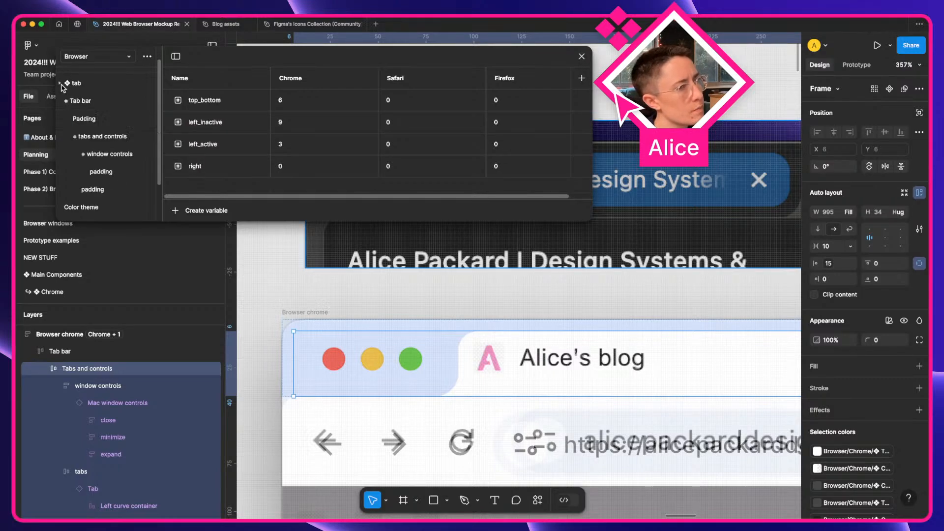
Rename the Padding variable group directly under Tab bar as size
{"action": "double_click", "coordinate": [76, 120]}
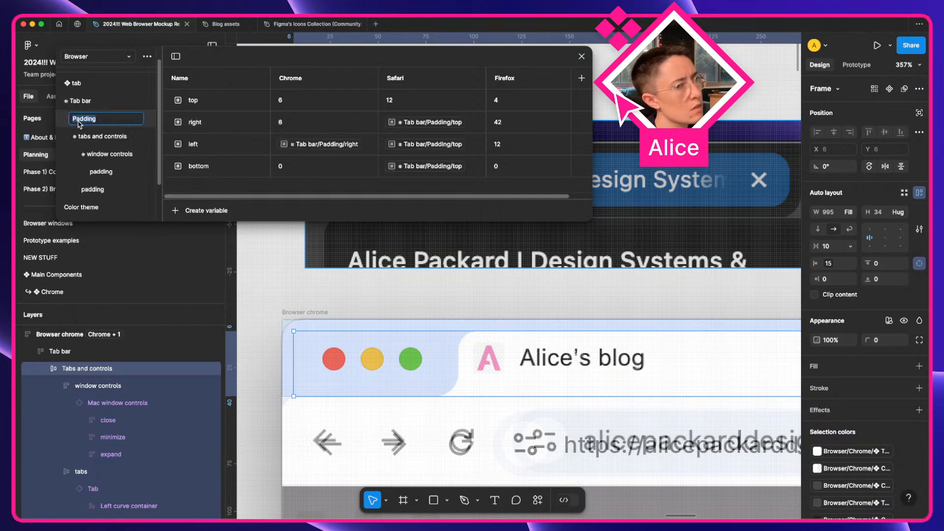
{"action": "type", "text": "size"}
{"action": "key", "text": "Return"}
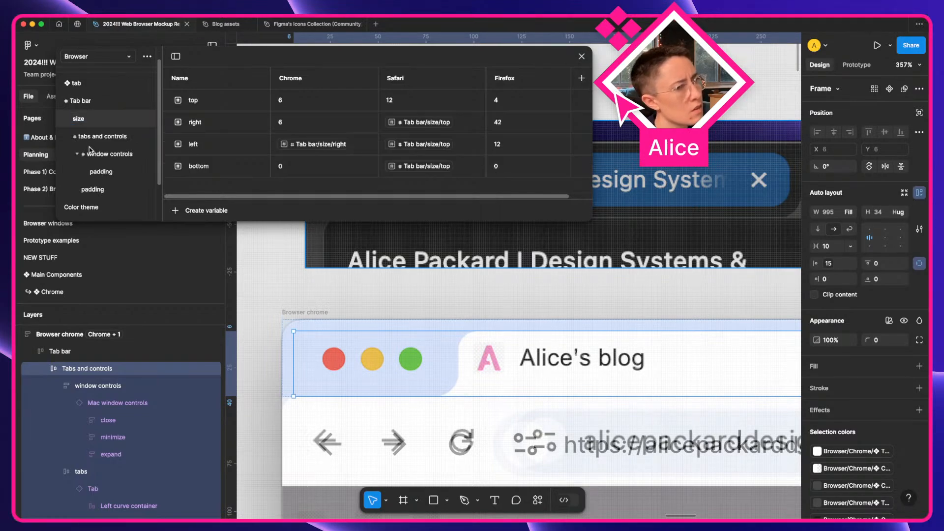
Rename the padding groups under window controls and under tabs and controls as size
{"action": "double_click", "coordinate": [97, 173]}
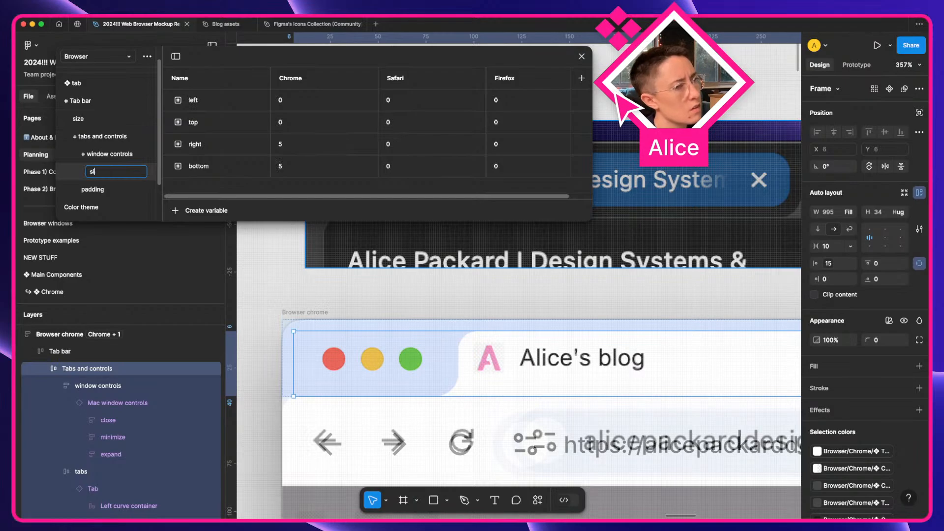
{"action": "type", "text": "size"}
{"action": "key", "text": "Return"}
{"action": "left_click", "coordinate": [100, 201]}
{"action": "double_click", "coordinate": [95, 189]}
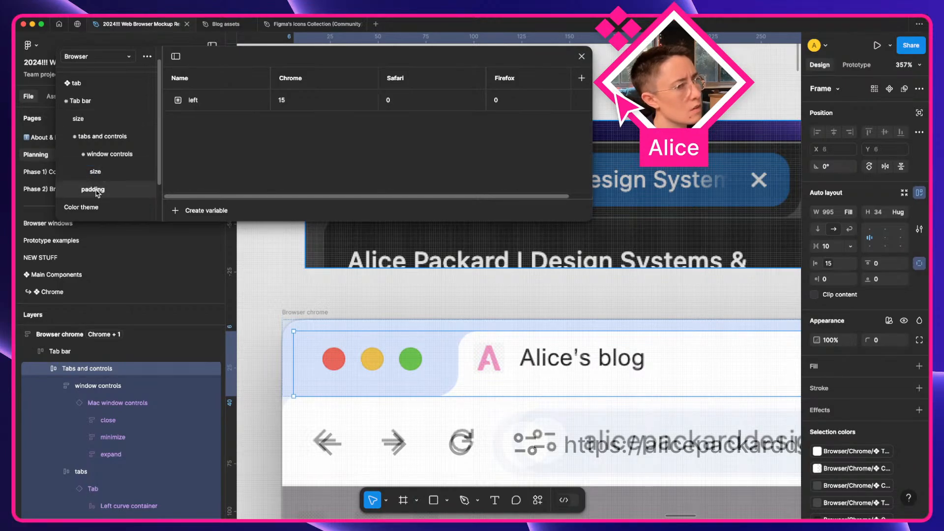
{"action": "type", "text": "size"}
{"action": "key", "text": "Return"}
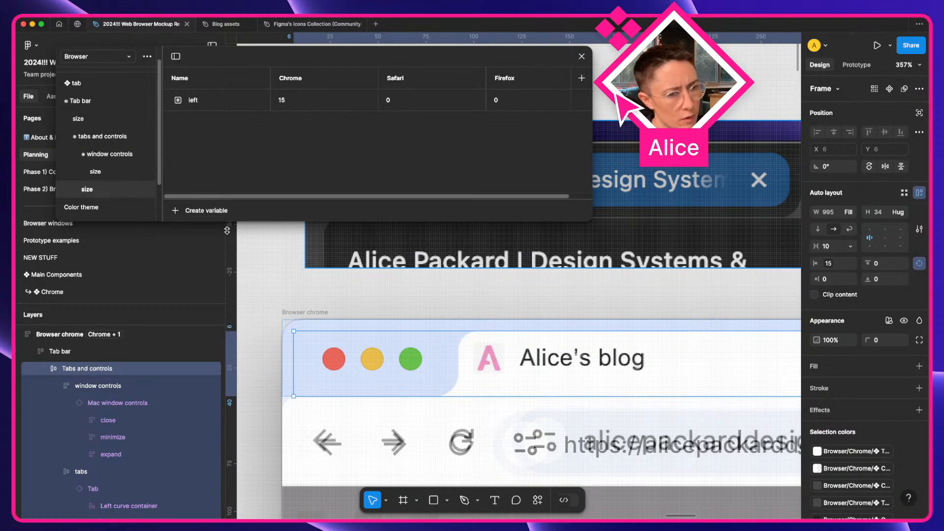
Create a number variable in the tabs and controls group under Tab bar and place it in a new group
{"action": "left_click", "coordinate": [108, 144]}
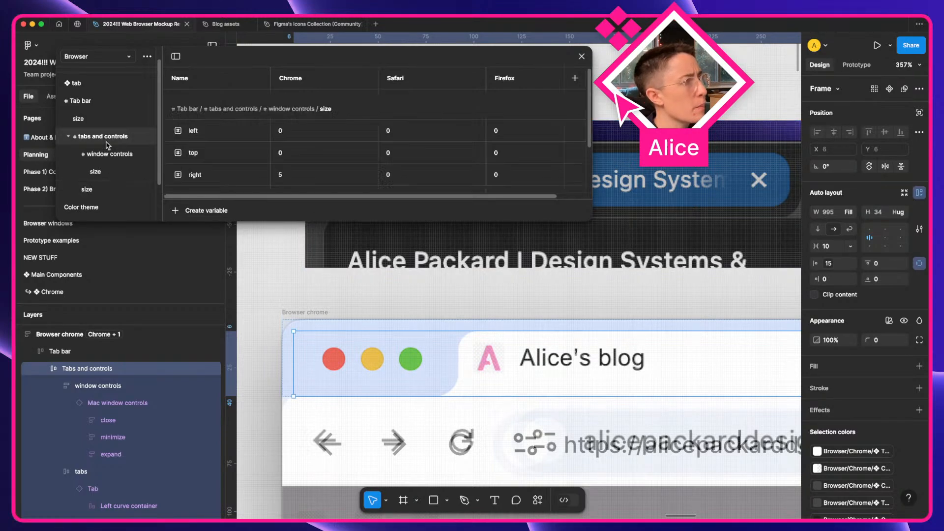
{"action": "left_click", "coordinate": [199, 213]}
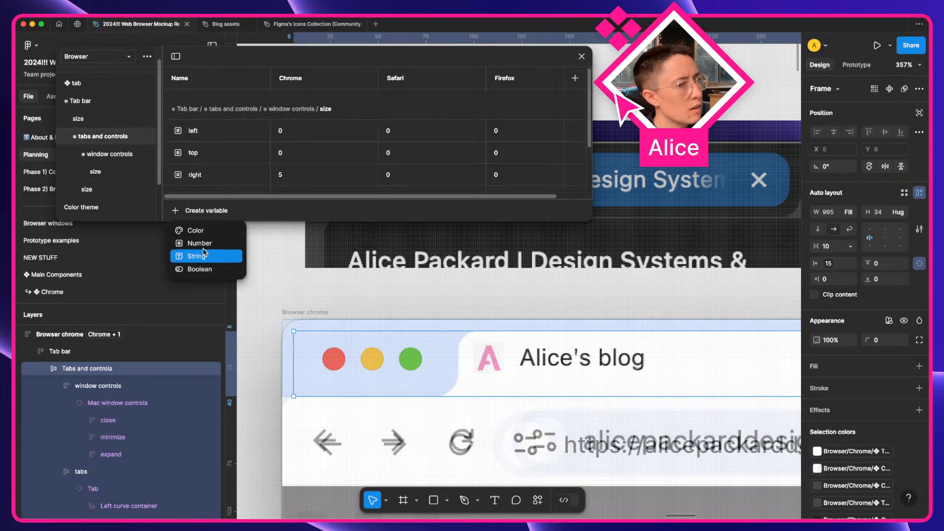
{"action": "left_click", "coordinate": [202, 244]}
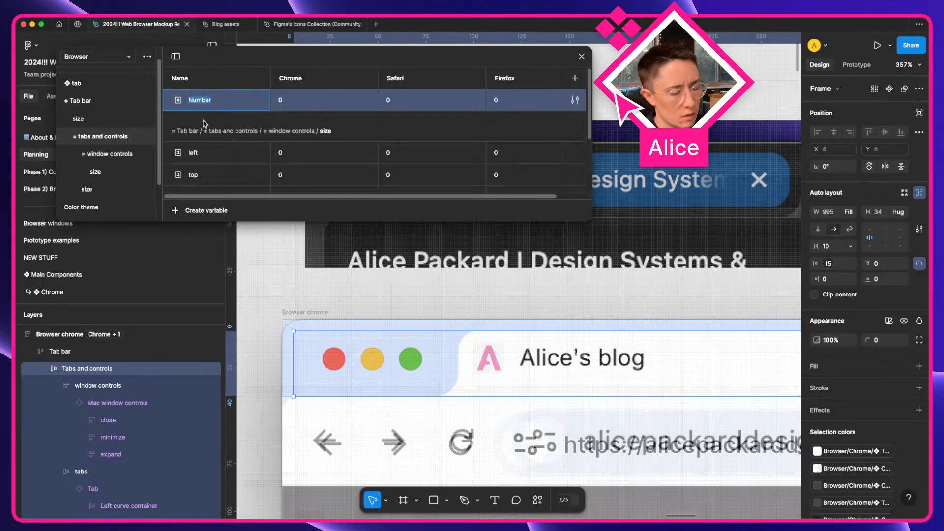
{"action": "key", "text": "Return"}
{"action": "right_click", "coordinate": [205, 105]}
{"action": "left_click", "coordinate": [231, 149]}
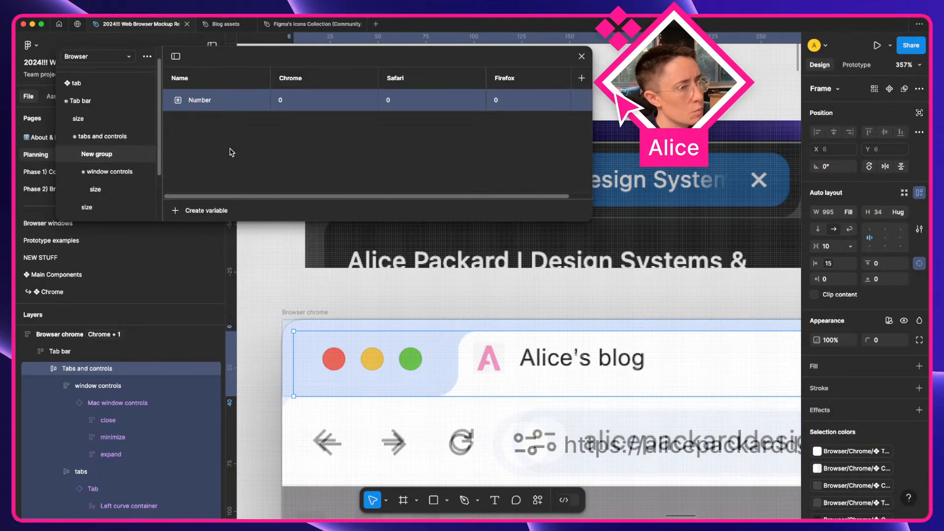
Rename the new variable group under tabs and controls as space
{"action": "double_click", "coordinate": [121, 157]}
{"action": "type", "text": "sac"}
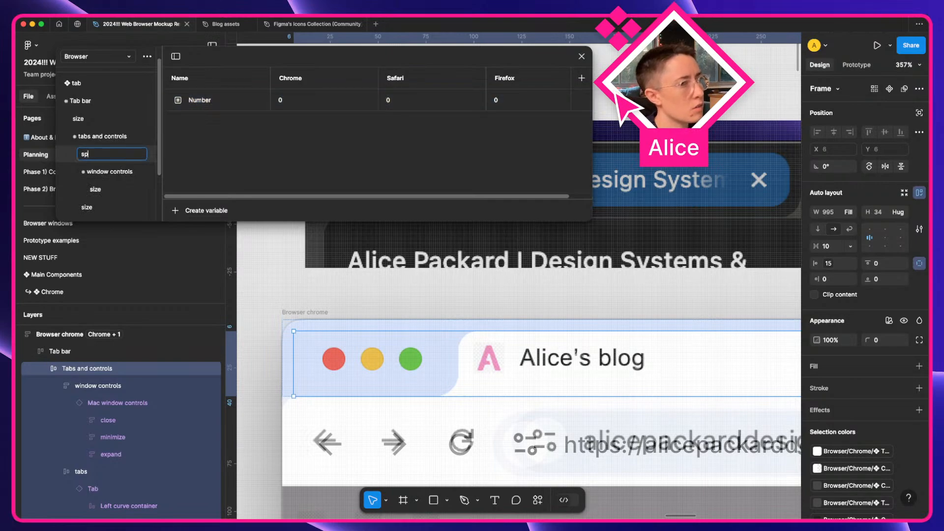
{"action": "type", "text": "ace"}
{"action": "key", "text": "Return"}
{"action": "left_click", "coordinate": [200, 102]}
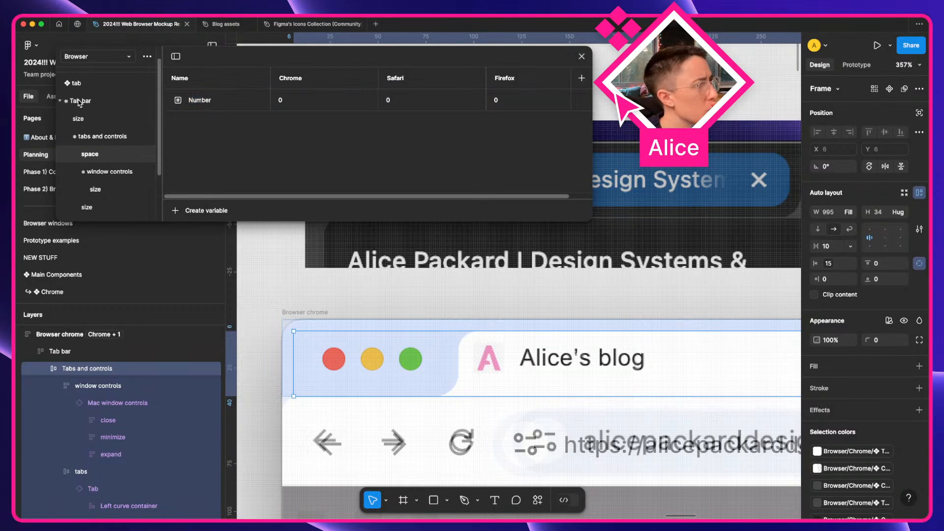
Examine the naming of the tab group's space variable and the matching gap between favicon and label in the mockup
{"action": "left_click", "coordinate": [60, 83]}
{"action": "scroll", "coordinate": [84, 206], "scroll_direction": "down", "scroll_amount": 4}
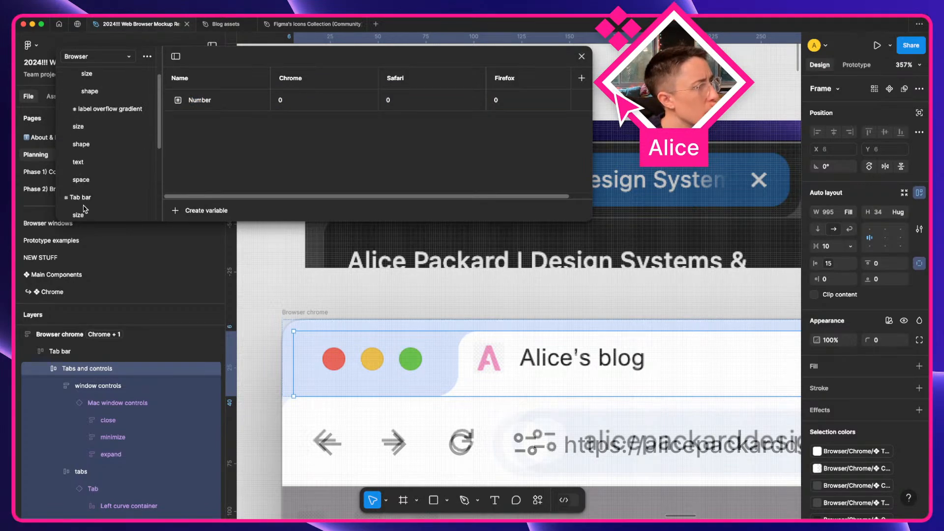
{"action": "left_click", "coordinate": [89, 132]}
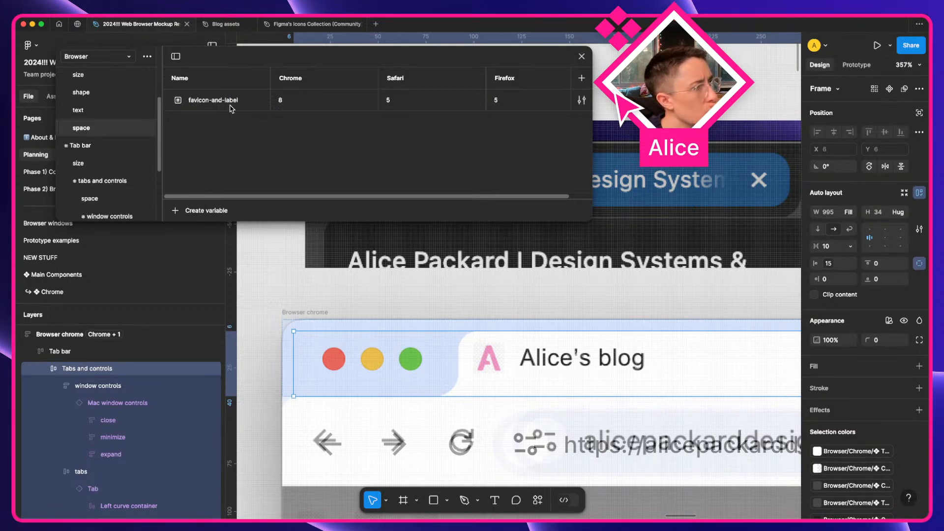
{"action": "left_click", "coordinate": [511, 358]}
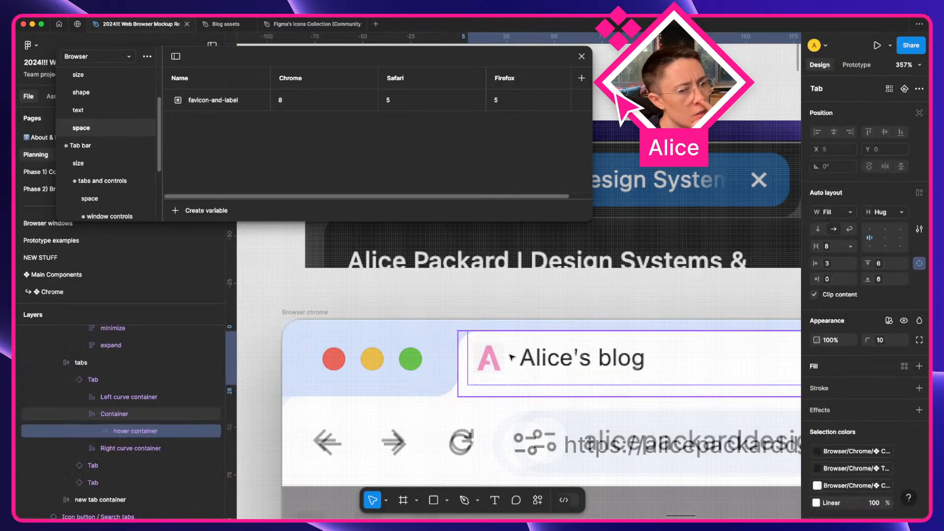
{"action": "double_click", "coordinate": [511, 358]}
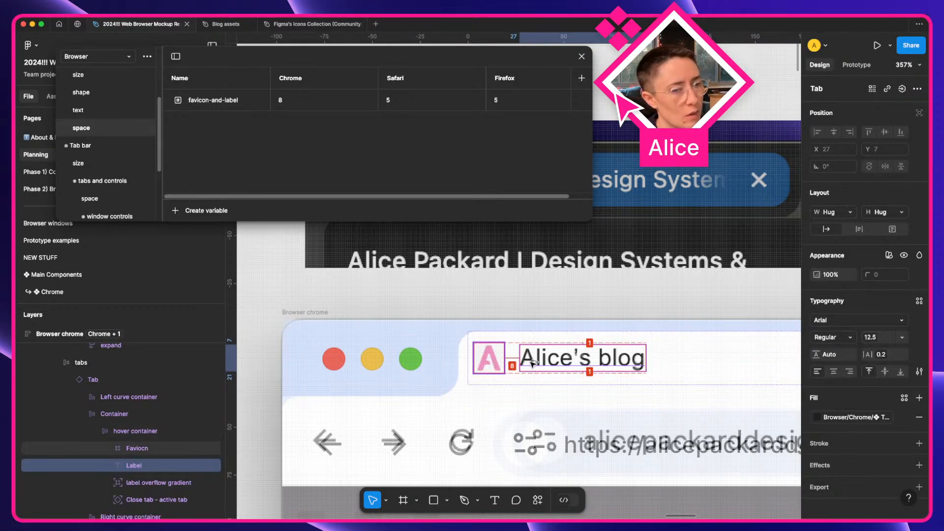
{"action": "left_click", "coordinate": [382, 359]}
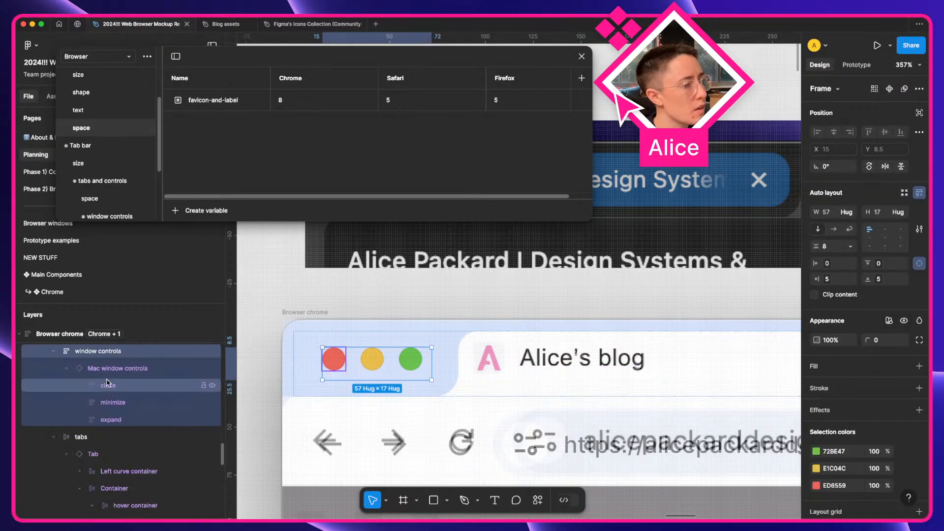
Name the number variable in tabs and controls/space window_controls_and_tabs and set its Chrome value to 10
{"action": "scroll", "coordinate": [98, 170], "scroll_direction": "down", "scroll_amount": 1}
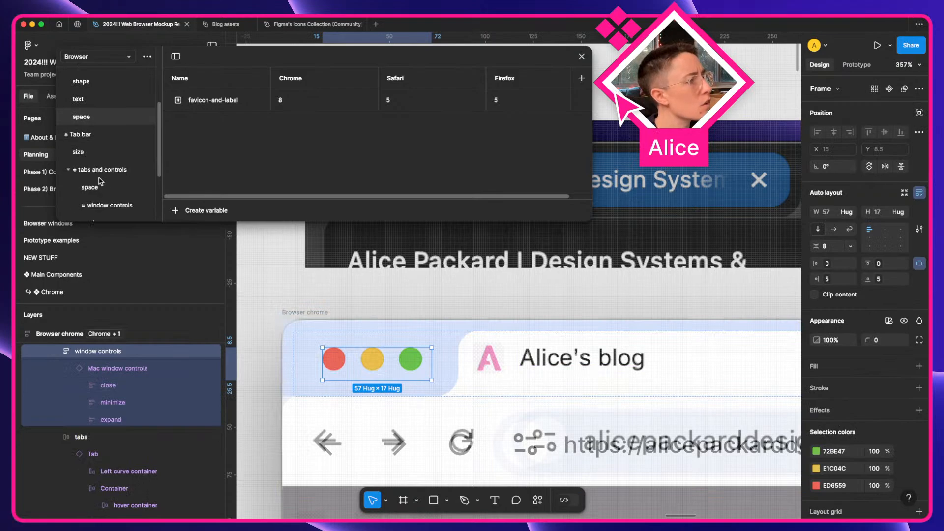
{"action": "left_click", "coordinate": [103, 189]}
{"action": "double_click", "coordinate": [202, 101]}
{"action": "type", "text": "w"}
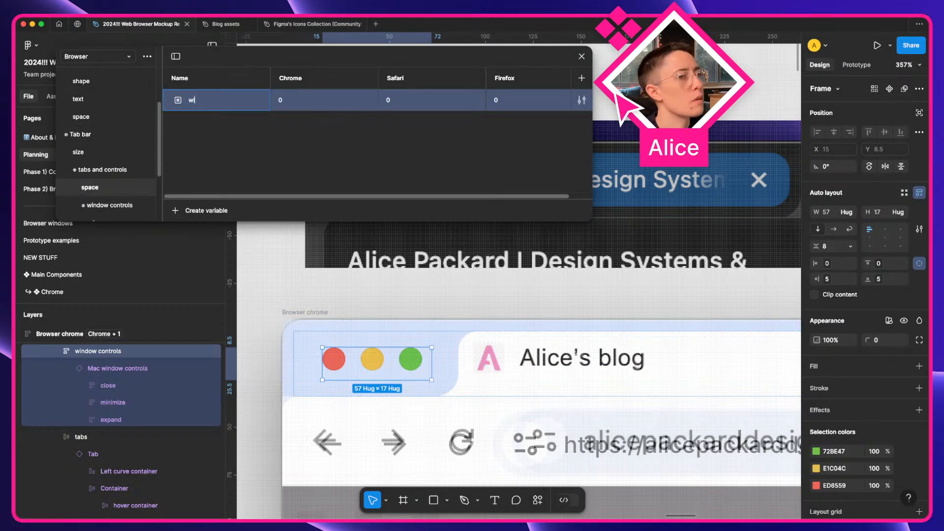
{"action": "type", "text": "indow contro"}
{"action": "key", "text": "BackSpace"}
{"action": "key", "text": "BackSpace"}
{"action": "key", "text": "BackSpace"}
{"action": "key", "text": "BackSpace"}
{"action": "key", "text": "BackSpace"}
{"action": "key", "text": "BackSpace"}
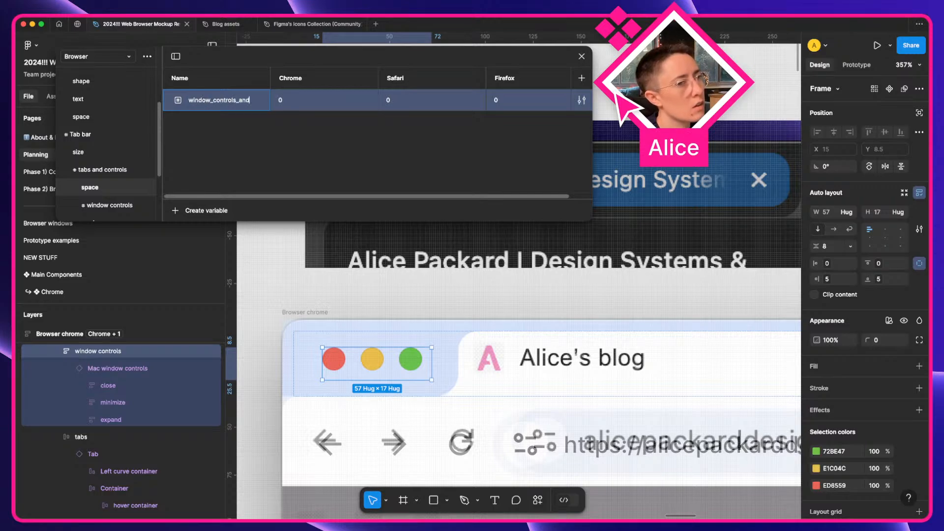
{"action": "type", "text": "_tabs"}
{"action": "key", "text": "Return"}
{"action": "left_click", "coordinate": [299, 102]}
{"action": "type", "text": "10"}
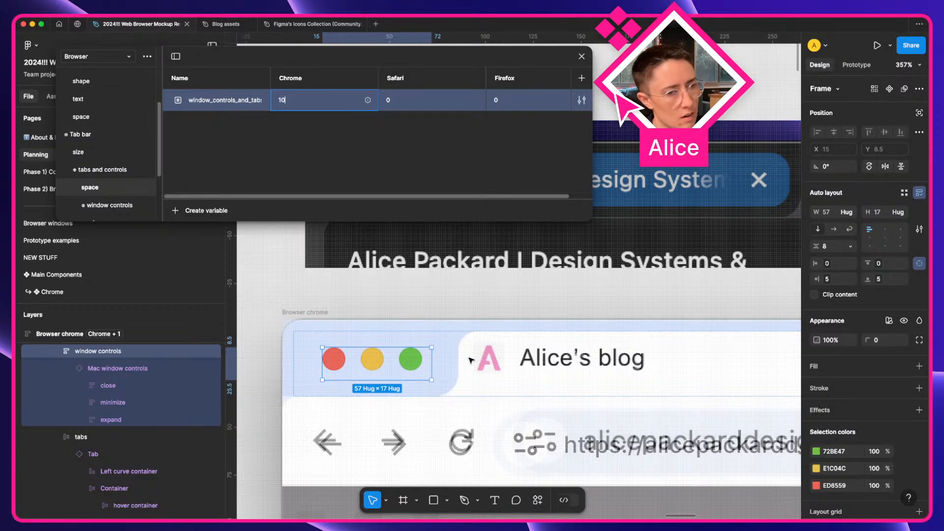
Bind the Tabs and controls frame's horizontal gap to the window_controls_and_tabs variable
{"action": "left_click", "coordinate": [445, 382]}
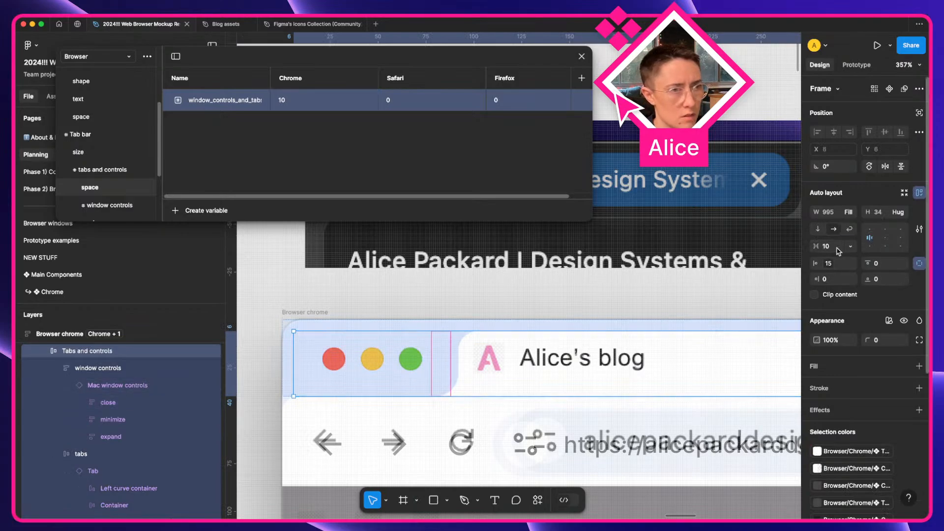
{"action": "left_click", "coordinate": [822, 248]}
{"action": "key", "text": "BackSpace"}
{"action": "type", "text": "wi"}
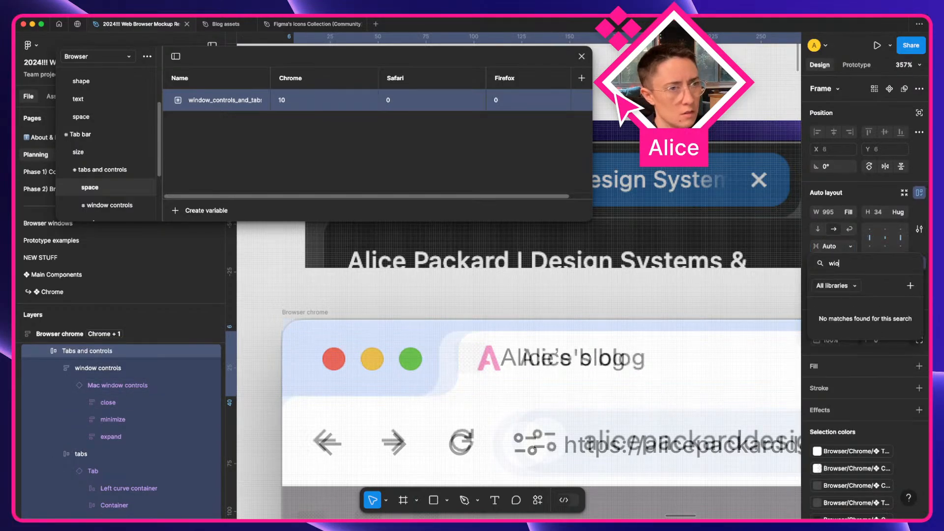
{"action": "type", "text": "ndow"}
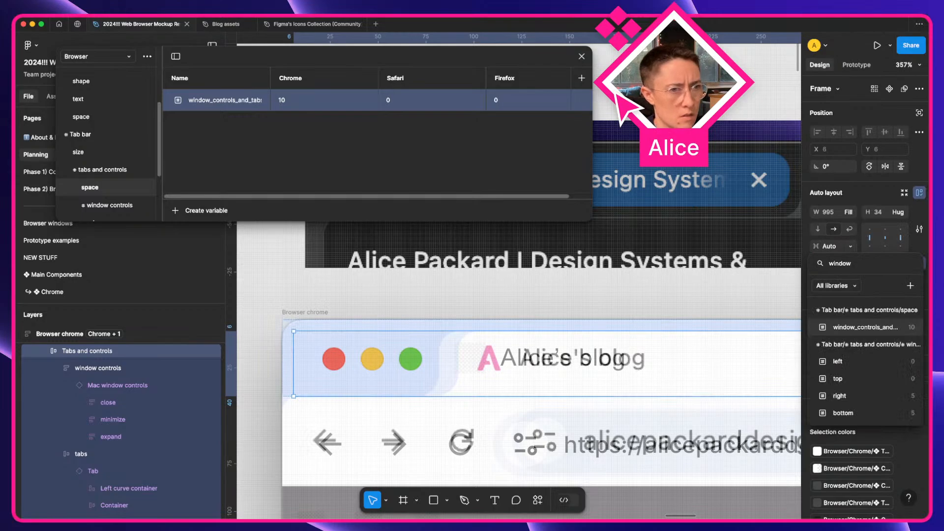
{"action": "key", "text": "Return"}
Inspect the rest of the Chrome tab bar and the Tabs and controls frame's child layers, collapsing window controls and tabs
{"action": "scroll", "coordinate": [524, 307], "scroll_direction": "right", "scroll_amount": 1}
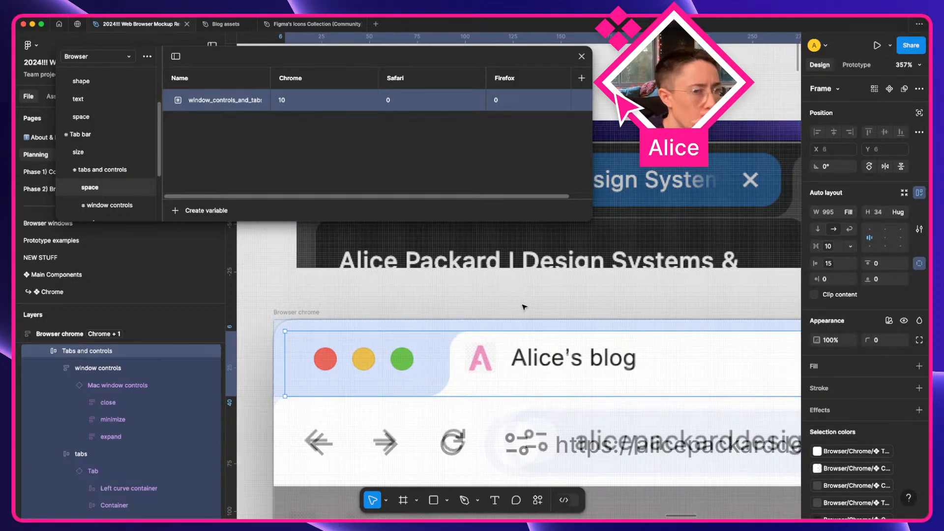
{"action": "scroll", "coordinate": [524, 307], "scroll_direction": "right", "scroll_amount": 15}
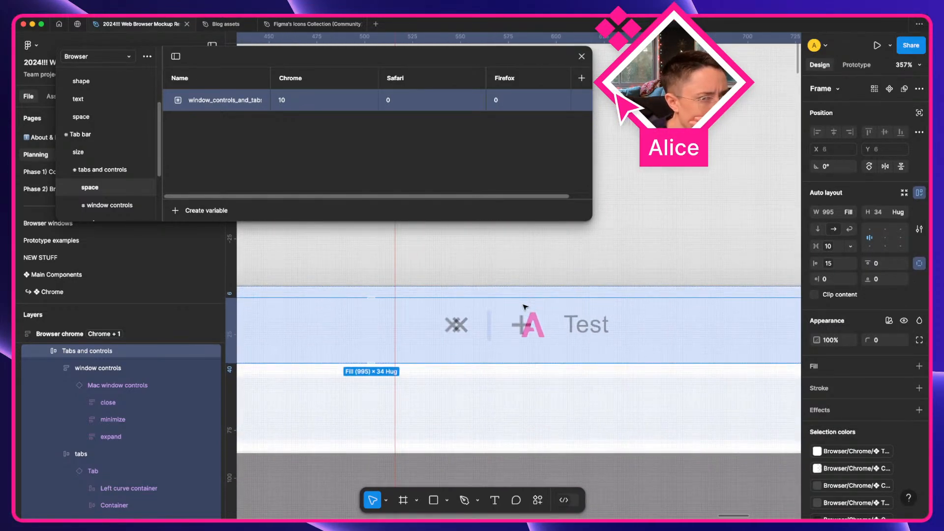
{"action": "scroll", "coordinate": [515, 334], "scroll_direction": "right", "scroll_amount": 6}
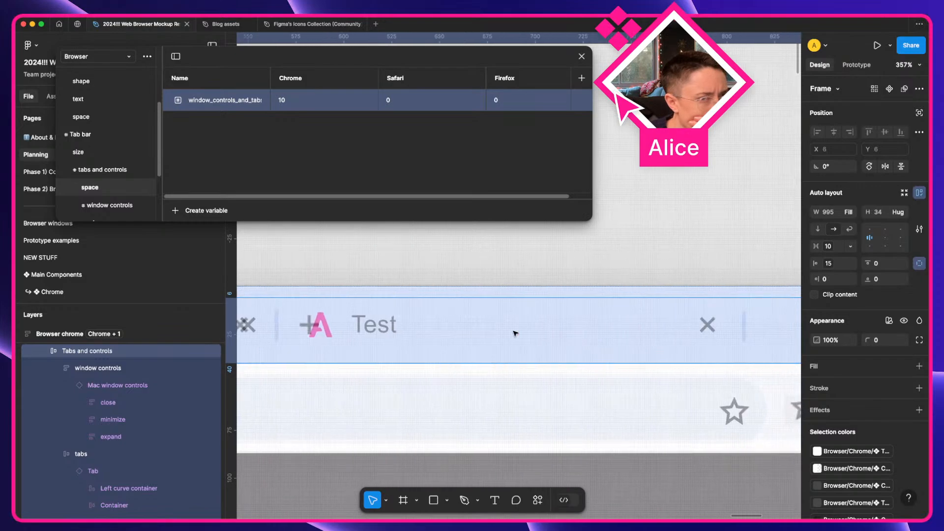
{"action": "scroll", "coordinate": [515, 333], "scroll_direction": "right", "scroll_amount": 5}
{"action": "scroll", "coordinate": [428, 349], "scroll_direction": "left", "scroll_amount": 7}
{"action": "left_click", "coordinate": [54, 369]}
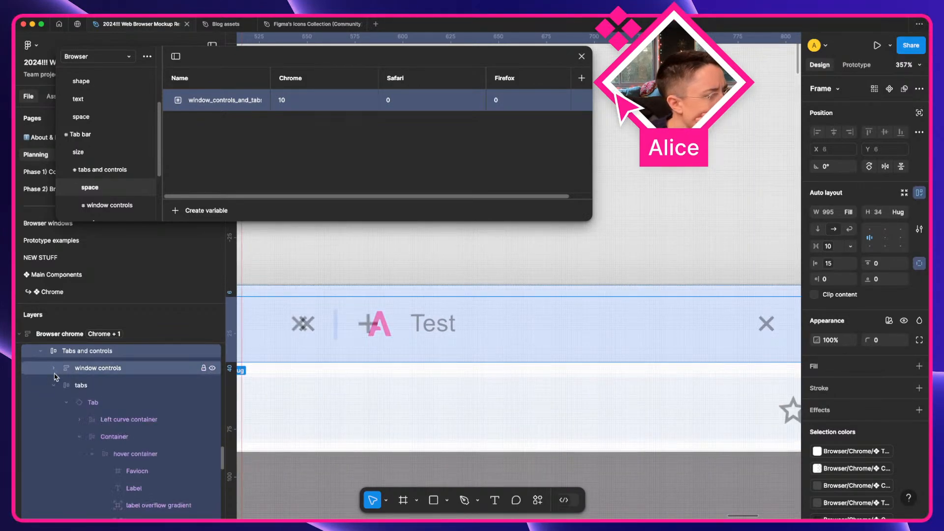
{"action": "left_click", "coordinate": [54, 385]}
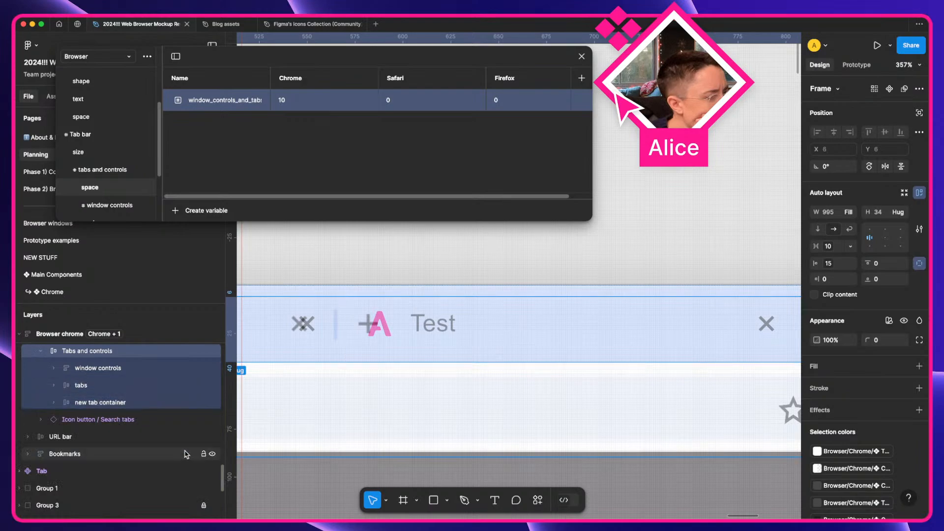
{"action": "scroll", "coordinate": [354, 344], "scroll_direction": "left", "scroll_amount": 15}
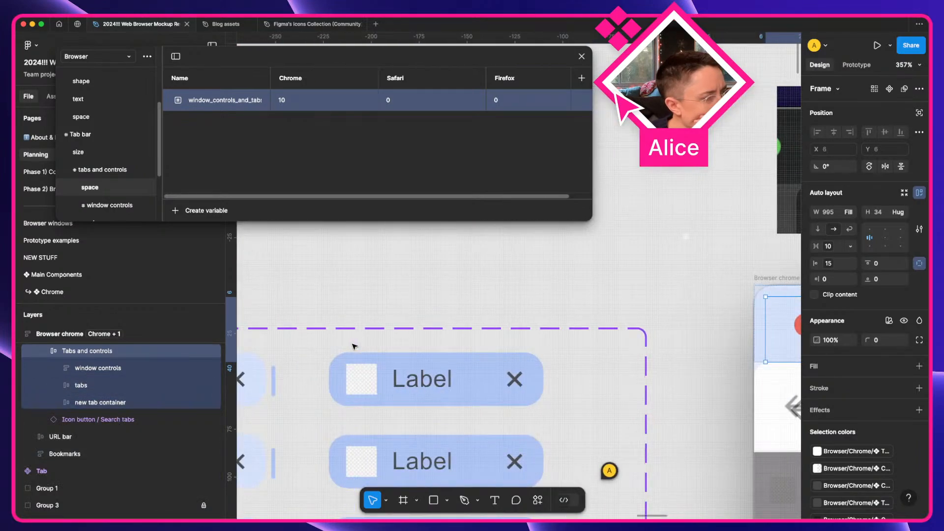
{"action": "scroll", "coordinate": [354, 346], "scroll_direction": "right", "scroll_amount": 12}
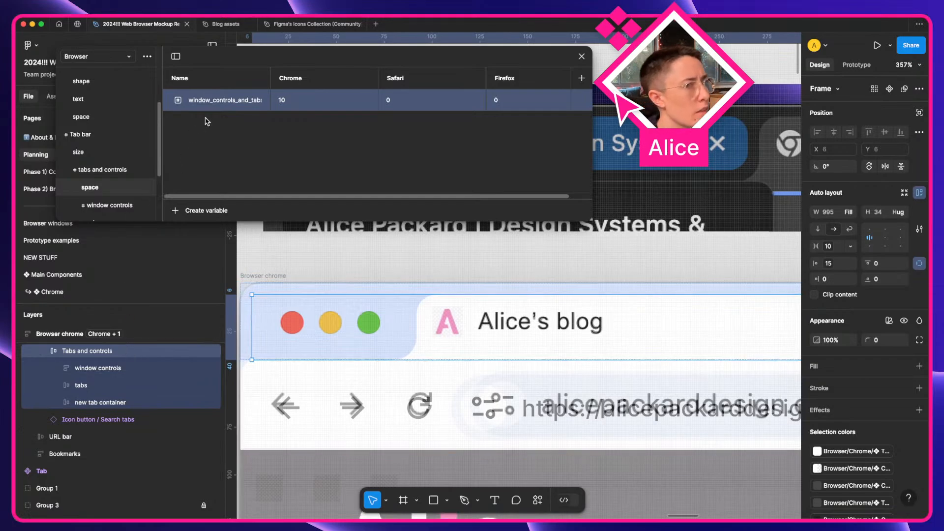
Rename the window_controls_and_tabs variable in tabs and controls/space as gap
{"action": "double_click", "coordinate": [214, 101]}
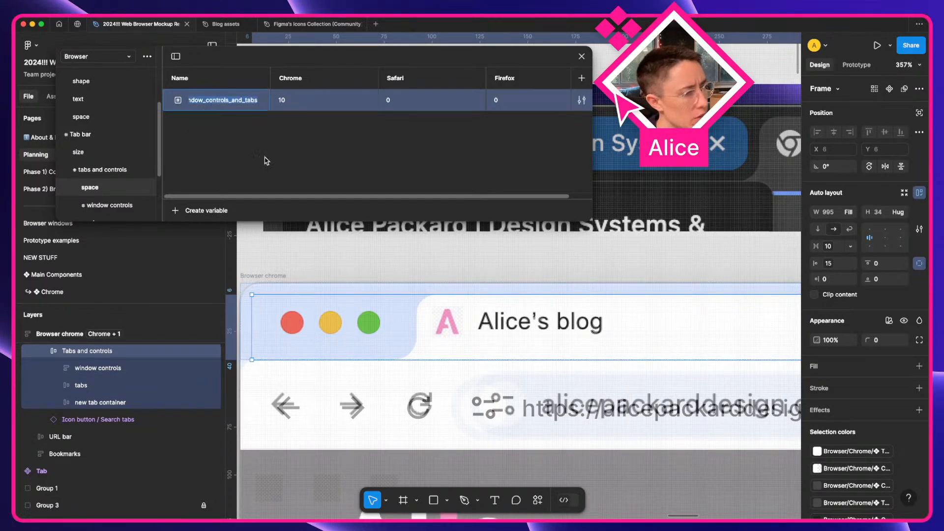
{"action": "type", "text": "space between"}
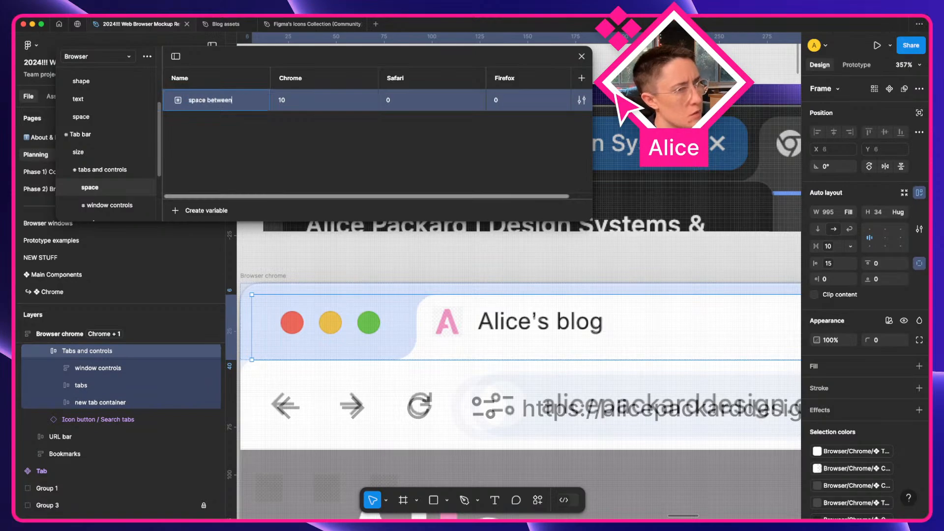
{"action": "key", "text": "Return"}
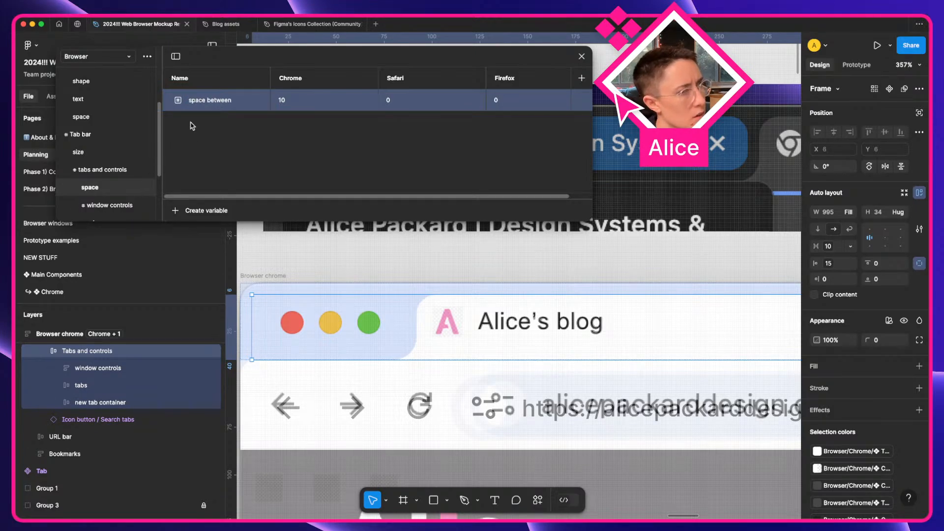
{"action": "type", "text": "gap"}
{"action": "key", "text": "Return"}
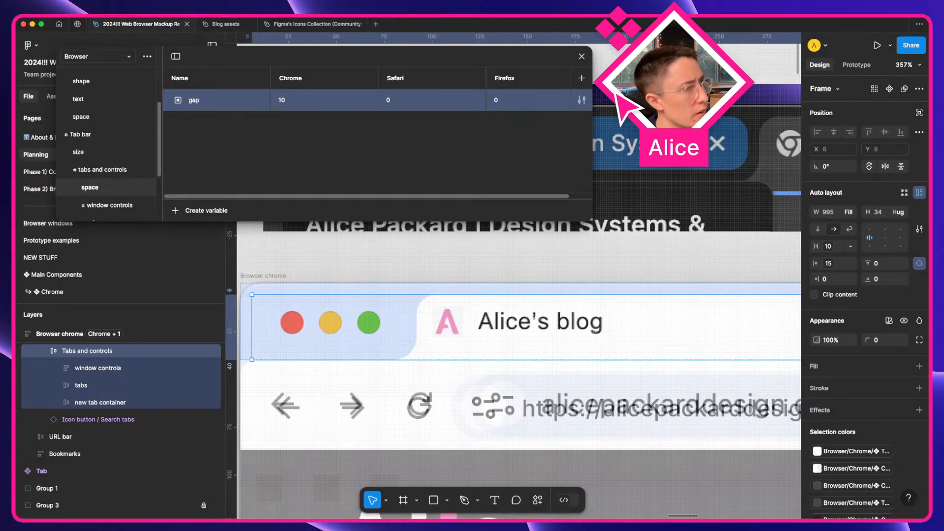
Rename the favicon-and-label variable in the tab group's space subgroup as gap
{"action": "scroll", "coordinate": [114, 175], "scroll_direction": "down", "scroll_amount": 1}
{"action": "scroll", "coordinate": [114, 175], "scroll_direction": "down", "scroll_amount": 1}
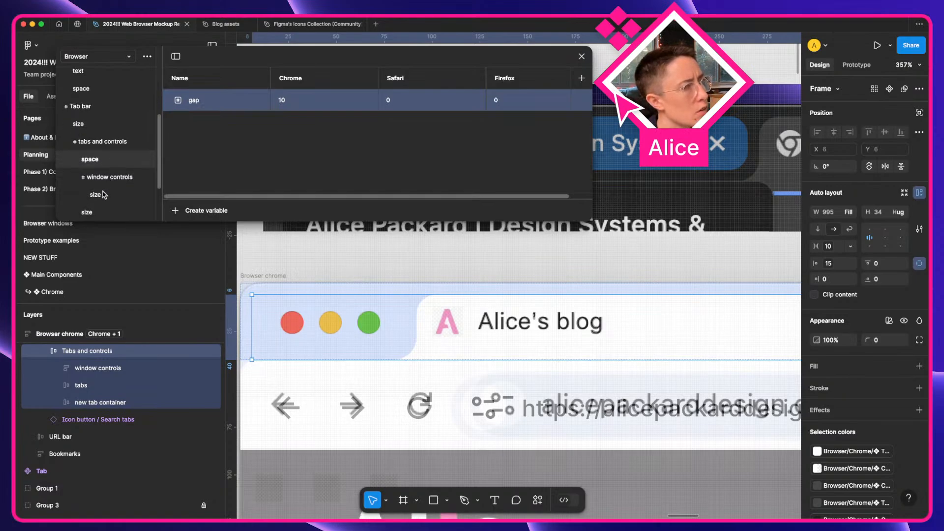
{"action": "left_click", "coordinate": [98, 123]}
{"action": "left_click", "coordinate": [99, 92]}
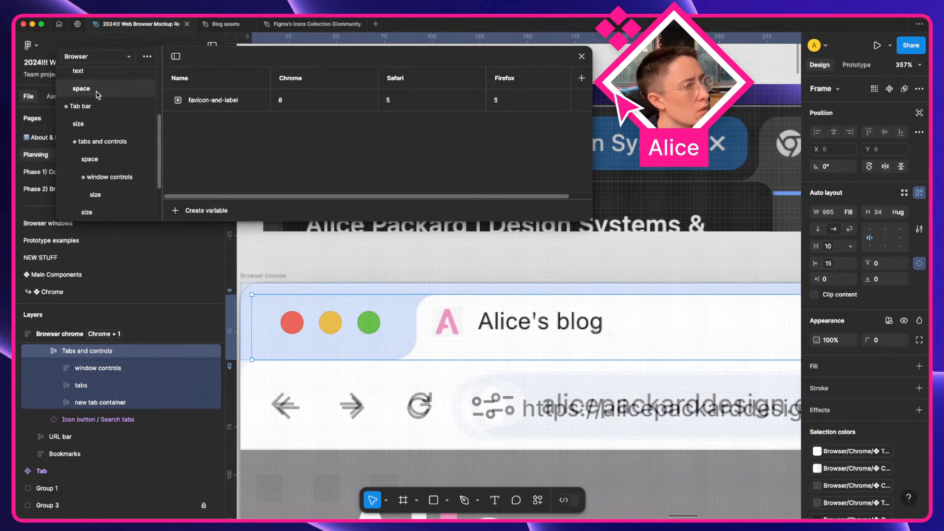
{"action": "scroll", "coordinate": [115, 119], "scroll_direction": "up", "scroll_amount": 1}
{"action": "scroll", "coordinate": [116, 119], "scroll_direction": "up", "scroll_amount": 2}
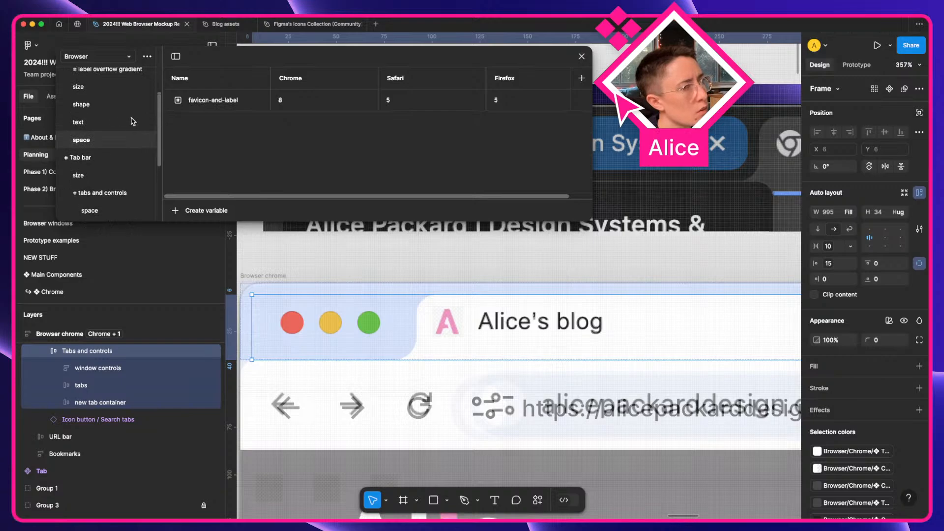
{"action": "left_click", "coordinate": [223, 104]}
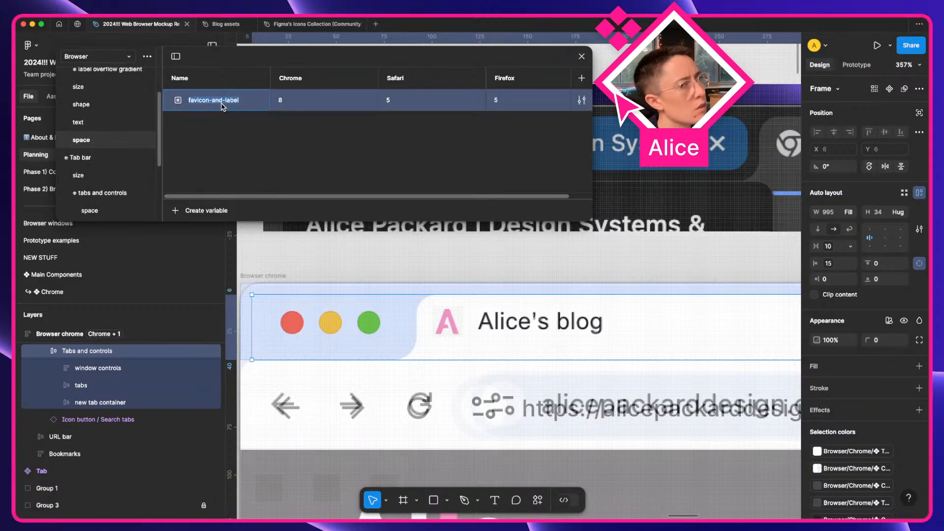
{"action": "type", "text": "gap"}
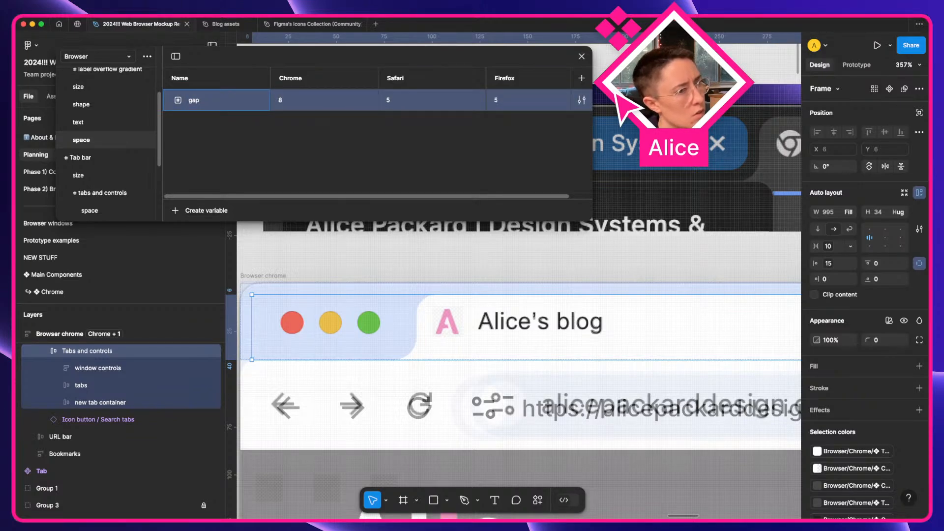
{"action": "scroll", "coordinate": [81, 140], "scroll_direction": "up", "scroll_amount": 3}
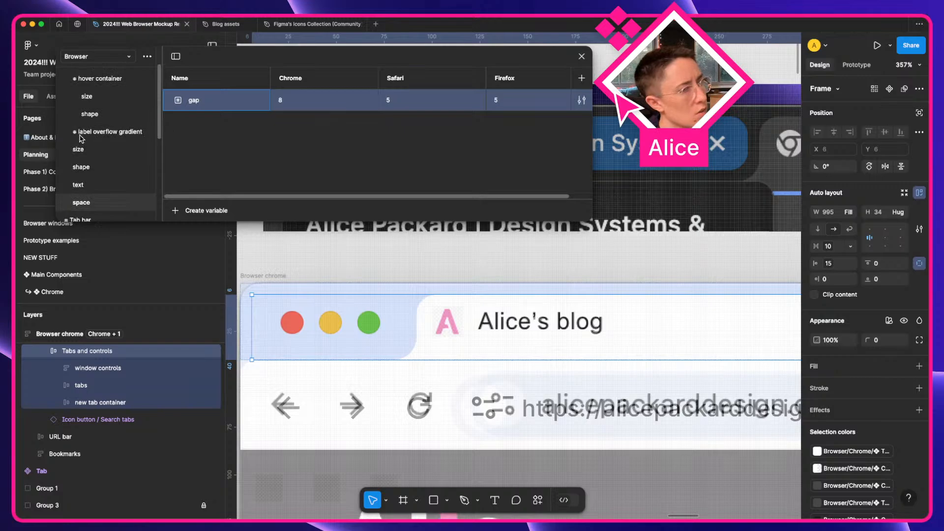
Restore the name favicon-and-label for the variable in the tab group's space subgroup
{"action": "scroll", "coordinate": [81, 139], "scroll_direction": "up", "scroll_amount": 2}
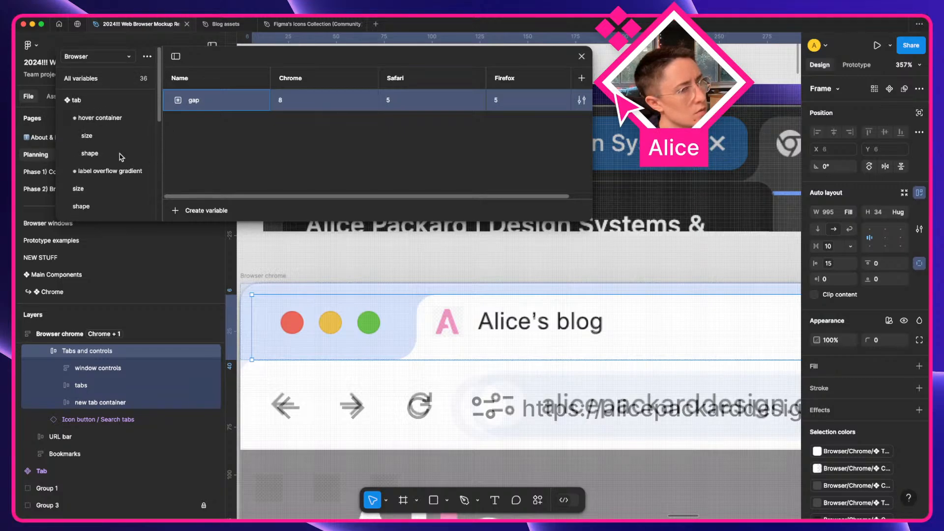
{"action": "scroll", "coordinate": [85, 200], "scroll_direction": "down", "scroll_amount": 1}
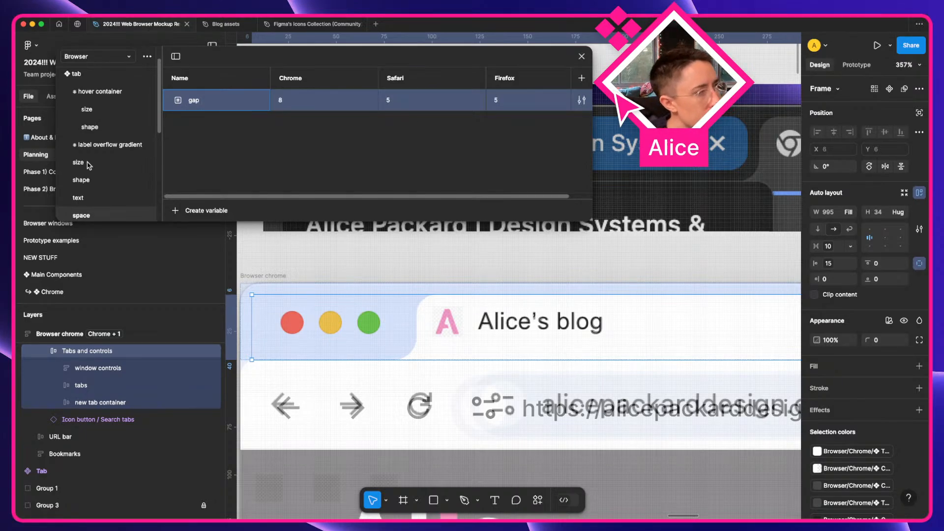
{"action": "left_click", "coordinate": [270, 145]}
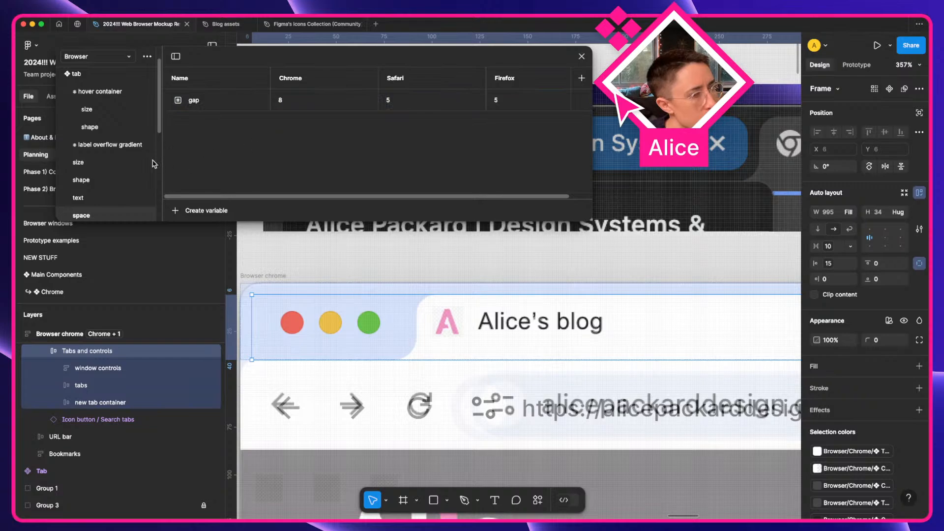
{"action": "scroll", "coordinate": [106, 142], "scroll_direction": "down", "scroll_amount": 4}
{"action": "scroll", "coordinate": [105, 141], "scroll_direction": "down", "scroll_amount": 1}
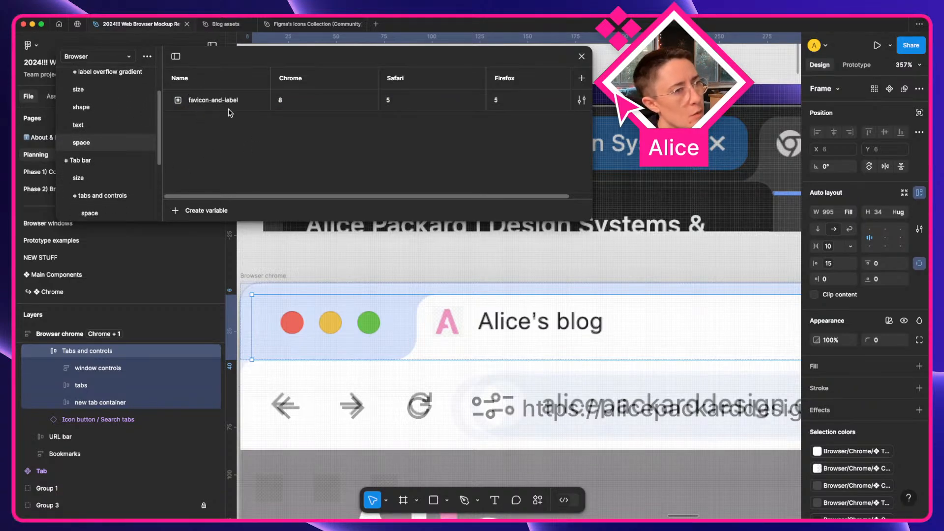
Examine the size variables of the tabs and controls group and its window controls subgroup under Tab bar
{"action": "scroll", "coordinate": [111, 197], "scroll_direction": "down", "scroll_amount": 3}
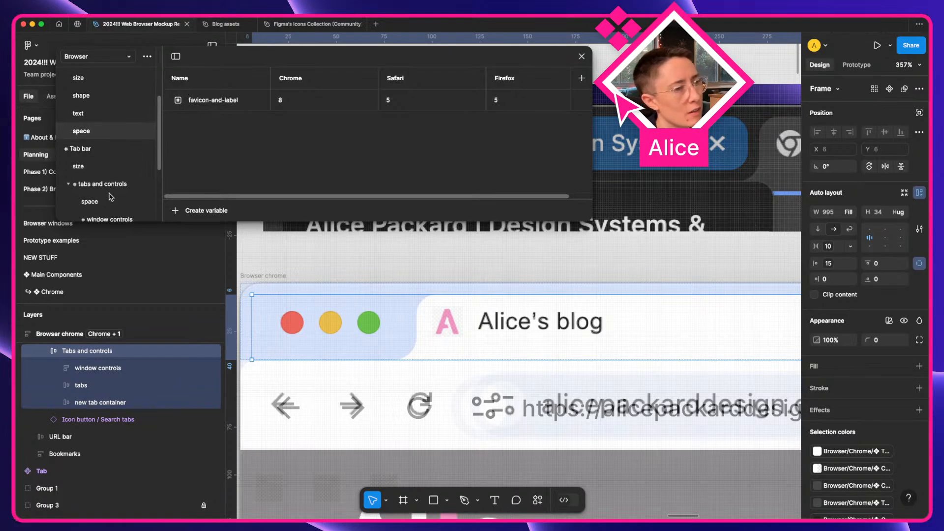
{"action": "scroll", "coordinate": [111, 197], "scroll_direction": "down", "scroll_amount": 1}
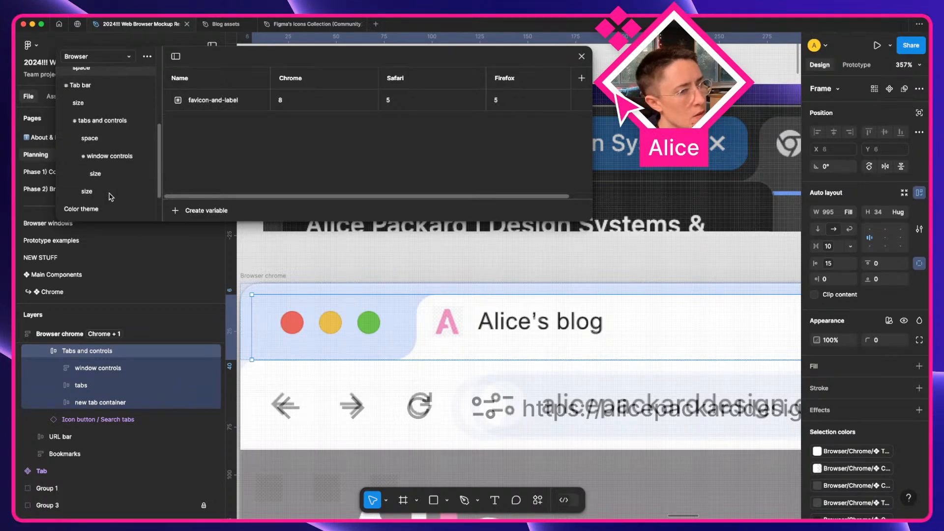
{"action": "scroll", "coordinate": [95, 205], "scroll_direction": "down", "scroll_amount": 1}
{"action": "left_click", "coordinate": [90, 189]}
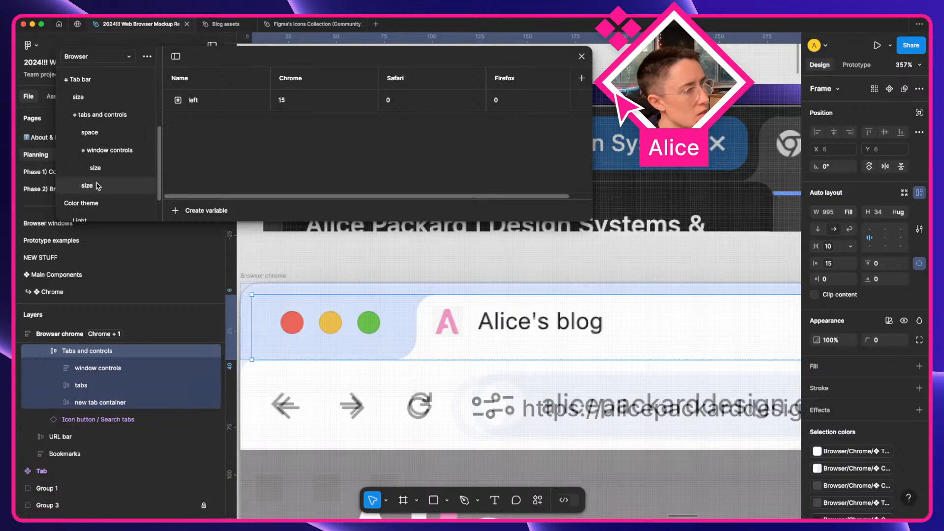
{"action": "scroll", "coordinate": [110, 156], "scroll_direction": "down", "scroll_amount": 1}
{"action": "left_click", "coordinate": [109, 156]}
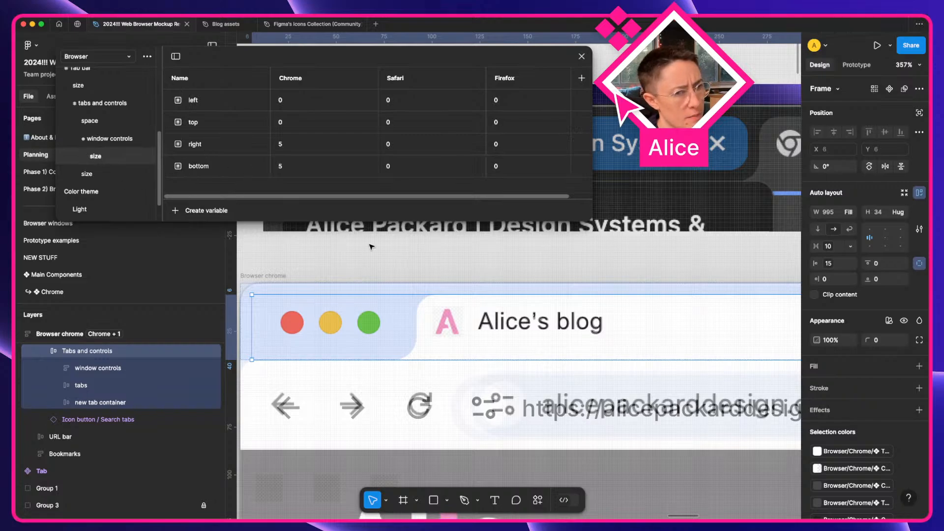
Delete the extra Test tab after the Google tab in the Chrome tab bar
{"action": "scroll", "coordinate": [426, 334], "scroll_direction": "right", "scroll_amount": 15}
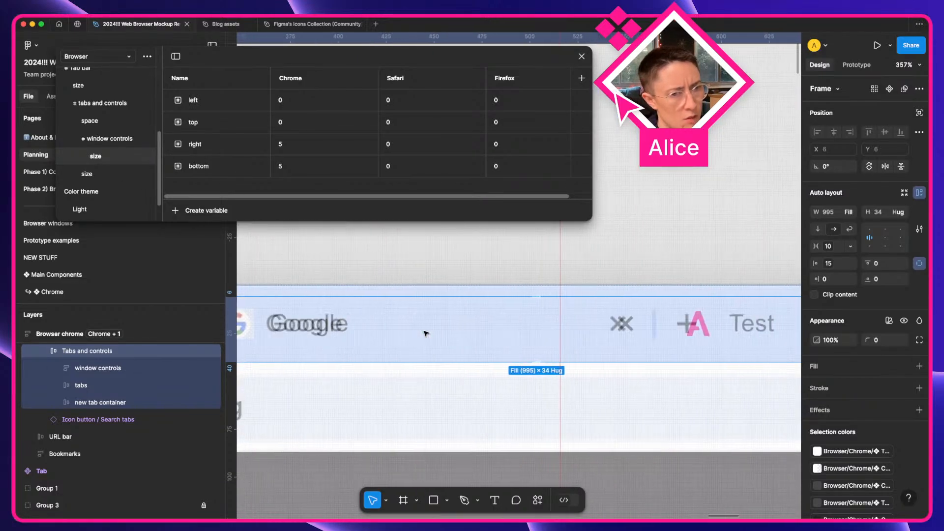
{"action": "scroll", "coordinate": [426, 333], "scroll_direction": "right", "scroll_amount": 1}
{"action": "double_click", "coordinate": [426, 334]}
{"action": "double_click", "coordinate": [425, 334]}
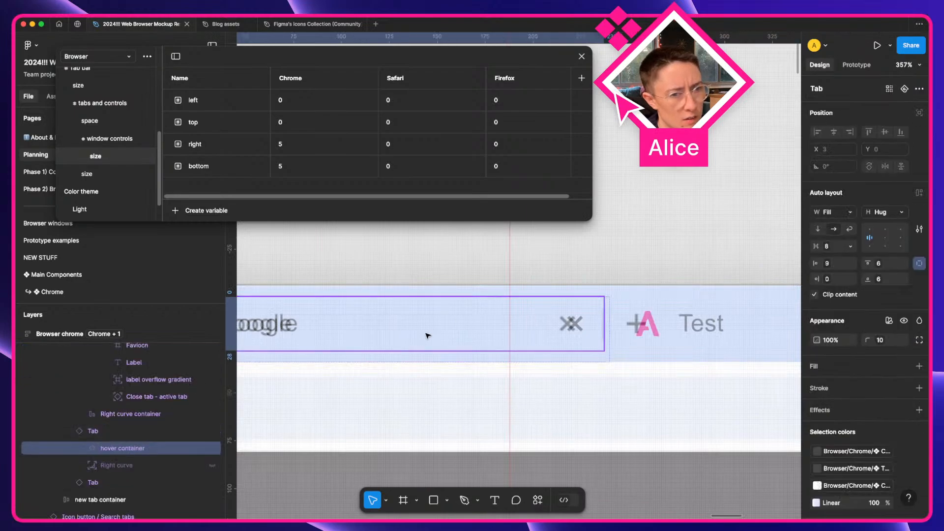
{"action": "left_click", "coordinate": [696, 337]}
{"action": "scroll", "coordinate": [696, 338], "scroll_direction": "right", "scroll_amount": 3}
{"action": "key", "text": "Delete"}
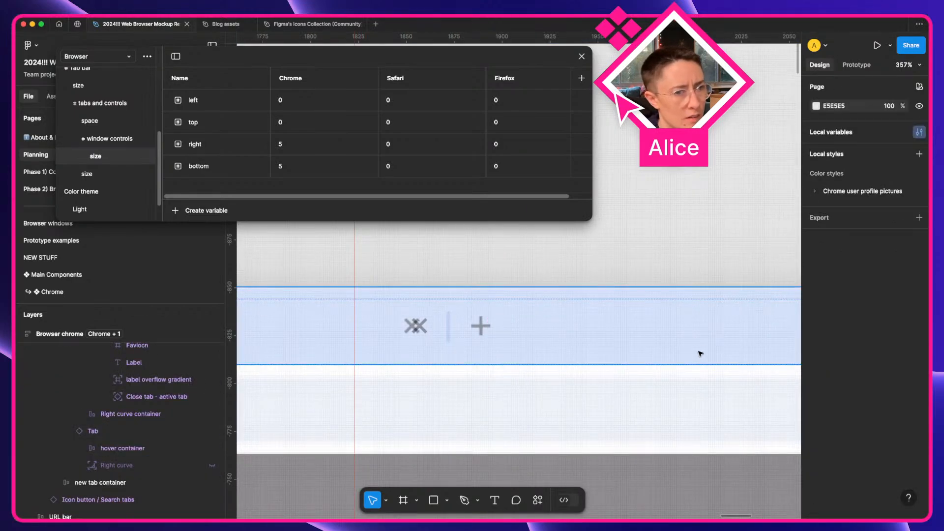
Set the width of the tabs frame inside Tabs and controls to hug its contents
{"action": "left_click", "coordinate": [404, 348]}
{"action": "double_click", "coordinate": [397, 348]}
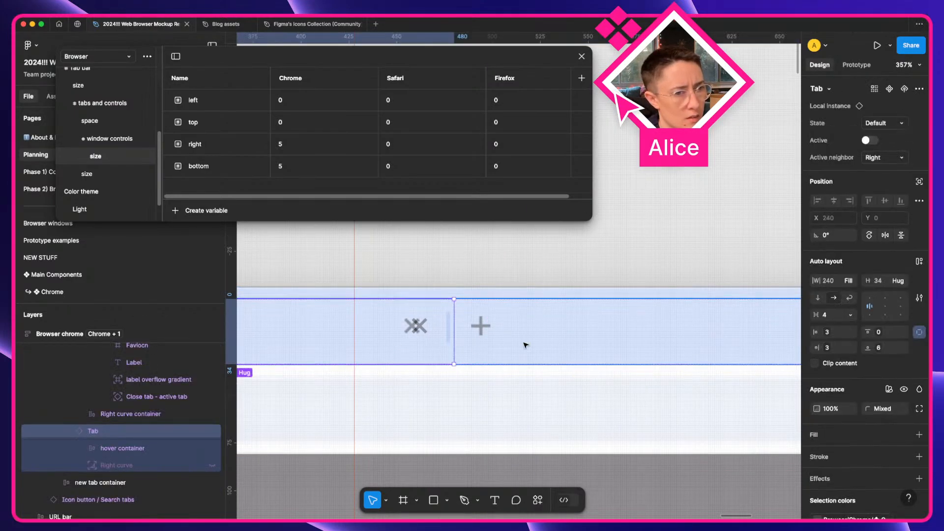
{"action": "scroll", "coordinate": [524, 344], "scroll_direction": "right", "scroll_amount": 5}
{"action": "scroll", "coordinate": [525, 345], "scroll_direction": "right", "scroll_amount": 5}
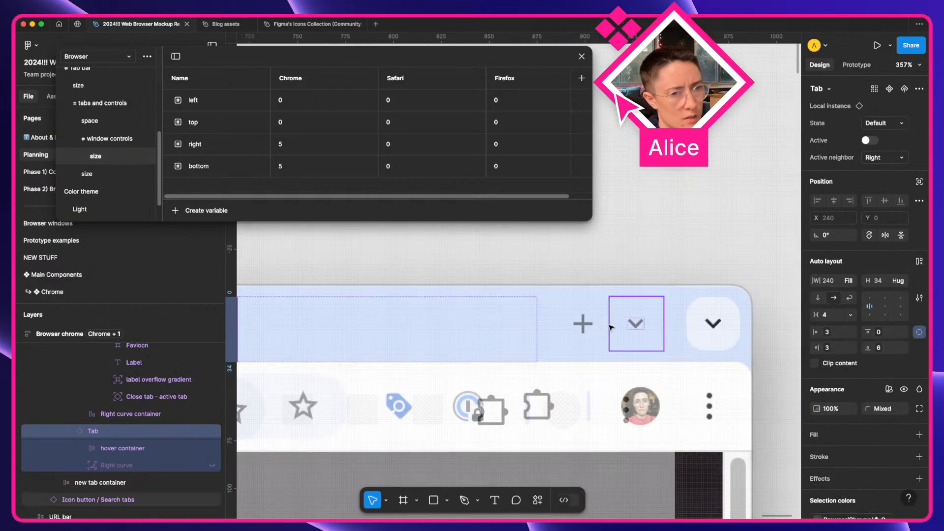
{"action": "left_click", "coordinate": [526, 334]}
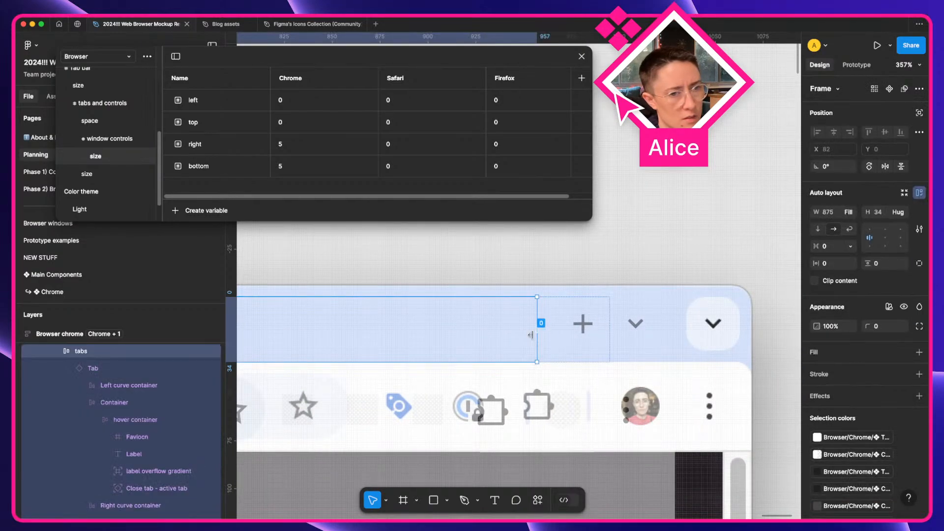
{"action": "left_click", "coordinate": [848, 212]}
{"action": "left_click", "coordinate": [856, 199]}
{"action": "scroll", "coordinate": [561, 290], "scroll_direction": "left", "scroll_amount": 10}
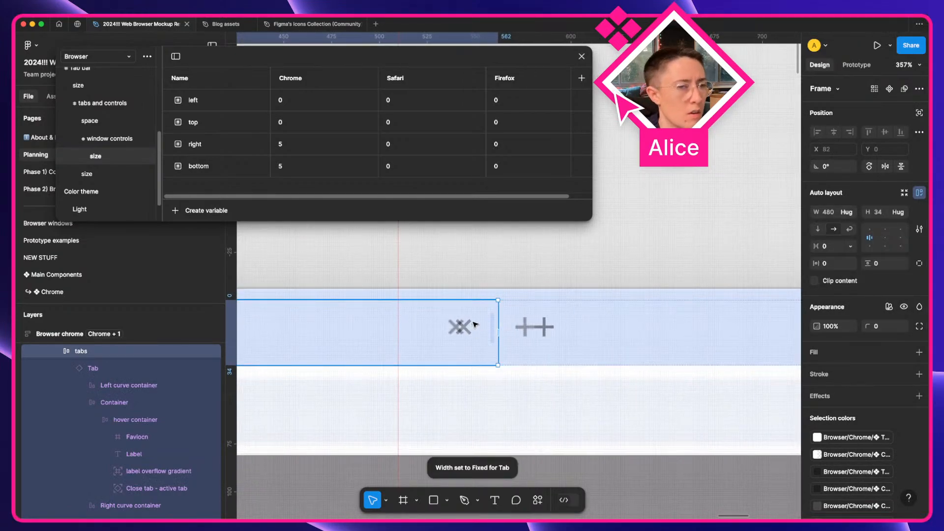
Widen the whole Browser chrome frame to 1075 so its right edge matches the reference browser window
{"action": "scroll", "coordinate": [475, 325], "scroll_direction": "down", "scroll_amount": 5}
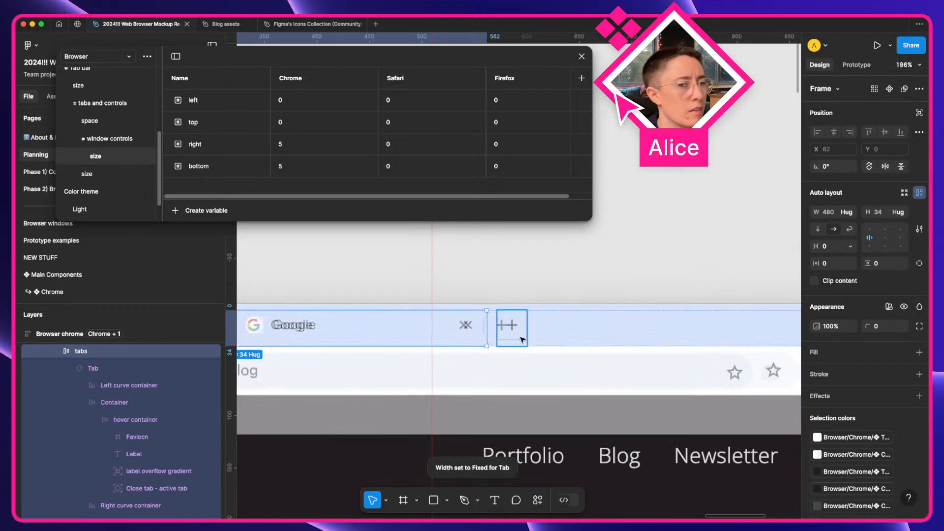
{"action": "scroll", "coordinate": [485, 325], "scroll_direction": "left", "scroll_amount": 5}
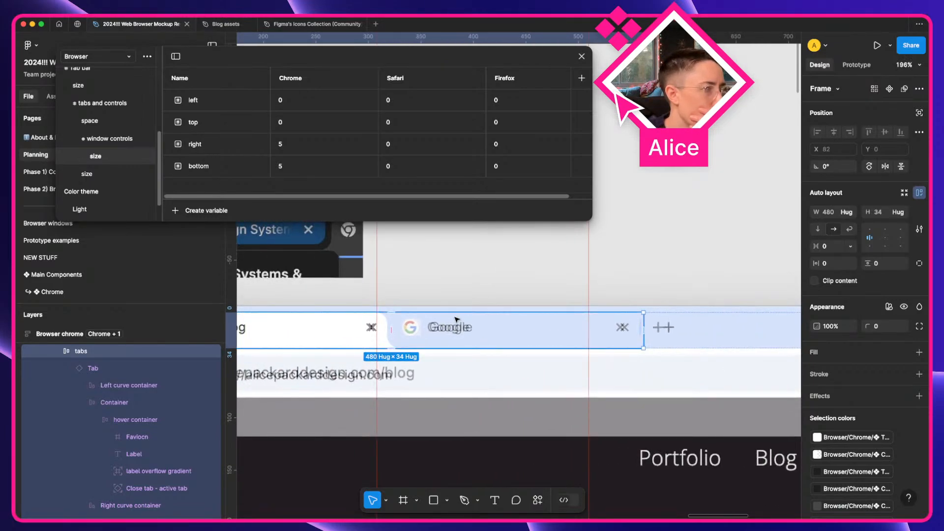
{"action": "scroll", "coordinate": [433, 335], "scroll_direction": "left", "scroll_amount": 4}
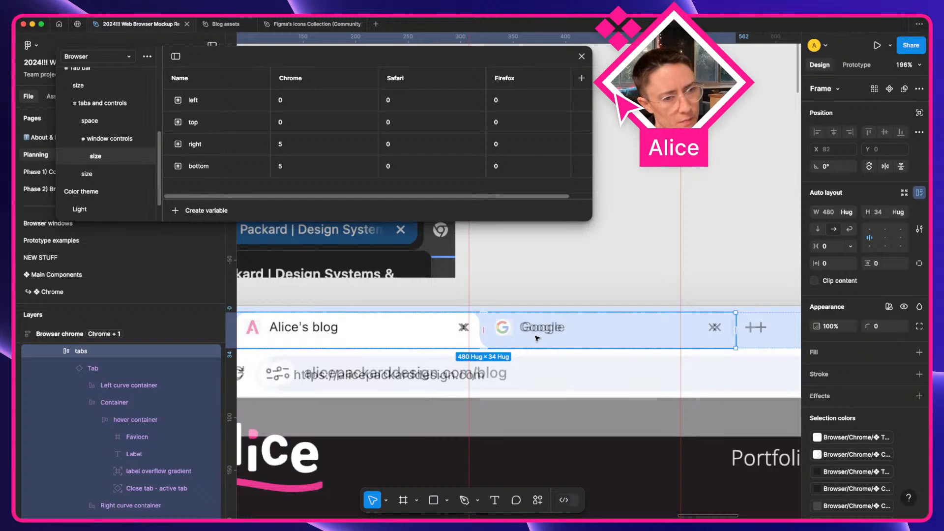
{"action": "scroll", "coordinate": [537, 338], "scroll_direction": "left", "scroll_amount": 2}
{"action": "scroll", "coordinate": [537, 338], "scroll_direction": "down", "scroll_amount": 1}
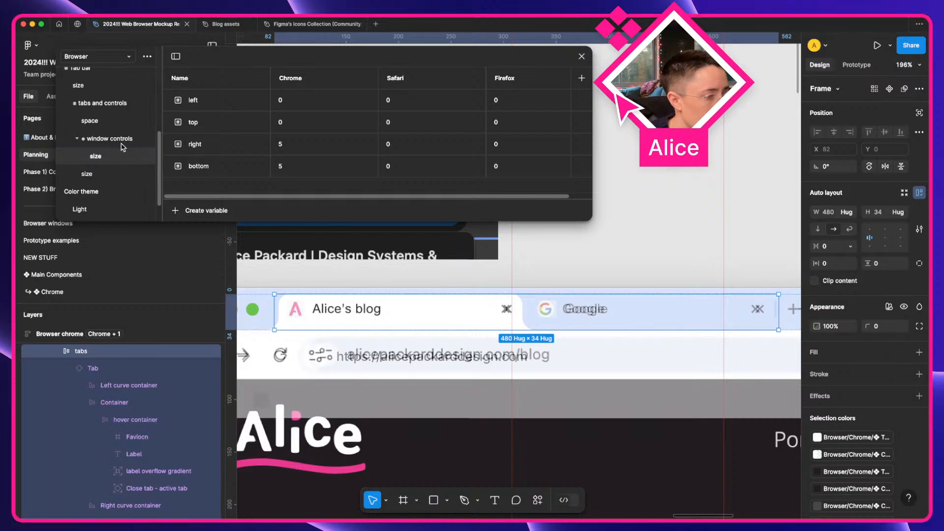
{"action": "scroll", "coordinate": [673, 249], "scroll_direction": "right", "scroll_amount": 10}
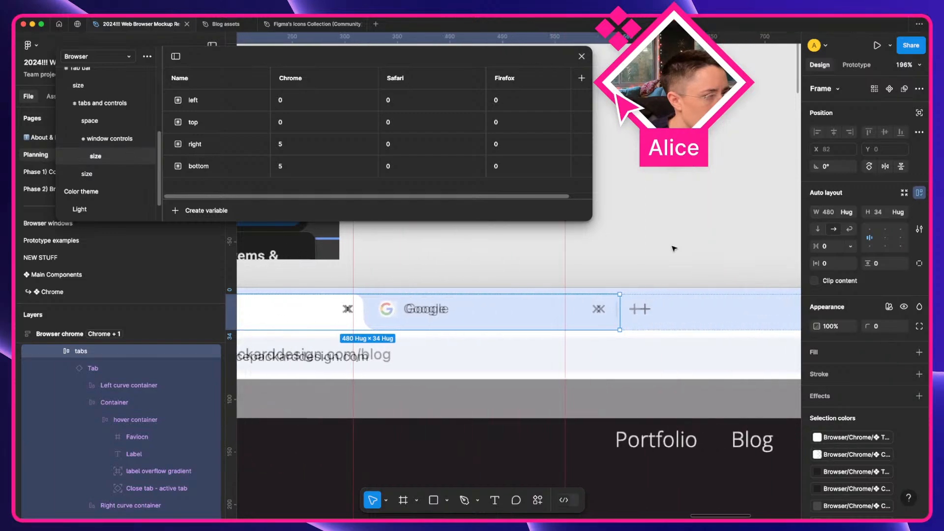
{"action": "scroll", "coordinate": [673, 248], "scroll_direction": "right", "scroll_amount": 5}
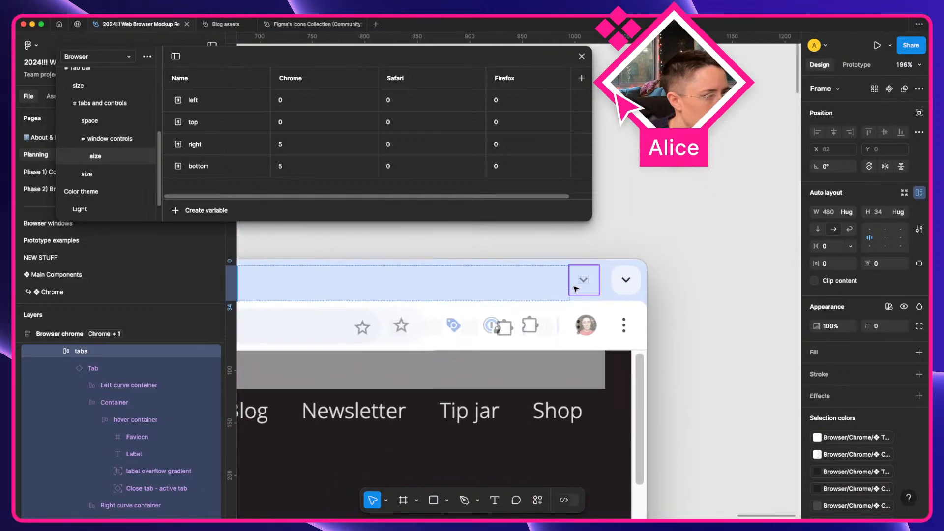
{"action": "left_click", "coordinate": [601, 293]}
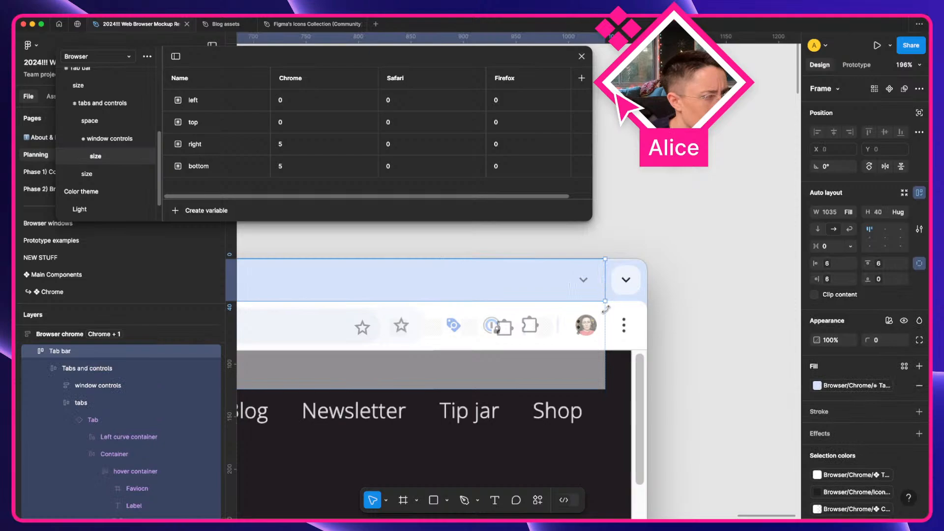
{"action": "key", "text": "shift+Return"}
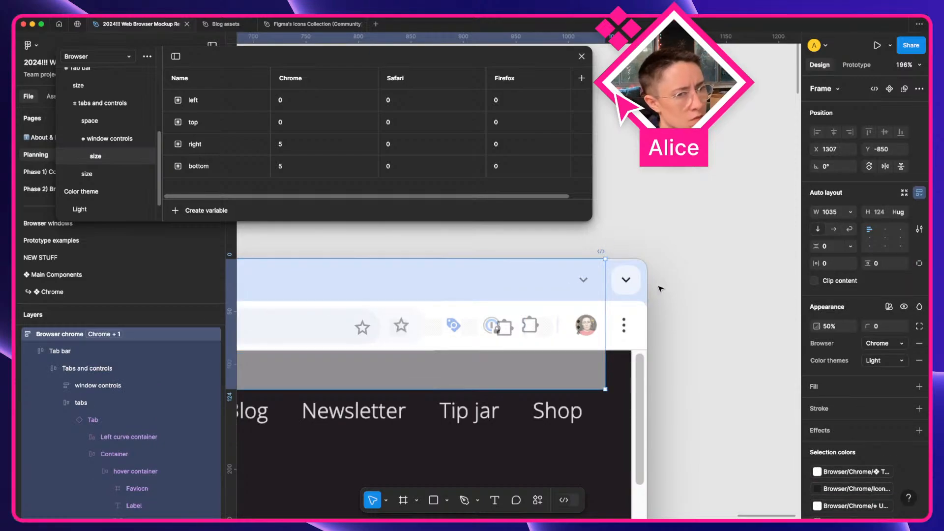
{"action": "left_click_drag", "start_coordinate": [604, 289], "coordinate": [649, 299]}
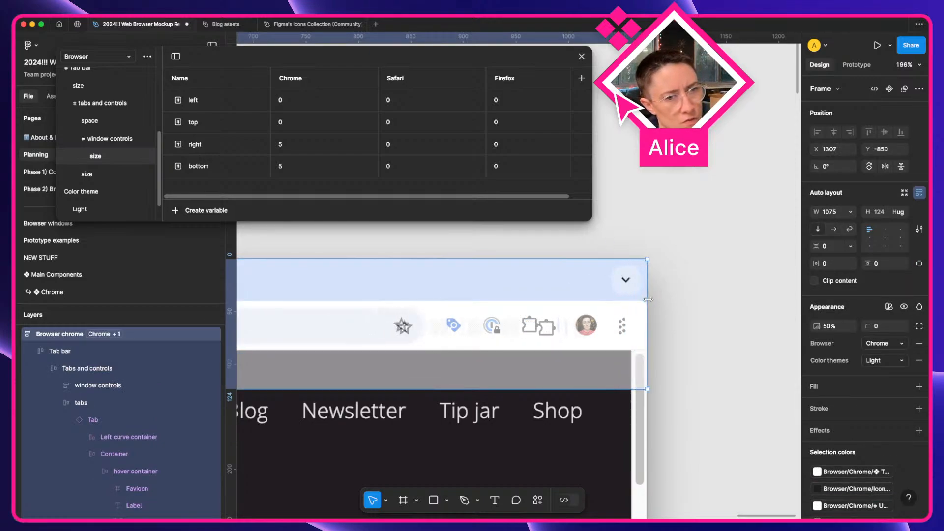
Switch the URL bar frame to individual paddings and set its top padding to 6
{"action": "scroll", "coordinate": [704, 292], "scroll_direction": "left", "scroll_amount": 10}
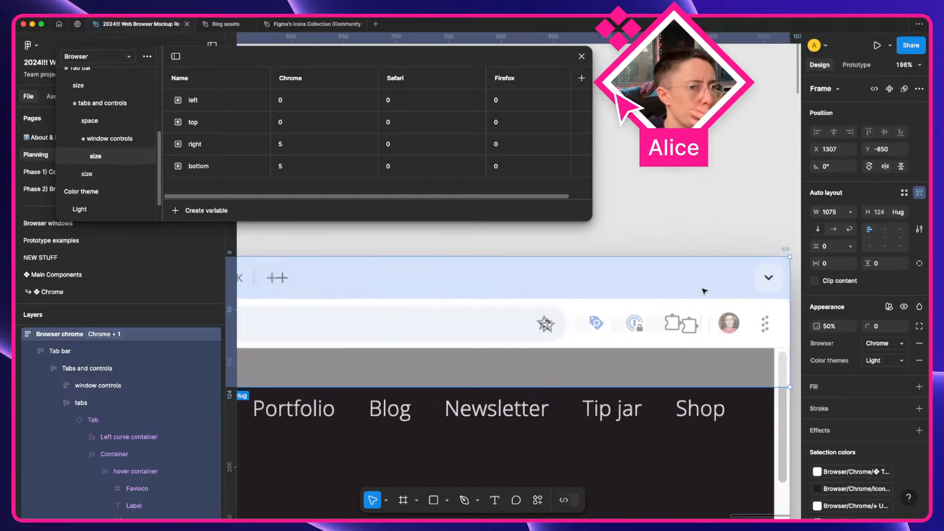
{"action": "scroll", "coordinate": [704, 291], "scroll_direction": "left", "scroll_amount": 5}
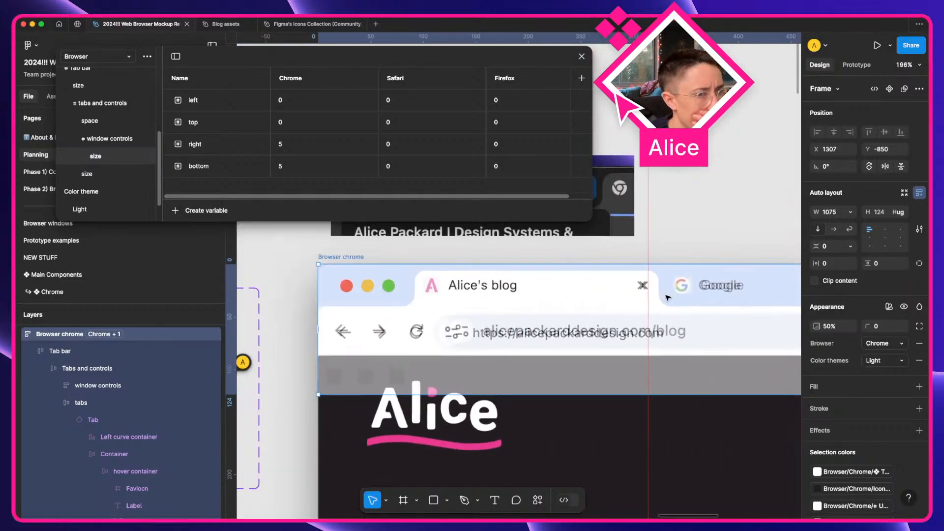
{"action": "scroll", "coordinate": [383, 298], "scroll_direction": "up", "scroll_amount": 8}
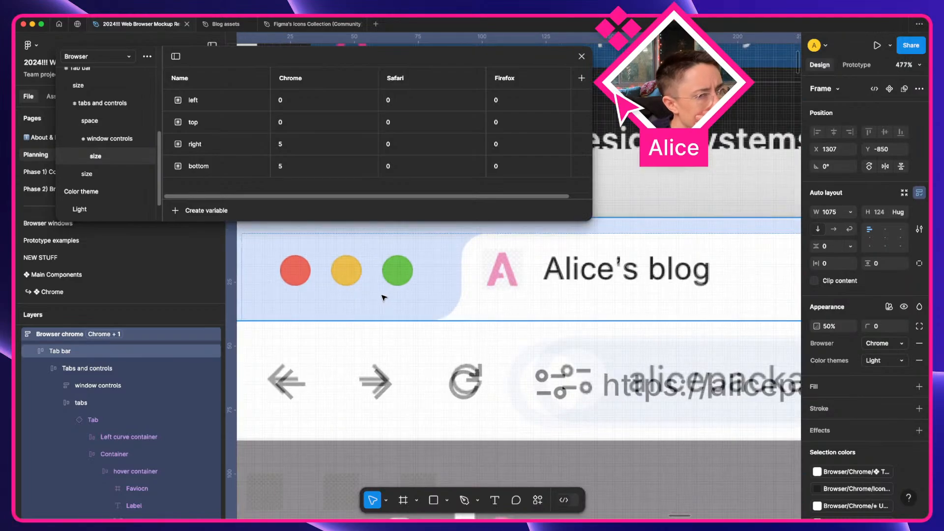
{"action": "left_click", "coordinate": [464, 311]}
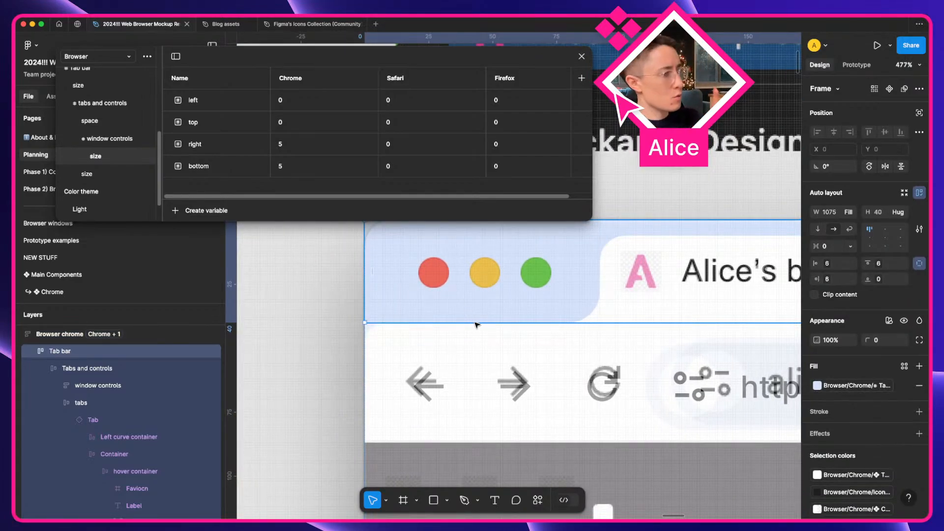
{"action": "left_click", "coordinate": [417, 403]}
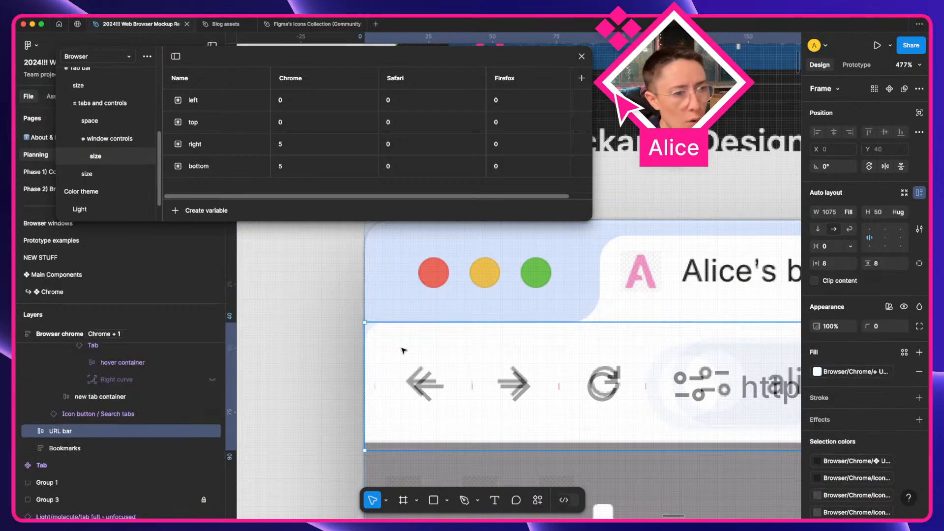
{"action": "scroll", "coordinate": [404, 349], "scroll_direction": "right", "scroll_amount": 6}
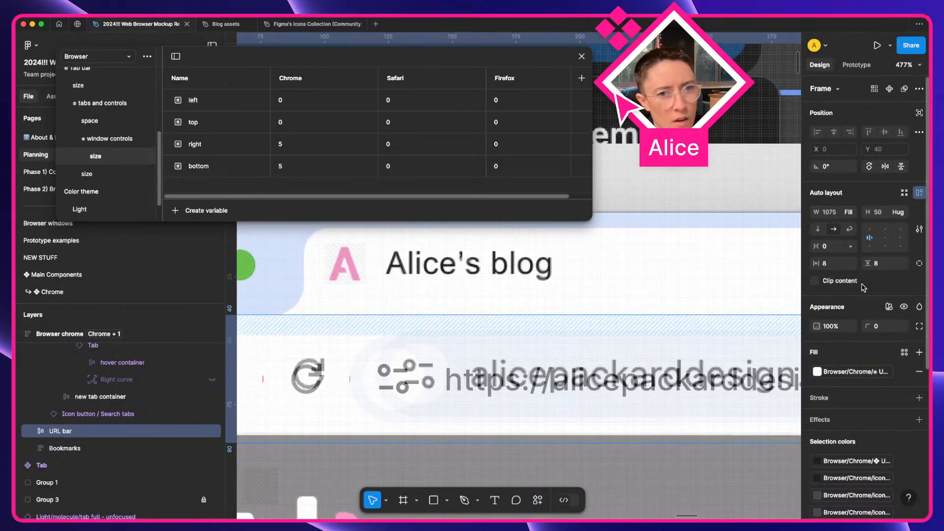
{"action": "left_click", "coordinate": [920, 263]}
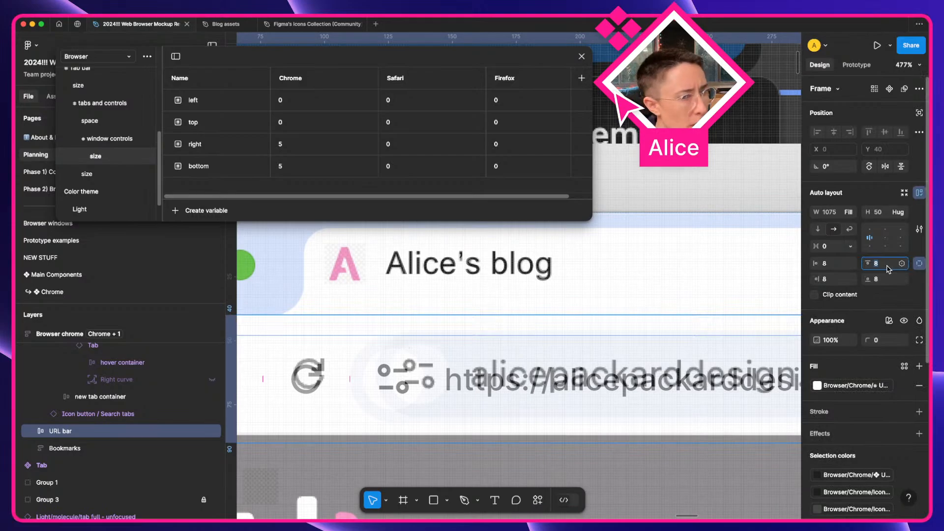
{"action": "type", "text": "6"}
{"action": "key", "text": "Return"}
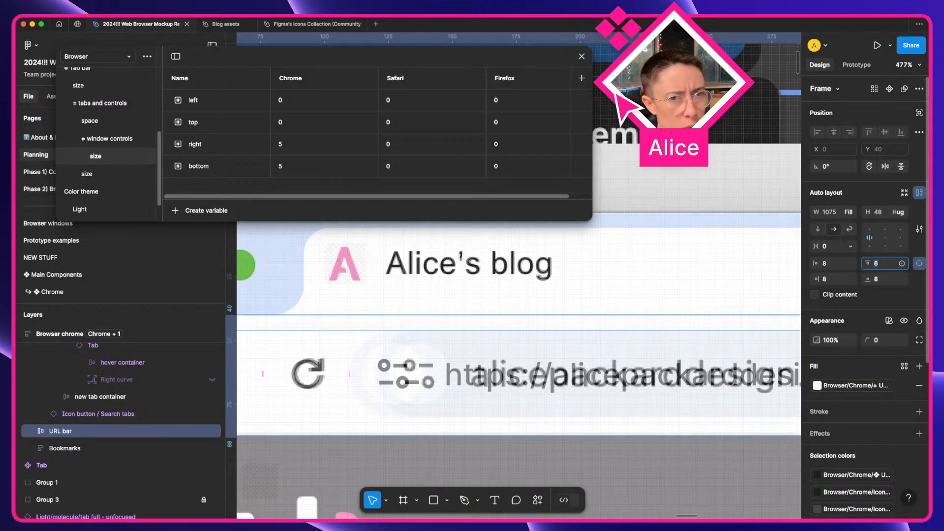
Set the URL bar frame's bottom padding to 6
{"action": "scroll", "coordinate": [487, 374], "scroll_direction": "left", "scroll_amount": 5}
{"action": "scroll", "coordinate": [487, 375], "scroll_direction": "right", "scroll_amount": 5}
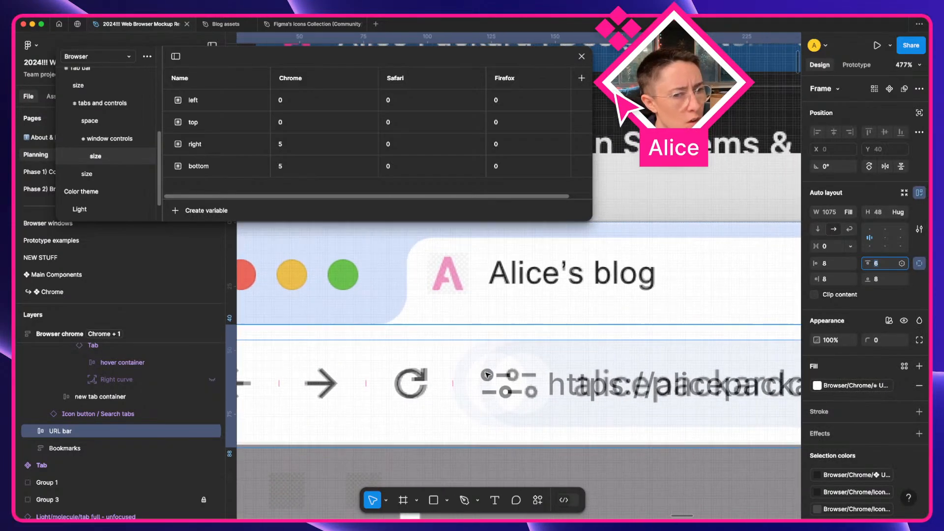
{"action": "left_click", "coordinate": [881, 280]}
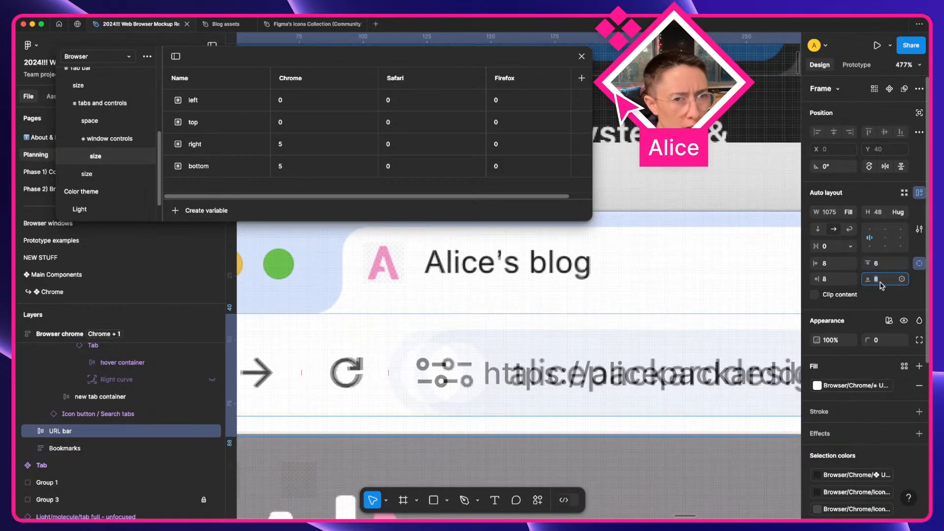
{"action": "type", "text": "6"}
{"action": "key", "text": "Return"}
{"action": "scroll", "coordinate": [608, 418], "scroll_direction": "down", "scroll_amount": 2}
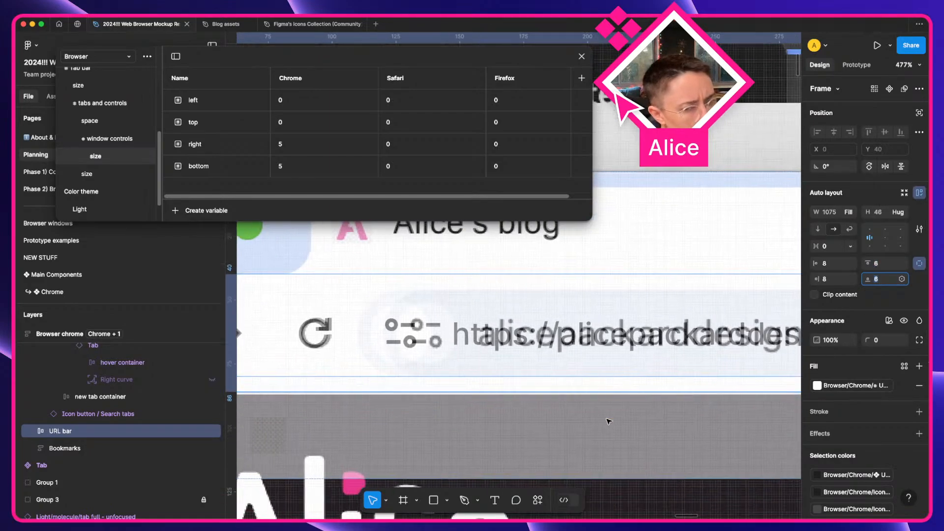
Compare the URL bar's icons, spacing and ends with the reference browser window along its full width
{"action": "scroll", "coordinate": [608, 419], "scroll_direction": "right", "scroll_amount": 3}
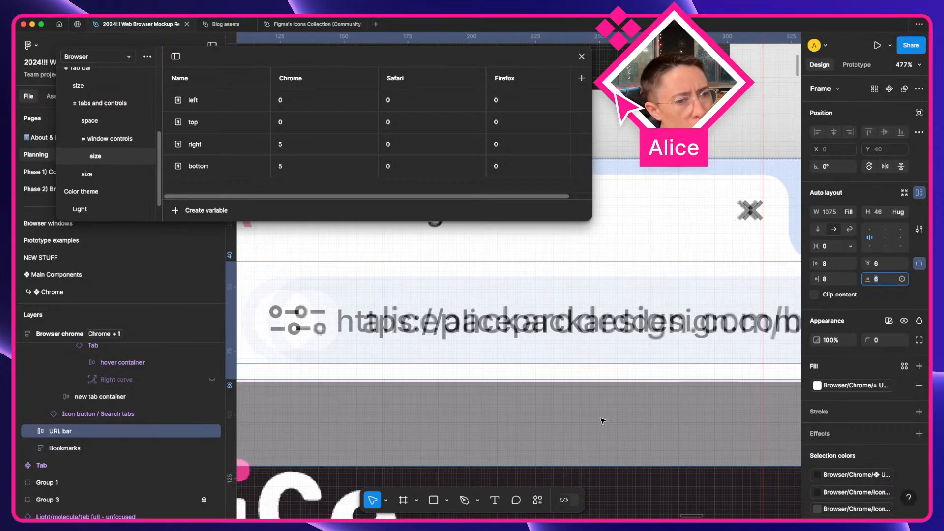
{"action": "scroll", "coordinate": [602, 421], "scroll_direction": "right", "scroll_amount": 8}
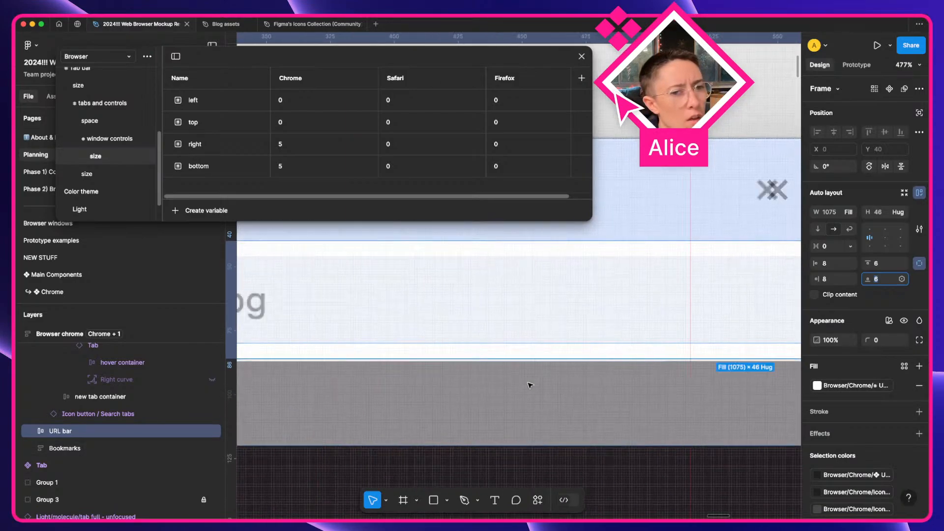
{"action": "scroll", "coordinate": [530, 386], "scroll_direction": "down", "scroll_amount": 1}
{"action": "scroll", "coordinate": [530, 386], "scroll_direction": "right", "scroll_amount": 15}
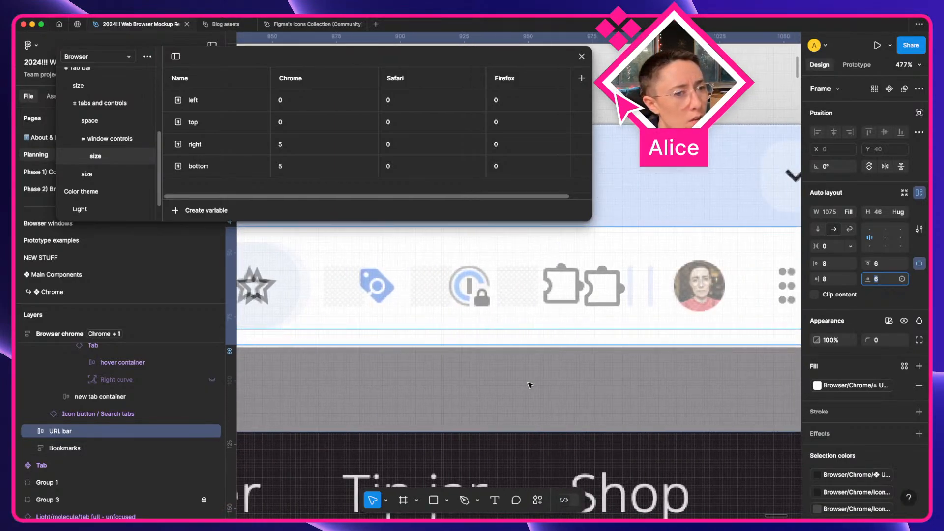
{"action": "scroll", "coordinate": [530, 386], "scroll_direction": "right", "scroll_amount": 3}
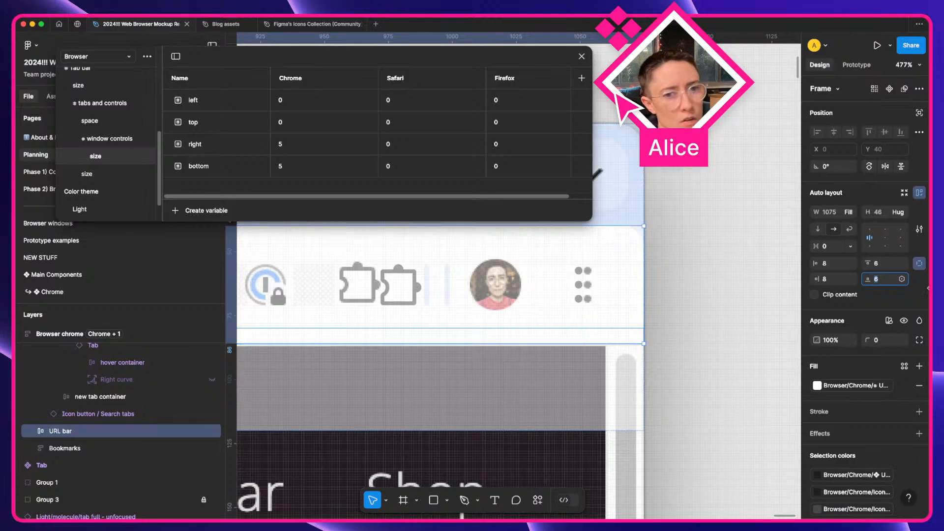
{"action": "scroll", "coordinate": [448, 309], "scroll_direction": "left", "scroll_amount": 8}
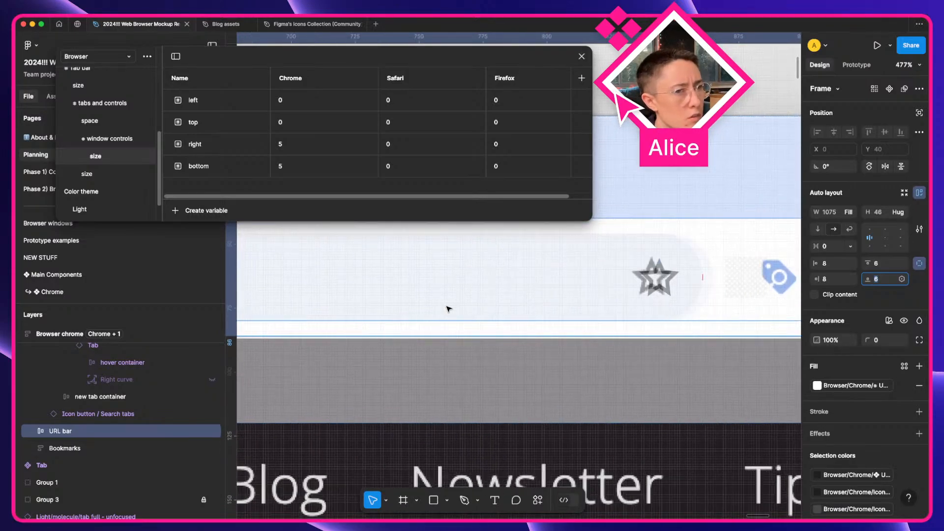
{"action": "scroll", "coordinate": [448, 309], "scroll_direction": "left", "scroll_amount": 20}
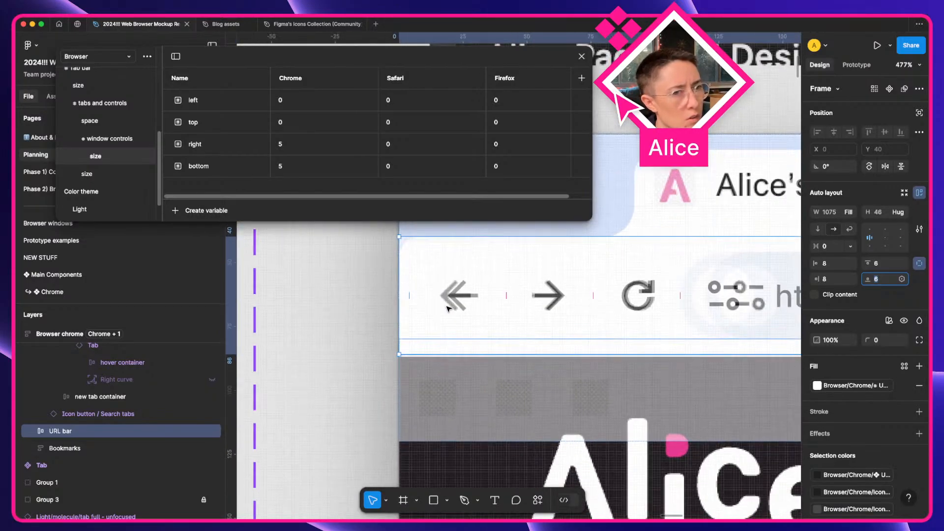
{"action": "scroll", "coordinate": [448, 308], "scroll_direction": "right", "scroll_amount": 5}
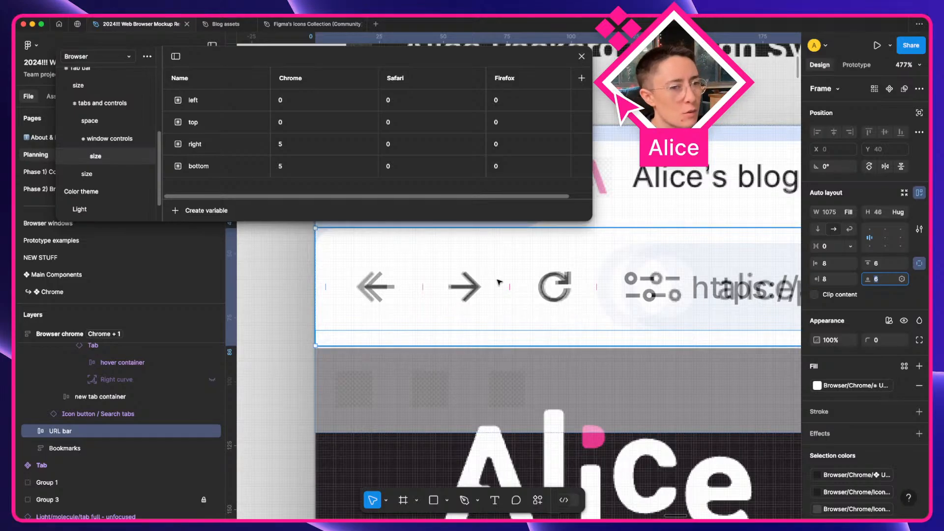
Set the URL bar frame's left padding to 5 using individual paddings
{"action": "double_click", "coordinate": [385, 291]}
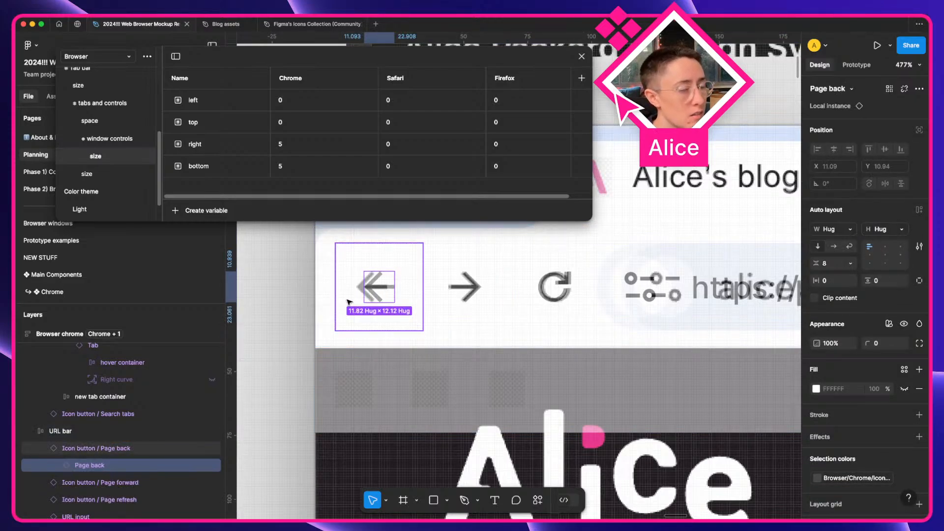
{"action": "left_click", "coordinate": [347, 302]}
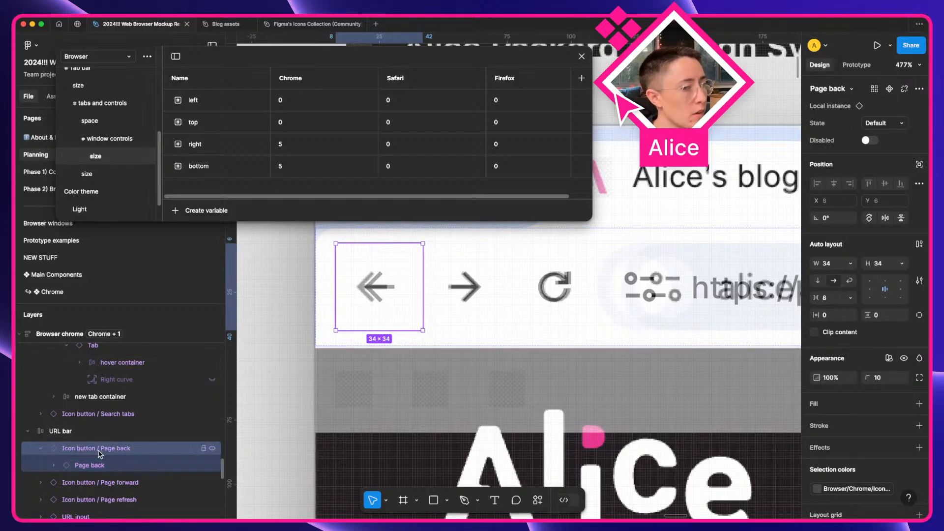
{"action": "left_click", "coordinate": [40, 449]}
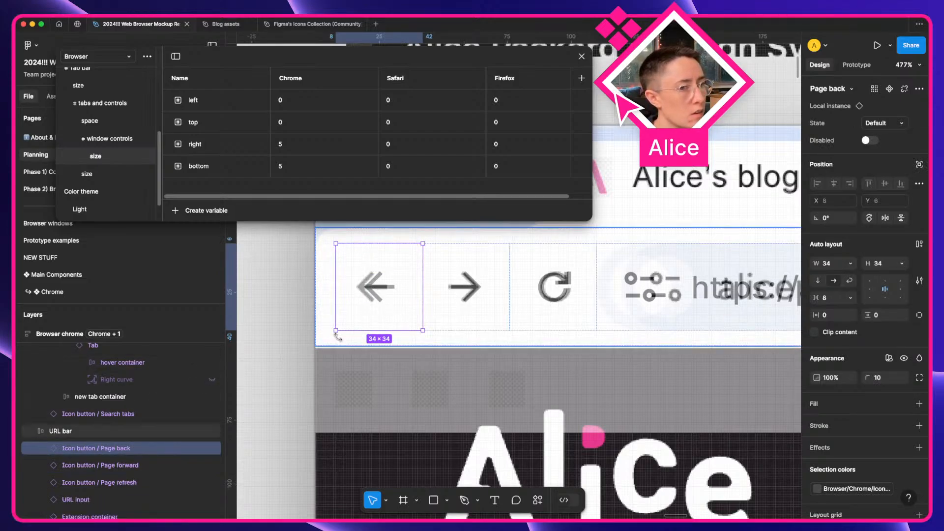
{"action": "left_click", "coordinate": [323, 319]}
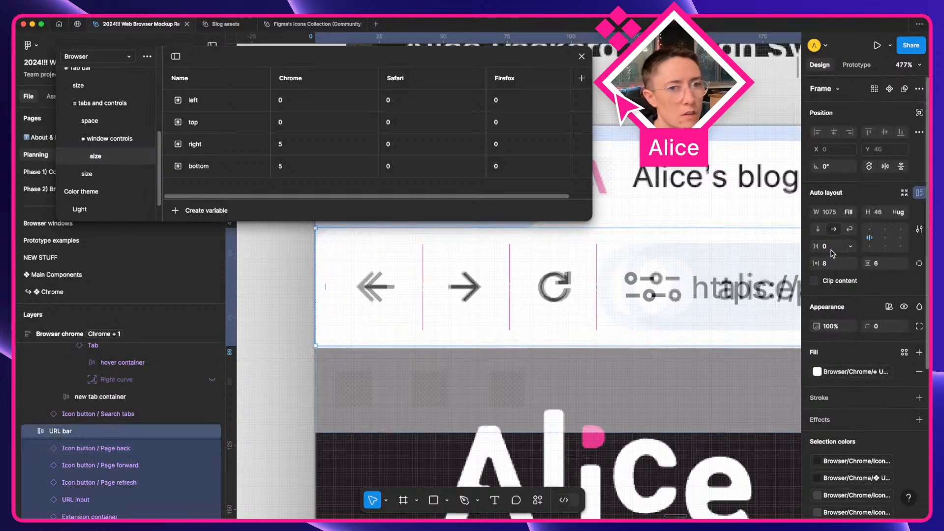
{"action": "left_click", "coordinate": [918, 264]}
{"action": "left_click", "coordinate": [833, 263]}
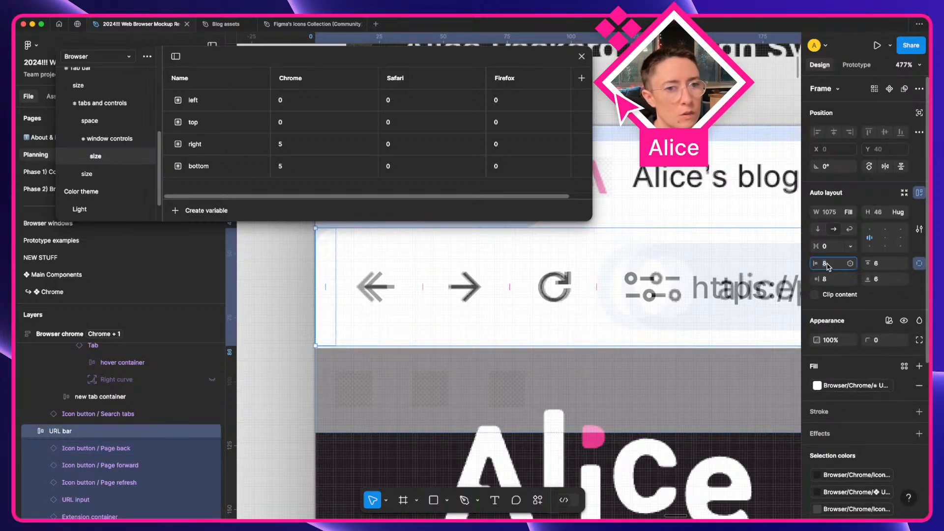
{"action": "type", "text": "5"}
{"action": "key", "text": "Return"}
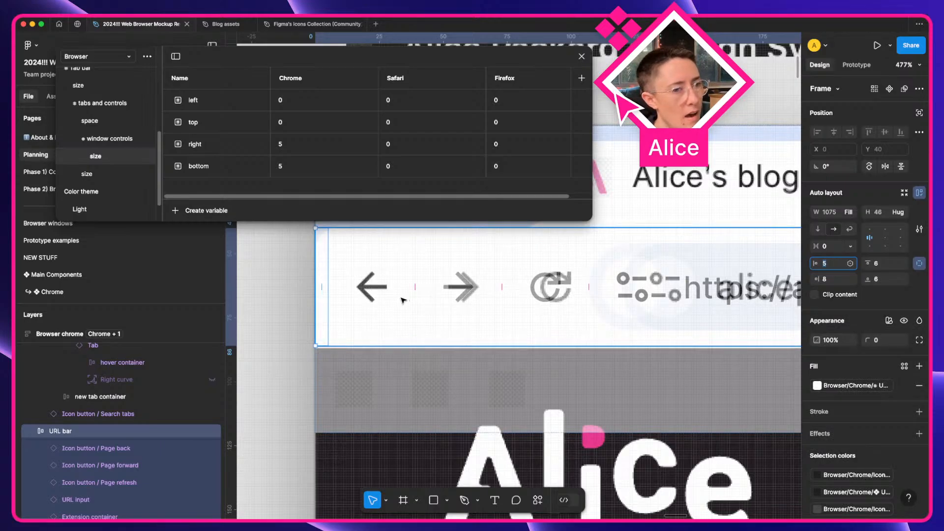
Increase the URL bar frame's bottom padding to 7
{"action": "left_click", "coordinate": [276, 320]}
{"action": "left_click", "coordinate": [466, 325]}
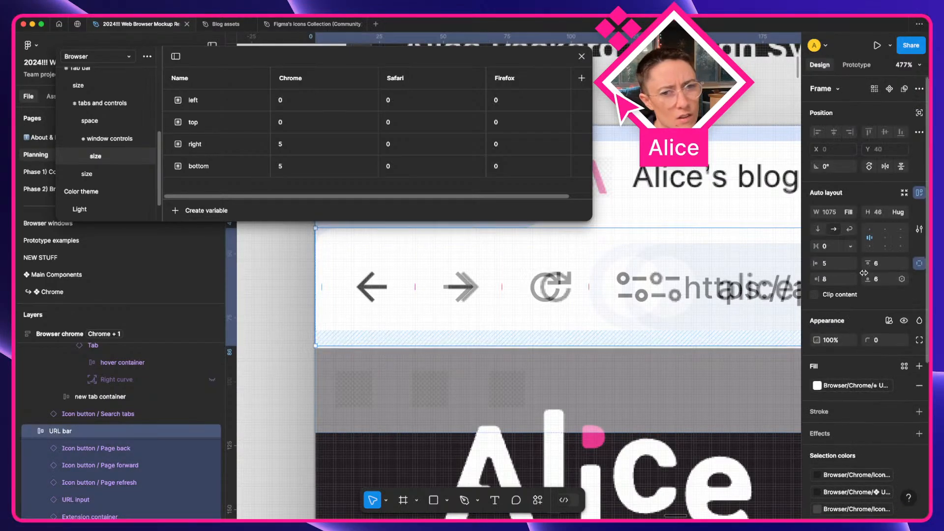
{"action": "left_click", "coordinate": [886, 280]}
{"action": "key", "text": "Up"}
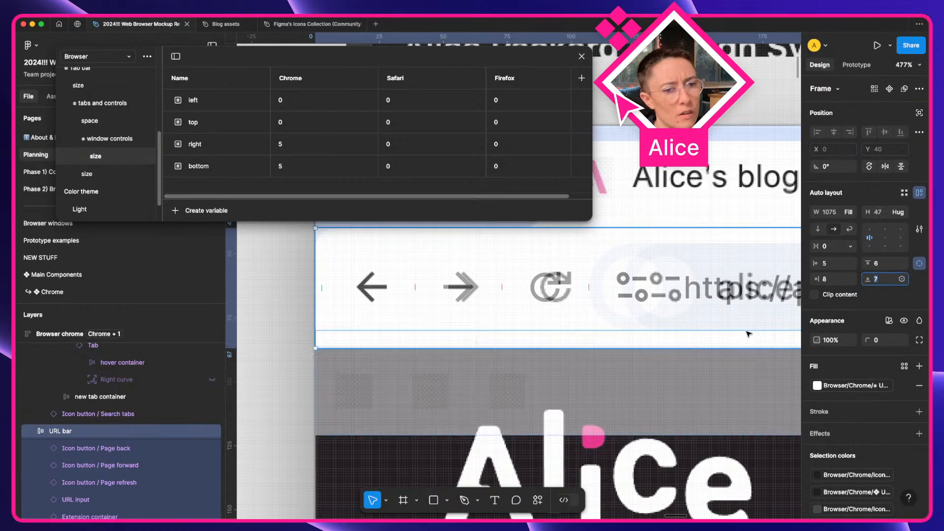
Add a solid black (000000) inside stroke of width 1 to the URL bar frame, on its bottom side only
{"action": "left_click", "coordinate": [920, 412]}
{"action": "left_click", "coordinate": [827, 449]}
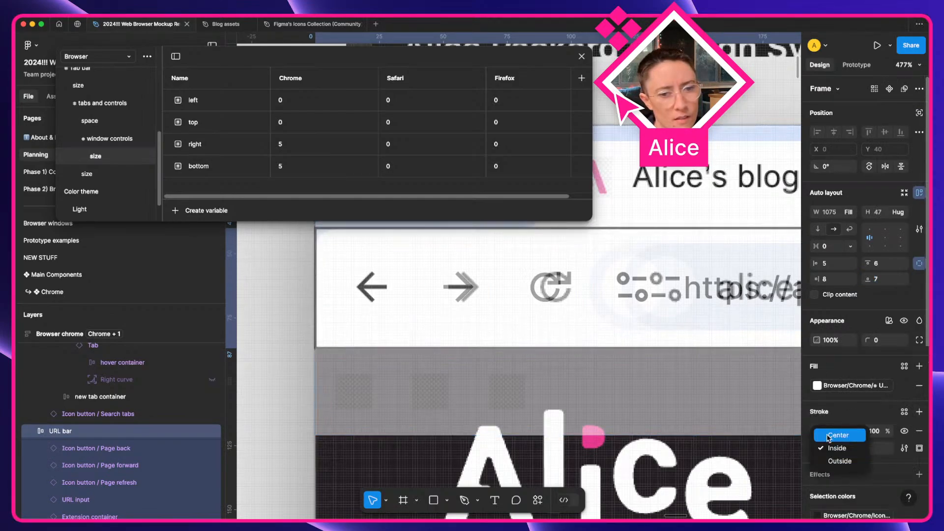
{"action": "left_click", "coordinate": [840, 448]}
{"action": "left_click", "coordinate": [905, 449]}
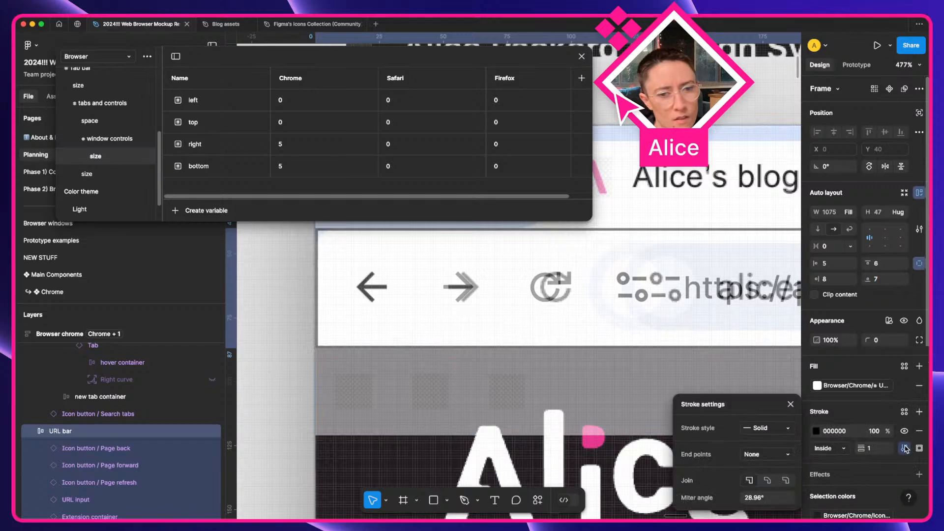
{"action": "left_click", "coordinate": [775, 429]}
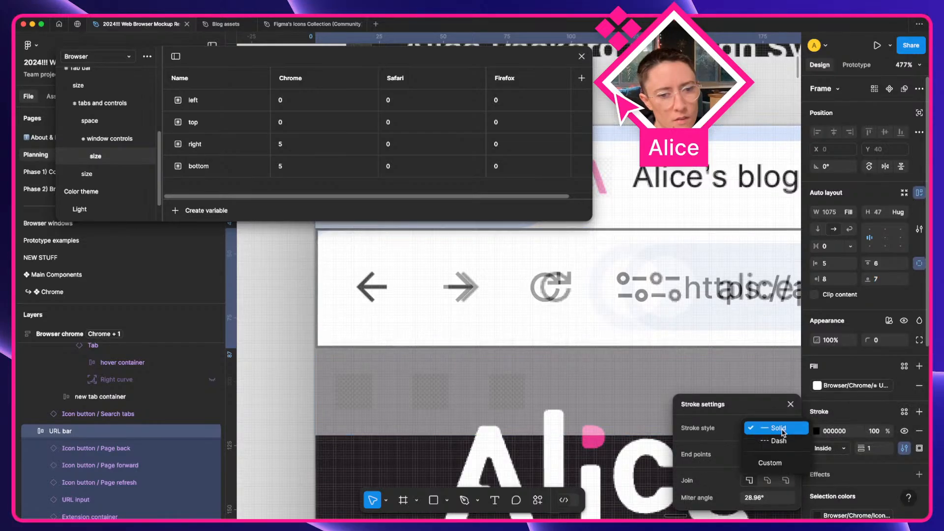
{"action": "left_click", "coordinate": [774, 429]}
{"action": "left_click", "coordinate": [770, 455]}
{"action": "left_click", "coordinate": [767, 452]}
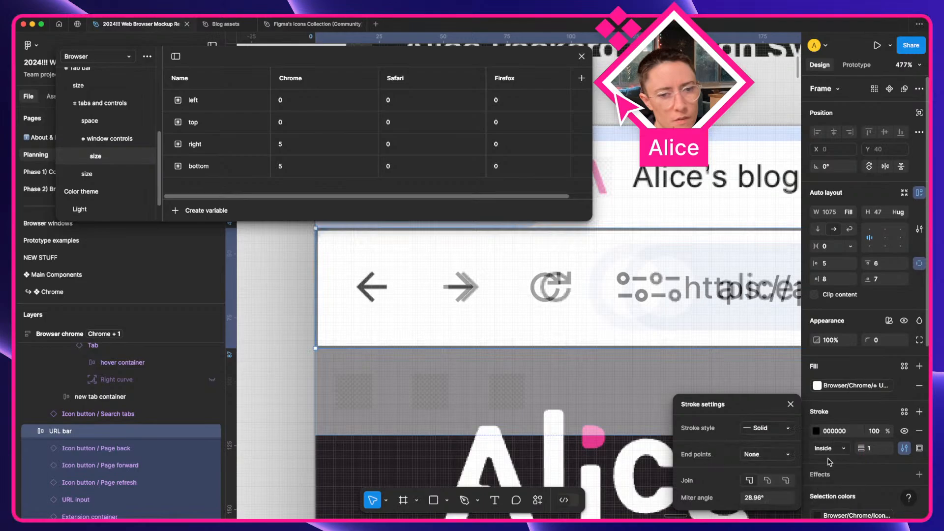
{"action": "left_click", "coordinate": [919, 448]}
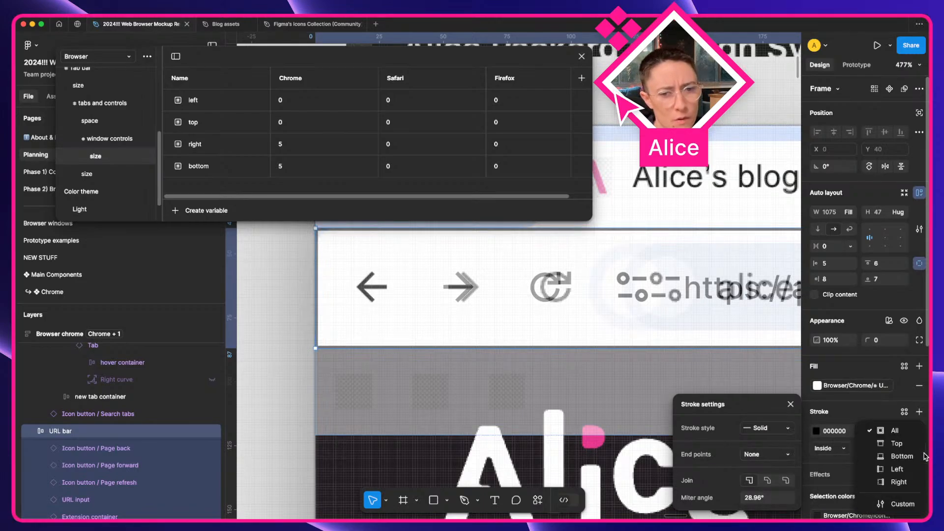
{"action": "left_click", "coordinate": [901, 456]}
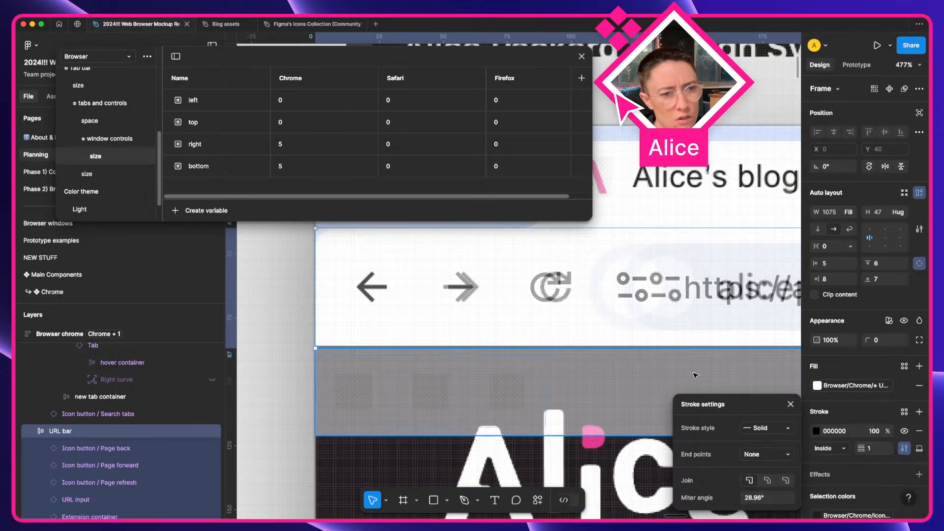
{"action": "left_click", "coordinate": [258, 331]}
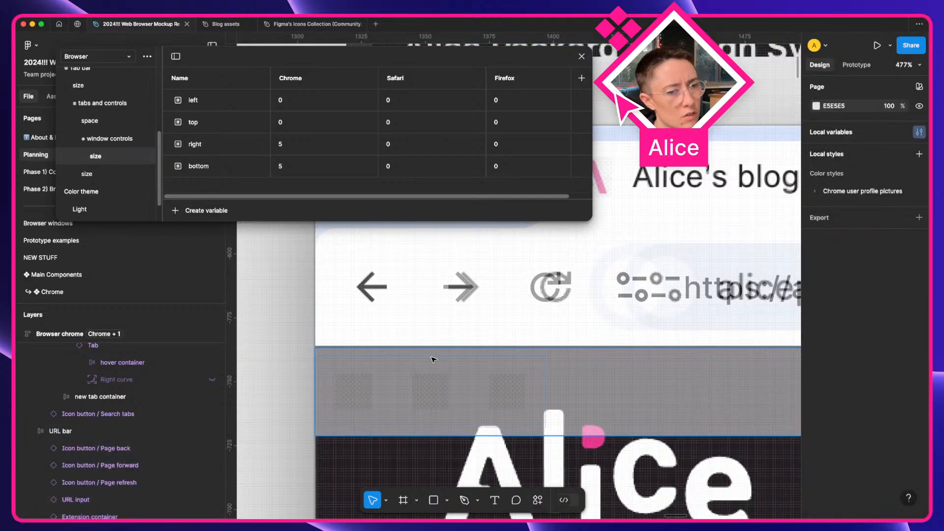
Wrap the page back, page forward and page refresh icon buttons in an auto layout frame with a gap of 2
{"action": "left_click", "coordinate": [456, 344]}
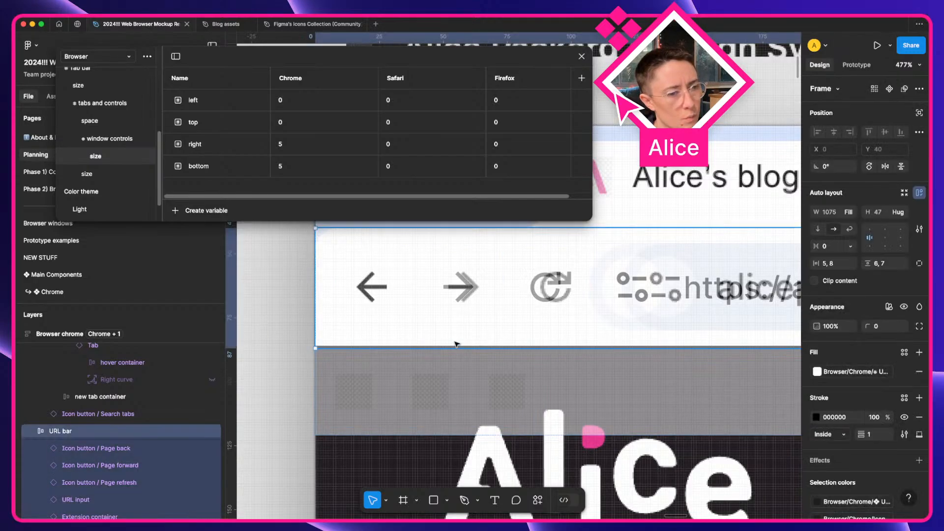
{"action": "left_click", "coordinate": [461, 294]}
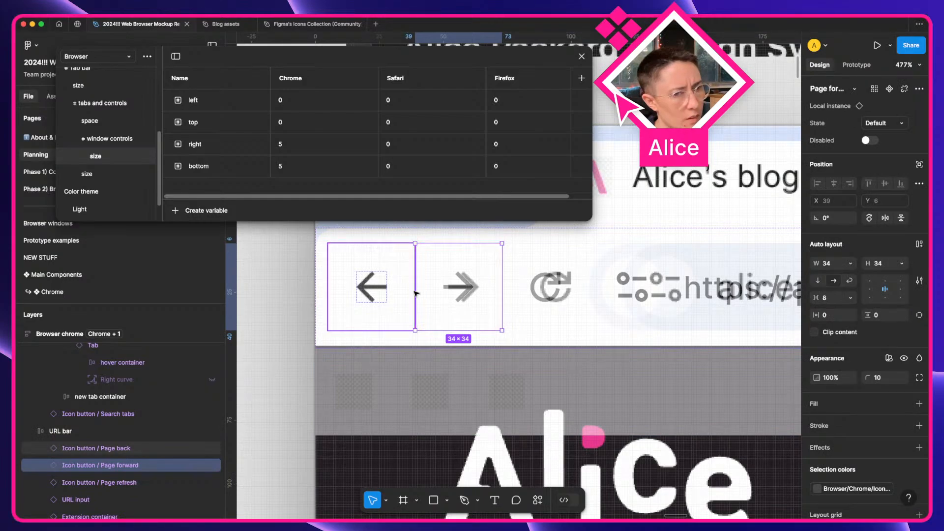
{"action": "left_click", "coordinate": [370, 288]}
{"action": "left_click", "coordinate": [455, 294], "text": "shift"}
{"action": "left_click", "coordinate": [550, 288], "text": "shift"}
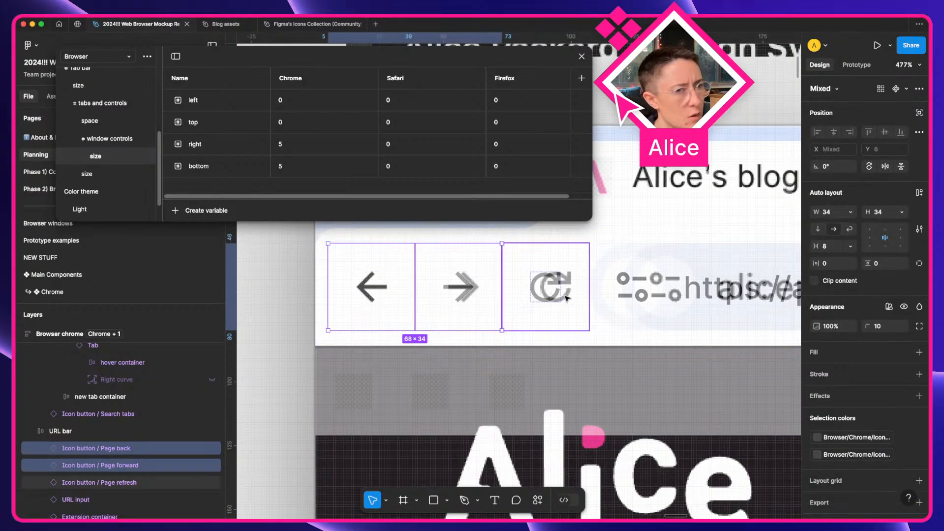
{"action": "key", "text": "shift+a"}
{"action": "left_click", "coordinate": [836, 247]}
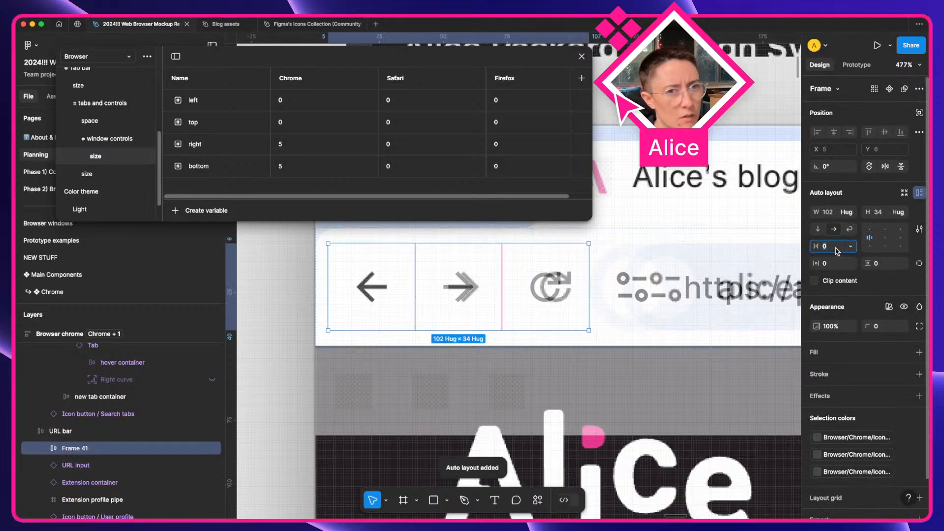
{"action": "type", "text": "2"}
{"action": "key", "text": "Return"}
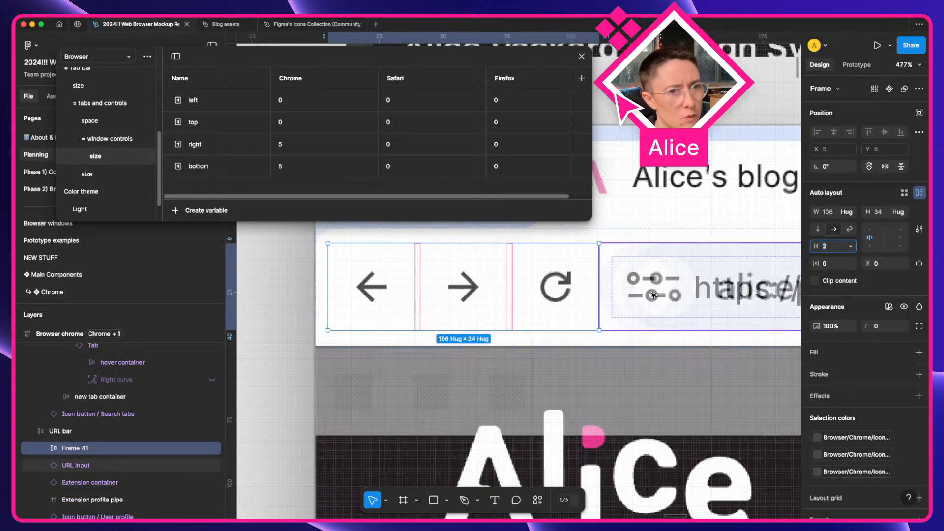
Set the gap between the items of the URL bar frame to 9
{"action": "scroll", "coordinate": [653, 295], "scroll_direction": "right", "scroll_amount": 5}
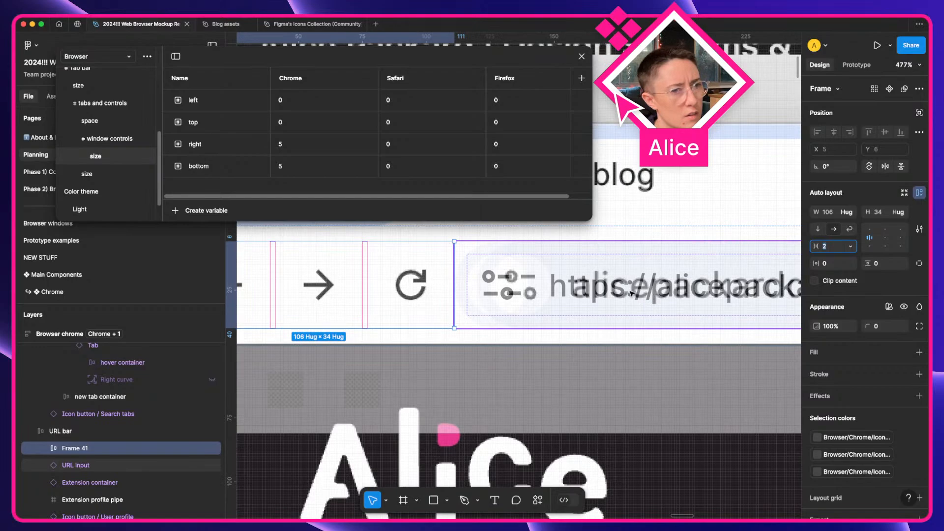
{"action": "left_click", "coordinate": [589, 237]}
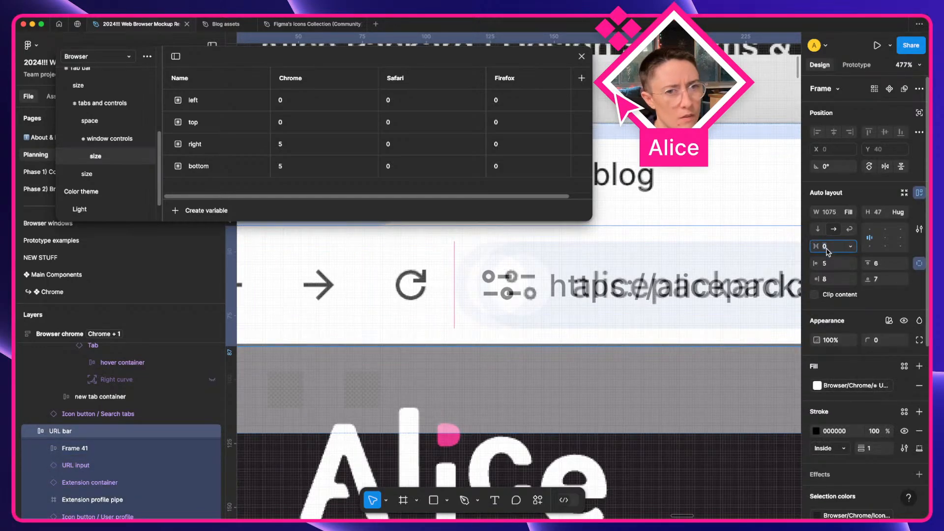
{"action": "key", "text": "Up"}
{"action": "key", "text": "Up"}
{"action": "key", "text": "Up"}
{"action": "key", "text": "Up"}
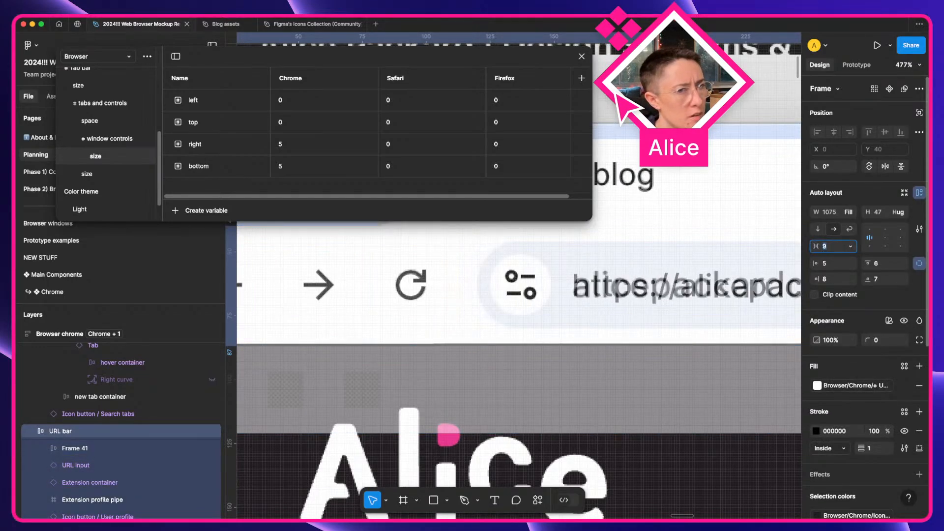
Compare the bookmark star and extension icons in the URL bar with the reference, and select the navigation buttons frame
{"action": "scroll", "coordinate": [366, 337], "scroll_direction": "right", "scroll_amount": 5}
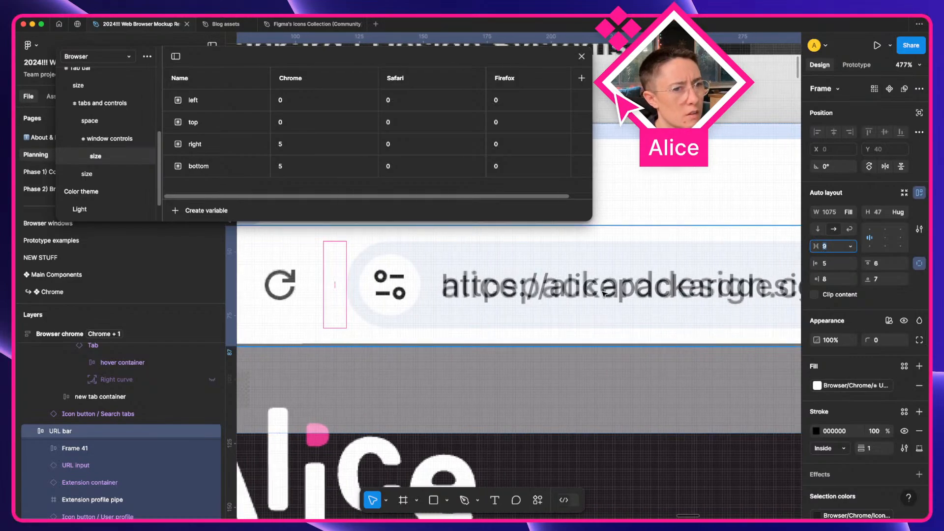
{"action": "scroll", "coordinate": [366, 336], "scroll_direction": "right", "scroll_amount": 20}
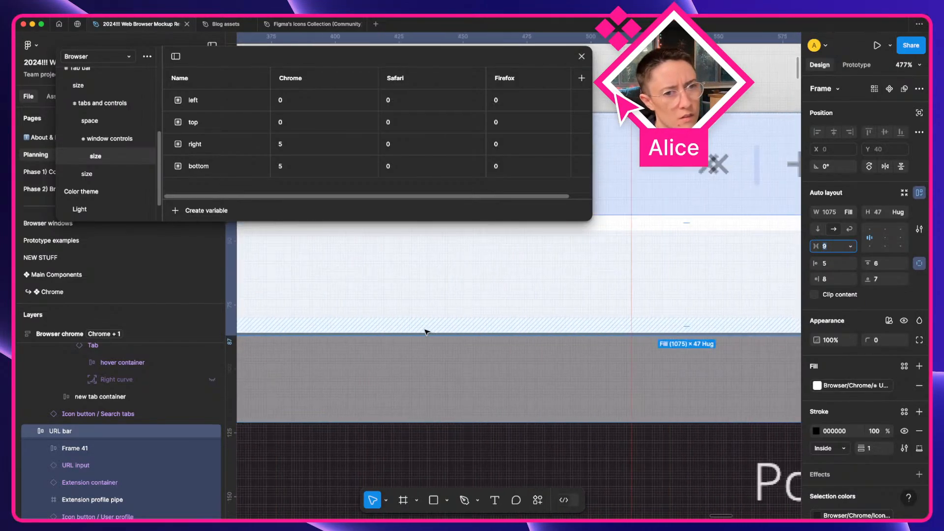
{"action": "scroll", "coordinate": [426, 331], "scroll_direction": "right", "scroll_amount": 9}
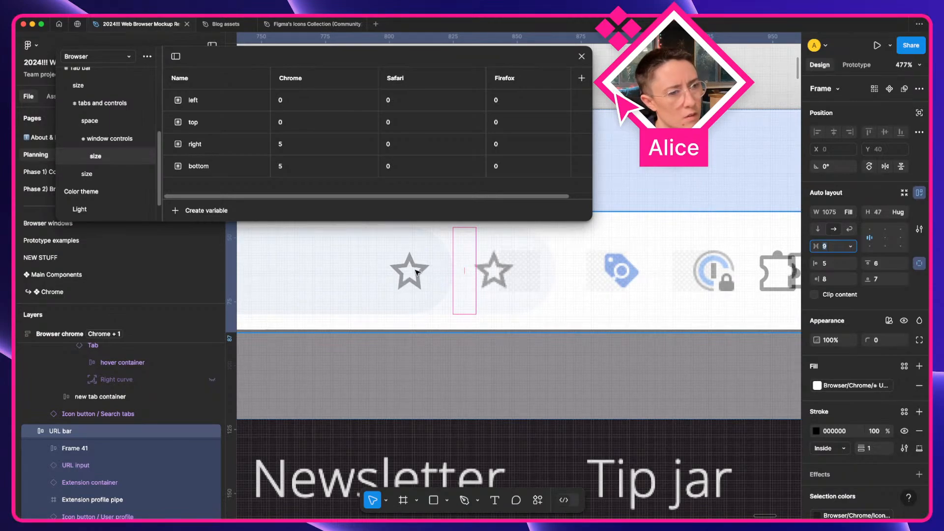
{"action": "left_click", "coordinate": [81, 451]}
{"action": "left_click", "coordinate": [81, 435]}
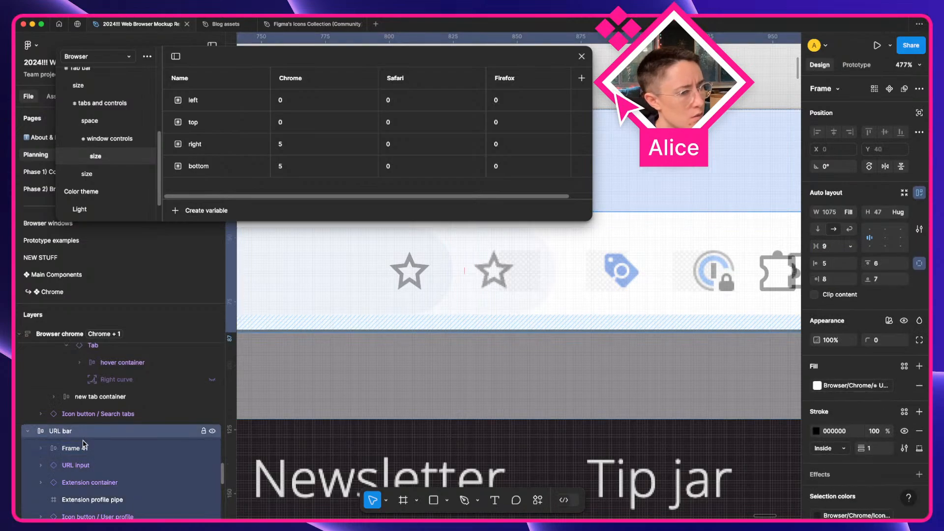
{"action": "left_click", "coordinate": [75, 448]}
{"action": "key", "text": "shift+2"}
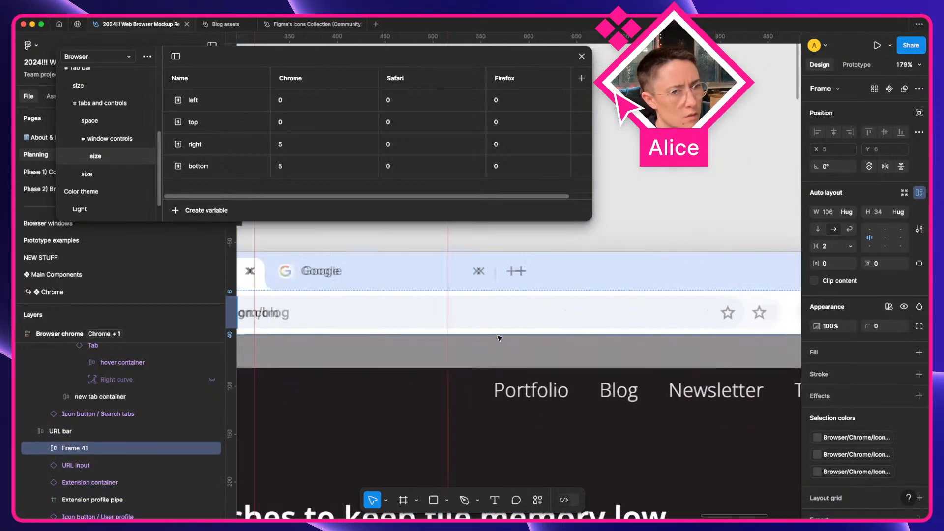
Rename the frame holding the back, forward and refresh buttons as "page controls"
{"action": "scroll", "coordinate": [499, 338], "scroll_direction": "left", "scroll_amount": 4}
{"action": "scroll", "coordinate": [500, 337], "scroll_direction": "down", "scroll_amount": 3}
{"action": "key", "text": "super+r"}
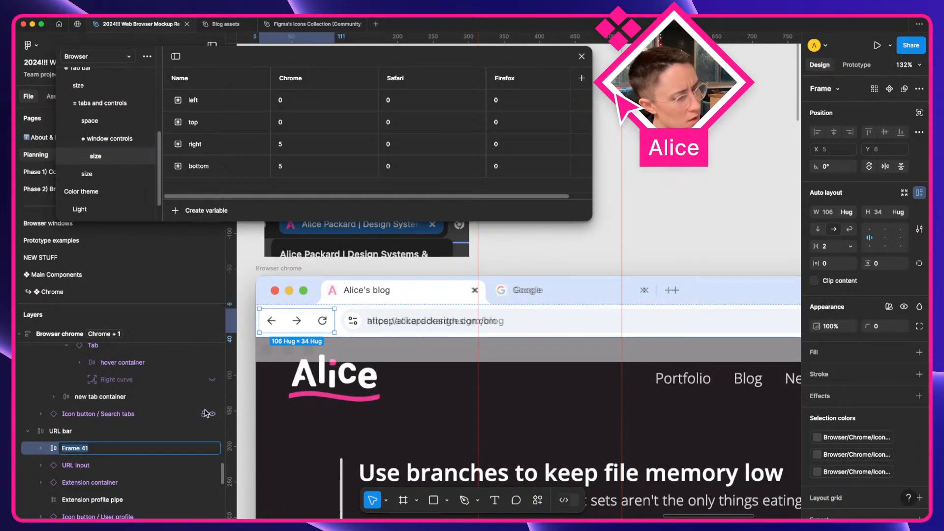
{"action": "type", "text": "page controls"}
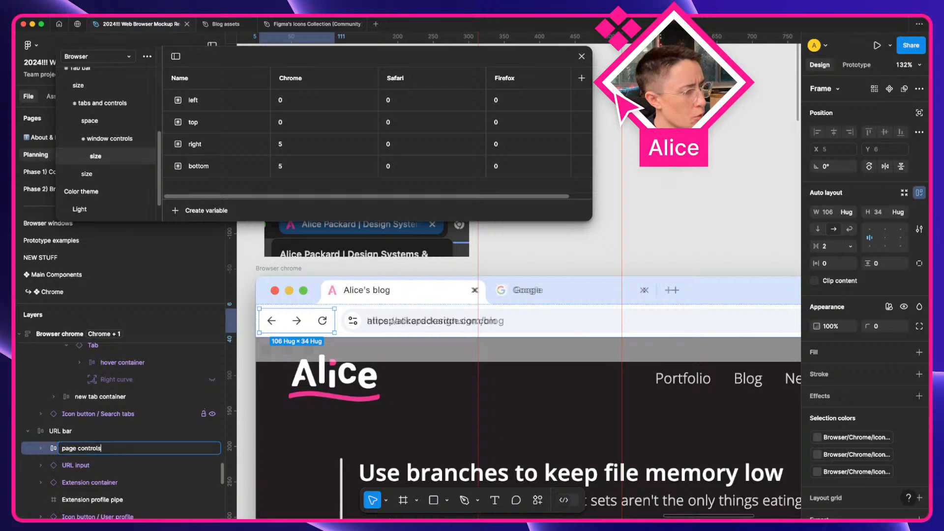
{"action": "key", "text": "Return"}
Set the right padding of the URL bar frame to 5
{"action": "left_click", "coordinate": [125, 466]}
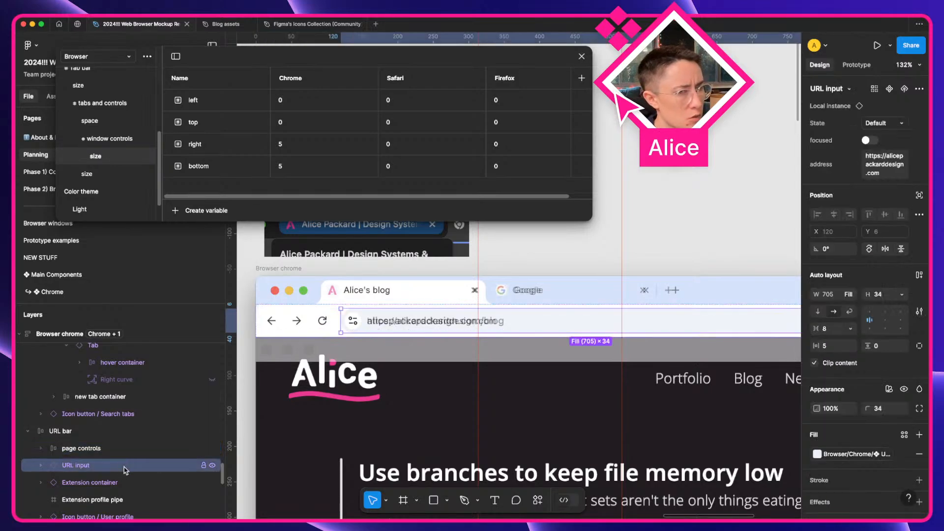
{"action": "scroll", "coordinate": [488, 386], "scroll_direction": "right", "scroll_amount": 5}
{"action": "scroll", "coordinate": [488, 385], "scroll_direction": "right", "scroll_amount": 1}
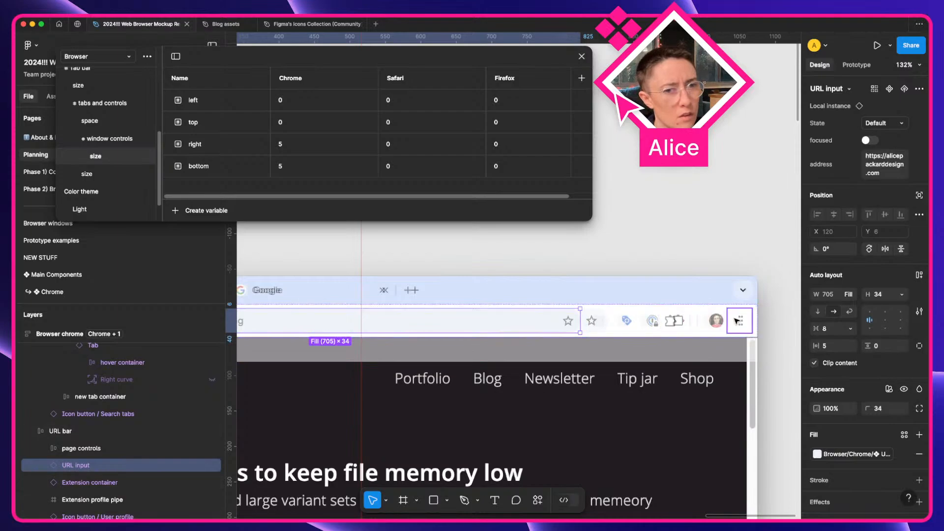
{"action": "scroll", "coordinate": [759, 325], "scroll_direction": "up", "scroll_amount": 5}
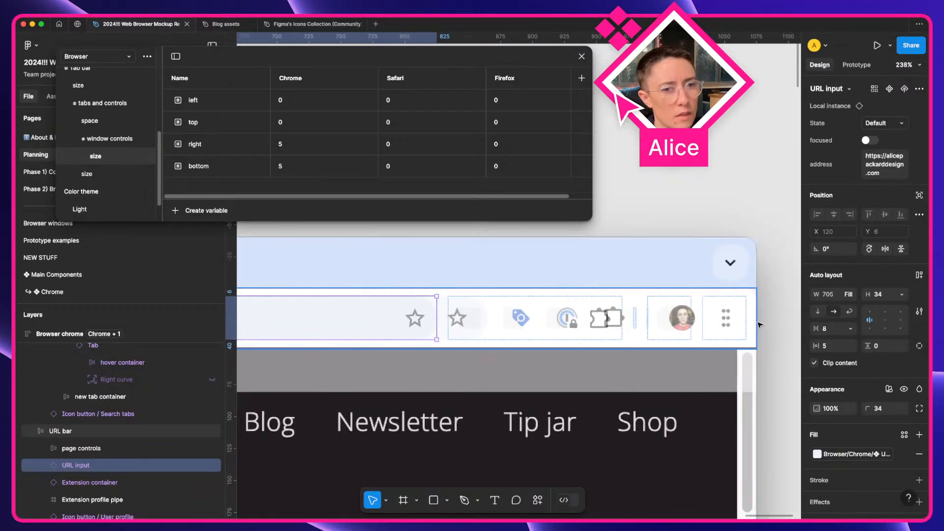
{"action": "left_click", "coordinate": [750, 326]}
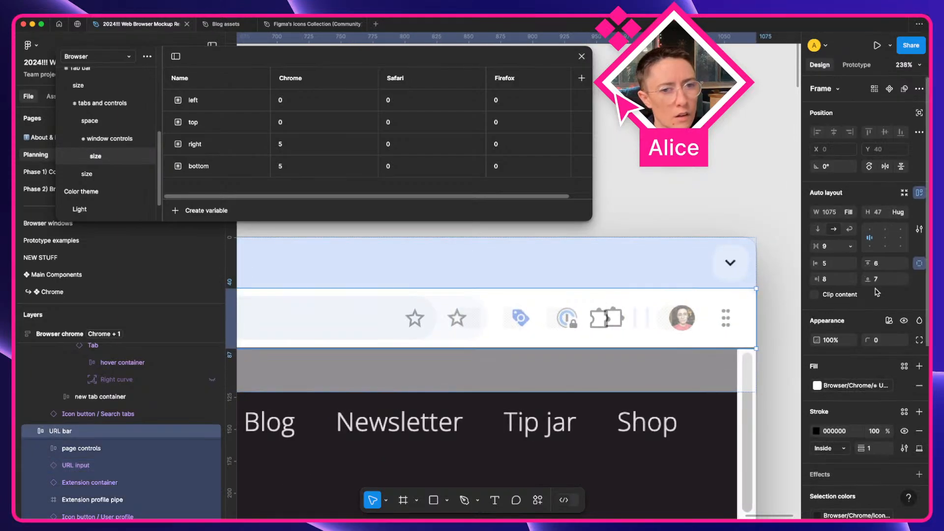
{"action": "left_click", "coordinate": [831, 282]}
{"action": "type", "text": "5"}
{"action": "key", "text": "Return"}
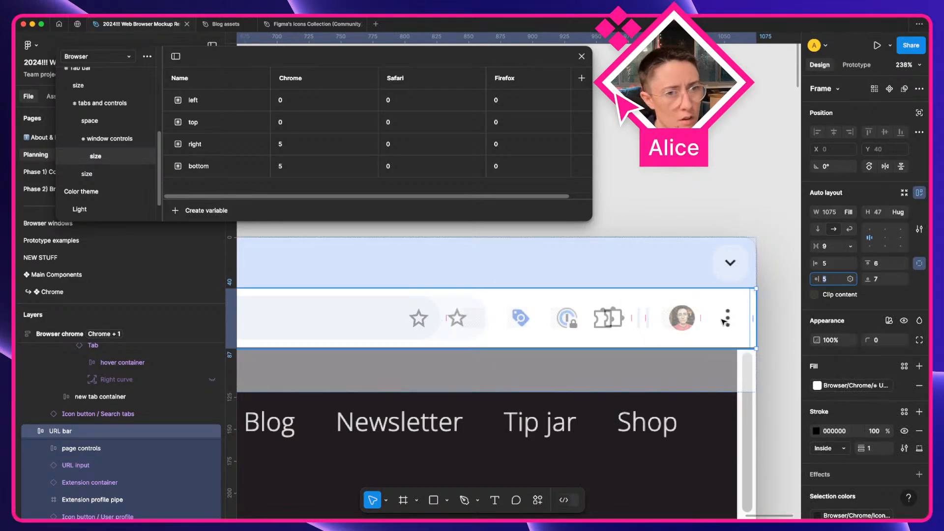
Wrap the Extension container, User profile and More menu buttons in an auto layout frame with a gap of 10
{"action": "scroll", "coordinate": [727, 322], "scroll_direction": "up", "scroll_amount": 3}
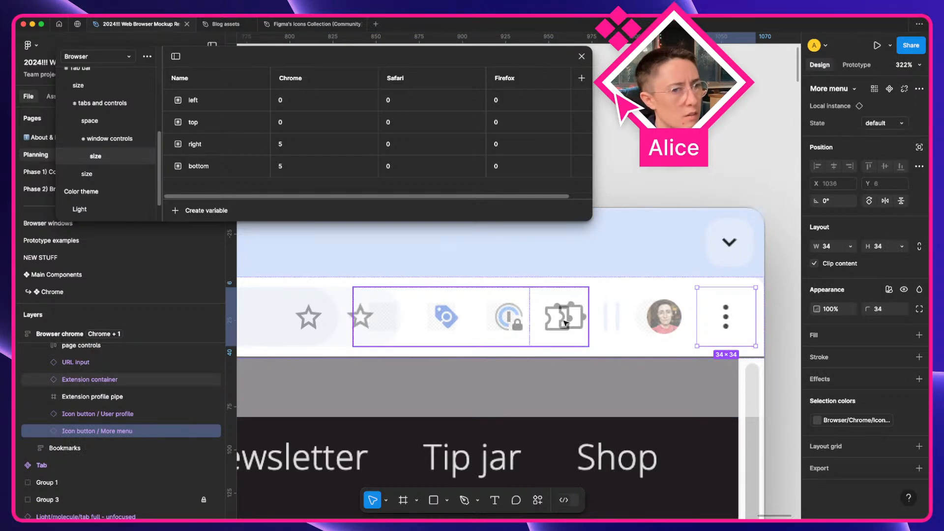
{"action": "left_click", "coordinate": [513, 318]}
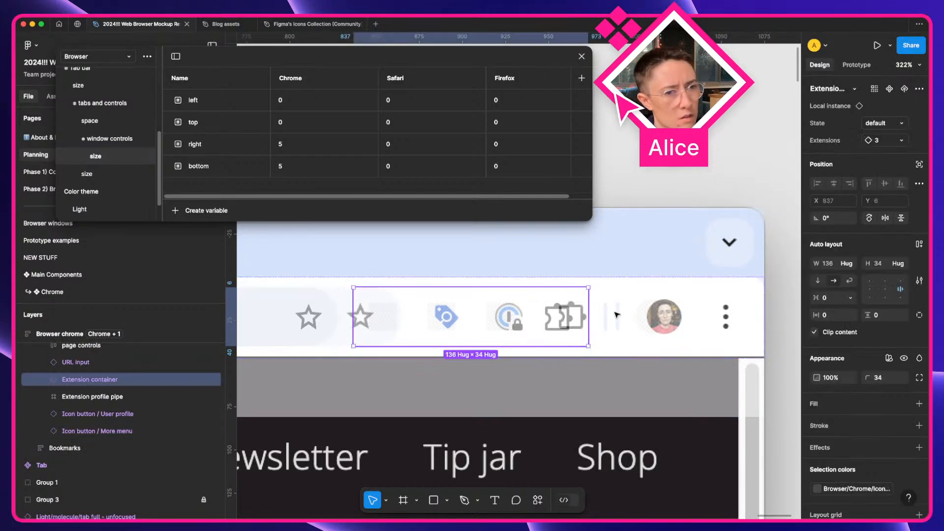
{"action": "left_click", "coordinate": [664, 317], "text": "shift"}
{"action": "left_click", "coordinate": [745, 317], "text": "shift"}
{"action": "key", "text": "shift+a"}
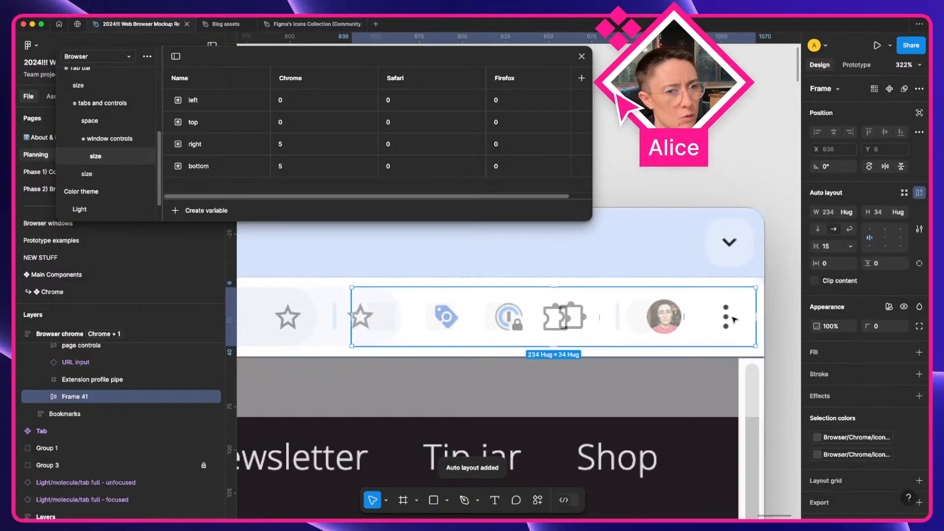
{"action": "key", "text": "Down"}
{"action": "key", "text": "Down"}
{"action": "key", "text": "Down"}
{"action": "key", "text": "Down"}
{"action": "key", "text": "Down"}
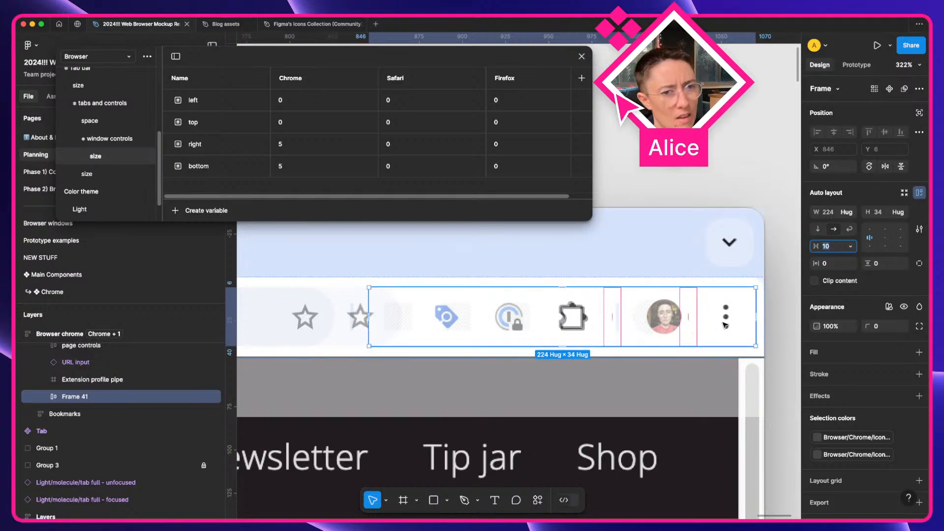
Wrap the User profile and More menu icon buttons in their own nested auto layout frame
{"action": "left_click", "coordinate": [663, 321]}
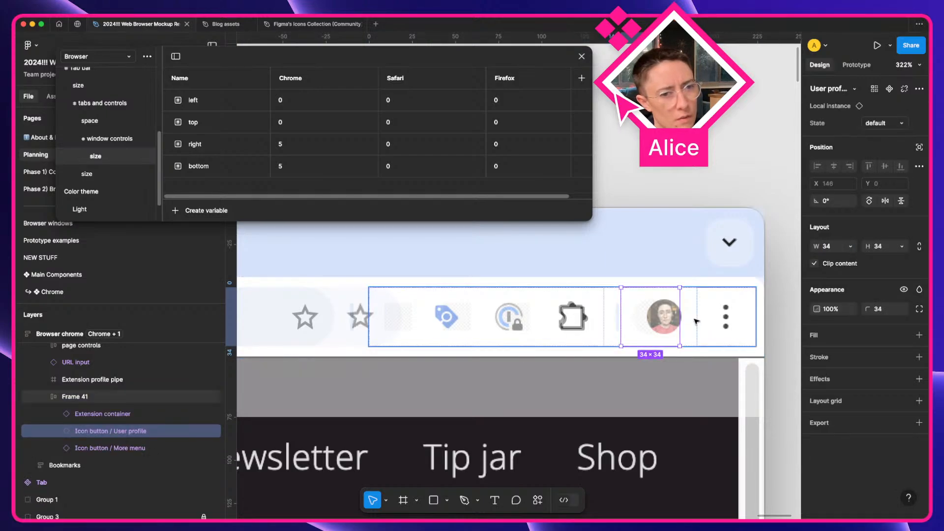
{"action": "left_click", "coordinate": [713, 324], "text": "shift"}
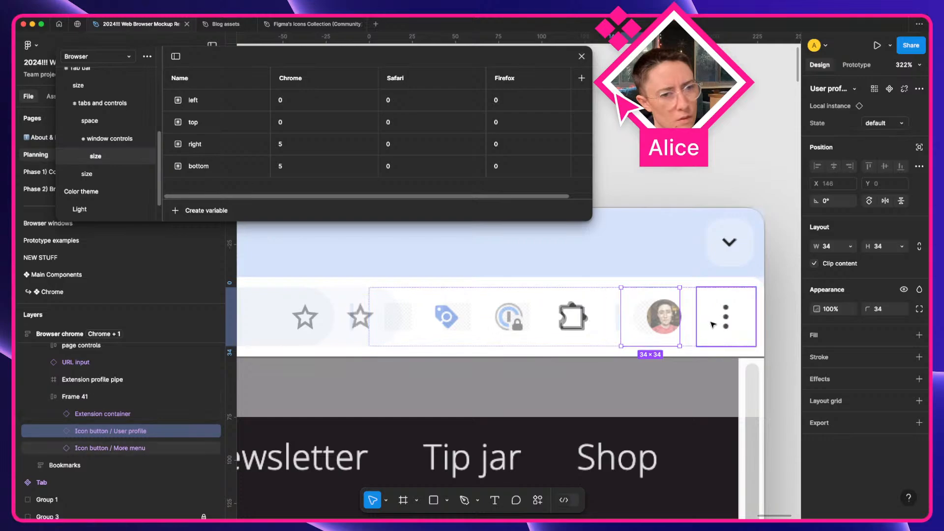
{"action": "key", "text": "shift+a"}
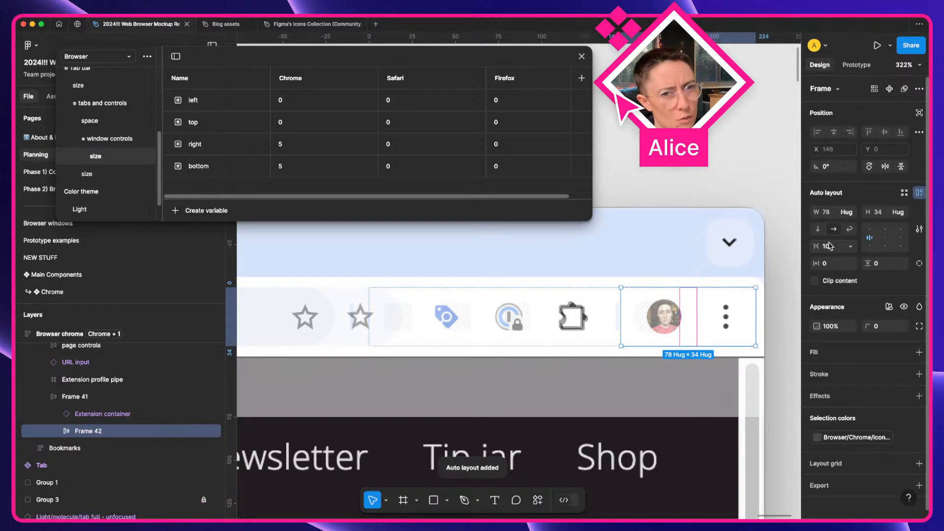
Set the gap between the User profile and More menu buttons to 2
{"action": "left_click", "coordinate": [828, 246]}
{"action": "key", "text": "Down"}
{"action": "key", "text": "Up"}
{"action": "key", "text": "Up"}
{"action": "key", "text": "Up"}
{"action": "key", "text": "Up"}
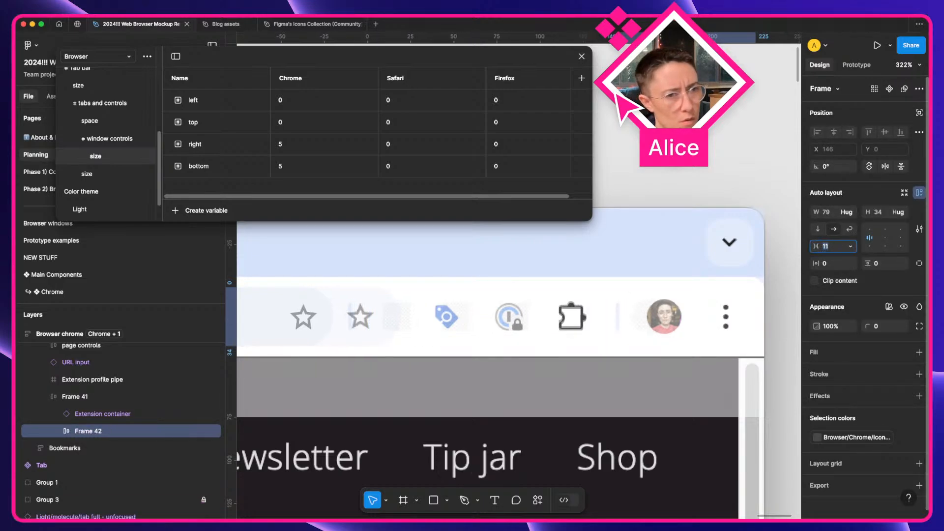
{"action": "key", "text": "Down"}
{"action": "key", "text": "Down"}
{"action": "key", "text": "Down"}
{"action": "key", "text": "Down"}
{"action": "key", "text": "Down"}
{"action": "key", "text": "Down"}
{"action": "key", "text": "Down"}
{"action": "key", "text": "Down"}
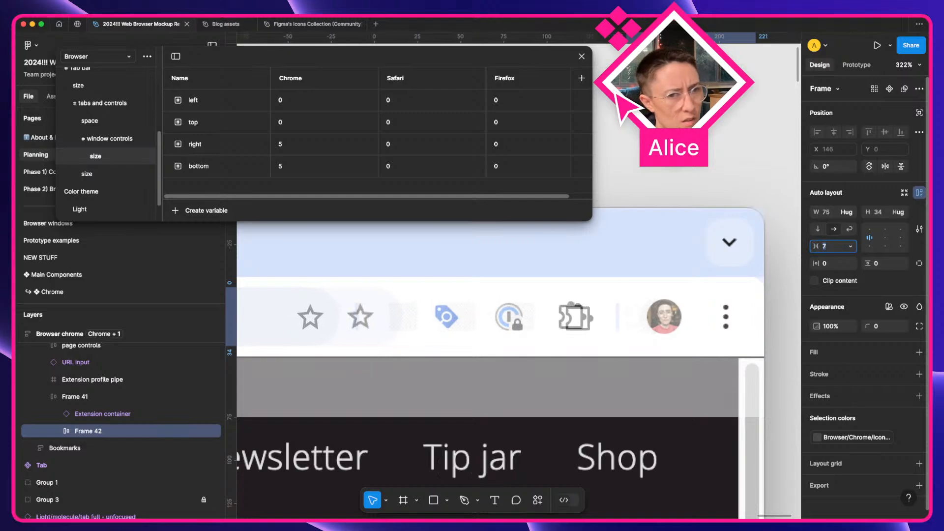
{"action": "key", "text": "Down"}
{"action": "key", "text": "Down"}
{"action": "key", "text": "Down"}
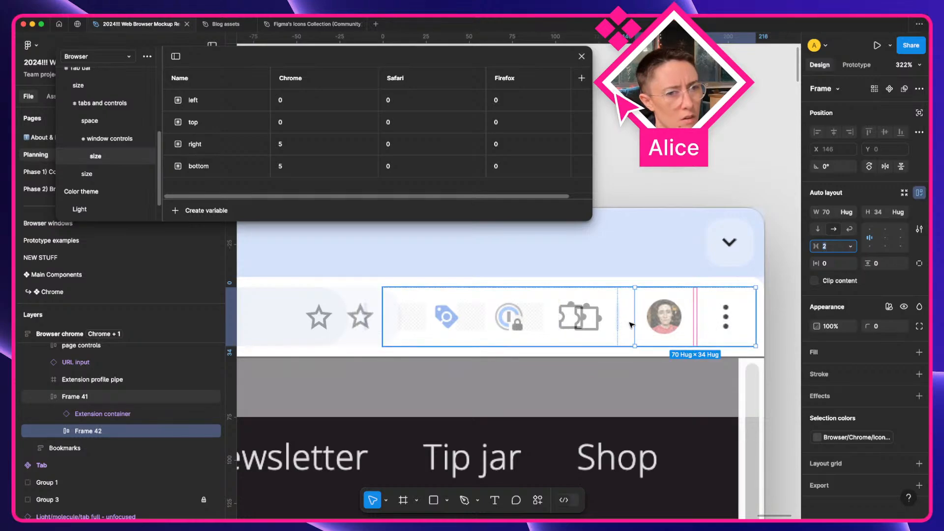
Move the Extension profile pipe between the Extension container and the profile buttons frame, and set the enclosing frame's gap to 9
{"action": "left_click", "coordinate": [365, 317]}
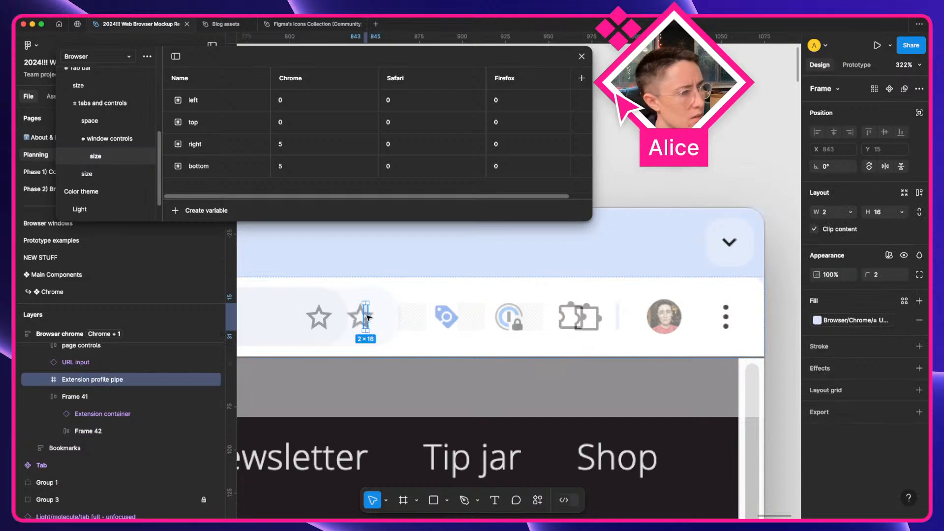
{"action": "left_click_drag", "start_coordinate": [368, 317], "coordinate": [635, 322]}
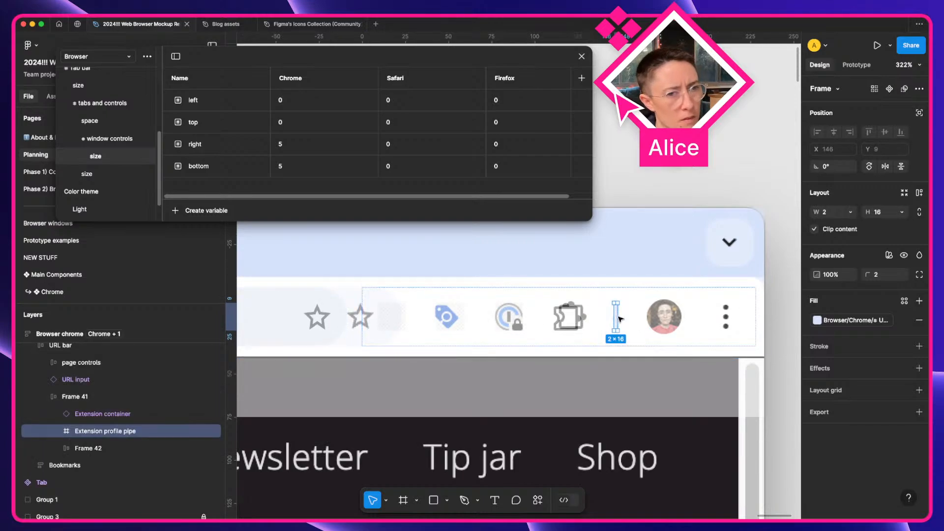
{"action": "key", "text": "Escape"}
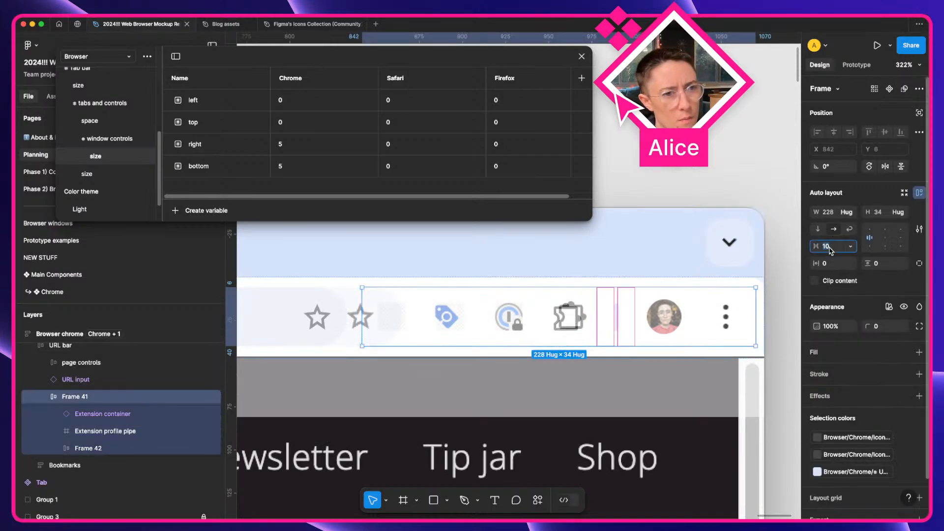
{"action": "key", "text": "Down"}
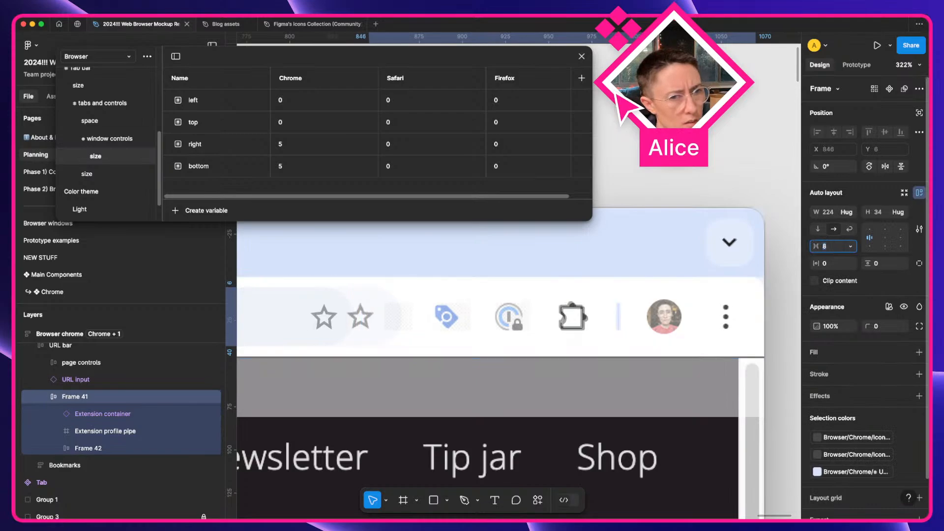
Try gaps from -1 to 4 between the icons of the Extension container, then return the gap to 0
{"action": "left_click", "coordinate": [569, 319]}
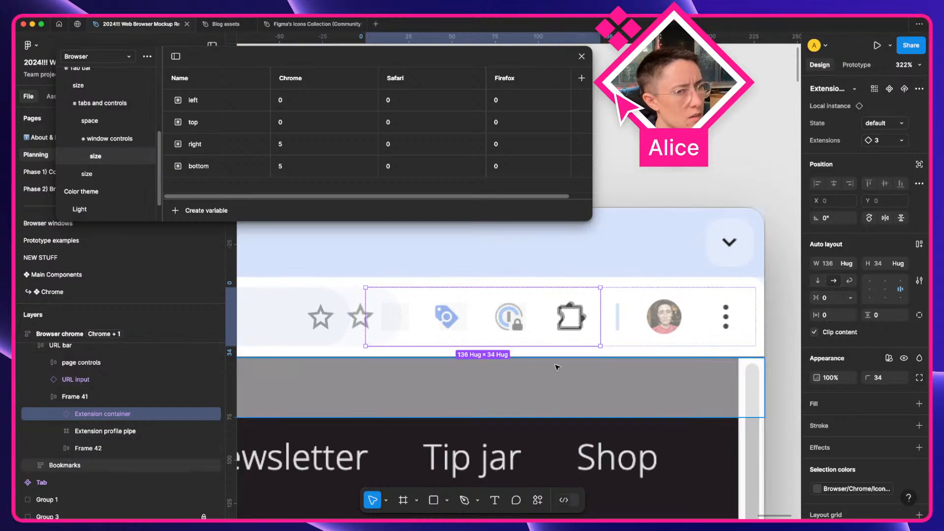
{"action": "left_click", "coordinate": [833, 298]}
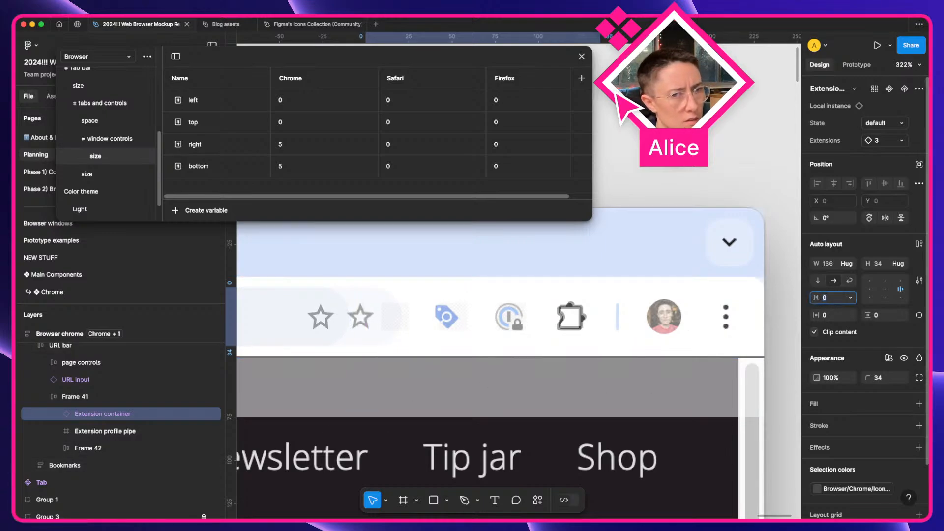
{"action": "key", "text": "Down"}
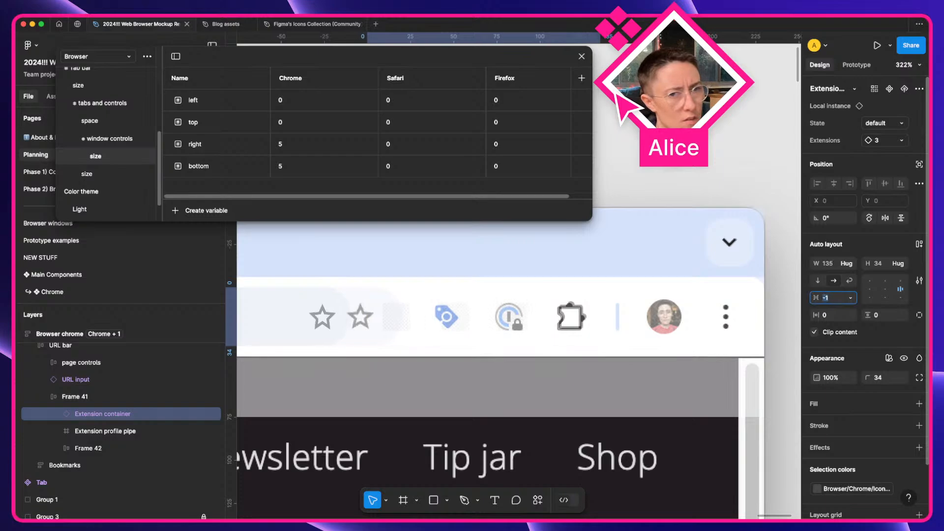
{"action": "type", "text": "1"}
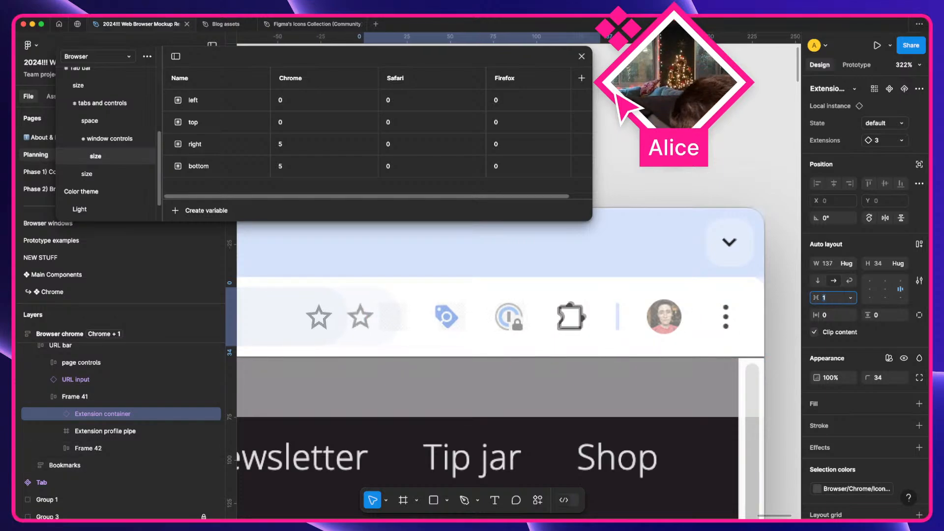
{"action": "key", "text": "Up"}
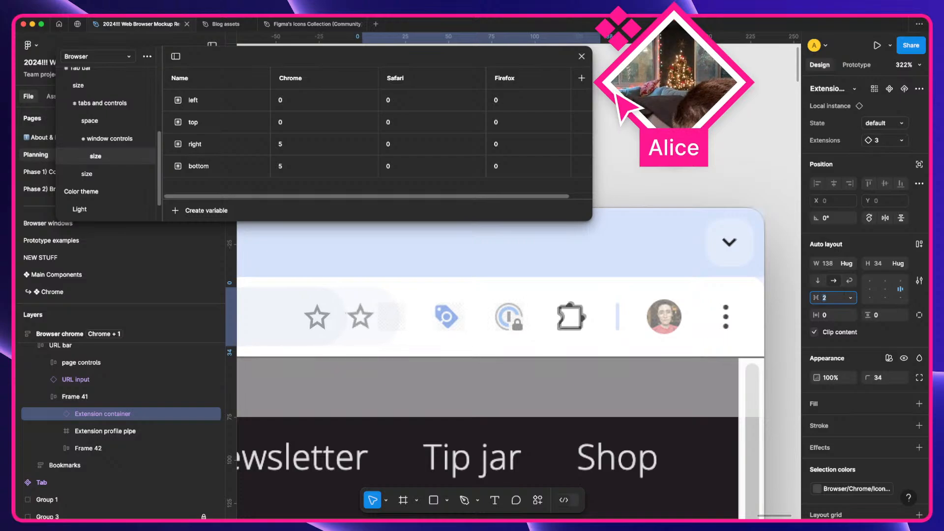
{"action": "key", "text": "Down"}
{"action": "key", "text": "Down"}
{"action": "key", "text": "Up"}
{"action": "key", "text": "Up"}
{"action": "key", "text": "Up"}
{"action": "key", "text": "Up"}
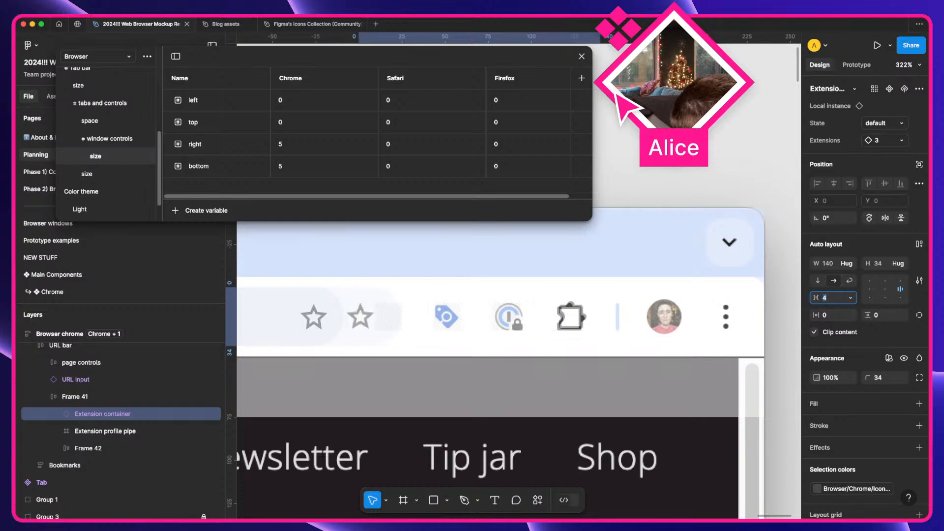
{"action": "key", "text": "Down"}
{"action": "key", "text": "Down"}
{"action": "key", "text": "Down"}
{"action": "key", "text": "Down"}
{"action": "key", "text": "Down"}
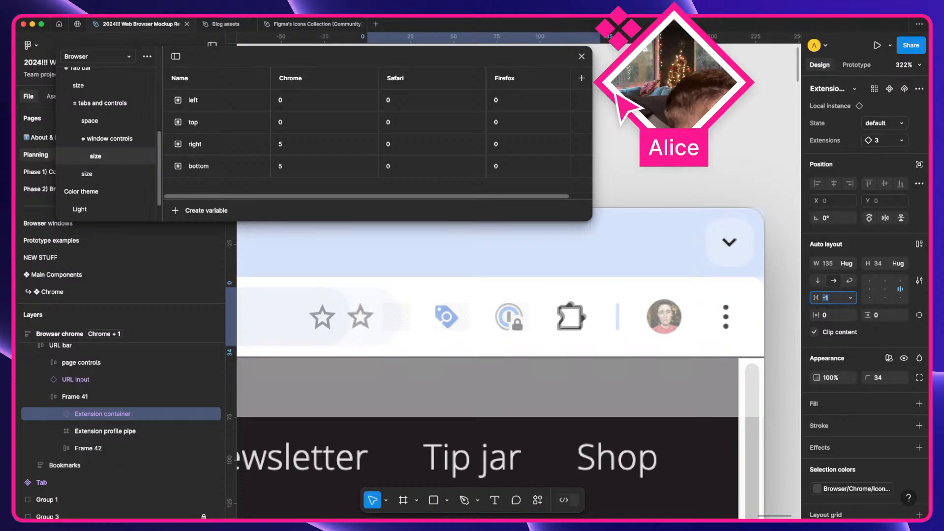
{"action": "key", "text": "Up"}
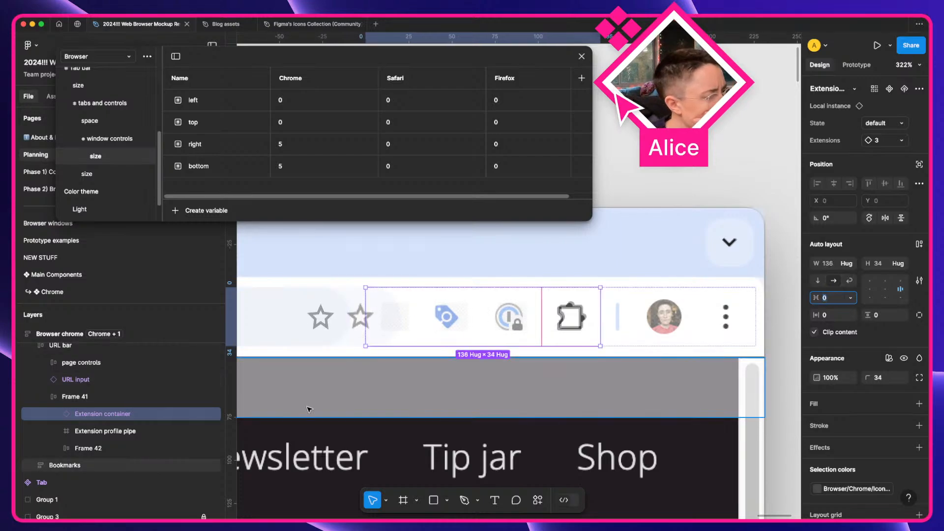
Rename the nested frame holding the User profile and More menu buttons as "profile and more menu"
{"action": "left_click", "coordinate": [118, 398]}
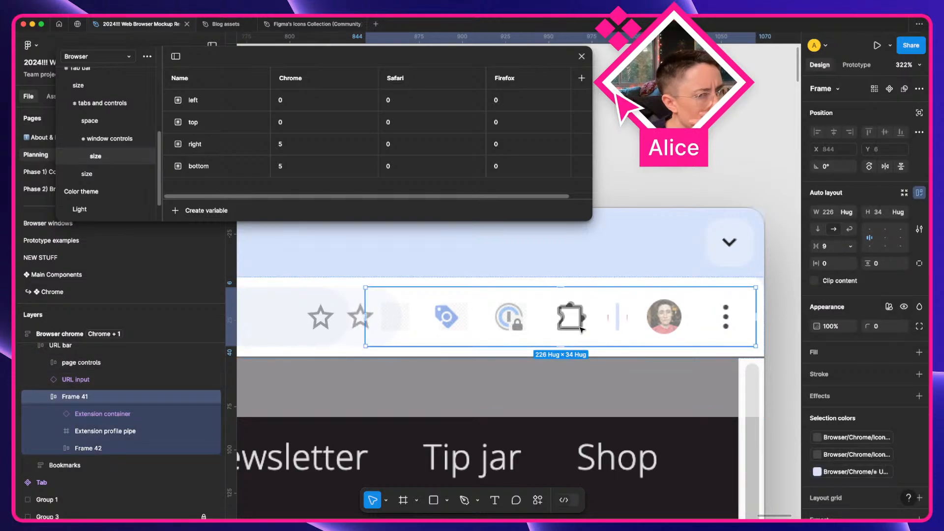
{"action": "left_click", "coordinate": [147, 447]}
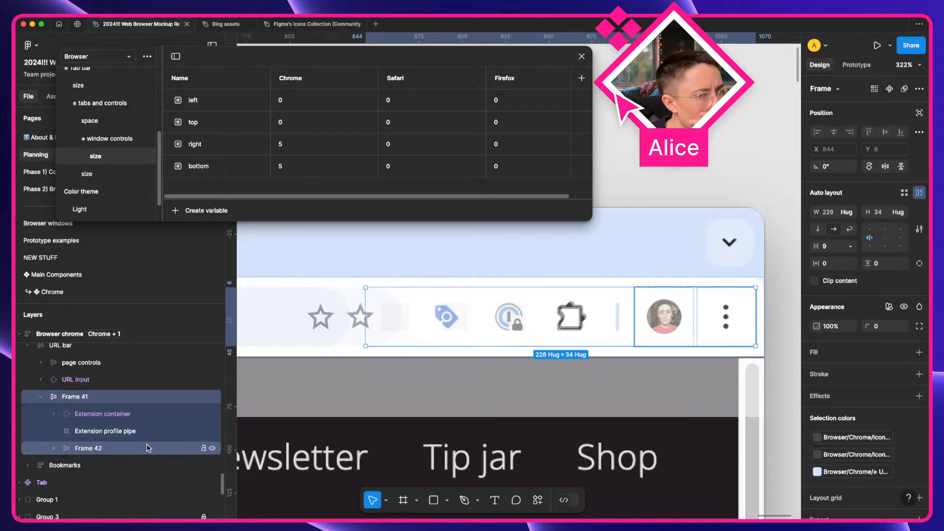
{"action": "double_click", "coordinate": [98, 450]}
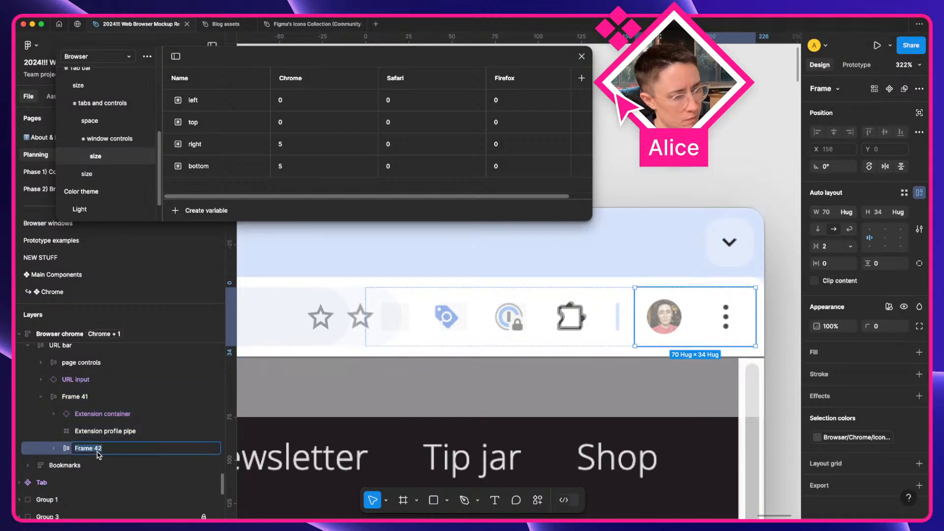
{"action": "type", "text": "profile and"}
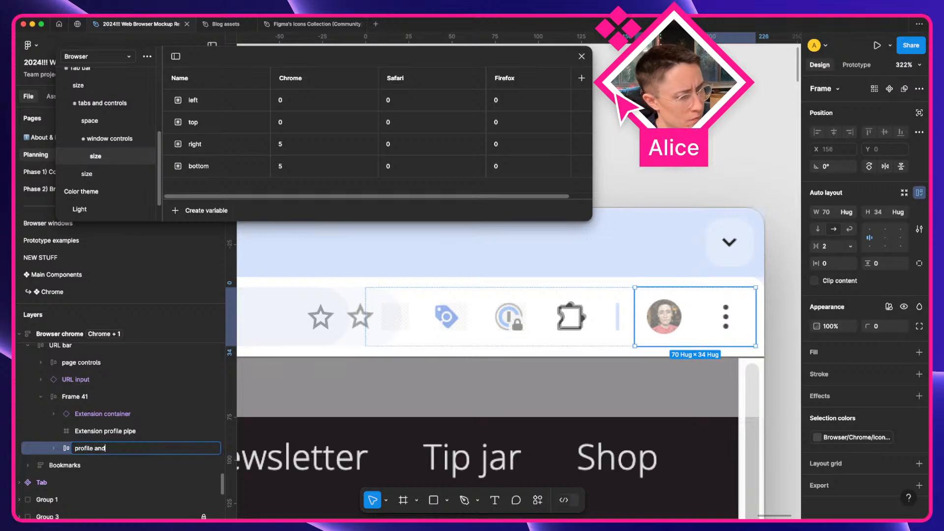
{"action": "type", "text": " more menu"}
{"action": "key", "text": "Return"}
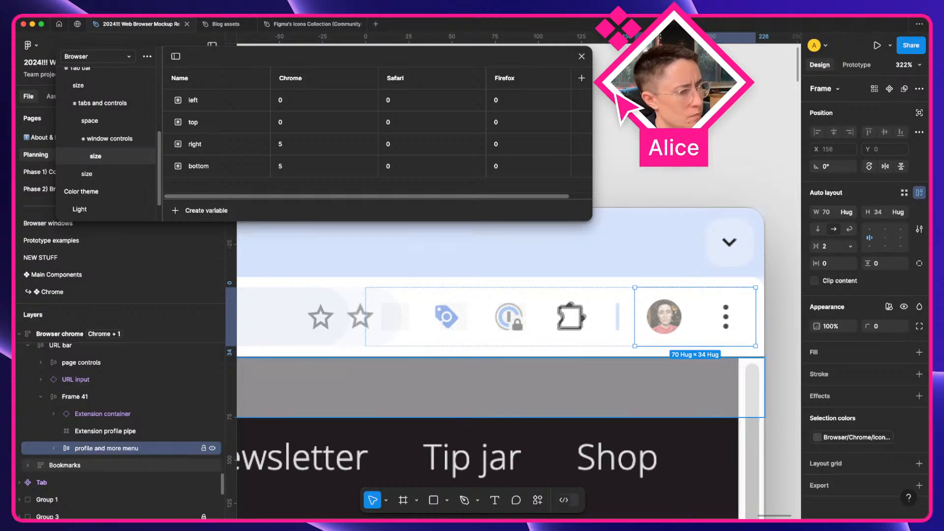
{"action": "left_click", "coordinate": [94, 432]}
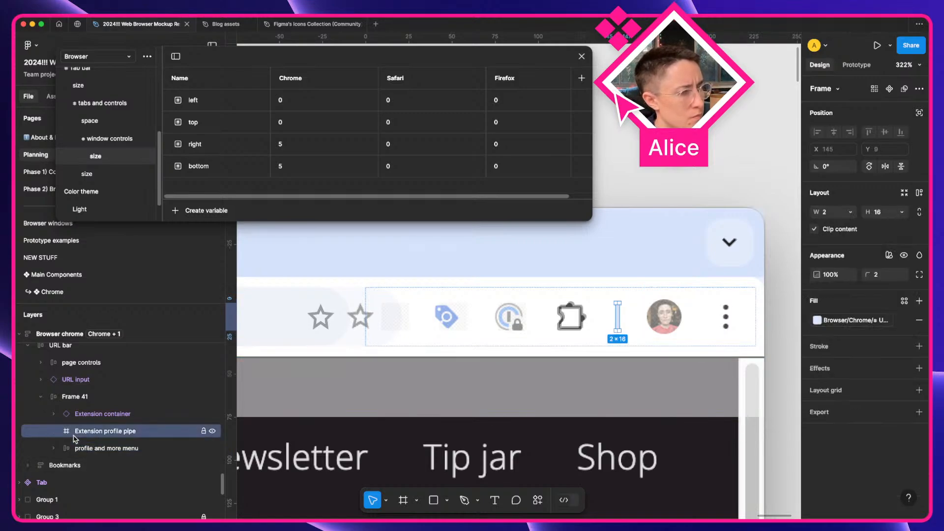
Examine the width sizing options of the Extension manager icon button nested inside the Extension container
{"action": "left_click", "coordinate": [94, 415]}
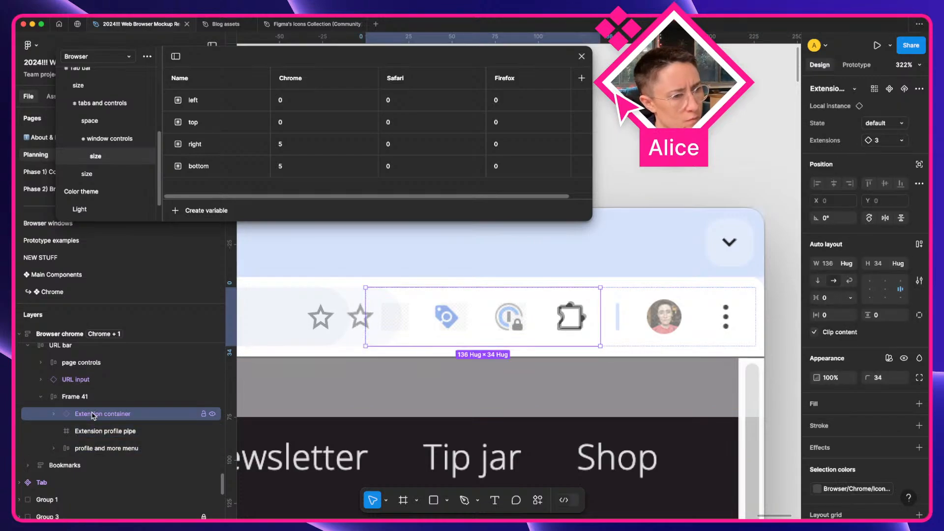
{"action": "left_click", "coordinate": [54, 414]}
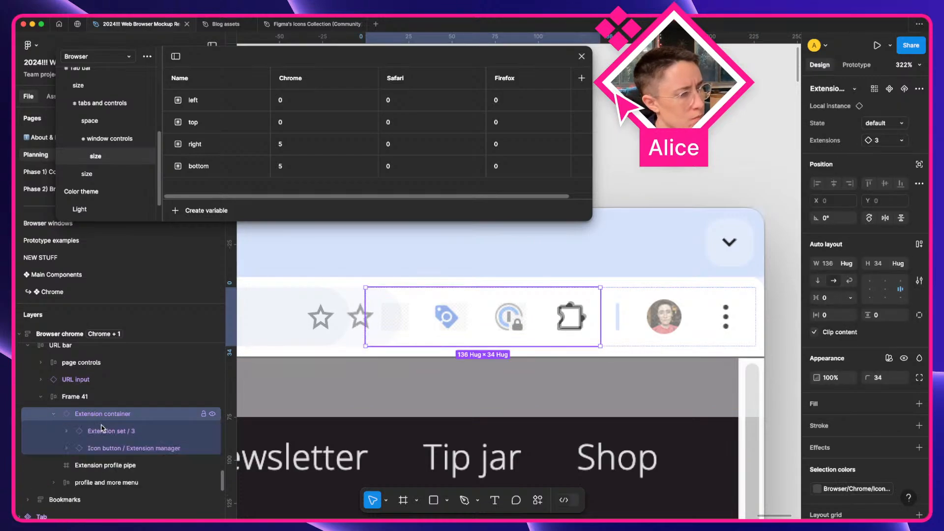
{"action": "left_click", "coordinate": [117, 447]}
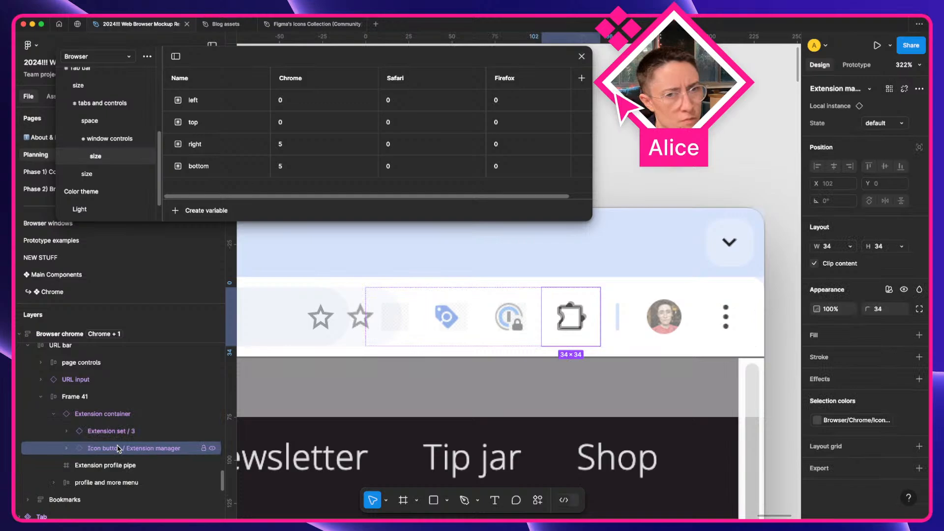
{"action": "left_click", "coordinate": [851, 248]}
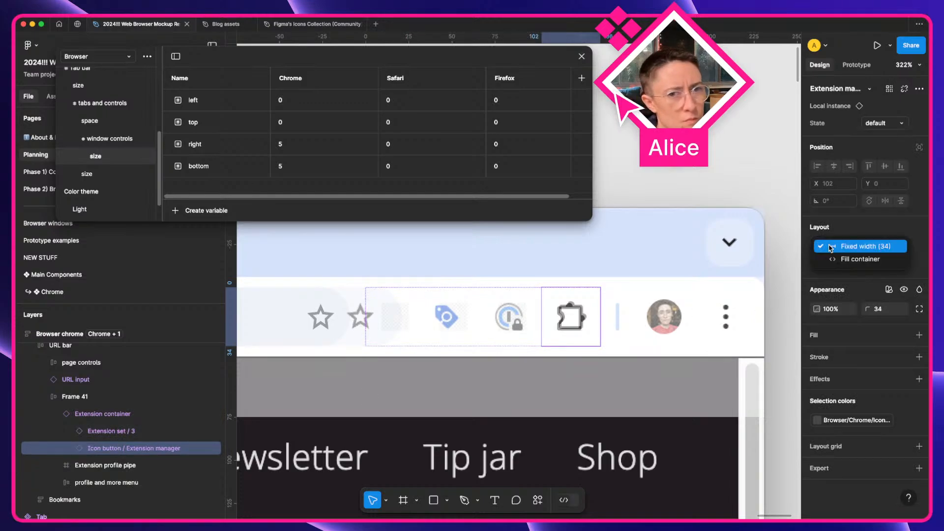
{"action": "left_click", "coordinate": [862, 296]}
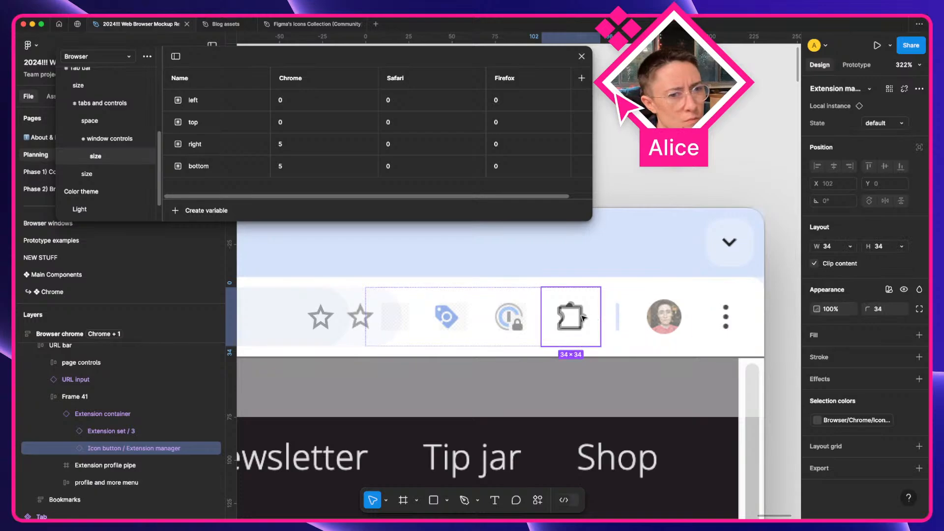
{"action": "scroll", "coordinate": [578, 319], "scroll_direction": "up", "scroll_amount": 3}
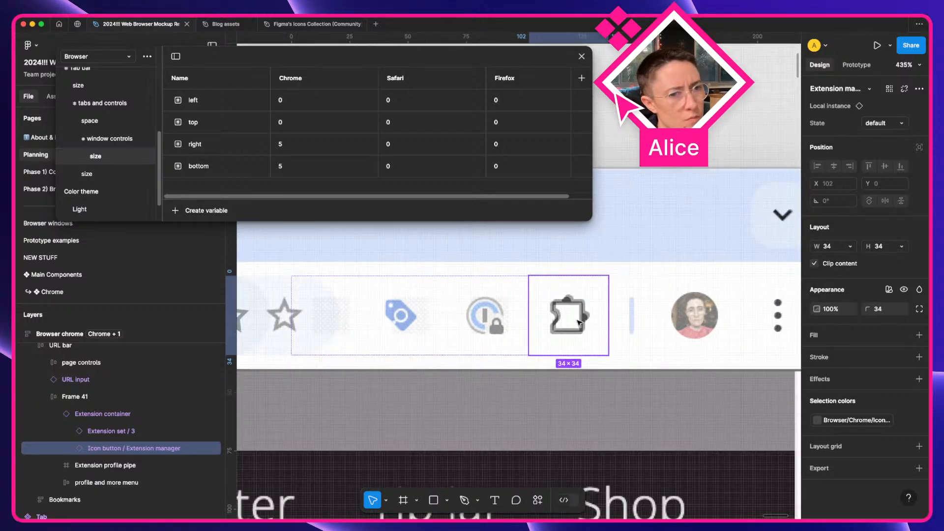
Nudge the Browser chrome frame 1 px up and right to compare it with the reference, then return it to X 1307, Y -850
{"action": "left_click", "coordinate": [525, 415]}
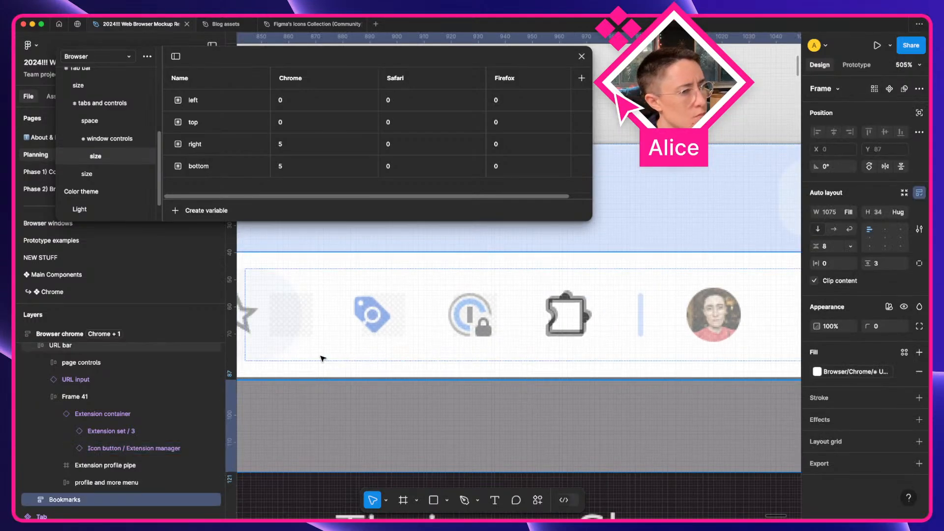
{"action": "left_click", "coordinate": [188, 336]}
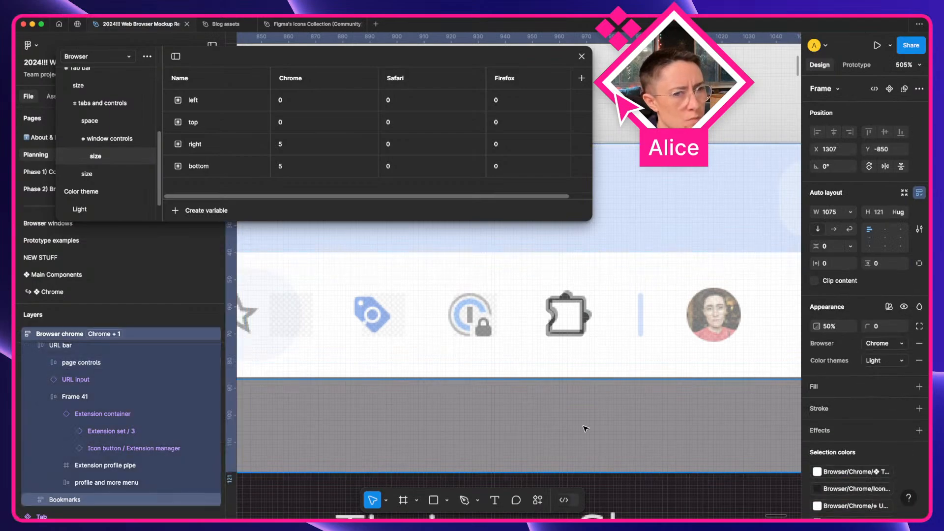
{"action": "key", "text": "Up"}
{"action": "key", "text": "Right"}
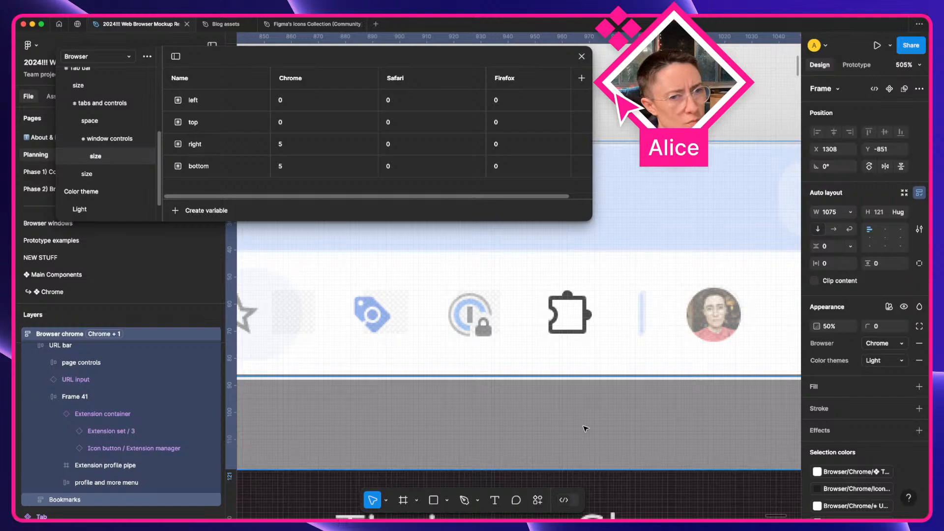
{"action": "key", "text": "Left"}
{"action": "key", "text": "Down"}
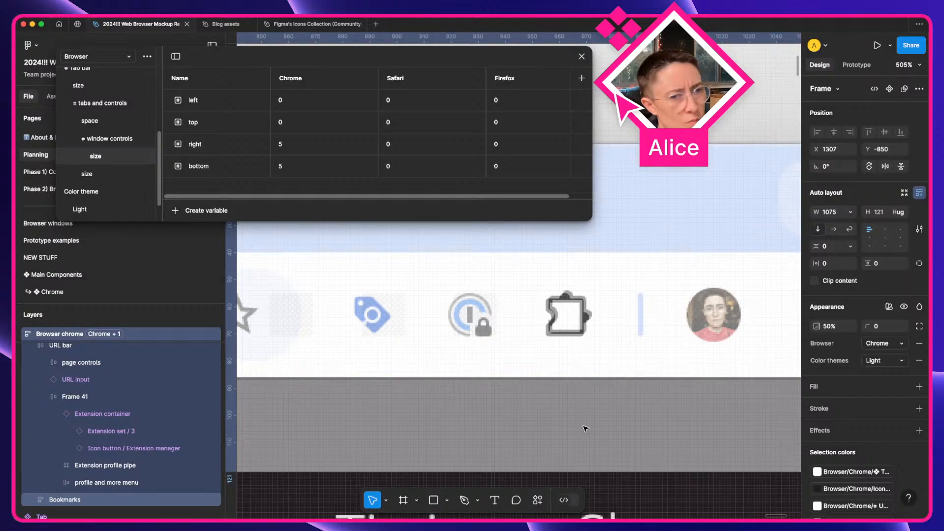
Try shrinking the Extension container to 134 × 32, then undo the width and height changes
{"action": "left_click", "coordinate": [529, 327]}
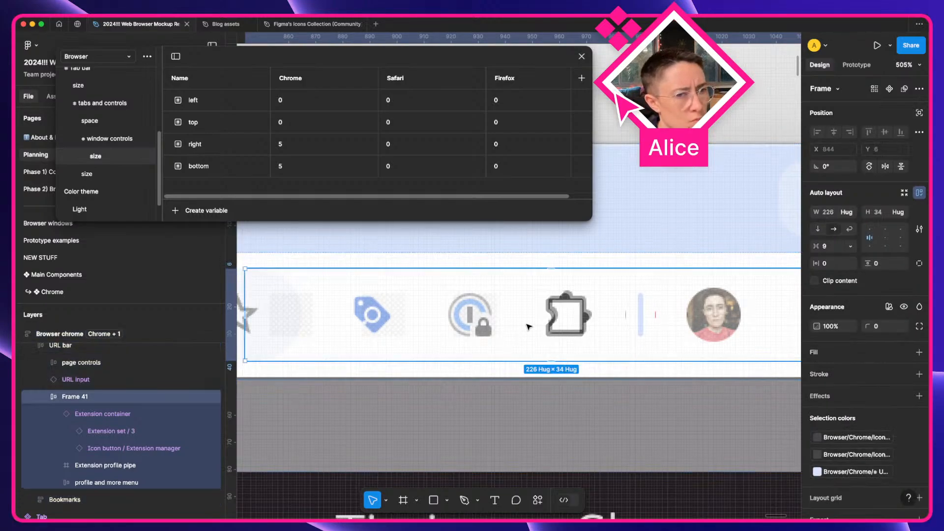
{"action": "left_click", "coordinate": [529, 327]}
{"action": "right_click", "coordinate": [571, 324]}
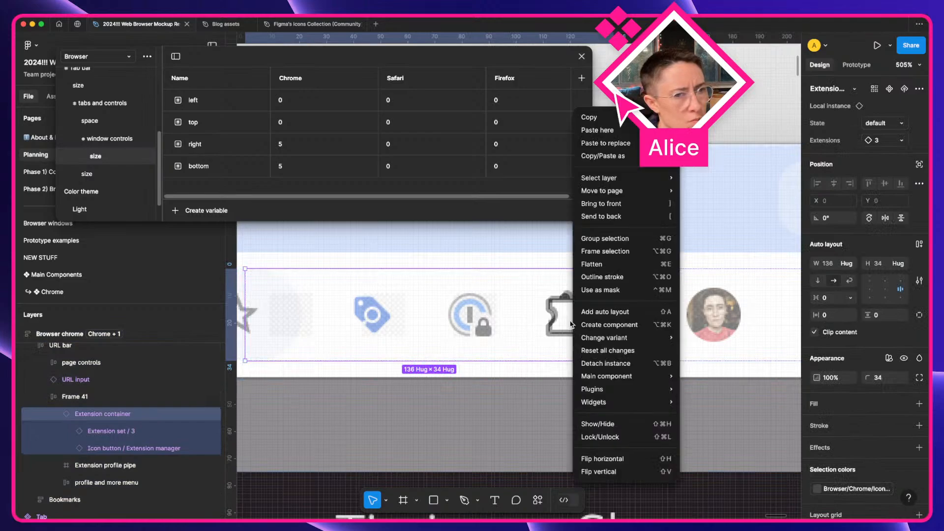
{"action": "mouse_move", "coordinate": [584, 375]}
{"action": "left_click", "coordinate": [523, 330]}
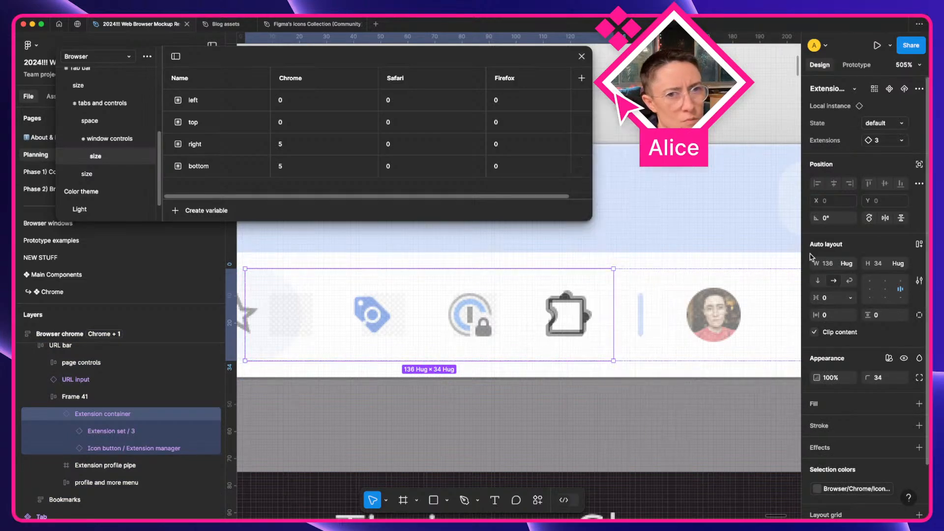
{"action": "left_click", "coordinate": [830, 268]}
{"action": "key", "text": "Down"}
{"action": "key", "text": "Down"}
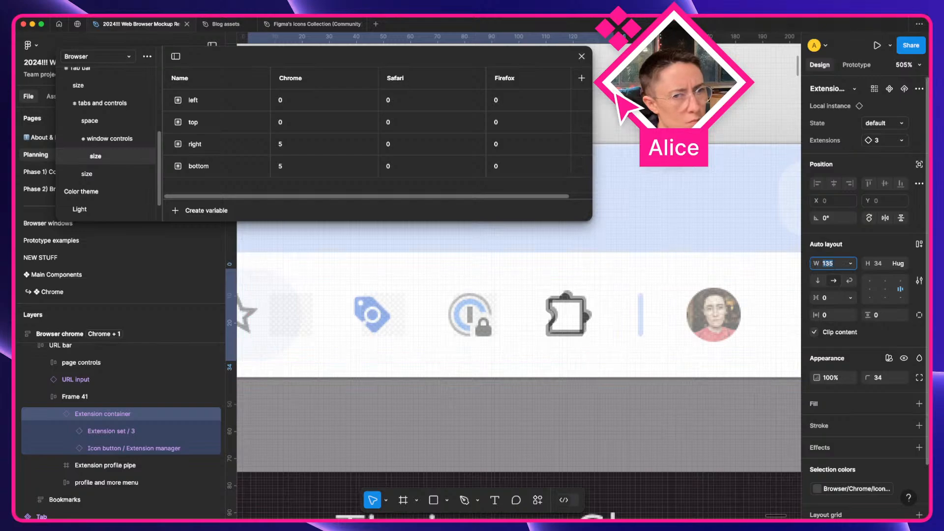
{"action": "key", "text": "Tab"}
{"action": "key", "text": "Down"}
{"action": "key", "text": "Down"}
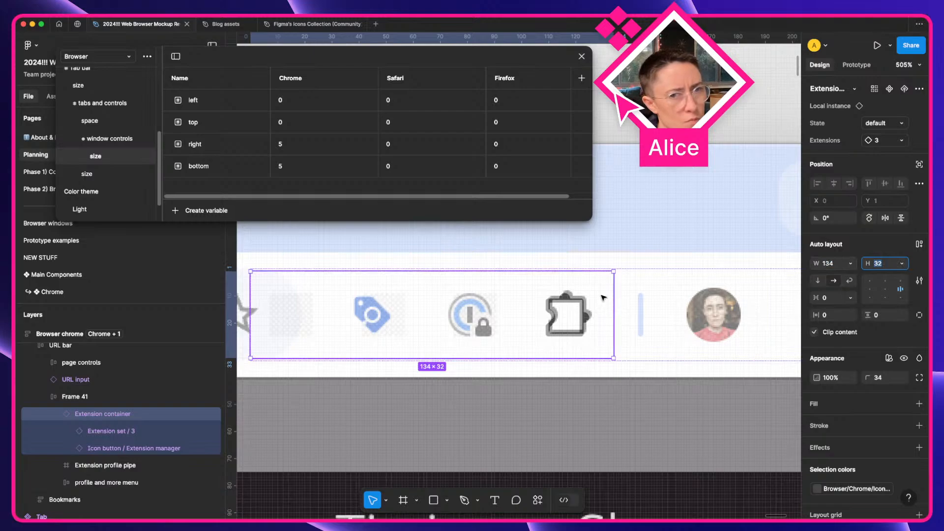
{"action": "key", "text": "super+z"}
{"action": "key", "text": "super+z"}
{"action": "key", "text": "super+z"}
{"action": "key", "text": "super+z"}
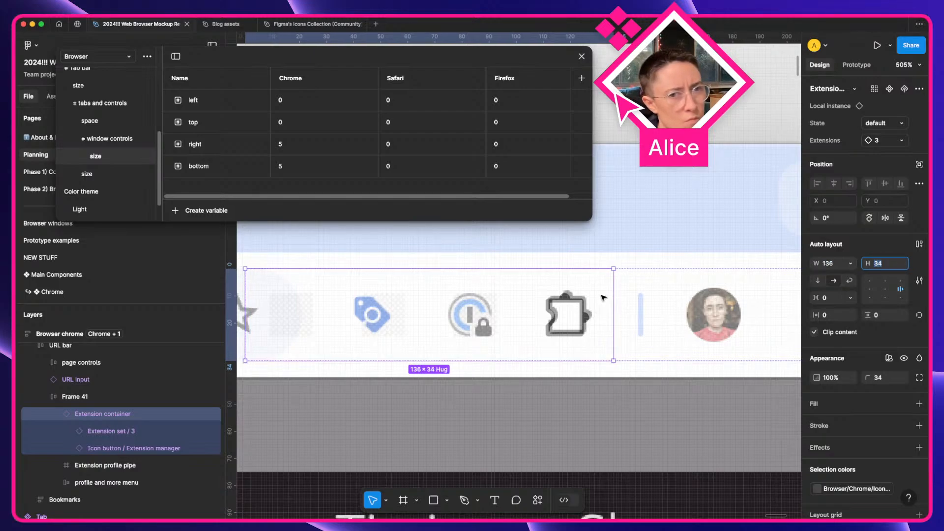
Check whether the puzzle-piece Extension manager button offers a width option other than fixed
{"action": "left_click", "coordinate": [572, 315]}
{"action": "left_click", "coordinate": [833, 250]}
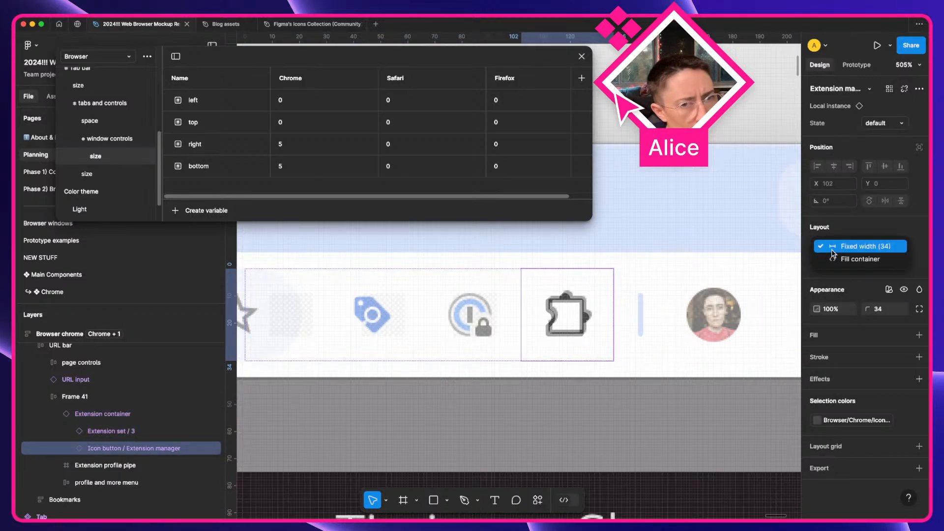
{"action": "left_click", "coordinate": [837, 247]}
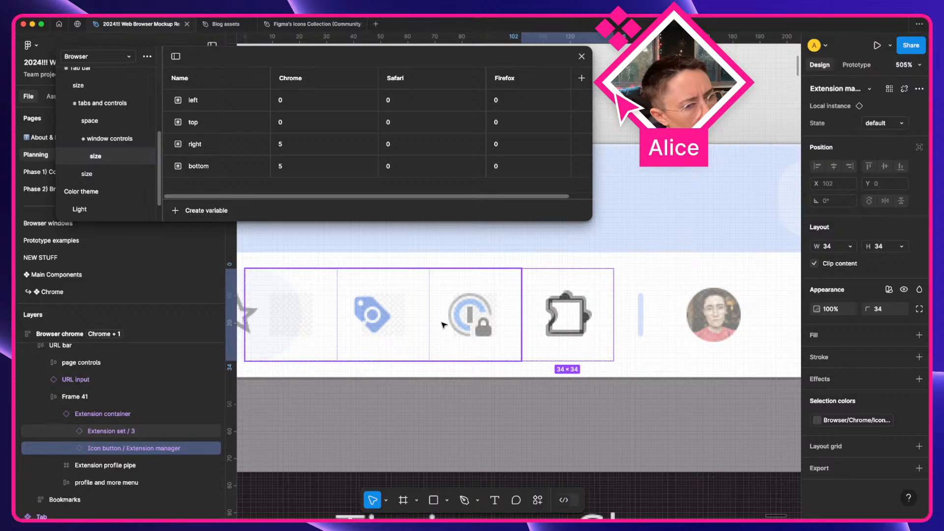
Set the gap between the items of the Extension container to 2
{"action": "left_click", "coordinate": [101, 415]}
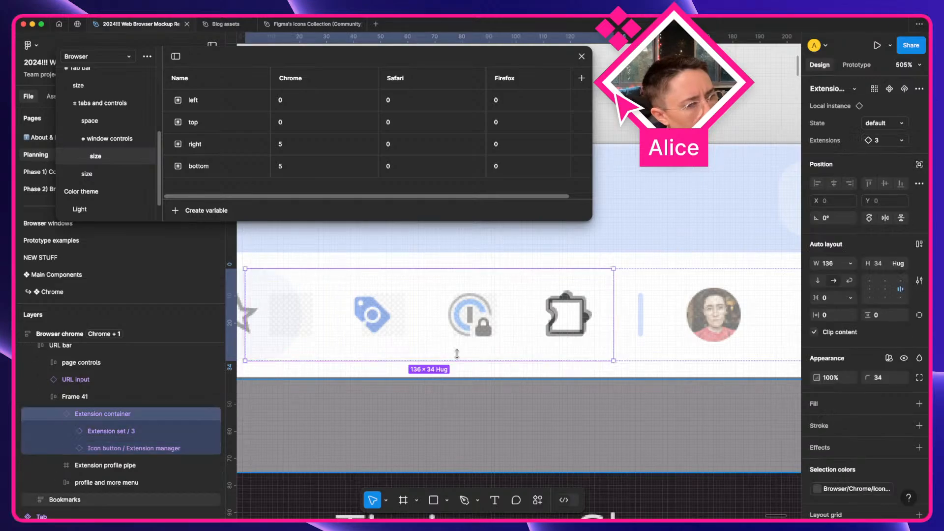
{"action": "left_click", "coordinate": [834, 298]}
{"action": "type", "text": "1"}
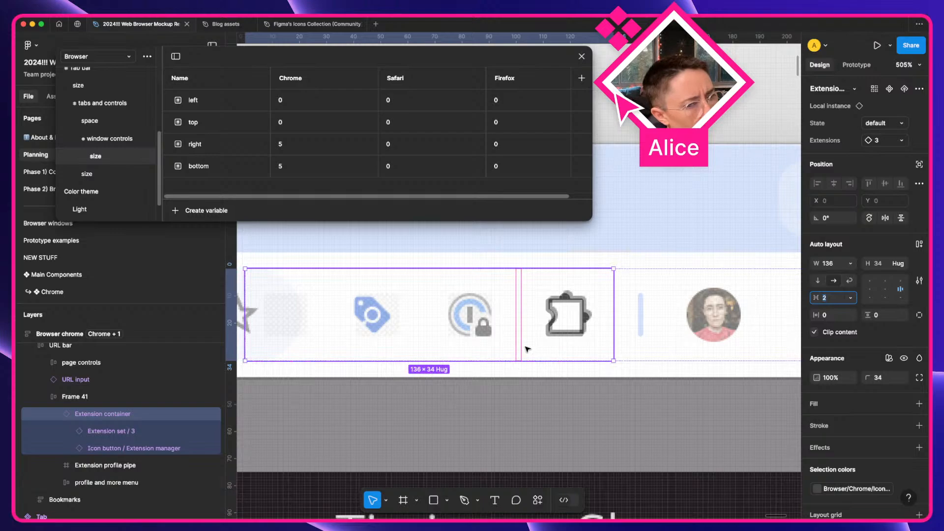
{"action": "scroll", "coordinate": [527, 349], "scroll_direction": "left", "scroll_amount": 3}
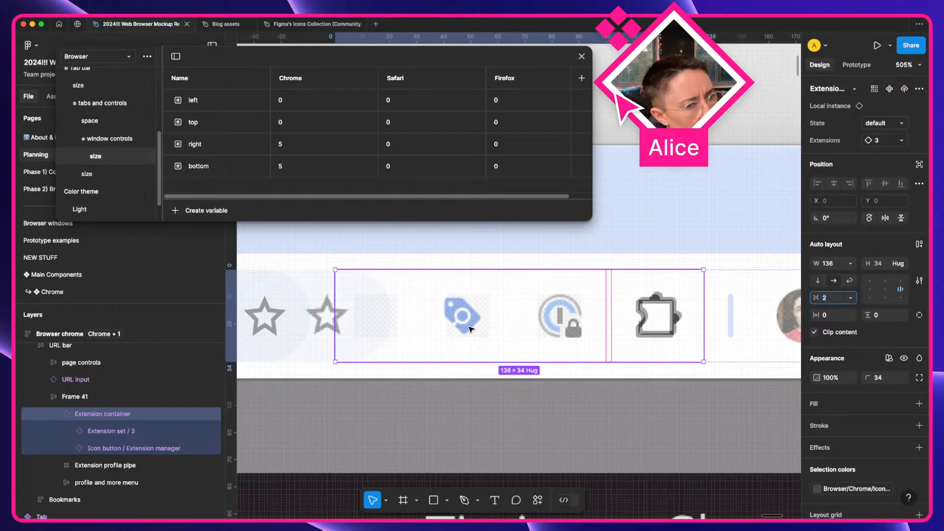
Swap the nested Extension set / 3 instance in the Extension container for the two-icon Extension set / 2
{"action": "double_click", "coordinate": [470, 328]}
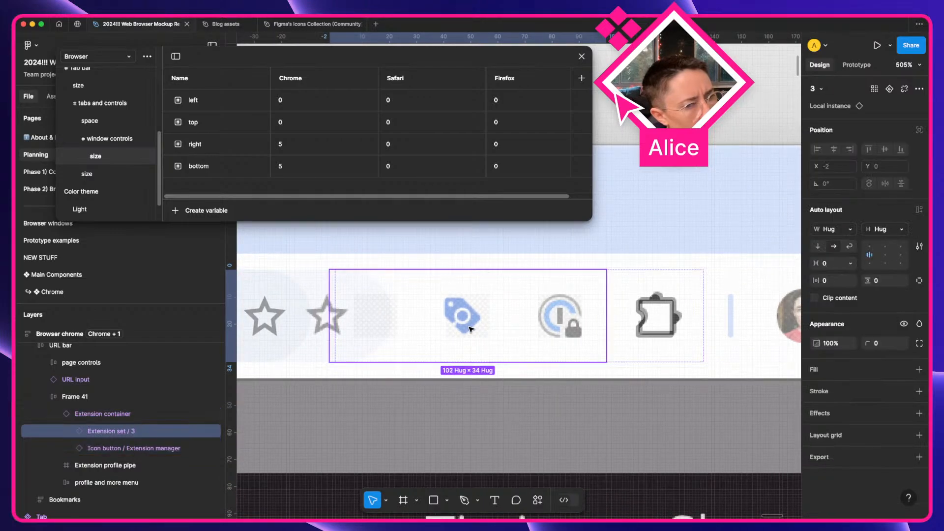
{"action": "double_click", "coordinate": [468, 324]}
{"action": "double_click", "coordinate": [466, 317]}
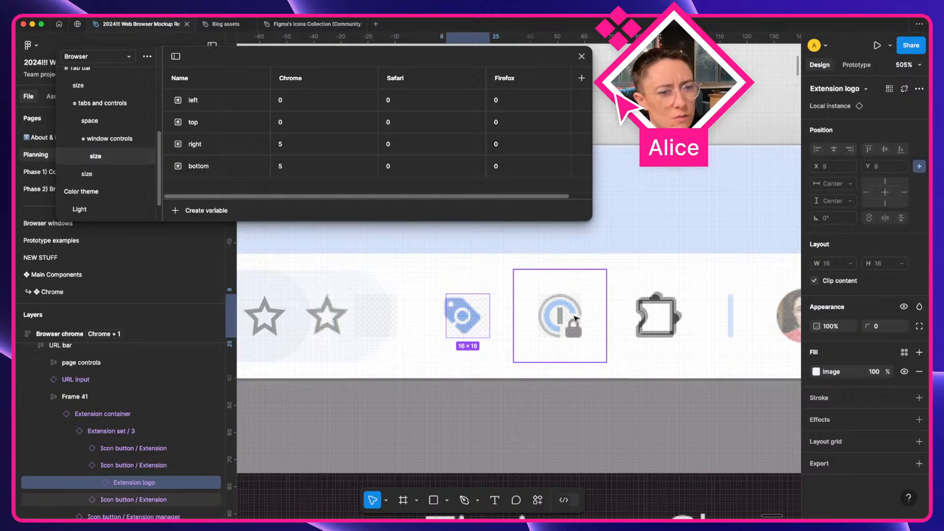
{"action": "left_click", "coordinate": [112, 436]}
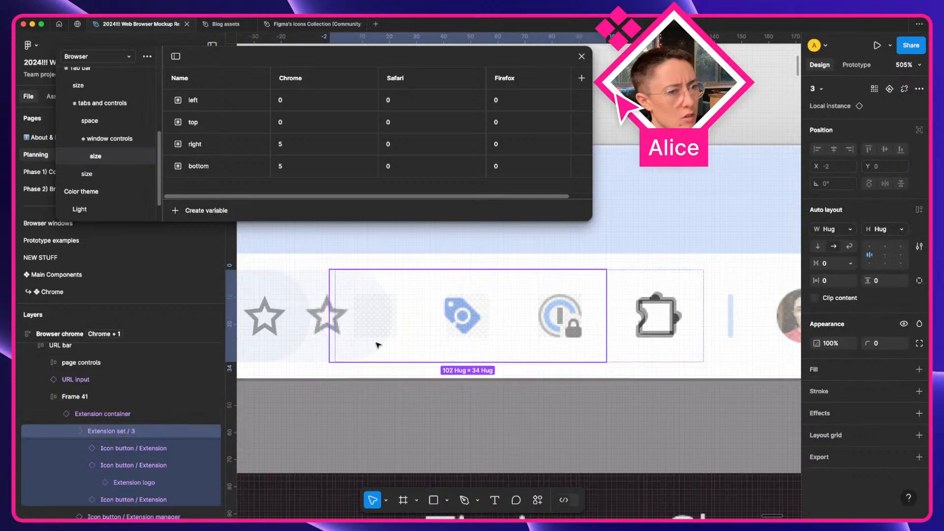
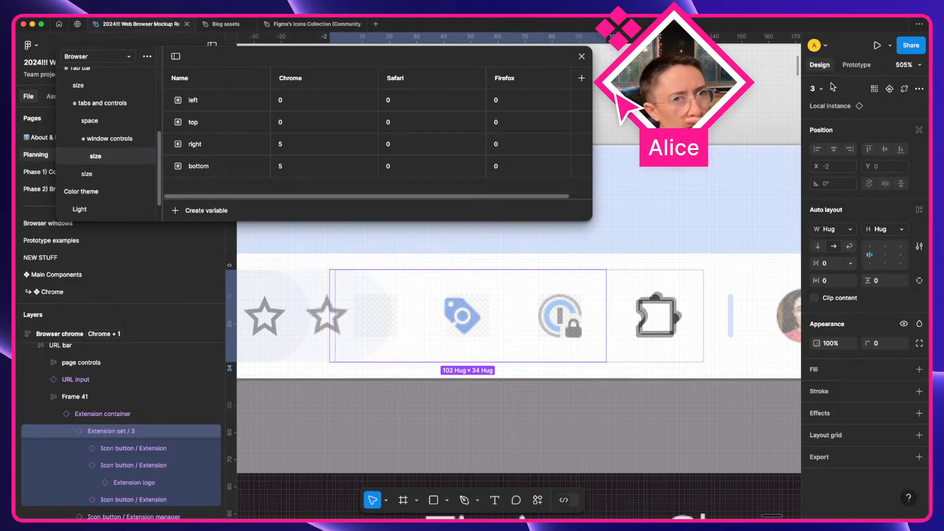
{"action": "left_click", "coordinate": [817, 92]}
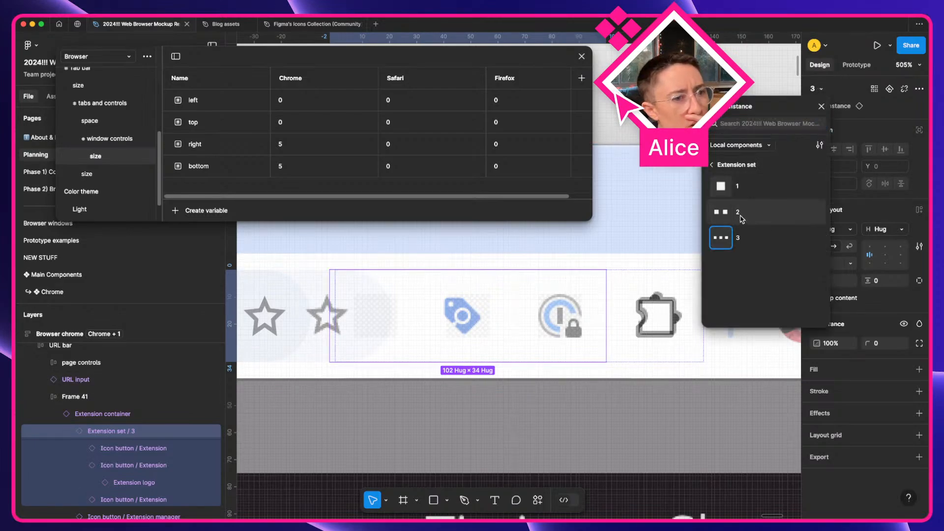
{"action": "left_click", "coordinate": [743, 217]}
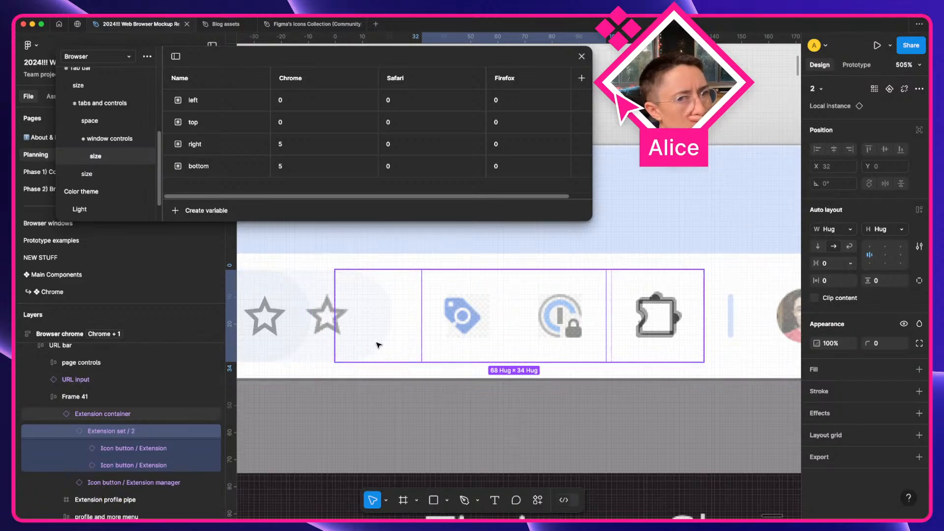
{"action": "left_click", "coordinate": [419, 352]}
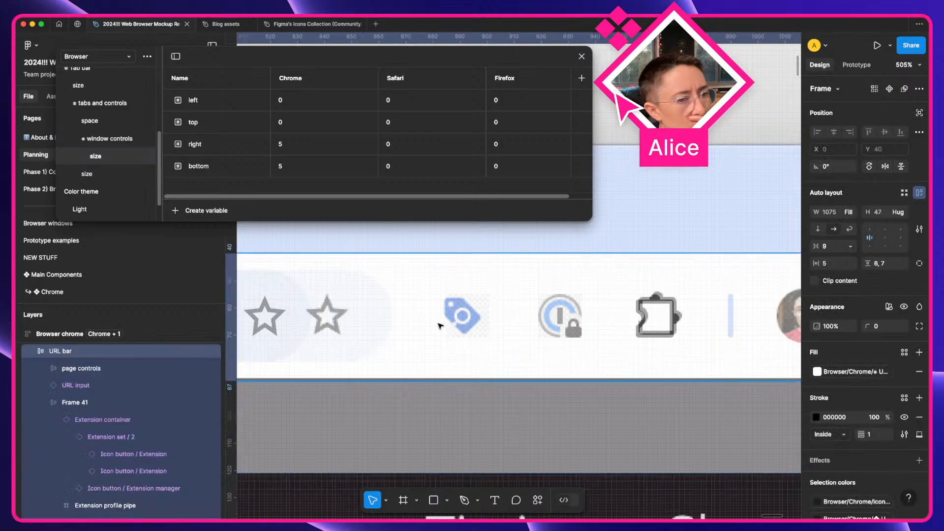
Try narrowing Frame 41 to 172 wide from its left edge, then undo the resize
{"action": "left_click", "coordinate": [129, 404]}
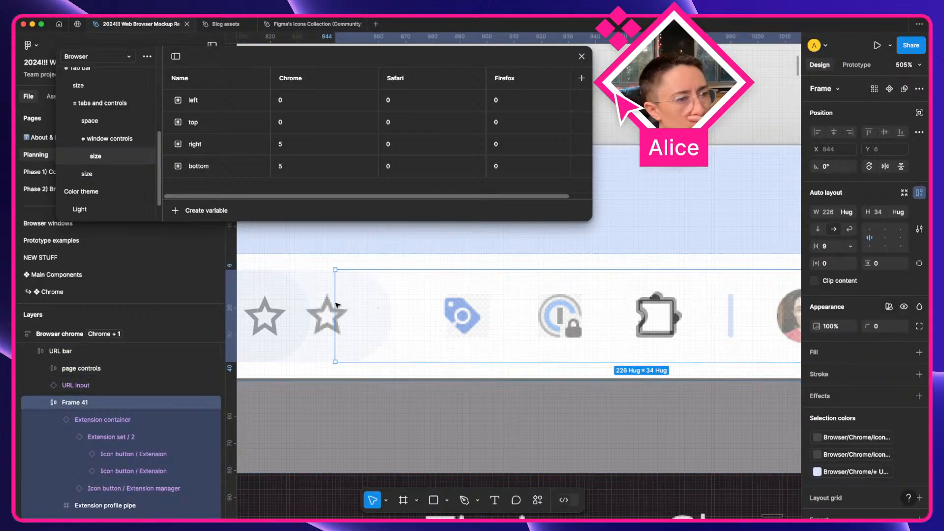
{"action": "left_click_drag", "start_coordinate": [335, 315], "coordinate": [482, 315]}
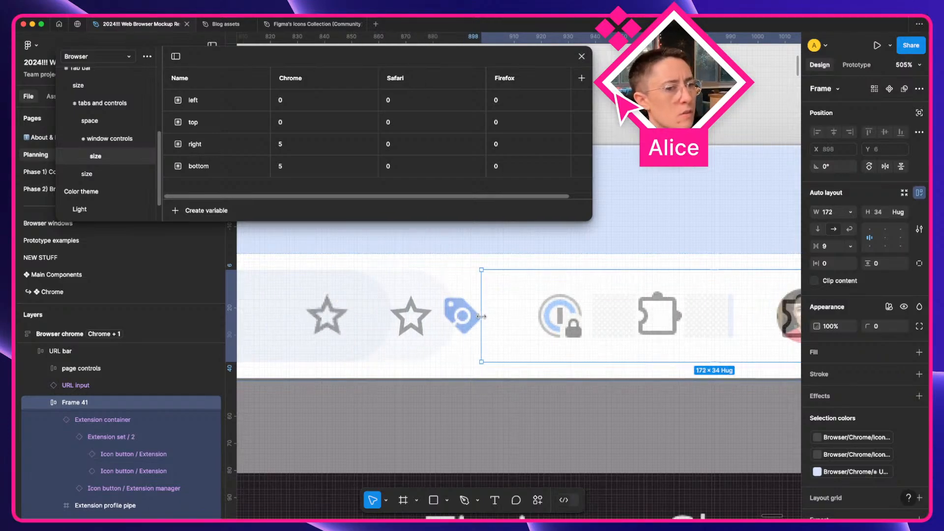
{"action": "key", "text": "super+z"}
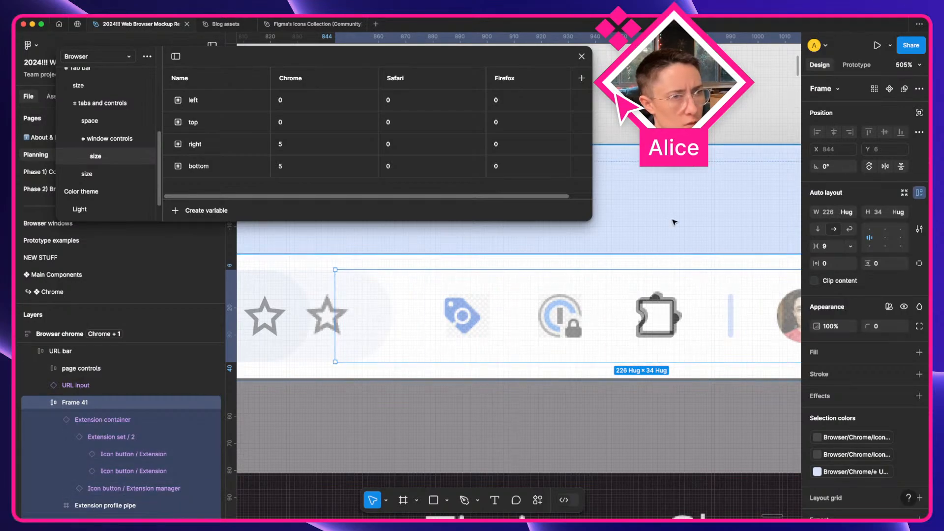
Rename the Frame 41 layer in the URL bar as container
{"action": "scroll", "coordinate": [576, 270], "scroll_direction": "down", "scroll_amount": 3}
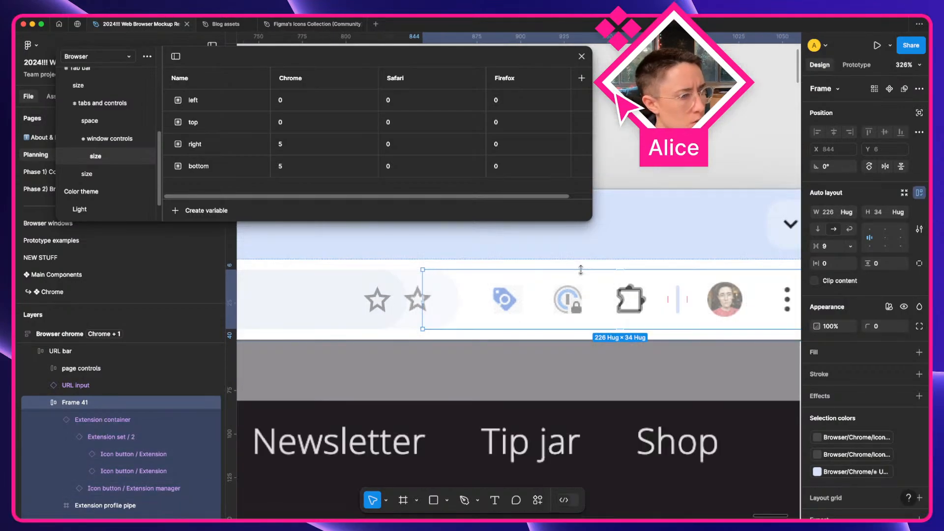
{"action": "scroll", "coordinate": [457, 300], "scroll_direction": "right", "scroll_amount": 5}
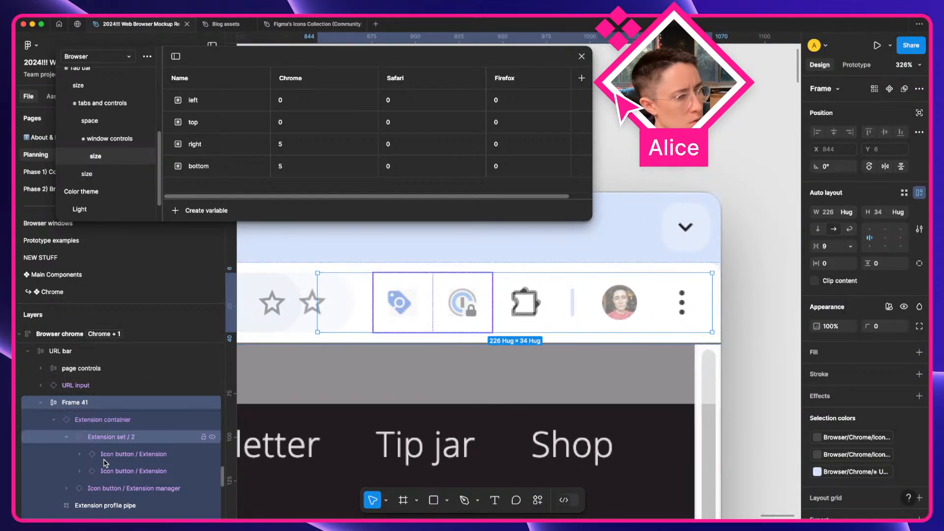
{"action": "scroll", "coordinate": [115, 465], "scroll_direction": "up", "scroll_amount": 2}
{"action": "left_click", "coordinate": [48, 433]}
{"action": "left_click", "coordinate": [49, 434]}
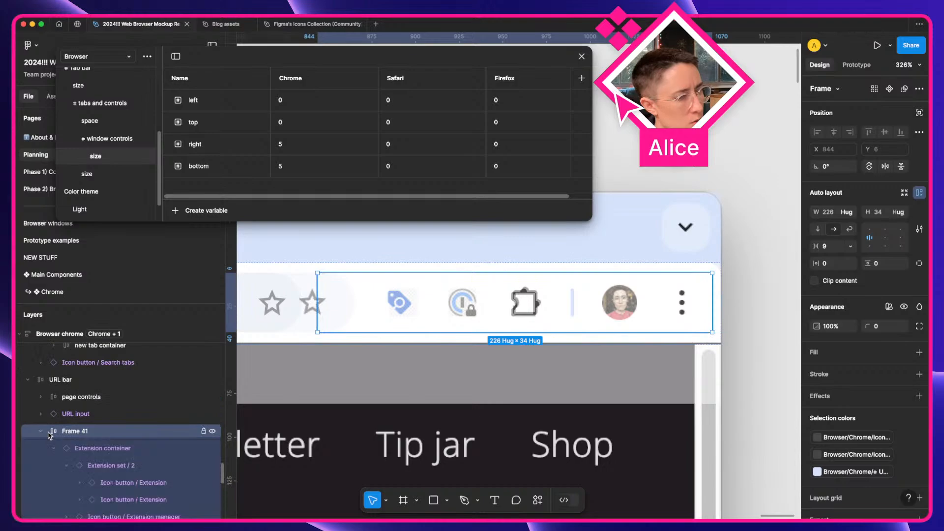
{"action": "double_click", "coordinate": [79, 432]}
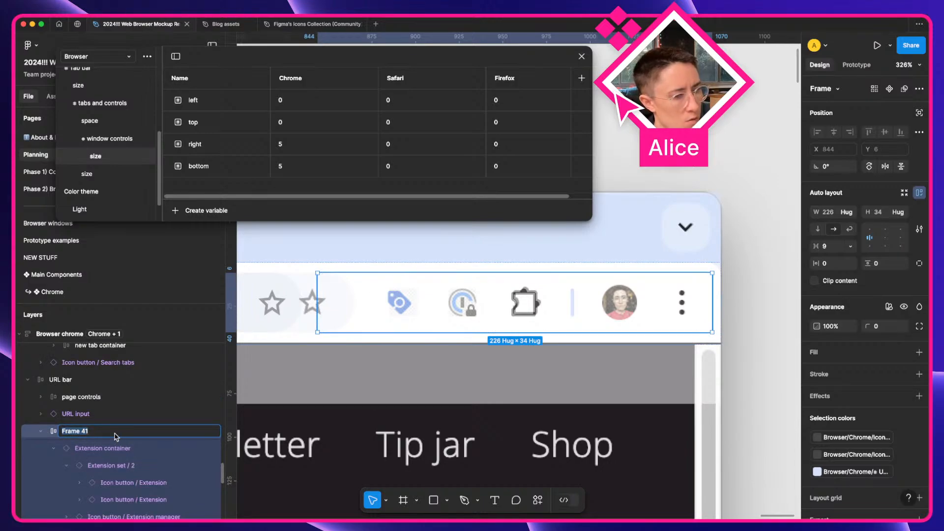
{"action": "type", "text": "Container"}
{"action": "key", "text": "Return"}
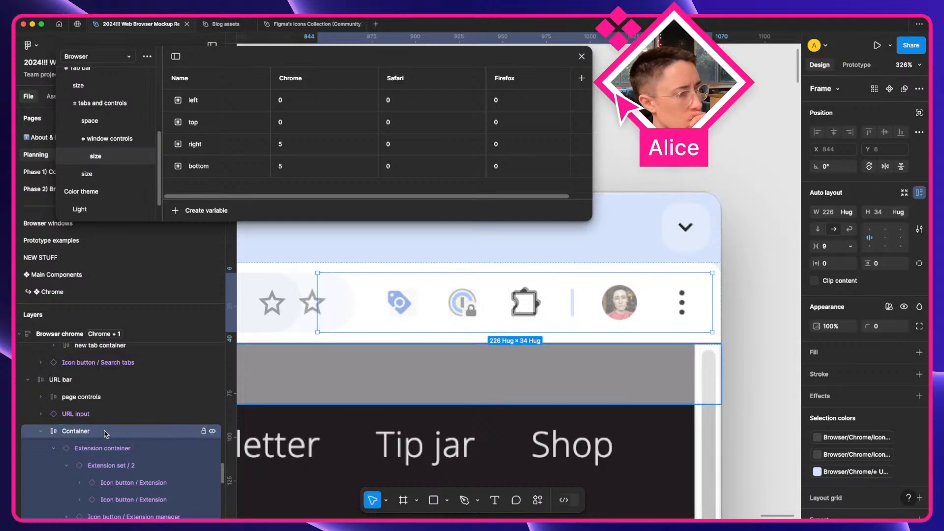
{"action": "double_click", "coordinate": [100, 431]}
{"action": "key", "text": "Return"}
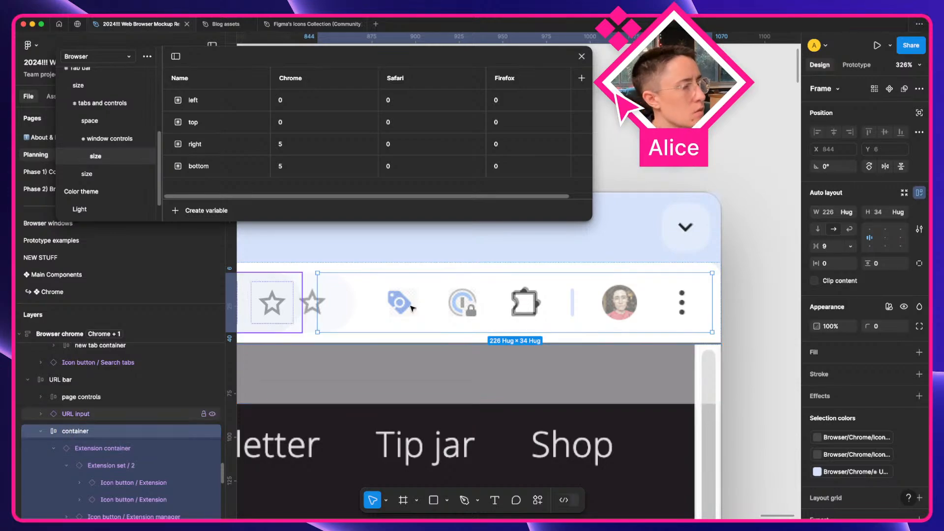
{"action": "left_click", "coordinate": [648, 15]}
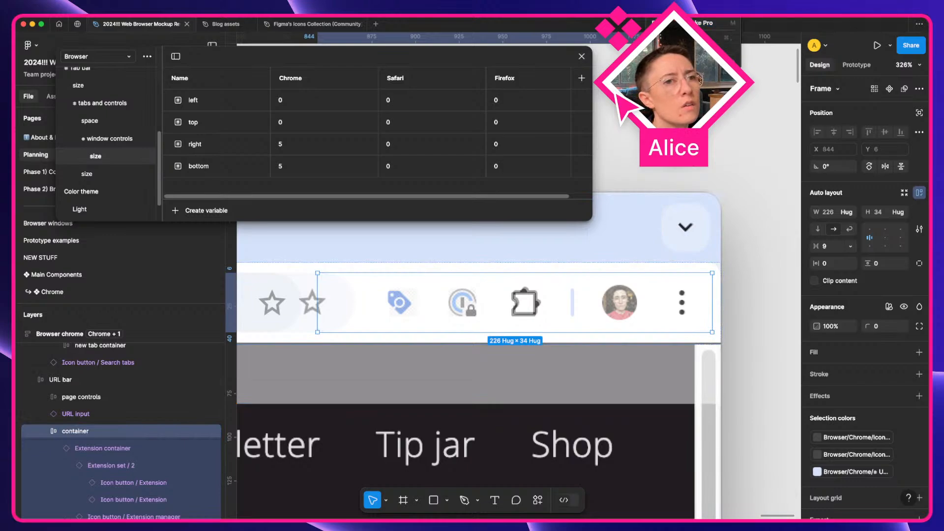
{"action": "left_click", "coordinate": [689, 23]}
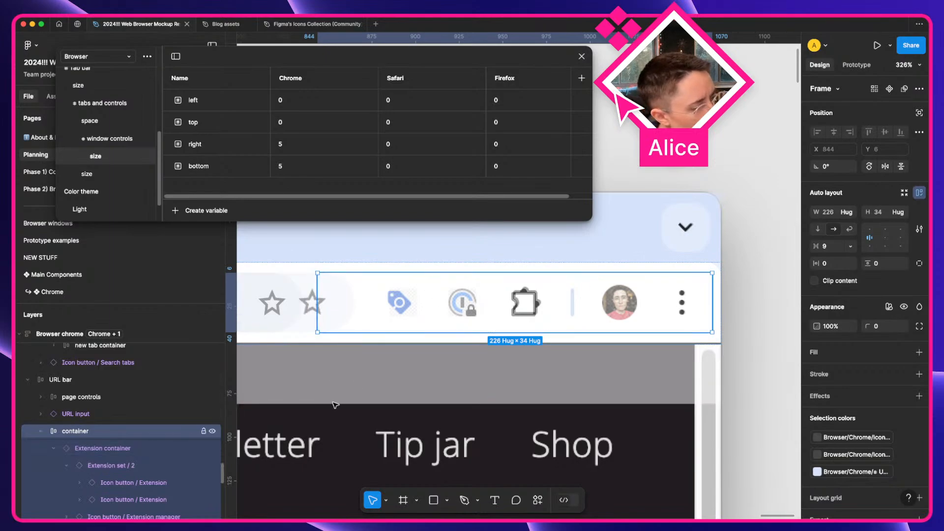
Set the Extension container instance's width to hug its contents
{"action": "double_click", "coordinate": [535, 304]}
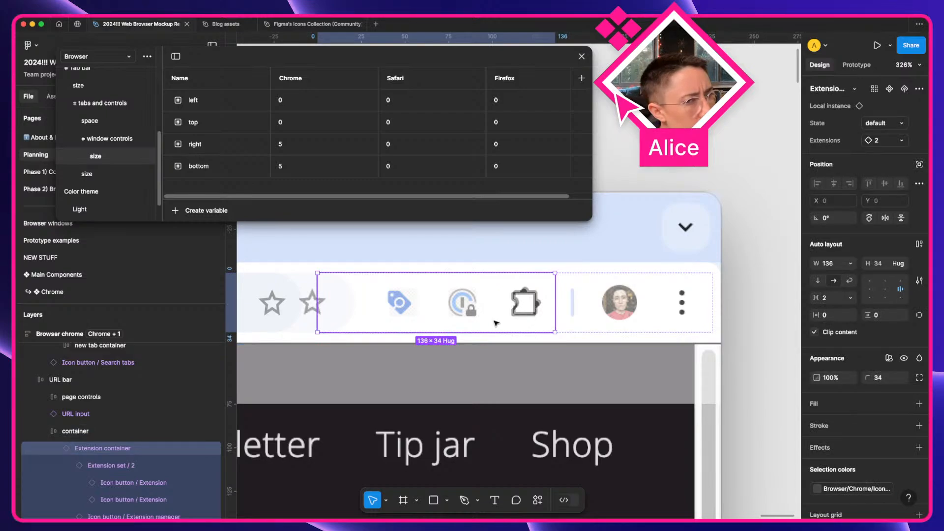
{"action": "scroll", "coordinate": [468, 309], "scroll_direction": "up", "scroll_amount": 3}
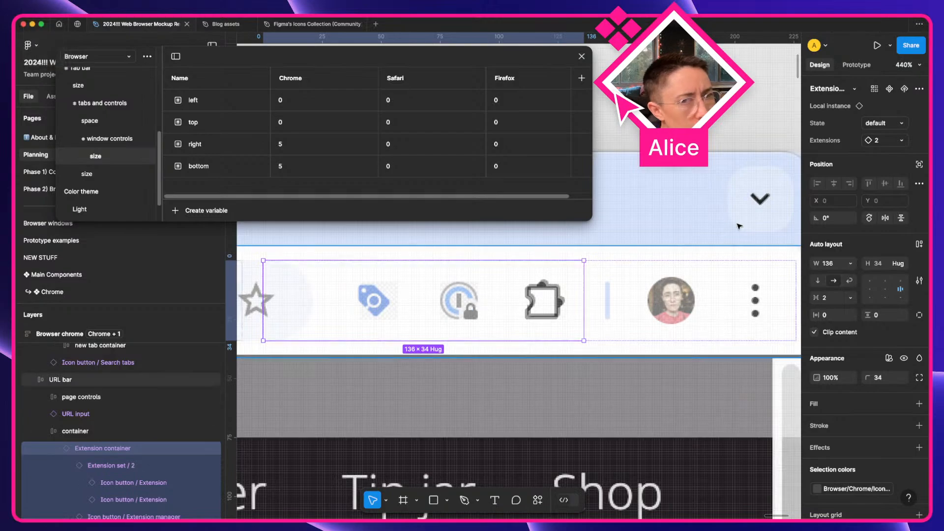
{"action": "left_click", "coordinate": [850, 263]}
{"action": "left_click", "coordinate": [836, 277]}
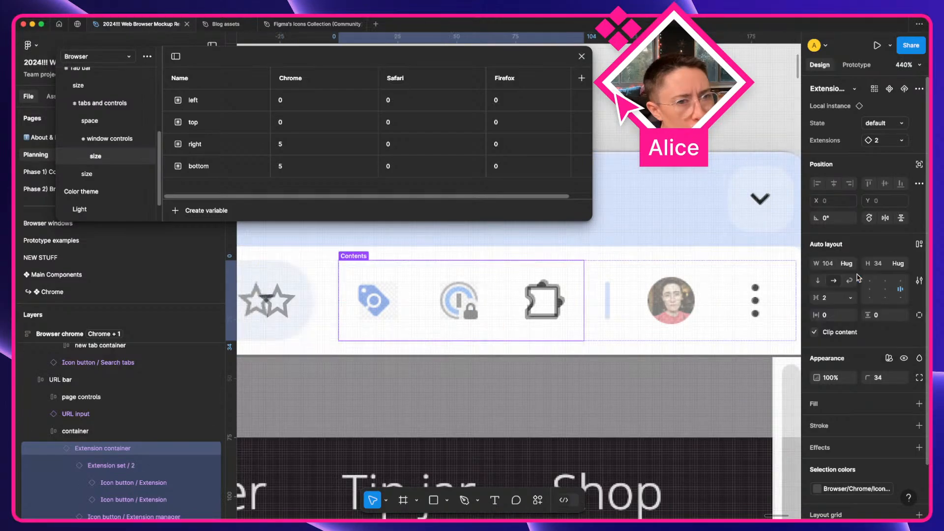
Reset all changes on the Extension container instance and swap its extensions to the two-icon set 2
{"action": "right_click", "coordinate": [449, 300]}
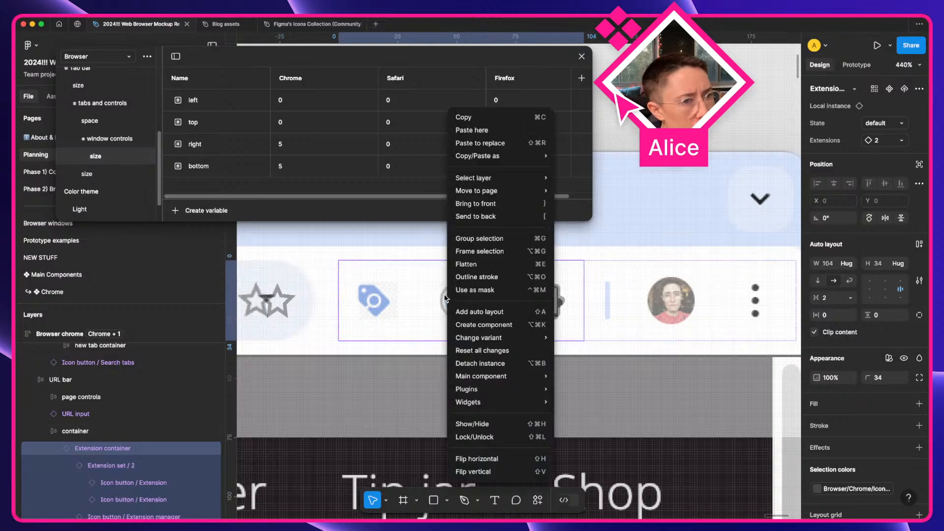
{"action": "mouse_move", "coordinate": [472, 390]}
{"action": "left_click", "coordinate": [480, 350]}
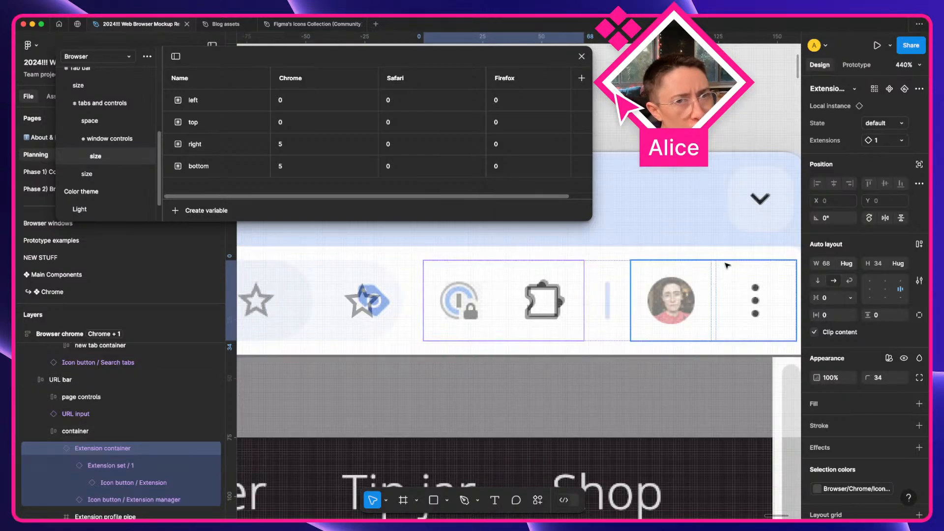
{"action": "left_click", "coordinate": [902, 141]}
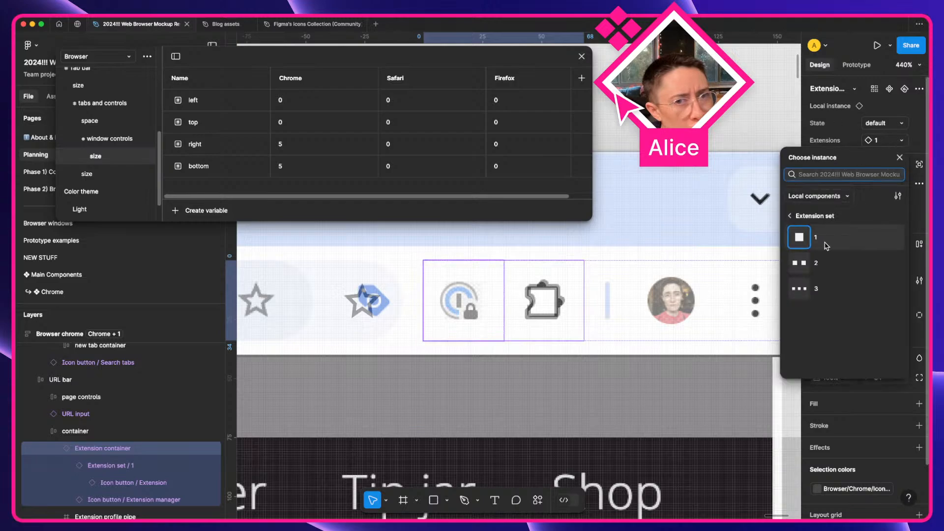
{"action": "left_click", "coordinate": [799, 263]}
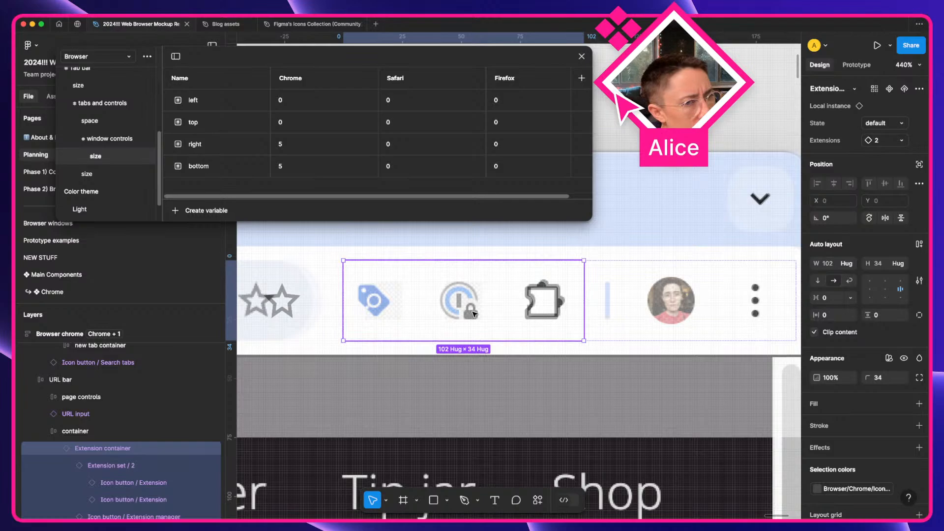
Set the gap between items in the Extension container instance to 2
{"action": "left_click", "coordinate": [831, 298]}
{"action": "key", "text": "Up"}
{"action": "key", "text": "Up"}
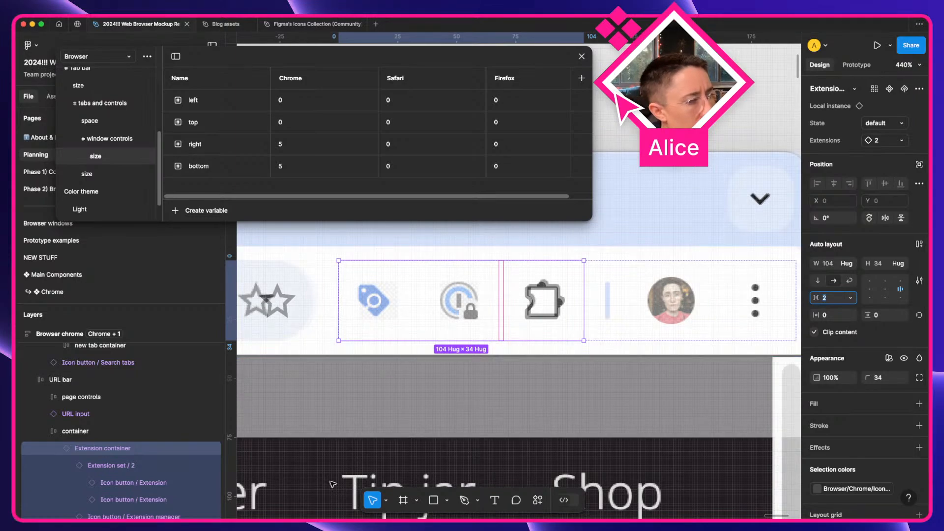
Try gaps of 2 and 3 between the icons of the nested Extension set / 2 instance, settling on 2
{"action": "left_click", "coordinate": [176, 471]}
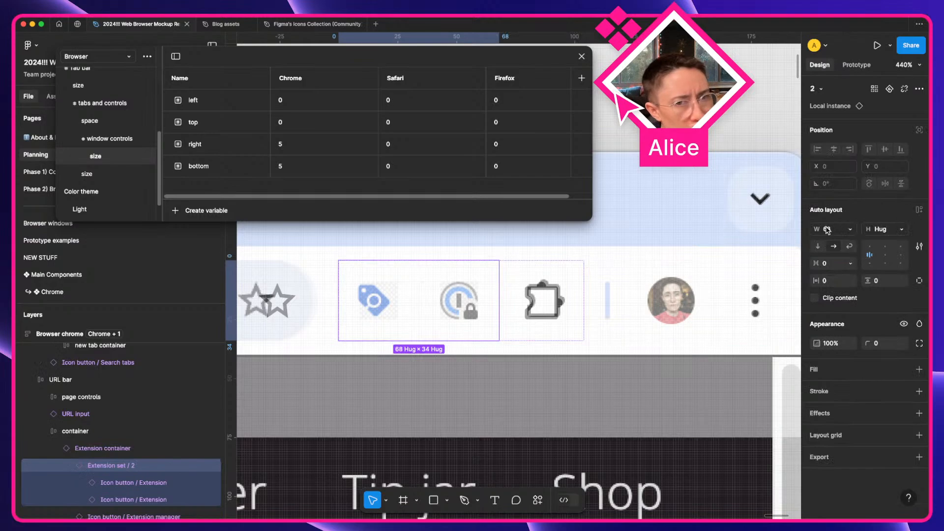
{"action": "left_click", "coordinate": [831, 263]}
{"action": "key", "text": "Up"}
{"action": "key", "text": "Up"}
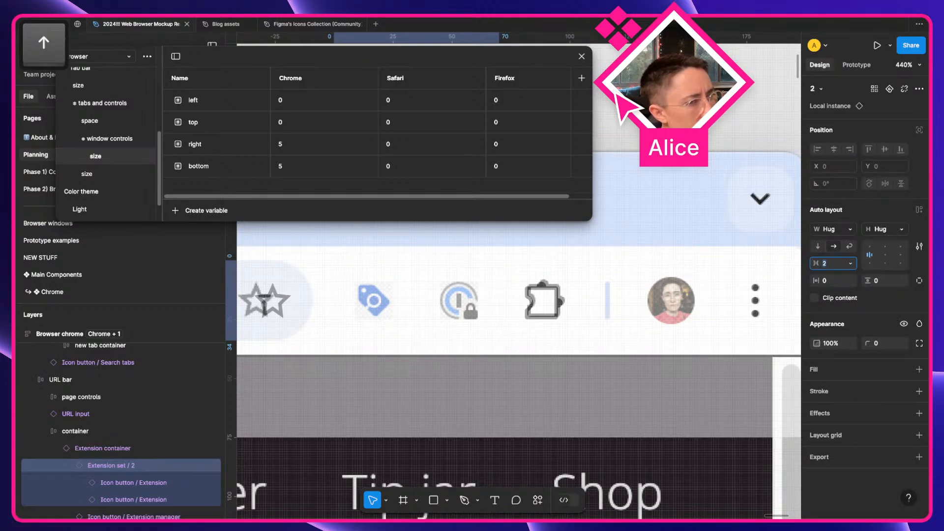
{"action": "key", "text": "Up"}
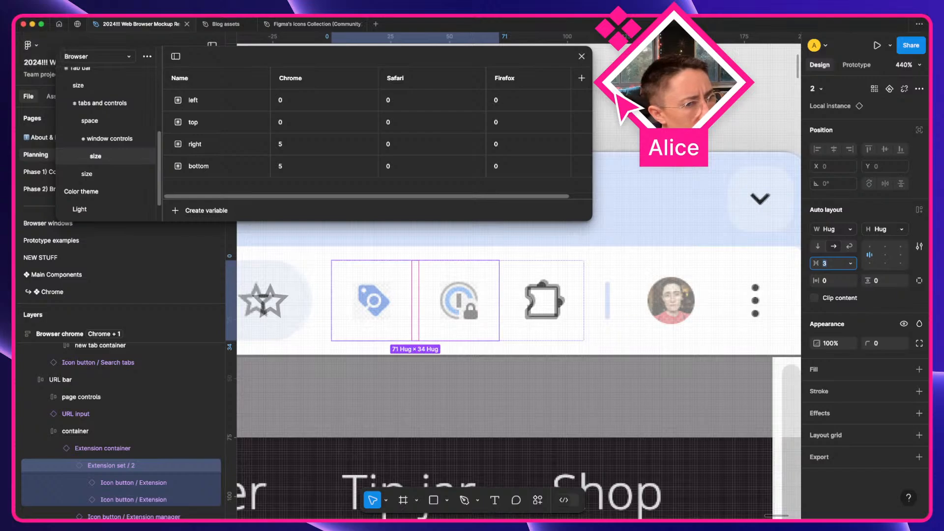
{"action": "key", "text": "Down"}
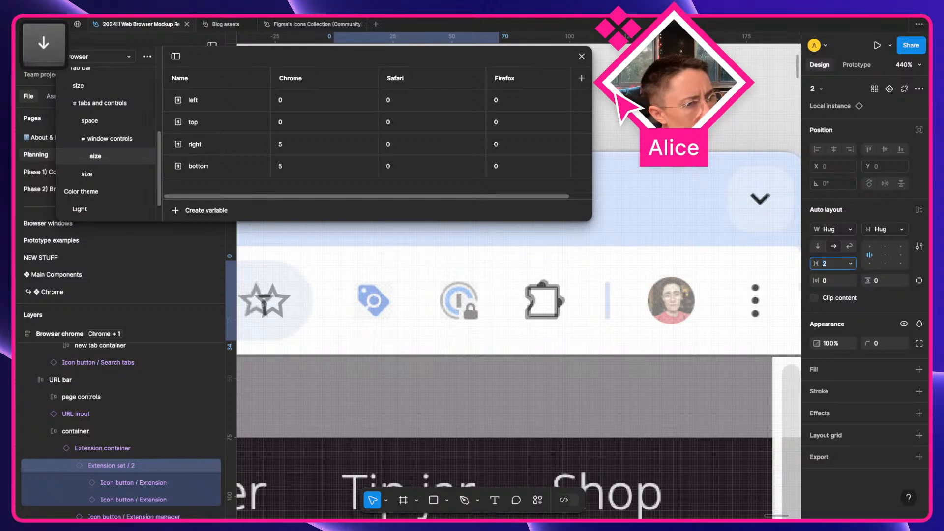
Go to the main component of Extension set / 2 and set its item gap to 2
{"action": "right_click", "coordinate": [127, 471]}
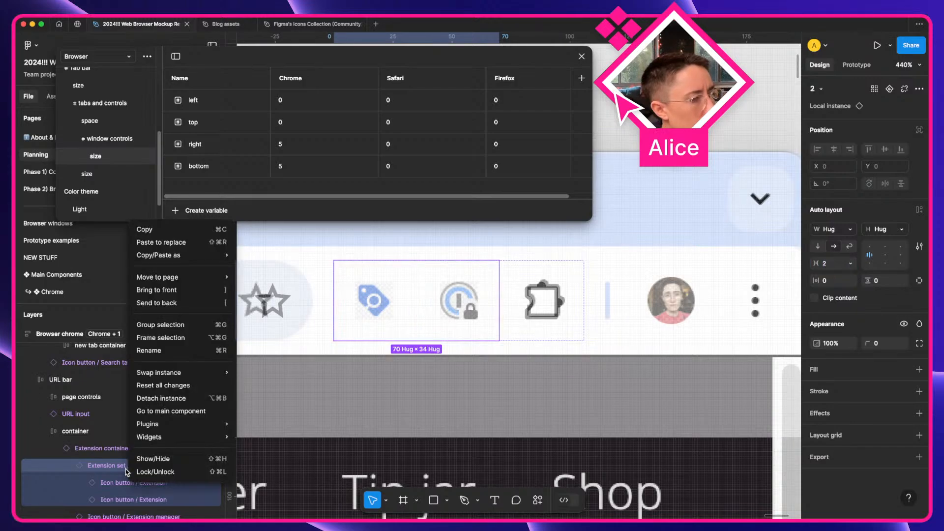
{"action": "left_click", "coordinate": [190, 414]}
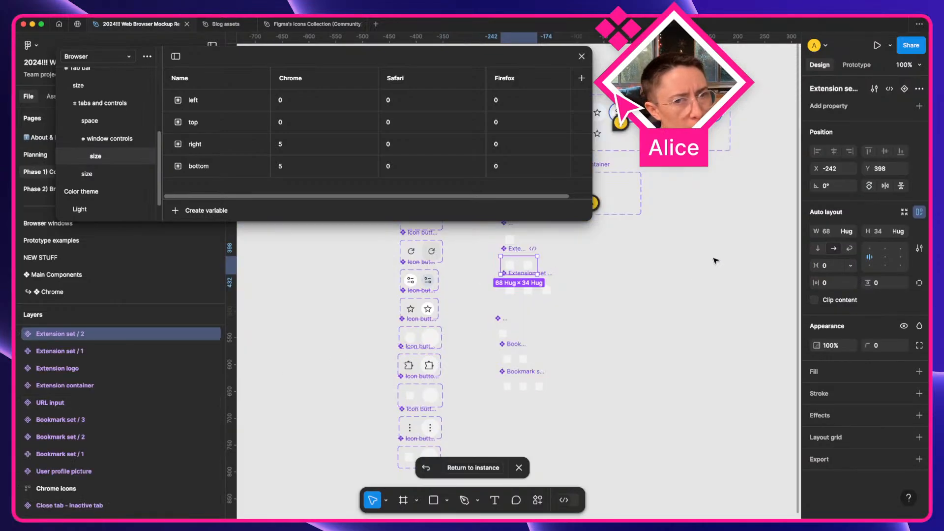
{"action": "left_click", "coordinate": [834, 268]}
{"action": "type", "text": "2"}
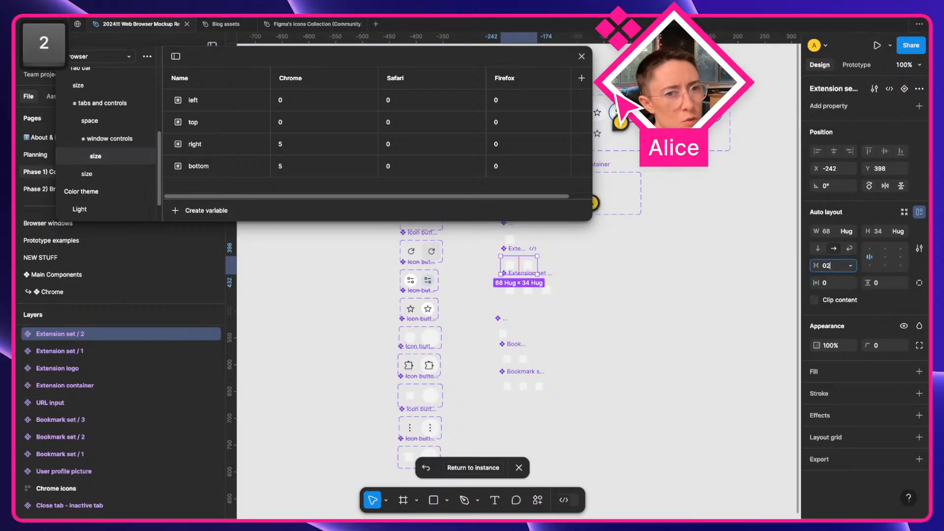
{"action": "left_click", "coordinate": [672, 280]}
Set the item gap of the Extension set / 3 main component to 2
{"action": "scroll", "coordinate": [546, 229], "scroll_direction": "up", "scroll_amount": 1}
{"action": "left_click", "coordinate": [530, 317]}
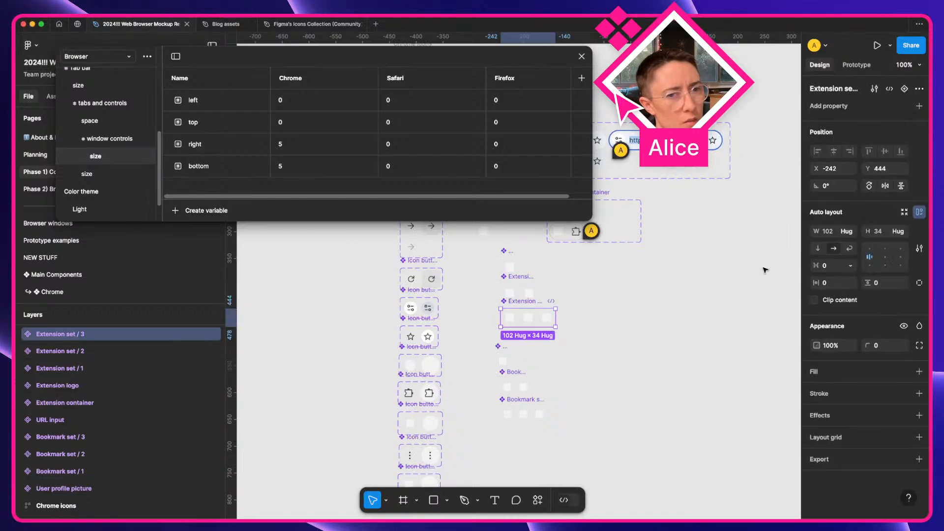
{"action": "left_click", "coordinate": [838, 265]}
{"action": "type", "text": "2"}
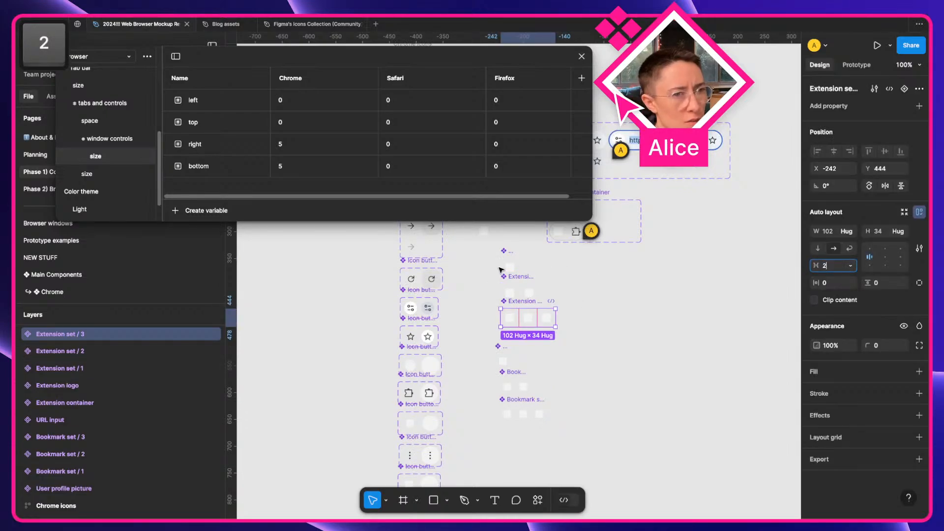
{"action": "left_click", "coordinate": [637, 299]}
Set the item gap to 2 in both the default and hover variants of the Extension container component
{"action": "scroll", "coordinate": [635, 300], "scroll_direction": "up", "scroll_amount": 5}
{"action": "scroll", "coordinate": [635, 300], "scroll_direction": "up", "scroll_amount": 2}
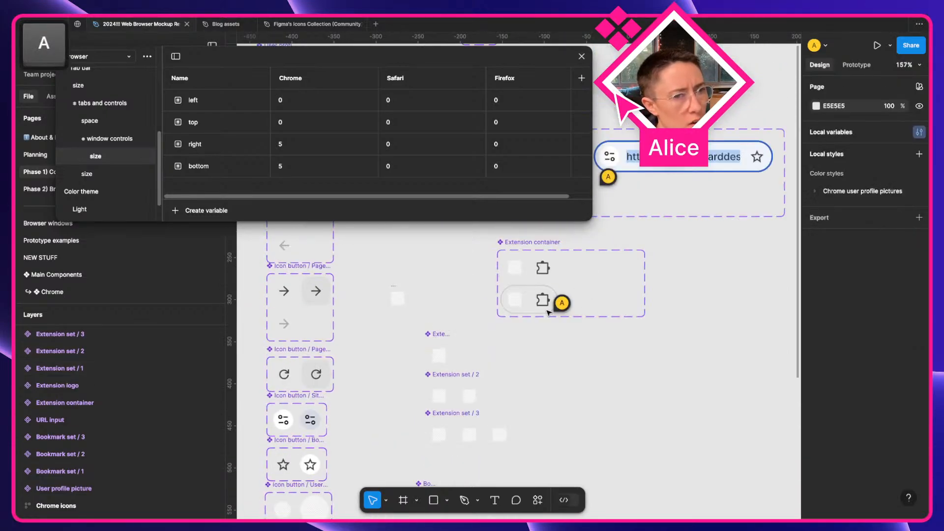
{"action": "left_click", "coordinate": [521, 268]}
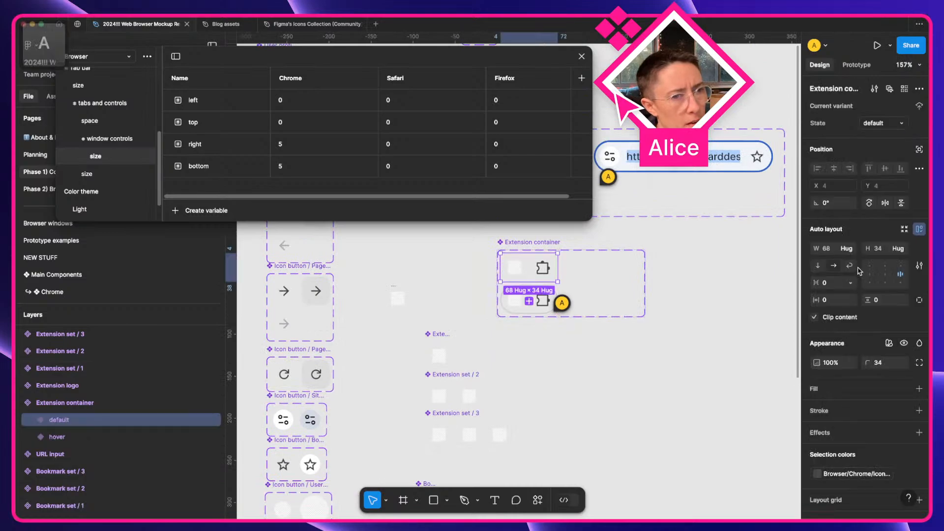
{"action": "left_click", "coordinate": [827, 284]}
{"action": "type", "text": "2"}
{"action": "left_click", "coordinate": [524, 309]}
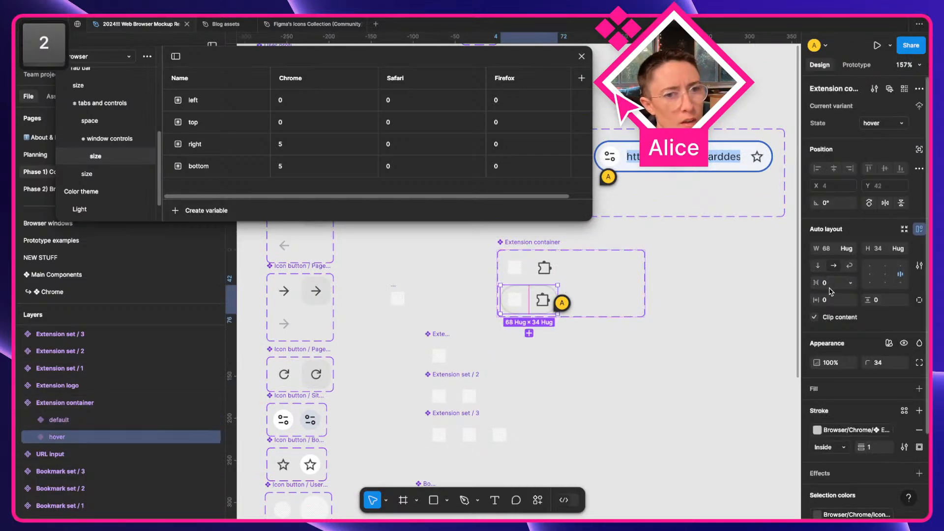
{"action": "left_click", "coordinate": [660, 377]}
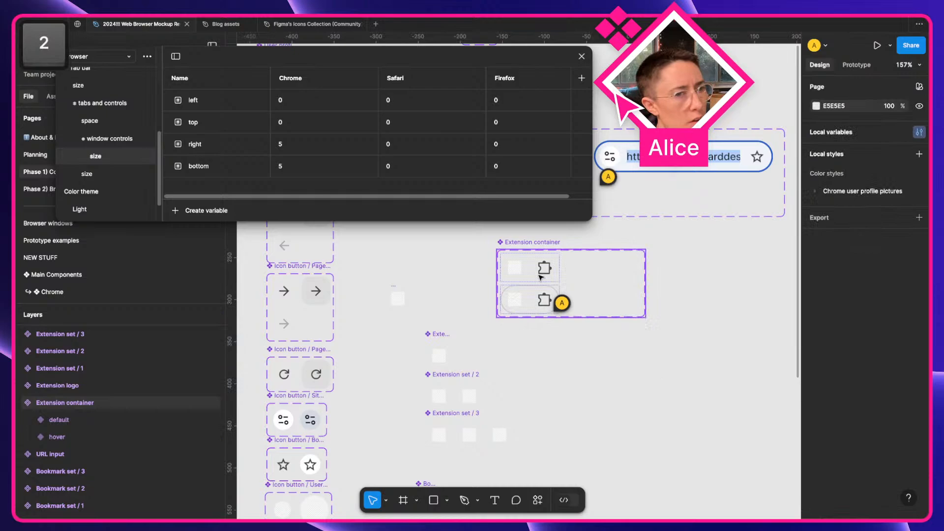
Return to the mockup instance, reset all changes on its Extension container, and set its extensions to 2
{"action": "left_click", "coordinate": [456, 408]}
{"action": "key", "text": "shift+2"}
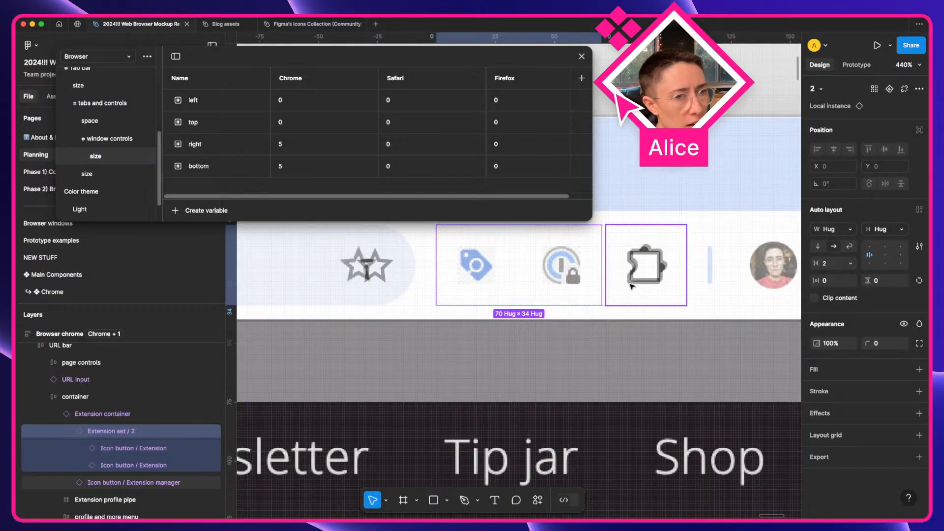
{"action": "left_click", "coordinate": [89, 415]}
{"action": "right_click", "coordinate": [114, 414]}
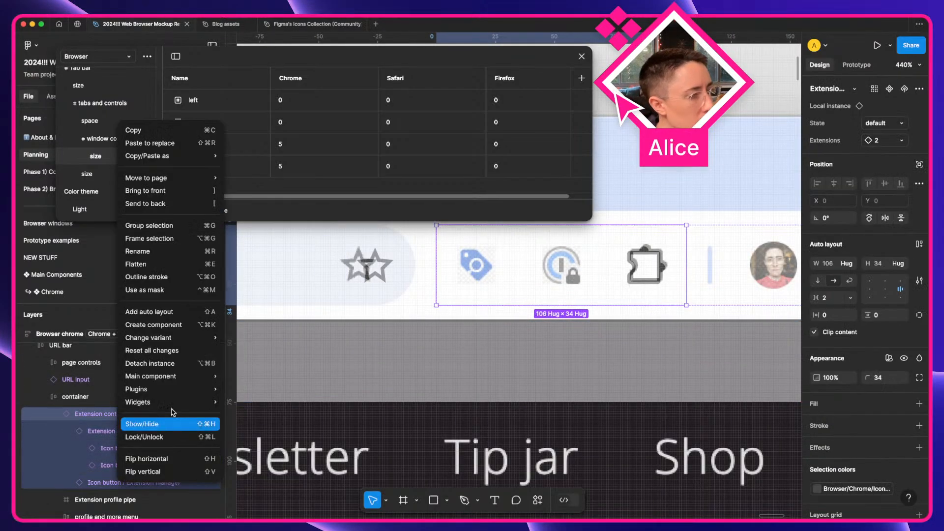
{"action": "left_click", "coordinate": [185, 358]}
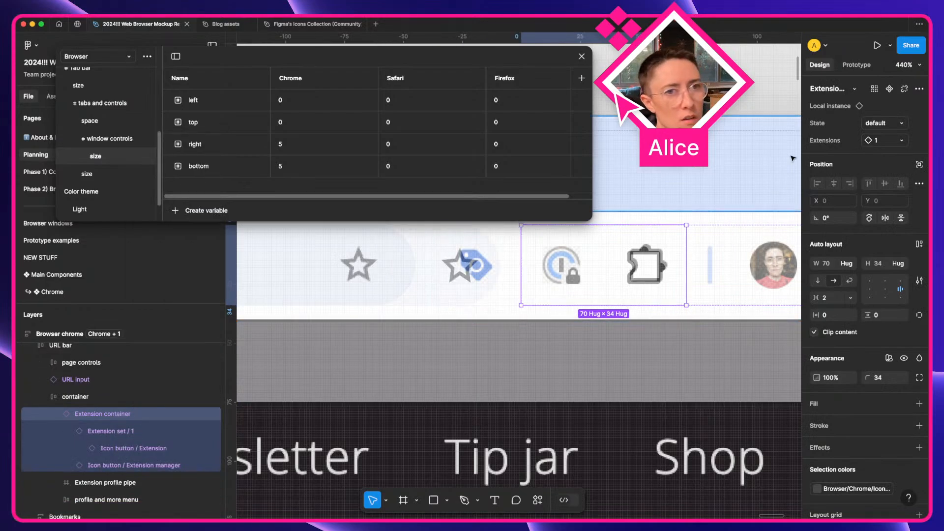
{"action": "left_click", "coordinate": [886, 142]}
{"action": "left_click", "coordinate": [799, 263]}
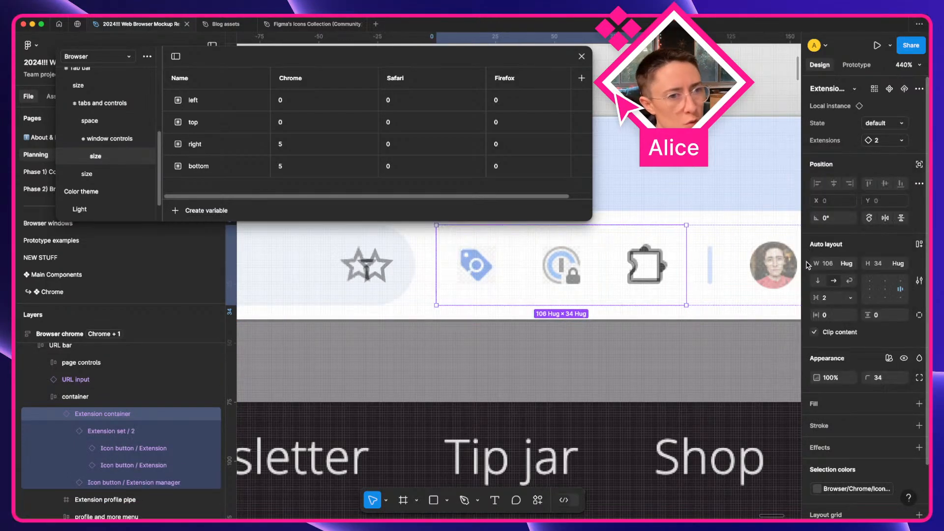
{"action": "scroll", "coordinate": [512, 266], "scroll_direction": "right", "scroll_amount": 5}
{"action": "scroll", "coordinate": [512, 267], "scroll_direction": "up", "scroll_amount": 2}
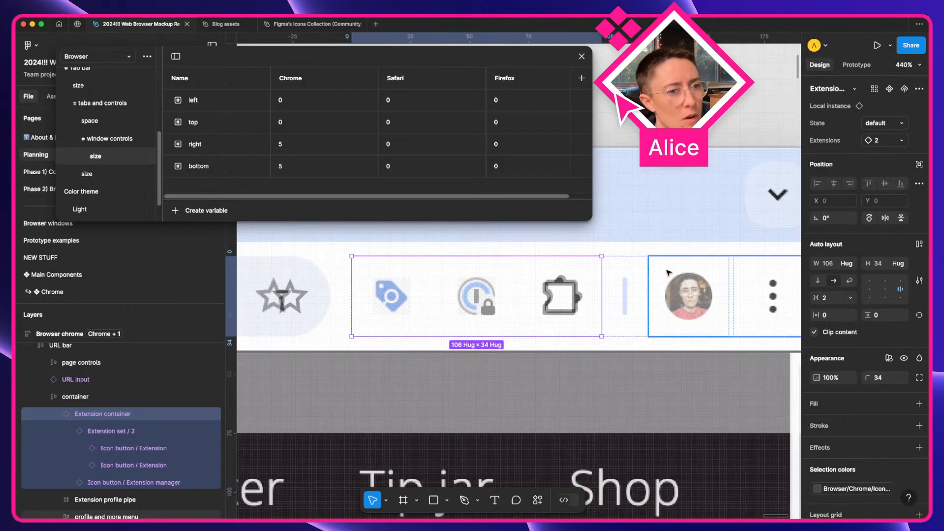
{"action": "key", "text": "super"}
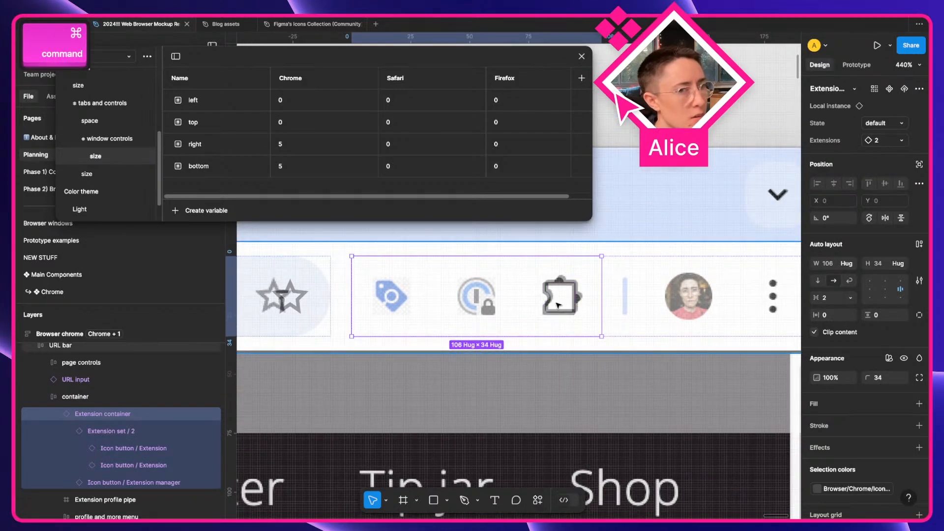
Go to the main component of the Extensions puzzle icon inside the mockup's extension manager button
{"action": "left_click", "coordinate": [563, 287], "text": "super"}
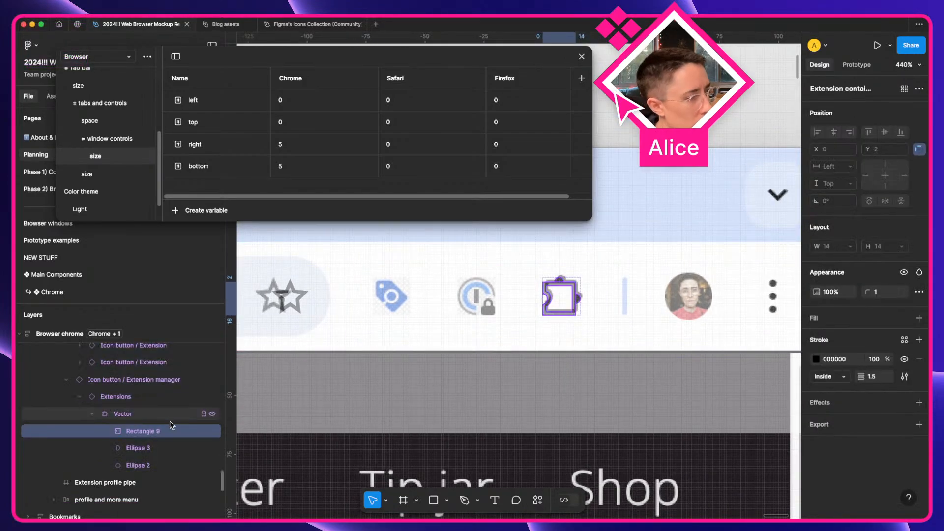
{"action": "left_click", "coordinate": [146, 415]}
{"action": "right_click", "coordinate": [144, 414]}
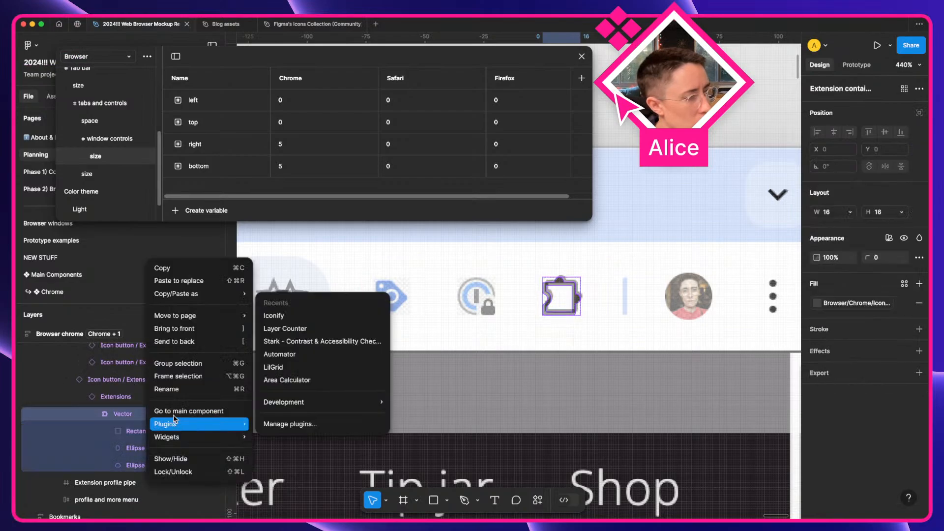
{"action": "left_click", "coordinate": [109, 405]}
{"action": "right_click", "coordinate": [109, 402]}
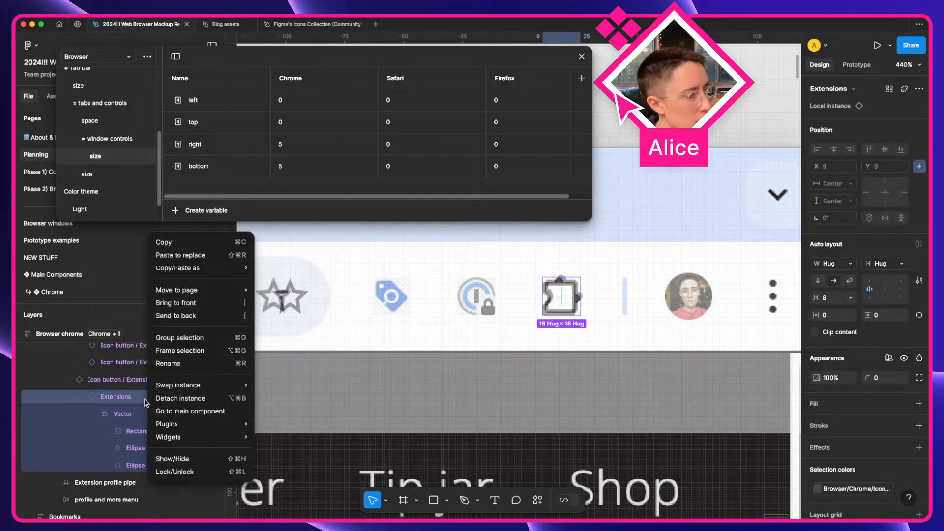
{"action": "left_click", "coordinate": [178, 409]}
{"action": "scroll", "coordinate": [629, 348], "scroll_direction": "down", "scroll_amount": 5}
{"action": "scroll", "coordinate": [630, 348], "scroll_direction": "right", "scroll_amount": 8}
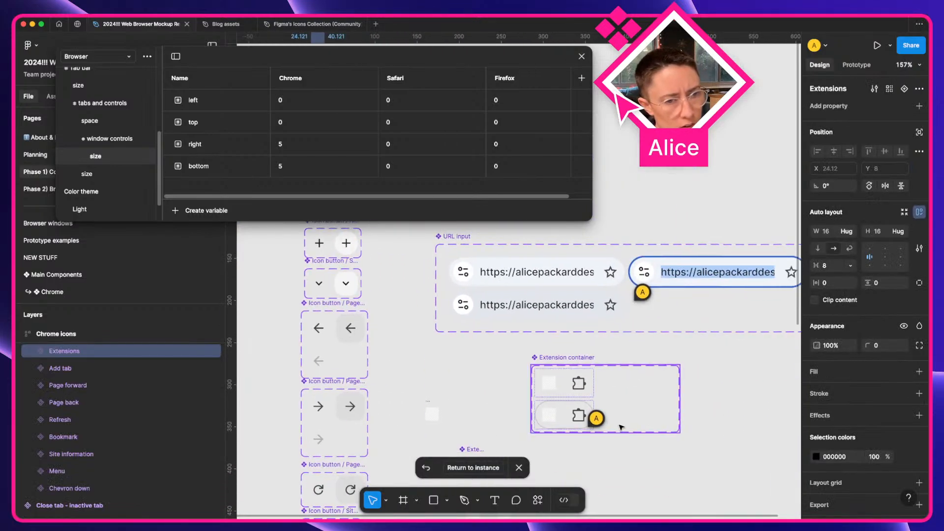
Read the comment pinned to the hover variant of the Extension container, then close it
{"action": "left_click", "coordinate": [579, 416]}
{"action": "scroll", "coordinate": [579, 417], "scroll_direction": "up", "scroll_amount": 5}
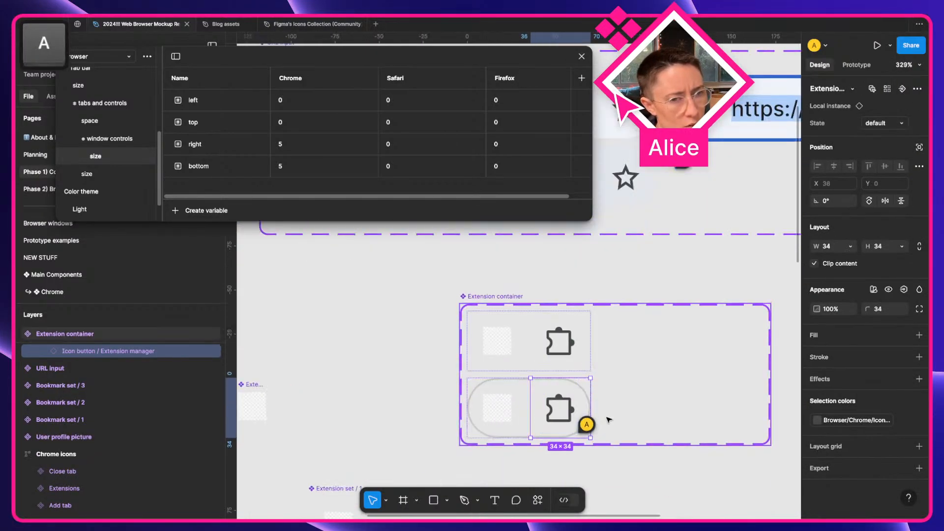
{"action": "left_click", "coordinate": [586, 426]}
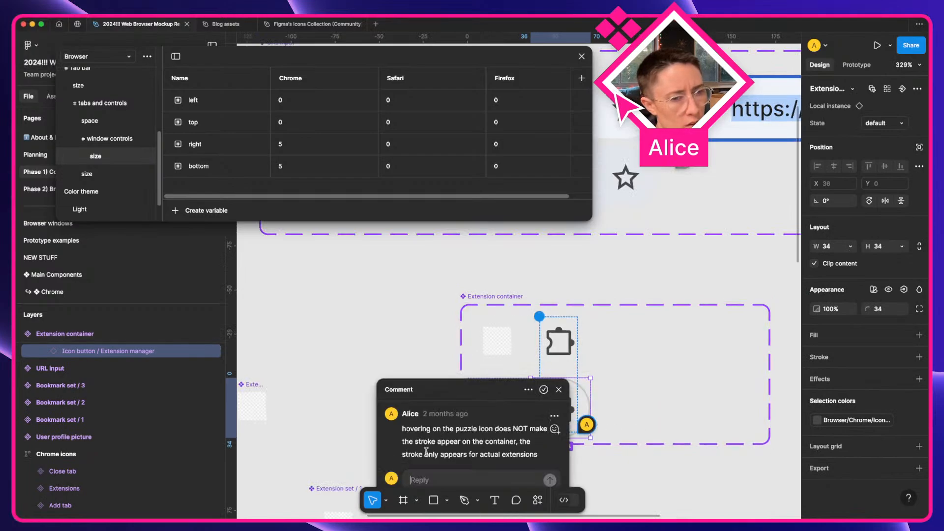
{"action": "left_click", "coordinate": [621, 459]}
{"action": "key", "text": "space"}
{"action": "left_click_drag", "start_coordinate": [620, 460], "coordinate": [426, 347]}
{"action": "left_click_drag", "start_coordinate": [354, 298], "coordinate": [388, 350]}
{"action": "scroll", "coordinate": [388, 350], "scroll_direction": "up", "scroll_amount": 1}
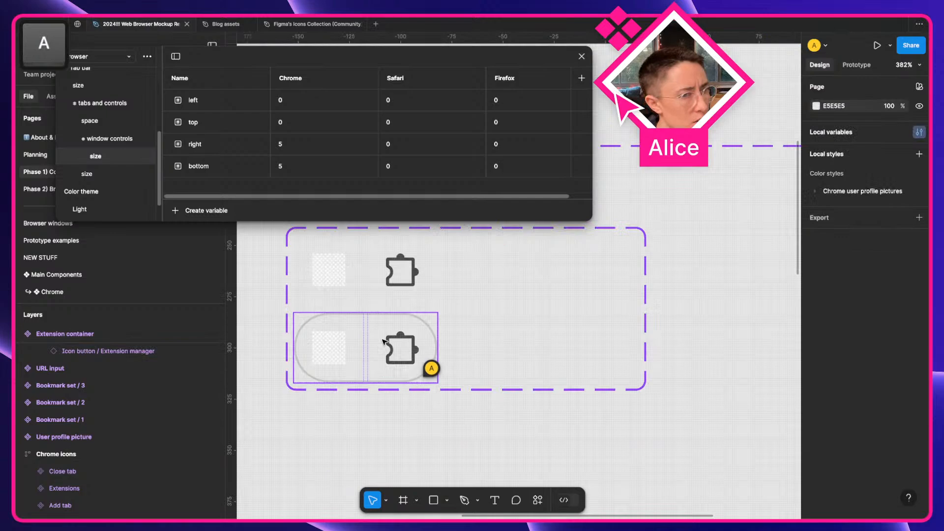
Examine the nested layers of the extension manager button in the Extension container's default variant, from the button down to its vector
{"action": "left_click", "coordinate": [402, 267]}
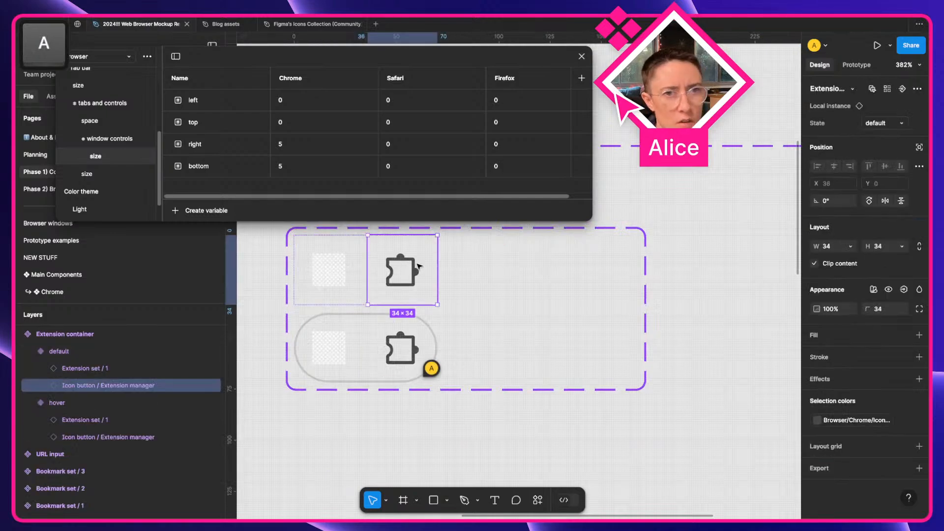
{"action": "left_click", "coordinate": [400, 285], "text": "super"}
{"action": "left_click", "coordinate": [143, 419]}
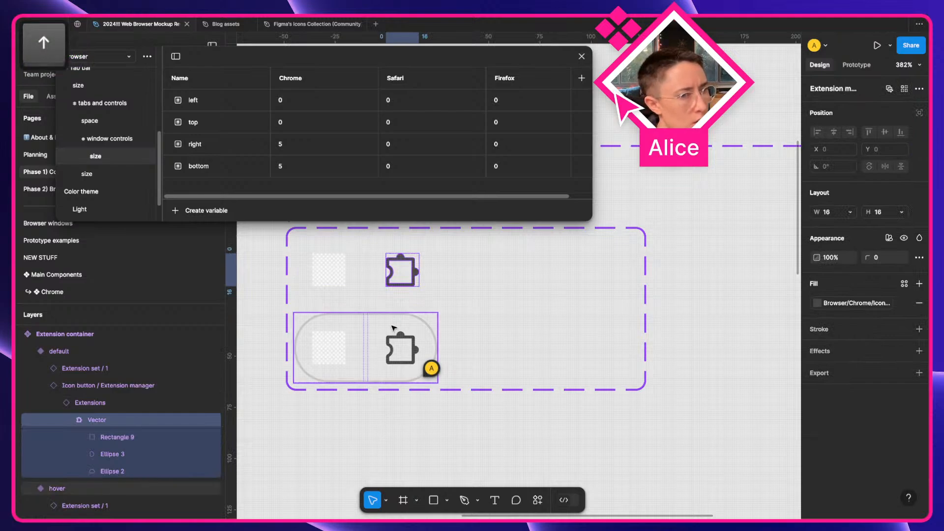
{"action": "left_click", "coordinate": [149, 387]}
{"action": "left_click", "coordinate": [149, 403]}
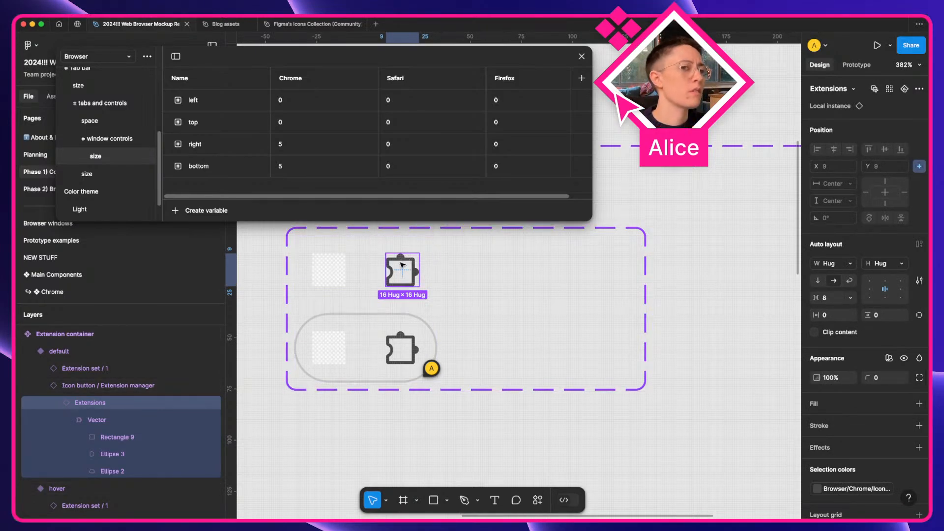
{"action": "left_click", "coordinate": [141, 421]}
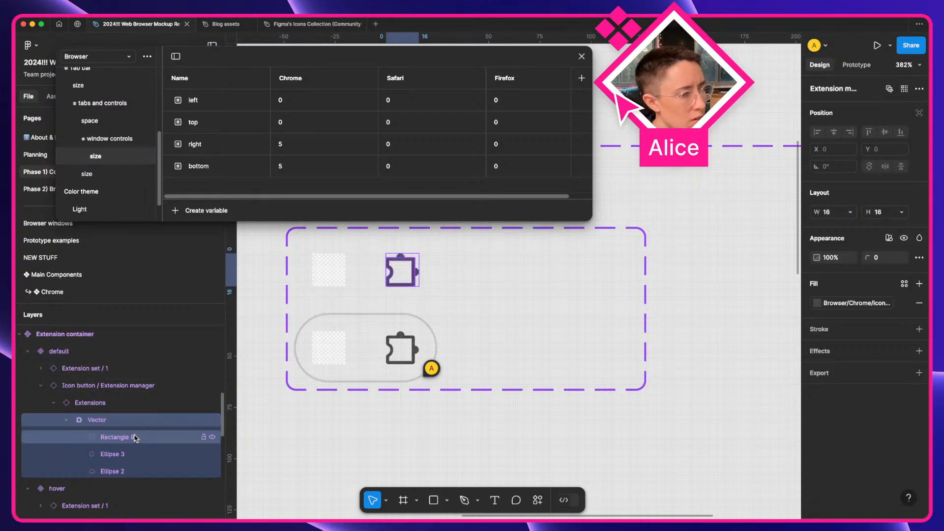
{"action": "scroll", "coordinate": [132, 433], "scroll_direction": "up", "scroll_amount": 1}
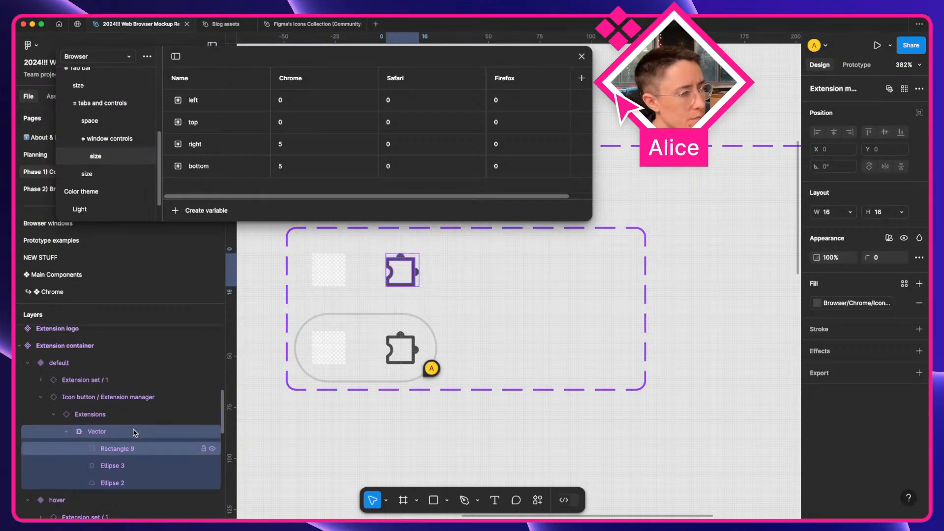
{"action": "left_click", "coordinate": [103, 415]}
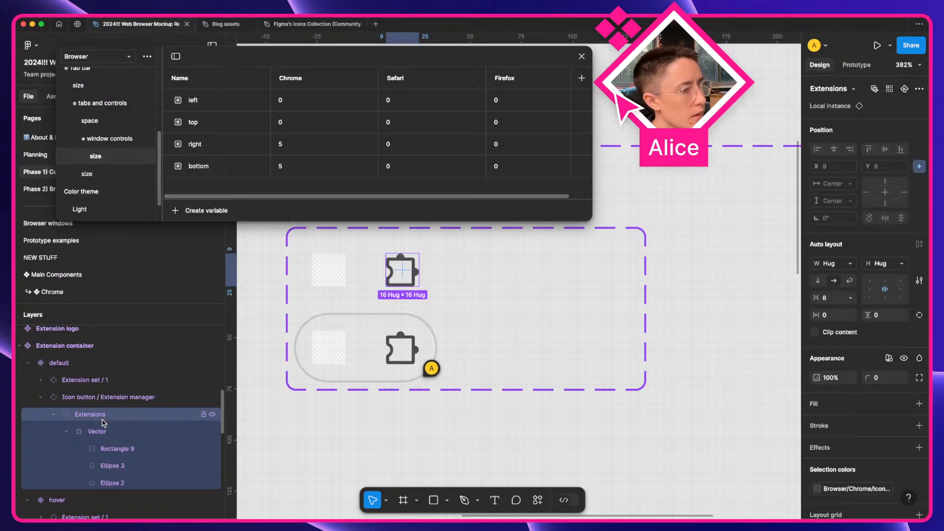
{"action": "scroll", "coordinate": [102, 431], "scroll_direction": "up", "scroll_amount": 1}
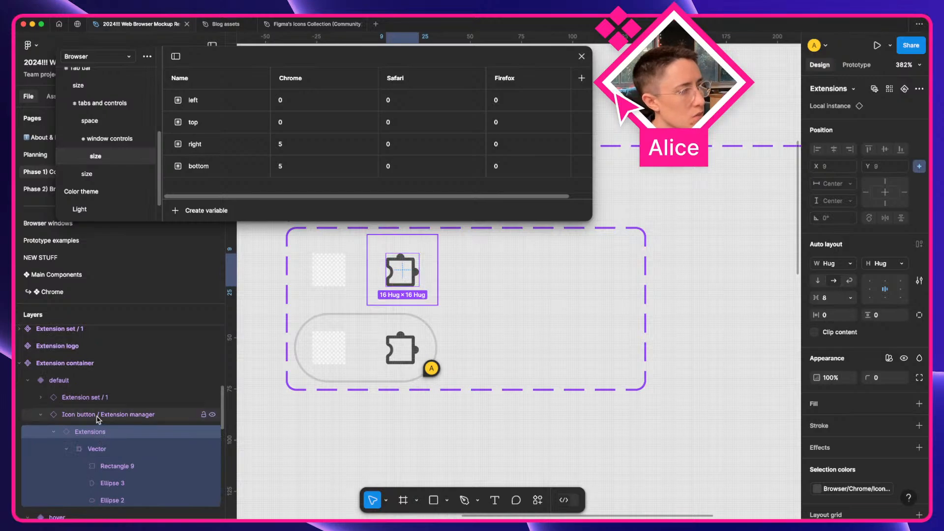
{"action": "left_click", "coordinate": [97, 418]}
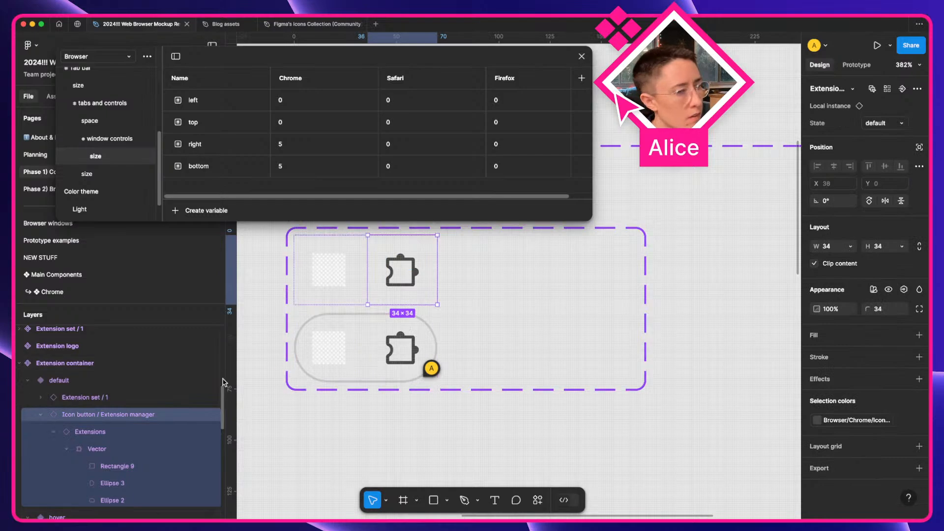
Go to the Icon button / Extension manager main component and move the default variant's puzzle icon to X 10, Y 8
{"action": "right_click", "coordinate": [410, 276]}
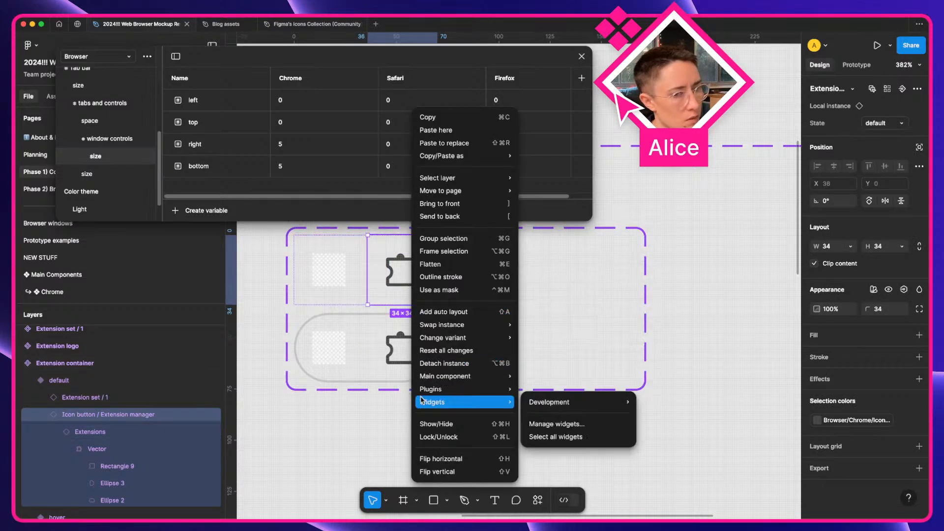
{"action": "mouse_move", "coordinate": [429, 378]}
{"action": "left_click", "coordinate": [583, 382]}
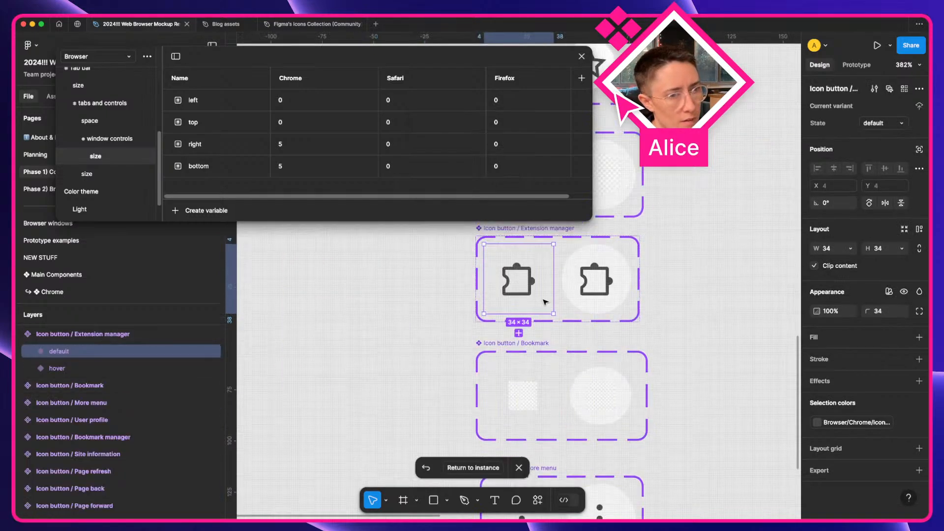
{"action": "double_click", "coordinate": [513, 299]}
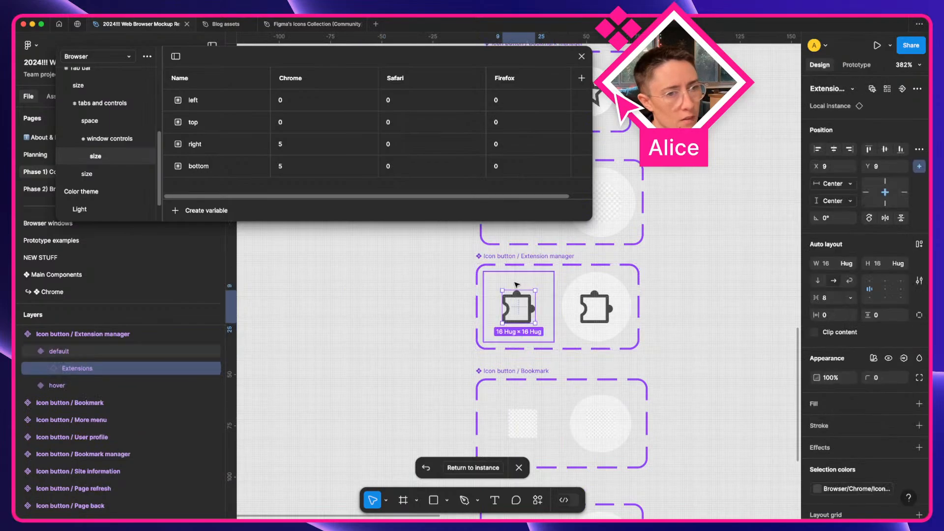
{"action": "left_click", "coordinate": [517, 285]}
{"action": "left_click", "coordinate": [523, 305]}
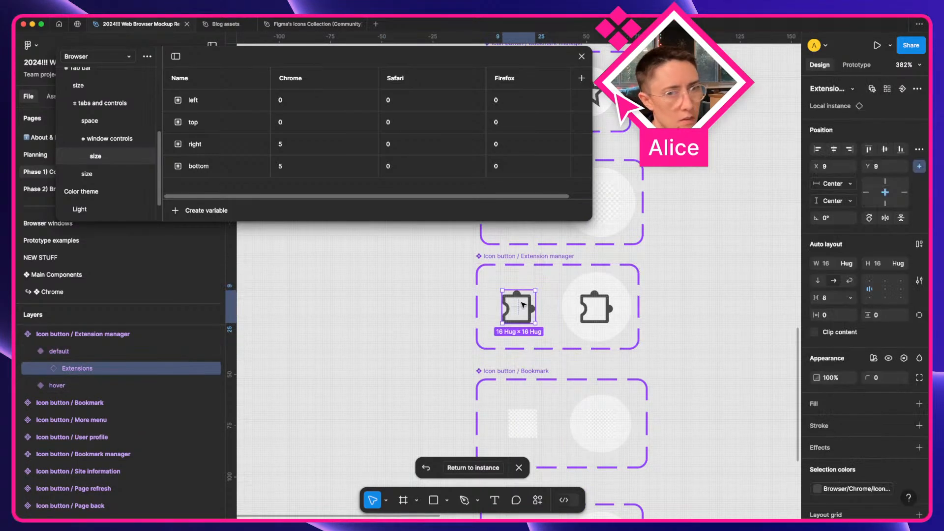
{"action": "left_click", "coordinate": [97, 352]}
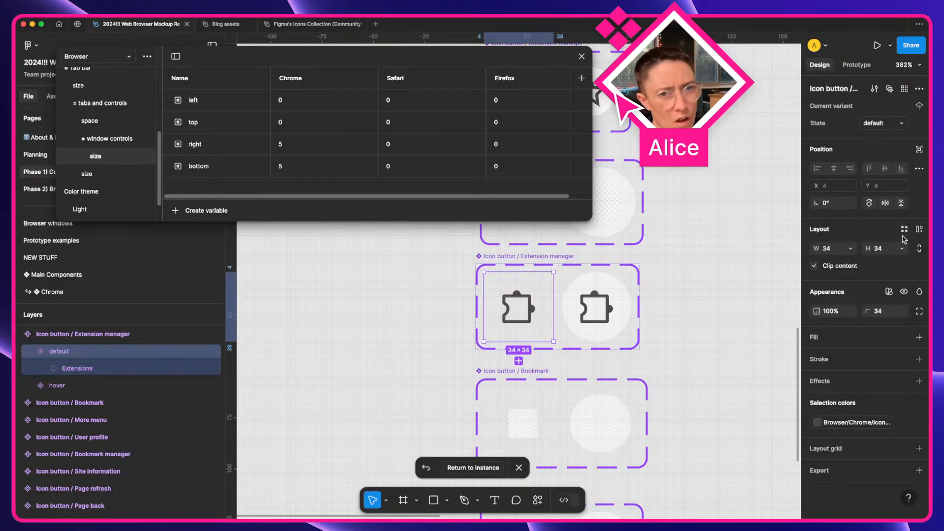
{"action": "left_click", "coordinate": [520, 302]}
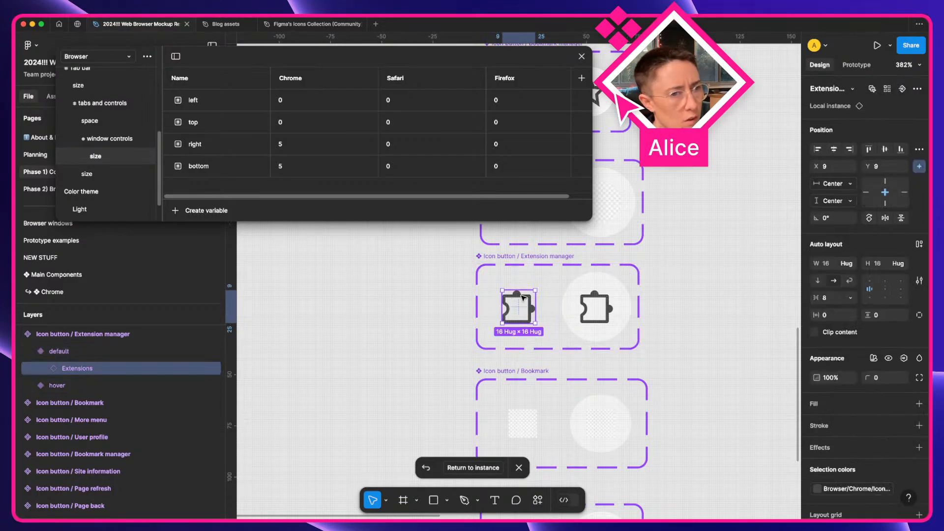
{"action": "key", "text": "Up"}
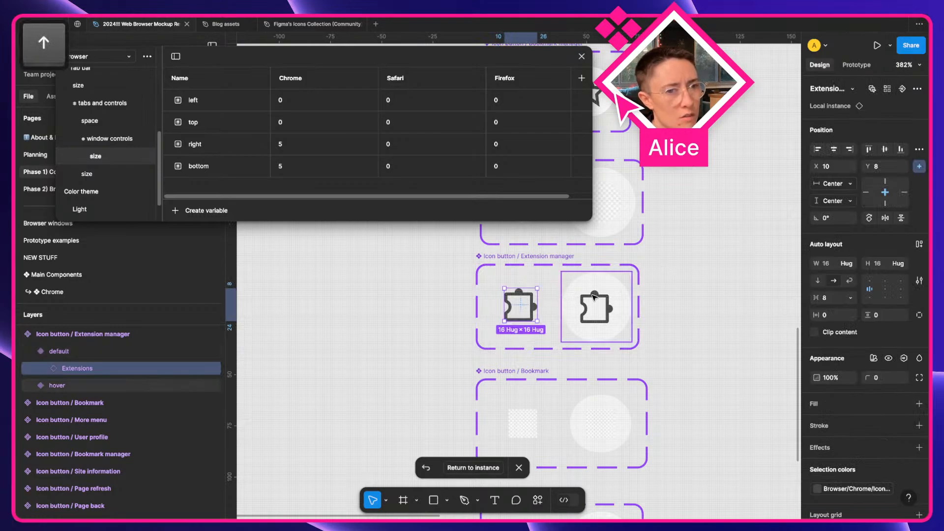
Shift the puzzle icon in the hover variant of Icon button / Extension manager 1 px right and 1 px up
{"action": "double_click", "coordinate": [595, 297]}
{"action": "key", "text": "Right"}
{"action": "key", "text": "Up"}
{"action": "left_click", "coordinate": [723, 294]}
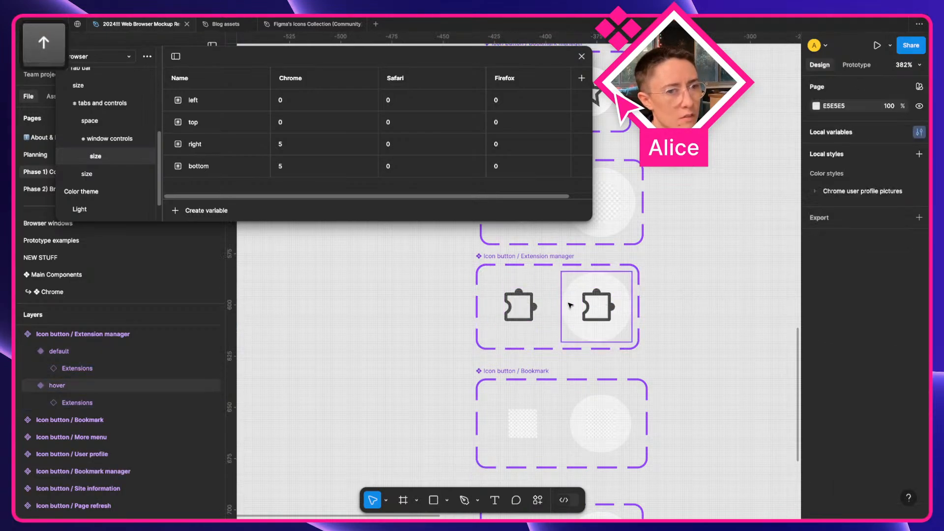
Inspect the puzzle icon's placement in the extension manager button up close, then return to its instance in the Extension container
{"action": "double_click", "coordinate": [523, 293]}
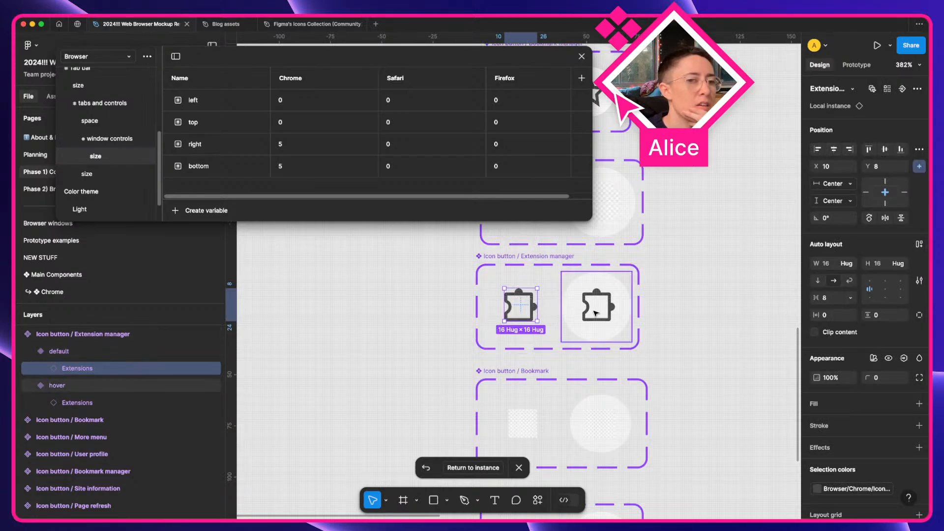
{"action": "scroll", "coordinate": [521, 305], "scroll_direction": "up", "scroll_amount": 5}
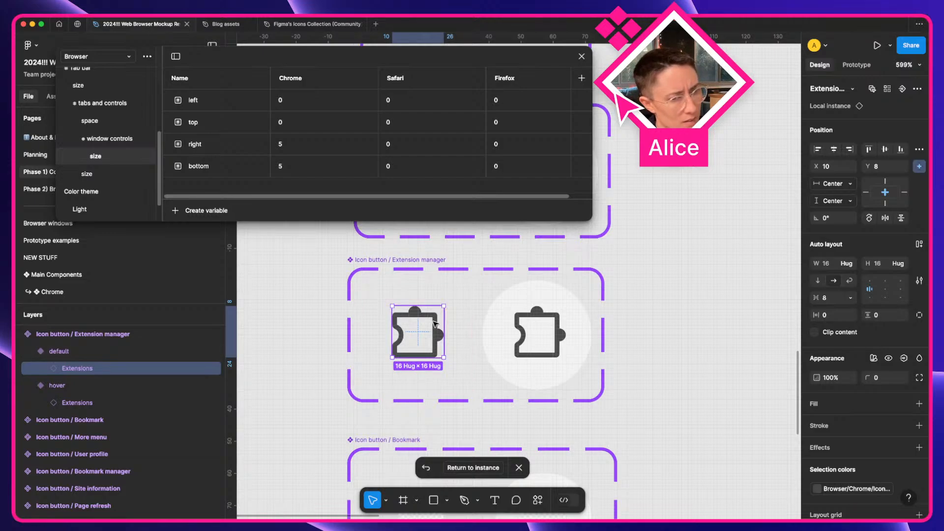
{"action": "left_click", "coordinate": [297, 326]}
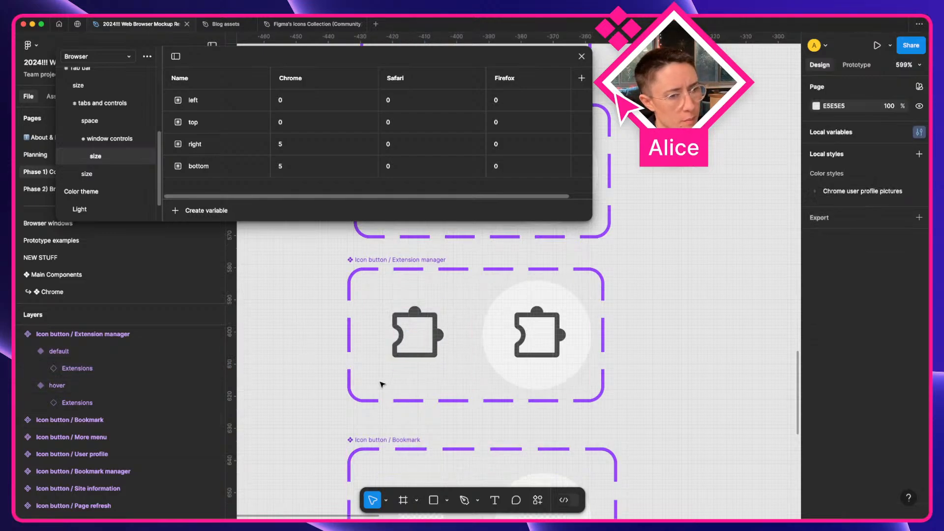
{"action": "left_click", "coordinate": [392, 344]}
{"action": "left_click", "coordinate": [501, 468]}
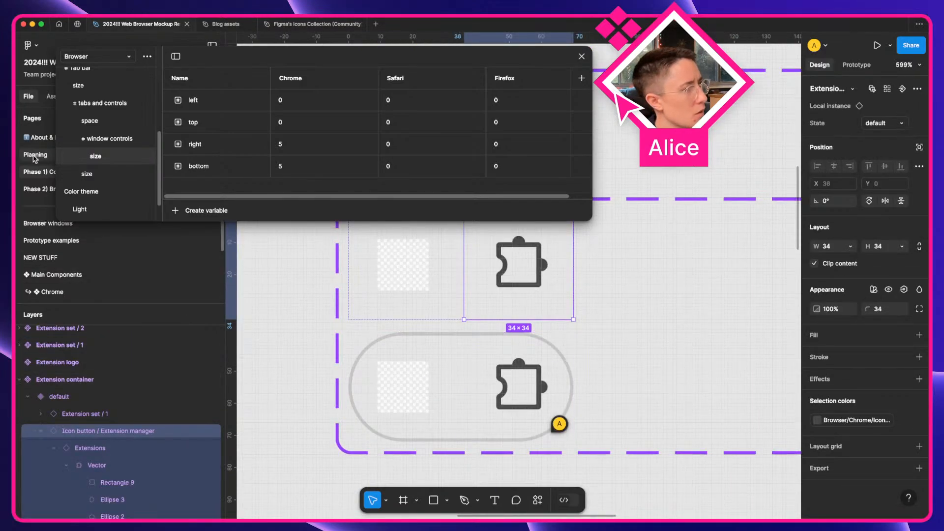
Switch to the Planning page, check the puzzle icon against the reference, and select the extension manager button in the mockup
{"action": "left_click", "coordinate": [34, 137]}
{"action": "left_click", "coordinate": [34, 155]}
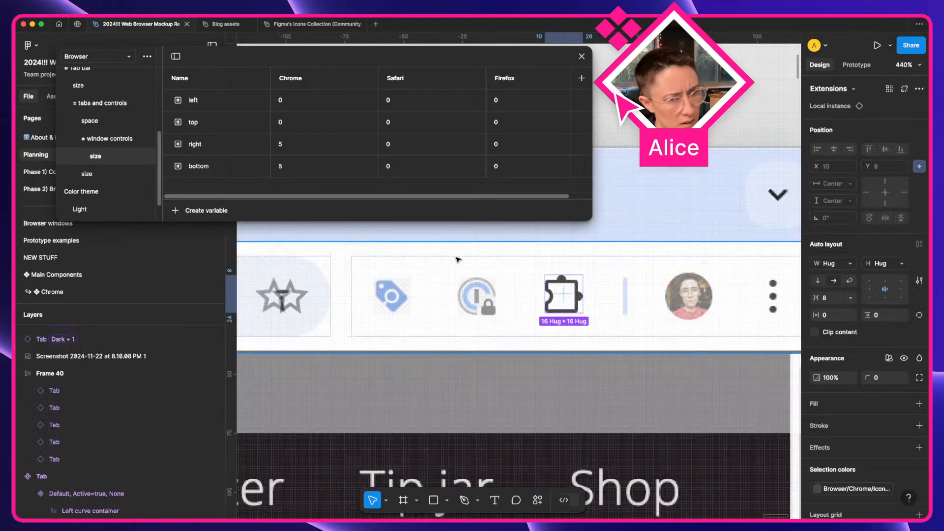
{"action": "left_click", "coordinate": [649, 201]}
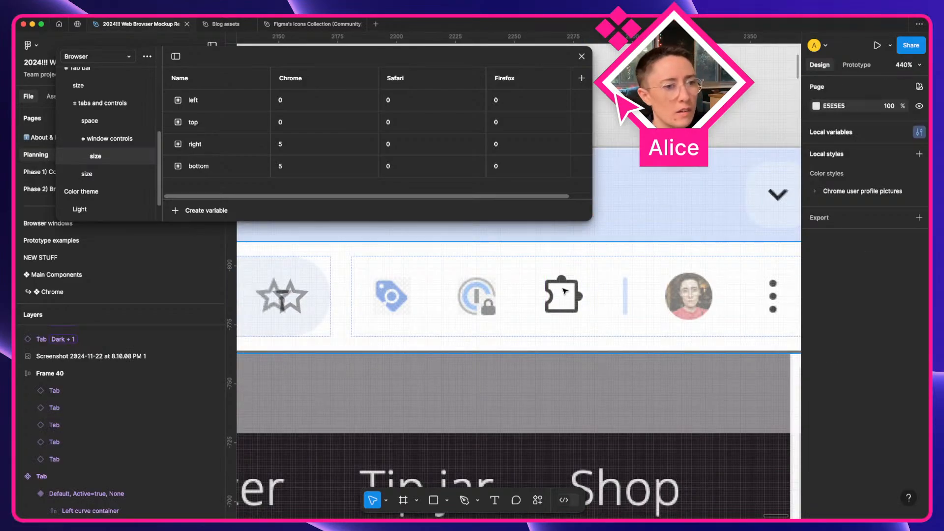
{"action": "double_click", "coordinate": [565, 291]}
{"action": "double_click", "coordinate": [564, 291]}
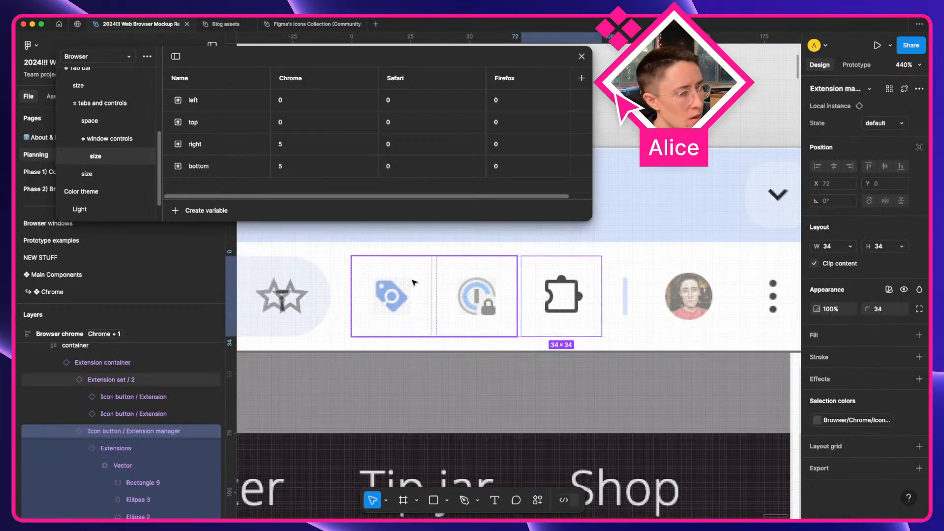
Switch to the Phase 1 components page and examine the Extension container beside the extension set components and URL input
{"action": "right_click", "coordinate": [567, 328]}
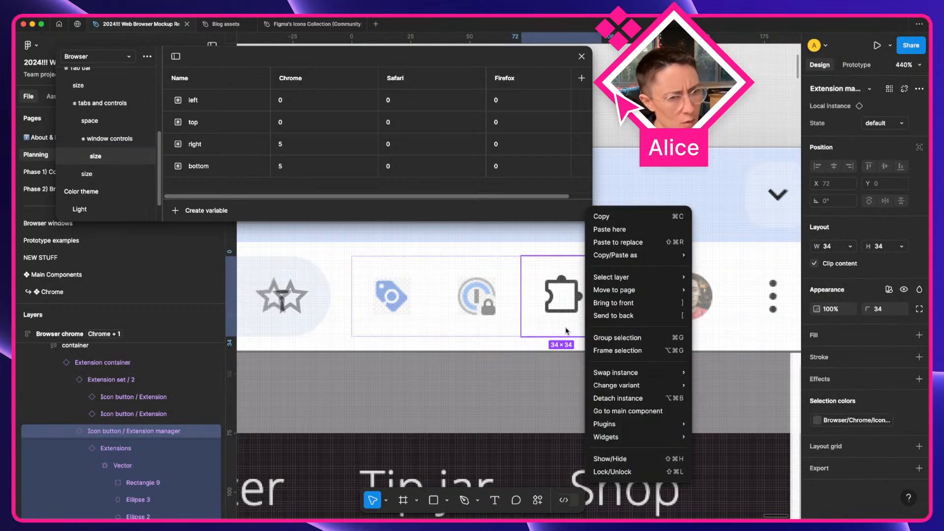
{"action": "left_click", "coordinate": [36, 189]}
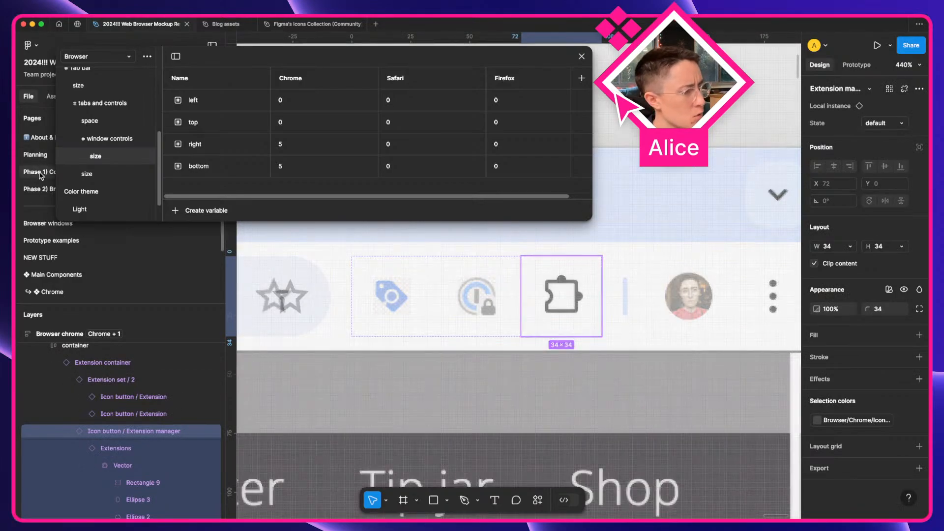
{"action": "left_click", "coordinate": [38, 175]}
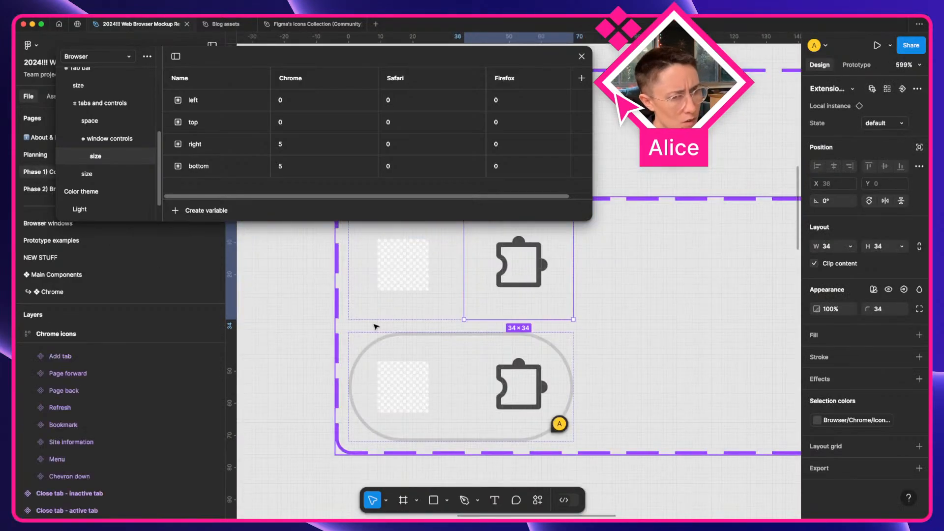
{"action": "left_click", "coordinate": [320, 334]}
{"action": "scroll", "coordinate": [320, 334], "scroll_direction": "down", "scroll_amount": 5}
{"action": "key", "text": "space"}
{"action": "left_click_drag", "start_coordinate": [319, 334], "coordinate": [549, 377]}
{"action": "scroll", "coordinate": [548, 377], "scroll_direction": "down", "scroll_amount": 3}
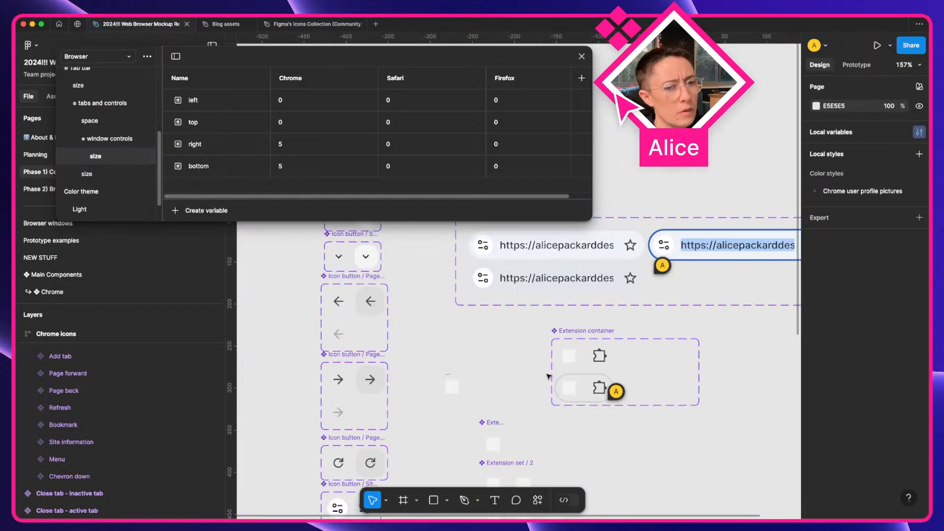
{"action": "scroll", "coordinate": [548, 377], "scroll_direction": "down", "scroll_amount": 2}
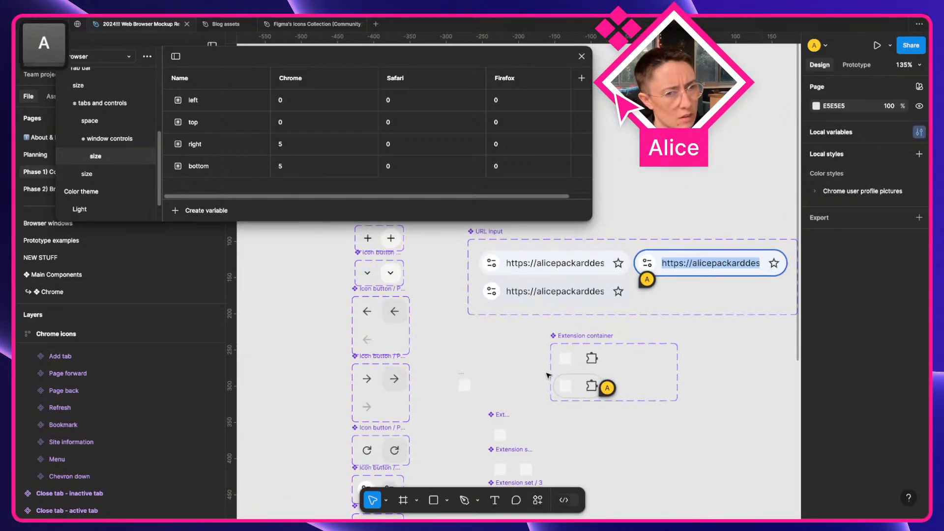
{"action": "scroll", "coordinate": [549, 376], "scroll_direction": "down", "scroll_amount": 3}
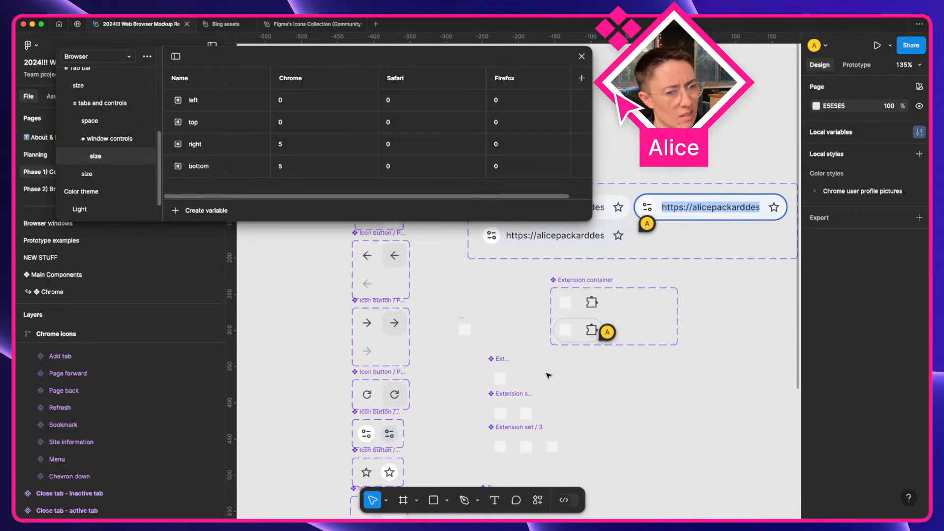
Return to the Planning page and examine the extension icons in the dark Firefox reference toolbar up close
{"action": "left_click", "coordinate": [35, 155]}
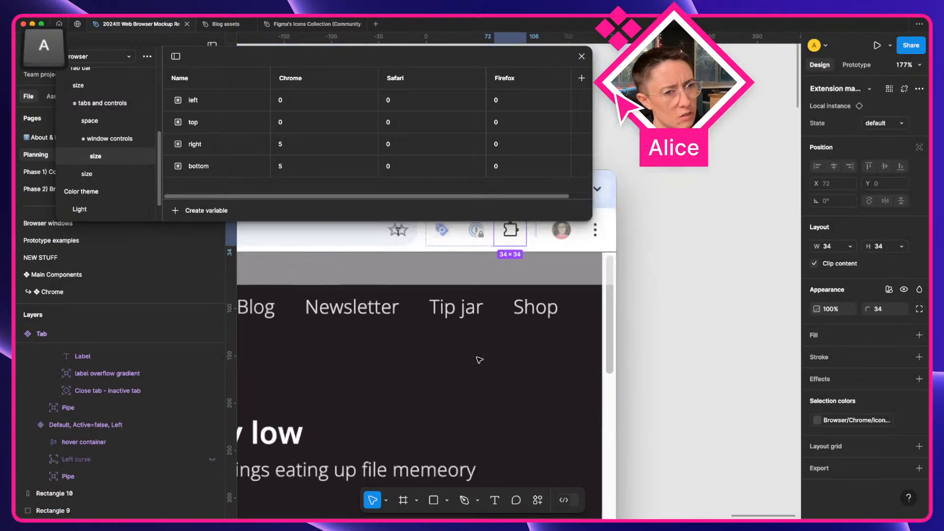
{"action": "scroll", "coordinate": [478, 366], "scroll_direction": "down", "scroll_amount": 7}
{"action": "left_click", "coordinate": [596, 373]}
{"action": "scroll", "coordinate": [574, 287], "scroll_direction": "down", "scroll_amount": 7}
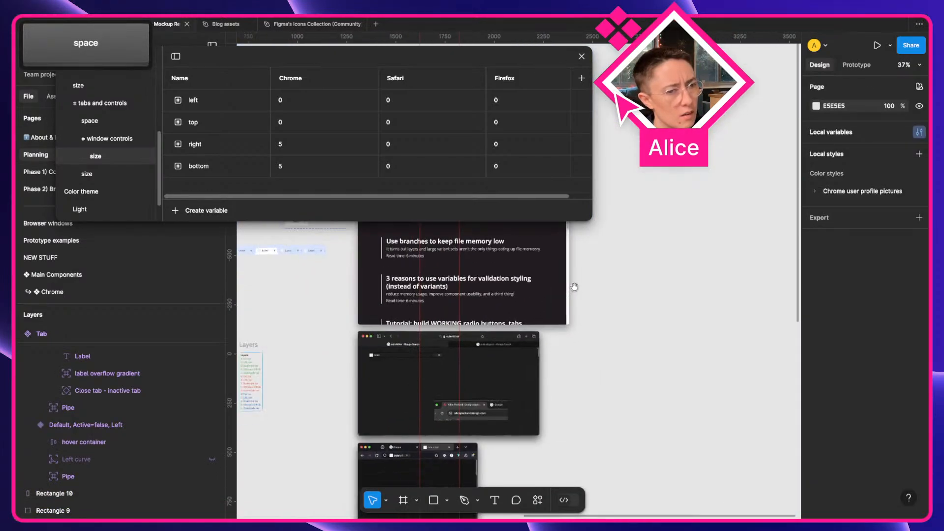
{"action": "scroll", "coordinate": [492, 319], "scroll_direction": "up", "scroll_amount": 3}
{"action": "left_click", "coordinate": [404, 333]}
{"action": "scroll", "coordinate": [404, 333], "scroll_direction": "up", "scroll_amount": 10}
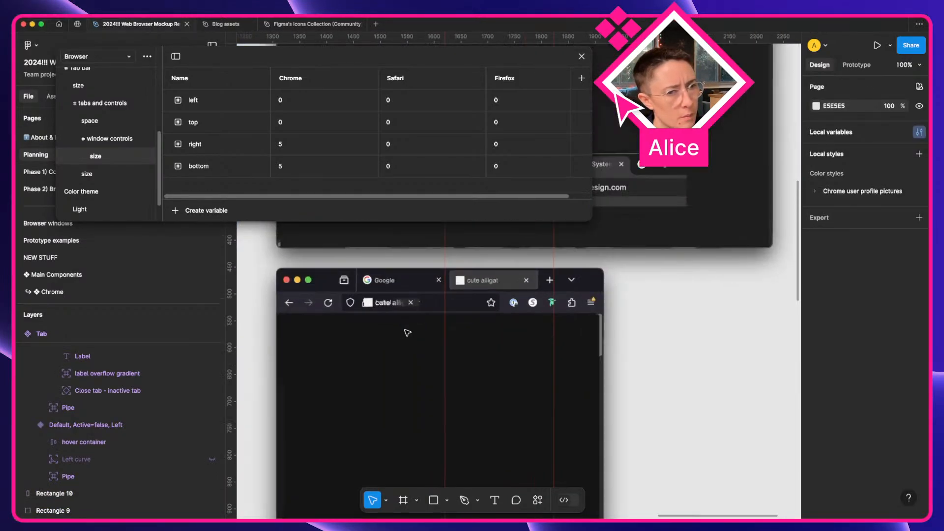
{"action": "scroll", "coordinate": [678, 300], "scroll_direction": "up", "scroll_amount": 4}
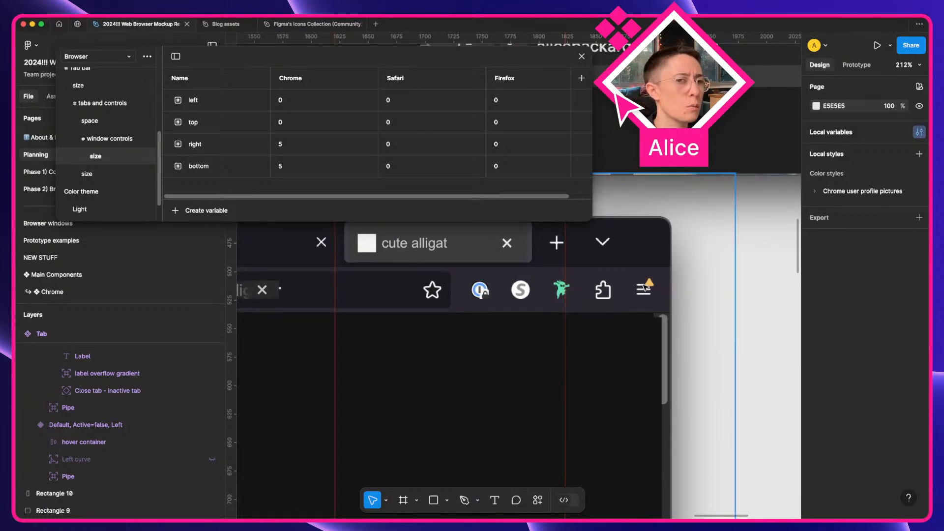
{"action": "scroll", "coordinate": [622, 291], "scroll_direction": "up", "scroll_amount": 3}
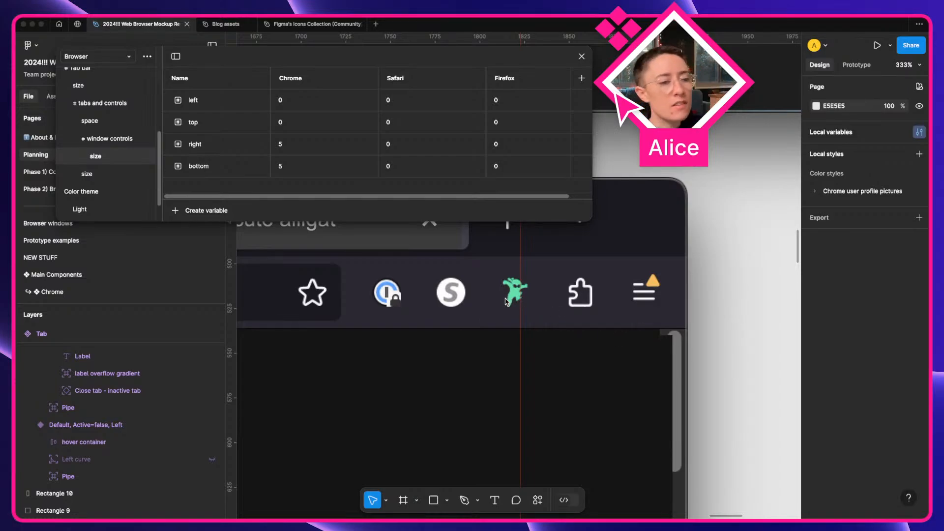
Switch to the live Chrome window and compare its toolbar and URL bar between the new tab pages and the shop page
{"action": "key", "text": "ctrl+Right"}
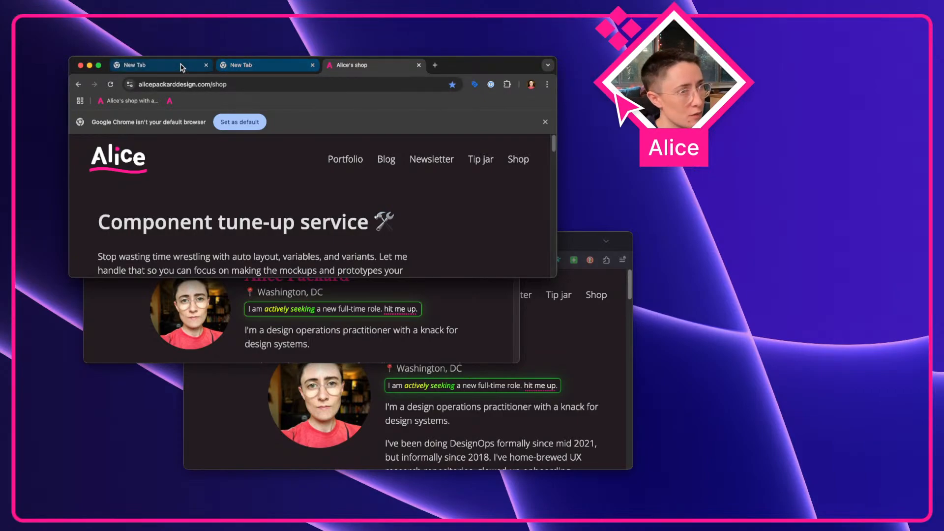
{"action": "left_click", "coordinate": [221, 84]}
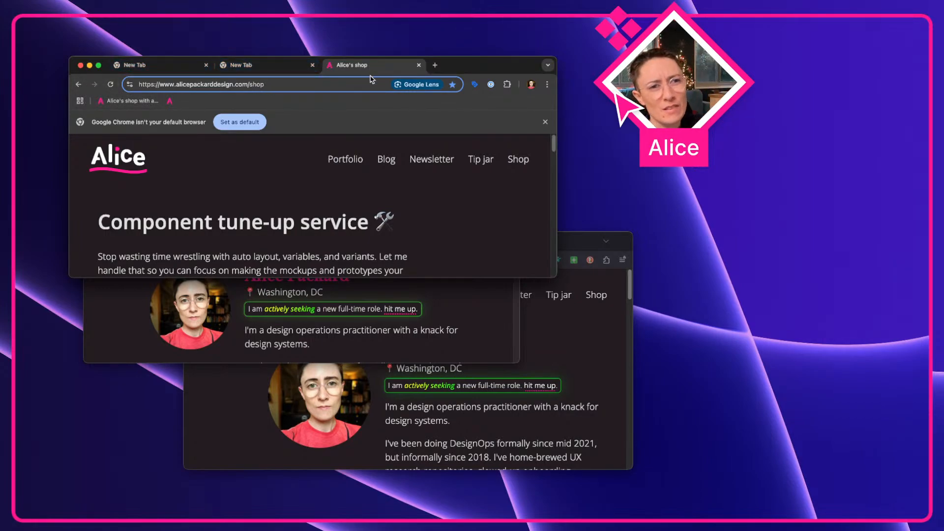
{"action": "left_click", "coordinate": [272, 68]}
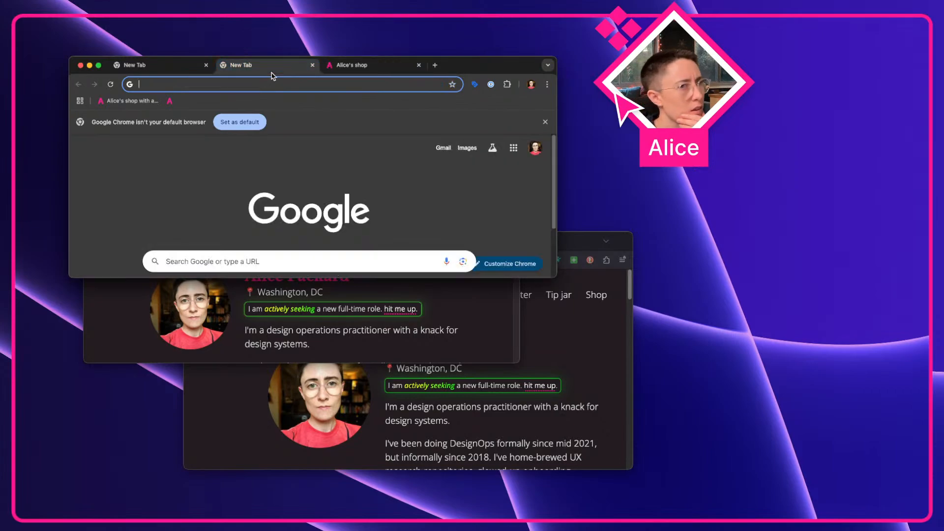
{"action": "left_click", "coordinate": [366, 66]}
{"action": "left_click", "coordinate": [268, 65]}
{"action": "left_click", "coordinate": [360, 65]}
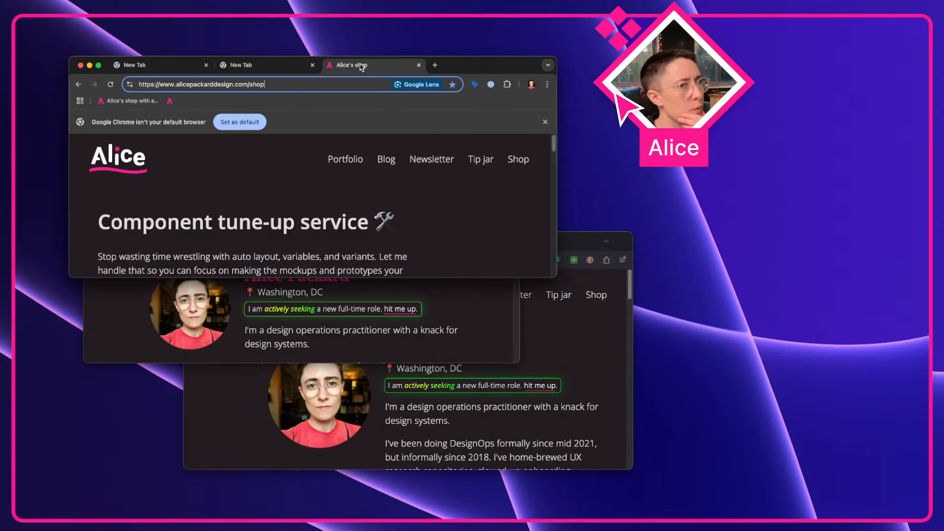
{"action": "left_click", "coordinate": [269, 66]}
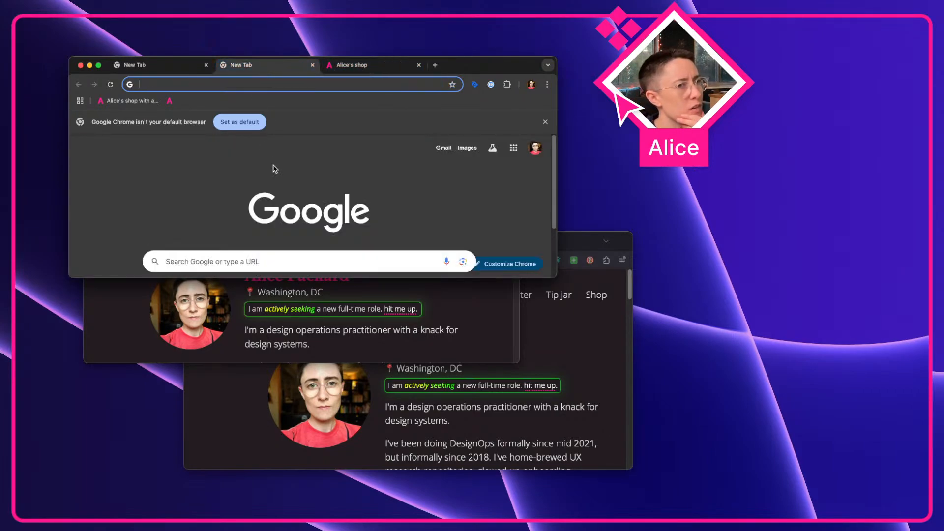
{"action": "left_click", "coordinate": [334, 69]}
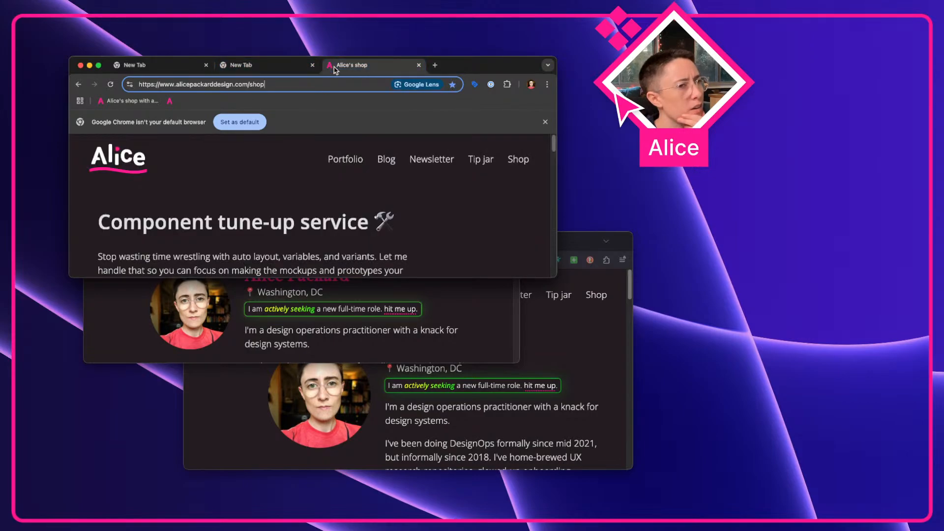
{"action": "left_click", "coordinate": [275, 67]}
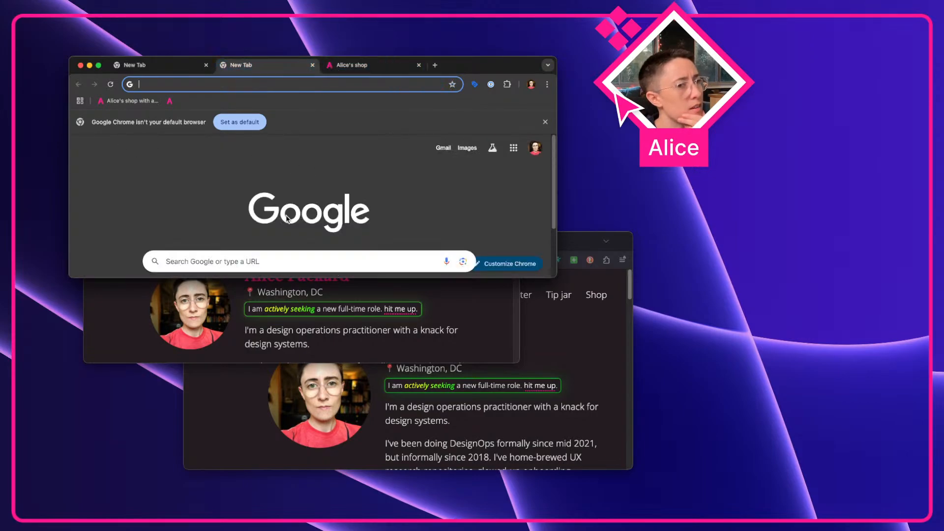
{"action": "left_click", "coordinate": [149, 69]}
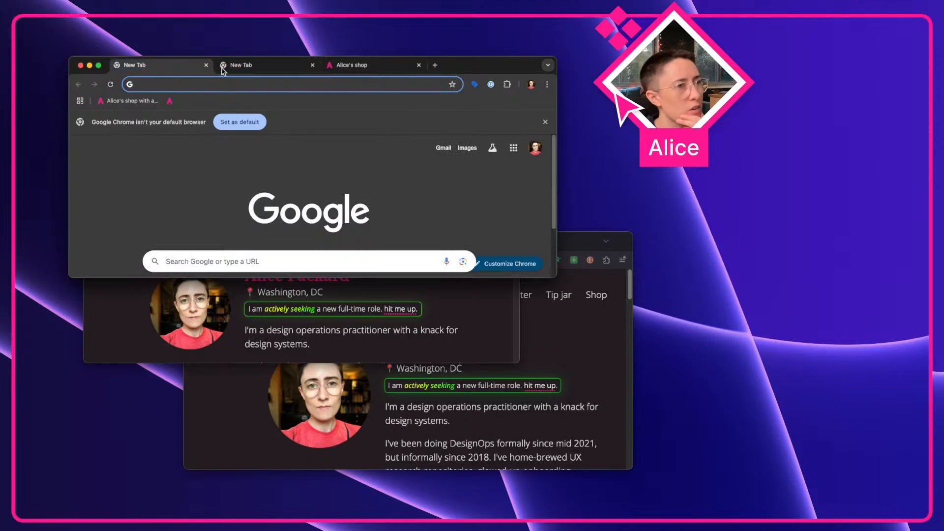
{"action": "left_click", "coordinate": [350, 64]}
{"action": "left_click", "coordinate": [284, 68]}
{"action": "left_click", "coordinate": [371, 66]}
{"action": "left_click", "coordinate": [287, 73]}
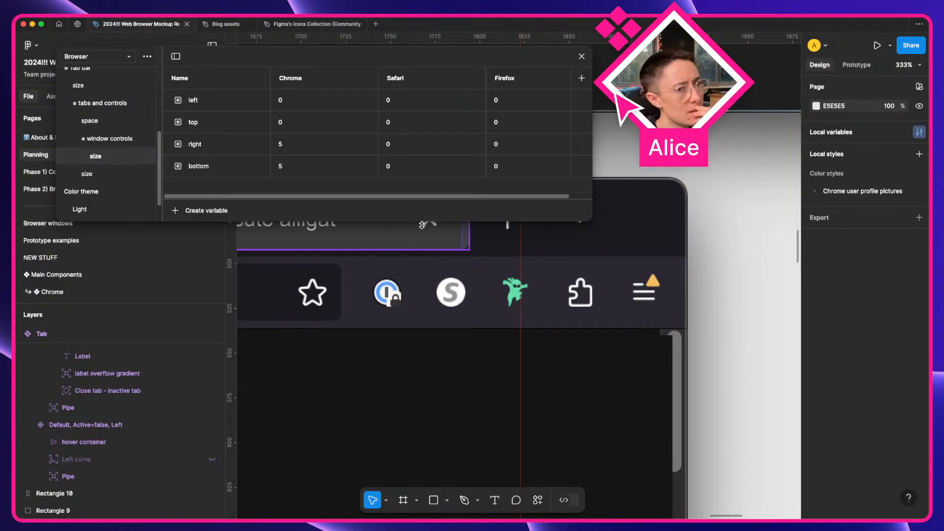
Return to Figma and compare the Firefox reference toolbar with the tab bar and URL bar of the Chrome mockup
{"action": "scroll", "coordinate": [437, 261], "scroll_direction": "up", "scroll_amount": 3}
{"action": "scroll", "coordinate": [446, 293], "scroll_direction": "down", "scroll_amount": 5}
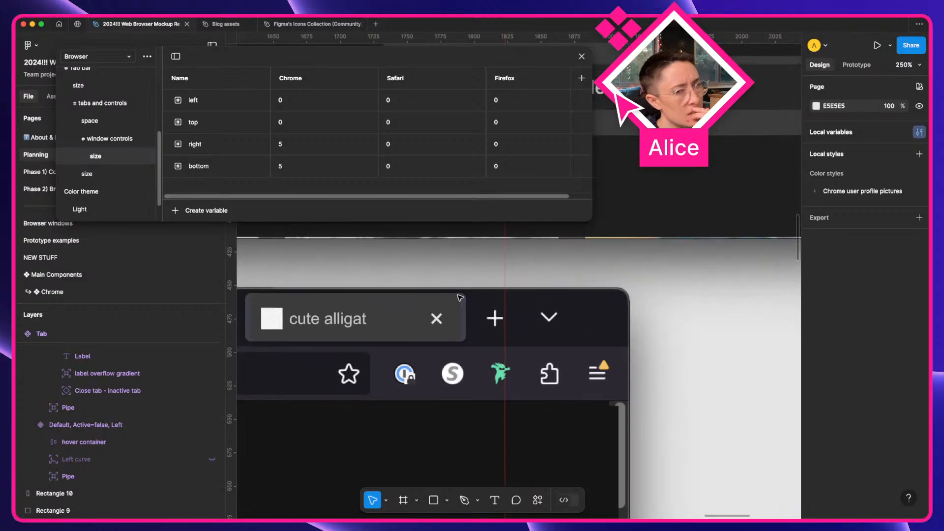
{"action": "scroll", "coordinate": [450, 298], "scroll_direction": "up", "scroll_amount": 5}
{"action": "scroll", "coordinate": [450, 298], "scroll_direction": "right", "scroll_amount": 3}
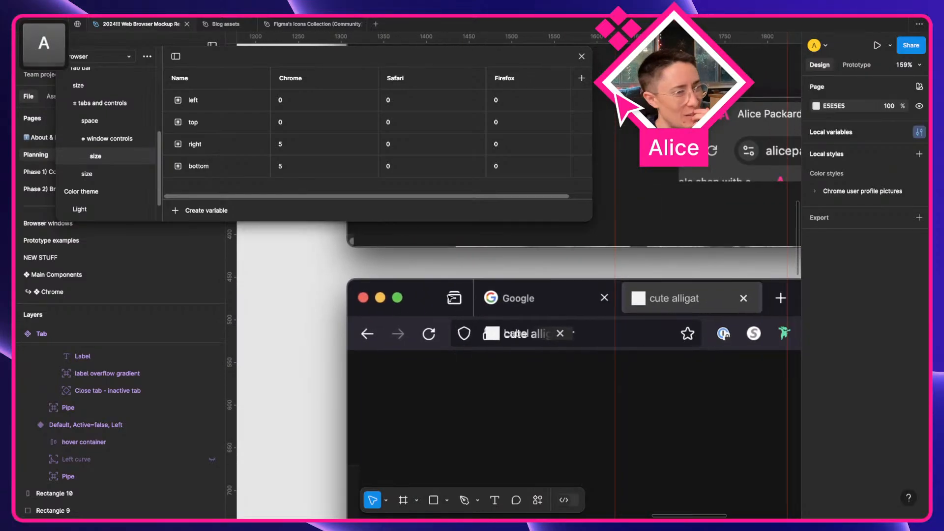
{"action": "scroll", "coordinate": [514, 368], "scroll_direction": "up", "scroll_amount": 10}
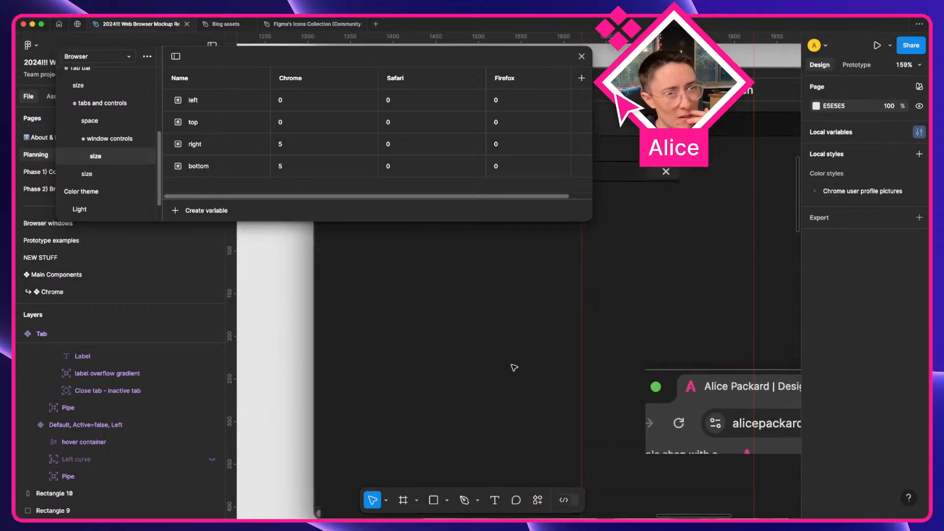
{"action": "scroll", "coordinate": [514, 368], "scroll_direction": "up", "scroll_amount": 7}
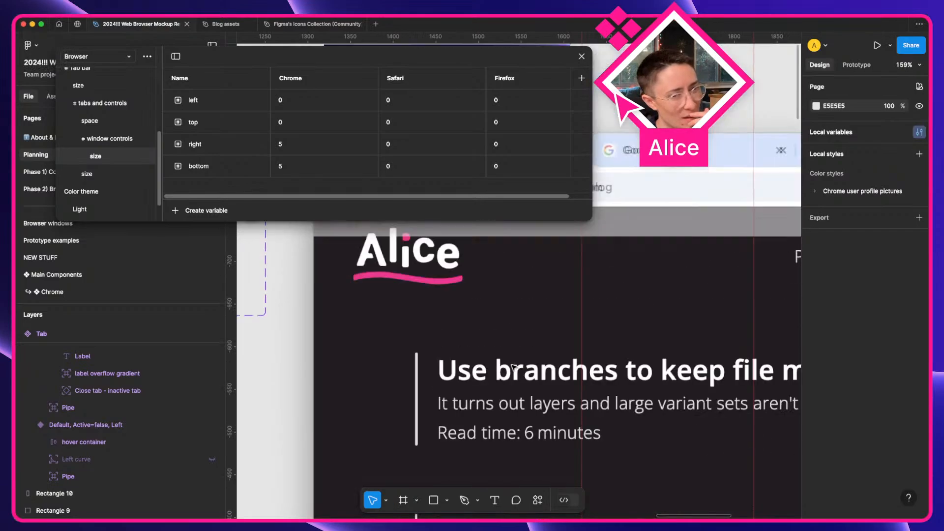
{"action": "mouse_move", "coordinate": [247, 281]}
{"action": "scroll", "coordinate": [454, 290], "scroll_direction": "up", "scroll_amount": 3}
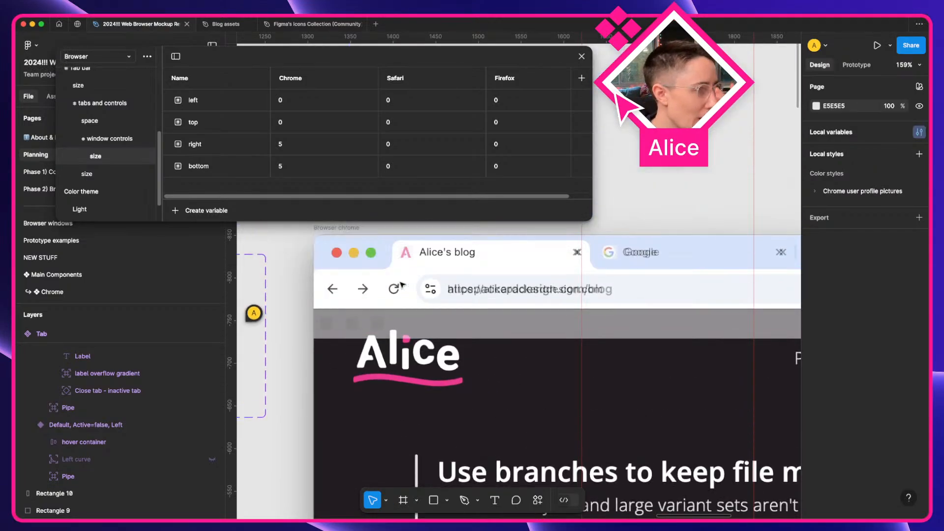
{"action": "scroll", "coordinate": [564, 351], "scroll_direction": "right", "scroll_amount": 3}
{"action": "scroll", "coordinate": [564, 351], "scroll_direction": "down", "scroll_amount": 1}
{"action": "scroll", "coordinate": [564, 350], "scroll_direction": "right", "scroll_amount": 10}
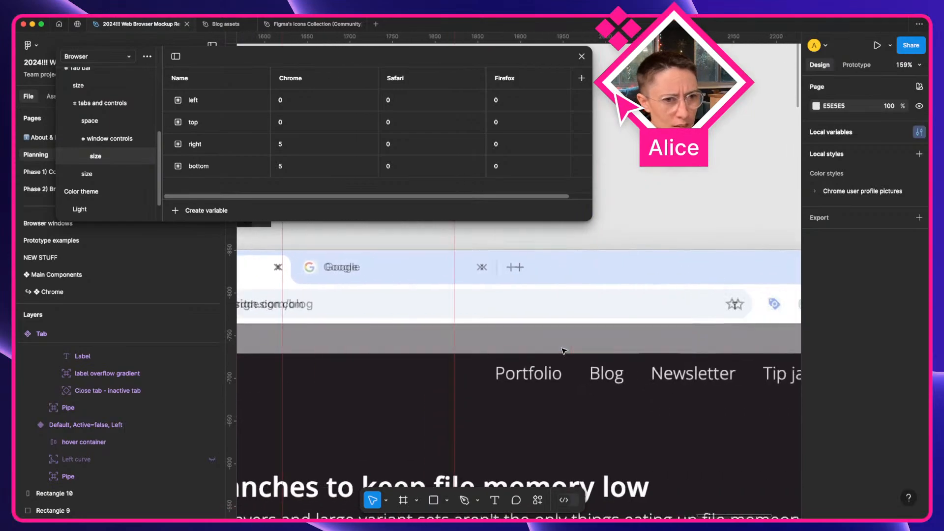
{"action": "scroll", "coordinate": [469, 304], "scroll_direction": "left", "scroll_amount": 6}
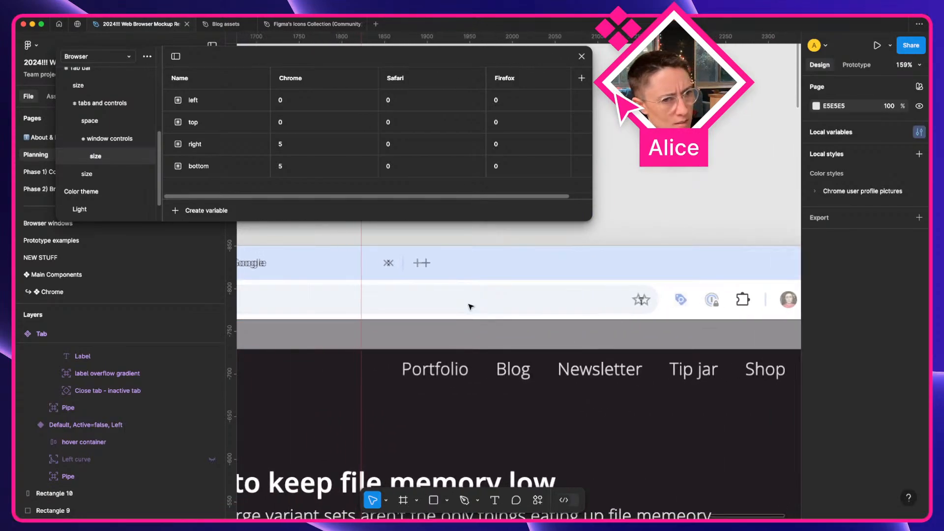
{"action": "scroll", "coordinate": [469, 307], "scroll_direction": "right", "scroll_amount": 7}
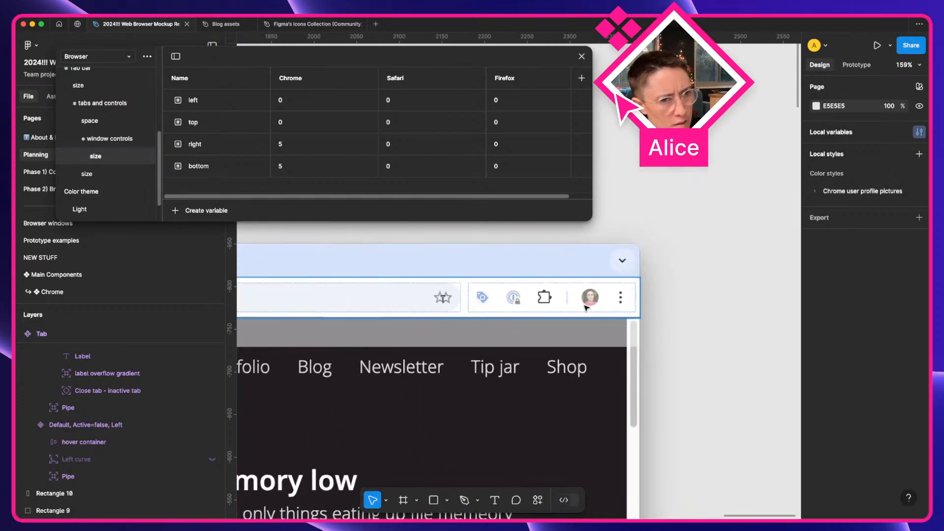
Check the auto layout of the container holding the extension and profile icons, and select the whole URL bar frame
{"action": "double_click", "coordinate": [563, 295]}
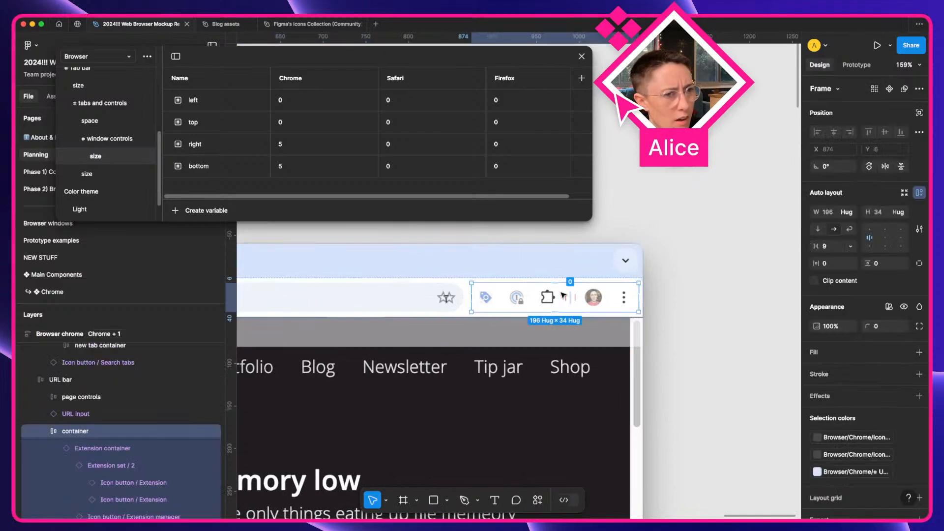
{"action": "scroll", "coordinate": [563, 296], "scroll_direction": "left", "scroll_amount": 11}
{"action": "left_click", "coordinate": [318, 296]}
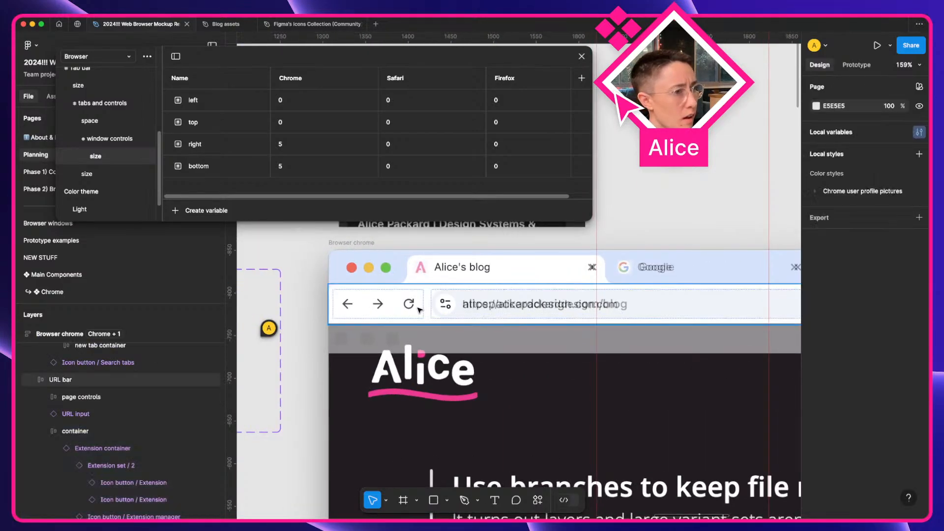
{"action": "double_click", "coordinate": [419, 310]}
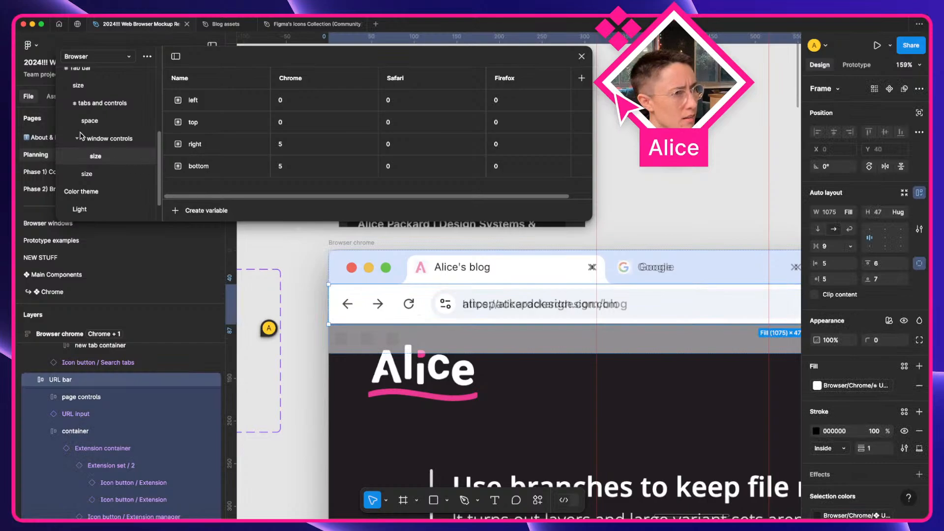
Collapse the Tab bar and tab groups in the Browser variables list
{"action": "scroll", "coordinate": [81, 135], "scroll_direction": "up", "scroll_amount": 2}
{"action": "left_click", "coordinate": [59, 94]}
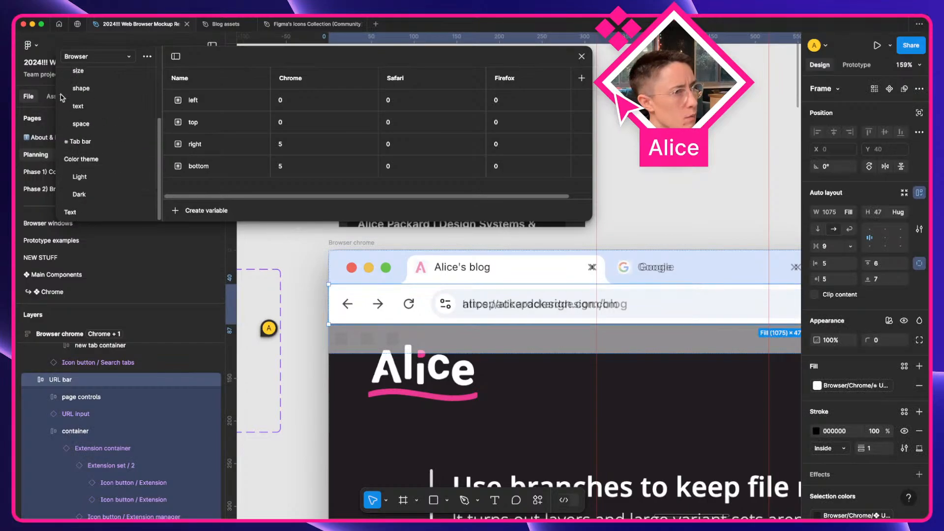
{"action": "scroll", "coordinate": [116, 118], "scroll_direction": "up", "scroll_amount": 2}
{"action": "scroll", "coordinate": [73, 76], "scroll_direction": "up", "scroll_amount": 4}
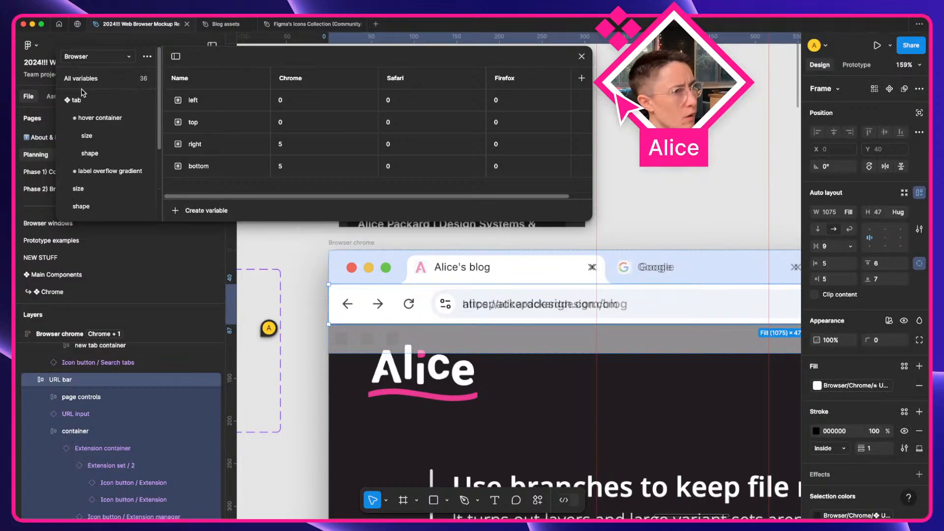
{"action": "left_click", "coordinate": [62, 100]}
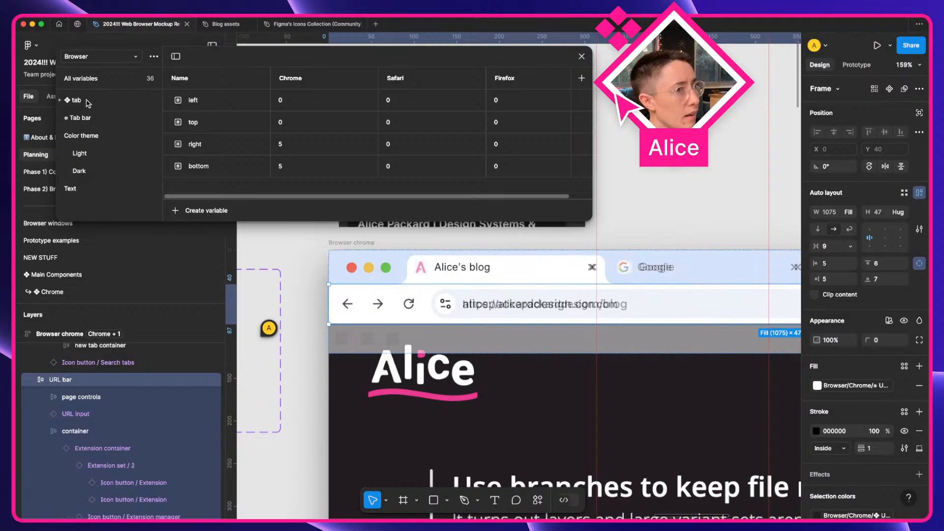
Create a number variable in the Browser collection and place it in a new group
{"action": "left_click", "coordinate": [93, 81]}
{"action": "left_click", "coordinate": [215, 211]}
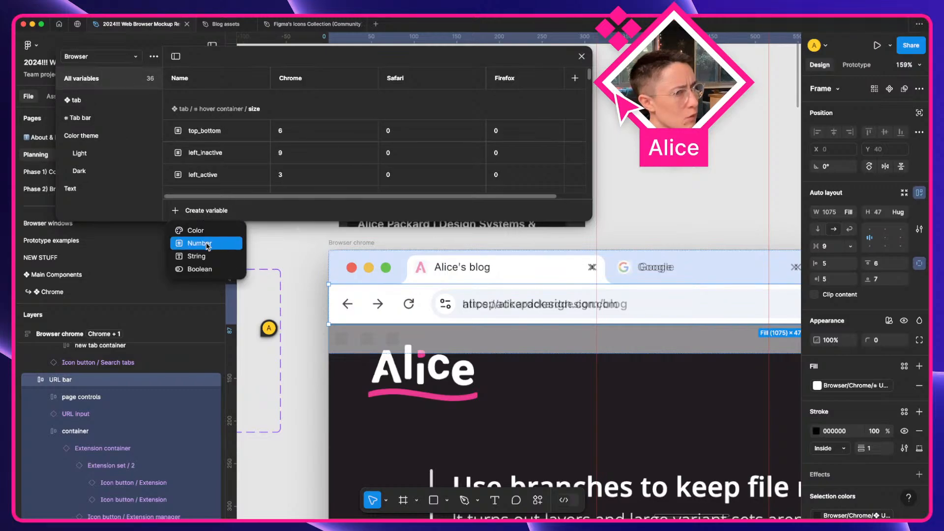
{"action": "left_click", "coordinate": [207, 242]}
{"action": "right_click", "coordinate": [215, 106]}
{"action": "left_click", "coordinate": [239, 112]}
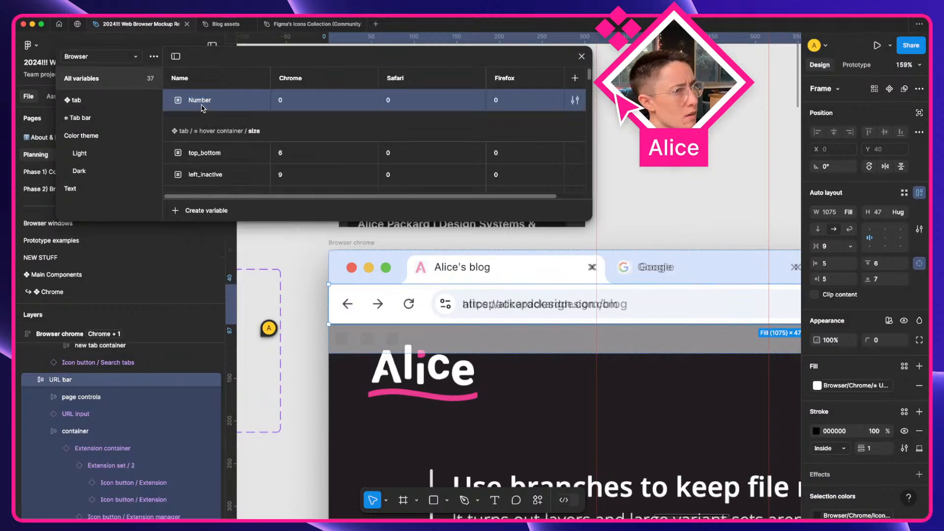
{"action": "right_click", "coordinate": [202, 102]}
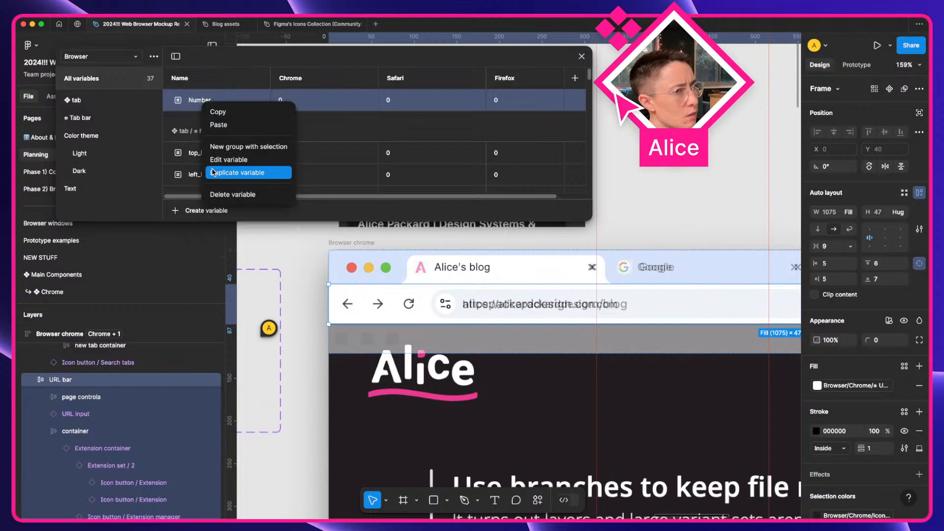
{"action": "left_click", "coordinate": [242, 147]}
Rename the new group as URL bar, with the Tab bar group's leading symbol, and place it directly below Tab bar
{"action": "left_click", "coordinate": [93, 119]}
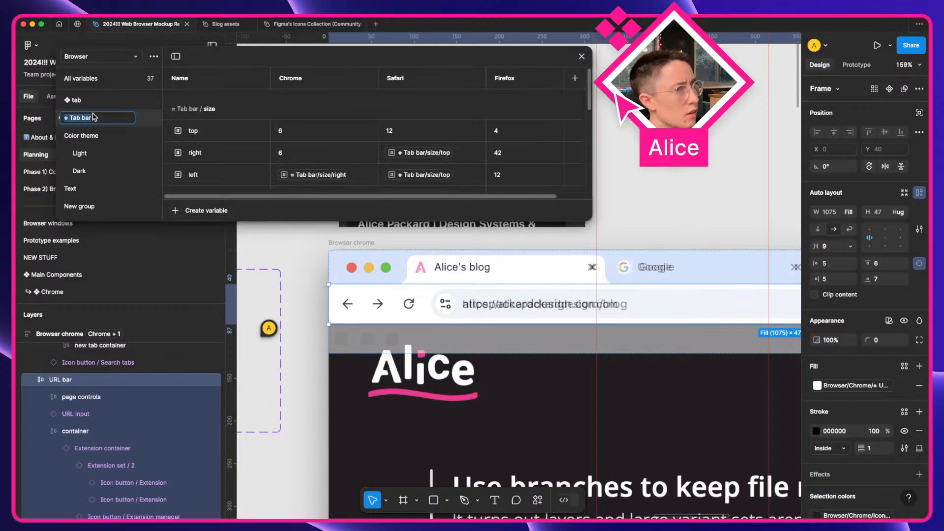
{"action": "key", "text": "super+c"}
{"action": "double_click", "coordinate": [93, 206]}
{"action": "key", "text": "super+v"}
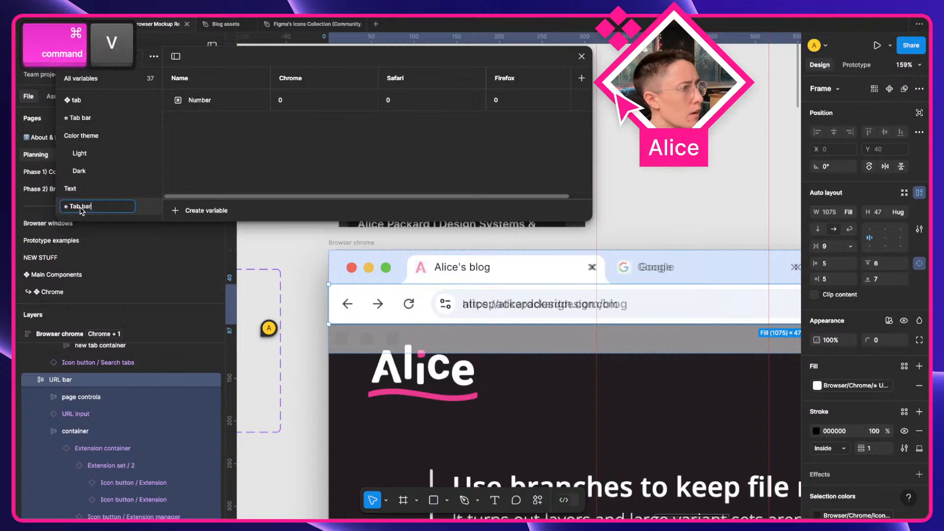
{"action": "key", "text": "shift+alt+Left"}
{"action": "key", "text": "shift+alt+Left"}
{"action": "type", "text": "URL bar"}
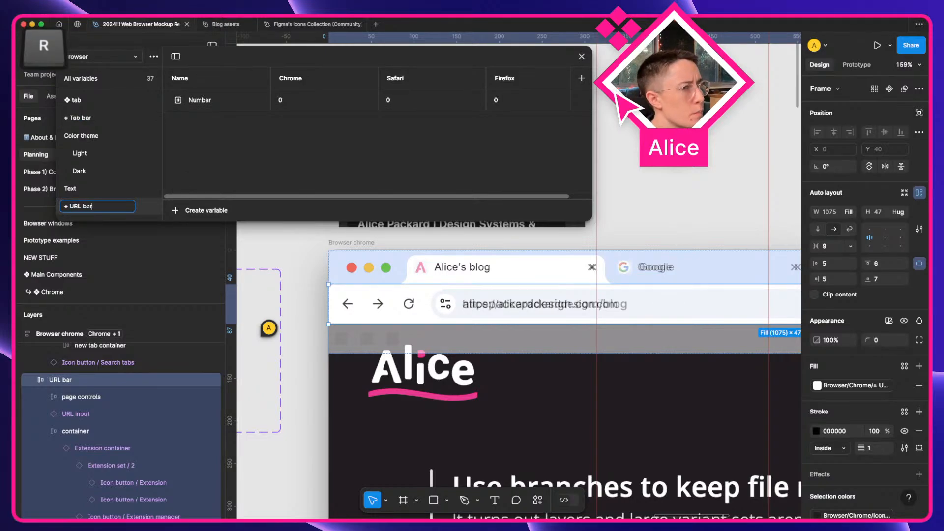
{"action": "key", "text": "Return"}
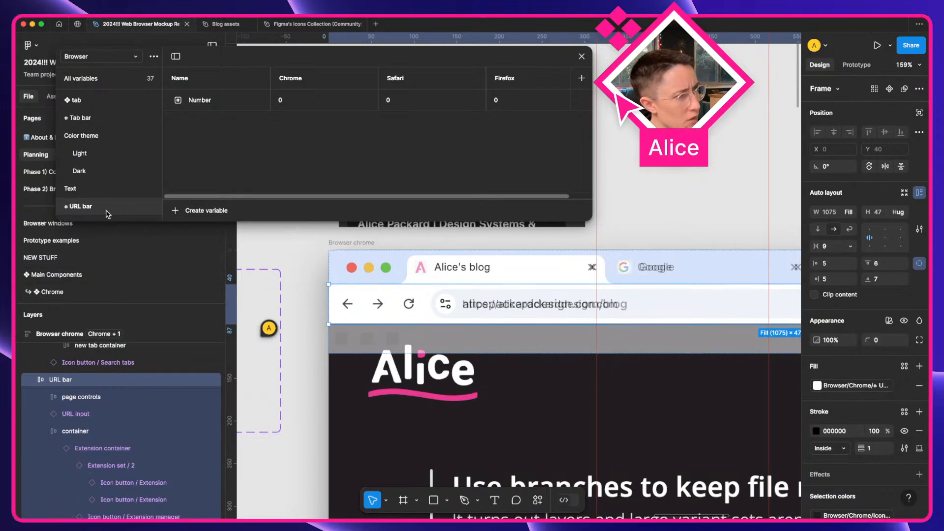
{"action": "left_click_drag", "start_coordinate": [108, 214], "coordinate": [82, 140]}
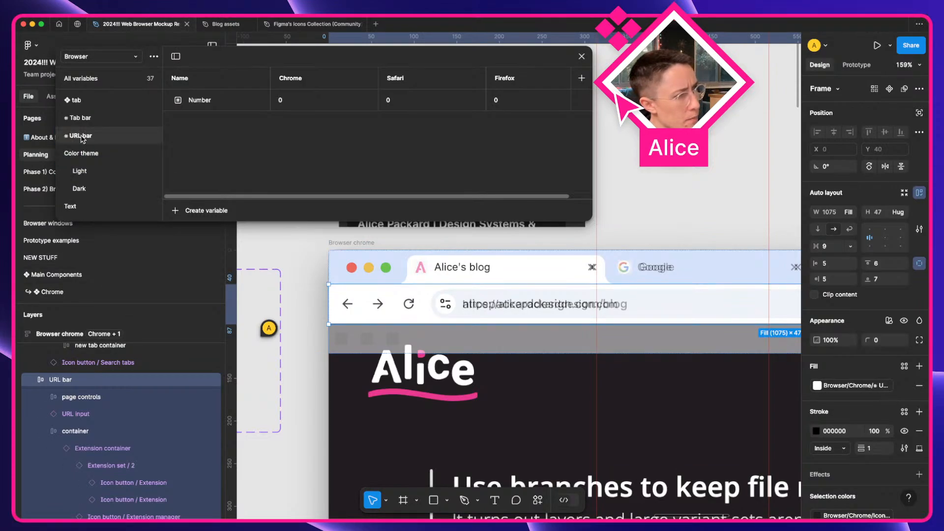
{"action": "left_click", "coordinate": [62, 155]}
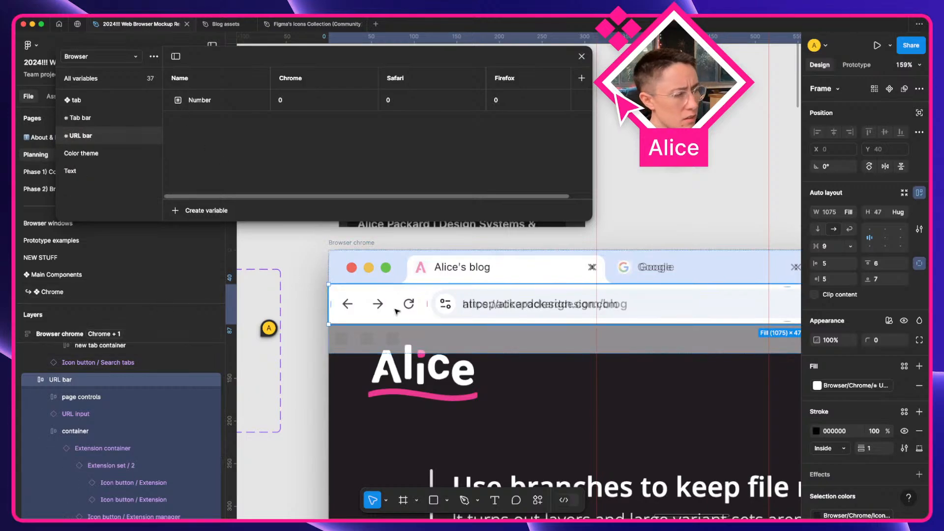
Put the URL bar group's number variable in a nested group named size
{"action": "scroll", "coordinate": [300, 275], "scroll_direction": "up", "scroll_amount": 5}
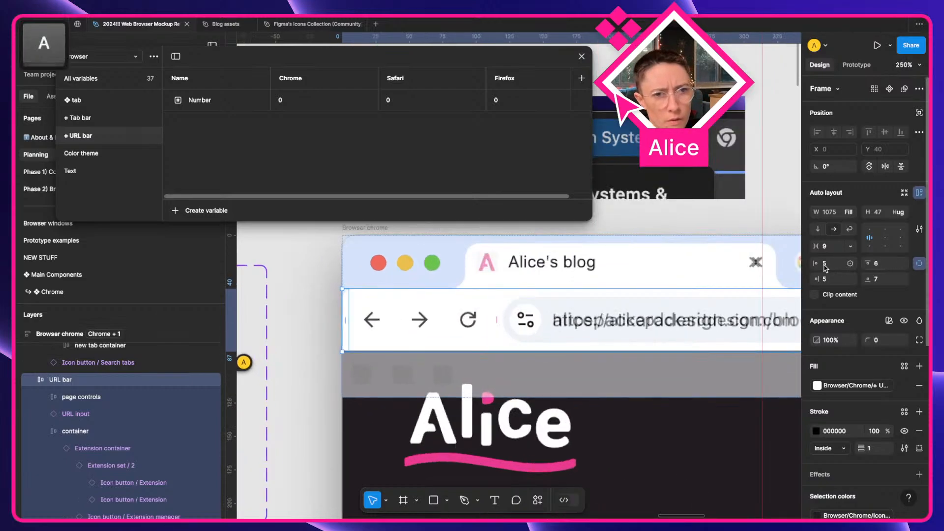
{"action": "scroll", "coordinate": [492, 320], "scroll_direction": "right", "scroll_amount": 4}
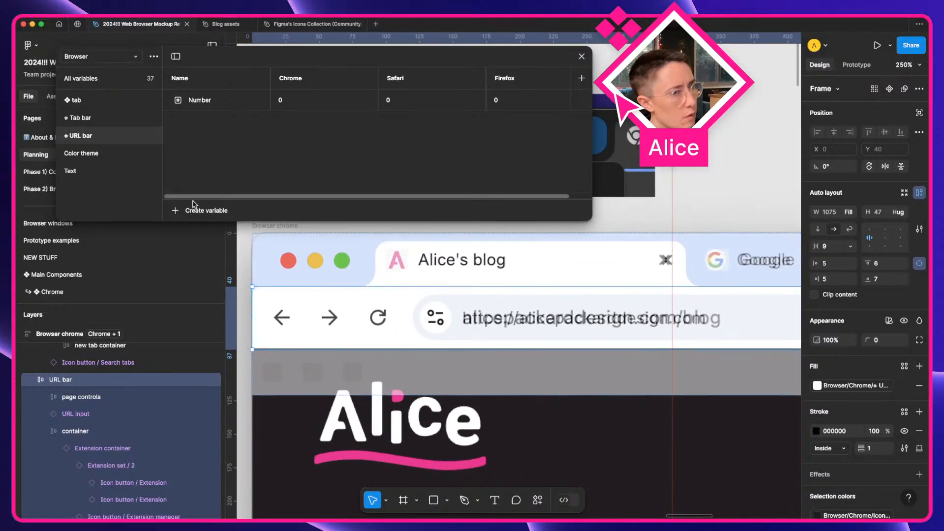
{"action": "right_click", "coordinate": [200, 103]}
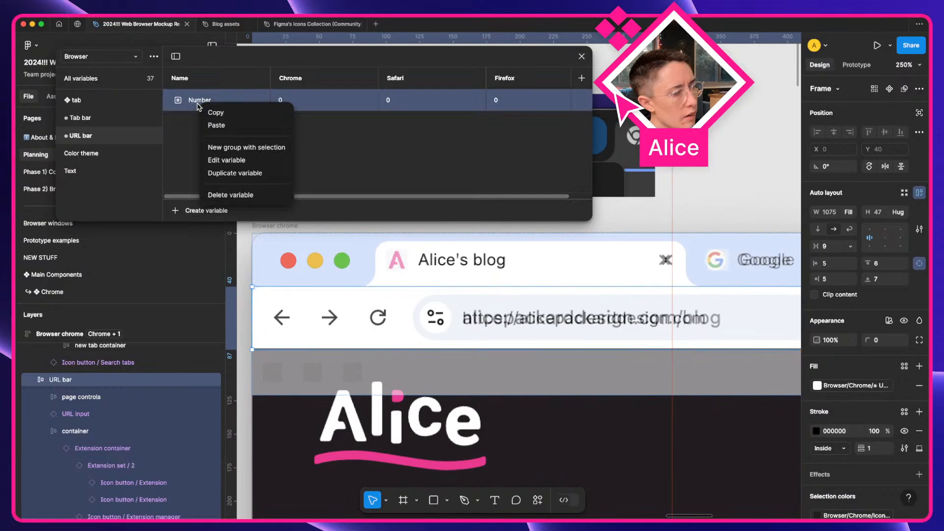
{"action": "left_click", "coordinate": [231, 148]}
{"action": "double_click", "coordinate": [101, 154]}
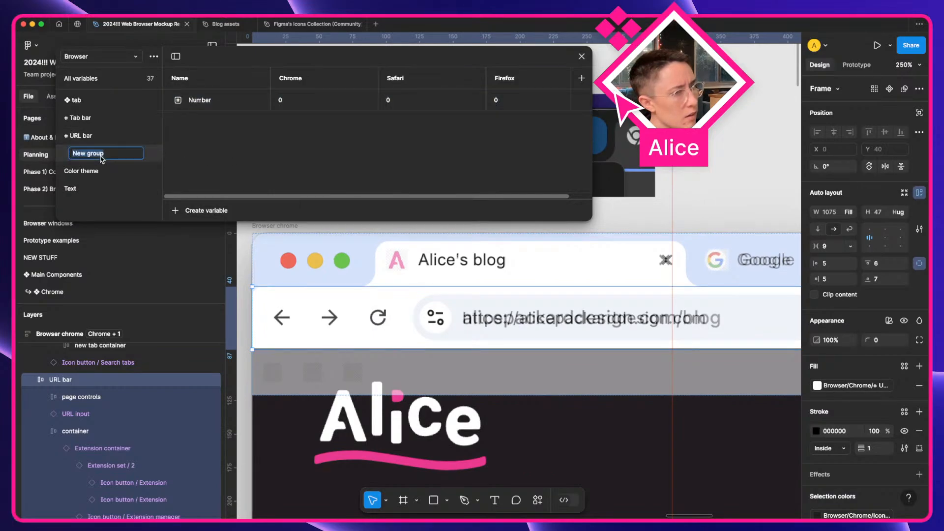
{"action": "type", "text": "size"}
{"action": "key", "text": "Return"}
Duplicate the size group inside URL bar and name the copy space
{"action": "right_click", "coordinate": [101, 155]}
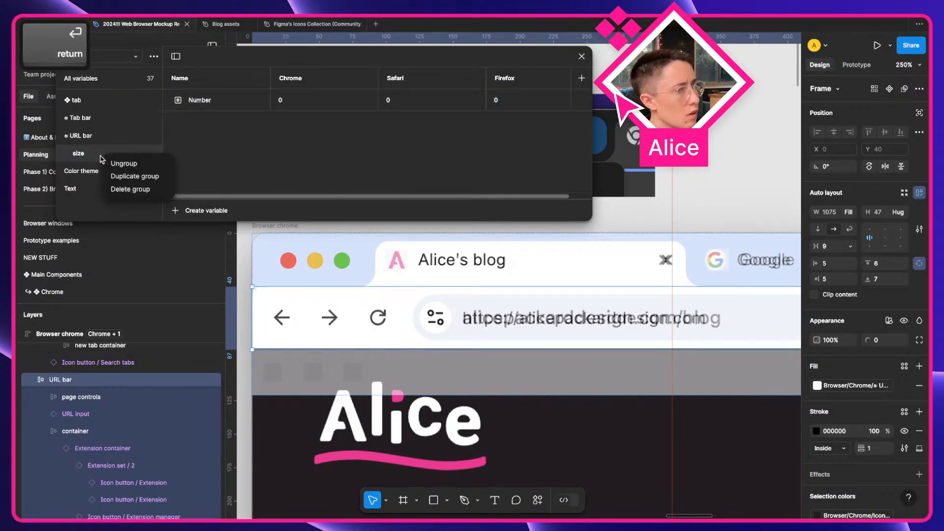
{"action": "left_click", "coordinate": [132, 176]}
{"action": "type", "text": "space"}
{"action": "key", "text": "Return"}
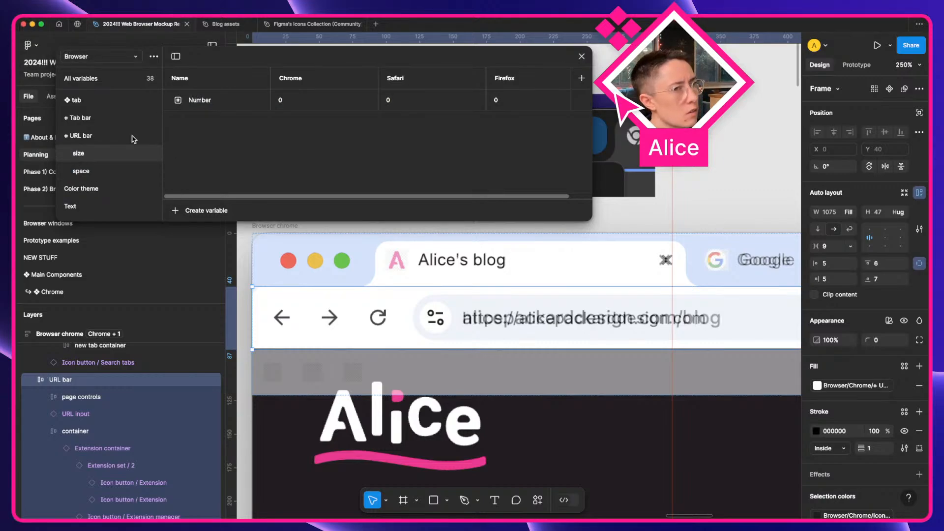
Rename the number variable in the URL bar's size group as left
{"action": "left_click", "coordinate": [204, 106]}
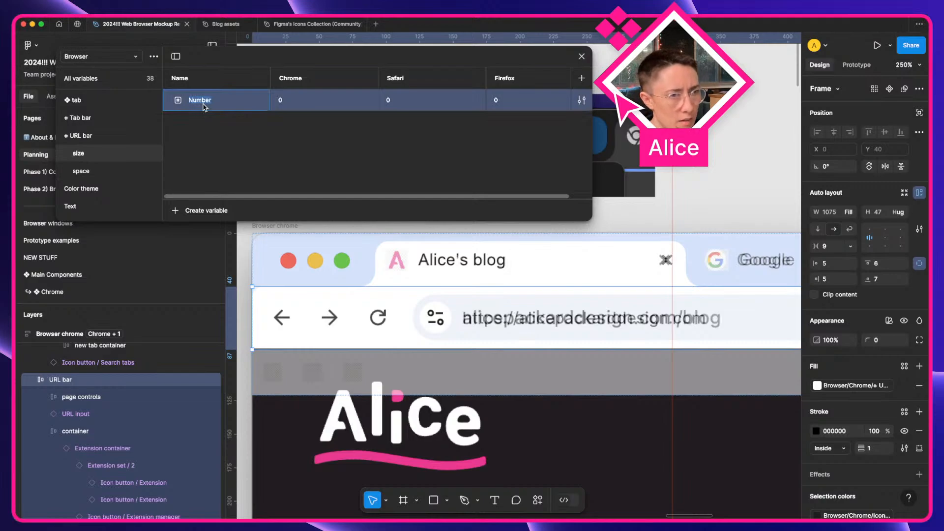
{"action": "type", "text": "left"}
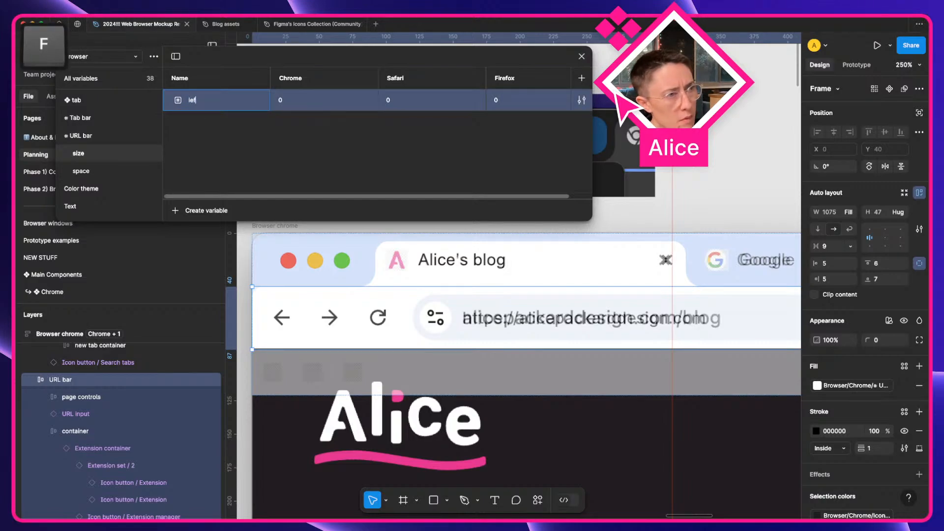
{"action": "key", "text": "Return"}
Limit the left variable's scope to Gap (Auto layout) only
{"action": "right_click", "coordinate": [211, 104]}
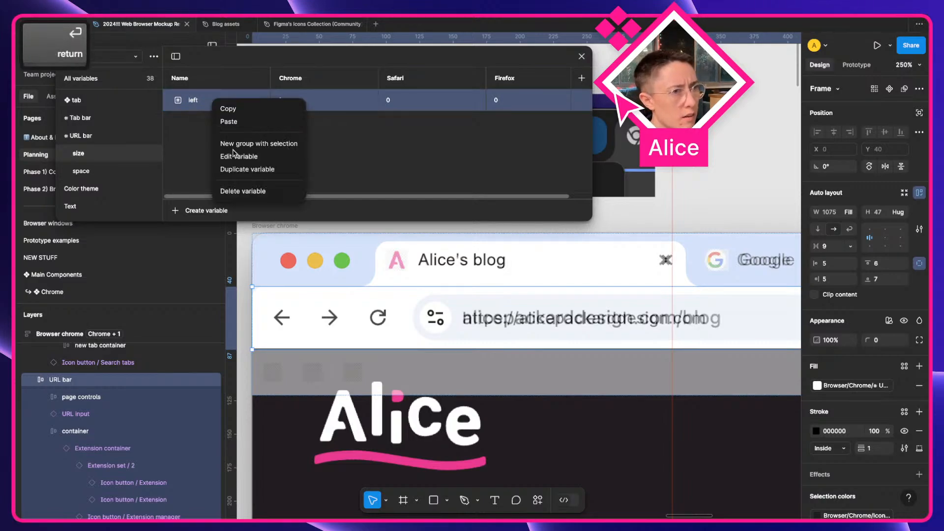
{"action": "left_click", "coordinate": [194, 144]}
{"action": "right_click", "coordinate": [208, 101]}
{"action": "left_click", "coordinate": [235, 157]}
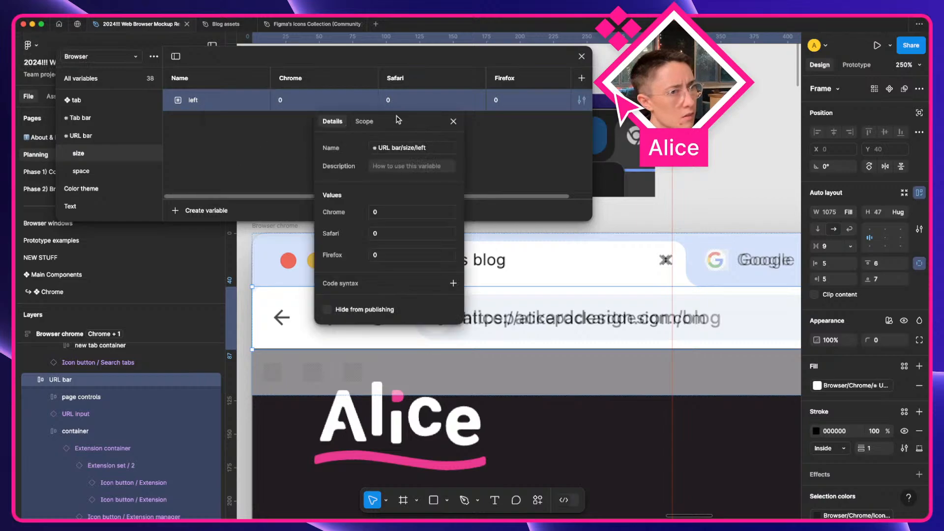
{"action": "left_click", "coordinate": [364, 122]}
{"action": "left_click", "coordinate": [328, 162]}
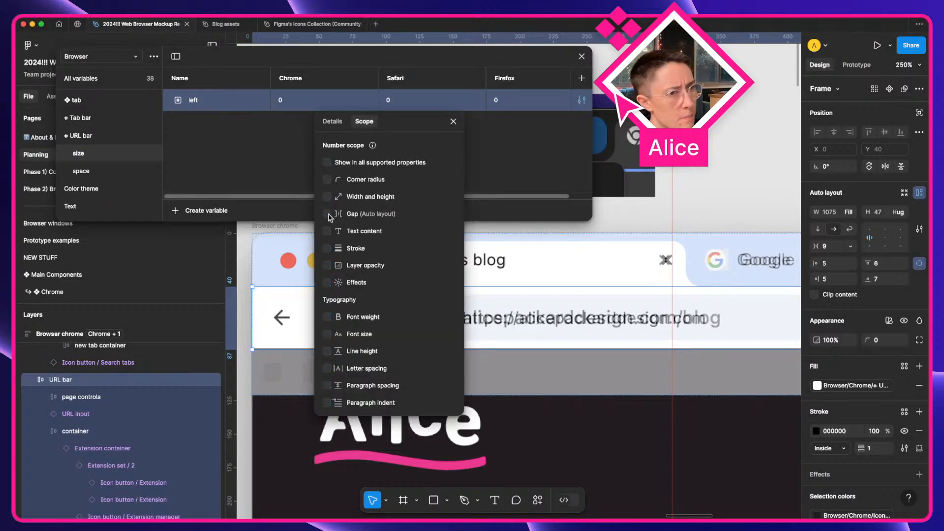
{"action": "left_click", "coordinate": [327, 214]}
{"action": "left_click", "coordinate": [453, 122]}
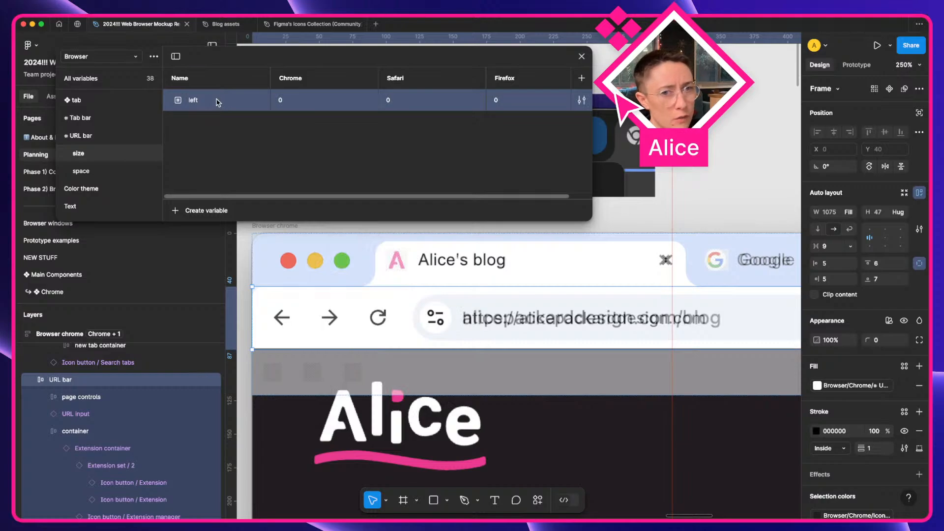
Add top, bottom and right variables to the URL bar's size group by duplicating the existing ones
{"action": "right_click", "coordinate": [217, 102]}
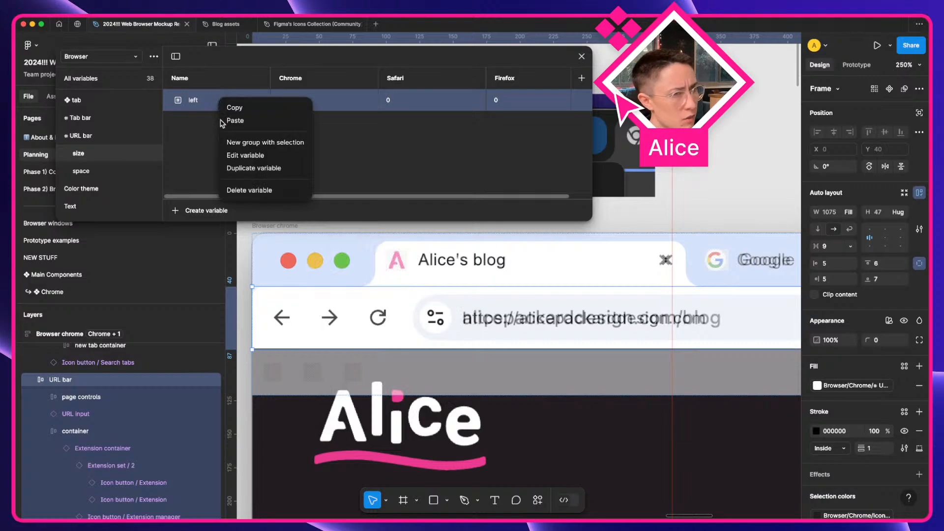
{"action": "left_click", "coordinate": [253, 170]}
{"action": "type", "text": "top"}
{"action": "key", "text": "Return"}
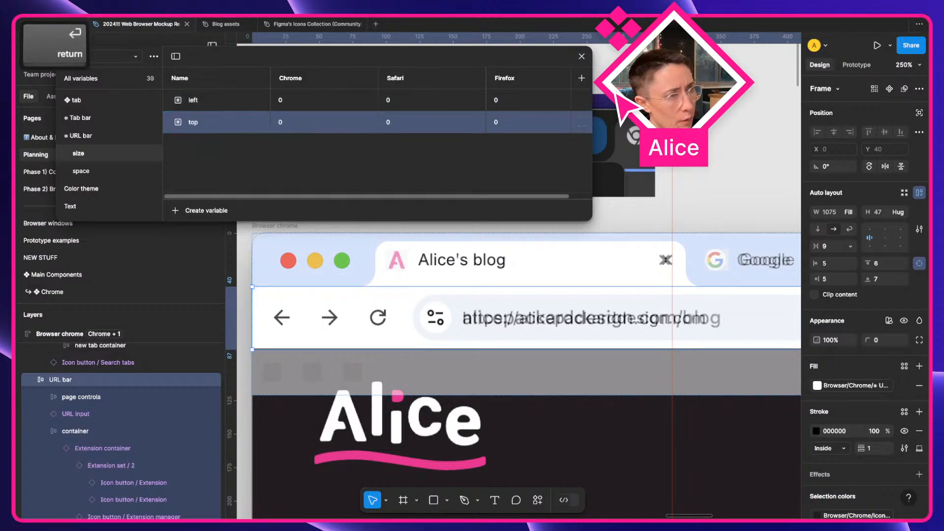
{"action": "right_click", "coordinate": [225, 132]}
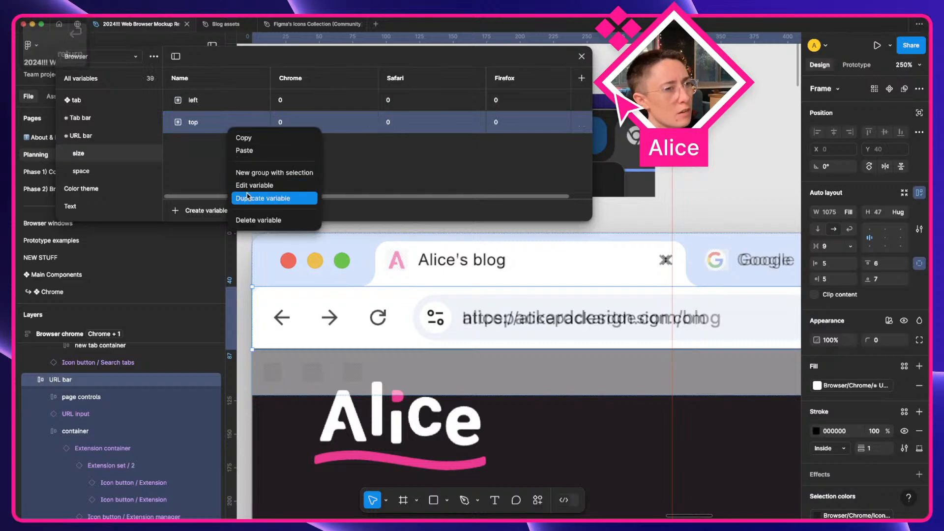
{"action": "left_click", "coordinate": [259, 199]}
{"action": "type", "text": "bottom"}
{"action": "key", "text": "Return"}
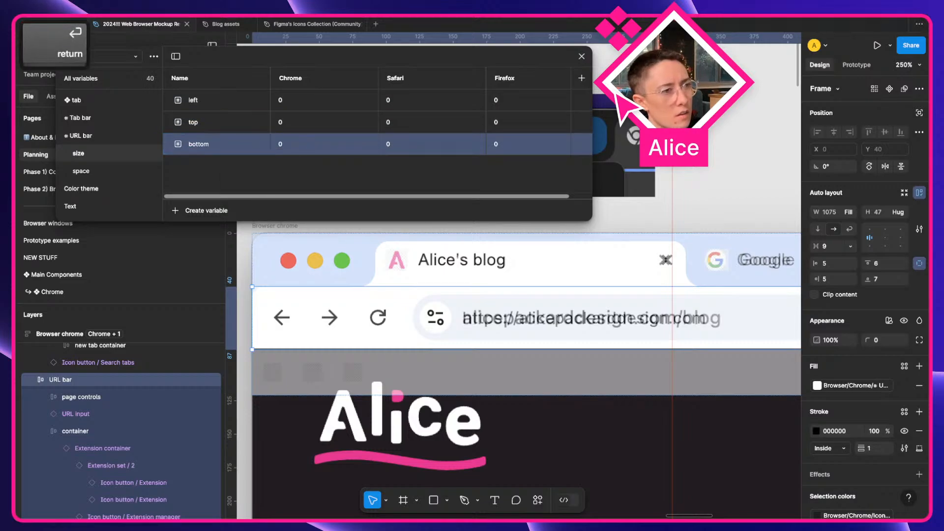
{"action": "right_click", "coordinate": [207, 147]}
{"action": "left_click", "coordinate": [230, 214]}
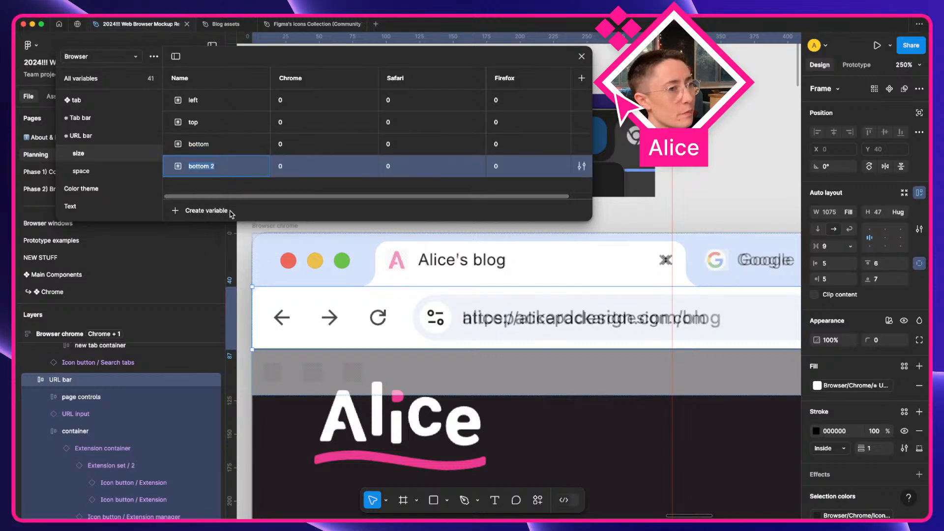
{"action": "type", "text": "right"}
{"action": "key", "text": "Return"}
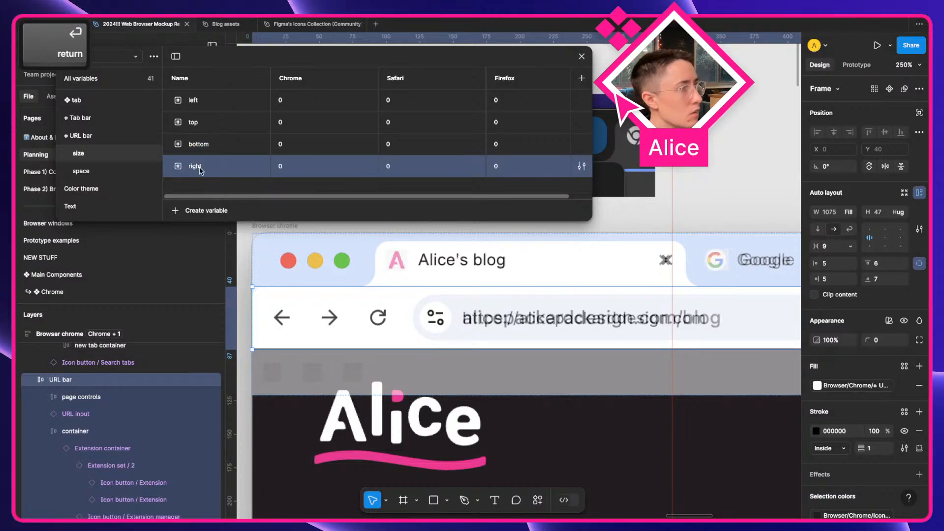
Check the order of the URL bar frame's padding values and move the right variable directly below left
{"action": "left_click", "coordinate": [208, 105]}
{"action": "left_click", "coordinate": [210, 128]}
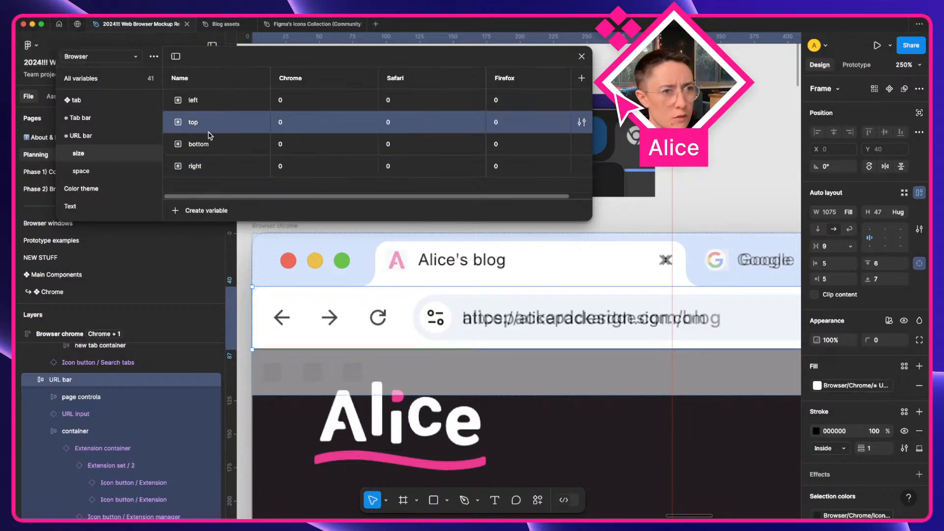
{"action": "left_click", "coordinate": [211, 150]}
{"action": "left_click", "coordinate": [209, 166]}
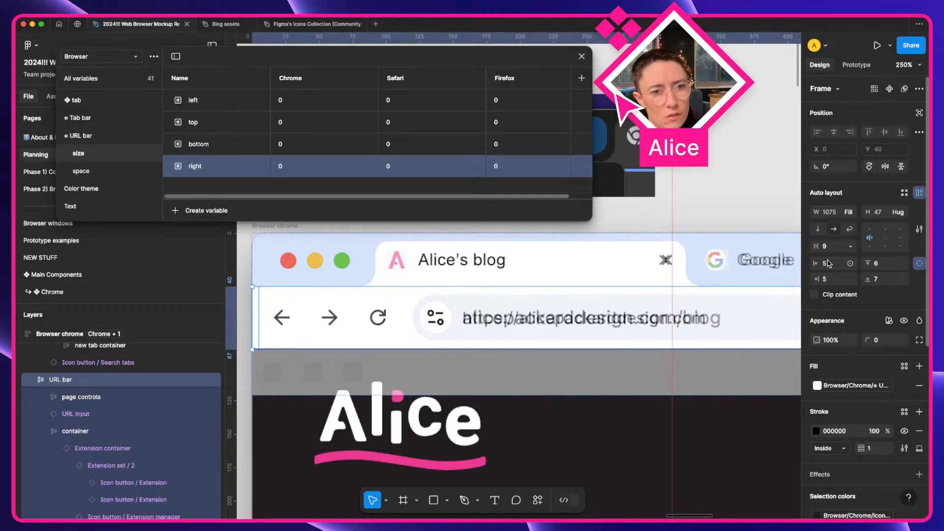
{"action": "left_click", "coordinate": [856, 263]}
{"action": "key", "text": "Tab"}
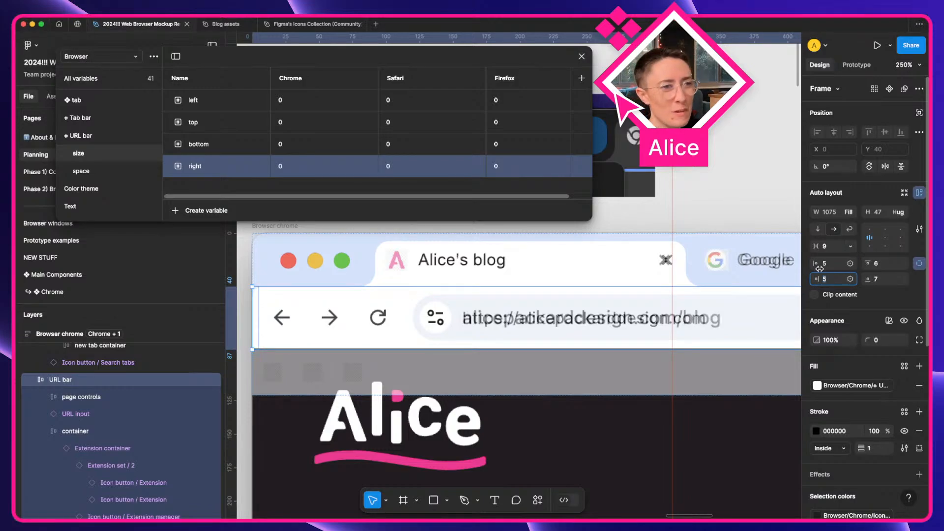
{"action": "left_click", "coordinate": [838, 266]}
{"action": "key", "text": "Tab"}
{"action": "key", "text": "Tab"}
{"action": "key", "text": "Tab"}
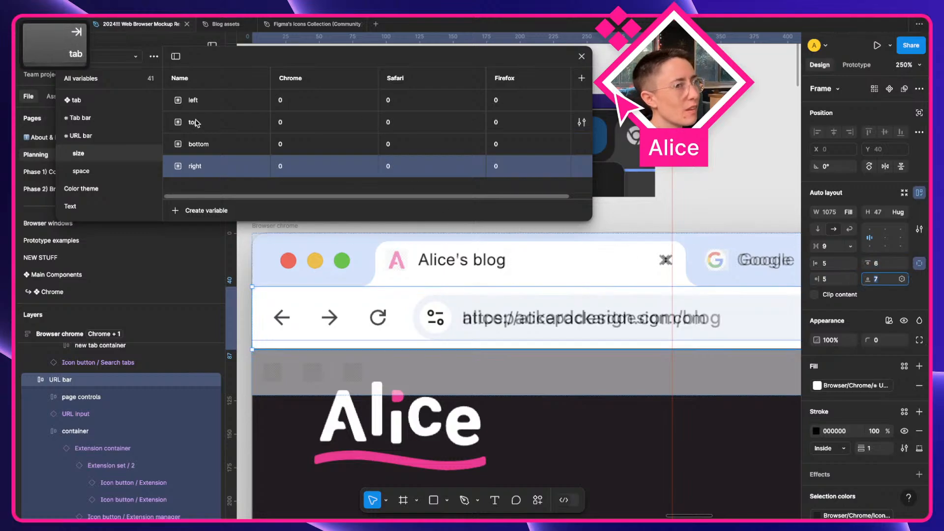
{"action": "left_click_drag", "start_coordinate": [208, 162], "coordinate": [212, 118]}
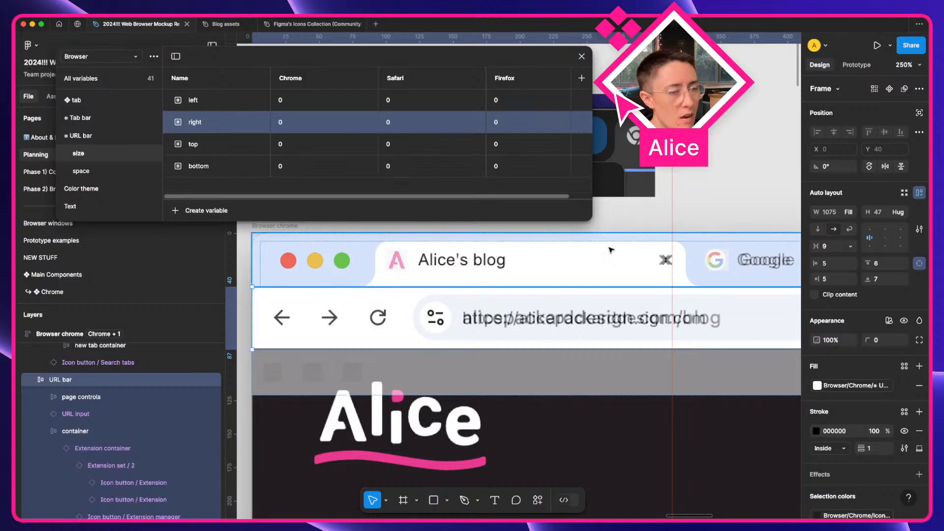
Set the Chrome values of the URL bar's size variables to left 5, right 5, top 6 and bottom 7
{"action": "left_click", "coordinate": [296, 105]}
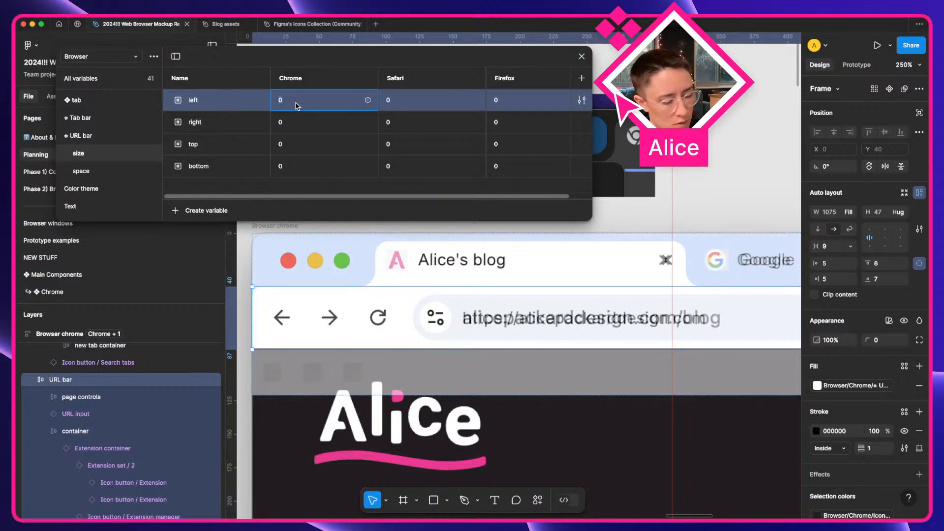
{"action": "type", "text": "5"}
{"action": "left_click", "coordinate": [297, 124]}
{"action": "type", "text": "5"}
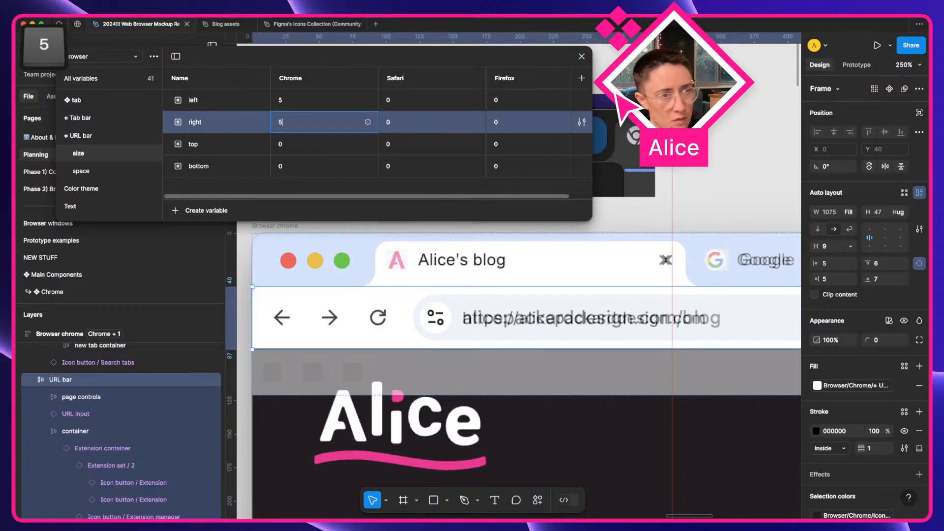
{"action": "left_click", "coordinate": [290, 146]}
{"action": "type", "text": "6"}
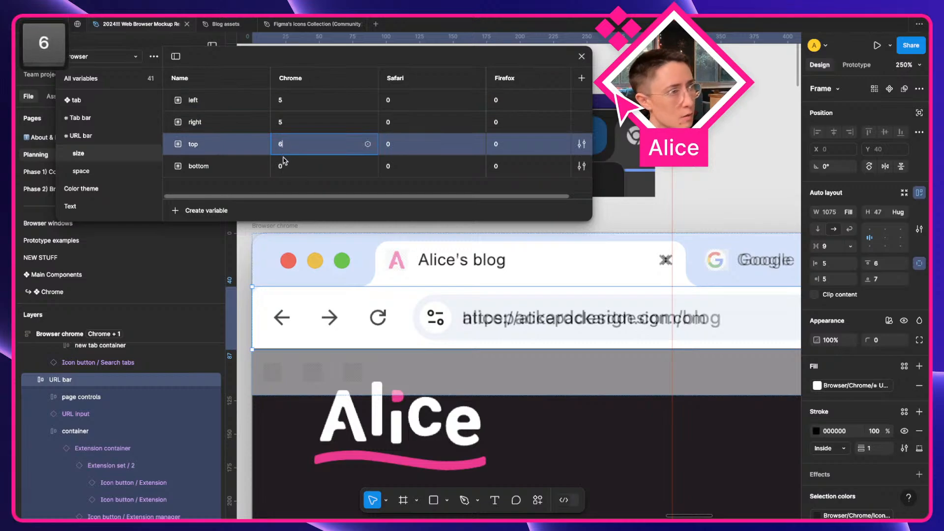
{"action": "left_click", "coordinate": [291, 168]}
{"action": "key", "text": "7"}
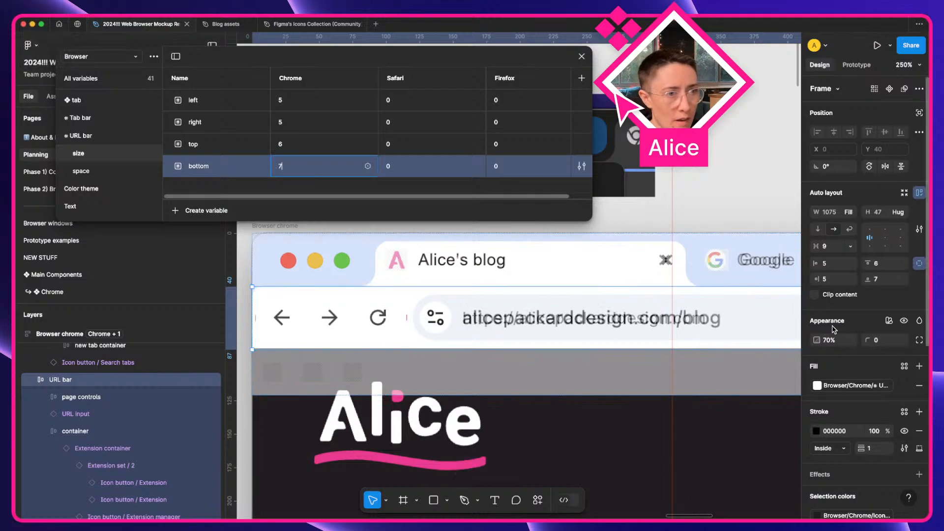
Restore the URL bar frame's opacity to 100%
{"action": "left_click", "coordinate": [829, 340]}
{"action": "type", "text": "1000"}
{"action": "key", "text": "BackSpace"}
{"action": "key", "text": "BackSpace"}
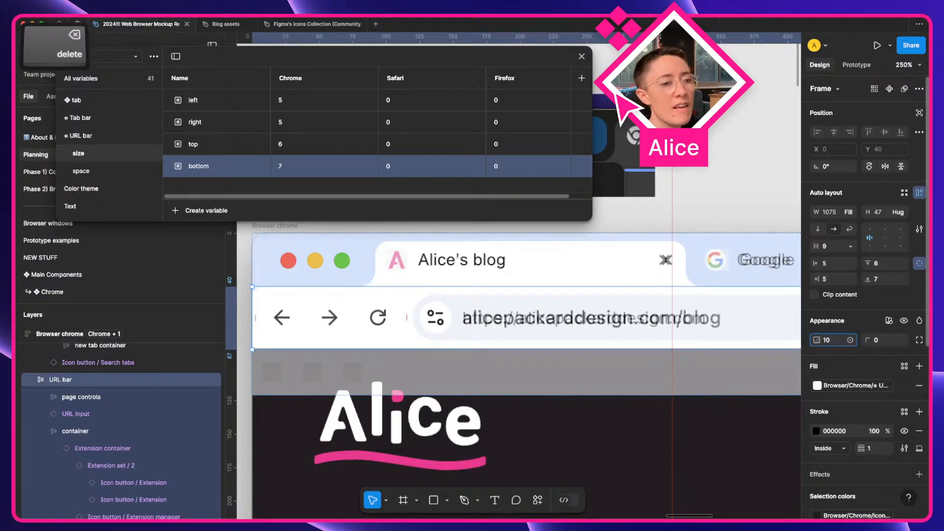
{"action": "type", "text": "0"}
{"action": "key", "text": "Return"}
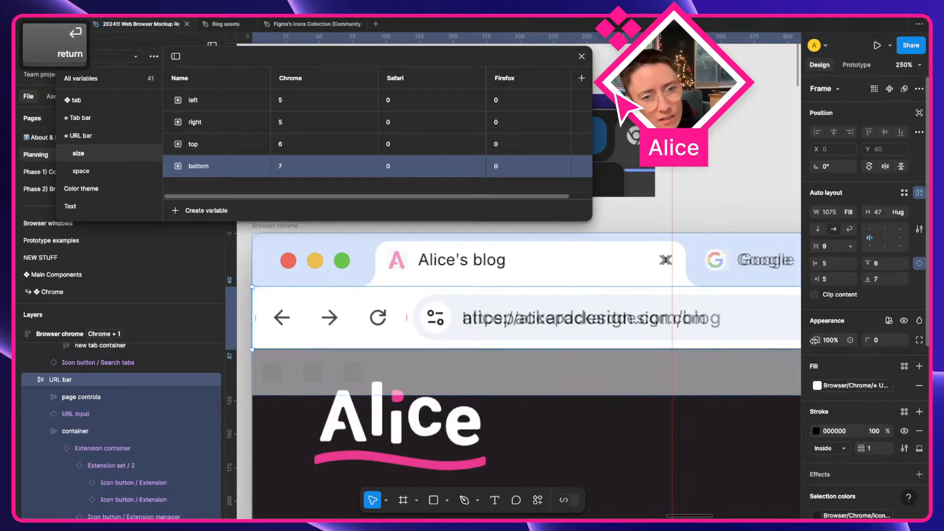
Compare the Browser chrome frame with the reference beneath it by lowering its opacity to 30%, 10% and 0%
{"action": "left_click", "coordinate": [740, 215]}
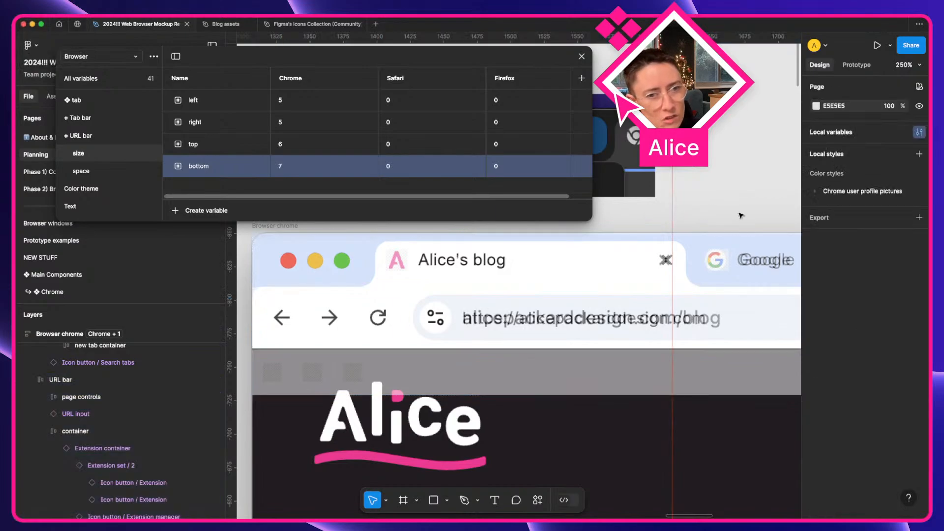
{"action": "left_click", "coordinate": [344, 253]}
{"action": "left_click", "coordinate": [289, 229]}
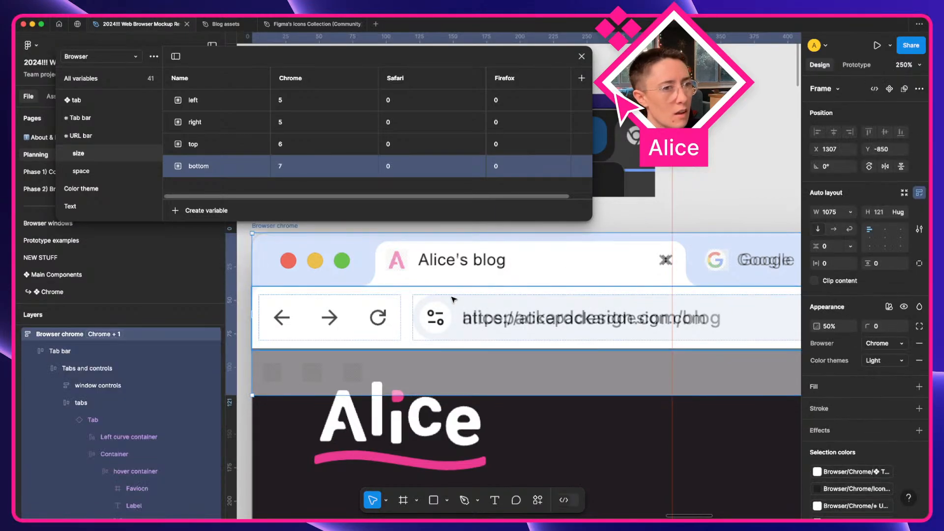
{"action": "key", "text": "3"}
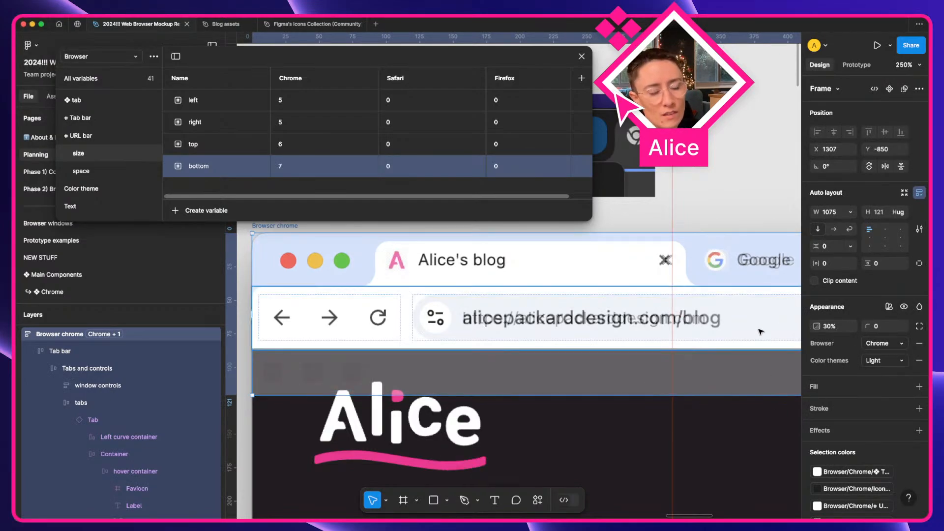
{"action": "key", "text": "1"}
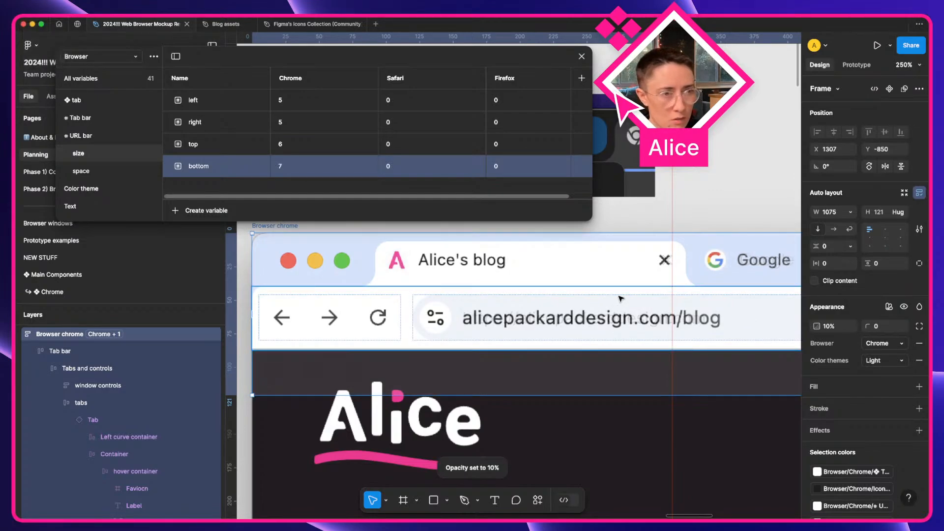
{"action": "key", "text": "0"}
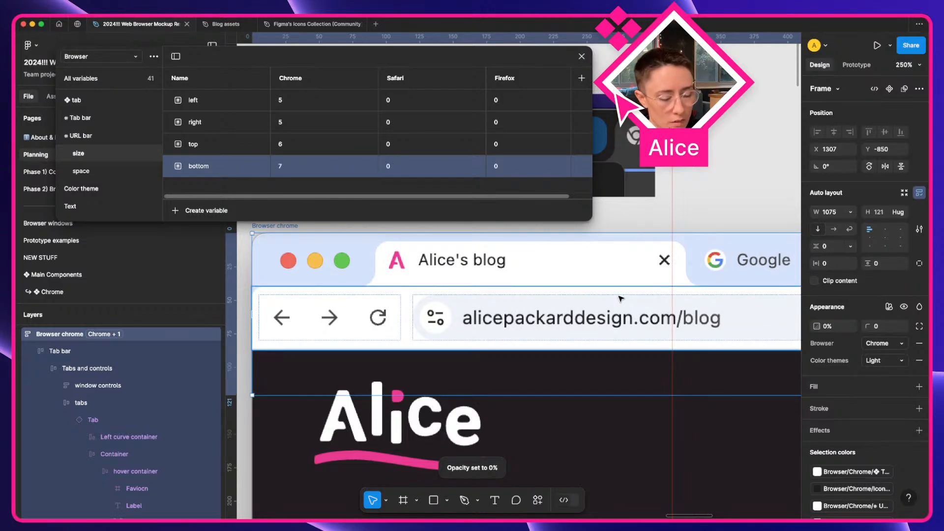
{"action": "key", "text": "0"}
{"action": "key", "text": "1"}
{"action": "key", "text": "1"}
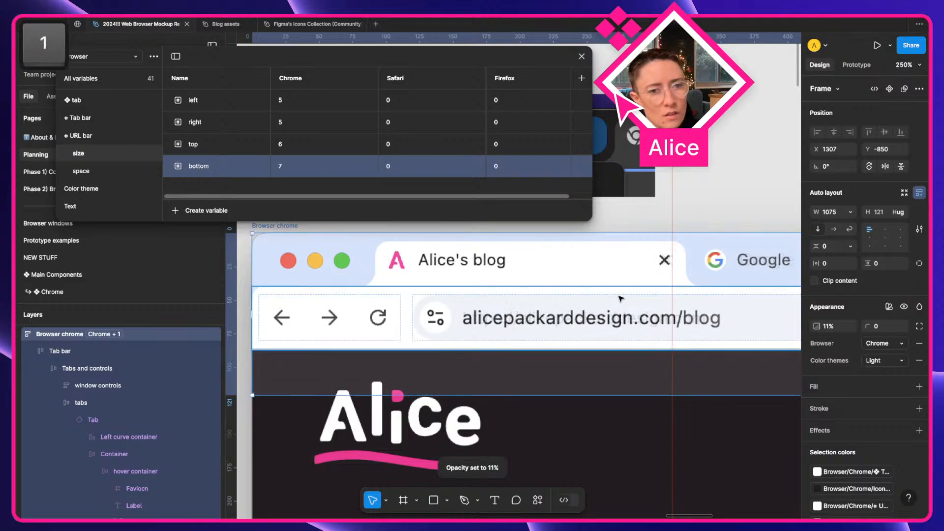
{"action": "key", "text": "0"}
{"action": "key", "text": "0"}
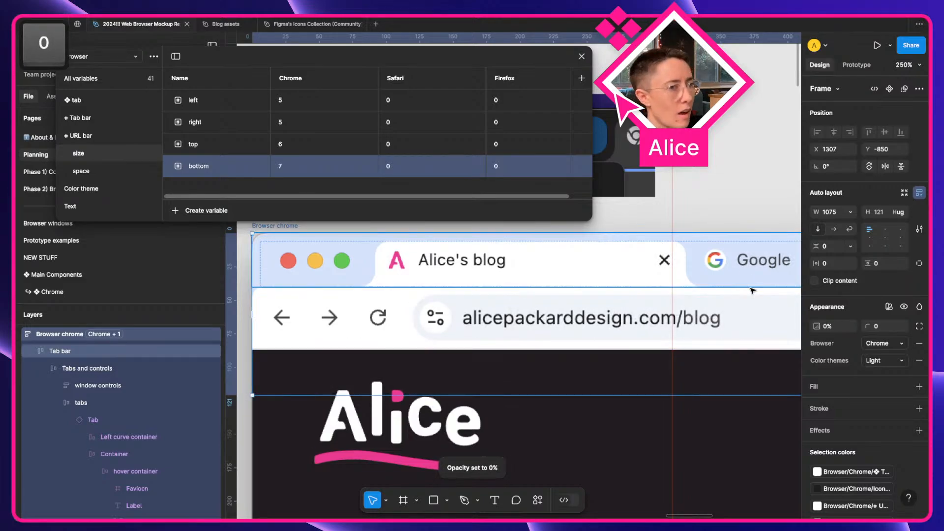
Set the Browser chrome frame's opacity to 100%
{"action": "left_click", "coordinate": [831, 326]}
{"action": "type", "text": "100"}
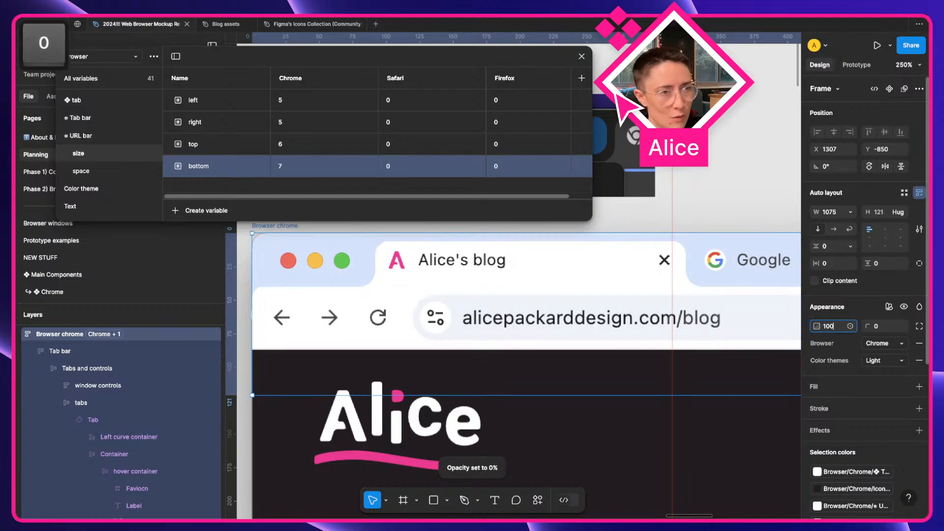
{"action": "key", "text": "Return"}
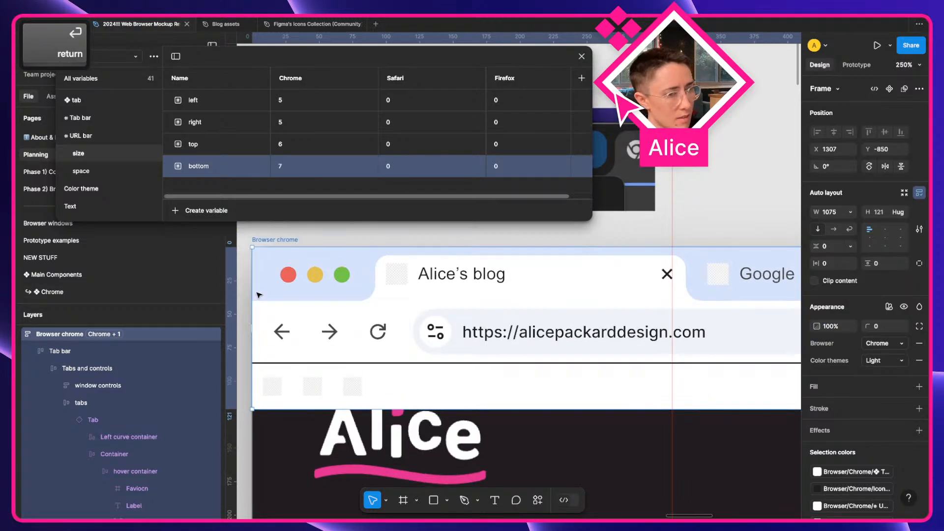
Bind the URL bar frame's left and right padding to the left and right variables of the URL bar/size group
{"action": "scroll", "coordinate": [302, 243], "scroll_direction": "left", "scroll_amount": 1}
{"action": "scroll", "coordinate": [295, 243], "scroll_direction": "right", "scroll_amount": 1}
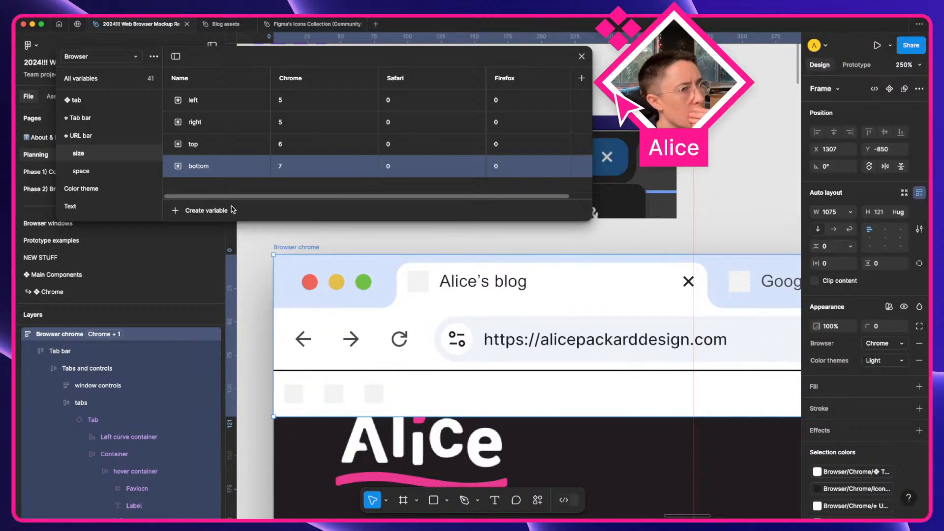
{"action": "left_click", "coordinate": [313, 332]}
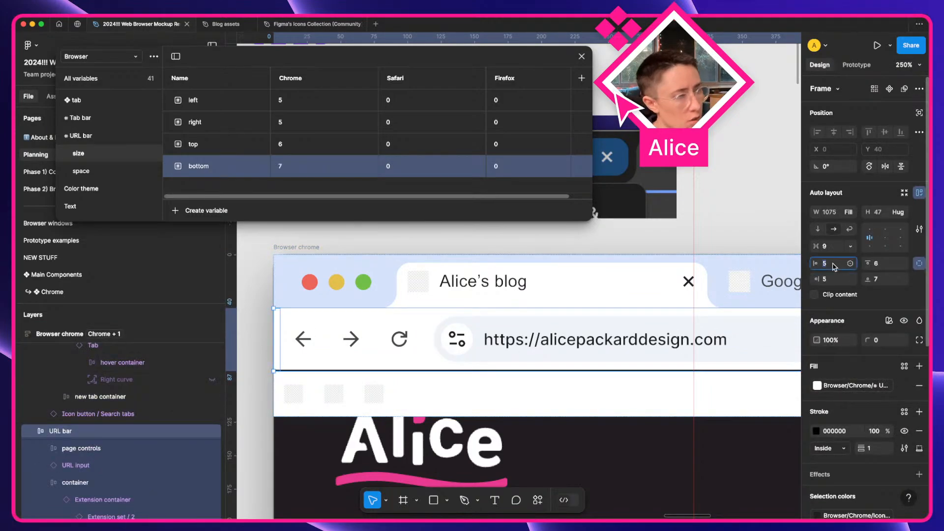
{"action": "type", "text": "left"}
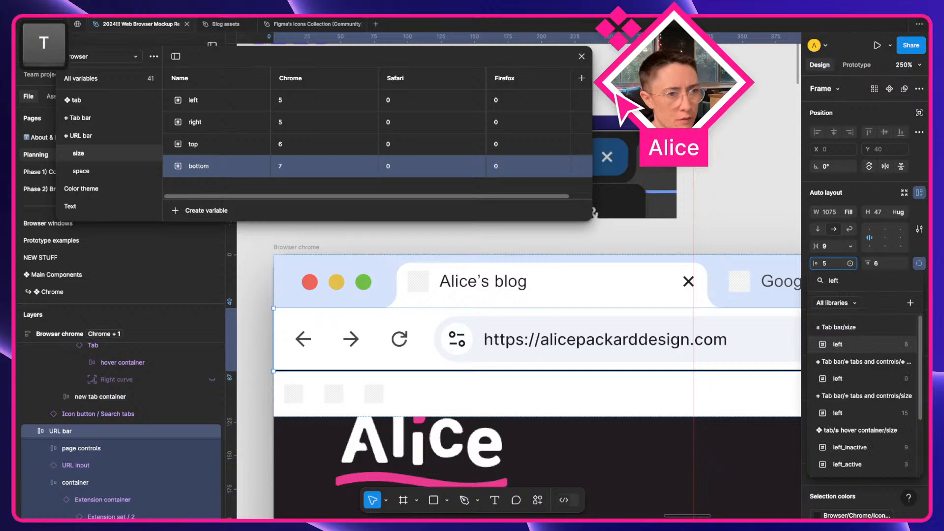
{"action": "key", "text": "super+a"}
{"action": "type", "text": "url bar"}
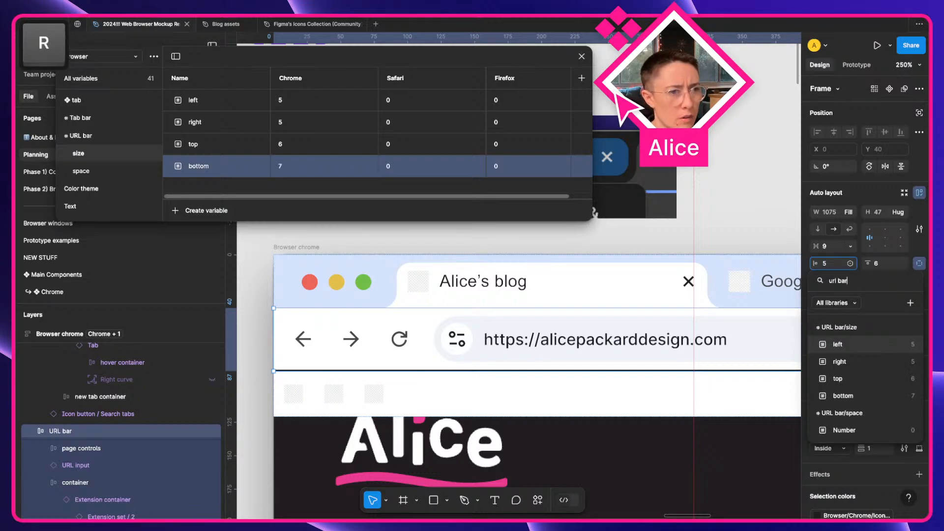
{"action": "key", "text": "super+a"}
{"action": "key", "text": "super+c"}
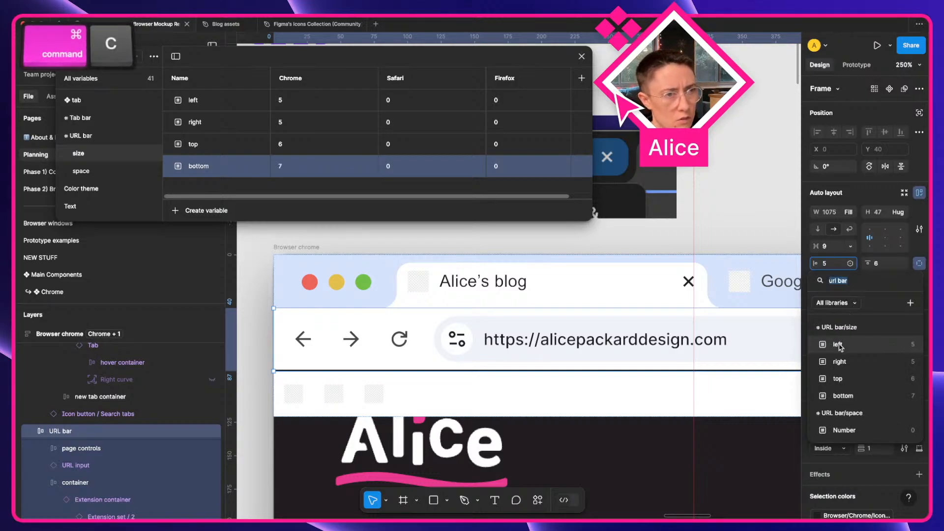
{"action": "left_click", "coordinate": [839, 345]}
{"action": "left_click", "coordinate": [828, 283]}
{"action": "key", "text": "super+v"}
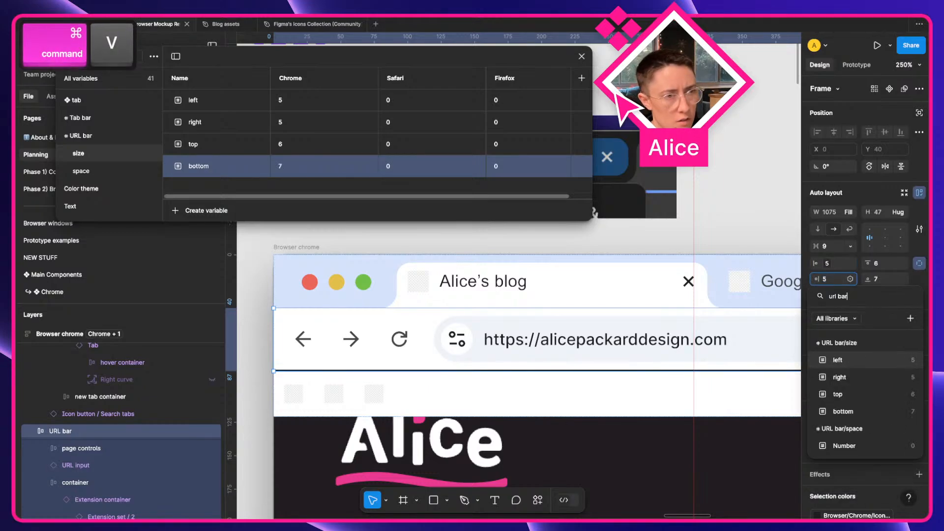
{"action": "left_click", "coordinate": [839, 377]}
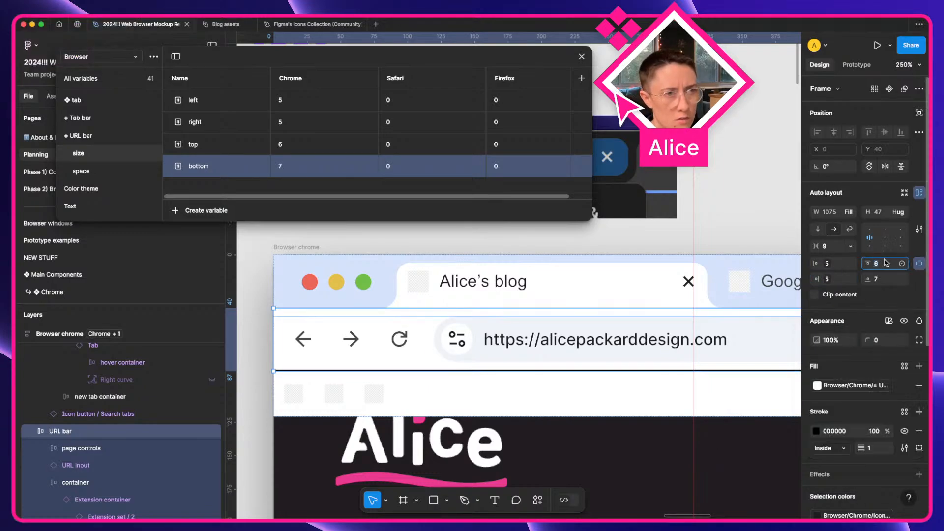
Bind the URL bar frame's top and bottom padding to the top and bottom variables of the URL bar/size group
{"action": "left_click", "coordinate": [902, 263]}
{"action": "key", "text": "super+v"}
{"action": "left_click", "coordinate": [839, 379]}
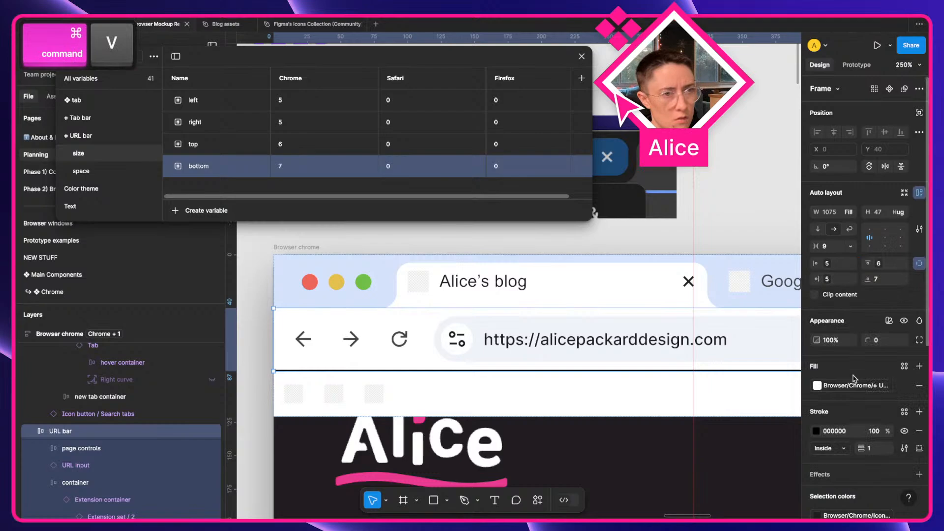
{"action": "left_click", "coordinate": [888, 280]}
{"action": "key", "text": "super+v"}
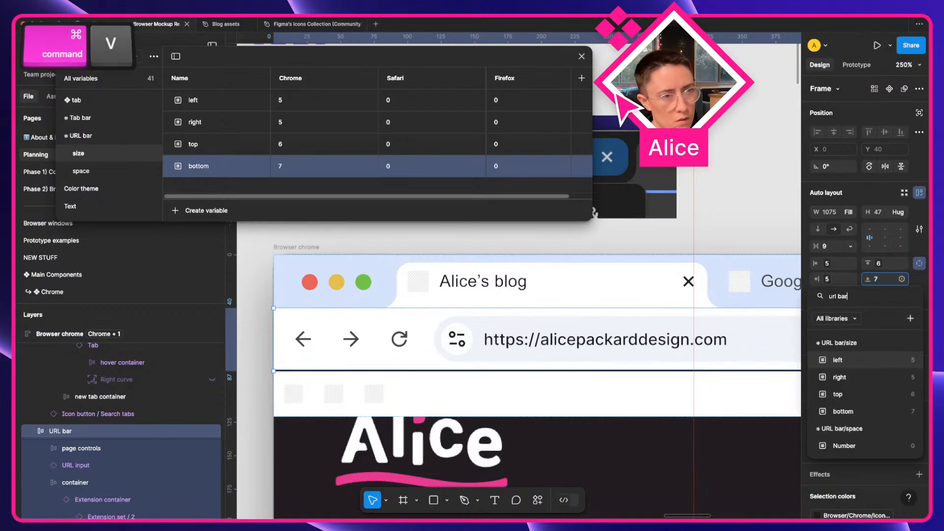
{"action": "left_click", "coordinate": [864, 413]}
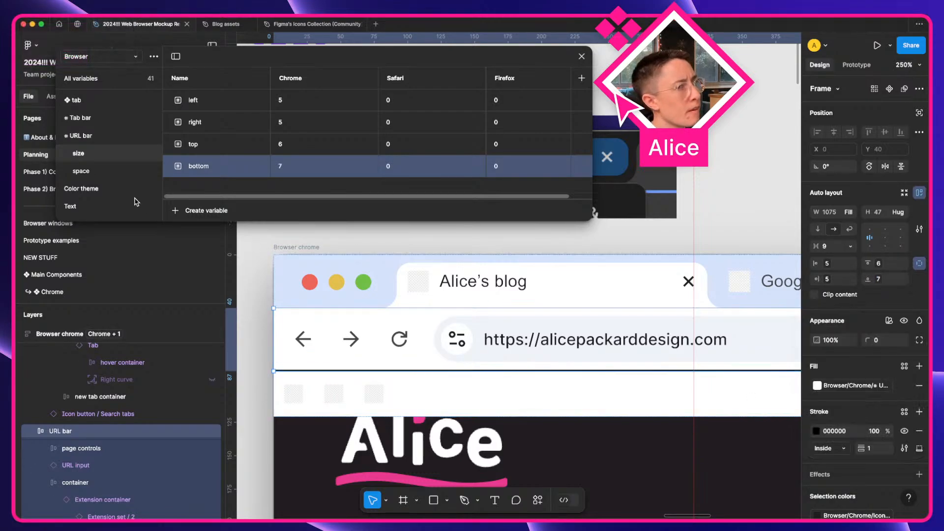
Rename the number variable in the URL bar's space group as gap and set its Chrome value to 9
{"action": "left_click", "coordinate": [110, 172]}
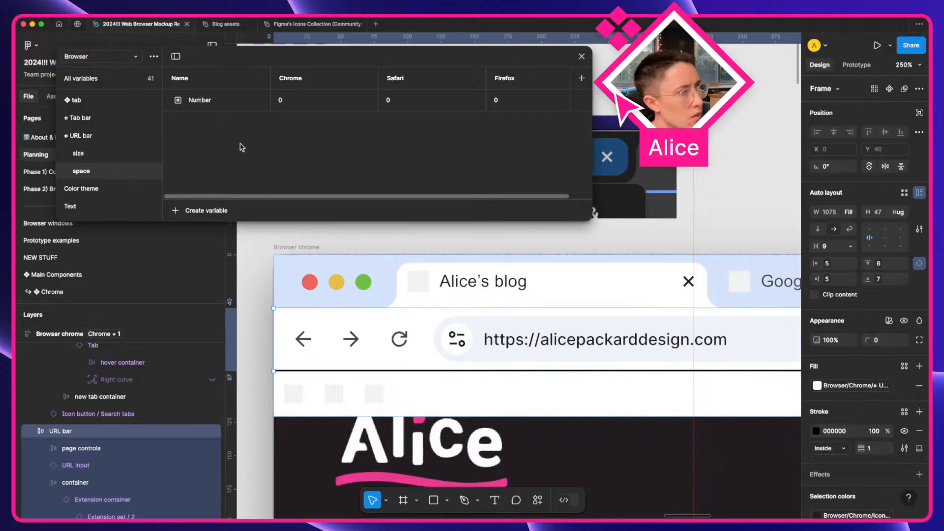
{"action": "double_click", "coordinate": [199, 100]}
{"action": "type", "text": "gap"}
{"action": "key", "text": "Return"}
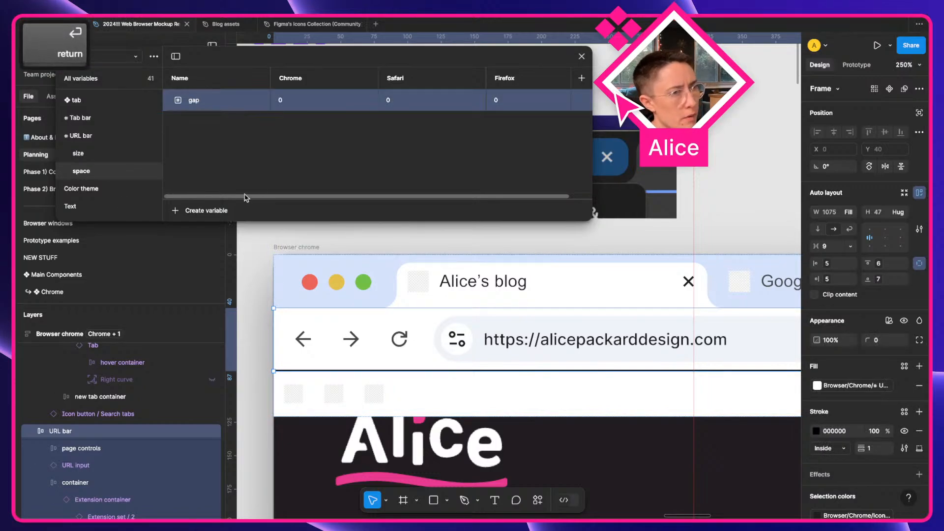
{"action": "left_click", "coordinate": [308, 105]}
{"action": "type", "text": "9"}
{"action": "left_click", "coordinate": [240, 145]}
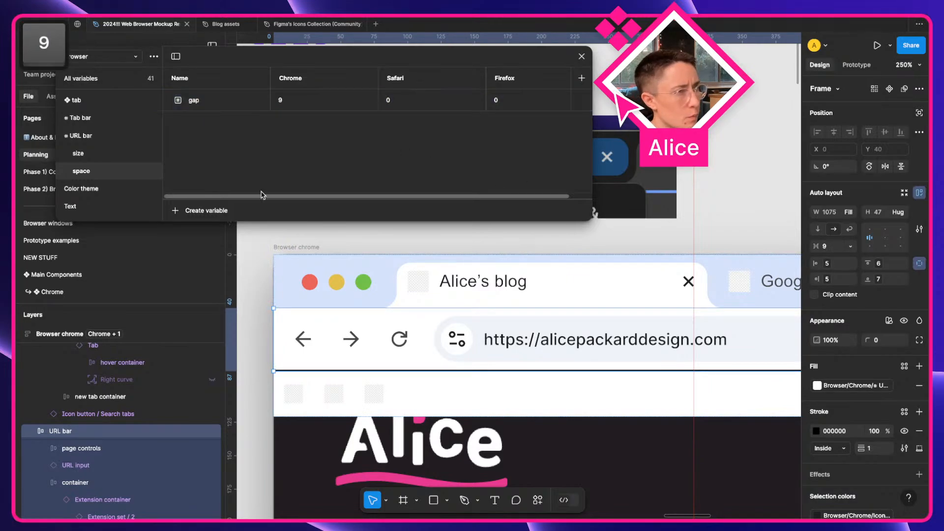
Bind the URL bar frame's auto layout gap to the gap variable of the URL bar/space group
{"action": "left_click", "coordinate": [832, 246]}
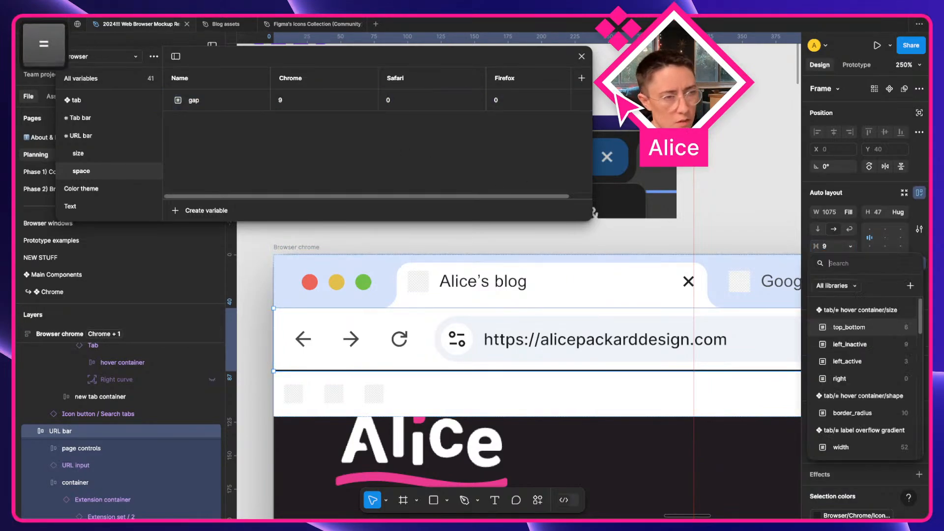
{"action": "type", "text": "url bar"}
{"action": "left_click", "coordinate": [858, 416]}
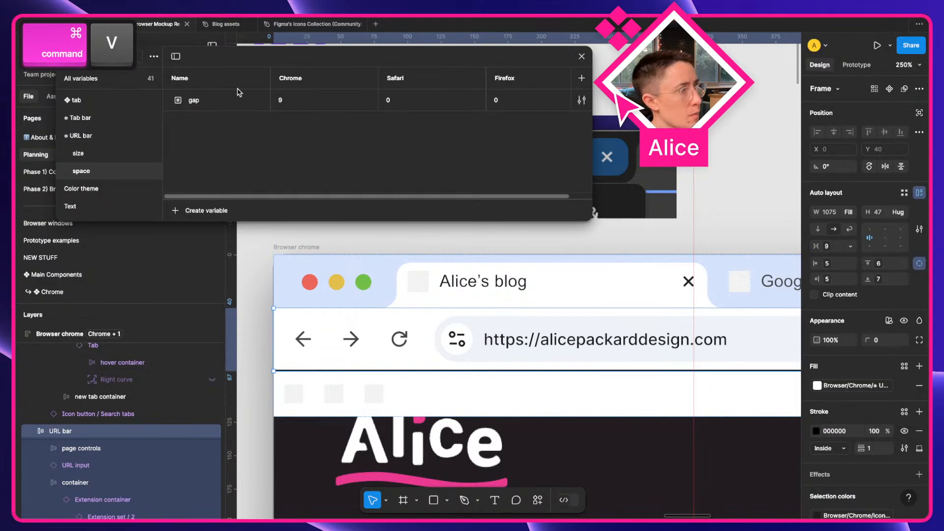
Limit the gap variable's scope to Gap (Auto layout) only
{"action": "right_click", "coordinate": [216, 101]}
{"action": "left_click", "coordinate": [258, 155]}
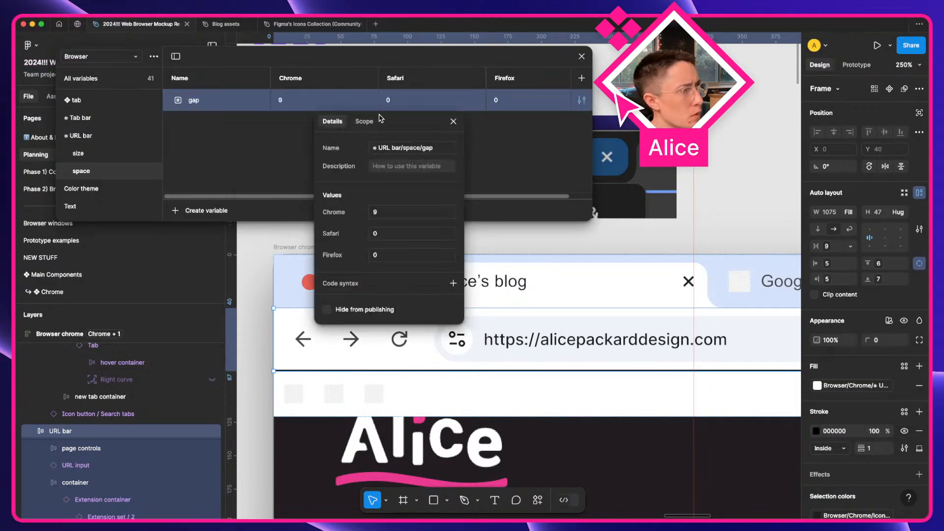
{"action": "left_click", "coordinate": [364, 122]}
{"action": "left_click", "coordinate": [327, 161]}
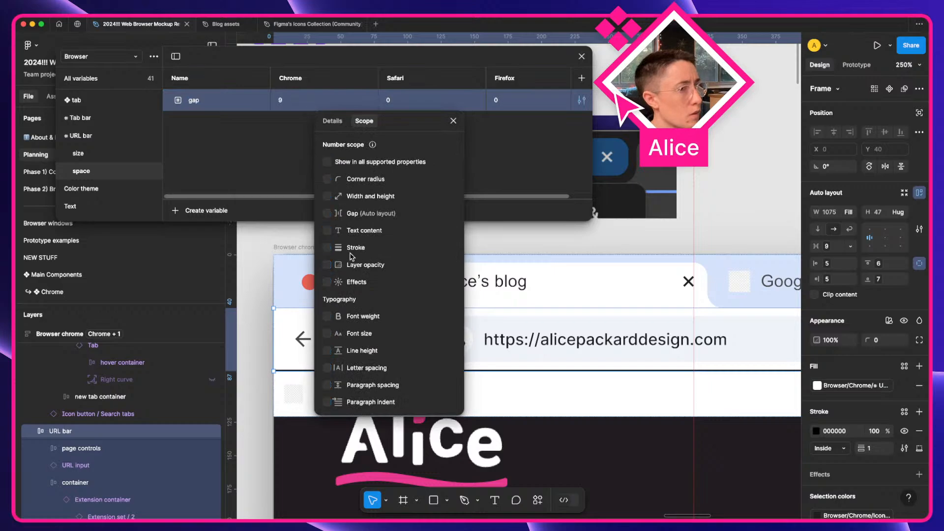
{"action": "left_click", "coordinate": [327, 213]}
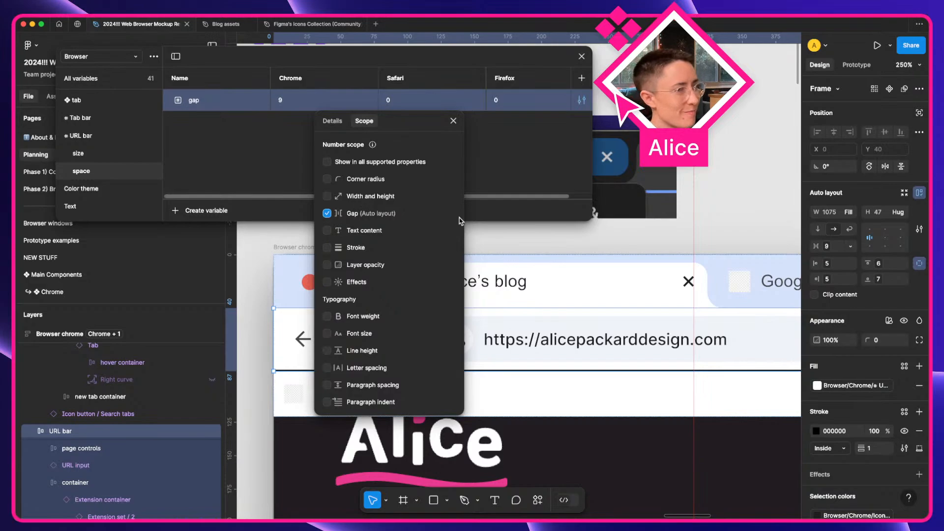
{"action": "left_click", "coordinate": [453, 120]}
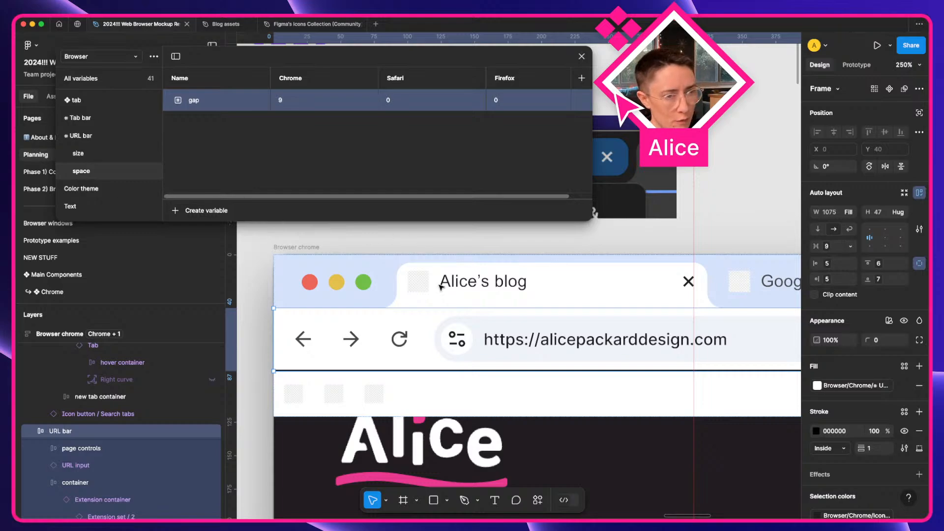
Select the page controls frame and open the URL bar variable group
{"action": "left_click", "coordinate": [392, 337]}
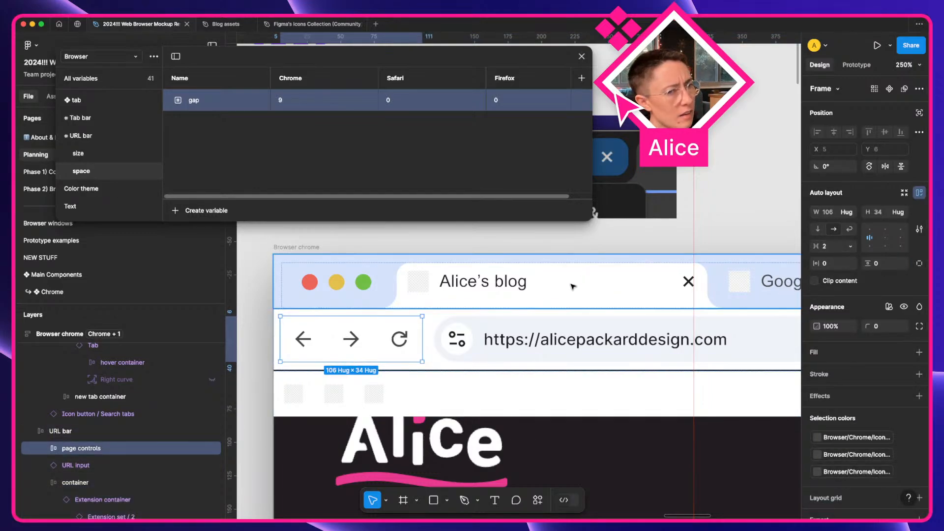
{"action": "left_click", "coordinate": [95, 142]}
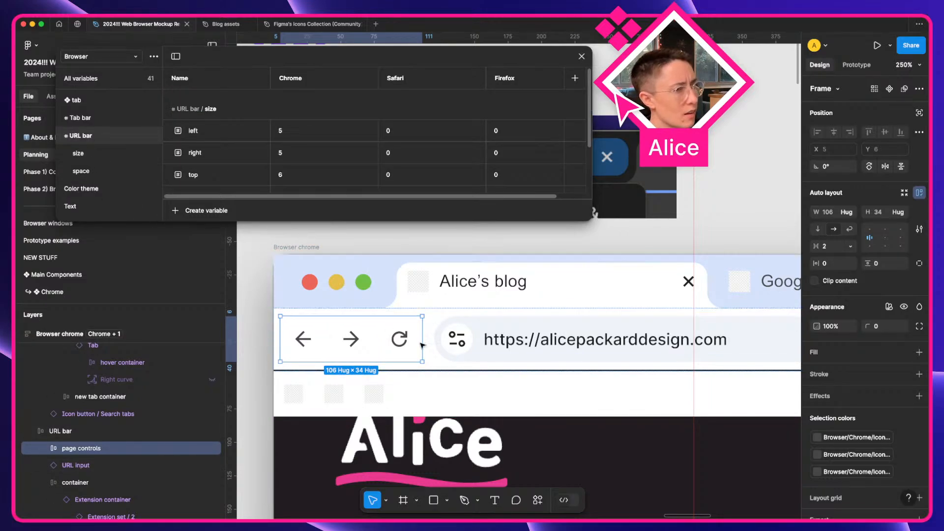
Set the Browser chrome frame's opacity to 50% to compare its URL bar with the reference underneath
{"action": "scroll", "coordinate": [480, 347], "scroll_direction": "right", "scroll_amount": 15}
{"action": "scroll", "coordinate": [480, 353], "scroll_direction": "right", "scroll_amount": 4}
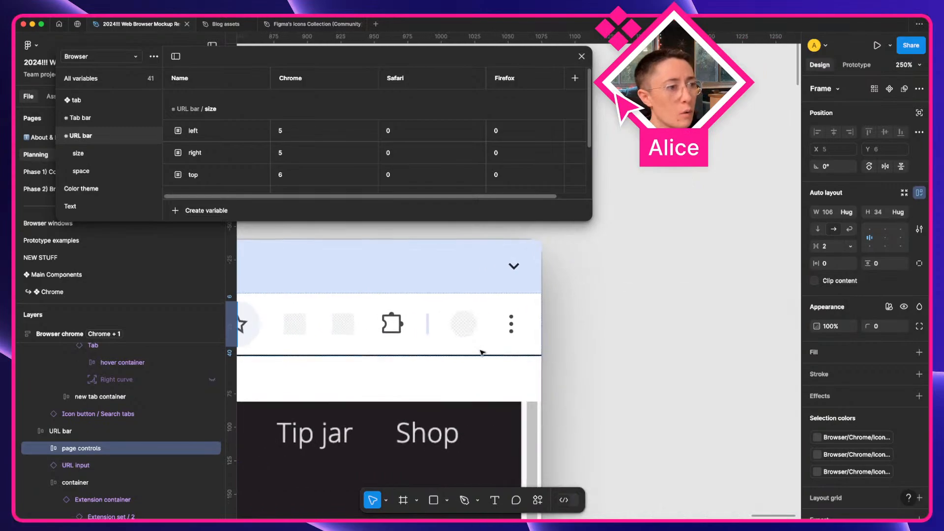
{"action": "scroll", "coordinate": [586, 270], "scroll_direction": "left", "scroll_amount": 10}
{"action": "scroll", "coordinate": [586, 270], "scroll_direction": "left", "scroll_amount": 13}
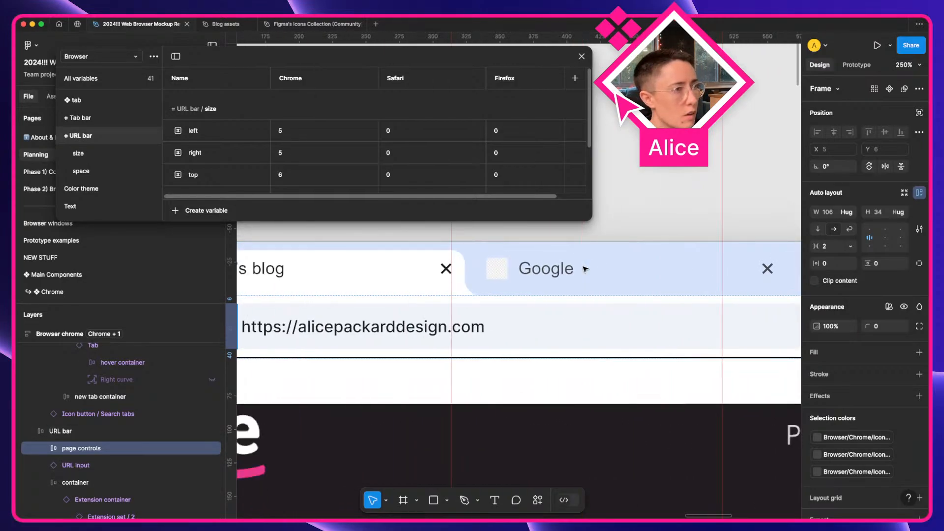
{"action": "left_click", "coordinate": [330, 241]}
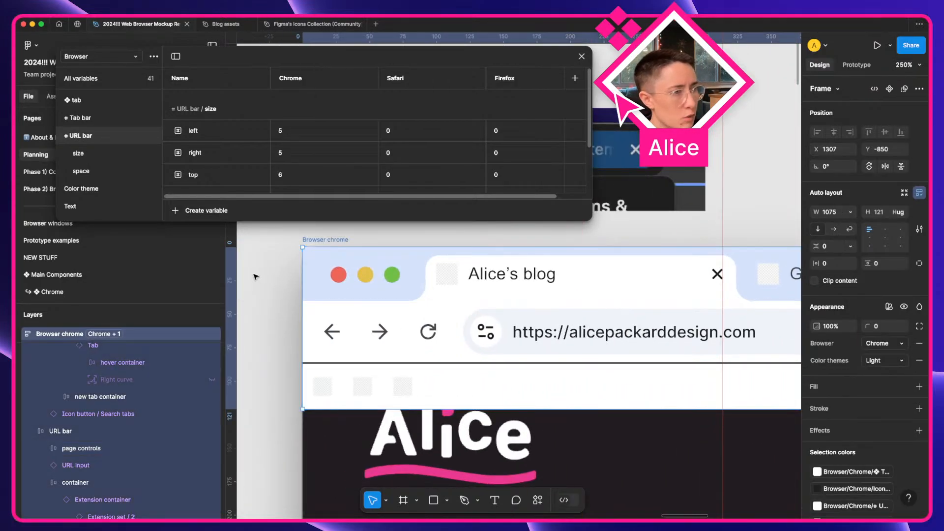
{"action": "left_click", "coordinate": [480, 324]}
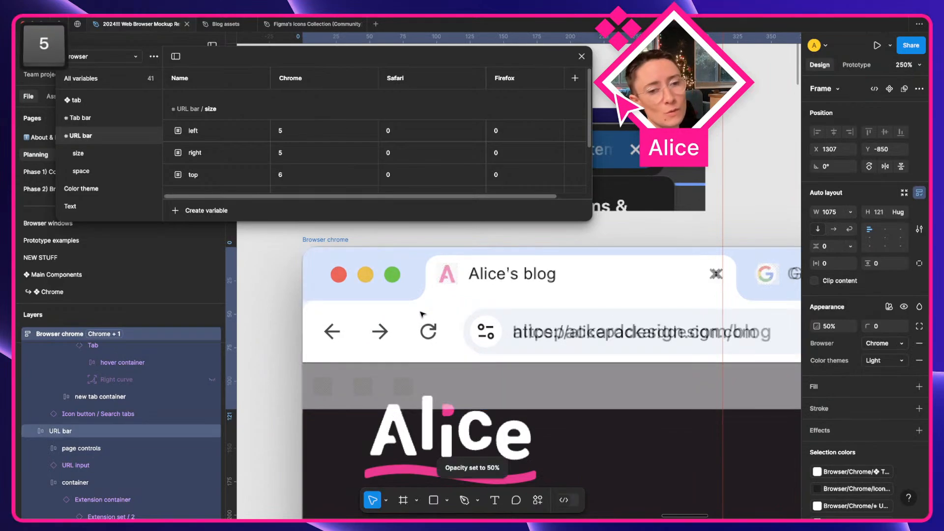
{"action": "key", "text": "5"}
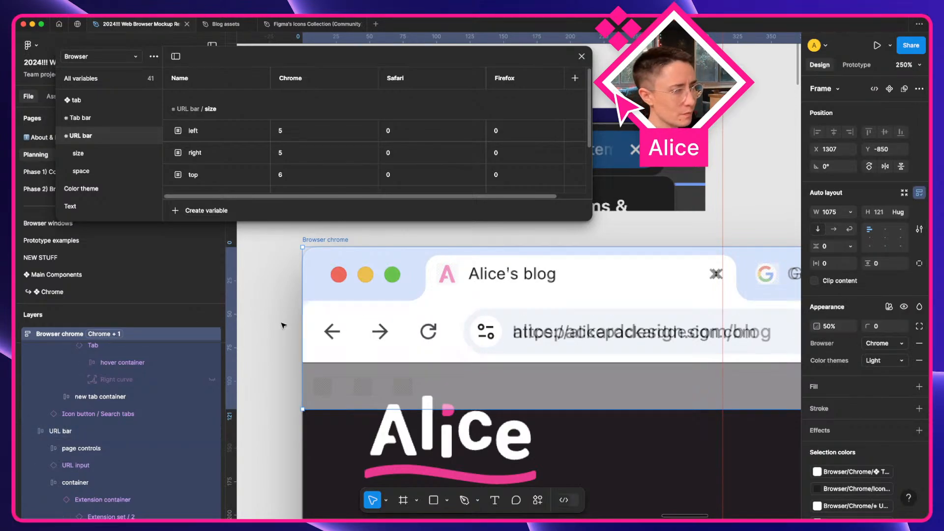
{"action": "scroll", "coordinate": [283, 325], "scroll_direction": "up", "scroll_amount": 3}
{"action": "key", "text": "a"}
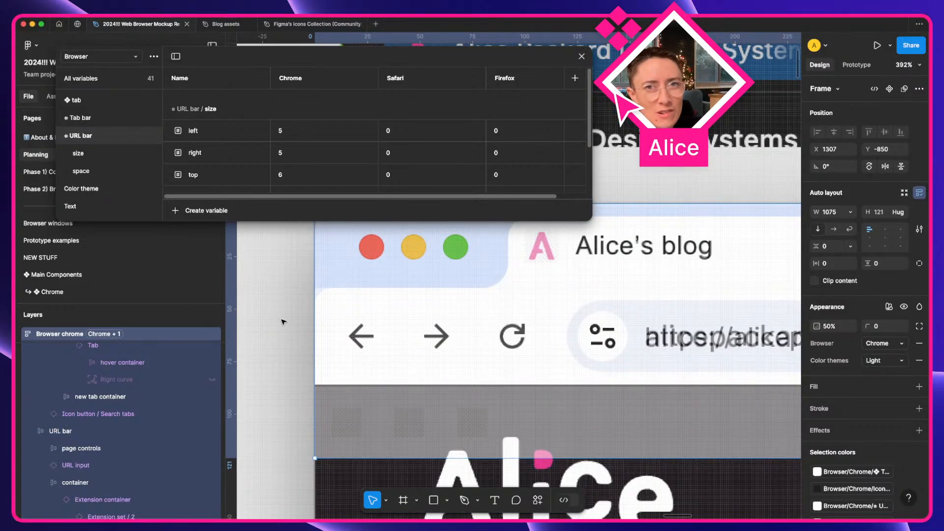
{"action": "scroll", "coordinate": [284, 322], "scroll_direction": "up", "scroll_amount": 3}
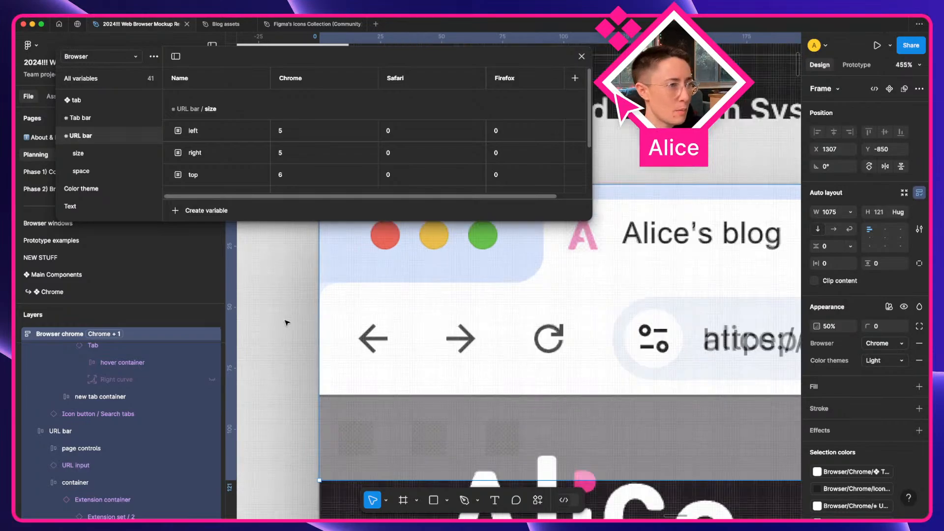
{"action": "key", "text": "super"}
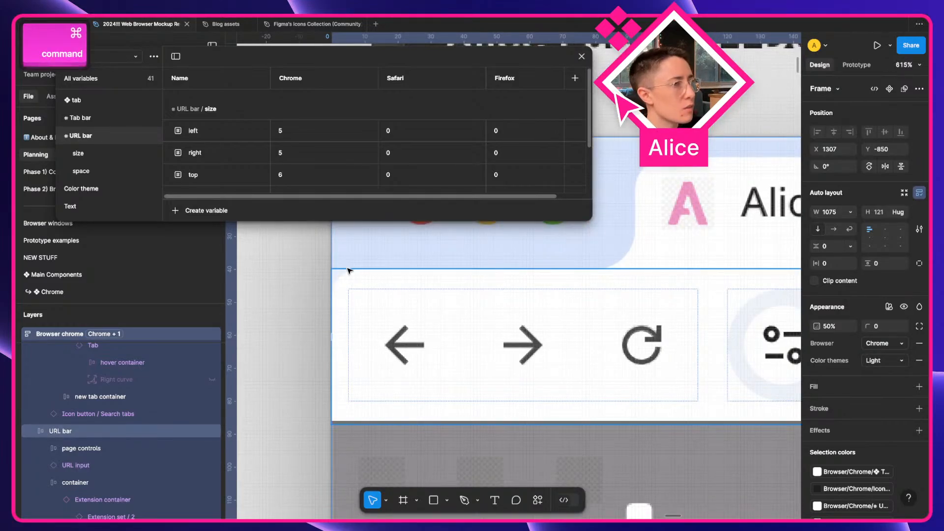
Create a number variable in the URL bar variable group and limit its scope to corner radius
{"action": "right_click", "coordinate": [103, 140]}
{"action": "left_click", "coordinate": [91, 142]}
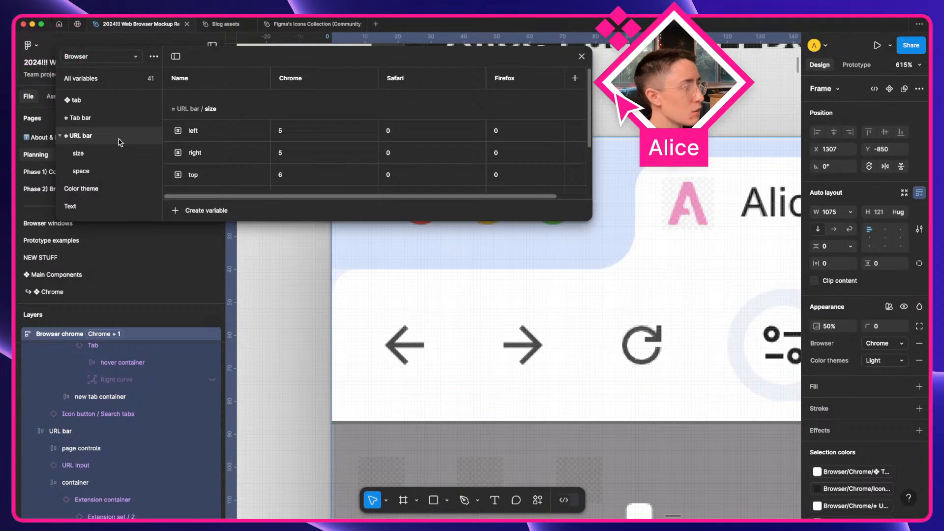
{"action": "left_click", "coordinate": [198, 211]}
{"action": "left_click", "coordinate": [206, 252]}
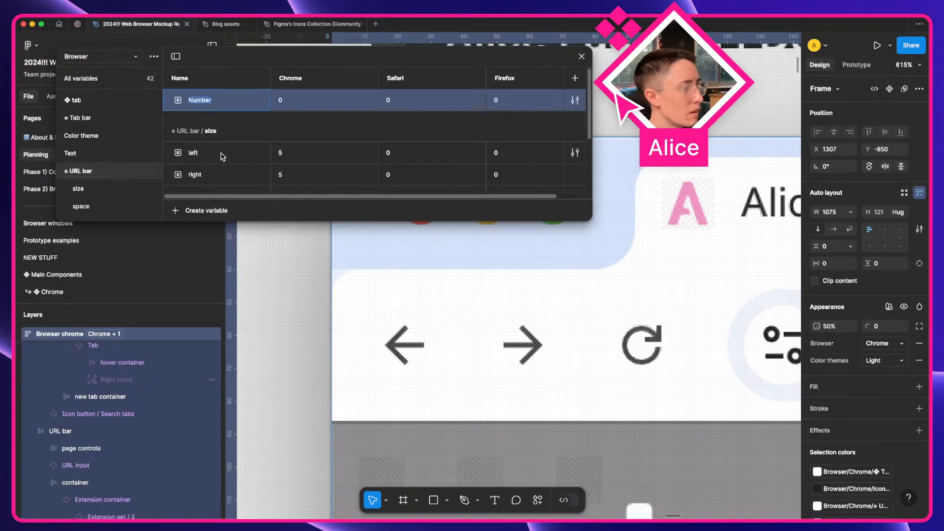
{"action": "right_click", "coordinate": [211, 109]}
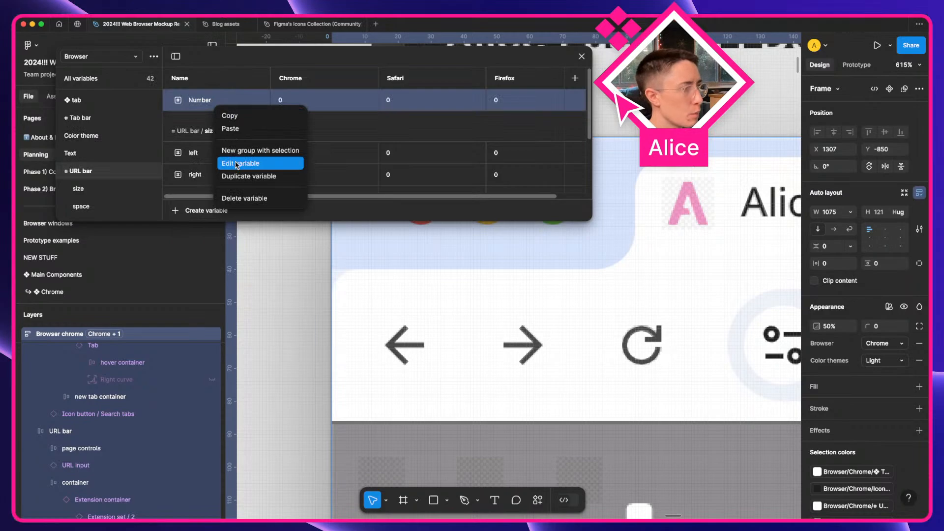
{"action": "left_click", "coordinate": [237, 164]}
{"action": "left_click", "coordinate": [364, 122]}
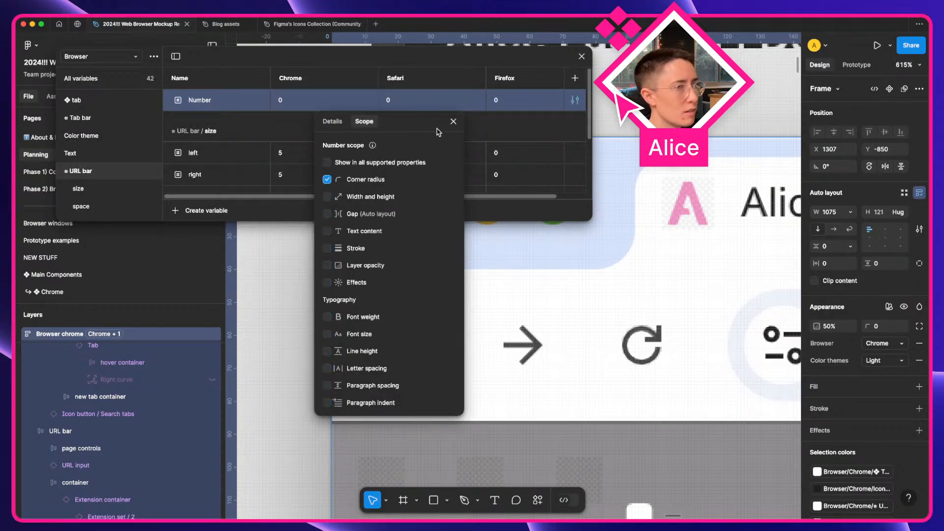
{"action": "left_click", "coordinate": [453, 122]}
Put the new number variable in its own subgroup of URL bar named shape
{"action": "right_click", "coordinate": [267, 104]}
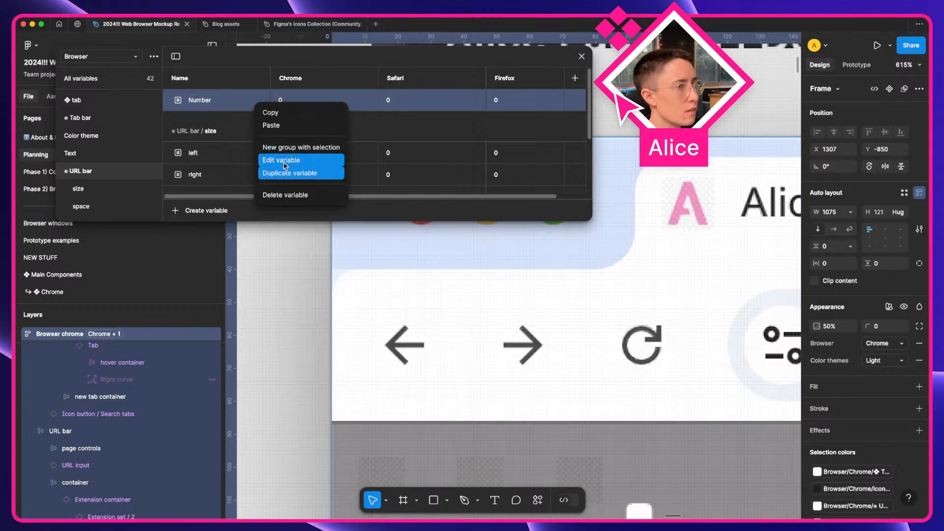
{"action": "left_click", "coordinate": [293, 148]}
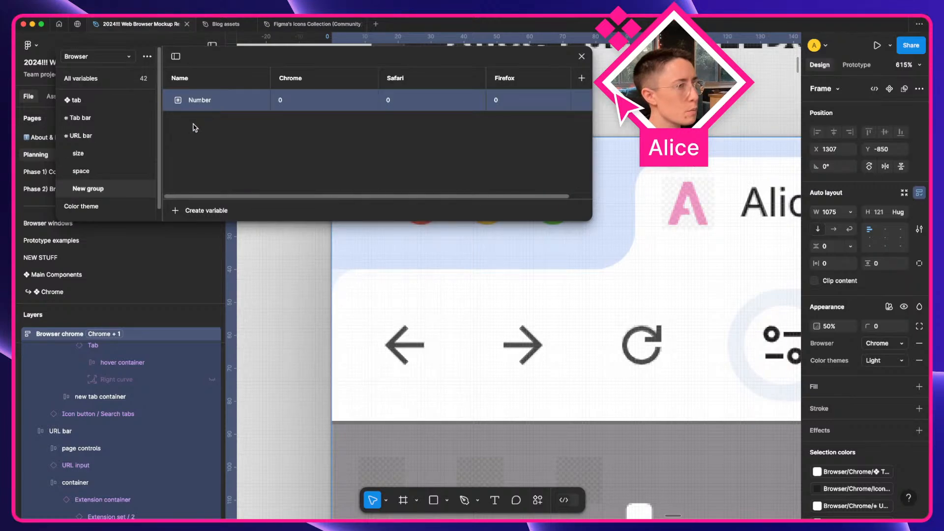
{"action": "double_click", "coordinate": [87, 190]}
{"action": "type", "text": "shape"}
{"action": "key", "text": "Return"}
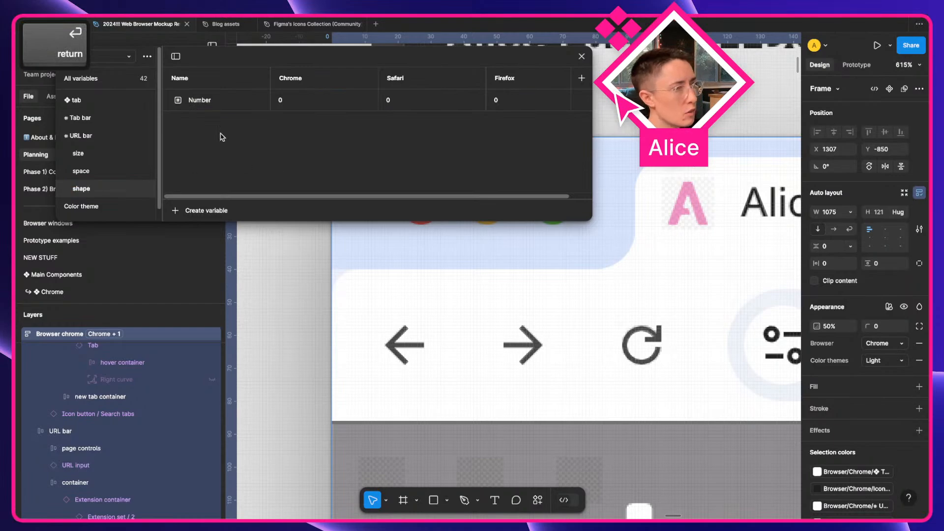
Rename the number variable in the shape group as top
{"action": "left_click", "coordinate": [200, 102]}
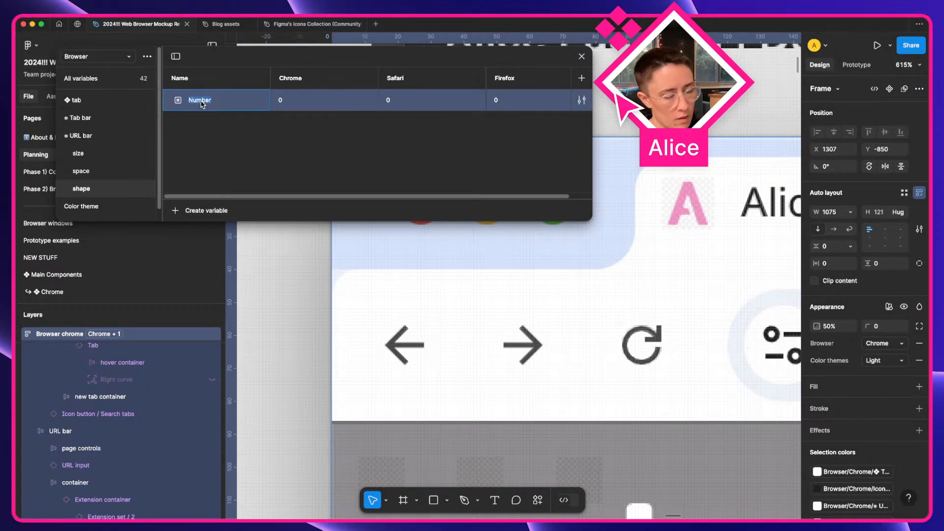
{"action": "type", "text": "top"}
{"action": "key", "text": "Return"}
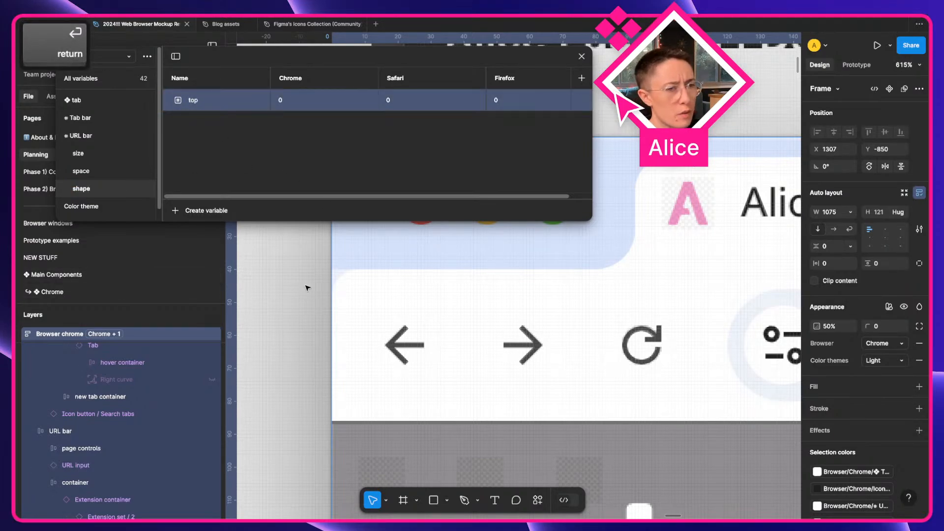
Set the top-left corner radius of the Browser chrome frame to 5
{"action": "left_click", "coordinate": [919, 326]}
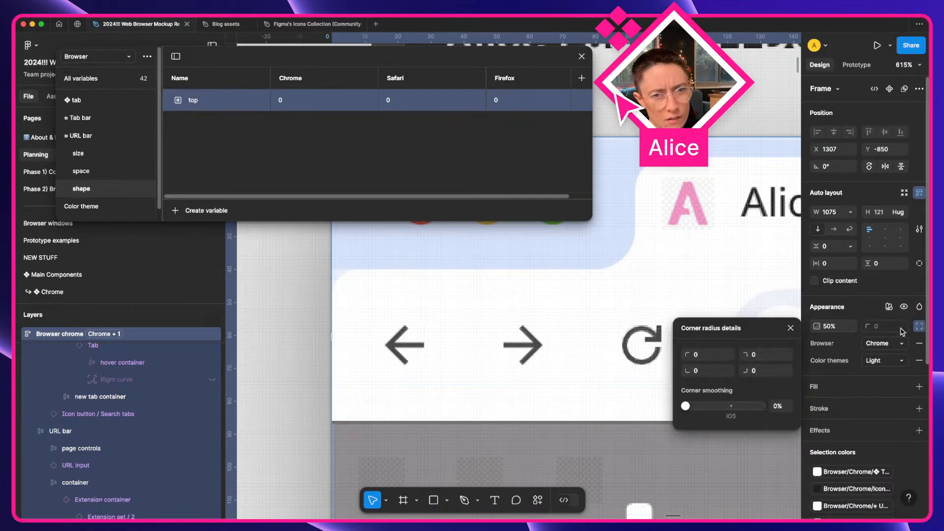
{"action": "left_click", "coordinate": [704, 355]}
{"action": "key", "text": "Up"}
{"action": "key", "text": "Up"}
{"action": "key", "text": "Up"}
{"action": "key", "text": "Up"}
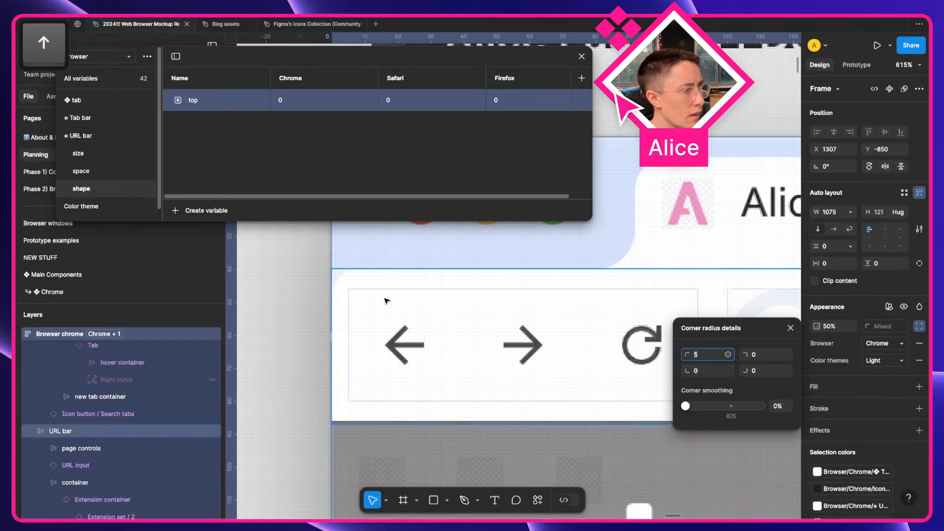
Bind the top-left and top-right corner radii of the URL bar frame to the URL bar/shape variable top
{"action": "left_click", "coordinate": [118, 434]}
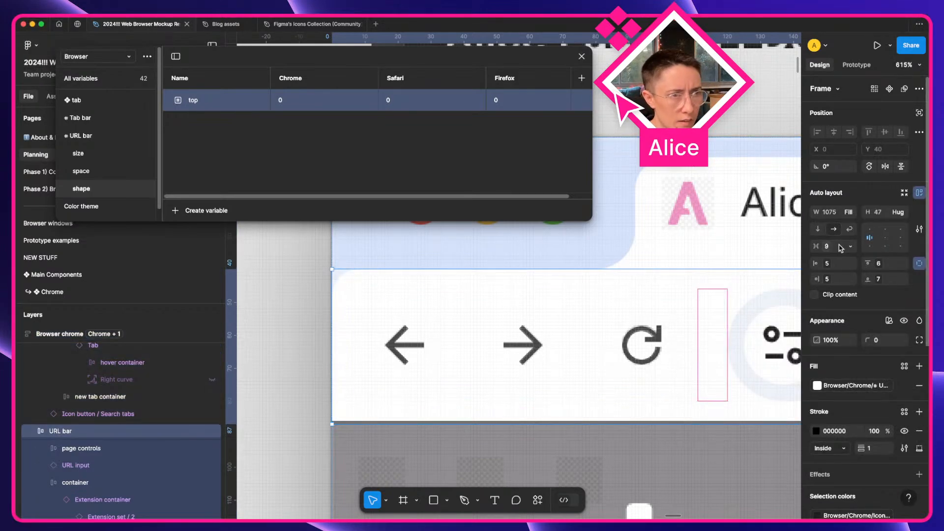
{"action": "left_click", "coordinate": [920, 340]}
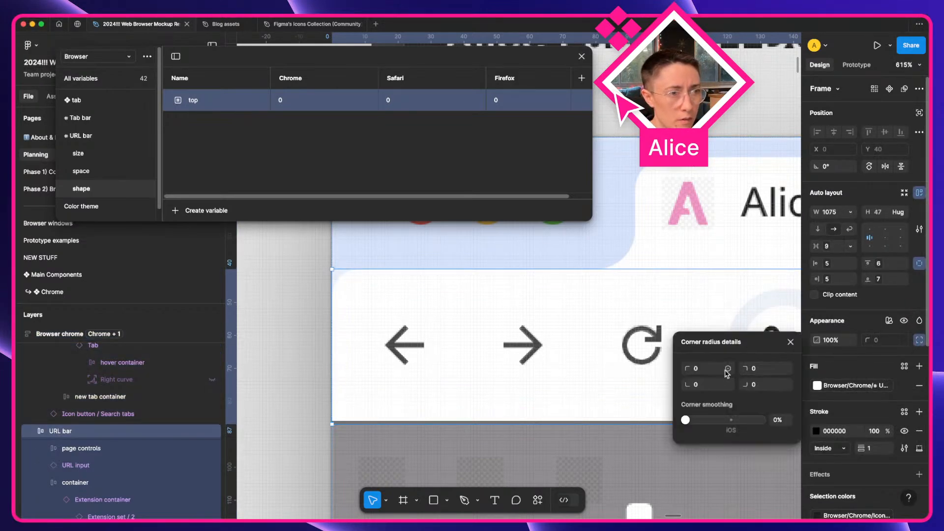
{"action": "key", "text": "equal"}
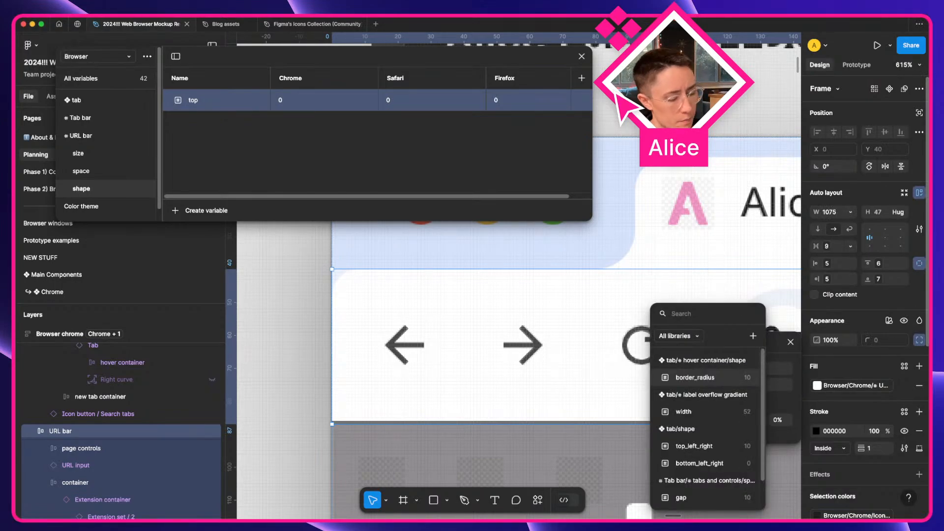
{"action": "type", "text": "url bar"}
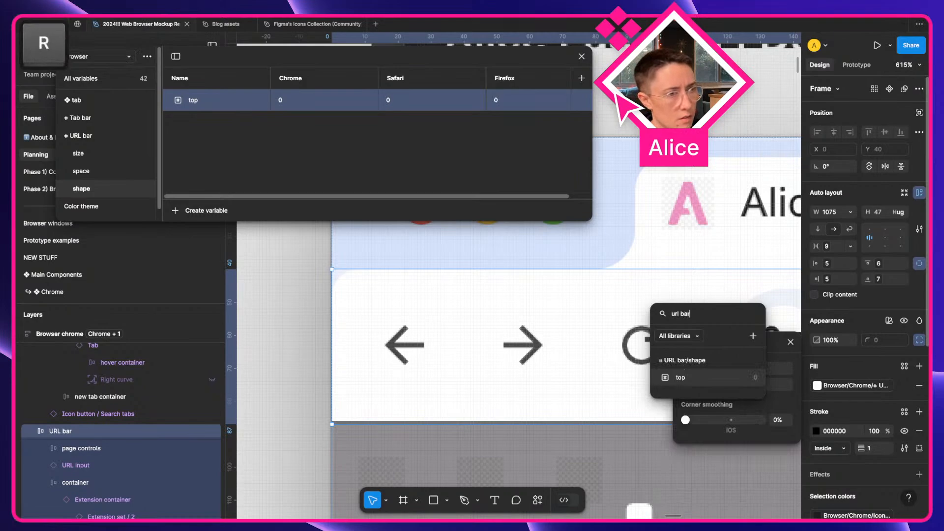
{"action": "key", "text": "Return"}
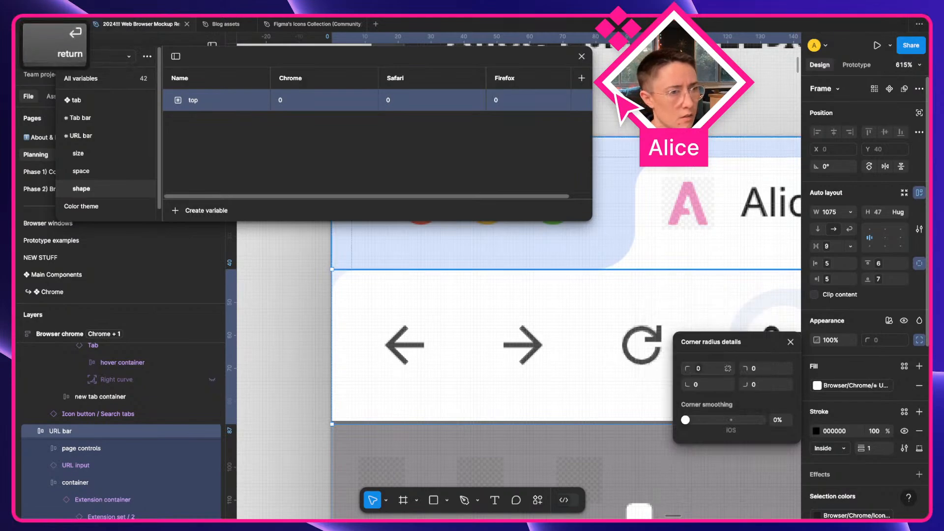
{"action": "left_click", "coordinate": [770, 363]}
{"action": "key", "text": "equal"}
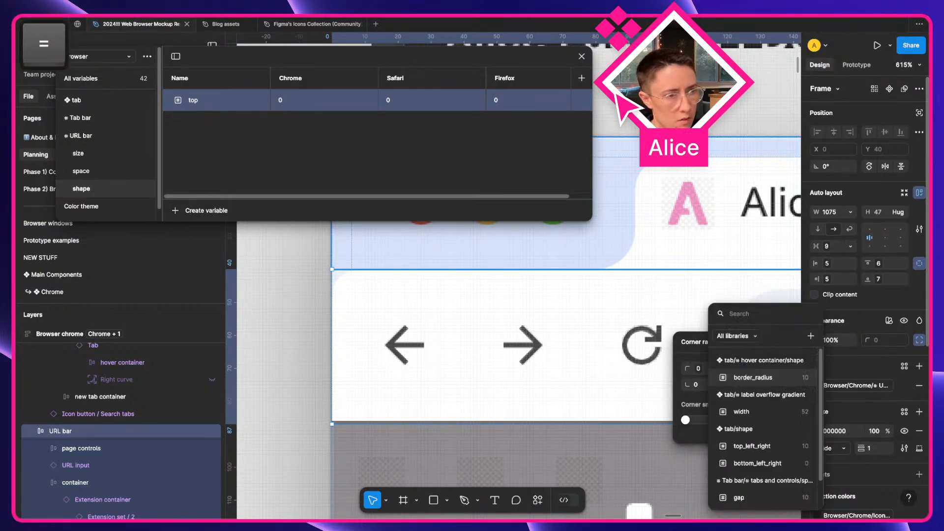
{"action": "type", "text": "top"}
{"action": "key", "text": "Down"}
{"action": "key", "text": "Return"}
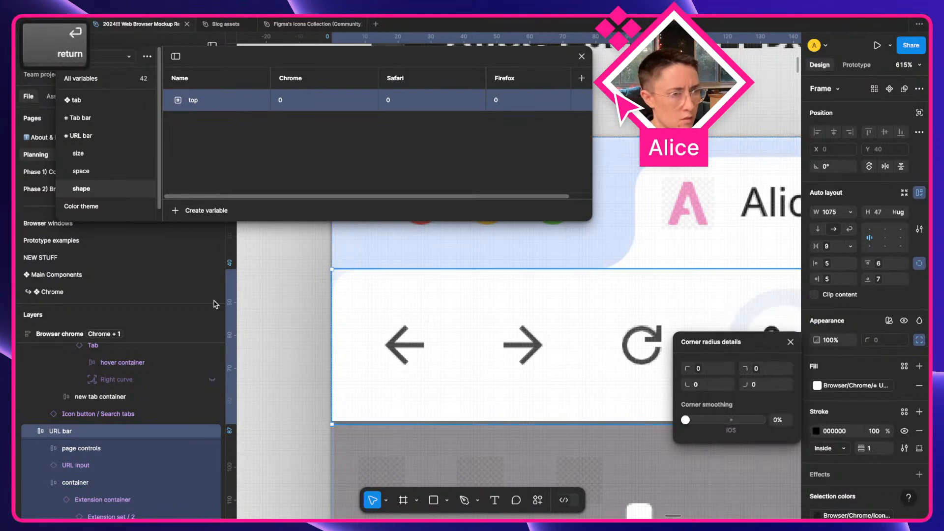
Set the Chrome mode value of the top variable to 8
{"action": "left_click", "coordinate": [290, 105]}
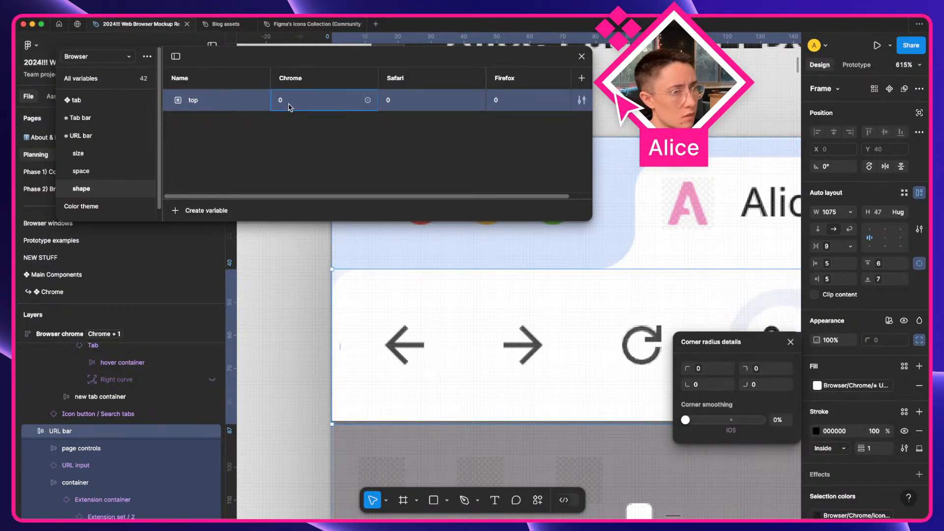
{"action": "key", "text": "Up"}
{"action": "key", "text": "Up"}
{"action": "key", "text": "Up"}
{"action": "key", "text": "Up"}
{"action": "key", "text": "Up"}
{"action": "key", "text": "Up"}
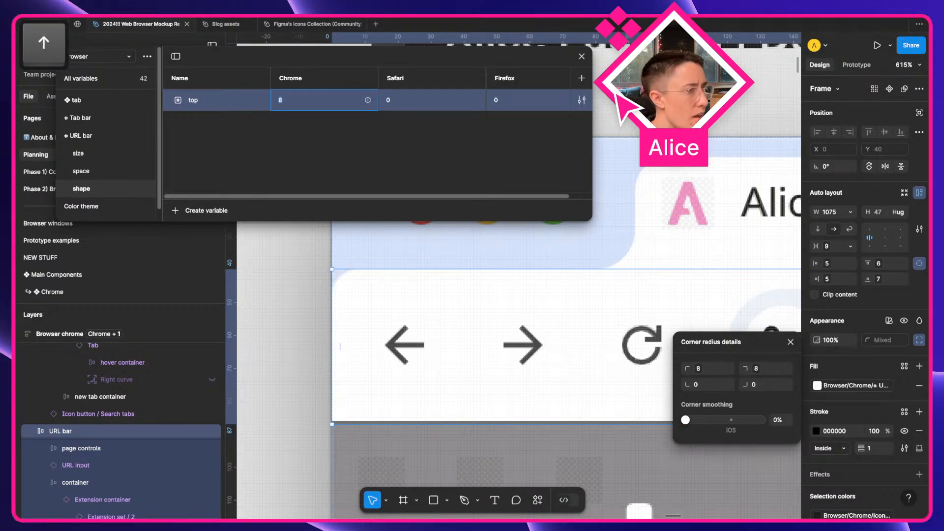
{"action": "left_click", "coordinate": [258, 275]}
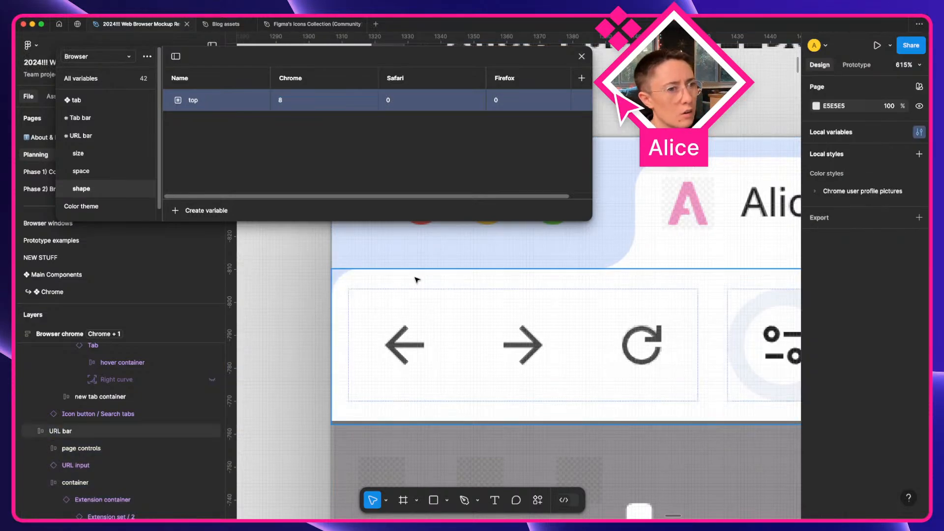
Check the URL bar's top-right corner against the reference underneath and review its individual corner radii
{"action": "scroll", "coordinate": [539, 313], "scroll_direction": "right", "scroll_amount": 20}
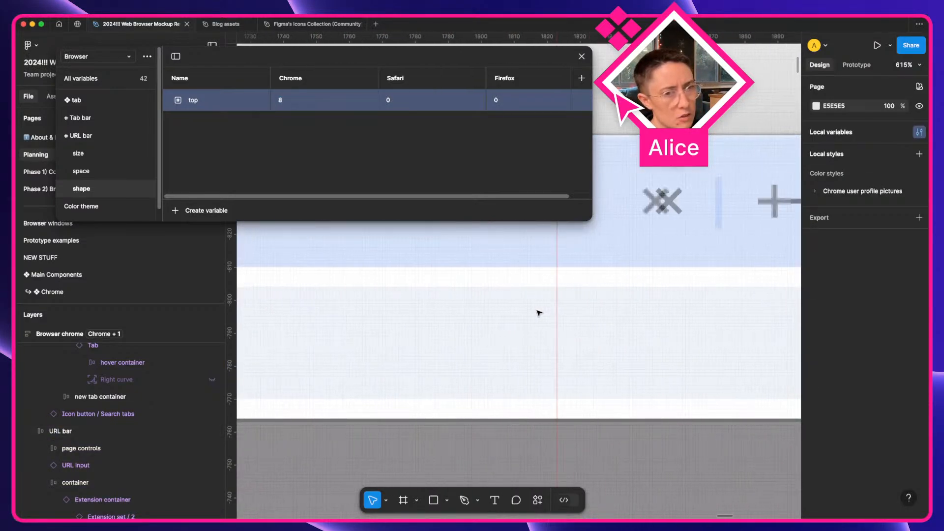
{"action": "scroll", "coordinate": [539, 313], "scroll_direction": "right", "scroll_amount": 5}
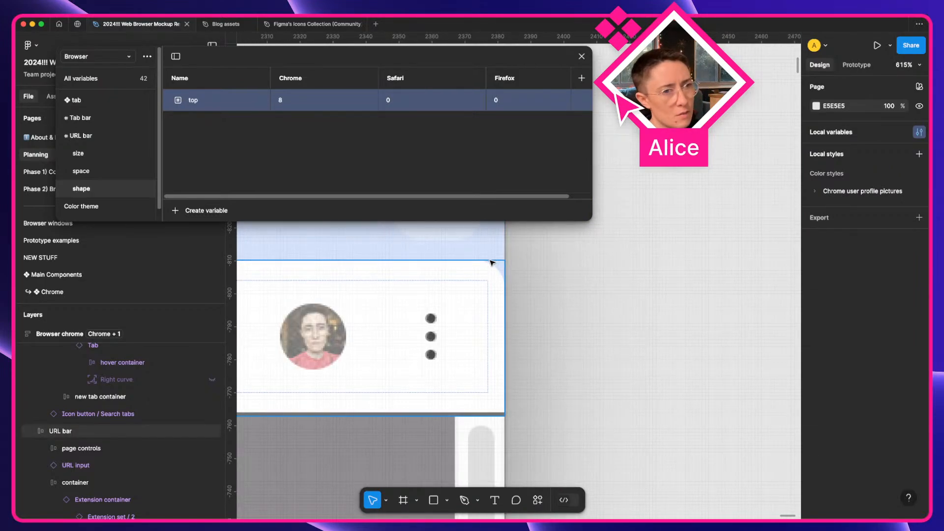
{"action": "left_click", "coordinate": [481, 279]}
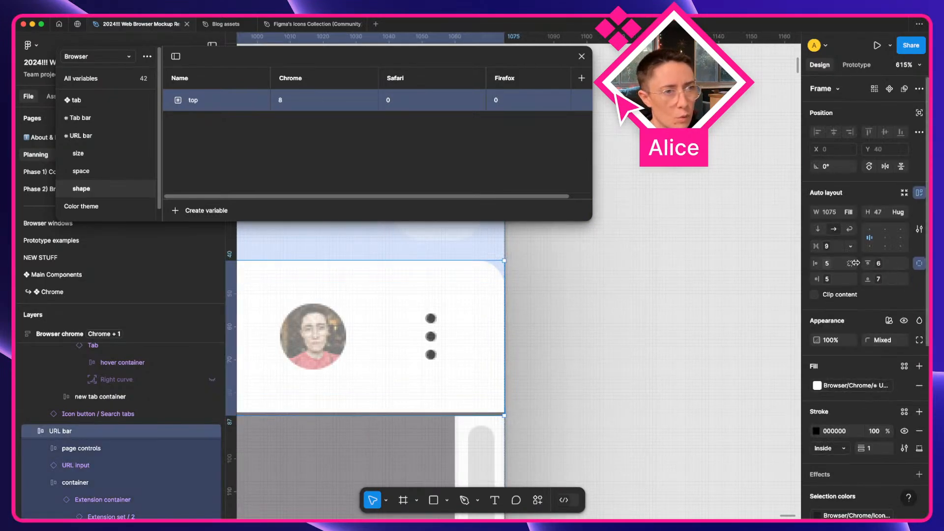
{"action": "left_click", "coordinate": [919, 341]}
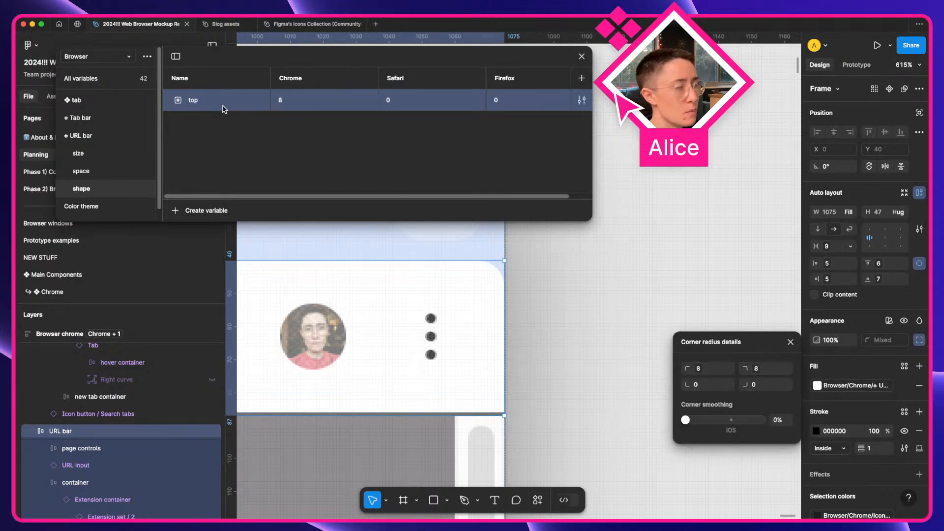
{"action": "left_click", "coordinate": [592, 288]}
{"action": "scroll", "coordinate": [592, 288], "scroll_direction": "down", "scroll_amount": 5}
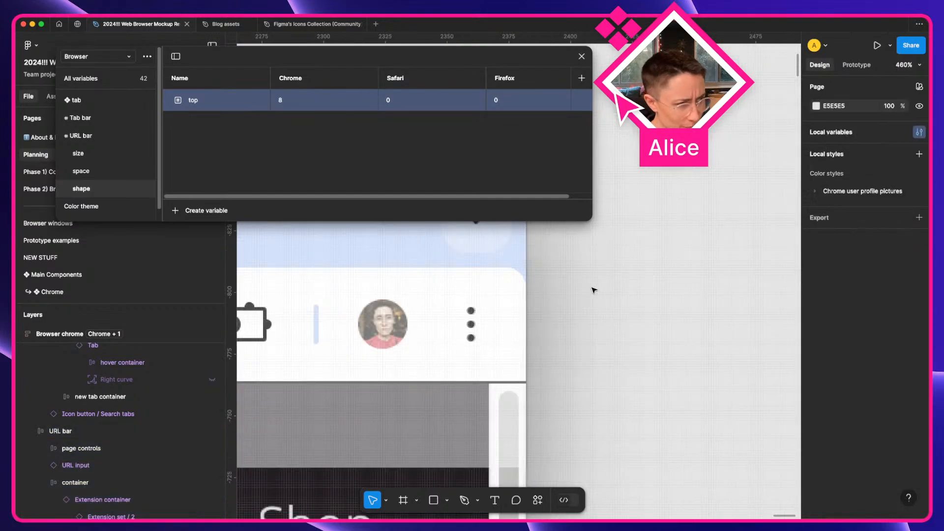
{"action": "scroll", "coordinate": [593, 287], "scroll_direction": "left", "scroll_amount": 5}
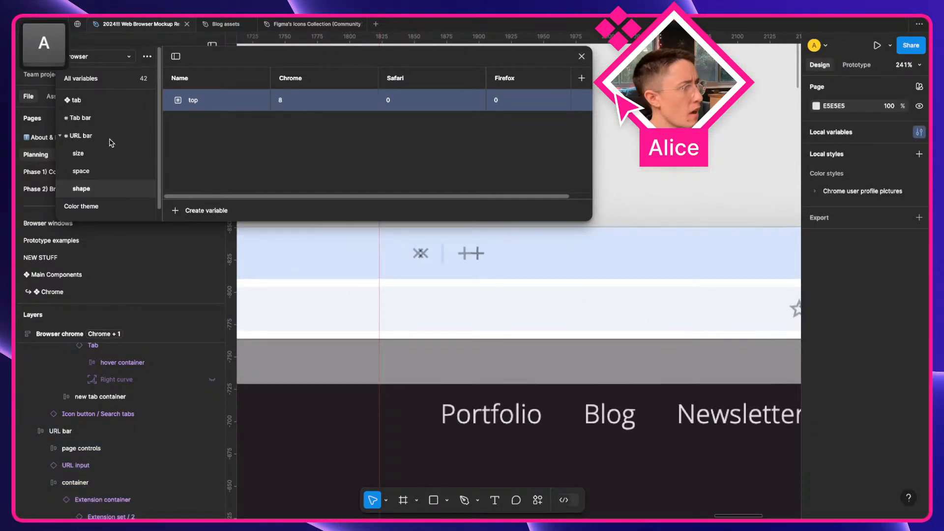
Review the size, space and shape variables of the URL bar group and compare the URL bar with the reference underneath
{"action": "left_click", "coordinate": [81, 143]}
{"action": "left_click", "coordinate": [79, 153]}
{"action": "left_click", "coordinate": [81, 171]}
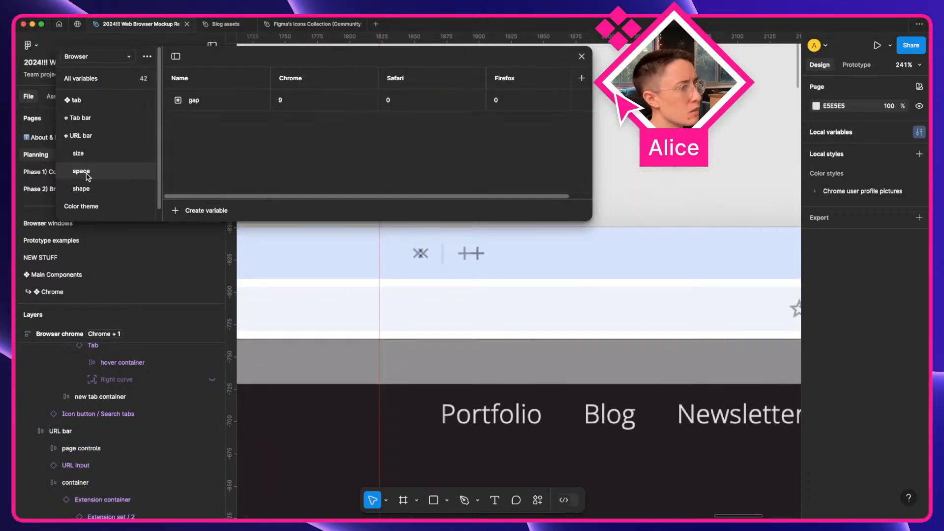
{"action": "left_click", "coordinate": [81, 189]}
{"action": "scroll", "coordinate": [440, 308], "scroll_direction": "left", "scroll_amount": 5}
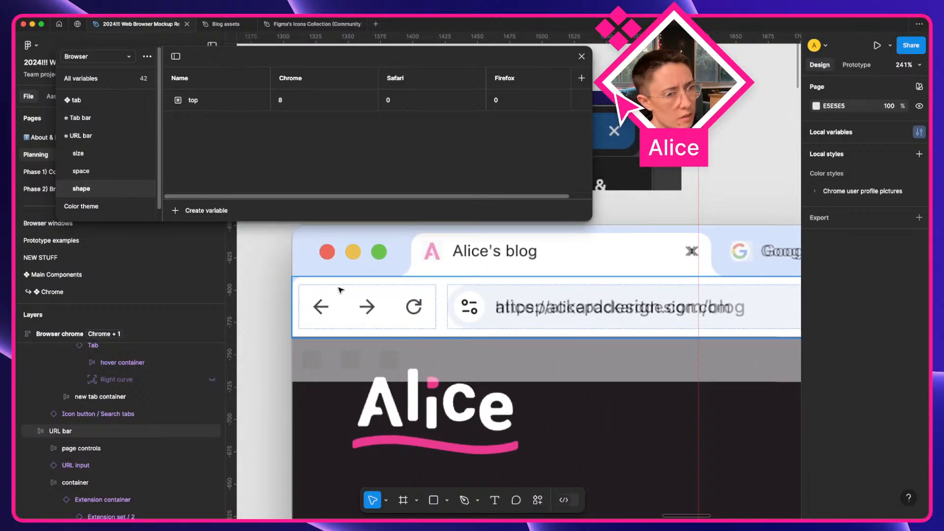
{"action": "scroll", "coordinate": [527, 362], "scroll_direction": "right", "scroll_amount": 5}
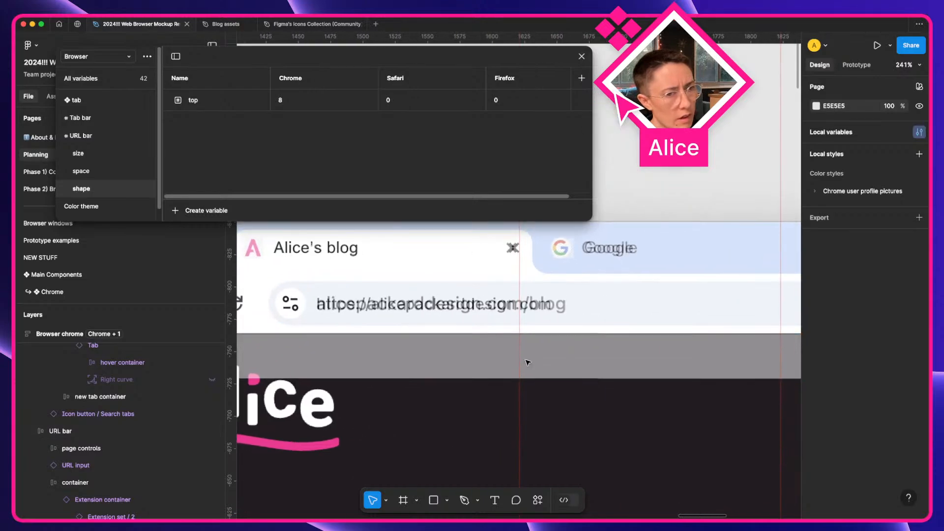
Replace the URL input's address text with the blog web address shown in the reference underneath
{"action": "double_click", "coordinate": [381, 311], "text": "super"}
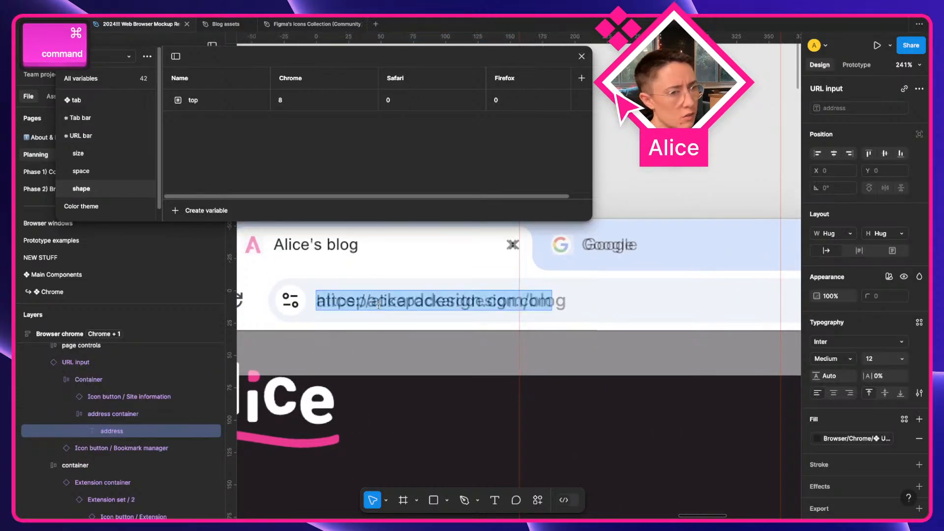
{"action": "key", "text": "BackSpace"}
{"action": "type", "text": "alicepacka"}
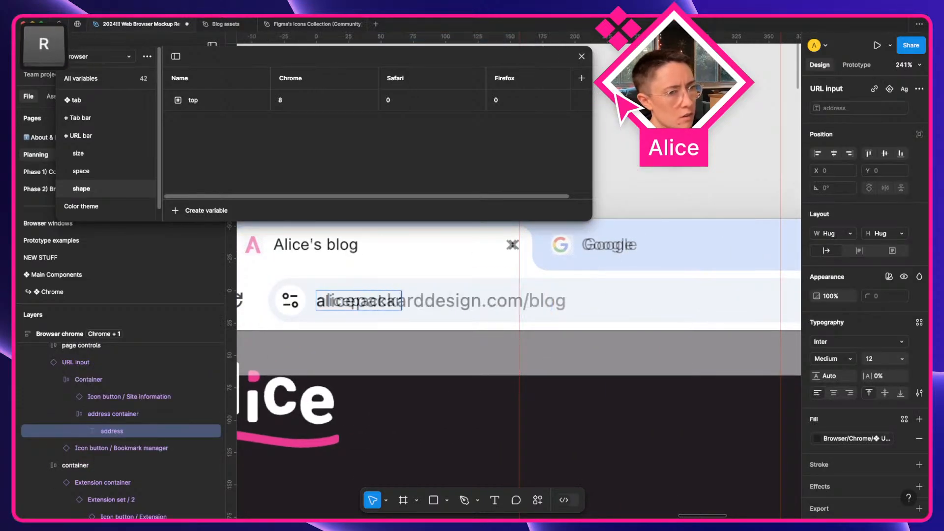
{"action": "type", "text": "rddesign.com/blog"}
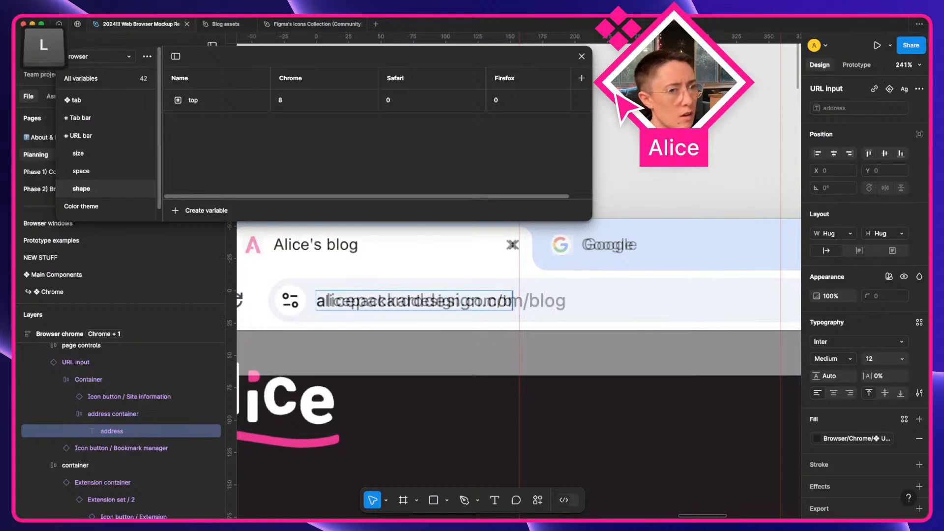
{"action": "left_click", "coordinate": [647, 184]}
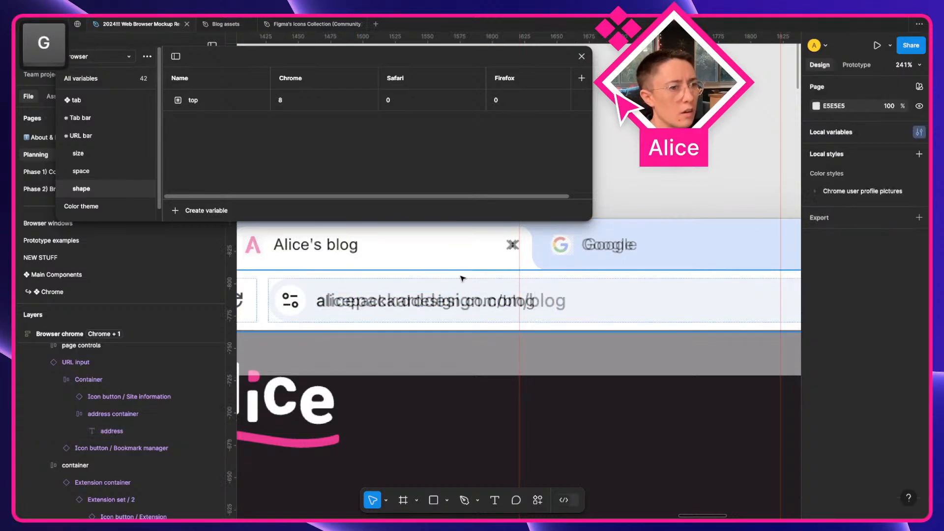
{"action": "left_click", "coordinate": [425, 305], "text": "super"}
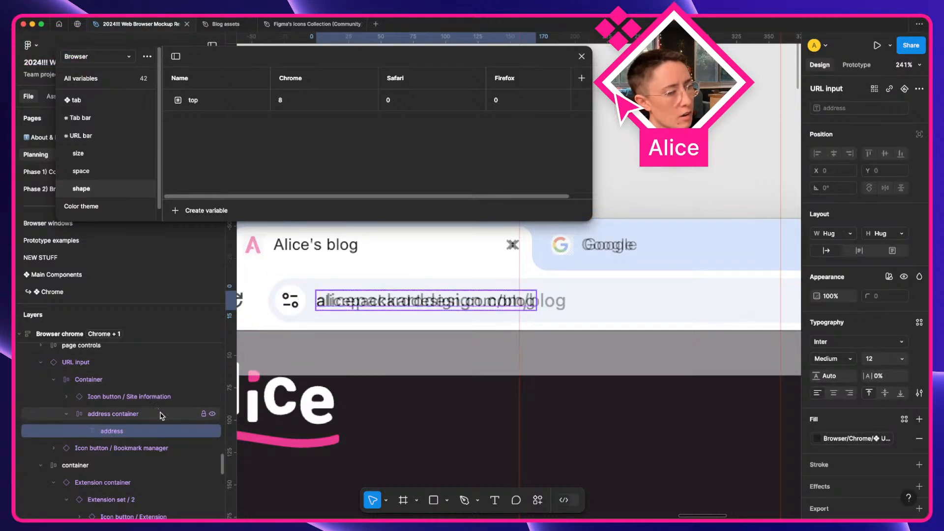
Create a number variable in the URL bar group of the Browser collection, keeping its default name
{"action": "left_click", "coordinate": [60, 137]}
{"action": "left_click", "coordinate": [98, 140]}
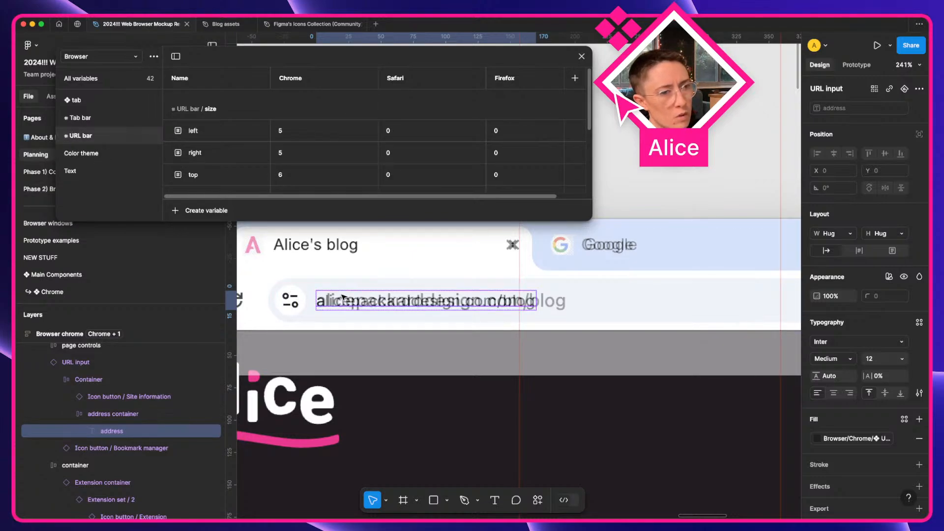
{"action": "scroll", "coordinate": [327, 326], "scroll_direction": "left", "scroll_amount": 3}
{"action": "scroll", "coordinate": [422, 324], "scroll_direction": "up", "scroll_amount": 5}
{"action": "key", "text": "a"}
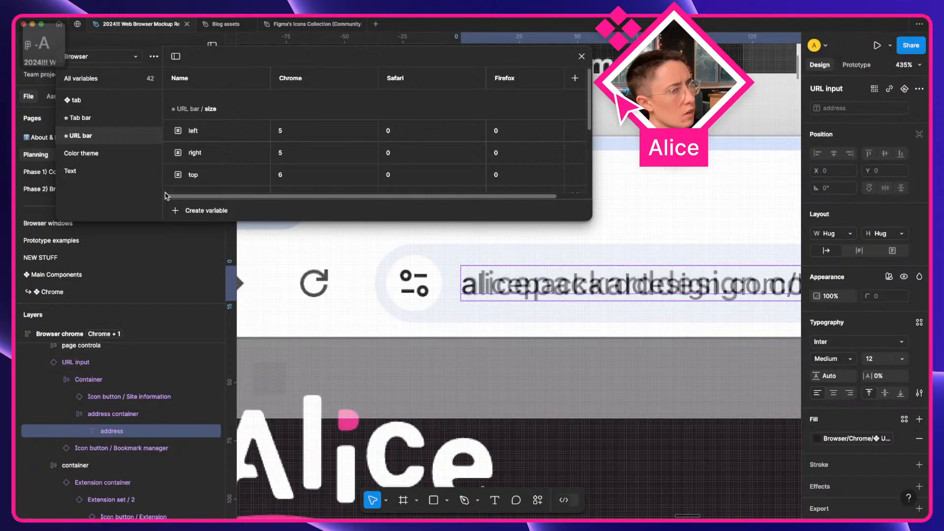
{"action": "left_click", "coordinate": [195, 212]}
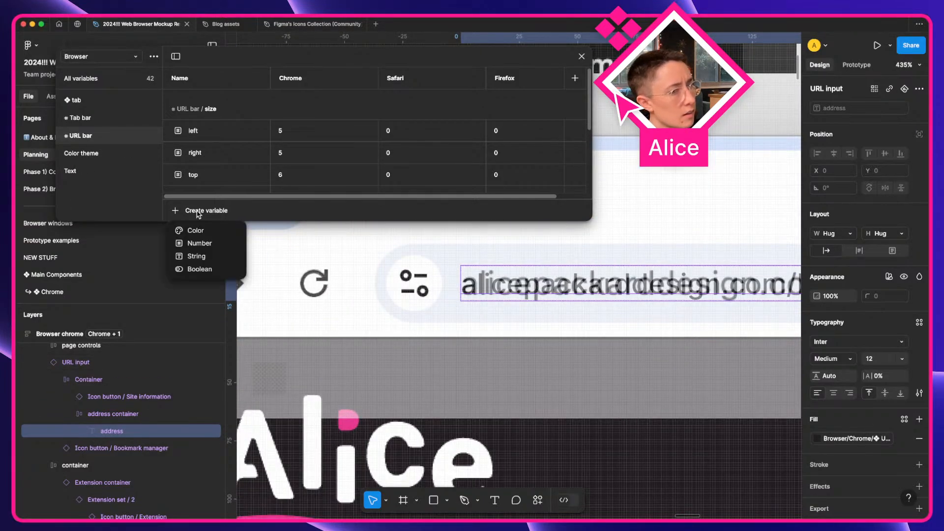
{"action": "left_click", "coordinate": [202, 243]}
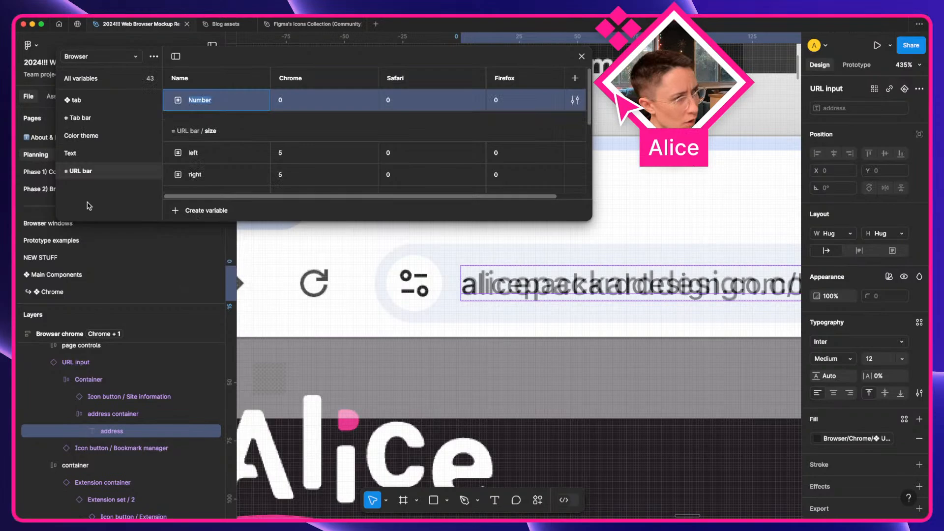
{"action": "key", "text": "Return"}
Try to put the new number variable into its own group, and undo the grouping
{"action": "right_click", "coordinate": [202, 104]}
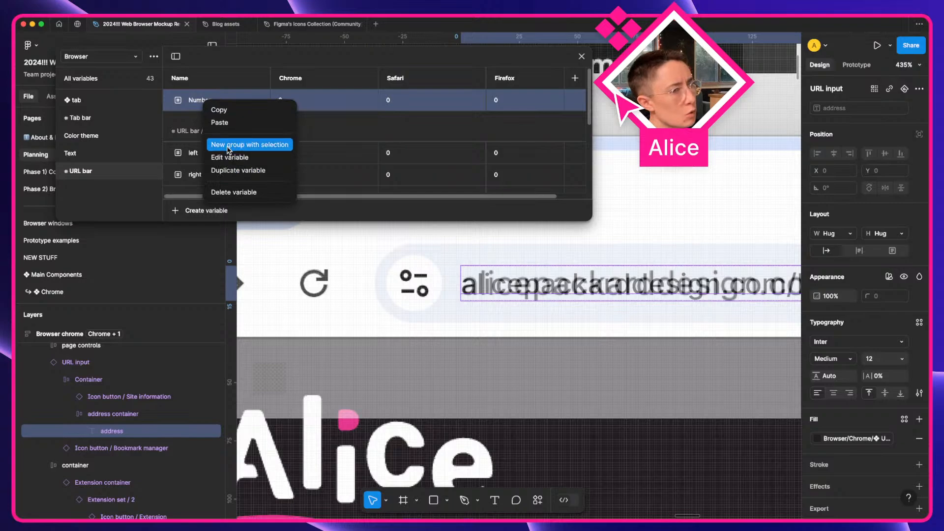
{"action": "left_click", "coordinate": [230, 145]}
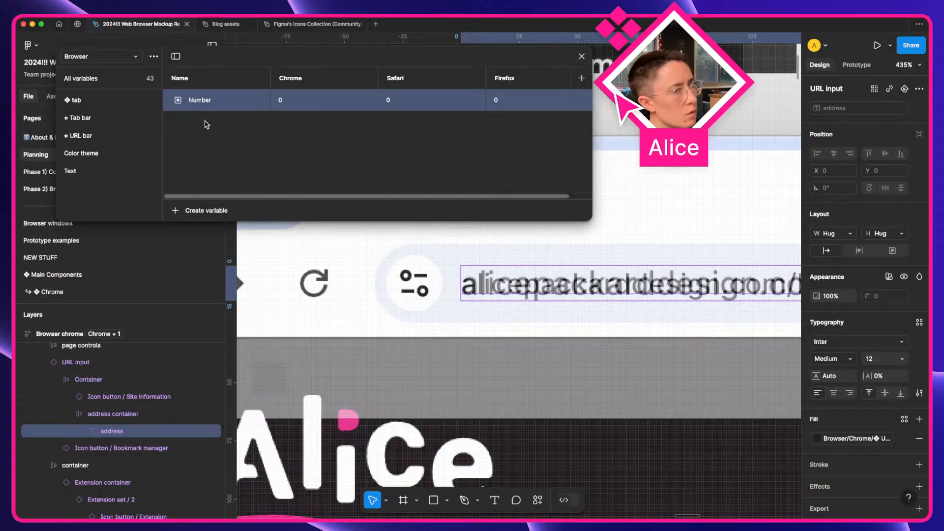
{"action": "key", "text": "super+z"}
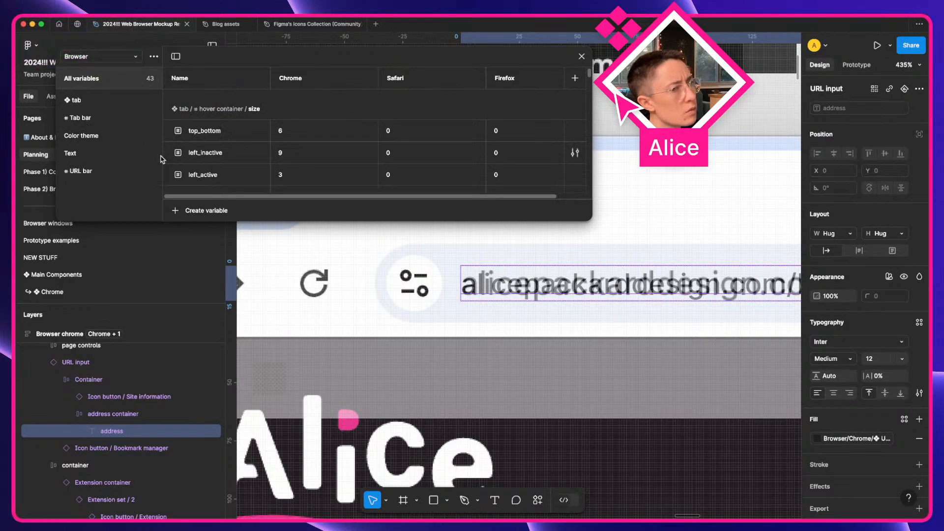
Group the number variable again and look for its new group among the Browser collection's variable groups
{"action": "left_click", "coordinate": [110, 170]}
{"action": "left_click", "coordinate": [216, 103]}
{"action": "right_click", "coordinate": [216, 103]}
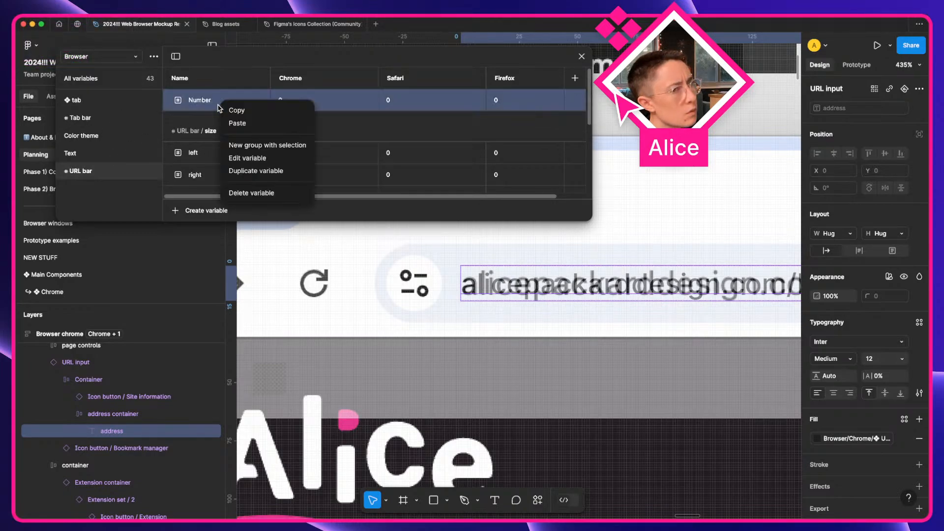
{"action": "left_click", "coordinate": [251, 145]}
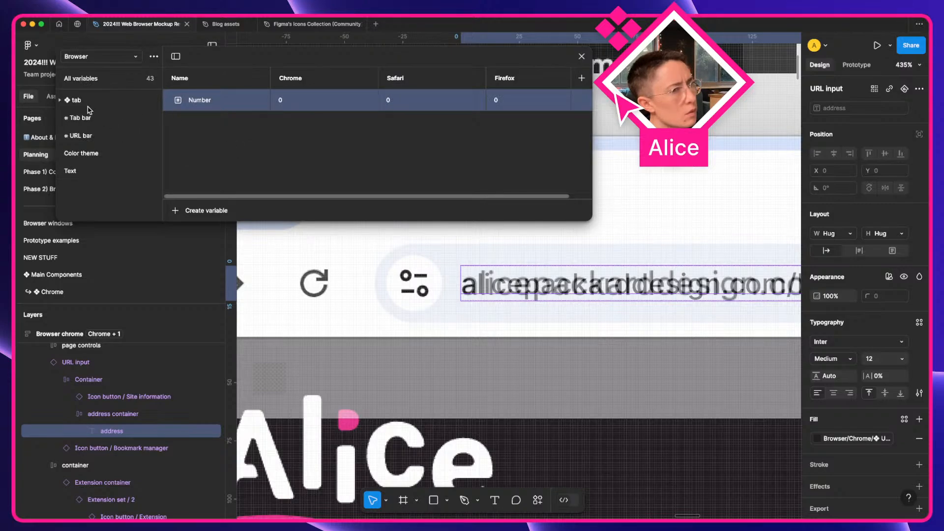
{"action": "left_click", "coordinate": [113, 104]}
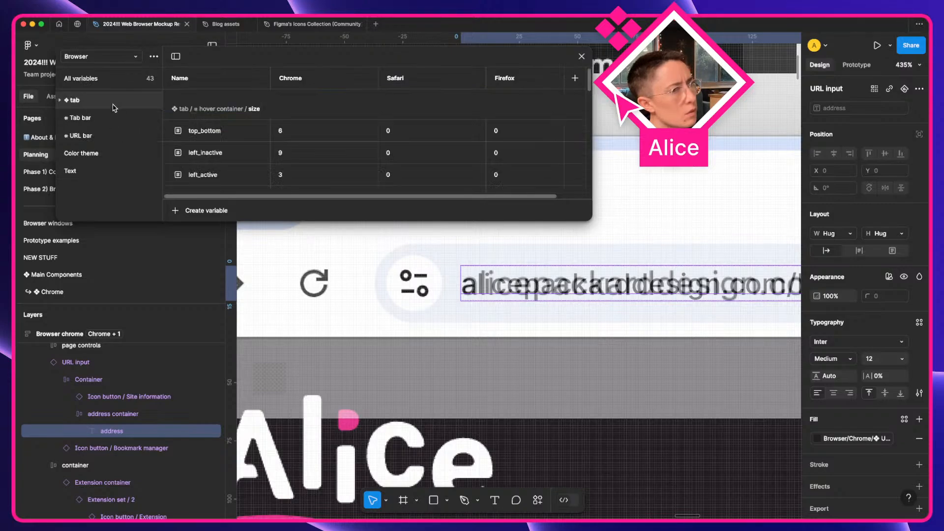
{"action": "left_click", "coordinate": [109, 169]}
{"action": "left_click", "coordinate": [109, 153]}
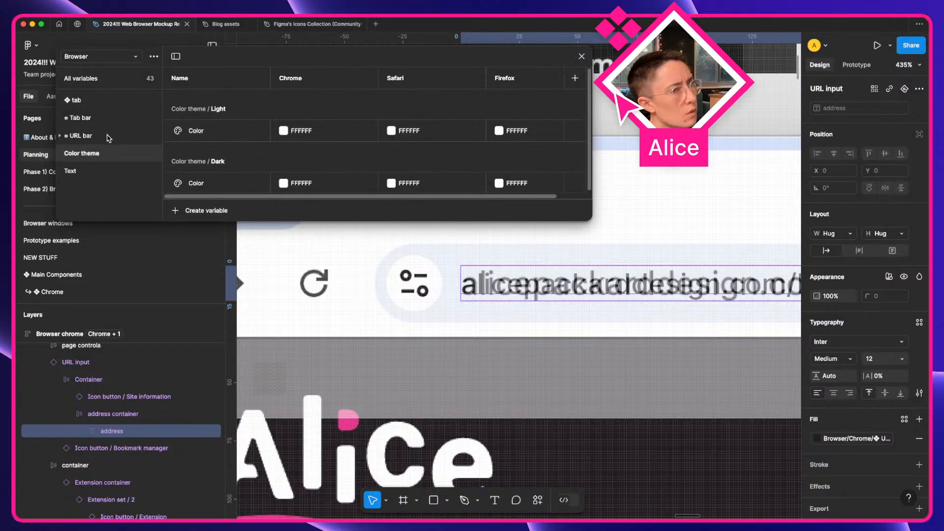
{"action": "left_click", "coordinate": [109, 136]}
{"action": "left_click", "coordinate": [109, 119]}
{"action": "left_click", "coordinate": [108, 103]}
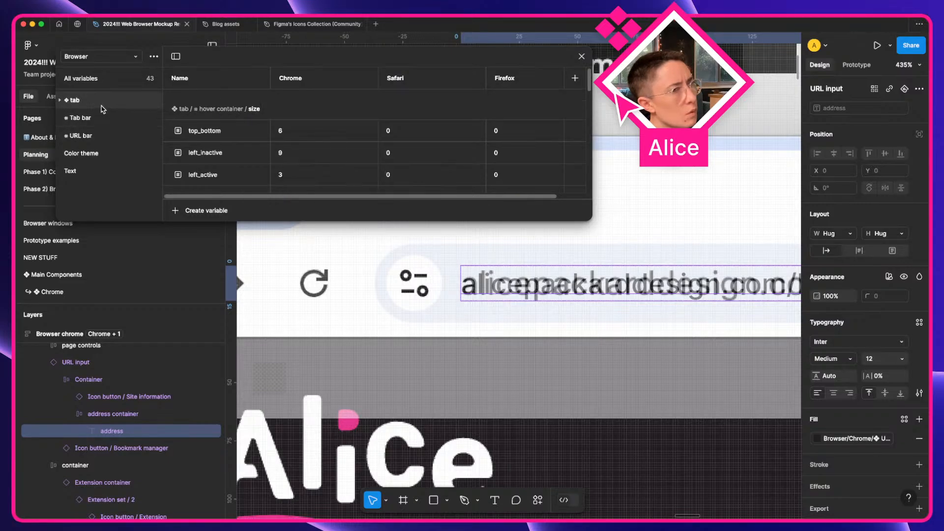
Undo the grouping while keeping the number variable, and refresh the Browser collection by switching to Color themes and back
{"action": "key", "text": "super+z"}
{"action": "key", "text": "super+z"}
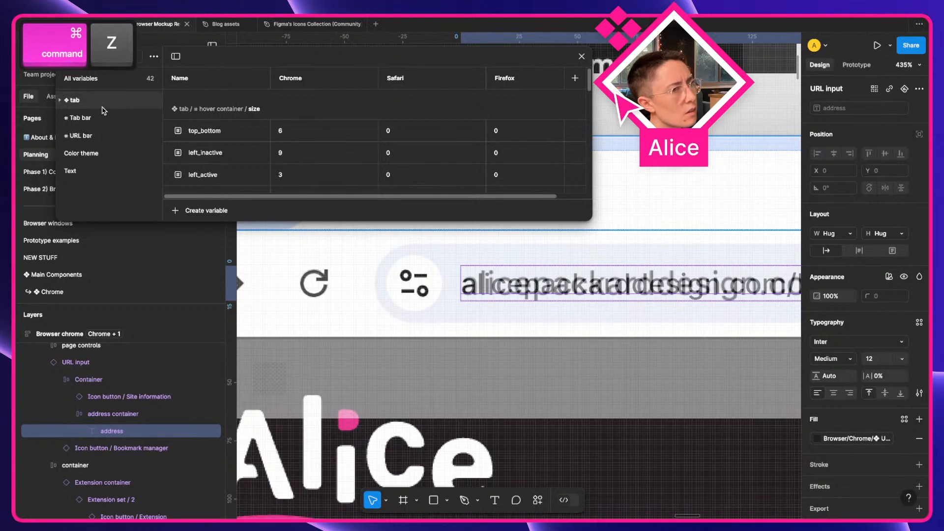
{"action": "key", "text": "super+shift+z"}
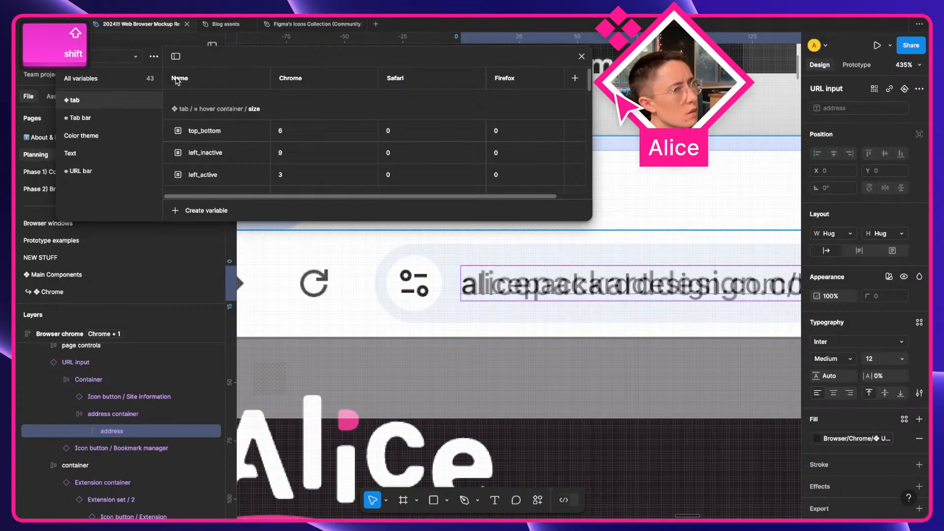
{"action": "left_click", "coordinate": [117, 63]}
{"action": "left_click", "coordinate": [111, 88]}
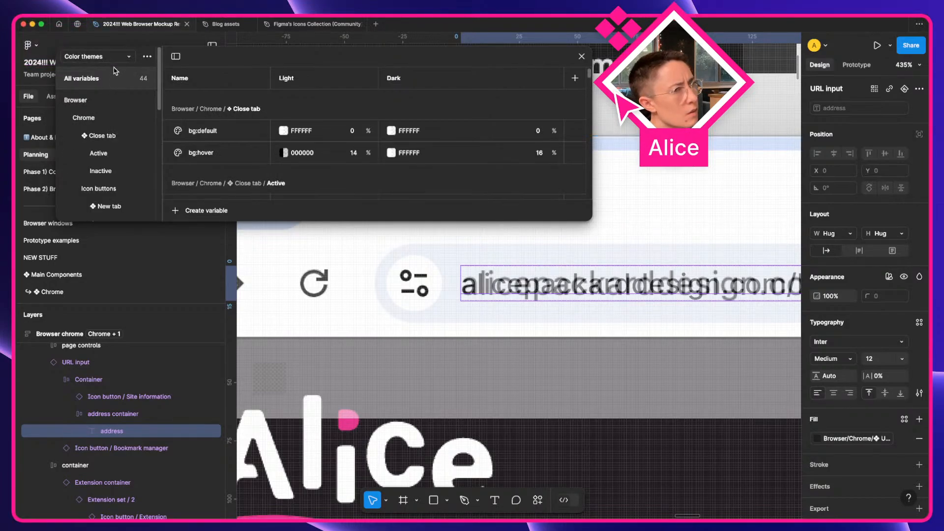
{"action": "left_click", "coordinate": [114, 62]}
{"action": "left_click", "coordinate": [93, 74]}
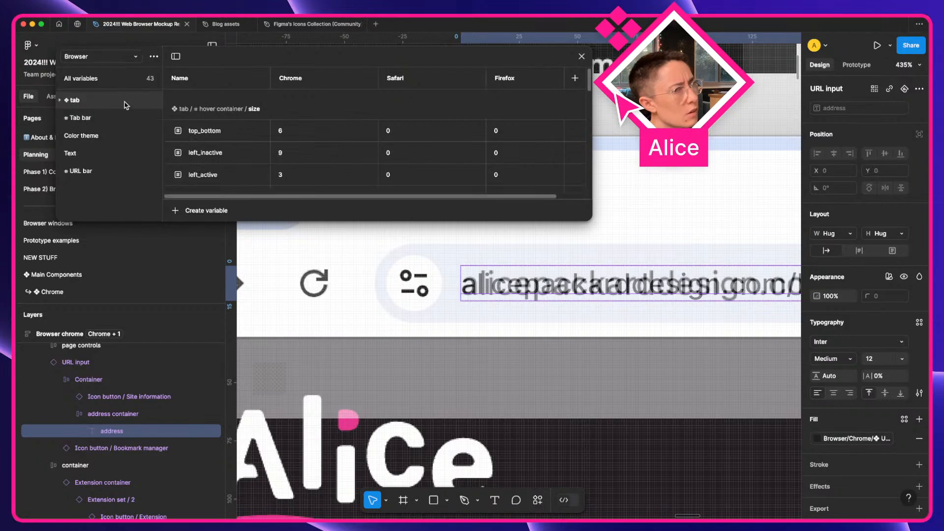
Put the number variable into a new group inside the URL bar group and name that group address bar
{"action": "left_click", "coordinate": [116, 170]}
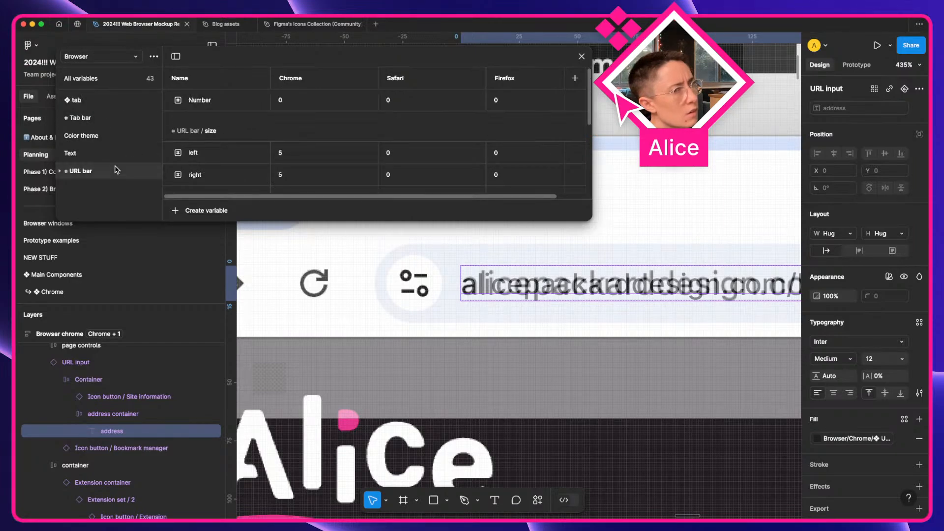
{"action": "scroll", "coordinate": [103, 182], "scroll_direction": "down", "scroll_amount": 1}
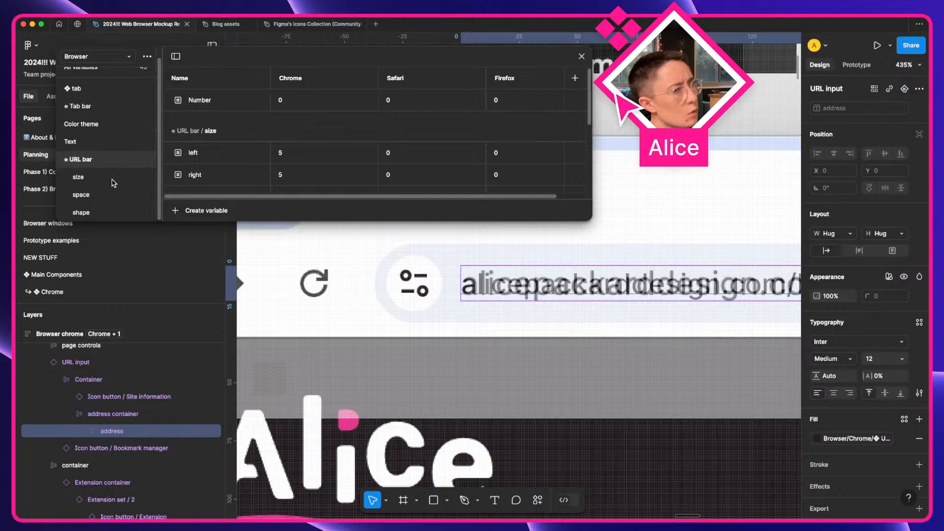
{"action": "left_click", "coordinate": [203, 103]}
{"action": "right_click", "coordinate": [225, 101]}
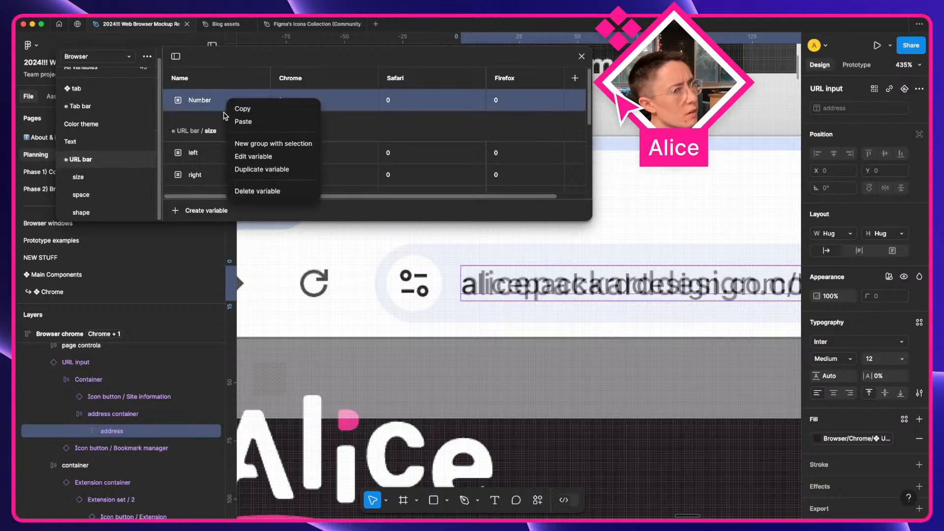
{"action": "left_click", "coordinate": [254, 145]}
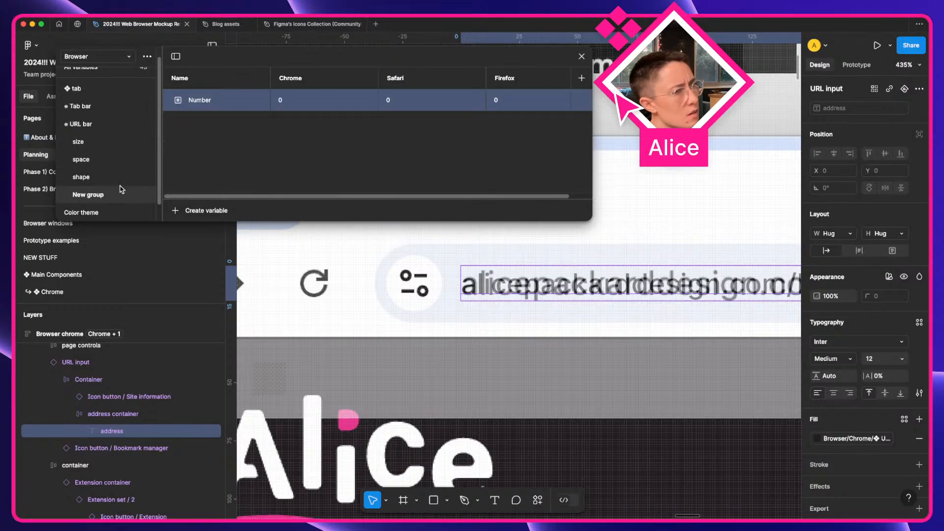
{"action": "double_click", "coordinate": [102, 195]}
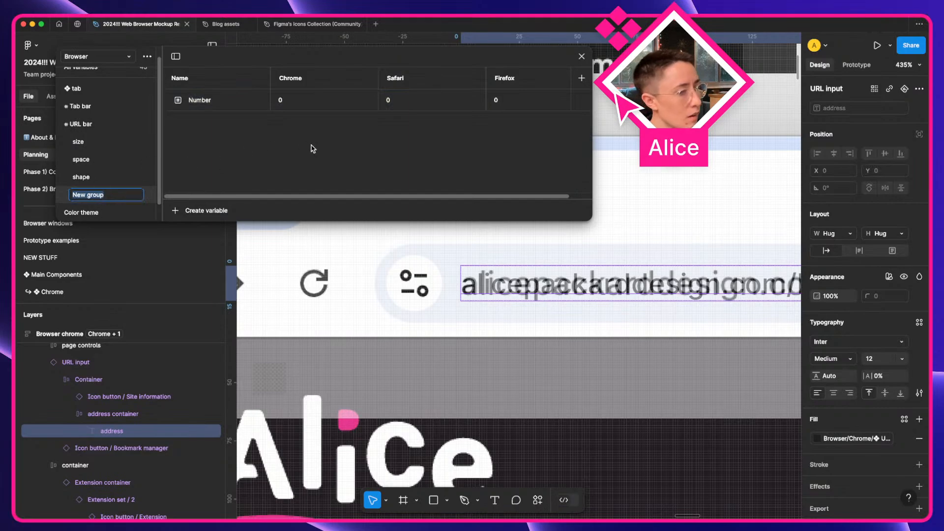
{"action": "type", "text": "address bar"}
{"action": "key", "text": "Return"}
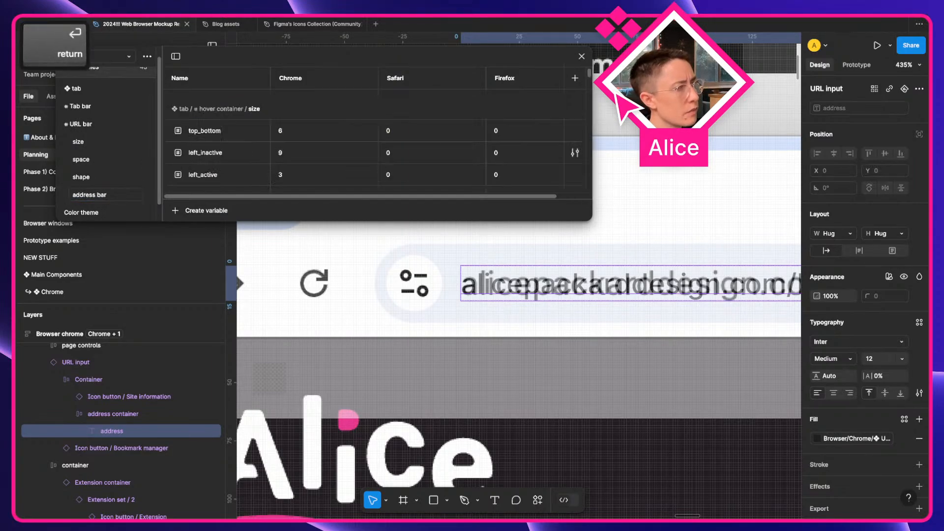
Copy the symbol prefix from the URL bar group's name to the start of the address bar group's name
{"action": "double_click", "coordinate": [80, 127]}
{"action": "key", "text": "Left"}
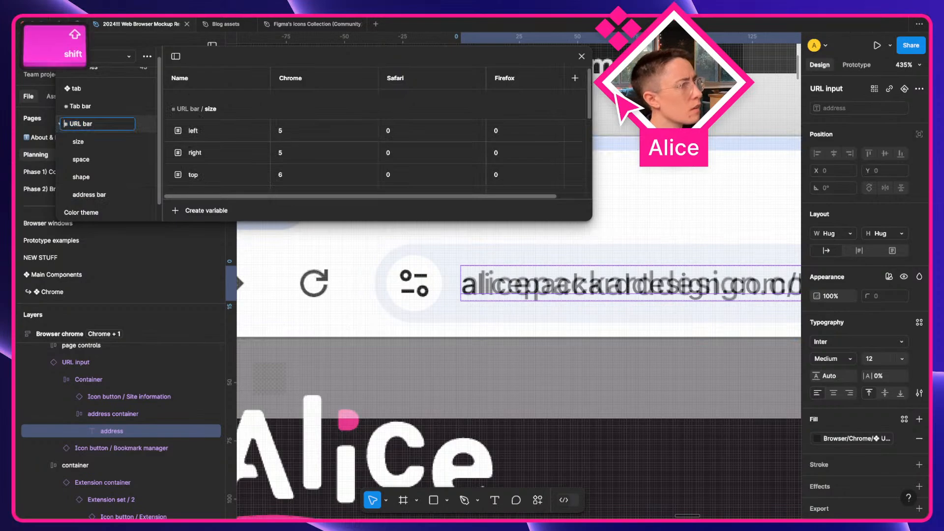
{"action": "key", "text": "shift+Right"}
{"action": "key", "text": "shift+Right"}
{"action": "key", "text": "super+c"}
{"action": "double_click", "coordinate": [106, 195]}
{"action": "key", "text": "Left"}
{"action": "key", "text": "super+v"}
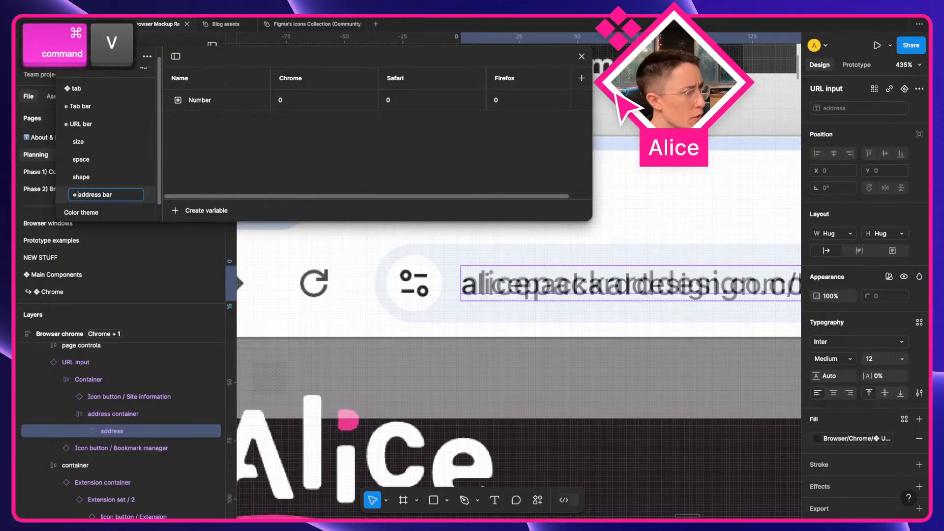
{"action": "key", "text": "Return"}
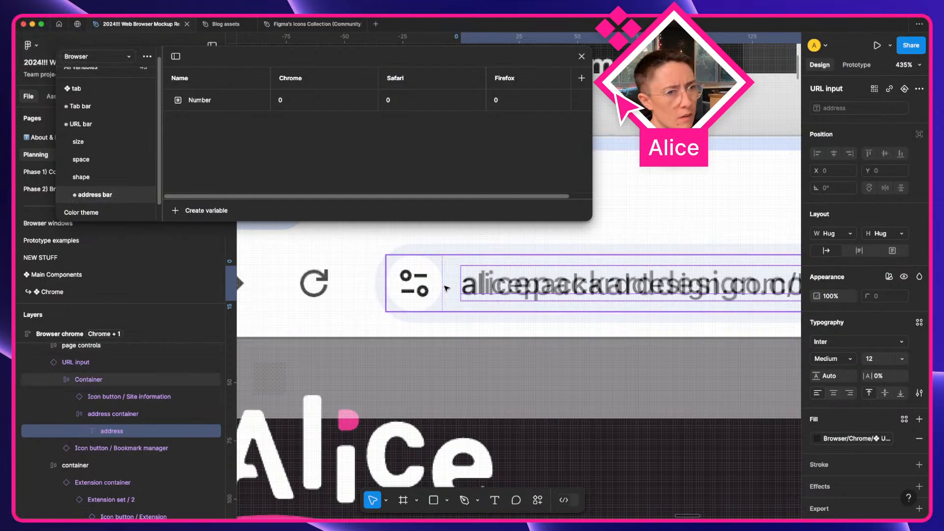
Rename the address bar variable group to URL input, replacing its symbol prefix with the four-diamond component symbol ❖
{"action": "left_click", "coordinate": [127, 416]}
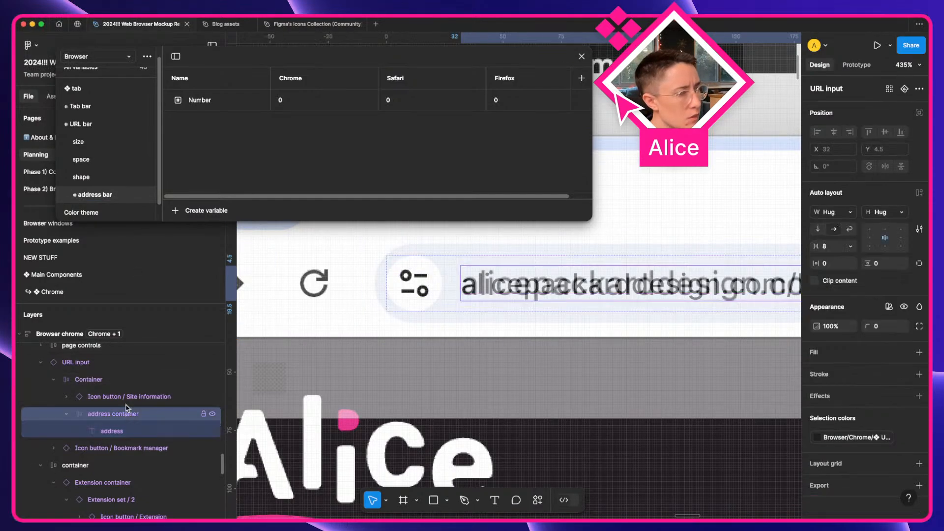
{"action": "left_click", "coordinate": [482, 249]}
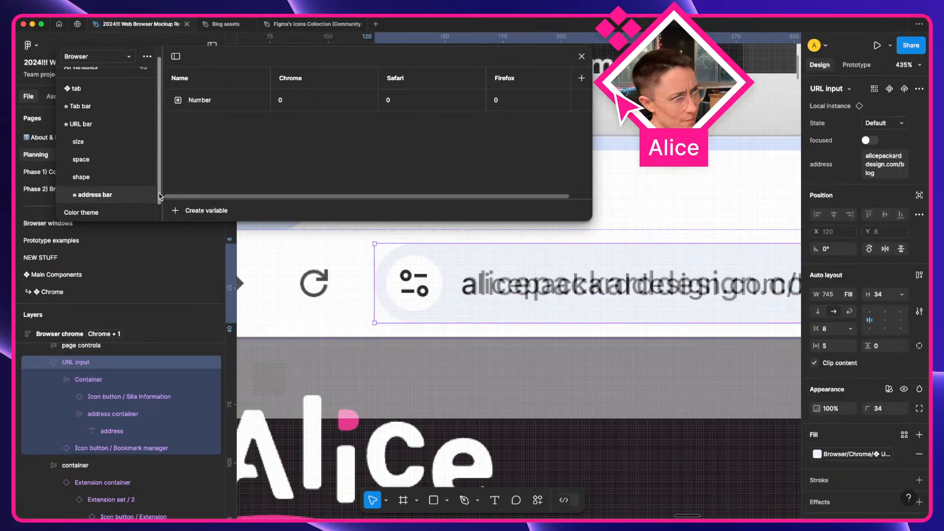
{"action": "double_click", "coordinate": [85, 194]}
{"action": "key", "text": "Left"}
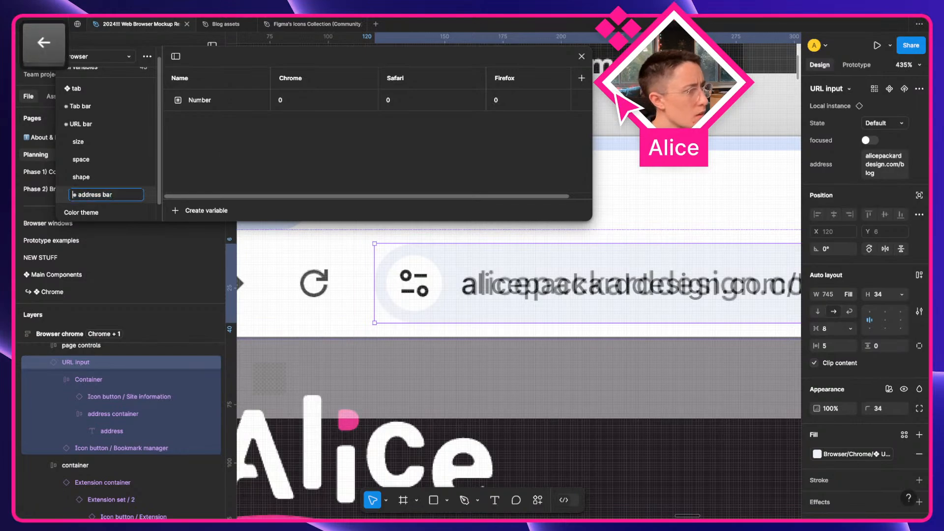
{"action": "key", "text": "ctrl+super+space"}
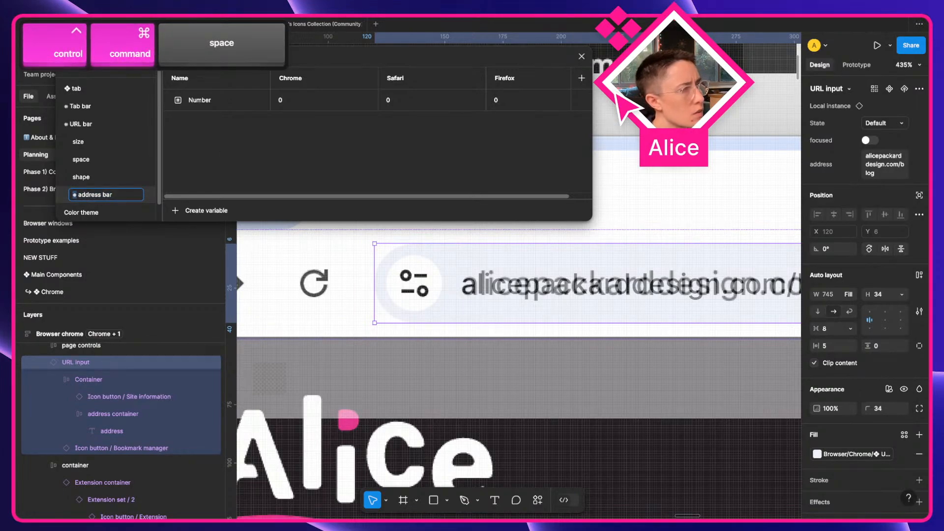
{"action": "type", "text": "diam"}
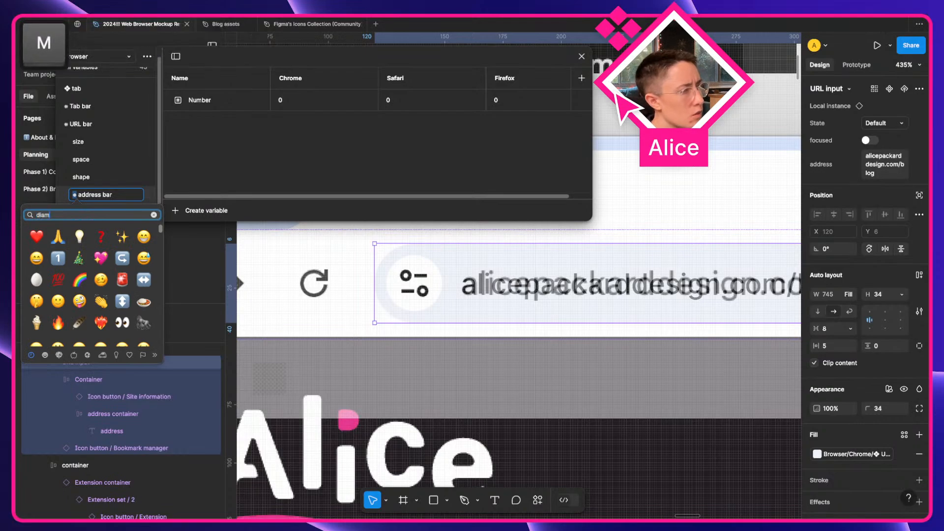
{"action": "key", "text": "Down"}
{"action": "key", "text": "Down"}
{"action": "key", "text": "Down"}
{"action": "key", "text": "Down"}
{"action": "key", "text": "Return"}
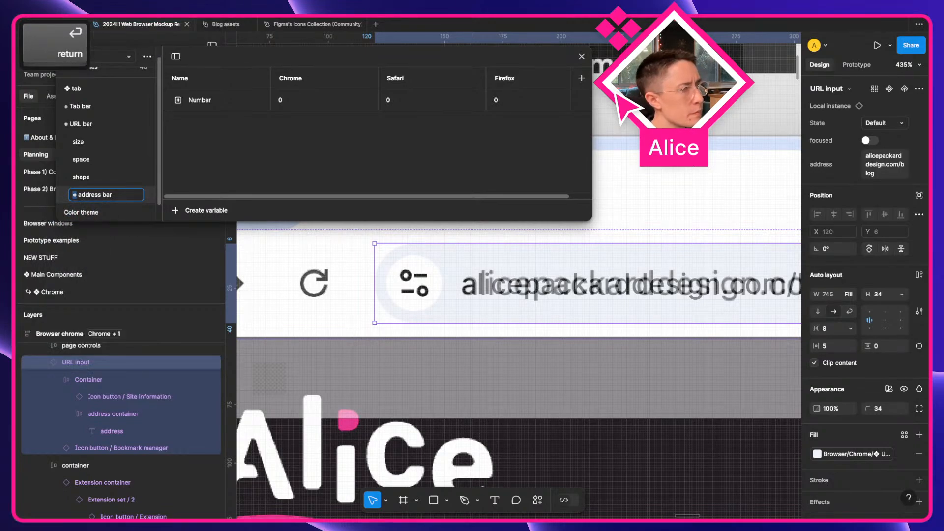
{"action": "key", "text": "Right"}
{"action": "key", "text": "shift+alt+Down"}
{"action": "type", "text": "URL input"}
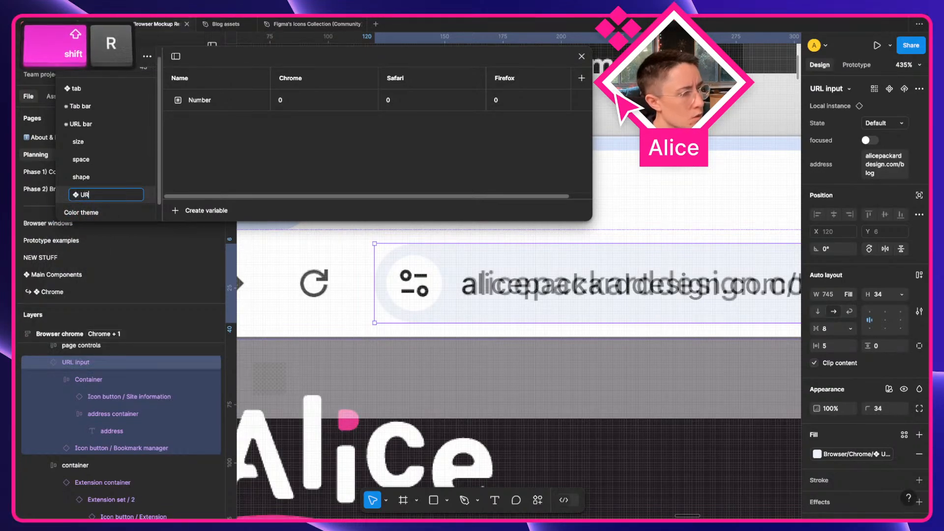
{"action": "key", "text": "Return"}
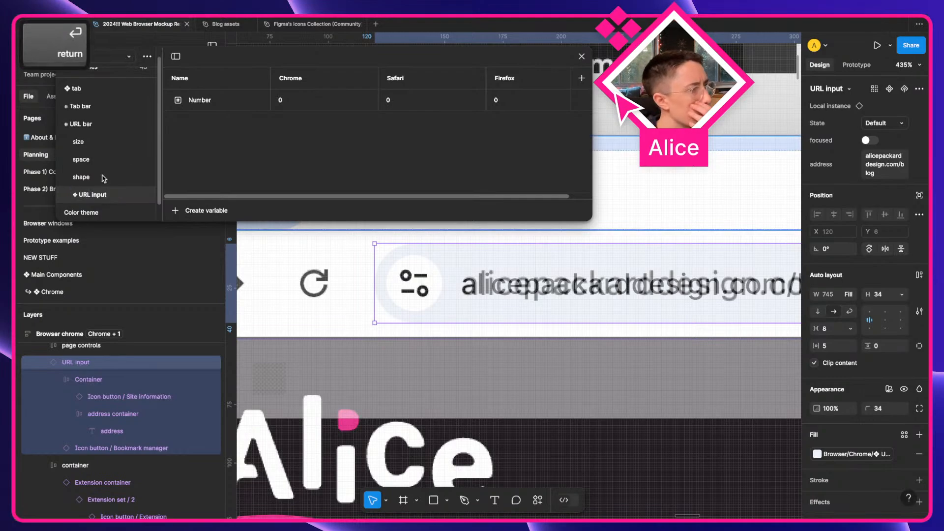
Rename the number variable in the URL input group as font-size
{"action": "scroll", "coordinate": [104, 178], "scroll_direction": "down", "scroll_amount": 1}
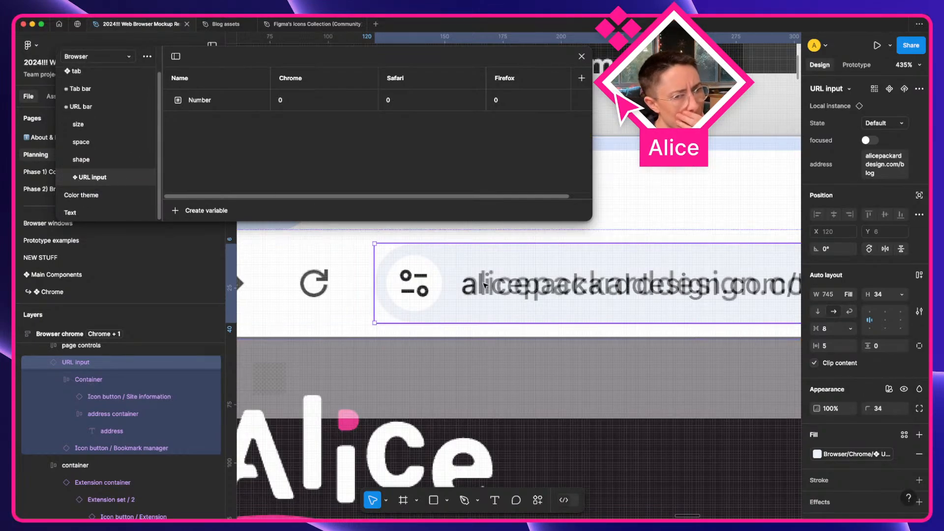
{"action": "scroll", "coordinate": [484, 278], "scroll_direction": "right", "scroll_amount": 5}
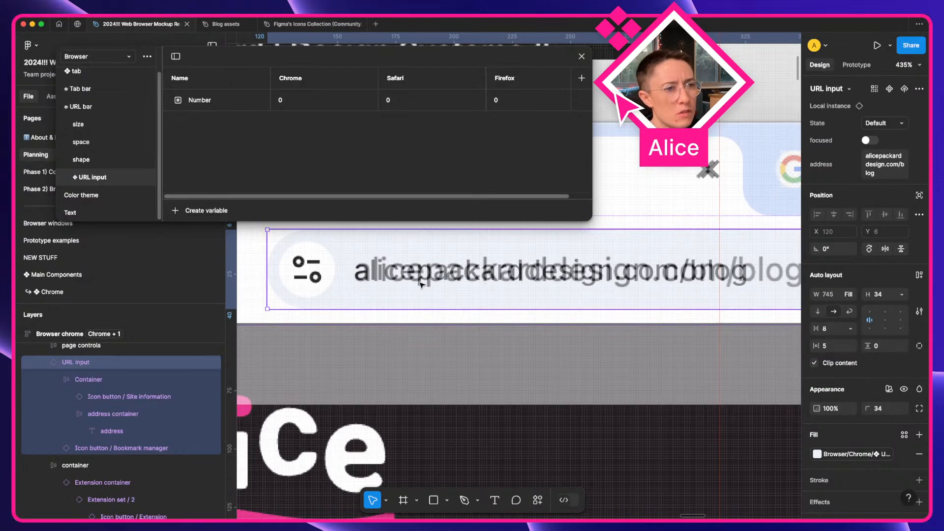
{"action": "double_click", "coordinate": [199, 100]}
{"action": "type", "text": "font"}
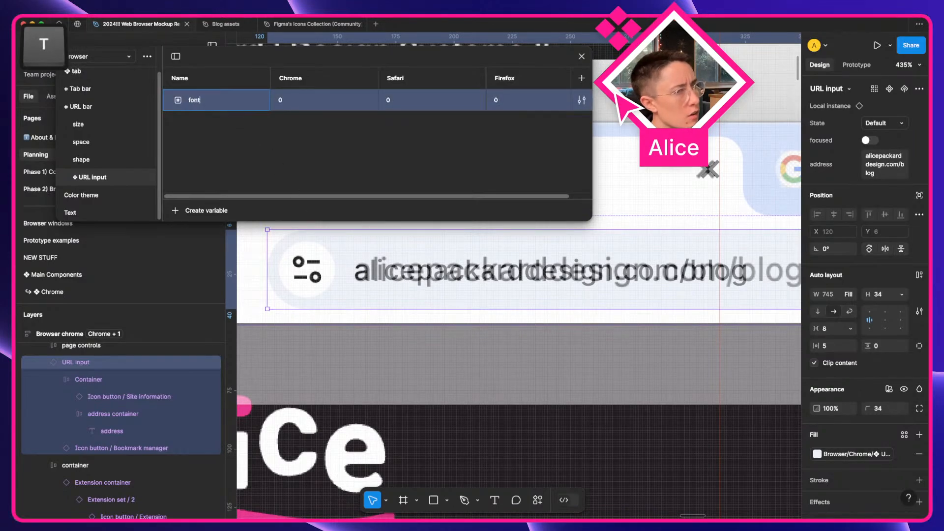
{"action": "type", "text": "-size"}
{"action": "key", "text": "Return"}
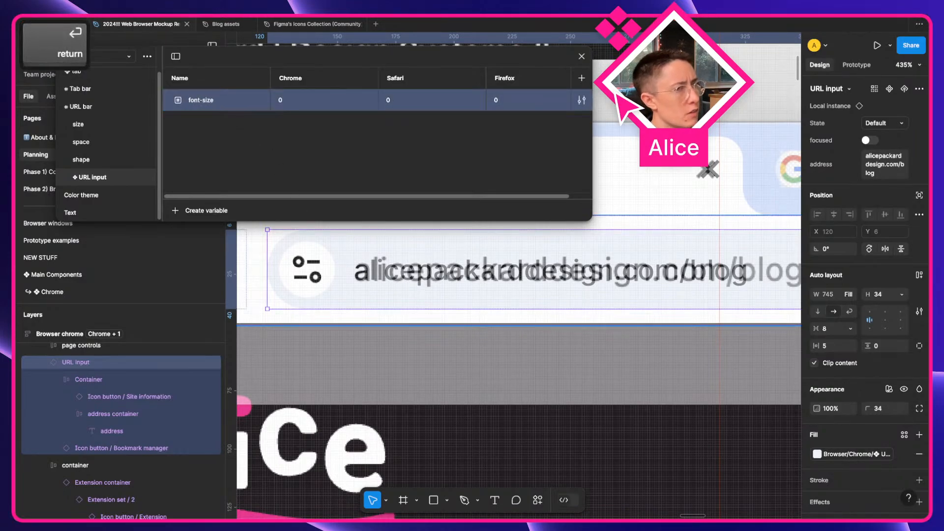
Select the address text in the URL input and set the font-size variable's Chrome value to 13
{"action": "left_click", "coordinate": [489, 265], "text": "super"}
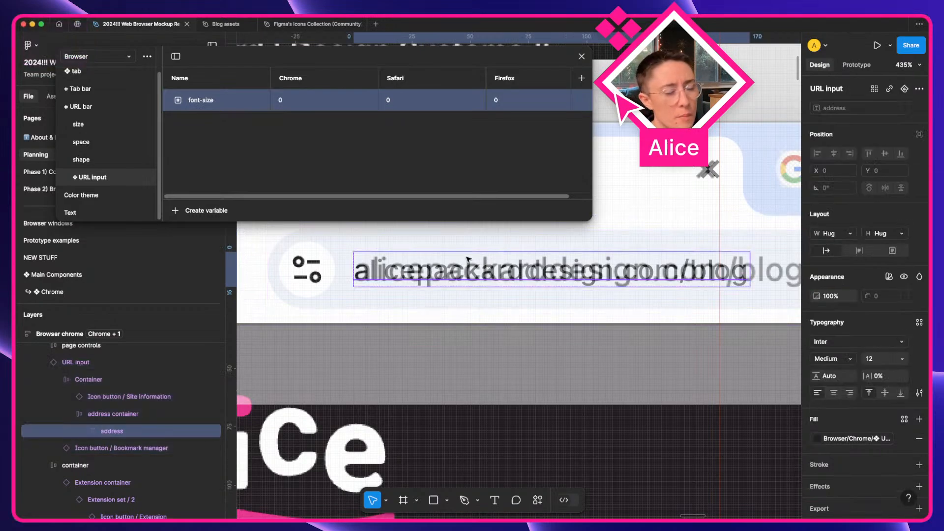
{"action": "left_click", "coordinate": [293, 102]}
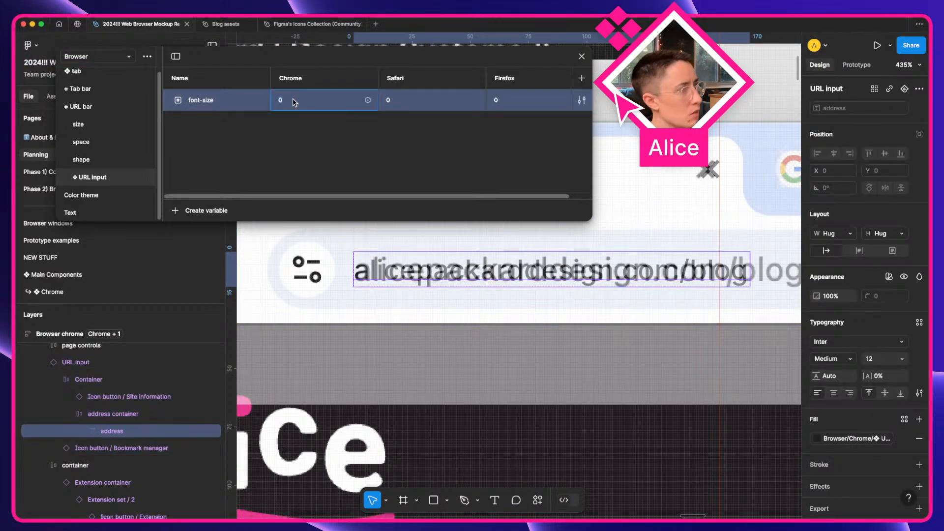
{"action": "type", "text": "13"}
Limit the font-size variable's scope to the Font size property only
{"action": "right_click", "coordinate": [198, 97]}
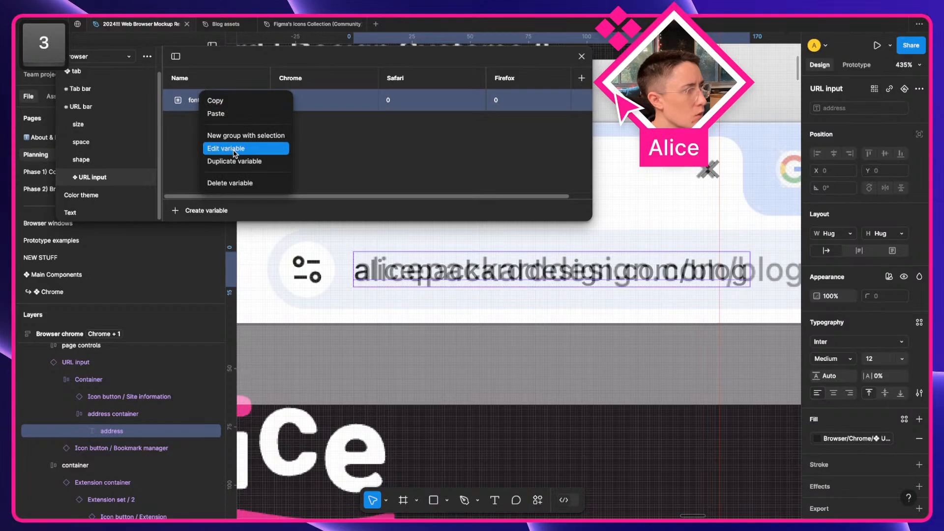
{"action": "left_click", "coordinate": [234, 149]}
{"action": "left_click", "coordinate": [363, 123]}
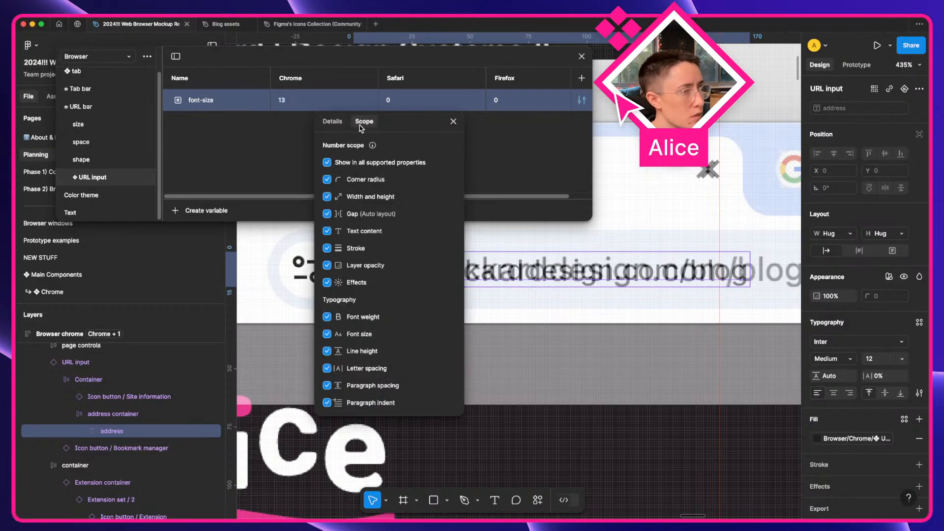
{"action": "left_click", "coordinate": [327, 163]}
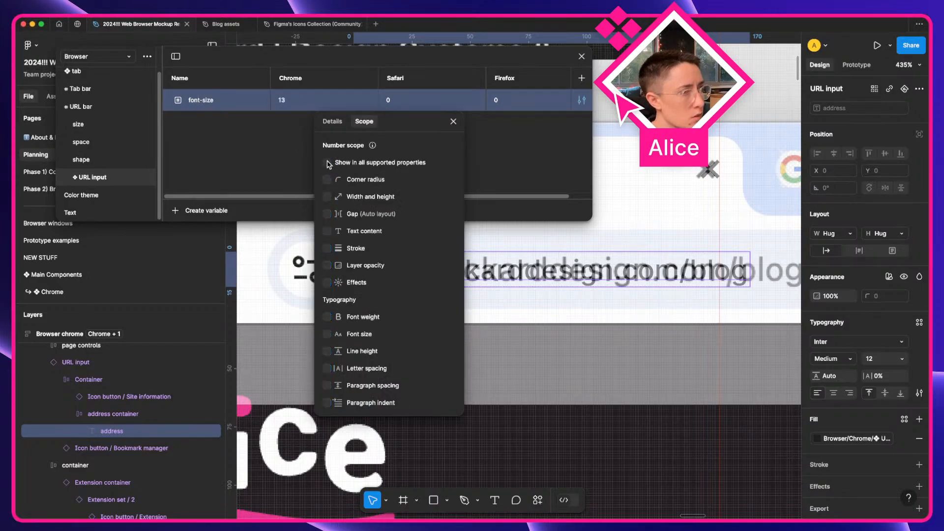
{"action": "left_click", "coordinate": [326, 334]}
{"action": "left_click", "coordinate": [453, 121]}
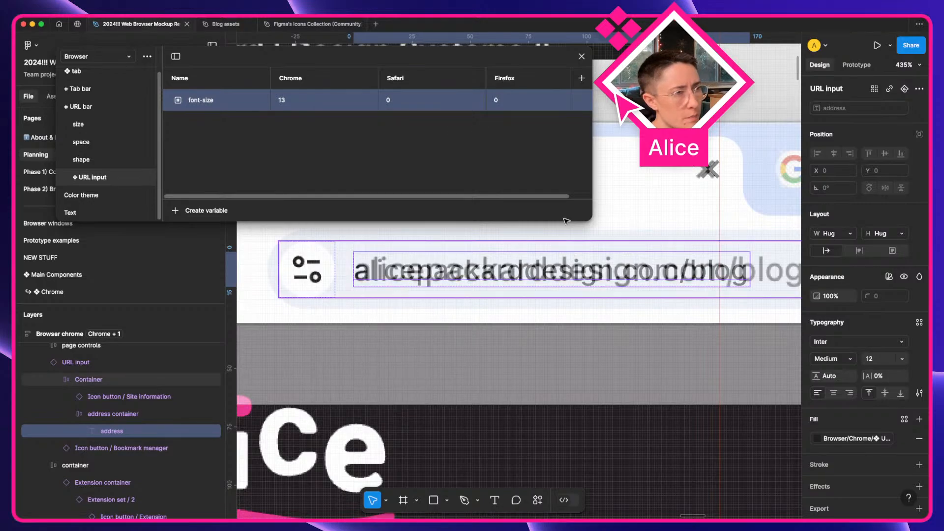
Bind the address text's font size to the URL input group's font-size variable and raise the variable's Chrome value to 14
{"action": "left_click", "coordinate": [874, 358]}
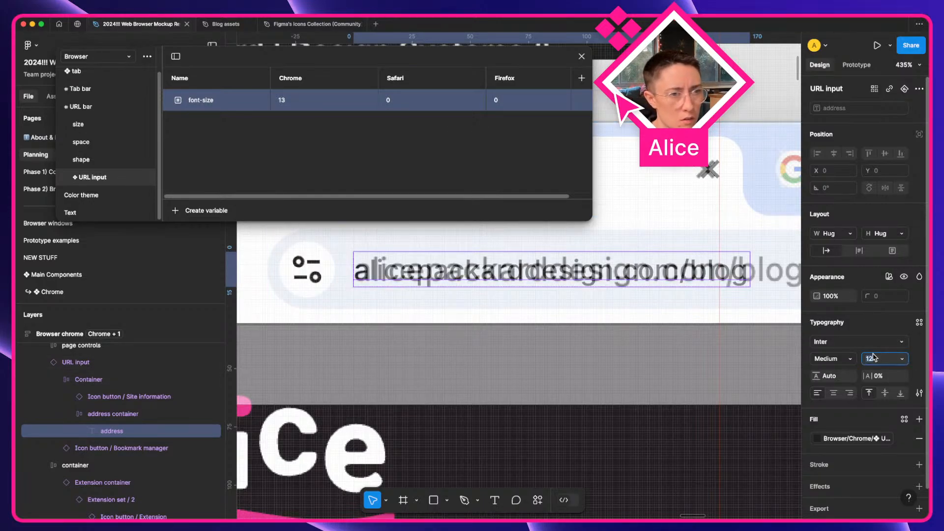
{"action": "type", "text": "="}
{"action": "type", "text": "font"}
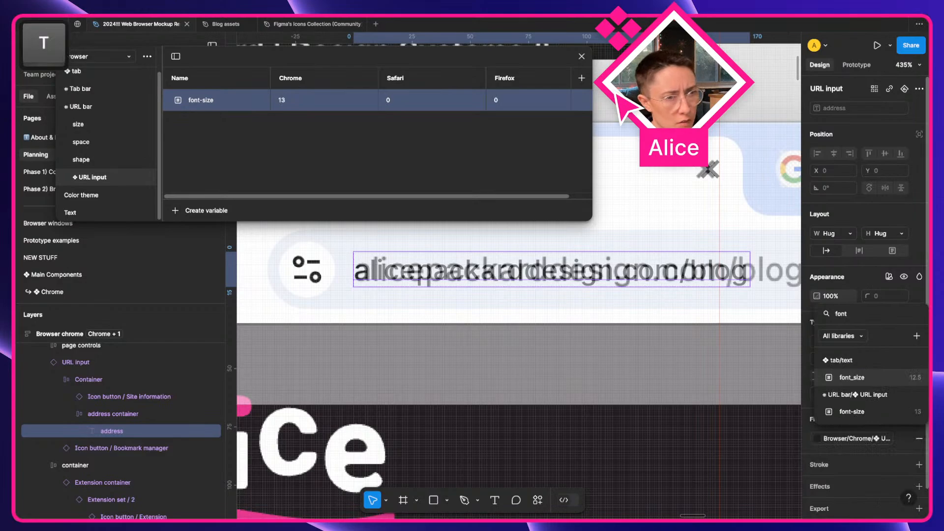
{"action": "key", "text": "Down"}
{"action": "key", "text": "Return"}
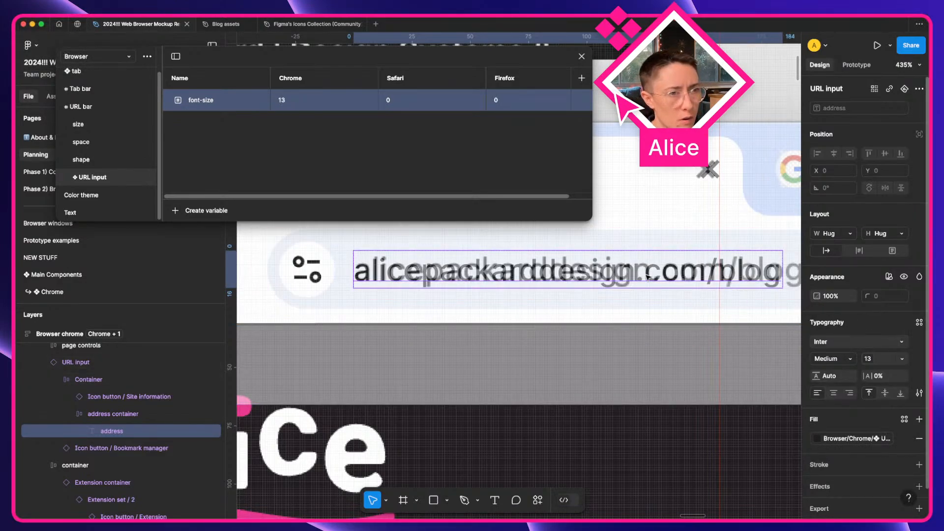
{"action": "left_click", "coordinate": [295, 101]}
{"action": "key", "text": "Up"}
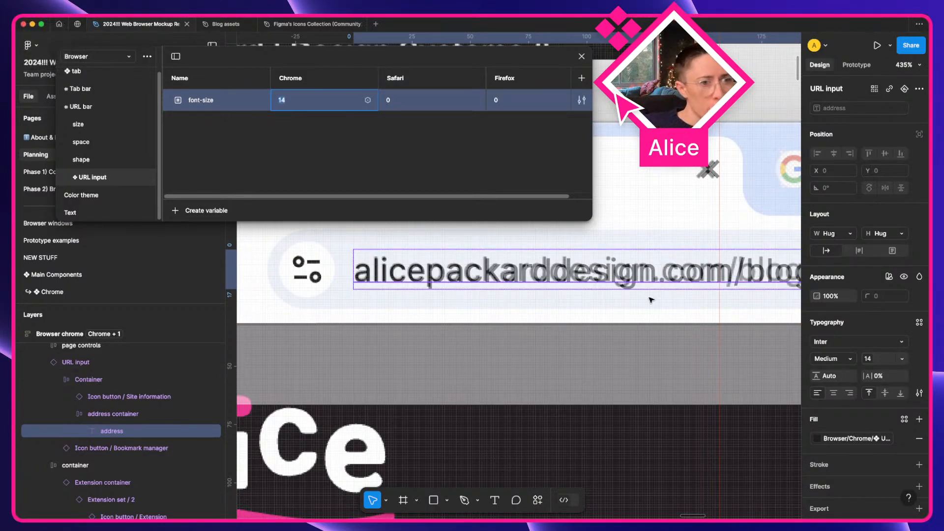
Create a number variable named letter-spacing in the URL input group
{"action": "left_click", "coordinate": [885, 377]}
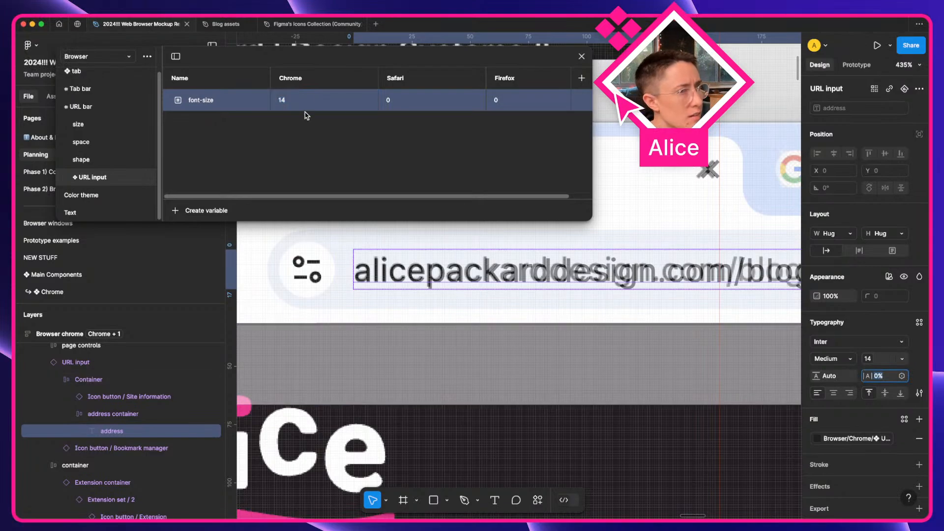
{"action": "left_click", "coordinate": [239, 165]}
{"action": "left_click", "coordinate": [204, 211]}
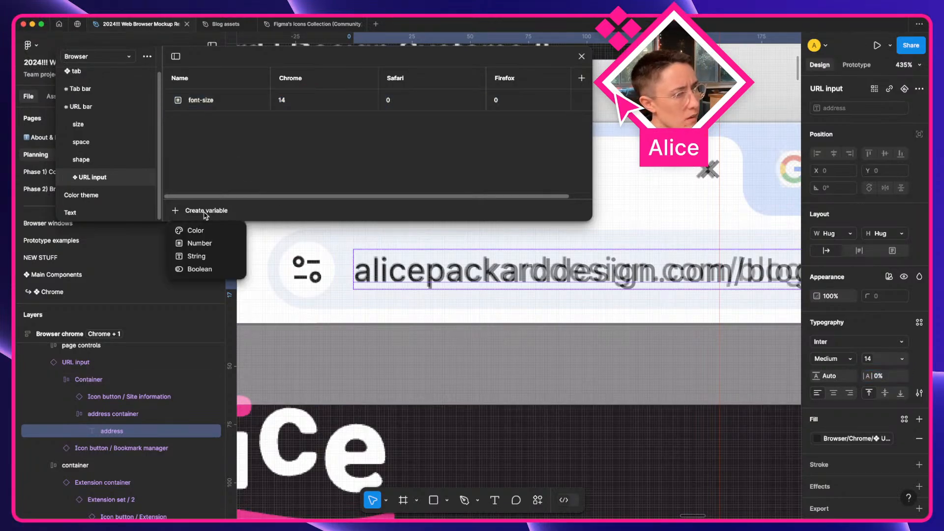
{"action": "left_click", "coordinate": [200, 244]}
{"action": "type", "text": "letter-spacing"}
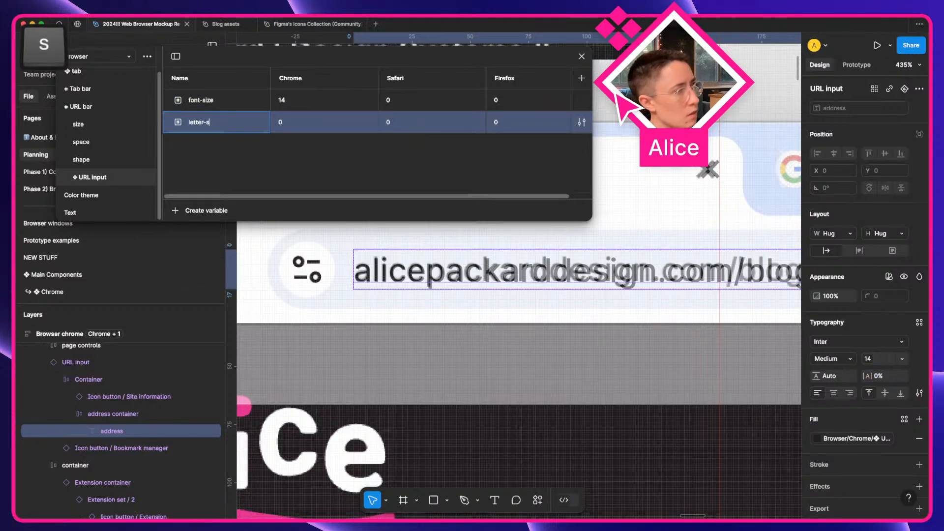
{"action": "key", "text": "Return"}
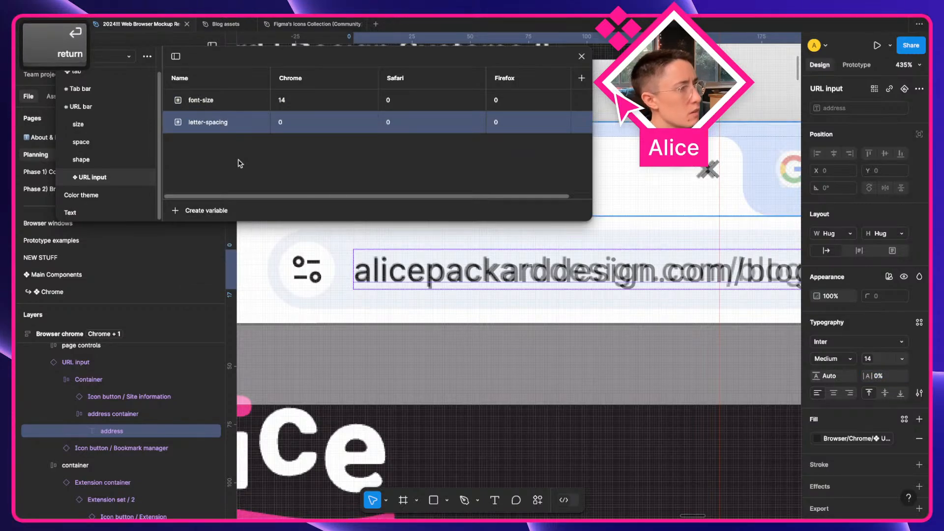
Set the letter-spacing variable's Chrome value to -1
{"action": "left_click", "coordinate": [291, 124]}
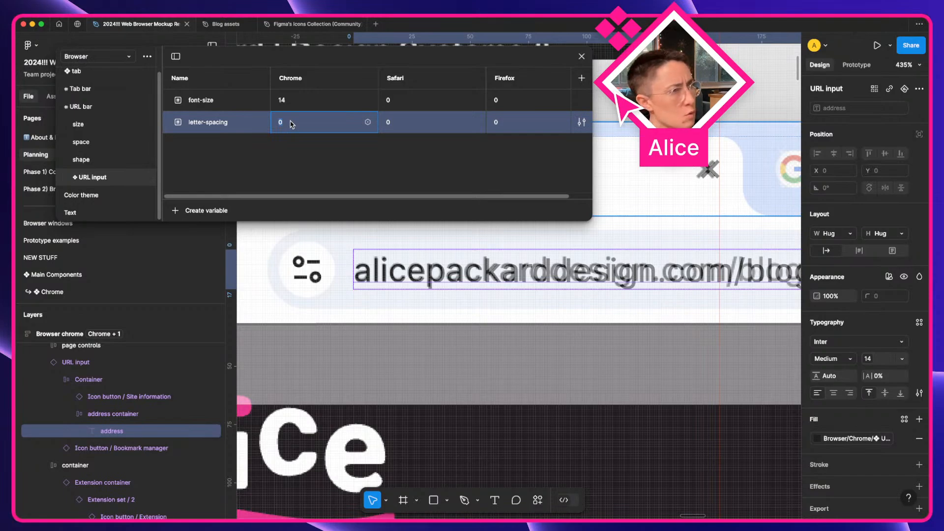
{"action": "key", "text": "Tab"}
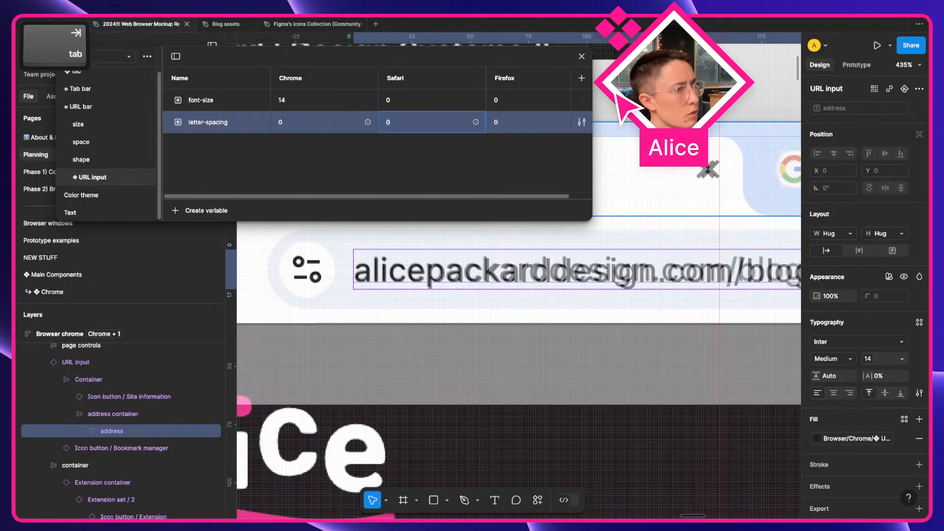
{"action": "left_click", "coordinate": [298, 126]}
{"action": "type", "text": "-1"}
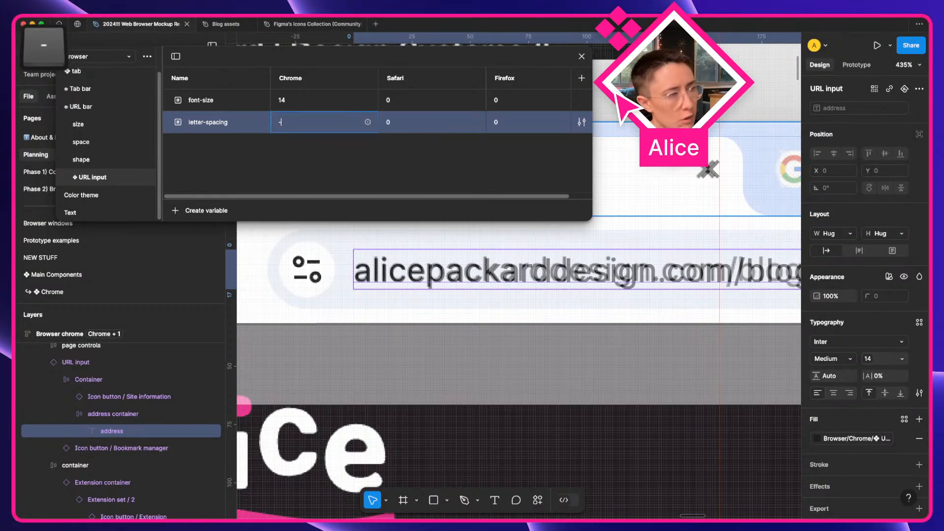
{"action": "key", "text": "Tab"}
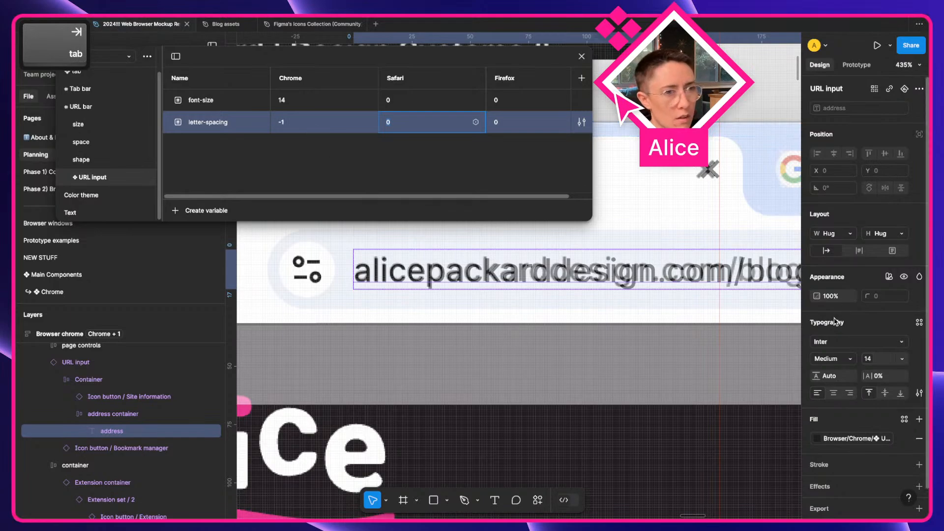
Bind the address text's letter spacing to the URL input group's letter-spacing variable
{"action": "left_click", "coordinate": [892, 381]}
{"action": "type", "text": "lett"}
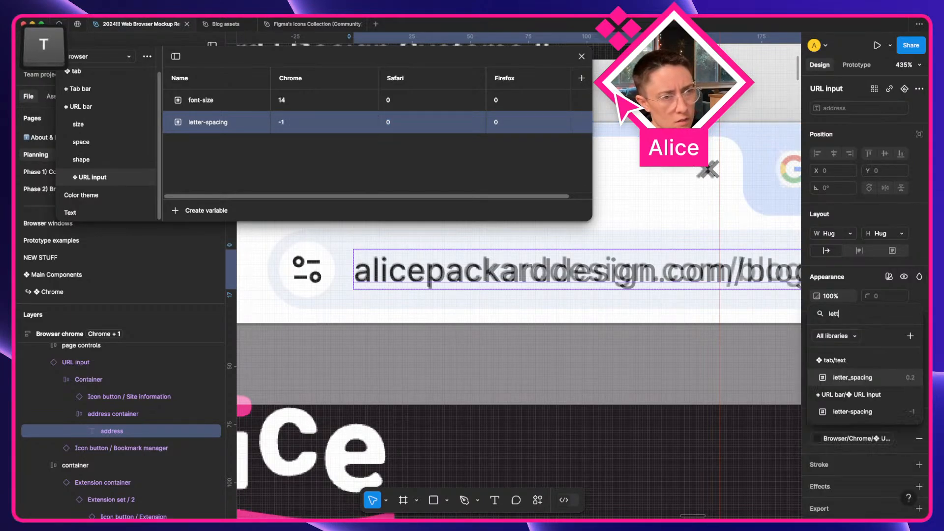
{"action": "key", "text": "Down"}
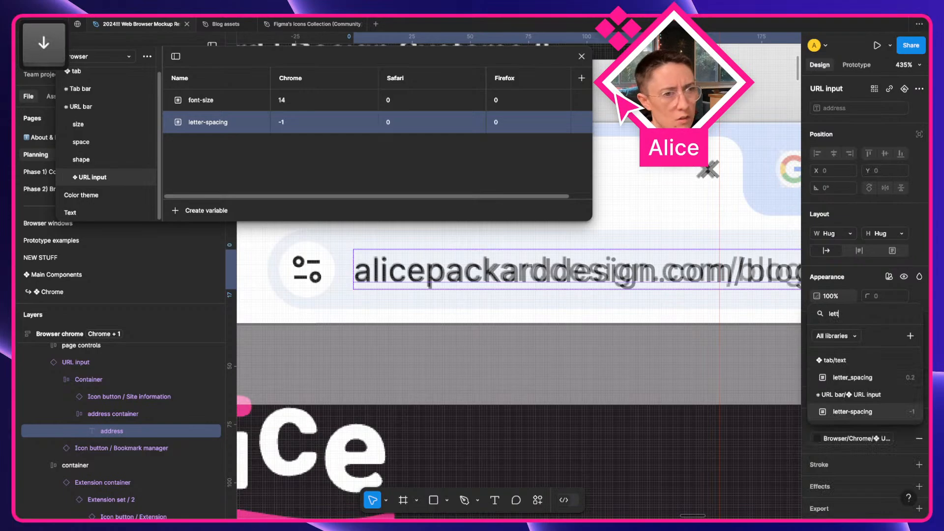
{"action": "key", "text": "Return"}
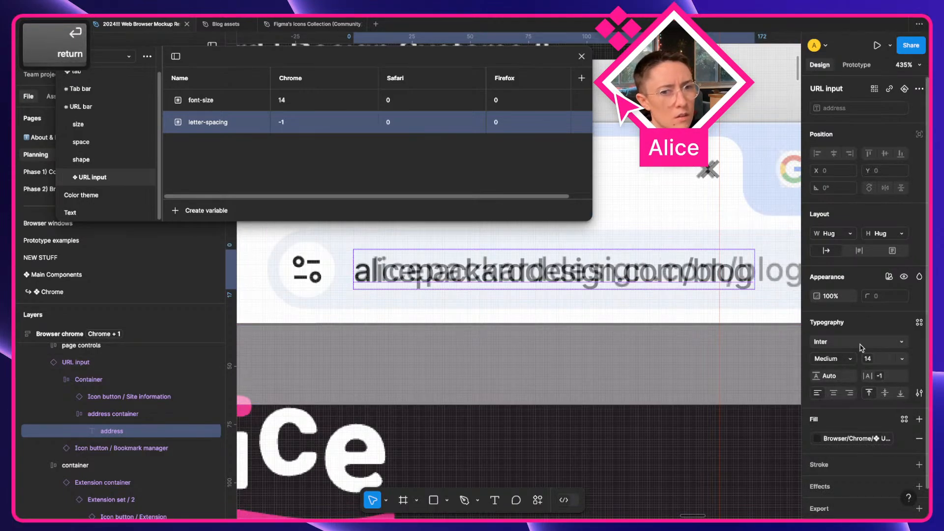
Change the letter-spacing variable's Chrome value to -0.5
{"action": "left_click", "coordinate": [324, 120]}
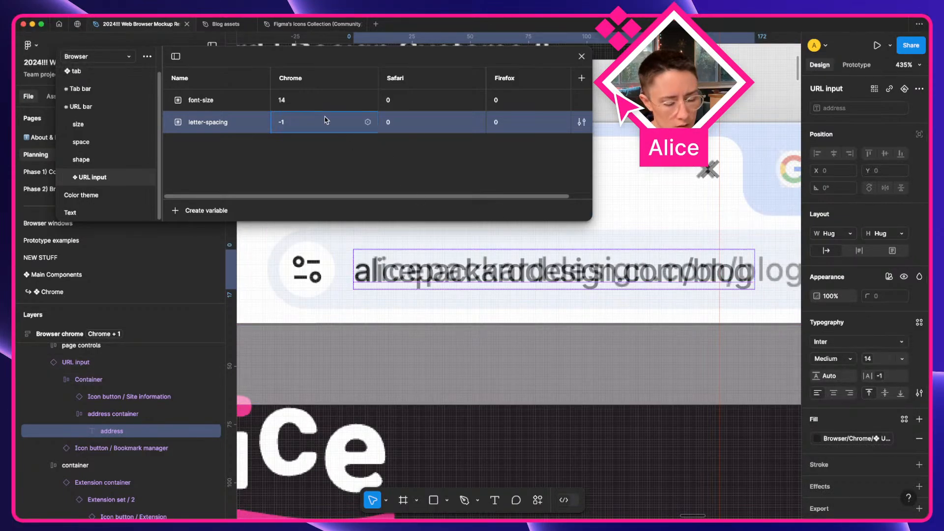
{"action": "key", "text": "BackSpace"}
{"action": "type", "text": "0.5"}
{"action": "key", "text": "Tab"}
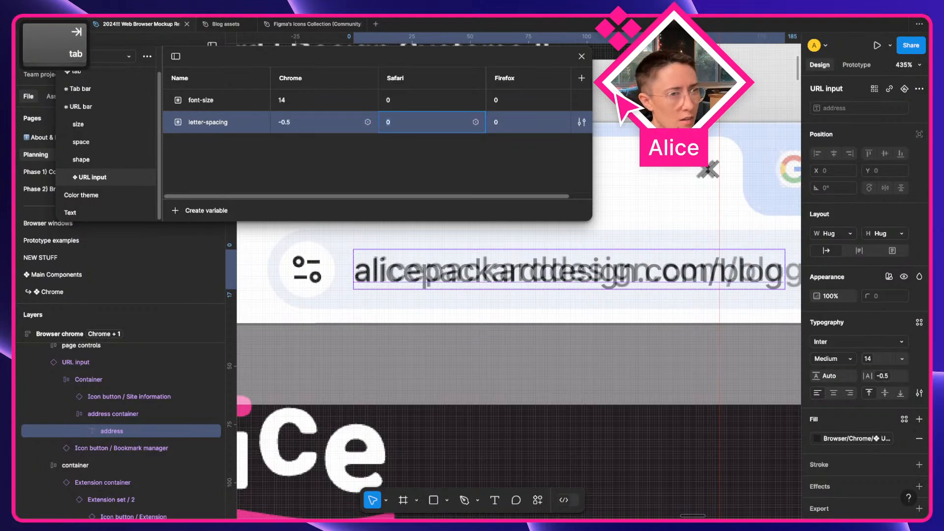
Try 1 and 0 as the letter-spacing variable's Chrome value
{"action": "key", "text": "shift+Tab"}
{"action": "type", "text": "1"}
{"action": "key", "text": "Tab"}
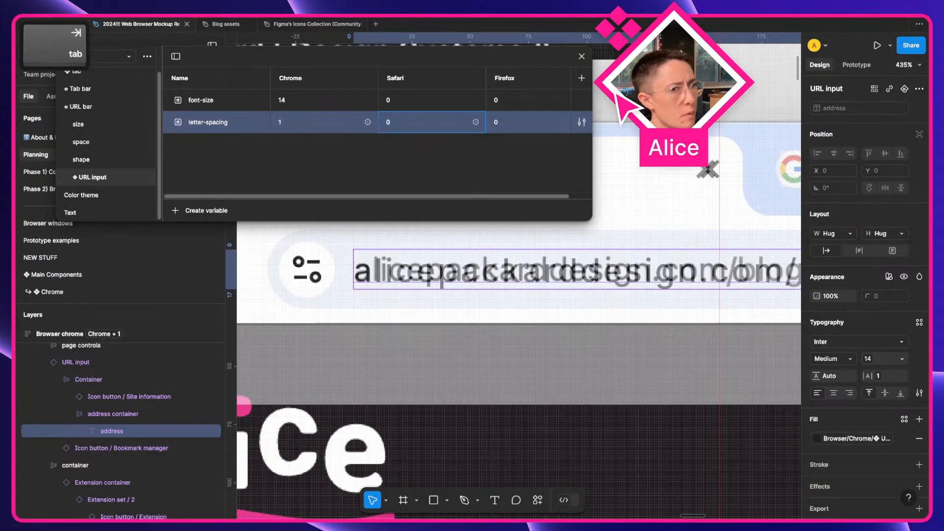
{"action": "left_click", "coordinate": [310, 125]}
{"action": "type", "text": "0"}
{"action": "key", "text": "Tab"}
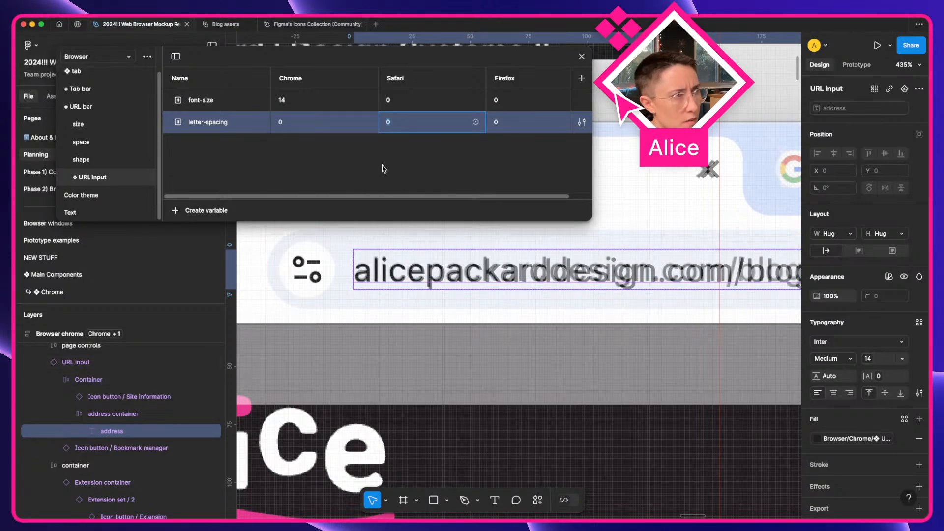
Try -0.3 as the letter-spacing variable's Chrome value
{"action": "left_click", "coordinate": [294, 127]}
{"action": "type", "text": "-0.3"}
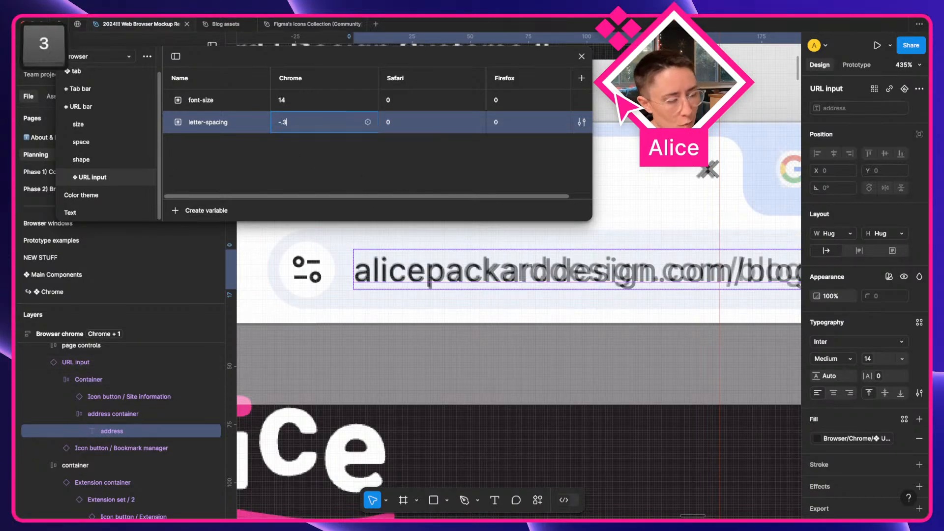
{"action": "key", "text": "Tab"}
Try -0.2 and -0.125 as the letter-spacing variable's Chrome value
{"action": "left_click", "coordinate": [296, 123]}
{"action": "key", "text": "BackSpace"}
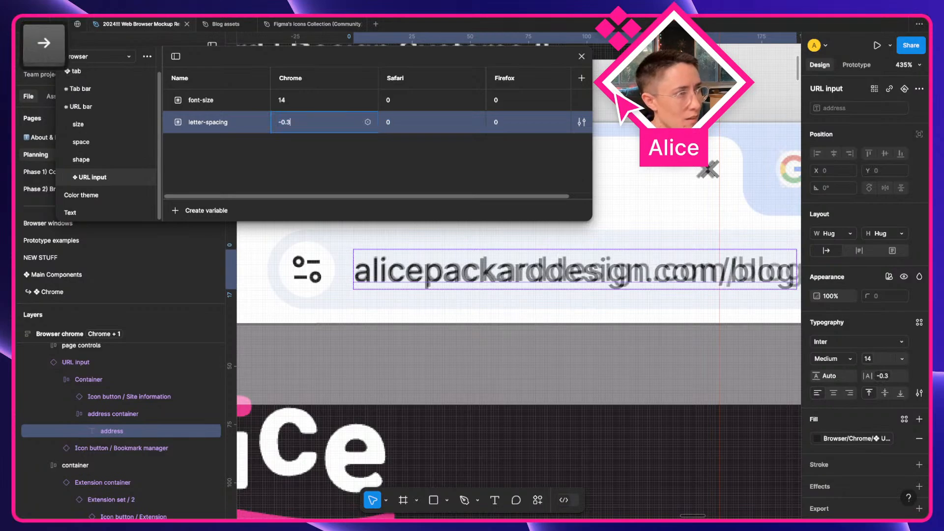
{"action": "type", "text": "2"}
{"action": "key", "text": "BackSpace"}
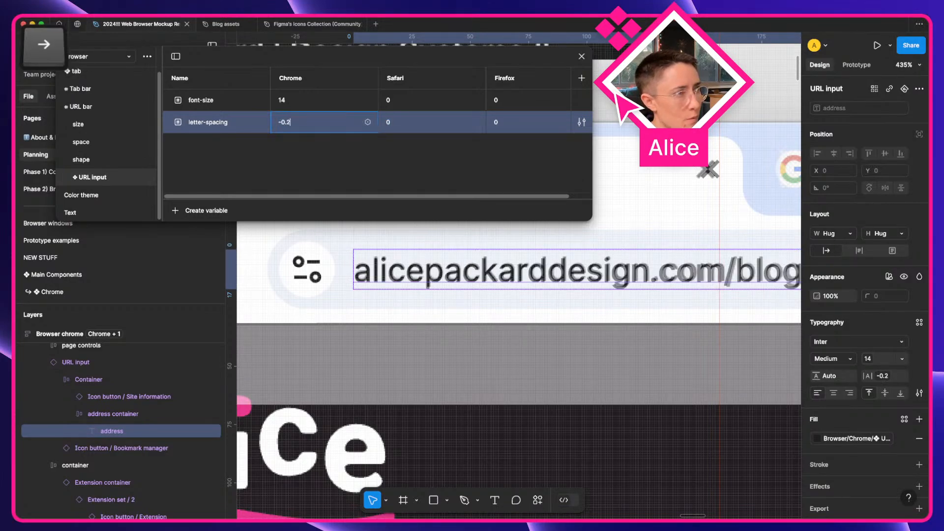
{"action": "type", "text": "125"}
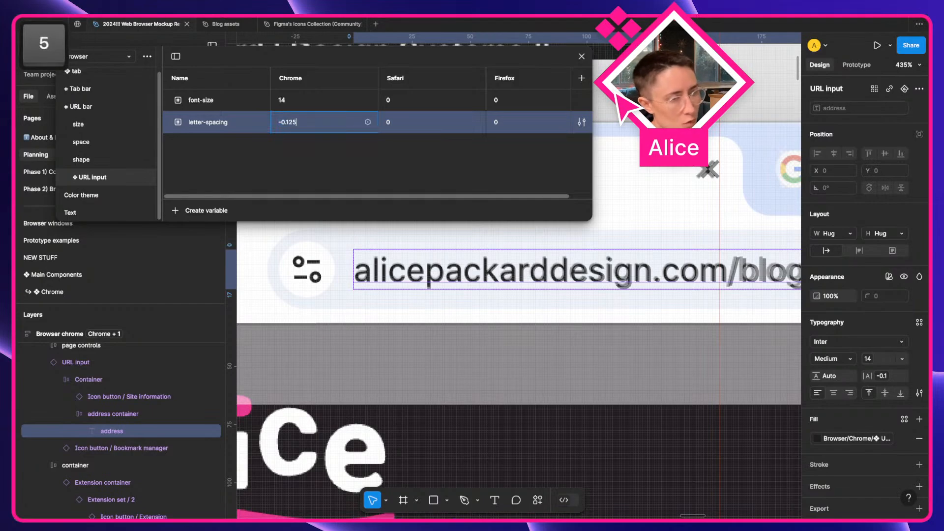
{"action": "key", "text": "Return"}
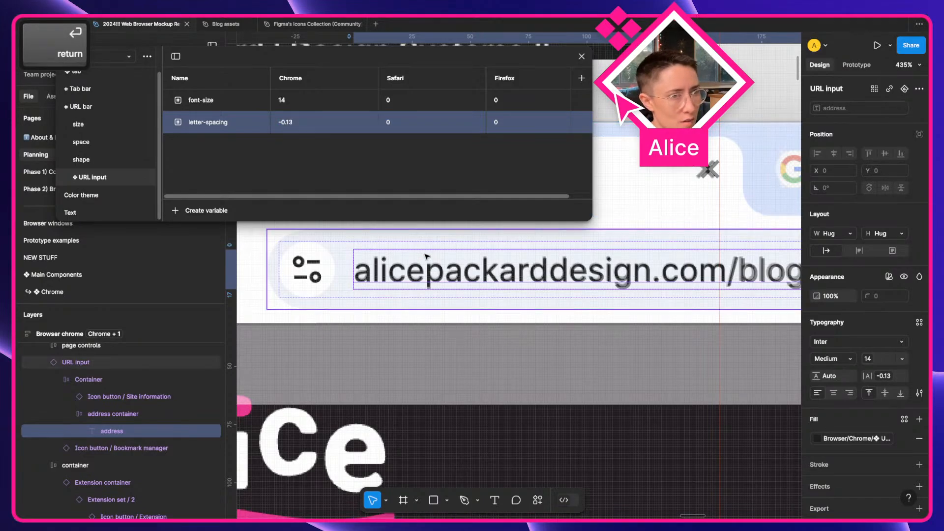
Try -0.14 as the letter-spacing variable's Chrome value to match the end of the address in the reference
{"action": "scroll", "coordinate": [426, 257], "scroll_direction": "right", "scroll_amount": 2}
{"action": "scroll", "coordinate": [425, 258], "scroll_direction": "up", "scroll_amount": 1}
{"action": "left_click", "coordinate": [317, 124]}
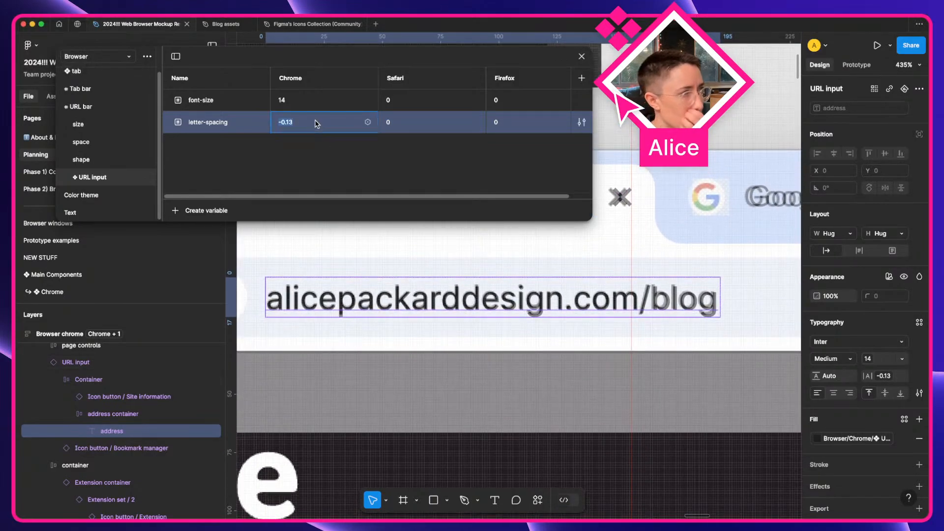
{"action": "key", "text": "Right"}
{"action": "key", "text": "BackSpace"}
{"action": "type", "text": "4"}
{"action": "key", "text": "Return"}
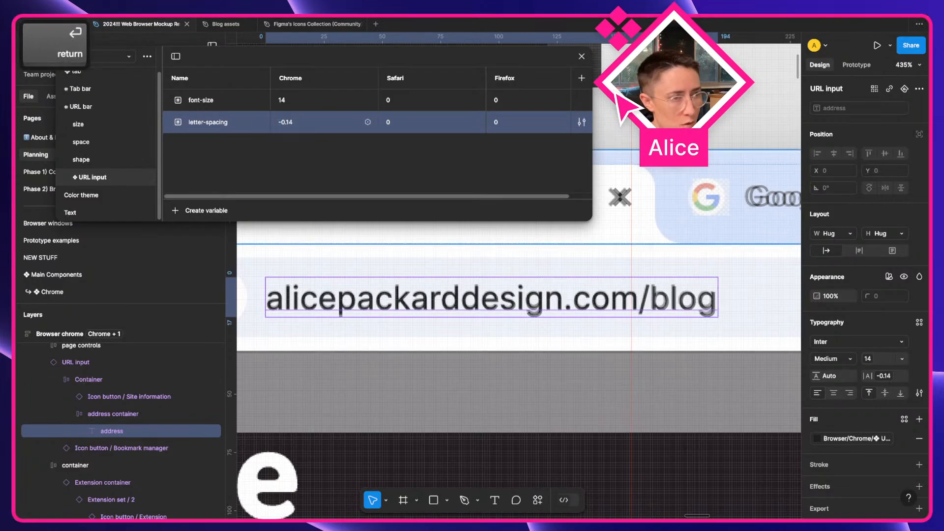
Try -0.15 and -0.16 as the letter-spacing variable's Chrome value
{"action": "key", "text": "Right"}
{"action": "key", "text": "BackSpace"}
{"action": "type", "text": "5"}
{"action": "key", "text": "Return"}
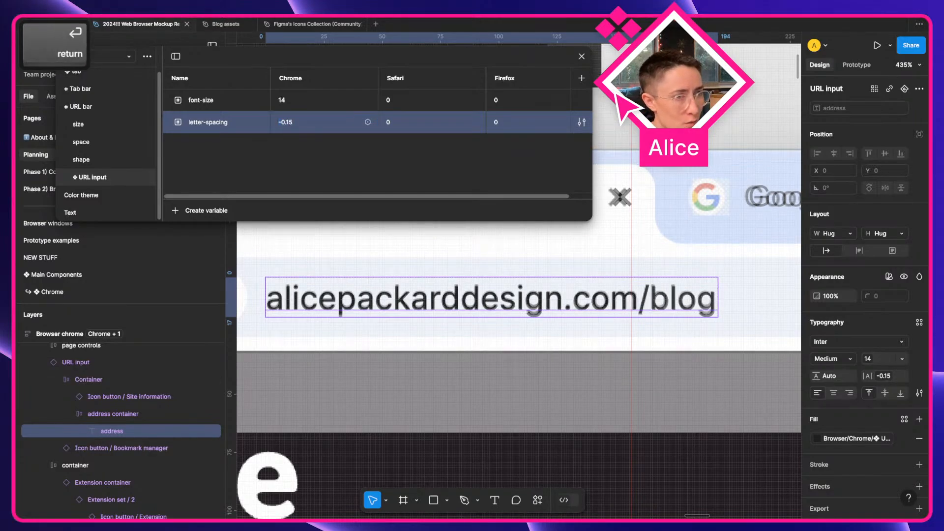
{"action": "key", "text": "Right"}
{"action": "key", "text": "BackSpace"}
{"action": "type", "text": "6"}
{"action": "key", "text": "Return"}
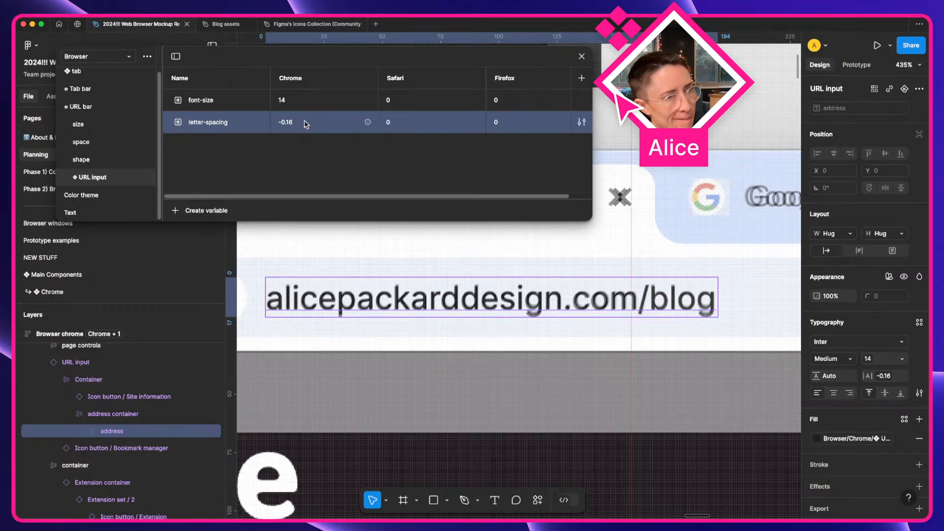
Compare the address text closely with the reference and try -0.17 as letter-spacing's Chrome value
{"action": "scroll", "coordinate": [564, 316], "scroll_direction": "up", "scroll_amount": 10}
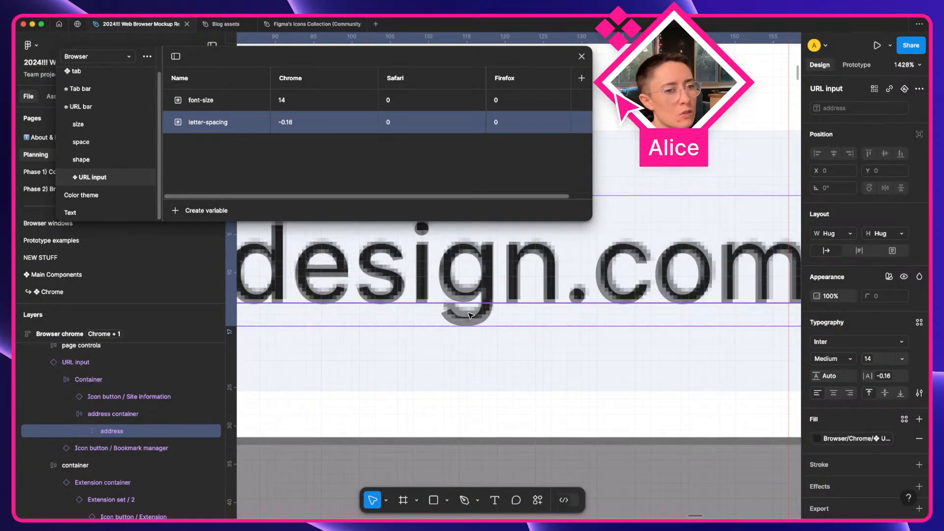
{"action": "scroll", "coordinate": [469, 315], "scroll_direction": "down", "scroll_amount": 2}
{"action": "scroll", "coordinate": [464, 316], "scroll_direction": "right", "scroll_amount": 2}
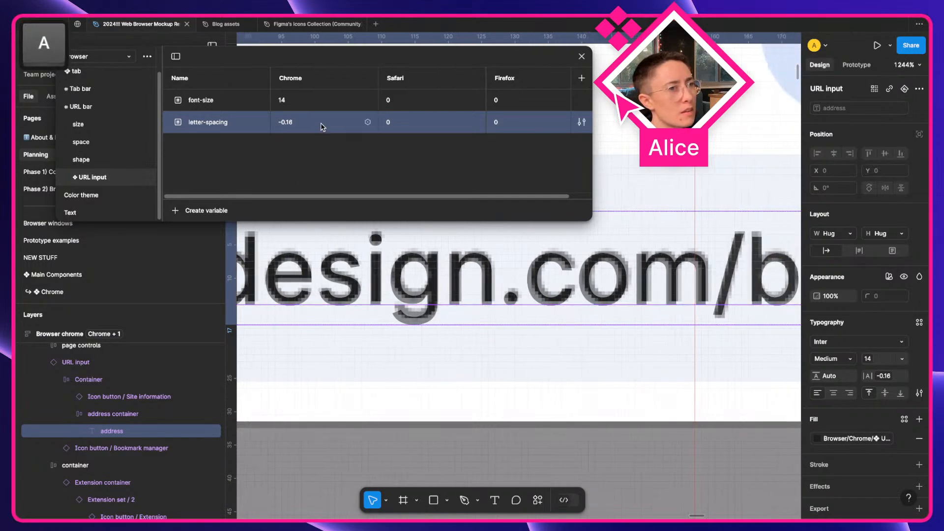
{"action": "left_click", "coordinate": [321, 124]}
{"action": "key", "text": "Right"}
{"action": "key", "text": "BackSpace"}
{"action": "type", "text": "7"}
{"action": "key", "text": "Return"}
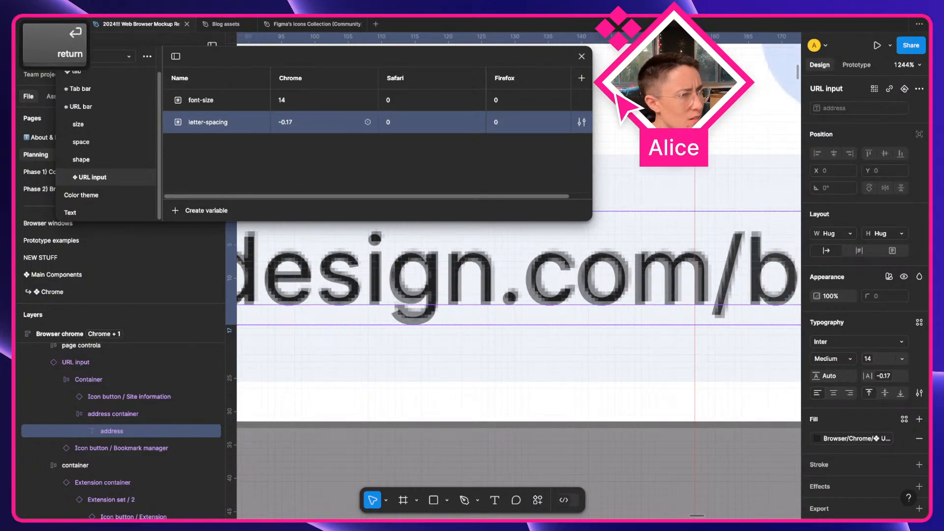
Try -0.15 and -0.14 as letter-spacing's Chrome value while comparing the middle of the address with the reference
{"action": "left_click", "coordinate": [323, 123]}
{"action": "key", "text": "Right"}
{"action": "key", "text": "BackSpace"}
{"action": "type", "text": "5"}
{"action": "key", "text": "Return"}
{"action": "left_click", "coordinate": [322, 124]}
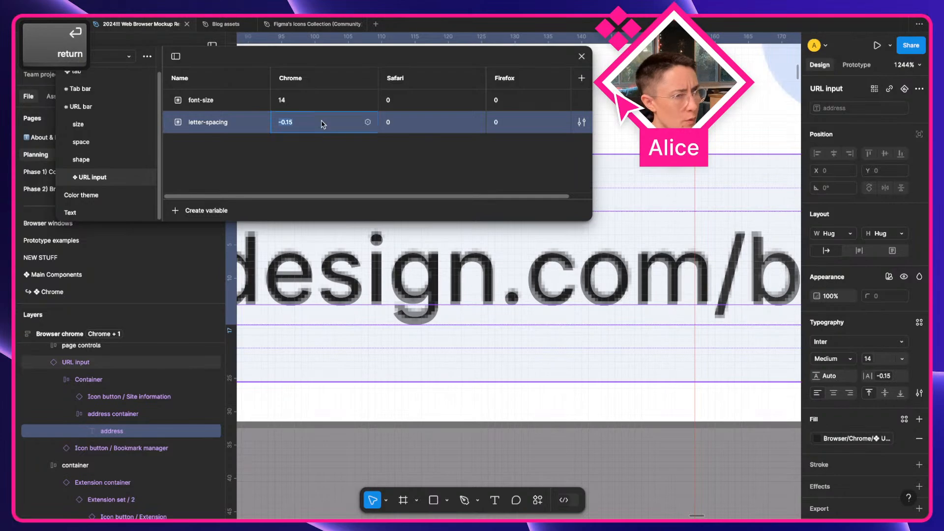
{"action": "key", "text": "Right"}
{"action": "key", "text": "BackSpace"}
{"action": "type", "text": "4"}
{"action": "key", "text": "Return"}
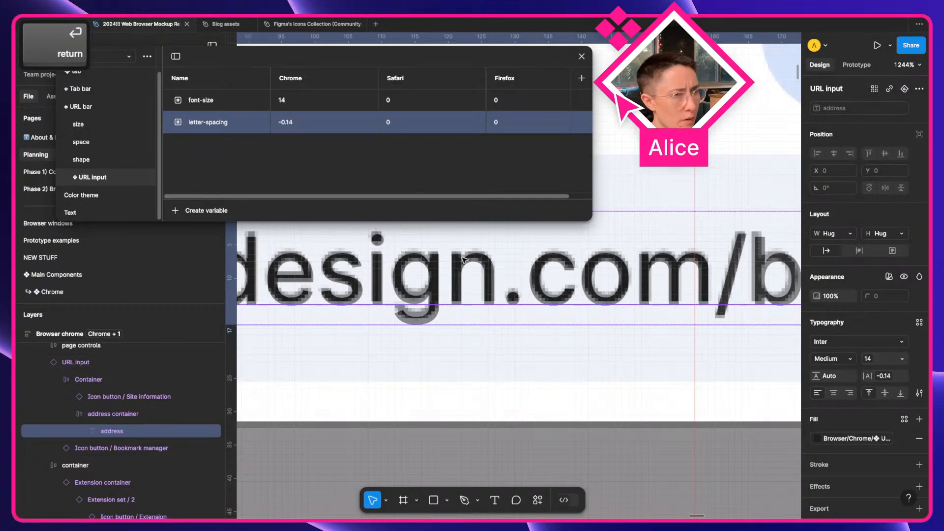
Set the letter-spacing variable's Chrome value to -0.15 and check the whole address against the reference
{"action": "scroll", "coordinate": [462, 259], "scroll_direction": "right", "scroll_amount": 5}
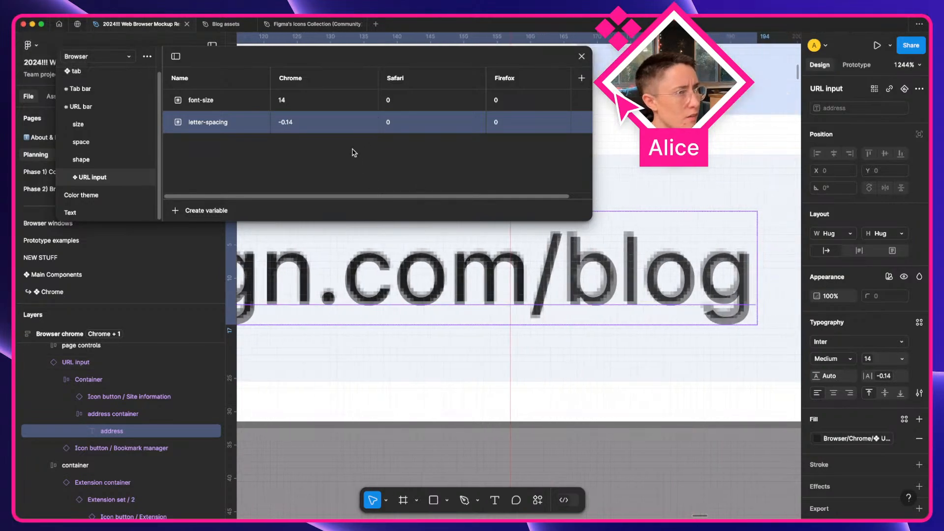
{"action": "double_click", "coordinate": [341, 126]}
{"action": "key", "text": "Right"}
{"action": "key", "text": "BackSpace"}
{"action": "type", "text": "5"}
{"action": "key", "text": "Return"}
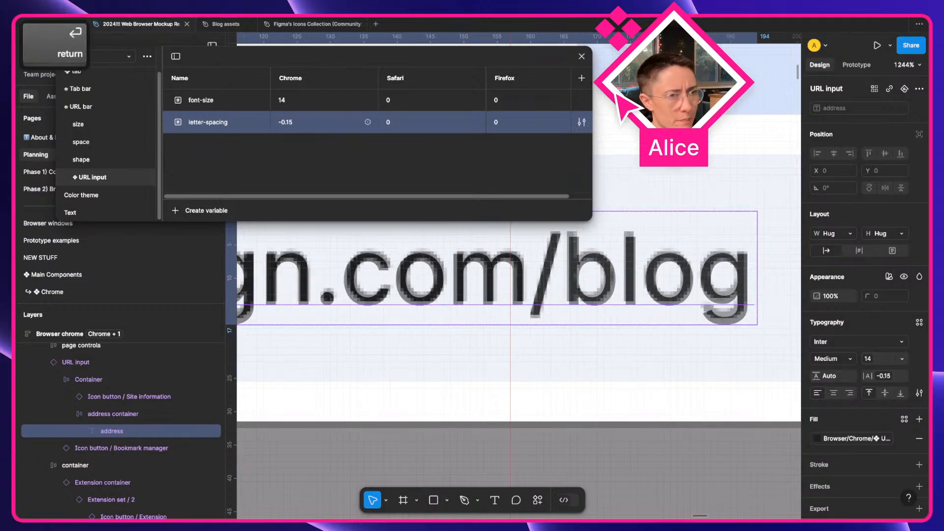
{"action": "scroll", "coordinate": [533, 298], "scroll_direction": "down", "scroll_amount": 5}
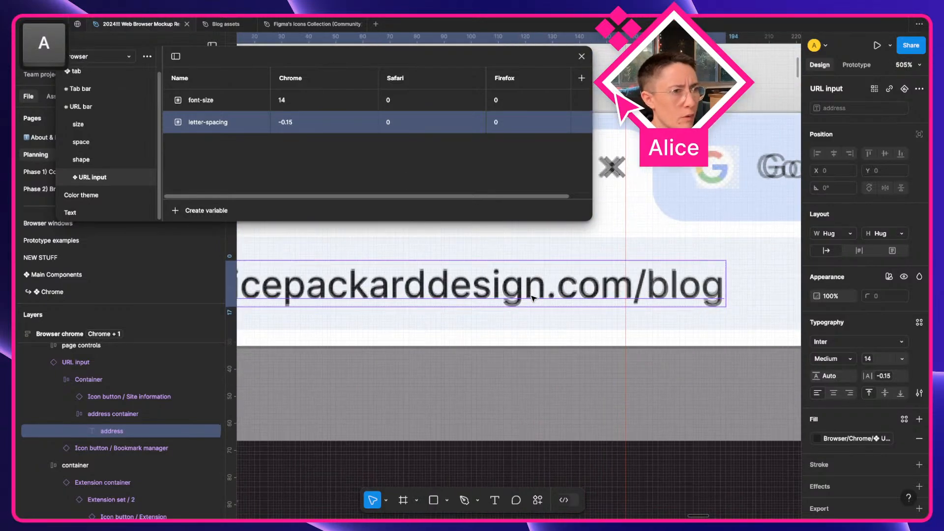
{"action": "scroll", "coordinate": [534, 298], "scroll_direction": "down", "scroll_amount": 3}
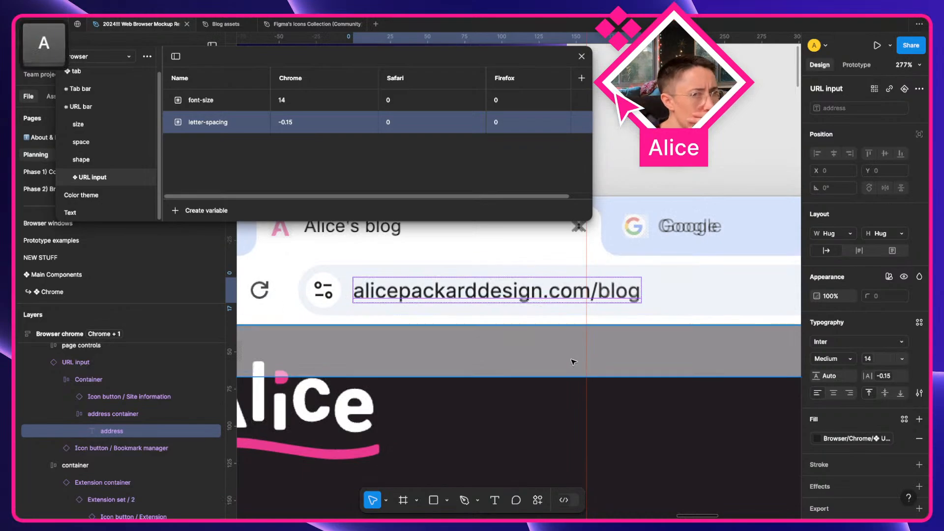
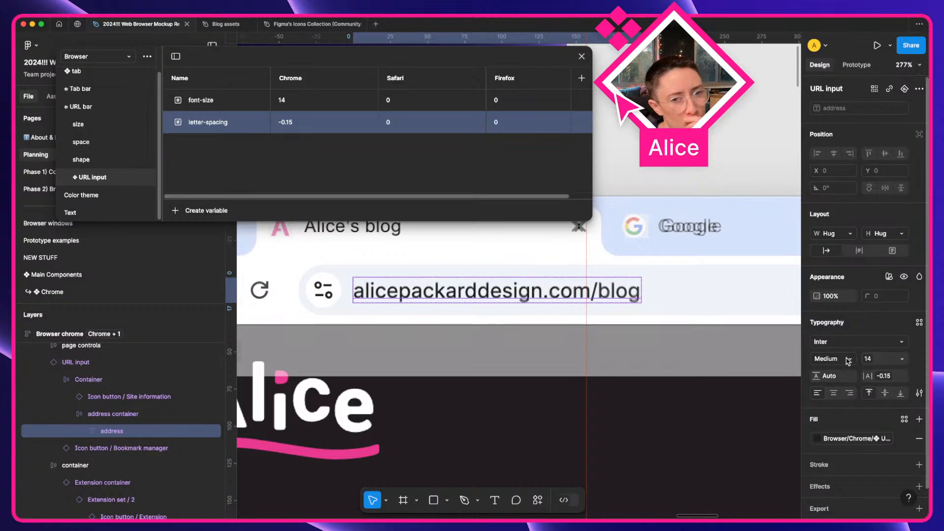
Create a string variable named font-family in the URL input group
{"action": "left_click", "coordinate": [208, 214]}
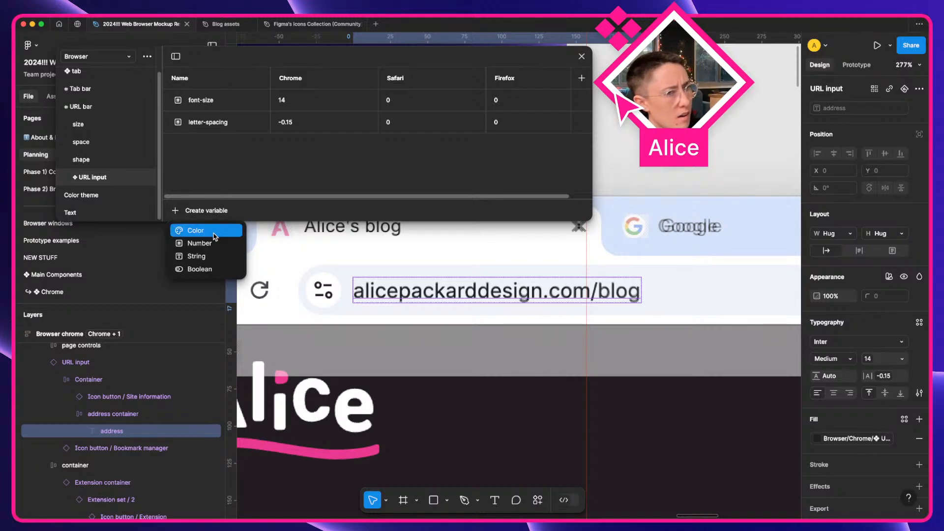
{"action": "left_click", "coordinate": [212, 254]}
{"action": "type", "text": "font-family"}
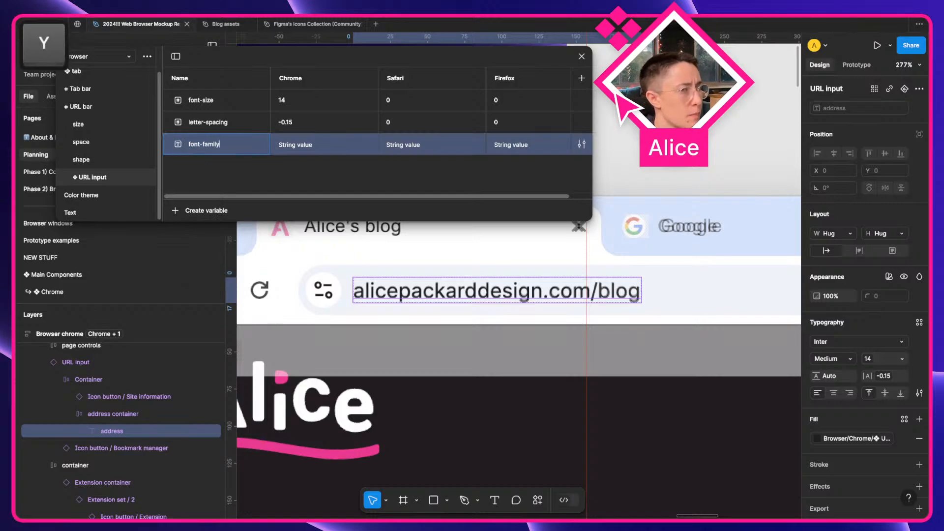
{"action": "key", "text": "Return"}
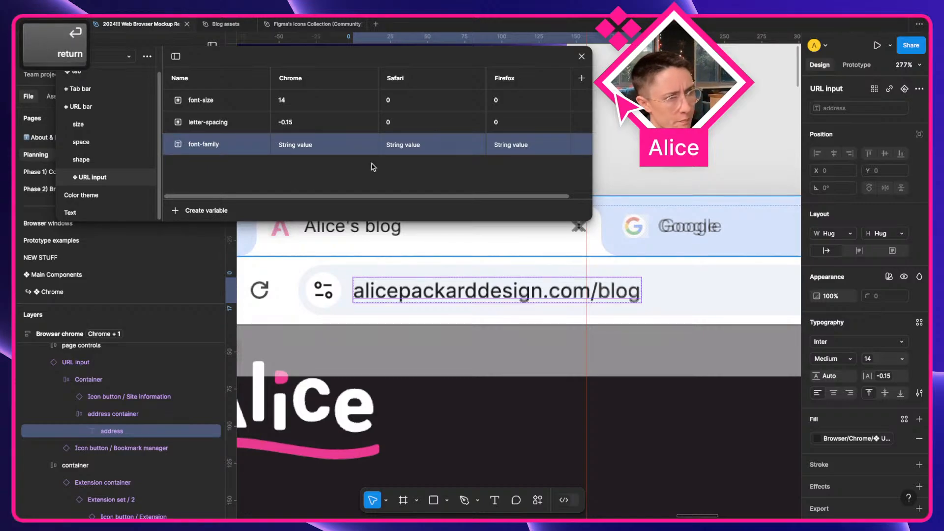
Set the URL input group's font-family variable to Arial for Chrome
{"action": "double_click", "coordinate": [299, 144]}
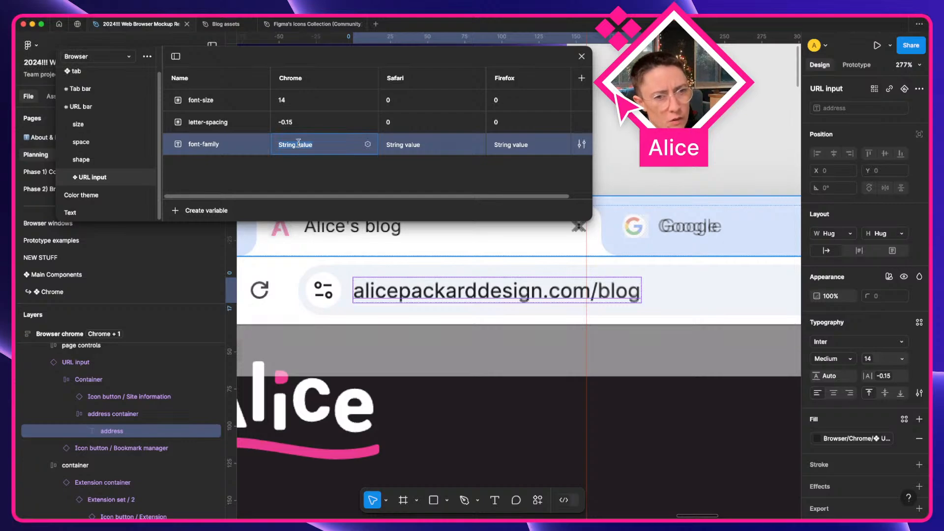
{"action": "type", "text": "Inter"}
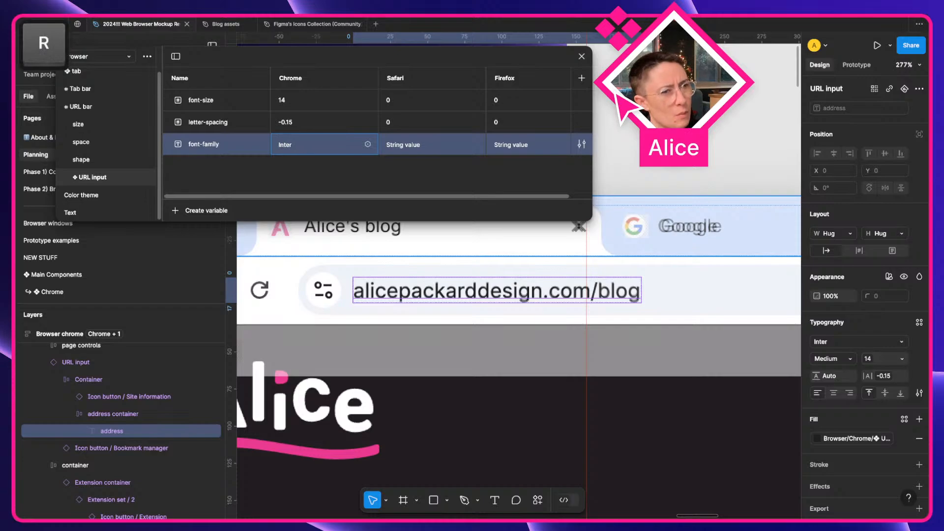
{"action": "key", "text": "BackSpace"}
{"action": "key", "text": "BackSpace"}
{"action": "key", "text": "BackSpace"}
{"action": "key", "text": "BackSpace"}
{"action": "key", "text": "BackSpace"}
{"action": "type", "text": "Arial"}
{"action": "key", "text": "Return"}
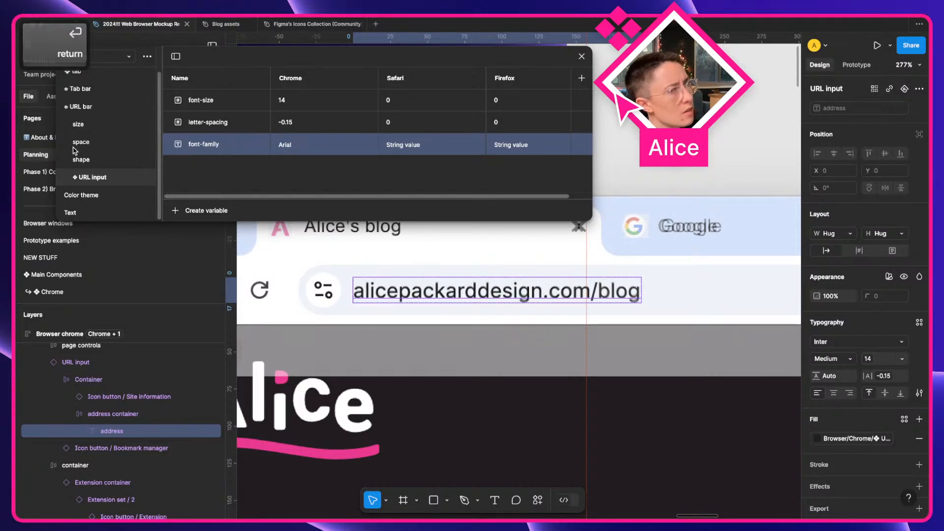
Look through the Browser collection's variables and display the Text group
{"action": "scroll", "coordinate": [77, 150], "scroll_direction": "up", "scroll_amount": 1}
{"action": "scroll", "coordinate": [88, 93], "scroll_direction": "up", "scroll_amount": 1}
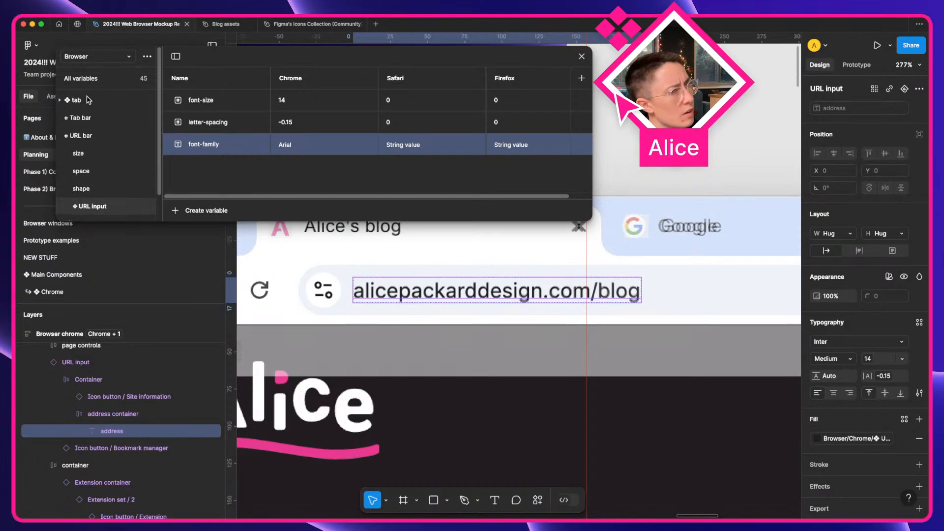
{"action": "left_click", "coordinate": [86, 80]}
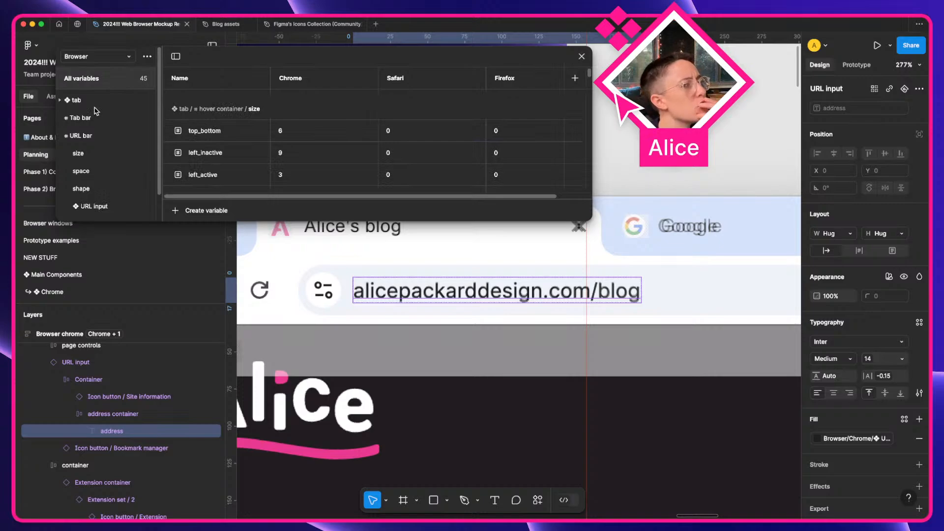
{"action": "scroll", "coordinate": [173, 126], "scroll_direction": "down", "scroll_amount": 2}
{"action": "scroll", "coordinate": [170, 157], "scroll_direction": "up", "scroll_amount": 2}
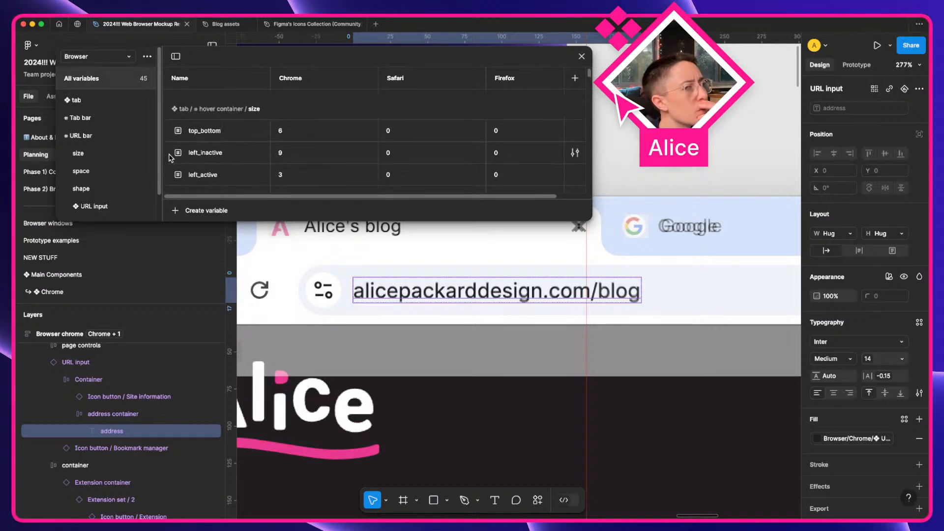
{"action": "scroll", "coordinate": [109, 103], "scroll_direction": "down", "scroll_amount": 2}
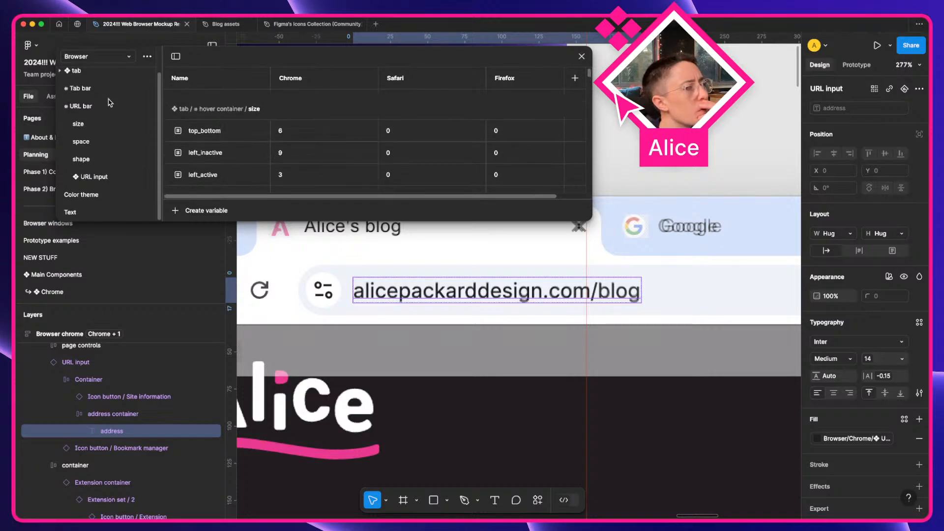
{"action": "left_click", "coordinate": [100, 211]}
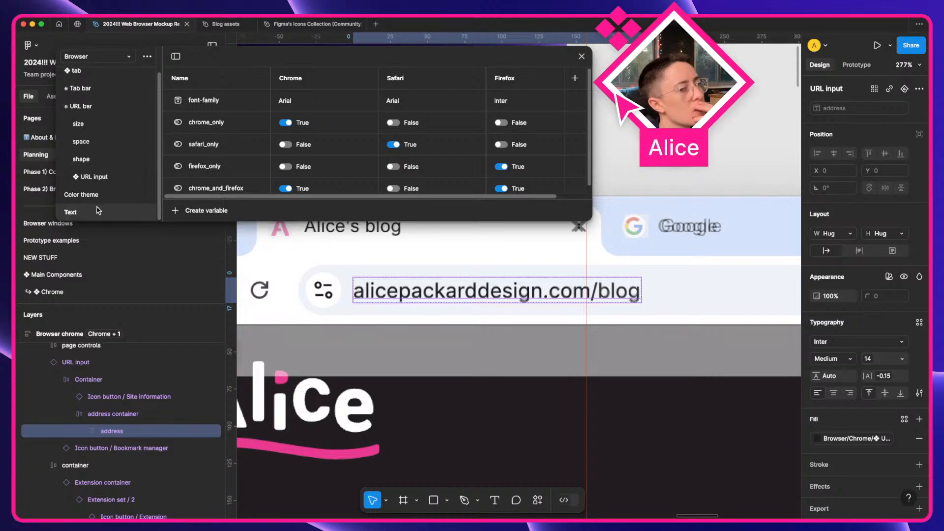
Move the Text group above the tab group in the Browser variable collection
{"action": "scroll", "coordinate": [98, 196], "scroll_direction": "up", "scroll_amount": 2}
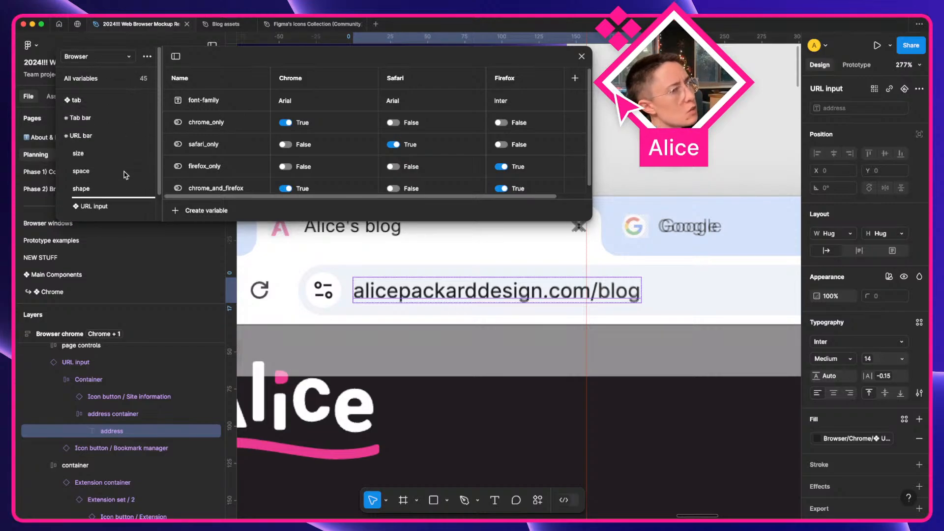
{"action": "scroll", "coordinate": [92, 96], "scroll_direction": "down", "scroll_amount": 1}
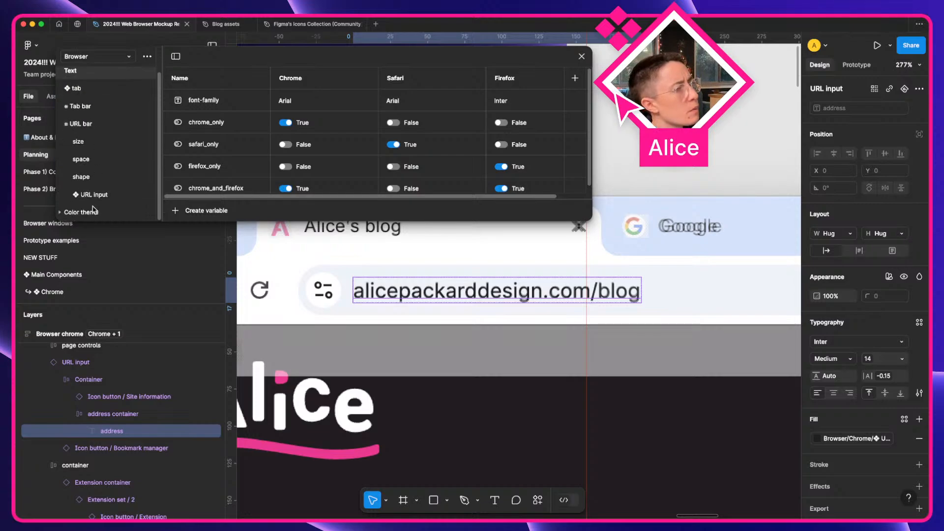
{"action": "scroll", "coordinate": [98, 217], "scroll_direction": "up", "scroll_amount": 1}
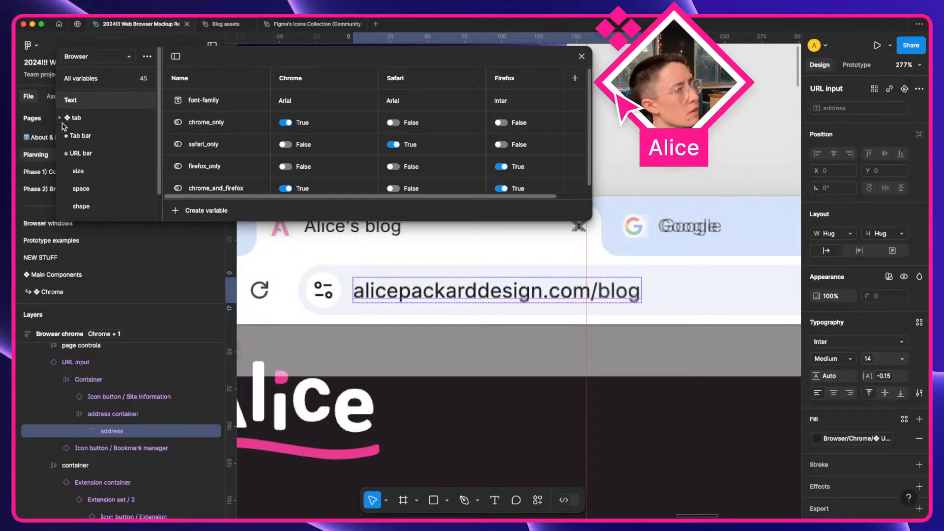
Delete the font-family variable from the URL input group
{"action": "scroll", "coordinate": [84, 219], "scroll_direction": "down", "scroll_amount": 1}
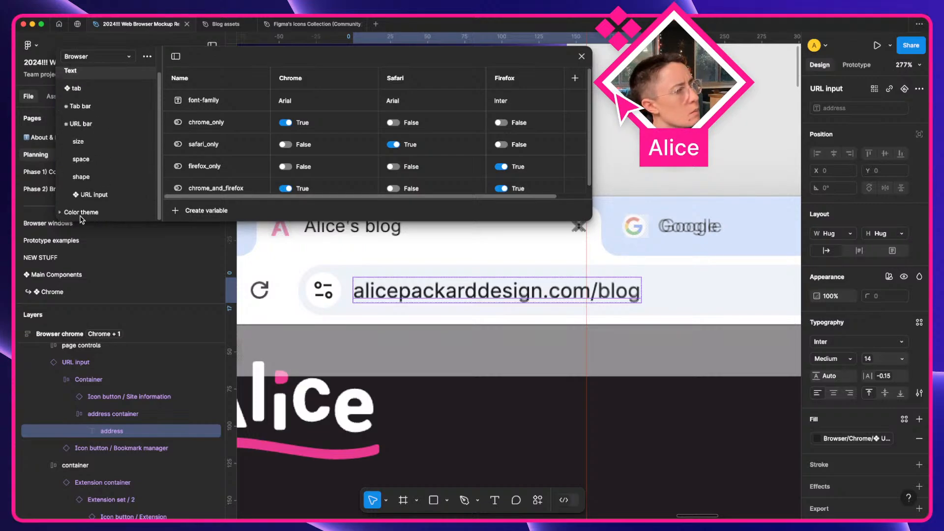
{"action": "left_click", "coordinate": [103, 196]}
{"action": "right_click", "coordinate": [230, 146]}
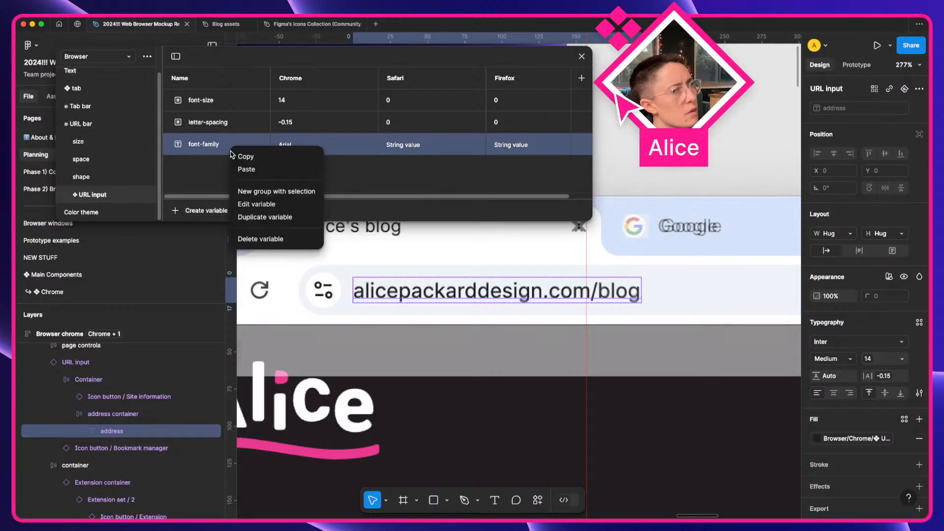
{"action": "left_click", "coordinate": [263, 239]}
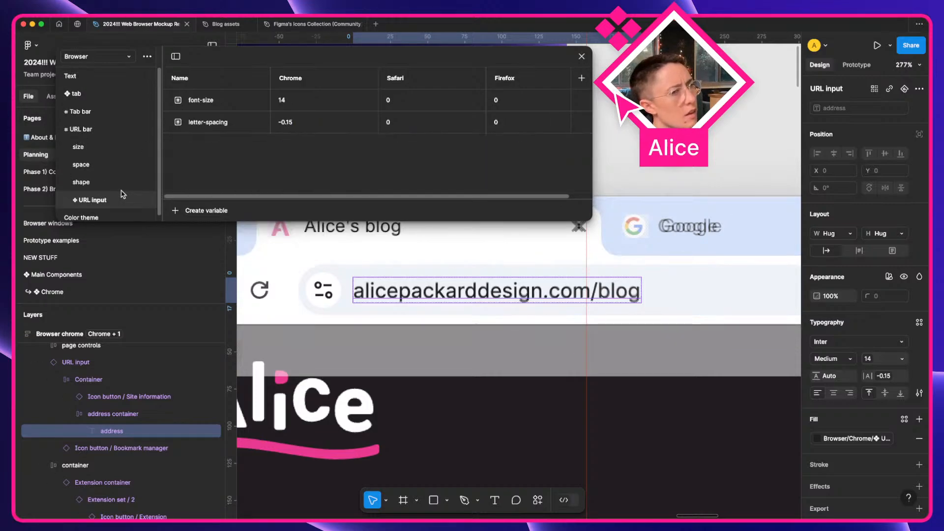
Limit the scope of the Text group's font-family variable to Font family only
{"action": "scroll", "coordinate": [113, 187], "scroll_direction": "up", "scroll_amount": 1}
{"action": "left_click", "coordinate": [101, 100]}
{"action": "left_click", "coordinate": [218, 109]}
{"action": "right_click", "coordinate": [218, 110]}
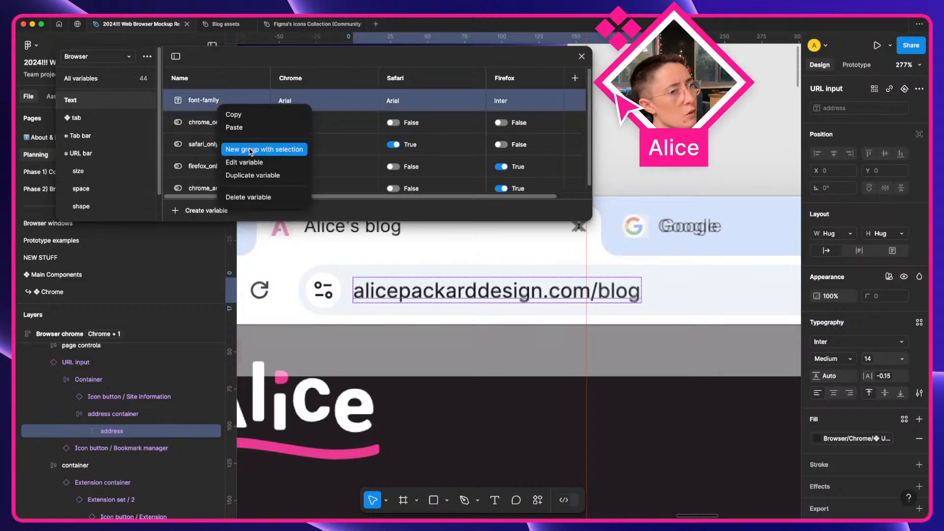
{"action": "left_click", "coordinate": [251, 166]}
{"action": "left_click", "coordinate": [364, 121]}
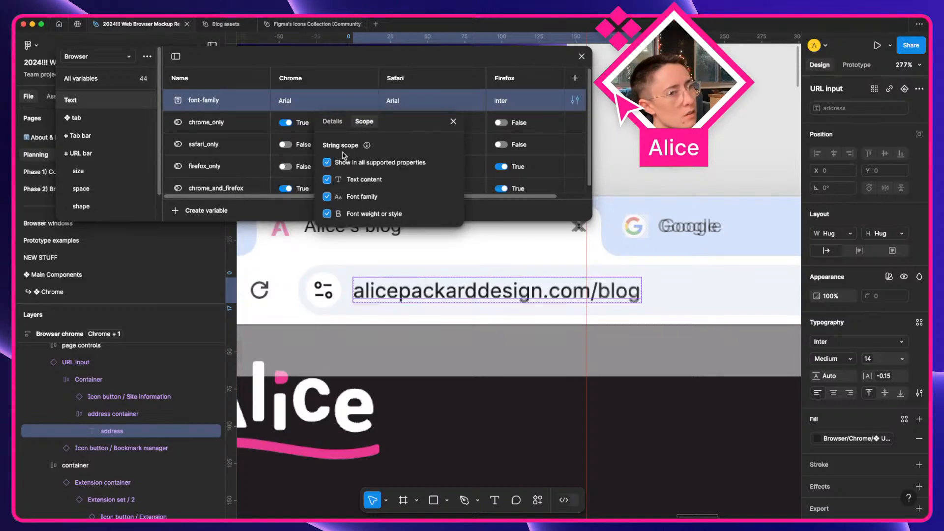
{"action": "left_click", "coordinate": [327, 163]}
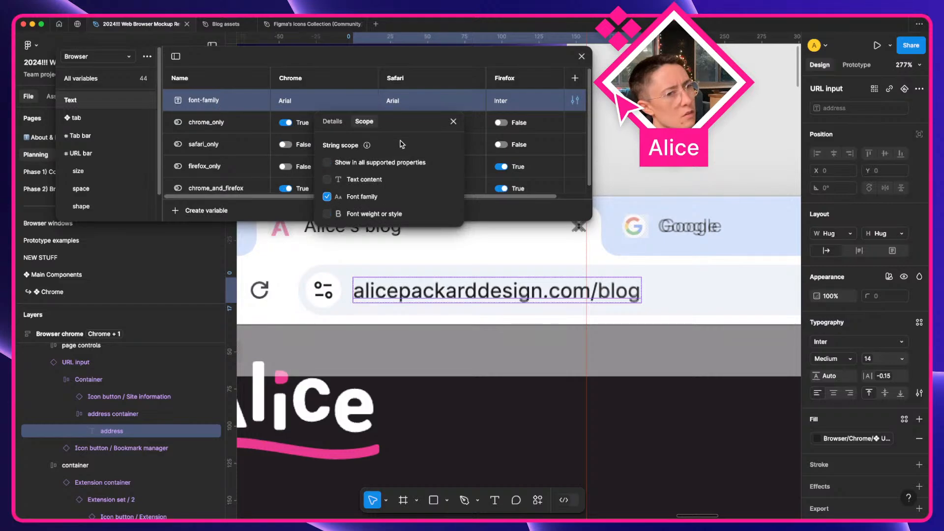
{"action": "left_click", "coordinate": [453, 122]}
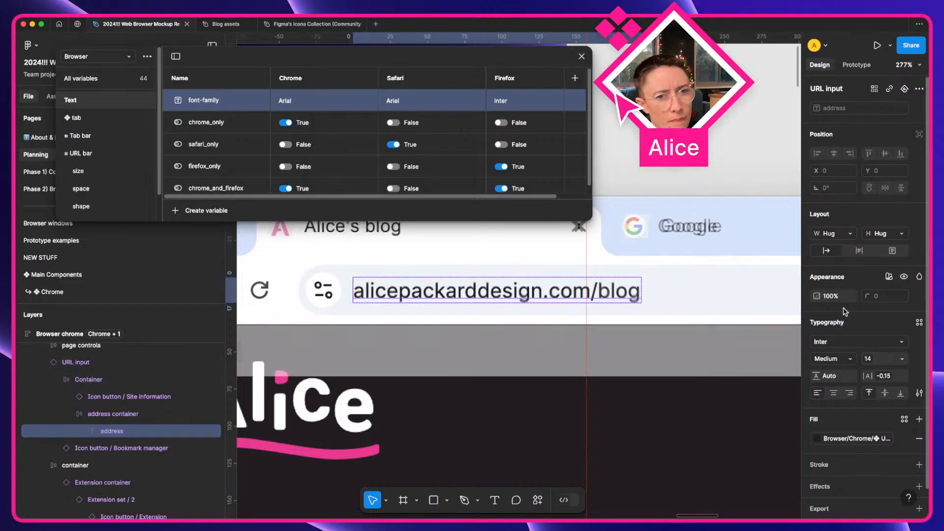
Apply the Text/font-family variable to the address text's font
{"action": "left_click", "coordinate": [882, 344]}
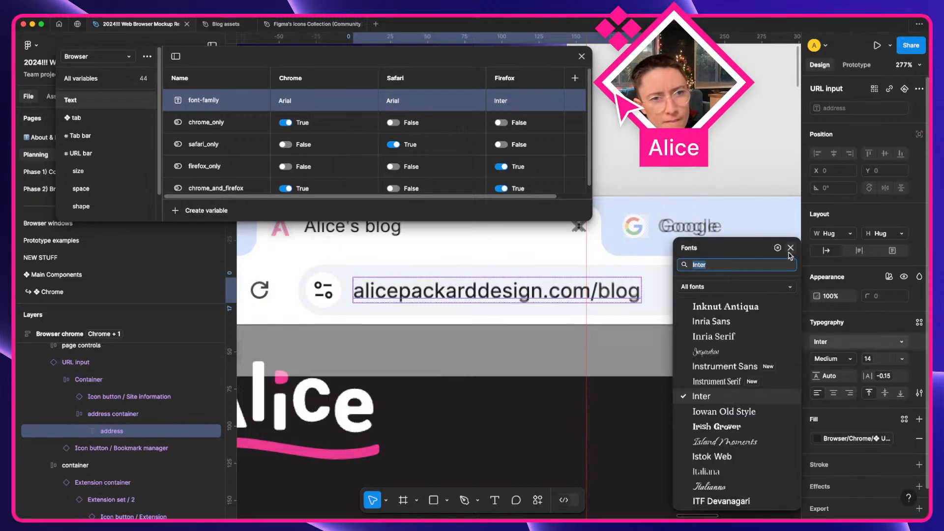
{"action": "left_click", "coordinate": [778, 248]}
{"action": "left_click", "coordinate": [625, 317]}
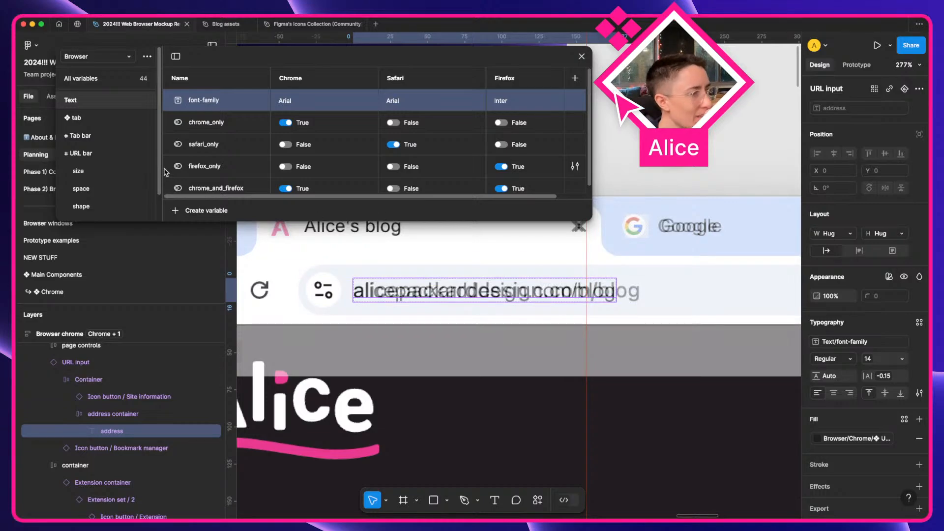
Try Chrome values of 1, 0, 0.25, 0.3 and 0.5 for the URL input group's letter-spacing variable
{"action": "scroll", "coordinate": [105, 185], "scroll_direction": "down", "scroll_amount": 2}
{"action": "left_click", "coordinate": [99, 195]}
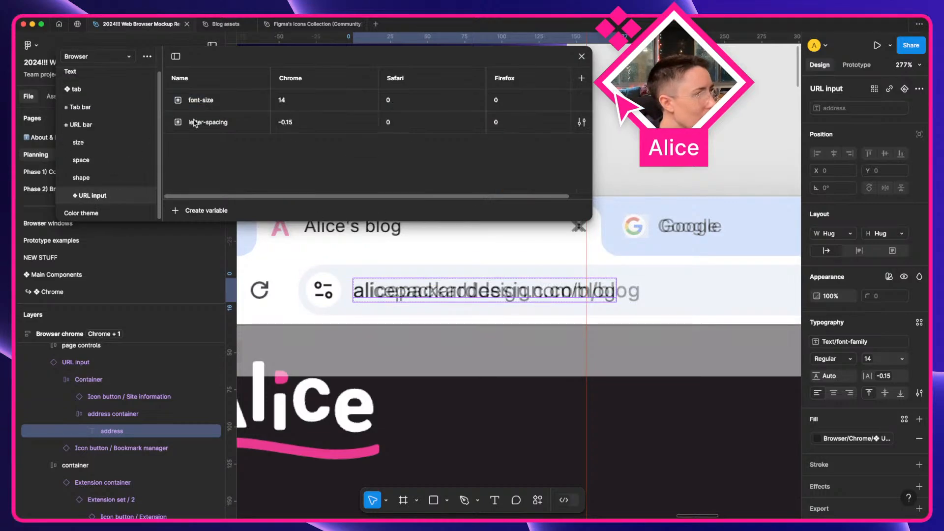
{"action": "left_click", "coordinate": [306, 100]}
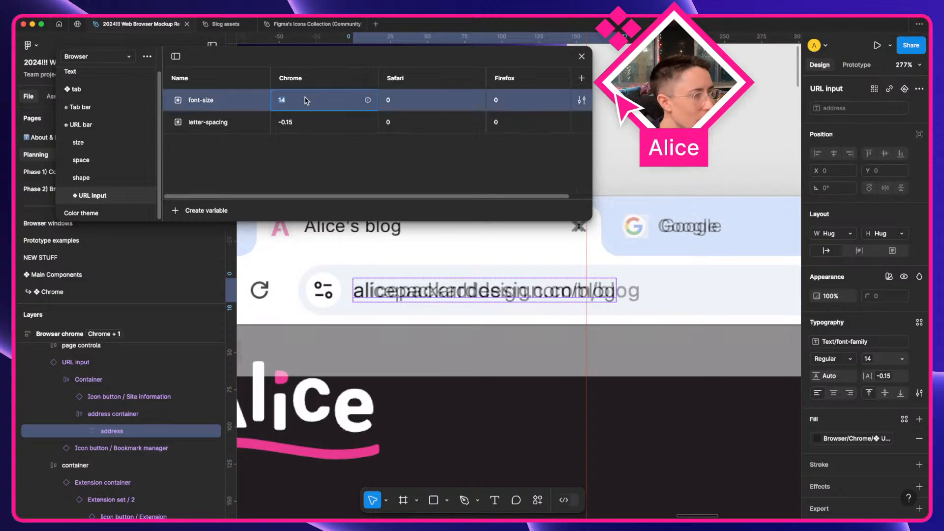
{"action": "left_click", "coordinate": [312, 126]}
{"action": "type", "text": "1"}
{"action": "key", "text": "Tab"}
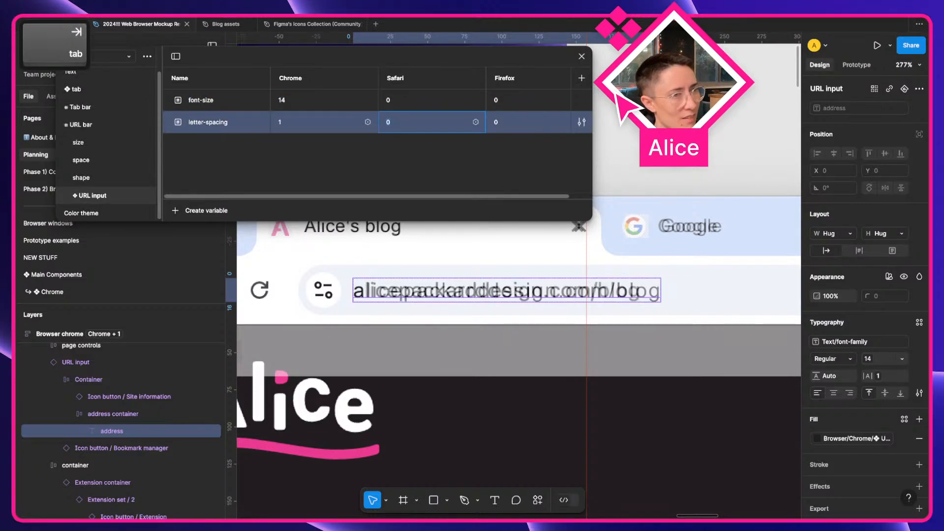
{"action": "key", "text": "Down"}
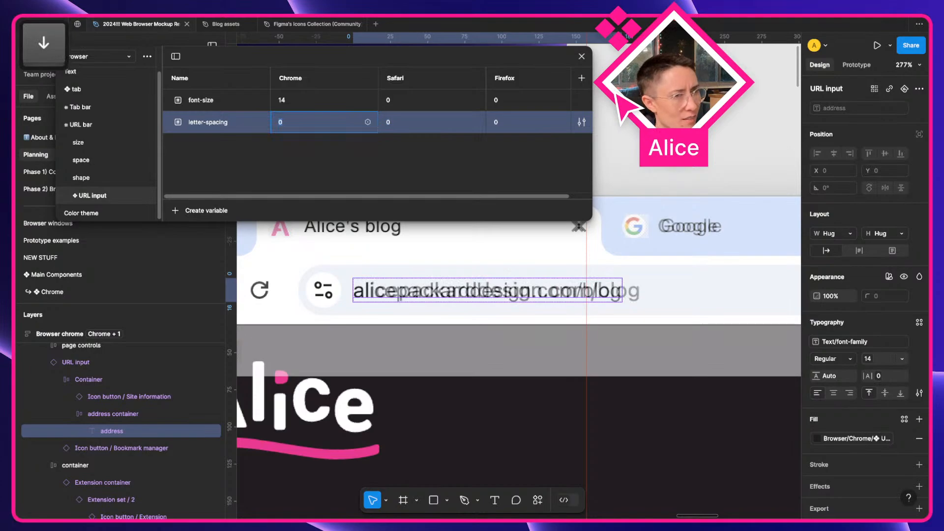
{"action": "type", "text": "0.25"}
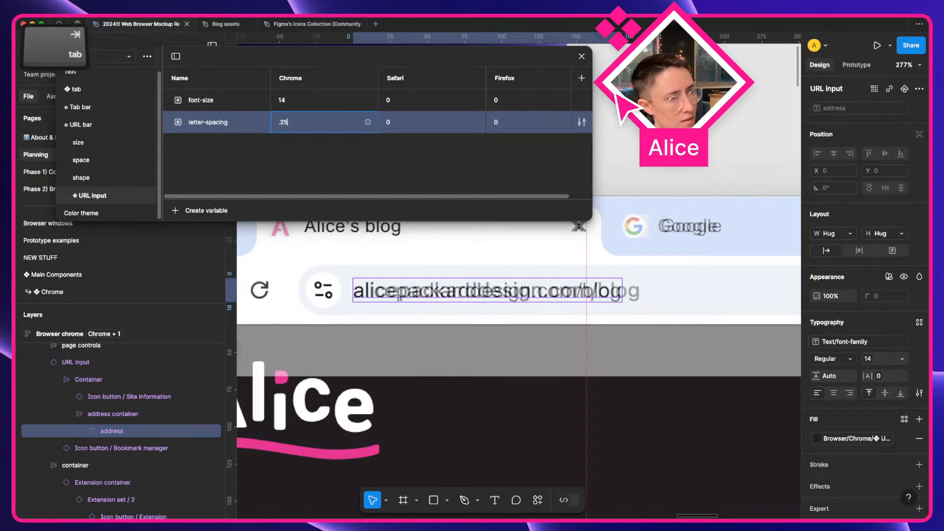
{"action": "key", "text": "Tab"}
{"action": "type", "text": "0.3"}
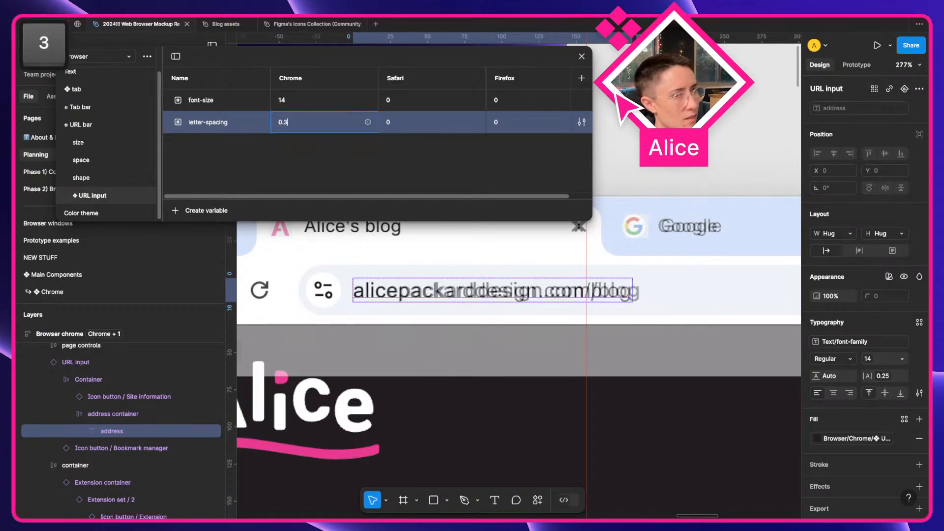
{"action": "key", "text": "BackSpace"}
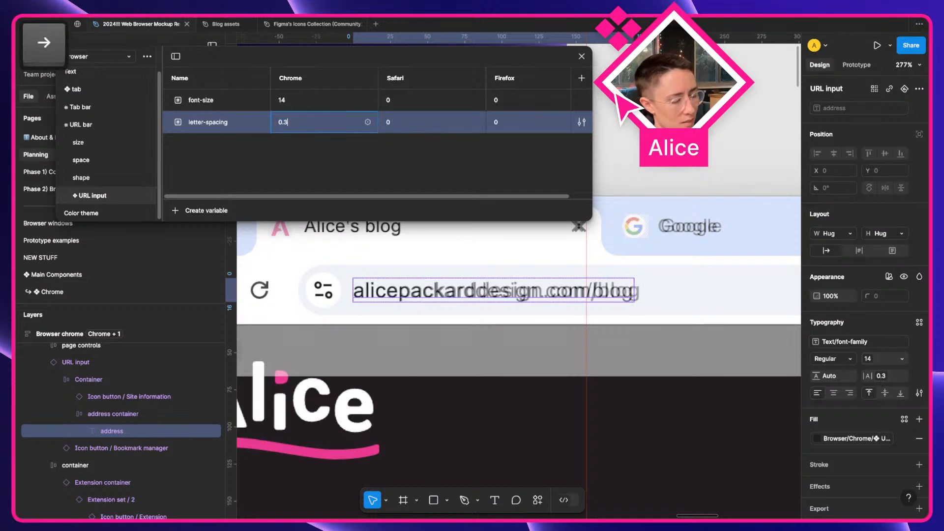
{"action": "type", "text": "4"}
{"action": "key", "text": "BackSpace"}
{"action": "type", "text": "5"}
{"action": "key", "text": "Return"}
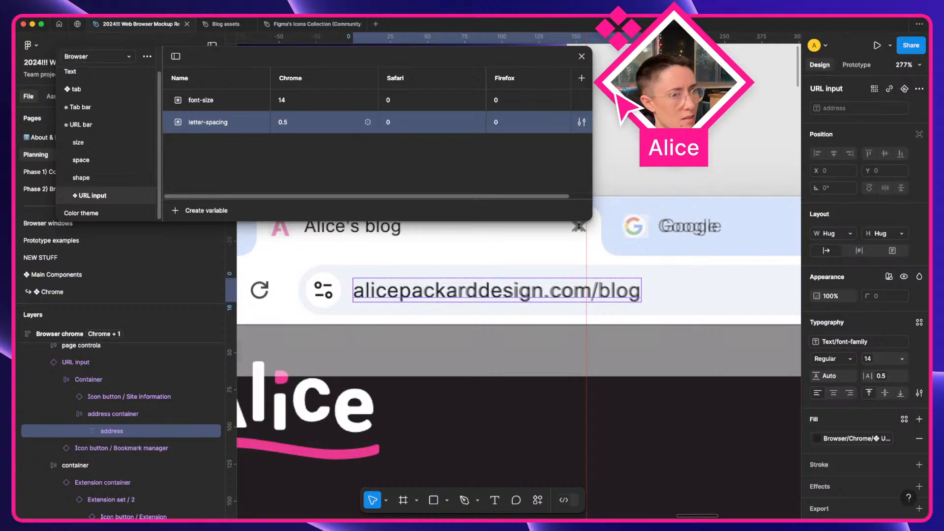
Fine-tune the URL input group's letter-spacing for Chrome, trying 0.45 and settling on 0.46
{"action": "left_click", "coordinate": [313, 126]}
{"action": "key", "text": "Right"}
{"action": "key", "text": "Left"}
{"action": "type", "text": "4"}
{"action": "key", "text": "Return"}
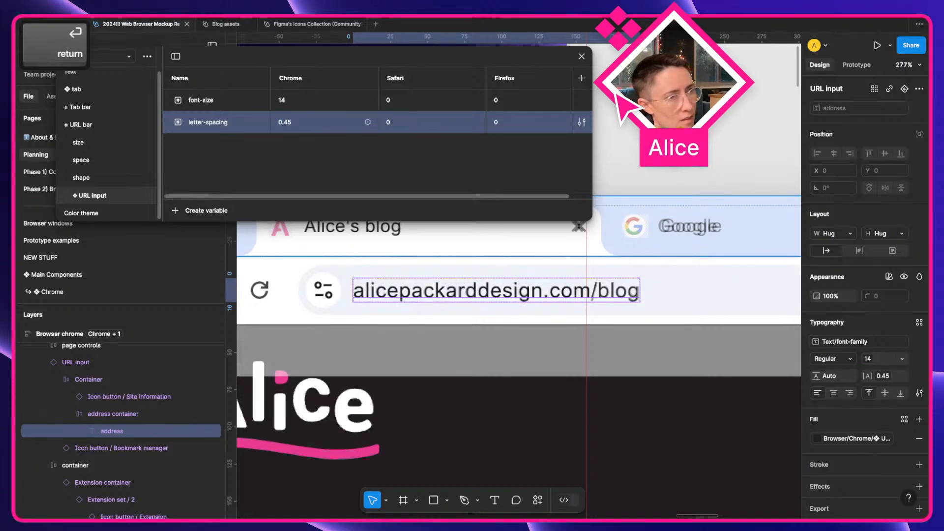
{"action": "left_click", "coordinate": [313, 127]}
{"action": "key", "text": "Right"}
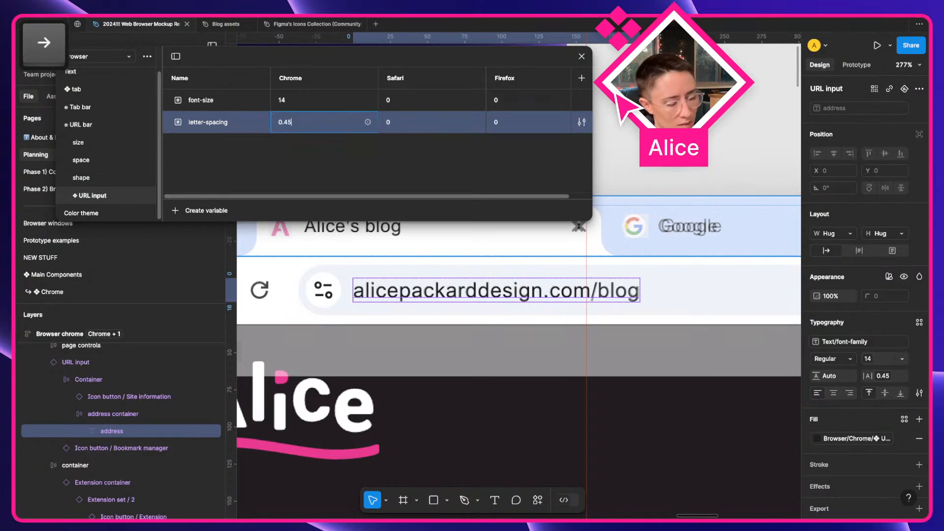
{"action": "key", "text": "BackSpace"}
{"action": "type", "text": "6"}
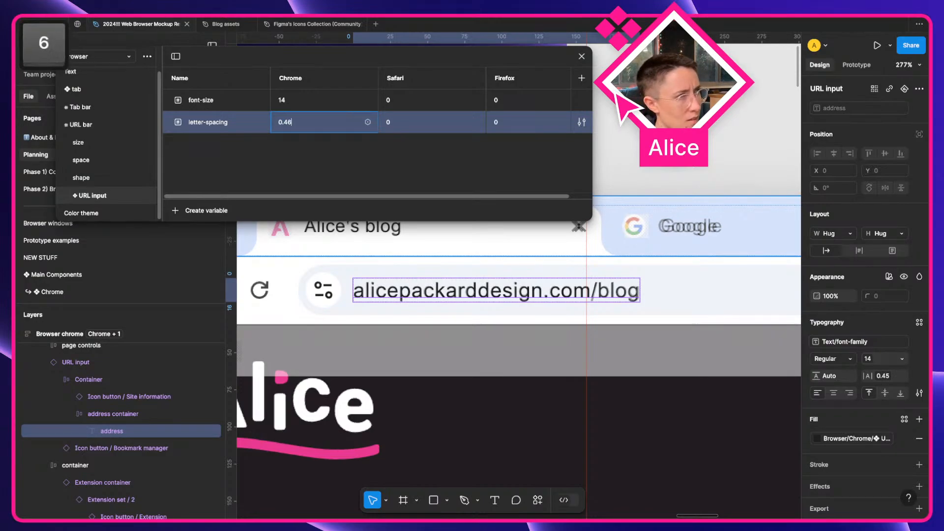
{"action": "key", "text": "Return"}
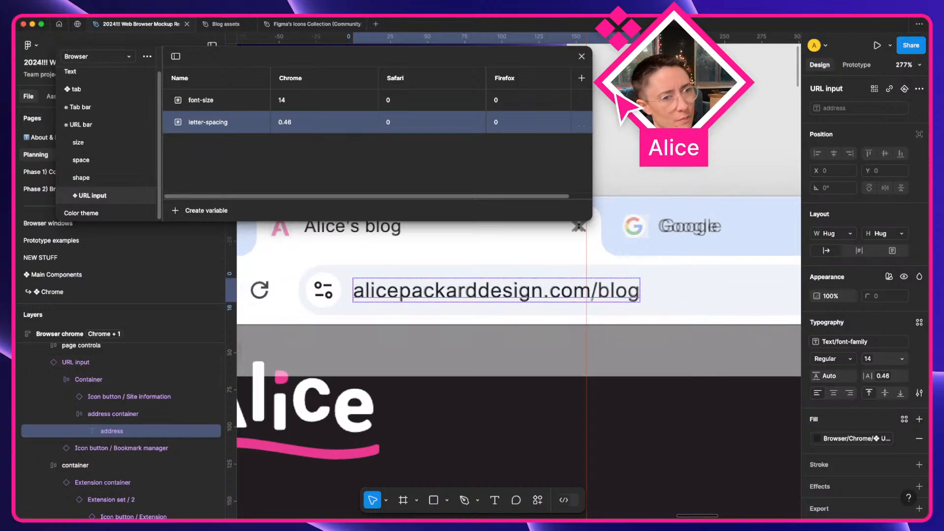
{"action": "key", "text": "Escape"}
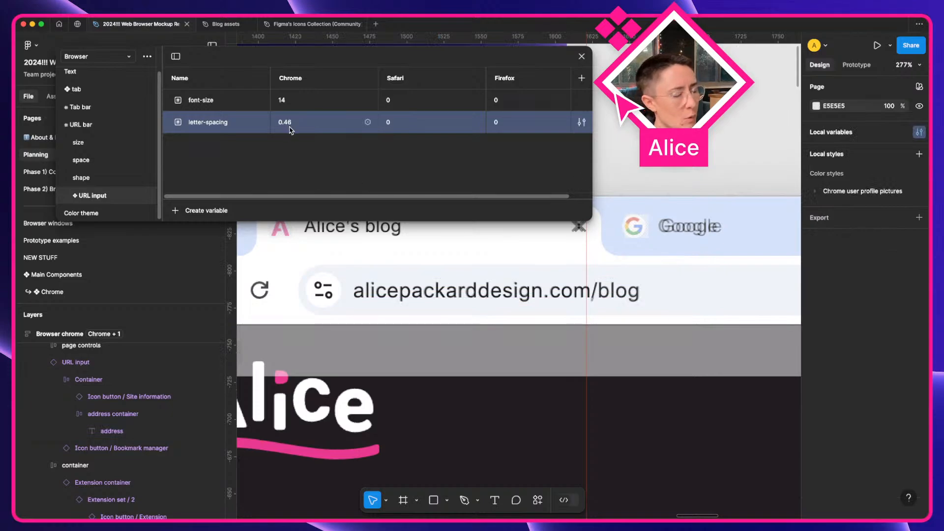
Select the address text and create a string variable named font-weight in the URL input group
{"action": "left_click", "coordinate": [426, 293], "text": "super"}
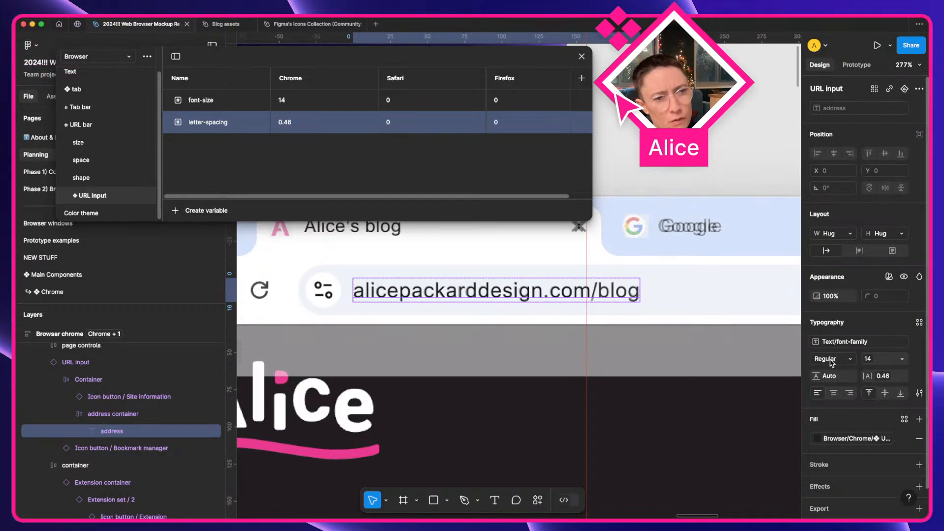
{"action": "left_click", "coordinate": [224, 175]}
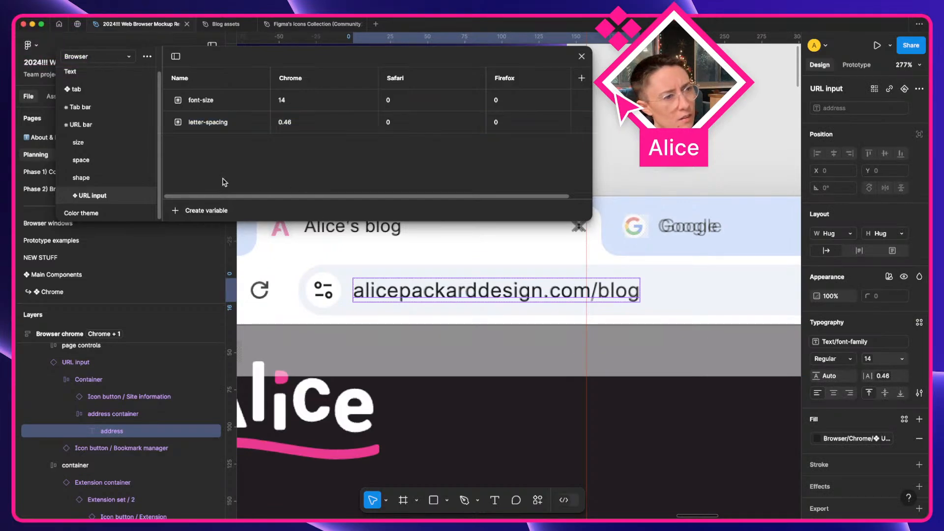
{"action": "left_click", "coordinate": [219, 212]}
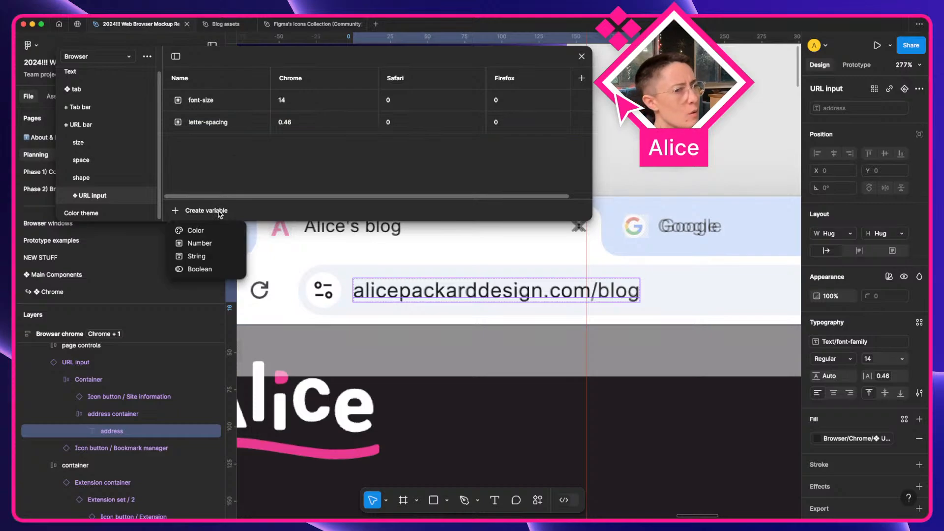
{"action": "left_click", "coordinate": [211, 254]}
{"action": "type", "text": "font-we"}
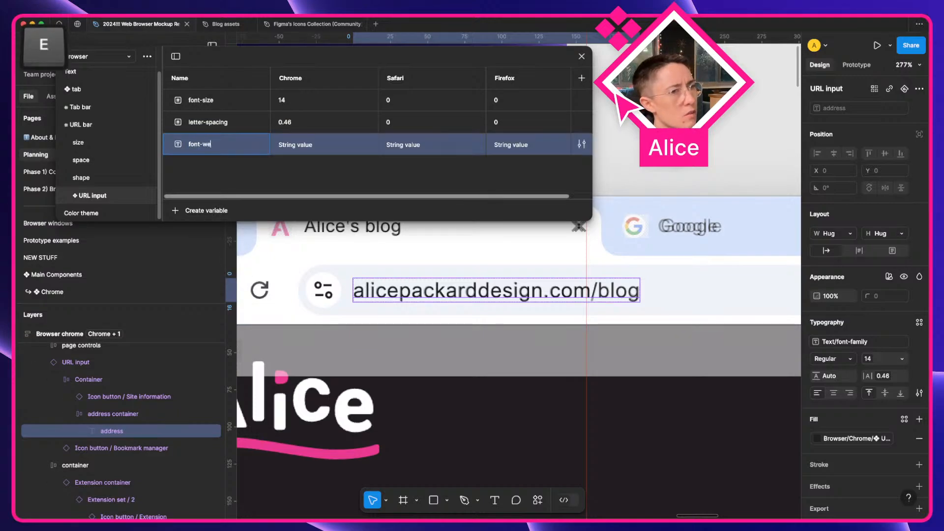
{"action": "type", "text": "ight"}
{"action": "key", "text": "Return"}
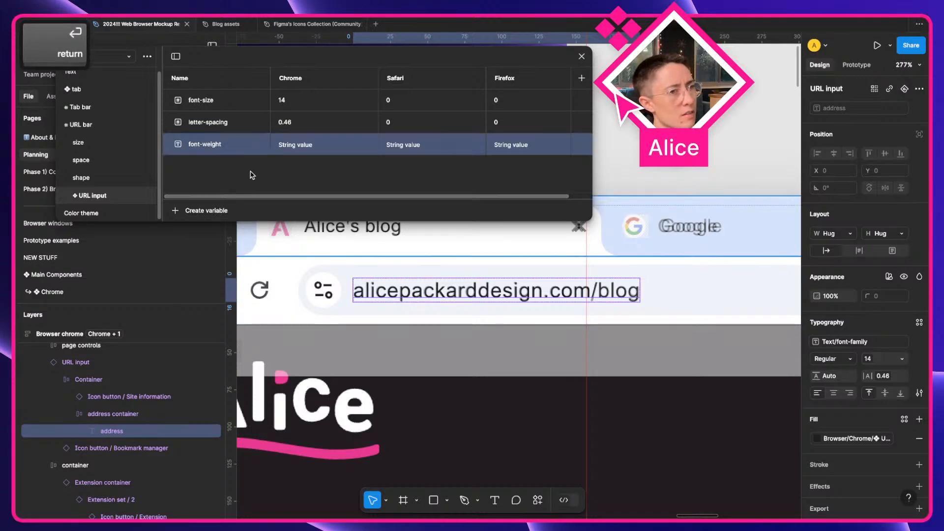
Limit the scope of the URL input group's font-weight variable to Font weight or style
{"action": "right_click", "coordinate": [242, 124]}
{"action": "left_click", "coordinate": [268, 182]}
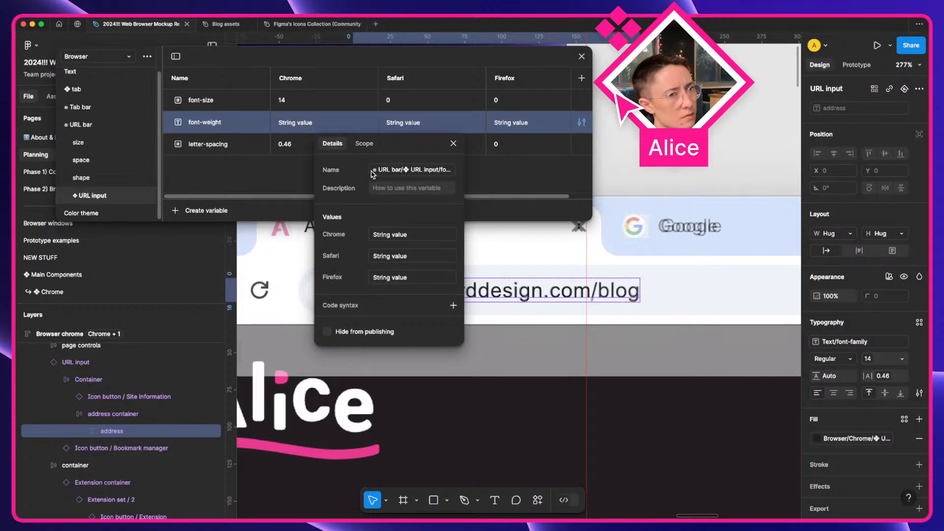
{"action": "left_click", "coordinate": [364, 144]}
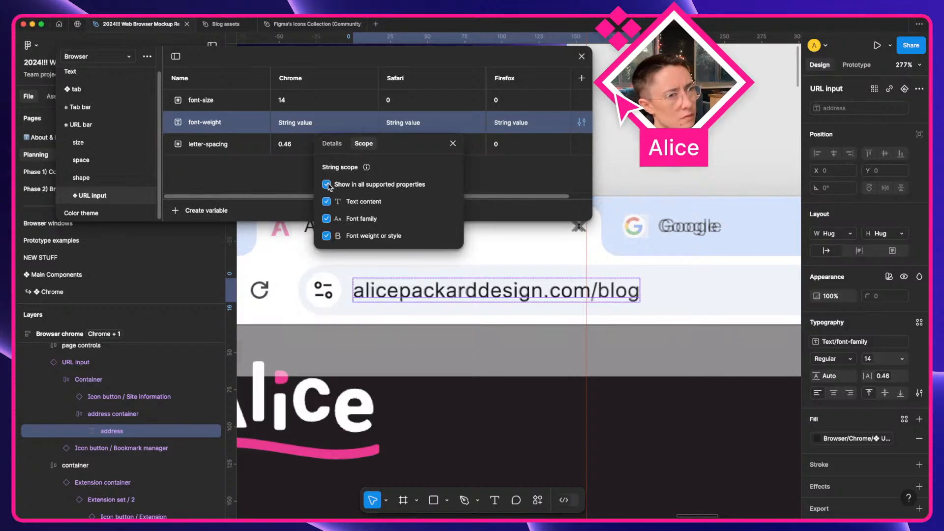
{"action": "left_click", "coordinate": [326, 185]}
{"action": "left_click", "coordinate": [326, 236]}
{"action": "left_click", "coordinate": [453, 143]}
Set the font-weight variable to Regular for Chrome
{"action": "left_click", "coordinate": [306, 121]}
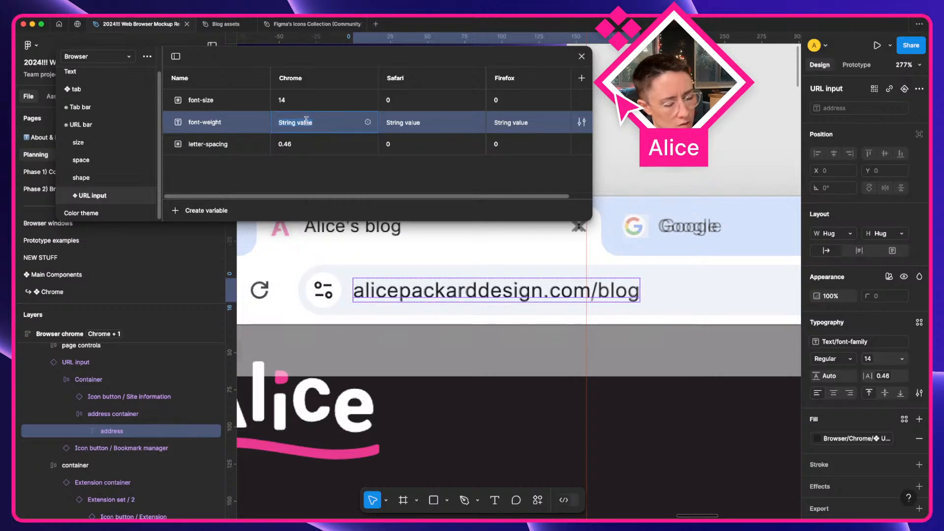
{"action": "type", "text": "Regular"}
{"action": "key", "text": "Return"}
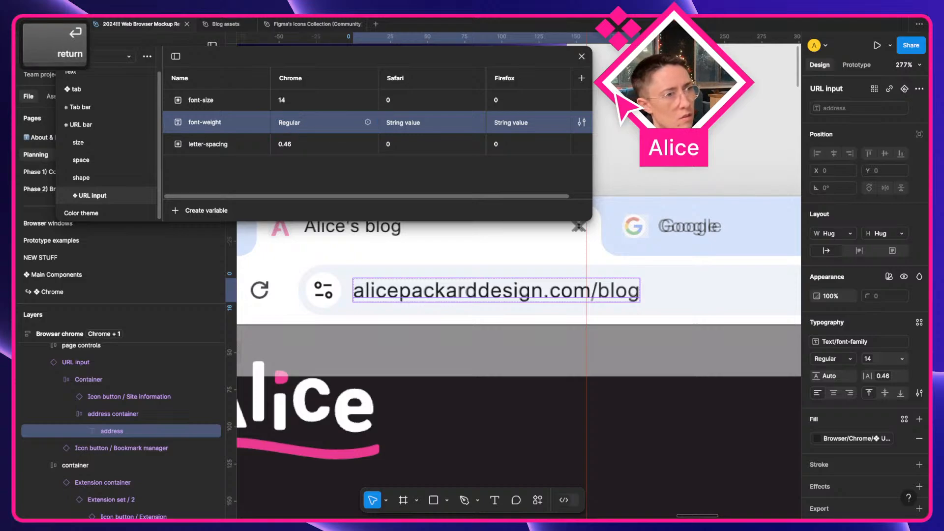
Apply the URL input group's font-weight variable to the address text's weight, finding it with the search term "url"
{"action": "left_click", "coordinate": [825, 360]}
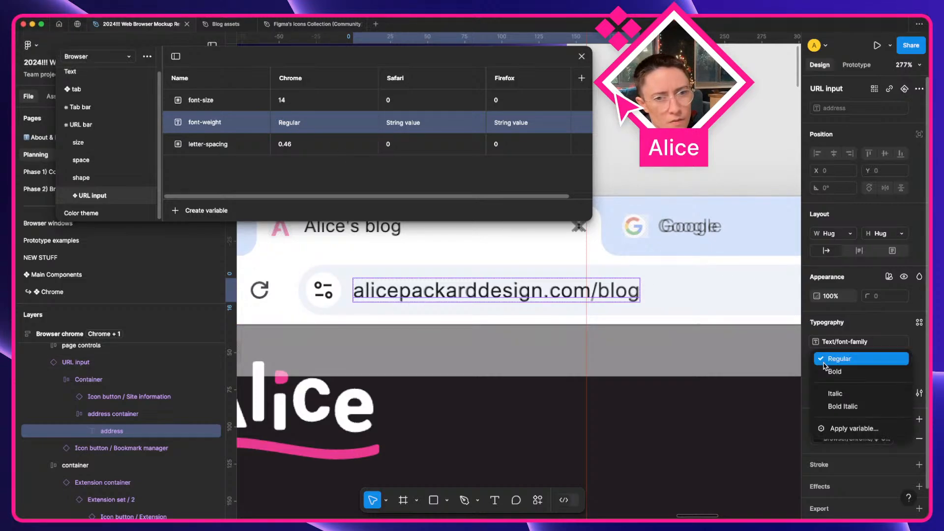
{"action": "left_click", "coordinate": [835, 431]}
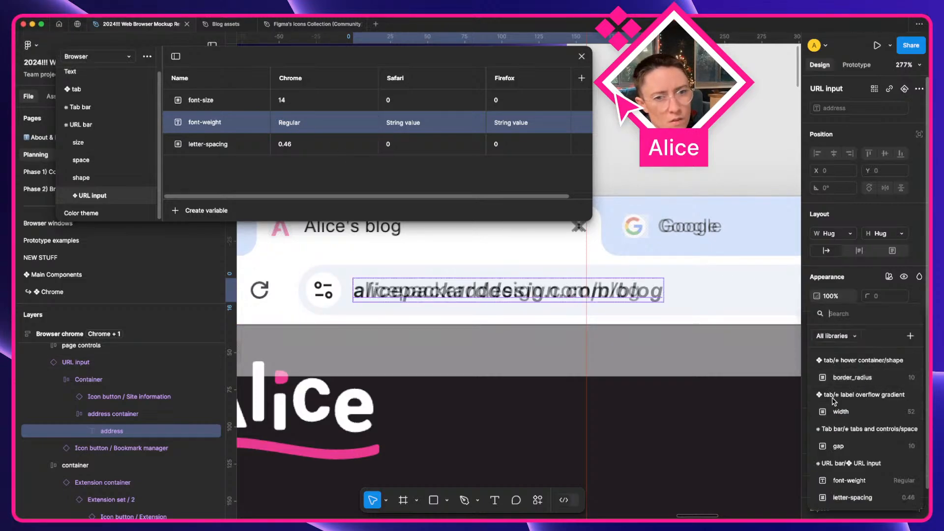
{"action": "type", "text": "url"}
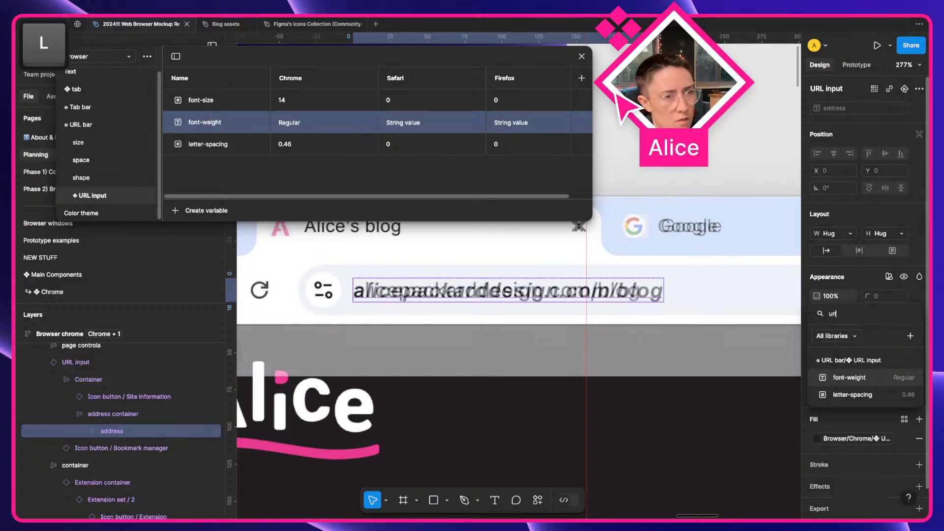
{"action": "key", "text": "Return"}
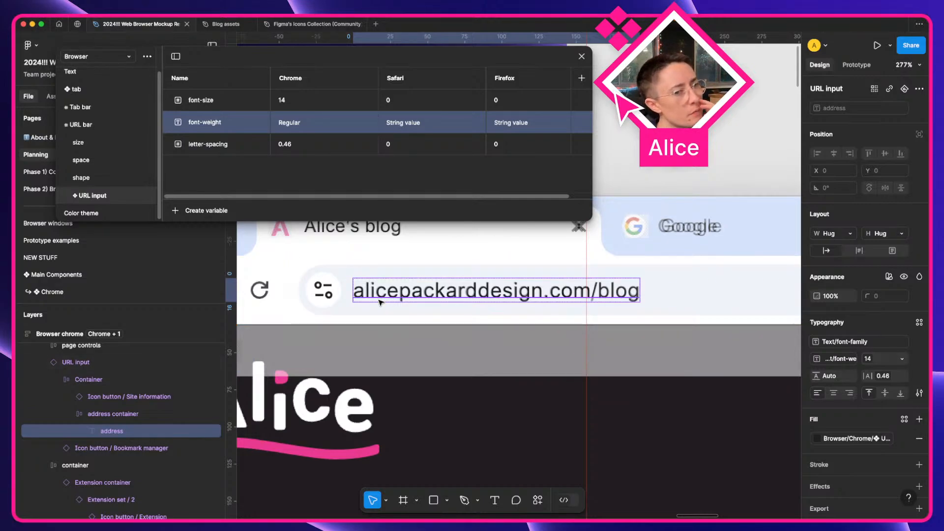
Go to the main component of the active tab, starting from the "Alice's blog" tab label
{"action": "scroll", "coordinate": [469, 294], "scroll_direction": "right", "scroll_amount": 5}
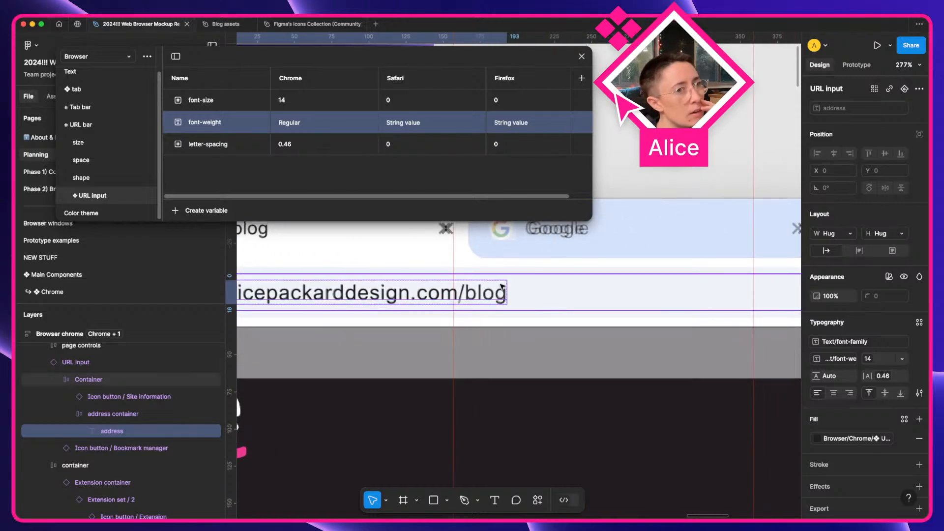
{"action": "scroll", "coordinate": [383, 296], "scroll_direction": "left", "scroll_amount": 5}
{"action": "scroll", "coordinate": [378, 285], "scroll_direction": "up", "scroll_amount": 2}
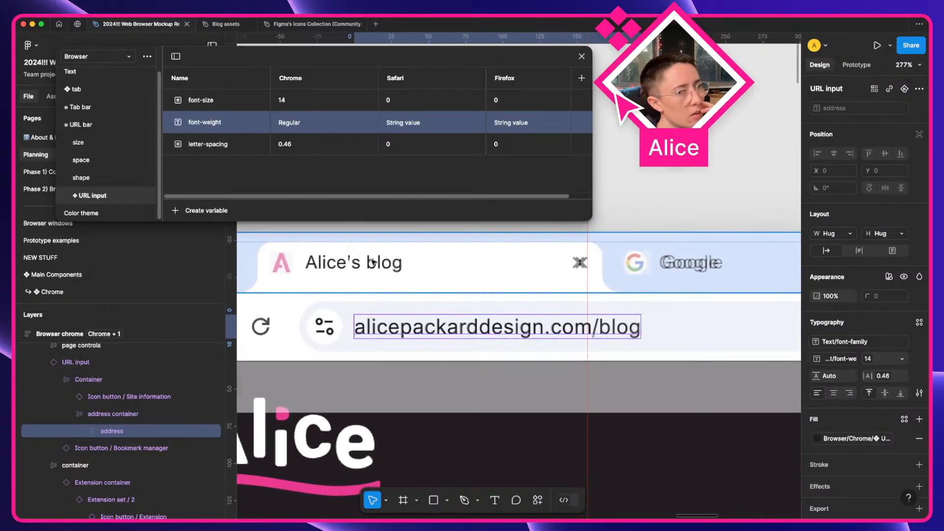
{"action": "left_click", "coordinate": [370, 267], "text": "super"}
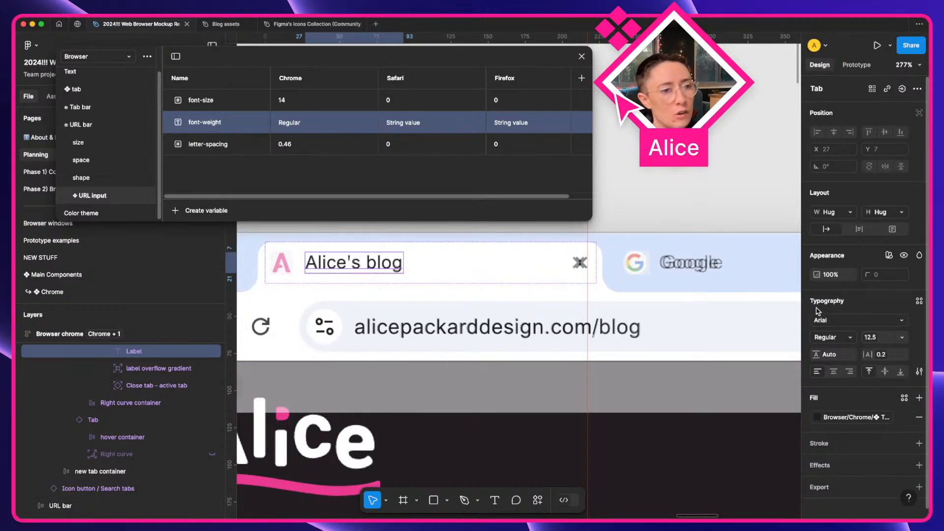
{"action": "scroll", "coordinate": [78, 98], "scroll_direction": "up", "scroll_amount": 2}
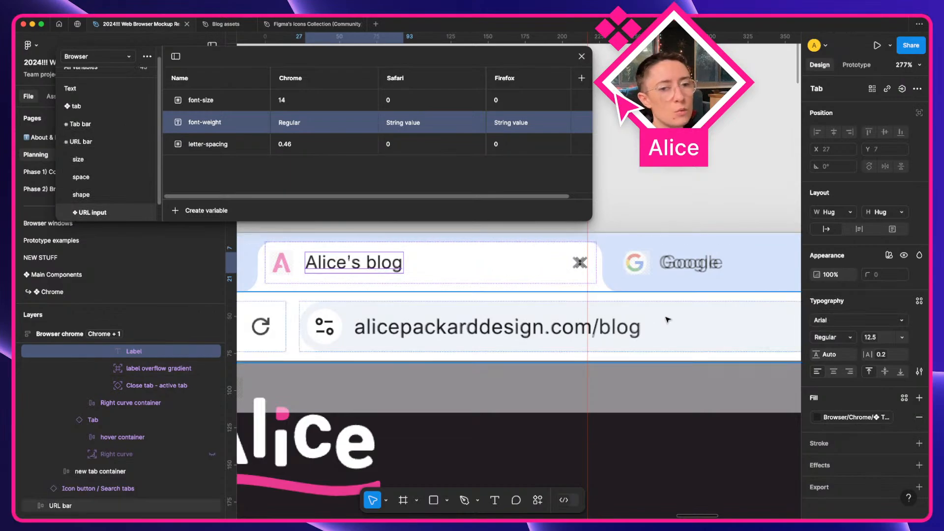
{"action": "right_click", "coordinate": [374, 269]}
{"action": "left_click", "coordinate": [430, 411]}
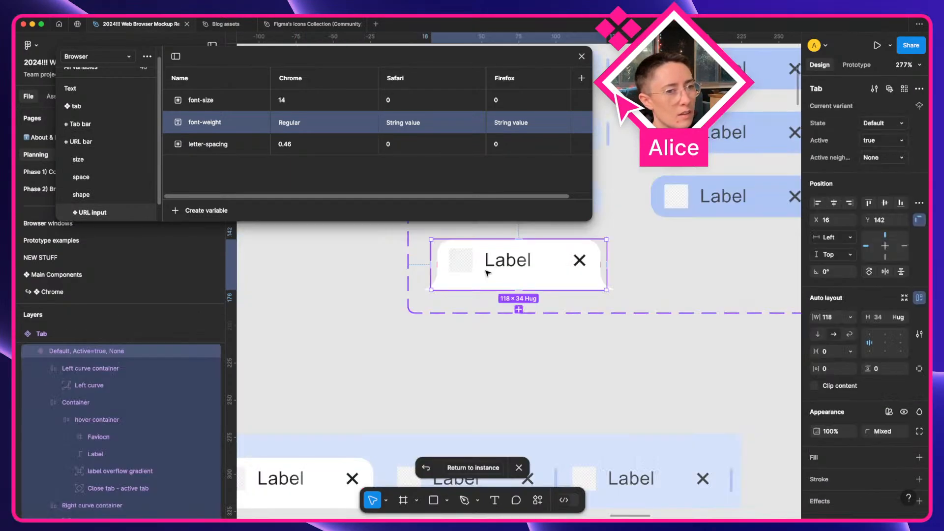
Apply the Text/font-family variable to the label text of all seven Tab variants, including the active one
{"action": "left_click", "coordinate": [494, 269], "text": "super"}
{"action": "key", "text": "q"}
{"action": "scroll", "coordinate": [603, 362], "scroll_direction": "up", "scroll_amount": 3}
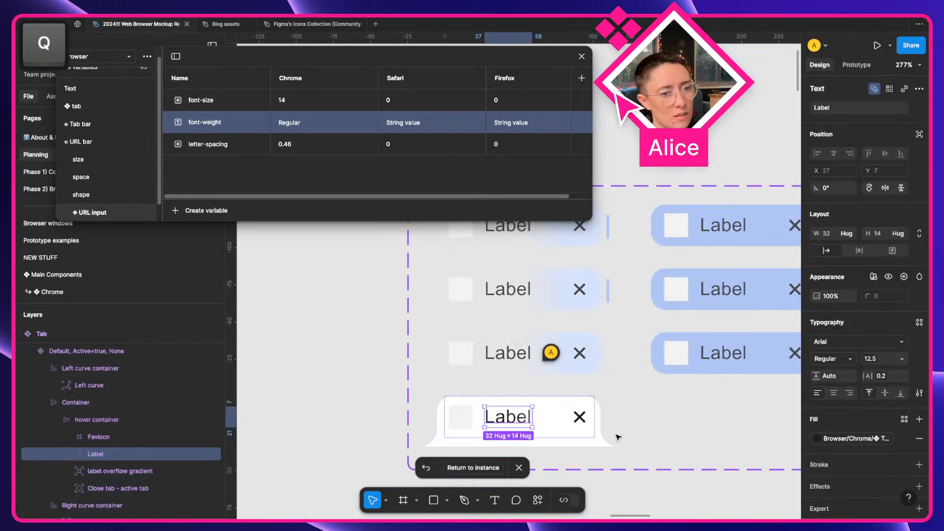
{"action": "scroll", "coordinate": [619, 438], "scroll_direction": "right", "scroll_amount": 3}
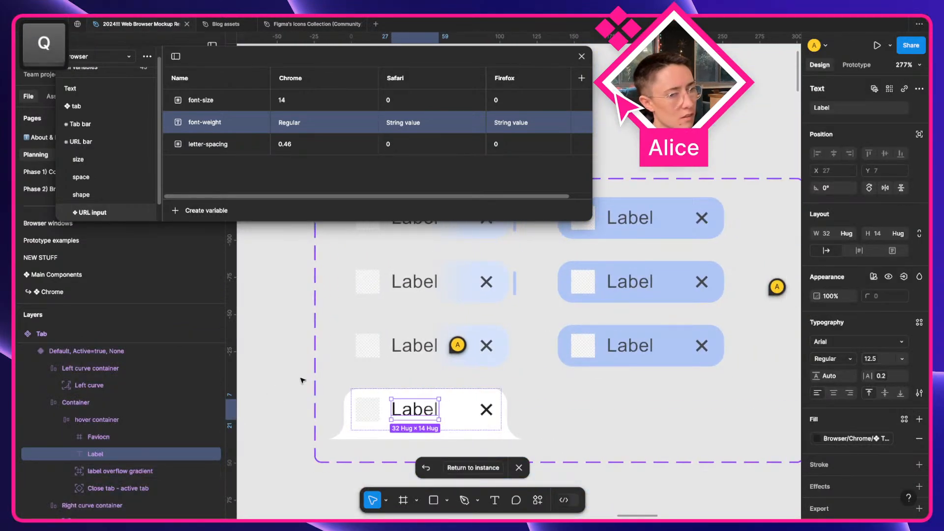
{"action": "key", "text": "q"}
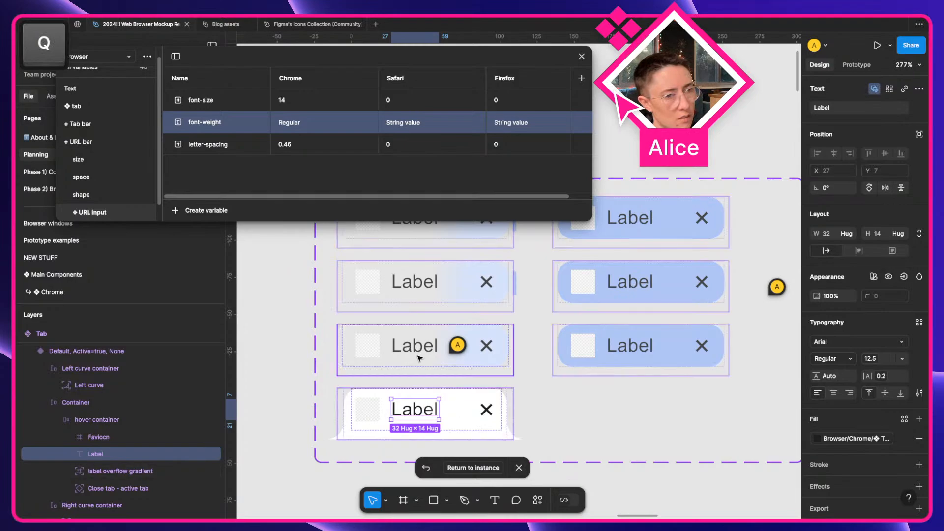
{"action": "left_click", "coordinate": [418, 349], "text": "super"}
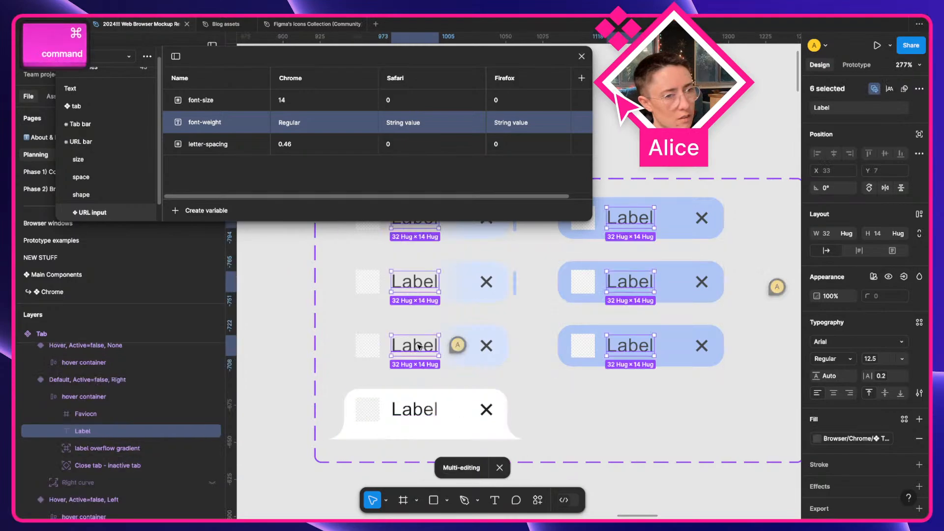
{"action": "left_click", "coordinate": [412, 415], "text": "shift+super"}
{"action": "left_click", "coordinate": [859, 342]}
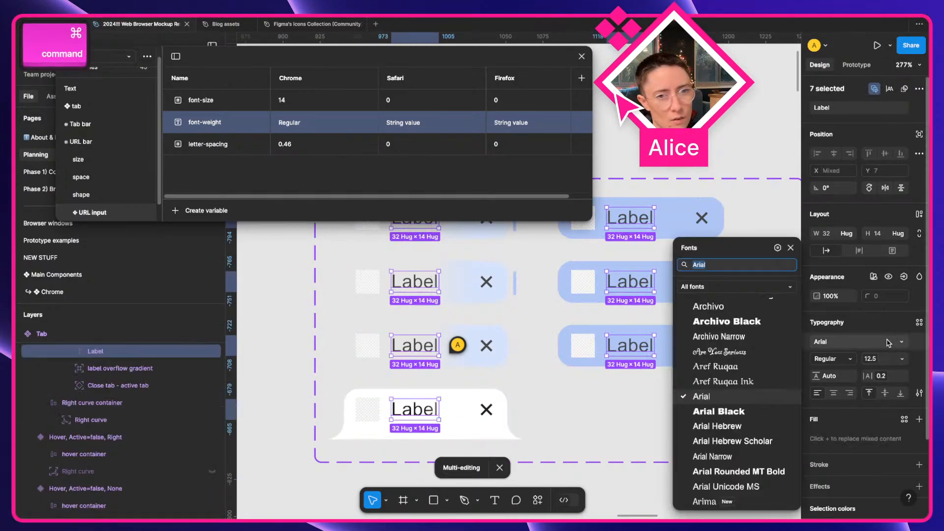
{"action": "left_click", "coordinate": [777, 248]}
{"action": "left_click", "coordinate": [620, 309]}
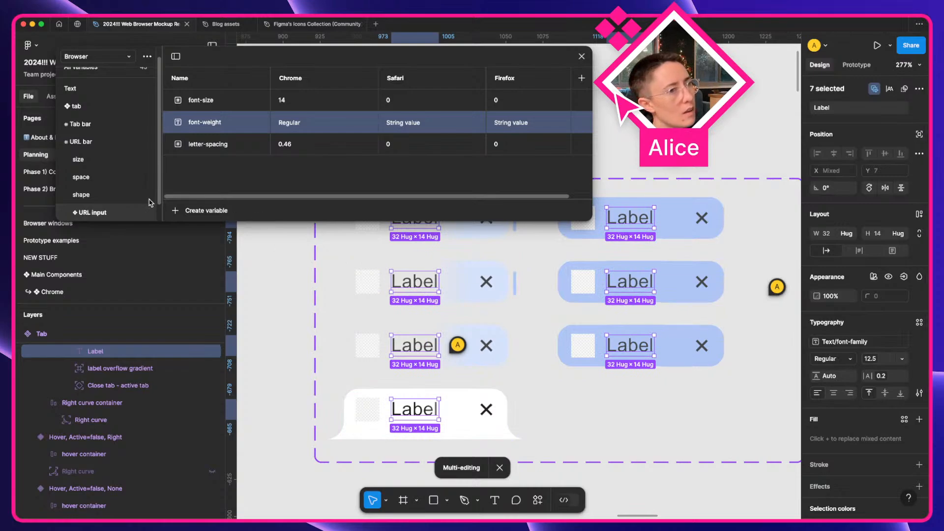
Create a string variable named font_weight in the tab component's text group and place it between font_size and letter_spacing
{"action": "left_click", "coordinate": [82, 106]}
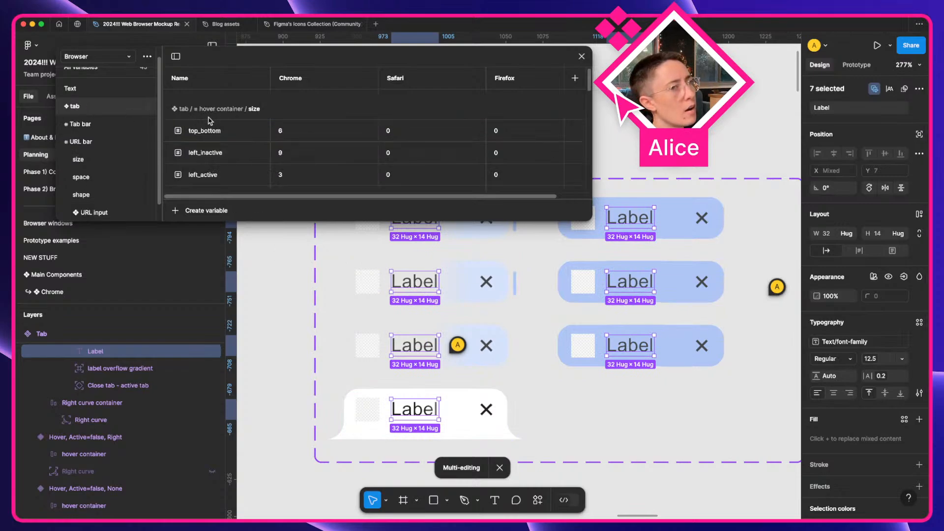
{"action": "left_click", "coordinate": [208, 211]}
{"action": "left_click", "coordinate": [74, 128]}
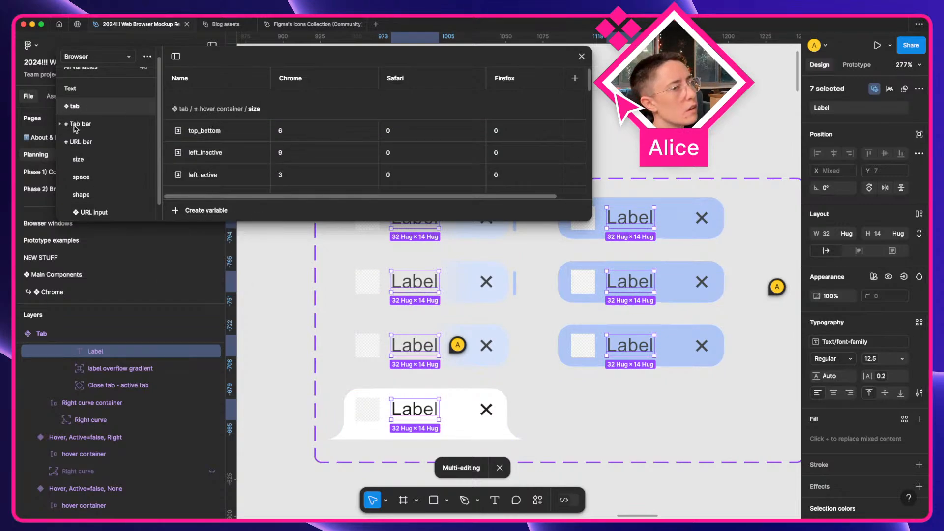
{"action": "left_click", "coordinate": [60, 142]}
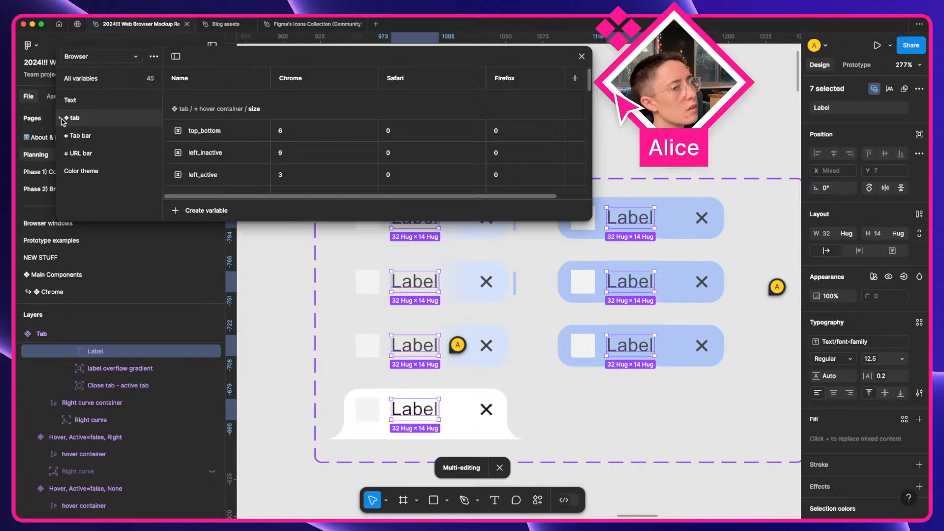
{"action": "left_click", "coordinate": [62, 119]}
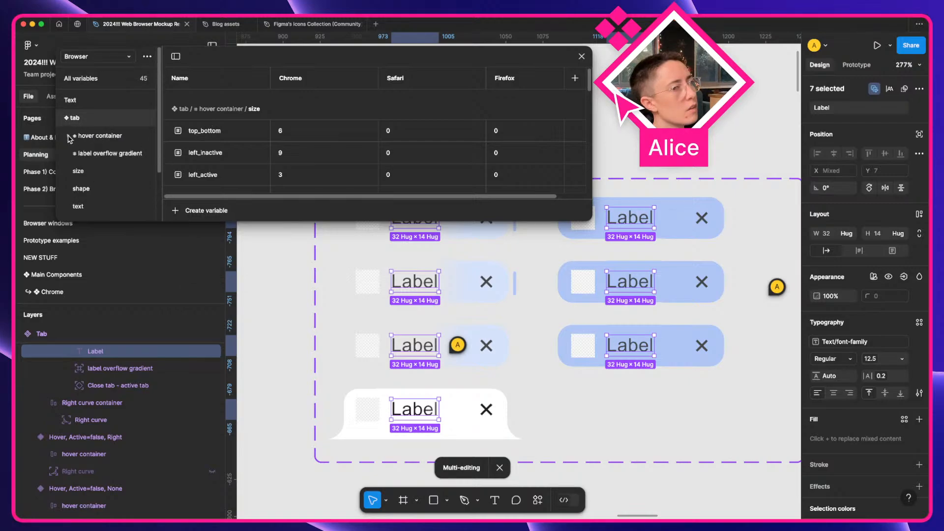
{"action": "scroll", "coordinate": [74, 167], "scroll_direction": "down", "scroll_amount": 2}
{"action": "left_click", "coordinate": [84, 197]}
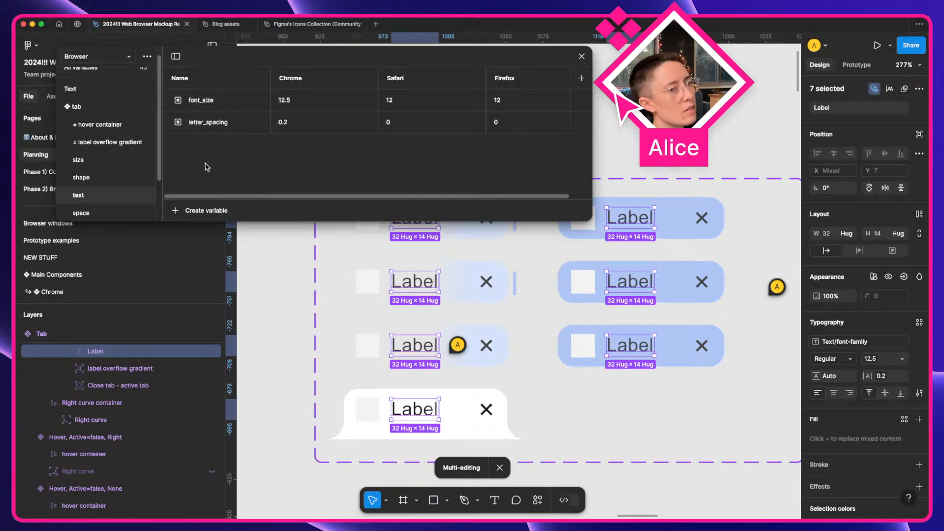
{"action": "left_click", "coordinate": [201, 212]}
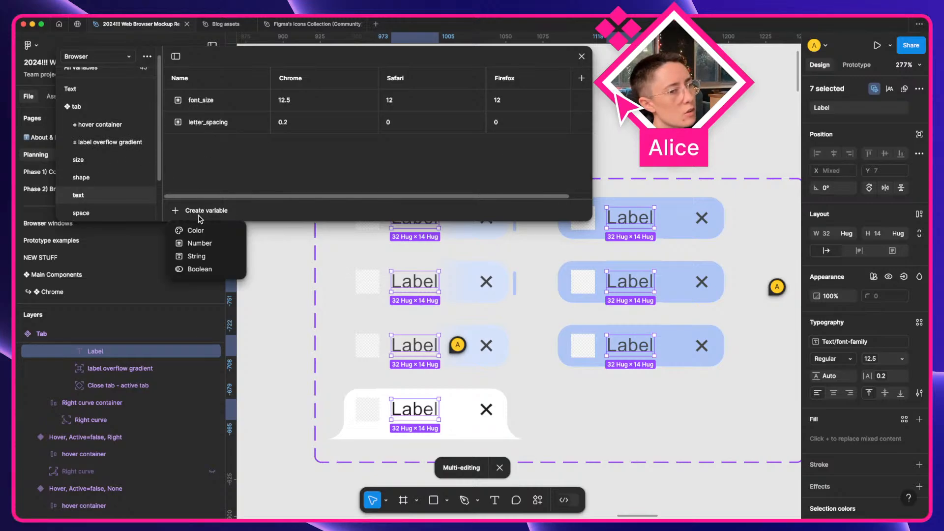
{"action": "left_click", "coordinate": [206, 256]}
{"action": "type", "text": "font_weight"}
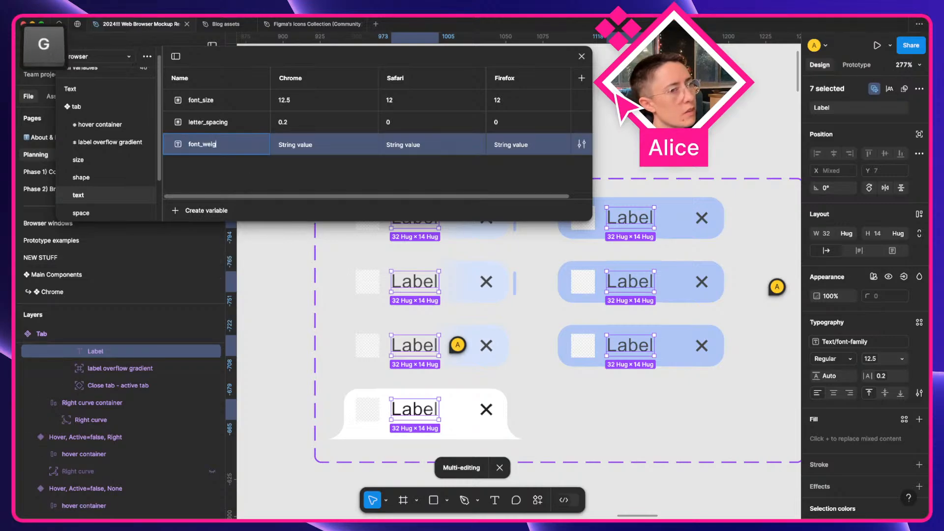
{"action": "key", "text": "Return"}
{"action": "left_click_drag", "start_coordinate": [234, 139], "coordinate": [236, 112]}
Set the tab text group's font_weight variable to Regular for Chrome
{"action": "left_click", "coordinate": [301, 123]}
{"action": "type", "text": "Regular"}
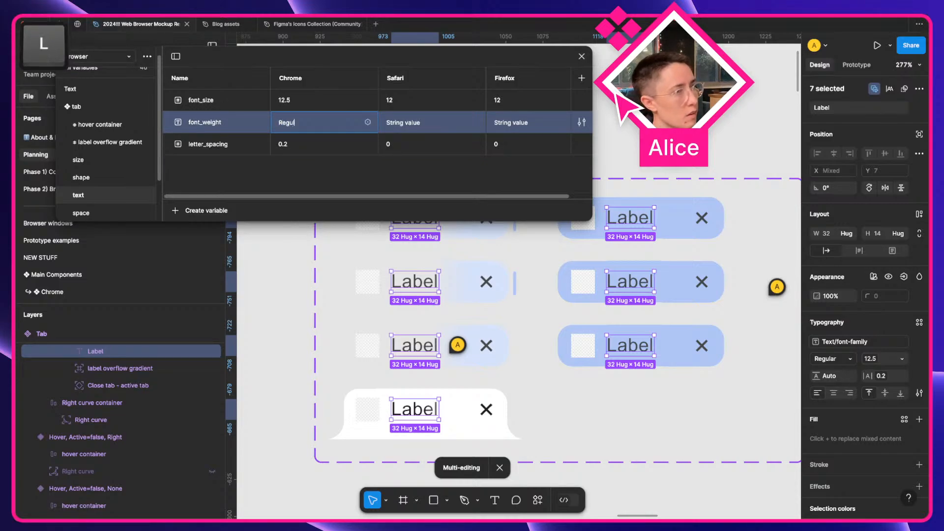
{"action": "key", "text": "Return"}
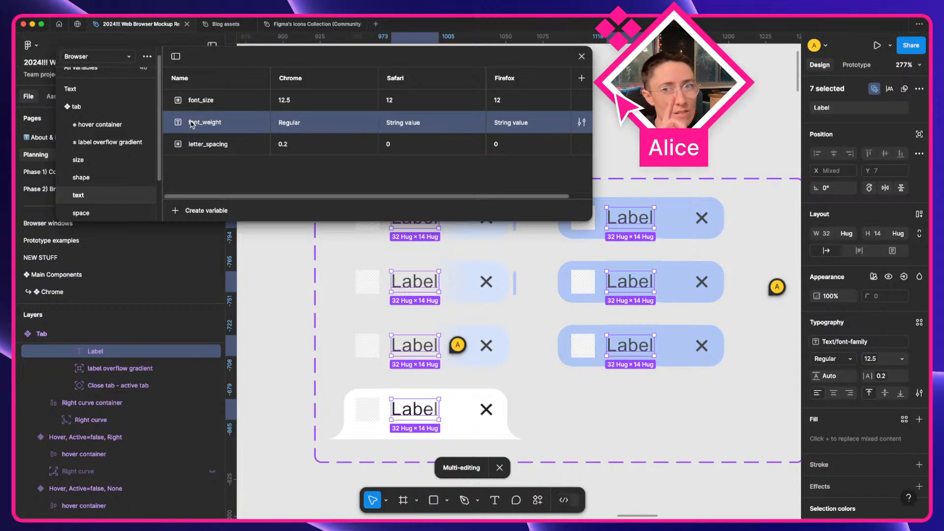
Apply the tab/text font_weight variable to the weight of the seven tab labels, finding it with the search term "weight"
{"action": "left_click", "coordinate": [850, 359]}
{"action": "left_click", "coordinate": [847, 428]}
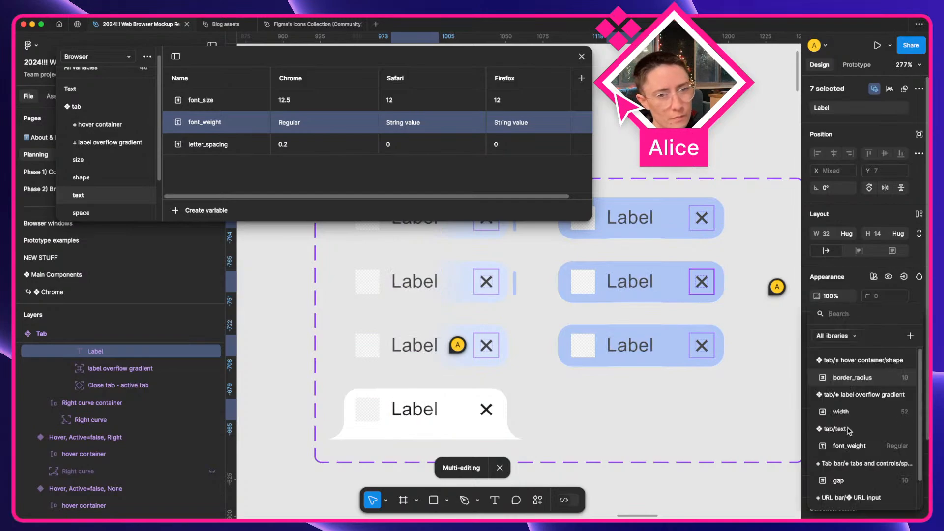
{"action": "type", "text": "weight"}
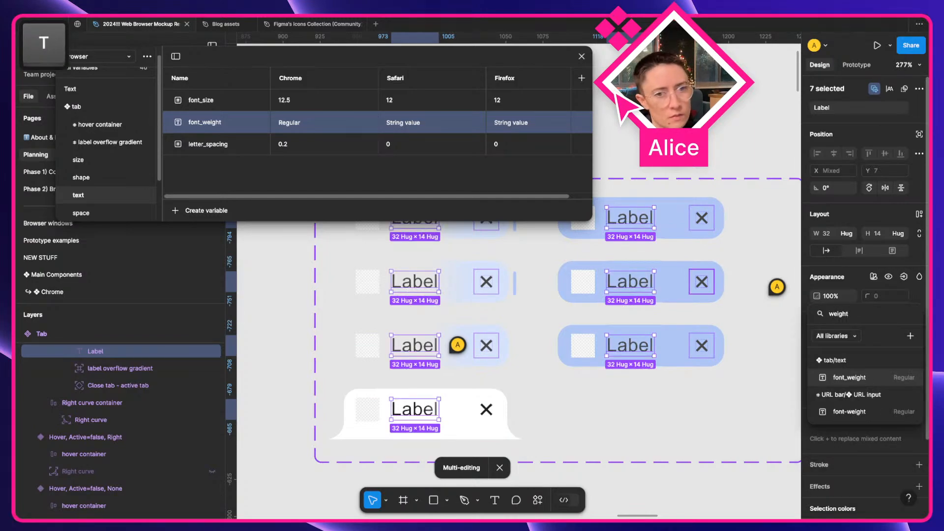
{"action": "key", "text": "Return"}
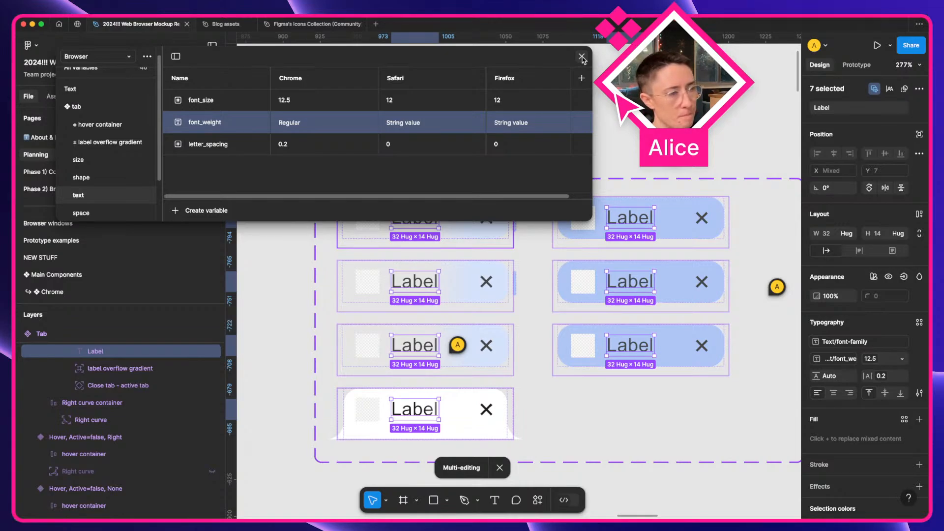
Collapse the tab variable group, exit multi-editing, and return from the active tab's label to its instance in the browser mockup
{"action": "left_click", "coordinate": [62, 107]}
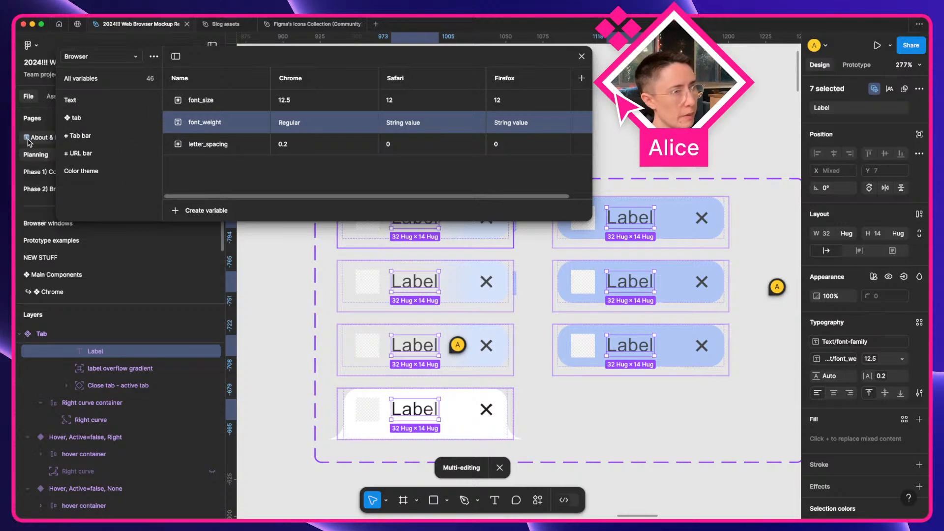
{"action": "key", "text": "Escape"}
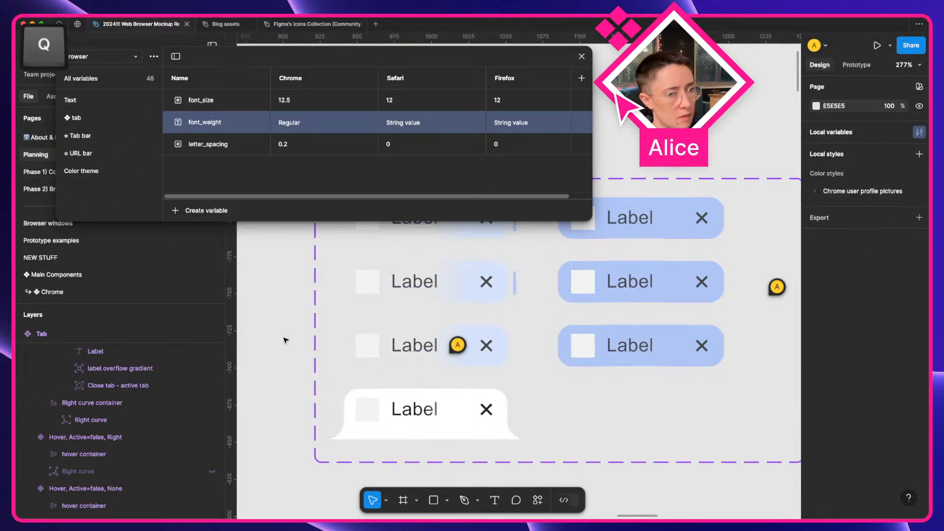
{"action": "left_click", "coordinate": [400, 415]}
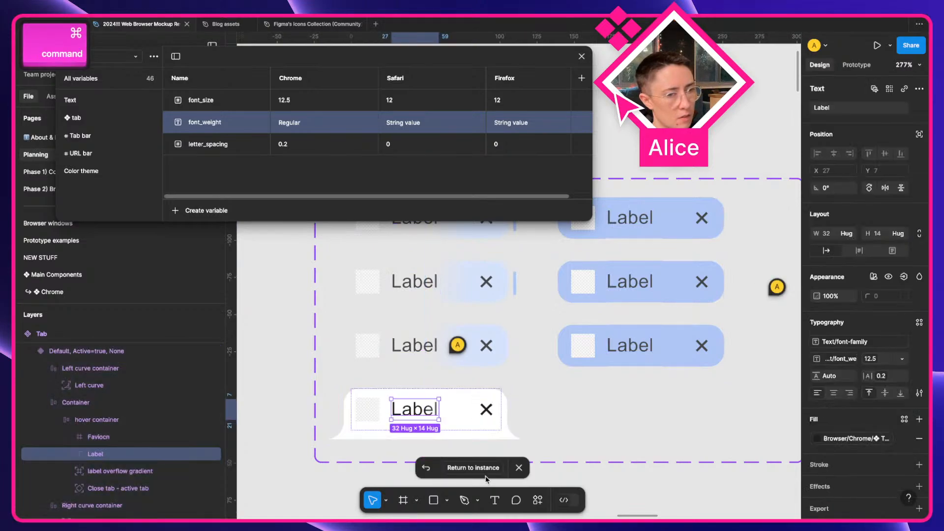
{"action": "left_click", "coordinate": [477, 469]}
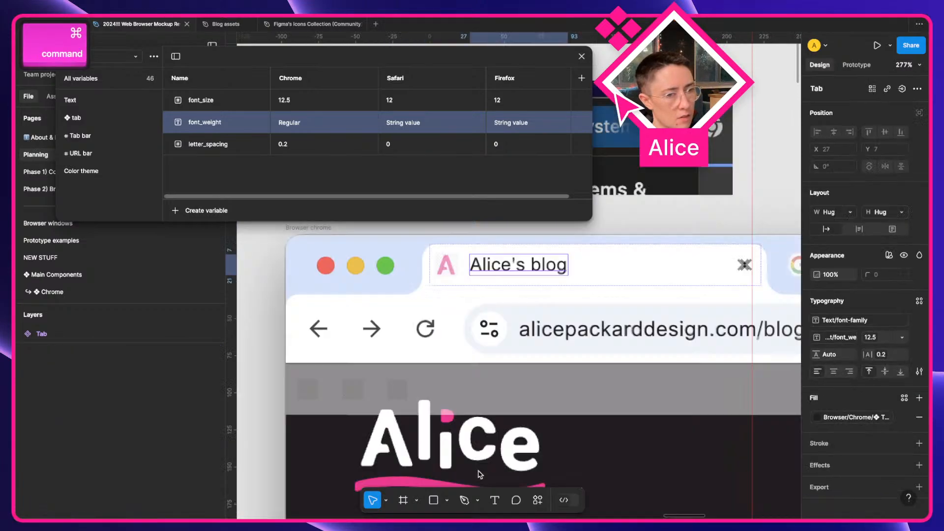
Select the site information icon button in the URL input and measure its distance to the address text
{"action": "left_click", "coordinate": [398, 319]}
{"action": "scroll", "coordinate": [545, 336], "scroll_direction": "right", "scroll_amount": 5}
{"action": "key", "text": "super"}
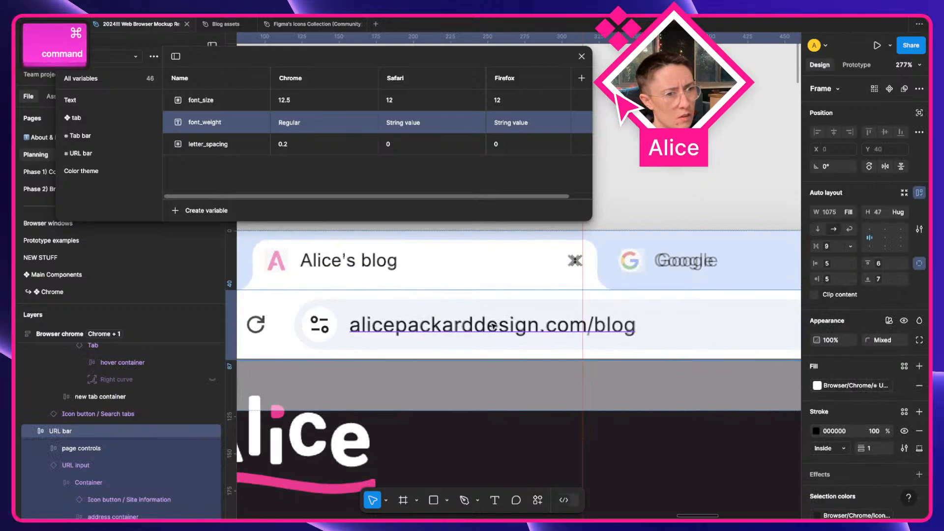
{"action": "left_click", "coordinate": [453, 305], "text": "super"}
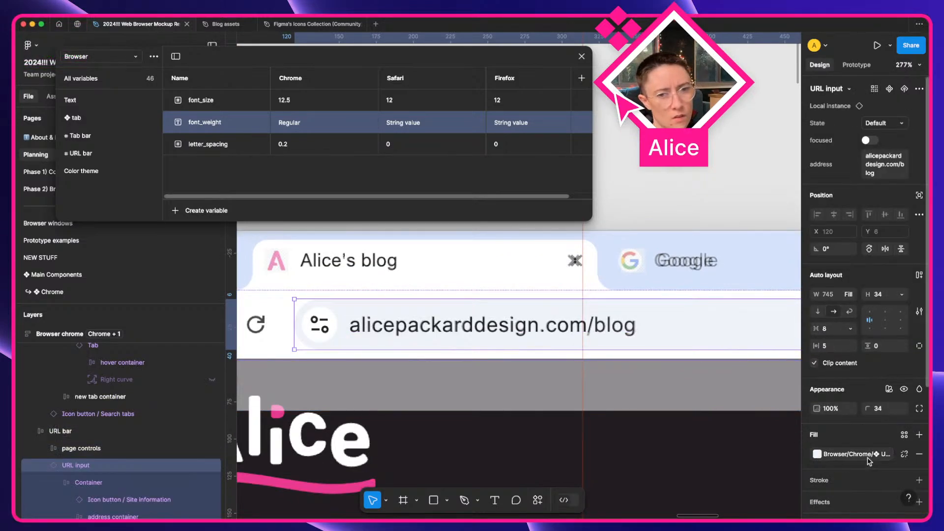
{"action": "left_click", "coordinate": [336, 325], "text": "super"}
{"action": "left_click", "coordinate": [336, 325], "text": "super"}
{"action": "key", "text": "alt"}
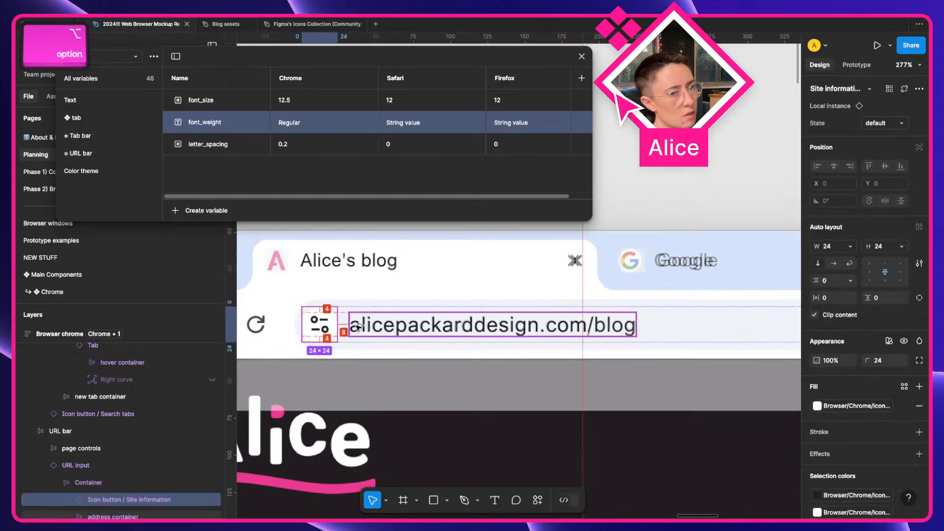
Review the URL bar's space variables and measure the distance from the site information button to the address text
{"action": "left_click", "coordinate": [90, 153]}
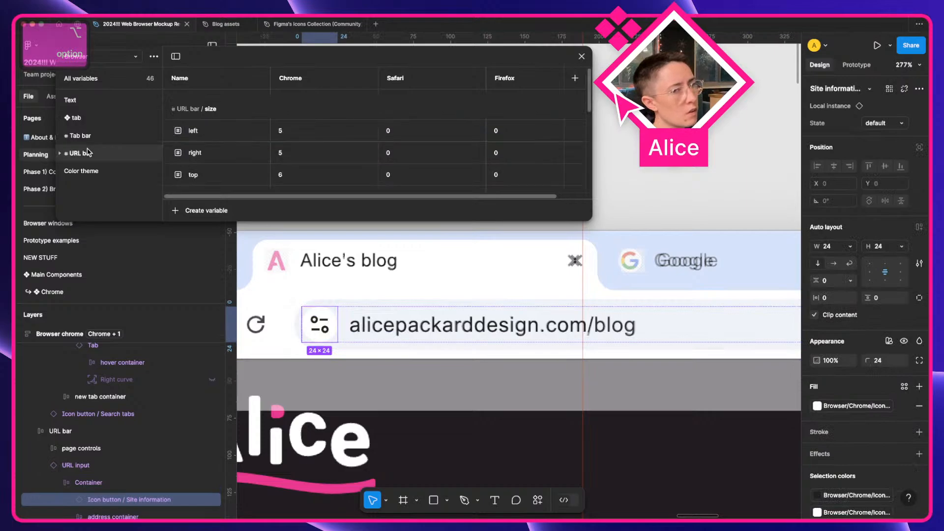
{"action": "left_click", "coordinate": [76, 154]}
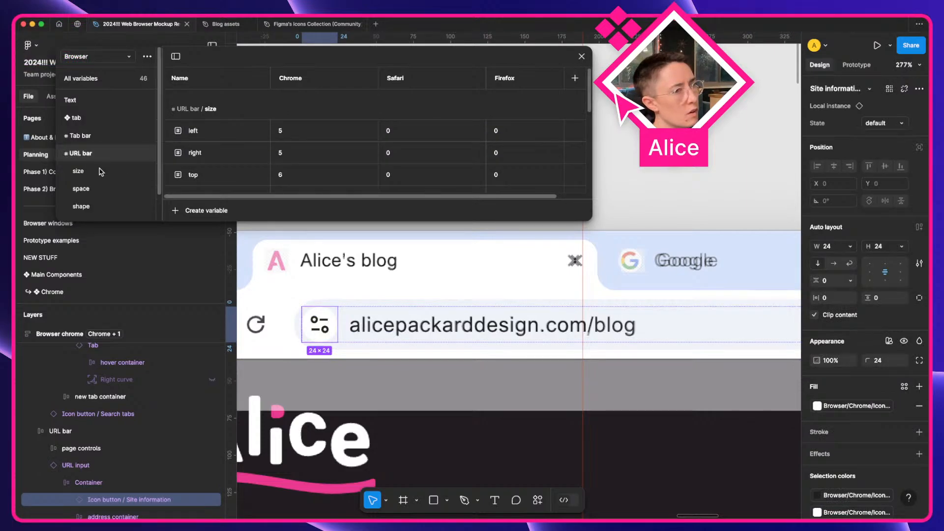
{"action": "left_click", "coordinate": [98, 190]}
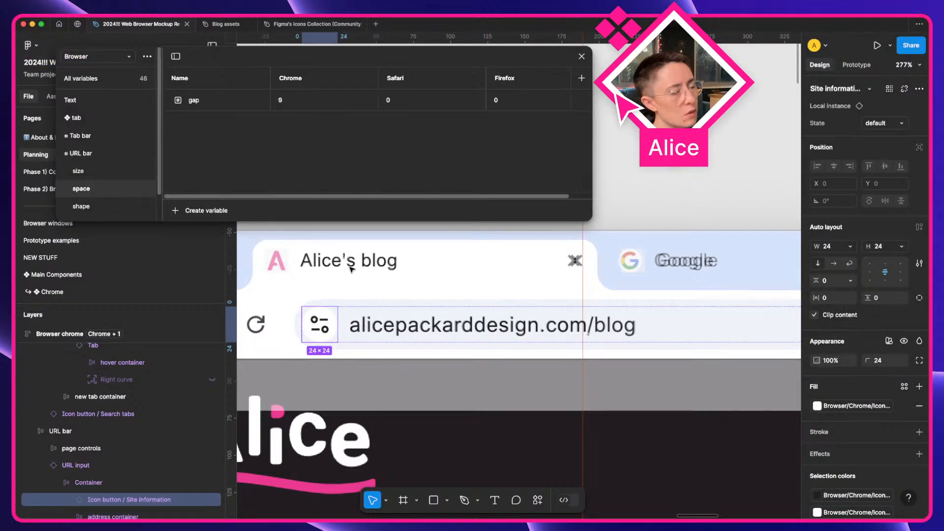
{"action": "key", "text": "alt"}
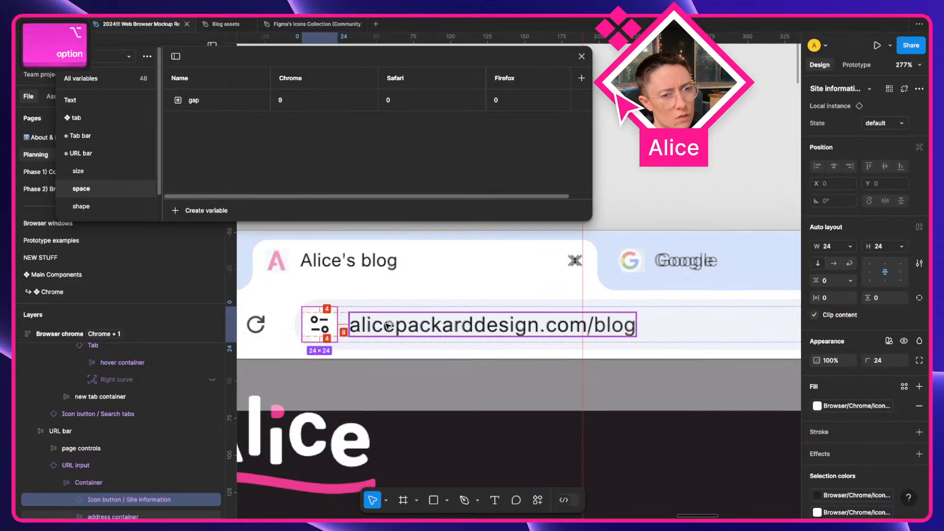
{"action": "left_click", "coordinate": [244, 107]}
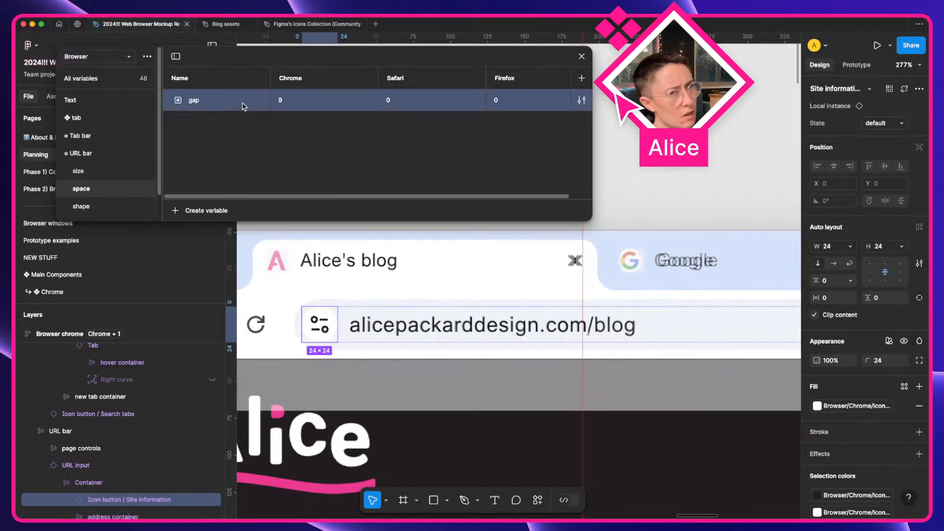
{"action": "scroll", "coordinate": [388, 324], "scroll_direction": "right", "scroll_amount": 8}
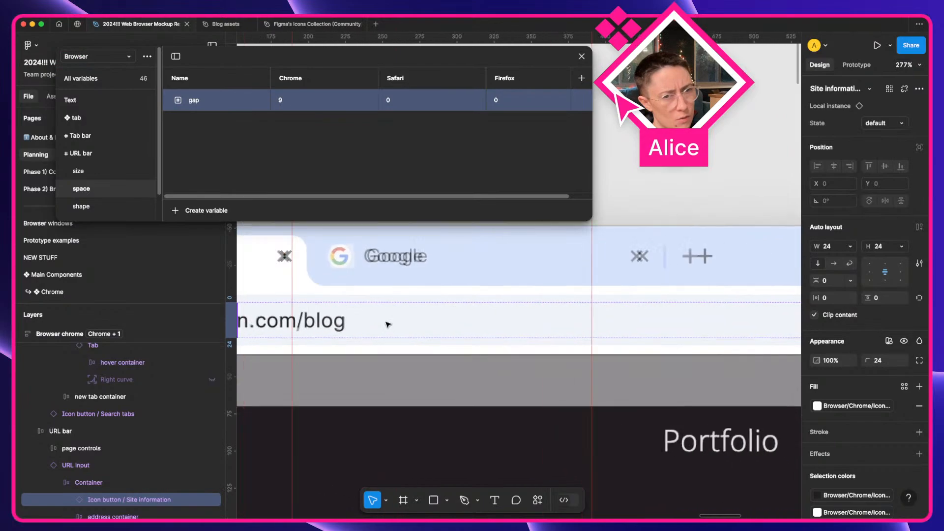
{"action": "scroll", "coordinate": [388, 325], "scroll_direction": "left", "scroll_amount": 5}
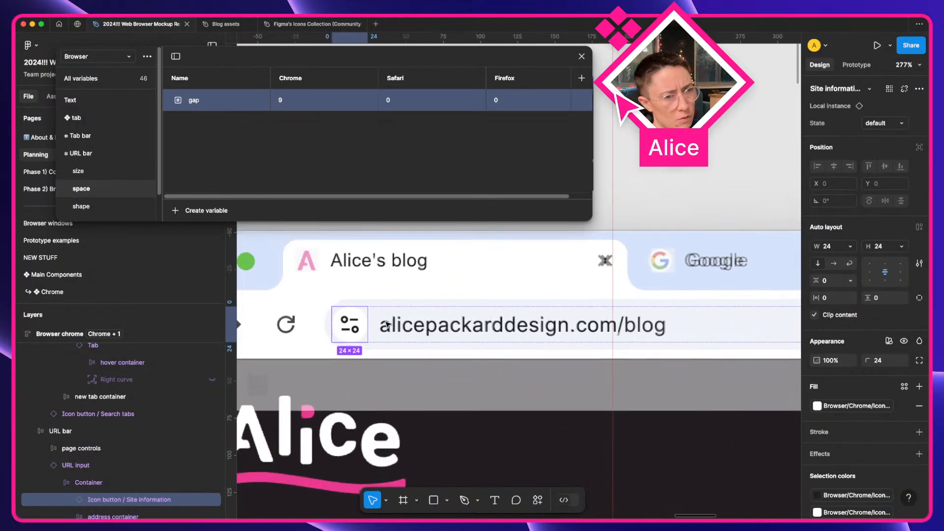
Measure the space between the page controls and the URL input, and inspect the URL bar frame's auto layout
{"action": "left_click", "coordinate": [312, 325]}
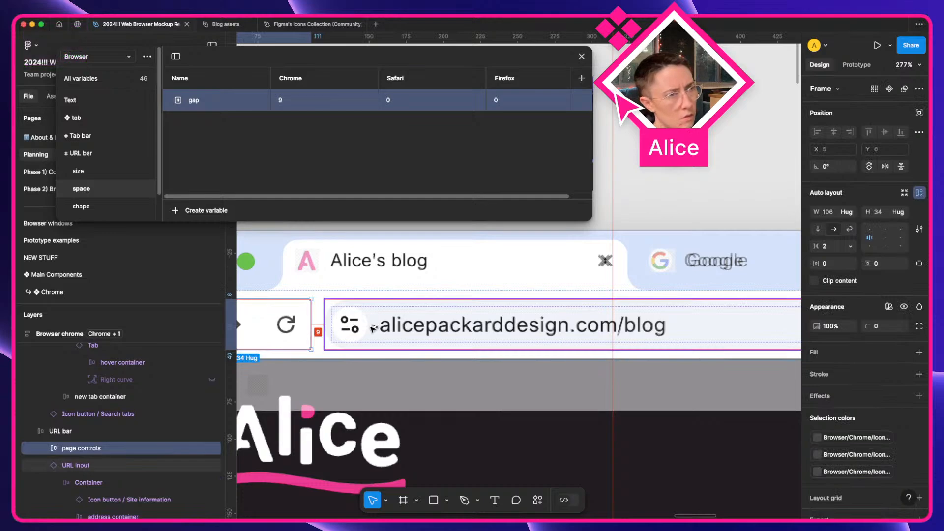
{"action": "scroll", "coordinate": [373, 328], "scroll_direction": "left", "scroll_amount": 3}
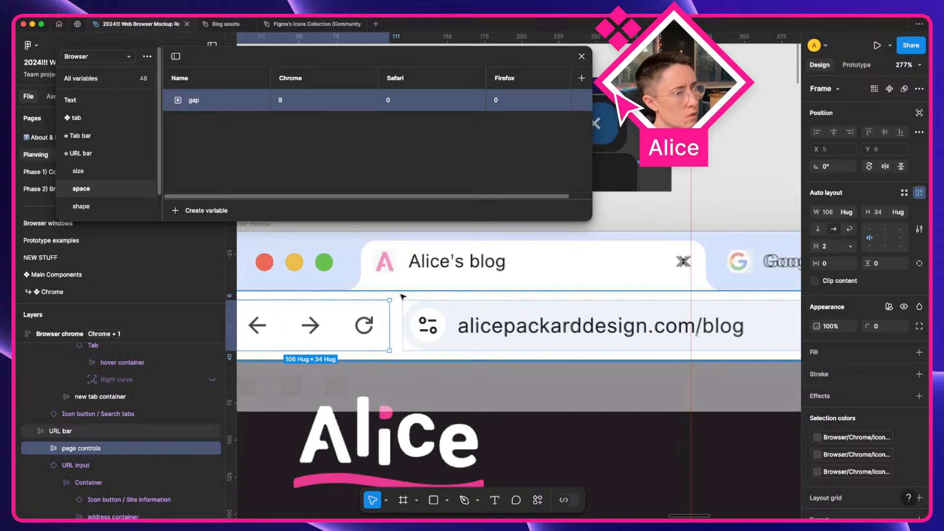
{"action": "left_click", "coordinate": [404, 298]}
{"action": "scroll", "coordinate": [117, 172], "scroll_direction": "down", "scroll_amount": 1}
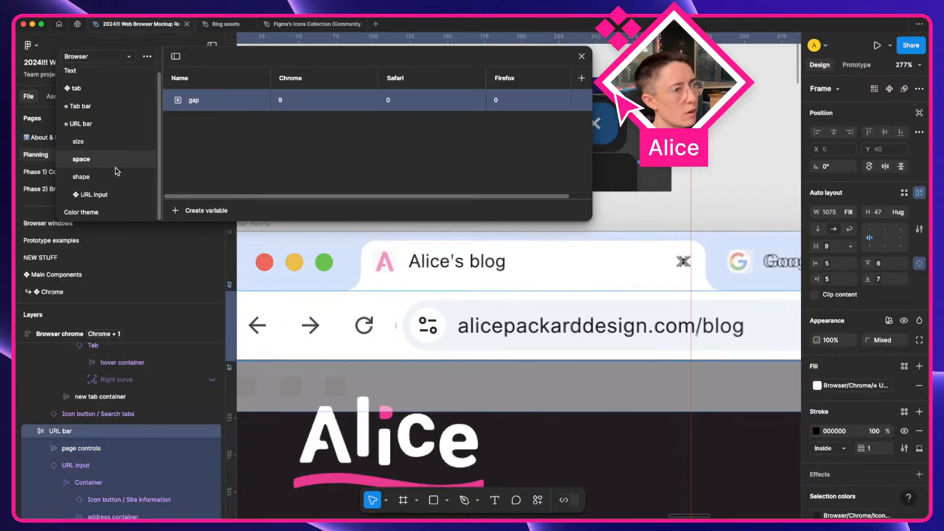
Show the URL input variable group and inspect the typography of the address text in the browser mockup
{"action": "left_click", "coordinate": [75, 195]}
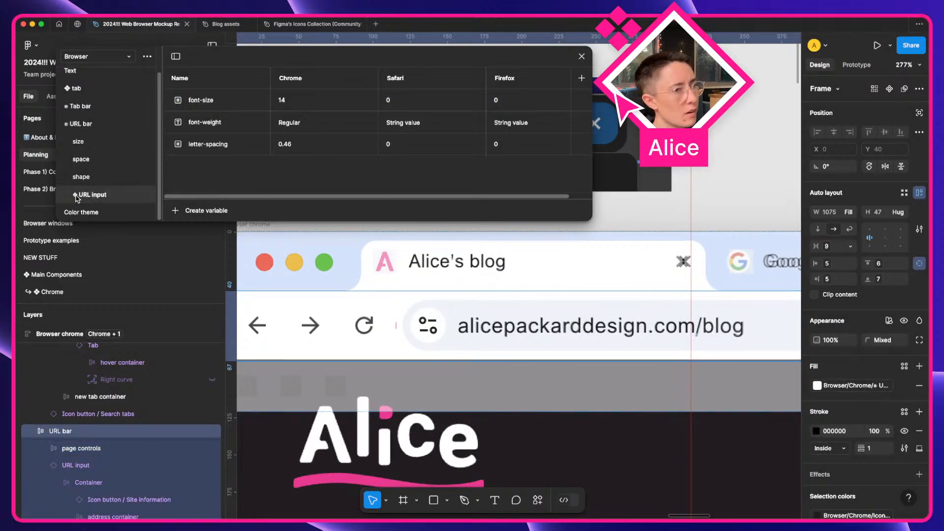
{"action": "left_click", "coordinate": [481, 328], "text": "super"}
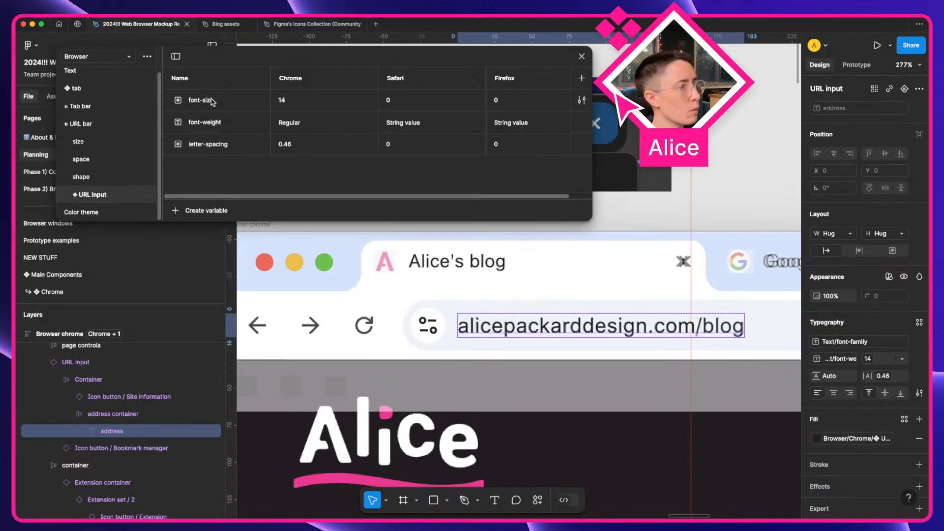
{"action": "scroll", "coordinate": [572, 331], "scroll_direction": "right", "scroll_amount": 10}
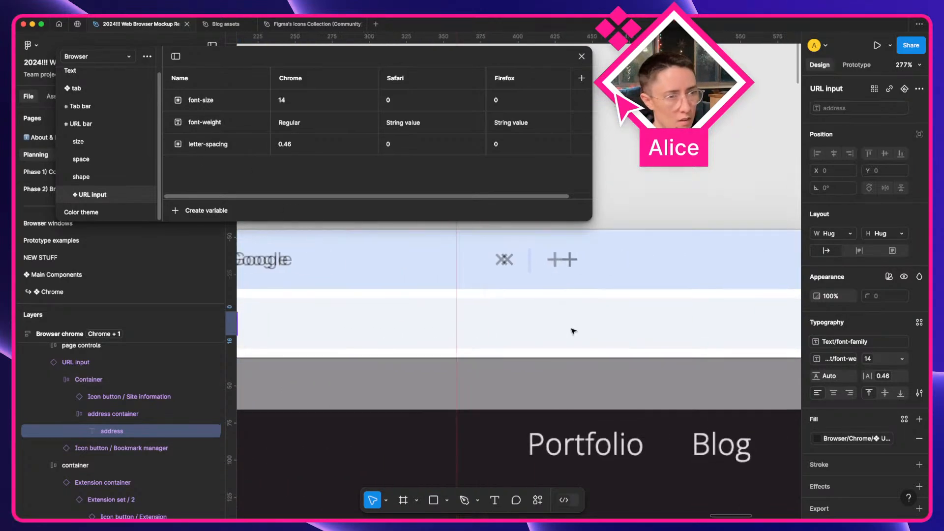
{"action": "scroll", "coordinate": [572, 331], "scroll_direction": "left", "scroll_amount": 10}
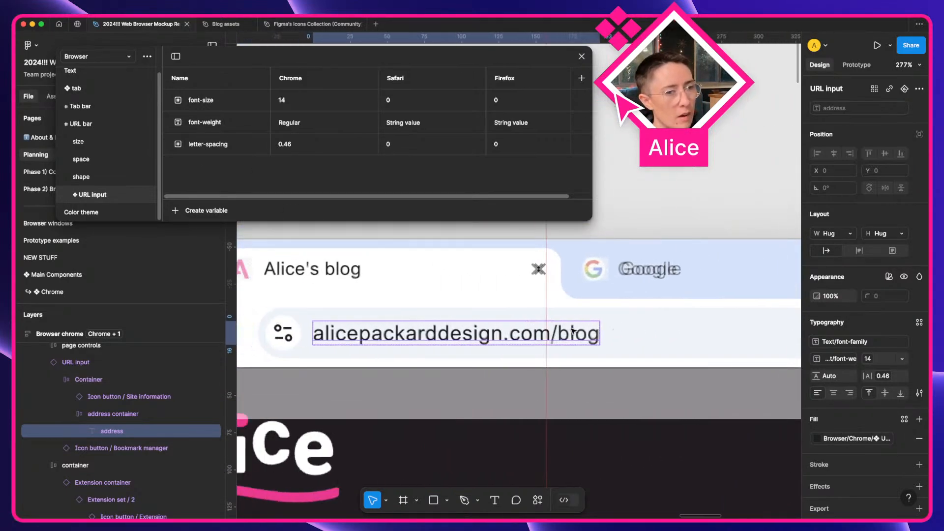
{"action": "scroll", "coordinate": [463, 326], "scroll_direction": "left", "scroll_amount": 2}
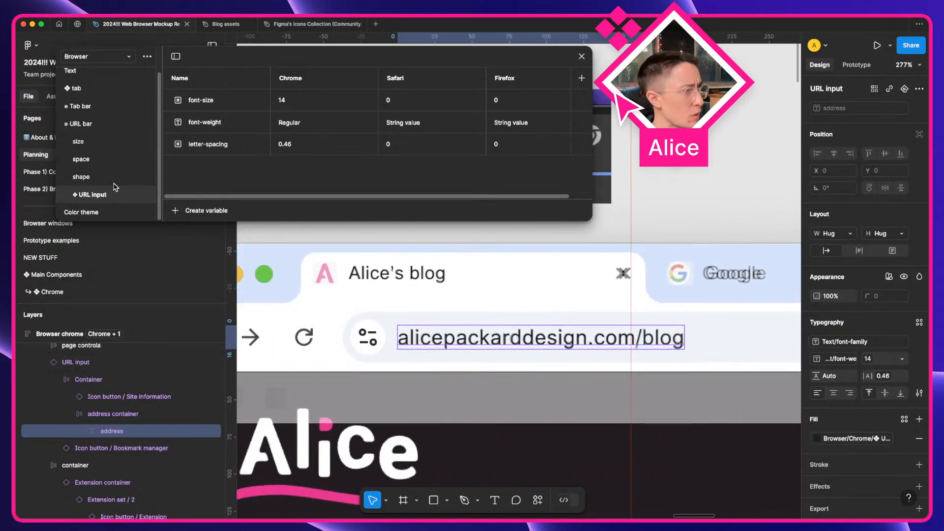
Group the URL input's font-size, font-weight and letter-spacing variables in a new subgroup named text
{"action": "left_click", "coordinate": [221, 148]}
{"action": "left_click", "coordinate": [222, 105], "text": "shift"}
{"action": "right_click", "coordinate": [223, 106]}
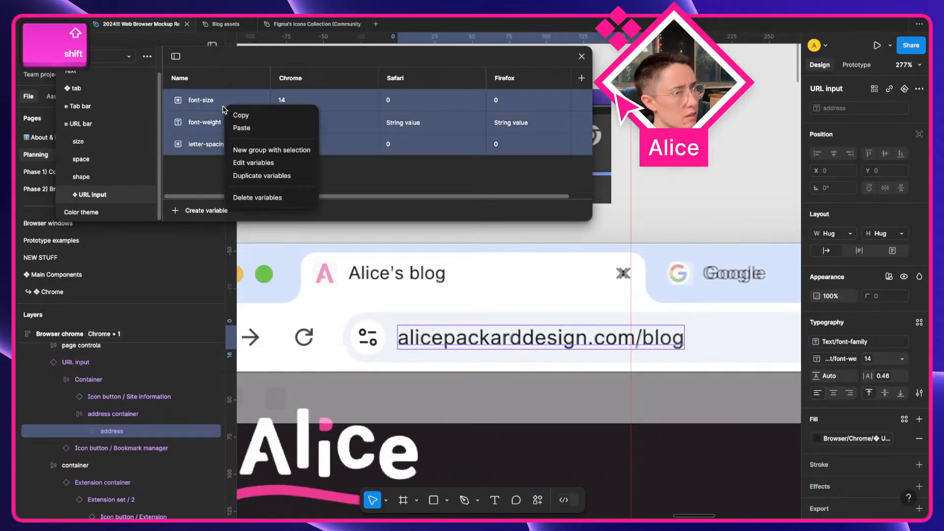
{"action": "left_click", "coordinate": [256, 150]}
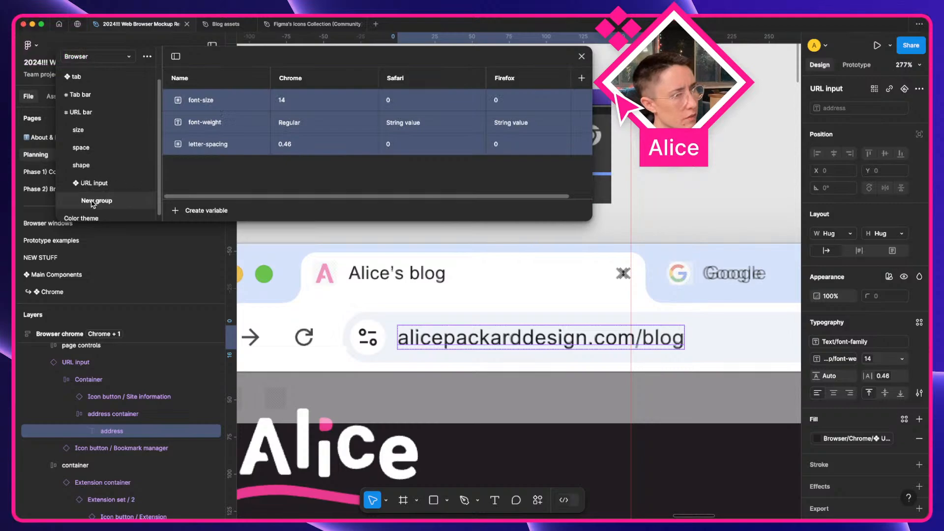
{"action": "left_click", "coordinate": [96, 202]}
{"action": "type", "text": "text"}
{"action": "key", "text": "Return"}
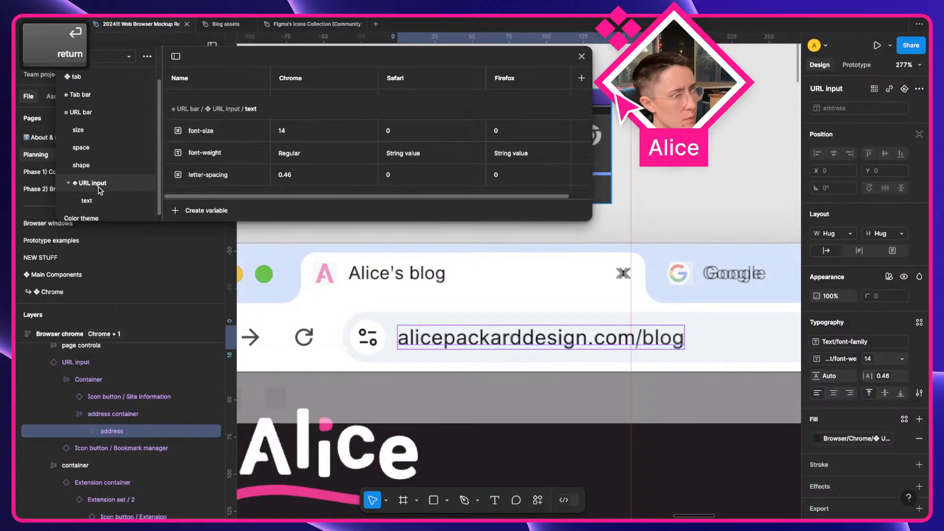
Create a number variable named gap in the URL input group and set its Chrome value to 8
{"action": "left_click", "coordinate": [194, 211]}
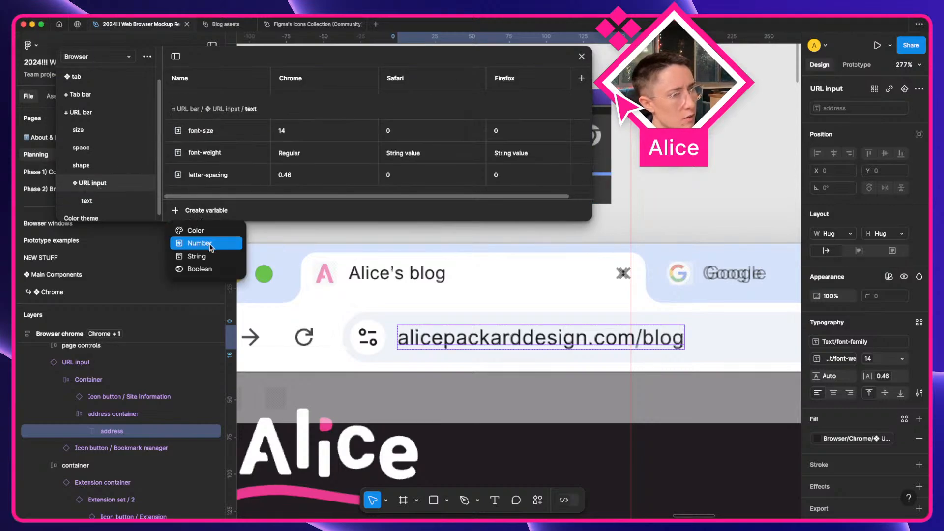
{"action": "left_click", "coordinate": [201, 242]}
{"action": "type", "text": "gap"}
{"action": "key", "text": "Return"}
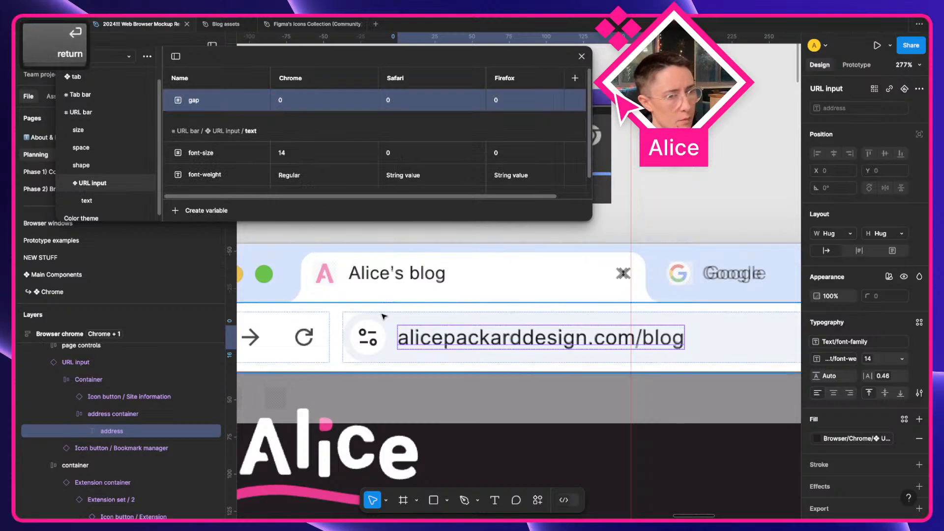
{"action": "key", "text": "alt"}
{"action": "left_click", "coordinate": [314, 101]}
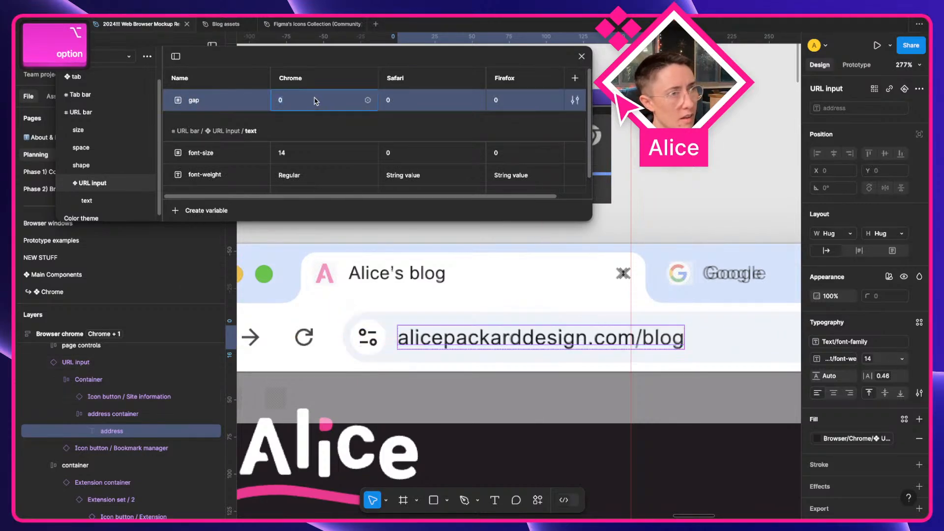
{"action": "type", "text": "8"}
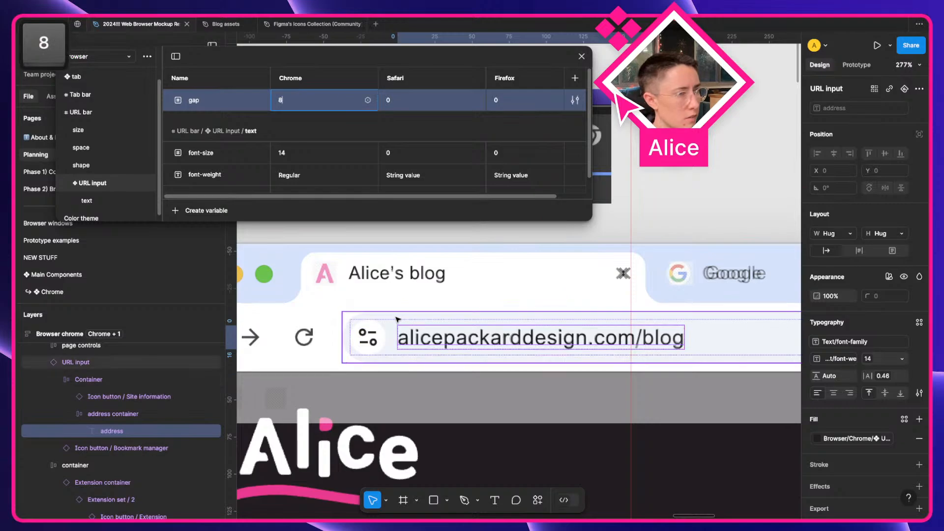
Open the URL input's main component, inspect its address text and variant set, and return to the instance
{"action": "left_click", "coordinate": [175, 363]}
{"action": "right_click", "coordinate": [175, 363]}
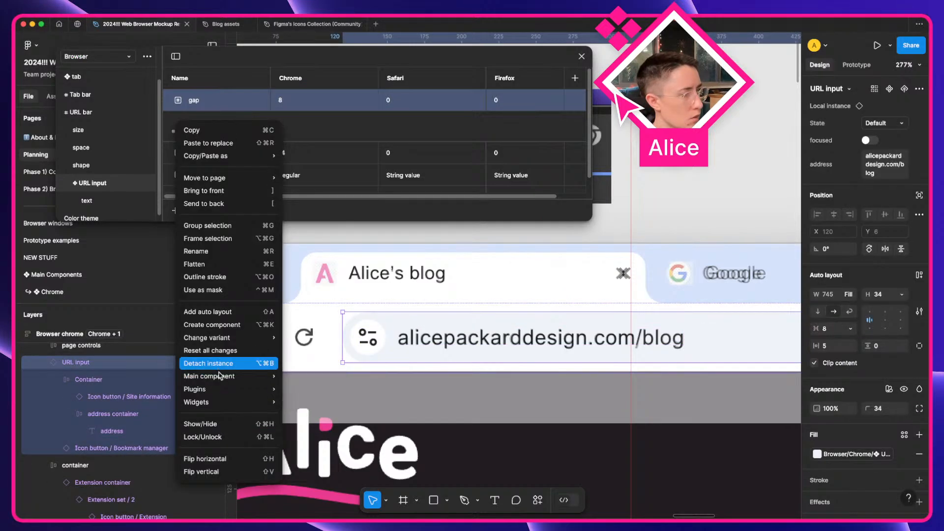
{"action": "mouse_move", "coordinate": [221, 379]}
{"action": "left_click", "coordinate": [335, 377]}
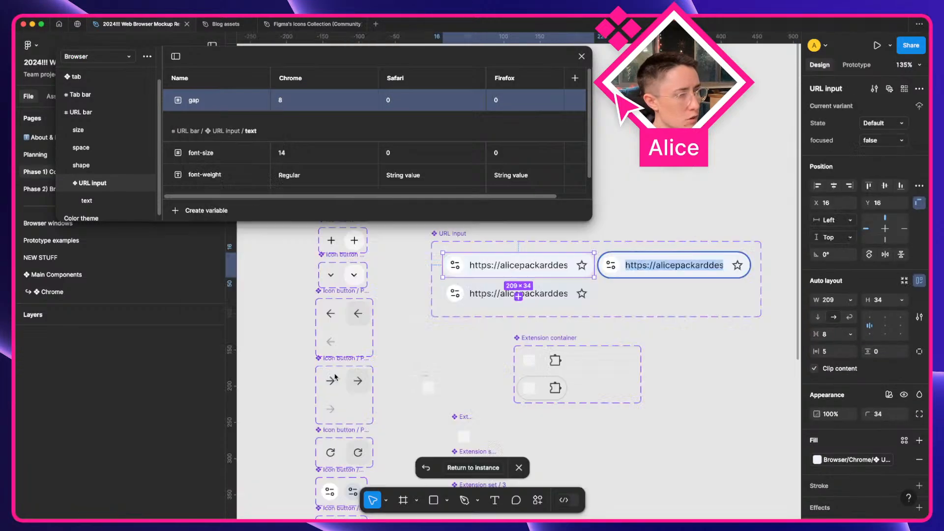
{"action": "left_click", "coordinate": [473, 266], "text": "super"}
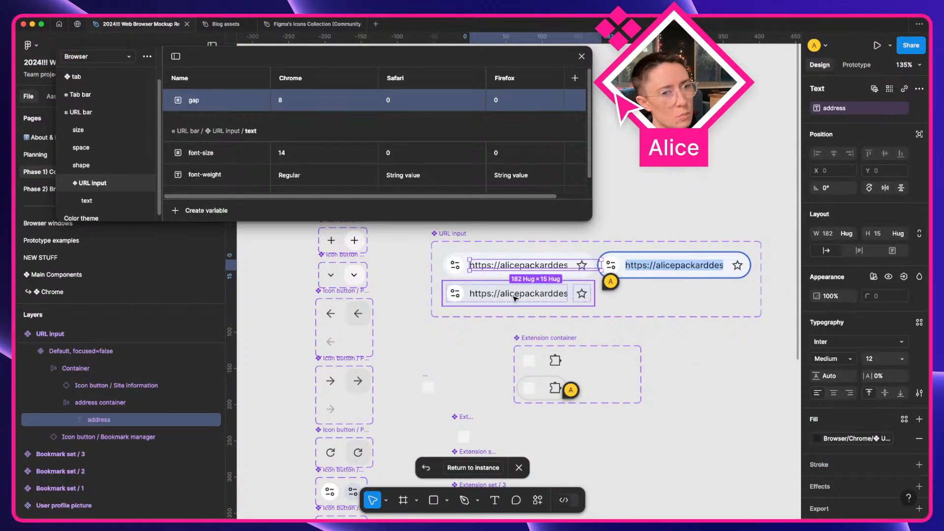
{"action": "left_click", "coordinate": [426, 241]}
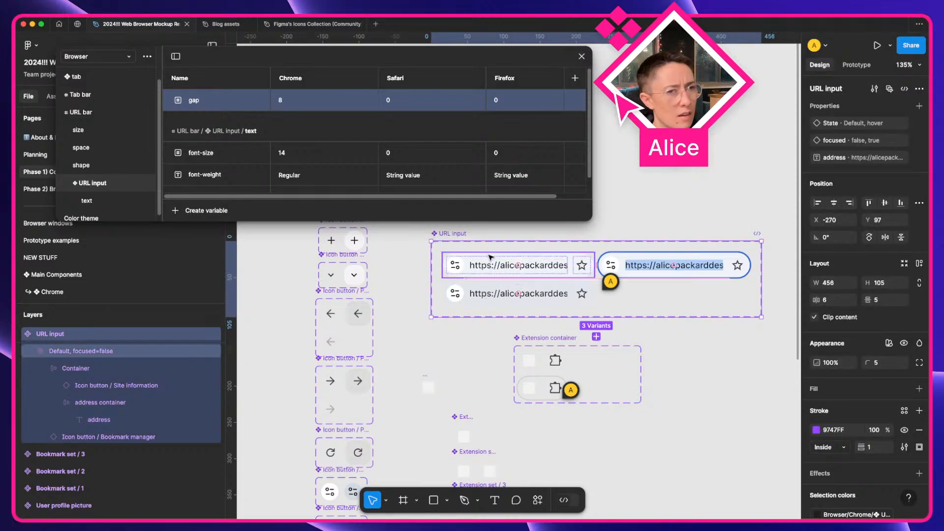
{"action": "left_click", "coordinate": [472, 467]}
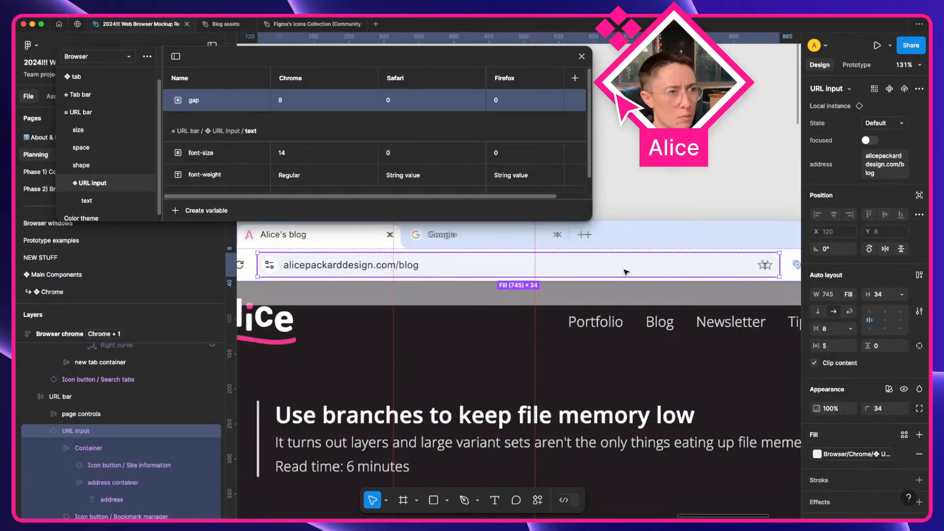
Push the URL input instance's changes to its main component
{"action": "right_click", "coordinate": [626, 272]}
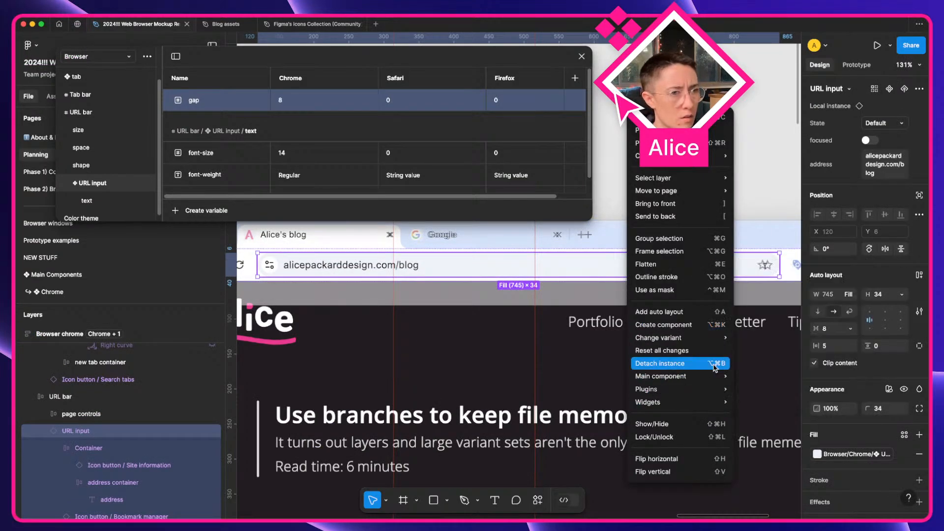
{"action": "mouse_move", "coordinate": [708, 376]}
{"action": "left_click", "coordinate": [773, 391]}
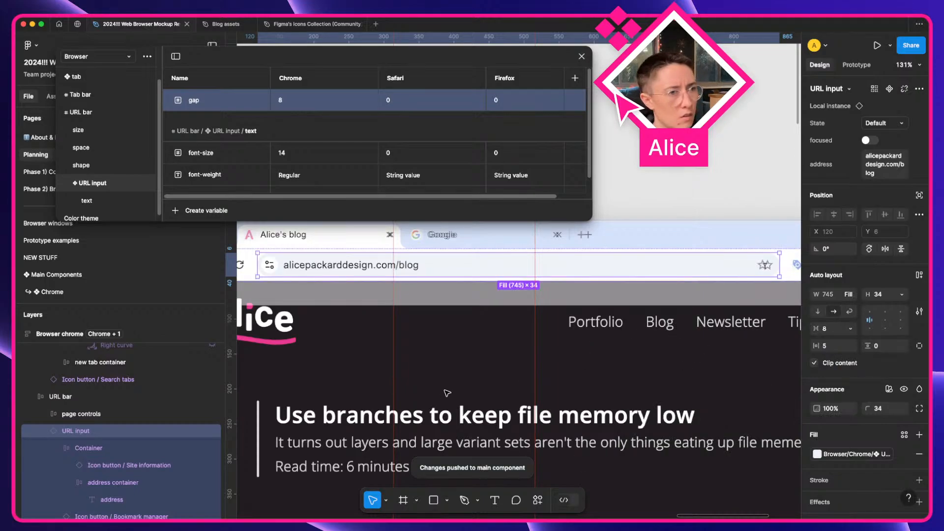
Go to the URL input's main component and narrow its default, unfocused variant to 200 px wide
{"action": "right_click", "coordinate": [324, 265]}
{"action": "left_click", "coordinate": [354, 377]}
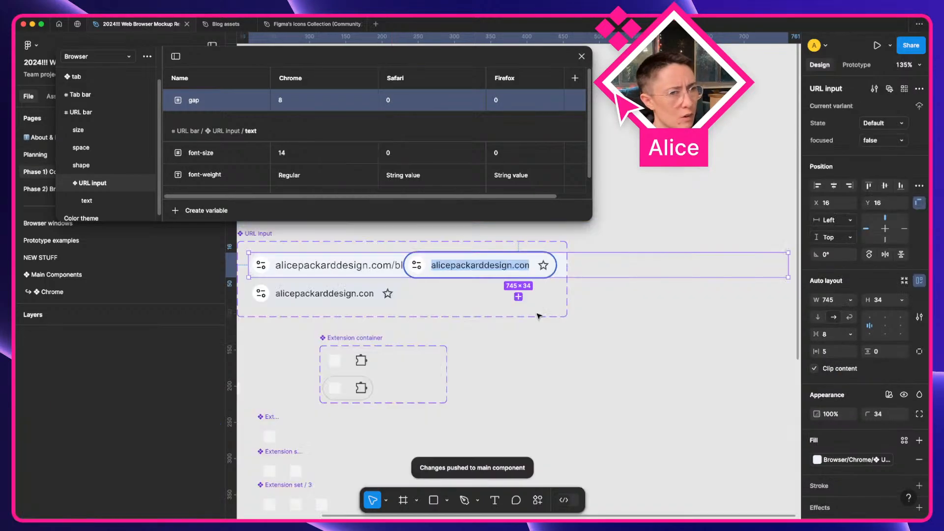
{"action": "left_click", "coordinate": [656, 340]}
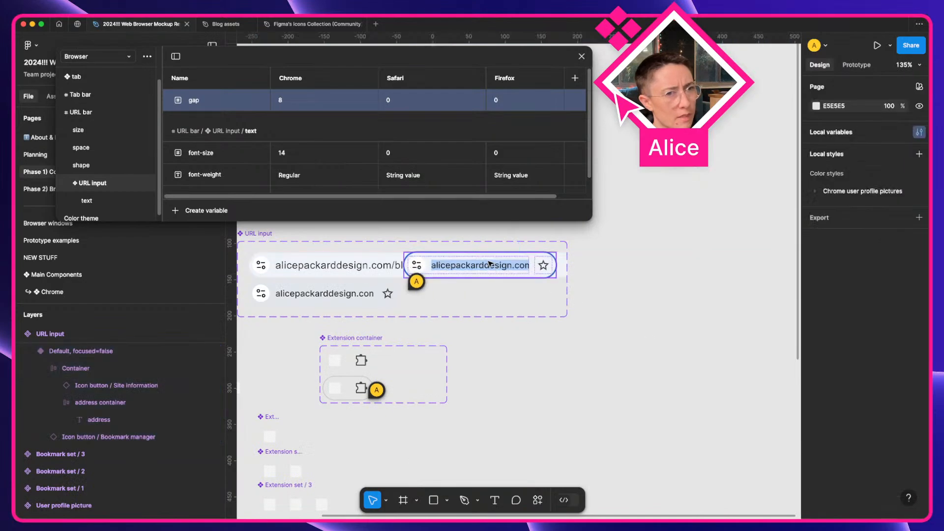
{"action": "left_click", "coordinate": [340, 260]}
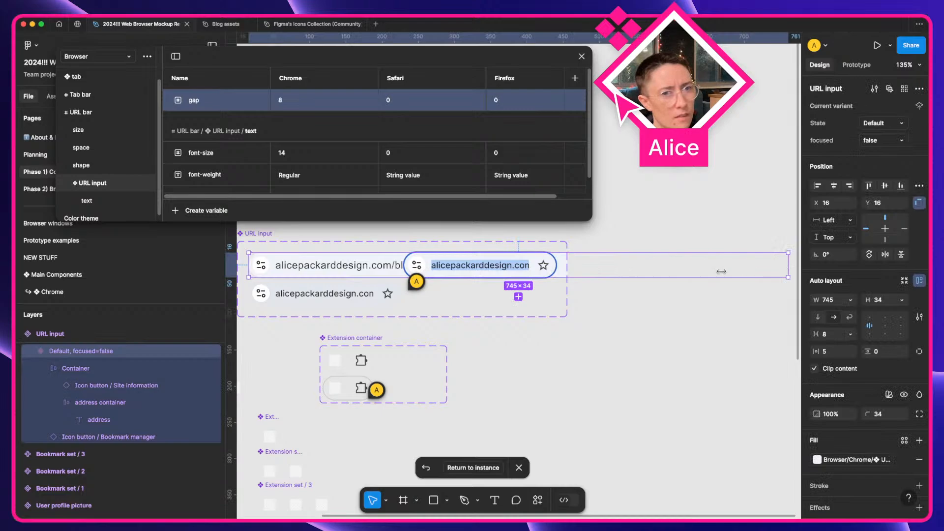
{"action": "left_click_drag", "start_coordinate": [721, 272], "coordinate": [394, 272]}
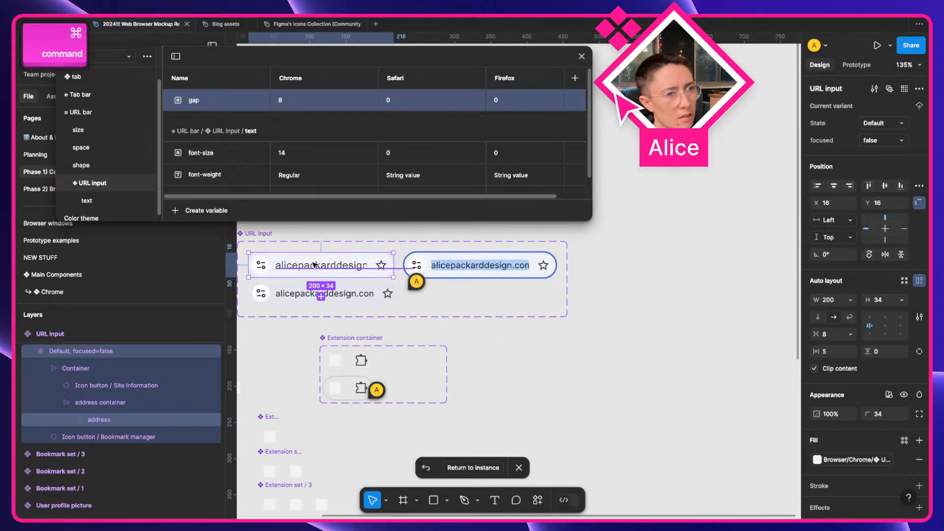
Copy the address text's properties from the default, unfocused URL input variant and paste them onto the address texts of the hover and focused variants
{"action": "left_click", "coordinate": [438, 270], "text": "super"}
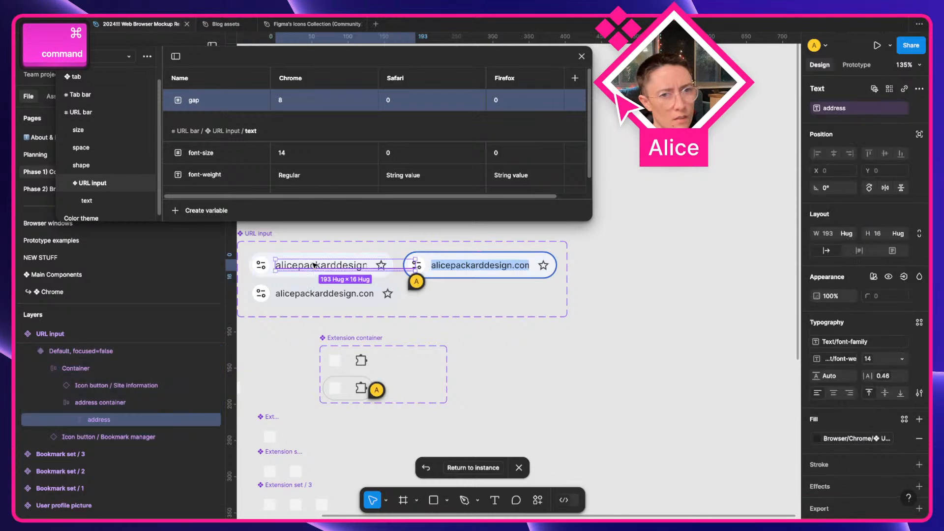
{"action": "left_click", "coordinate": [450, 269], "text": "super"}
{"action": "left_click", "coordinate": [352, 268], "text": "super"}
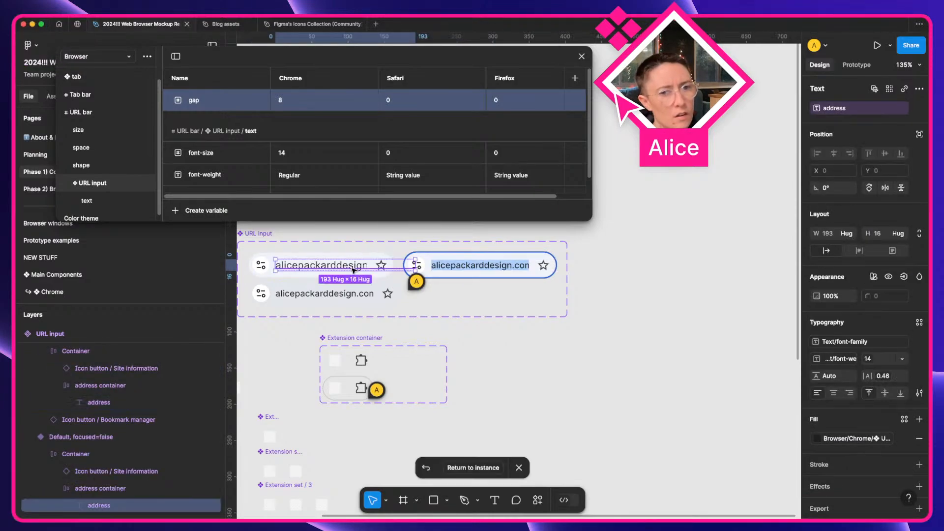
{"action": "mouse_move", "coordinate": [422, 277]}
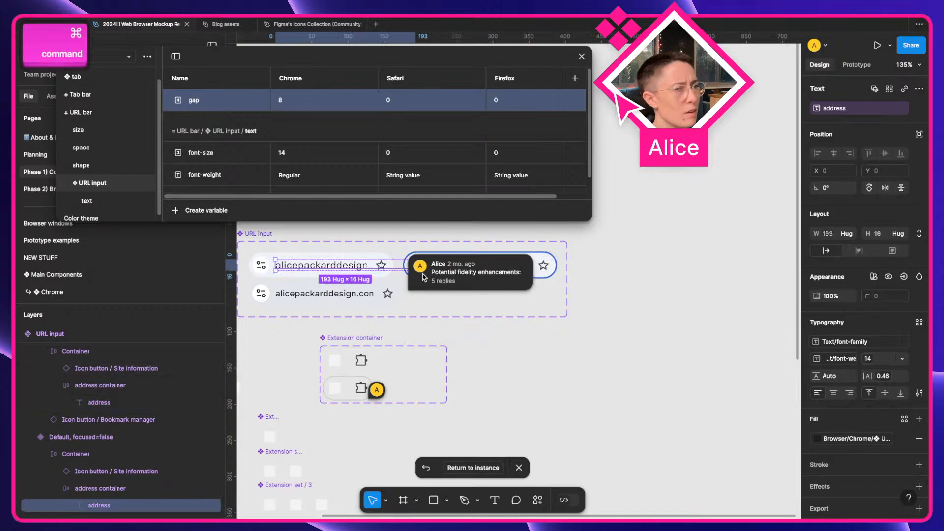
{"action": "left_click", "coordinate": [516, 368]}
{"action": "scroll", "coordinate": [296, 261], "scroll_direction": "left", "scroll_amount": 2}
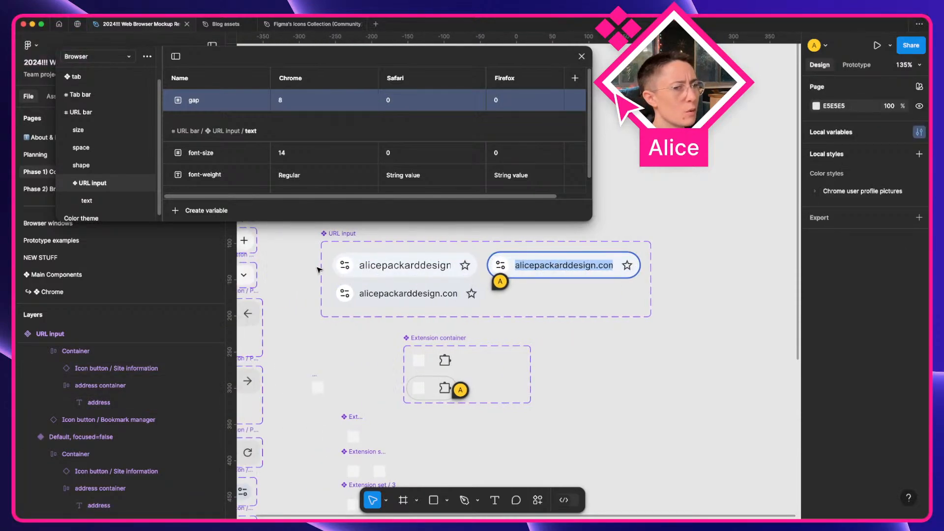
{"action": "scroll", "coordinate": [319, 270], "scroll_direction": "up", "scroll_amount": 3}
{"action": "left_click", "coordinate": [332, 322], "text": "super"}
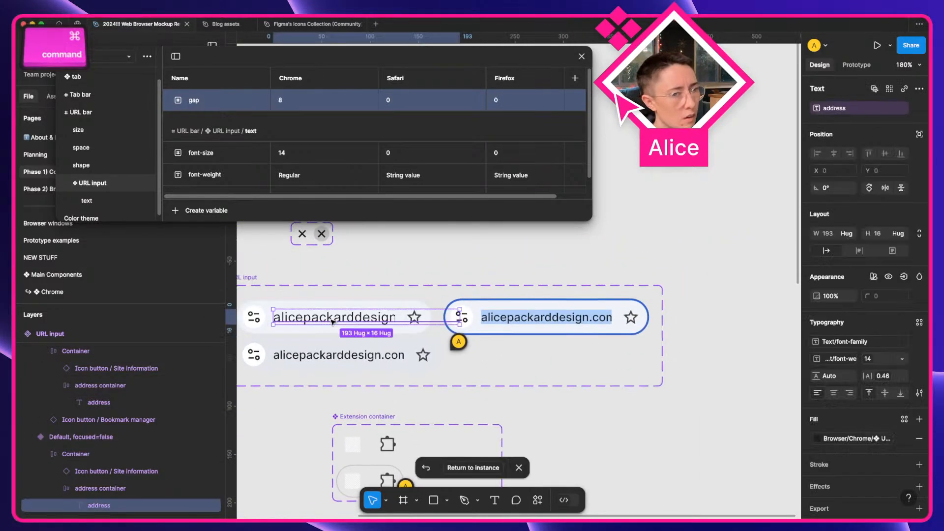
{"action": "key", "text": "alt+super+c"}
{"action": "left_click", "coordinate": [332, 363], "text": "super"}
{"action": "key", "text": "alt+super+v"}
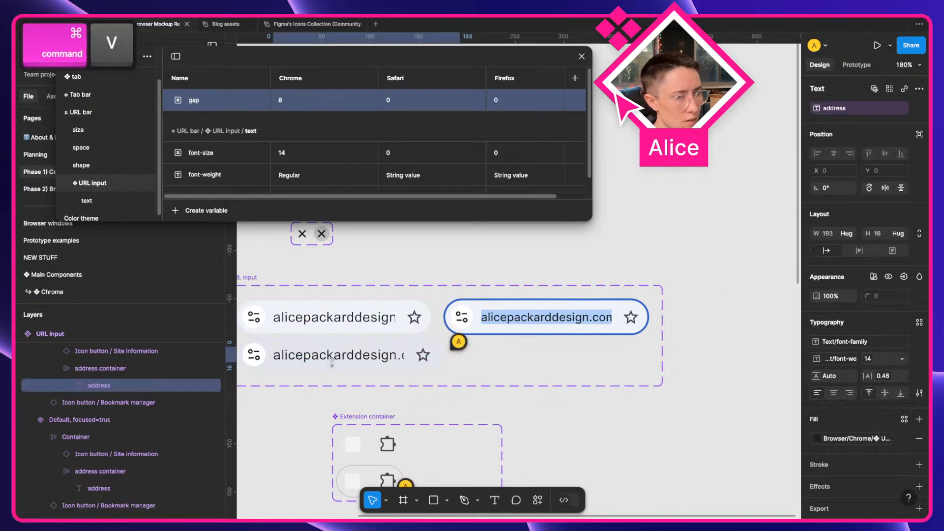
{"action": "left_click", "coordinate": [537, 320], "text": "super"}
{"action": "key", "text": "alt+super+v"}
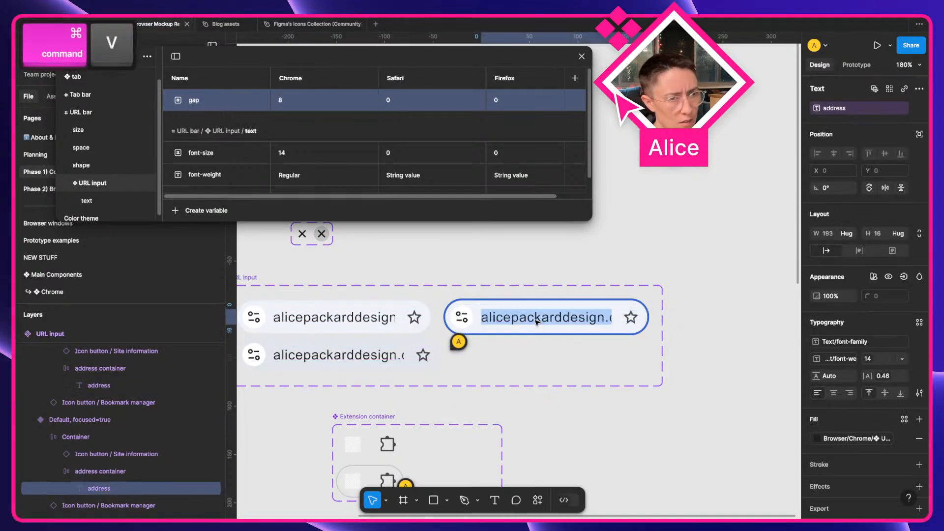
{"action": "left_click", "coordinate": [679, 470]}
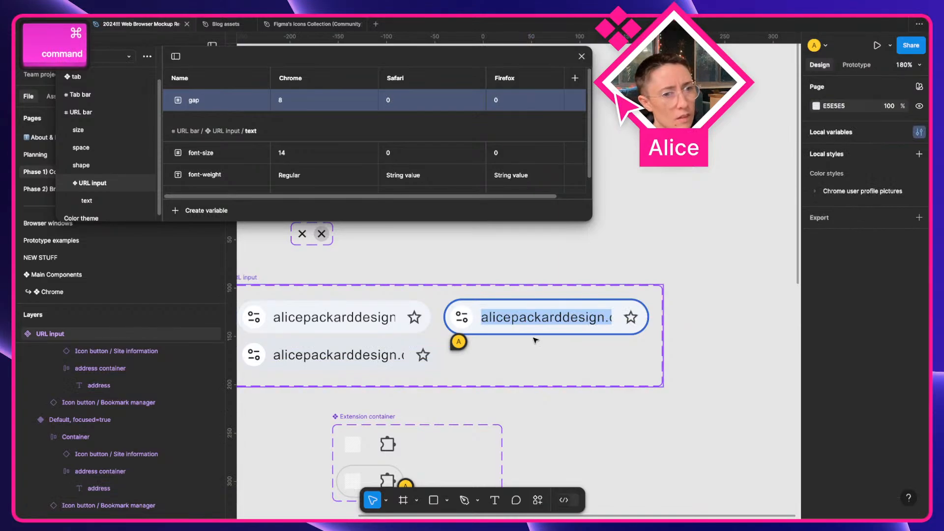
Check the auto layout gap of the three URL input variants and review the variables in the URL input group
{"action": "scroll", "coordinate": [371, 312], "scroll_direction": "left", "scroll_amount": 3}
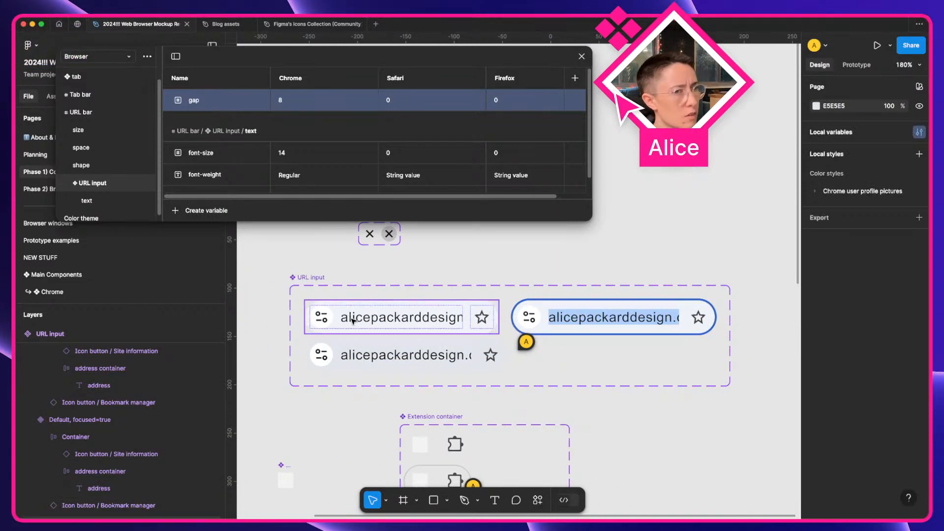
{"action": "left_click", "coordinate": [372, 353]}
{"action": "key", "text": "super+a"}
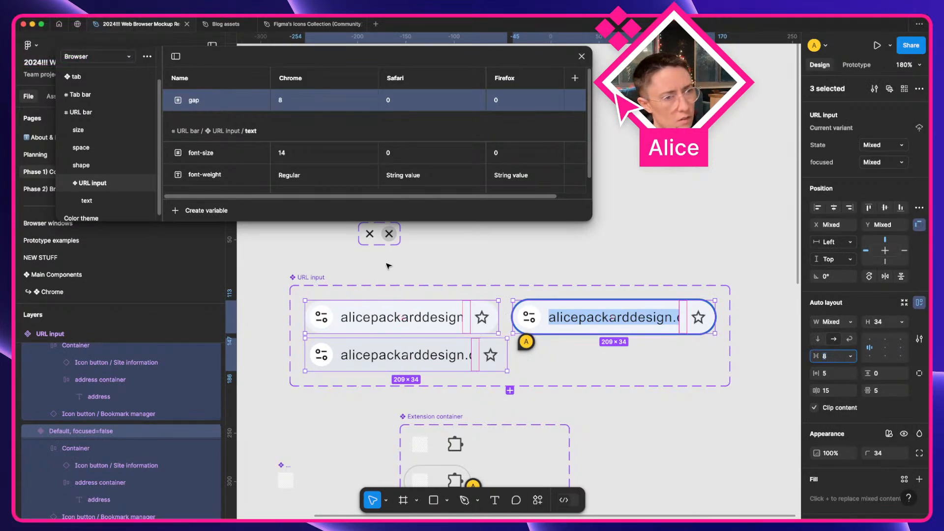
{"action": "left_click", "coordinate": [364, 324]}
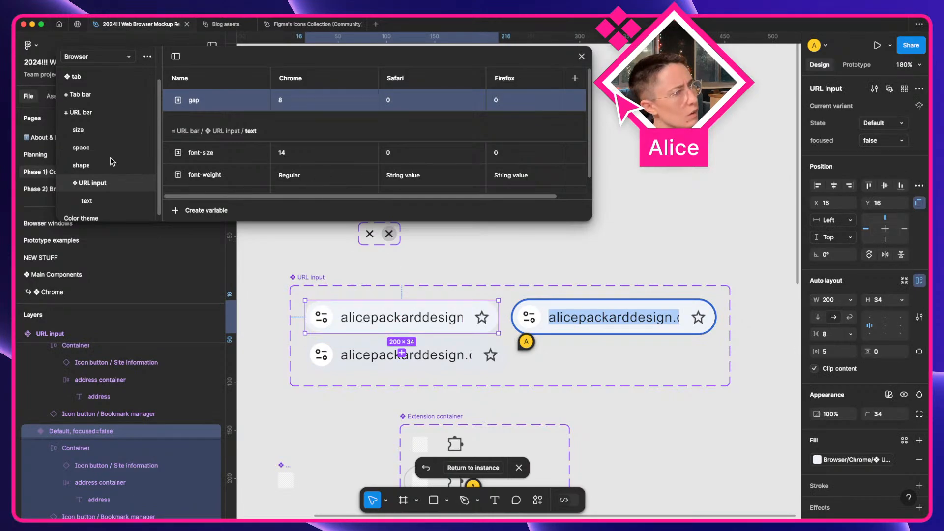
{"action": "scroll", "coordinate": [113, 161], "scroll_direction": "down", "scroll_amount": 1}
{"action": "scroll", "coordinate": [268, 167], "scroll_direction": "down", "scroll_amount": 1}
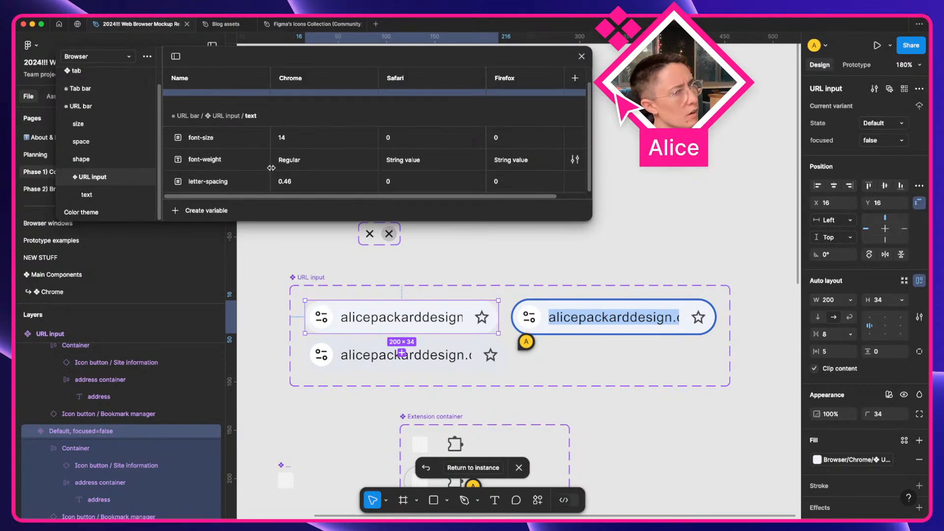
{"action": "scroll", "coordinate": [213, 153], "scroll_direction": "up", "scroll_amount": 1}
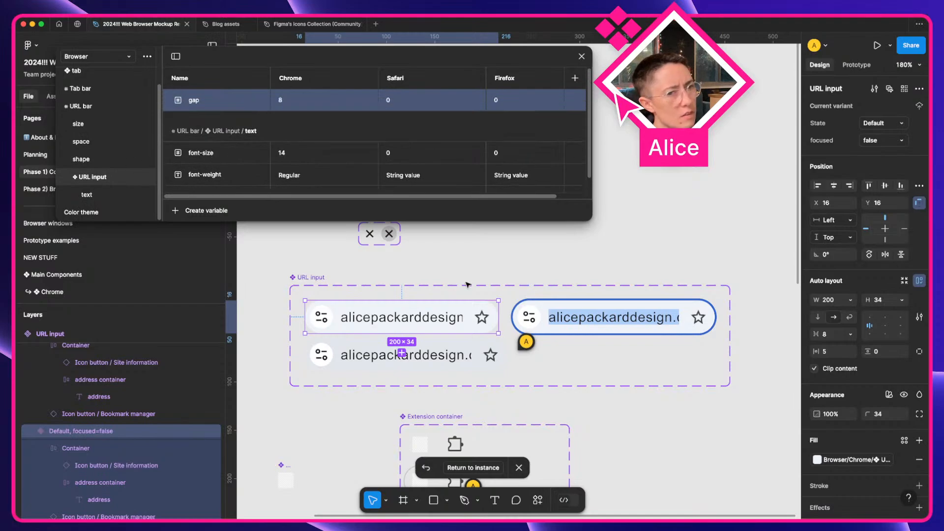
Resize the default, unfocused and hover URL input variants to 204 px wide
{"action": "left_click", "coordinate": [532, 327]}
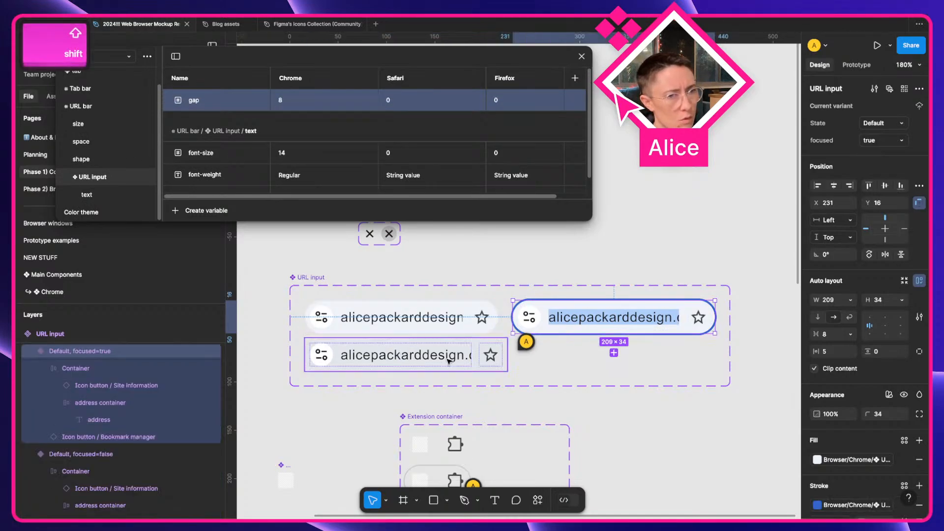
{"action": "left_click", "coordinate": [467, 327]}
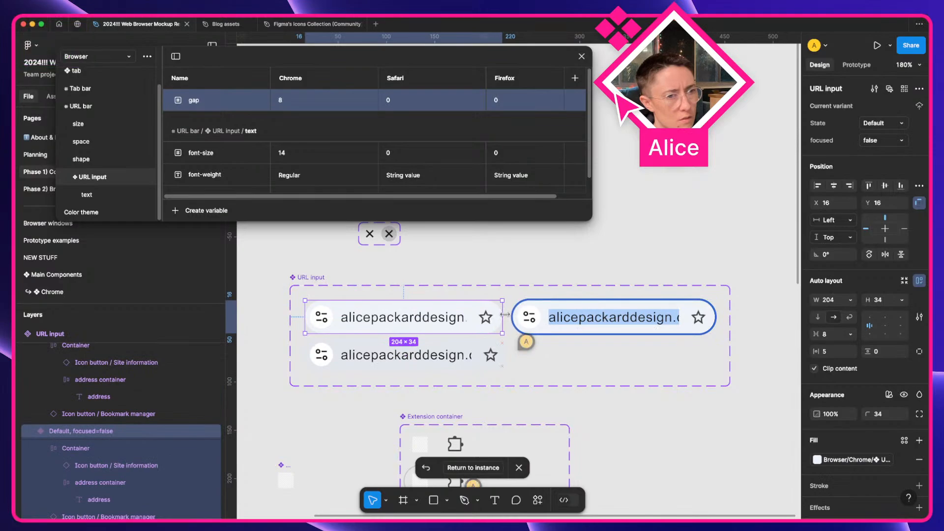
{"action": "left_click", "coordinate": [489, 344]}
{"action": "left_click", "coordinate": [525, 329], "text": "shift"}
{"action": "left_click", "coordinate": [478, 325], "text": "shift"}
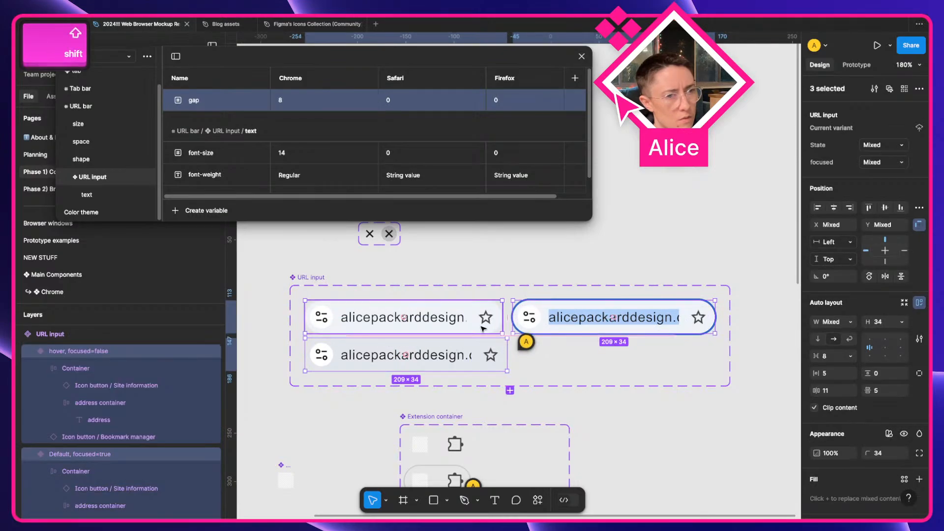
{"action": "left_click", "coordinate": [609, 423]}
{"action": "left_click", "coordinate": [486, 357]}
{"action": "left_click_drag", "start_coordinate": [507, 362], "coordinate": [502, 363]}
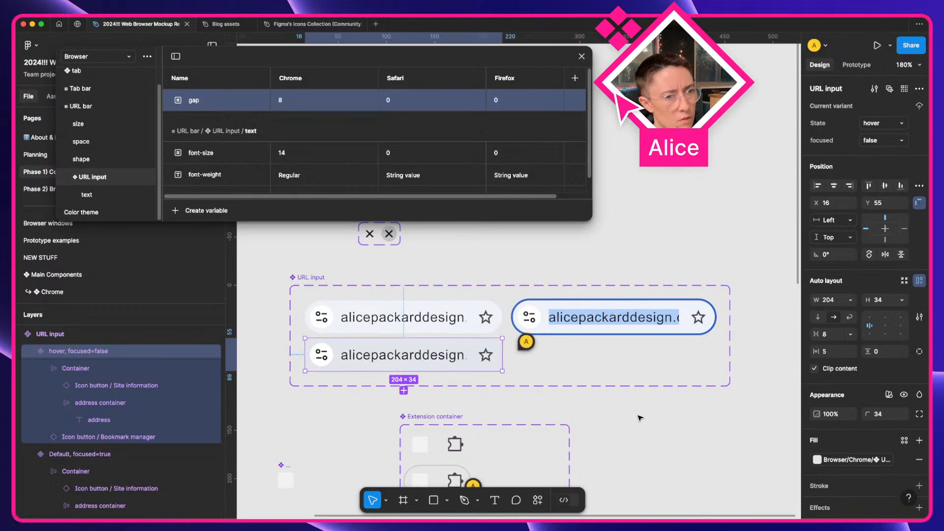
Bind the auto layout gap of all three URL input variants to the gap variable in the URL input group
{"action": "left_click", "coordinate": [639, 326]}
{"action": "left_click", "coordinate": [467, 326], "text": "shift"}
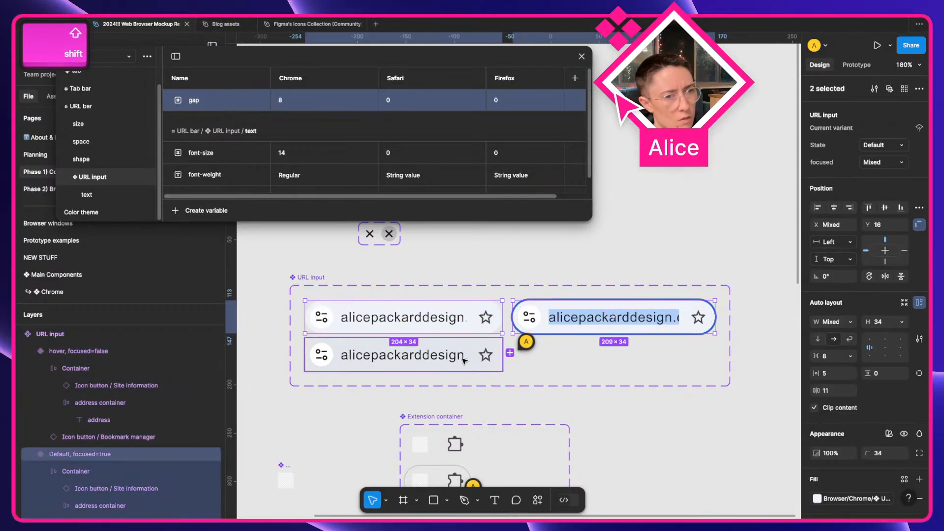
{"action": "left_click", "coordinate": [464, 361], "text": "shift"}
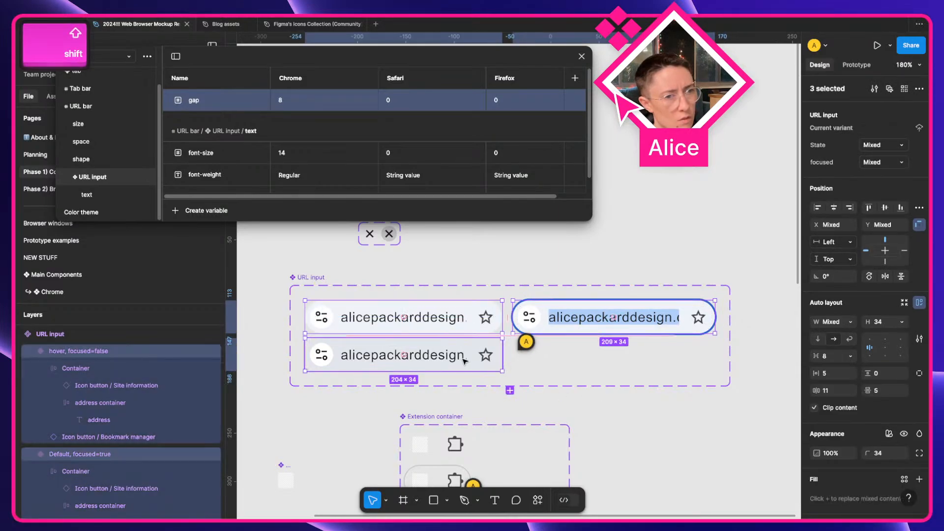
{"action": "left_click", "coordinate": [834, 359]}
{"action": "type", "text": "gap"}
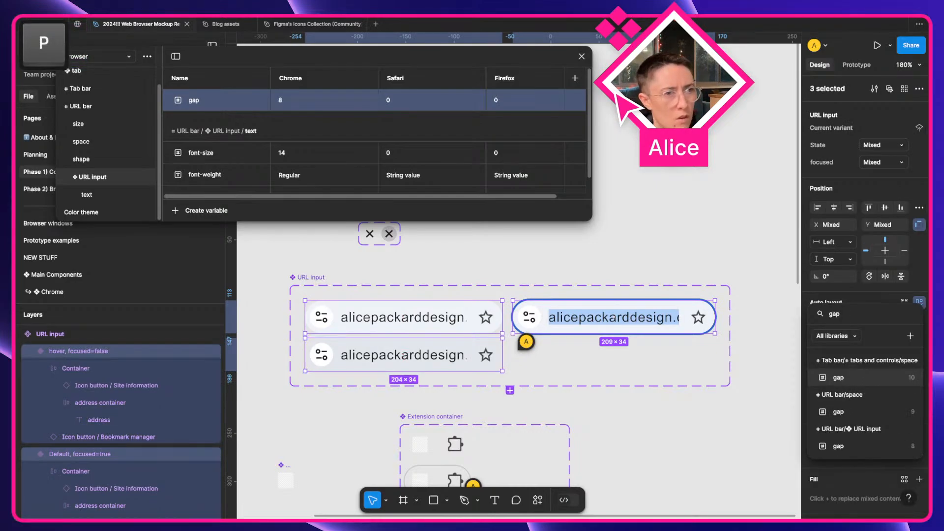
{"action": "key", "text": "Down"}
{"action": "key", "text": "Down"}
{"action": "key", "text": "Return"}
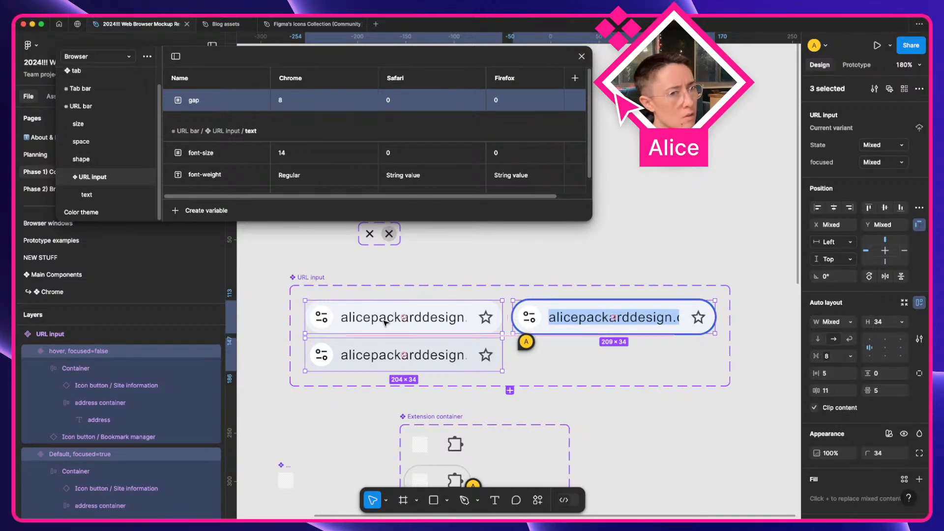
{"action": "left_click", "coordinate": [704, 425]}
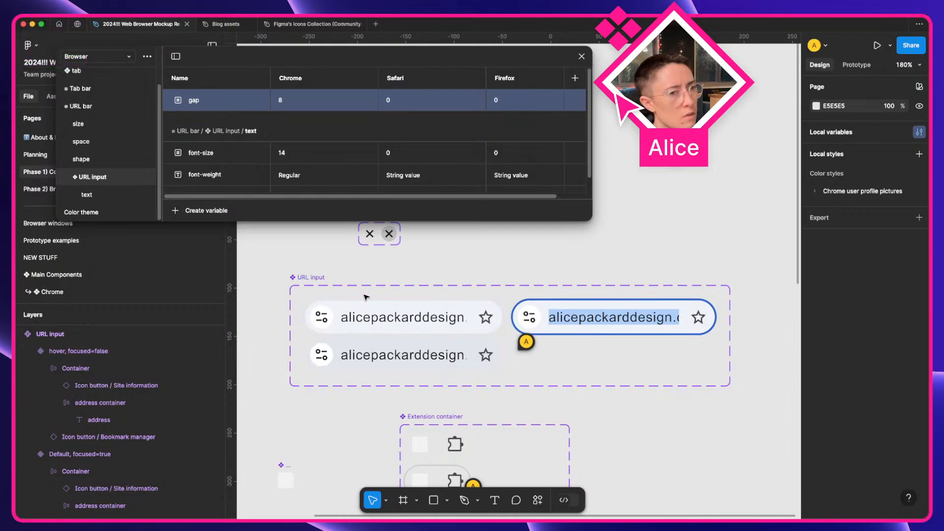
Go to the Planning page and inspect the address text and bookmark button in the browser mockup's URL input
{"action": "key", "text": "a"}
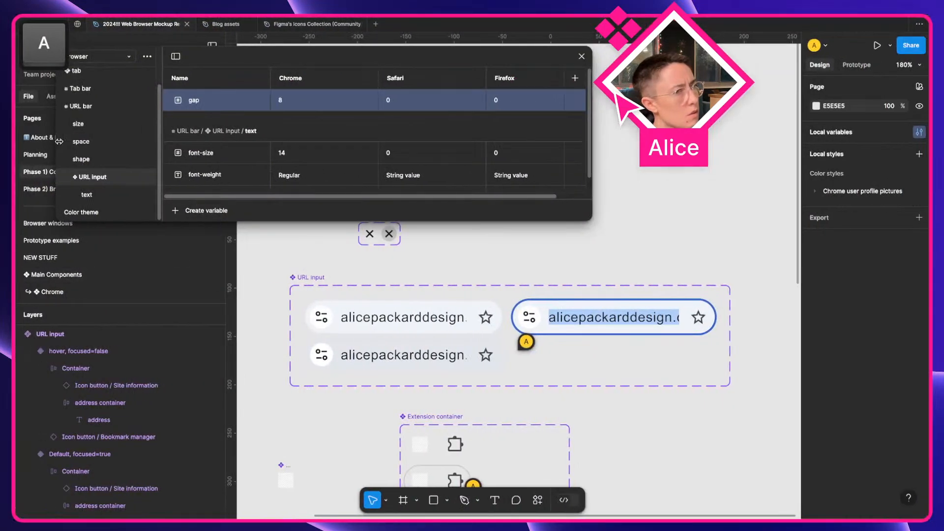
{"action": "left_click", "coordinate": [38, 138]}
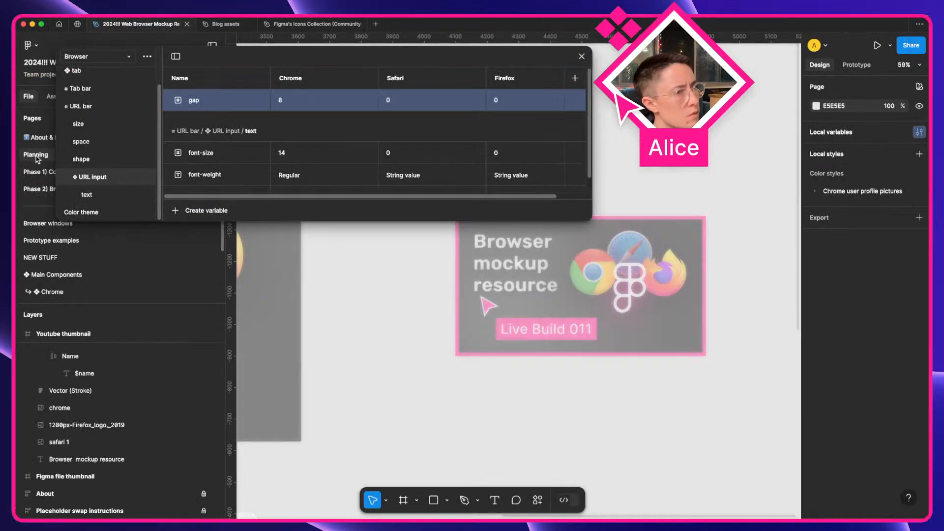
{"action": "left_click", "coordinate": [38, 155]}
{"action": "left_click", "coordinate": [304, 268], "text": "super"}
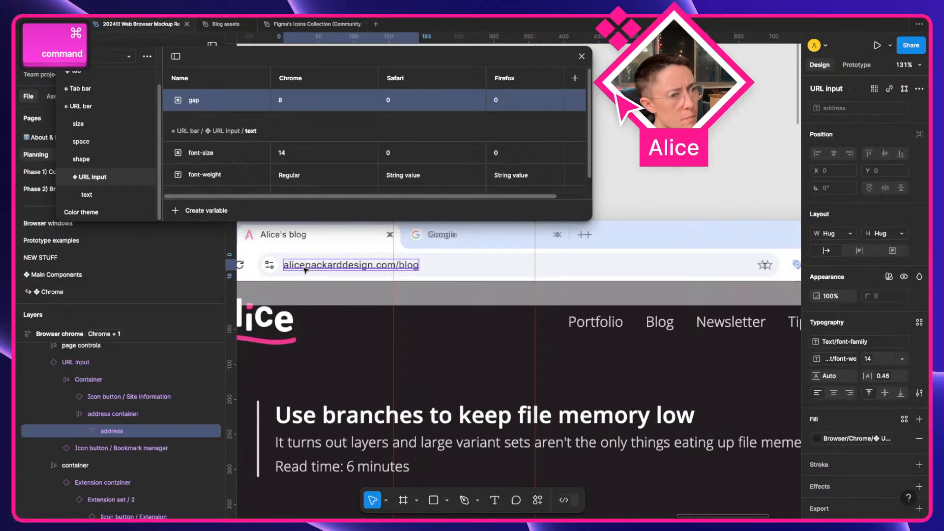
{"action": "key", "text": "alt"}
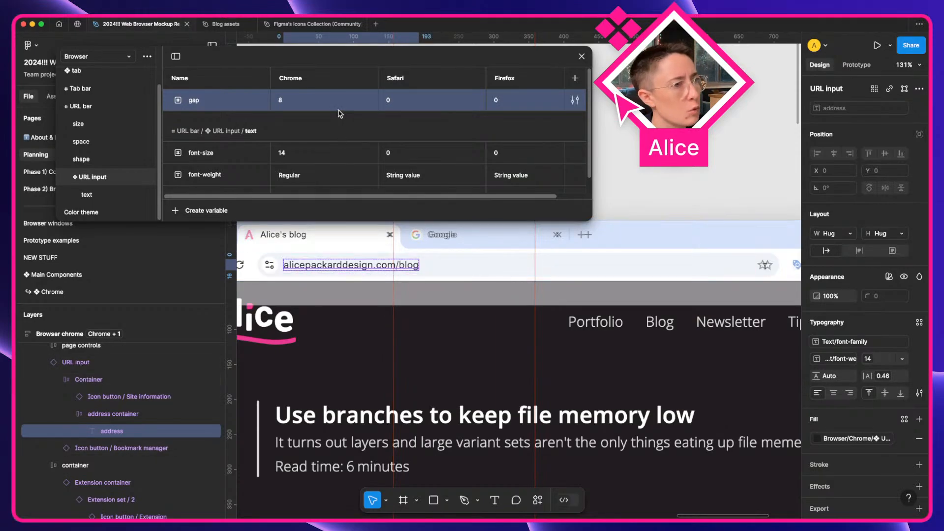
{"action": "left_click", "coordinate": [768, 271]}
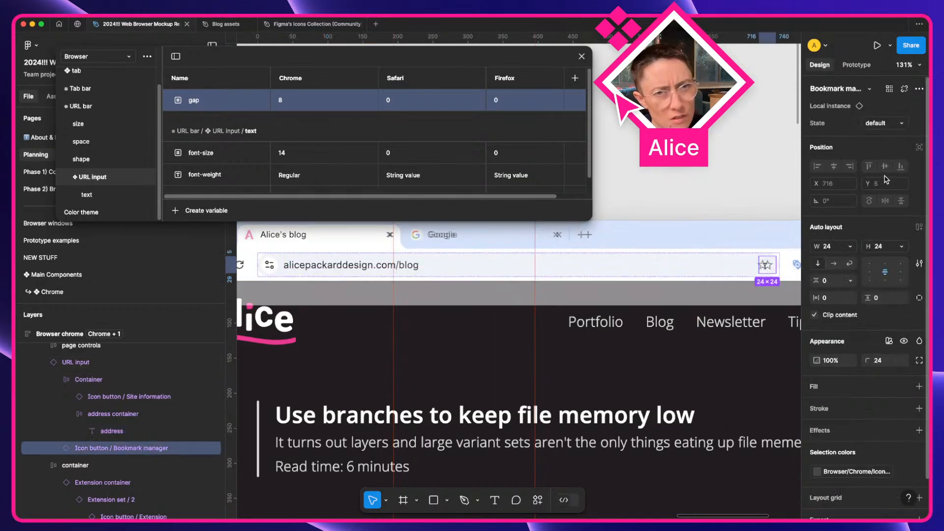
Go to the URL input's main component and check the spacing around the default variant's bookmark star
{"action": "left_click", "coordinate": [78, 363]}
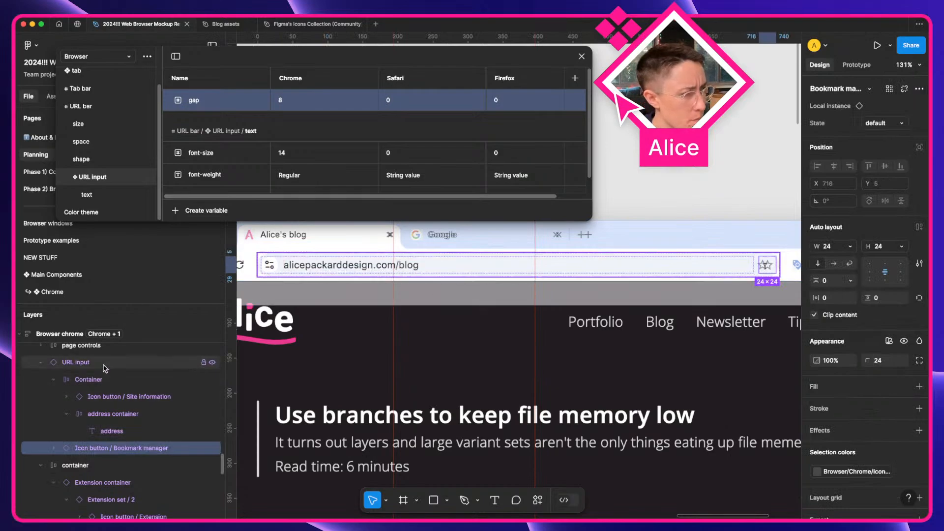
{"action": "right_click", "coordinate": [106, 366]}
{"action": "left_click", "coordinate": [151, 376]}
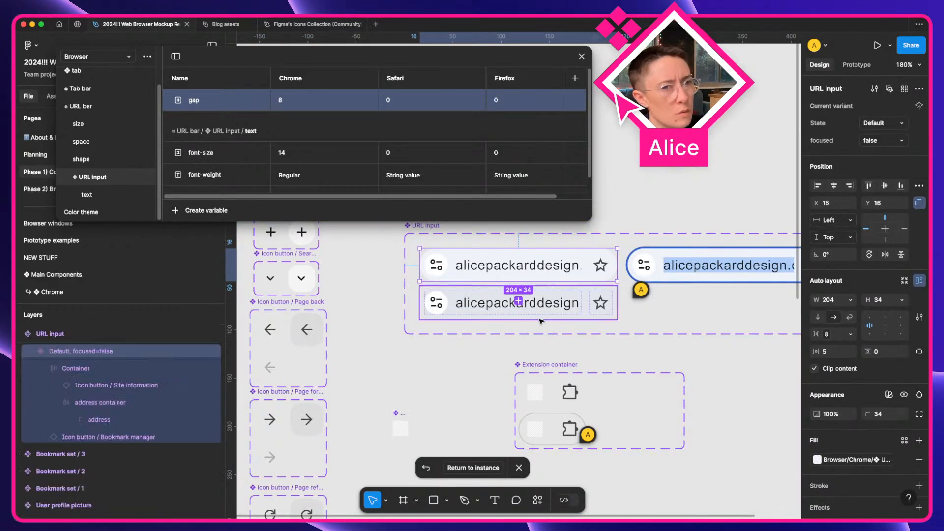
{"action": "left_click", "coordinate": [603, 267], "text": "super"}
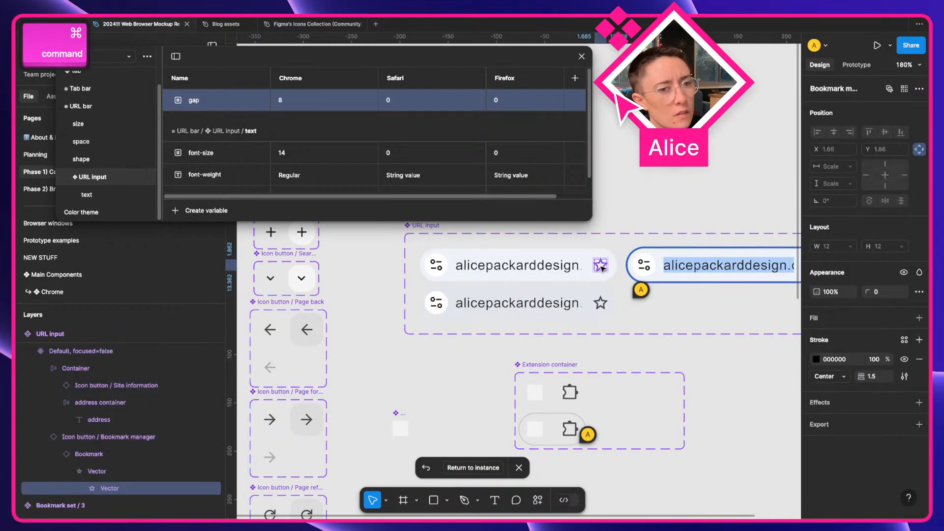
{"action": "key", "text": "alt"}
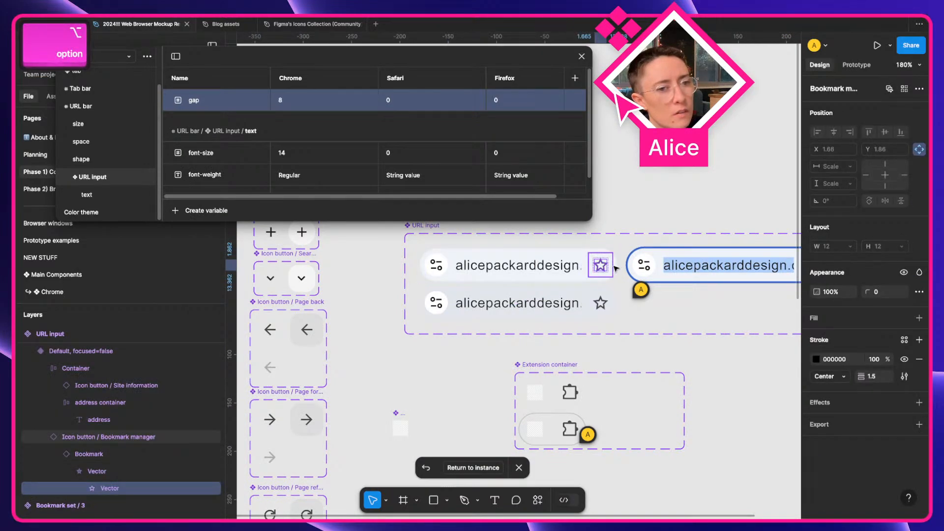
{"action": "left_click", "coordinate": [738, 379]}
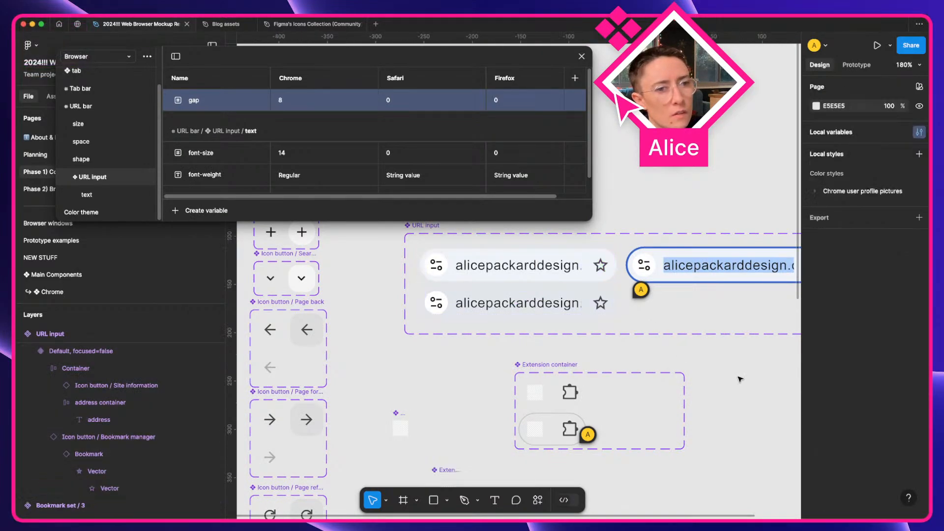
Put the URL input's gap variable into a new group named space, keeping the default, unfocused variant selected
{"action": "left_click", "coordinate": [599, 266]}
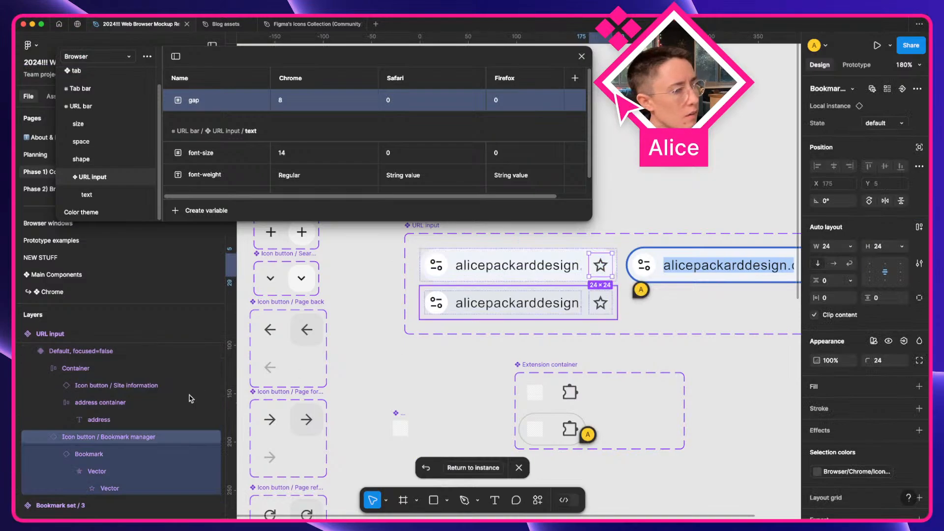
{"action": "left_click", "coordinate": [124, 355]}
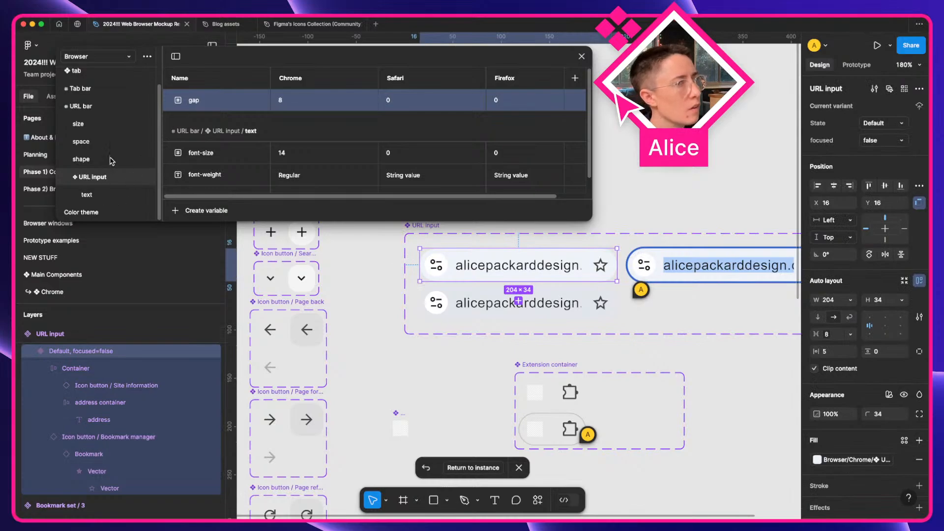
{"action": "right_click", "coordinate": [212, 107]}
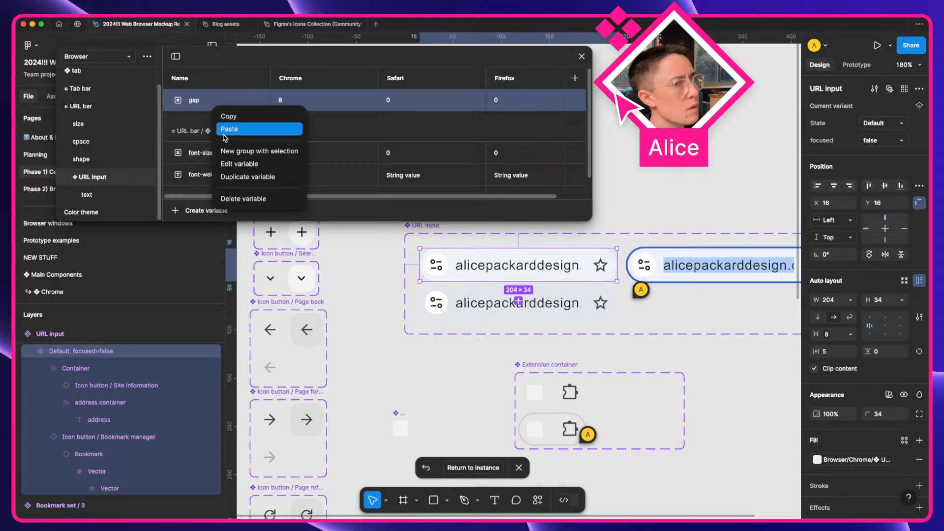
{"action": "left_click", "coordinate": [232, 150]}
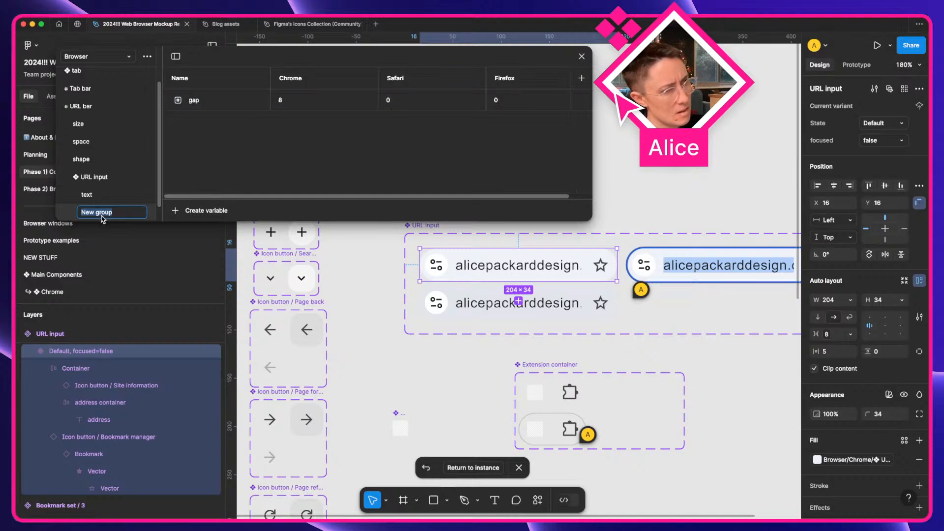
{"action": "type", "text": "space"}
{"action": "key", "text": "Return"}
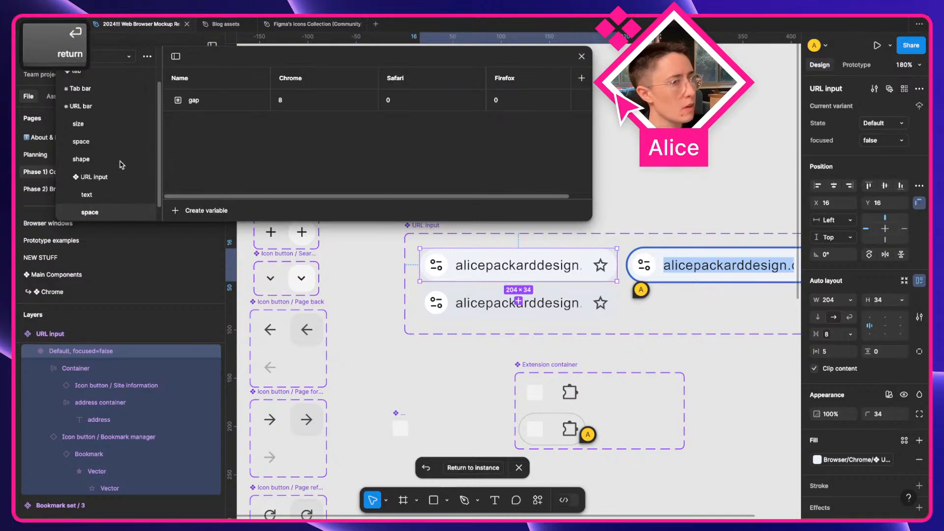
Create a number variable in the URL input group and move it into a new group named size
{"action": "left_click", "coordinate": [112, 176]}
{"action": "left_click", "coordinate": [211, 213]}
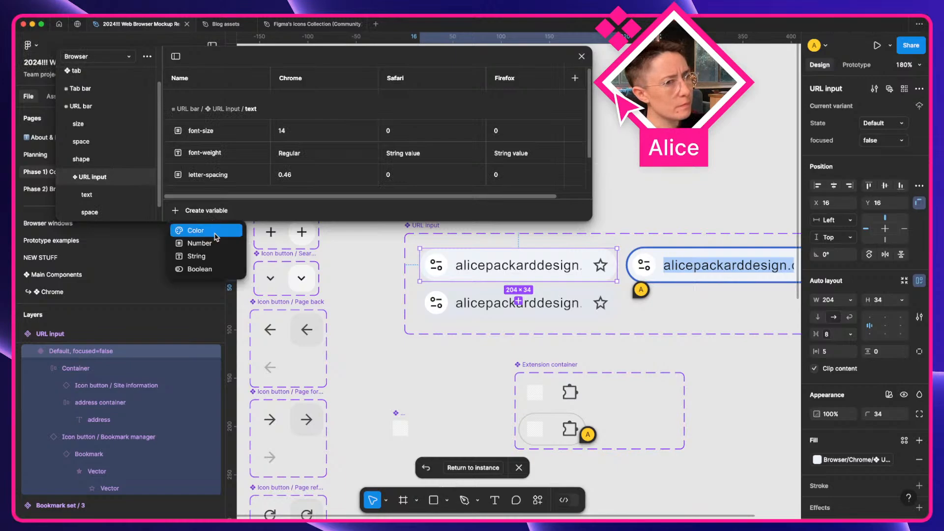
{"action": "left_click", "coordinate": [200, 243]}
{"action": "right_click", "coordinate": [211, 101]}
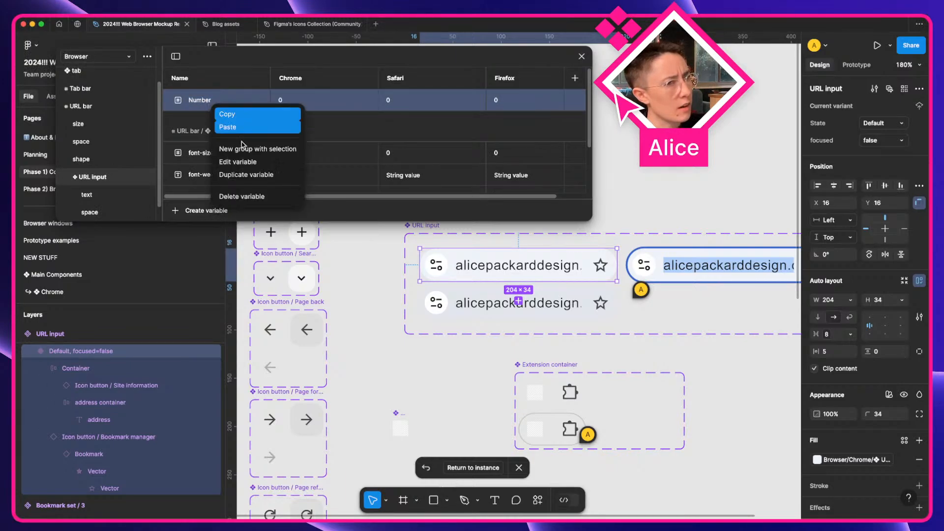
{"action": "left_click", "coordinate": [258, 148]}
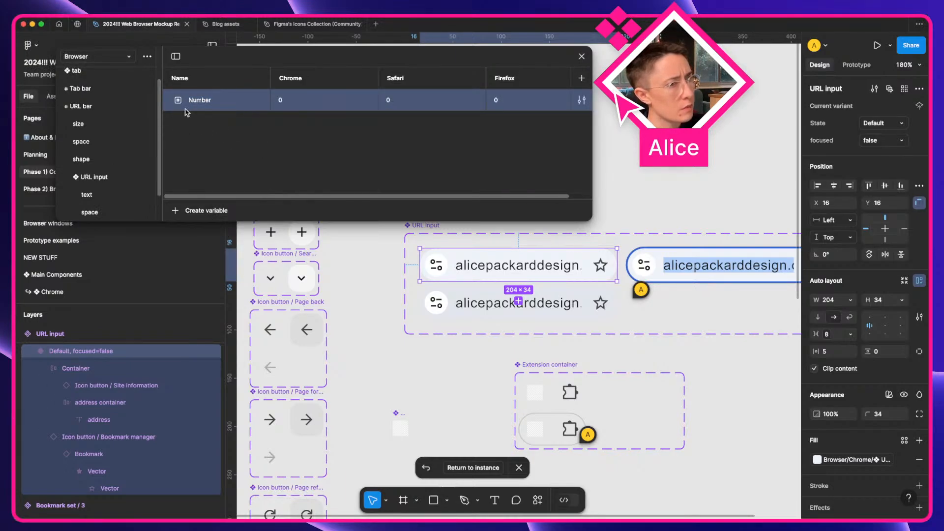
{"action": "scroll", "coordinate": [123, 191], "scroll_direction": "down", "scroll_amount": 1}
{"action": "type", "text": "size"}
{"action": "key", "text": "Return"}
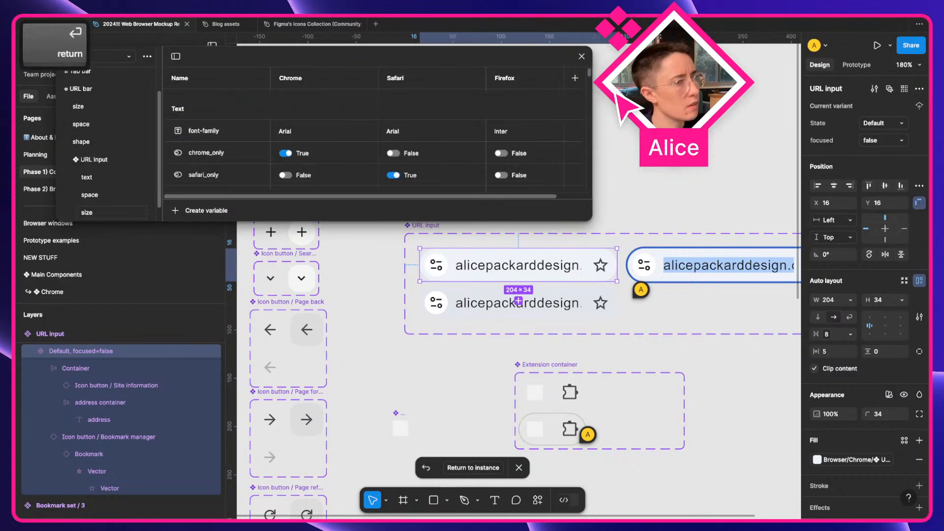
Limit the new number variable's scope to Gap (Auto layout) only
{"action": "right_click", "coordinate": [212, 100]}
{"action": "left_click", "coordinate": [238, 155]}
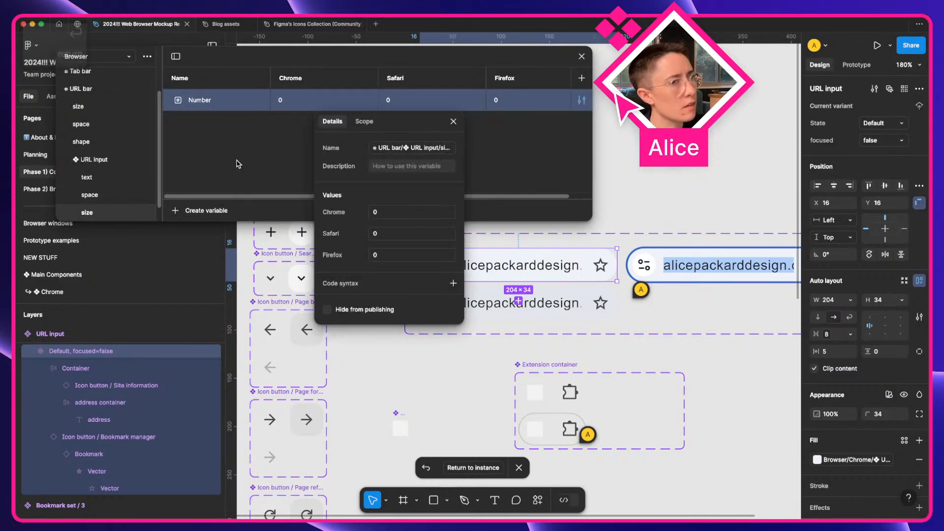
{"action": "left_click", "coordinate": [364, 121]}
{"action": "left_click", "coordinate": [327, 162]}
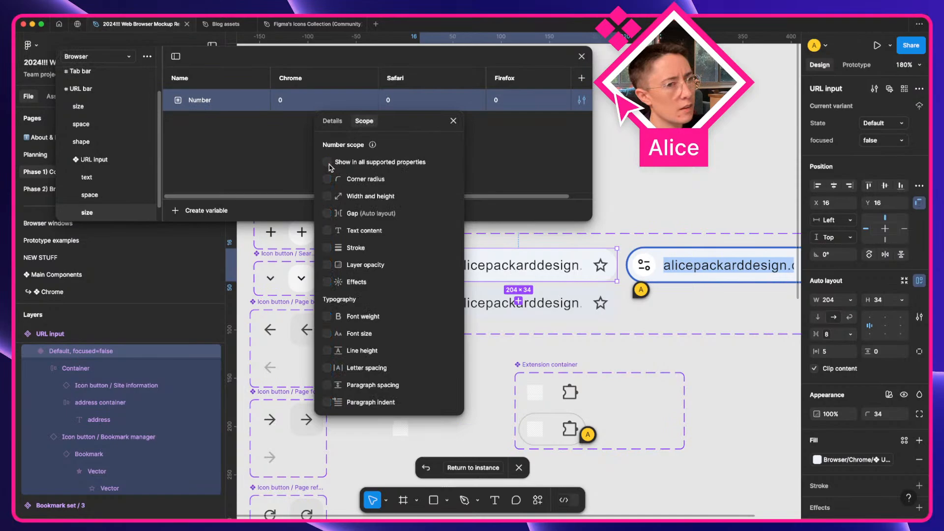
{"action": "left_click", "coordinate": [327, 213]}
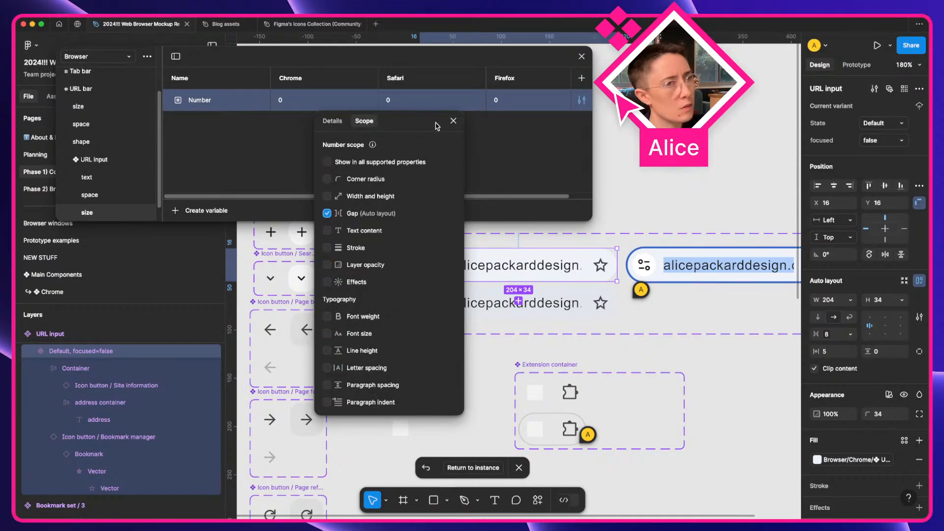
{"action": "left_click", "coordinate": [454, 121]}
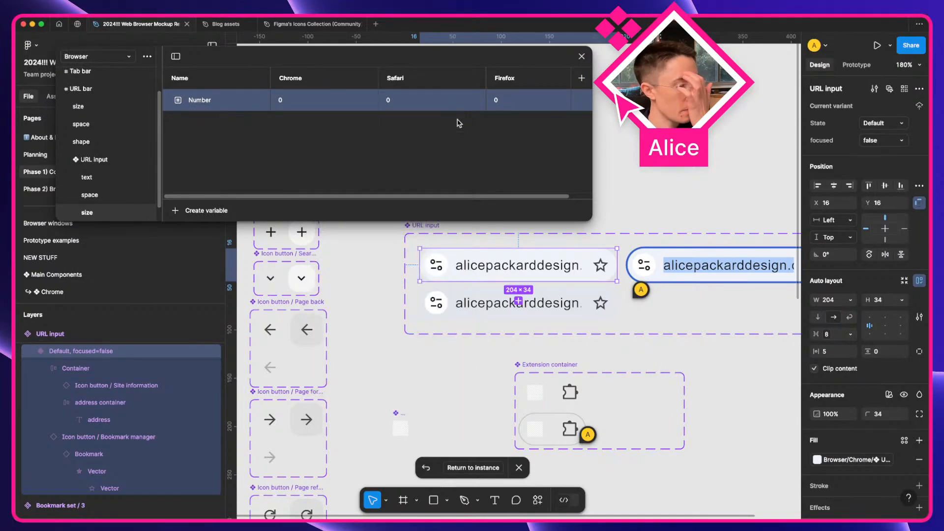
Rename the new number variable in the URL input's size group to left_right
{"action": "double_click", "coordinate": [196, 103]}
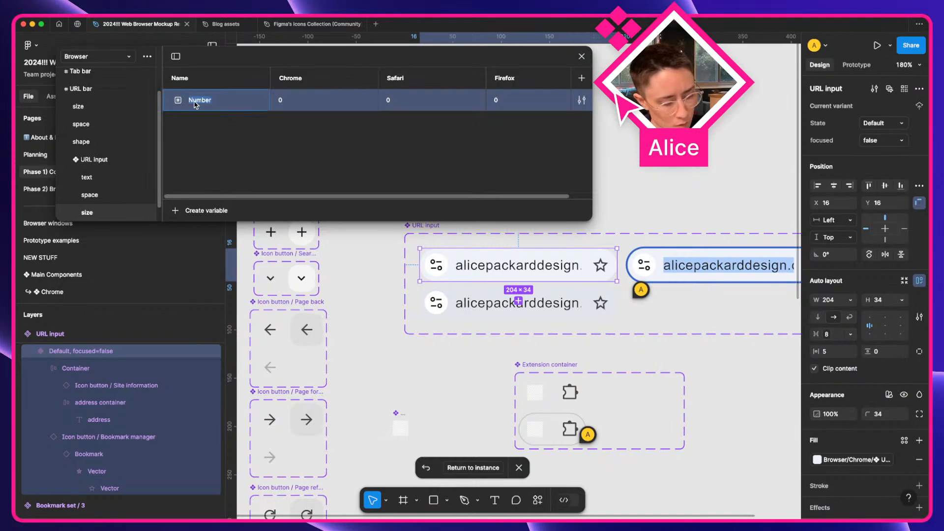
{"action": "type", "text": "left_rtig"}
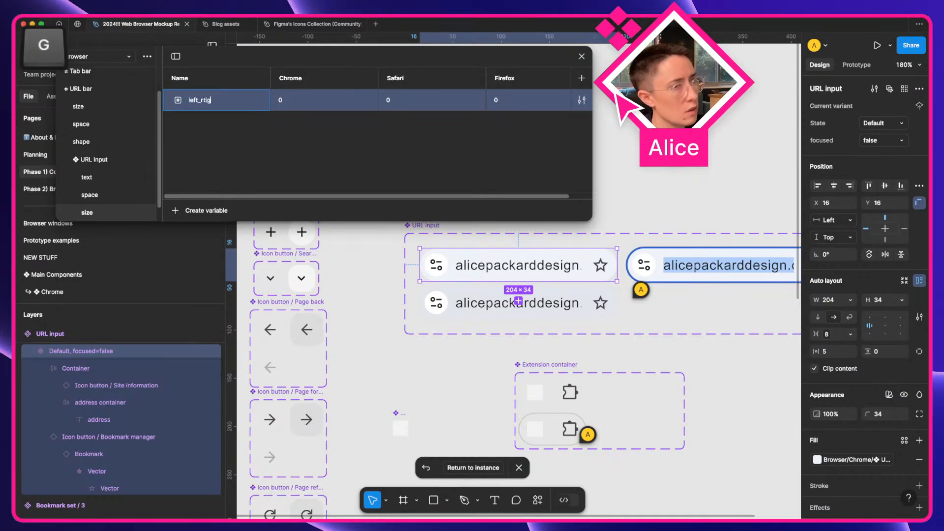
{"action": "key", "text": "BackSpace"}
{"action": "key", "text": "BackSpace"}
{"action": "key", "text": "BackSpace"}
{"action": "key", "text": "BackSpace"}
{"action": "type", "text": "ight"}
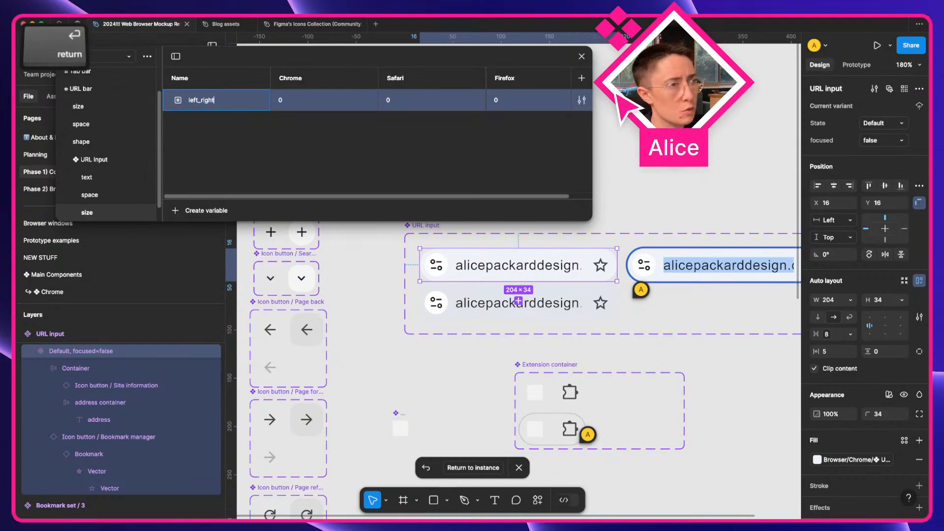
{"action": "key", "text": "Return"}
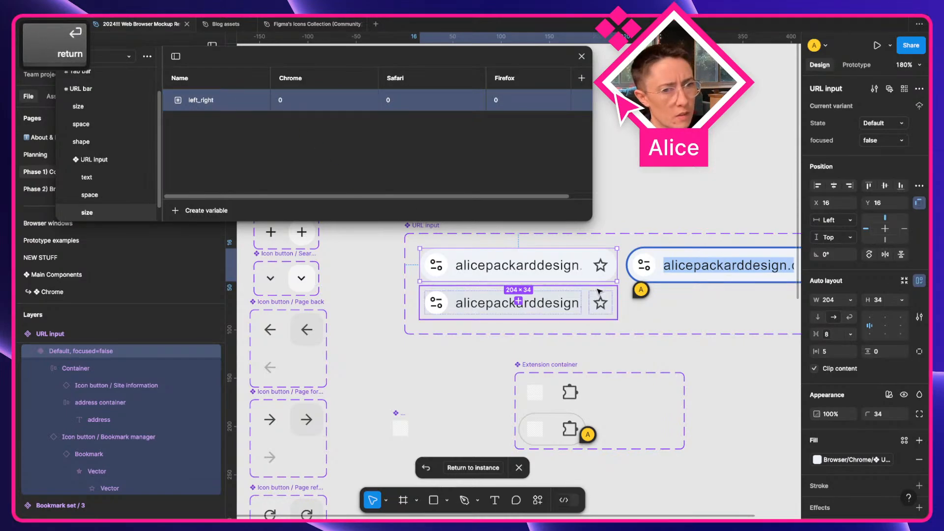
Select all three URL input variants and set the left_right variable's Chrome value to 5
{"action": "scroll", "coordinate": [599, 291], "scroll_direction": "right", "scroll_amount": 5}
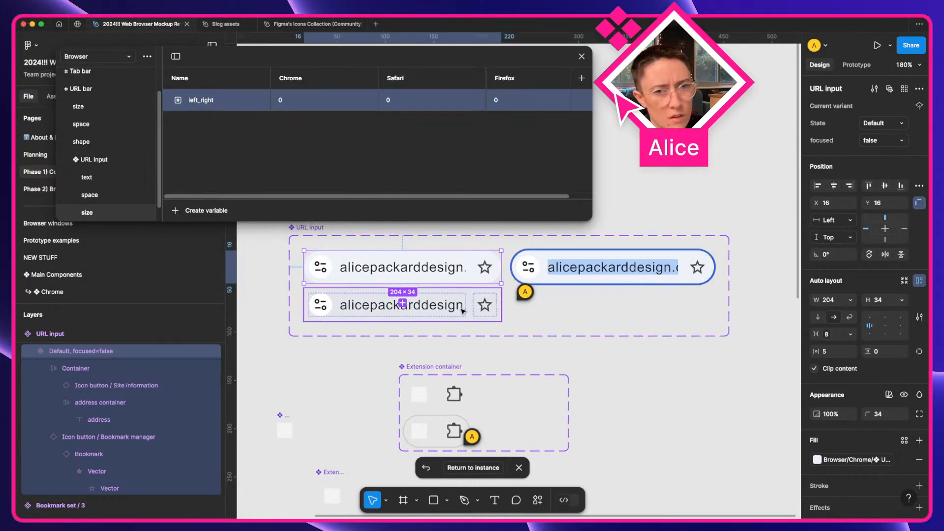
{"action": "left_click", "coordinate": [462, 311], "text": "shift"}
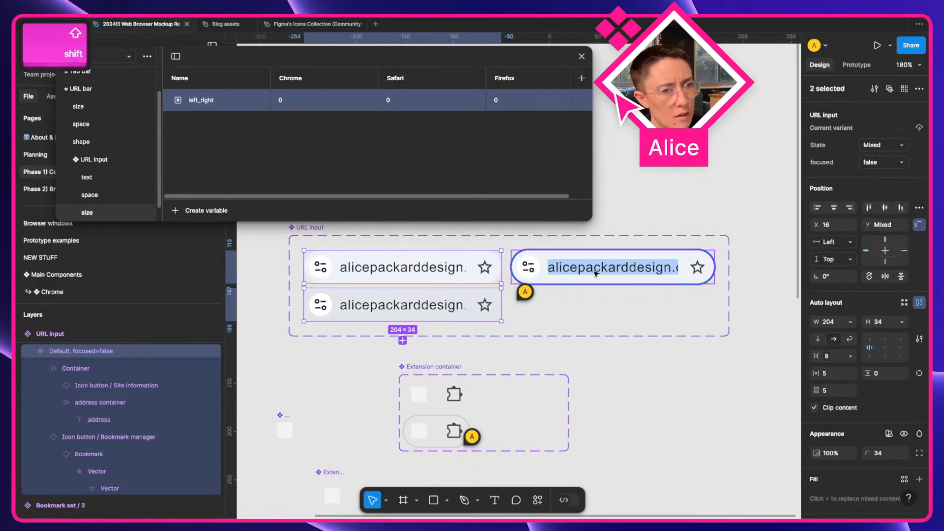
{"action": "left_click", "coordinate": [596, 274], "text": "shift"}
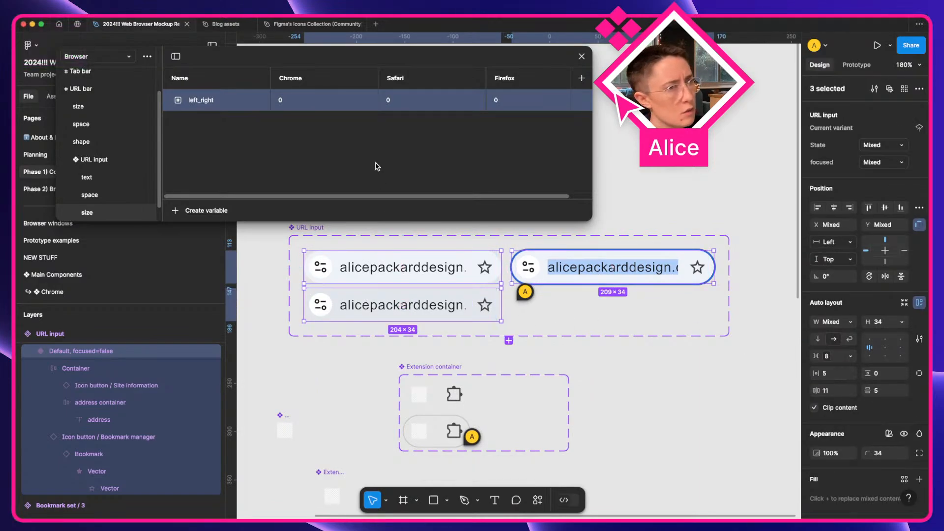
{"action": "left_click", "coordinate": [292, 100]}
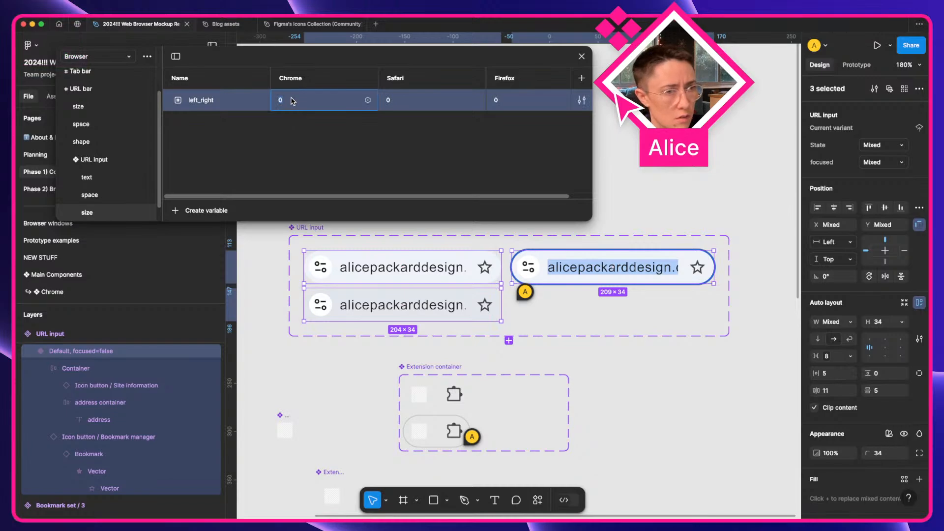
{"action": "type", "text": "5"}
{"action": "left_click", "coordinate": [322, 152]}
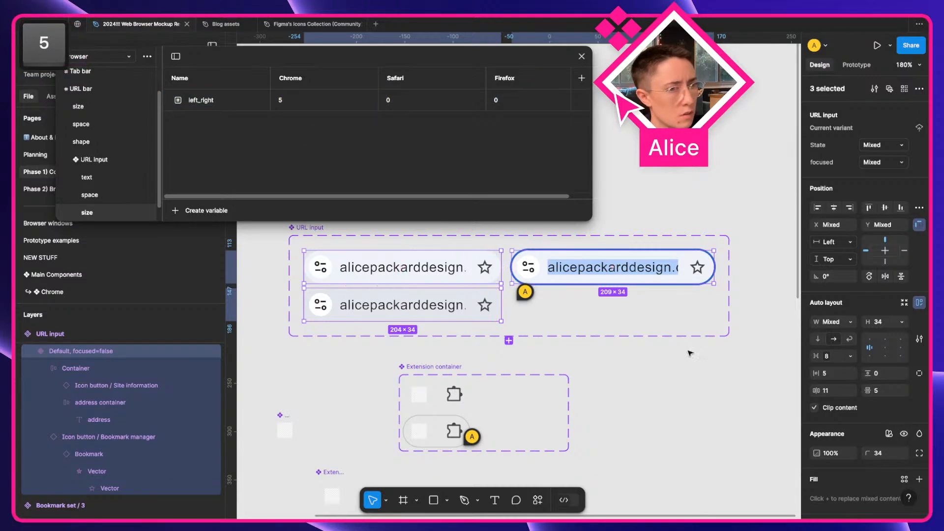
Bind the horizontal padding of all three URL input variants to the left_right variable
{"action": "key", "text": "equal"}
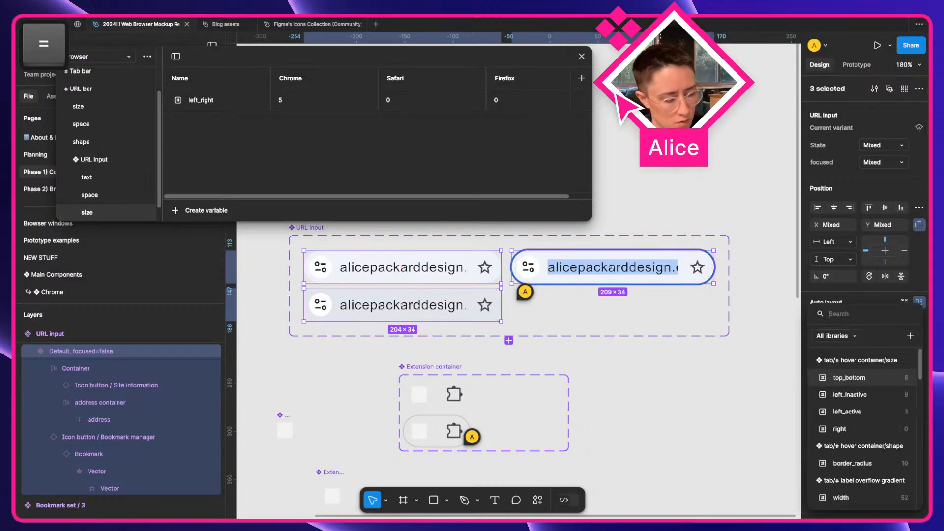
{"action": "type", "text": "left"}
{"action": "key", "text": "Down"}
{"action": "key", "text": "Down"}
{"action": "key", "text": "Down"}
{"action": "key", "text": "Return"}
{"action": "key", "text": "Return"}
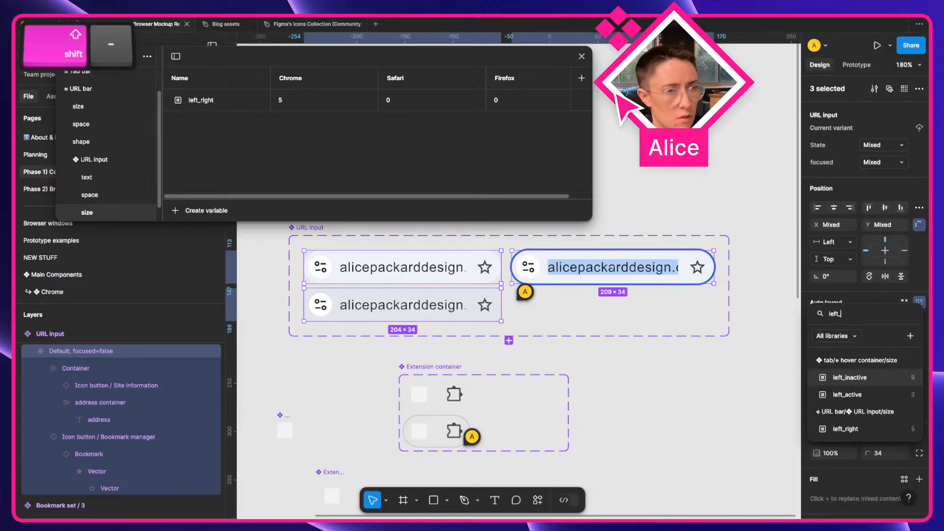
{"action": "left_click", "coordinate": [641, 420]}
Compare the padding of the default, hover and focused URL input variants and inspect the default variant's inner container
{"action": "left_click", "coordinate": [425, 276]}
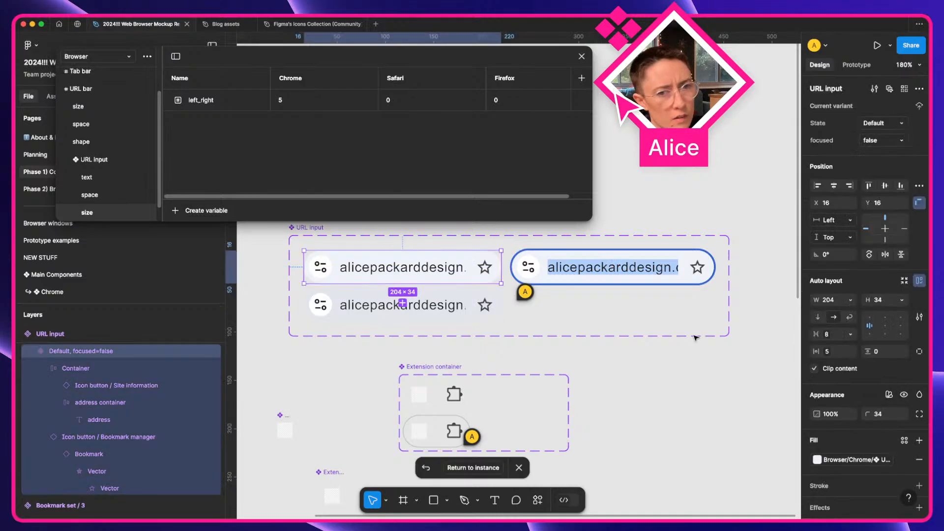
{"action": "left_click", "coordinate": [436, 305]}
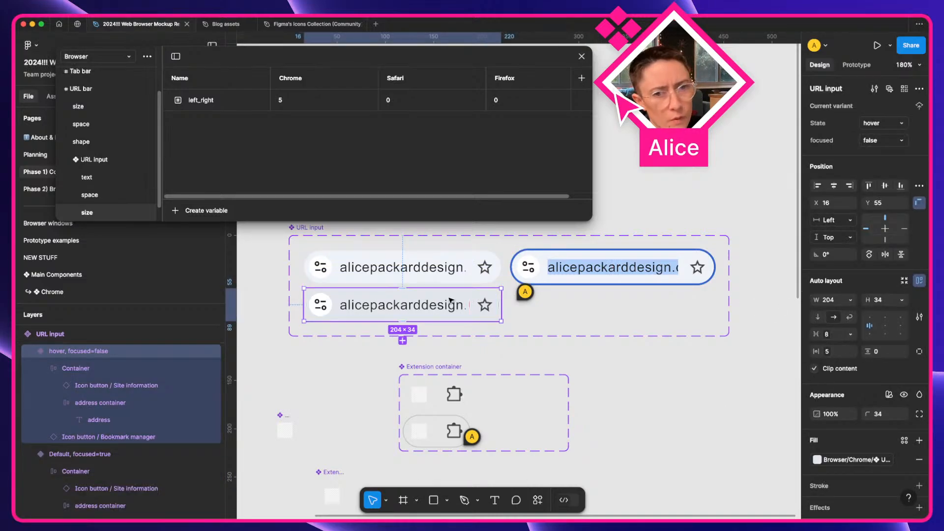
{"action": "left_click", "coordinate": [537, 278]}
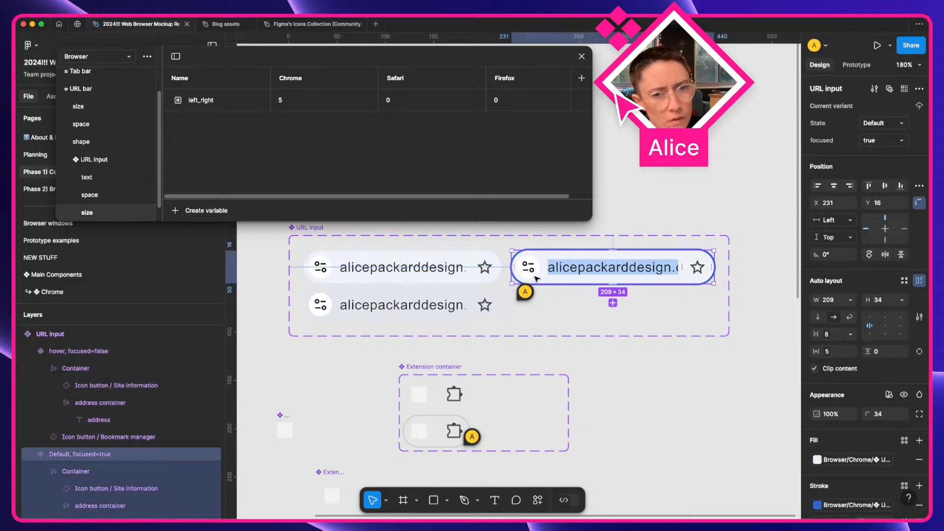
{"action": "left_click", "coordinate": [402, 273]}
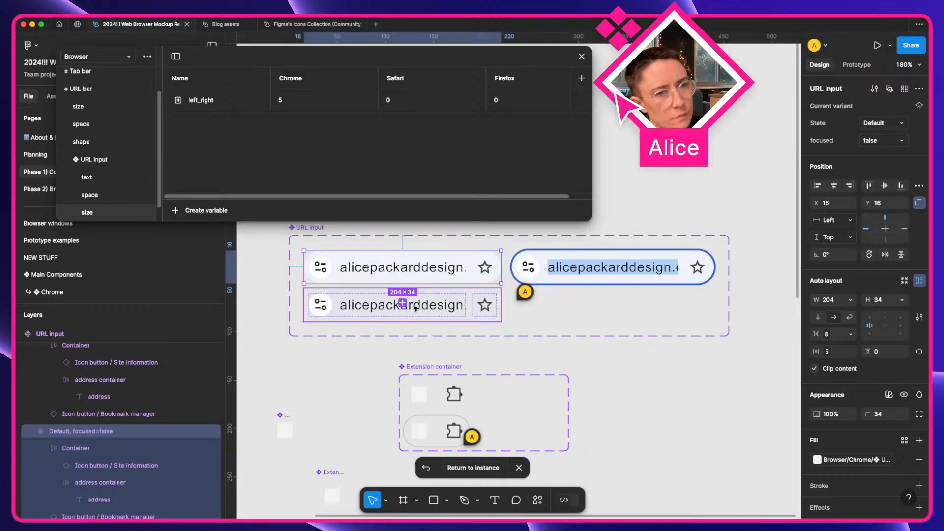
{"action": "left_click", "coordinate": [358, 270]}
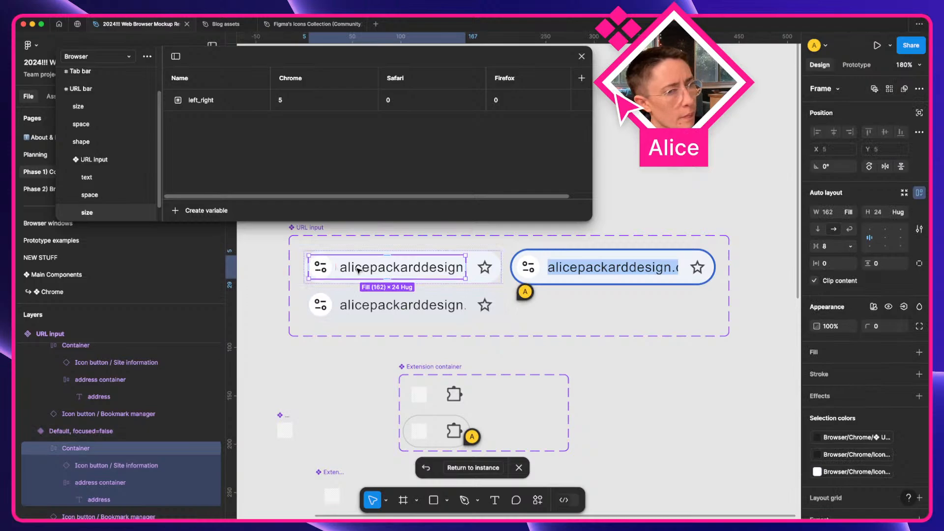
Set the default, unfocused URL input variant's height to hug its contents and its vertical padding to 5
{"action": "left_click", "coordinate": [499, 253]}
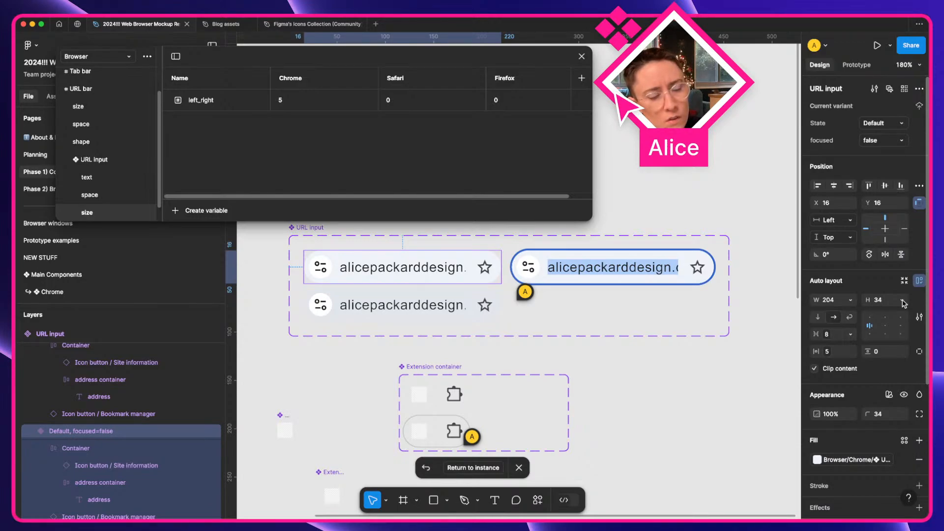
{"action": "left_click", "coordinate": [903, 301]}
{"action": "left_click", "coordinate": [899, 311]}
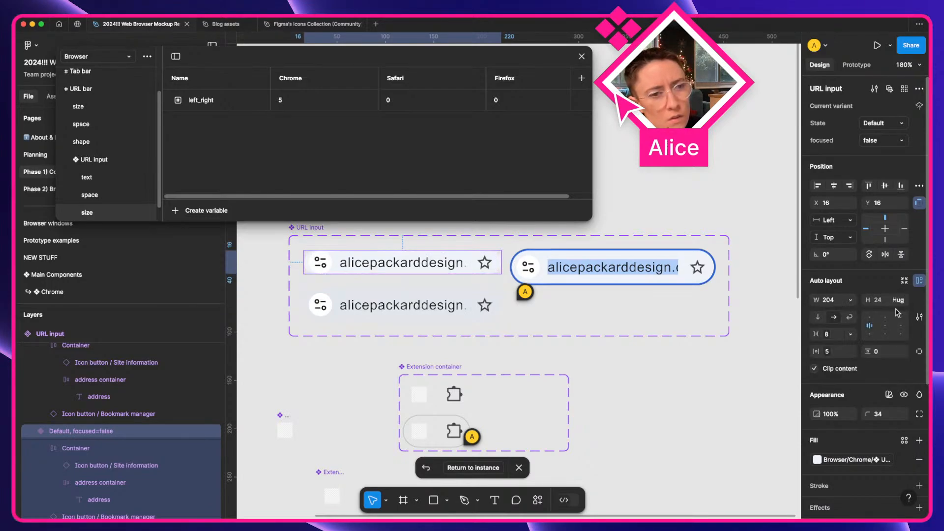
{"action": "left_click", "coordinate": [883, 352]}
{"action": "key", "text": "Up"}
{"action": "key", "text": "Up"}
{"action": "key", "text": "Up"}
{"action": "key", "text": "Up"}
{"action": "key", "text": "Up"}
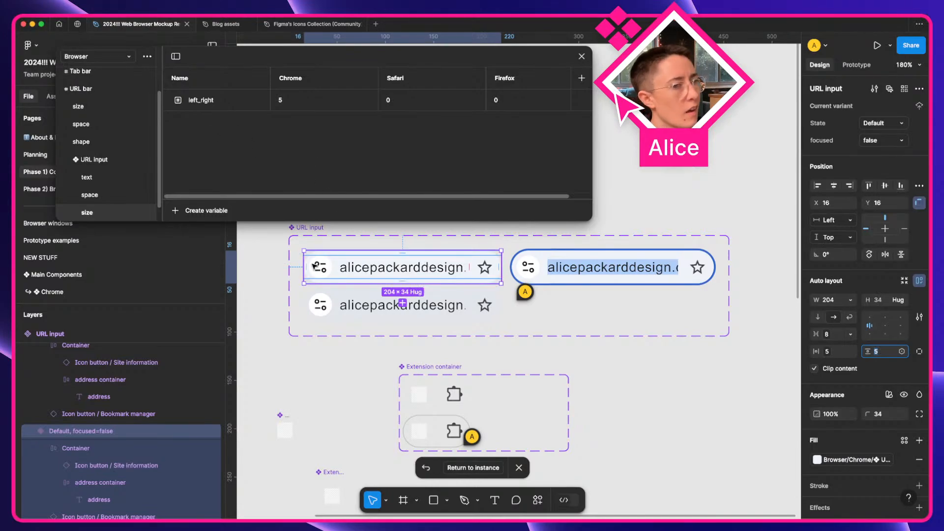
Rename the left_right variable in the URL input's size group to padding
{"action": "scroll", "coordinate": [351, 261], "scroll_direction": "up", "scroll_amount": 5}
{"action": "key", "text": "a"}
{"action": "double_click", "coordinate": [196, 101]}
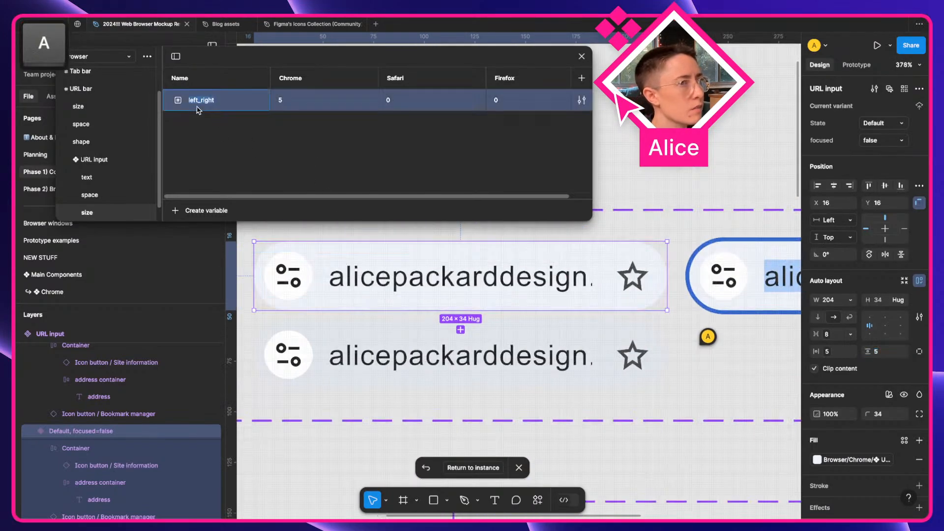
{"action": "type", "text": "padding"}
{"action": "key", "text": "Return"}
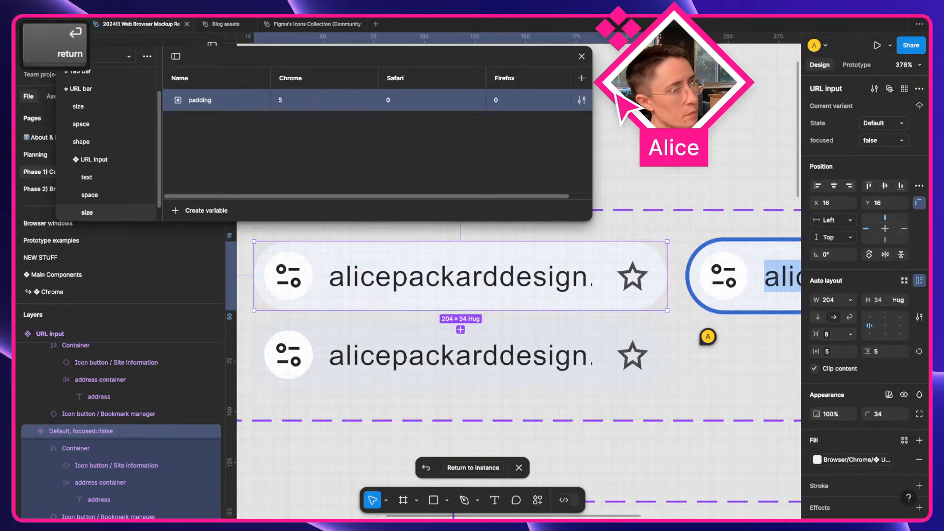
Bind the vertical padding of the default, unfocused URL input variant to the padding variable
{"action": "left_click", "coordinate": [890, 358]}
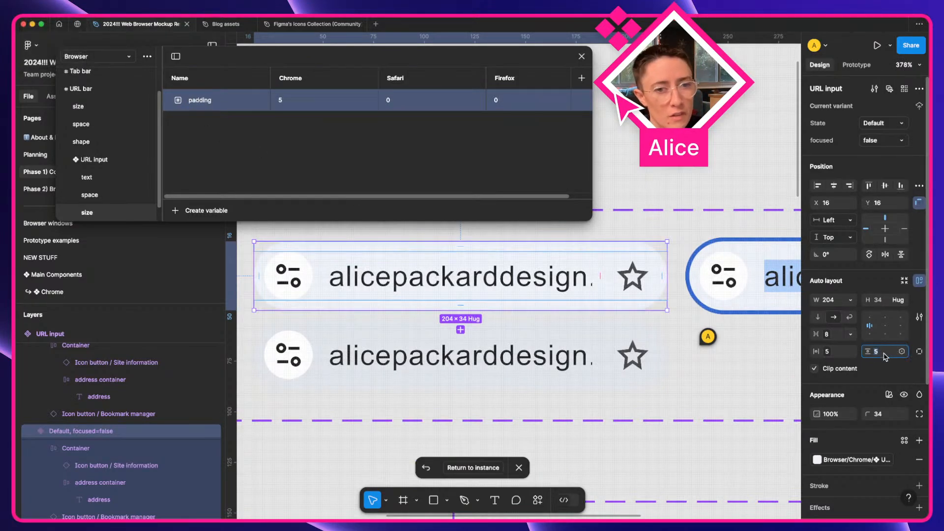
{"action": "key", "text": "equal"}
{"action": "type", "text": "pad"}
{"action": "key", "text": "Return"}
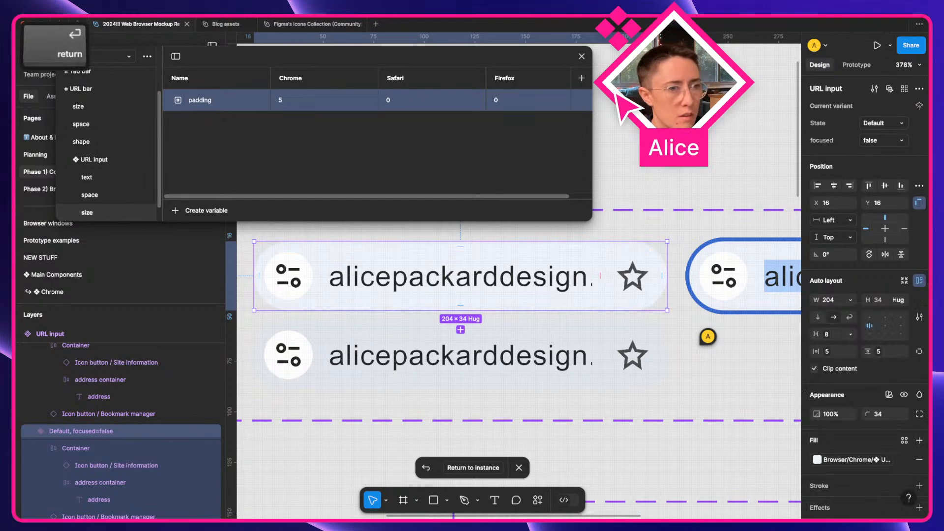
Bind the vertical padding of the hover and focused URL input variants to the padding variable
{"action": "key", "text": "shift+Tab"}
{"action": "left_click", "coordinate": [712, 296], "text": "shift"}
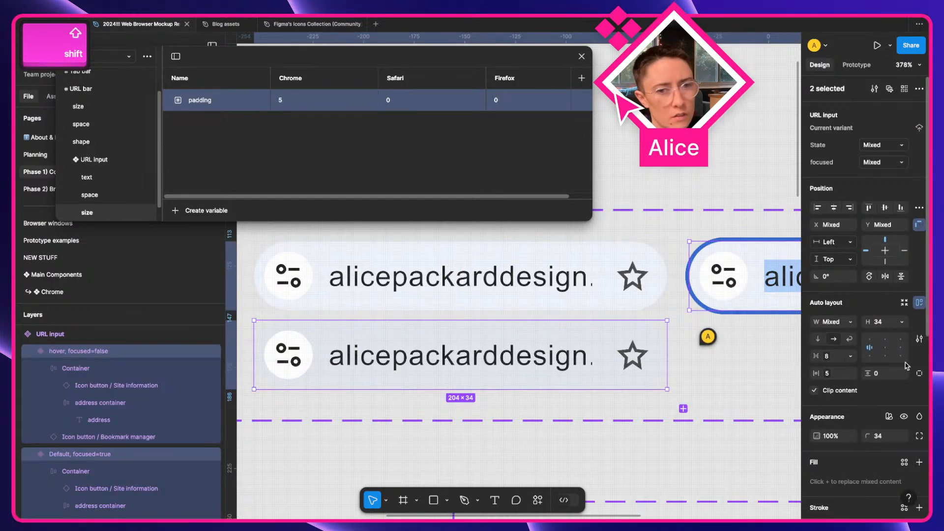
{"action": "left_click", "coordinate": [893, 374]}
{"action": "type", "text": "-"}
{"action": "key", "text": "BackSpace"}
{"action": "type", "text": "pad"}
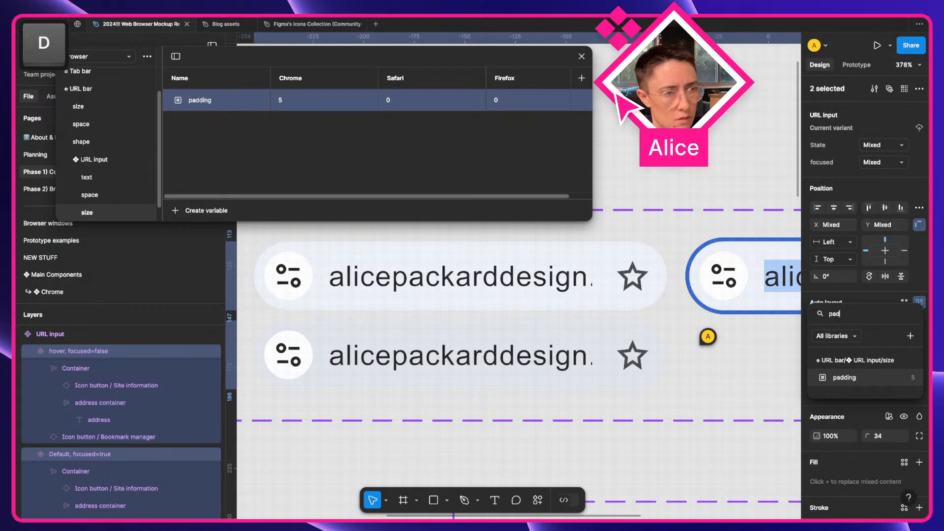
{"action": "key", "text": "Return"}
{"action": "scroll", "coordinate": [465, 373], "scroll_direction": "down", "scroll_amount": 2}
{"action": "scroll", "coordinate": [465, 374], "scroll_direction": "down", "scroll_amount": 2}
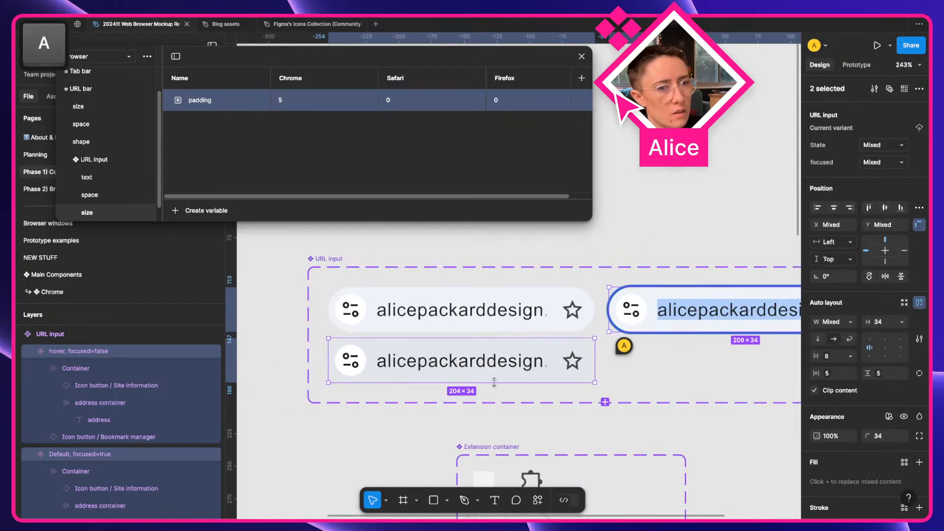
Set the height of all three URL input variants to hug their contents
{"action": "key", "text": "super+a"}
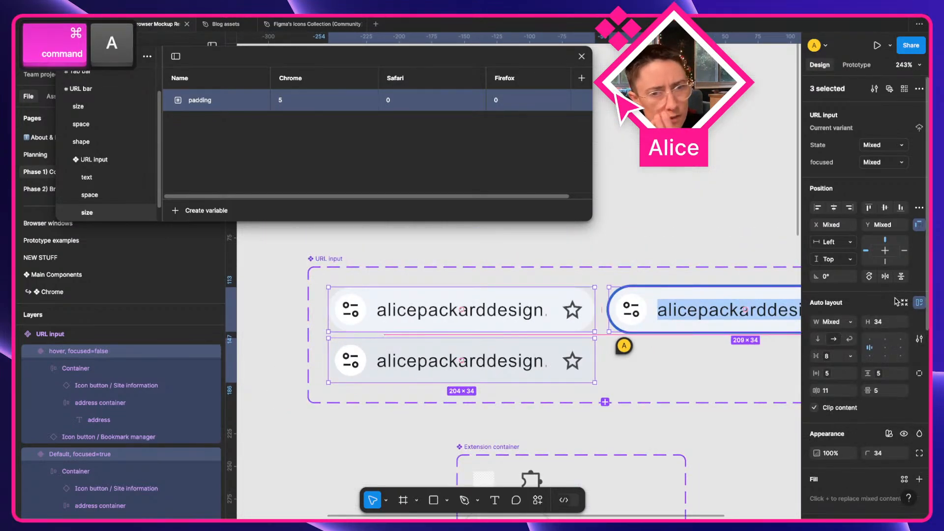
{"action": "left_click", "coordinate": [900, 322]}
{"action": "left_click", "coordinate": [832, 330]}
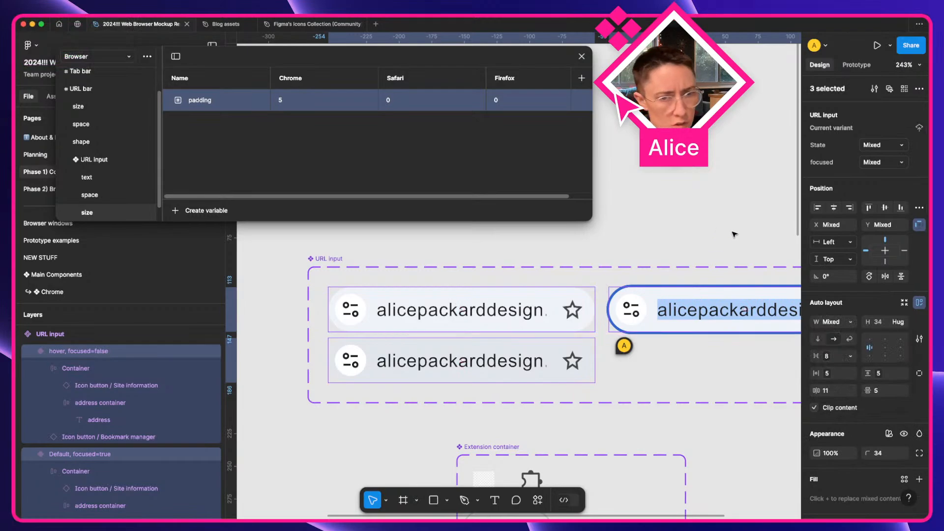
{"action": "left_click", "coordinate": [633, 243]}
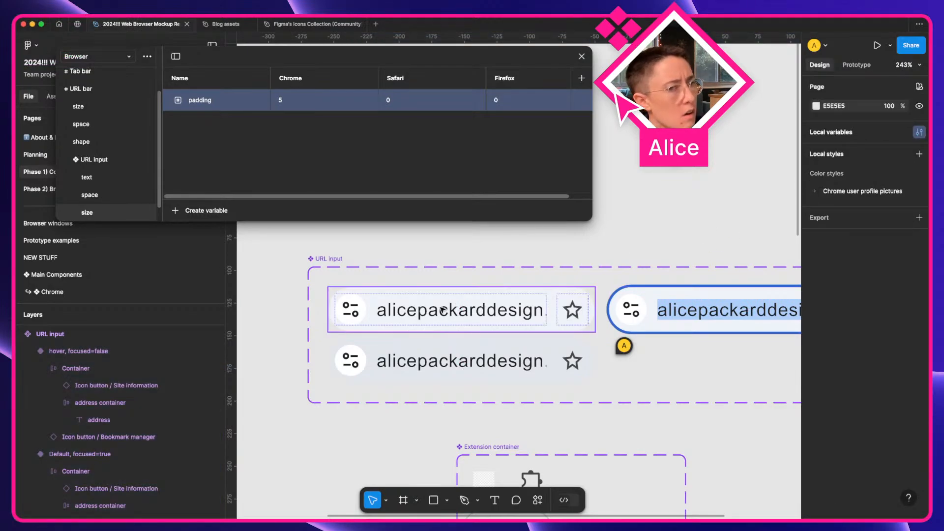
Check the default URL input variant's inner container and return to its instance in the browser chrome mockup
{"action": "left_click", "coordinate": [466, 324]}
{"action": "scroll", "coordinate": [648, 314], "scroll_direction": "right", "scroll_amount": 2}
{"action": "scroll", "coordinate": [647, 315], "scroll_direction": "down", "scroll_amount": 1}
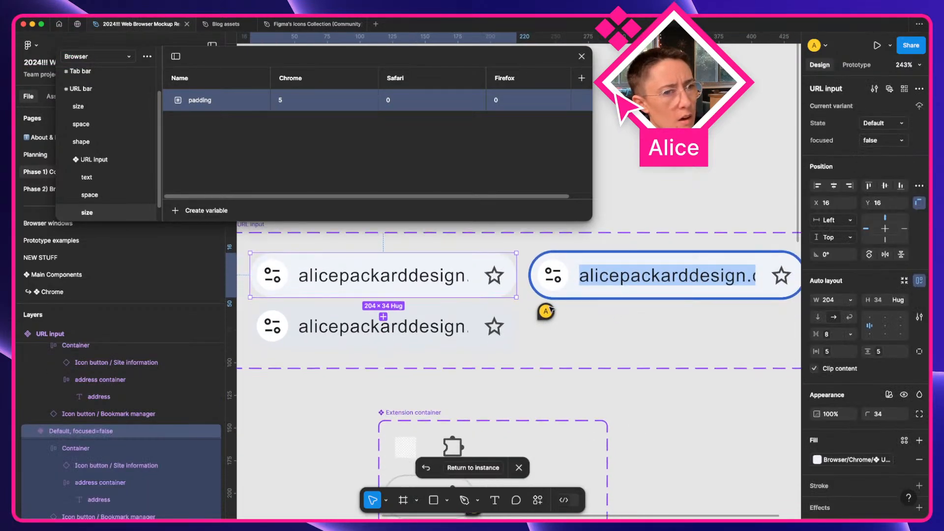
{"action": "left_click", "coordinate": [267, 279]}
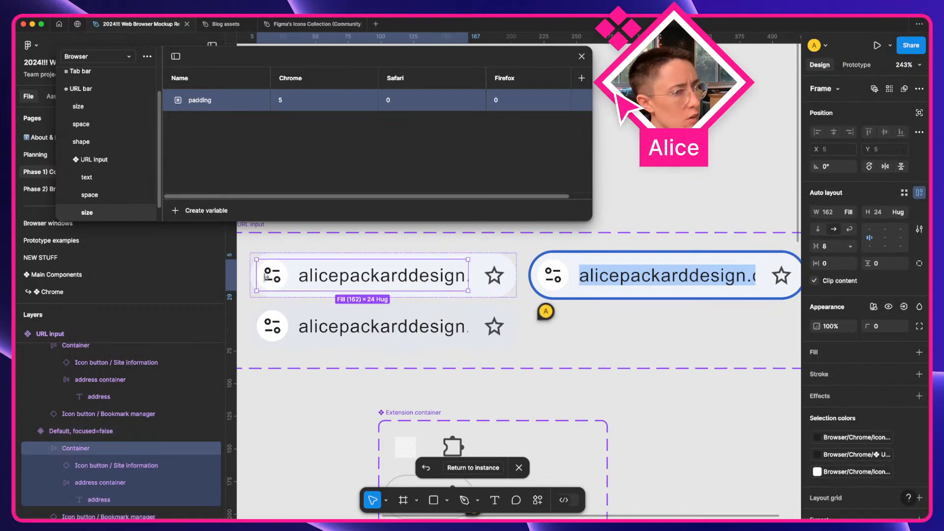
{"action": "left_click", "coordinate": [473, 468]}
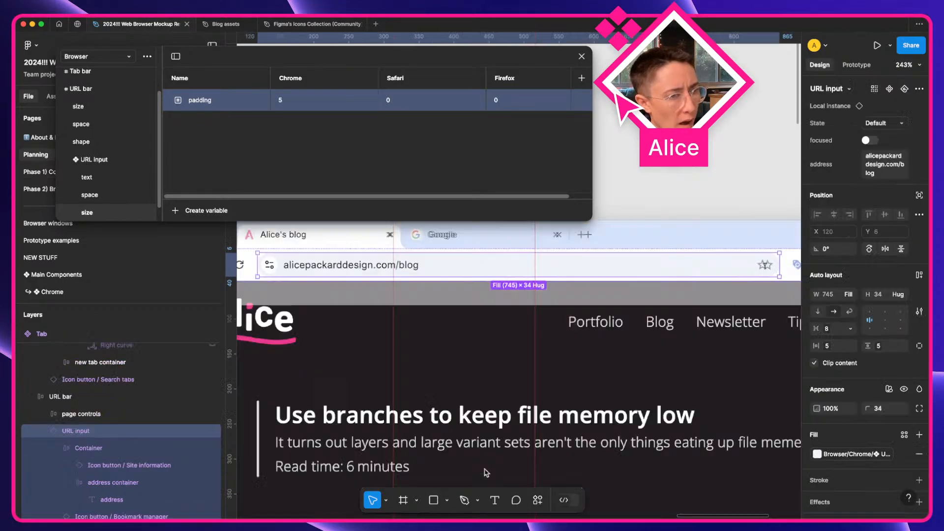
Compare the URL input instance's site information and bookmark icons with the Chrome screenshot beneath the mockup
{"action": "scroll", "coordinate": [411, 338], "scroll_direction": "left", "scroll_amount": 3}
{"action": "left_click", "coordinate": [401, 341]}
{"action": "scroll", "coordinate": [276, 251], "scroll_direction": "up", "scroll_amount": 1}
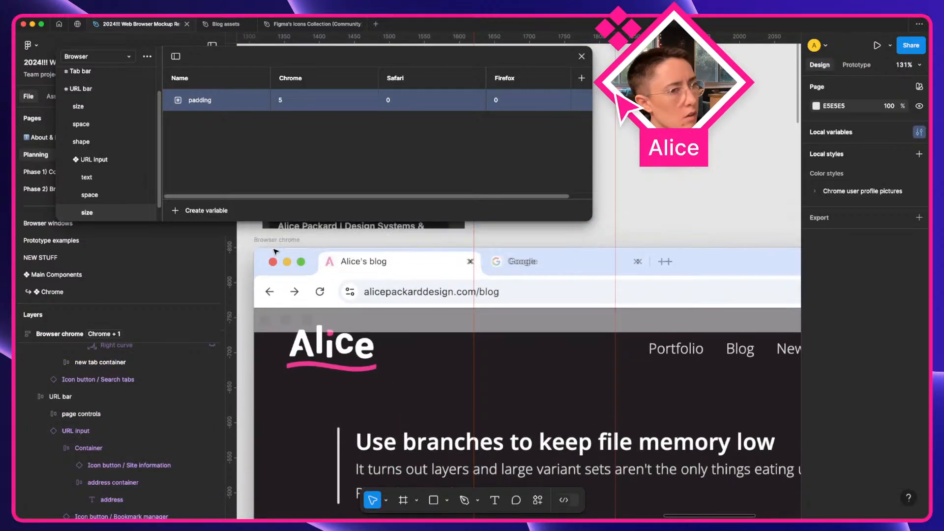
{"action": "left_click", "coordinate": [265, 241]}
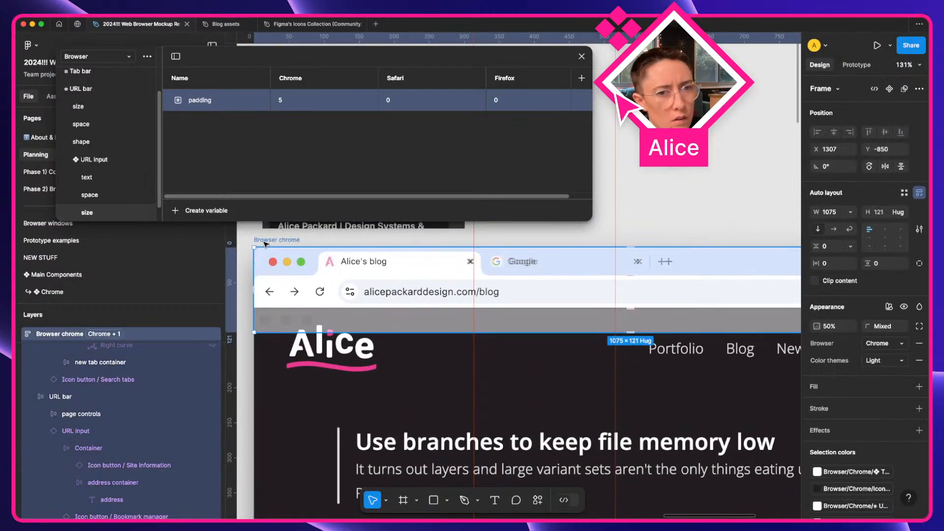
{"action": "left_click", "coordinate": [421, 305]}
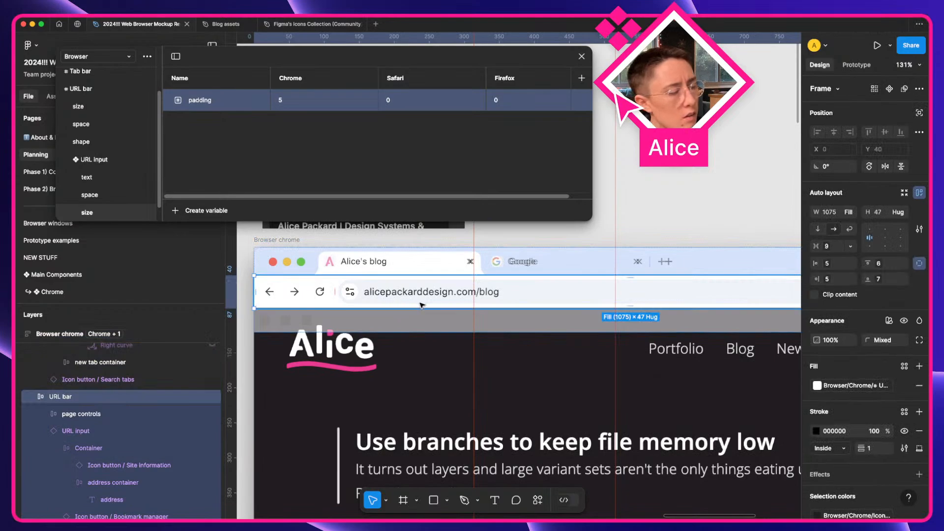
{"action": "scroll", "coordinate": [421, 305], "scroll_direction": "up", "scroll_amount": 8}
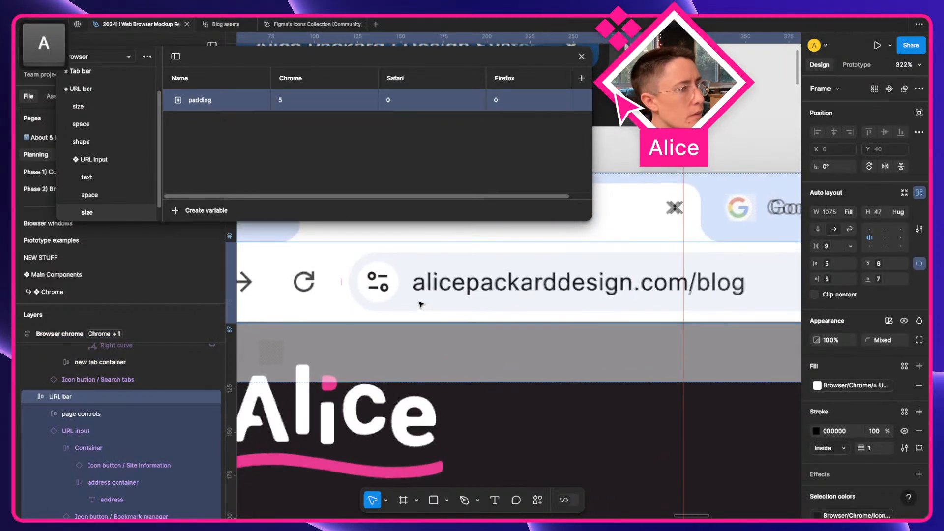
{"action": "left_click", "coordinate": [387, 269], "text": "super"}
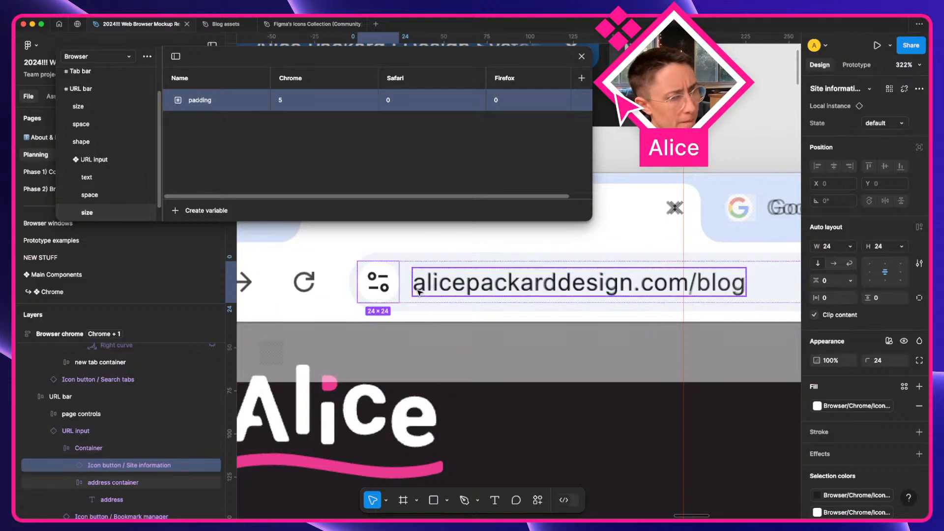
{"action": "scroll", "coordinate": [419, 292], "scroll_direction": "right", "scroll_amount": 15}
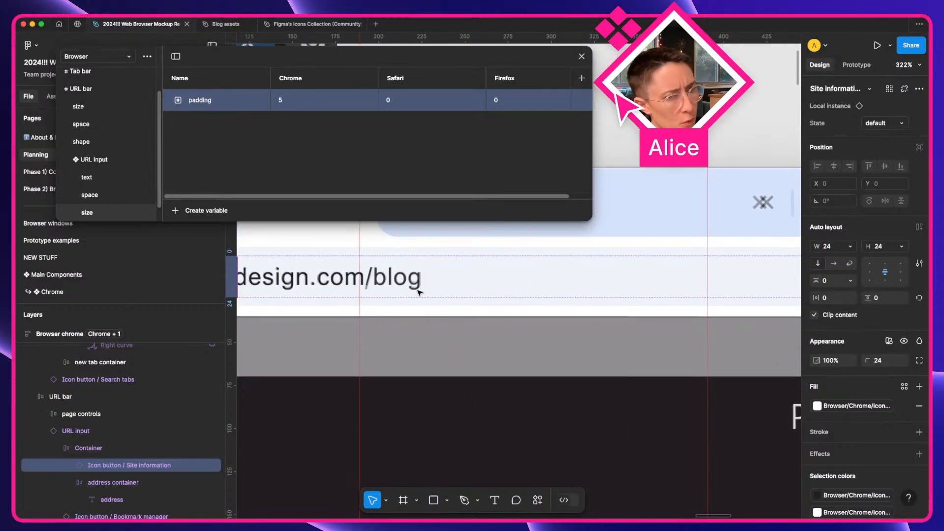
{"action": "scroll", "coordinate": [419, 293], "scroll_direction": "right", "scroll_amount": 5}
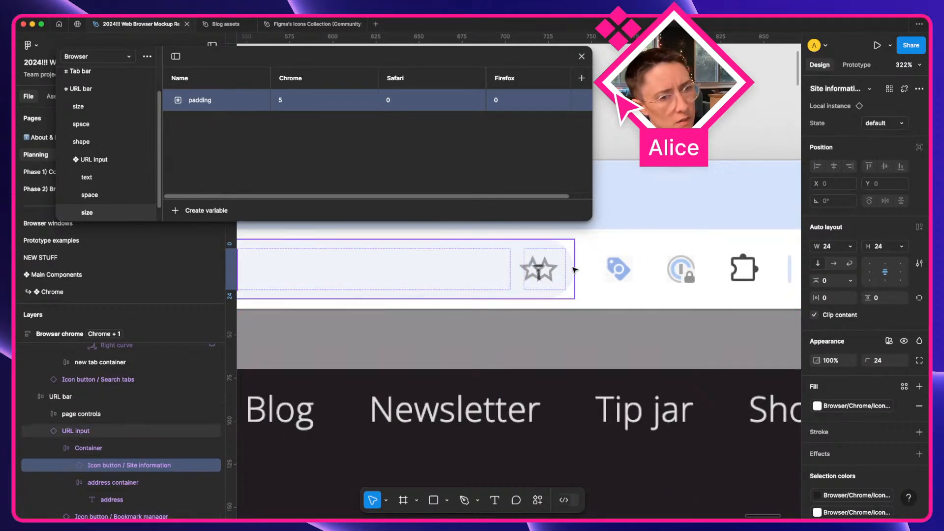
{"action": "left_click", "coordinate": [574, 270]}
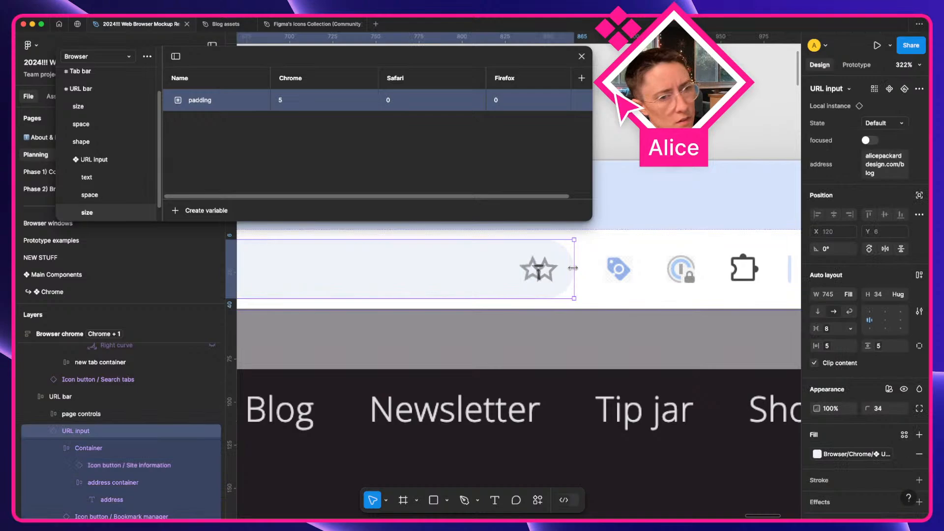
{"action": "left_click", "coordinate": [306, 102]}
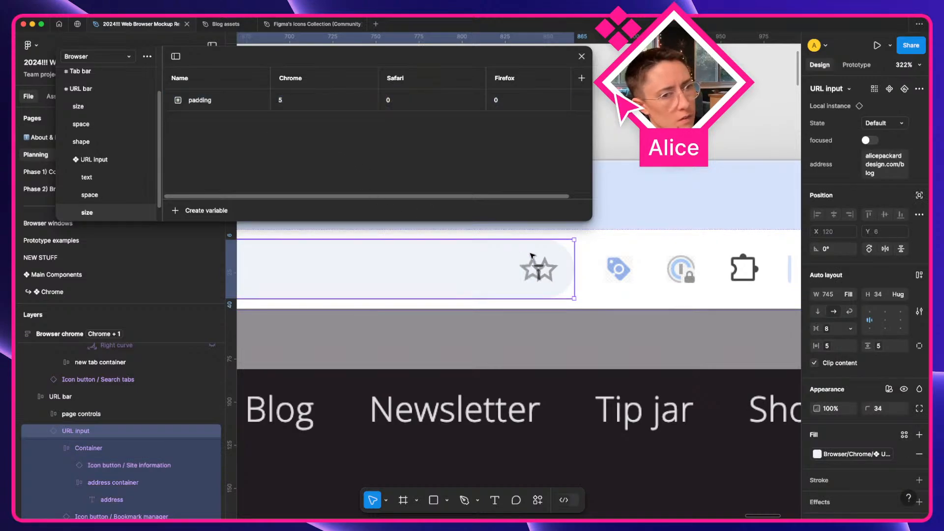
Give the URL input instance individual paddings and set its right padding to 12 so the bookmark star matches the screenshot
{"action": "left_click", "coordinate": [855, 348]}
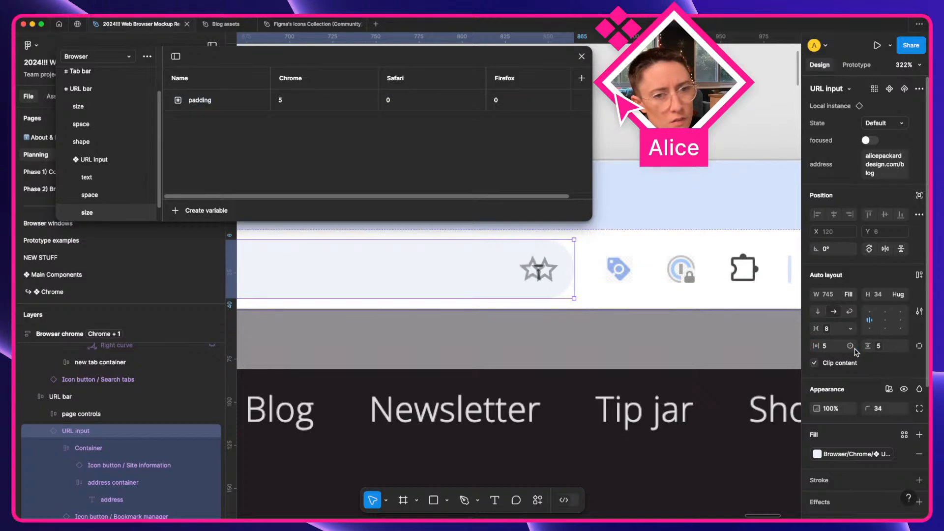
{"action": "left_click", "coordinate": [852, 347]}
{"action": "left_click", "coordinate": [839, 363]}
{"action": "key", "text": "Up"}
{"action": "key", "text": "Up"}
{"action": "key", "text": "Up"}
{"action": "key", "text": "Up"}
{"action": "key", "text": "Up"}
{"action": "key", "text": "Up"}
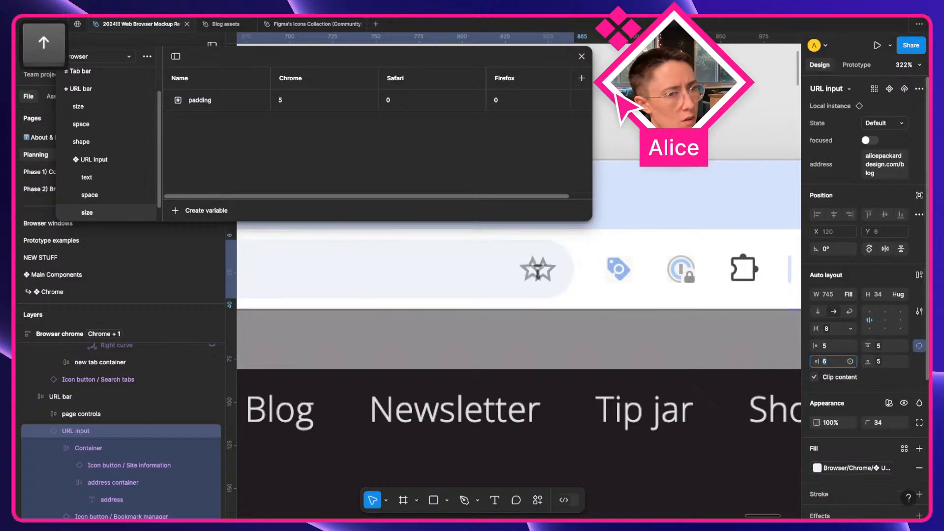
{"action": "key", "text": "Up"}
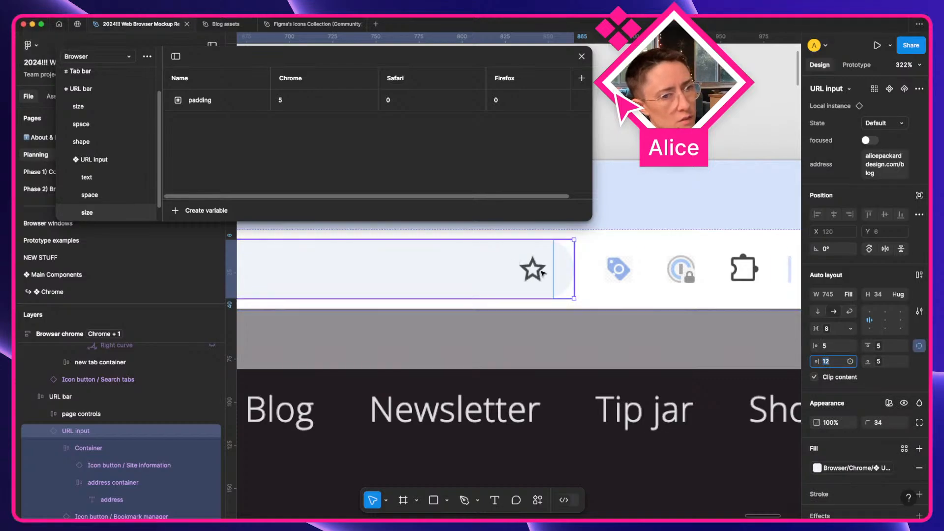
{"action": "key", "text": "Return"}
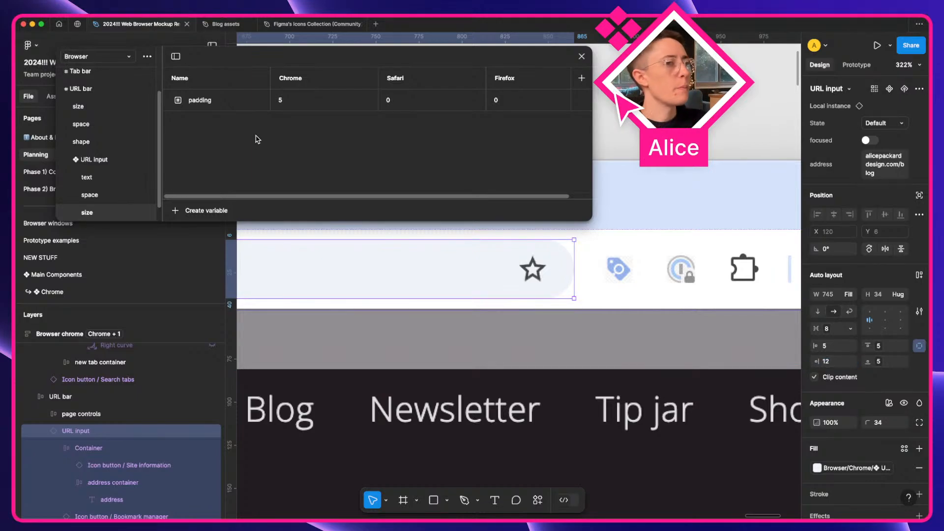
Rename the padding variable in the URL input's size group to left
{"action": "double_click", "coordinate": [225, 109]}
{"action": "type", "text": "lef"}
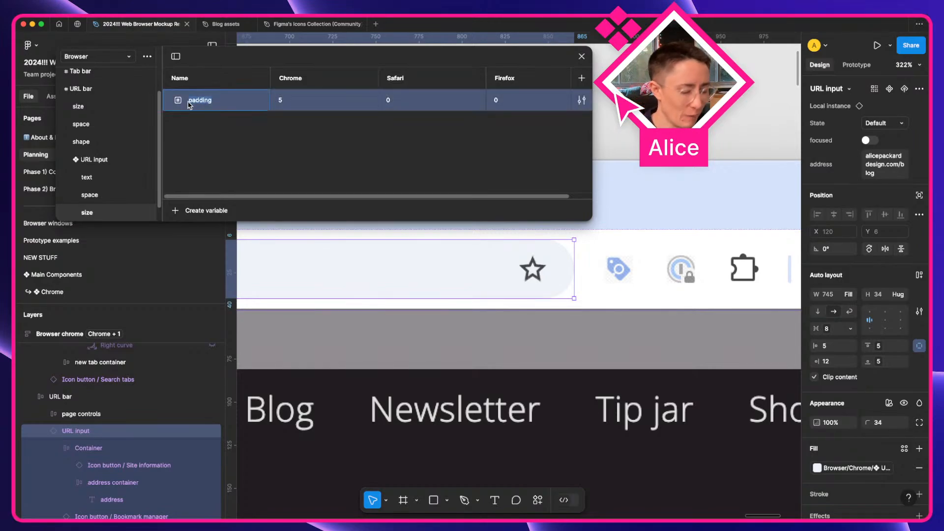
{"action": "type", "text": "t"}
{"action": "key", "text": "Return"}
Add top, right and bottom variables to the URL input's size group by duplicating the existing variable
{"action": "right_click", "coordinate": [215, 104]}
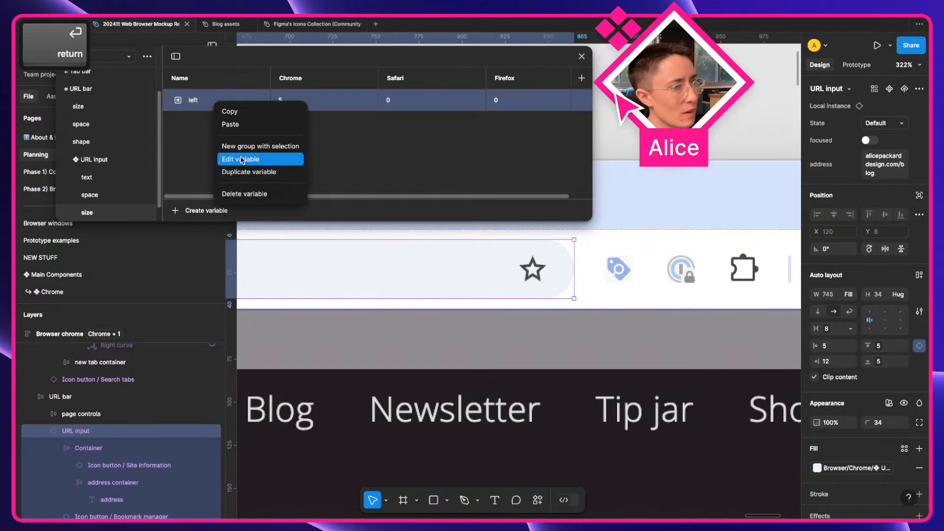
{"action": "left_click", "coordinate": [248, 172]}
{"action": "type", "text": "top"}
{"action": "key", "text": "Return"}
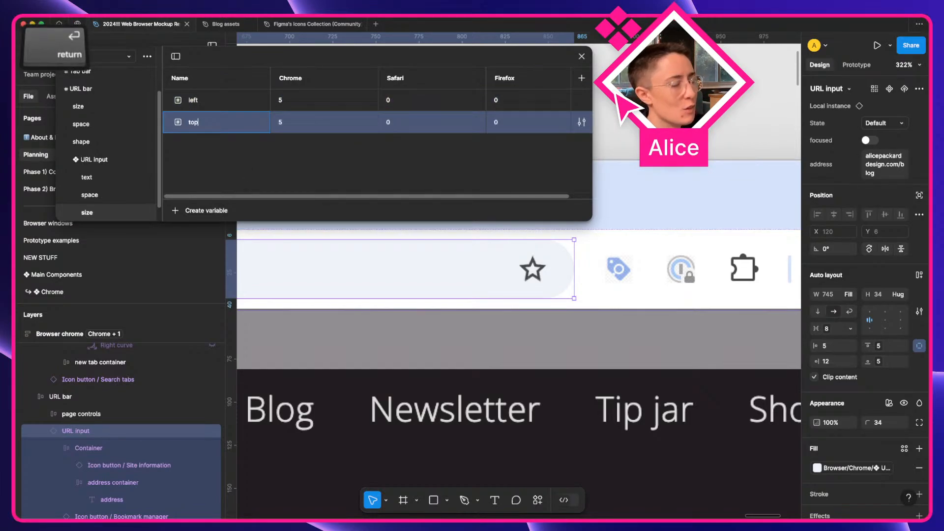
{"action": "right_click", "coordinate": [209, 130]}
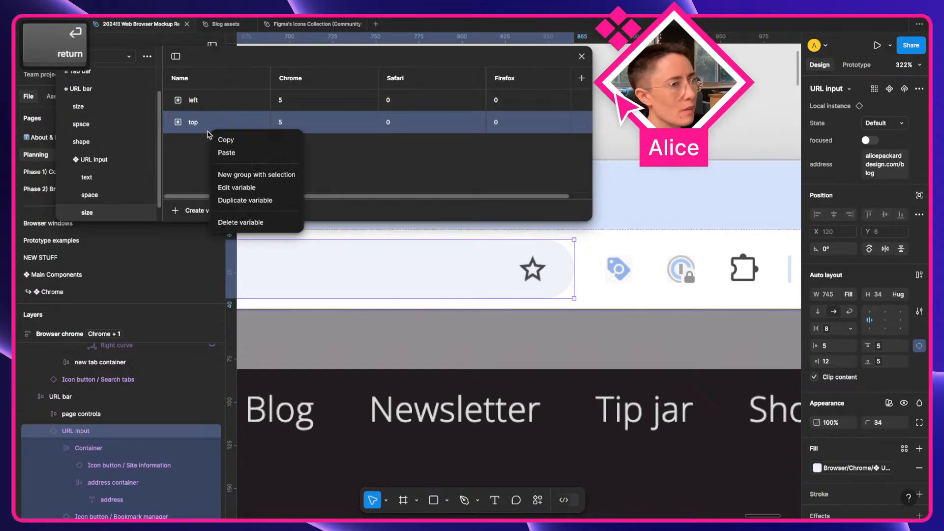
{"action": "left_click", "coordinate": [244, 200]}
{"action": "type", "text": "right"}
{"action": "key", "text": "Return"}
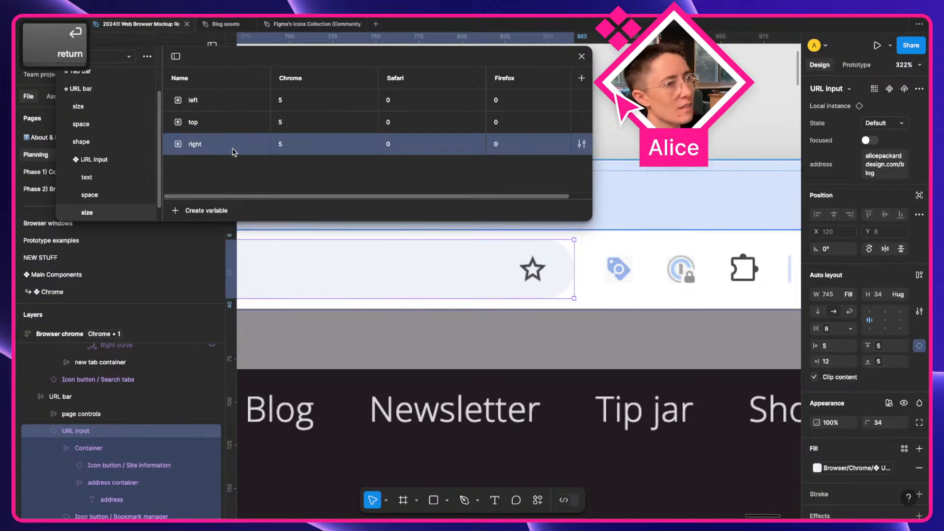
{"action": "right_click", "coordinate": [235, 148]}
{"action": "left_click", "coordinate": [260, 218]}
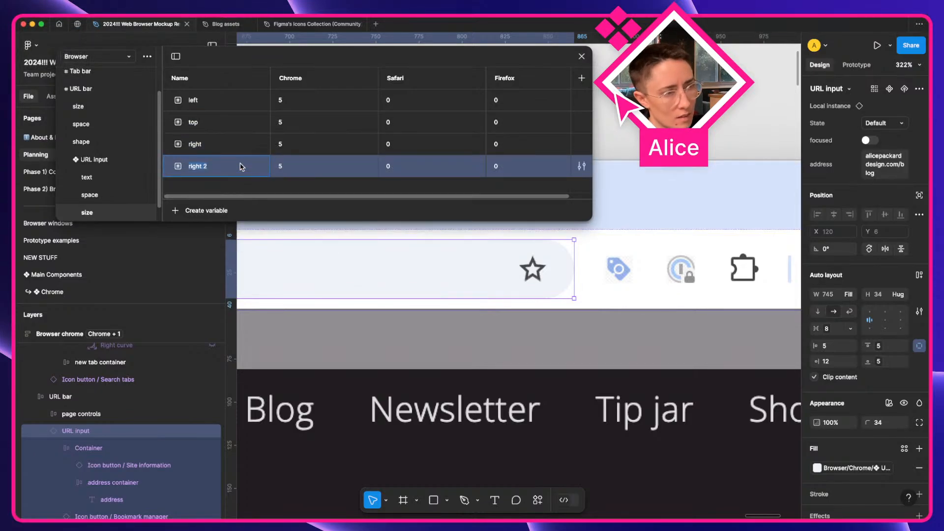
{"action": "type", "text": "bottom"}
{"action": "key", "text": "Return"}
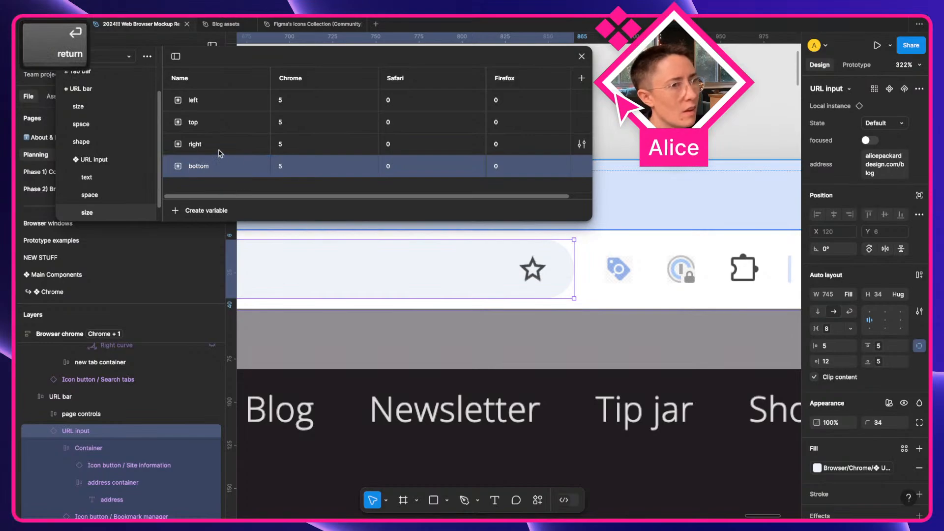
Set the right variable's Chrome value to 12
{"action": "left_click", "coordinate": [290, 145]}
{"action": "type", "text": "12"}
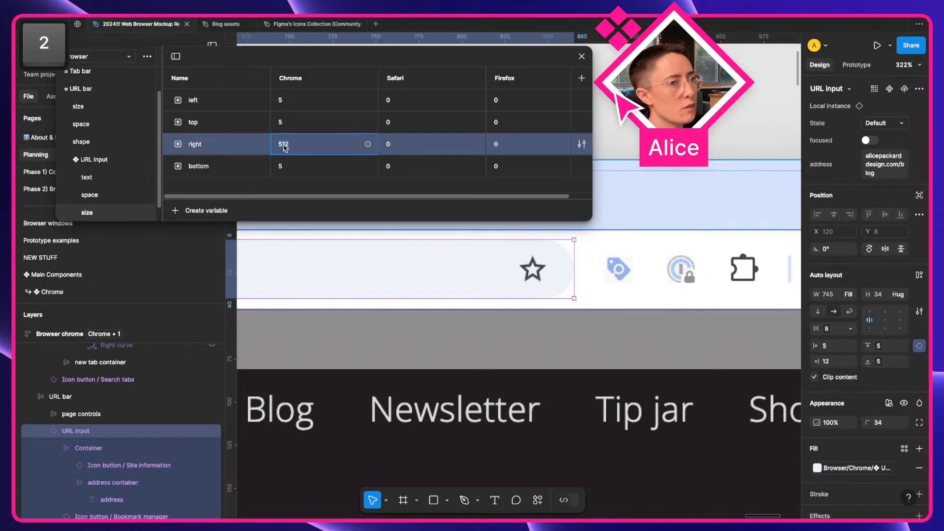
{"action": "key", "text": "Return"}
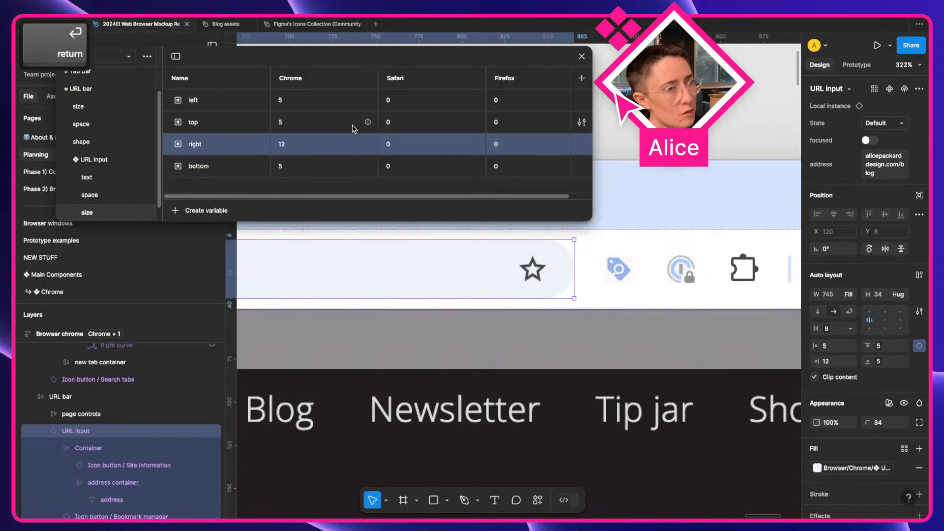
Go to the URL input instance's main component and select all three matching variants for multi-editing
{"action": "left_click", "coordinate": [506, 317]}
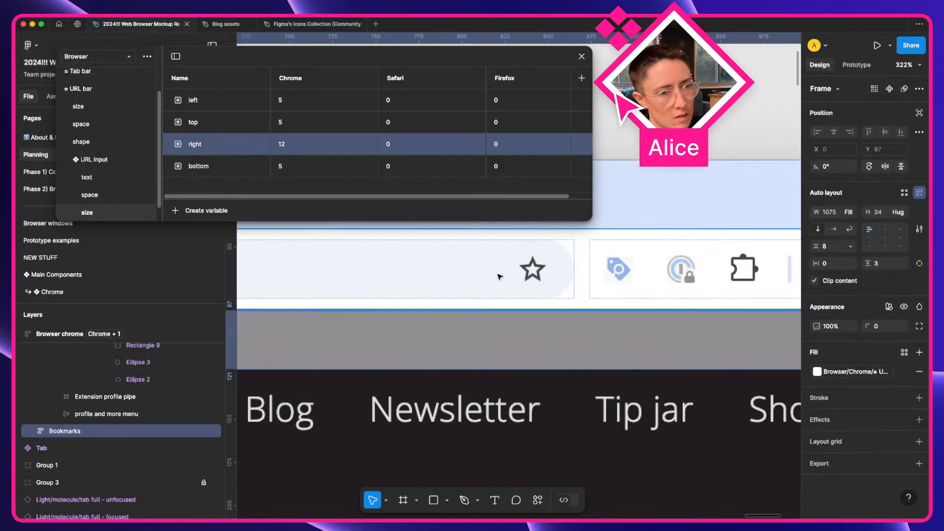
{"action": "left_click", "coordinate": [500, 277]}
{"action": "right_click", "coordinate": [501, 275]}
{"action": "mouse_move", "coordinate": [559, 379]}
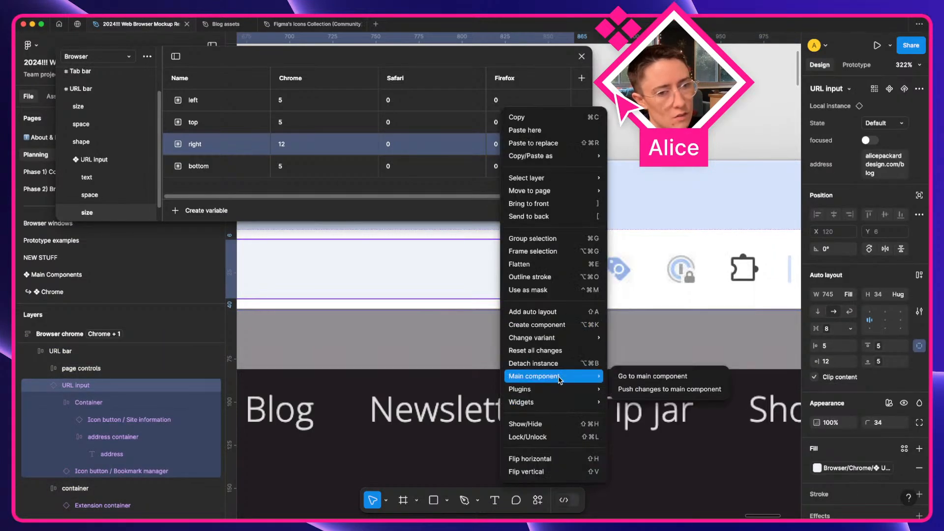
{"action": "left_click", "coordinate": [652, 376]}
{"action": "key", "text": "q"}
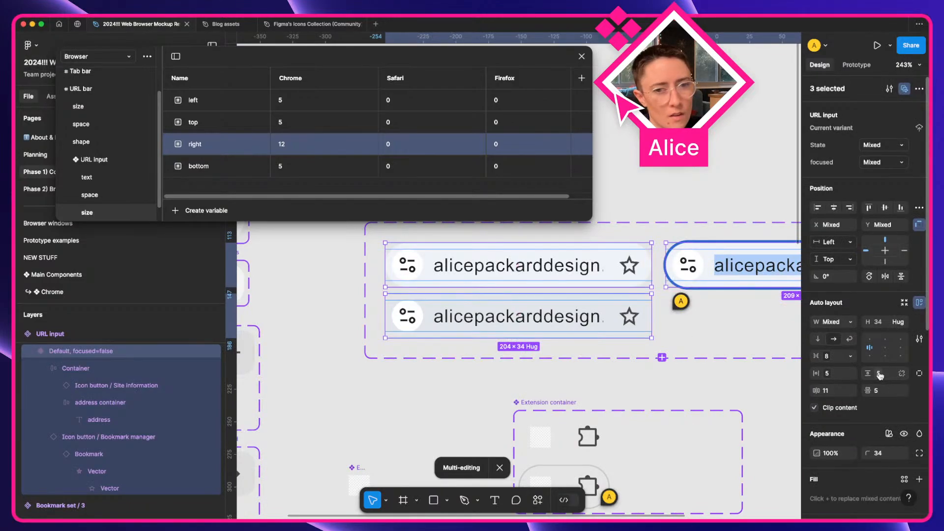
Give the selected URL input variants individual paddings and bind their top padding to the size group's top variable
{"action": "left_click", "coordinate": [919, 373]}
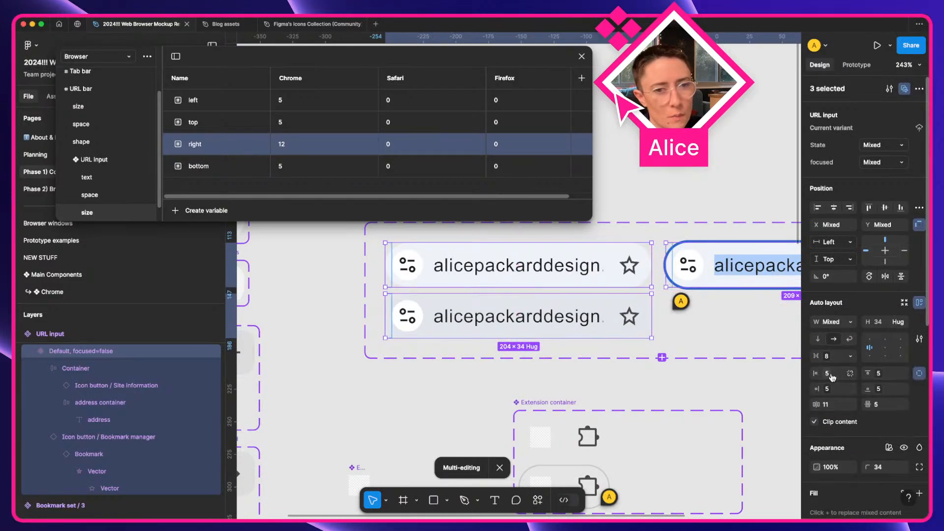
{"action": "left_click", "coordinate": [831, 375]}
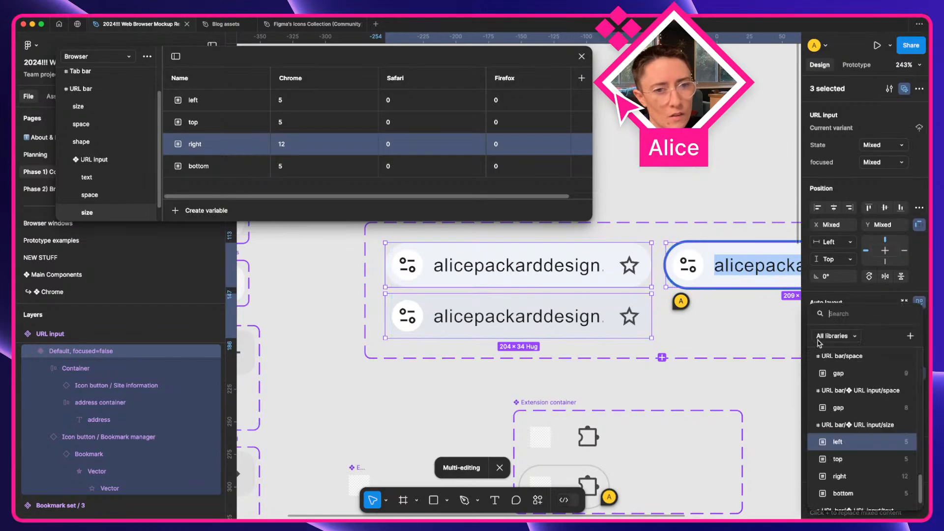
{"action": "left_click", "coordinate": [867, 289]}
{"action": "left_click", "coordinate": [879, 375]}
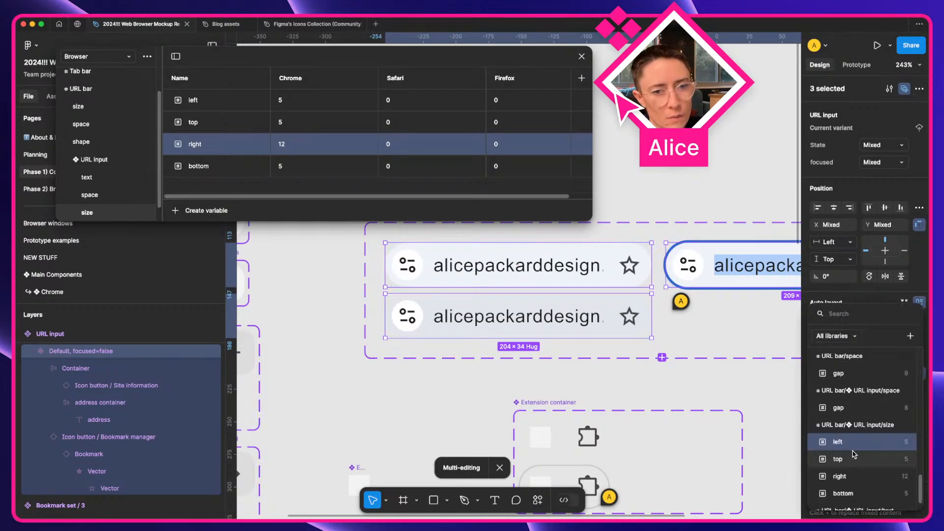
{"action": "left_click", "coordinate": [855, 460]}
Bind the variants' bottom padding to the URL input size group's bottom variable and their right padding to its right variable
{"action": "left_click", "coordinate": [879, 395]}
{"action": "key", "text": "="}
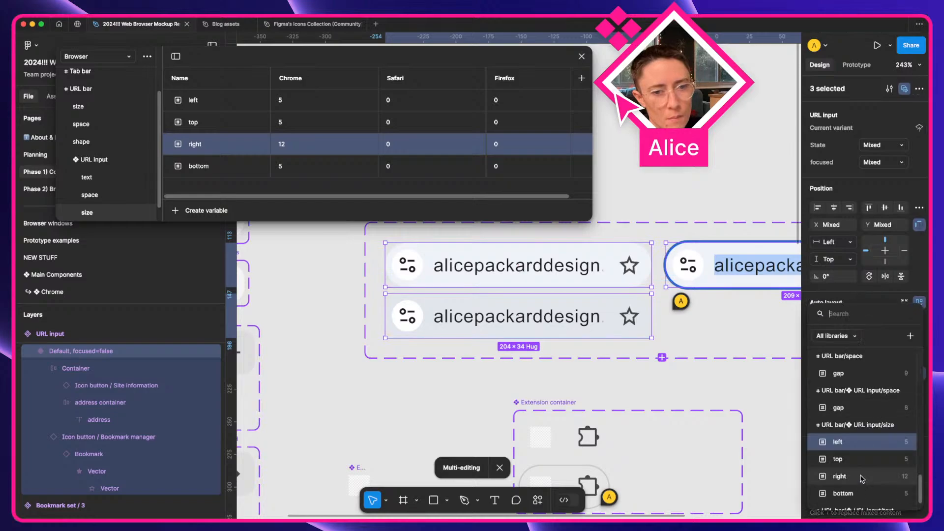
{"action": "left_click", "coordinate": [862, 477]}
{"action": "left_click", "coordinate": [880, 393]}
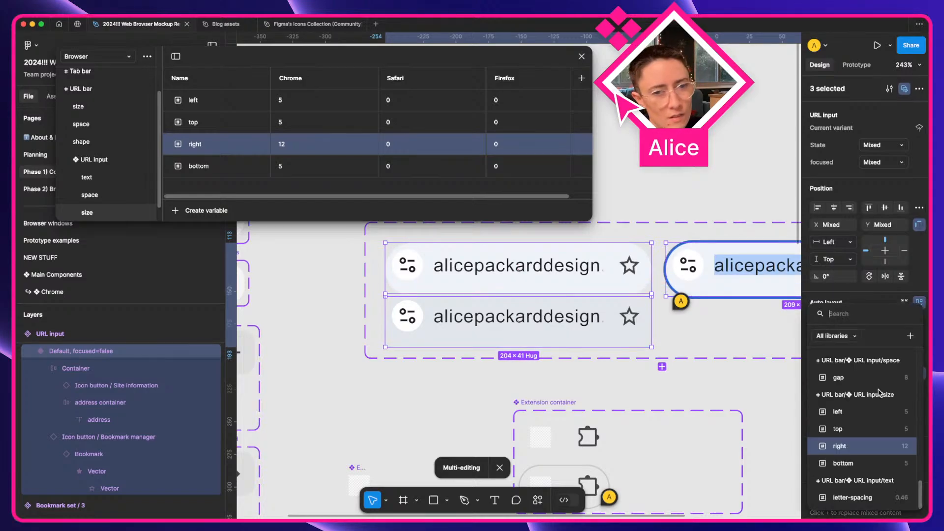
{"action": "left_click", "coordinate": [861, 468]}
{"action": "left_click", "coordinate": [827, 392]}
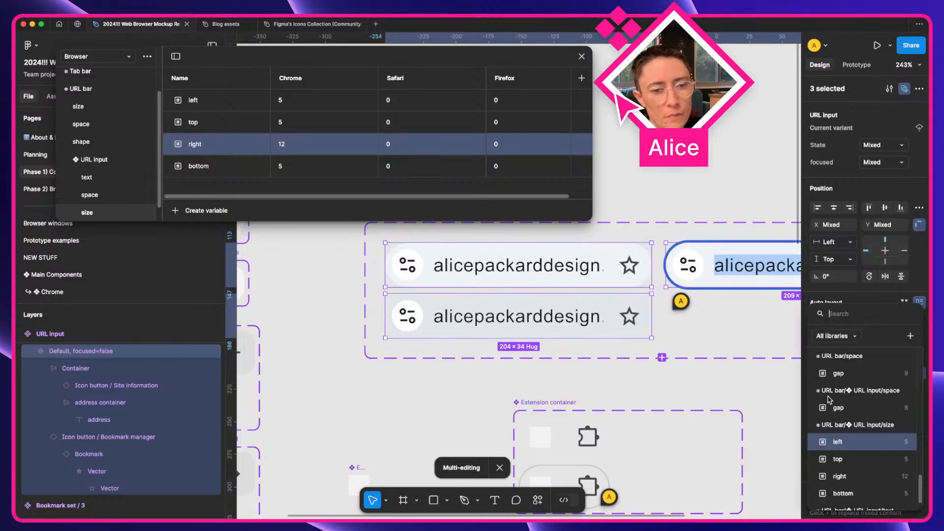
{"action": "left_click", "coordinate": [839, 476]}
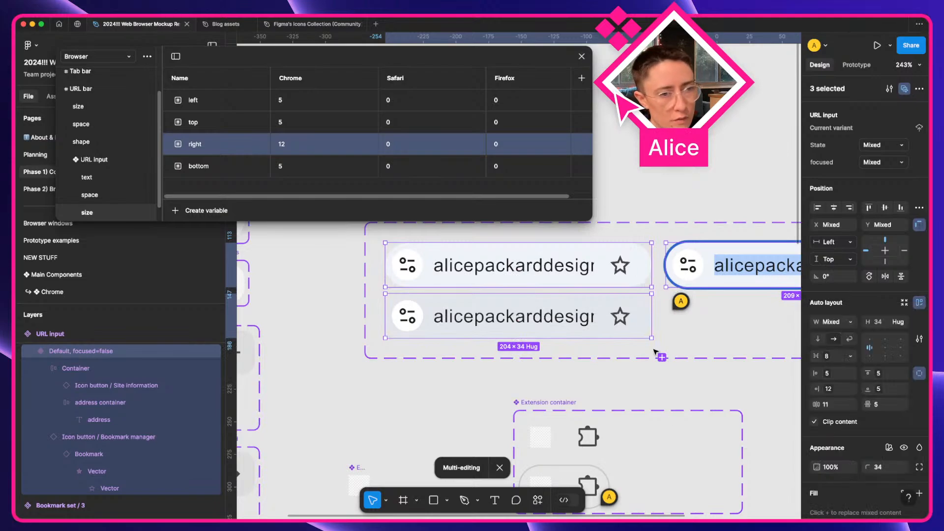
Measure the gap between the bookmark button and the address container in the focused URL input variant
{"action": "scroll", "coordinate": [655, 352], "scroll_direction": "right", "scroll_amount": 5}
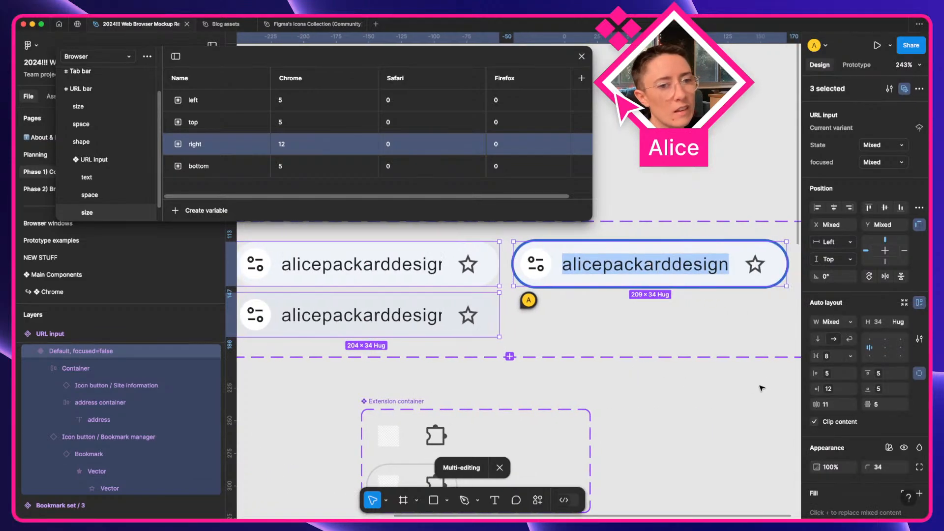
{"action": "scroll", "coordinate": [762, 388], "scroll_direction": "right", "scroll_amount": 2}
{"action": "double_click", "coordinate": [709, 266]}
{"action": "key", "text": "alt"}
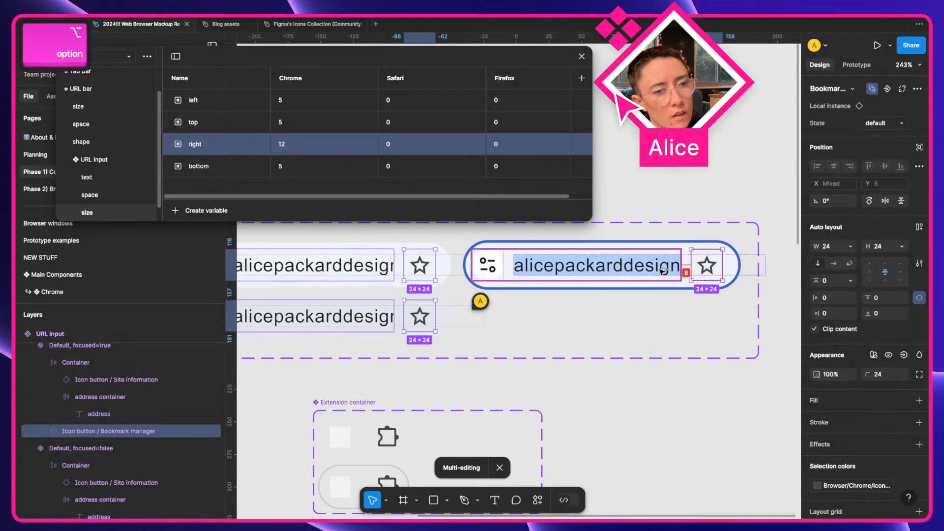
{"action": "scroll", "coordinate": [689, 388], "scroll_direction": "left", "scroll_amount": 3}
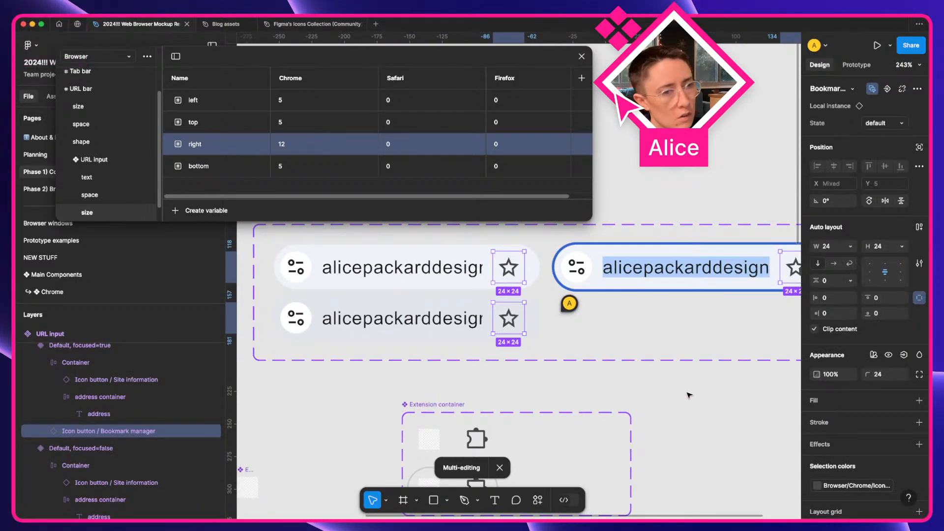
{"action": "left_click", "coordinate": [689, 395]}
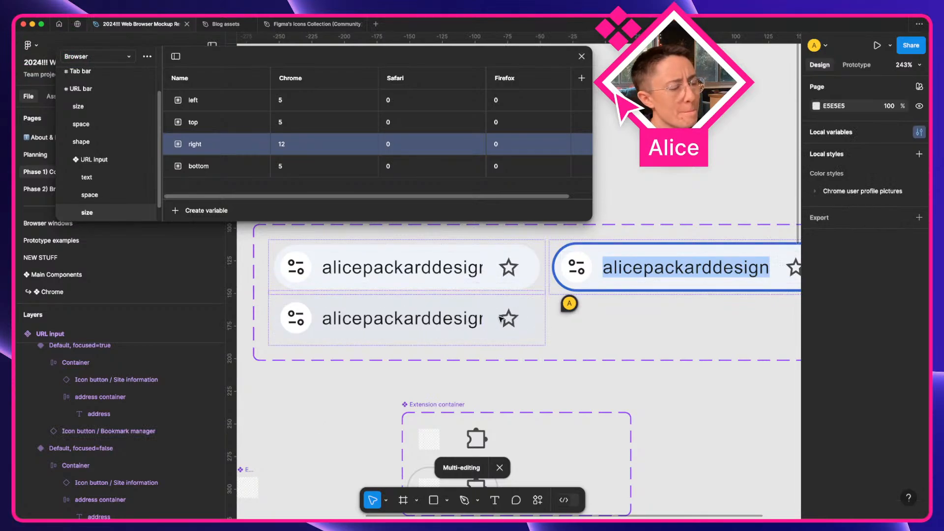
Switch to Chrome, bring up the shop page's tab and dismiss the default-browser notice
{"action": "key", "text": "ctrl+Right"}
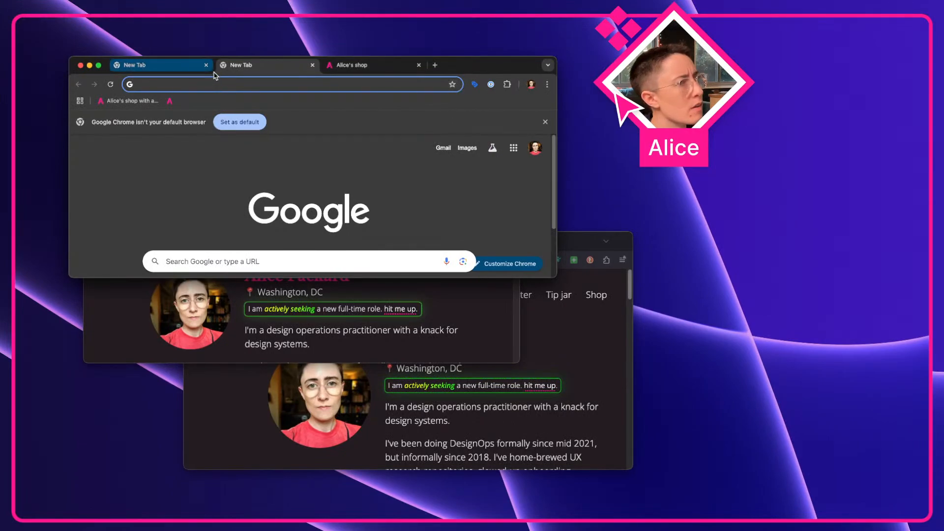
{"action": "left_click", "coordinate": [338, 68]}
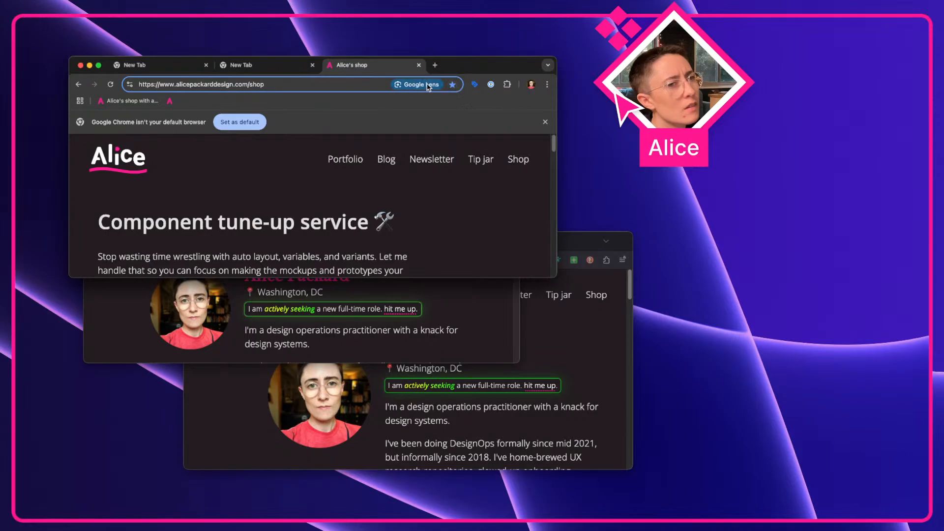
{"action": "left_click", "coordinate": [545, 122]}
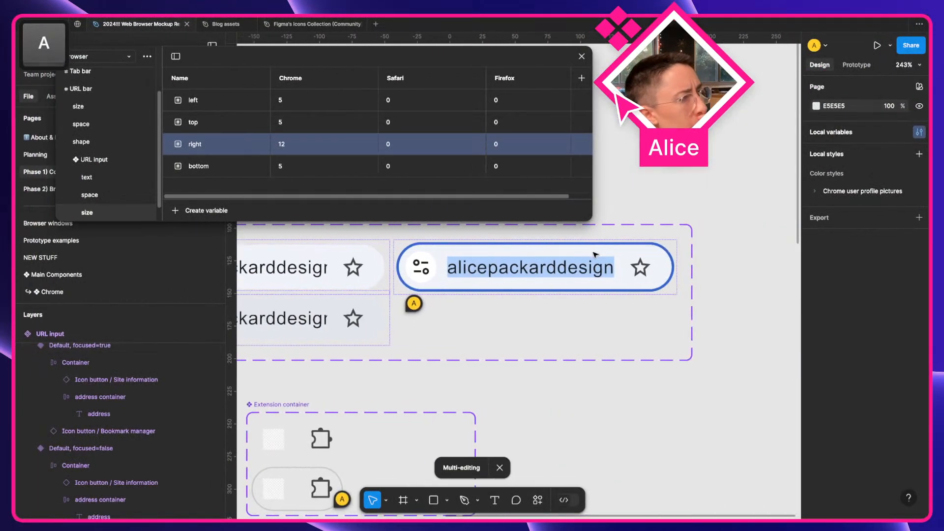
Switch back to Figma and select the site information icon button across the URL input variants
{"action": "scroll", "coordinate": [500, 291], "scroll_direction": "left", "scroll_amount": 4}
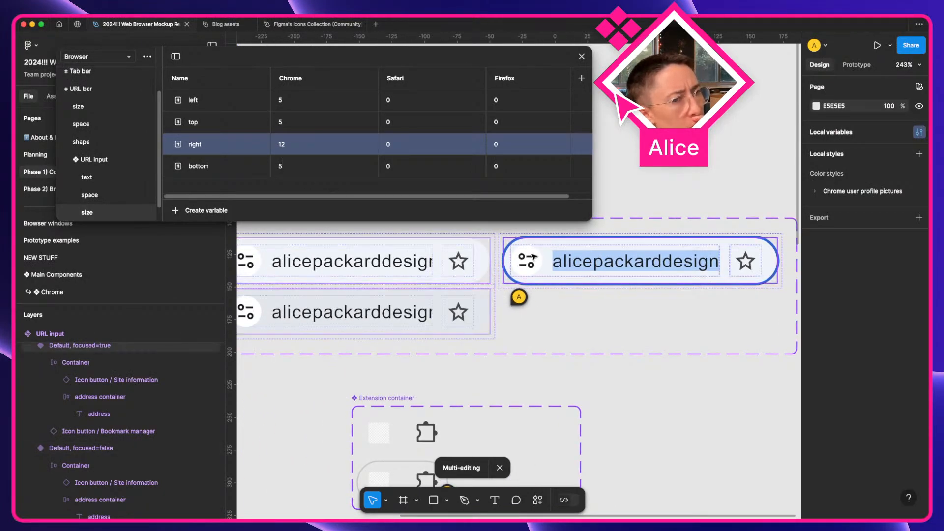
{"action": "scroll", "coordinate": [534, 257], "scroll_direction": "left", "scroll_amount": 3}
{"action": "scroll", "coordinate": [119, 177], "scroll_direction": "down", "scroll_amount": 1}
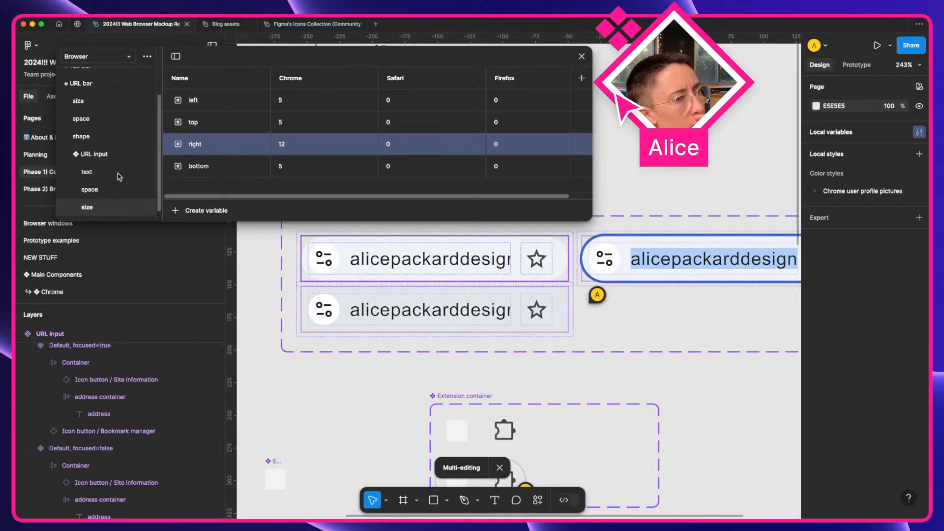
{"action": "scroll", "coordinate": [108, 175], "scroll_direction": "down", "scroll_amount": 1}
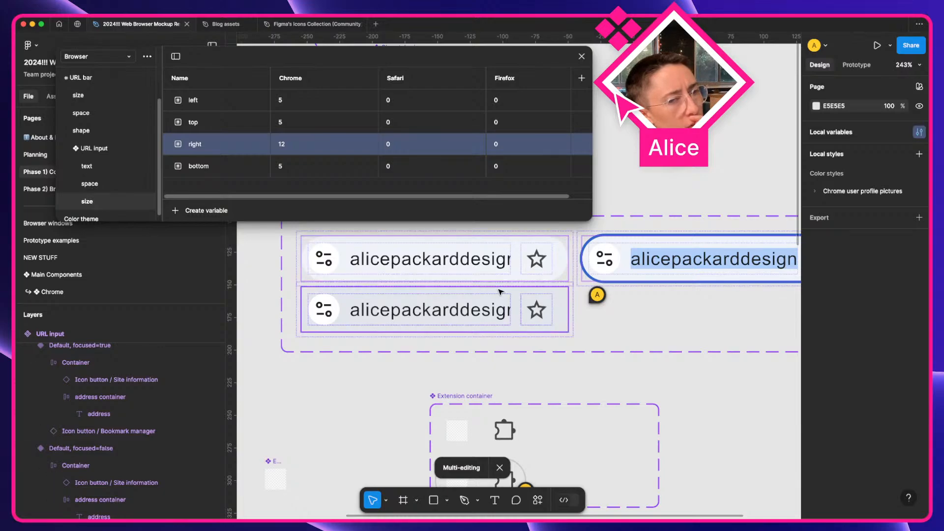
{"action": "scroll", "coordinate": [519, 284], "scroll_direction": "up", "scroll_amount": 2}
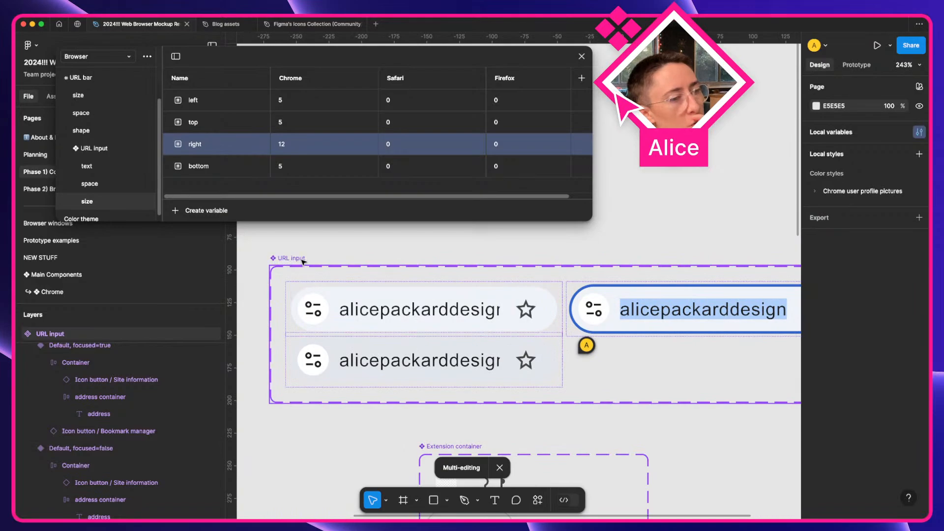
{"action": "left_click", "coordinate": [317, 314]}
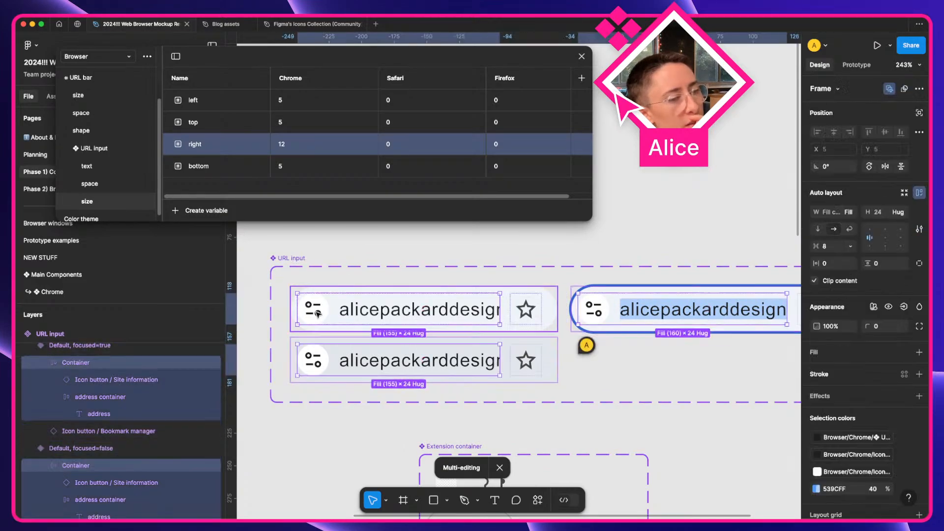
{"action": "left_click", "coordinate": [317, 314]}
Examine the icon button components around the URL input component set and compare them with its variants
{"action": "scroll", "coordinate": [331, 338], "scroll_direction": "left", "scroll_amount": 10}
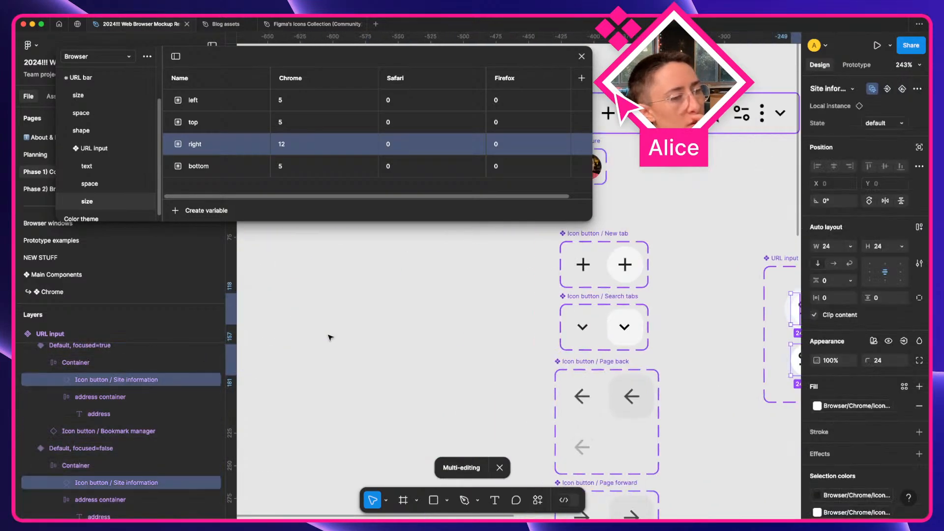
{"action": "scroll", "coordinate": [331, 337], "scroll_direction": "right", "scroll_amount": 5}
{"action": "scroll", "coordinate": [331, 337], "scroll_direction": "up", "scroll_amount": 3}
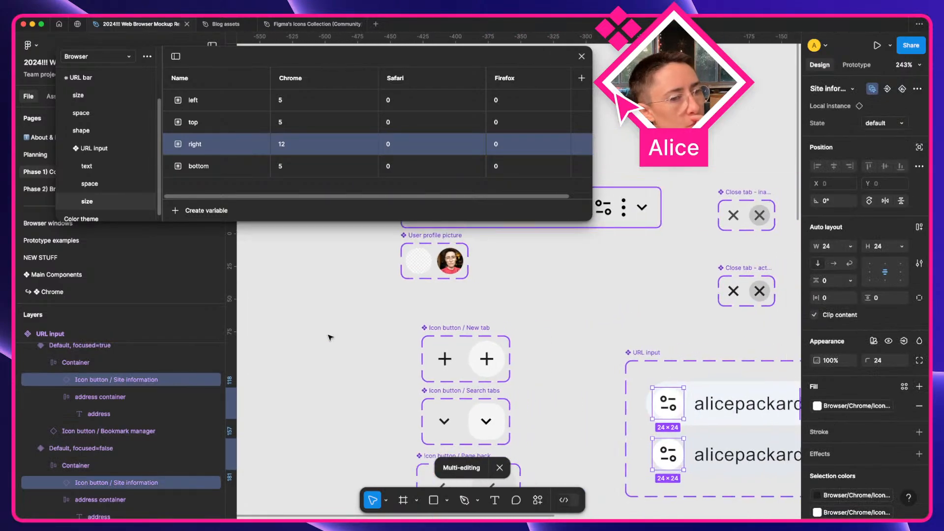
{"action": "scroll", "coordinate": [331, 337], "scroll_direction": "right", "scroll_amount": 3}
{"action": "scroll", "coordinate": [330, 337], "scroll_direction": "up", "scroll_amount": 2}
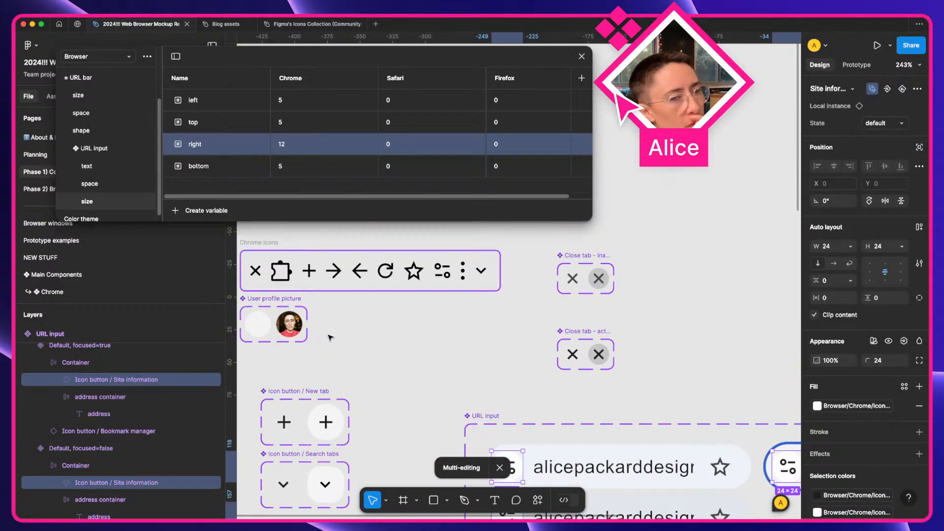
{"action": "scroll", "coordinate": [329, 337], "scroll_direction": "down", "scroll_amount": 9}
{"action": "scroll", "coordinate": [330, 337], "scroll_direction": "right", "scroll_amount": 5}
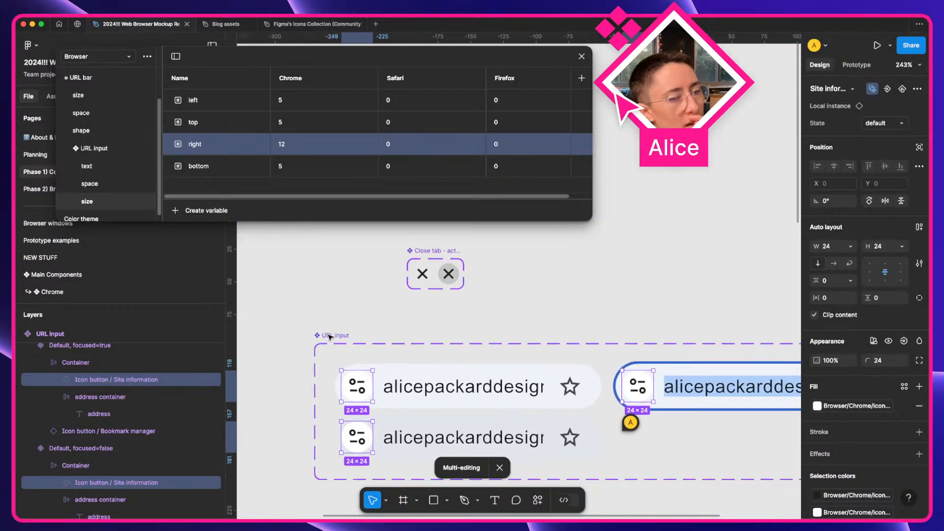
{"action": "scroll", "coordinate": [330, 338], "scroll_direction": "down", "scroll_amount": 1}
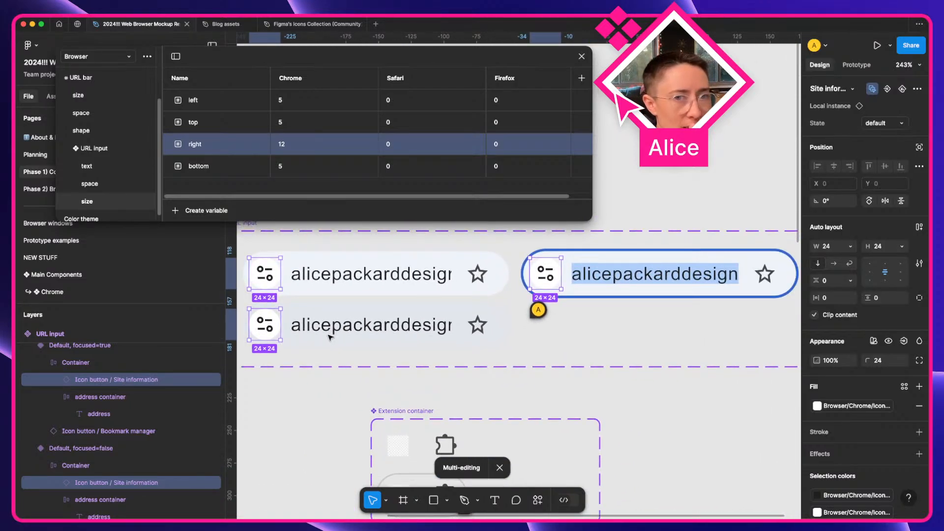
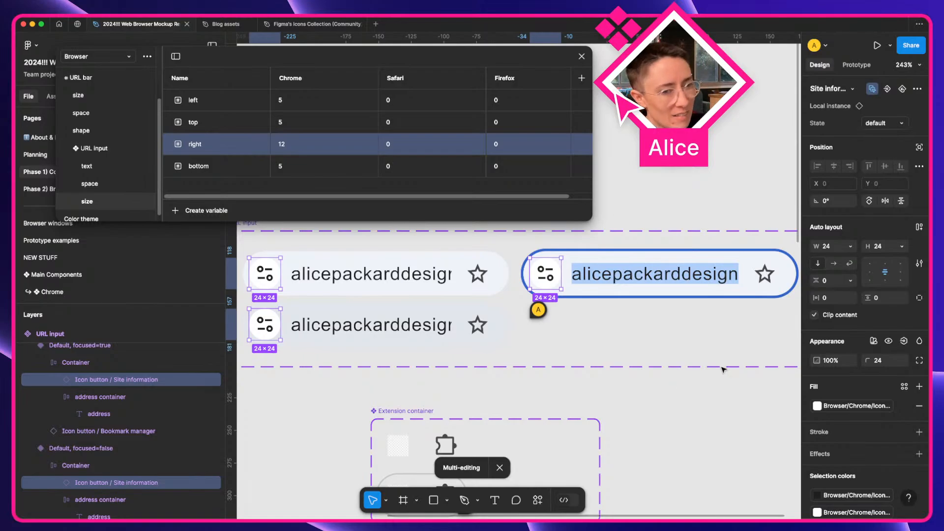
Switch to Chrome, then reposition and enlarge its window to show more of the shop page
{"action": "key", "text": "ctrl+Right"}
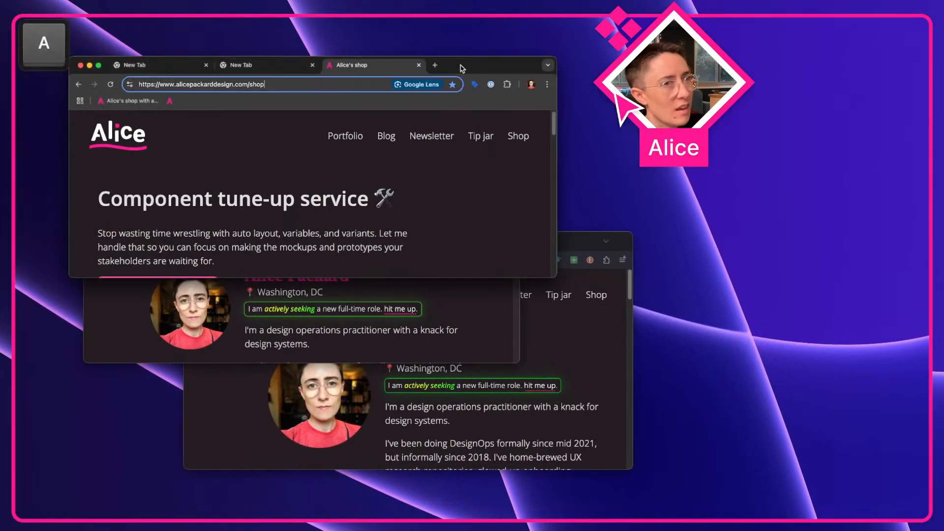
{"action": "left_click_drag", "start_coordinate": [462, 66], "coordinate": [432, 51]}
{"action": "left_click_drag", "start_coordinate": [525, 262], "coordinate": [713, 477]}
{"action": "left_click", "coordinate": [569, 251]}
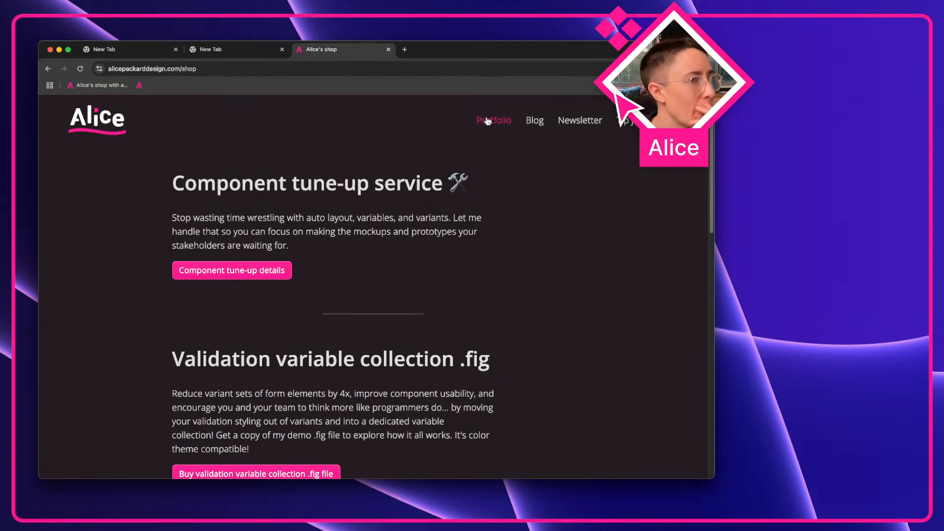
Open the Hire me page from the shop page's footer and read its sections, highlighting their headings
{"action": "scroll", "coordinate": [489, 149], "scroll_direction": "down", "scroll_amount": 15}
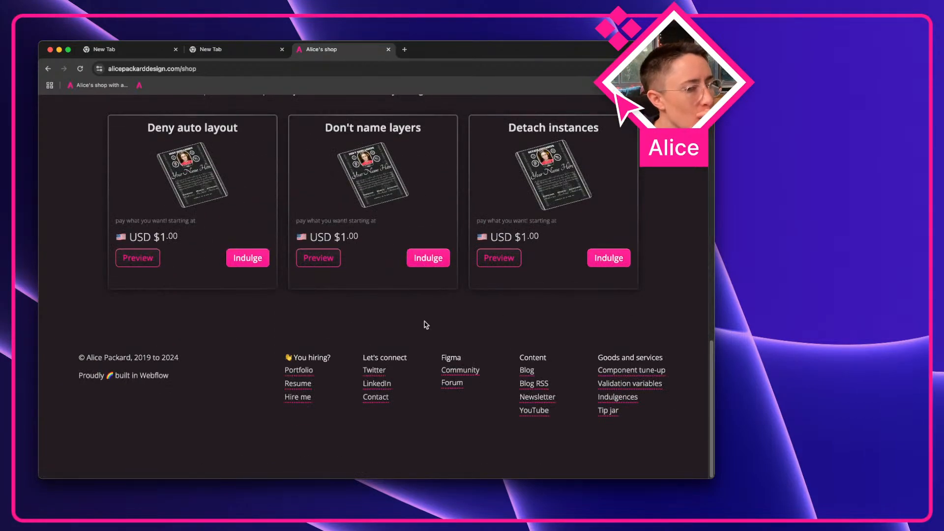
{"action": "left_click", "coordinate": [297, 397]}
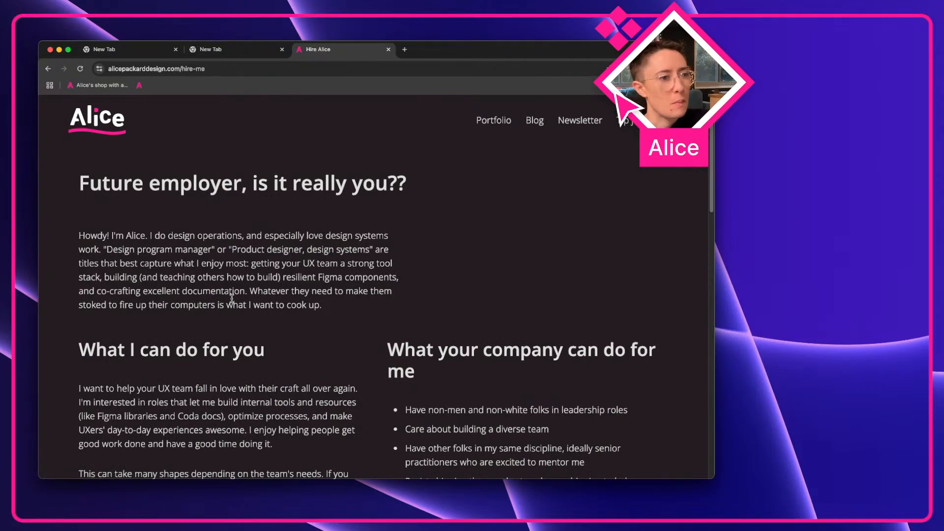
{"action": "triple_click", "coordinate": [190, 187]}
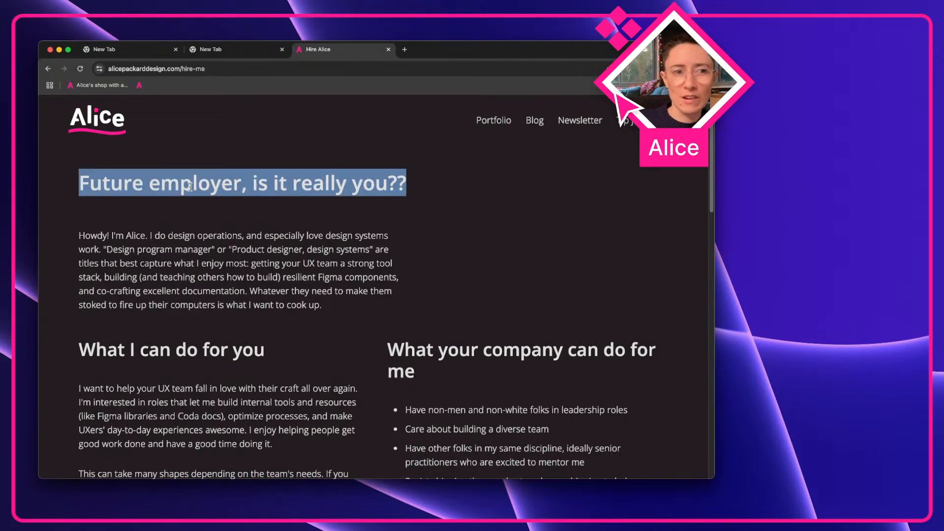
{"action": "scroll", "coordinate": [190, 186], "scroll_direction": "down", "scroll_amount": 3}
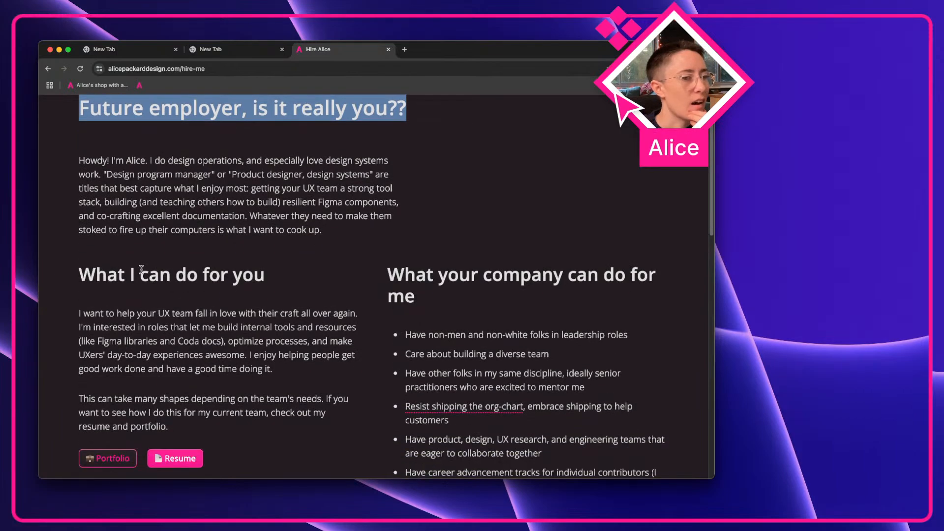
{"action": "triple_click", "coordinate": [142, 266]}
{"action": "triple_click", "coordinate": [437, 275]}
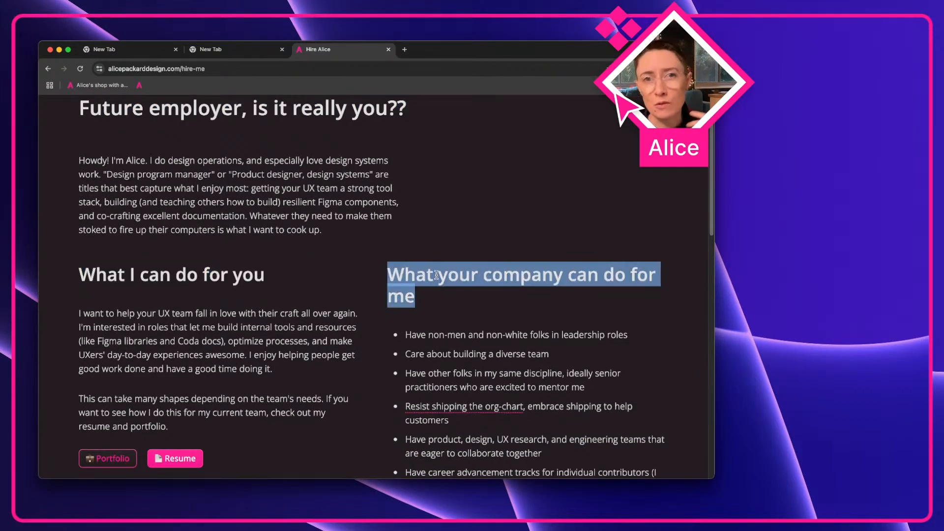
Read through the hire-me page, from the list of company expectations to the contact form, the closing shout-out and the footer
{"action": "scroll", "coordinate": [437, 276], "scroll_direction": "down", "scroll_amount": 10}
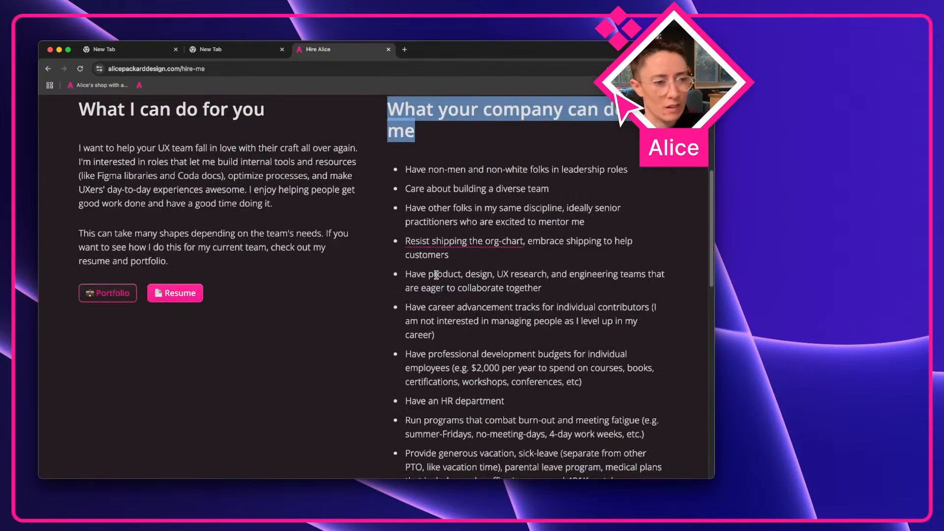
{"action": "scroll", "coordinate": [281, 392], "scroll_direction": "down", "scroll_amount": 2}
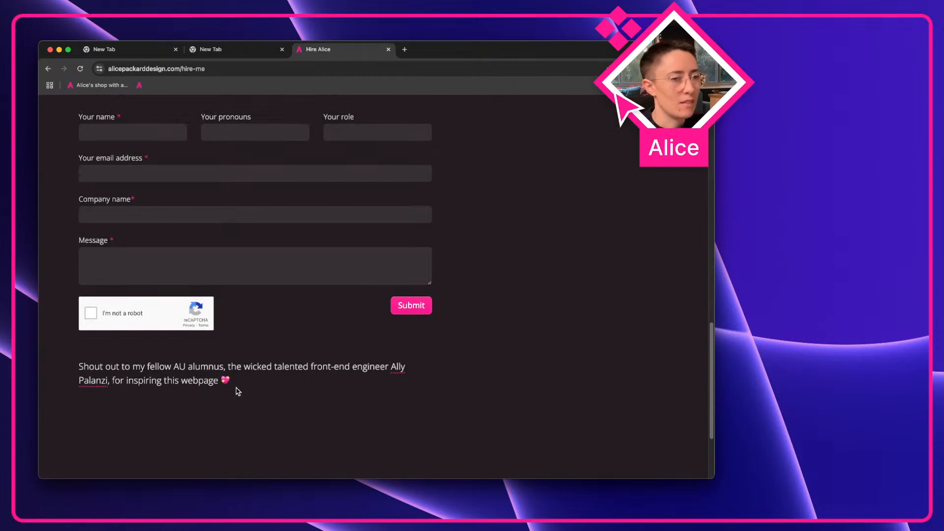
{"action": "scroll", "coordinate": [238, 391], "scroll_direction": "up", "scroll_amount": 5}
{"action": "scroll", "coordinate": [239, 391], "scroll_direction": "left", "scroll_amount": 2}
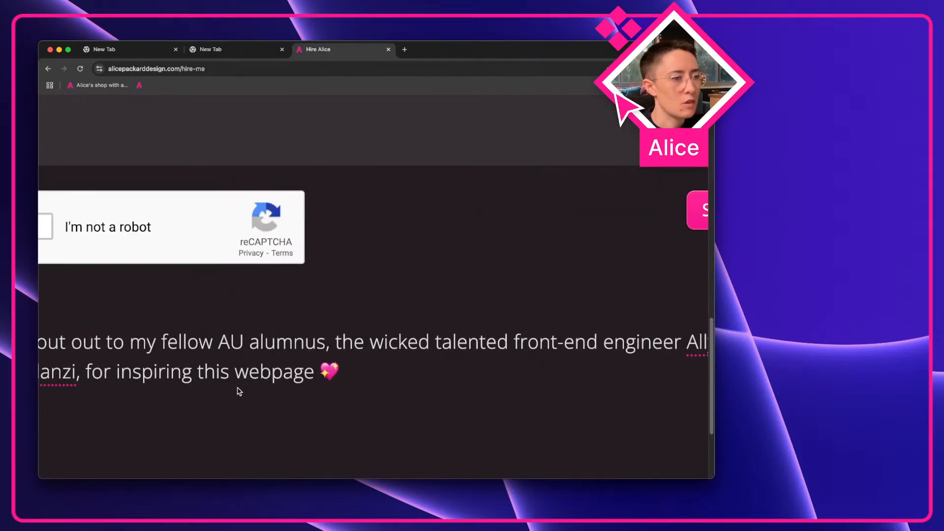
{"action": "scroll", "coordinate": [239, 392], "scroll_direction": "down", "scroll_amount": 5}
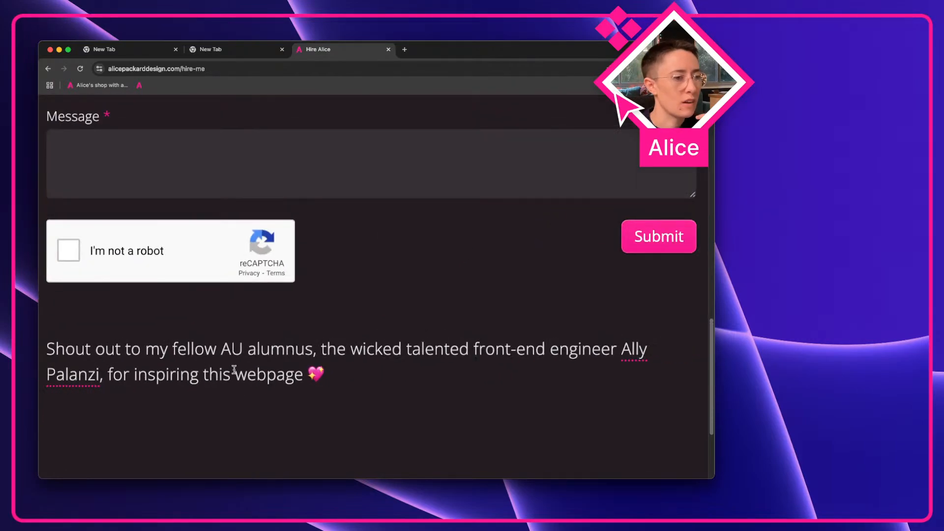
{"action": "triple_click", "coordinate": [273, 350]}
{"action": "left_click", "coordinate": [433, 374]}
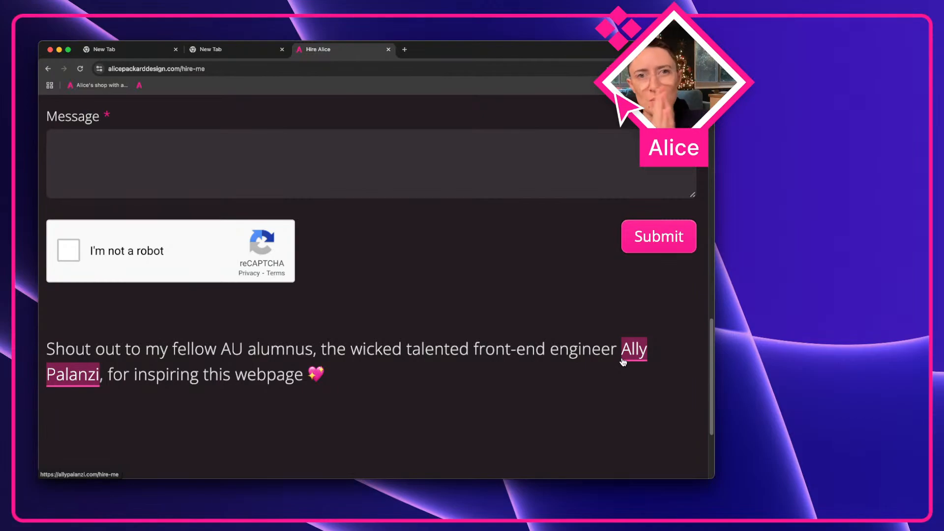
{"action": "scroll", "coordinate": [494, 353], "scroll_direction": "down", "scroll_amount": 2}
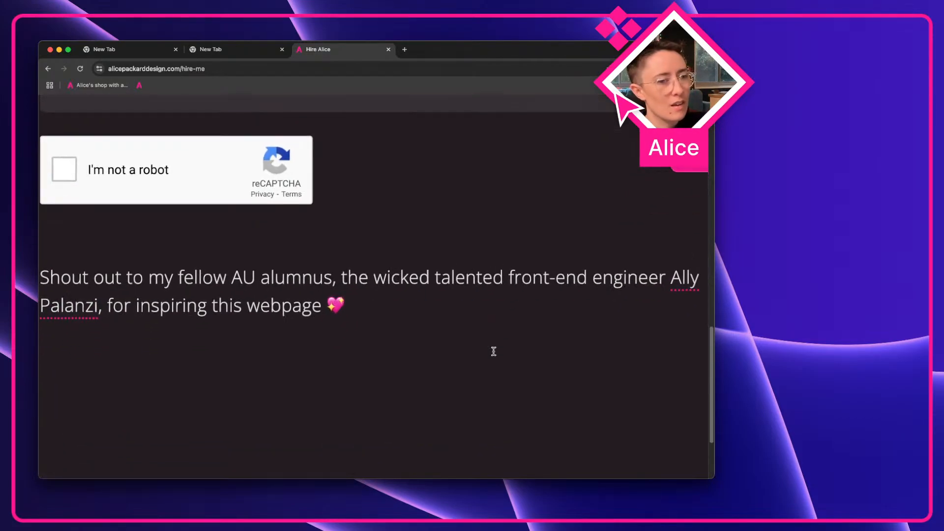
{"action": "scroll", "coordinate": [495, 355], "scroll_direction": "down", "scroll_amount": 5}
{"action": "scroll", "coordinate": [495, 356], "scroll_direction": "up", "scroll_amount": 1}
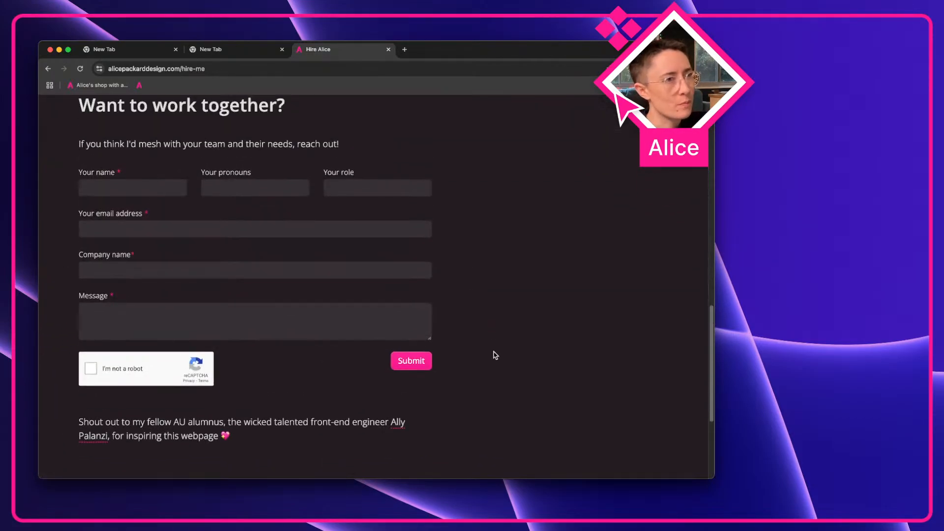
{"action": "scroll", "coordinate": [495, 356], "scroll_direction": "down", "scroll_amount": 3}
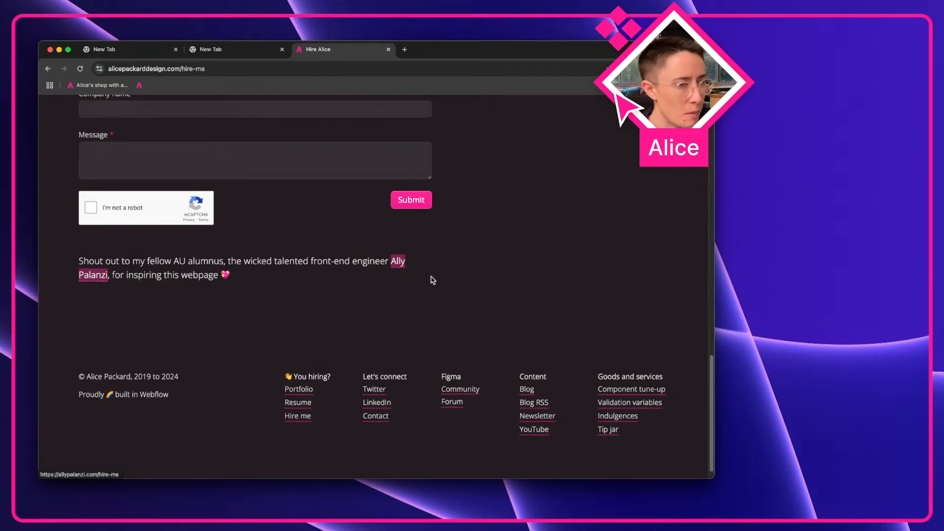
Switch to Figma and set the vertical spacing between the variants in the URL input component set to 15
{"action": "left_click_drag", "start_coordinate": [713, 481], "coordinate": [487, 307]}
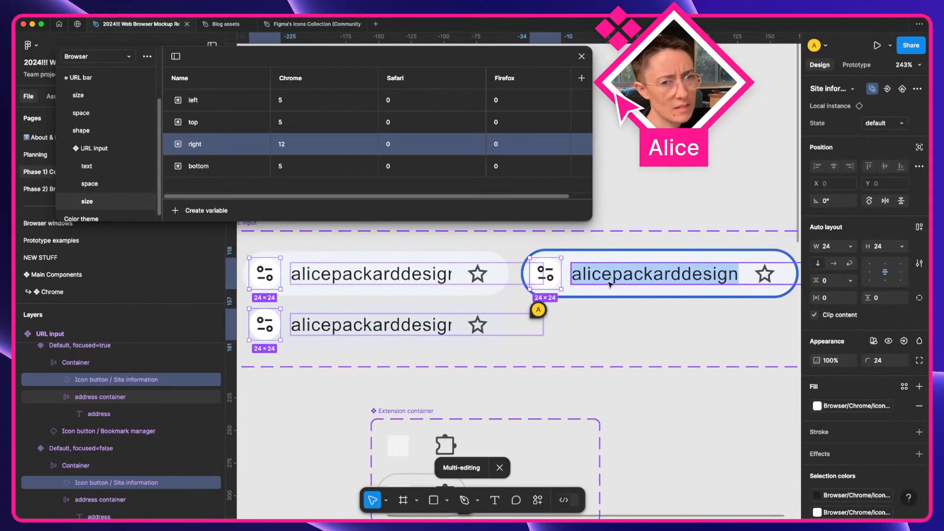
{"action": "left_click", "coordinate": [696, 448]}
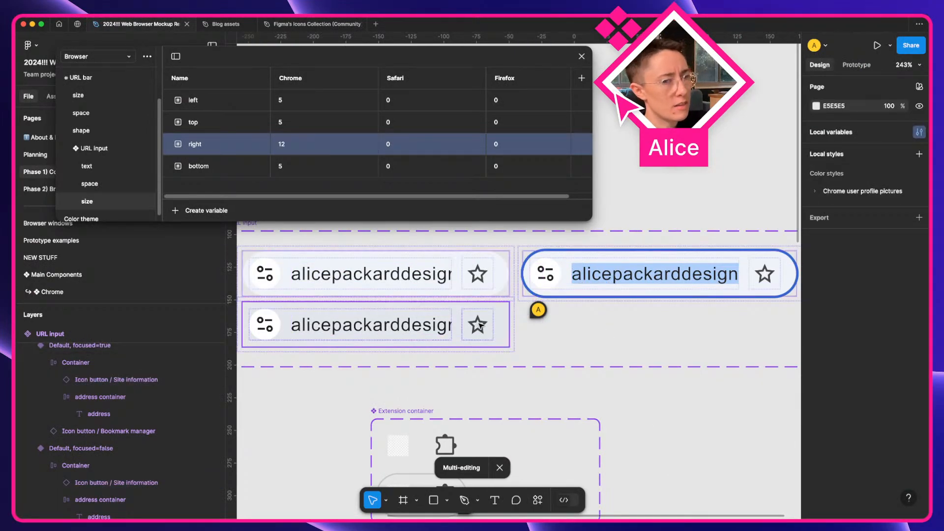
{"action": "scroll", "coordinate": [344, 295], "scroll_direction": "left", "scroll_amount": 3}
{"action": "scroll", "coordinate": [344, 295], "scroll_direction": "up", "scroll_amount": 1}
{"action": "left_click", "coordinate": [297, 258]}
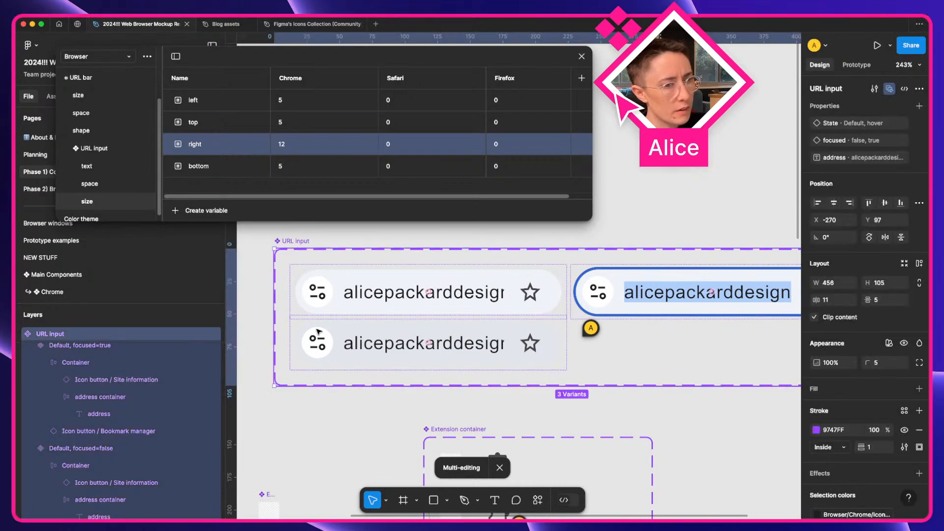
{"action": "key", "text": "super+a"}
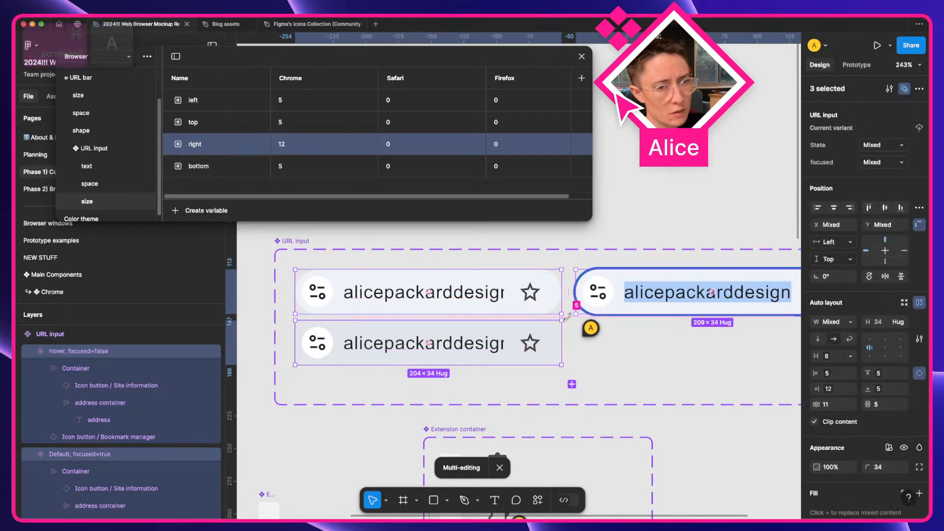
{"action": "left_click_drag", "start_coordinate": [420, 317], "coordinate": [421, 320]}
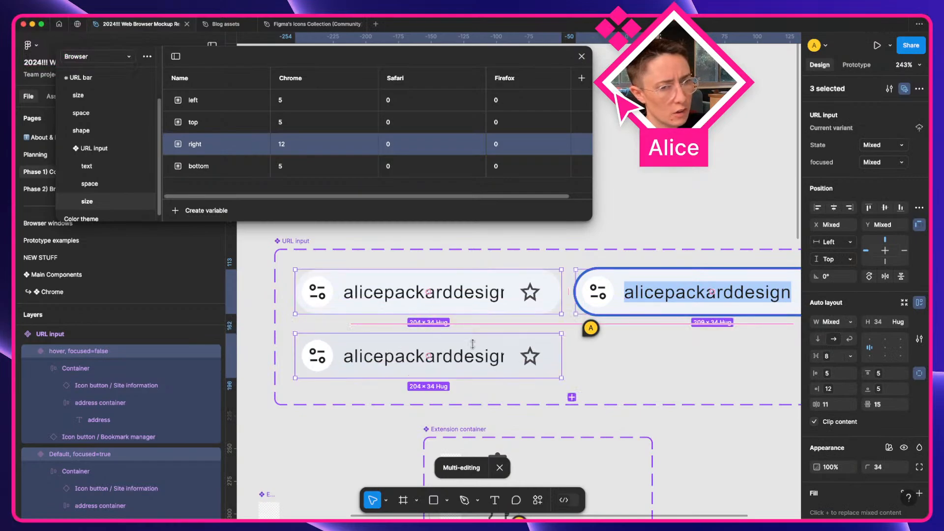
{"action": "left_click", "coordinate": [744, 439]}
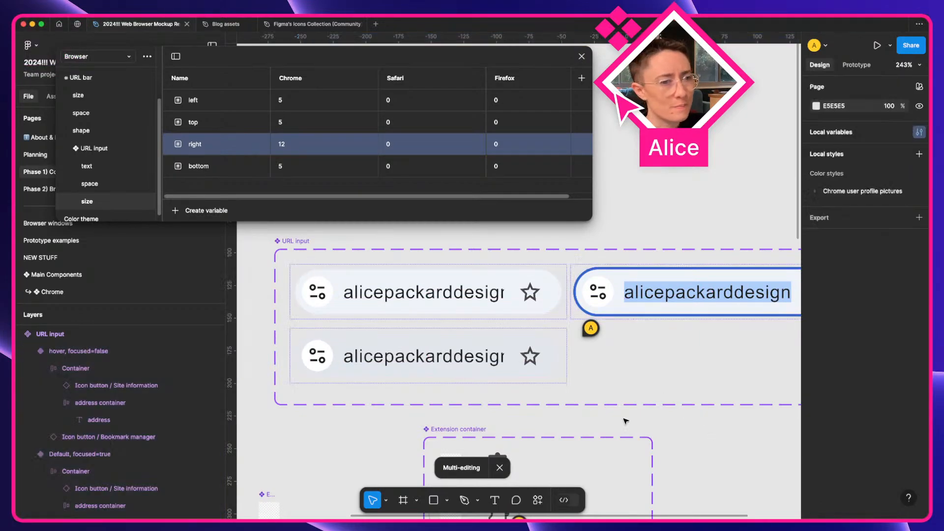
Select all three URL input variants and bring up their corner radius setting
{"action": "mouse_move", "coordinate": [594, 335]}
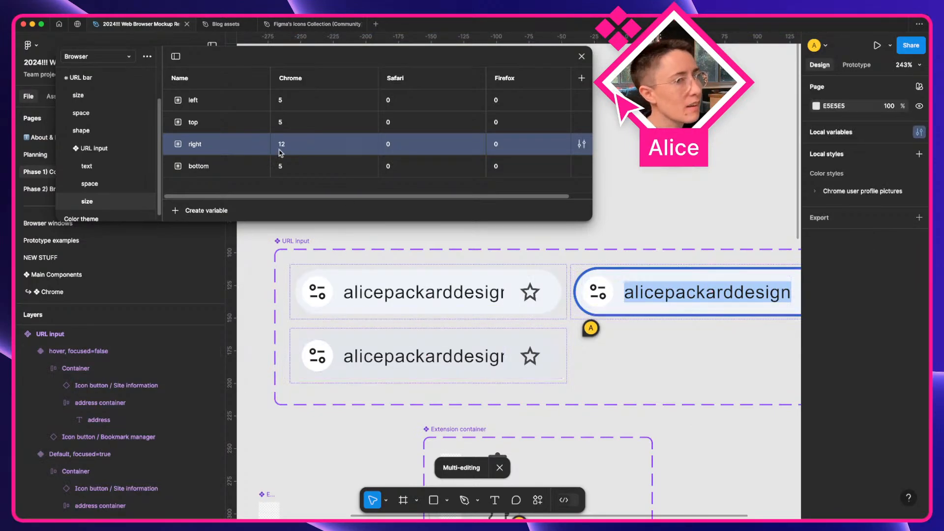
{"action": "left_click", "coordinate": [341, 277]}
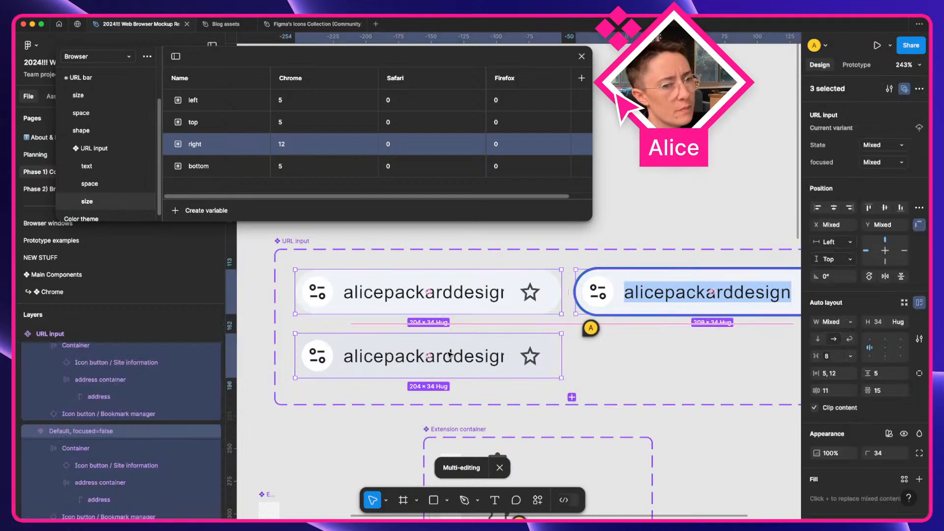
{"action": "key", "text": "super"}
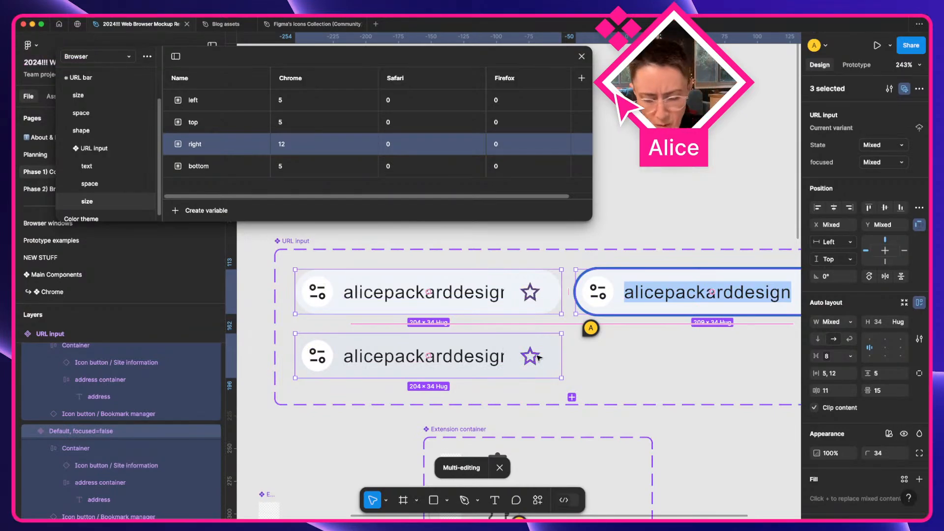
{"action": "left_click", "coordinate": [734, 228]}
{"action": "scroll", "coordinate": [734, 228], "scroll_direction": "right", "scroll_amount": 5}
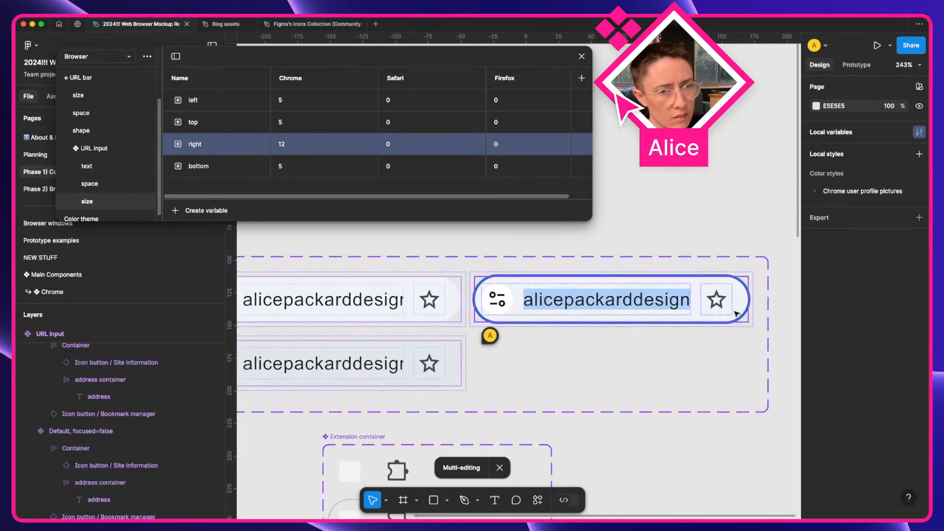
{"action": "scroll", "coordinate": [498, 319], "scroll_direction": "left", "scroll_amount": 6}
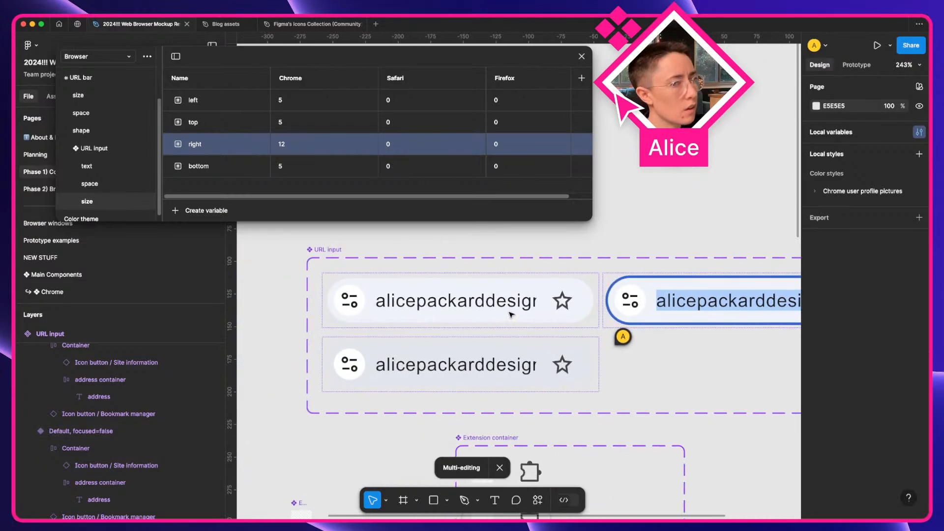
{"action": "left_click", "coordinate": [347, 286], "text": "super"}
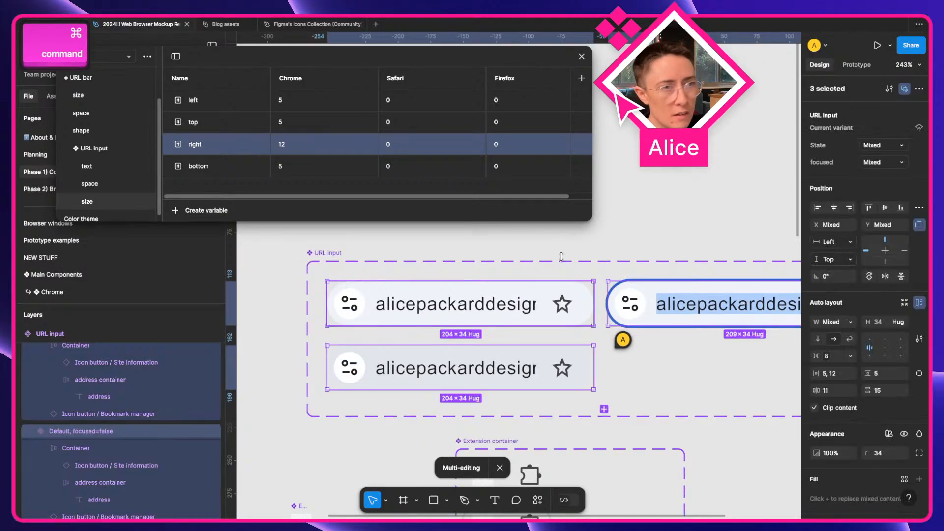
{"action": "scroll", "coordinate": [902, 400], "scroll_direction": "down", "scroll_amount": 1}
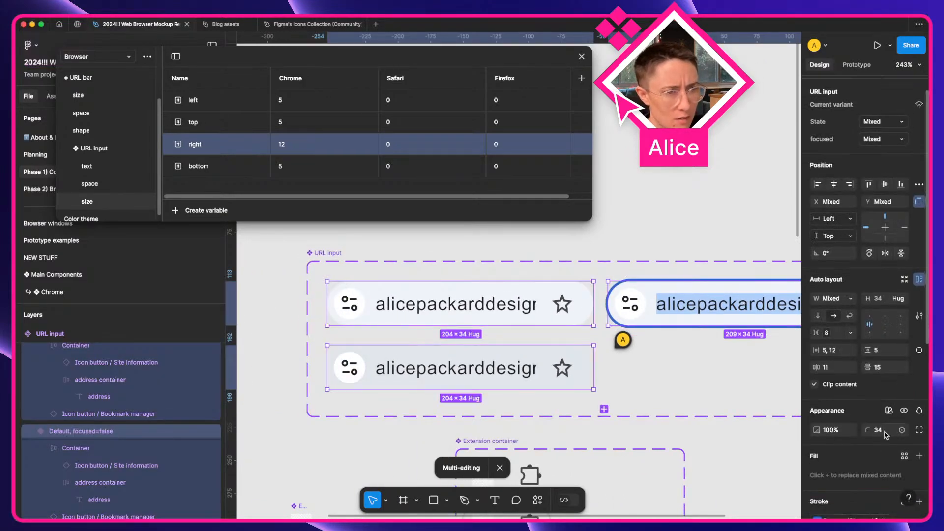
Create a number variable named "corner radii" in the URL input group of the Browser collection
{"action": "left_click", "coordinate": [94, 148]}
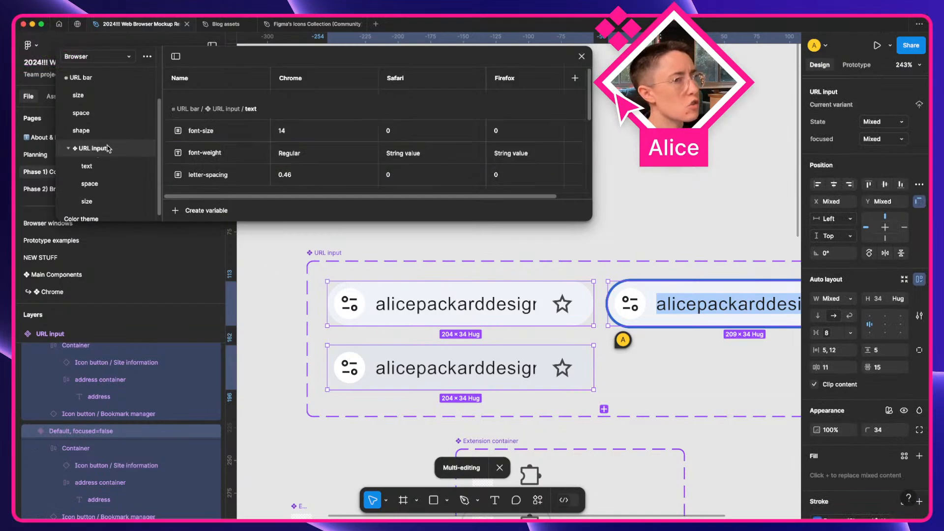
{"action": "left_click", "coordinate": [196, 212]}
{"action": "left_click", "coordinate": [199, 245]}
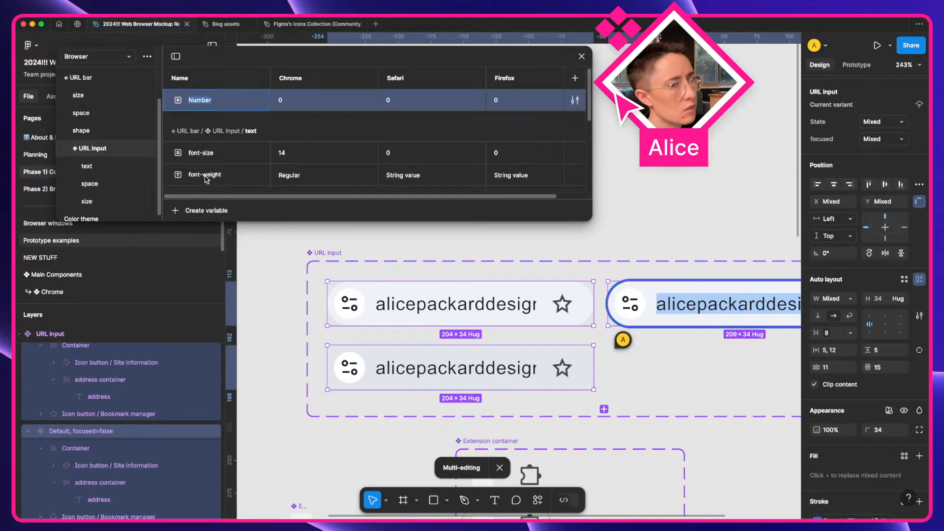
{"action": "type", "text": "c"}
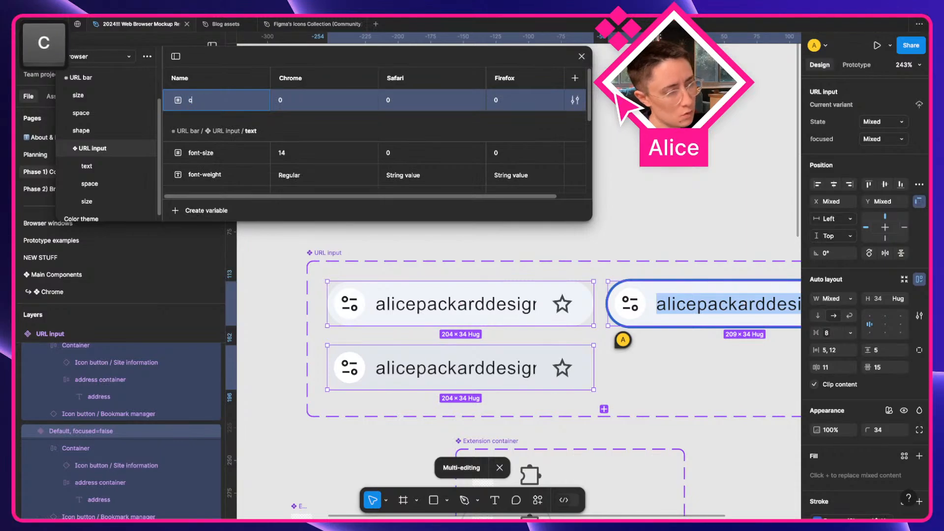
{"action": "type", "text": "orner radii"}
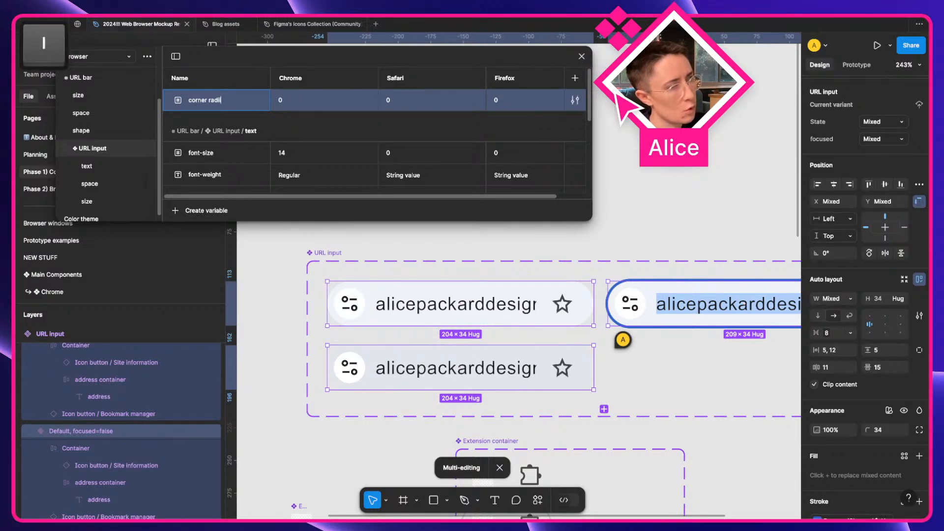
{"action": "key", "text": "Return"}
Set the Chrome value of the corner radii variable to 34
{"action": "left_click", "coordinate": [318, 98]}
{"action": "type", "text": "2"}
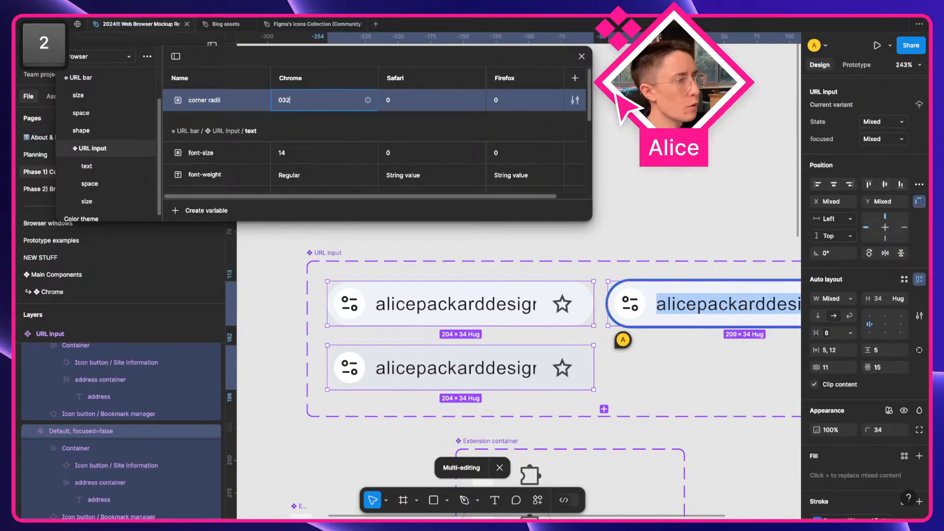
{"action": "key", "text": "BackSpace"}
{"action": "type", "text": "3"}
{"action": "key", "text": "BackSpace"}
{"action": "type", "text": "45"}
{"action": "key", "text": "BackSpace"}
{"action": "type", "text": "4"}
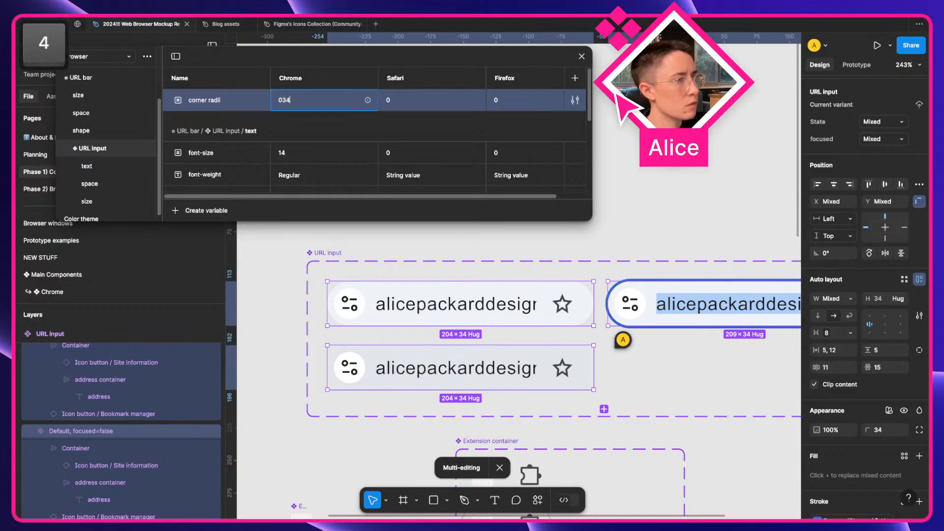
{"action": "key", "text": "Return"}
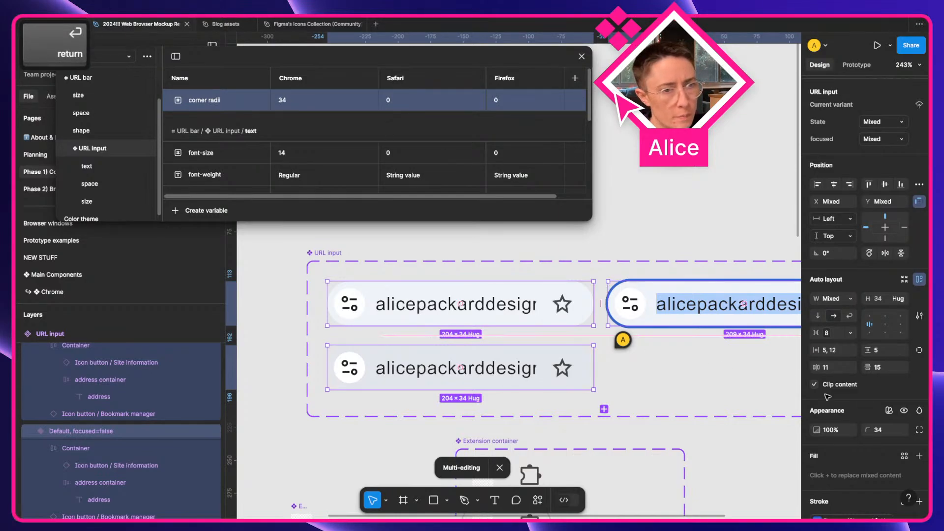
Apply the corner radii variable to the corner radius of the three selected URL input variants
{"action": "left_click", "coordinate": [888, 431]}
{"action": "key", "text": "equal"}
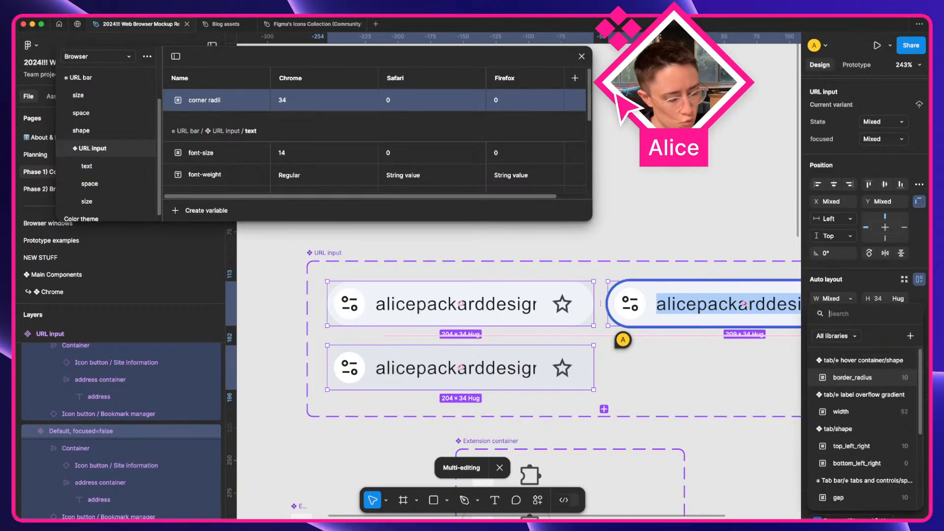
{"action": "type", "text": "corner"}
{"action": "key", "text": "Return"}
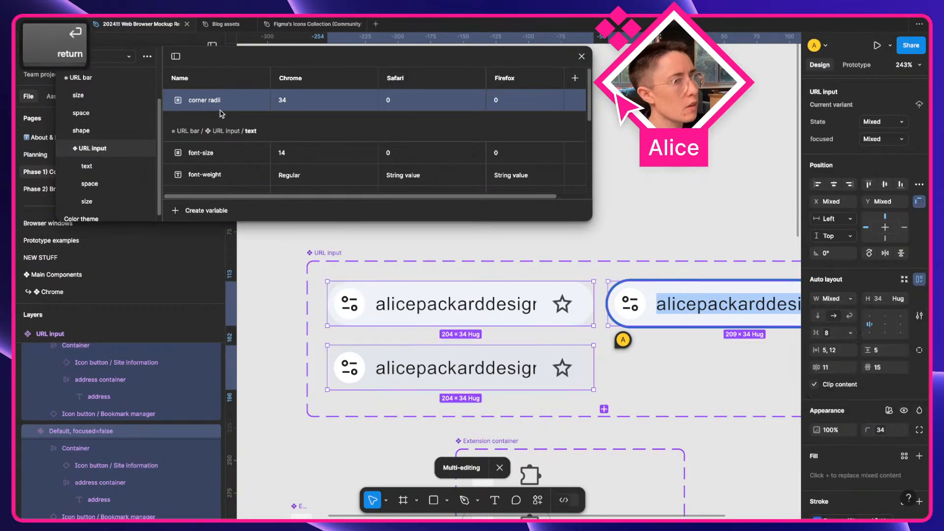
Limit the scope of the corner radii variable to Corner radius only and close its settings
{"action": "right_click", "coordinate": [219, 100]}
{"action": "left_click", "coordinate": [258, 162]}
{"action": "left_click", "coordinate": [365, 120]}
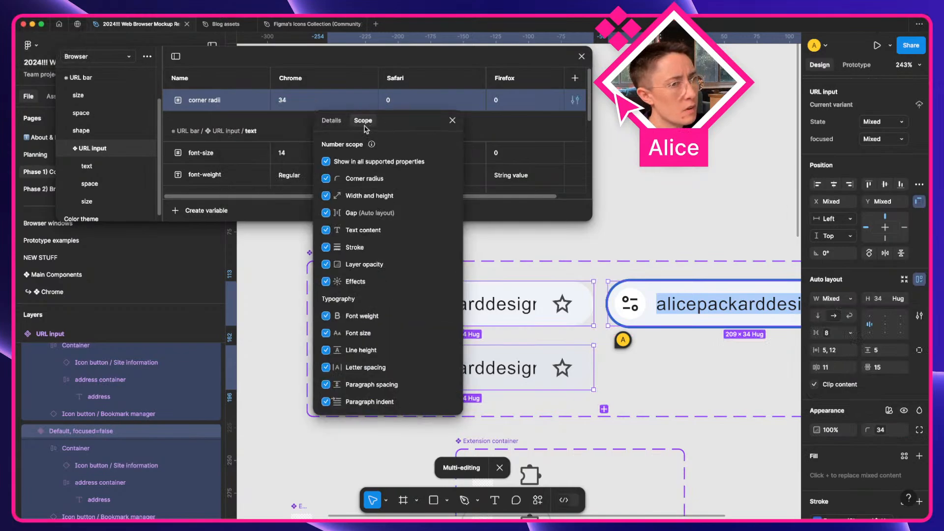
{"action": "left_click", "coordinate": [325, 179]}
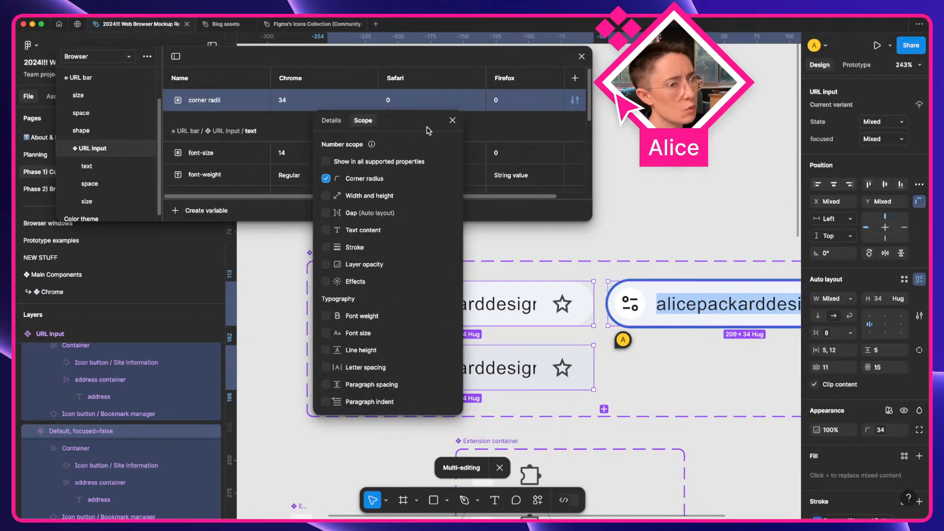
{"action": "left_click", "coordinate": [452, 121]}
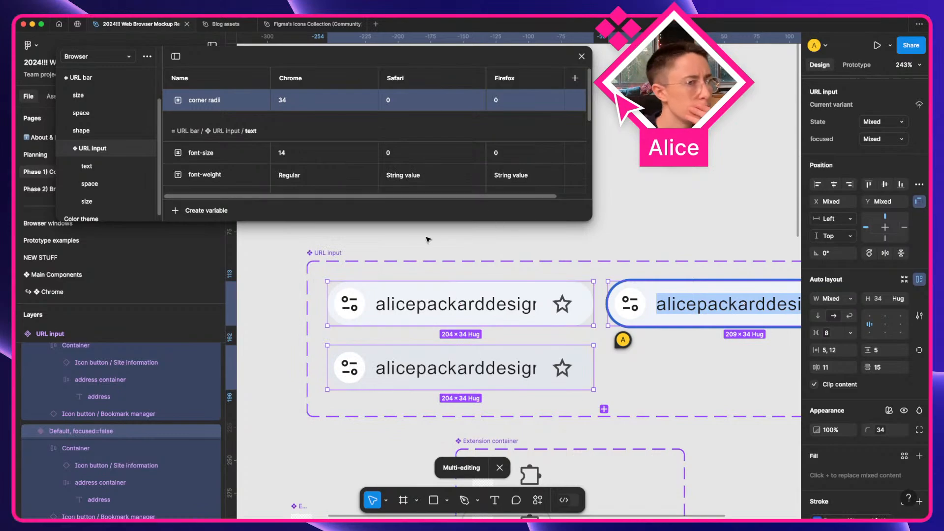
Move the corner radii variable into a new group named "shape" inside the URL input group
{"action": "scroll", "coordinate": [106, 192], "scroll_direction": "down", "scroll_amount": 1}
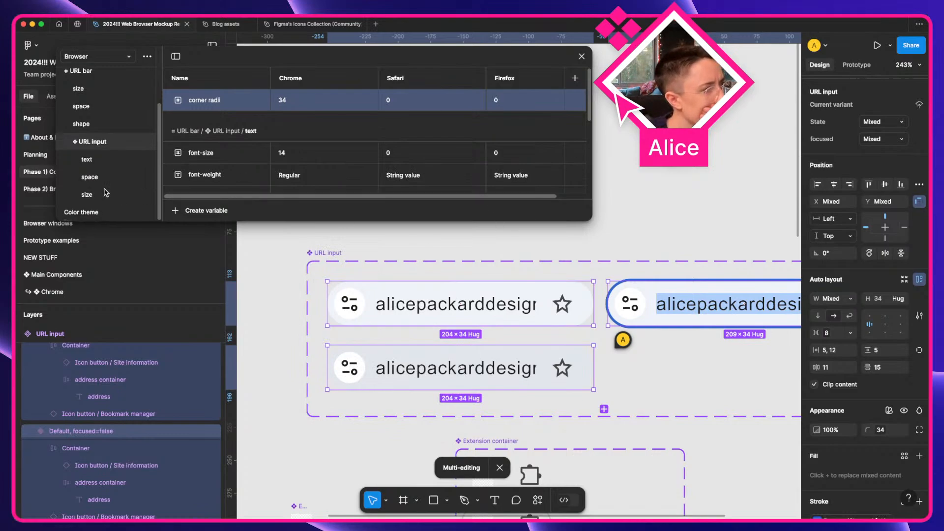
{"action": "right_click", "coordinate": [210, 104]}
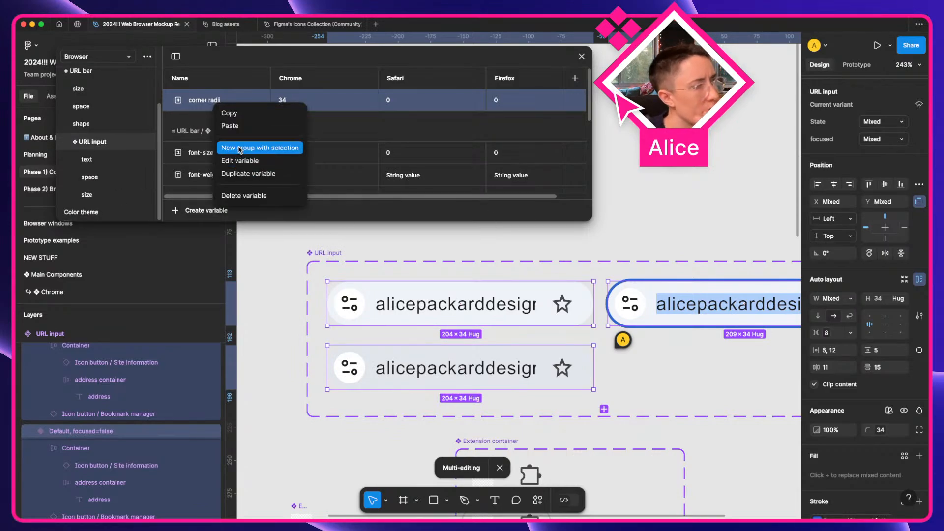
{"action": "left_click", "coordinate": [240, 148]}
{"action": "type", "text": "sghap"}
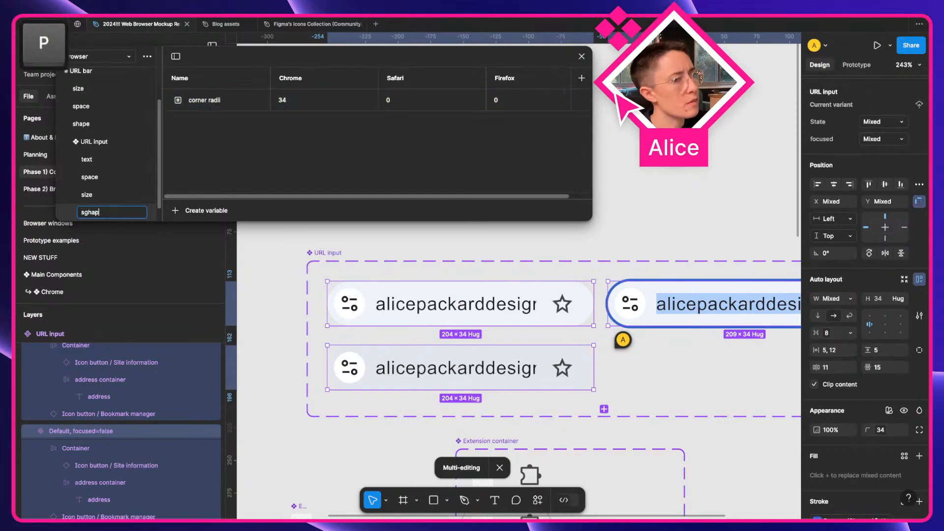
{"action": "key", "text": "BackSpace"}
{"action": "key", "text": "BackSpace"}
{"action": "key", "text": "BackSpace"}
{"action": "key", "text": "BackSpace"}
{"action": "type", "text": "hape"}
{"action": "key", "text": "Return"}
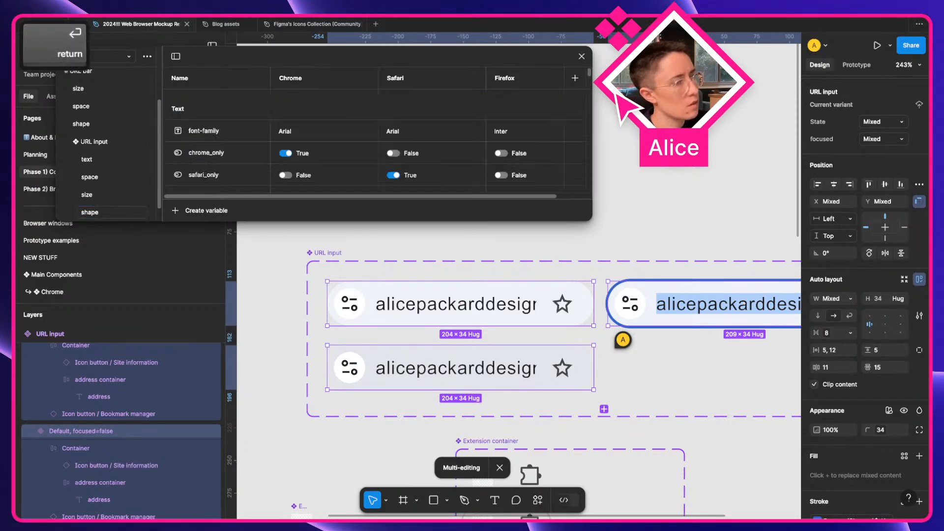
Review the variables in all subgroups of the URL input group and inspect the URL input component set's properties
{"action": "left_click", "coordinate": [97, 139]}
{"action": "scroll", "coordinate": [298, 123], "scroll_direction": "down", "scroll_amount": 2}
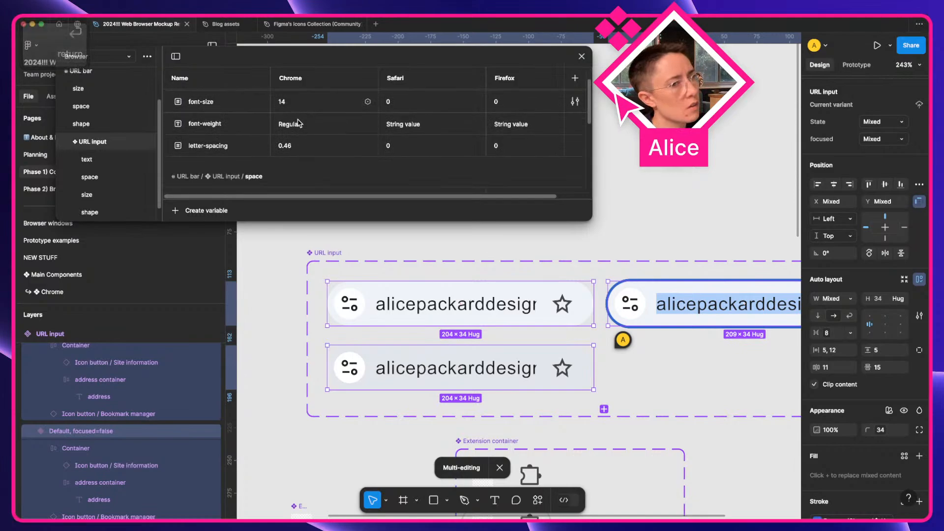
{"action": "scroll", "coordinate": [299, 123], "scroll_direction": "down", "scroll_amount": 4}
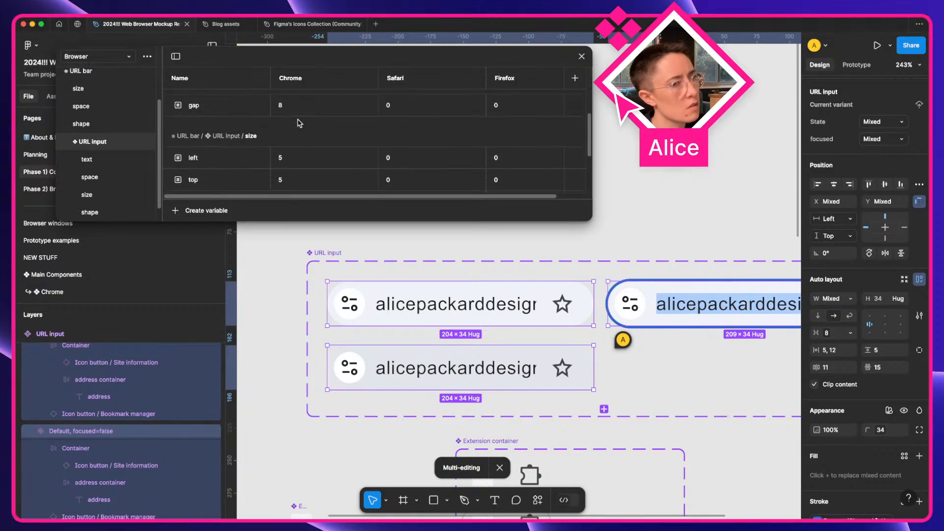
{"action": "scroll", "coordinate": [241, 149], "scroll_direction": "down", "scroll_amount": 3}
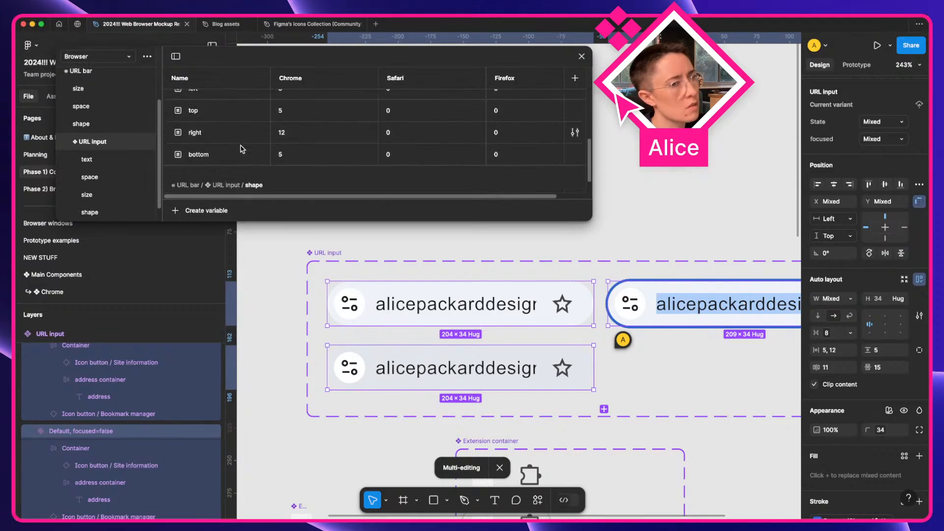
{"action": "scroll", "coordinate": [241, 149], "scroll_direction": "down", "scroll_amount": 2}
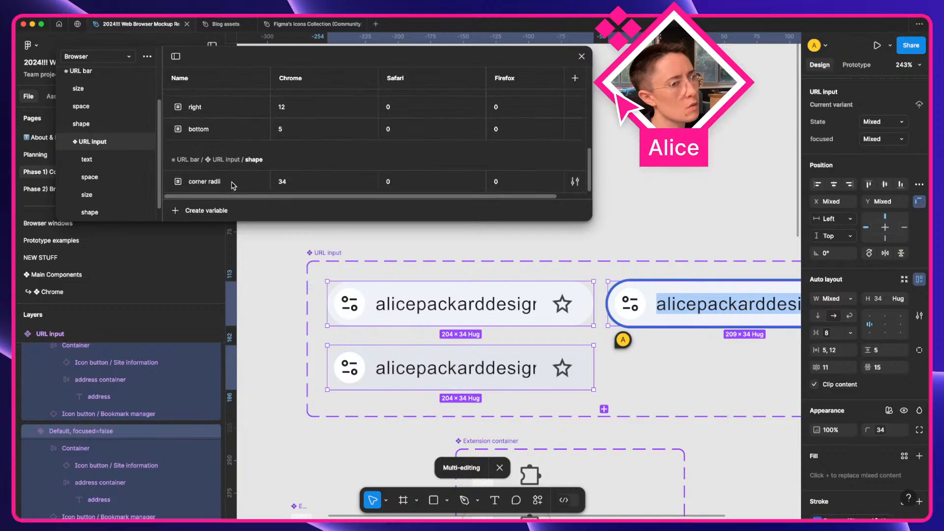
{"action": "scroll", "coordinate": [241, 167], "scroll_direction": "up", "scroll_amount": 5}
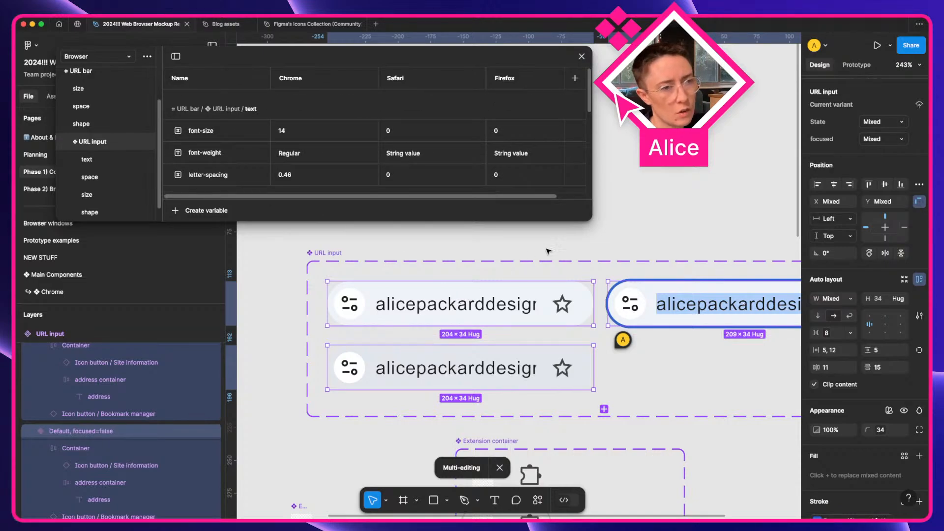
{"action": "left_click", "coordinate": [425, 252]}
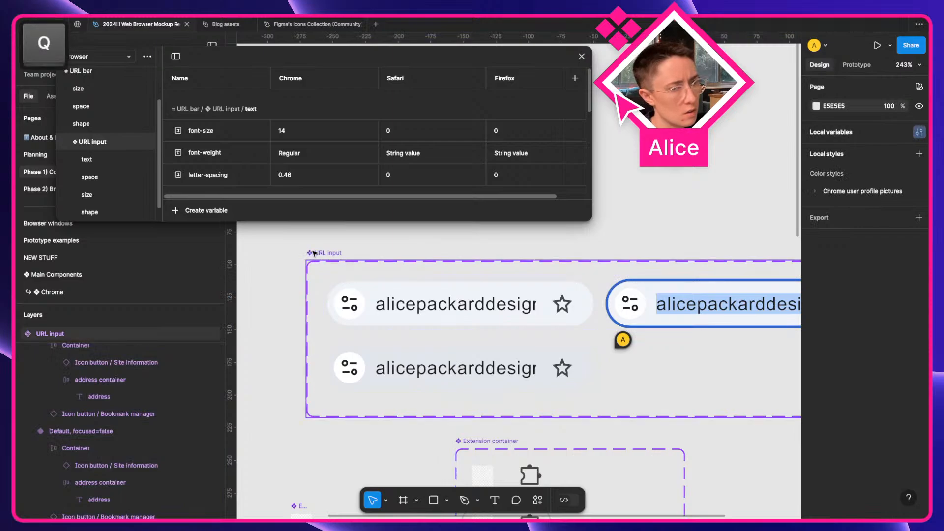
{"action": "scroll", "coordinate": [406, 267], "scroll_direction": "down", "scroll_amount": 3}
{"action": "scroll", "coordinate": [407, 267], "scroll_direction": "down", "scroll_amount": 2}
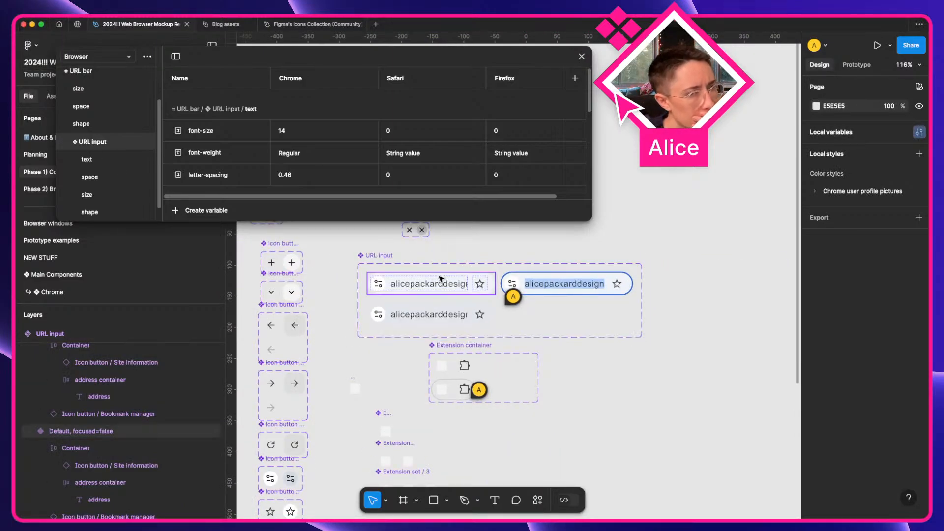
{"action": "left_click", "coordinate": [406, 269]}
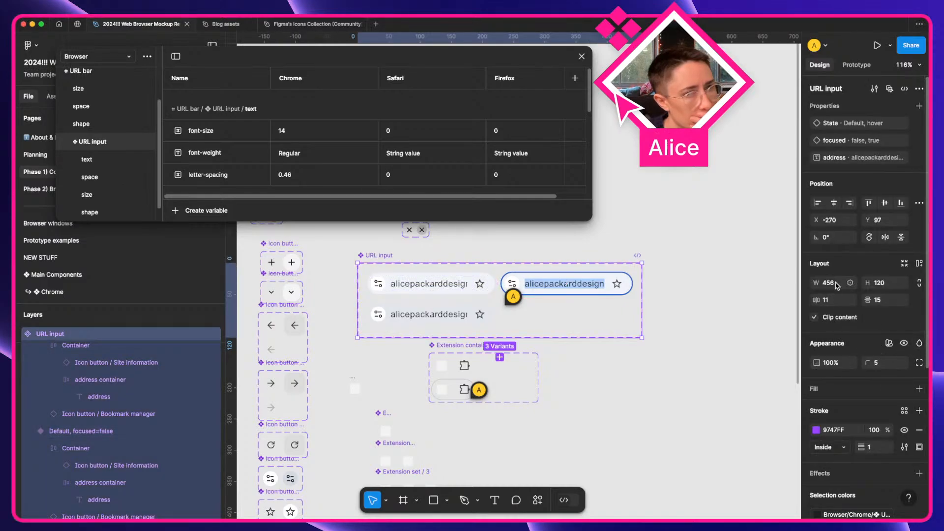
Open the Planning page and select the page controls frame in the browser mockup's URL bar, collapsing its sibling layers
{"action": "left_click", "coordinate": [40, 154]}
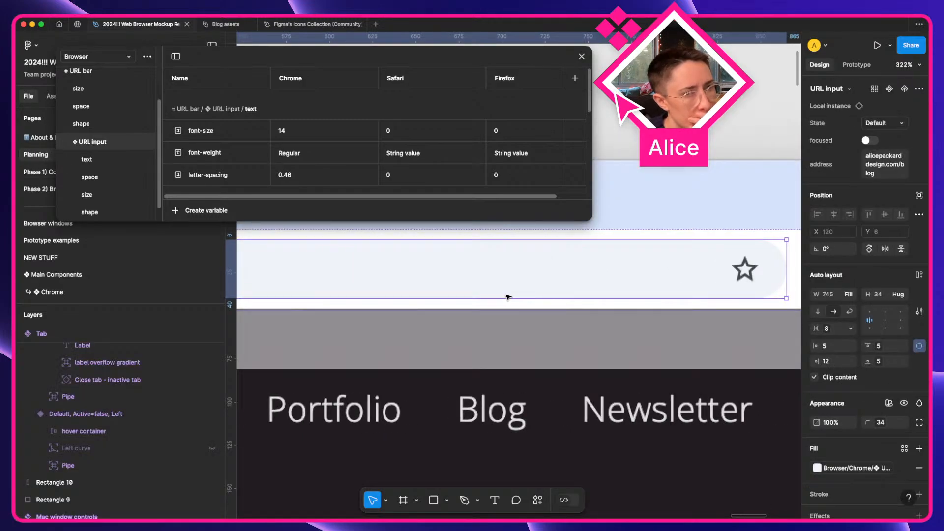
{"action": "scroll", "coordinate": [507, 297], "scroll_direction": "down", "scroll_amount": 5}
{"action": "left_click", "coordinate": [499, 358]}
{"action": "scroll", "coordinate": [500, 358], "scroll_direction": "left", "scroll_amount": 8}
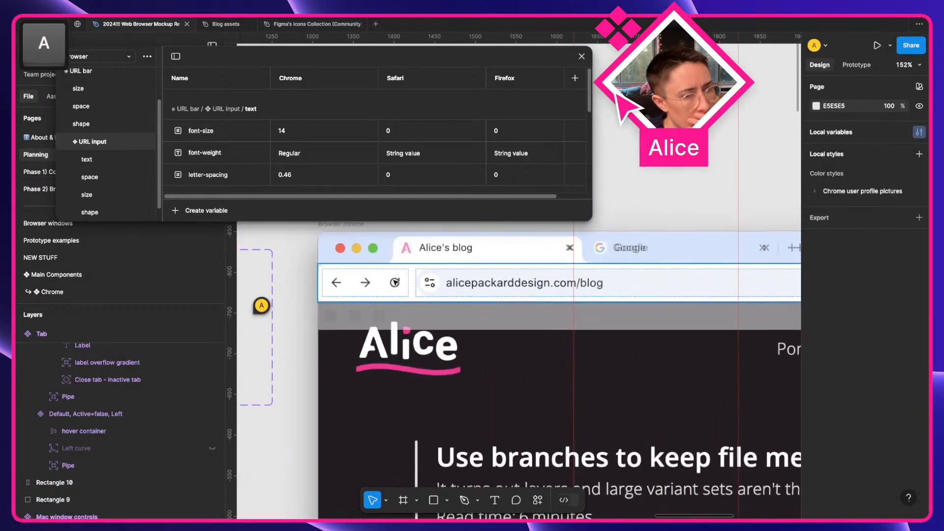
{"action": "double_click", "coordinate": [394, 284]}
{"action": "scroll", "coordinate": [388, 288], "scroll_direction": "up", "scroll_amount": 5}
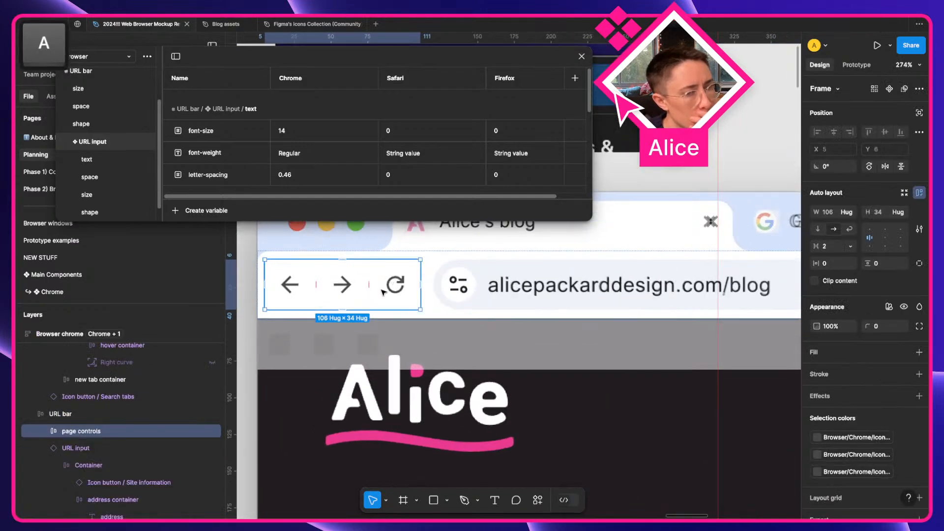
{"action": "scroll", "coordinate": [379, 293], "scroll_direction": "left", "scroll_amount": 4}
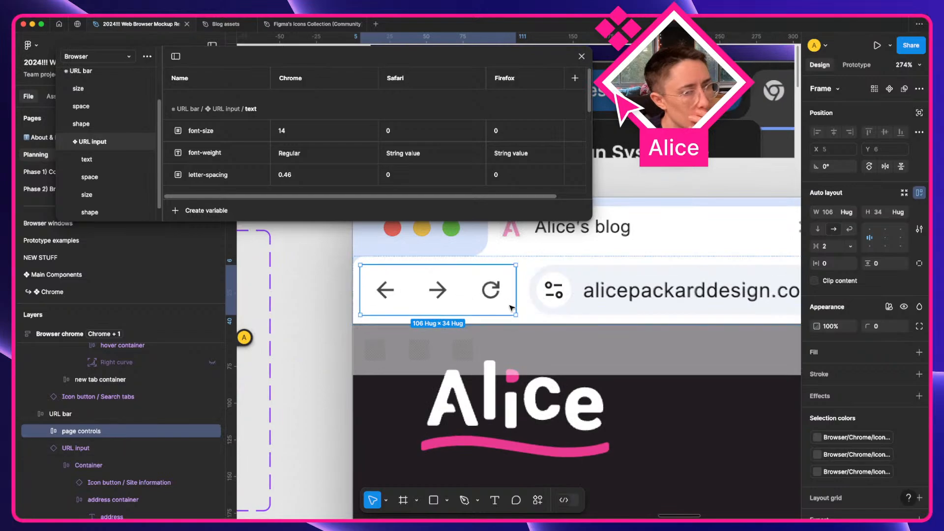
{"action": "left_click", "coordinate": [42, 449]}
{"action": "left_click", "coordinate": [41, 465]}
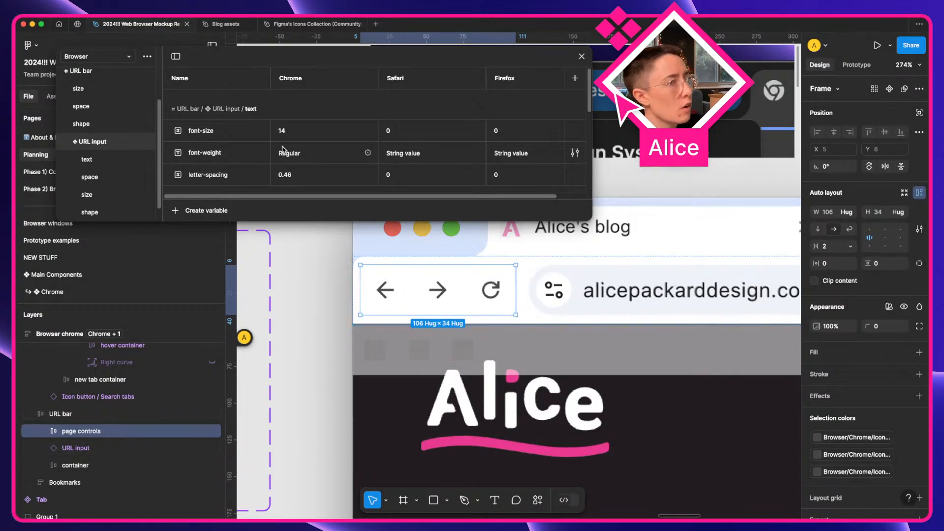
Create a number variable named "gap" in the URL bar group of the Browser collection
{"action": "scroll", "coordinate": [69, 146], "scroll_direction": "up", "scroll_amount": 3}
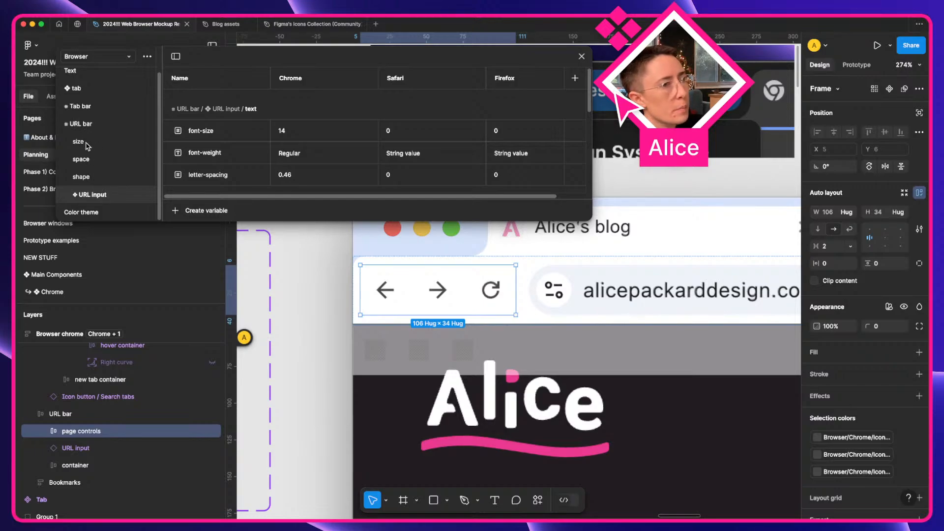
{"action": "left_click", "coordinate": [76, 126]}
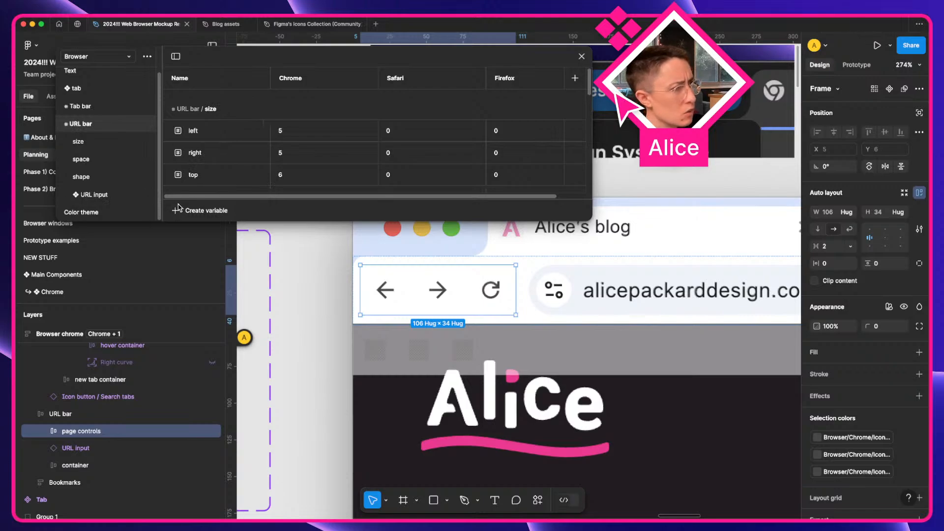
{"action": "left_click", "coordinate": [197, 212]}
{"action": "left_click", "coordinate": [201, 242]}
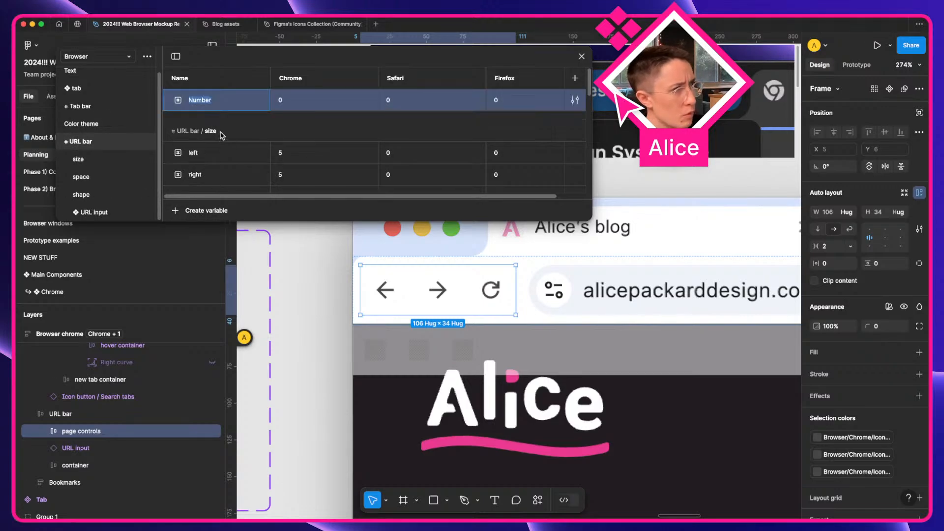
{"action": "type", "text": "gap"}
{"action": "key", "text": "Return"}
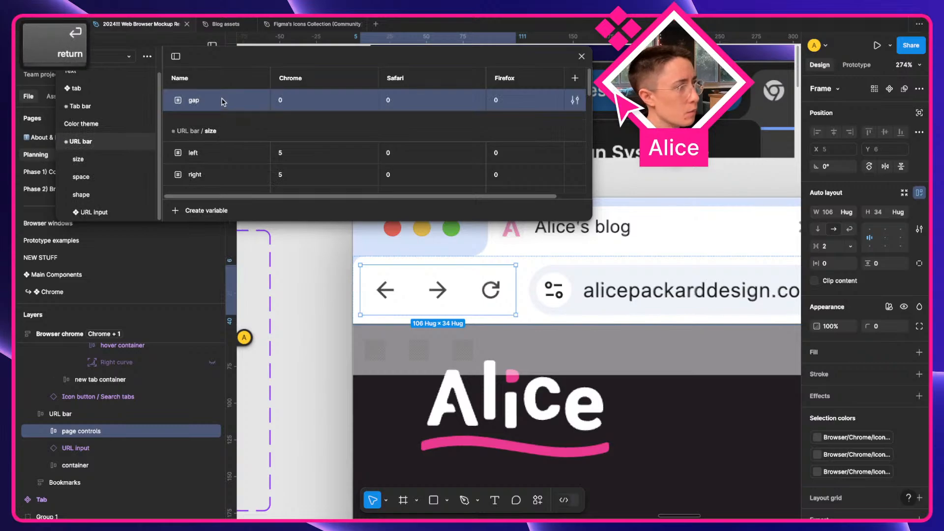
Move the new gap variable into a new URL bar subgroup named "page controls", prefixed with the URL bar group's symbol
{"action": "right_click", "coordinate": [222, 102]}
{"action": "left_click", "coordinate": [268, 142]}
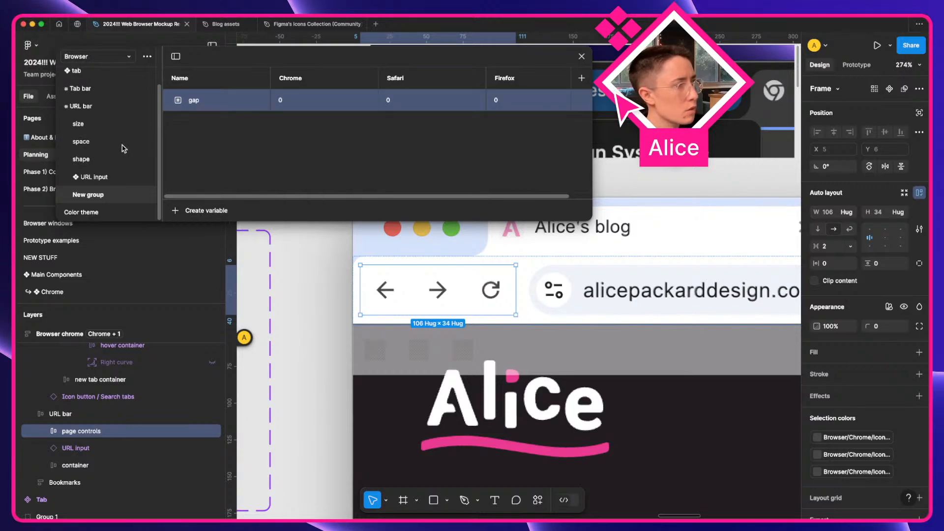
{"action": "double_click", "coordinate": [81, 106]}
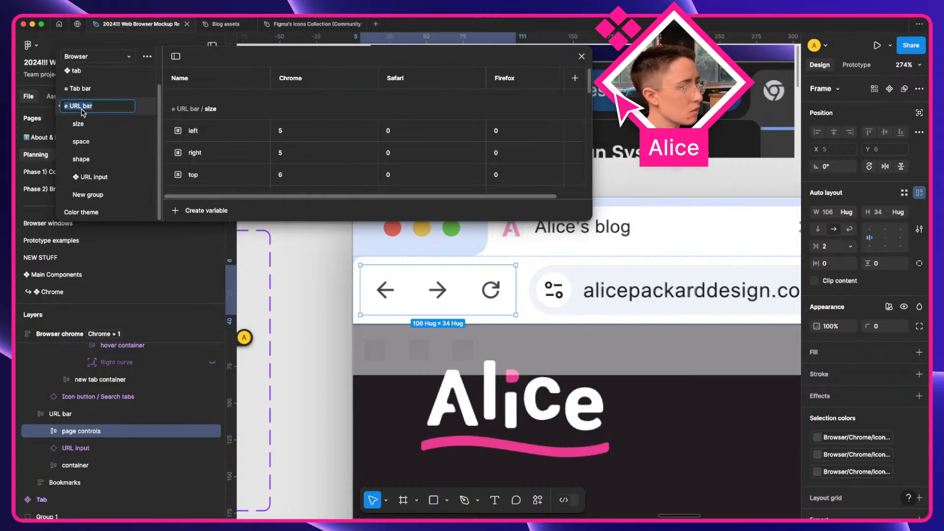
{"action": "key", "text": "super+c"}
{"action": "double_click", "coordinate": [89, 194]}
{"action": "key", "text": "super+v"}
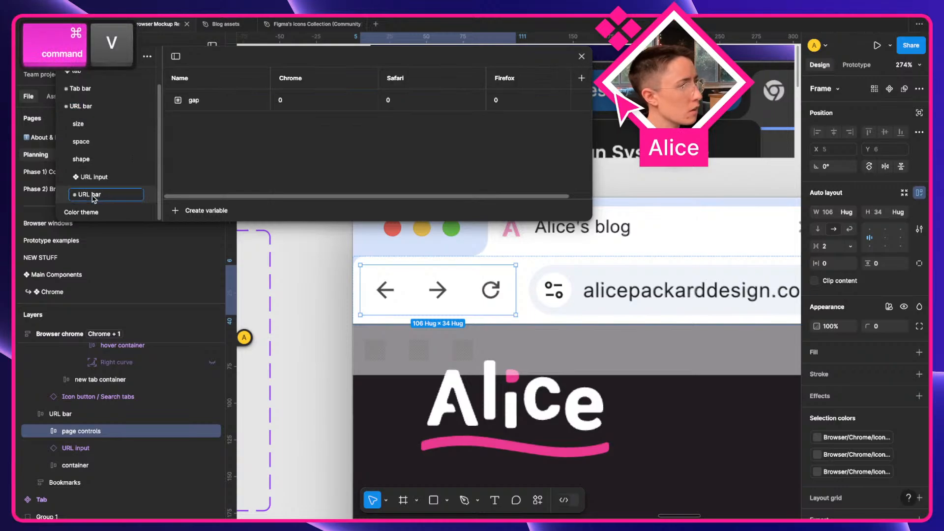
{"action": "key", "text": "super+shift+Left"}
{"action": "type", "text": "page controls"}
{"action": "key", "text": "Return"}
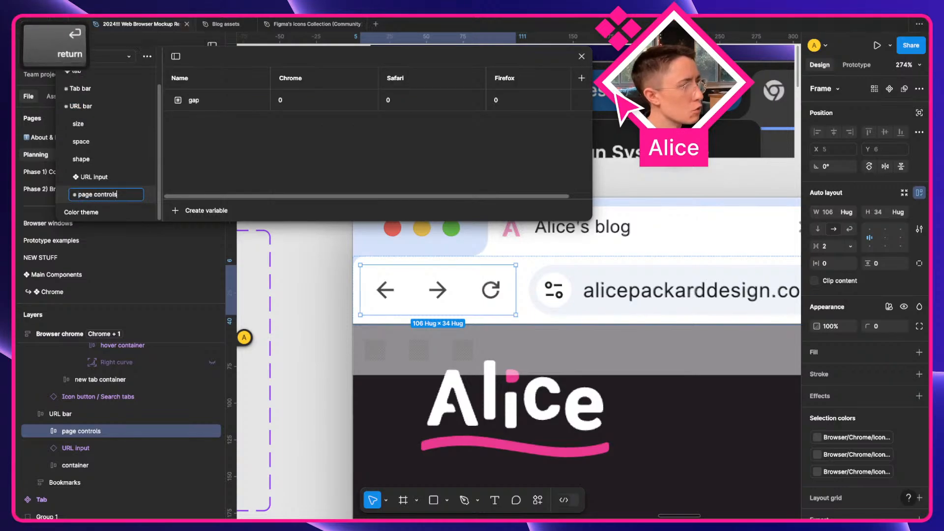
Set the Chrome value of the page controls gap variable to 2
{"action": "left_click", "coordinate": [296, 96]}
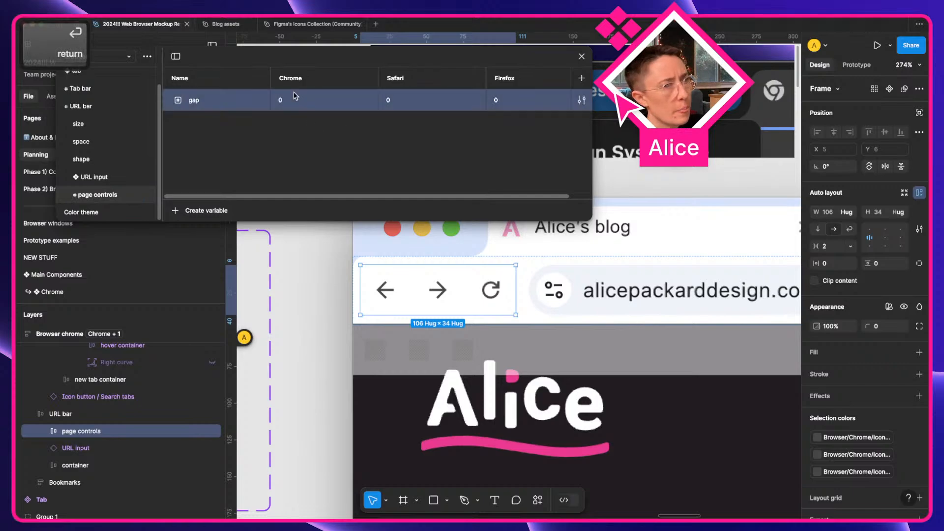
{"action": "left_click", "coordinate": [296, 100]}
{"action": "type", "text": "2"}
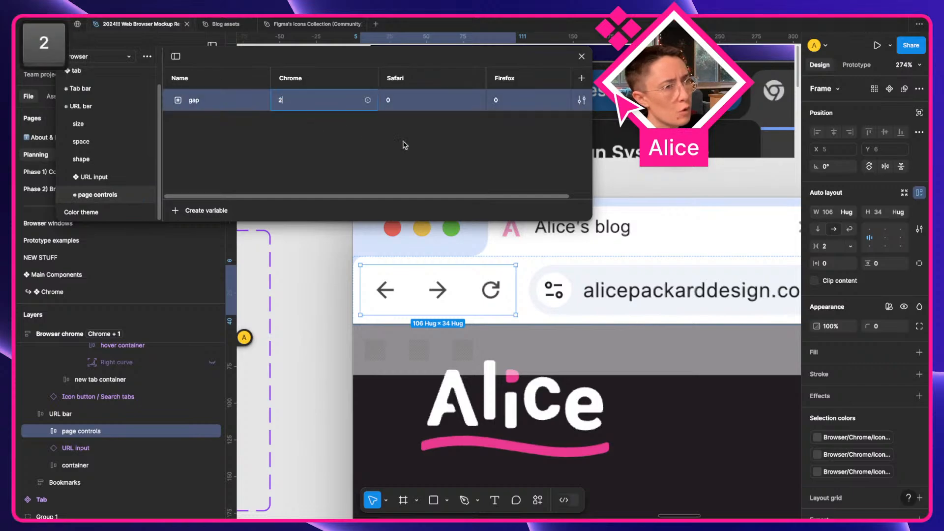
Apply the page controls gap variable to the auto layout gap of the page controls frame
{"action": "left_click", "coordinate": [837, 250]}
{"action": "key", "text": "equal"}
{"action": "type", "text": "2"}
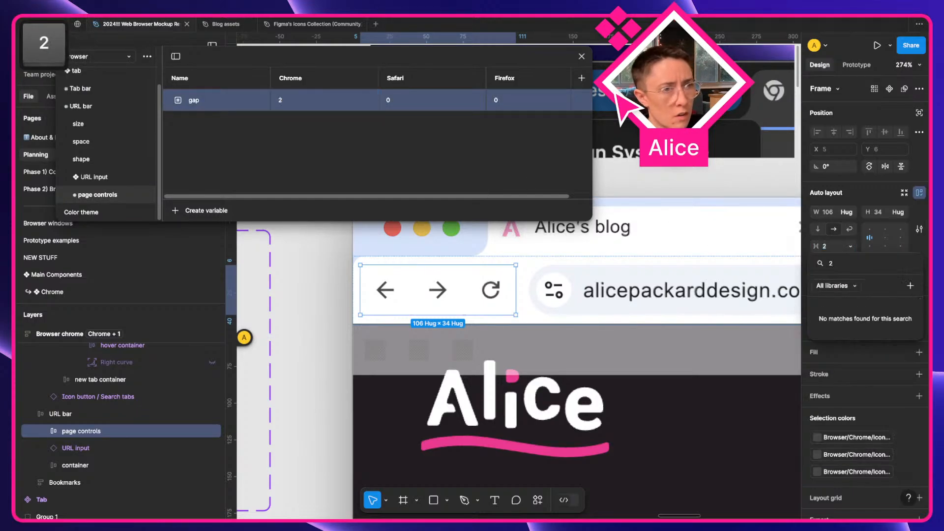
{"action": "key", "text": "BackSpace"}
{"action": "type", "text": "gap"}
{"action": "key", "text": "Down"}
{"action": "key", "text": "Down"}
{"action": "key", "text": "Down"}
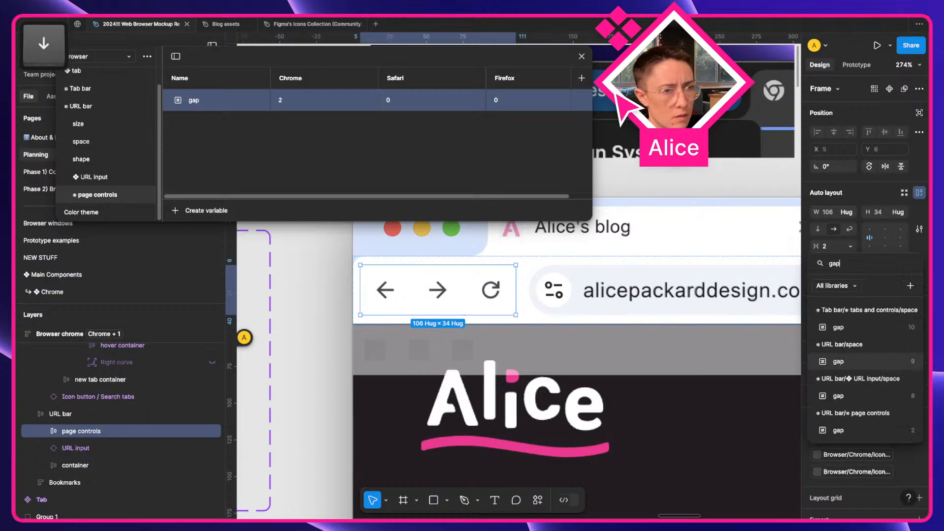
{"action": "key", "text": "Return"}
Limit the scope of the page controls gap variable to Gap (Auto layout) only and close its settings
{"action": "right_click", "coordinate": [204, 98]}
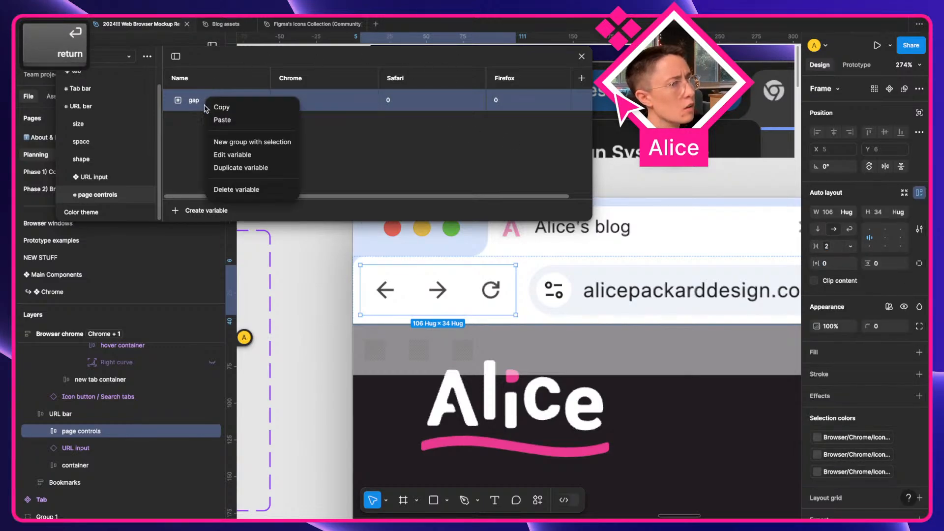
{"action": "left_click", "coordinate": [236, 154]}
{"action": "left_click", "coordinate": [364, 122]}
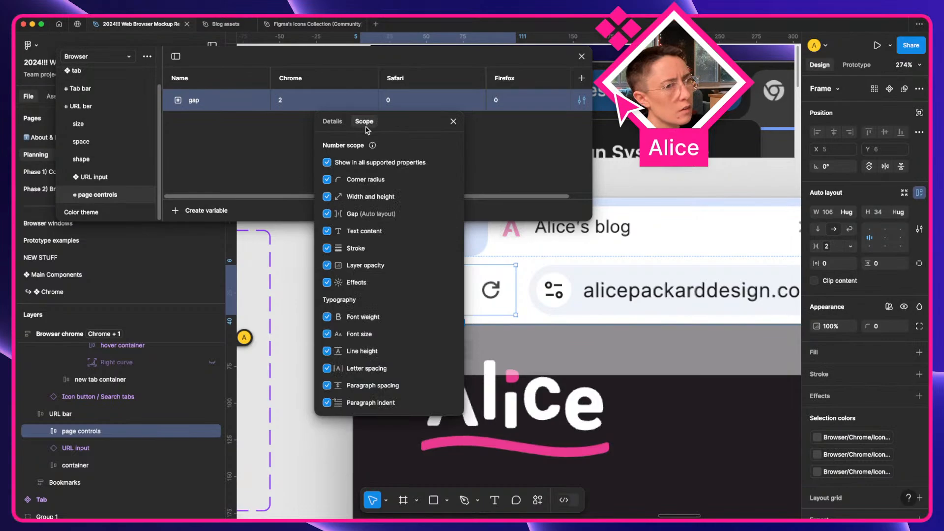
{"action": "left_click", "coordinate": [327, 163]}
{"action": "left_click", "coordinate": [327, 213]}
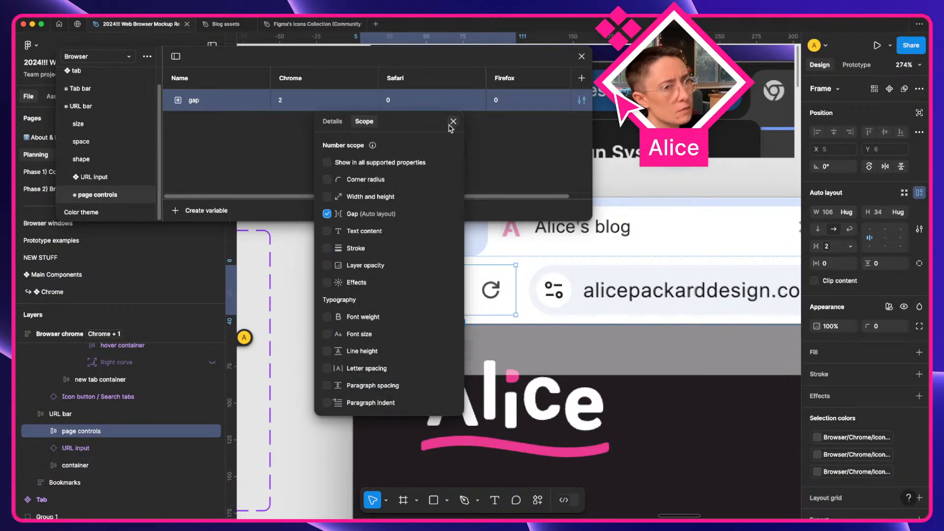
{"action": "left_click", "coordinate": [452, 122]}
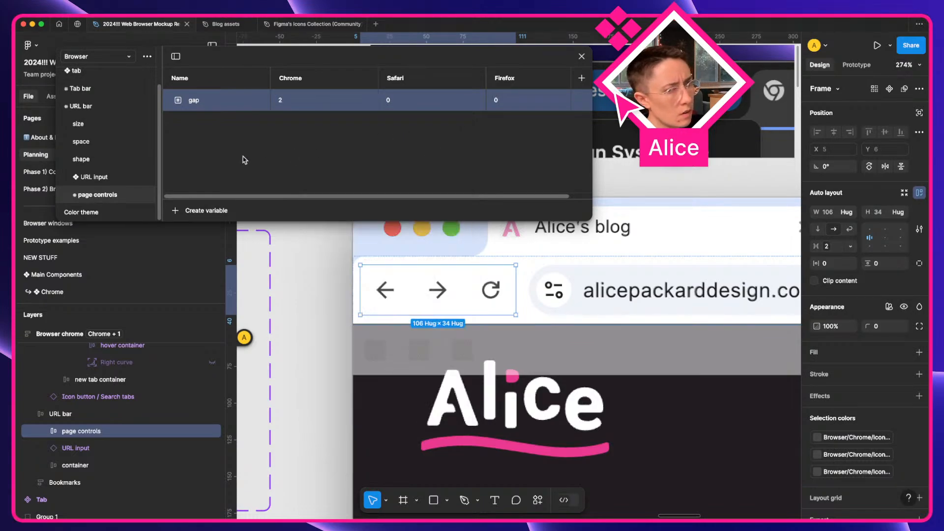
Move the page controls gap variable into a new subgroup named "space" within the page controls group
{"action": "right_click", "coordinate": [223, 97]}
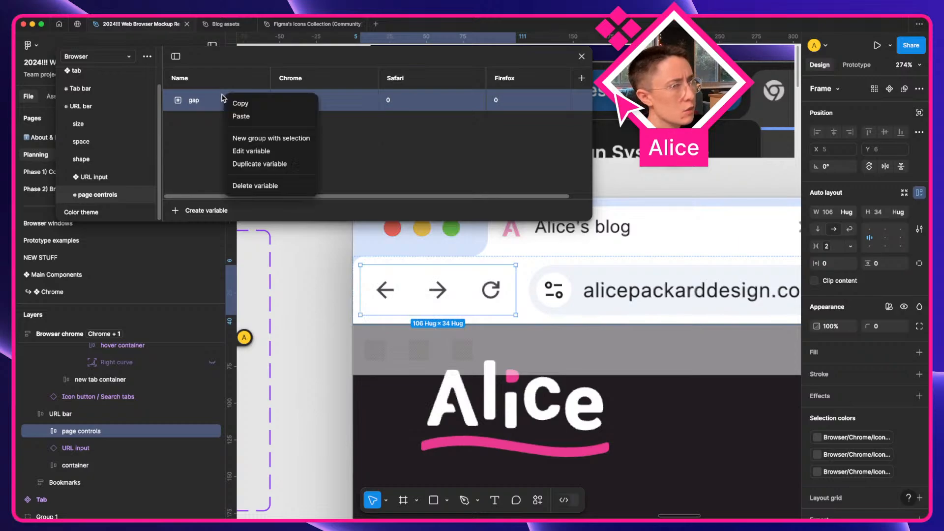
{"action": "left_click", "coordinate": [257, 143]}
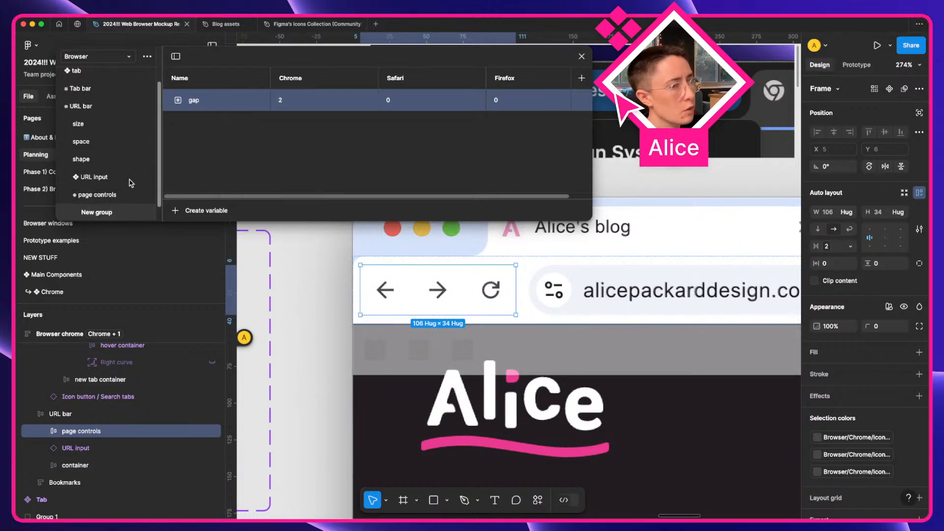
{"action": "type", "text": "space"}
{"action": "key", "text": "Return"}
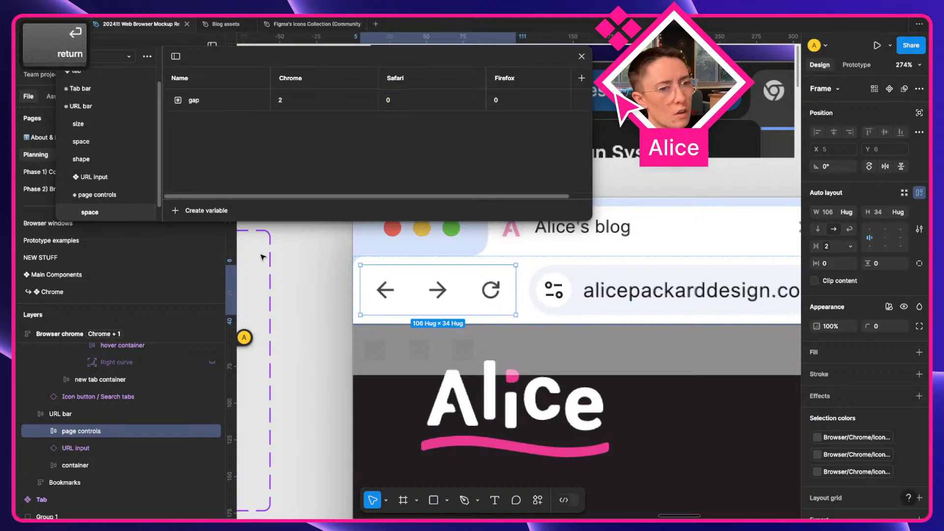
With the Page back icon button selected, create a number variable named "dimension" directly in the page controls variable group
{"action": "left_click", "coordinate": [41, 431]}
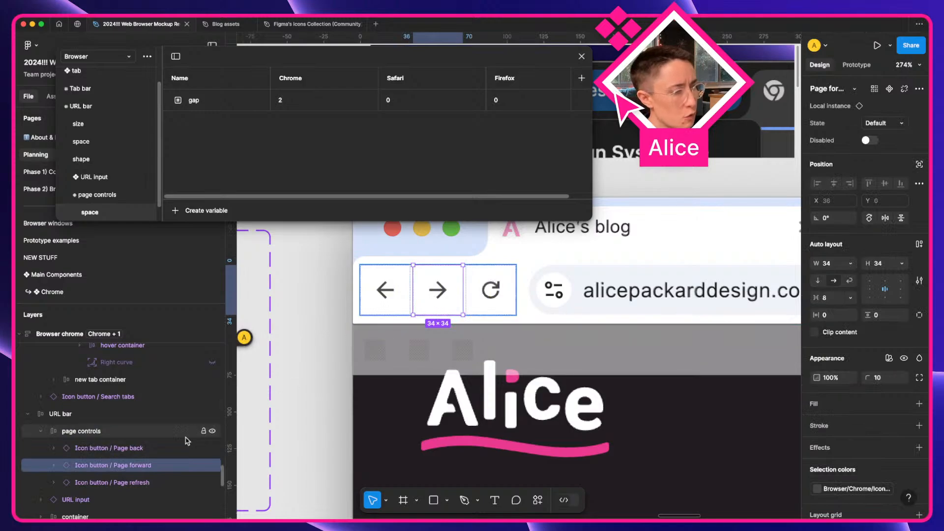
{"action": "left_click", "coordinate": [126, 448]}
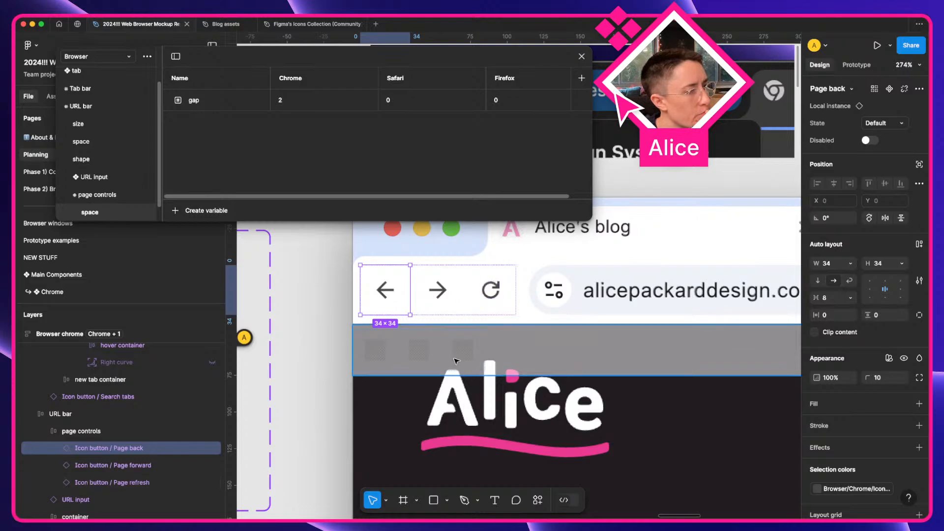
{"action": "scroll", "coordinate": [491, 316], "scroll_direction": "right", "scroll_amount": 5}
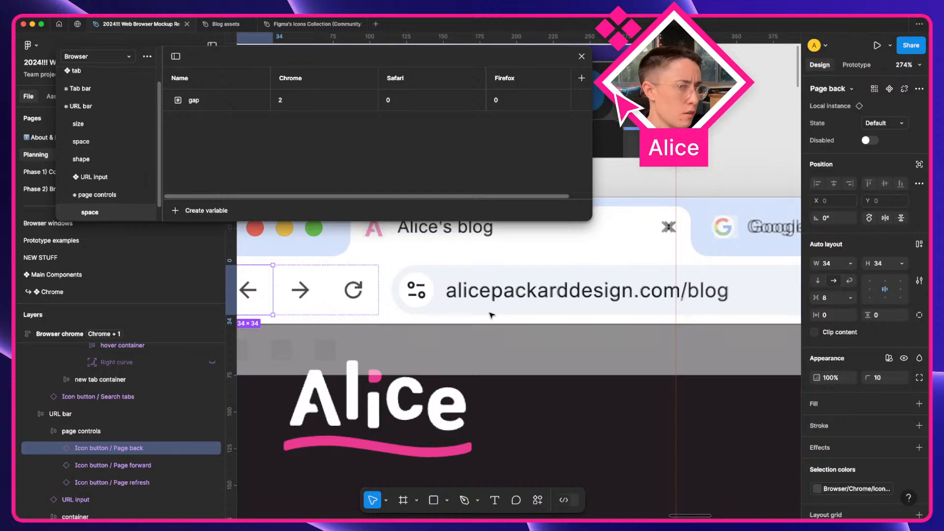
{"action": "scroll", "coordinate": [295, 297], "scroll_direction": "left", "scroll_amount": 5}
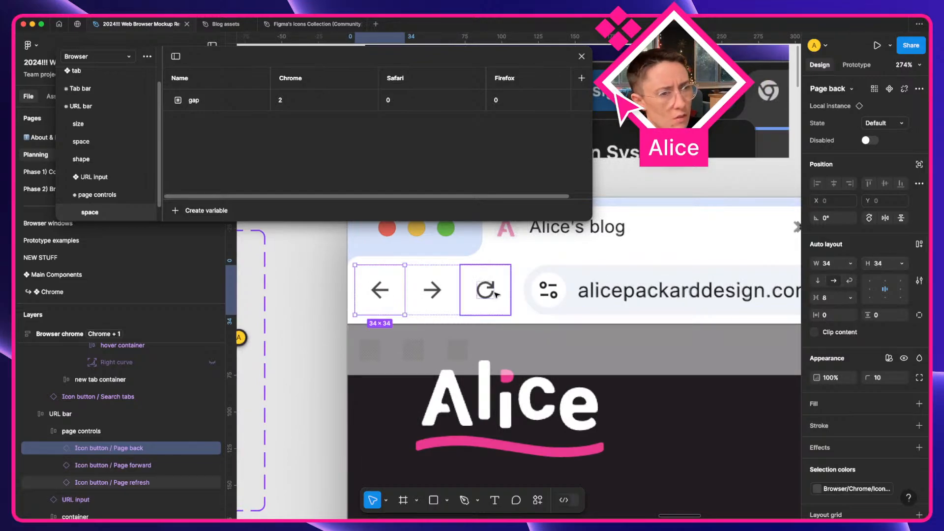
{"action": "right_click", "coordinate": [387, 295]}
{"action": "left_click", "coordinate": [208, 187]}
{"action": "scroll", "coordinate": [117, 188], "scroll_direction": "down", "scroll_amount": 1}
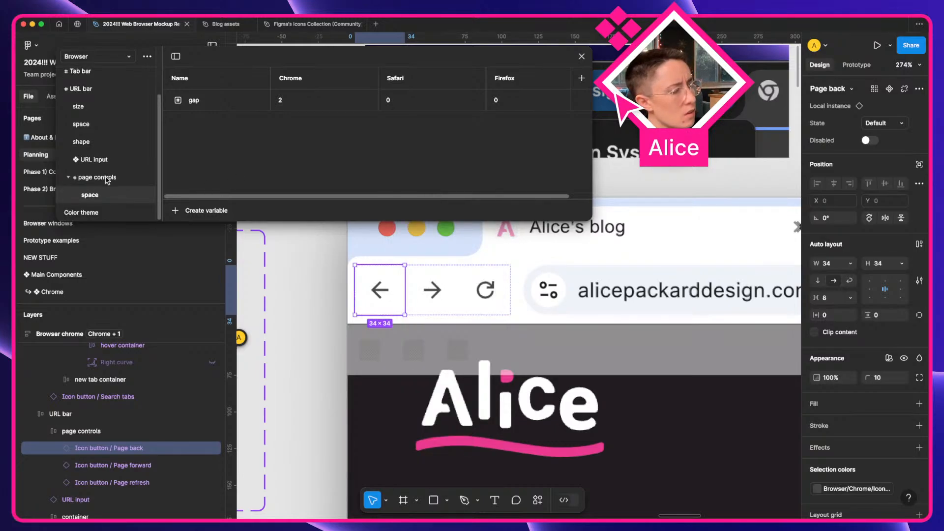
{"action": "left_click", "coordinate": [107, 178]}
{"action": "left_click", "coordinate": [210, 213]}
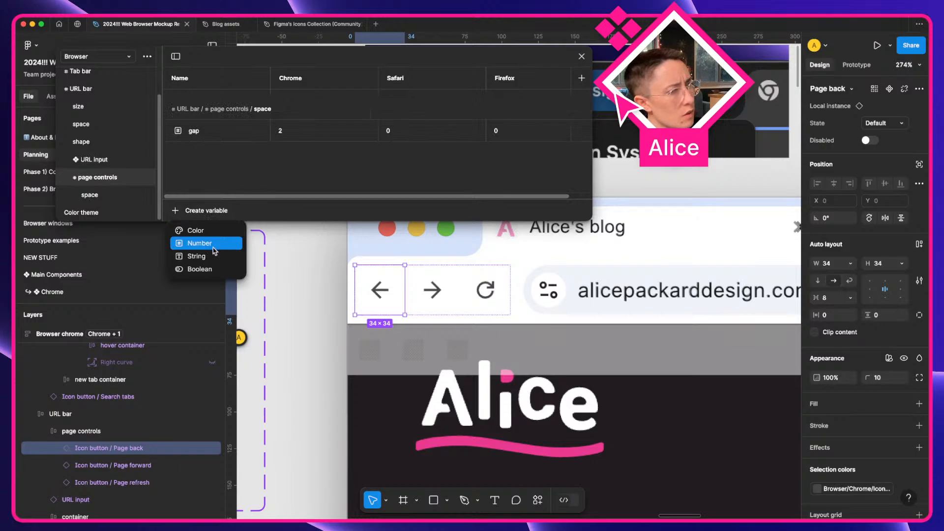
{"action": "left_click", "coordinate": [214, 246]}
{"action": "type", "text": "dimension"}
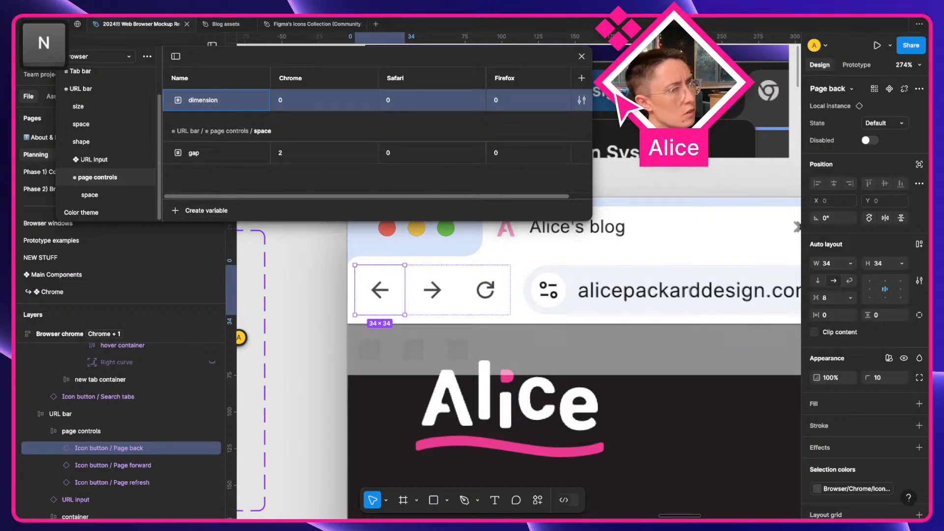
{"action": "key", "text": "Return"}
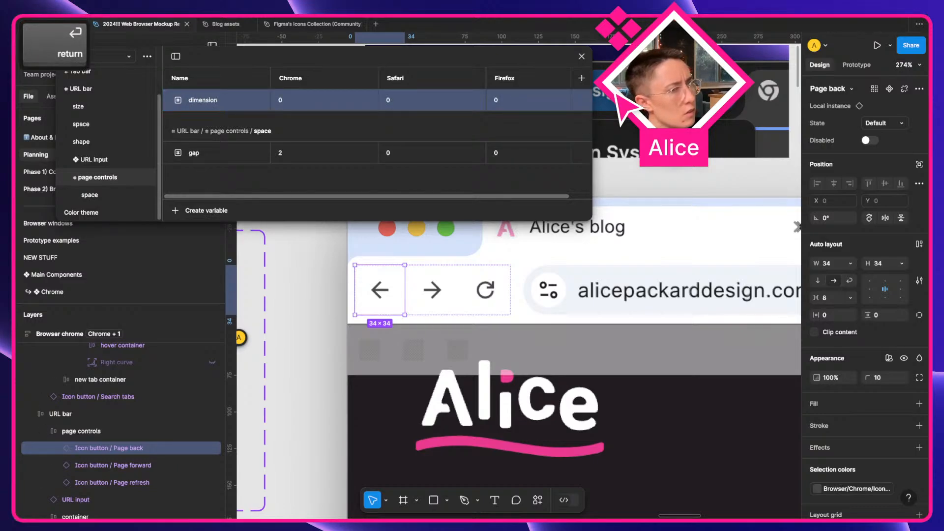
Move the dimension variable into a new page controls subgroup named "❖ Page control", using the four-diamond symbol as prefix
{"action": "right_click", "coordinate": [207, 107]}
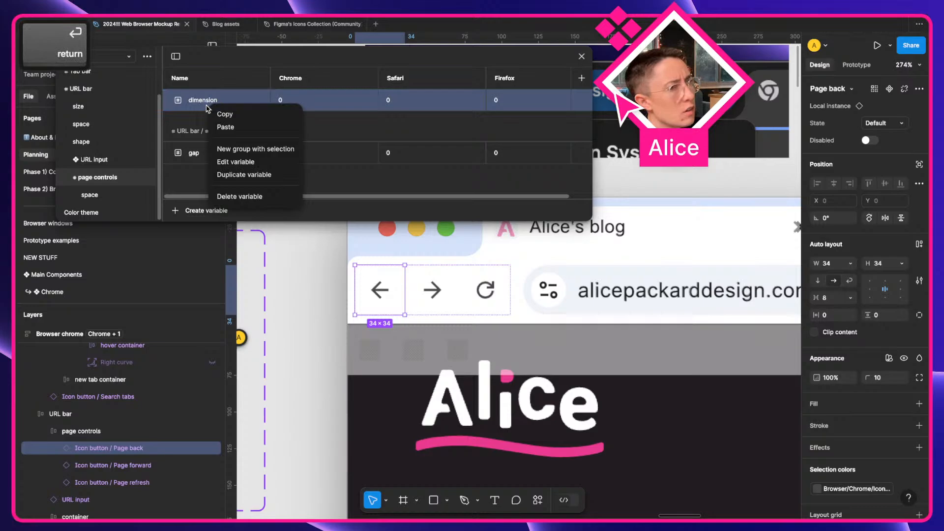
{"action": "left_click", "coordinate": [231, 148]}
{"action": "double_click", "coordinate": [112, 196]}
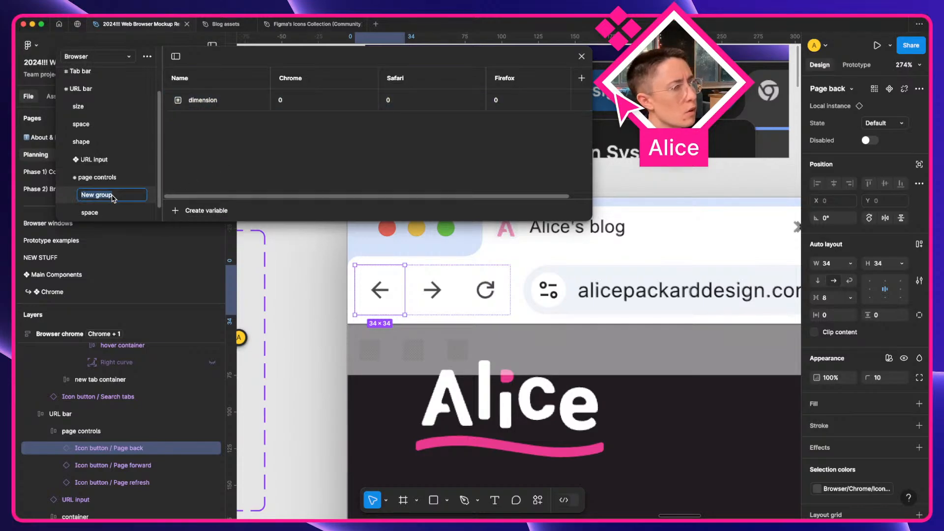
{"action": "key", "text": "ctrl+super+space"}
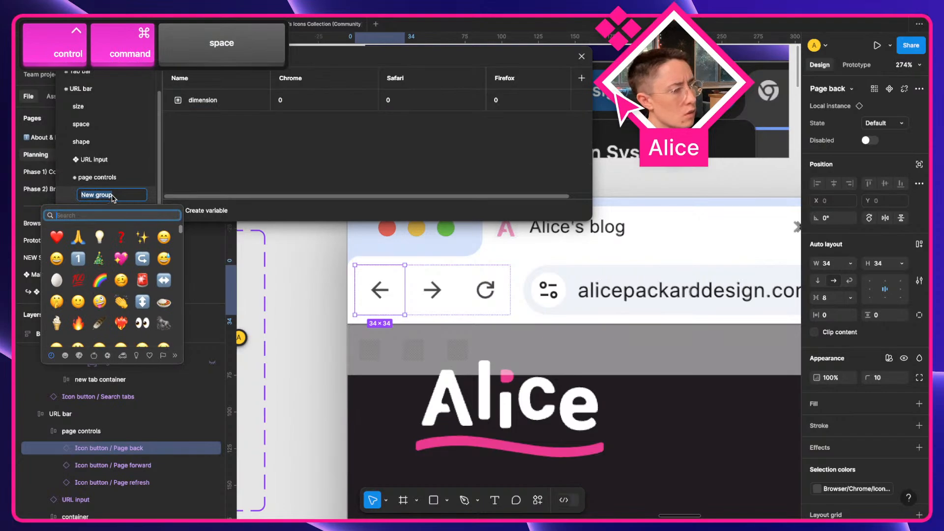
{"action": "type", "text": "diam"}
{"action": "key", "text": "Right"}
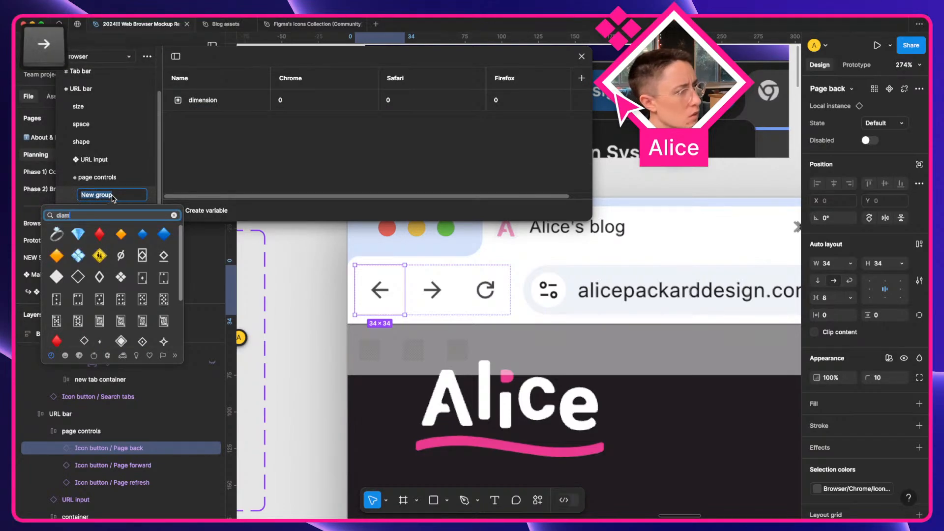
{"action": "key", "text": "Down"}
{"action": "key", "text": "Down"}
{"action": "key", "text": "Right"}
{"action": "key", "text": "Right"}
{"action": "key", "text": "Return"}
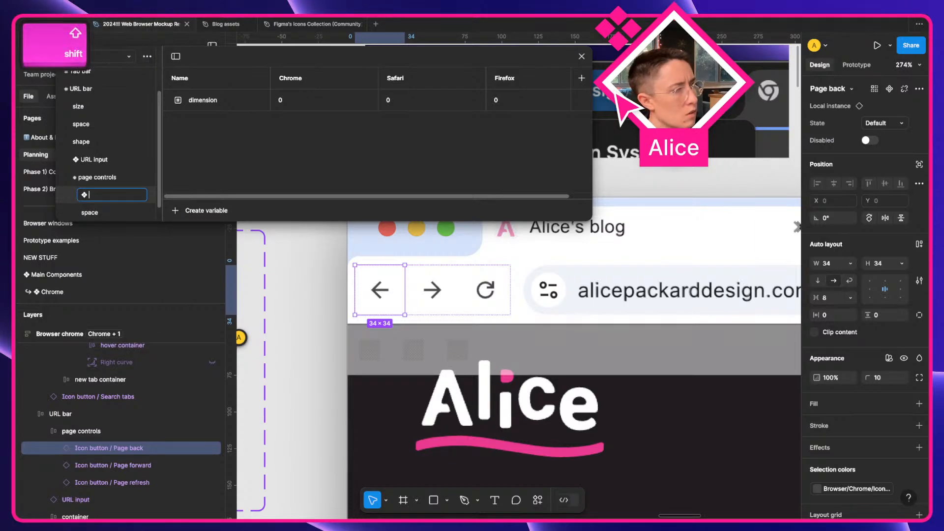
{"action": "type", "text": "Pa"}
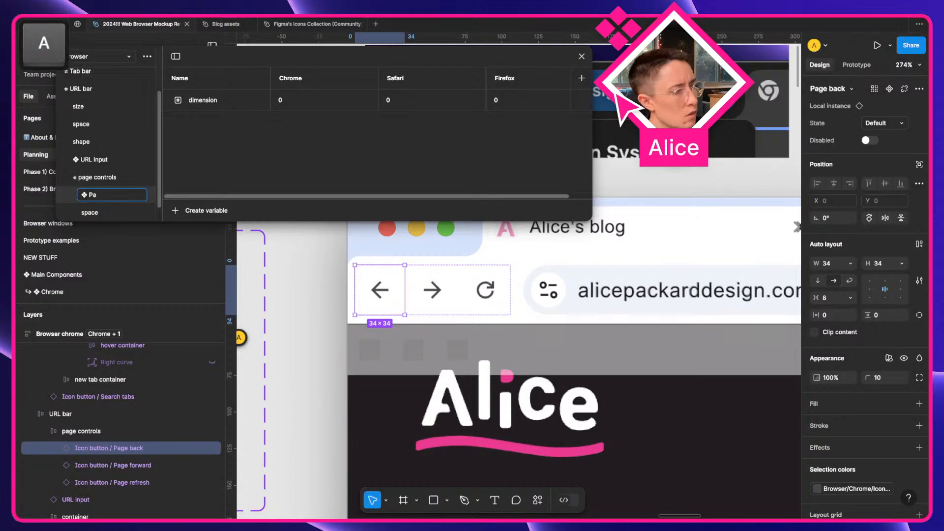
{"action": "type", "text": "ge cont"}
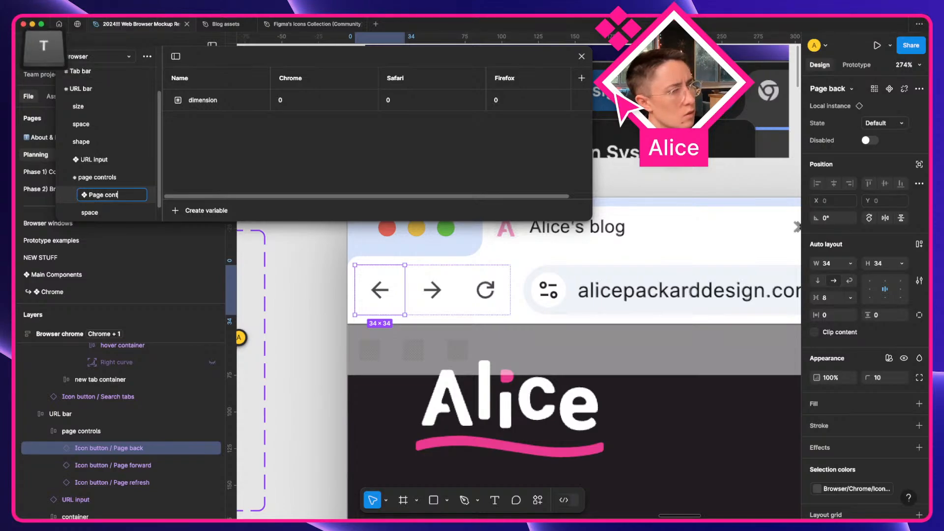
{"action": "type", "text": "rol"}
{"action": "key", "text": "Return"}
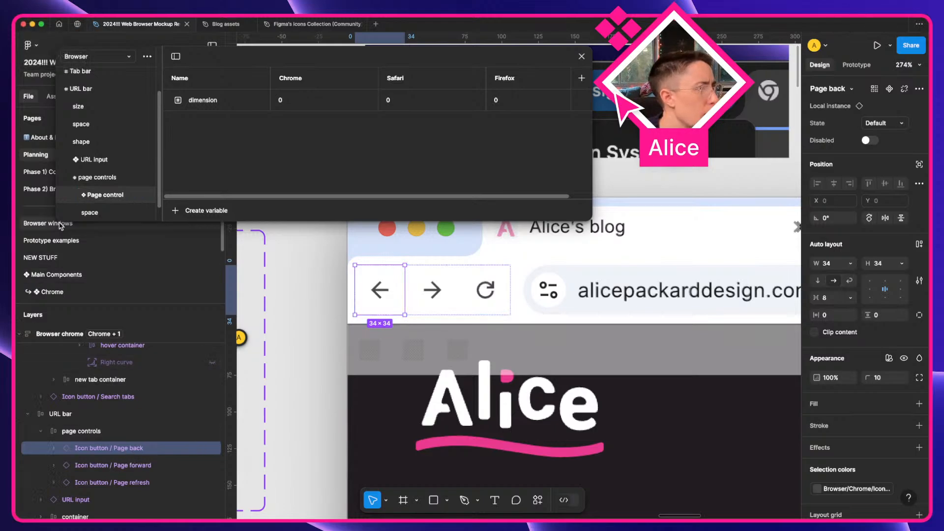
Examine how the Chrome icon button groups are named and organized in the Color themes variable collection
{"action": "scroll", "coordinate": [102, 187], "scroll_direction": "up", "scroll_amount": 2}
{"action": "scroll", "coordinate": [103, 188], "scroll_direction": "up", "scroll_amount": 1}
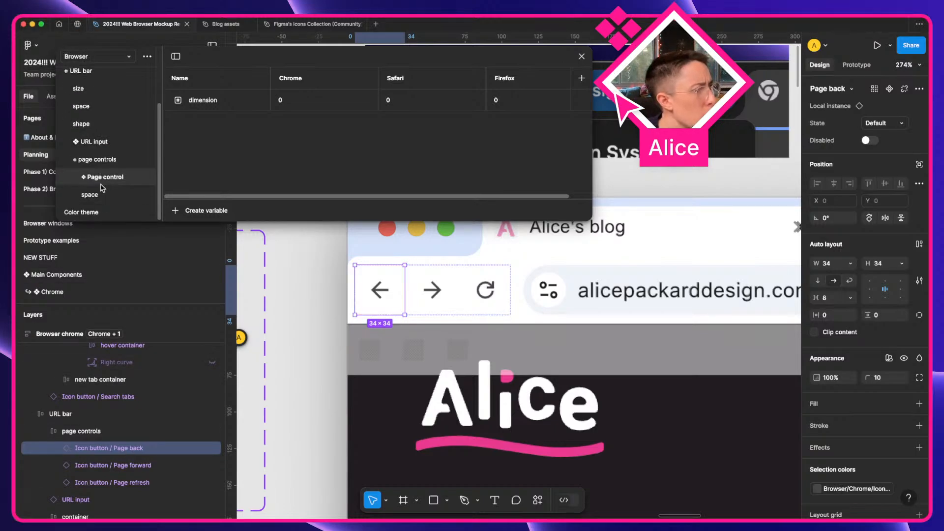
{"action": "left_click", "coordinate": [82, 64]}
{"action": "left_click", "coordinate": [93, 88]}
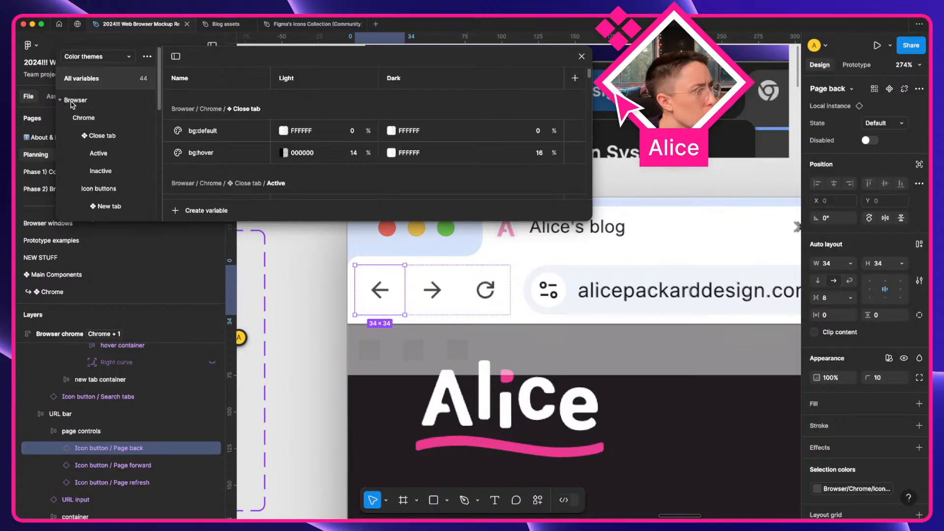
{"action": "left_click", "coordinate": [78, 136]}
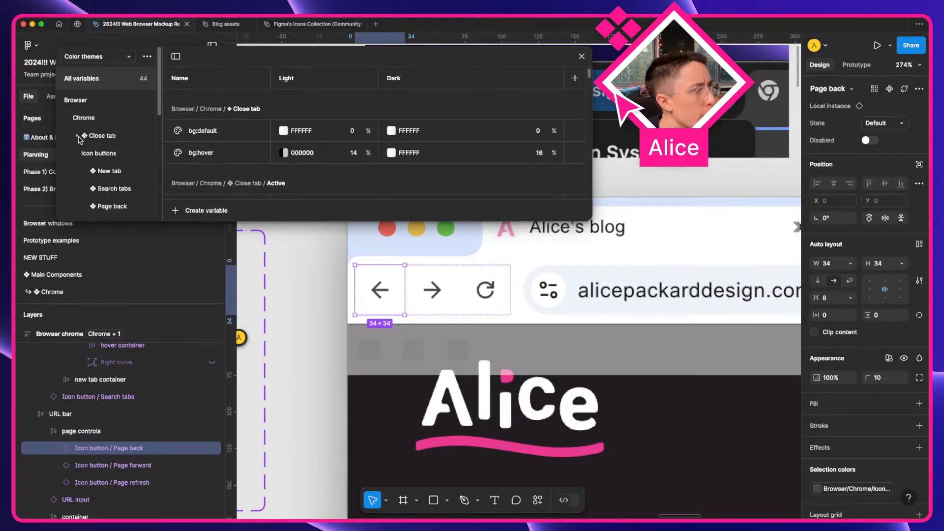
{"action": "scroll", "coordinate": [94, 156], "scroll_direction": "down", "scroll_amount": 1}
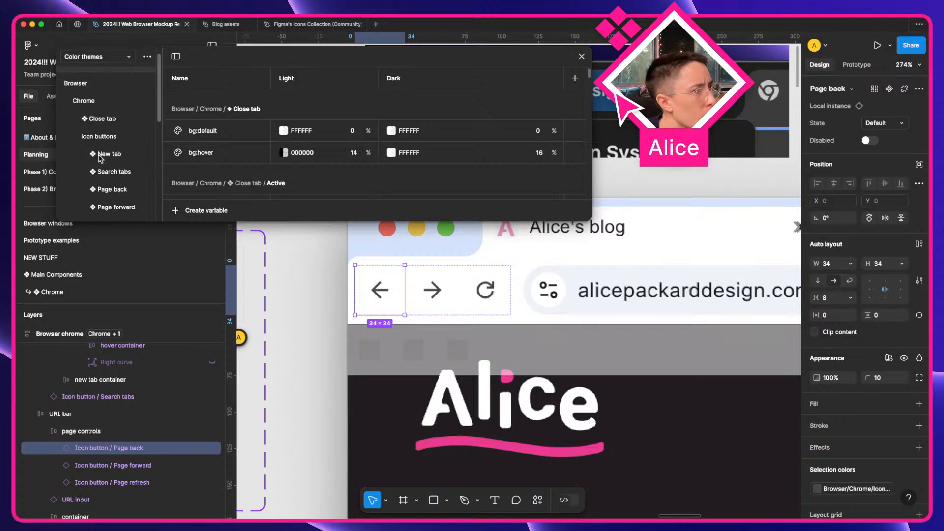
{"action": "scroll", "coordinate": [108, 157], "scroll_direction": "down", "scroll_amount": 2}
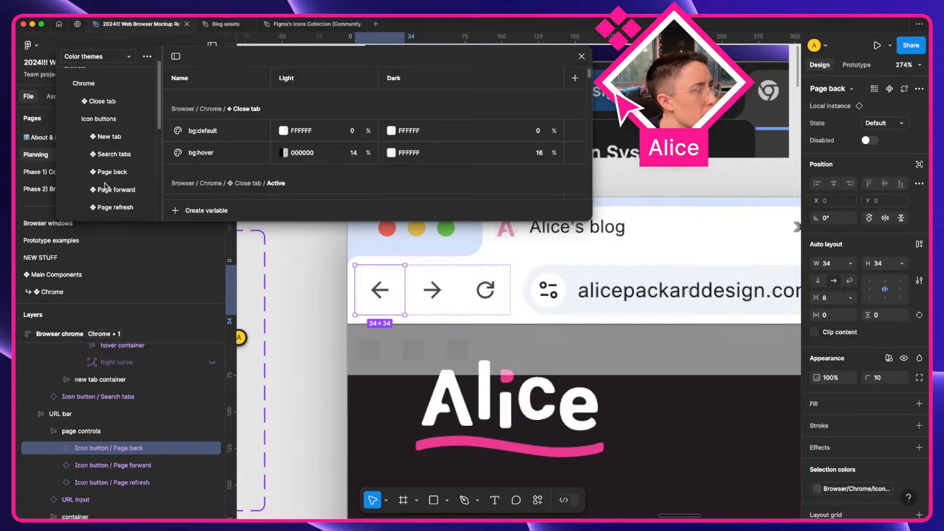
{"action": "scroll", "coordinate": [113, 169], "scroll_direction": "down", "scroll_amount": 2}
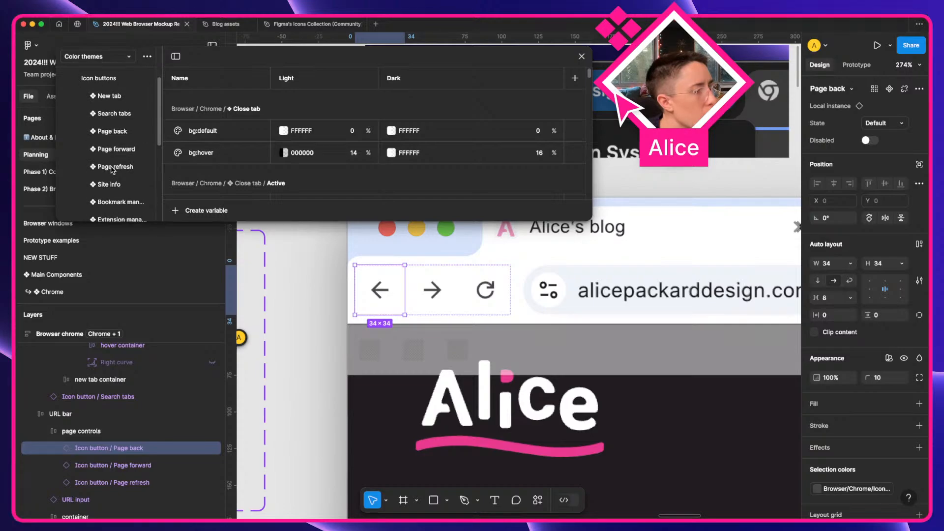
{"action": "scroll", "coordinate": [113, 186], "scroll_direction": "up", "scroll_amount": 2}
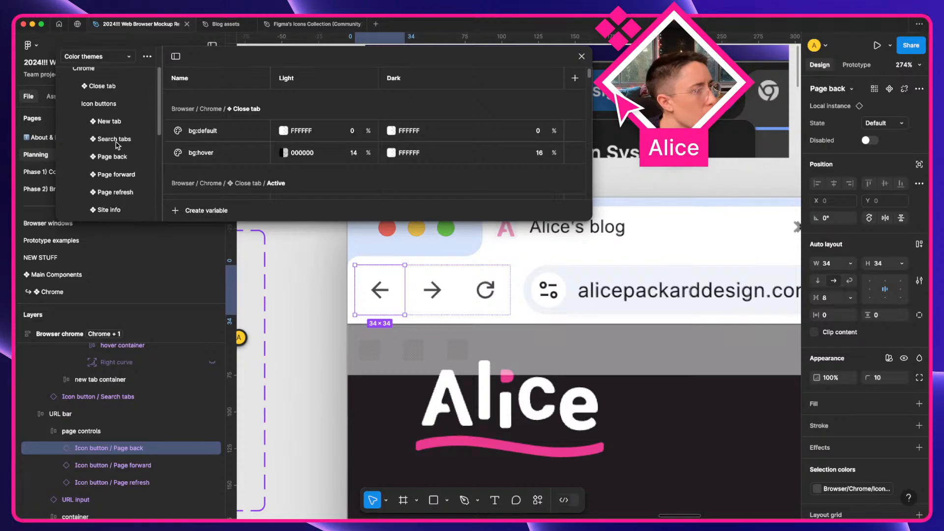
Return to the Browser collection and rename the "Page control" subgroup to "Page back, forward, refresh", keeping its diamond prefix
{"action": "left_click", "coordinate": [80, 64]}
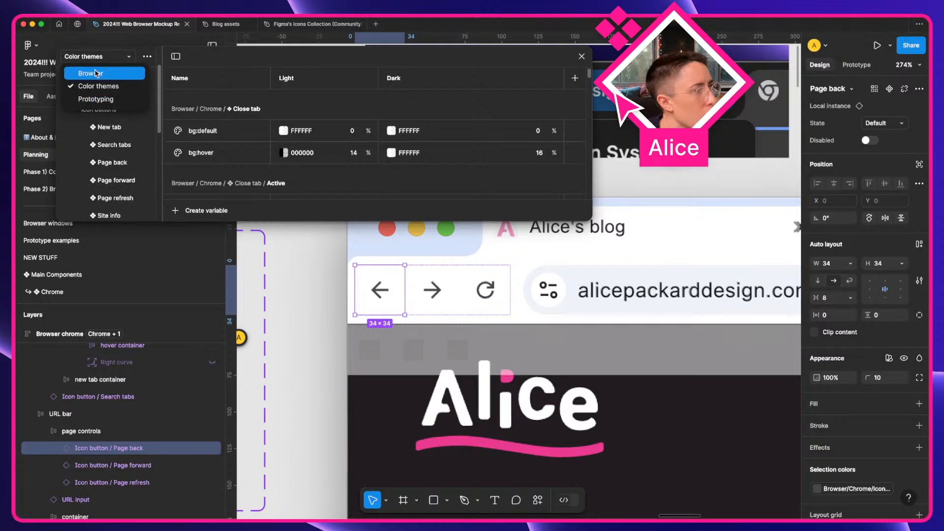
{"action": "left_click", "coordinate": [96, 74]}
{"action": "scroll", "coordinate": [117, 157], "scroll_direction": "down", "scroll_amount": 1}
{"action": "scroll", "coordinate": [110, 178], "scroll_direction": "up", "scroll_amount": 2}
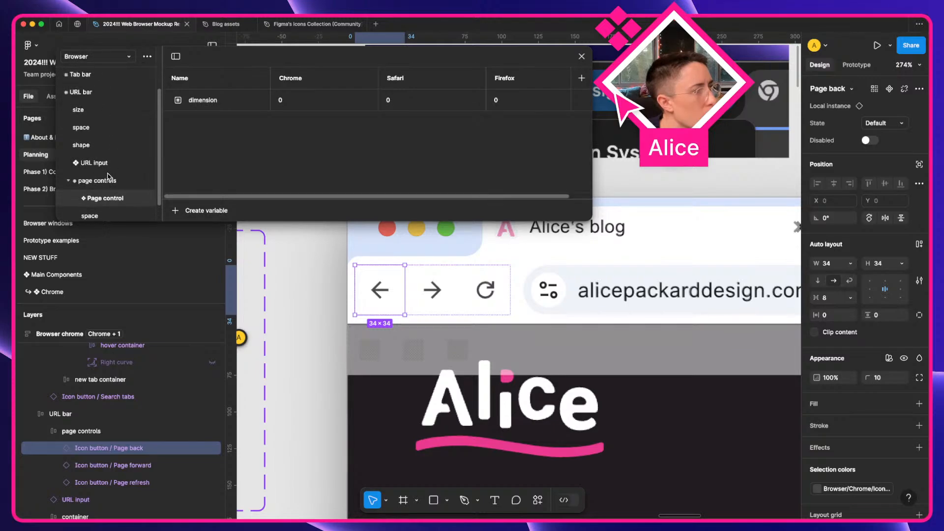
{"action": "scroll", "coordinate": [115, 202], "scroll_direction": "down", "scroll_amount": 1}
{"action": "double_click", "coordinate": [118, 207]}
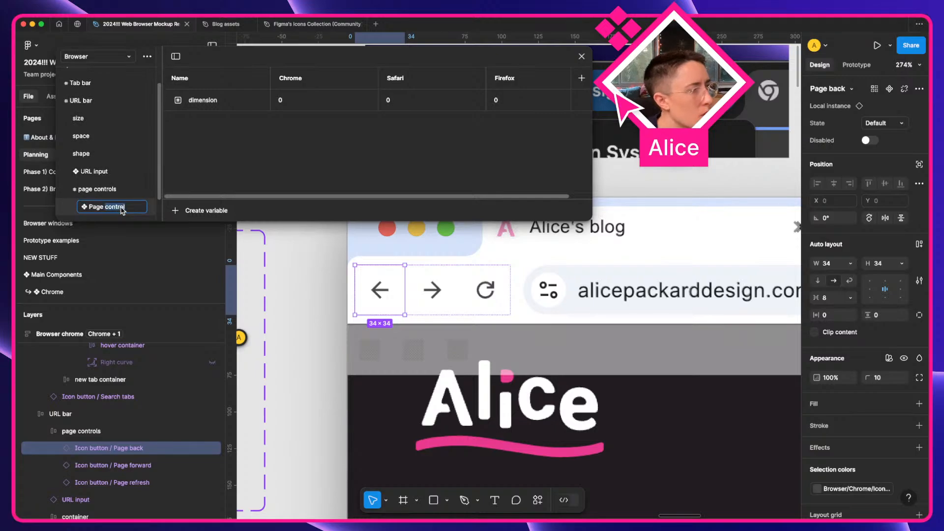
{"action": "type", "text": "Page back, f"}
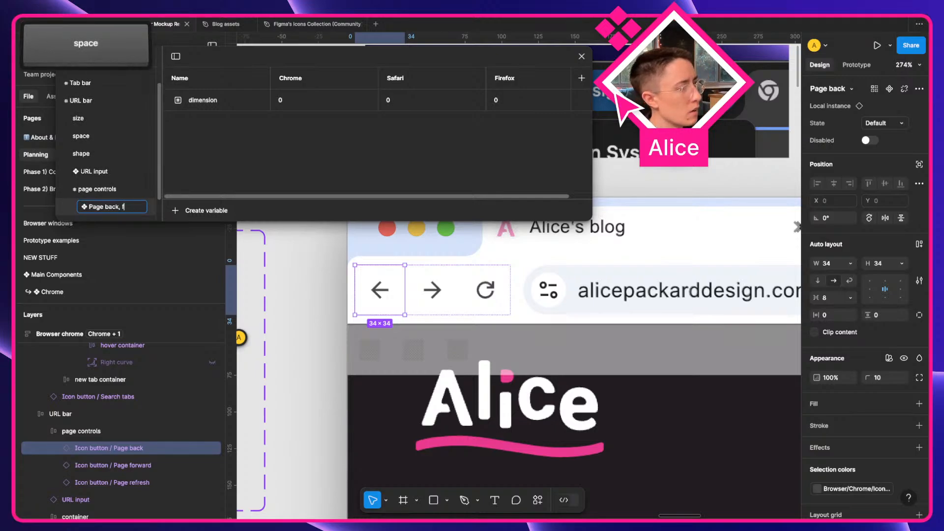
{"action": "type", "text": "orward, refresh"}
{"action": "key", "text": "Return"}
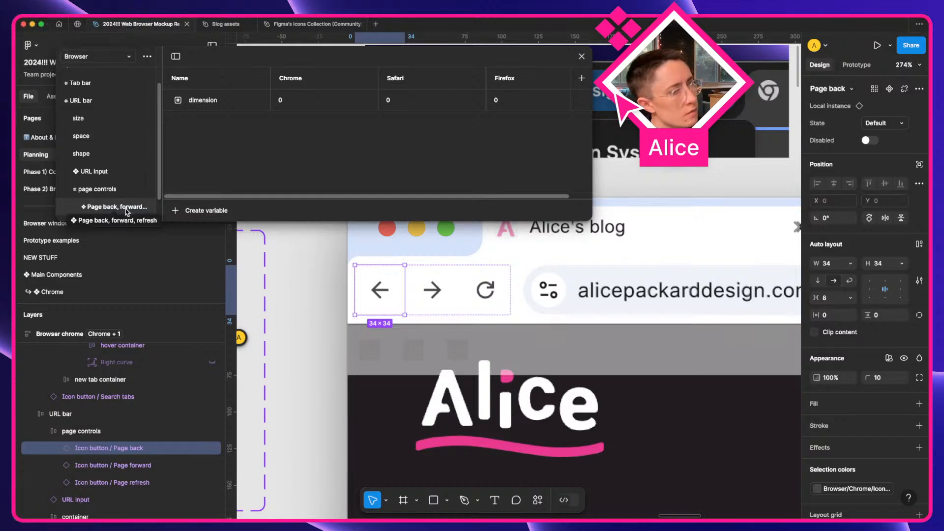
Move the "Page back, forward, refresh" group out of page controls to the collection's top level, between Text and tab
{"action": "scroll", "coordinate": [123, 212], "scroll_direction": "up", "scroll_amount": 1}
{"action": "left_click_drag", "start_coordinate": [127, 198], "coordinate": [117, 129]}
{"action": "scroll", "coordinate": [124, 165], "scroll_direction": "up", "scroll_amount": 2}
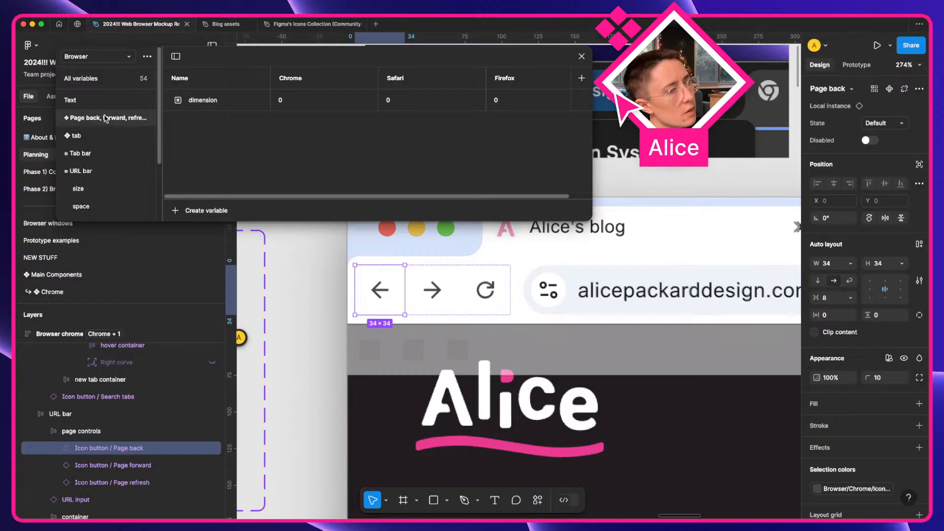
Rename the "Page back, forward, refresh" variable group to "Icon buttons", without the diamond prefix
{"action": "double_click", "coordinate": [106, 120]}
{"action": "key", "text": "Left"}
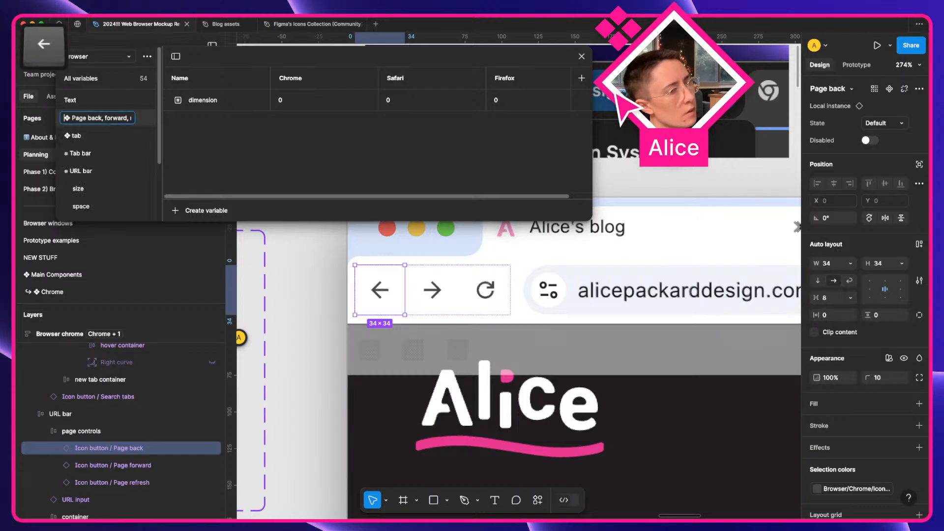
{"action": "key", "text": "alt+Right"}
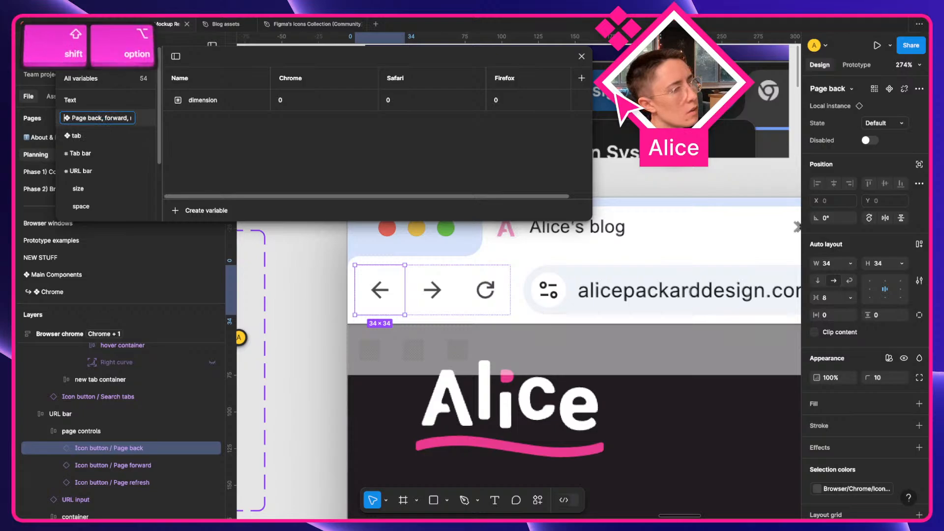
{"action": "key", "text": "alt+shift+Up"}
{"action": "type", "text": "Icon buttons"}
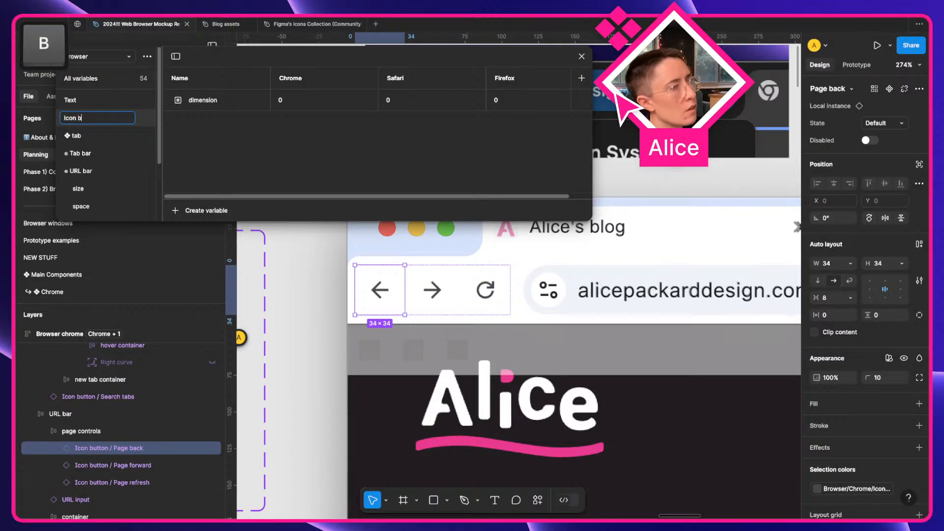
{"action": "key", "text": "Return"}
Group the dimension variable into a new "❖ Page controls" subgroup of Icon buttons and set its Chrome value to 34
{"action": "right_click", "coordinate": [221, 106]}
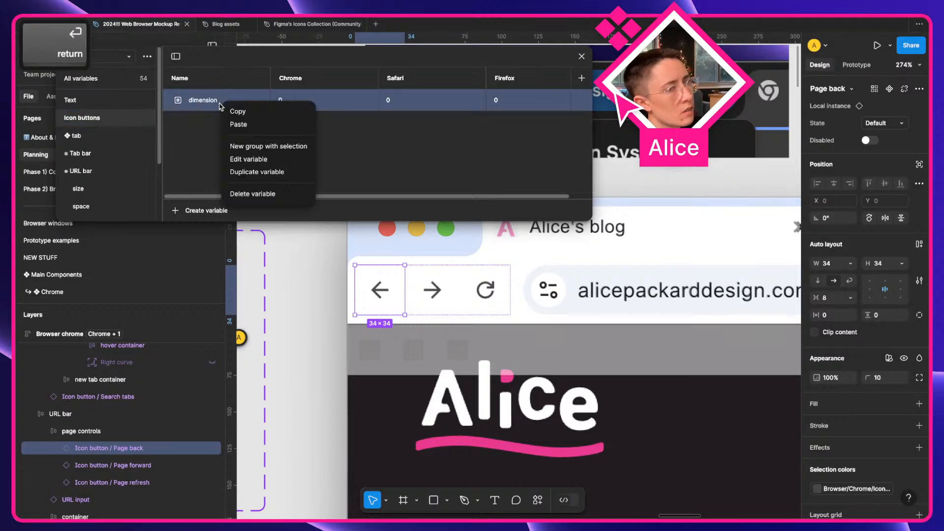
{"action": "left_click", "coordinate": [243, 147]}
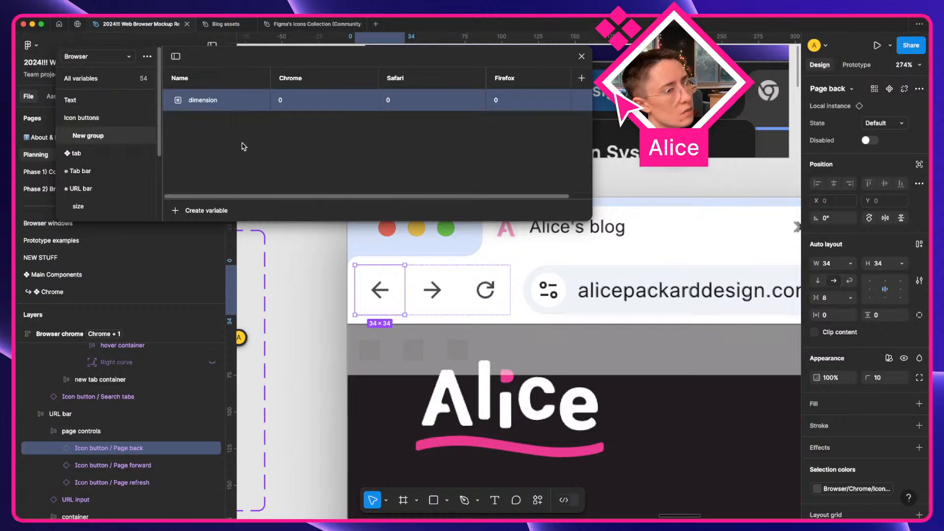
{"action": "double_click", "coordinate": [89, 135]}
{"action": "key", "text": "ctrl+super+space"}
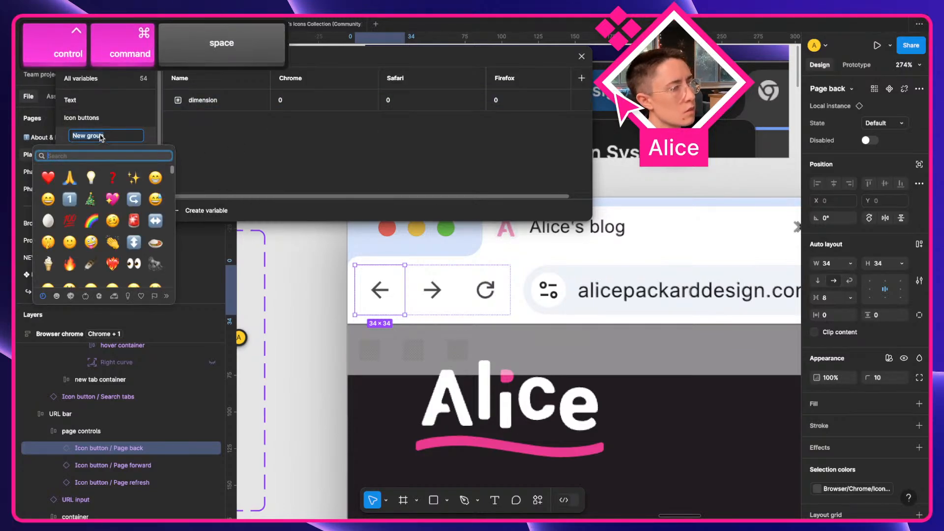
{"action": "type", "text": "diam"}
{"action": "key", "text": "Down"}
{"action": "key", "text": "Down"}
{"action": "key", "text": "Down"}
{"action": "key", "text": "Right"}
{"action": "key", "text": "Right"}
{"action": "key", "text": "Right"}
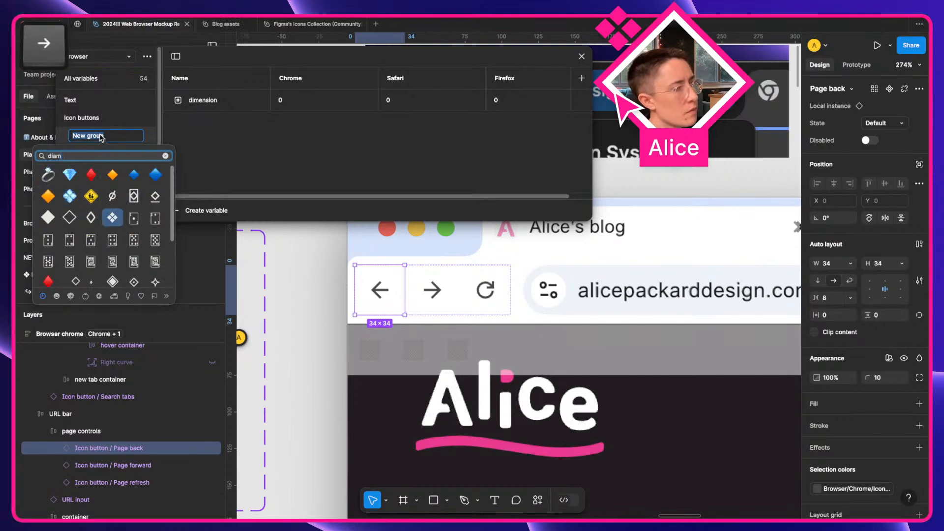
{"action": "key", "text": "Return"}
{"action": "type", "text": "Page"}
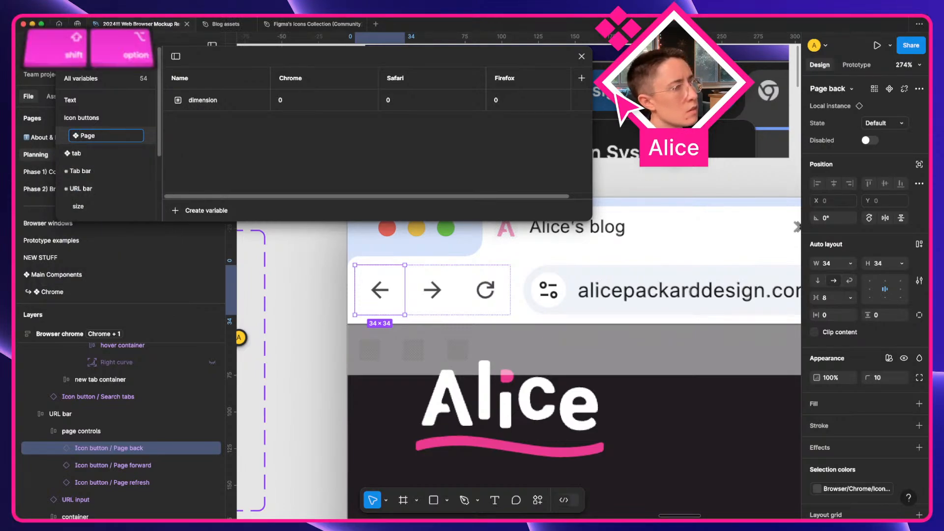
{"action": "type", "text": " controls"}
{"action": "key", "text": "Return"}
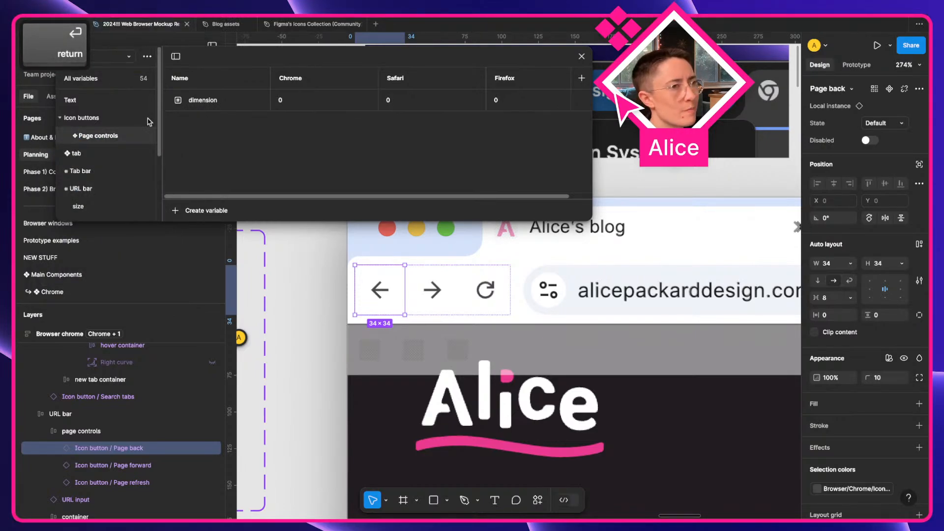
{"action": "left_click", "coordinate": [307, 102]}
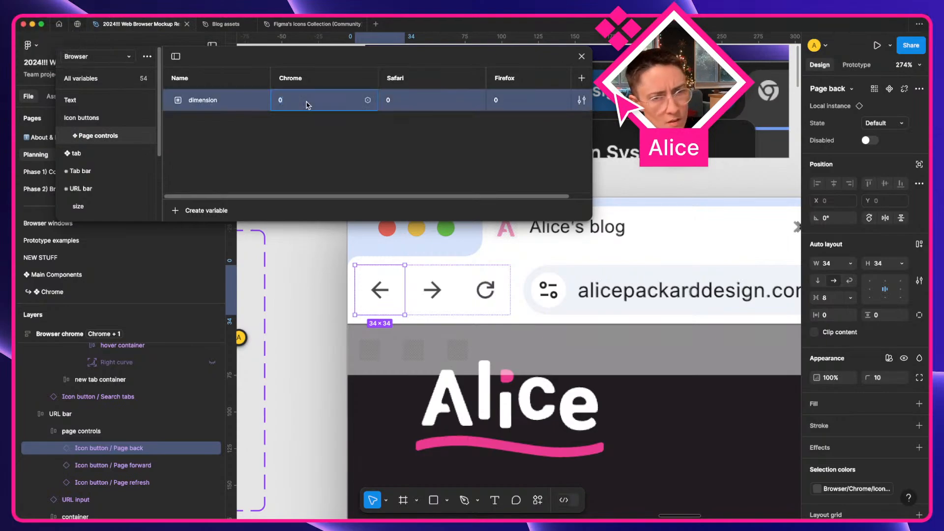
{"action": "type", "text": "34"}
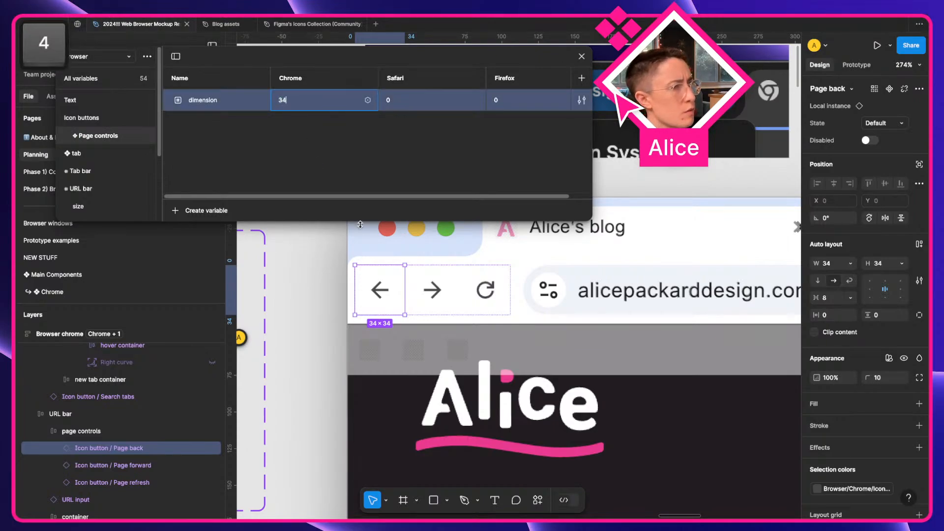
Go to the main component of the Page back icon button among the Chrome icon components
{"action": "right_click", "coordinate": [397, 309]}
{"action": "left_click", "coordinate": [439, 377]}
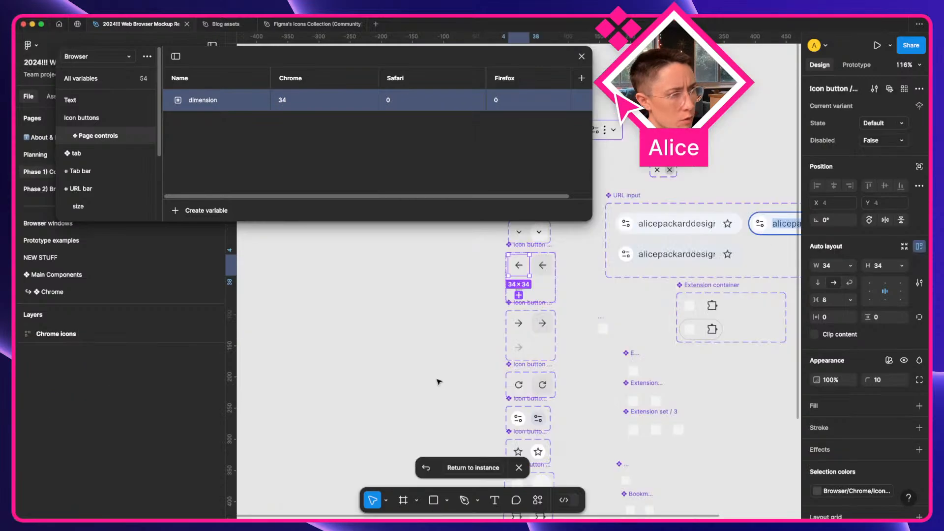
{"action": "scroll", "coordinate": [580, 239], "scroll_direction": "up", "scroll_amount": 5}
{"action": "left_click", "coordinate": [453, 289]}
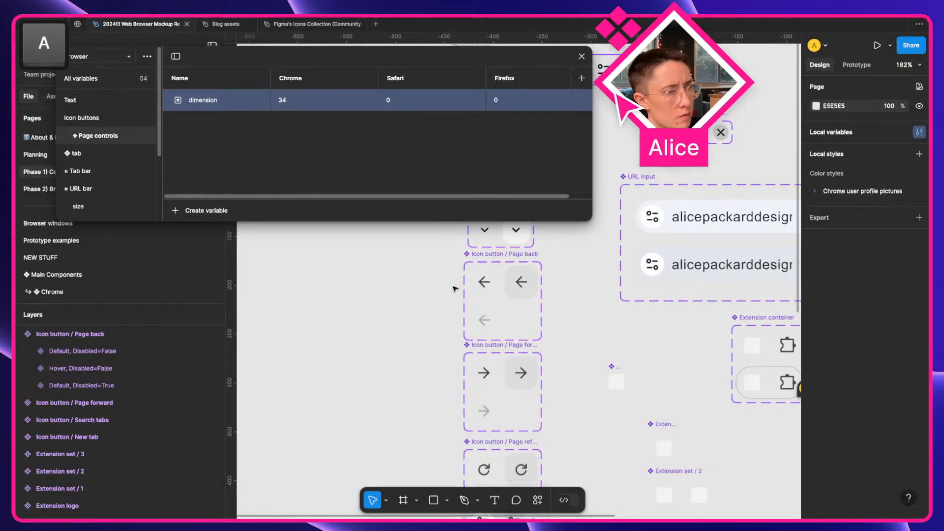
{"action": "left_click_drag", "start_coordinate": [430, 296], "coordinate": [375, 331]}
Bind the width and height of every Page back, Page forward and Page refresh variant to the Page controls dimension variable
{"action": "left_click", "coordinate": [430, 408], "text": "shift"}
{"action": "left_click", "coordinate": [467, 409], "text": "shift"}
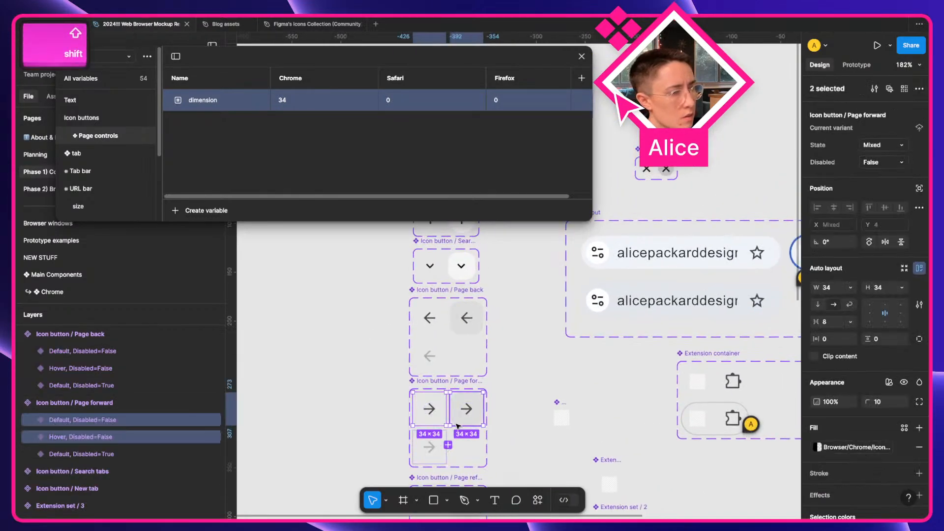
{"action": "left_click", "coordinate": [430, 446], "text": "shift"}
{"action": "left_click", "coordinate": [430, 355], "text": "shift"}
{"action": "left_click", "coordinate": [429, 318], "text": "shift"}
{"action": "left_click", "coordinate": [466, 318], "text": "shift"}
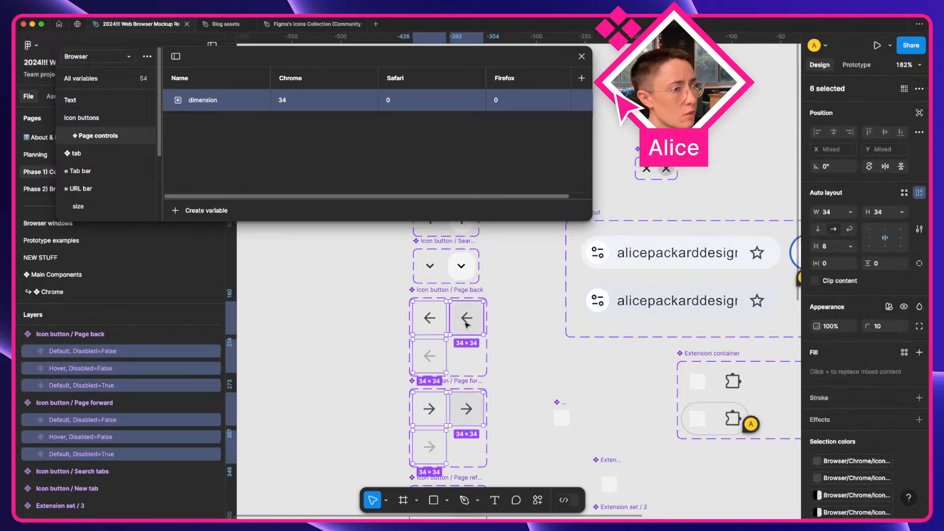
{"action": "left_click", "coordinate": [458, 265], "text": "shift"}
{"action": "left_click", "coordinate": [433, 271], "text": "shift"}
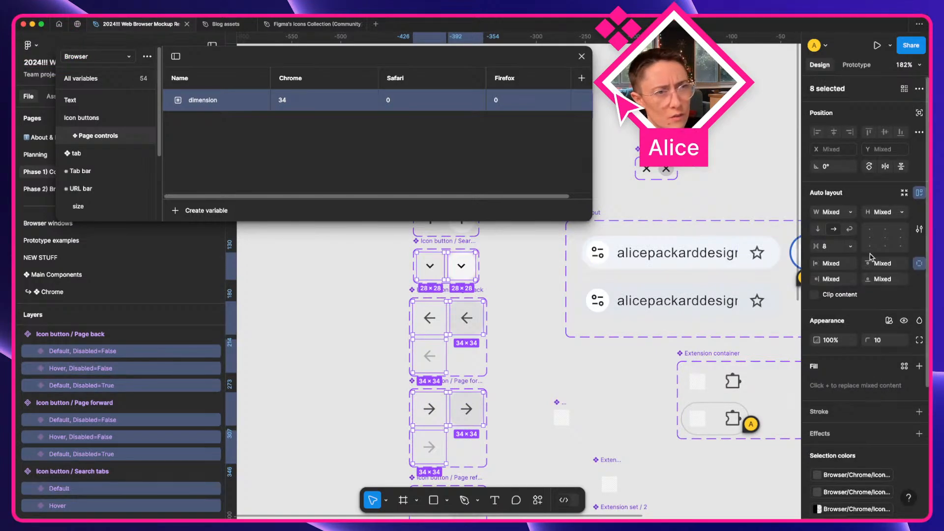
{"action": "left_click", "coordinate": [429, 266], "text": "shift"}
{"action": "left_click", "coordinate": [461, 265], "text": "shift"}
{"action": "scroll", "coordinate": [462, 295], "scroll_direction": "down", "scroll_amount": 5}
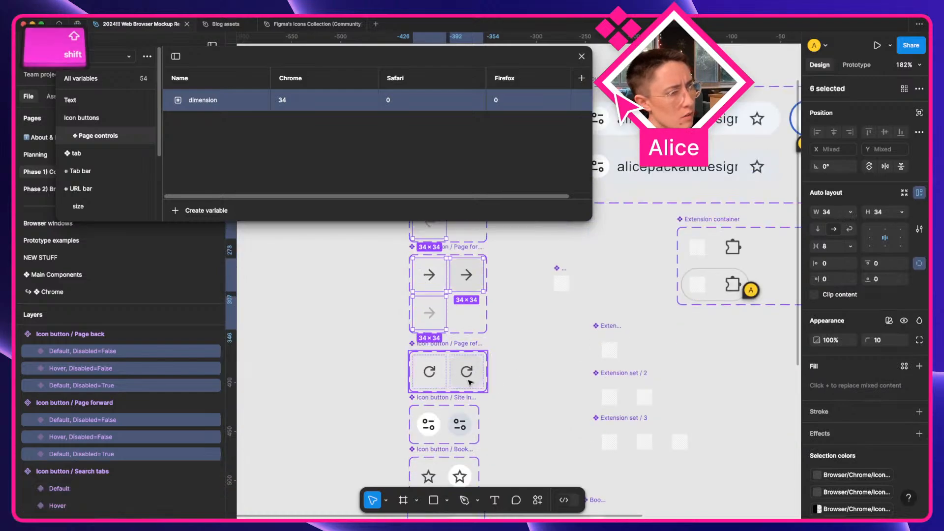
{"action": "left_click", "coordinate": [429, 372], "text": "shift"}
{"action": "left_click", "coordinate": [467, 375], "text": "shift"}
{"action": "left_click", "coordinate": [838, 212]}
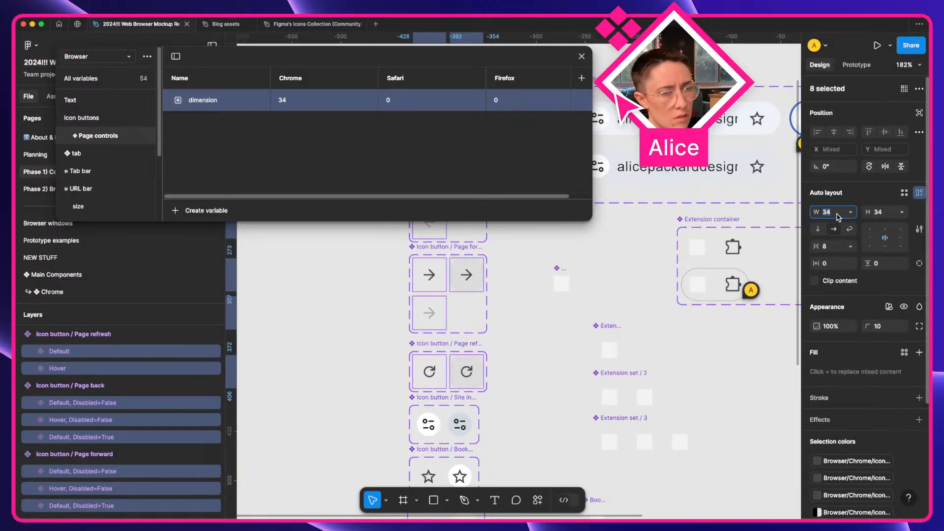
{"action": "key", "text": "equal"}
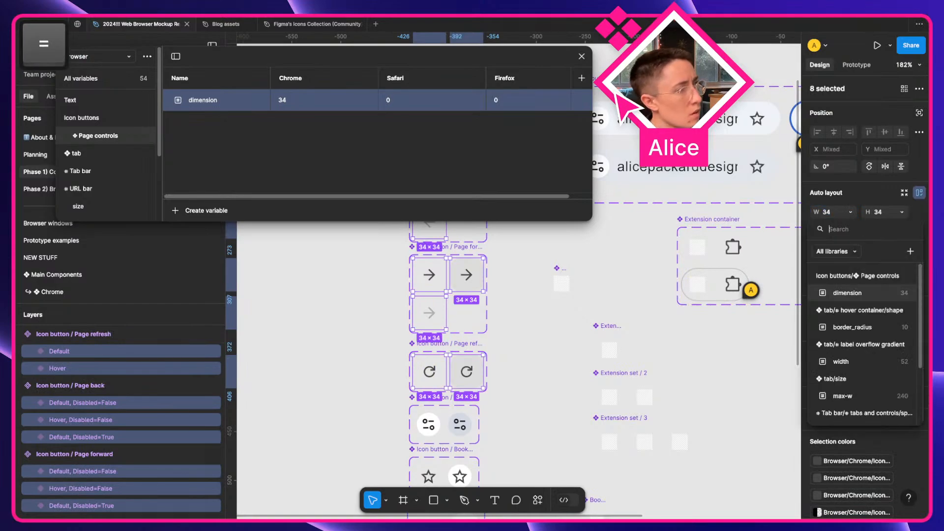
{"action": "key", "text": "Return"}
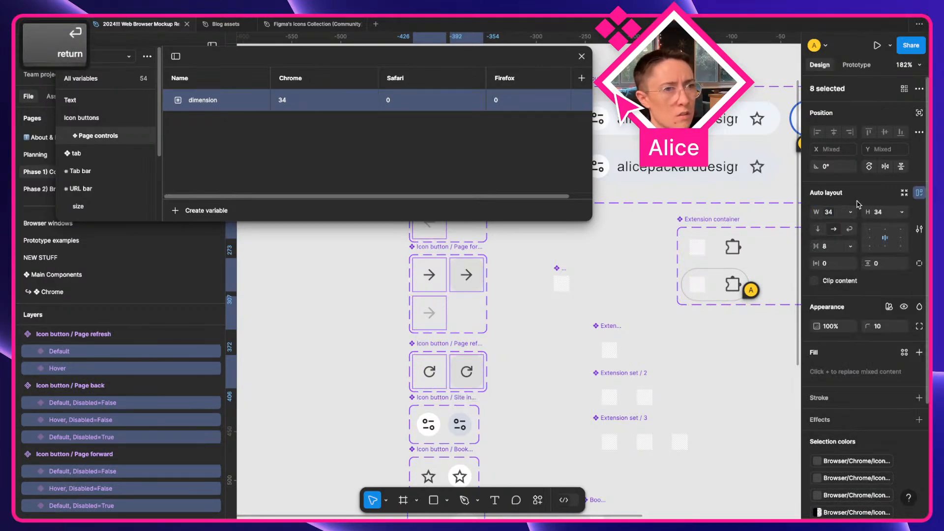
{"action": "left_click", "coordinate": [884, 213]}
{"action": "key", "text": "equal"}
{"action": "key", "text": "Return"}
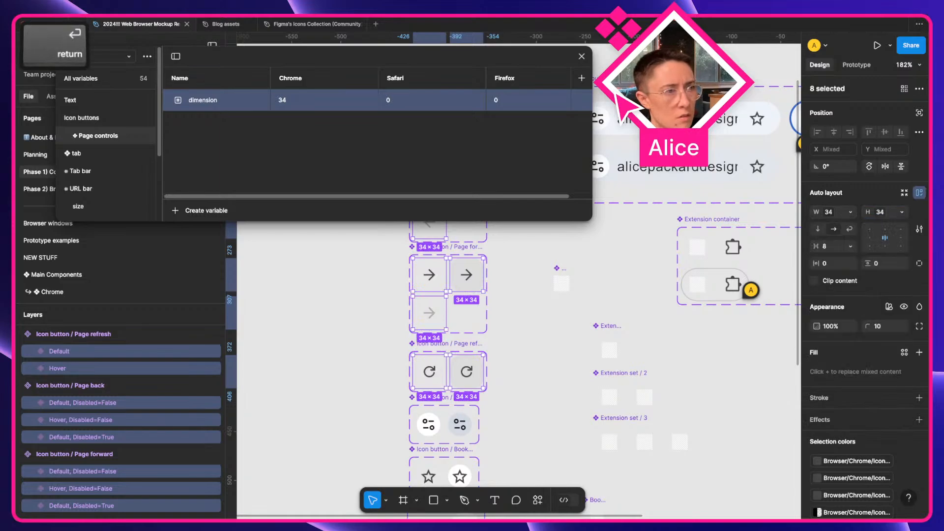
Restrict the dimension variable's number scope to width and height only
{"action": "right_click", "coordinate": [222, 100]}
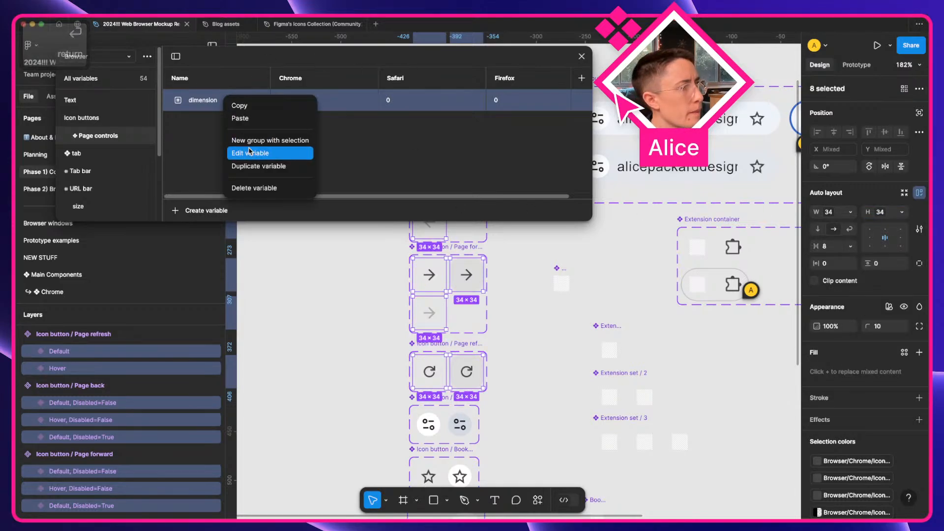
{"action": "left_click", "coordinate": [261, 158]}
{"action": "left_click", "coordinate": [364, 121]}
{"action": "left_click", "coordinate": [327, 163]}
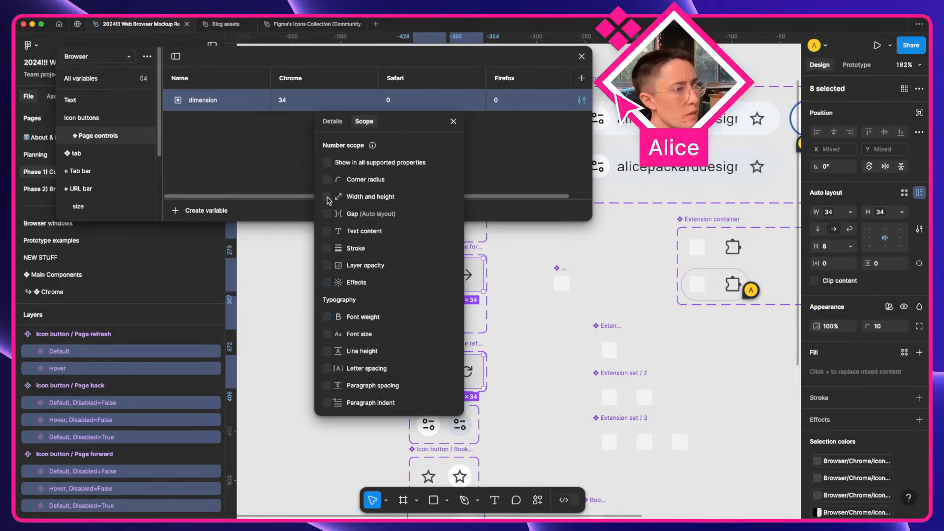
{"action": "left_click", "coordinate": [454, 122]}
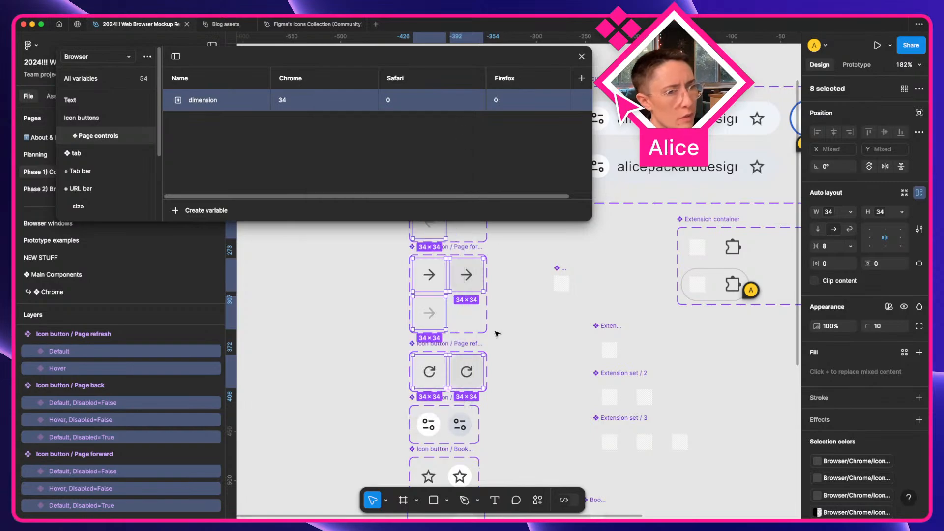
Inspect the corner radius of the Page forward button's hover variant and look over the neighbouring icon buttons
{"action": "left_click", "coordinate": [503, 300]}
{"action": "scroll", "coordinate": [501, 299], "scroll_direction": "up", "scroll_amount": 5}
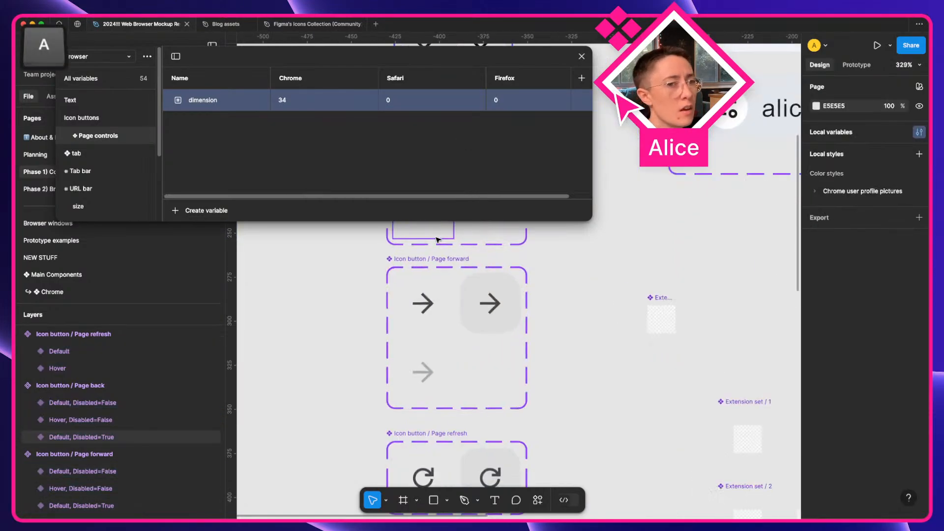
{"action": "left_click", "coordinate": [479, 302]}
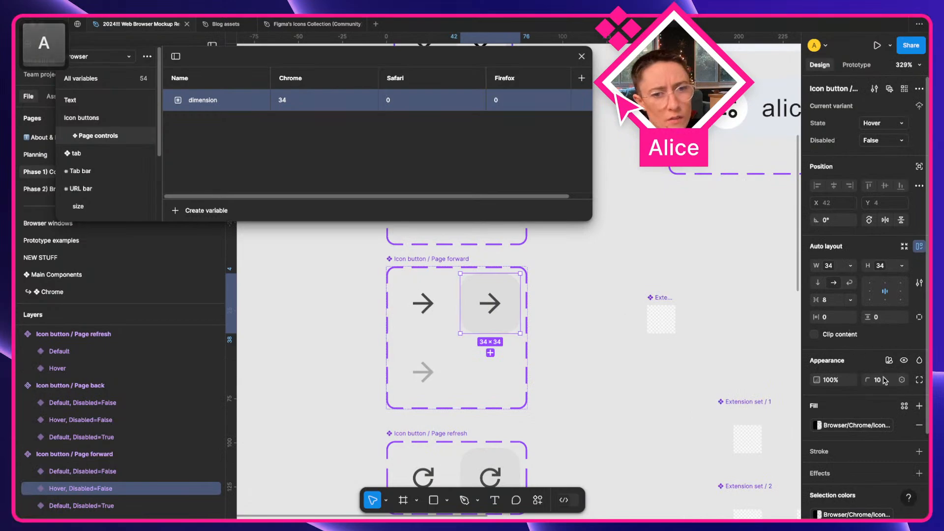
{"action": "scroll", "coordinate": [540, 339], "scroll_direction": "up", "scroll_amount": 3}
{"action": "scroll", "coordinate": [540, 340], "scroll_direction": "down", "scroll_amount": 5}
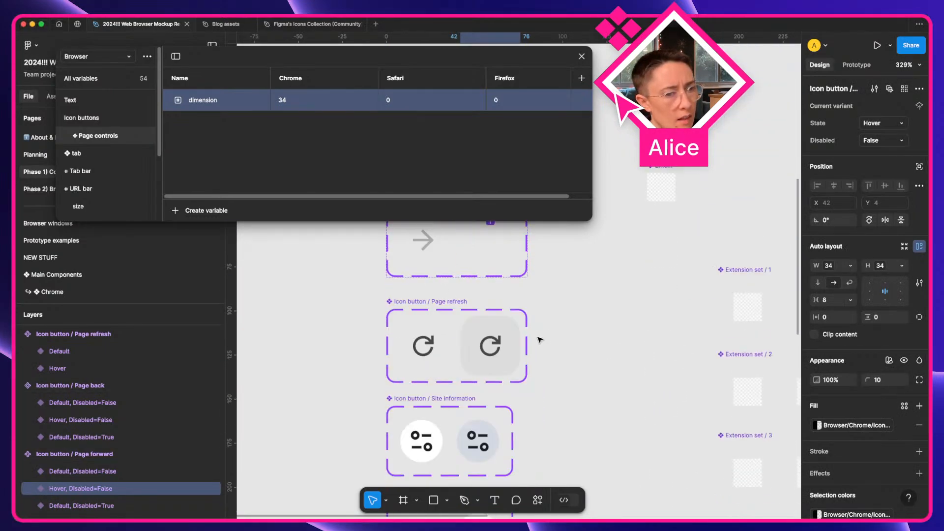
{"action": "left_click", "coordinate": [584, 326]}
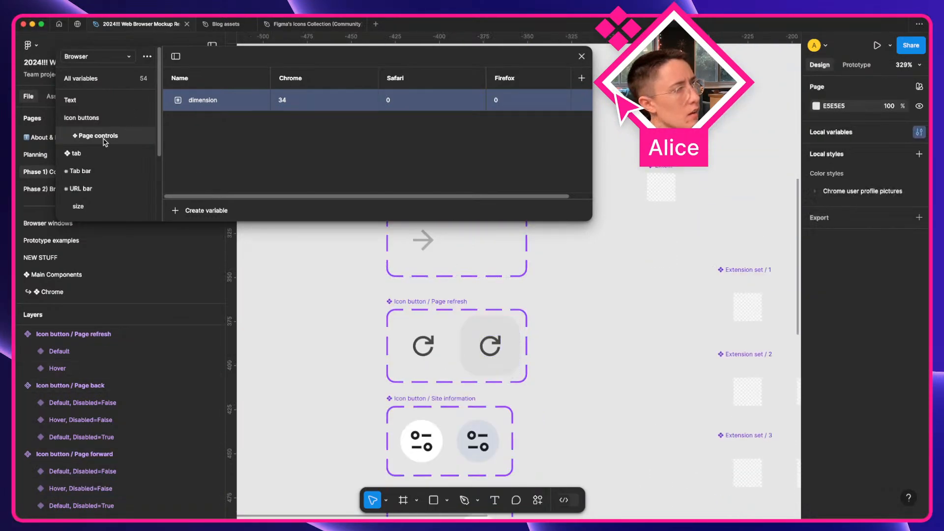
{"action": "left_click", "coordinate": [192, 210]}
{"action": "left_click", "coordinate": [202, 126]}
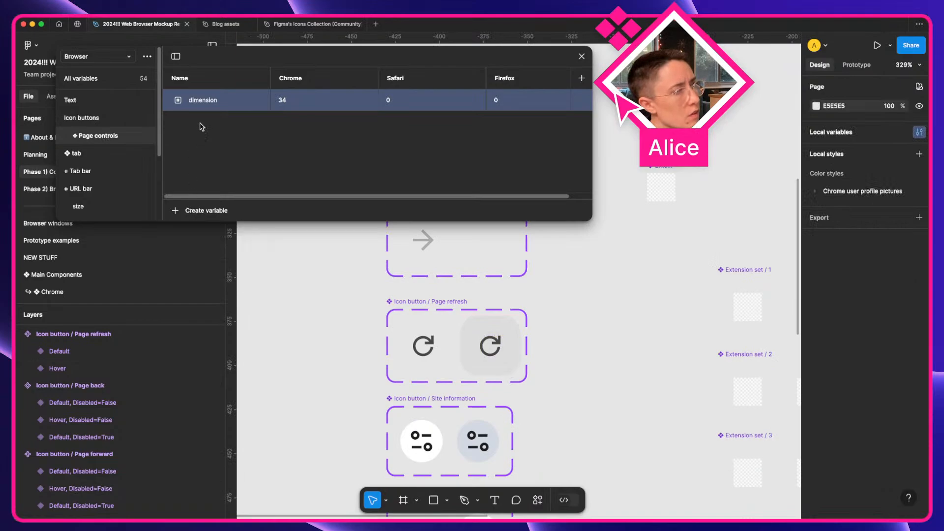
Move the dimension variable into a new "size" subgroup inside Page controls
{"action": "right_click", "coordinate": [205, 109]}
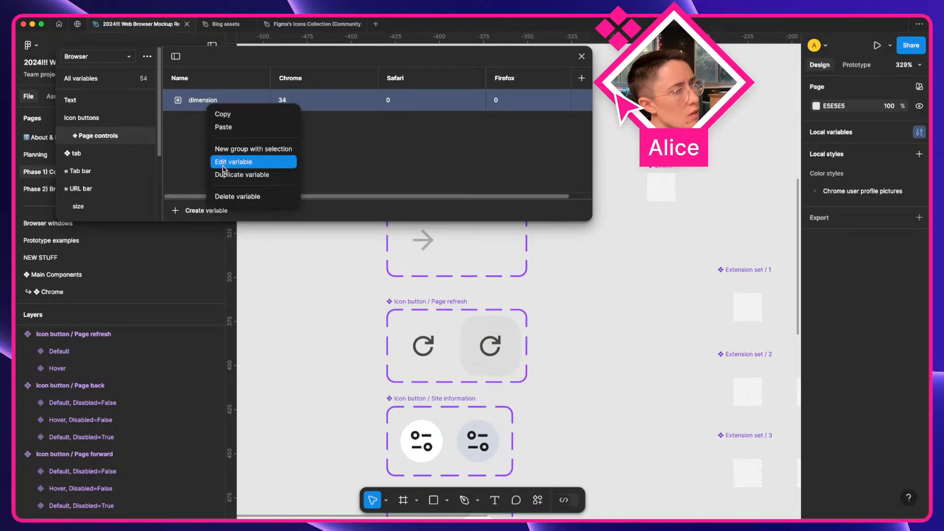
{"action": "left_click", "coordinate": [220, 149]}
{"action": "double_click", "coordinate": [102, 154]}
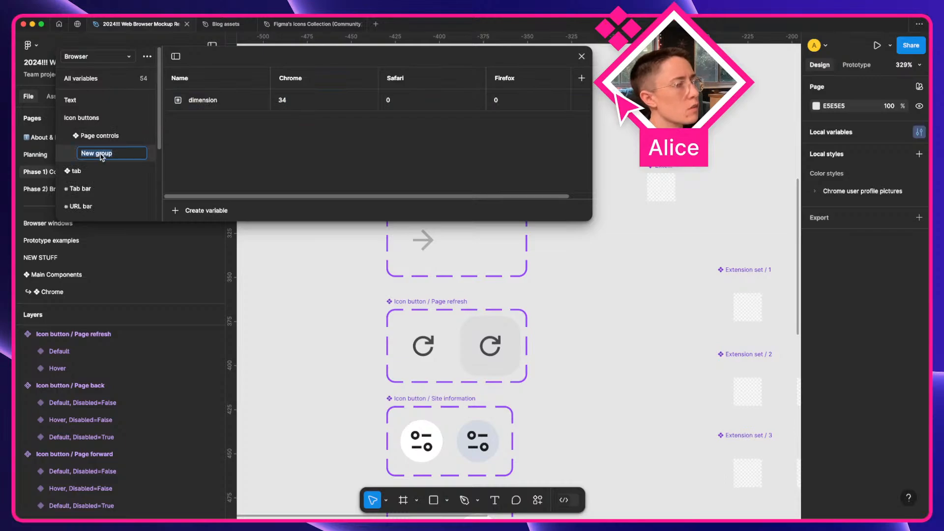
{"action": "type", "text": "size"}
{"action": "key", "text": "Return"}
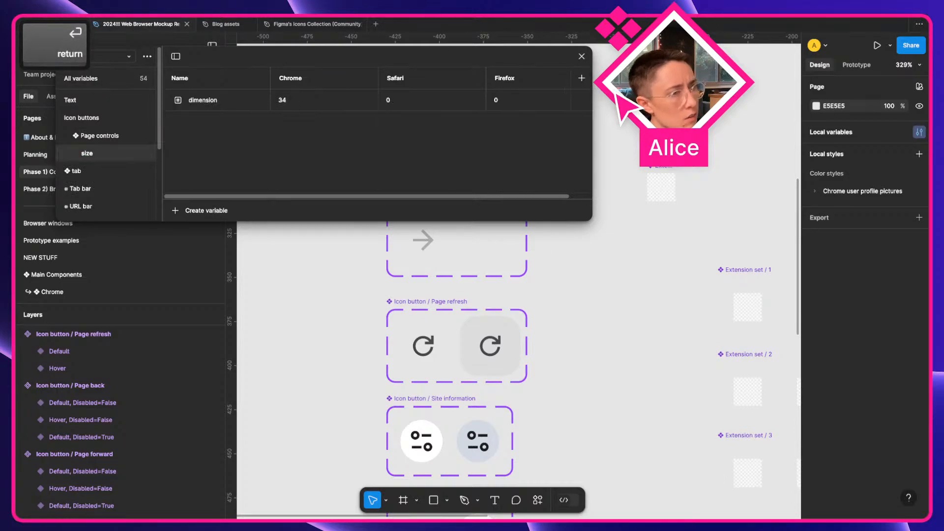
Create a number variable named "corner radii" for the Page controls group
{"action": "left_click", "coordinate": [104, 139]}
{"action": "left_click", "coordinate": [195, 214]}
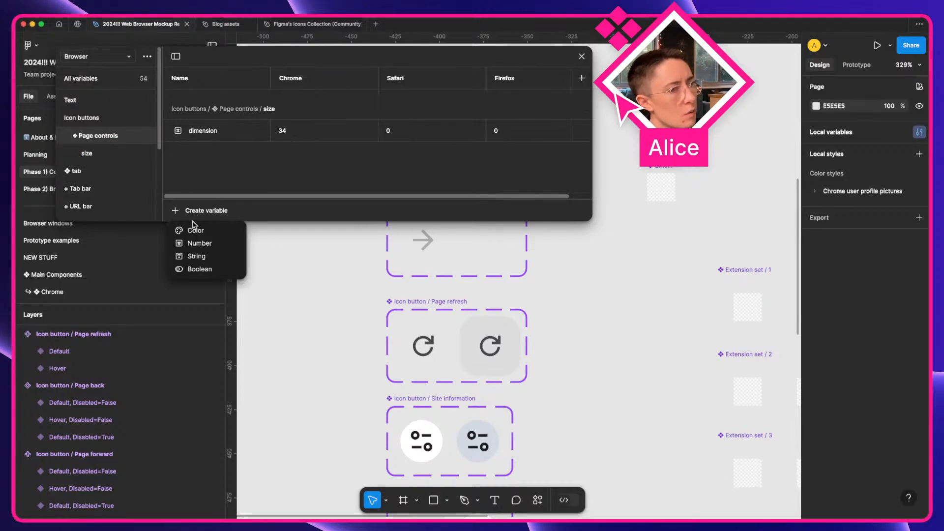
{"action": "left_click", "coordinate": [199, 243]}
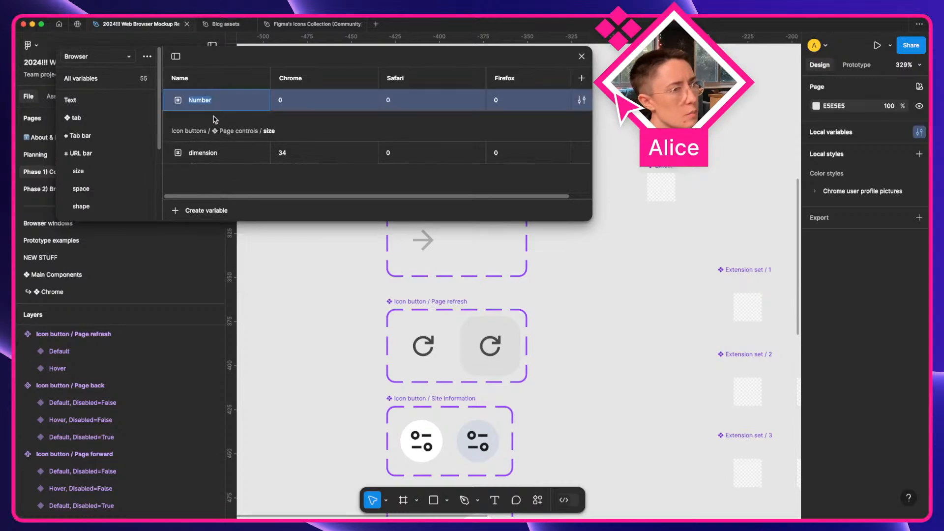
{"action": "type", "text": "corner radii"}
{"action": "key", "text": "Return"}
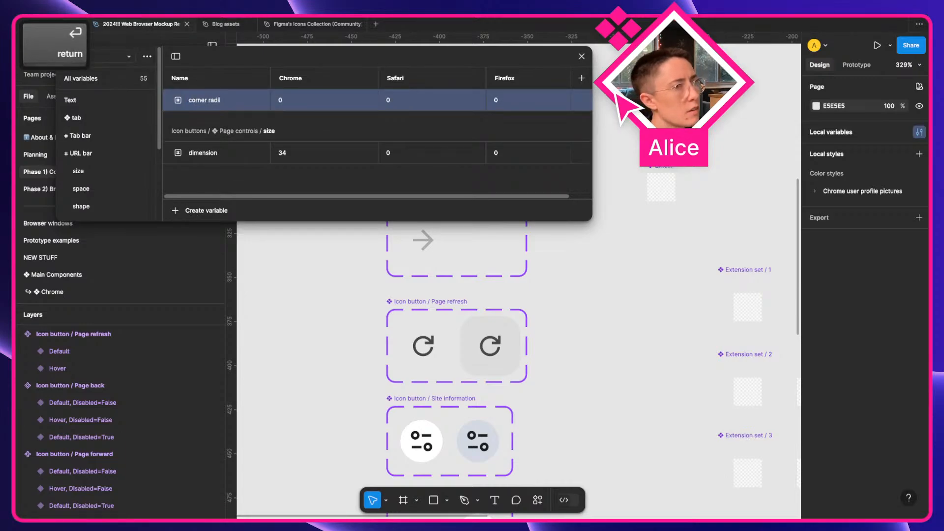
Restrict the corner radii variable's number scope to corner radius only
{"action": "right_click", "coordinate": [216, 99]}
{"action": "left_click", "coordinate": [275, 152]}
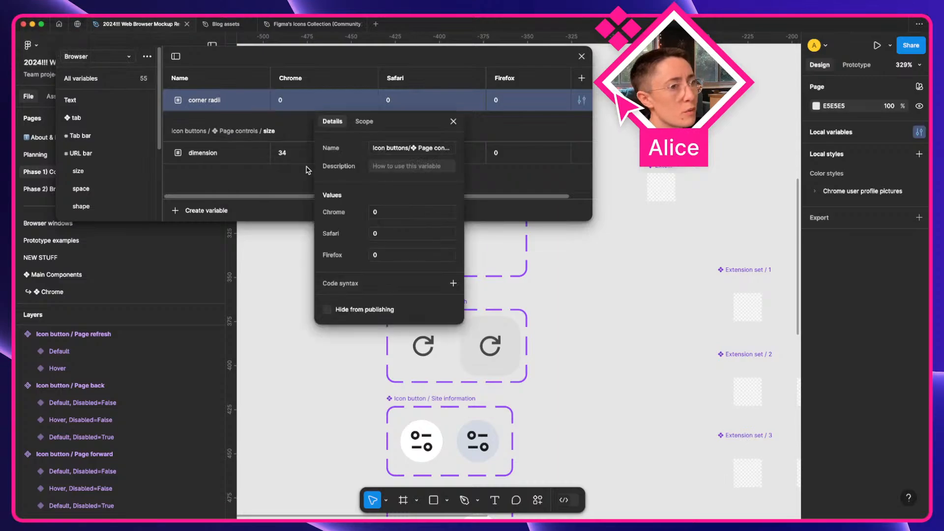
{"action": "left_click", "coordinate": [364, 121]}
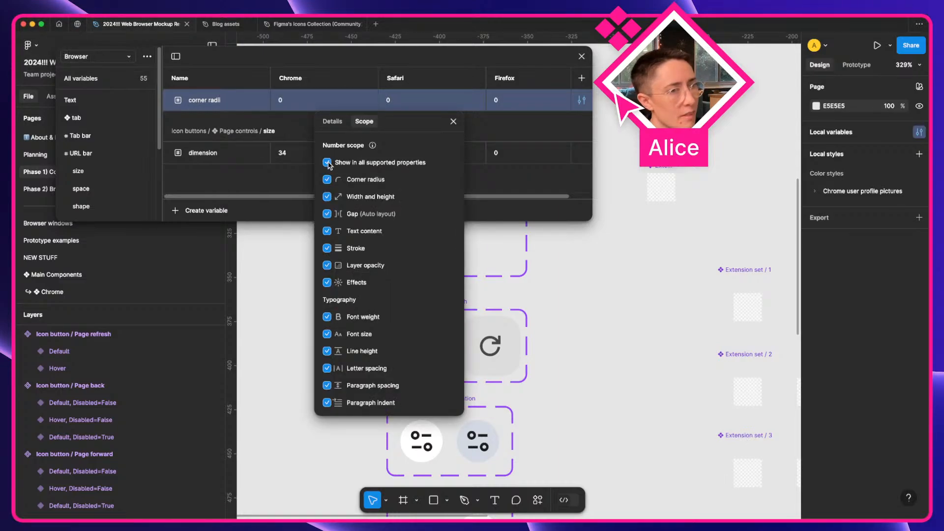
{"action": "left_click", "coordinate": [327, 163]}
{"action": "left_click", "coordinate": [454, 122]}
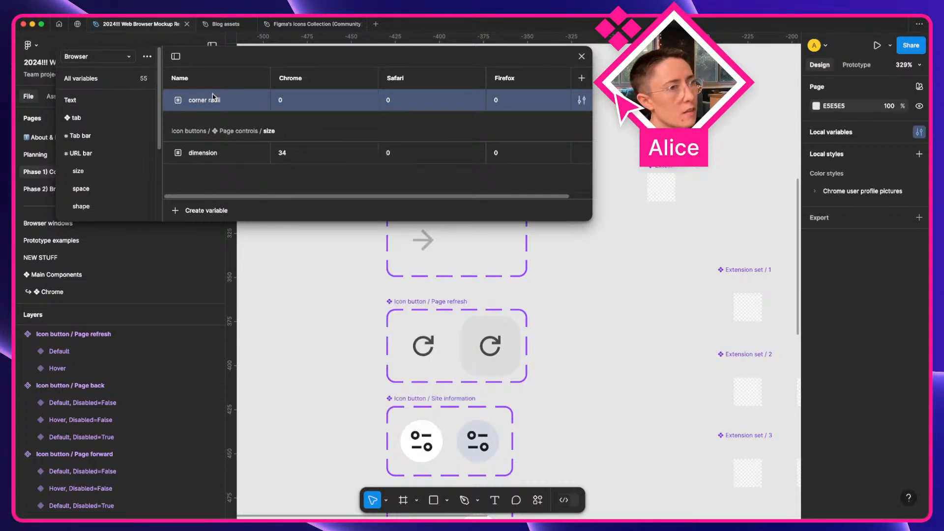
Move the corner radii variable into a new "shape" subgroup inside Page controls
{"action": "right_click", "coordinate": [215, 99]}
{"action": "left_click", "coordinate": [243, 140]}
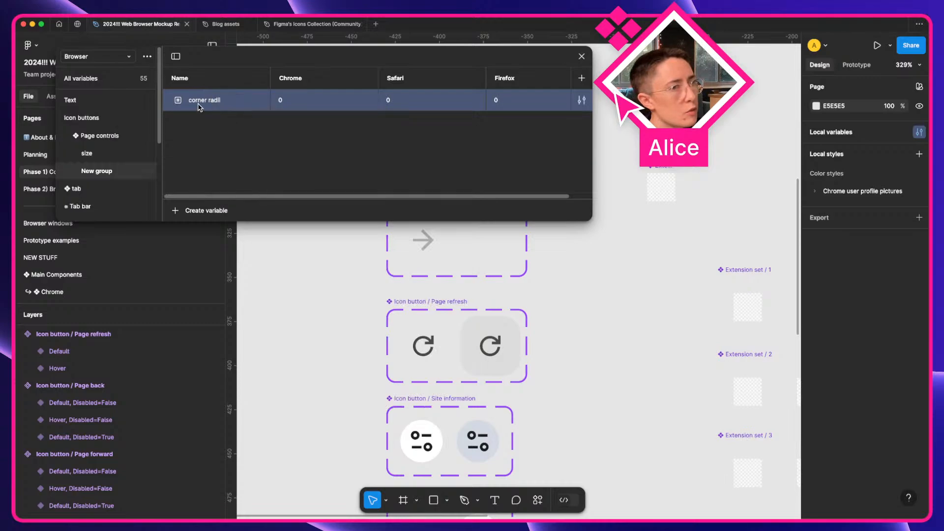
{"action": "double_click", "coordinate": [103, 169]}
{"action": "type", "text": "shpe"}
{"action": "key", "text": "BackSpace"}
{"action": "key", "text": "BackSpace"}
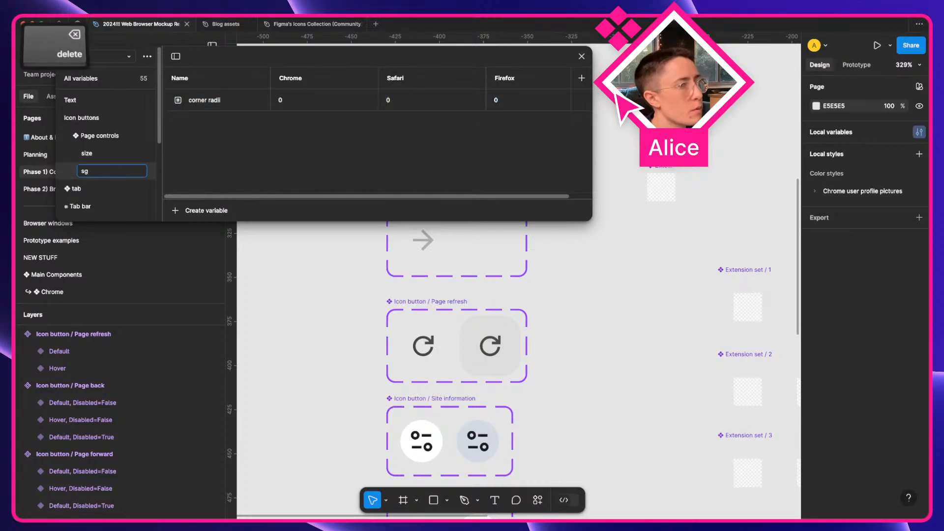
{"action": "type", "text": "ape"}
{"action": "key", "text": "Return"}
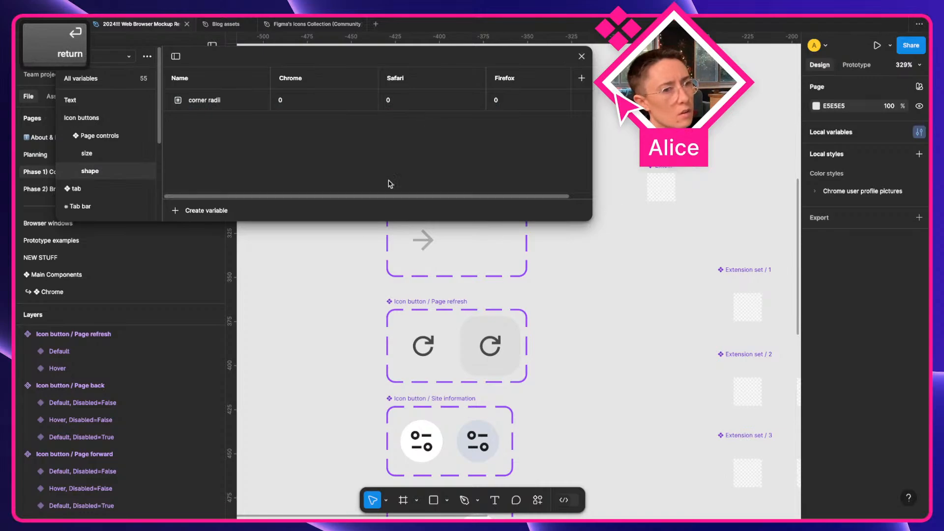
Bind the corner radius of all Page refresh, Page forward and Page back variants to the Page controls corner radii variable
{"action": "left_click", "coordinate": [432, 345]}
{"action": "left_click", "coordinate": [495, 345], "text": "shift"}
{"action": "scroll", "coordinate": [504, 349], "scroll_direction": "up", "scroll_amount": 1}
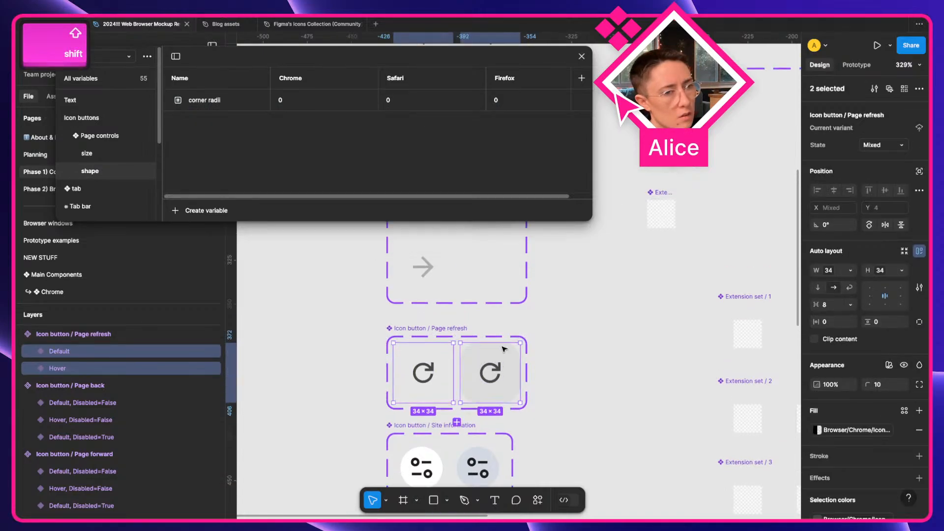
{"action": "scroll", "coordinate": [504, 349], "scroll_direction": "up", "scroll_amount": 2}
{"action": "left_click", "coordinate": [423, 322], "text": "shift"}
{"action": "left_click", "coordinate": [423, 256], "text": "shift"}
{"action": "left_click", "coordinate": [504, 258], "text": "shift"}
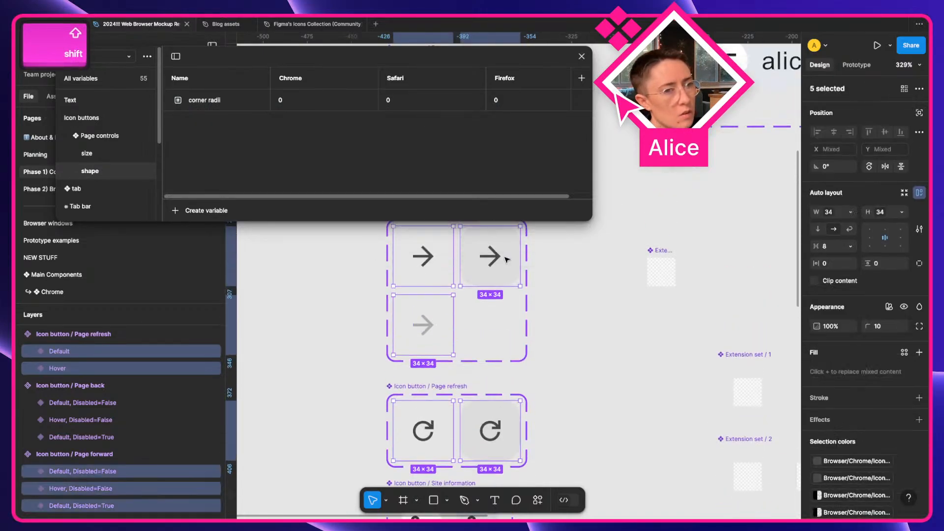
{"action": "scroll", "coordinate": [506, 260], "scroll_direction": "up", "scroll_amount": 4}
{"action": "left_click", "coordinate": [490, 304], "text": "shift"}
{"action": "left_click", "coordinate": [423, 305], "text": "shift"}
{"action": "left_click", "coordinate": [423, 373], "text": "shift"}
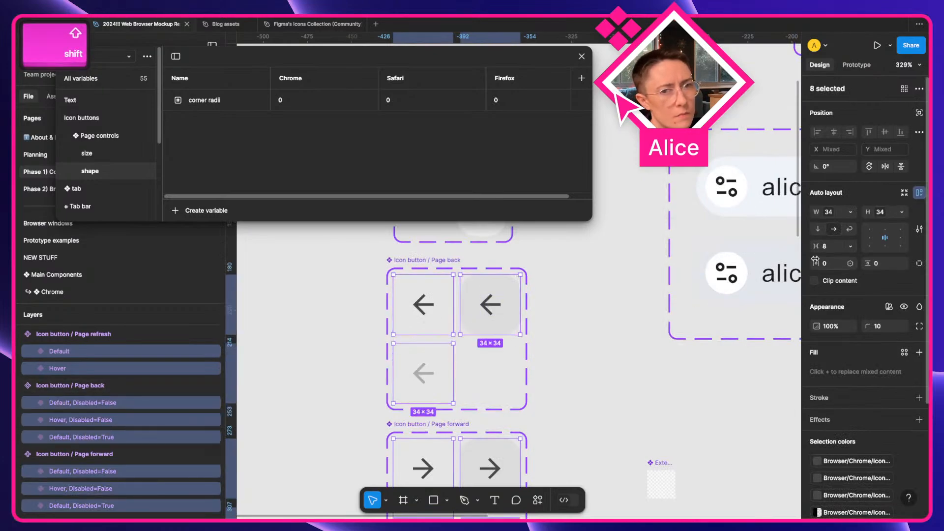
{"action": "left_click", "coordinate": [902, 326]}
{"action": "type", "text": "shape"}
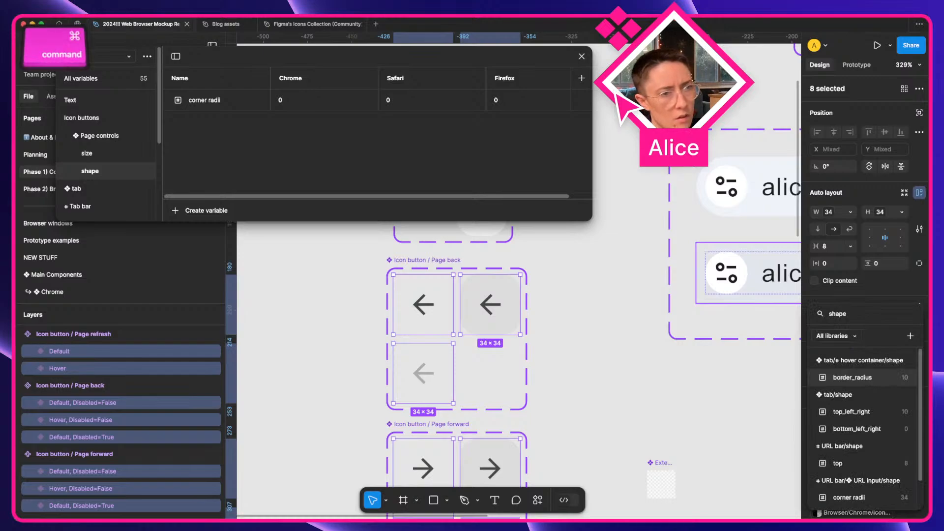
{"action": "key", "text": "super+a"}
{"action": "type", "text": "page co"}
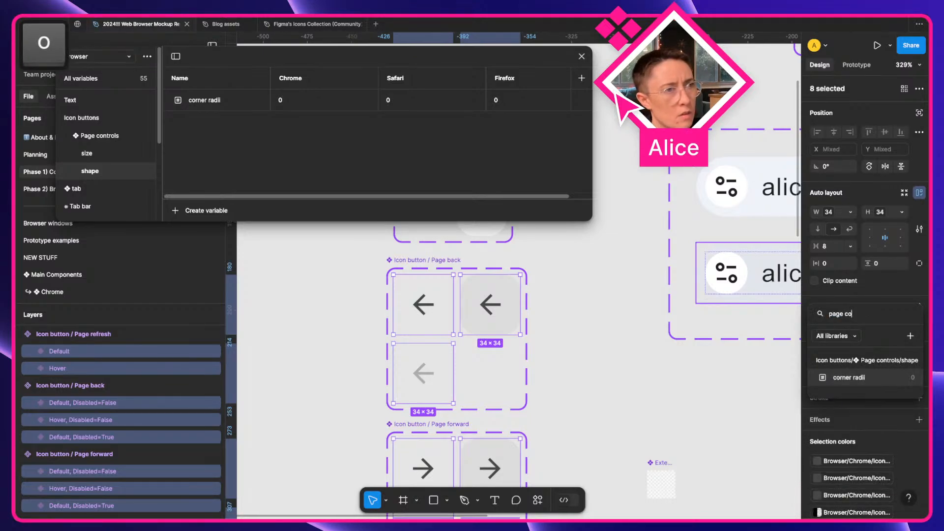
{"action": "key", "text": "Return"}
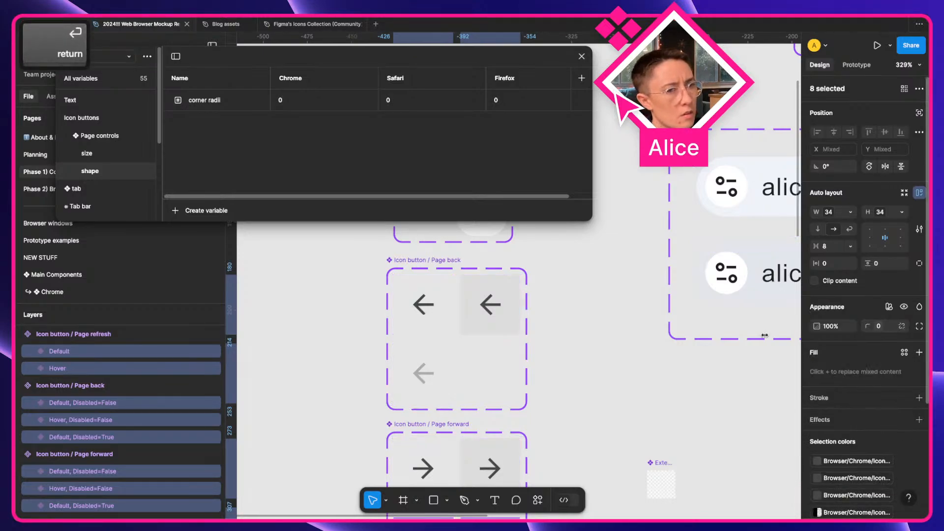
Set the corner radii variable's Chrome value to 10 and clear the selection
{"action": "left_click", "coordinate": [303, 104]}
{"action": "type", "text": "10"}
{"action": "key", "text": "Return"}
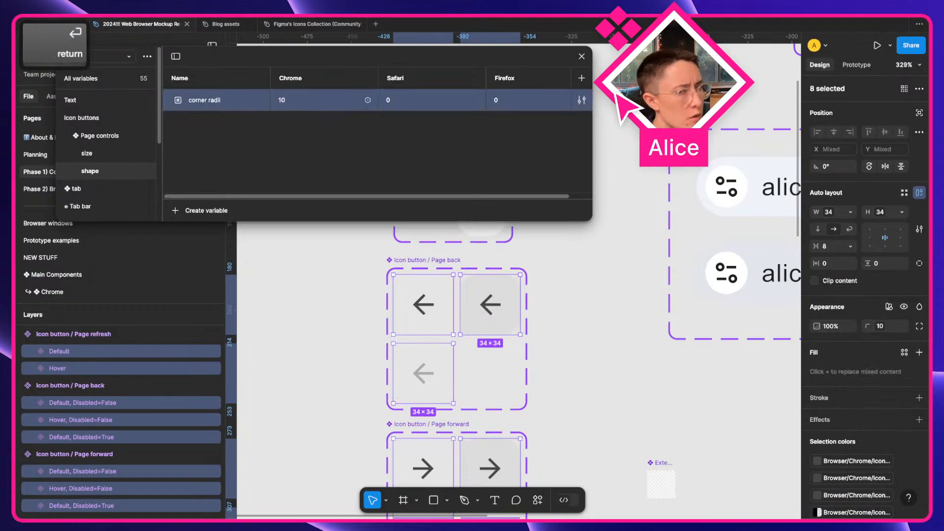
{"action": "left_click", "coordinate": [590, 339]}
Set the auto layout gap to 0 on all variants of the Page forward and Page back icon buttons
{"action": "scroll", "coordinate": [420, 270], "scroll_direction": "down", "scroll_amount": 3}
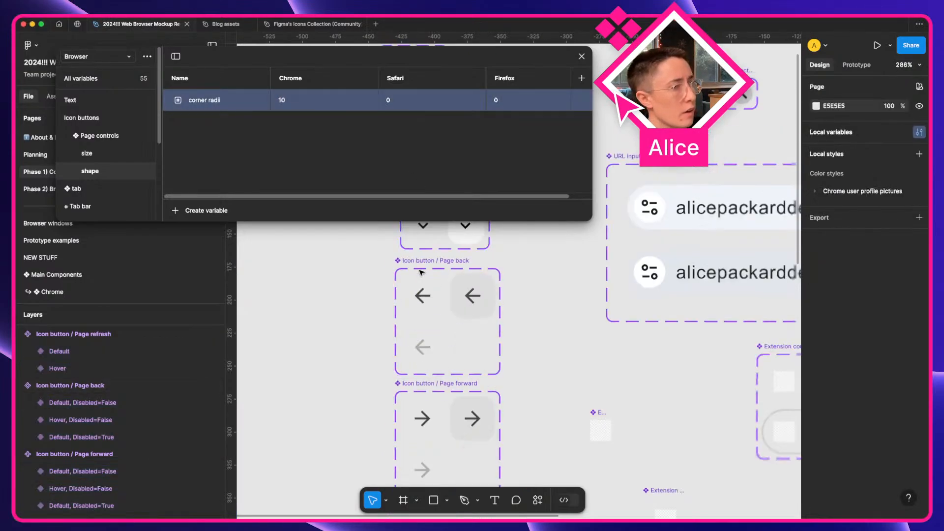
{"action": "scroll", "coordinate": [359, 339], "scroll_direction": "down", "scroll_amount": 2}
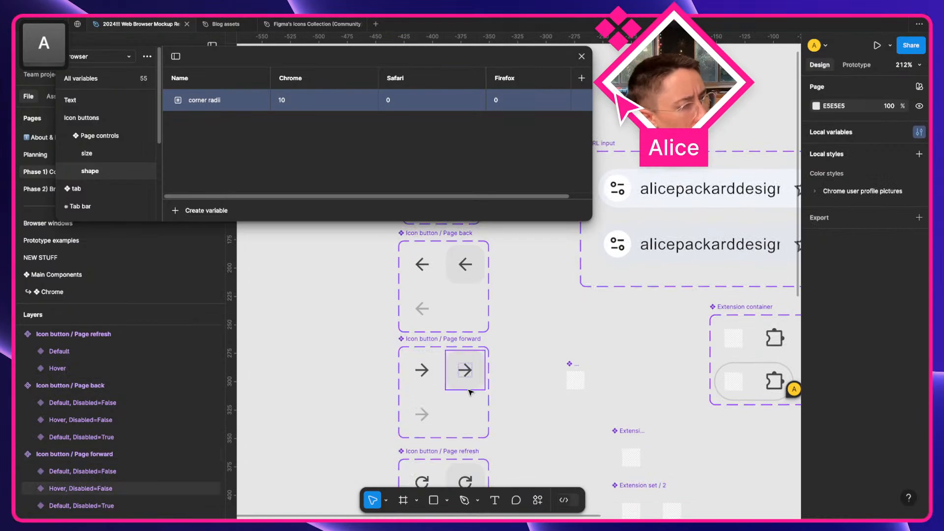
{"action": "left_click", "coordinate": [460, 376]}
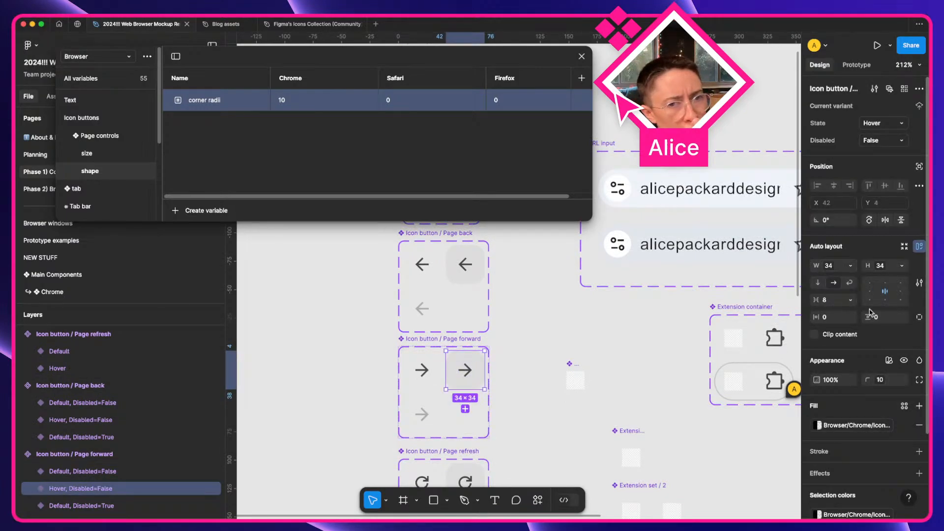
{"action": "left_click", "coordinate": [416, 387], "text": "shift"}
{"action": "left_click", "coordinate": [421, 414], "text": "shift"}
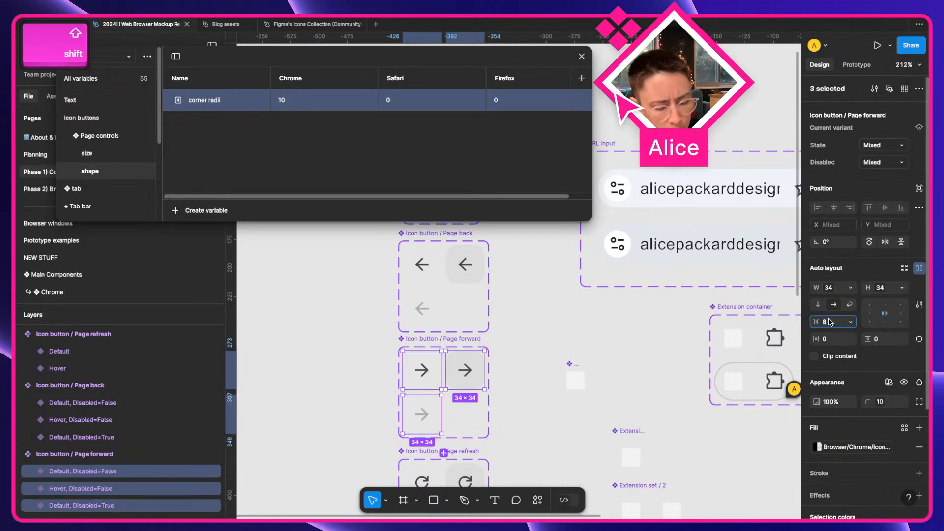
{"action": "left_click", "coordinate": [480, 272]}
{"action": "key", "text": "super+a"}
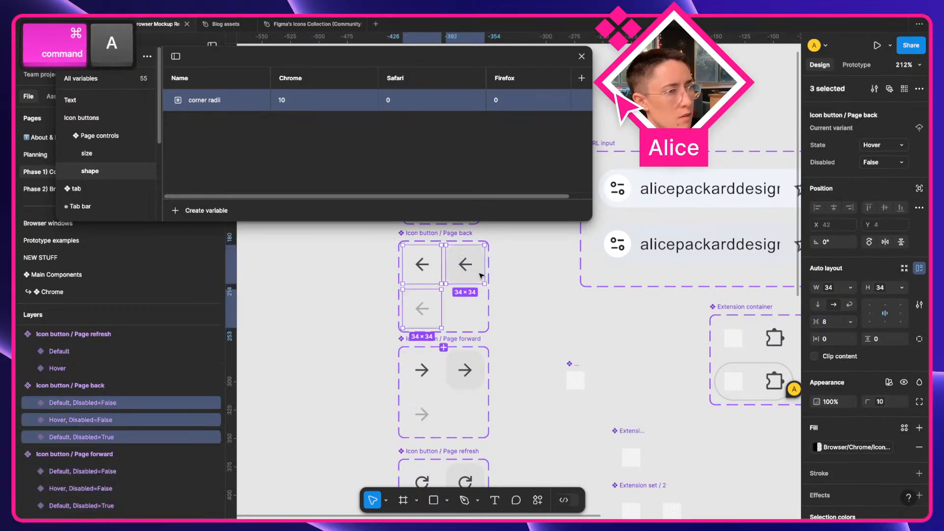
{"action": "type", "text": "0"}
{"action": "key", "text": "Return"}
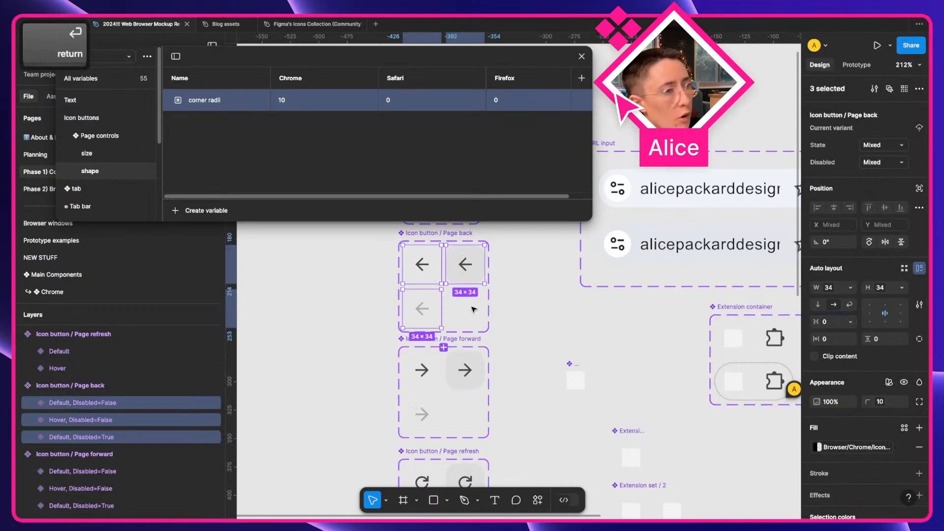
Set the auto layout gap to 0 on the Default and Hover variants of the Page refresh icon button
{"action": "scroll", "coordinate": [473, 305], "scroll_direction": "up", "scroll_amount": 3}
{"action": "scroll", "coordinate": [463, 306], "scroll_direction": "down", "scroll_amount": 5}
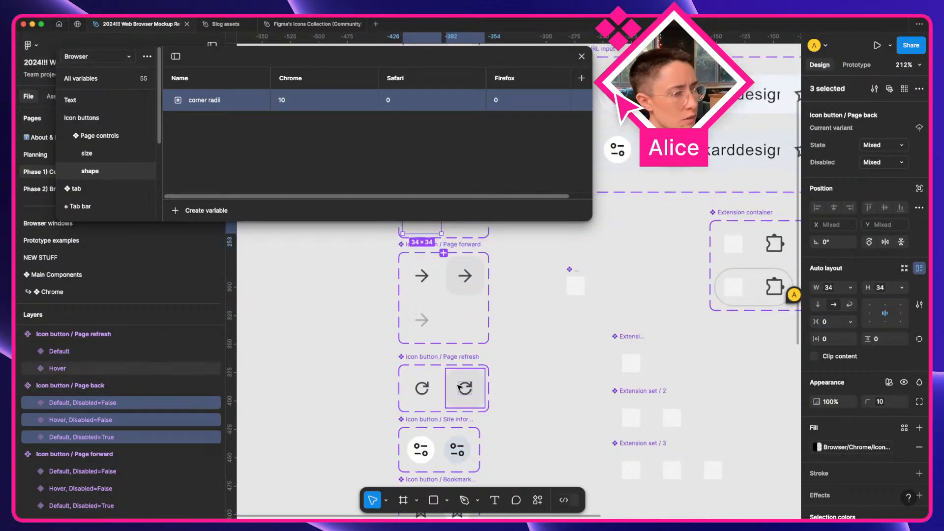
{"action": "left_click", "coordinate": [461, 387]}
{"action": "left_click", "coordinate": [424, 389], "text": "shift"}
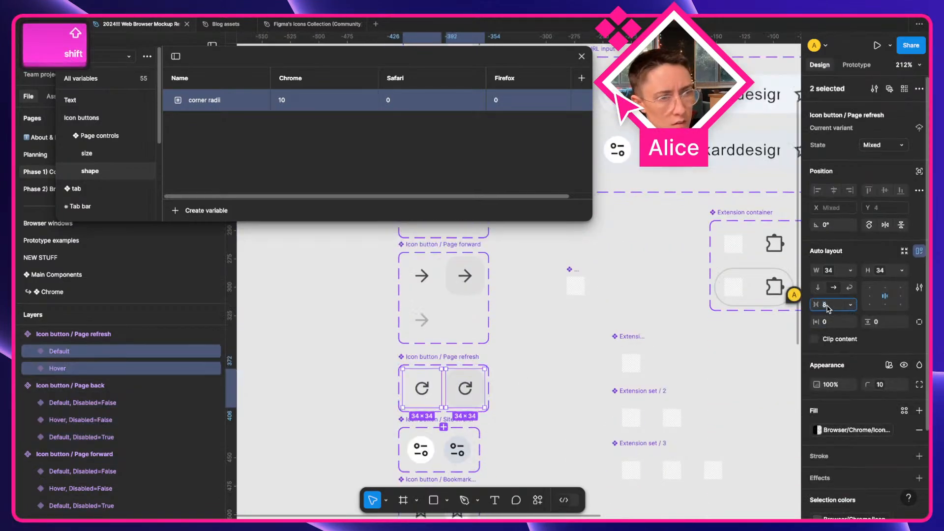
{"action": "type", "text": "0"}
{"action": "key", "text": "Return"}
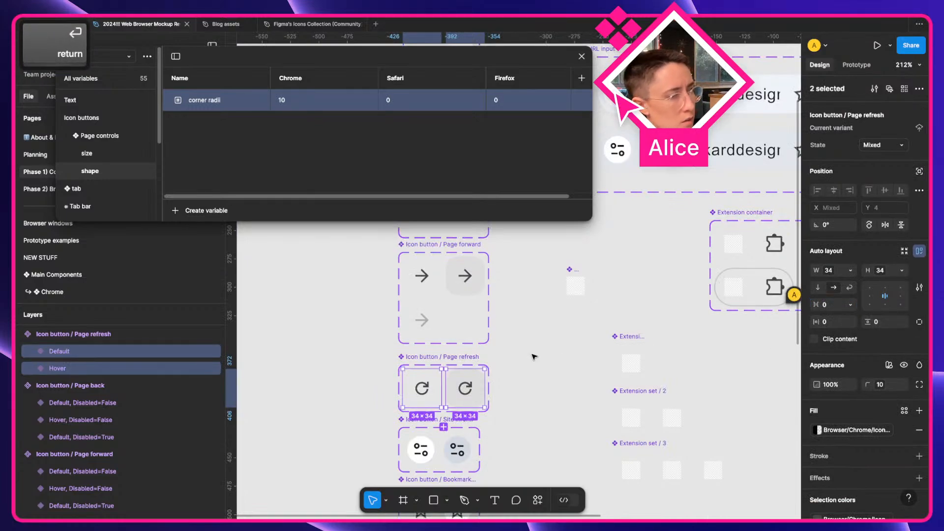
{"action": "left_click", "coordinate": [517, 353]}
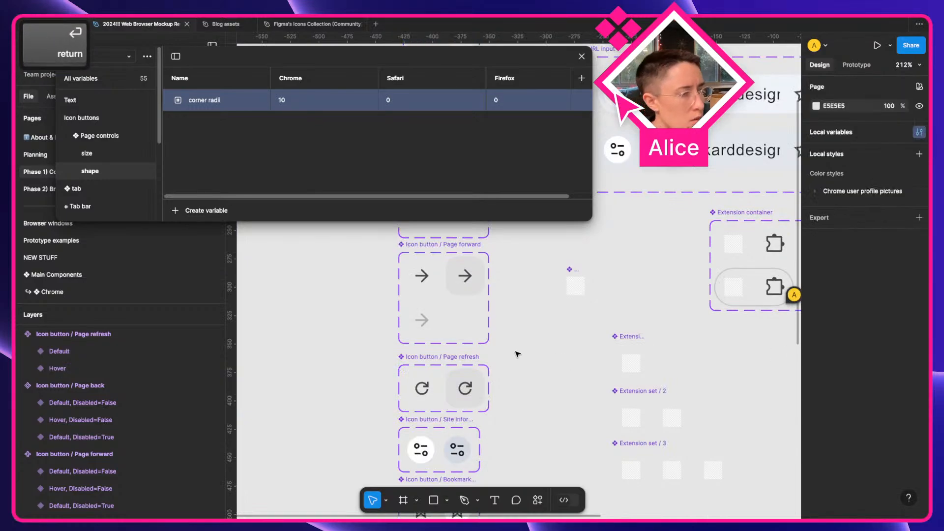
Inspect the size and corner radius of the Site information icon button's default and hover variants
{"action": "left_click", "coordinate": [423, 459]}
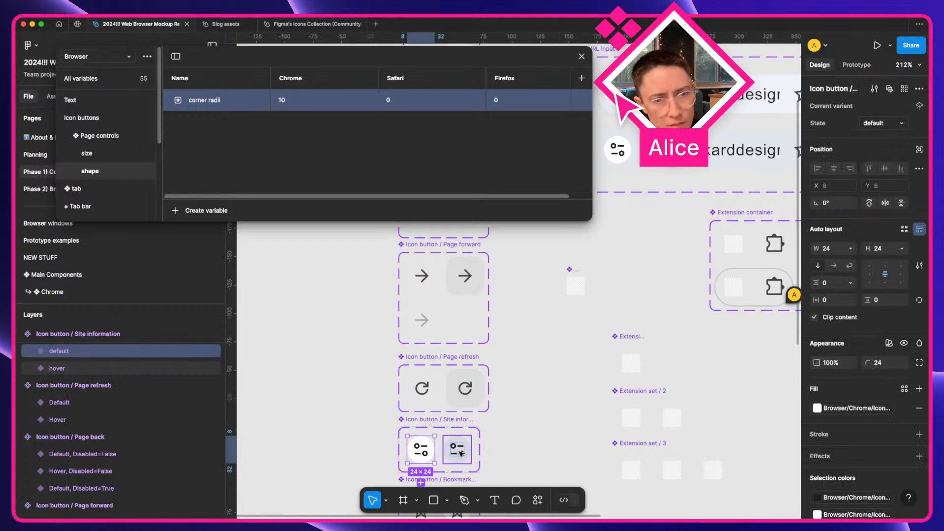
{"action": "left_click", "coordinate": [460, 452]}
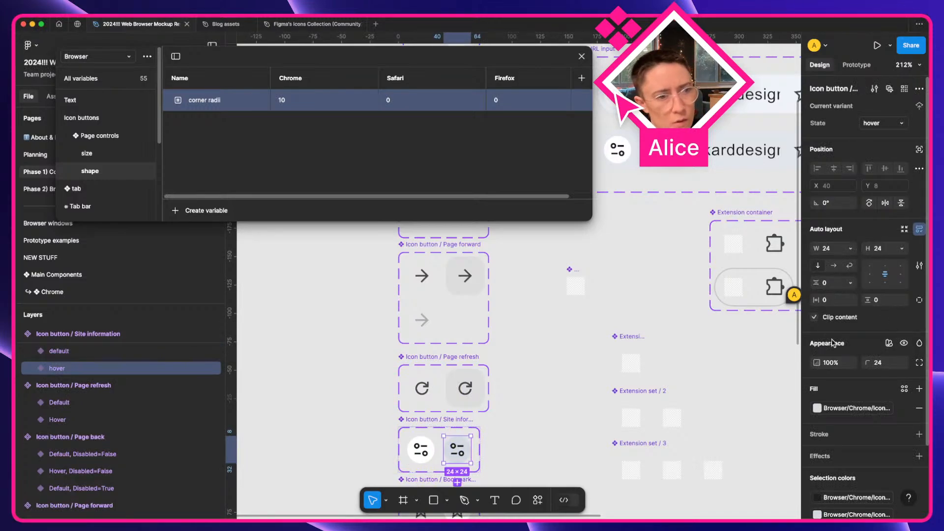
{"action": "left_click", "coordinate": [458, 420]}
{"action": "left_click_drag", "start_coordinate": [458, 420], "coordinate": [488, 421]}
{"action": "key", "text": "super+z"}
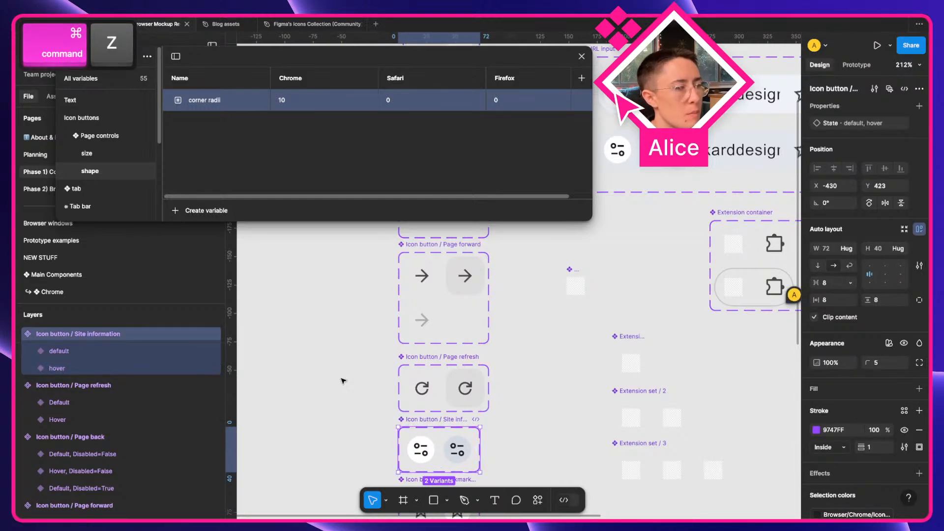
On the Planning page, examine the Chrome mockup's page controls and extension container in the URL bar
{"action": "left_click", "coordinate": [36, 154]}
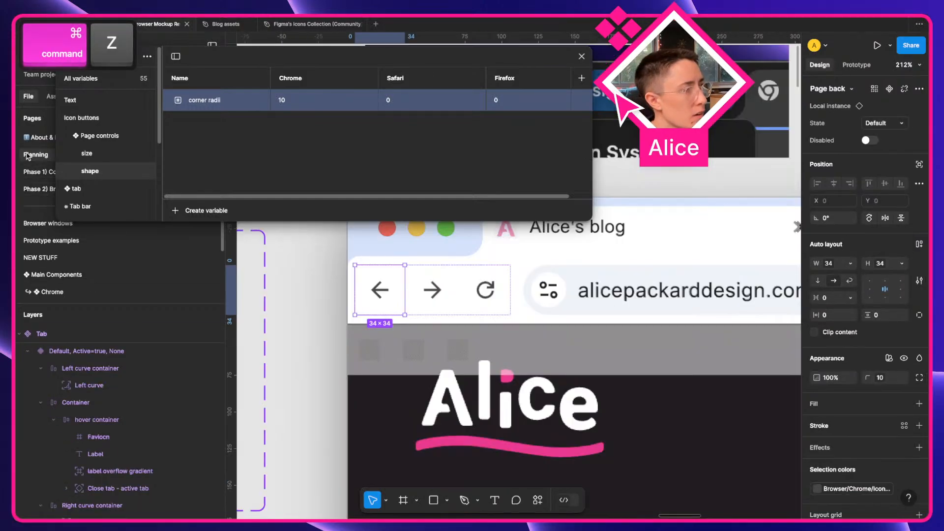
{"action": "left_click", "coordinate": [480, 300]}
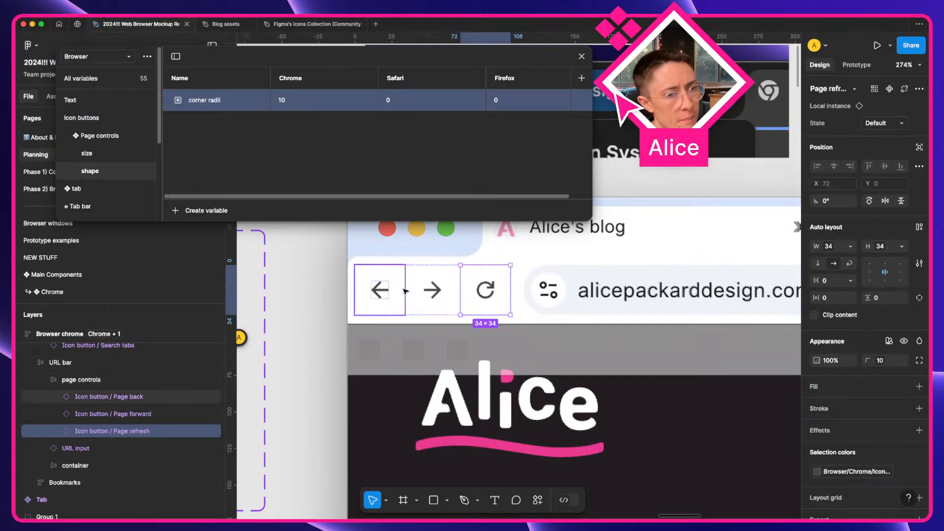
{"action": "scroll", "coordinate": [575, 313], "scroll_direction": "right", "scroll_amount": 10}
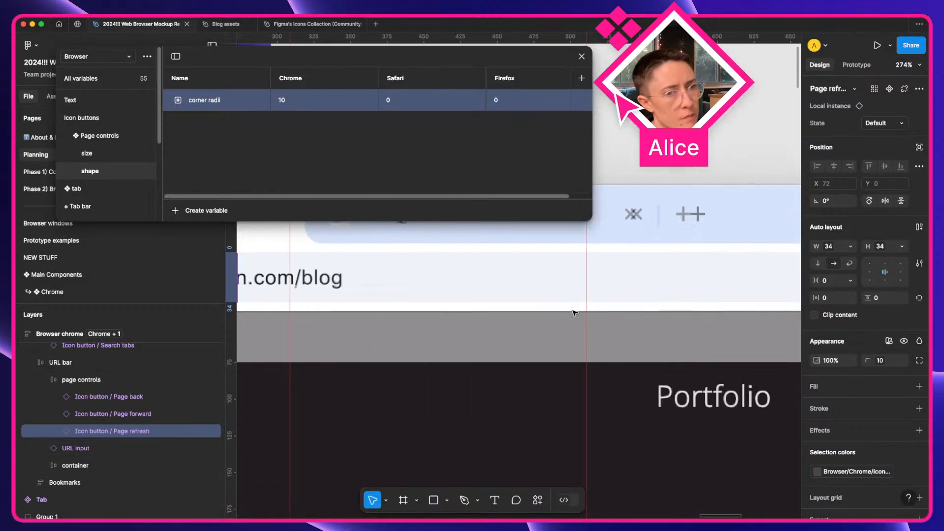
{"action": "scroll", "coordinate": [575, 313], "scroll_direction": "right", "scroll_amount": 10}
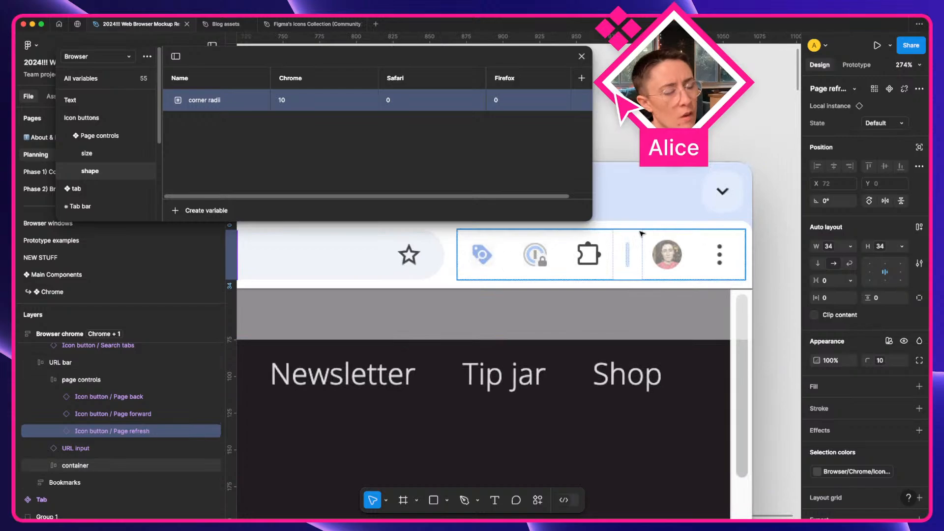
{"action": "scroll", "coordinate": [711, 253], "scroll_direction": "up", "scroll_amount": 2}
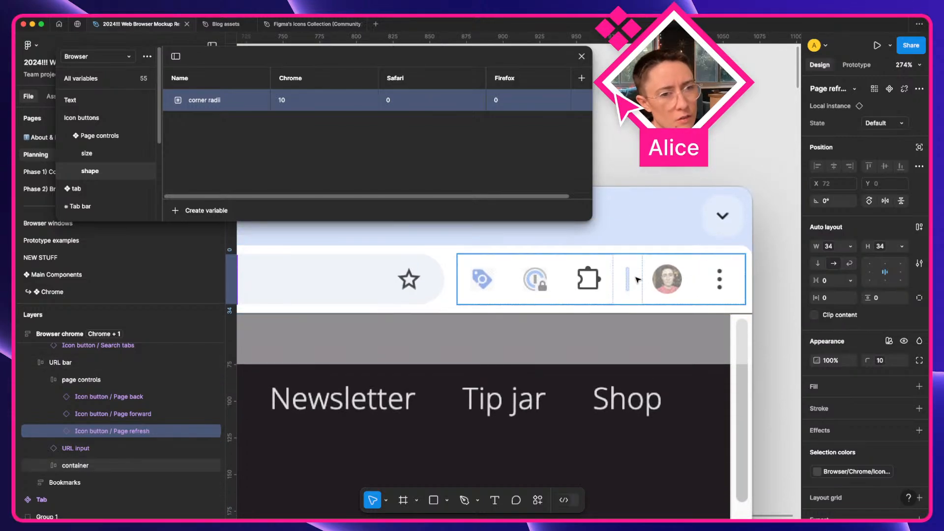
{"action": "left_click", "coordinate": [597, 278]}
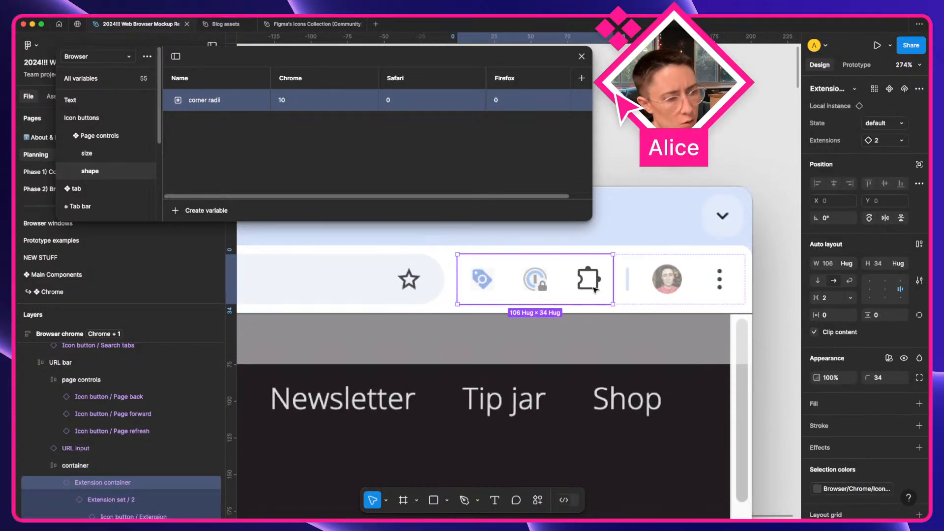
Look over the Safari and Firefox mockups' URL bar controls on the Planning page for comparison
{"action": "scroll", "coordinate": [595, 289], "scroll_direction": "down", "scroll_amount": 5}
{"action": "scroll", "coordinate": [596, 281], "scroll_direction": "down", "scroll_amount": 10}
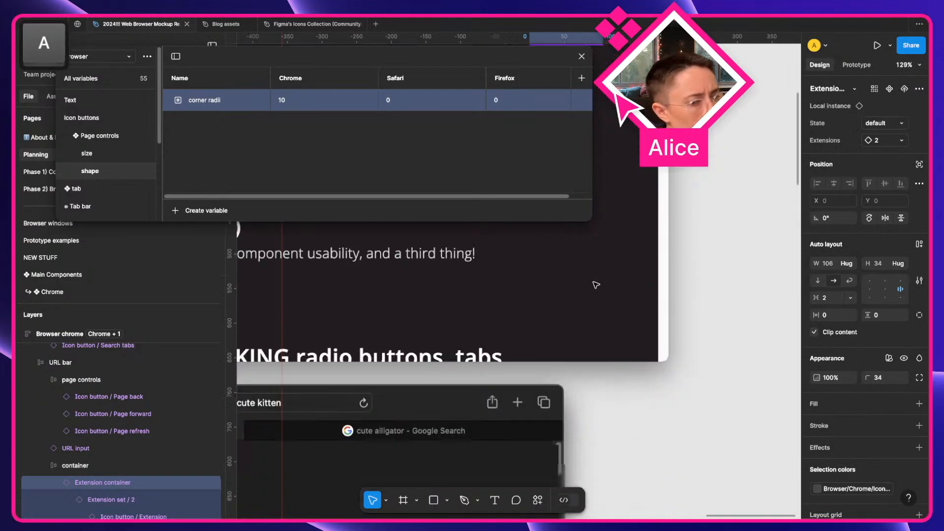
{"action": "scroll", "coordinate": [596, 285], "scroll_direction": "down", "scroll_amount": 10}
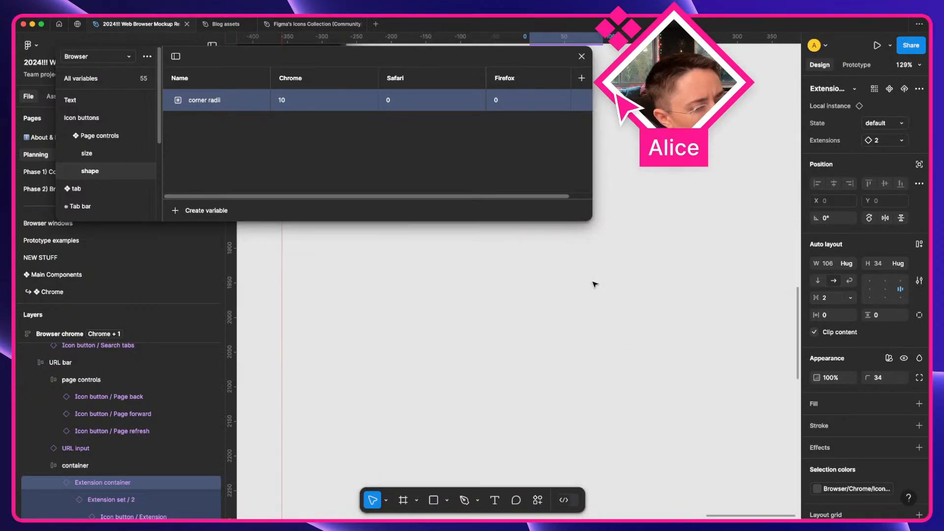
{"action": "scroll", "coordinate": [595, 285], "scroll_direction": "up", "scroll_amount": 8}
{"action": "scroll", "coordinate": [595, 285], "scroll_direction": "left", "scroll_amount": 6}
{"action": "scroll", "coordinate": [595, 285], "scroll_direction": "up", "scroll_amount": 1}
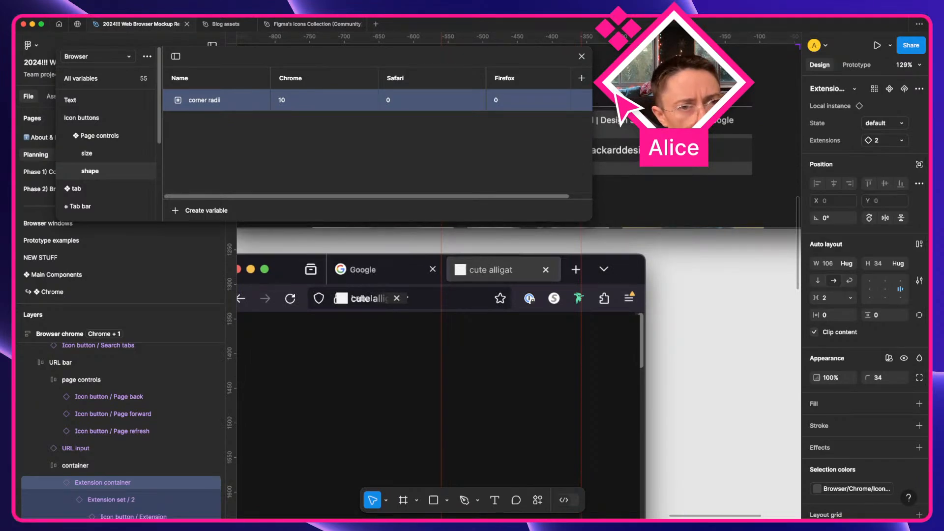
Examine the Light and Dark color variables in the Browser collection's Color theme group
{"action": "key", "text": "super+Tab"}
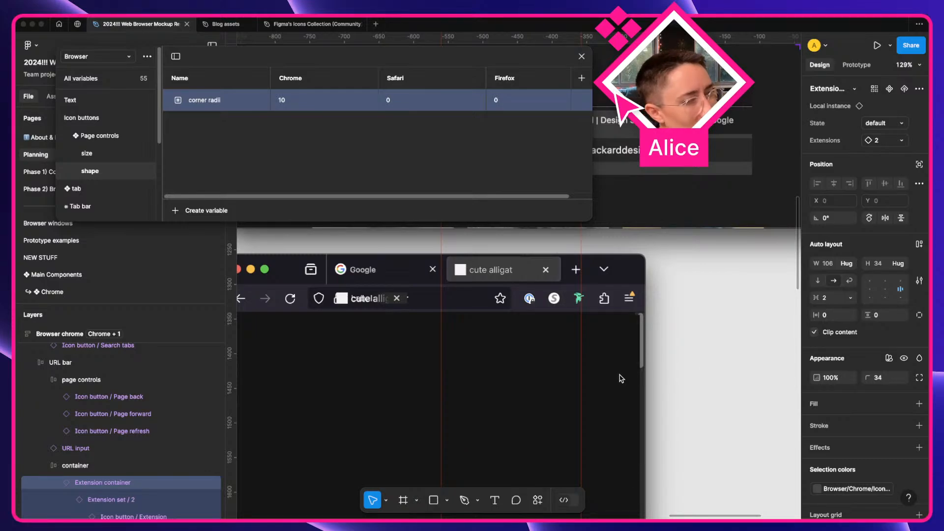
{"action": "scroll", "coordinate": [622, 379], "scroll_direction": "up", "scroll_amount": 2}
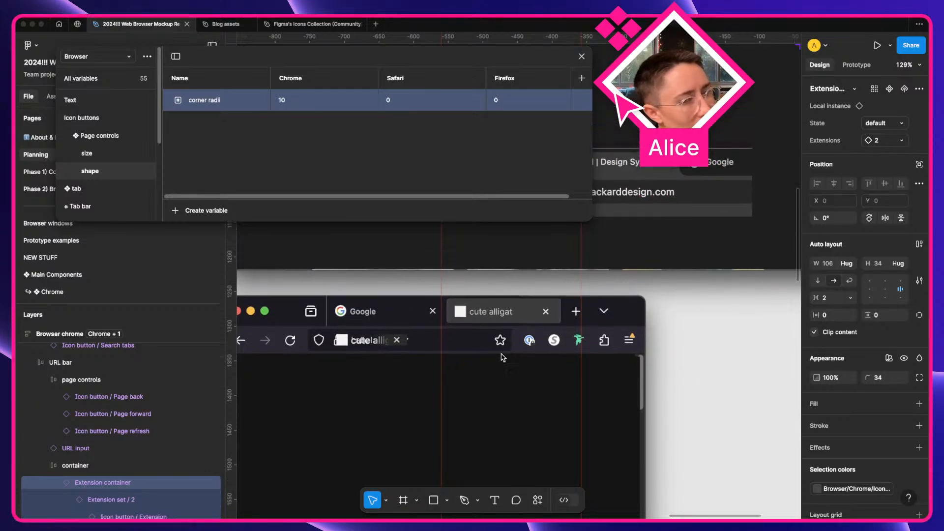
{"action": "left_click", "coordinate": [101, 59]}
{"action": "left_click", "coordinate": [109, 58]}
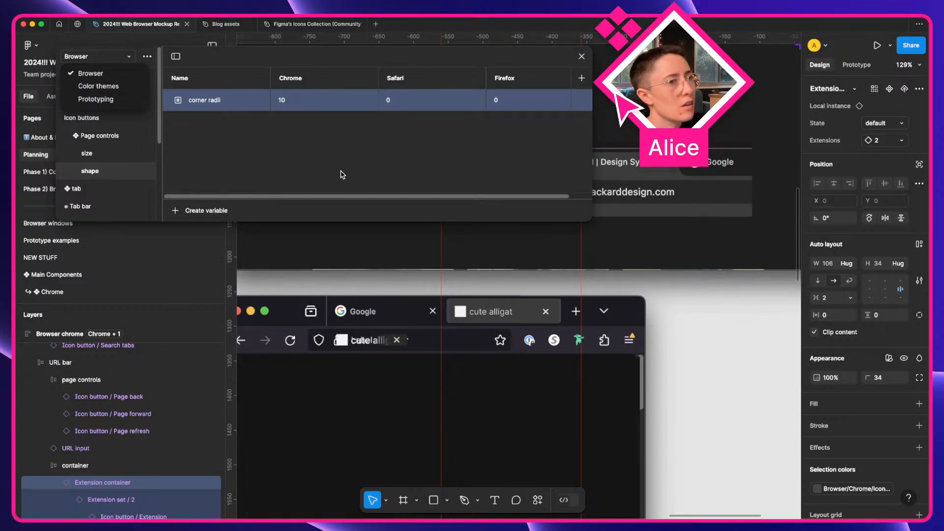
{"action": "left_click", "coordinate": [720, 321]}
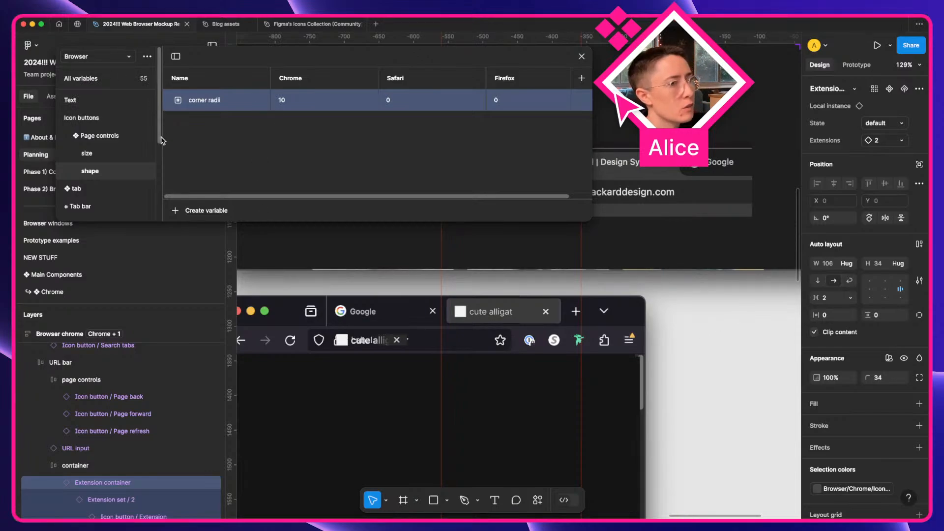
{"action": "scroll", "coordinate": [81, 174], "scroll_direction": "down", "scroll_amount": 5}
{"action": "left_click", "coordinate": [82, 212]}
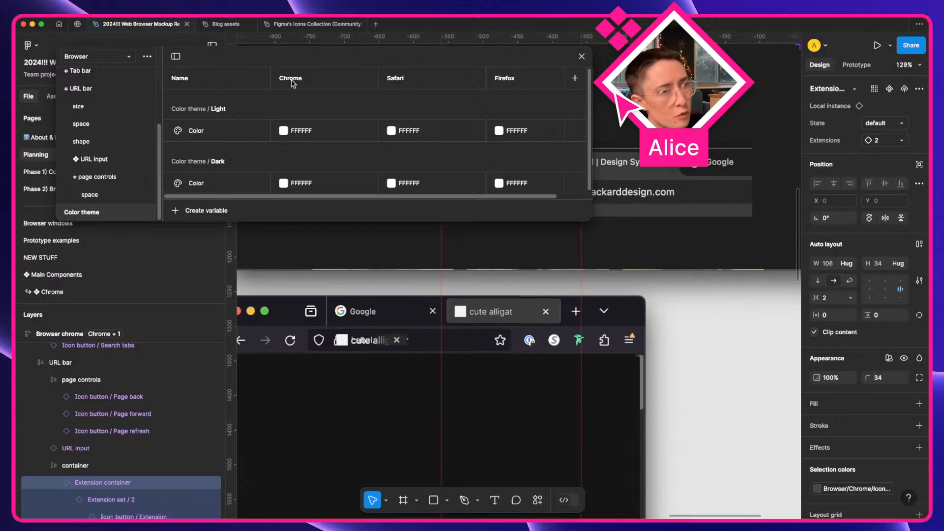
{"action": "left_click", "coordinate": [236, 131]}
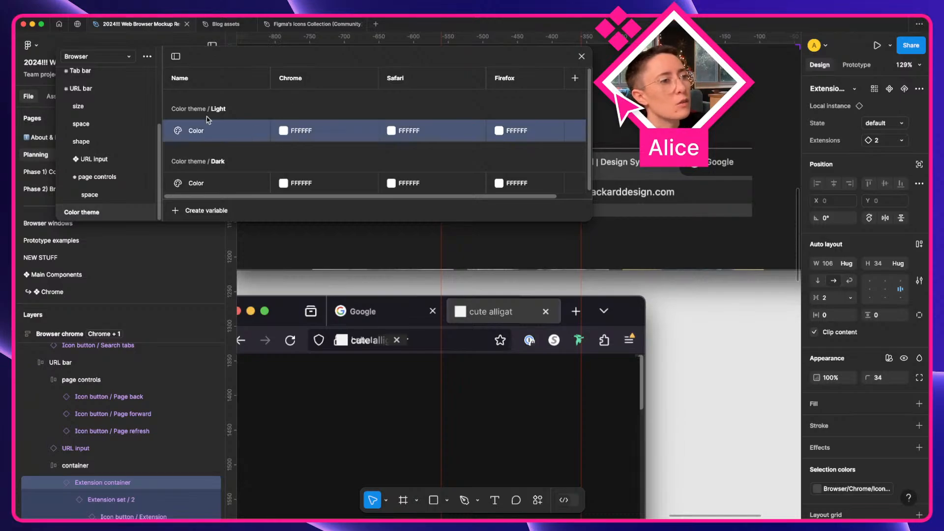
In the Color themes collection, collapse Chrome's Icon buttons group and view the URL input color variables
{"action": "left_click", "coordinate": [111, 58]}
{"action": "left_click", "coordinate": [113, 83]}
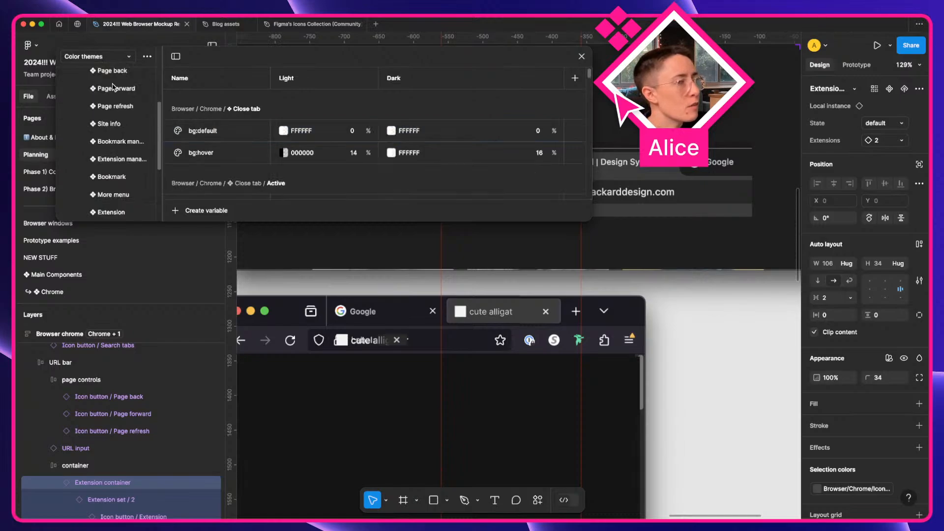
{"action": "scroll", "coordinate": [113, 98], "scroll_direction": "up", "scroll_amount": 5}
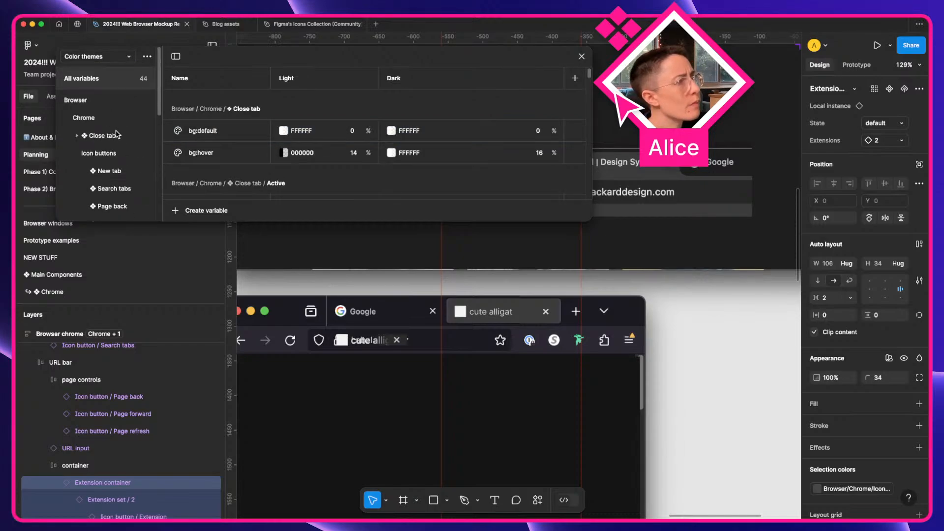
{"action": "left_click", "coordinate": [70, 103]}
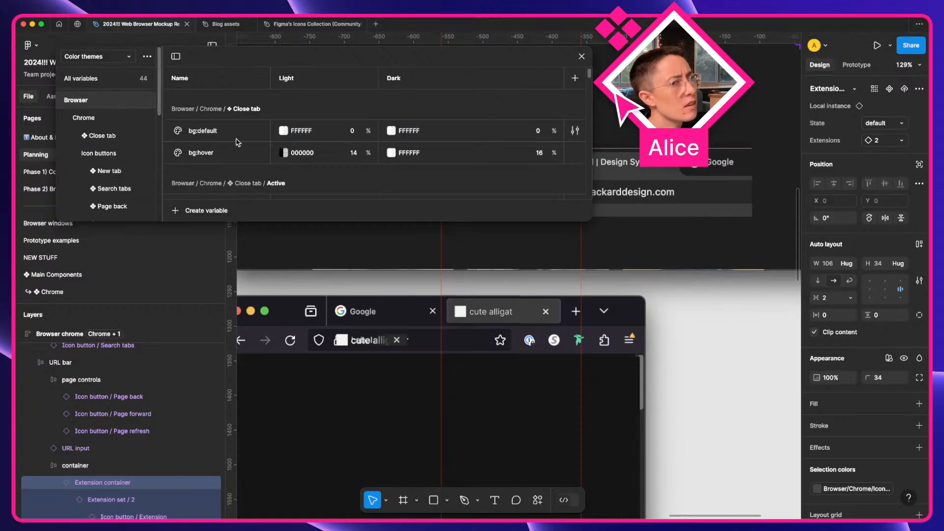
{"action": "scroll", "coordinate": [330, 335], "scroll_direction": "left", "scroll_amount": 5}
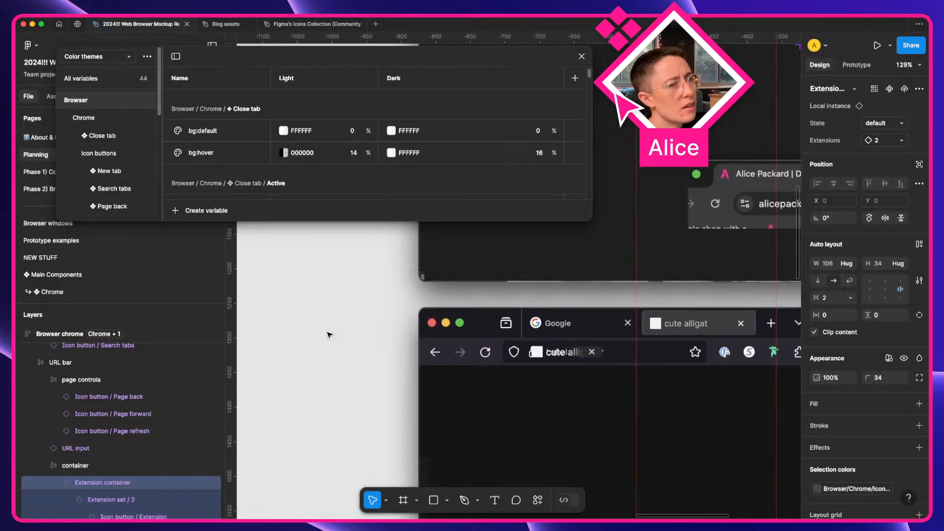
{"action": "left_click", "coordinate": [89, 124]}
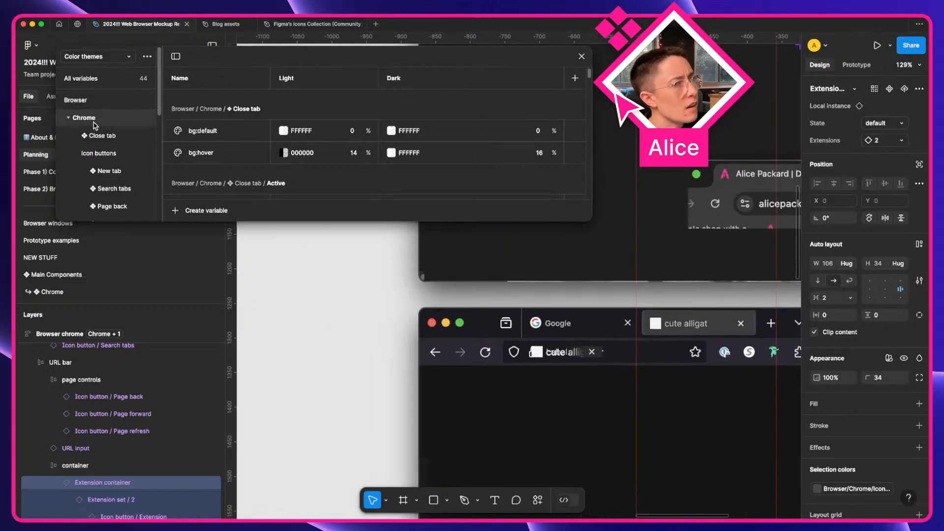
{"action": "left_click", "coordinate": [78, 148]}
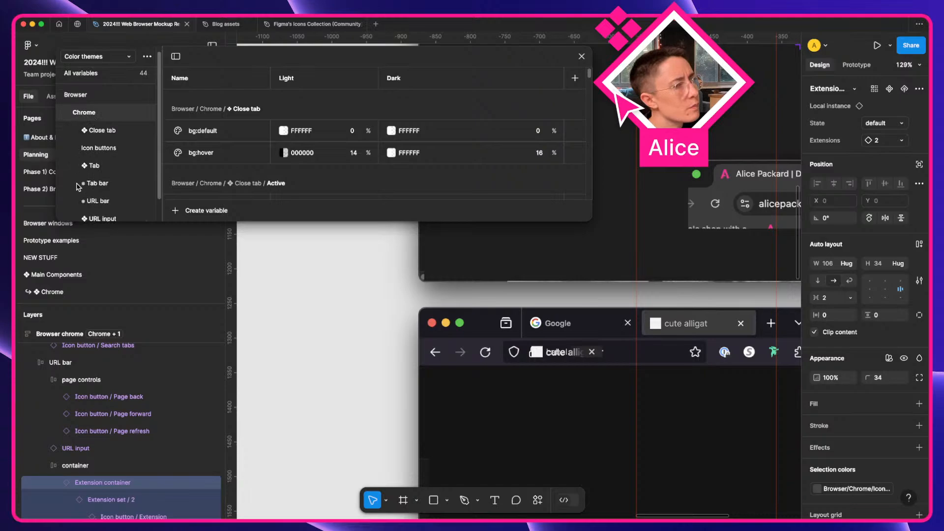
{"action": "scroll", "coordinate": [79, 186], "scroll_direction": "down", "scroll_amount": 1}
{"action": "left_click", "coordinate": [96, 201]}
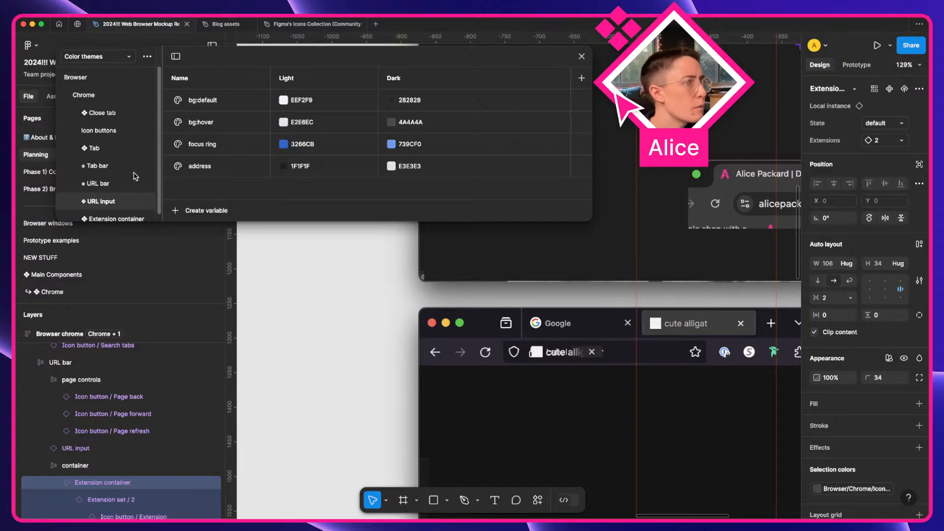
Select the URL input in the Chrome mockup and inspect it up close alongside its Color themes variables
{"action": "scroll", "coordinate": [354, 322], "scroll_direction": "up", "scroll_amount": 10}
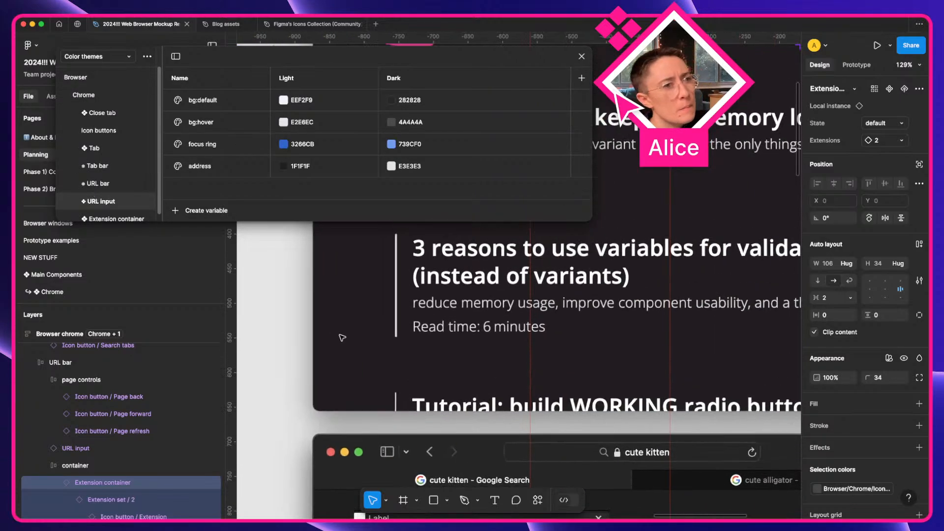
{"action": "scroll", "coordinate": [342, 337], "scroll_direction": "down", "scroll_amount": 5}
{"action": "left_click", "coordinate": [93, 97]}
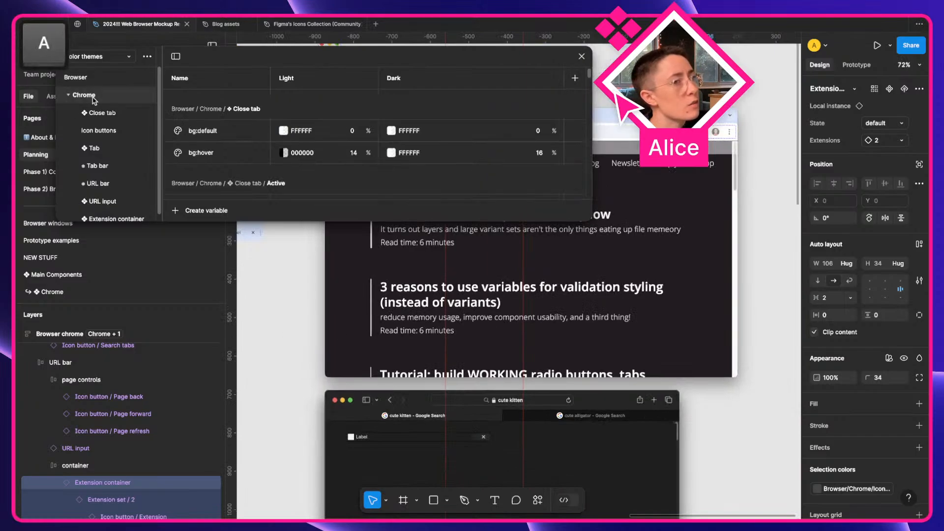
{"action": "left_click", "coordinate": [115, 205]}
{"action": "scroll", "coordinate": [401, 298], "scroll_direction": "up", "scroll_amount": 5}
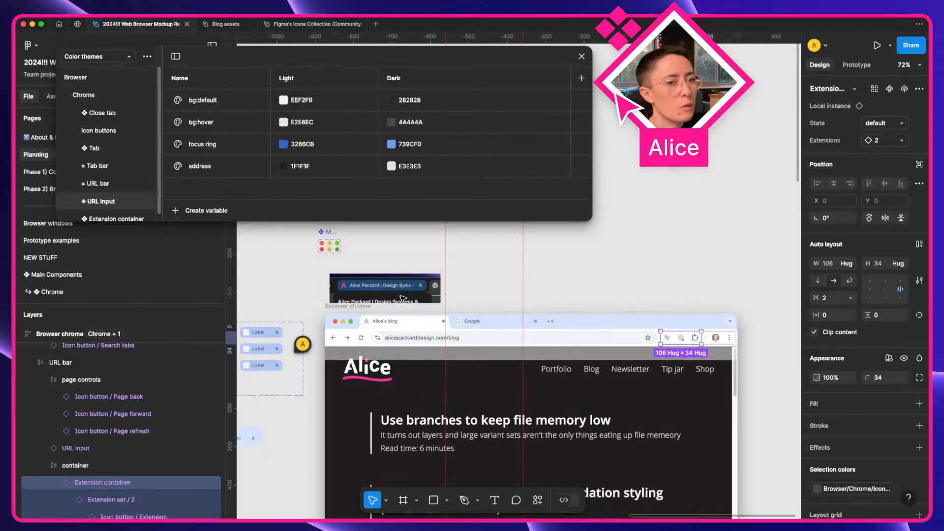
{"action": "scroll", "coordinate": [398, 344], "scroll_direction": "up", "scroll_amount": 5}
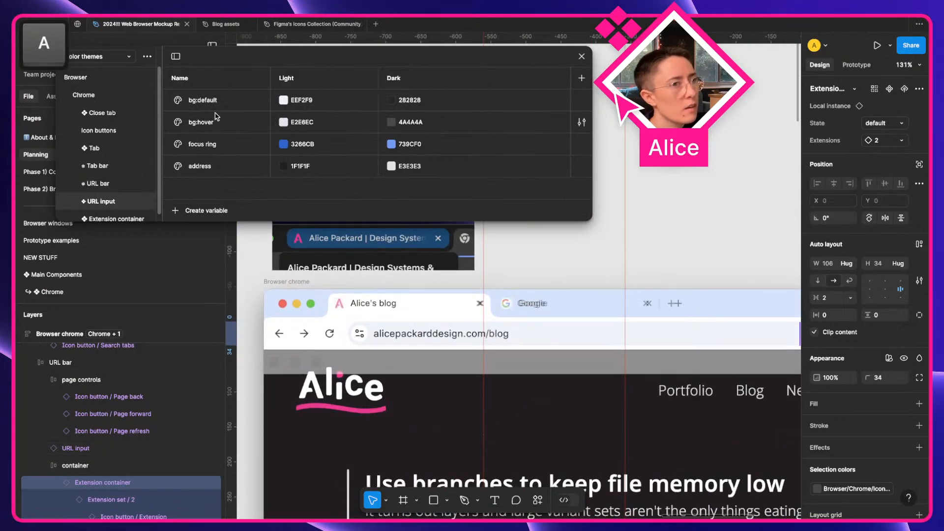
{"action": "left_click", "coordinate": [386, 334]}
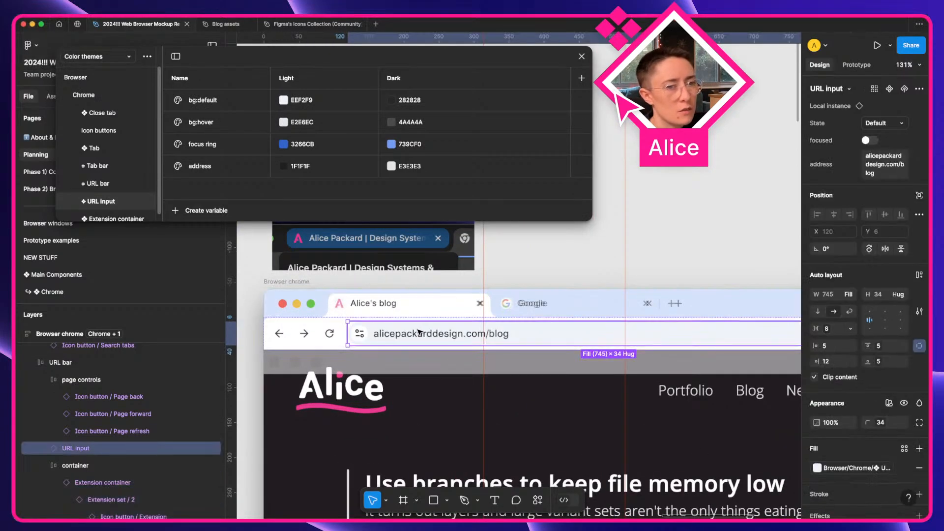
{"action": "scroll", "coordinate": [419, 332], "scroll_direction": "up", "scroll_amount": 5}
{"action": "scroll", "coordinate": [415, 333], "scroll_direction": "left", "scroll_amount": 5}
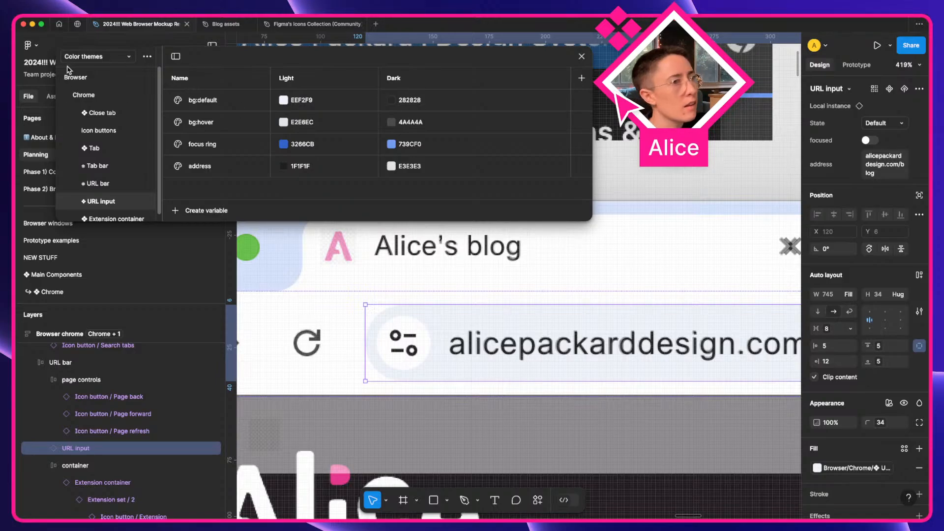
Compare the Browser collection's Light color variable and browser modes with the Chrome variables and light/dark modes in Color themes
{"action": "left_click", "coordinate": [102, 56]}
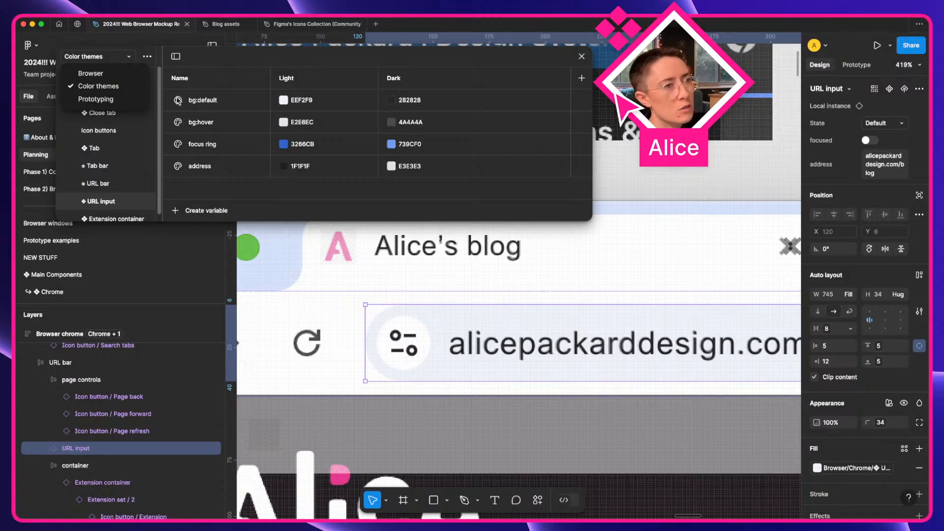
{"action": "left_click", "coordinate": [102, 77]}
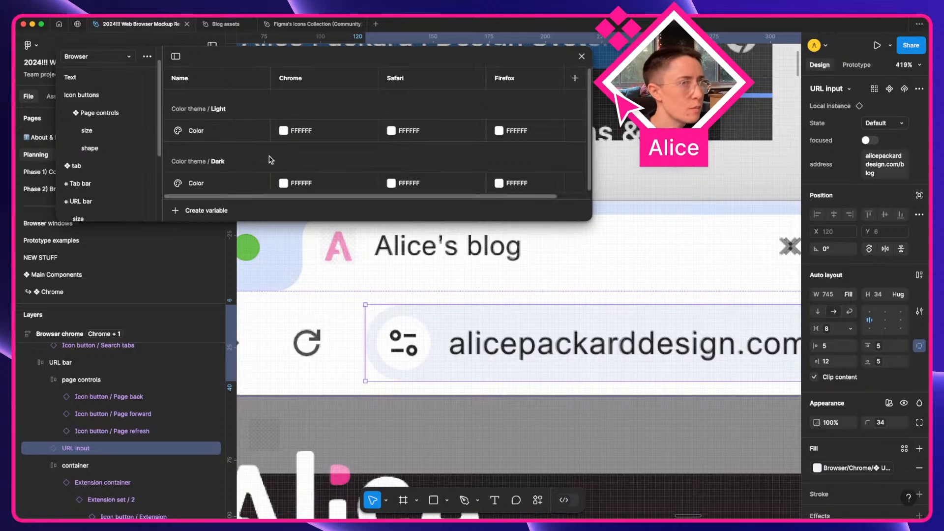
{"action": "left_click", "coordinate": [200, 130]}
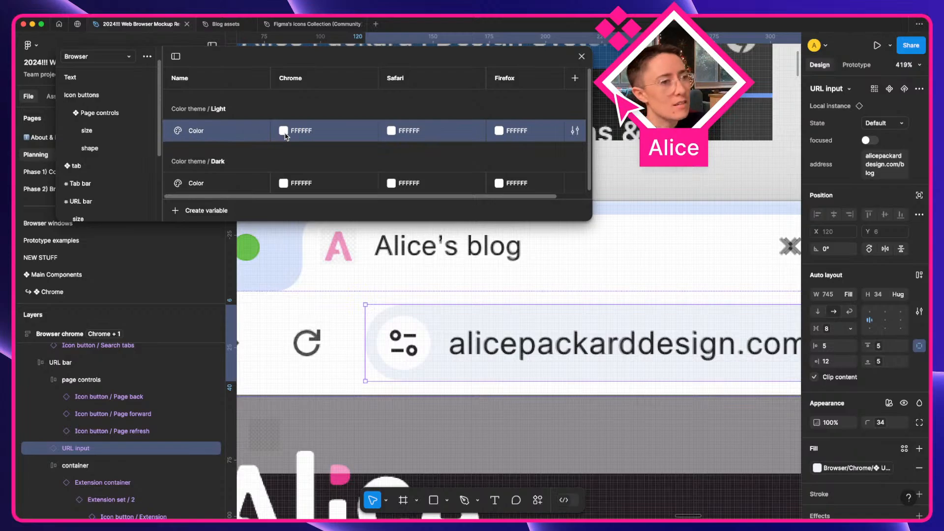
{"action": "left_click", "coordinate": [92, 56]}
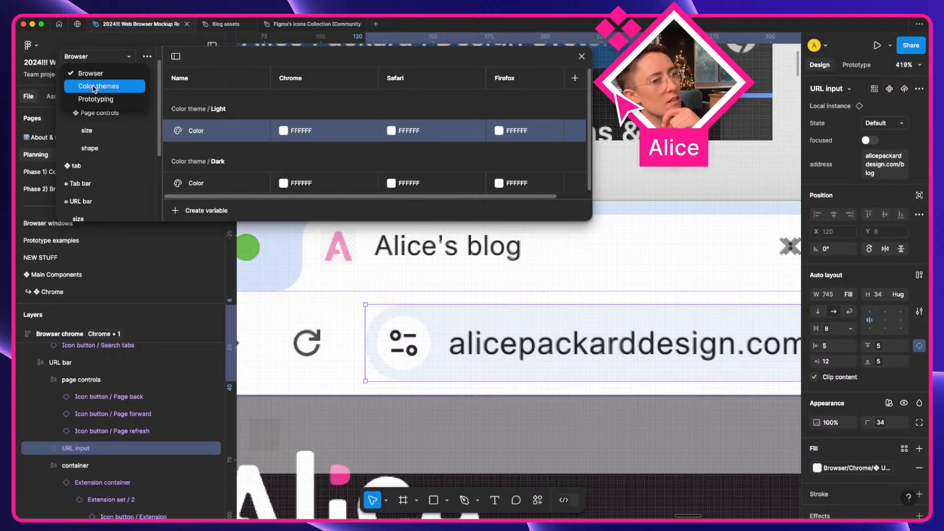
{"action": "left_click", "coordinate": [96, 88]}
{"action": "left_click", "coordinate": [234, 102]}
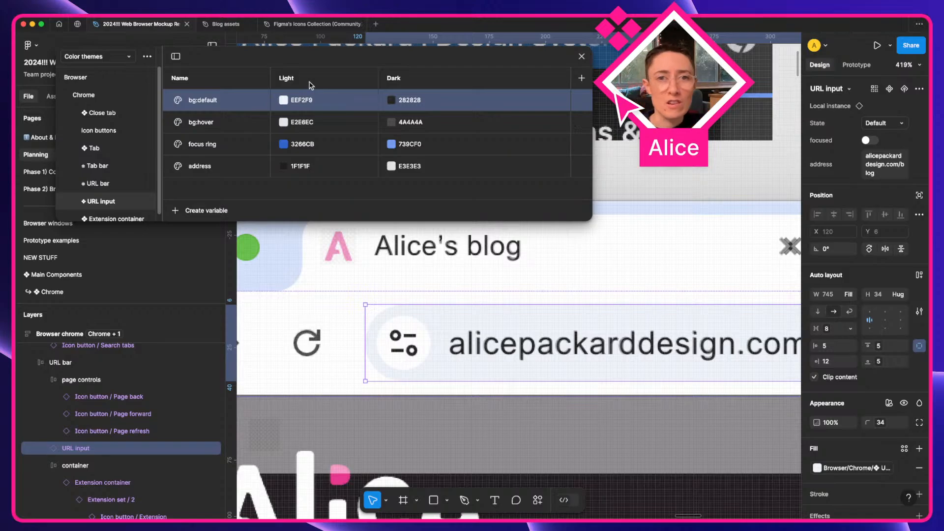
{"action": "left_click", "coordinate": [108, 56]}
{"action": "left_click", "coordinate": [97, 78]}
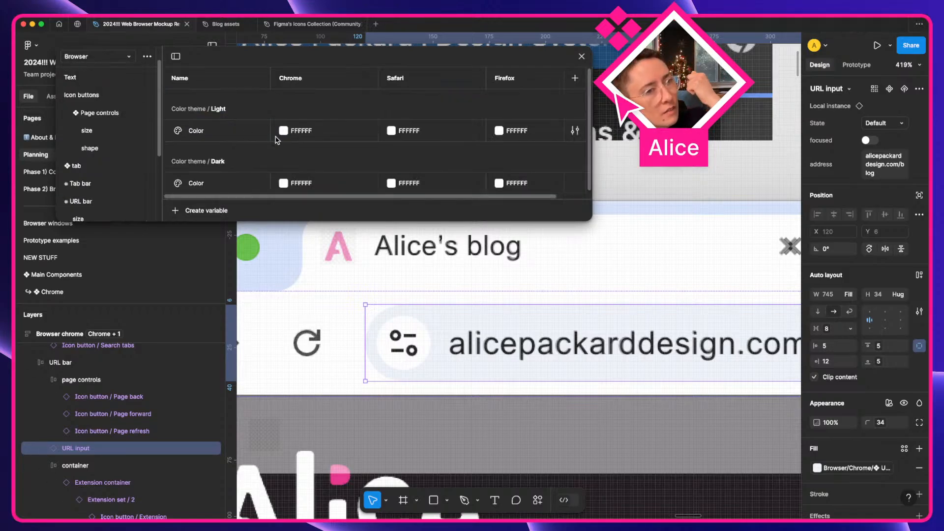
{"action": "left_click", "coordinate": [256, 135]}
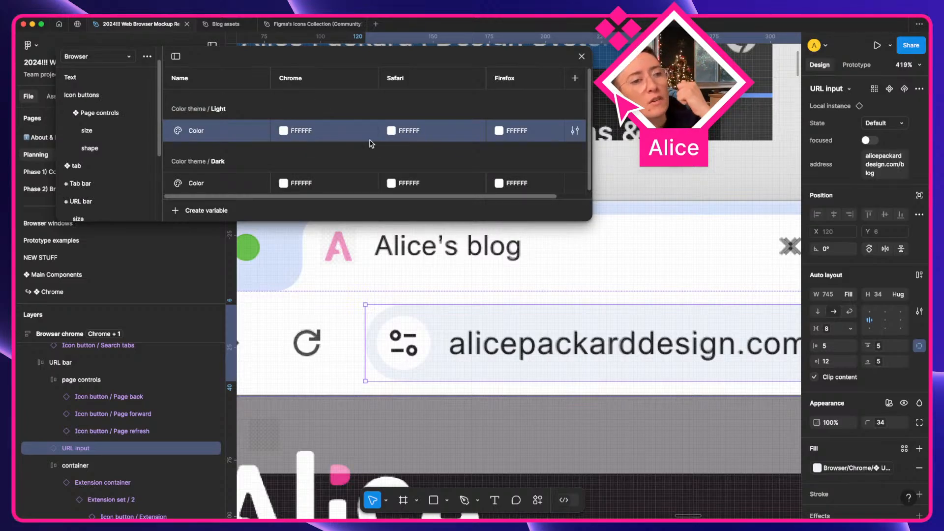
{"action": "left_click", "coordinate": [107, 57]}
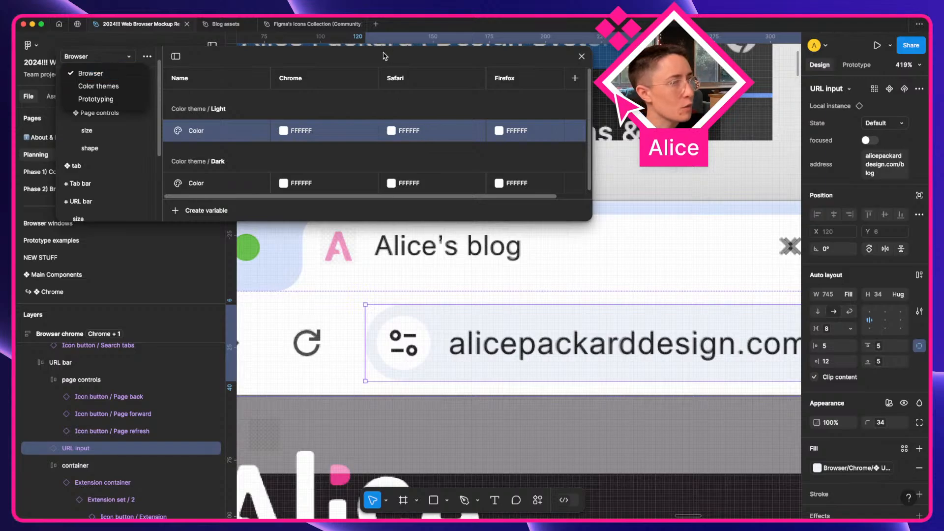
{"action": "left_click", "coordinate": [101, 87]}
{"action": "left_click", "coordinate": [83, 95]}
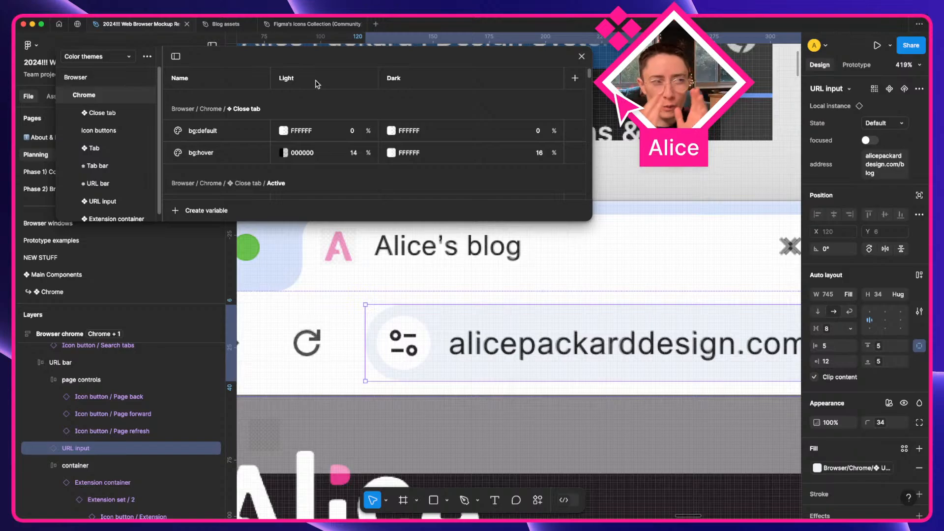
Review the Page controls size and shape variables in the Browser collection alongside the mockup's page control buttons
{"action": "left_click", "coordinate": [94, 58]}
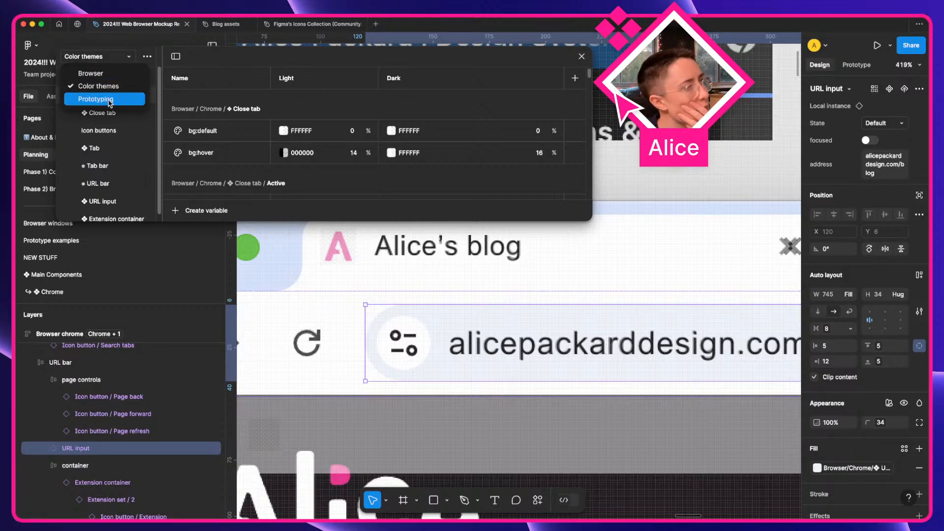
{"action": "left_click", "coordinate": [104, 74]}
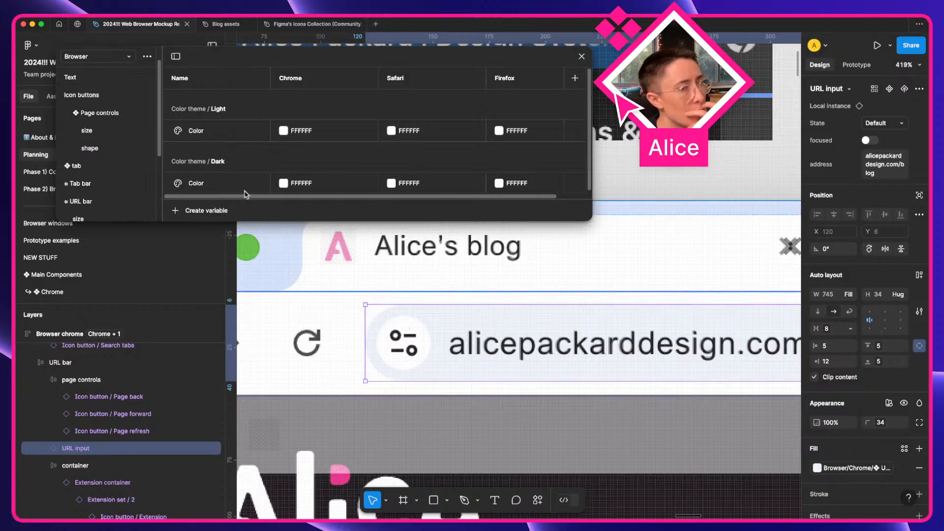
{"action": "left_click", "coordinate": [106, 57]}
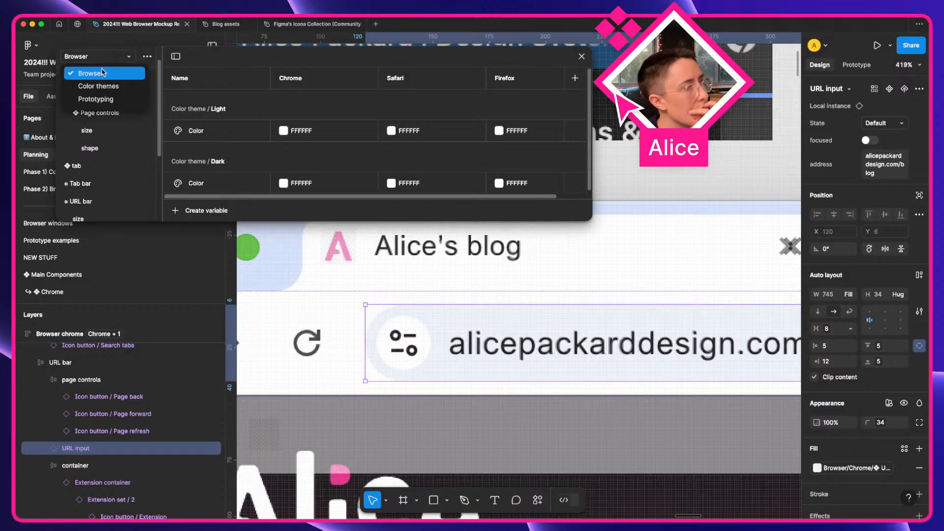
{"action": "left_click", "coordinate": [123, 148]}
{"action": "left_click", "coordinate": [103, 118]}
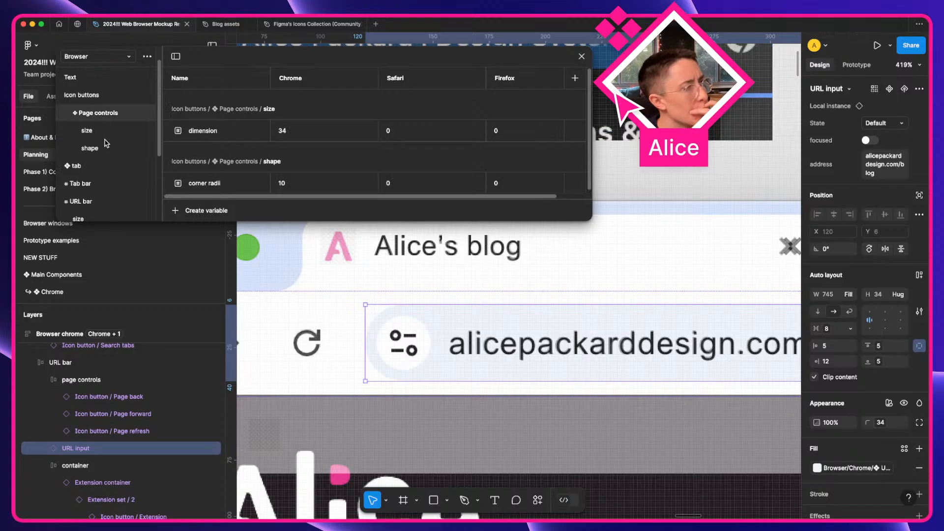
{"action": "left_click", "coordinate": [116, 135]}
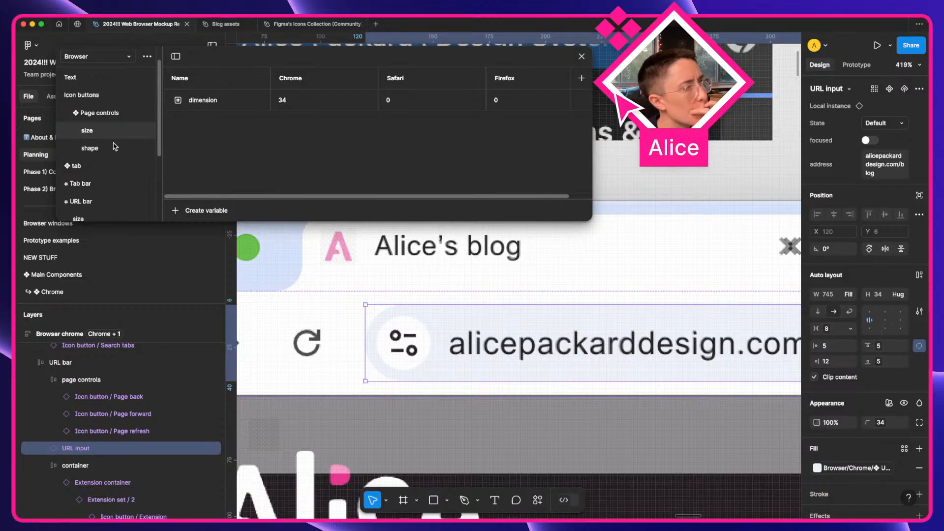
{"action": "left_click", "coordinate": [115, 147]}
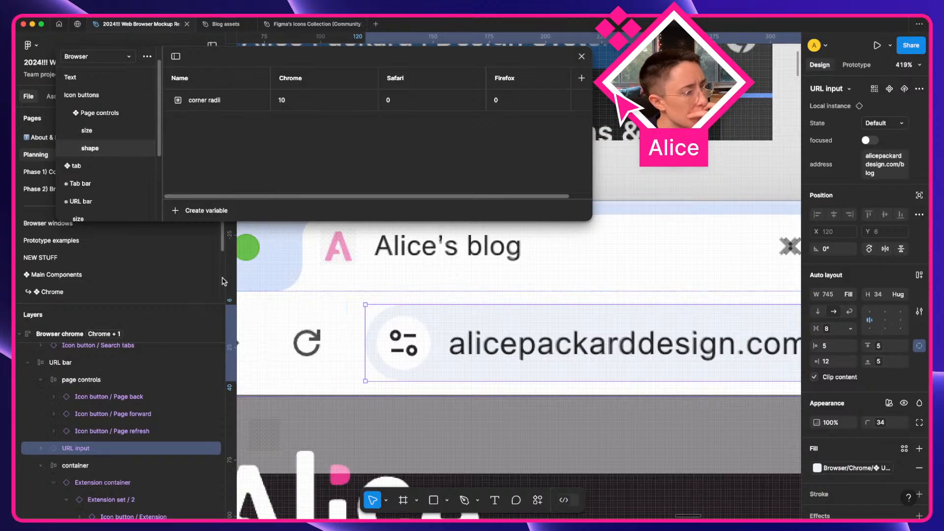
{"action": "scroll", "coordinate": [472, 355], "scroll_direction": "left", "scroll_amount": 5}
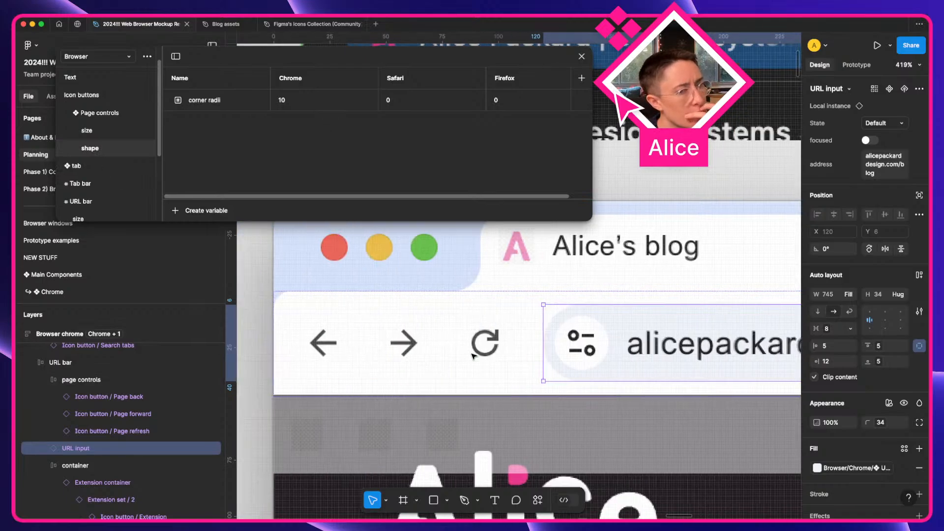
Rename the container frame holding the extensions, profile and menu icons in the URL bar as "extension profile more menu"
{"action": "scroll", "coordinate": [473, 356], "scroll_direction": "right", "scroll_amount": 20}
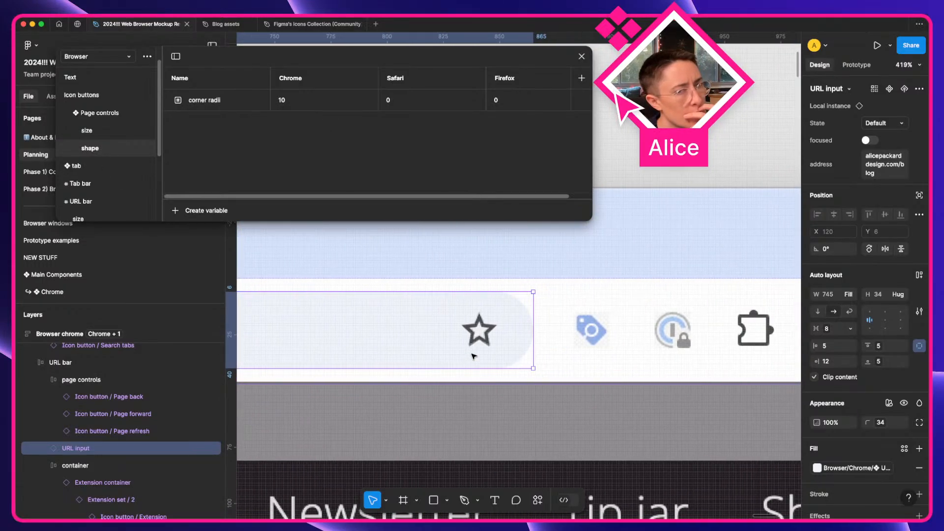
{"action": "scroll", "coordinate": [473, 356], "scroll_direction": "right", "scroll_amount": 4}
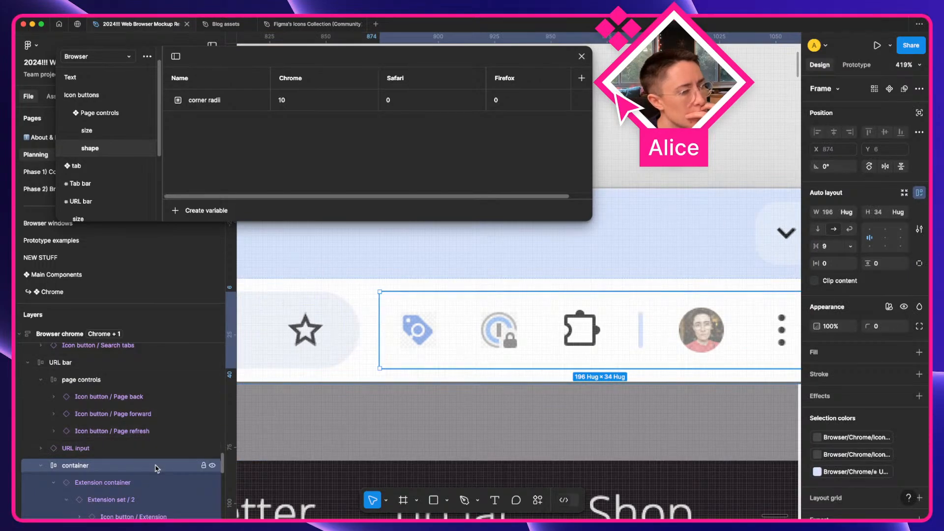
{"action": "scroll", "coordinate": [154, 462], "scroll_direction": "down", "scroll_amount": 1}
{"action": "left_click", "coordinate": [54, 461]}
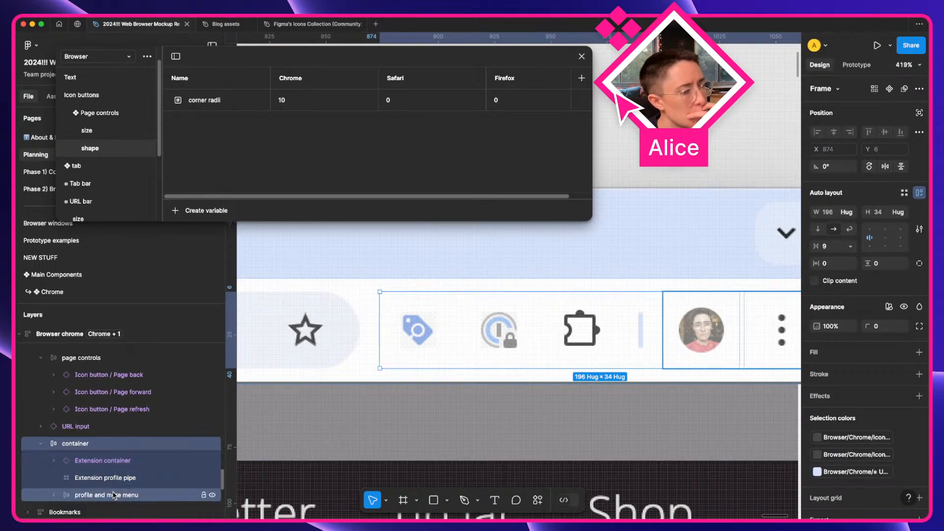
{"action": "double_click", "coordinate": [82, 445]}
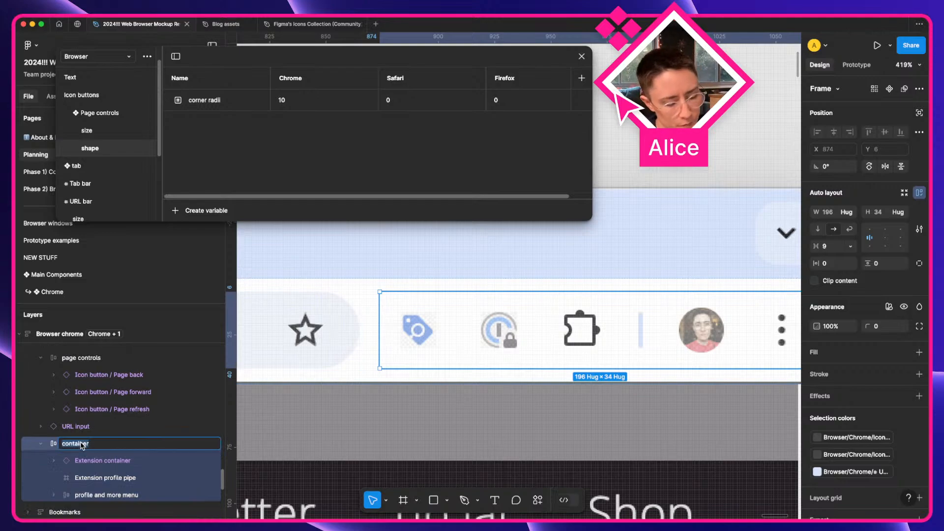
{"action": "type", "text": "extension profi"}
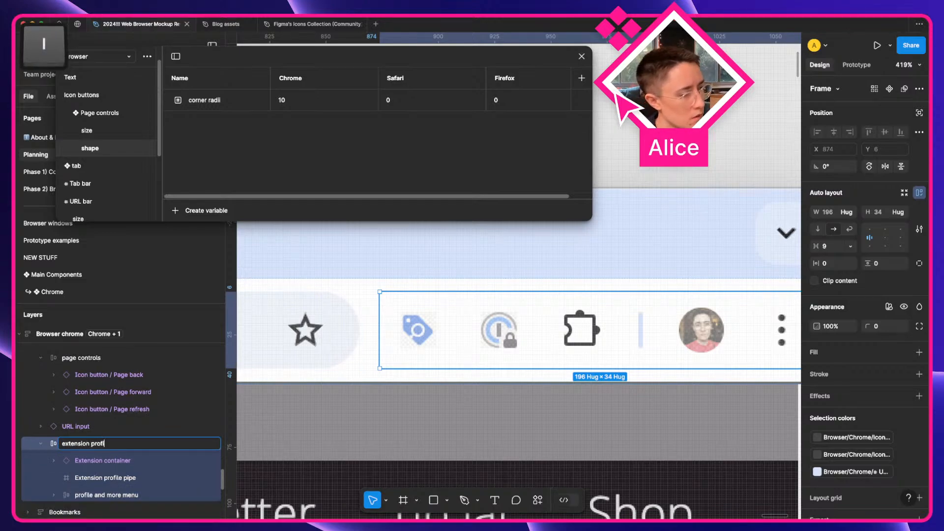
{"action": "type", "text": "le more men"}
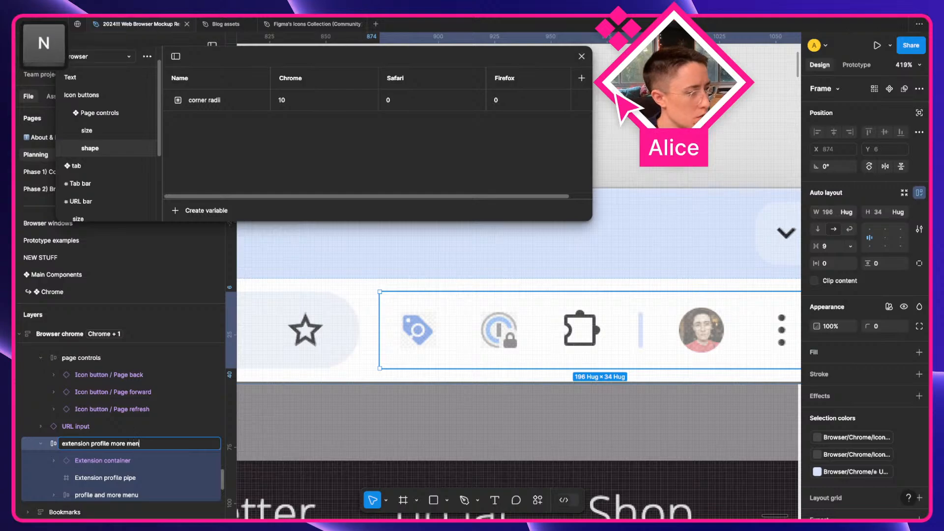
{"action": "type", "text": "u"}
Examine the extension and menu icons in the Firefox mockup for comparison with the Chrome container being named
{"action": "key", "text": "shift+alt+Left"}
{"action": "key", "text": "shift+alt+Left"}
{"action": "key", "text": "shift+alt+Left"}
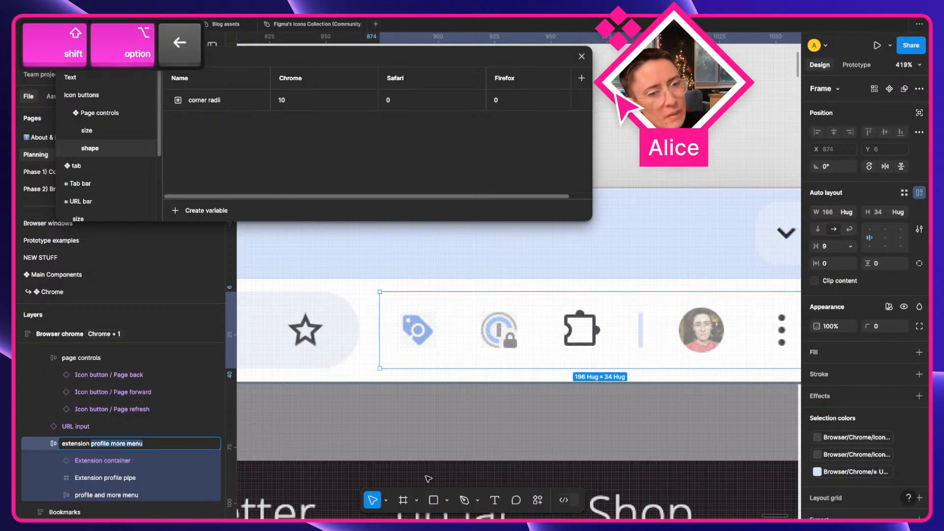
{"action": "scroll", "coordinate": [566, 412], "scroll_direction": "down", "scroll_amount": 5}
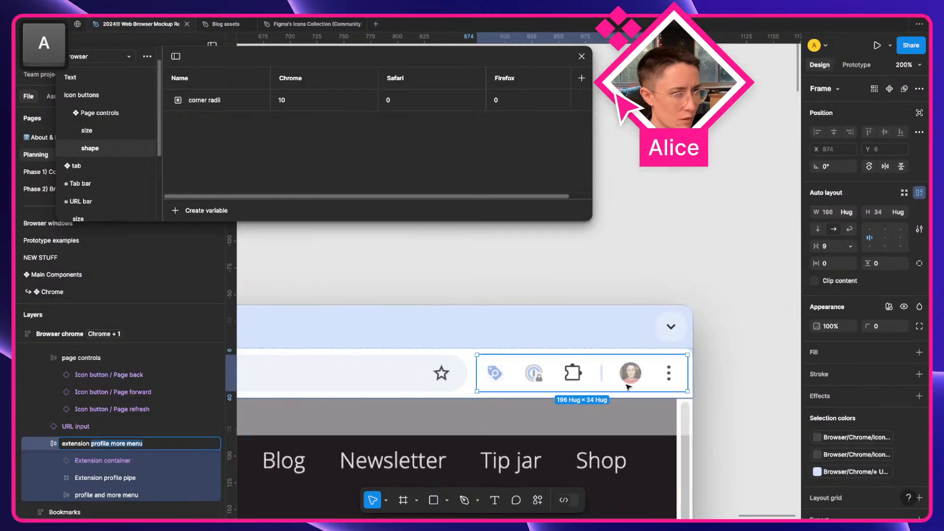
{"action": "scroll", "coordinate": [629, 387], "scroll_direction": "down", "scroll_amount": 15}
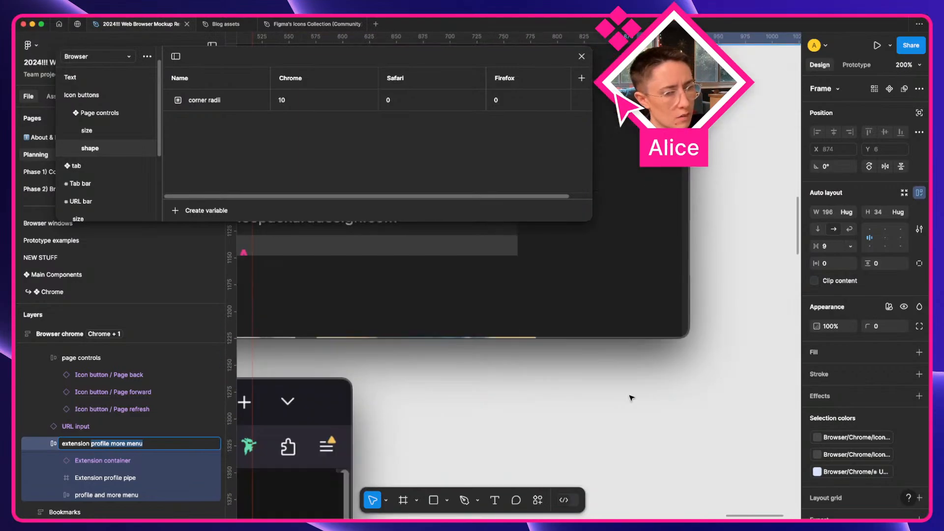
{"action": "scroll", "coordinate": [631, 398], "scroll_direction": "down", "scroll_amount": 3}
{"action": "scroll", "coordinate": [631, 398], "scroll_direction": "left", "scroll_amount": 5}
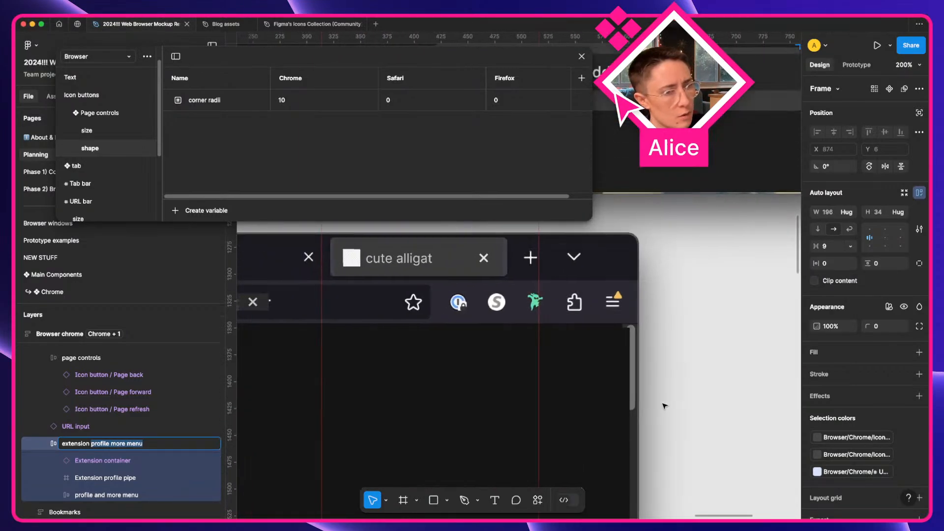
{"action": "scroll", "coordinate": [665, 406], "scroll_direction": "up", "scroll_amount": 1}
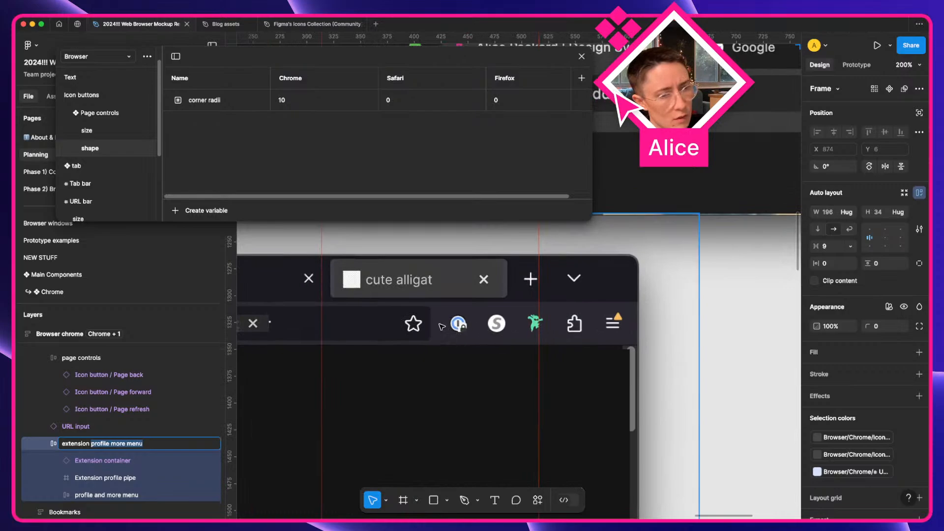
Change the container frame's name to "extension profile more-menu"
{"action": "left_click", "coordinate": [123, 444]}
{"action": "key", "text": "BackSpace"}
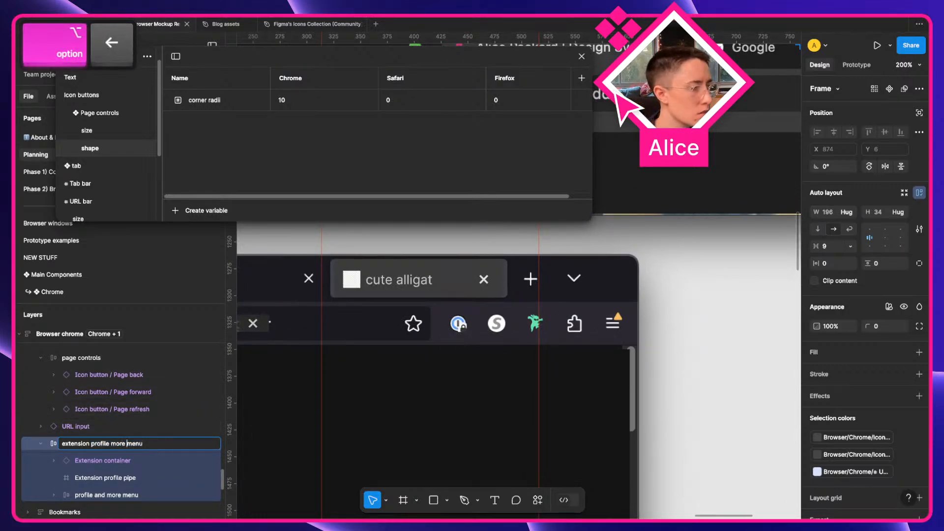
{"action": "type", "text": "-"}
{"action": "key", "text": "Return"}
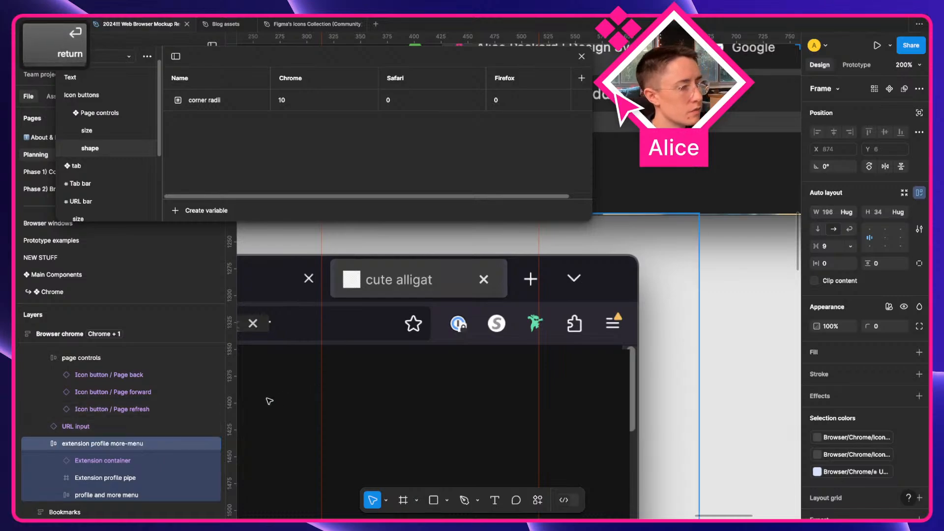
Rename the container frame as "extension profile more_menu", with an underscore joining the last two words
{"action": "double_click", "coordinate": [132, 446]}
{"action": "key", "text": "Right"}
{"action": "key", "text": "alt+Left"}
{"action": "key", "text": "BackSpace"}
{"action": "type", "text": "_"}
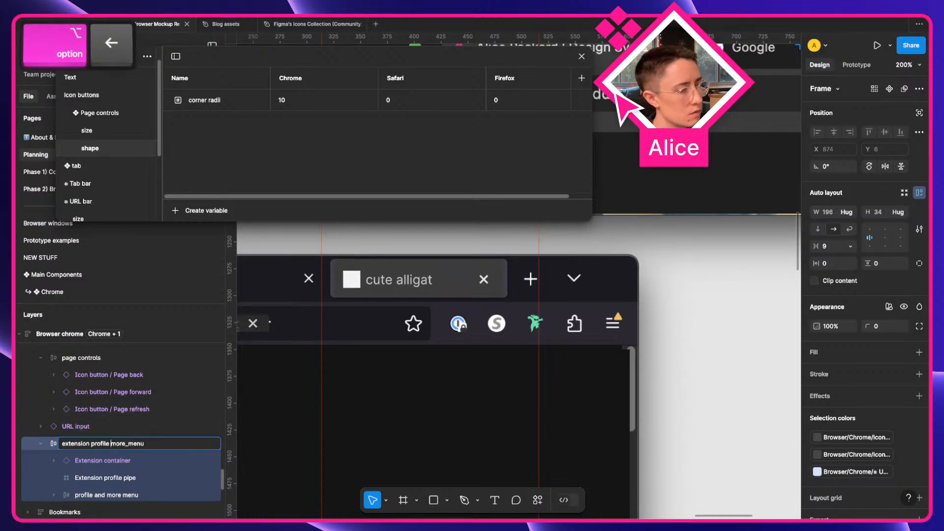
{"action": "key", "text": "alt+Left"}
{"action": "key", "text": "BackSpace"}
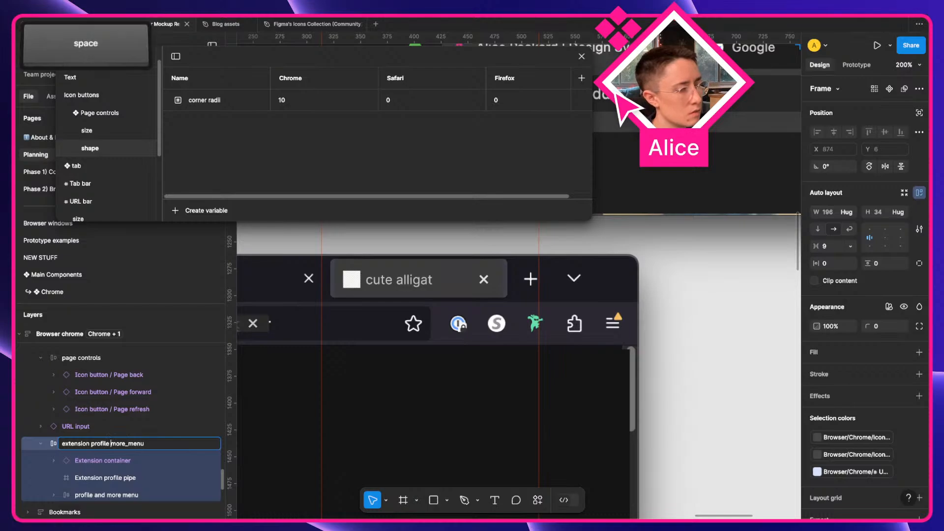
{"action": "key", "text": "Return"}
Compare the toolbar layouts of the Firefox, Safari and Chrome mockups, ending at Chrome's extension and profile icons
{"action": "scroll", "coordinate": [670, 385], "scroll_direction": "down", "scroll_amount": 4}
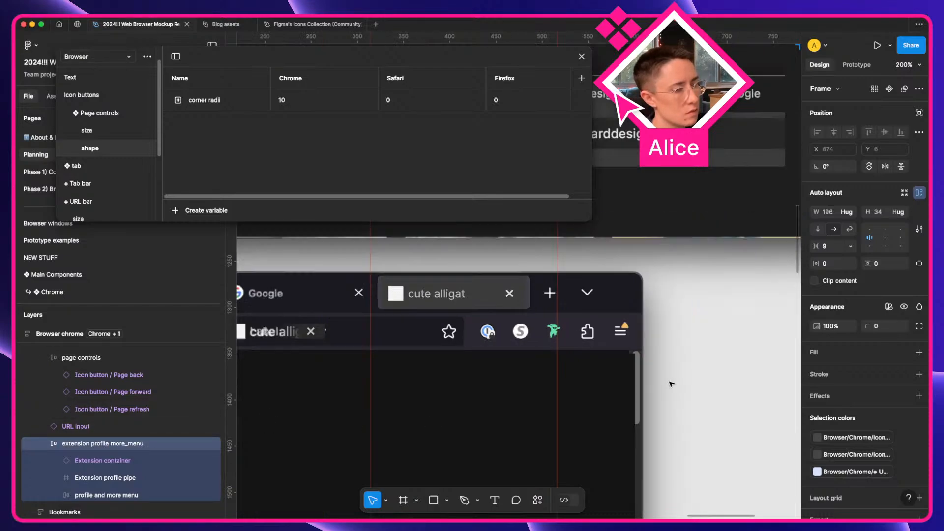
{"action": "key", "text": "a"}
{"action": "scroll", "coordinate": [673, 378], "scroll_direction": "up", "scroll_amount": 5}
{"action": "scroll", "coordinate": [673, 376], "scroll_direction": "up", "scroll_amount": 15}
{"action": "scroll", "coordinate": [673, 376], "scroll_direction": "right", "scroll_amount": 5}
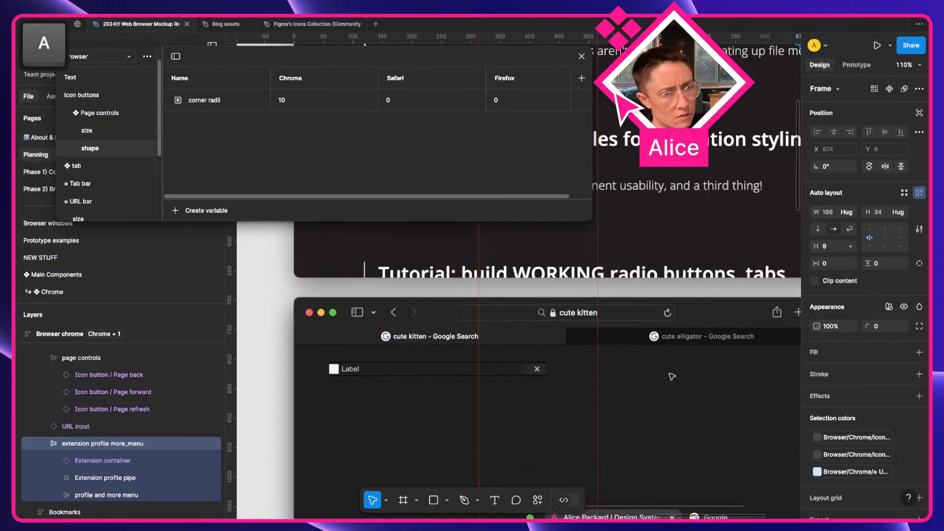
{"action": "scroll", "coordinate": [668, 378], "scroll_direction": "down", "scroll_amount": 10}
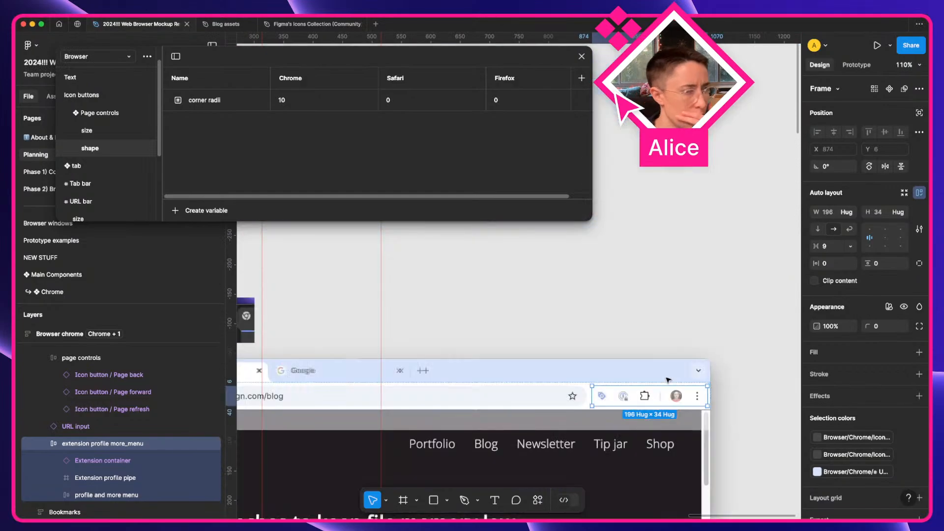
{"action": "scroll", "coordinate": [667, 378], "scroll_direction": "left", "scroll_amount": 8}
{"action": "scroll", "coordinate": [668, 379], "scroll_direction": "right", "scroll_amount": 4}
{"action": "scroll", "coordinate": [639, 386], "scroll_direction": "down", "scroll_amount": 1}
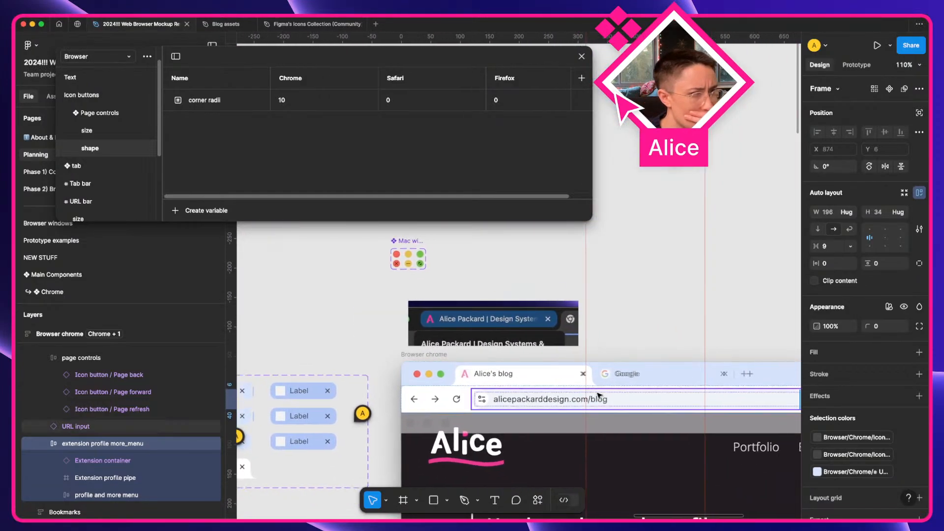
{"action": "scroll", "coordinate": [605, 408], "scroll_direction": "right", "scroll_amount": 8}
{"action": "scroll", "coordinate": [728, 396], "scroll_direction": "right", "scroll_amount": 7}
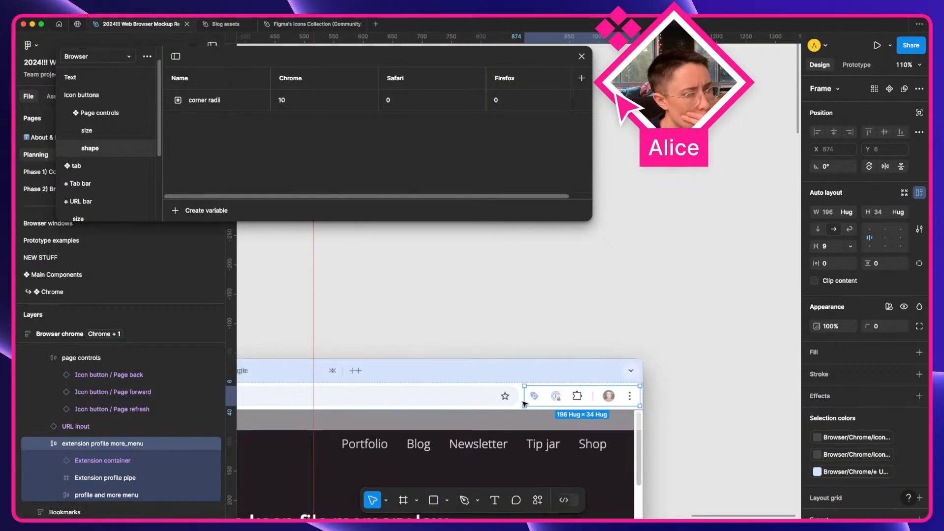
{"action": "scroll", "coordinate": [523, 411], "scroll_direction": "up", "scroll_amount": 5}
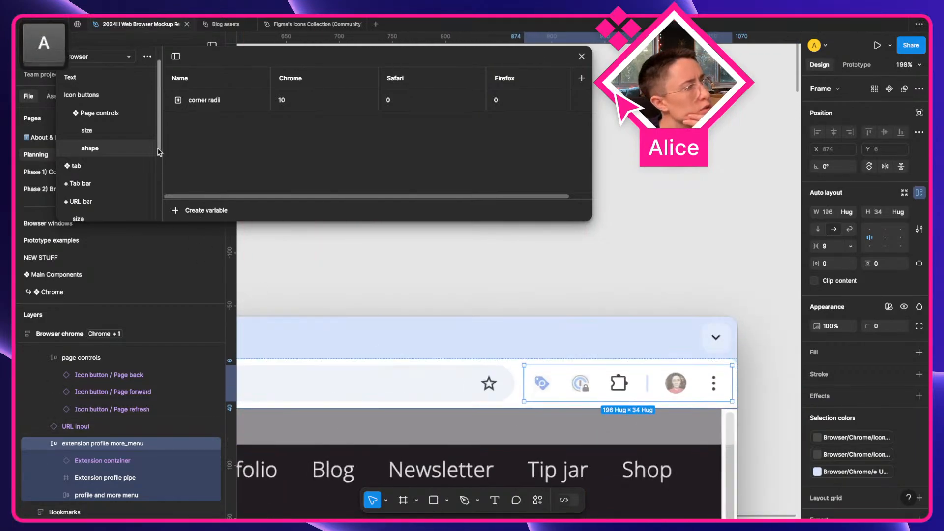
Collapse the Icon buttons group in the Browser collection and view the URL bar variables
{"action": "scroll", "coordinate": [94, 111], "scroll_direction": "up", "scroll_amount": 1}
{"action": "scroll", "coordinate": [94, 111], "scroll_direction": "up", "scroll_amount": 1}
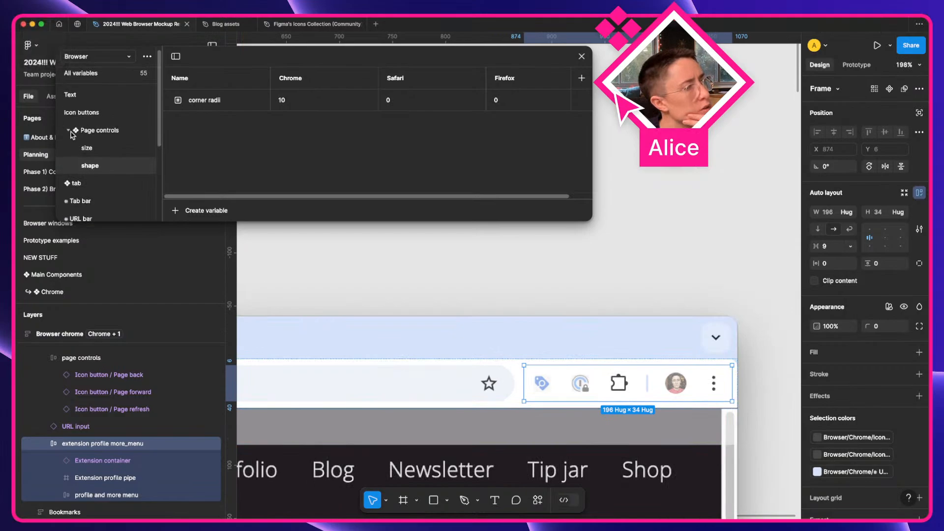
{"action": "left_click", "coordinate": [61, 114]}
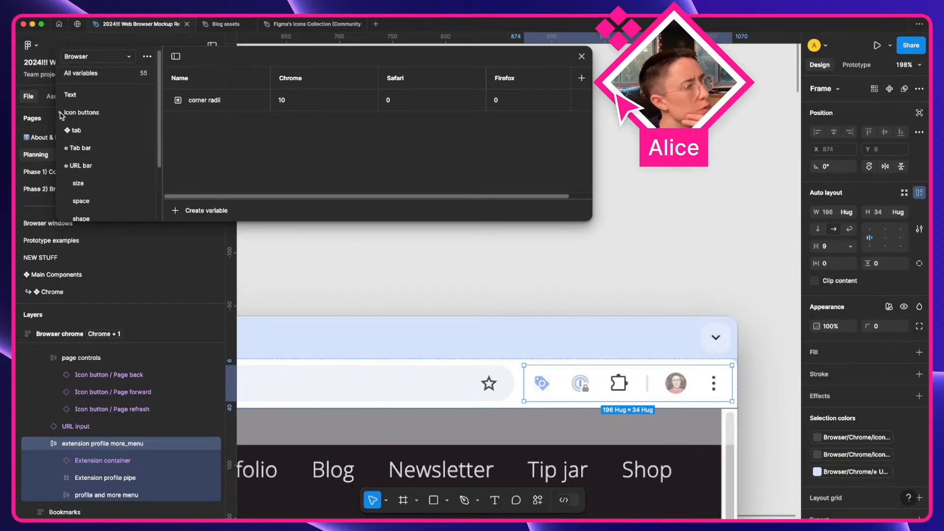
{"action": "left_click", "coordinate": [97, 168]}
{"action": "scroll", "coordinate": [96, 171], "scroll_direction": "down", "scroll_amount": 2}
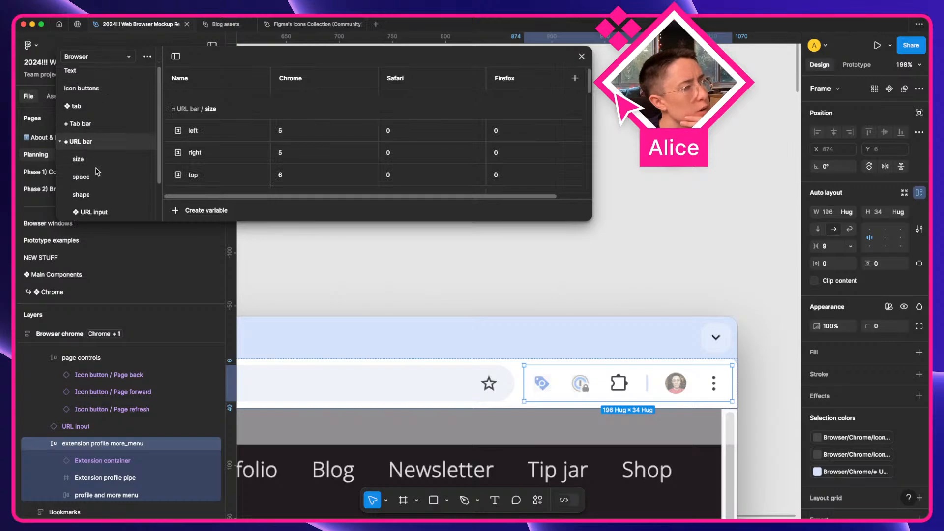
{"action": "scroll", "coordinate": [90, 202], "scroll_direction": "down", "scroll_amount": 2}
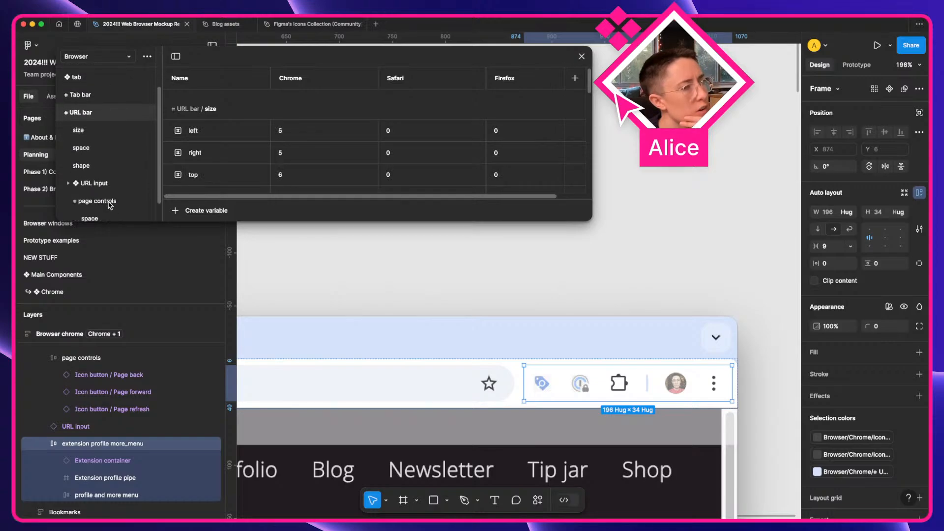
Collapse the page controls variable group and move it above URL input inside the URL bar group
{"action": "scroll", "coordinate": [409, 401], "scroll_direction": "left", "scroll_amount": 15}
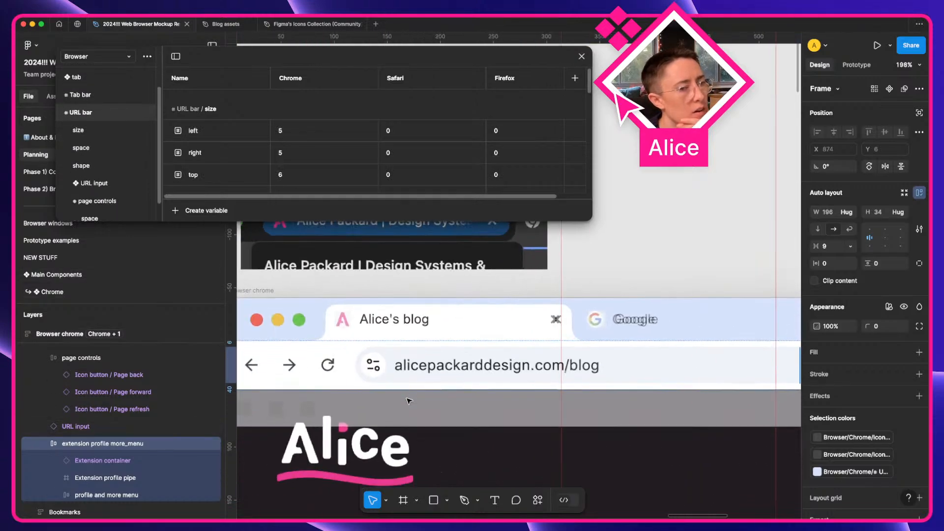
{"action": "scroll", "coordinate": [121, 191], "scroll_direction": "down", "scroll_amount": 1}
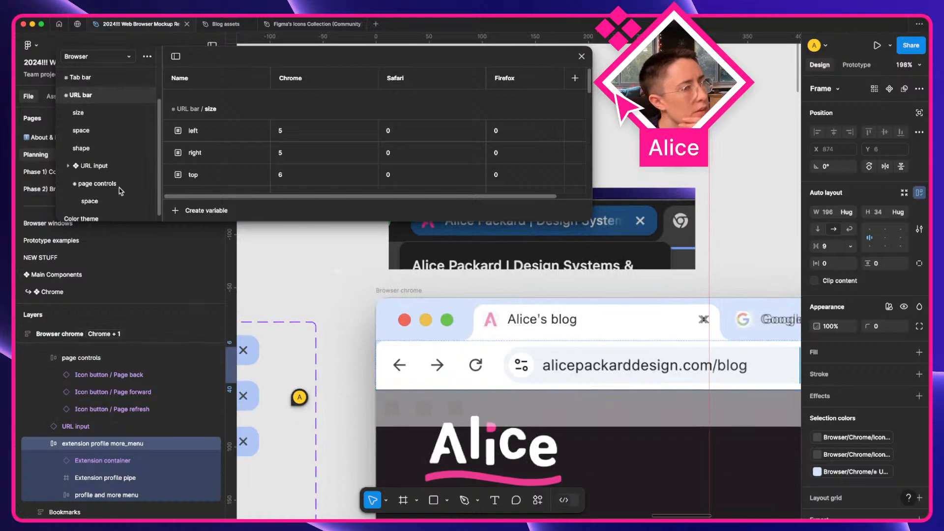
{"action": "left_click", "coordinate": [70, 184]}
{"action": "left_click_drag", "start_coordinate": [99, 196], "coordinate": [94, 173]}
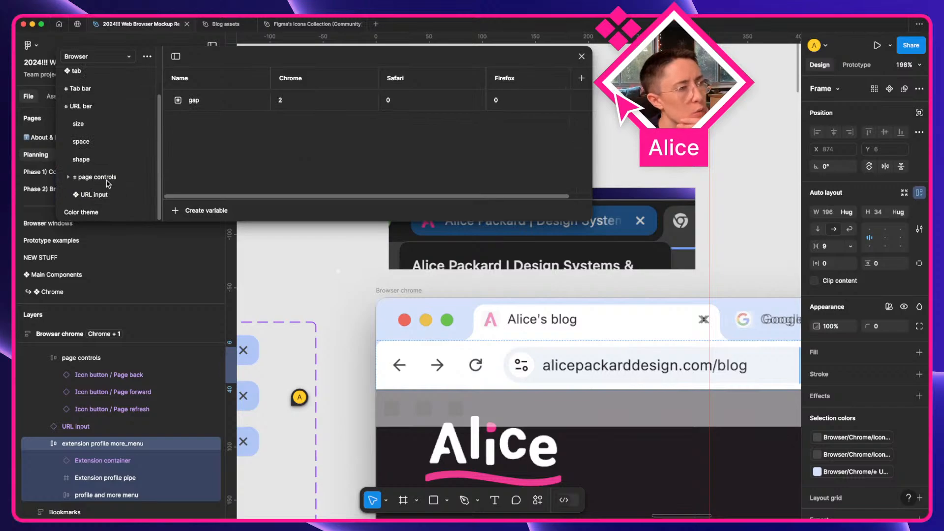
Select the URL bar frame, collapse its child layers and compare them with the page controls and URL input variable groups
{"action": "scroll", "coordinate": [45, 373], "scroll_direction": "up", "scroll_amount": 1}
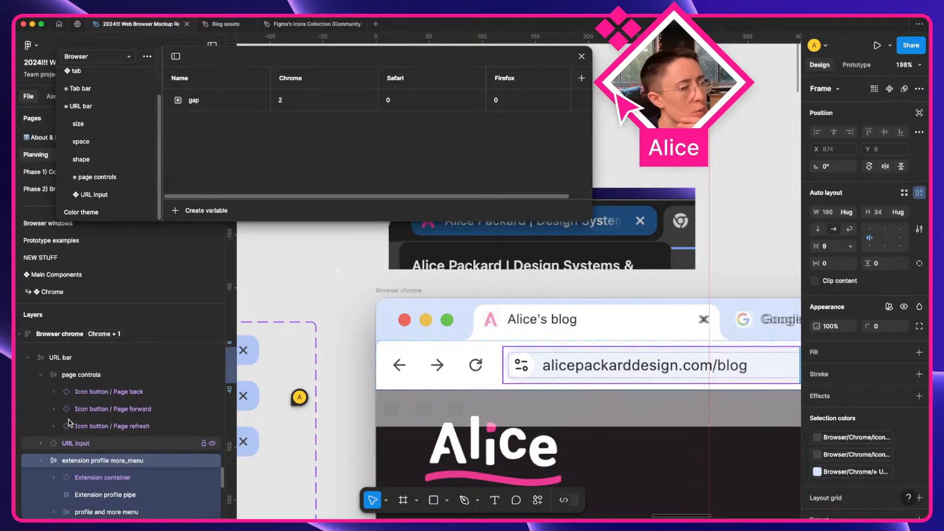
{"action": "left_click", "coordinate": [61, 359]}
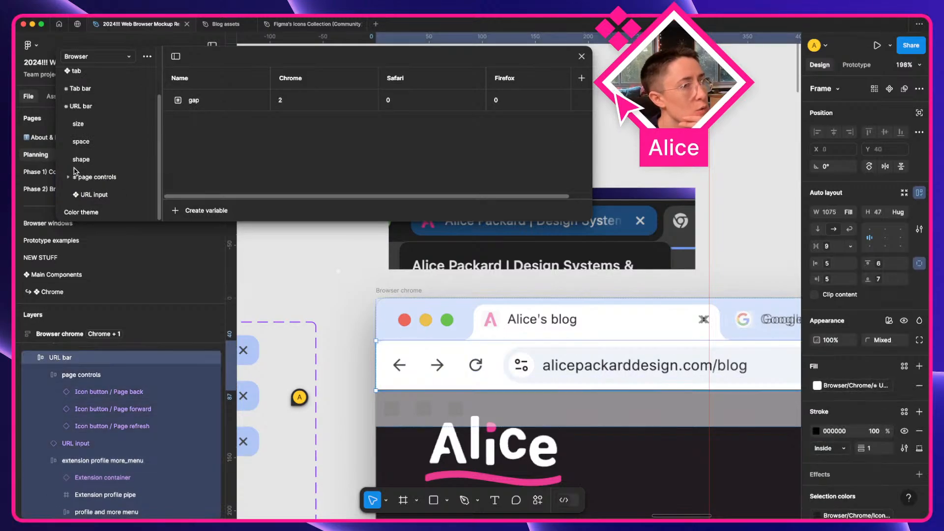
{"action": "left_click", "coordinate": [40, 375]}
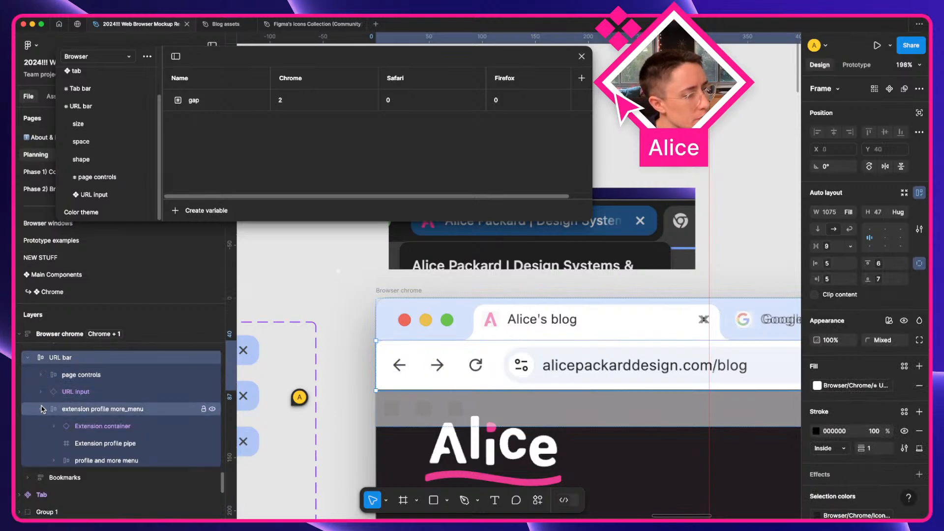
{"action": "left_click", "coordinate": [40, 409]}
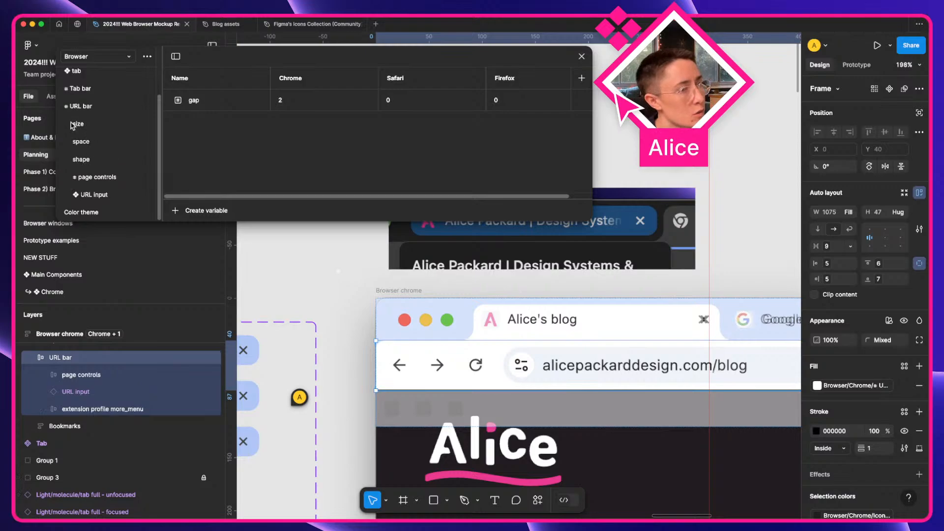
{"action": "left_click", "coordinate": [97, 178]}
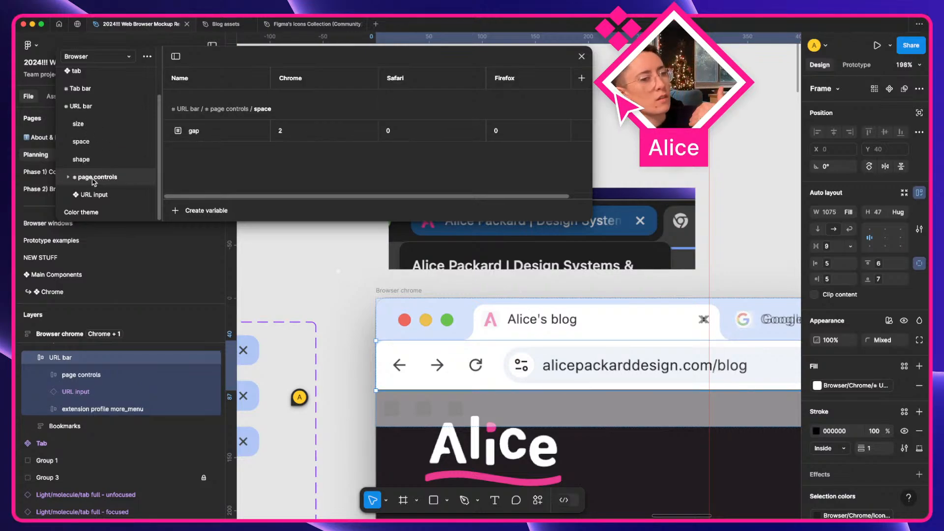
{"action": "left_click", "coordinate": [97, 197]}
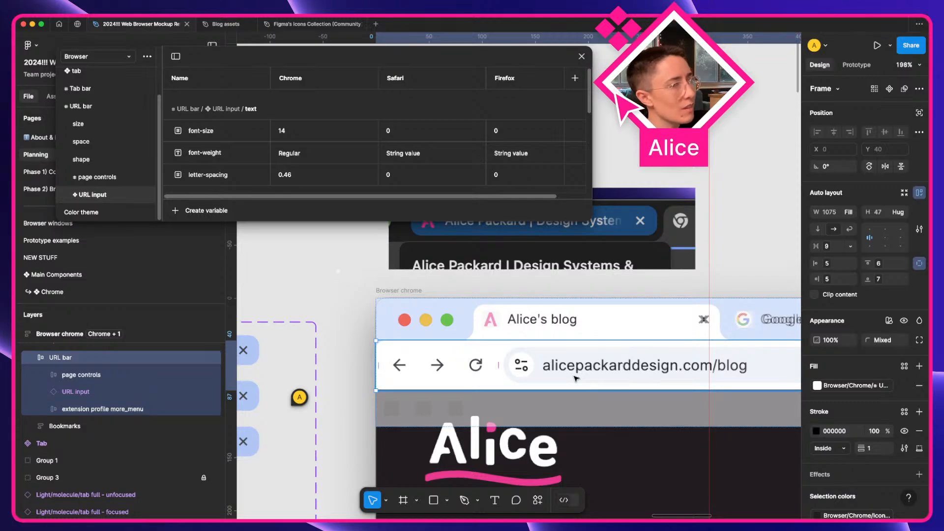
Rename the tab variable group in the Browser collection to Tab, keeping its symbol prefix, and collapse the group
{"action": "scroll", "coordinate": [91, 156], "scroll_direction": "up", "scroll_amount": 1}
{"action": "double_click", "coordinate": [71, 92]}
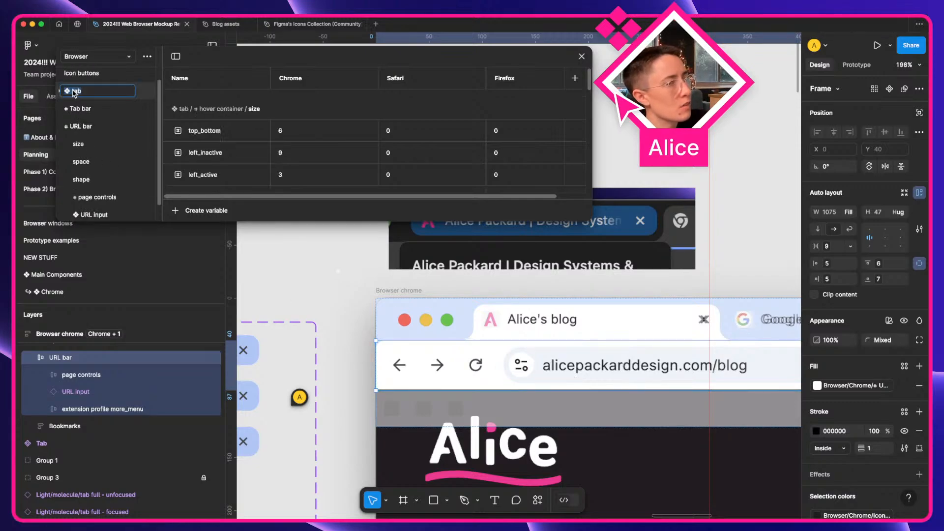
{"action": "left_click", "coordinate": [85, 93]}
{"action": "key", "text": "Left"}
{"action": "key", "text": "Left"}
{"action": "key", "text": "BackSpace"}
{"action": "type", "text": "T"}
{"action": "key", "text": "Return"}
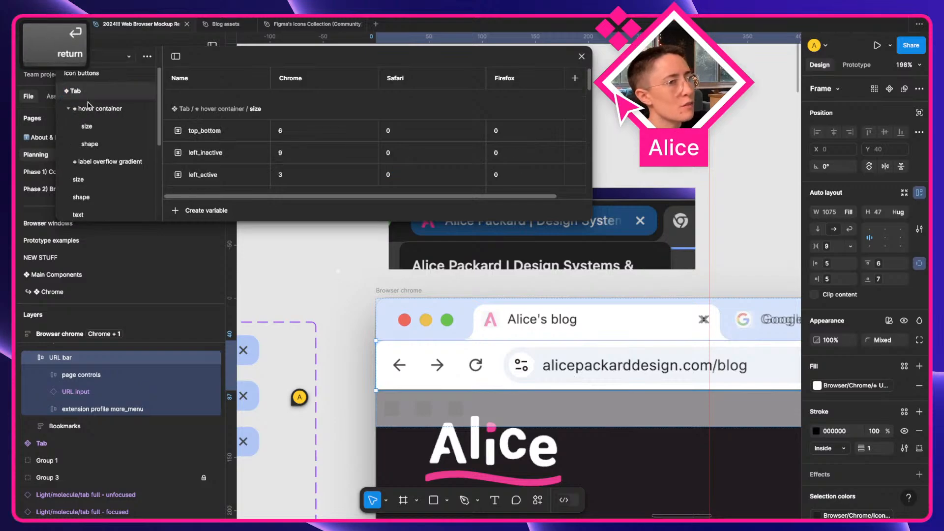
{"action": "left_click", "coordinate": [61, 104]}
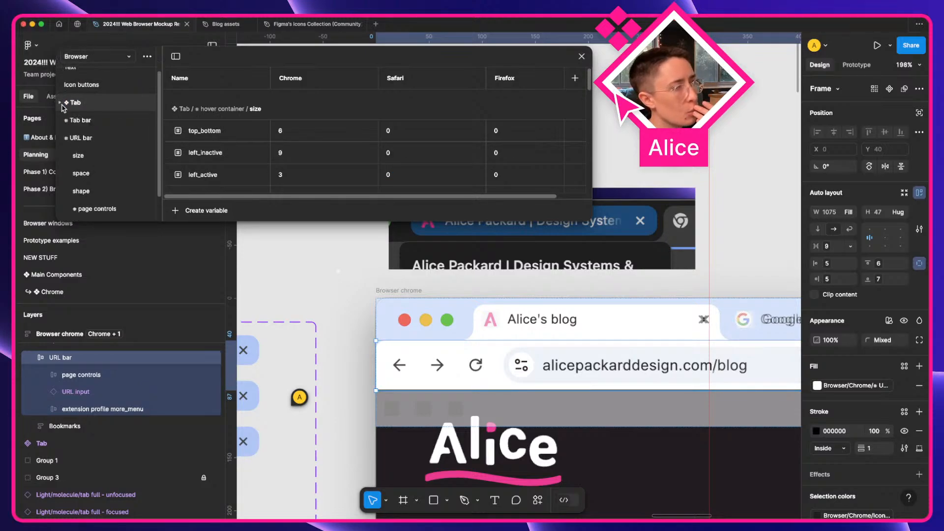
{"action": "scroll", "coordinate": [87, 126], "scroll_direction": "up", "scroll_amount": 2}
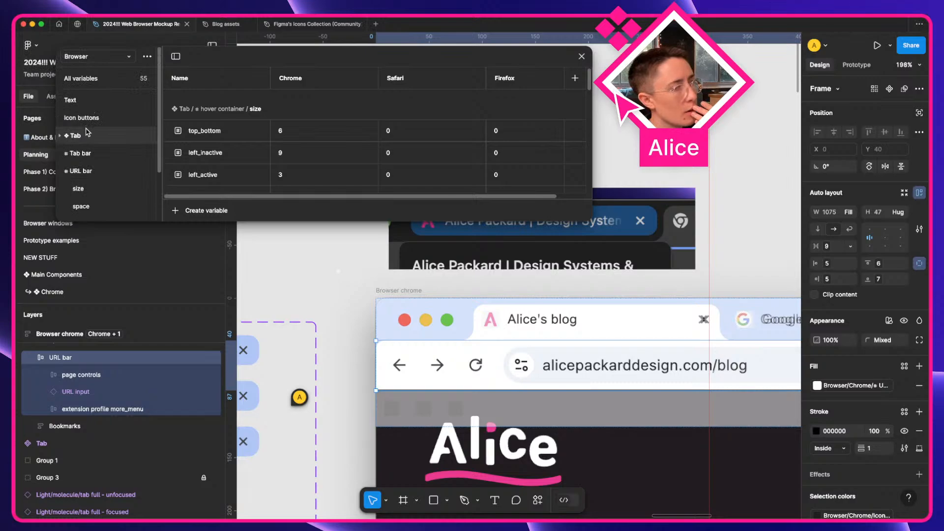
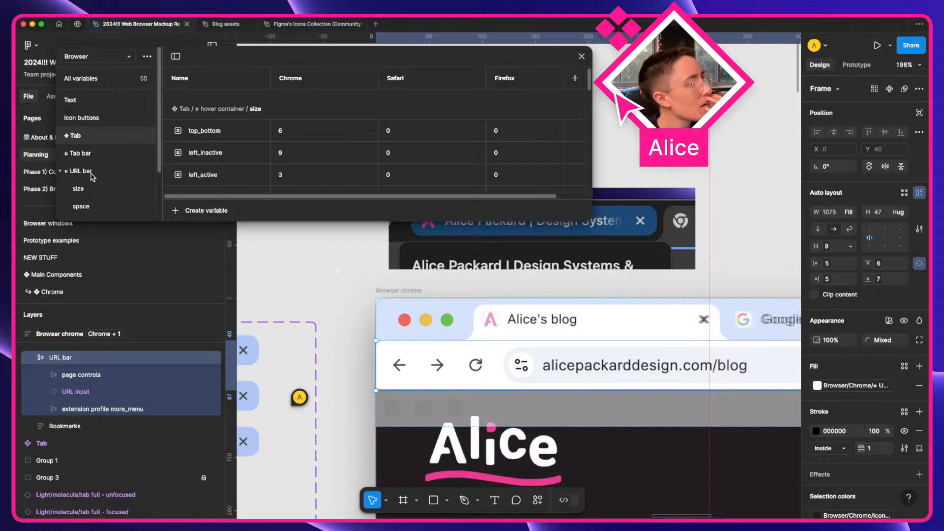
Copy the extension profile more_menu layer's name and create a number variable named gap in the URL bar variable group
{"action": "scroll", "coordinate": [92, 176], "scroll_direction": "down", "scroll_amount": 3}
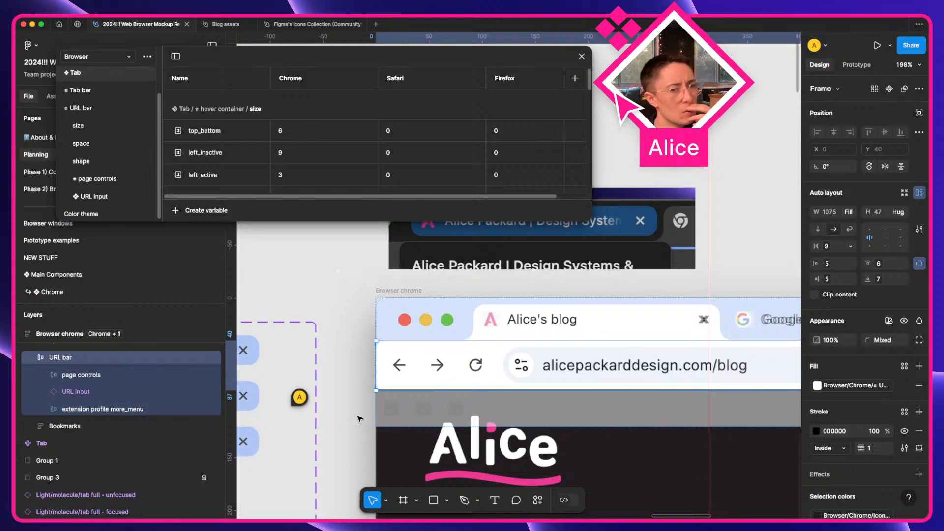
{"action": "scroll", "coordinate": [235, 305], "scroll_direction": "right", "scroll_amount": 4}
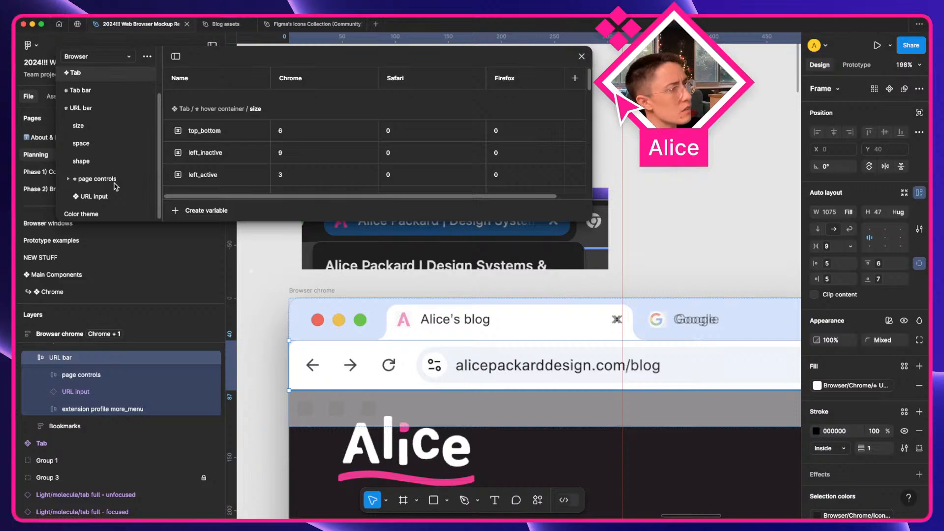
{"action": "scroll", "coordinate": [116, 186], "scroll_direction": "down", "scroll_amount": 1}
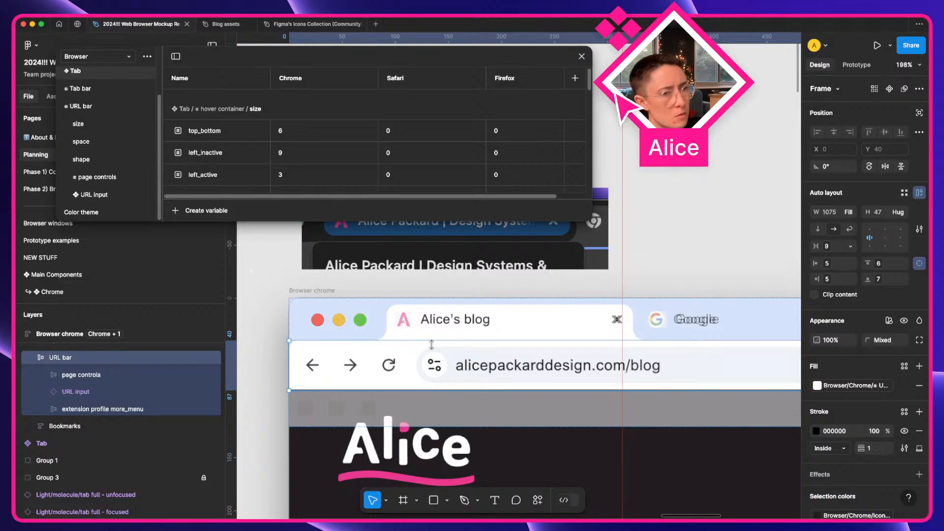
{"action": "scroll", "coordinate": [431, 345], "scroll_direction": "right", "scroll_amount": 10}
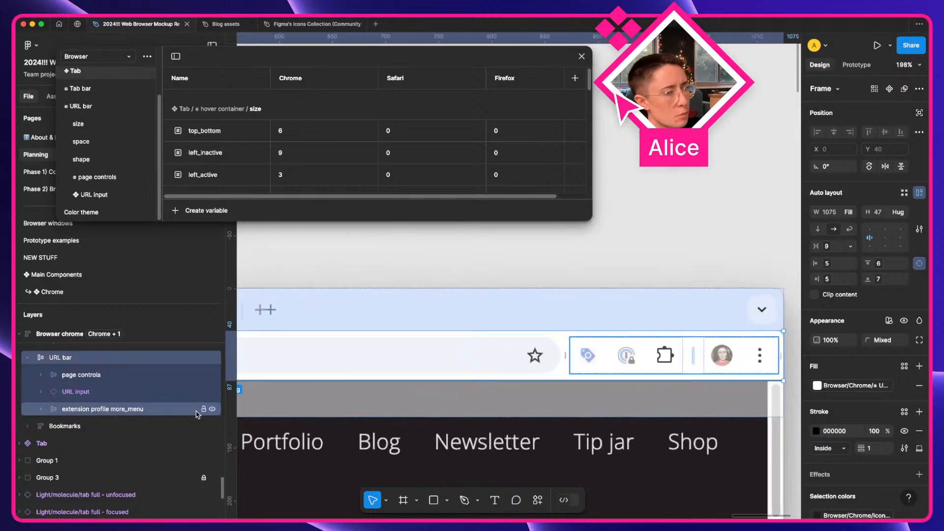
{"action": "left_click", "coordinate": [695, 358]}
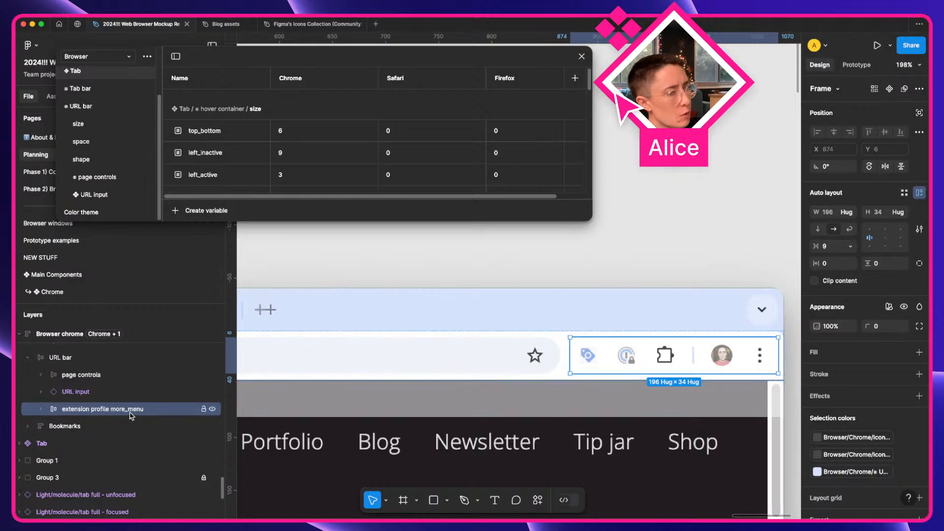
{"action": "key", "text": "super+r"}
{"action": "key", "text": "super+c"}
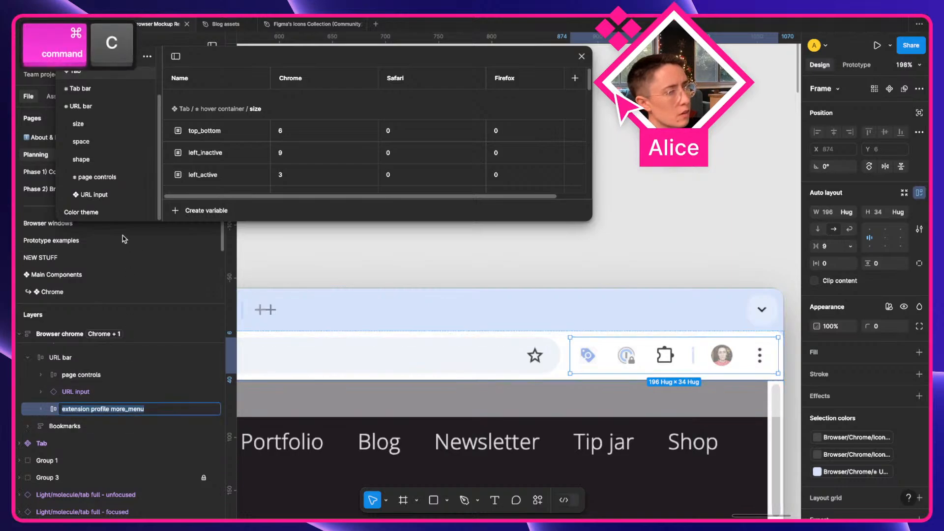
{"action": "left_click", "coordinate": [83, 116]}
{"action": "left_click", "coordinate": [212, 212]}
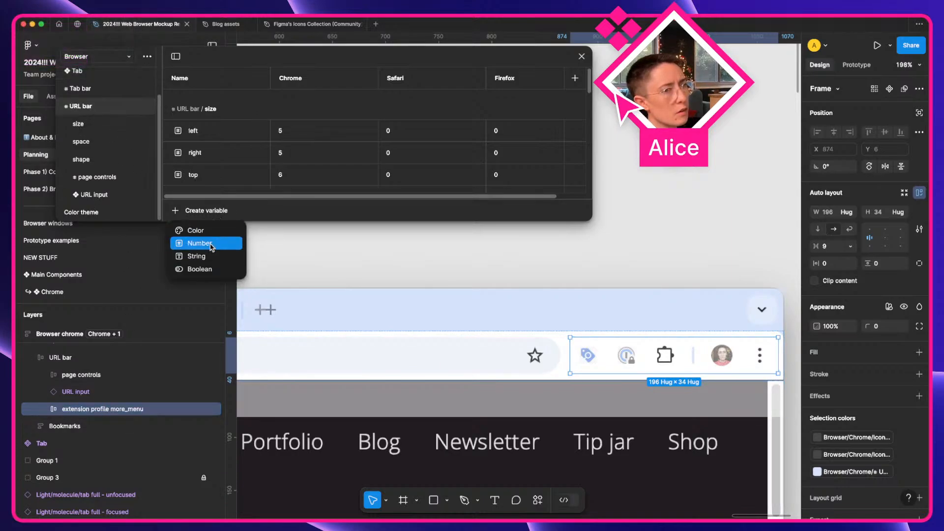
{"action": "left_click", "coordinate": [199, 244]}
{"action": "type", "text": "gap"}
{"action": "key", "text": "Return"}
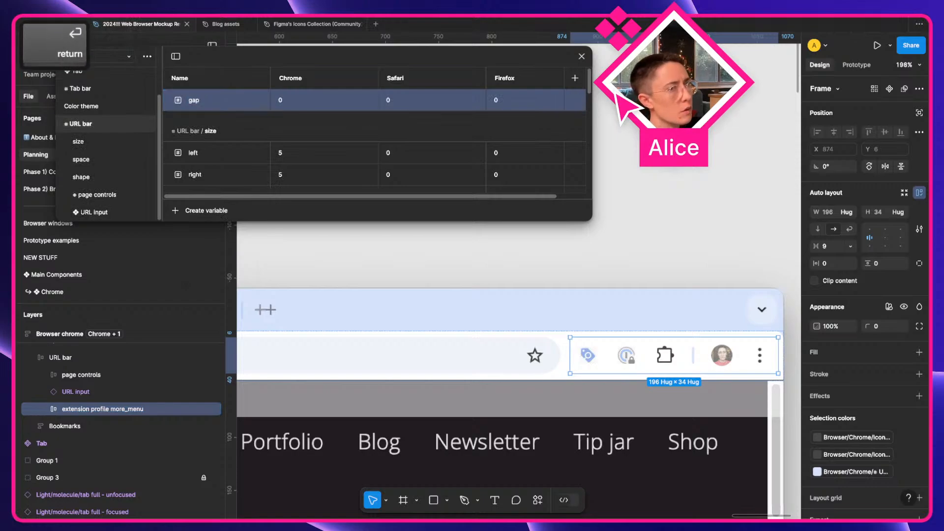
Place the new gap variable in its own group named extension profile more_menu inside the URL bar group
{"action": "right_click", "coordinate": [222, 104]}
{"action": "left_click", "coordinate": [259, 148]}
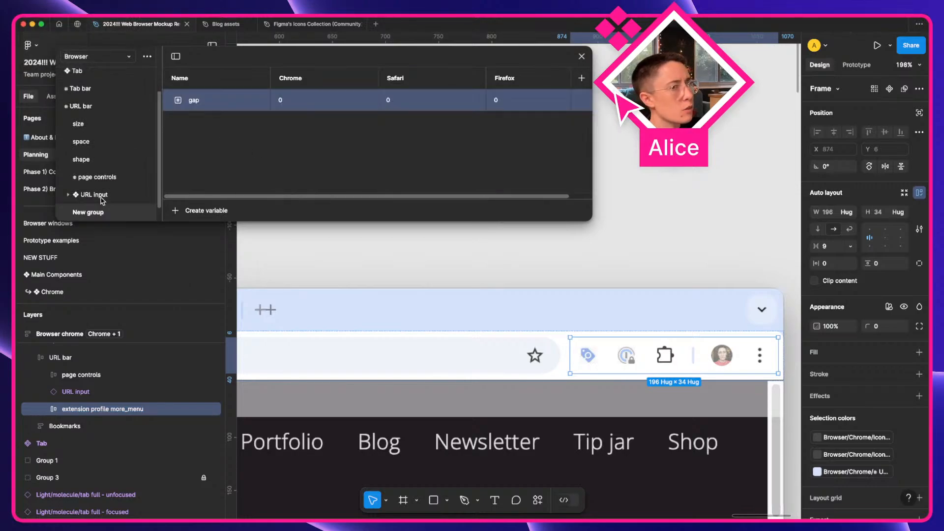
{"action": "key", "text": "super+v"}
{"action": "key", "text": "Return"}
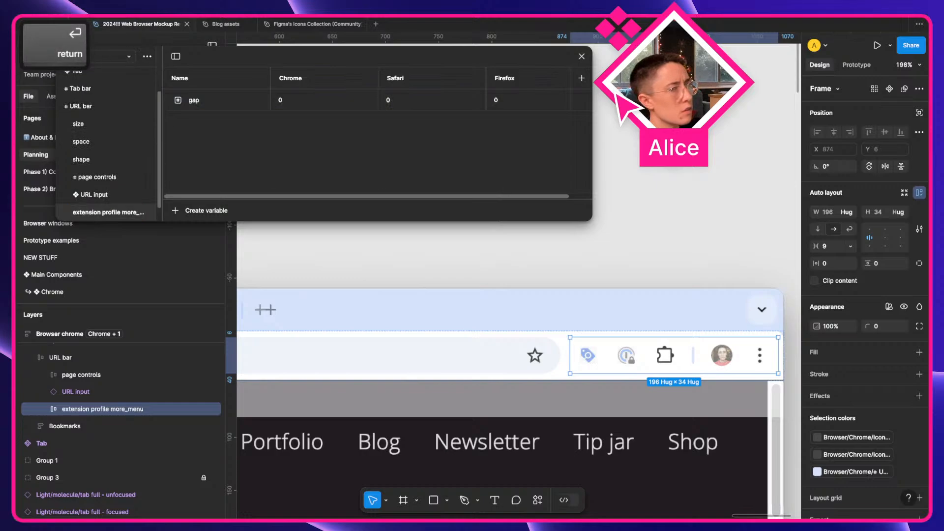
Copy the symbol prefix from the page controls group name to the start of the extension profile more_menu group name
{"action": "double_click", "coordinate": [102, 176]}
{"action": "key", "text": "Left"}
{"action": "key", "text": "shift+Right"}
{"action": "key", "text": "shift+Right"}
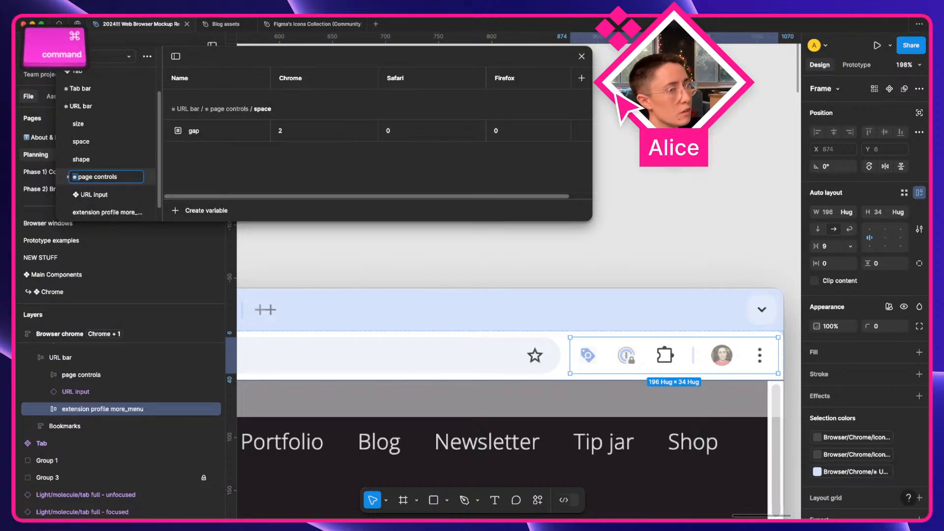
{"action": "key", "text": "super+c"}
{"action": "double_click", "coordinate": [114, 215]}
{"action": "key", "text": "Left"}
{"action": "key", "text": "super+v"}
{"action": "key", "text": "Return"}
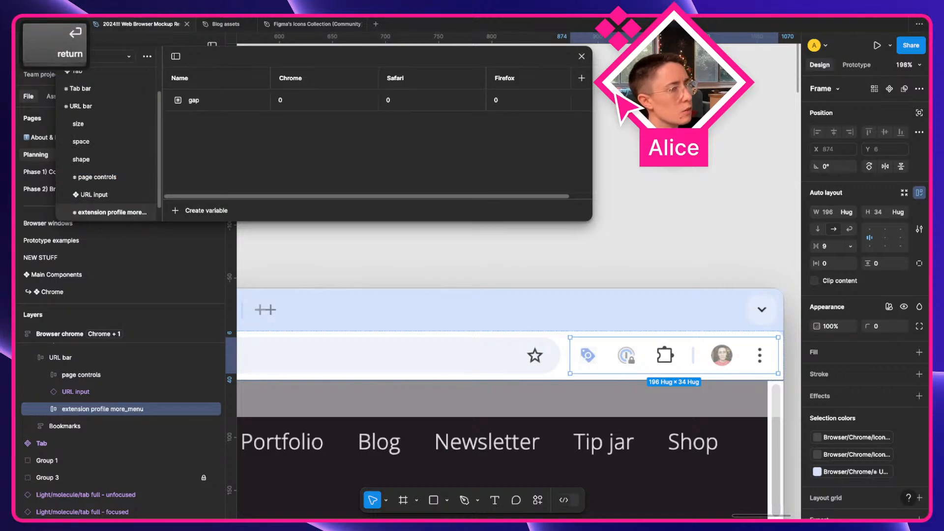
{"action": "scroll", "coordinate": [96, 181], "scroll_direction": "down", "scroll_amount": 1}
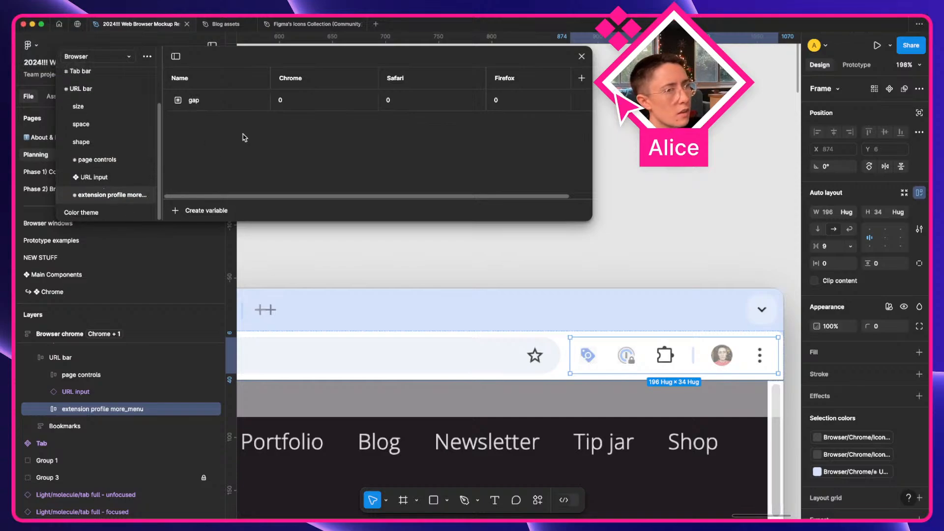
Set the new gap variable's Chrome value to 9 and bind it to the extension profile more_menu frame's auto layout gap
{"action": "left_click", "coordinate": [283, 101]}
{"action": "type", "text": "9"}
{"action": "key", "text": "Return"}
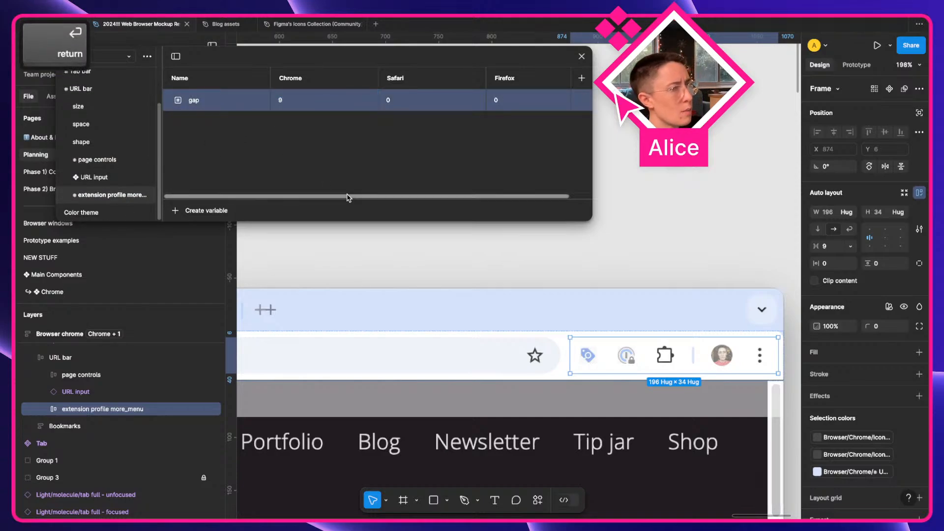
{"action": "left_click", "coordinate": [830, 245]}
{"action": "key", "text": "equal"}
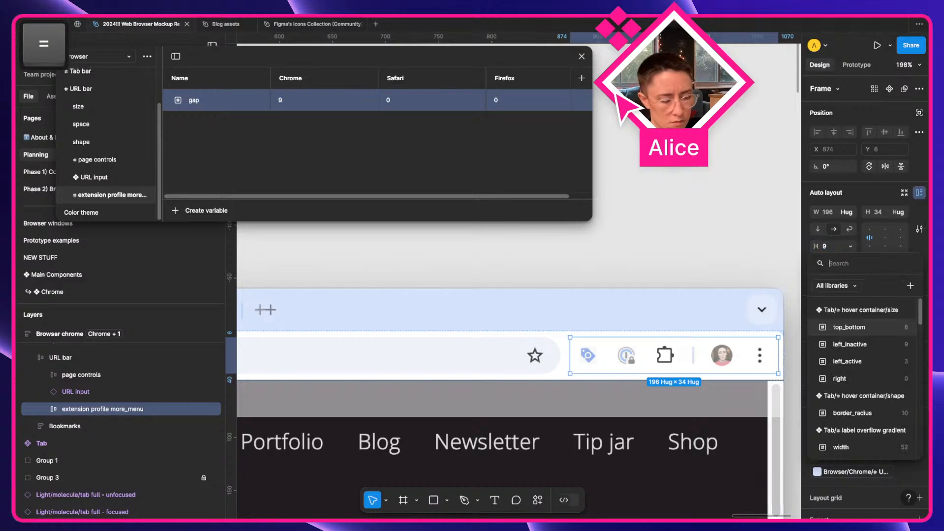
{"action": "type", "text": "gap"}
{"action": "key", "text": "Down"}
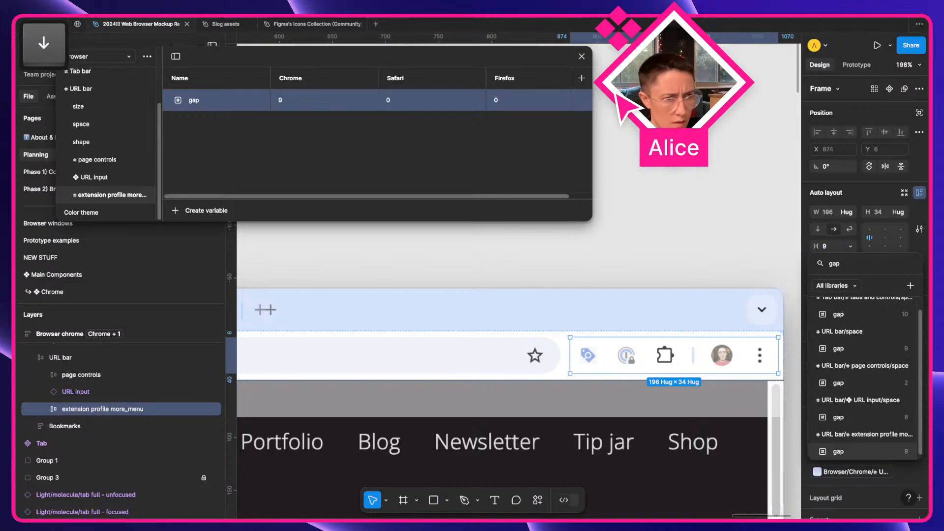
{"action": "key", "text": "Return"}
Open the number scope settings of the gap variable in the extension profile more_menu group
{"action": "right_click", "coordinate": [233, 100]}
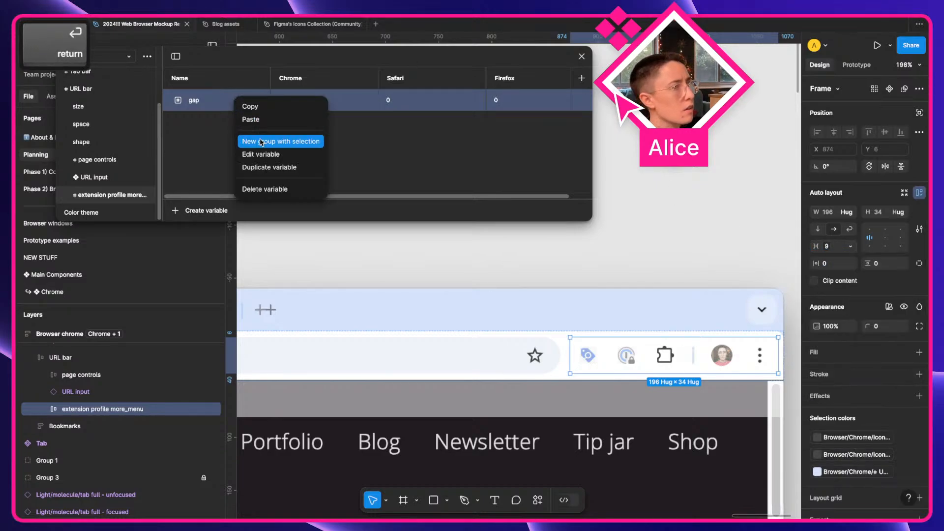
{"action": "left_click", "coordinate": [266, 153]}
{"action": "left_click", "coordinate": [364, 121]}
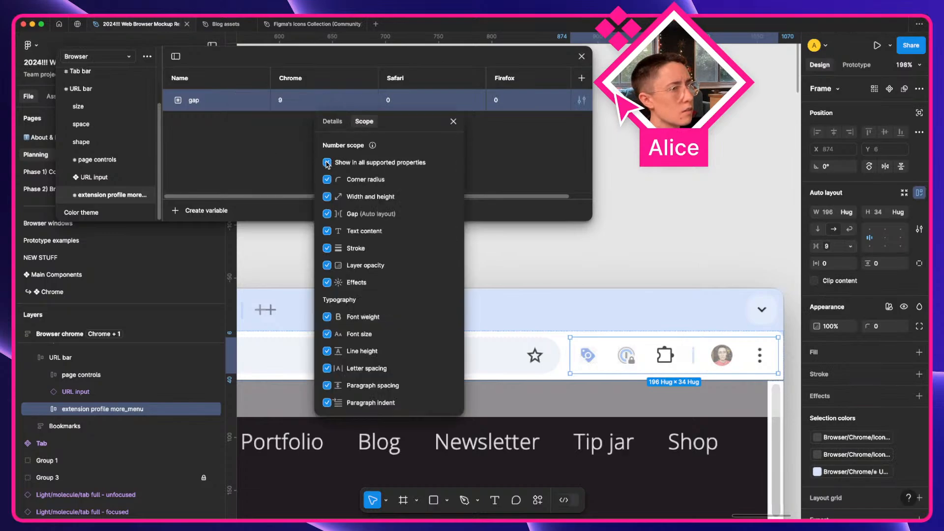
{"action": "left_click", "coordinate": [453, 121]}
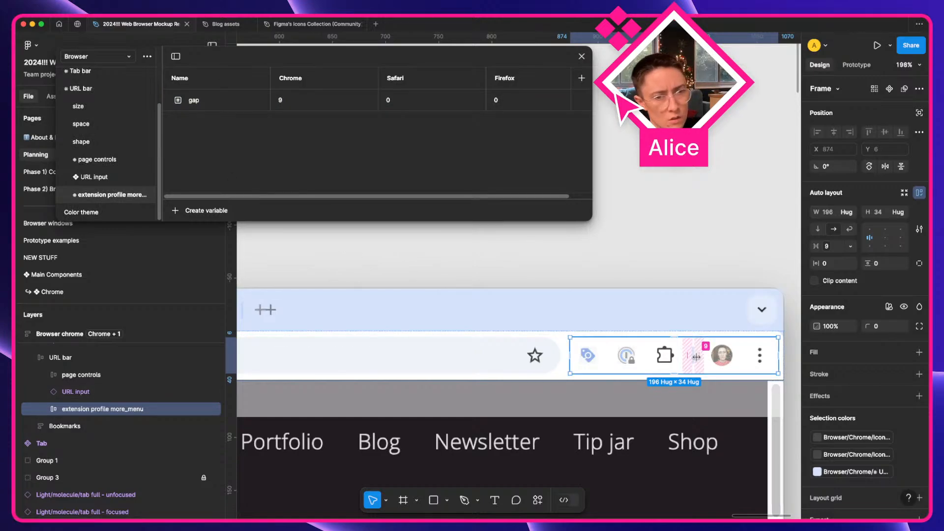
Bind the visibility of the Extension profile pipe layer to the chrome_only variable
{"action": "double_click", "coordinate": [748, 364]}
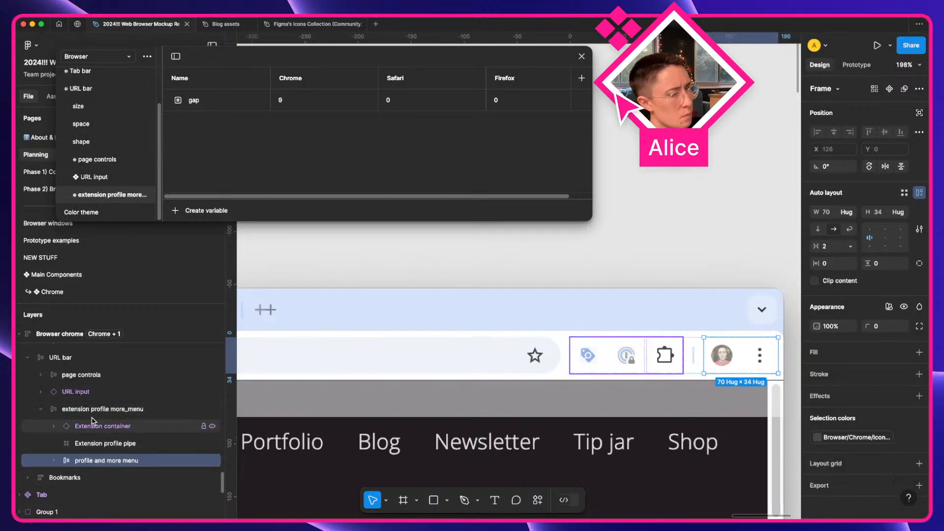
{"action": "left_click", "coordinate": [114, 448]}
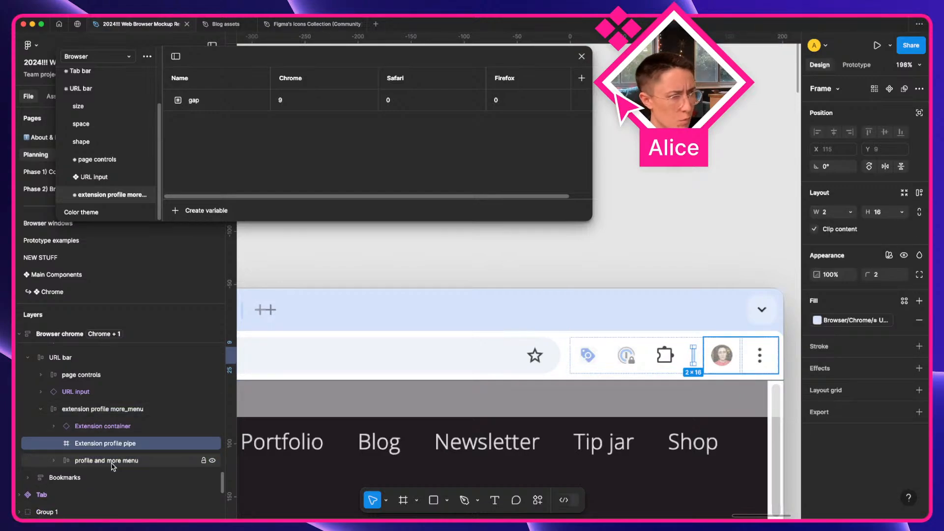
{"action": "left_click", "coordinate": [904, 255]}
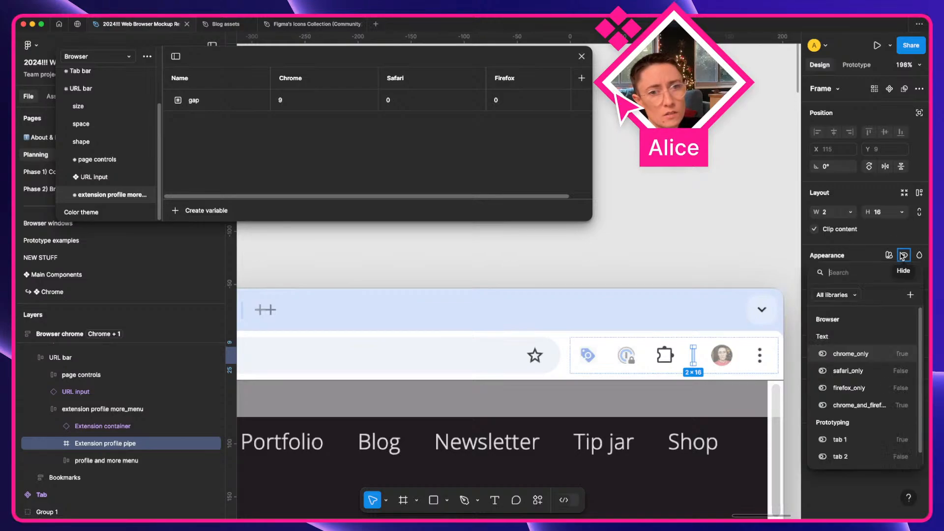
{"action": "type", "text": "chro"}
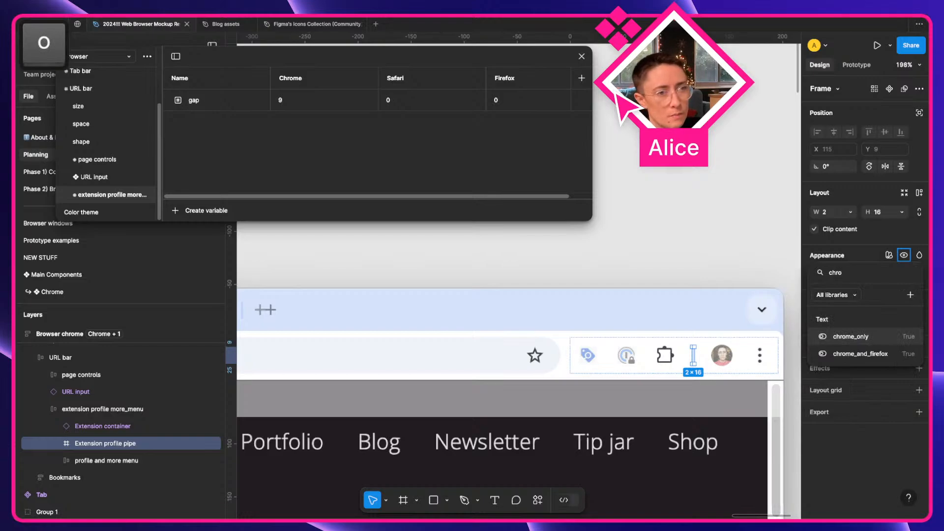
{"action": "key", "text": "Return"}
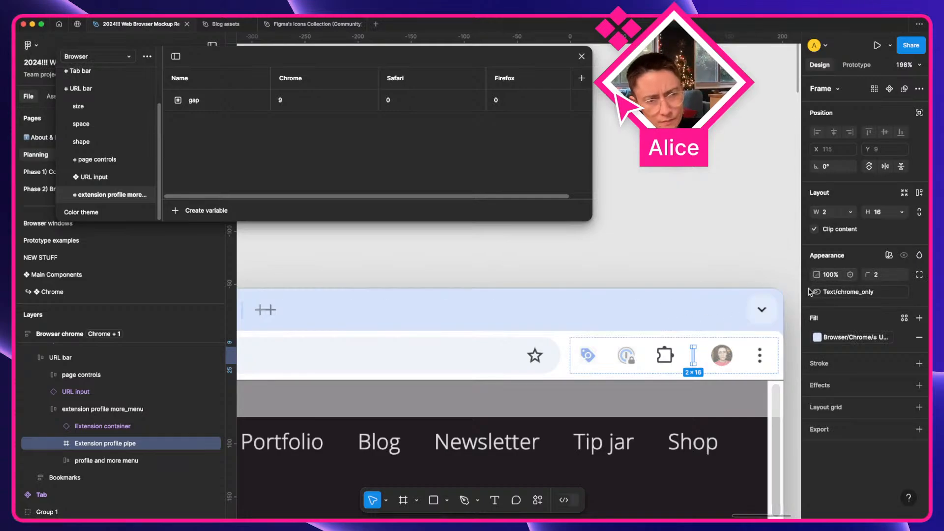
Compare the Firefox mockup's extension and menu icons with Chrome's, then select Chrome's Extension container instance
{"action": "scroll", "coordinate": [555, 318], "scroll_direction": "down", "scroll_amount": 6}
{"action": "scroll", "coordinate": [555, 317], "scroll_direction": "down", "scroll_amount": 20}
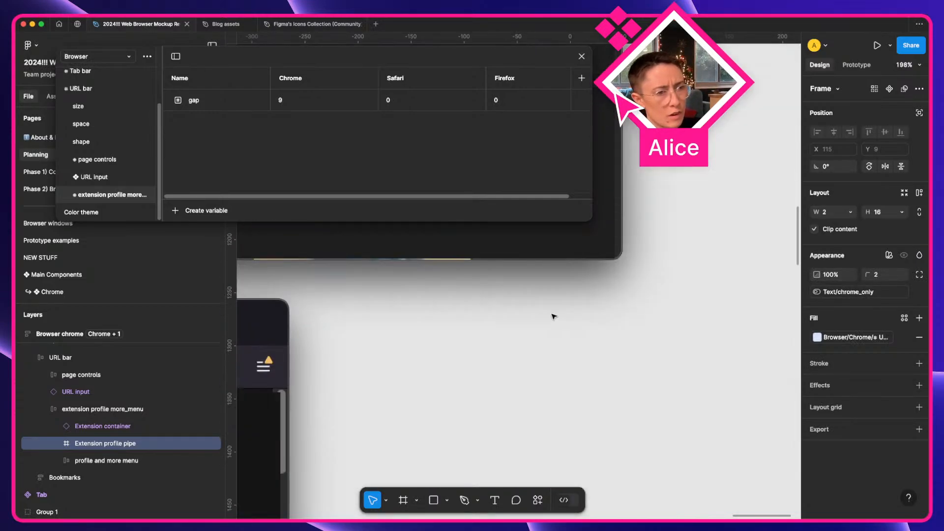
{"action": "scroll", "coordinate": [554, 318], "scroll_direction": "left", "scroll_amount": 4}
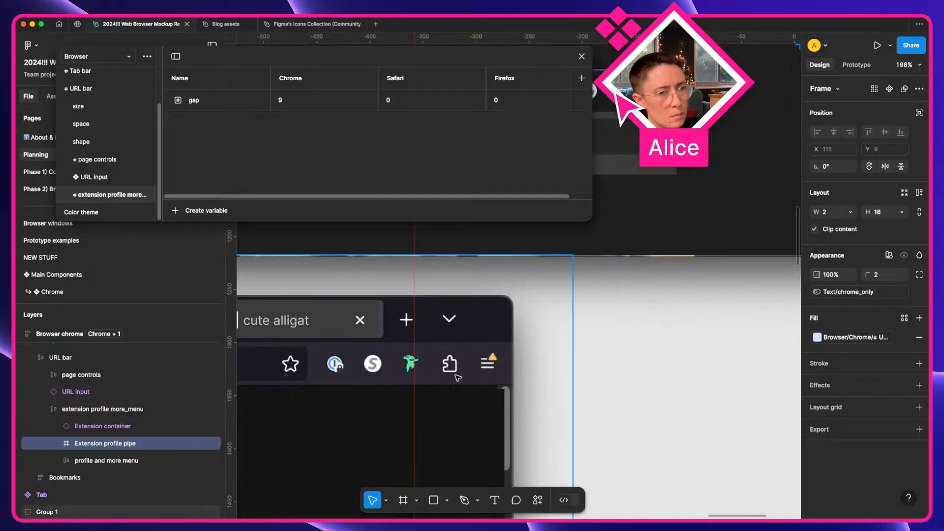
{"action": "scroll", "coordinate": [458, 378], "scroll_direction": "up", "scroll_amount": 20}
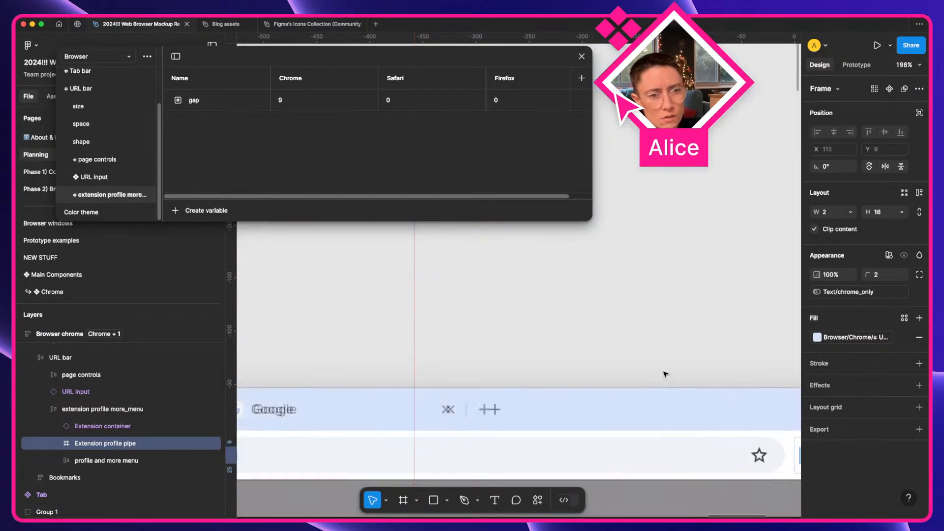
{"action": "scroll", "coordinate": [666, 375], "scroll_direction": "down", "scroll_amount": 5}
{"action": "scroll", "coordinate": [664, 374], "scroll_direction": "right", "scroll_amount": 8}
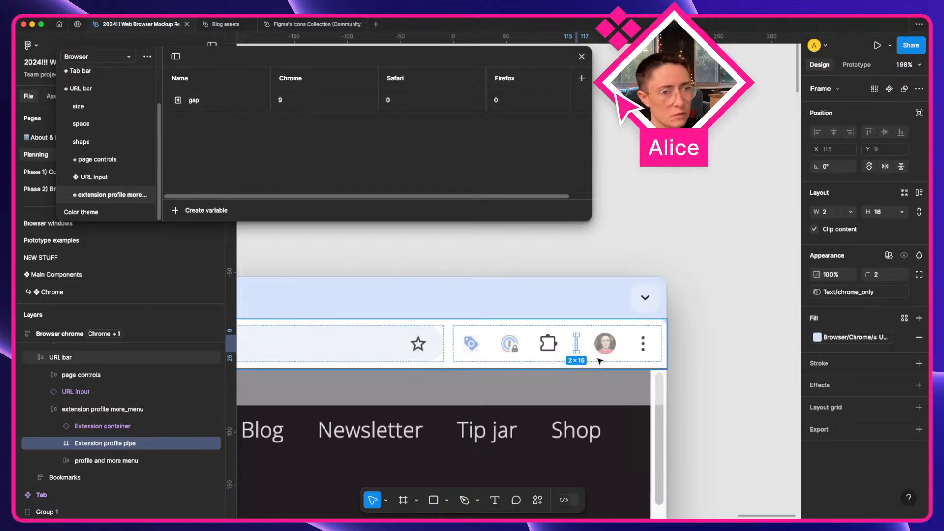
{"action": "scroll", "coordinate": [604, 339], "scroll_direction": "up", "scroll_amount": 3}
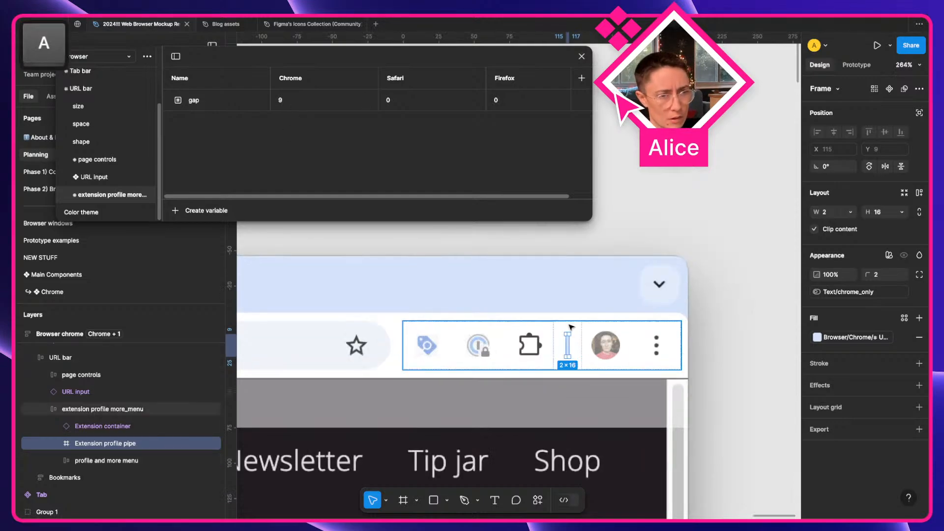
{"action": "left_click", "coordinate": [445, 349]}
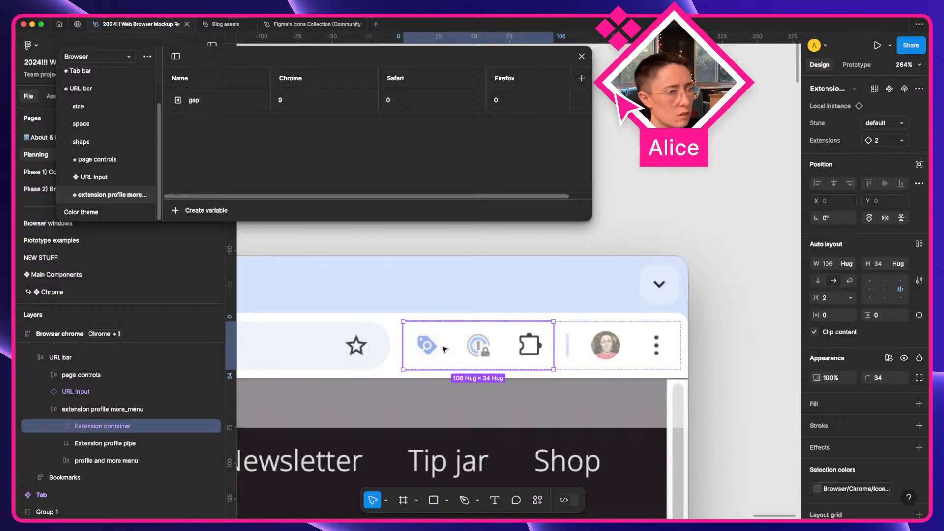
Create a number variable in the extension profile more_menu group and place it in a new subgroup
{"action": "left_click", "coordinate": [606, 334]}
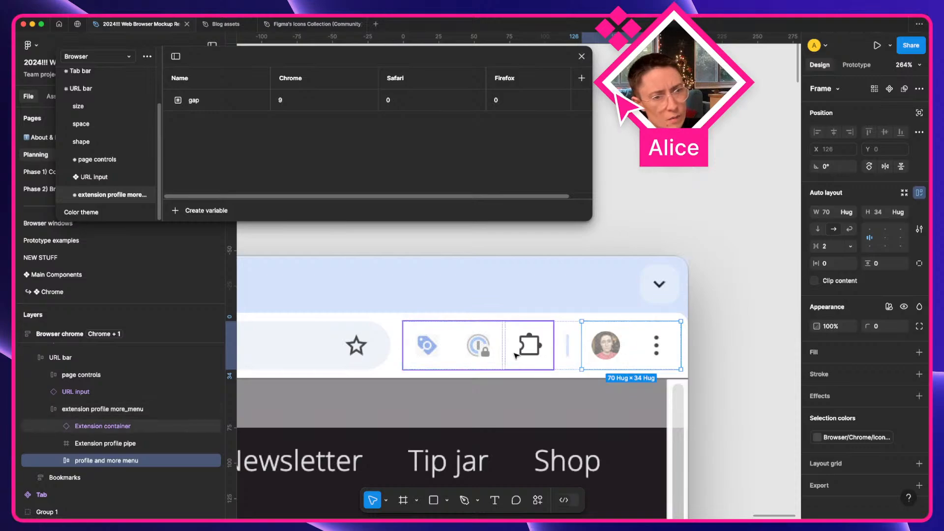
{"action": "left_click", "coordinate": [530, 345]}
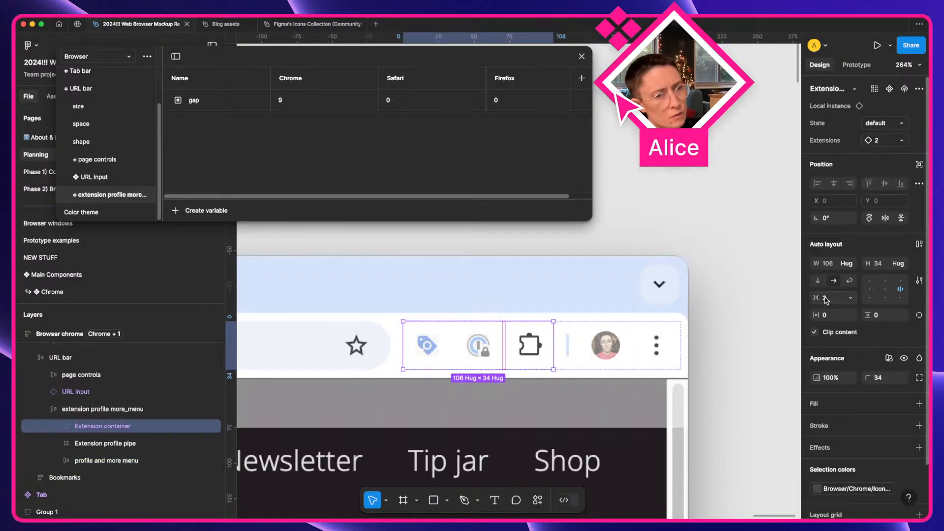
{"action": "double_click", "coordinate": [441, 346]}
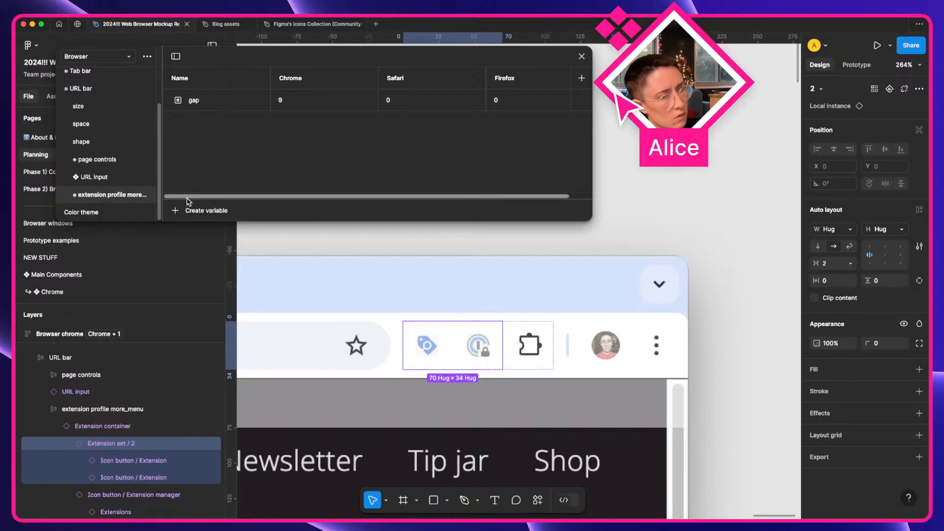
{"action": "left_click", "coordinate": [194, 212]}
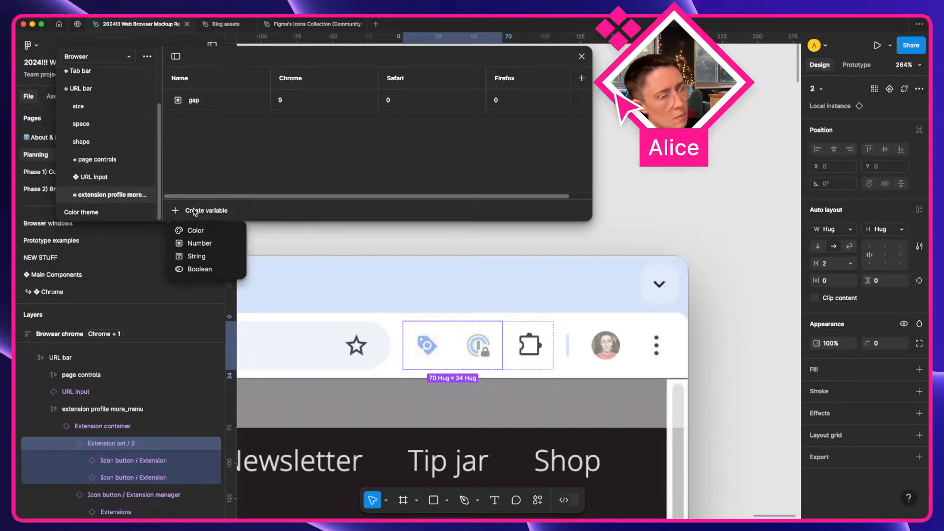
{"action": "left_click", "coordinate": [199, 241]}
{"action": "right_click", "coordinate": [205, 121]}
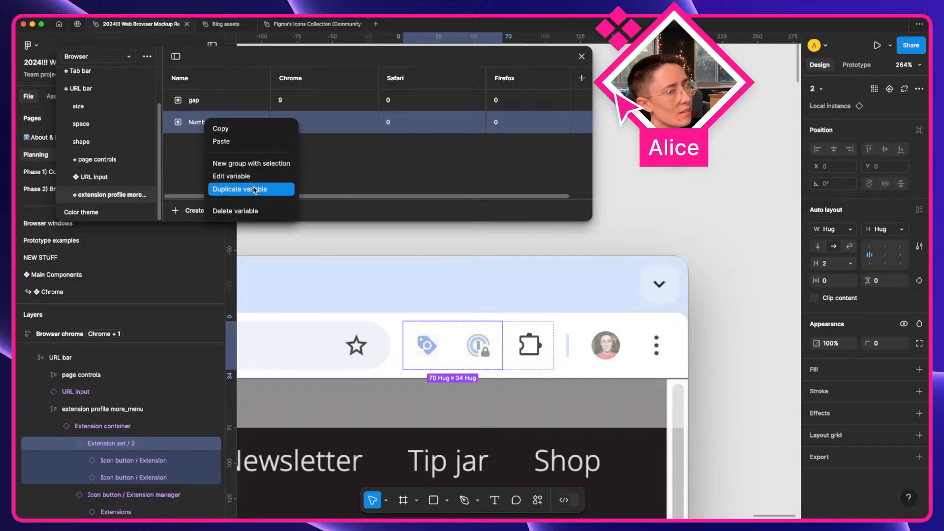
{"action": "left_click", "coordinate": [253, 163]}
Rename the new subgroup "❖ ex", using the diamond symbol from the emoji picker as its prefix
{"action": "scroll", "coordinate": [103, 197], "scroll_direction": "down", "scroll_amount": 1}
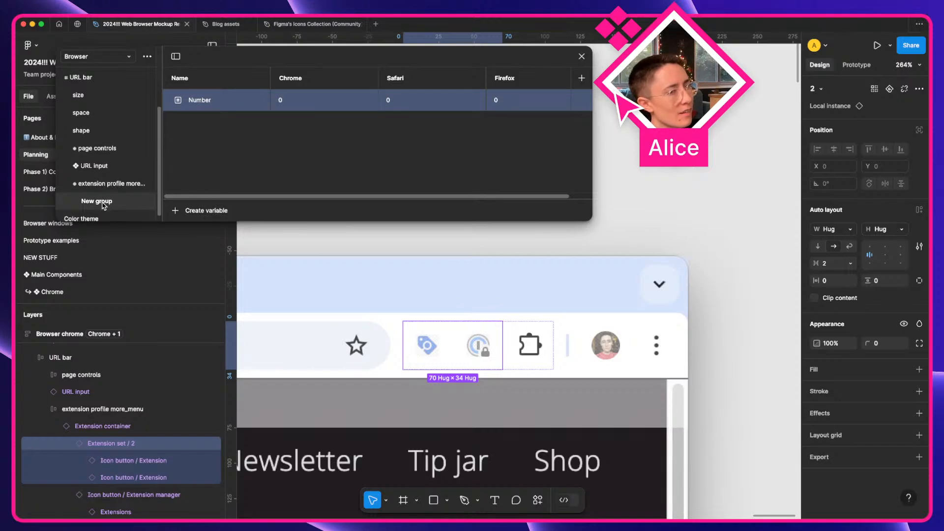
{"action": "double_click", "coordinate": [104, 203]}
{"action": "key", "text": "ctrl+super+space"}
{"action": "type", "text": "diam"}
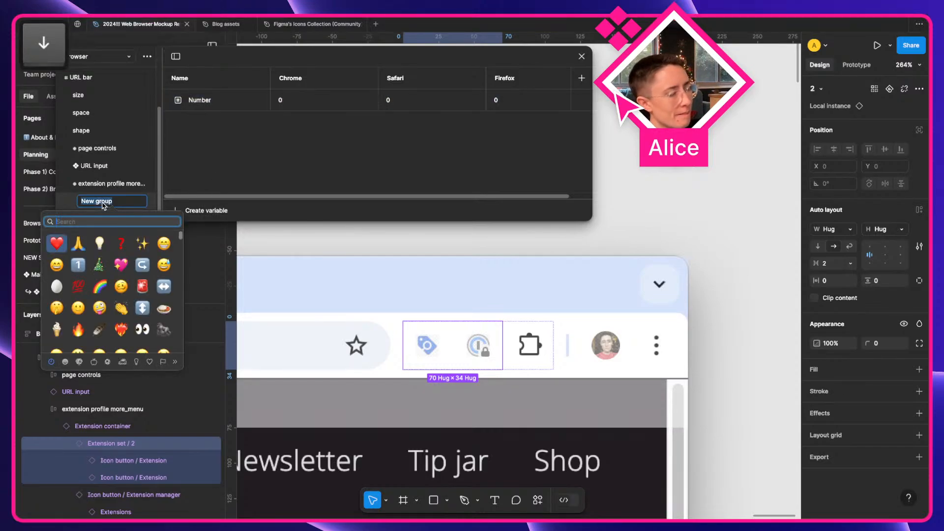
{"action": "key", "text": "Right"}
{"action": "key", "text": "Right"}
{"action": "key", "text": "Down"}
{"action": "key", "text": "Right"}
{"action": "key", "text": "Down"}
{"action": "key", "text": "Return"}
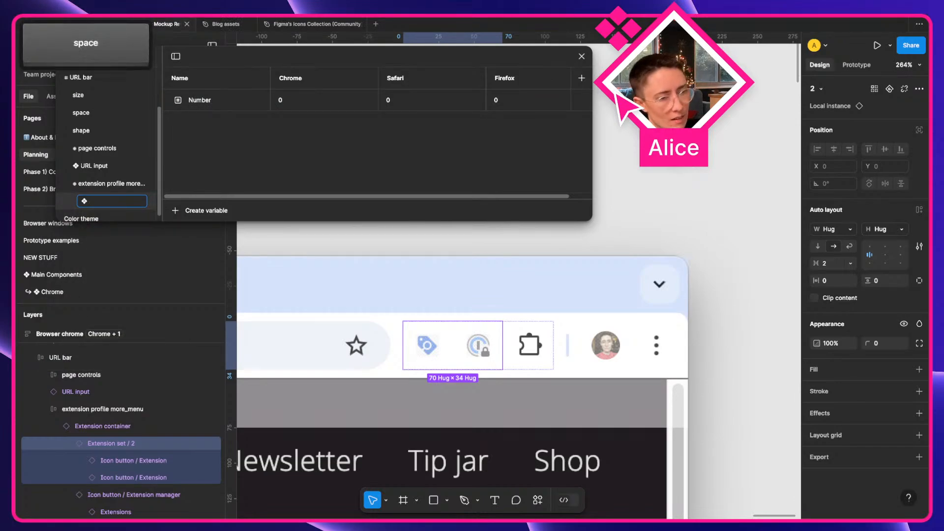
{"action": "type", "text": "ex"}
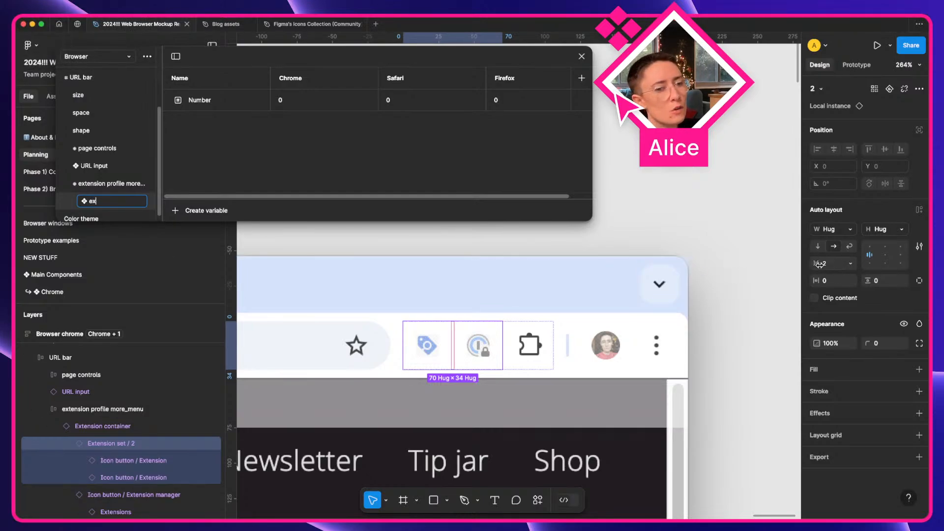
Check the auto layout gaps of the profile and more menu frame and extension set, and rename the new number variable "gap"
{"action": "left_click", "coordinate": [631, 340]}
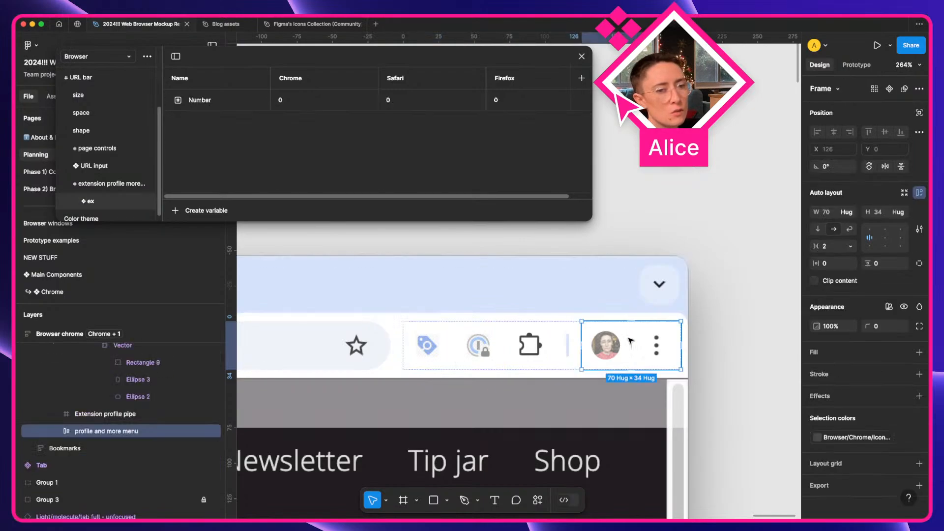
{"action": "left_click", "coordinate": [470, 351]}
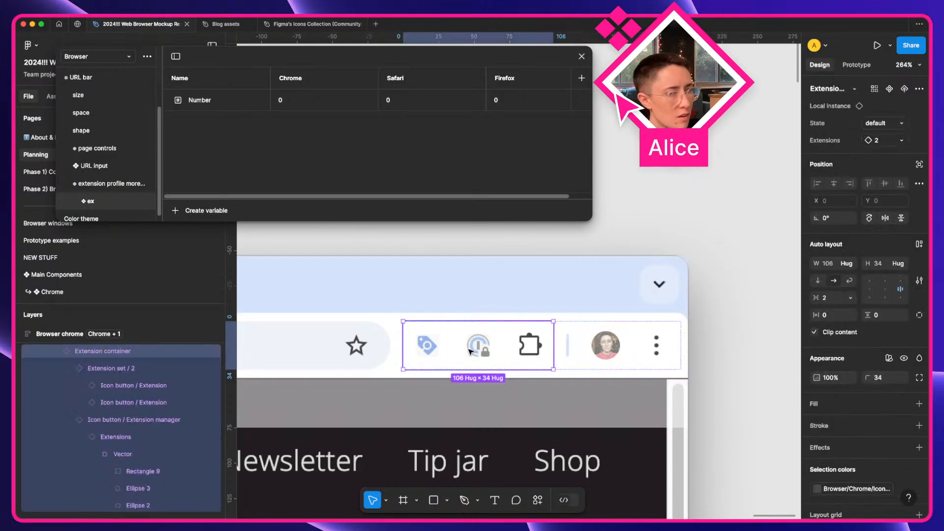
{"action": "left_click", "coordinate": [470, 351]}
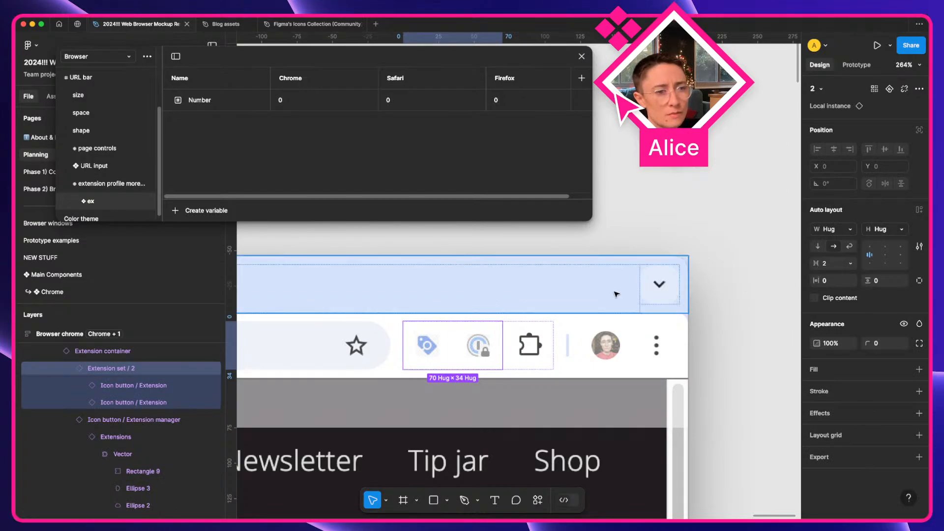
{"action": "scroll", "coordinate": [170, 377], "scroll_direction": "up", "scroll_amount": 1}
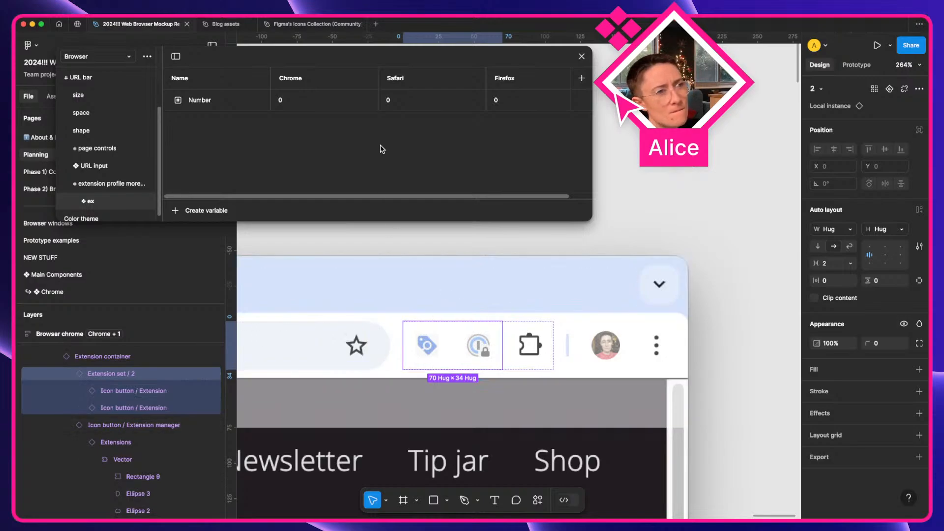
{"action": "double_click", "coordinate": [196, 100]}
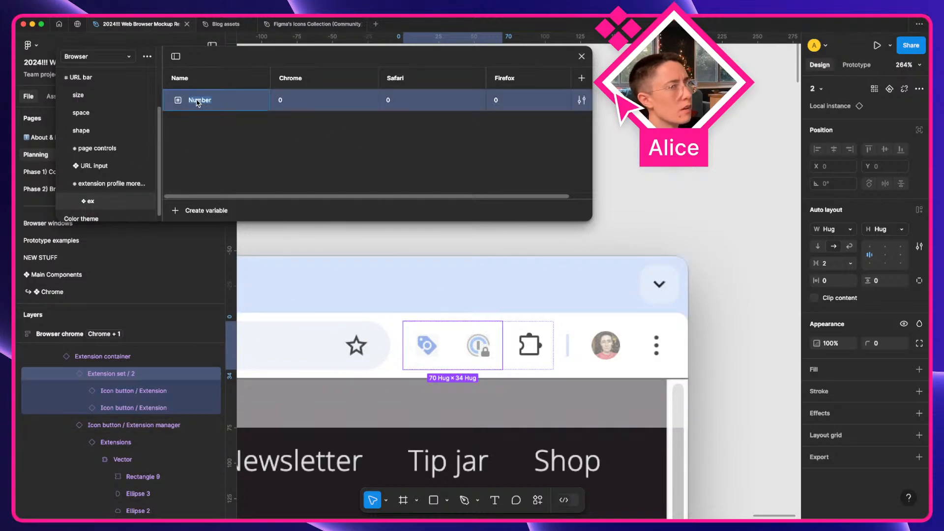
{"action": "type", "text": "gap"}
{"action": "key", "text": "Return"}
Limit the number scope of the new subgroup's gap variable to Gap (Auto layout) only
{"action": "right_click", "coordinate": [196, 102]}
{"action": "left_click", "coordinate": [236, 152]}
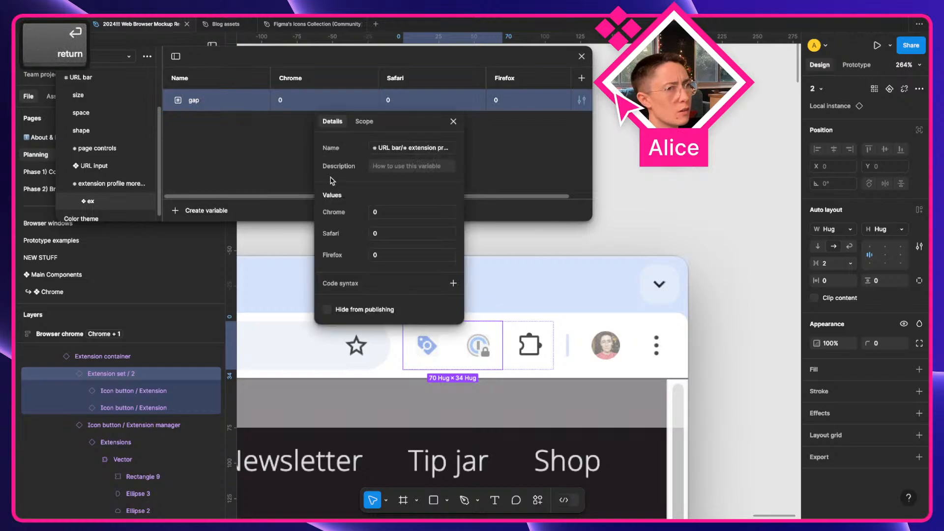
{"action": "left_click", "coordinate": [364, 123]}
{"action": "left_click", "coordinate": [330, 162]}
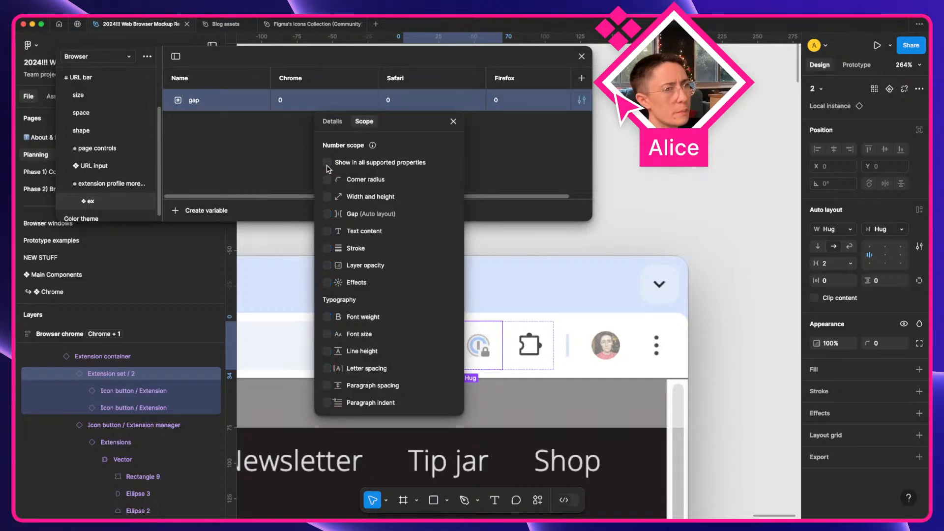
{"action": "left_click", "coordinate": [327, 214]}
{"action": "left_click", "coordinate": [454, 121]}
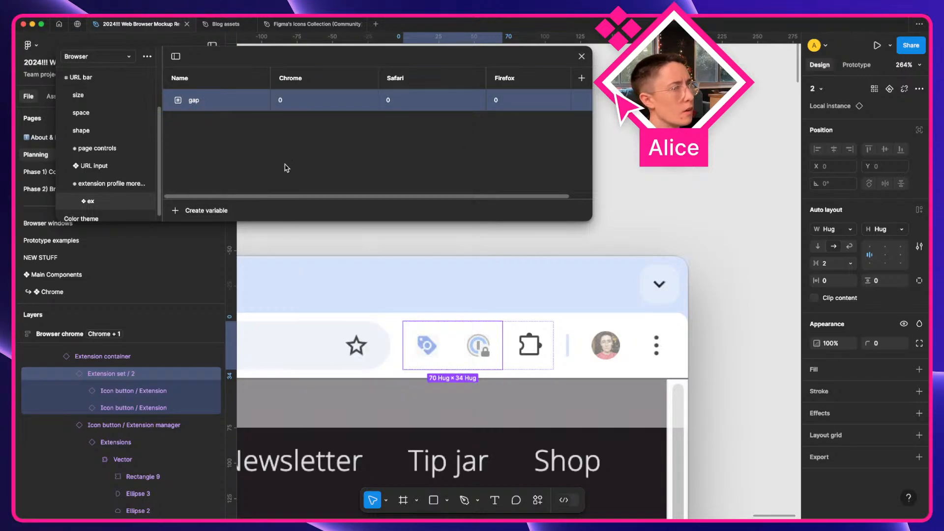
Rename the "❖ ex" variable subgroup to "❖ Extension BUT ALSO profile"
{"action": "double_click", "coordinate": [116, 203]}
{"action": "key", "text": "Right"}
{"action": "key", "text": "shift+alt+Left"}
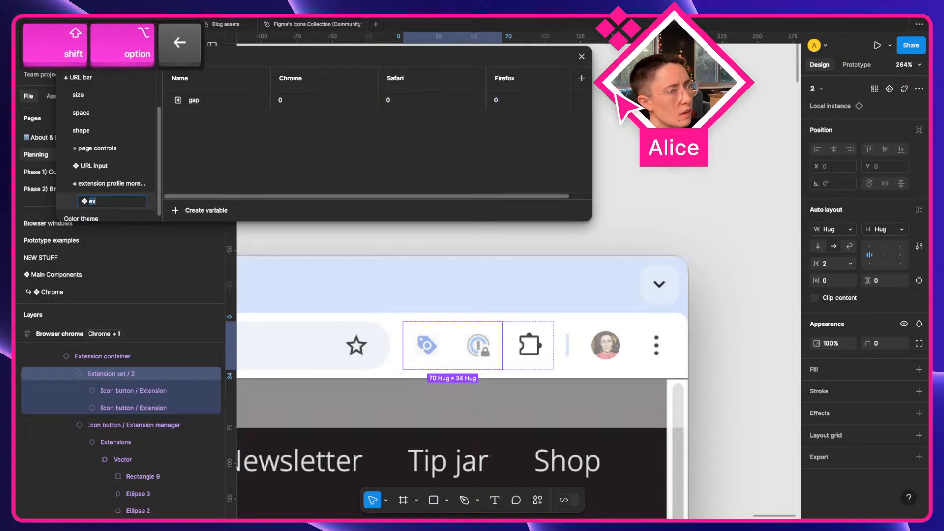
{"action": "type", "text": "exnteio"}
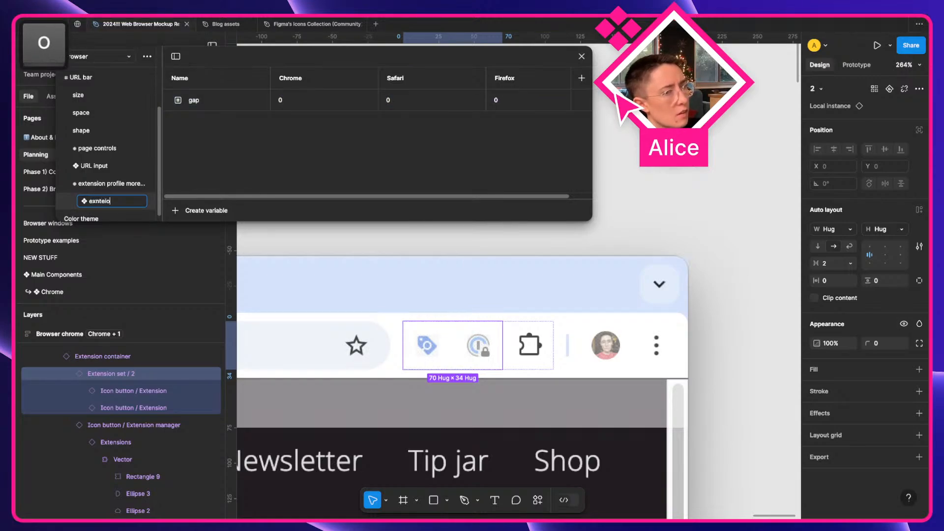
{"action": "key", "text": "shift+alt+Left"}
{"action": "type", "text": "Ex"}
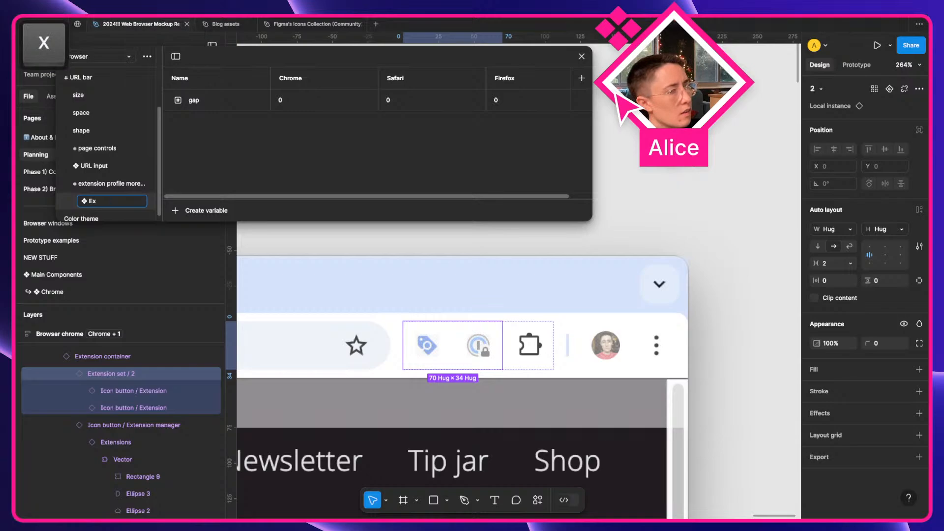
{"action": "type", "text": "tension"}
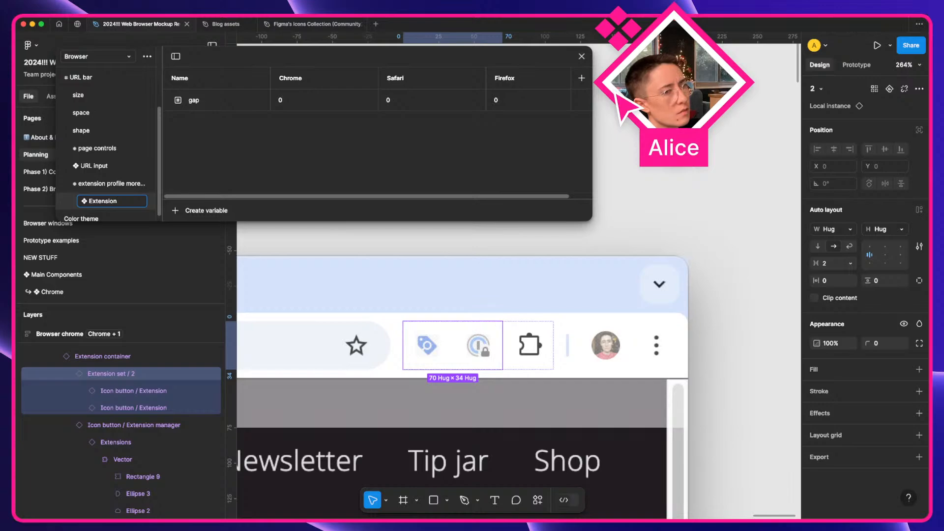
{"action": "type", "text": "profile"}
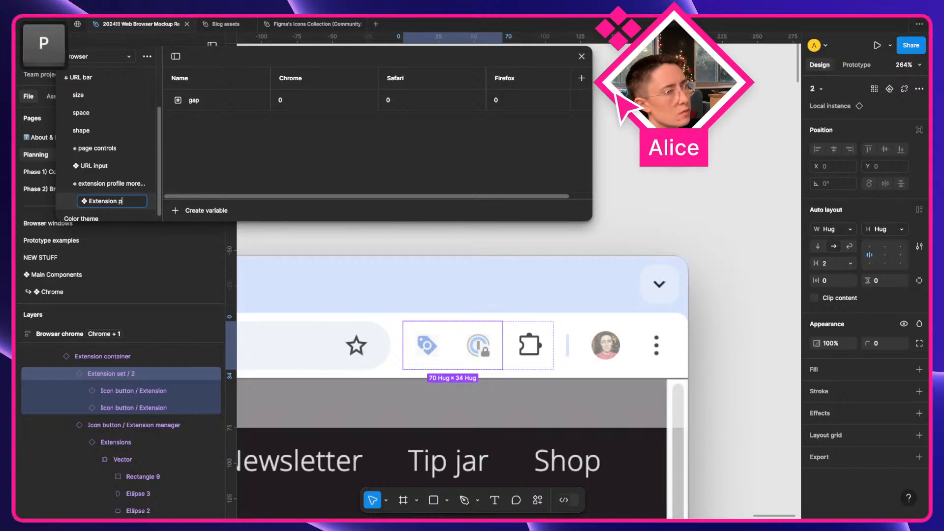
{"action": "key", "text": "Left"}
{"action": "key", "text": "Left"}
{"action": "key", "text": "Left"}
{"action": "key", "text": "Left"}
{"action": "key", "text": "Left"}
{"action": "key", "text": "Left"}
{"action": "key", "text": "Left"}
{"action": "key", "text": "Left"}
{"action": "type", "text": "BUT ALSO"}
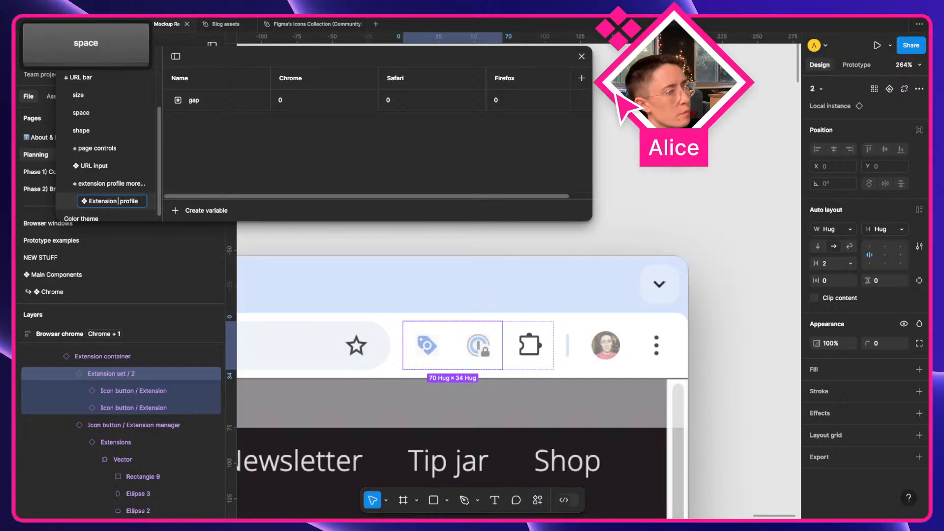
{"action": "key", "text": "Right"}
{"action": "key", "text": "Right"}
{"action": "key", "text": "Right"}
{"action": "key", "text": "Right"}
{"action": "key", "text": "Right"}
{"action": "key", "text": "Right"}
{"action": "key", "text": "Right"}
{"action": "key", "text": "Right"}
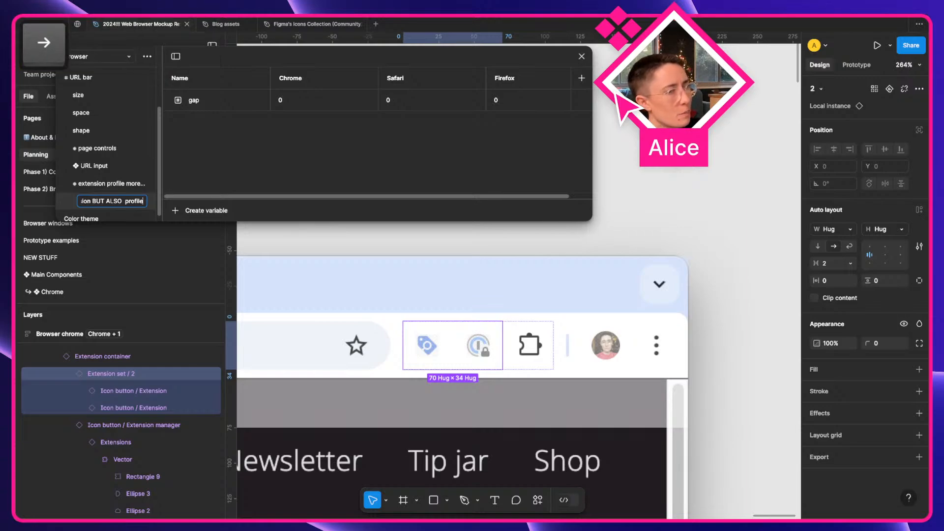
{"action": "key", "text": "Return"}
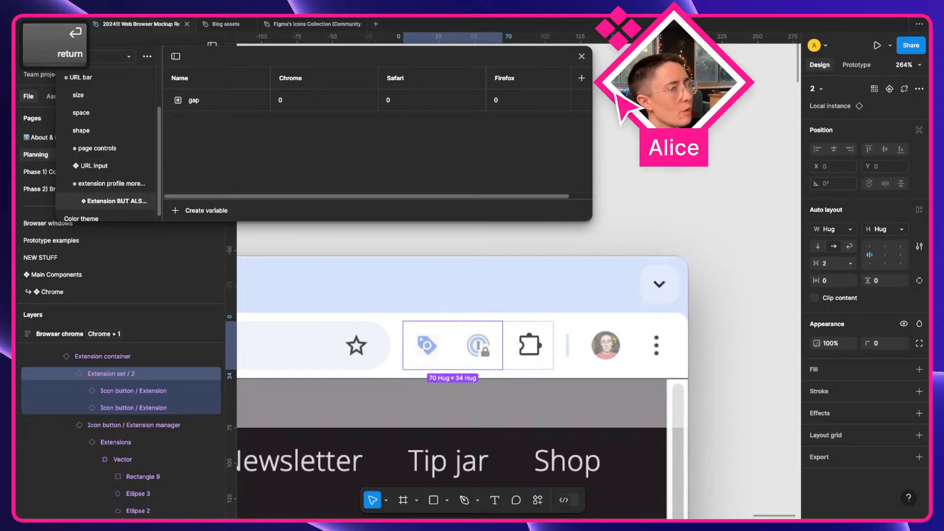
Set the subgroup's gap variable to 2 for Chrome and bind the profile and more menu frame's auto layout gap to it
{"action": "left_click", "coordinate": [308, 100]}
{"action": "type", "text": "2"}
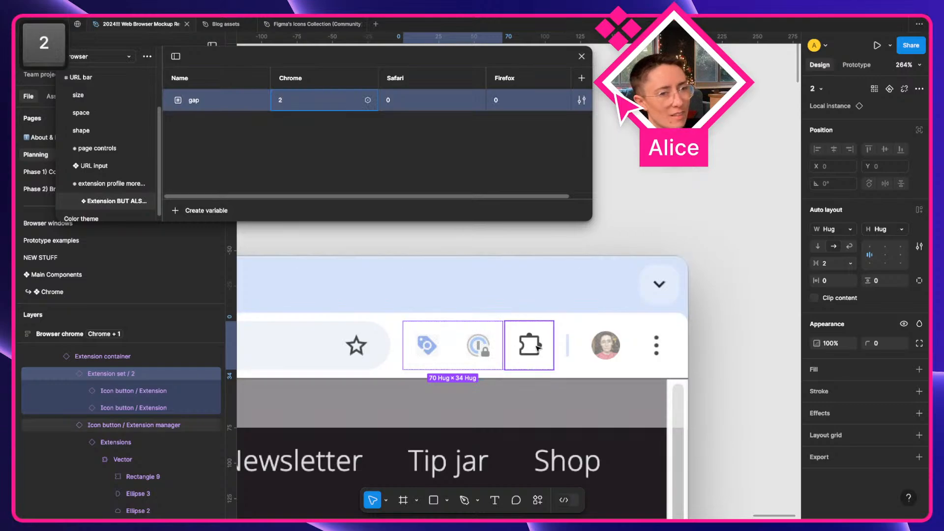
{"action": "left_click", "coordinate": [608, 344]}
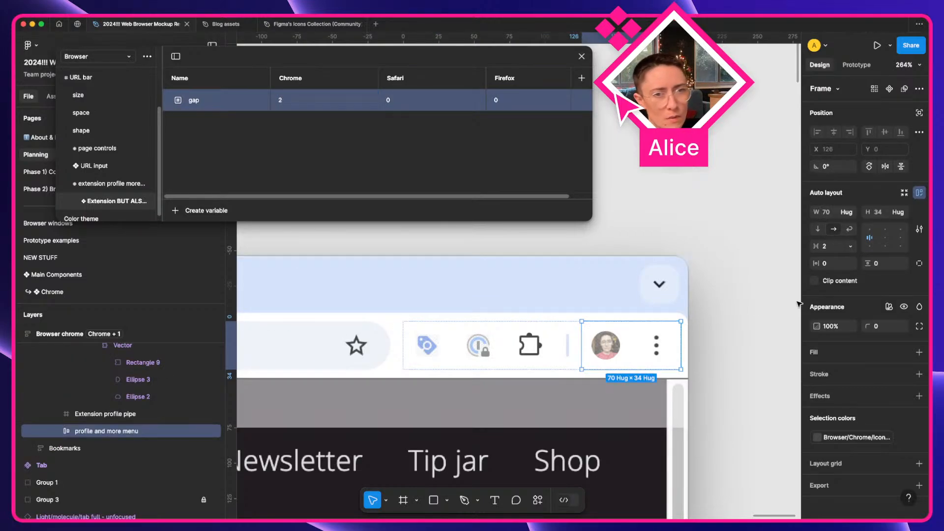
{"action": "left_click", "coordinate": [832, 250]}
{"action": "key", "text": "equal"}
{"action": "type", "text": "2"}
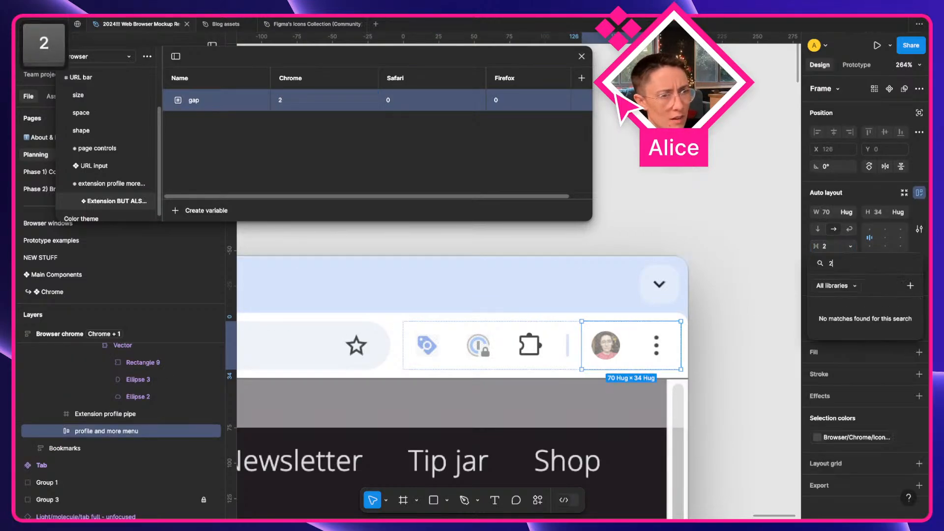
{"action": "key", "text": "BackSpace"}
{"action": "type", "text": "exen"}
{"action": "key", "text": "BackSpace"}
{"action": "key", "text": "BackSpace"}
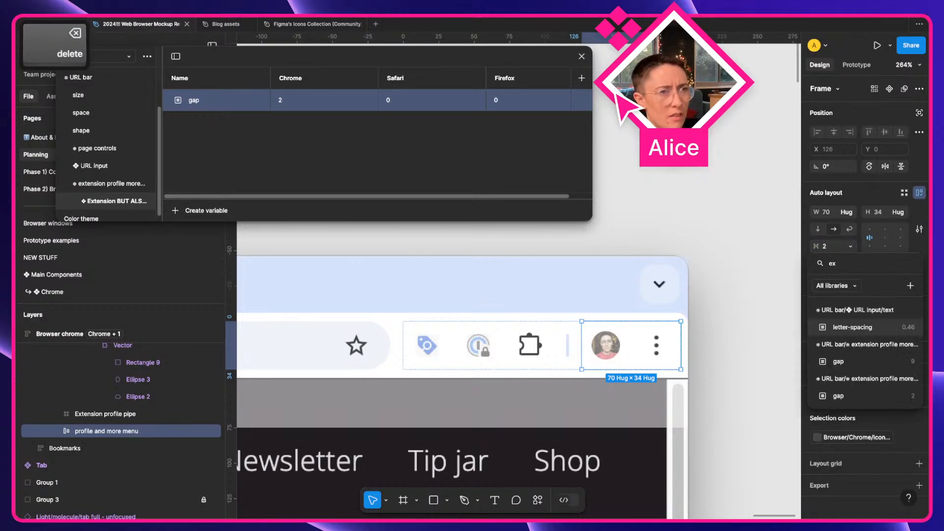
{"action": "type", "text": "te"}
{"action": "key", "text": "Down"}
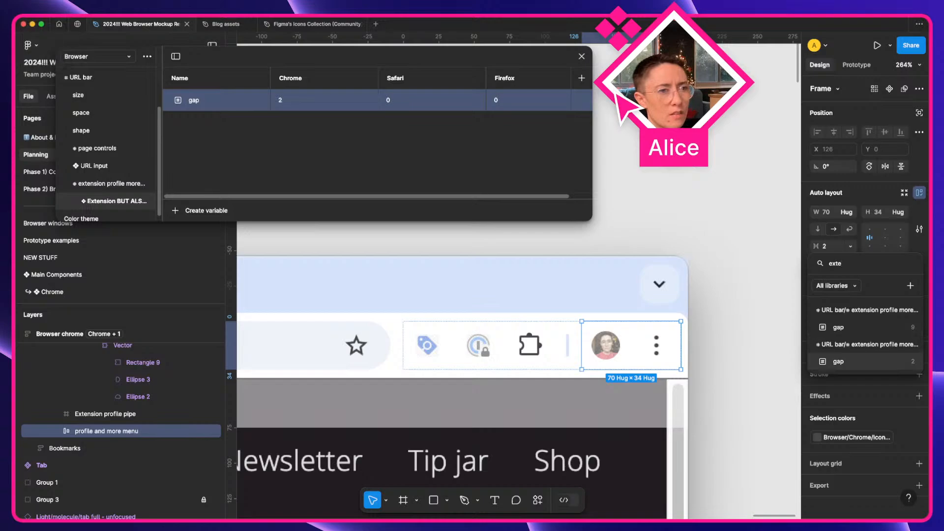
{"action": "key", "text": "Down"}
{"action": "key", "text": "Return"}
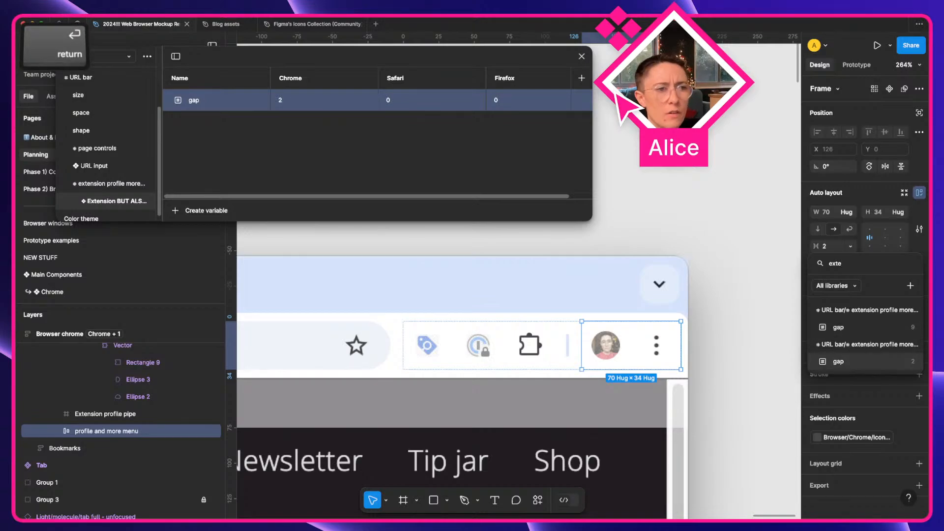
Bind the auto layout gap of the Extension container component's default and hover variants to the "❖ Extension BUT ALSO profile" gap variable
{"action": "left_click", "coordinate": [480, 346]}
{"action": "right_click", "coordinate": [439, 359]}
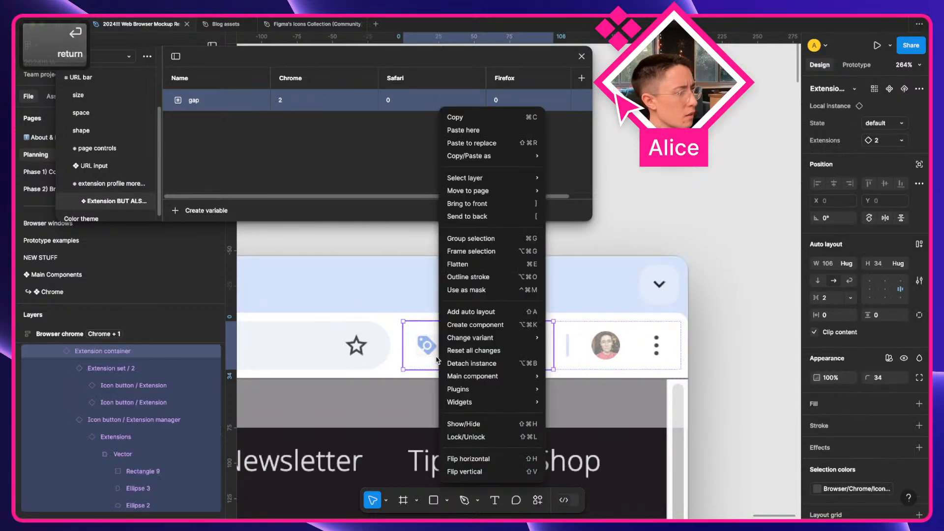
{"action": "mouse_move", "coordinate": [491, 375]}
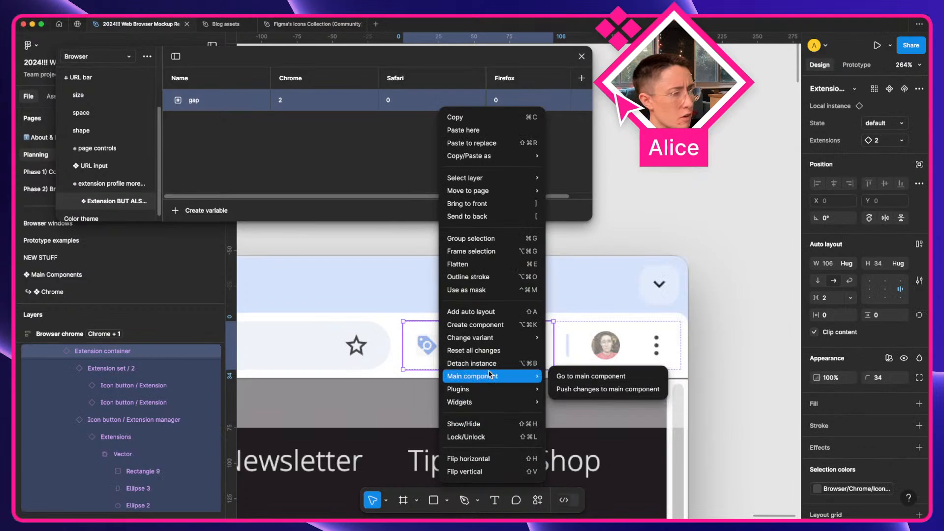
{"action": "left_click", "coordinate": [610, 376]}
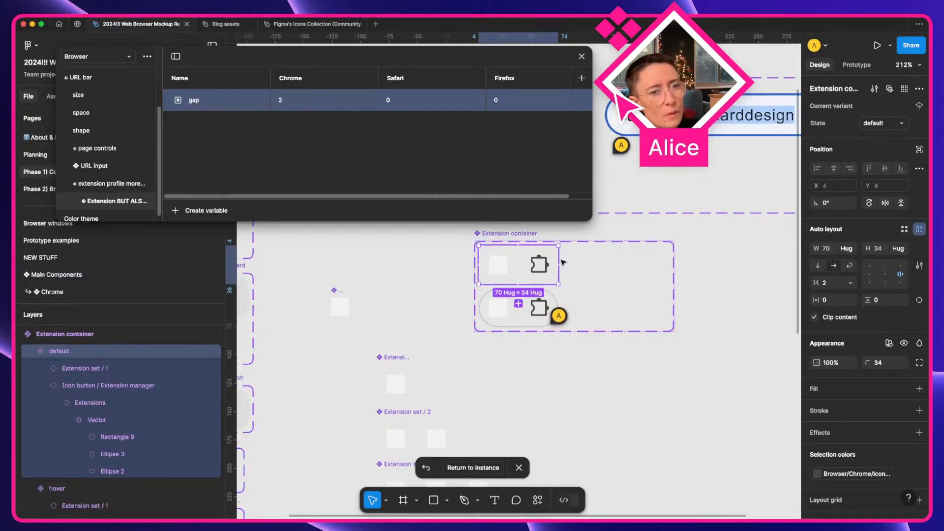
{"action": "left_click", "coordinate": [512, 309], "text": "shift"}
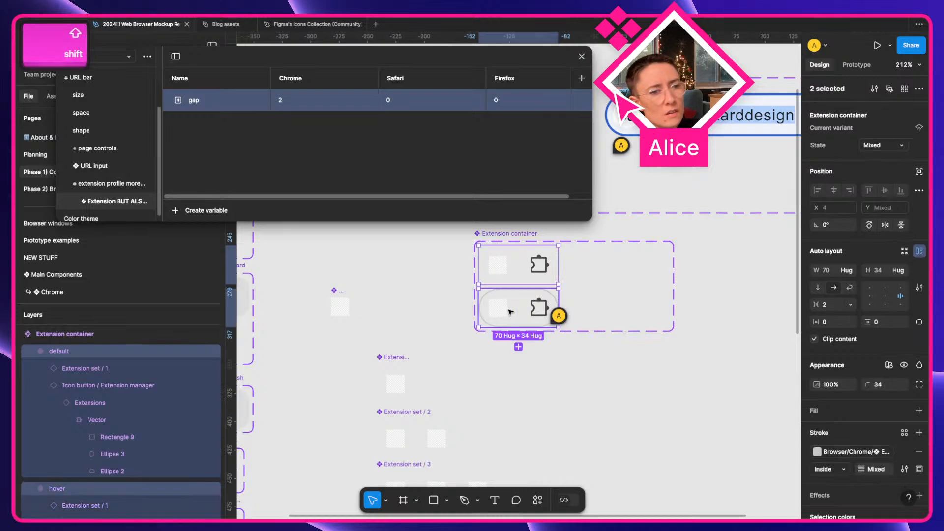
{"action": "left_click", "coordinate": [835, 305], "text": "shift"}
{"action": "type", "text": "exte"}
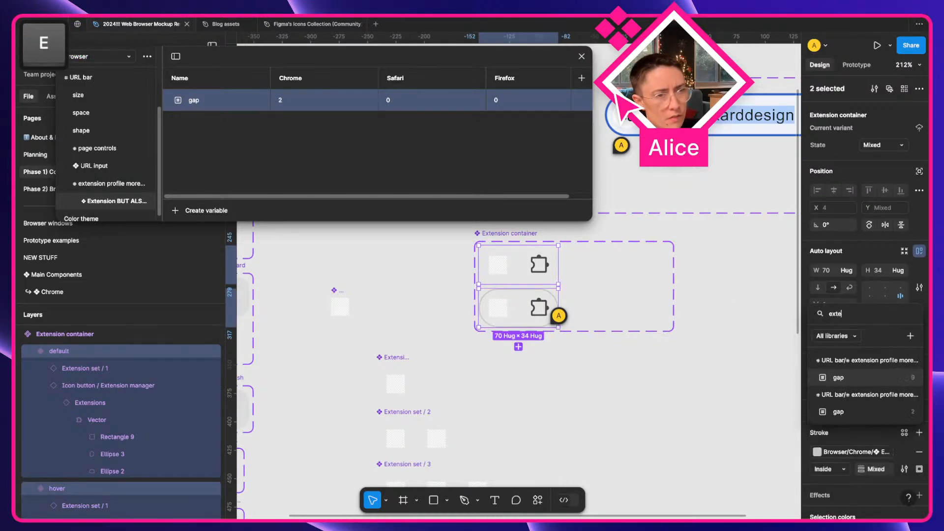
{"action": "key", "text": "Down"}
{"action": "key", "text": "Return"}
Bind the auto layout gap of the Extension set / 1, 2 and 3 components to the "❖ Extension BUT ALSO profile" gap variable
{"action": "scroll", "coordinate": [521, 285], "scroll_direction": "down", "scroll_amount": 3}
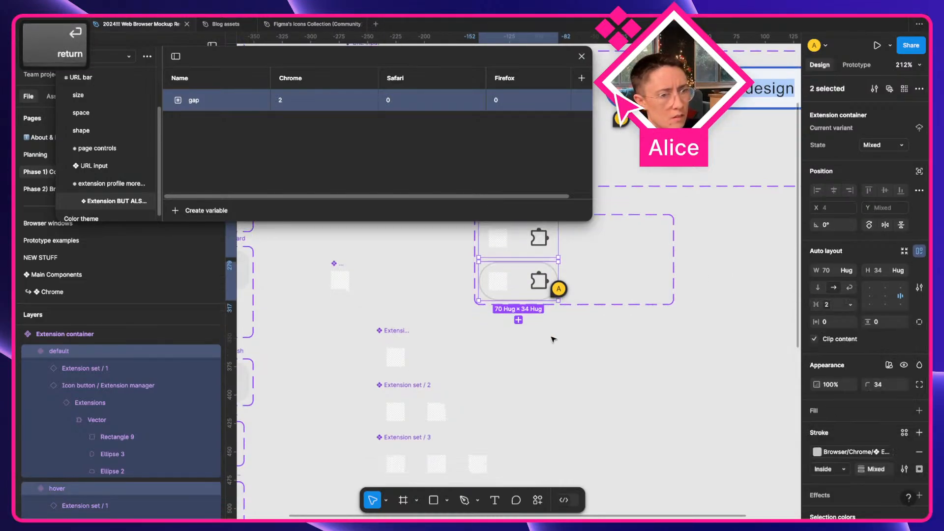
{"action": "left_click", "coordinate": [388, 325]}
{"action": "left_click", "coordinate": [424, 375], "text": "shift"}
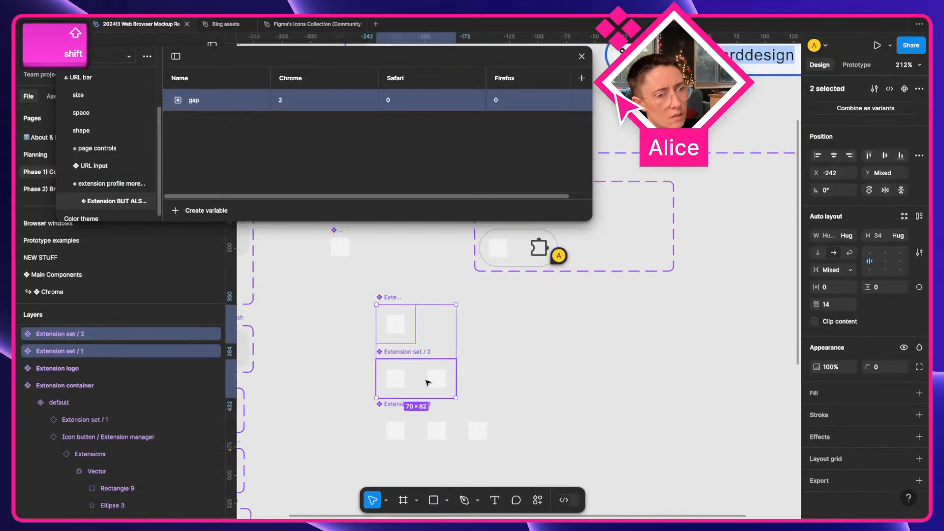
{"action": "left_click", "coordinate": [436, 432], "text": "shift"}
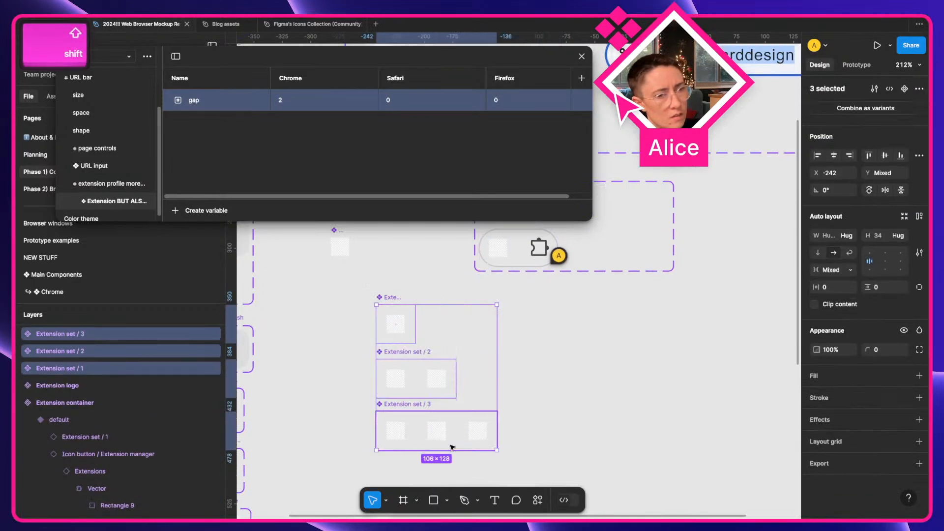
{"action": "left_click", "coordinate": [834, 272]}
{"action": "type", "text": "exten"}
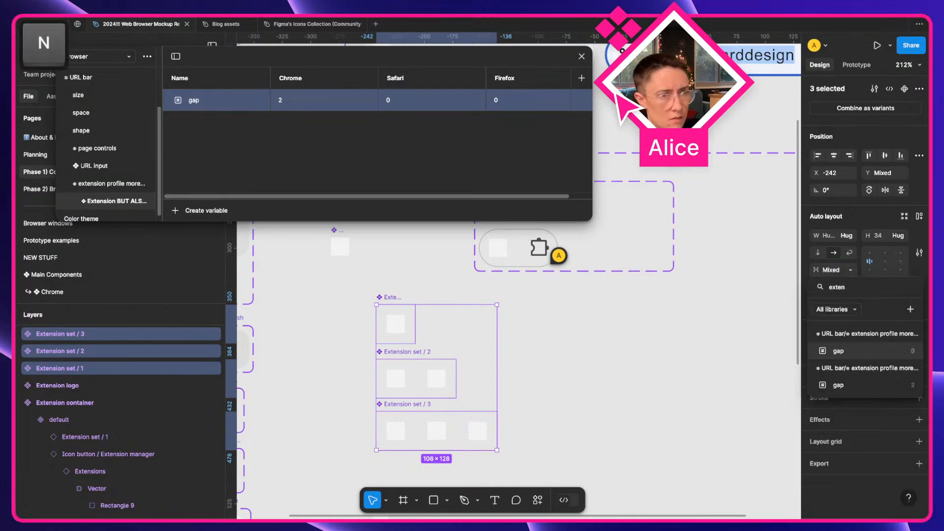
{"action": "key", "text": "Down"}
{"action": "key", "text": "Return"}
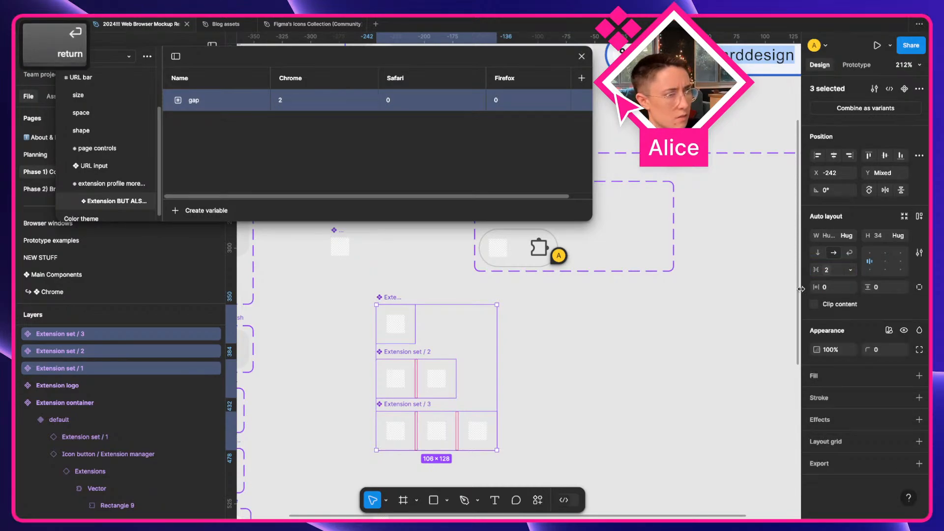
{"action": "left_click", "coordinate": [429, 267]}
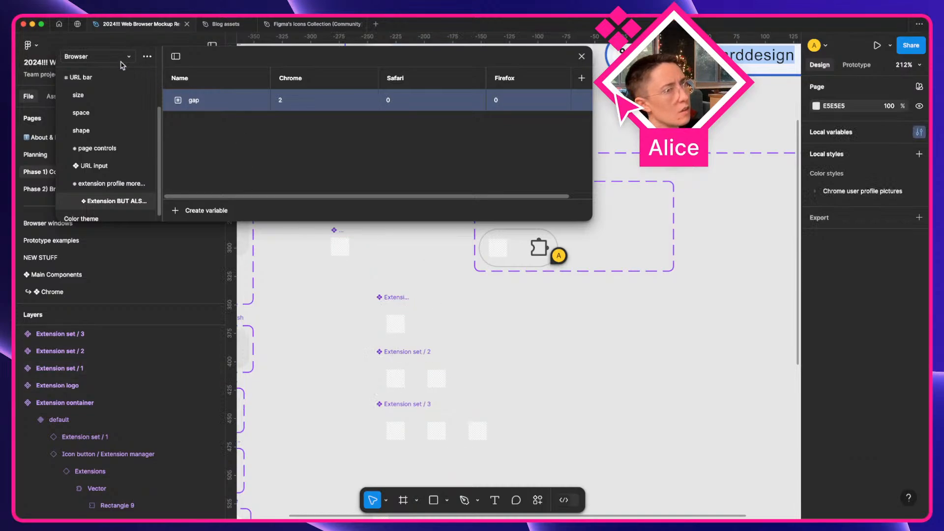
On the Planning page, move the Browser chrome frame down to Y -746 to uncover the URL bar of the Chrome screenshot
{"action": "left_click", "coordinate": [39, 161]}
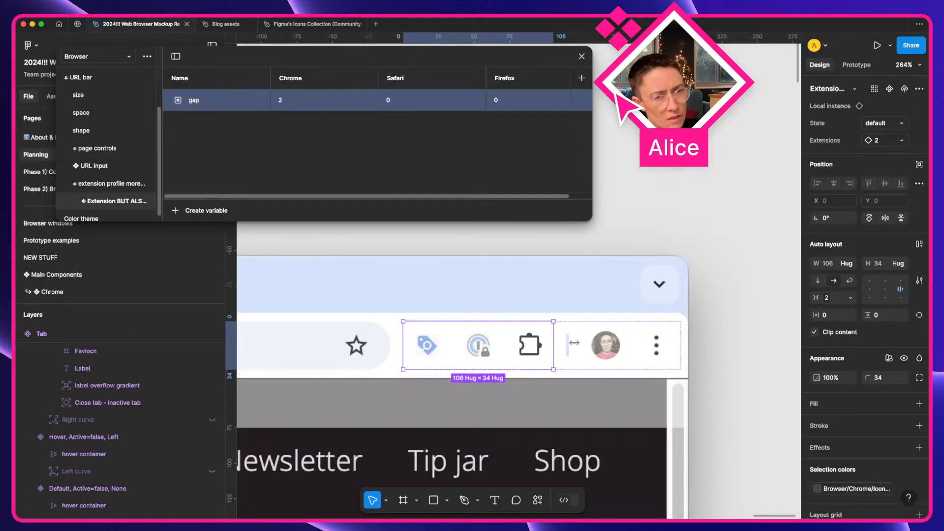
{"action": "left_click", "coordinate": [744, 339]}
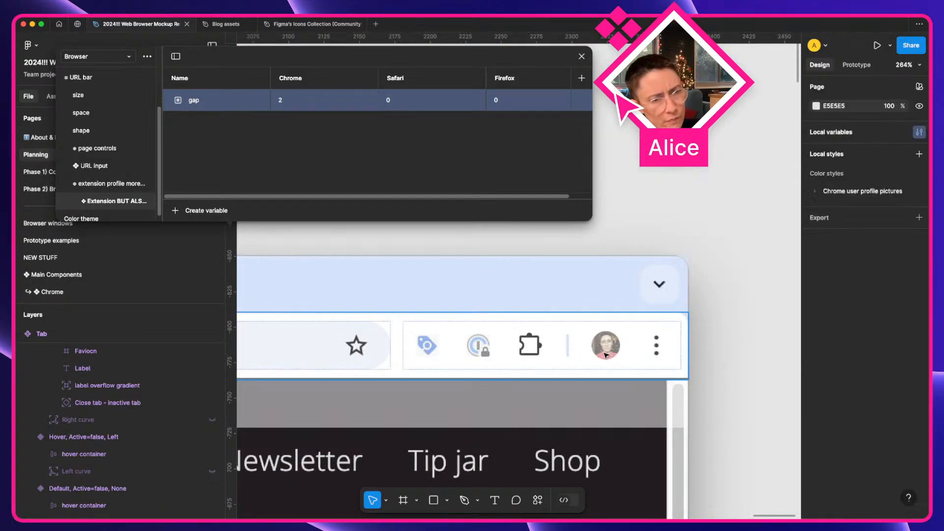
{"action": "scroll", "coordinate": [606, 354], "scroll_direction": "left", "scroll_amount": 15}
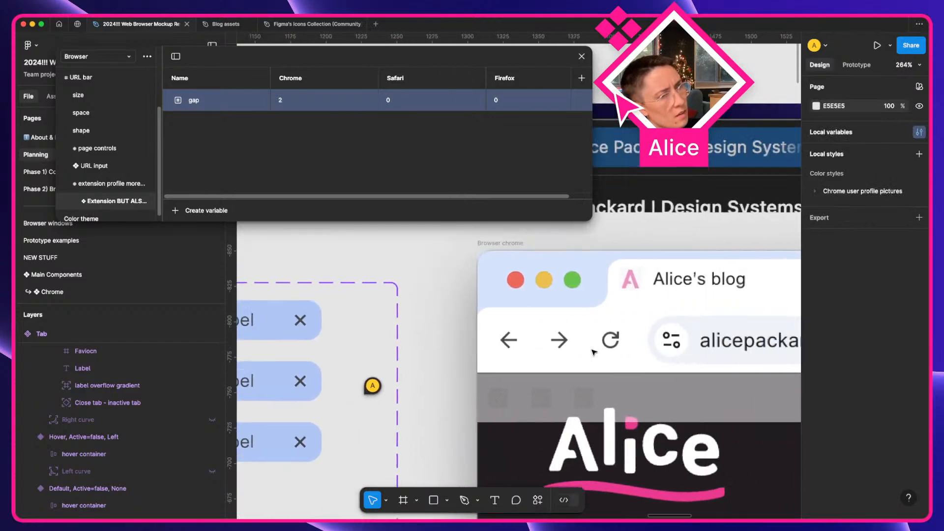
{"action": "scroll", "coordinate": [593, 352], "scroll_direction": "right", "scroll_amount": 2}
{"action": "left_click", "coordinate": [441, 227], "text": "shift"}
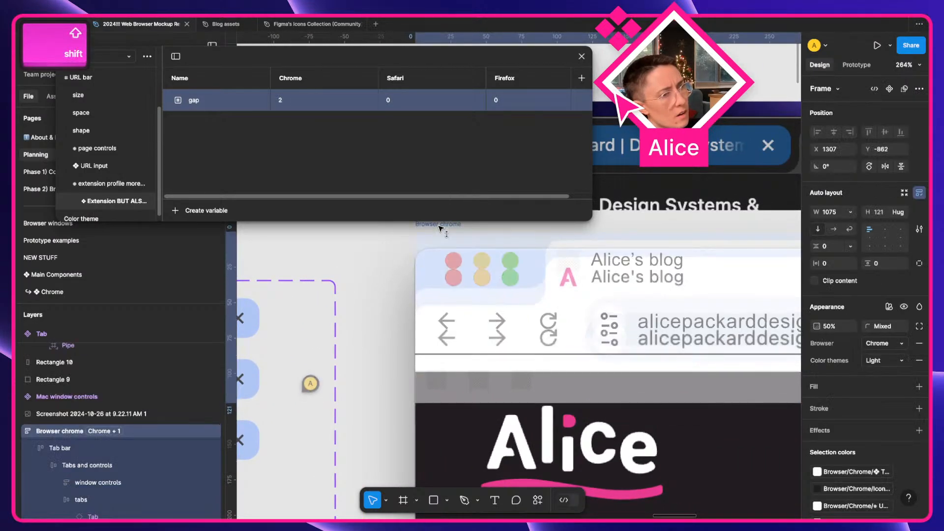
{"action": "left_click_drag", "start_coordinate": [440, 227], "coordinate": [452, 392]}
{"action": "scroll", "coordinate": [453, 393], "scroll_direction": "up", "scroll_amount": 10}
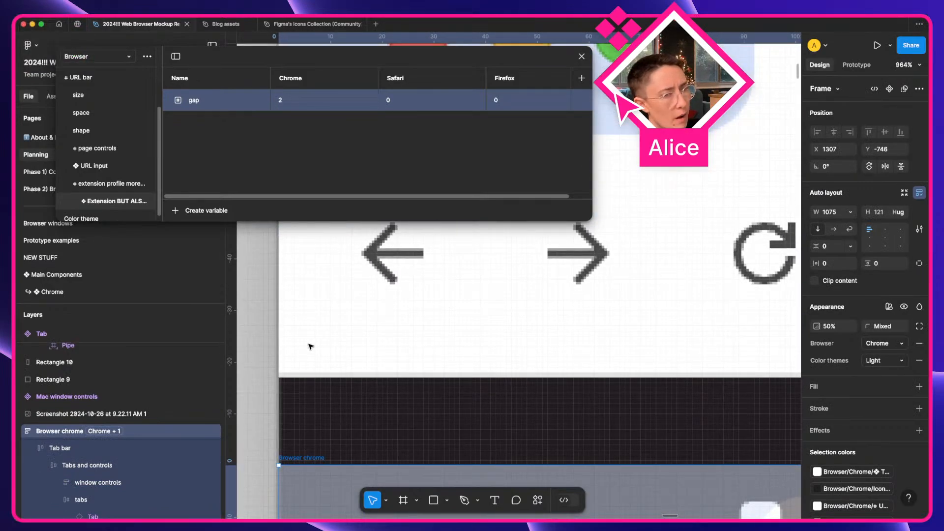
Create a color variable named "bottom-stroke" in the Chrome URL bar group of the Color themes collection
{"action": "scroll", "coordinate": [101, 91], "scroll_direction": "up", "scroll_amount": 3}
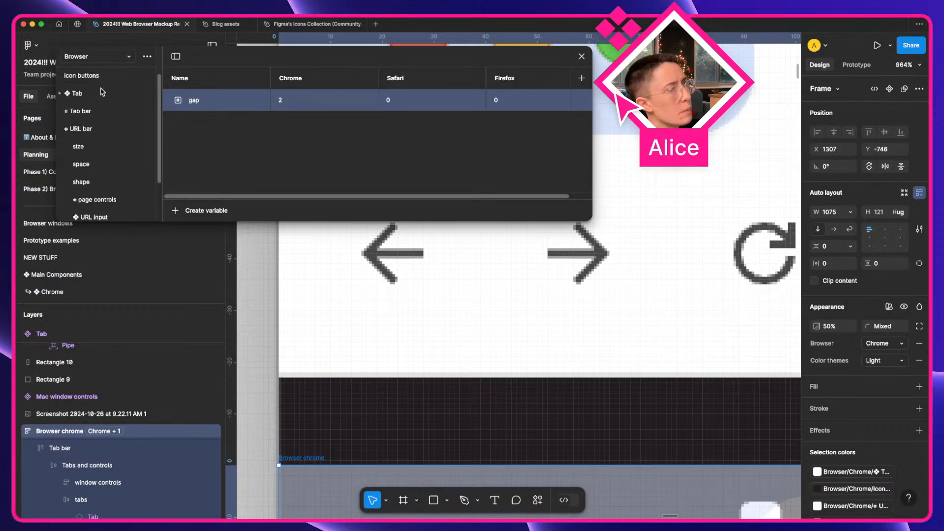
{"action": "left_click", "coordinate": [114, 58]}
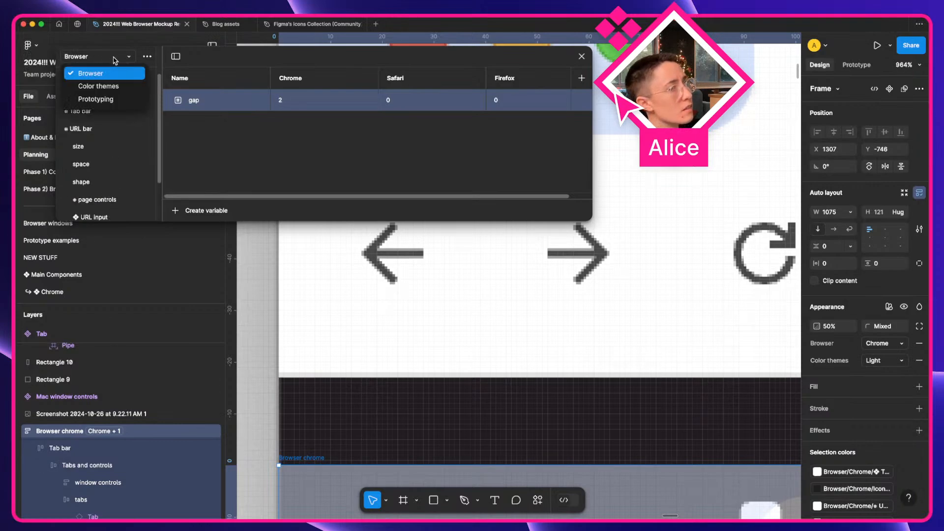
{"action": "left_click", "coordinate": [113, 86]}
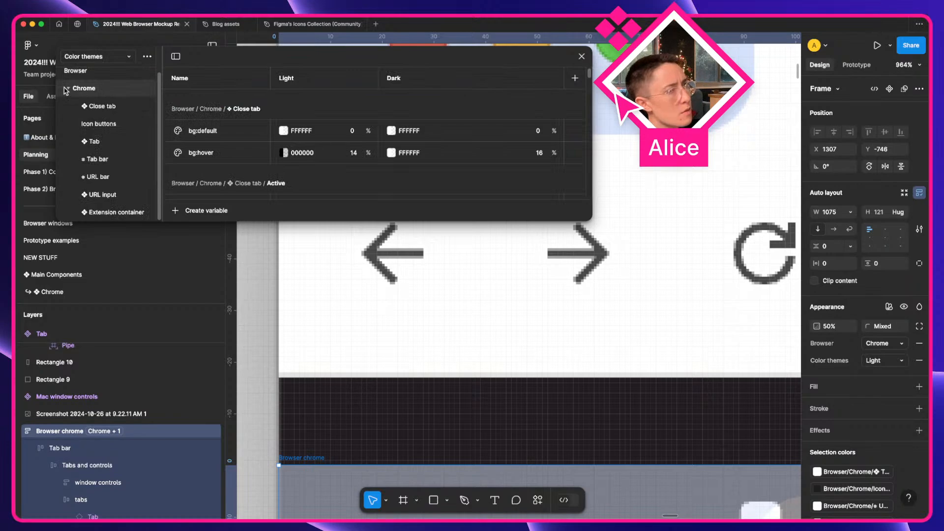
{"action": "left_click", "coordinate": [98, 177]}
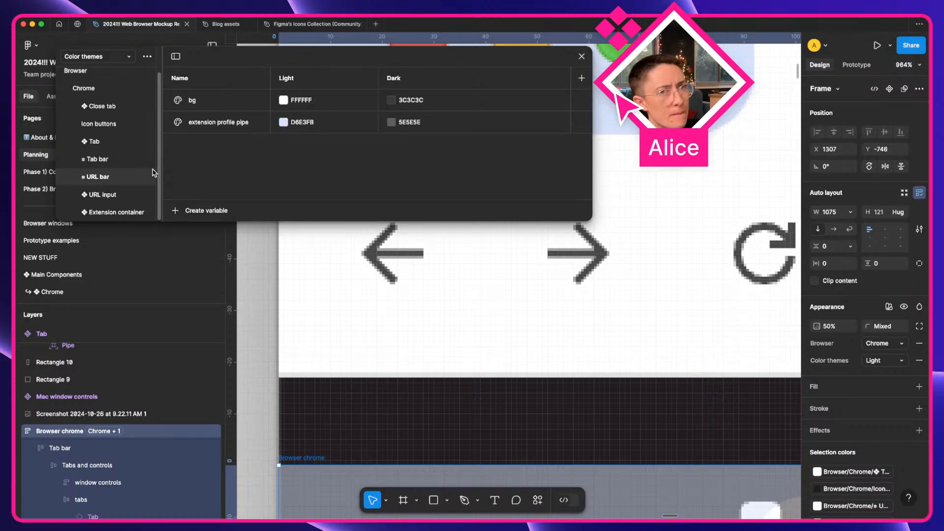
{"action": "left_click", "coordinate": [198, 214]}
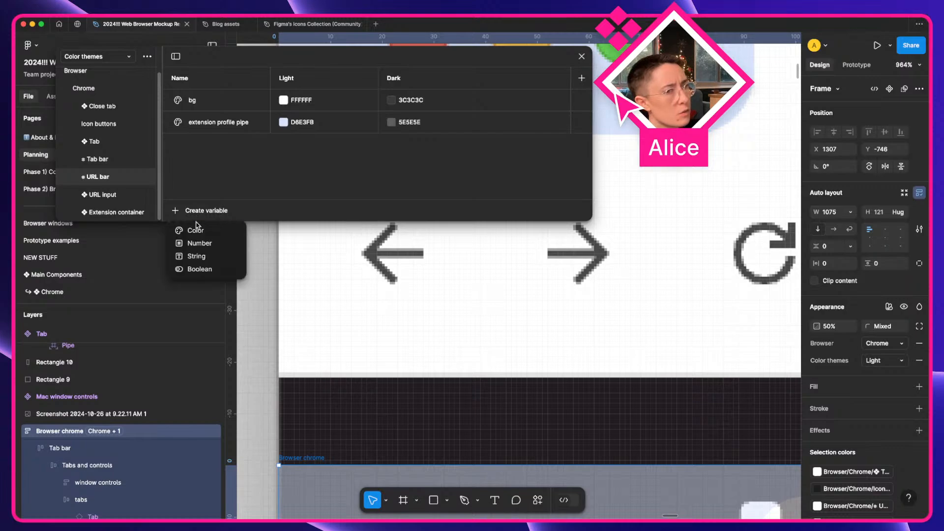
{"action": "left_click", "coordinate": [198, 233]}
{"action": "type", "text": "bottom-stroke"}
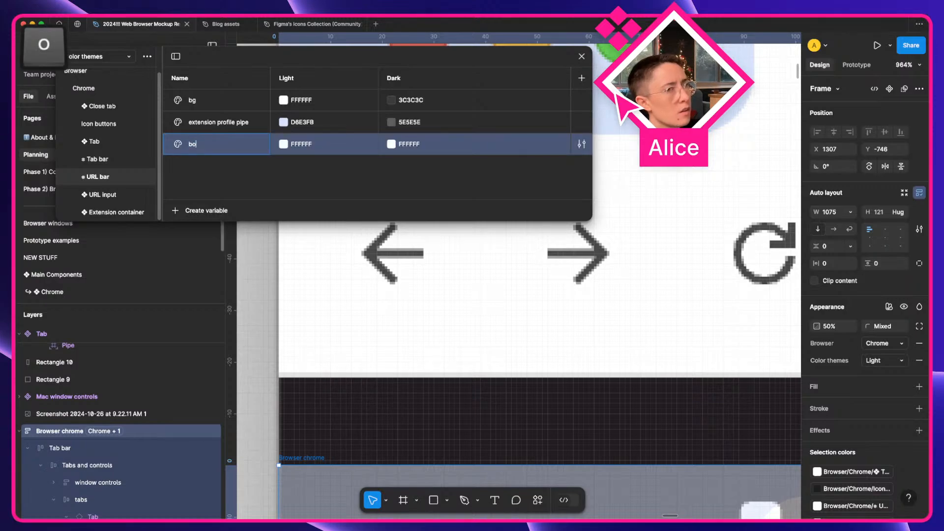
{"action": "key", "text": "Return"}
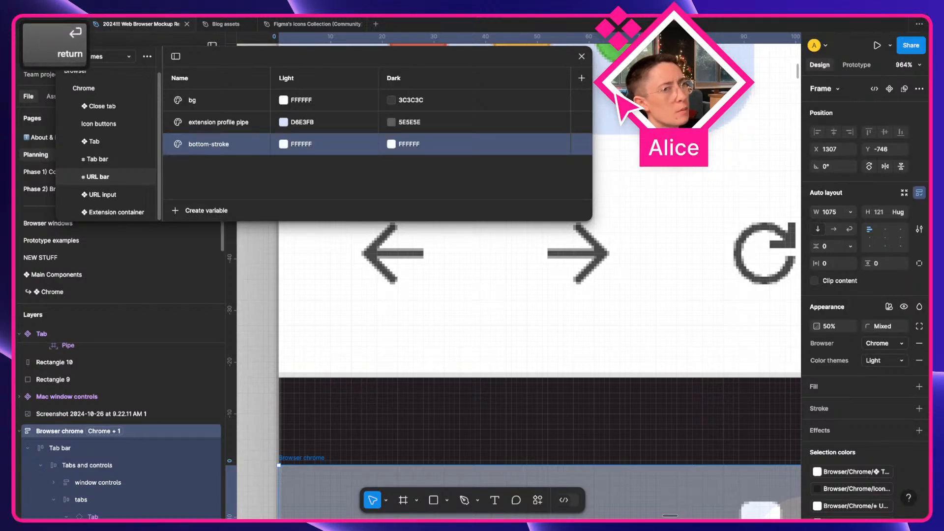
Set bottom-stroke's Light value to E2E3E1 by sampling the line under the URL bar in the Chrome screenshot
{"action": "scroll", "coordinate": [389, 303], "scroll_direction": "down", "scroll_amount": 3}
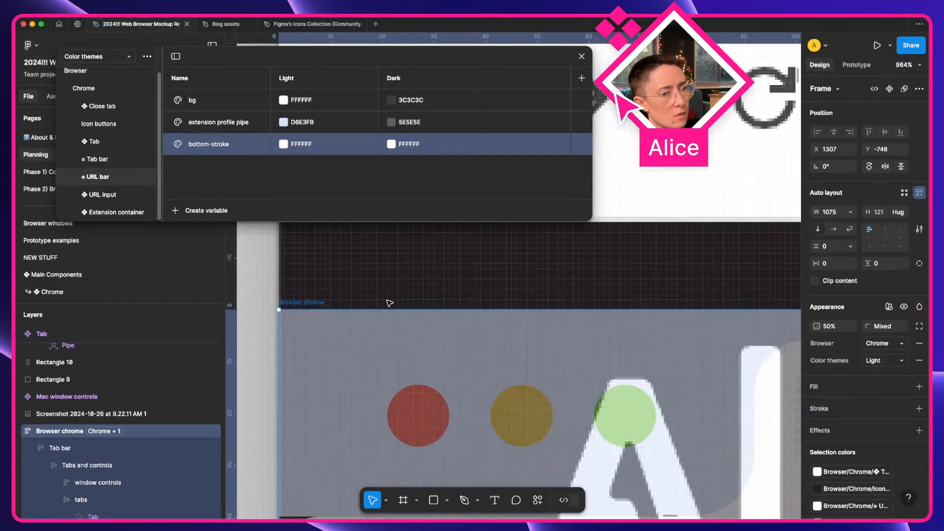
{"action": "scroll", "coordinate": [390, 303], "scroll_direction": "down", "scroll_amount": 1}
{"action": "scroll", "coordinate": [389, 304], "scroll_direction": "up", "scroll_amount": 3}
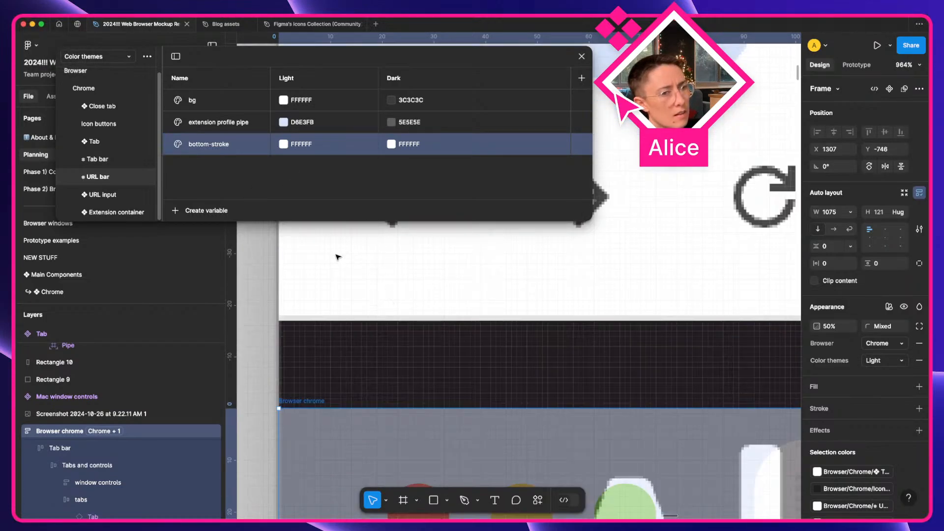
{"action": "left_click", "coordinate": [283, 144]}
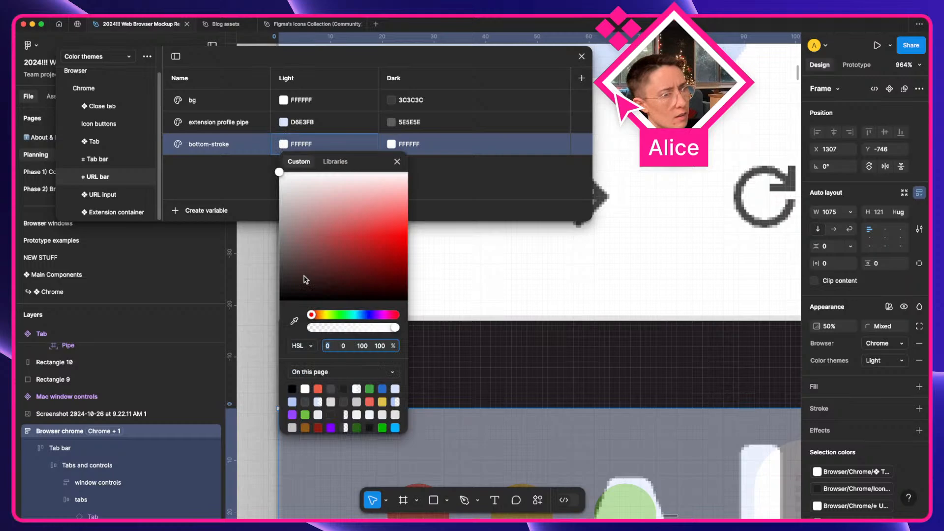
{"action": "left_click", "coordinate": [294, 321]}
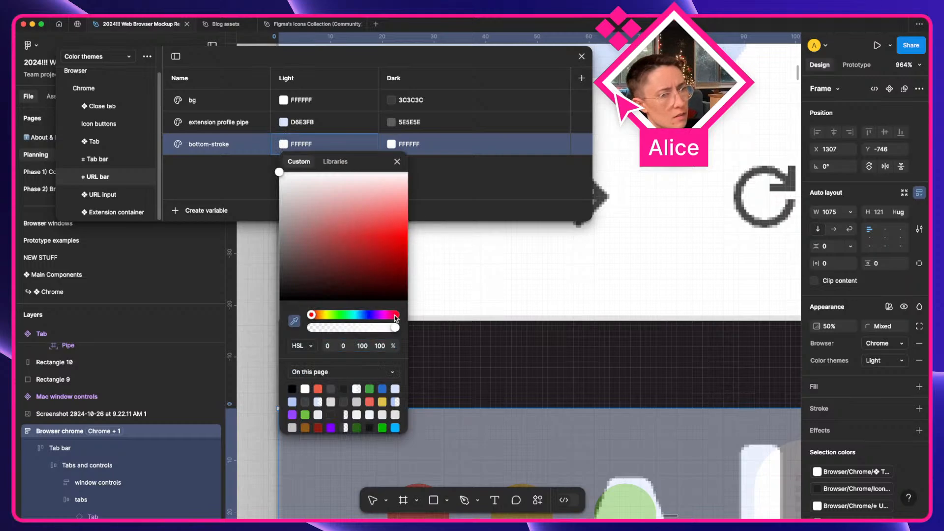
{"action": "left_click", "coordinate": [426, 317]}
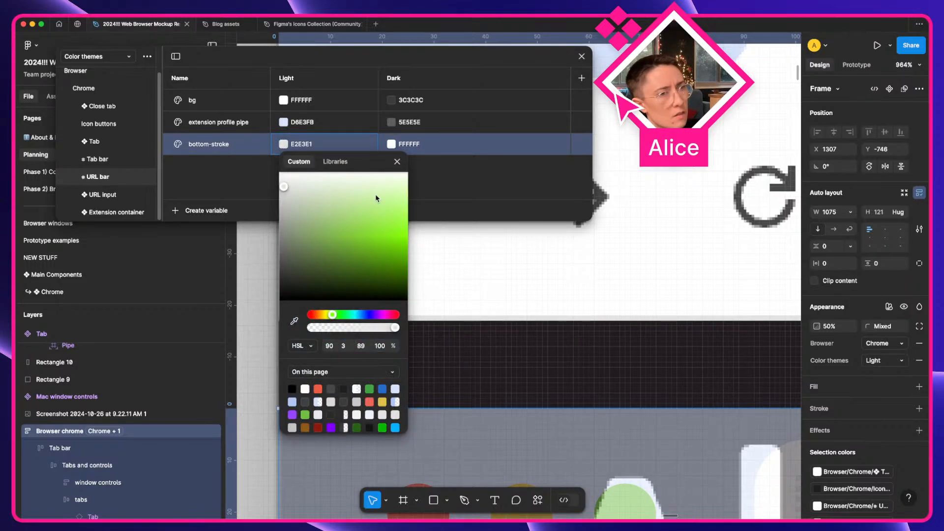
{"action": "left_click", "coordinate": [397, 162]}
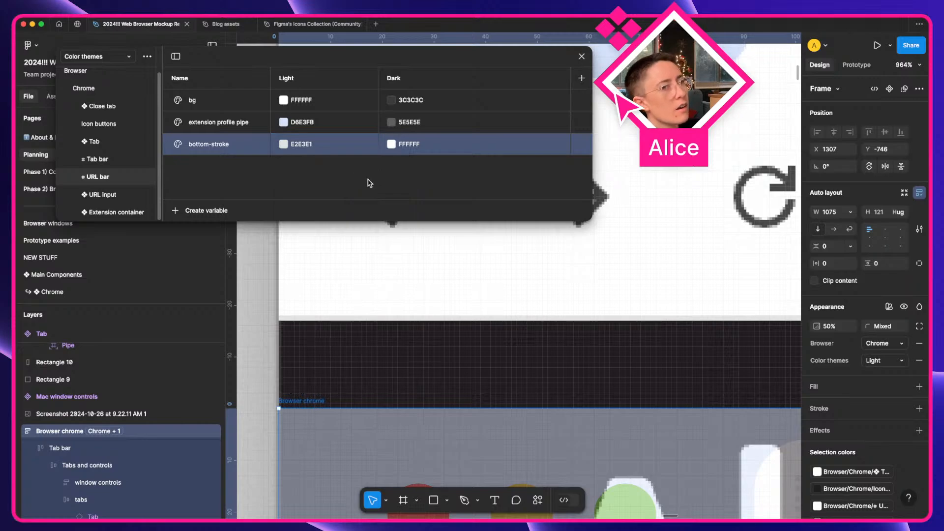
Look over the canvas for a dark-theme Chrome screenshot that shows the line under the URL bar
{"action": "scroll", "coordinate": [438, 290], "scroll_direction": "down", "scroll_amount": 10}
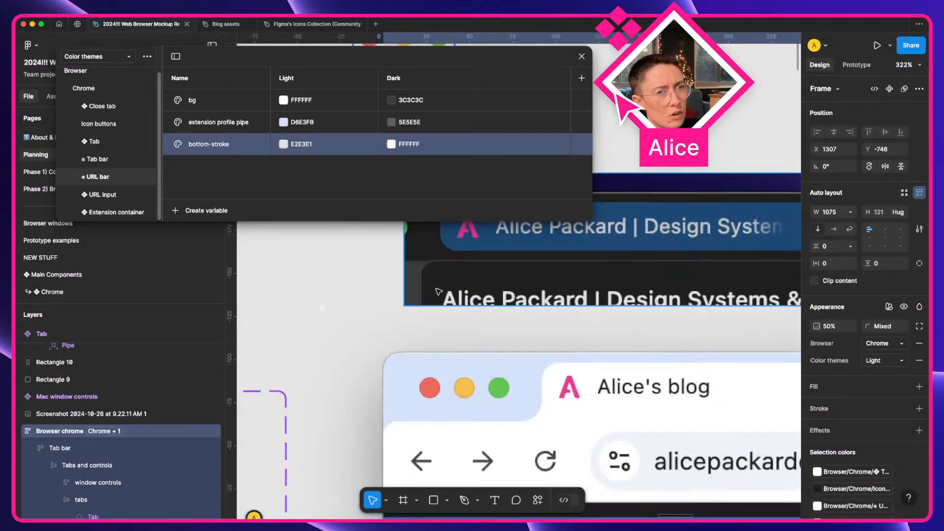
{"action": "scroll", "coordinate": [438, 288], "scroll_direction": "down", "scroll_amount": 8}
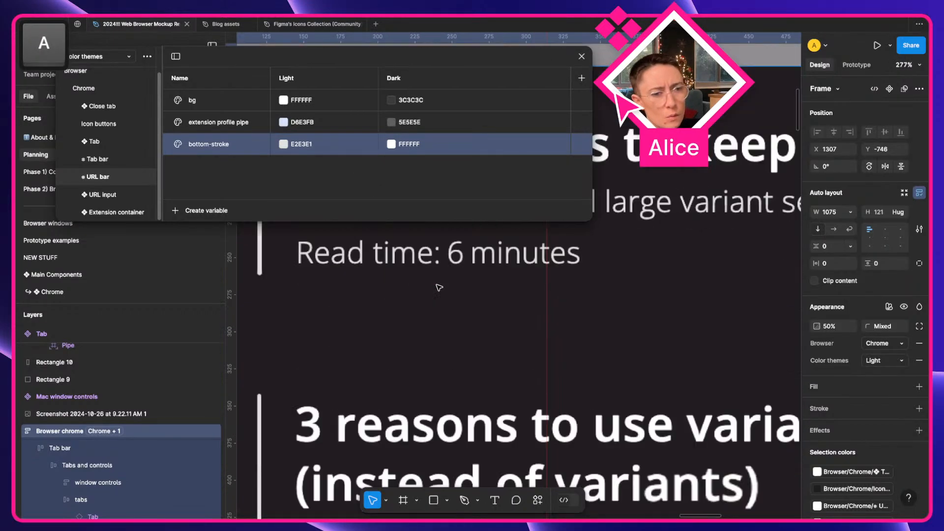
{"action": "scroll", "coordinate": [442, 291], "scroll_direction": "down", "scroll_amount": 5}
{"action": "scroll", "coordinate": [393, 316], "scroll_direction": "up", "scroll_amount": 5}
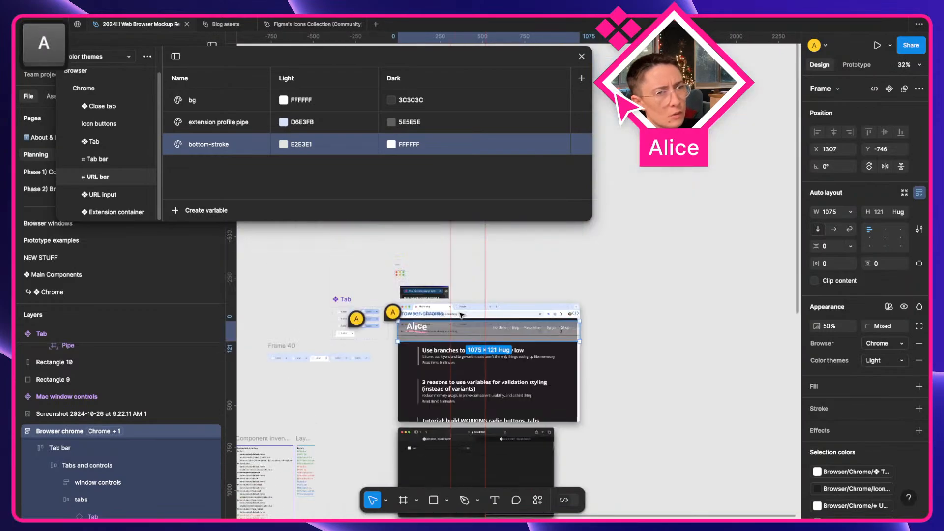
{"action": "scroll", "coordinate": [458, 381], "scroll_direction": "down", "scroll_amount": 5}
{"action": "scroll", "coordinate": [457, 382], "scroll_direction": "left", "scroll_amount": 6}
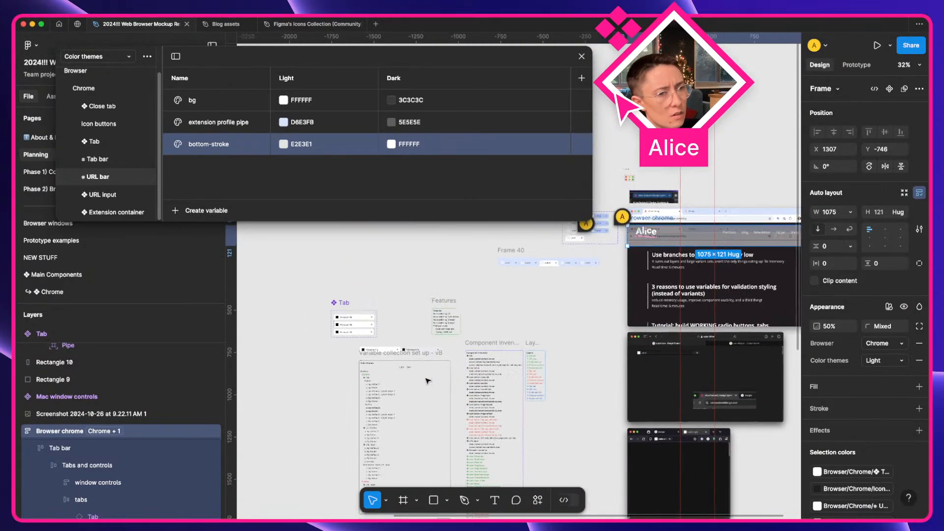
{"action": "scroll", "coordinate": [428, 381], "scroll_direction": "right", "scroll_amount": 6}
{"action": "scroll", "coordinate": [428, 381], "scroll_direction": "up", "scroll_amount": 2}
Capture a small screenshot of the dark Chrome window's bottom edge above the page content and paste it onto the Planning page
{"action": "key", "text": "ctrl+Right"}
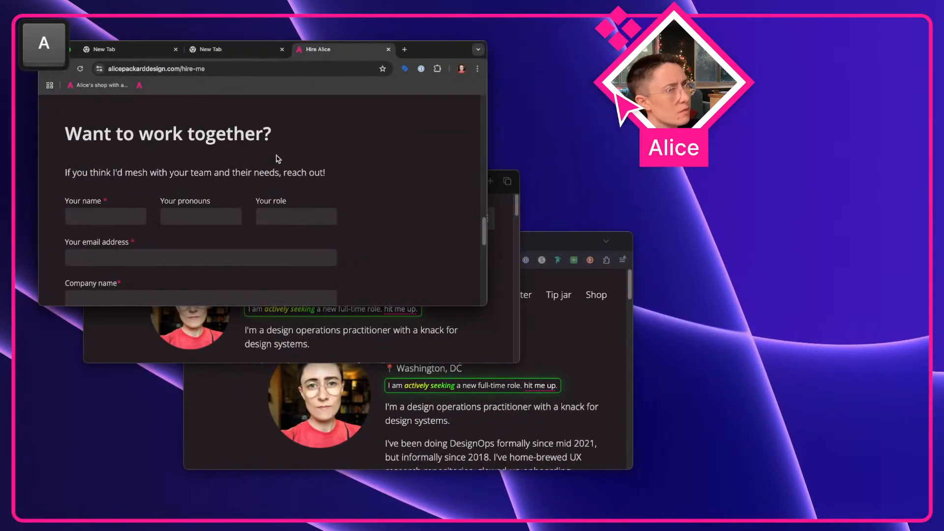
{"action": "key", "text": "super+shift+4"}
{"action": "left_click_drag", "start_coordinate": [189, 101], "coordinate": [120, 84]}
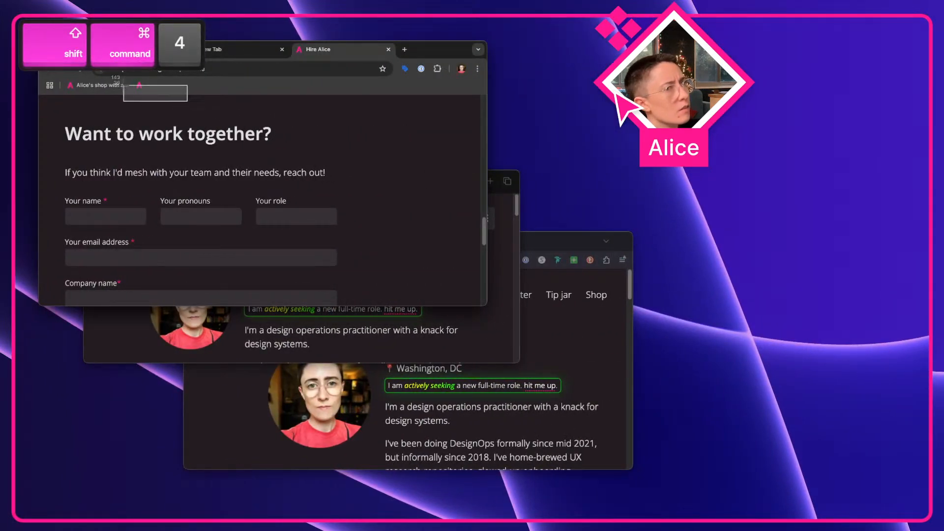
{"action": "key", "text": "ctrl+Left"}
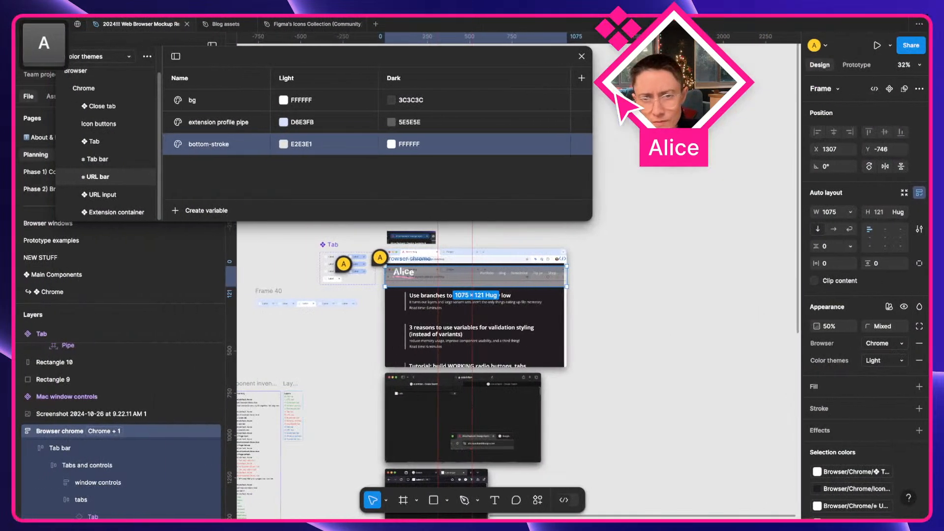
{"action": "key", "text": "super+v"}
Set bottom-stroke's Dark value to 454746 by sampling the line in the pasted screenshot, and delete that screenshot
{"action": "scroll", "coordinate": [617, 256], "scroll_direction": "up", "scroll_amount": 5}
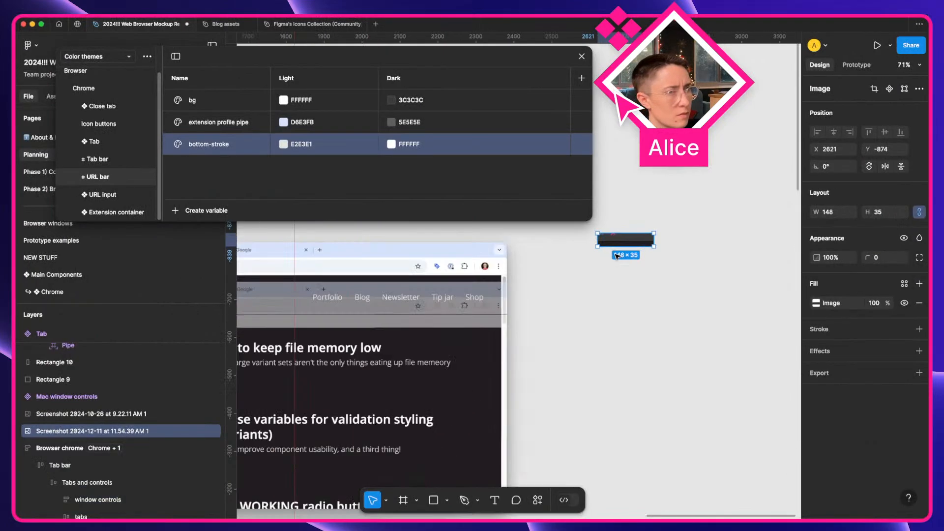
{"action": "scroll", "coordinate": [617, 255], "scroll_direction": "up", "scroll_amount": 15}
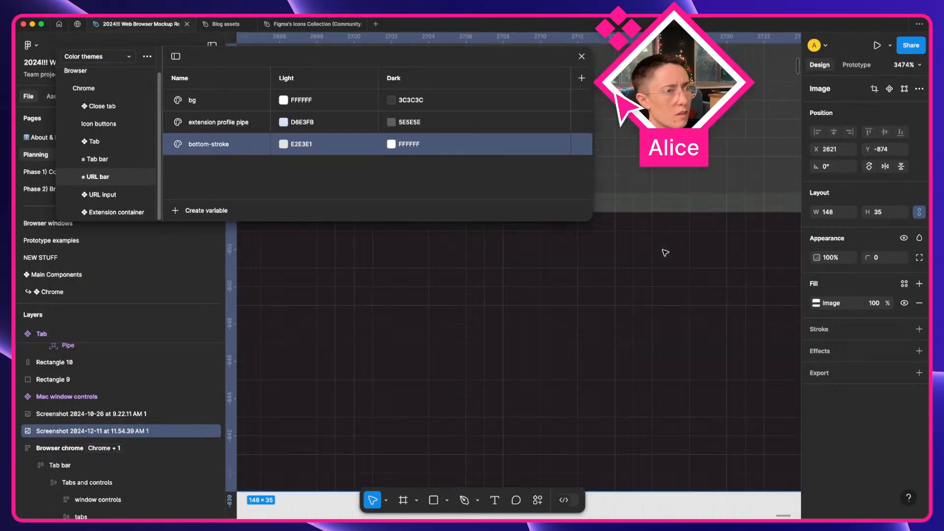
{"action": "scroll", "coordinate": [665, 252], "scroll_direction": "up", "scroll_amount": 5}
{"action": "left_click", "coordinate": [392, 144]}
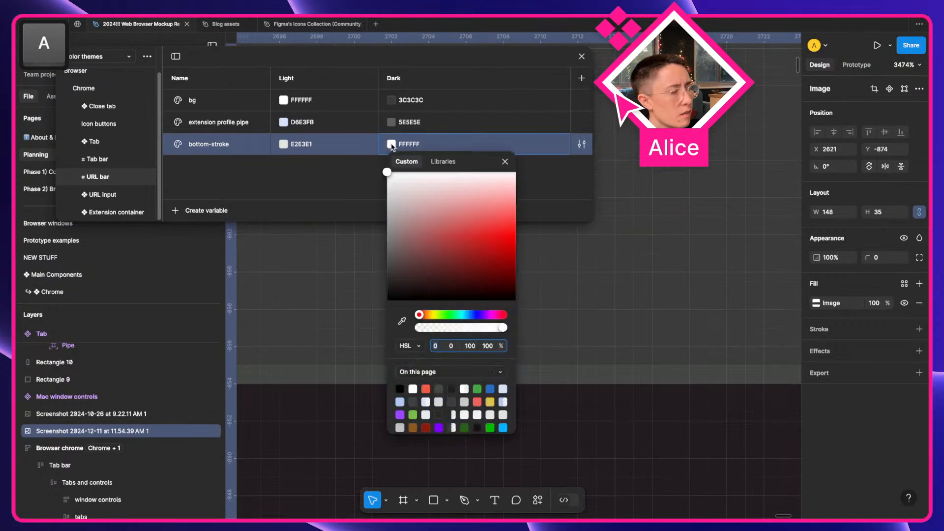
{"action": "left_click", "coordinate": [401, 321]}
{"action": "left_click", "coordinate": [360, 378]}
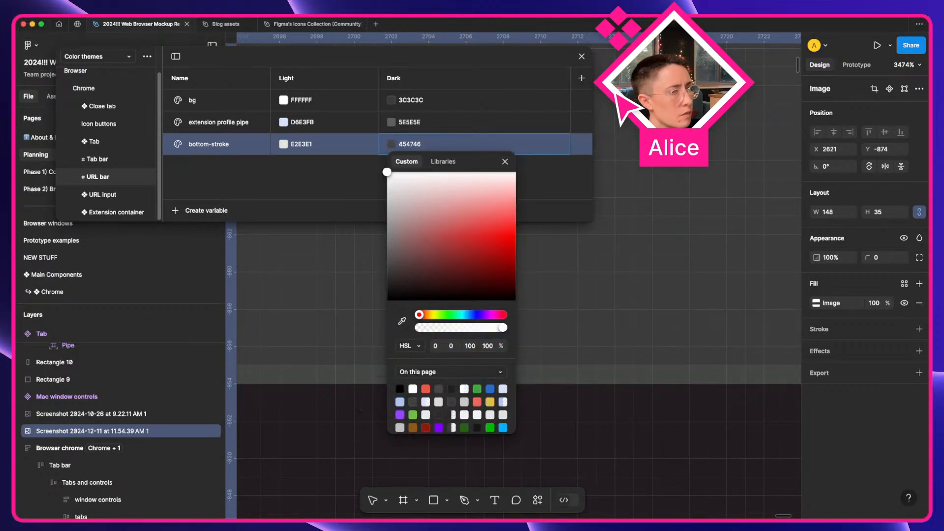
{"action": "left_click", "coordinate": [505, 163]}
{"action": "scroll", "coordinate": [462, 300], "scroll_direction": "down", "scroll_amount": 10}
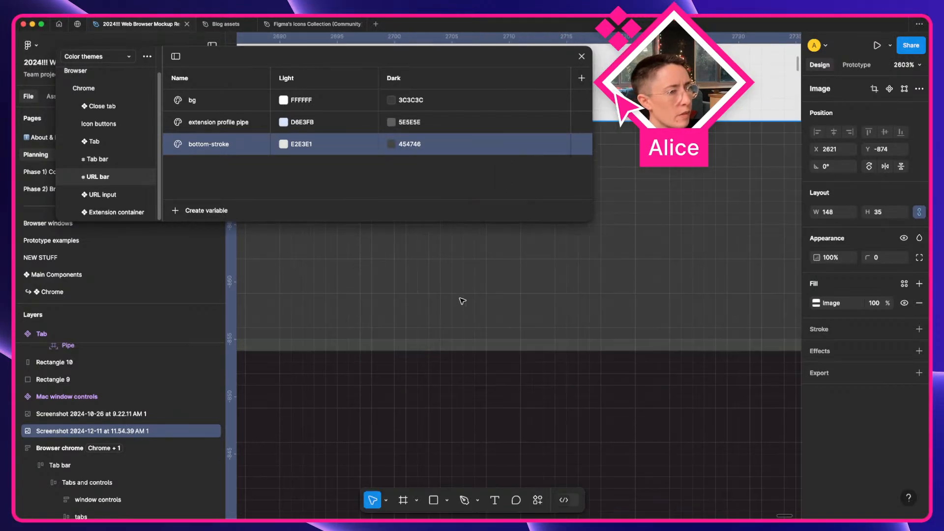
{"action": "key", "text": "Delete"}
Bind the stroke color of the URL bar frame inside Browser chrome to the bottom-stroke variable
{"action": "key", "text": "space"}
{"action": "left_click_drag", "start_coordinate": [417, 344], "coordinate": [616, 305]}
{"action": "left_click_drag", "start_coordinate": [369, 304], "coordinate": [533, 340]}
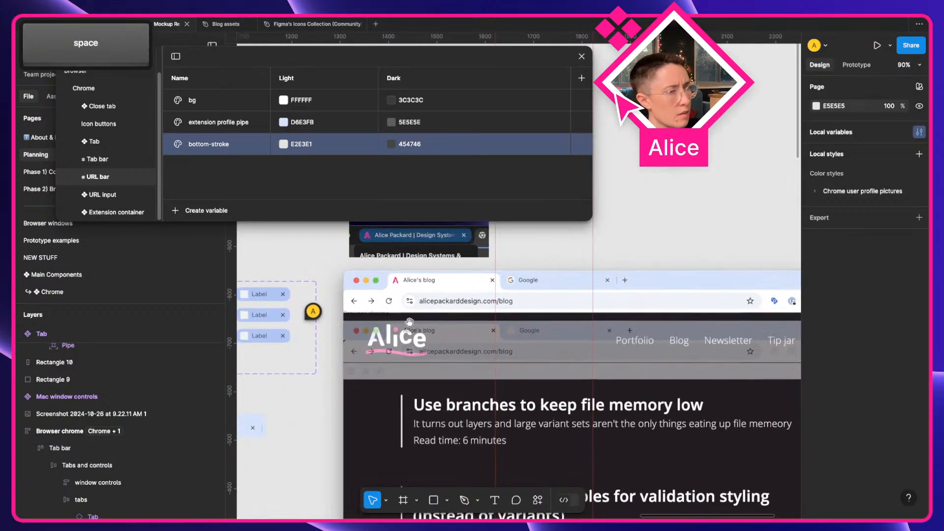
{"action": "left_click", "coordinate": [365, 315]}
{"action": "scroll", "coordinate": [886, 394], "scroll_direction": "down", "scroll_amount": 3}
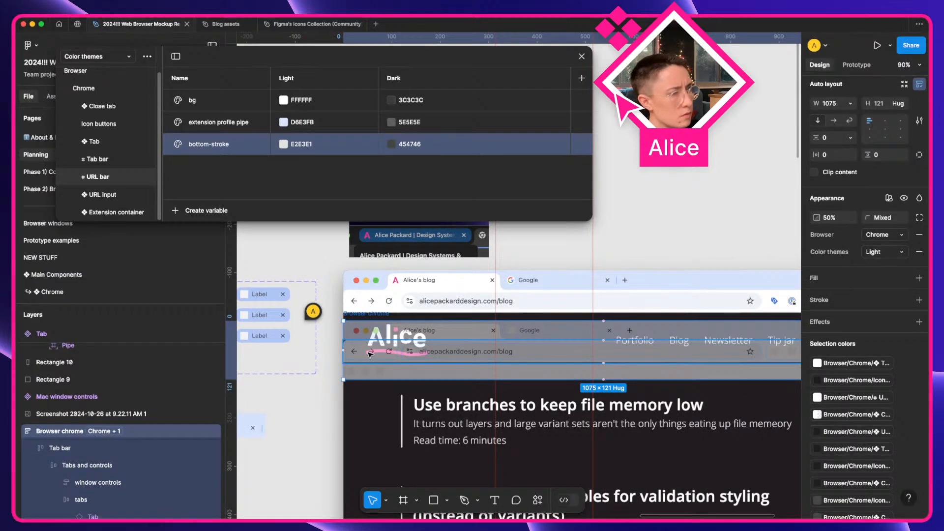
{"action": "left_click", "coordinate": [369, 353]}
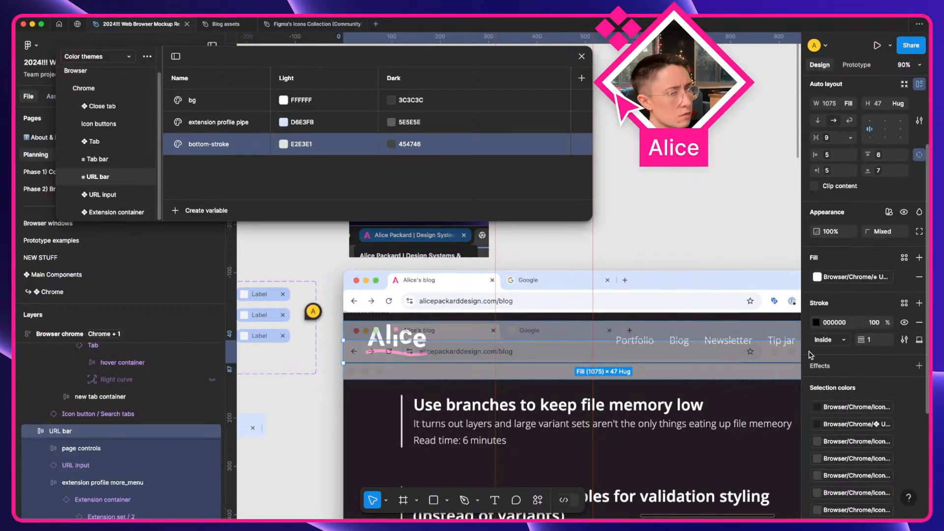
{"action": "left_click", "coordinate": [904, 304]}
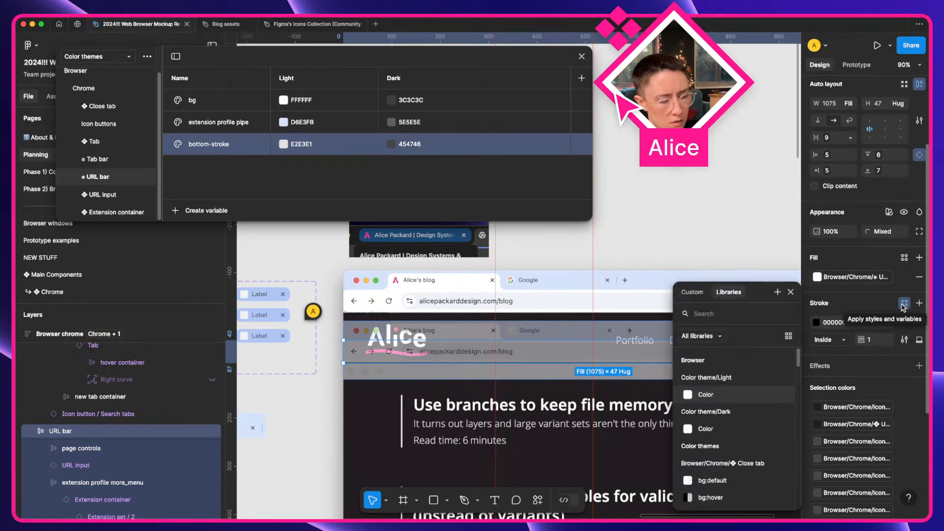
{"action": "type", "text": "bott"}
{"action": "key", "text": "Return"}
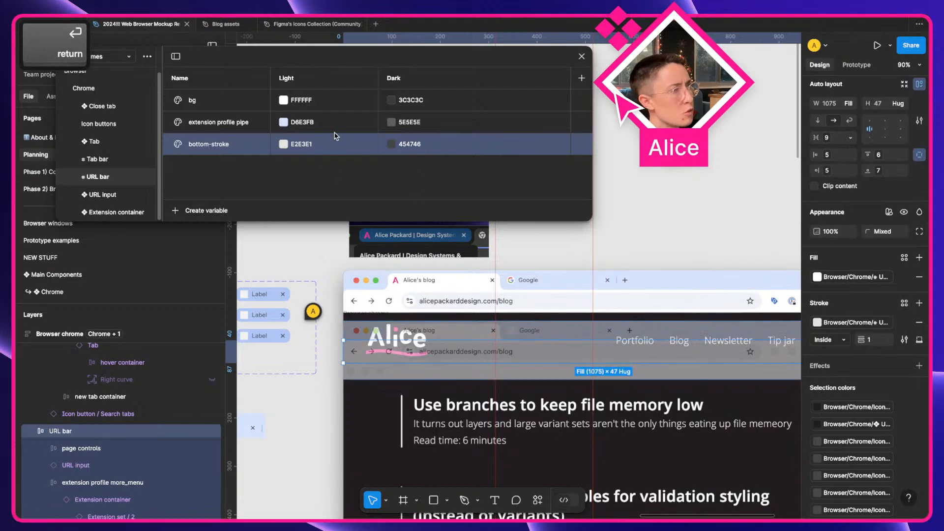
Turn off all color scopes for the bottom-stroke variable and close the variables window
{"action": "right_click", "coordinate": [227, 145]}
{"action": "left_click", "coordinate": [266, 197]}
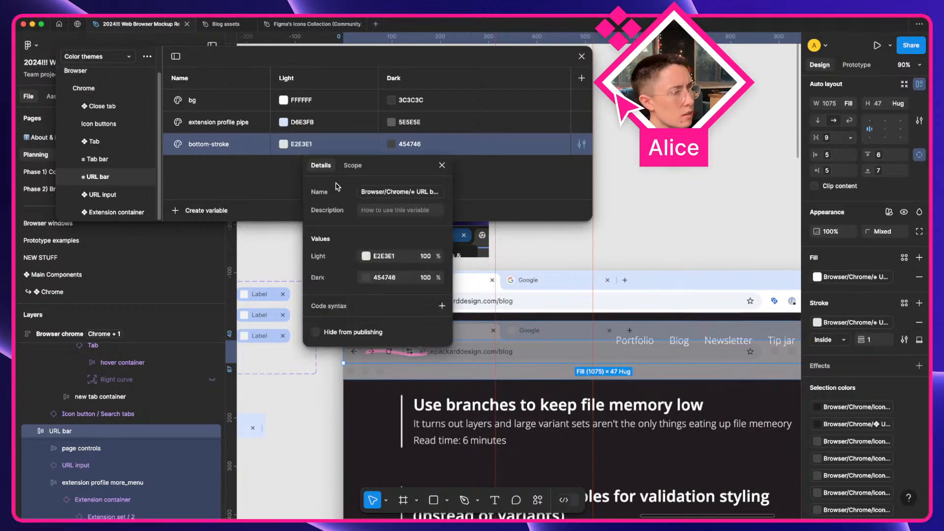
{"action": "left_click", "coordinate": [352, 166]}
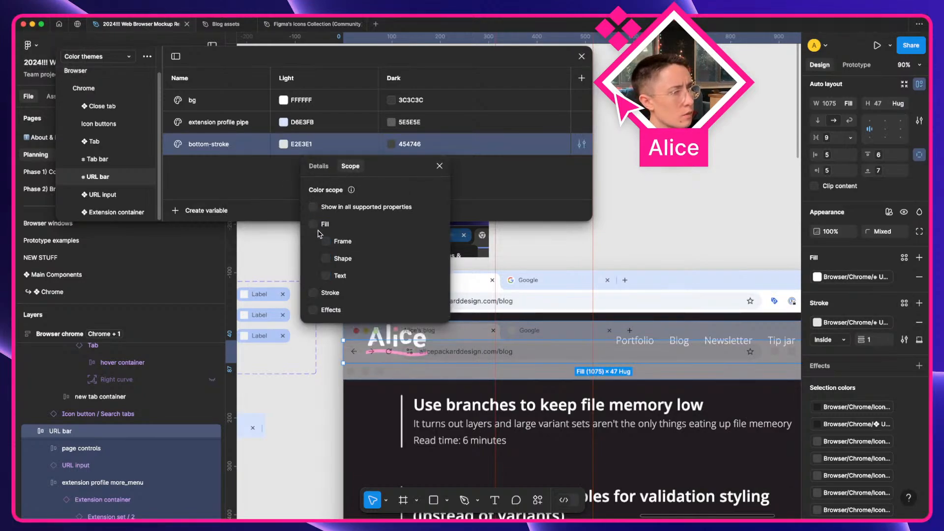
{"action": "left_click", "coordinate": [441, 167]}
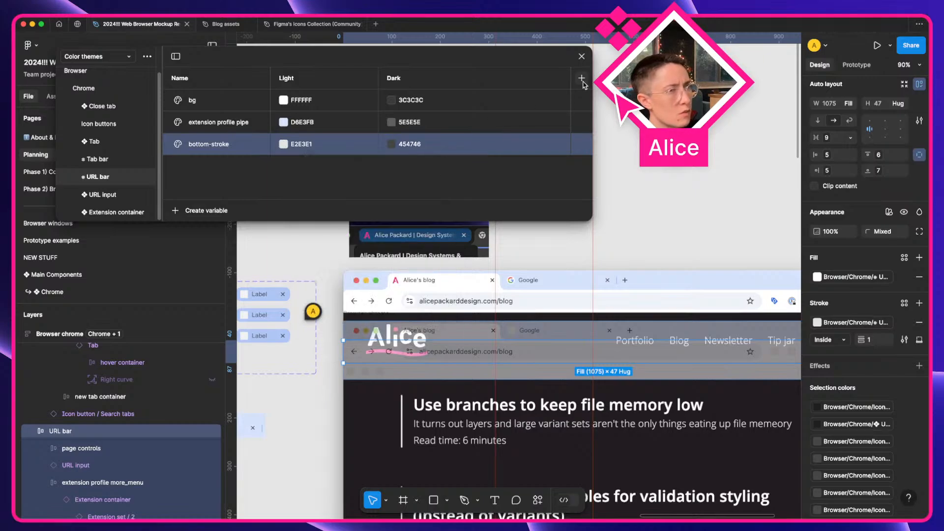
{"action": "left_click", "coordinate": [580, 57]}
Examine the URL bar's rounded upper corner and check which color variable fills the Tab bar frame
{"action": "scroll", "coordinate": [341, 290], "scroll_direction": "up", "scroll_amount": 5}
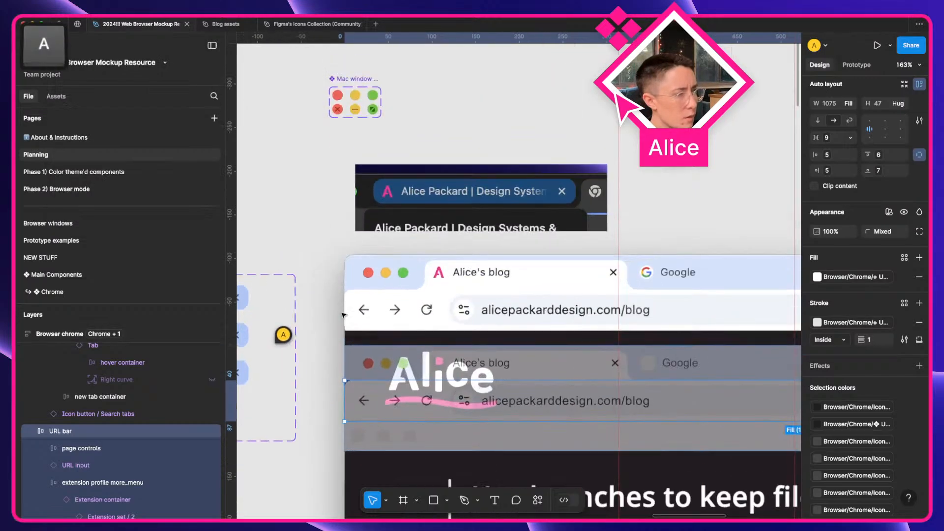
{"action": "left_click", "coordinate": [343, 395]}
{"action": "scroll", "coordinate": [335, 393], "scroll_direction": "up", "scroll_amount": 8}
{"action": "left_click", "coordinate": [376, 382]}
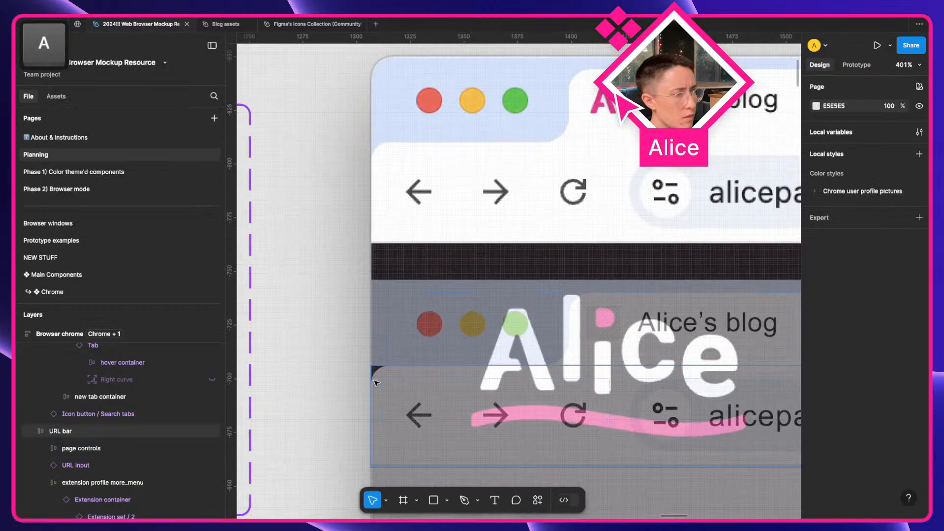
{"action": "left_click", "coordinate": [389, 339]}
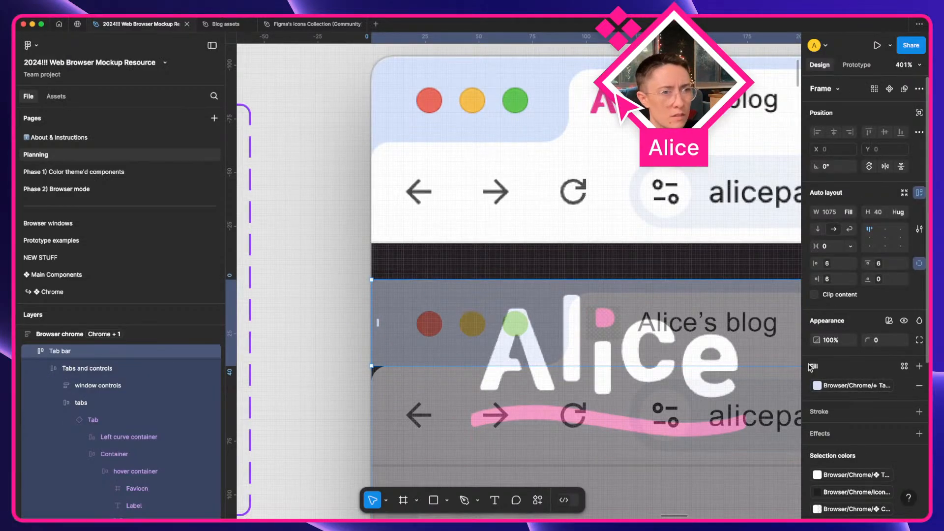
{"action": "left_click", "coordinate": [852, 387]}
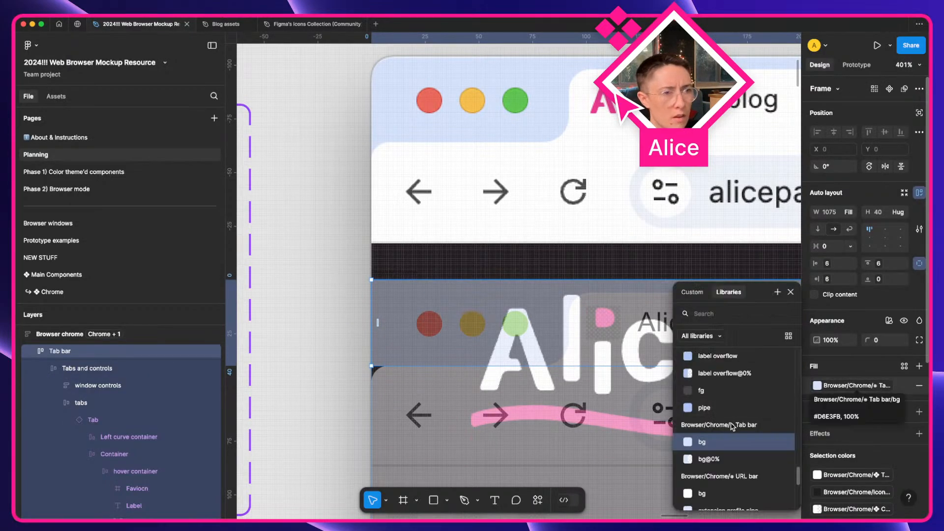
{"action": "left_click", "coordinate": [791, 293]}
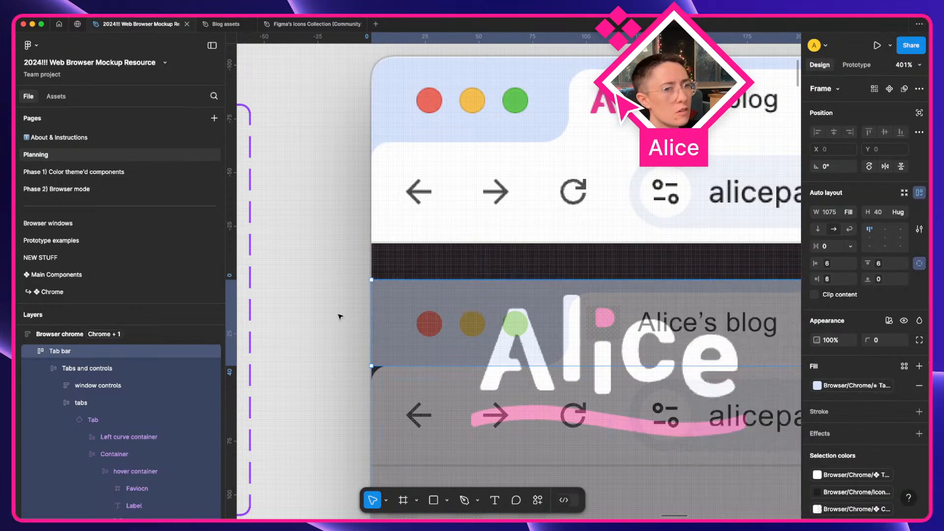
Fill the Browser chrome frame with the bg color variable from the Chrome Tab bar group
{"action": "left_click", "coordinate": [340, 318]}
{"action": "left_click", "coordinate": [403, 273]}
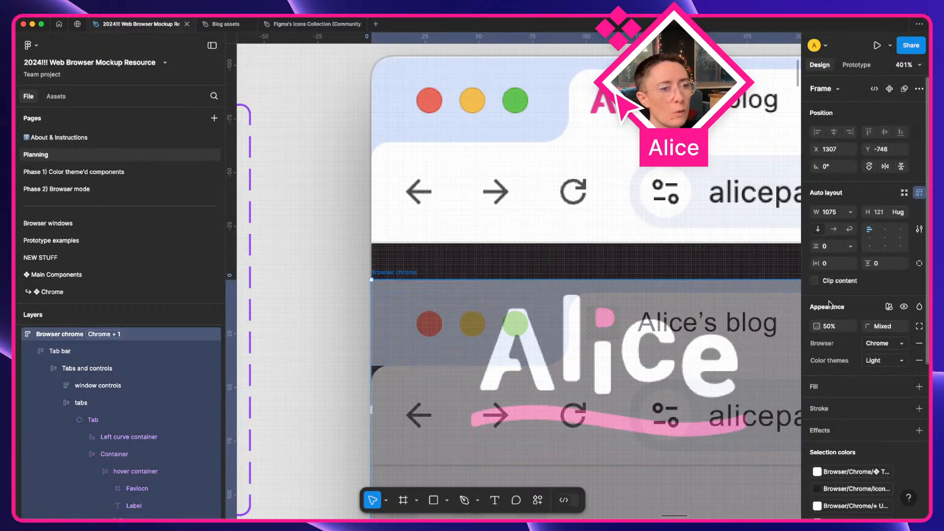
{"action": "left_click", "coordinate": [904, 387]}
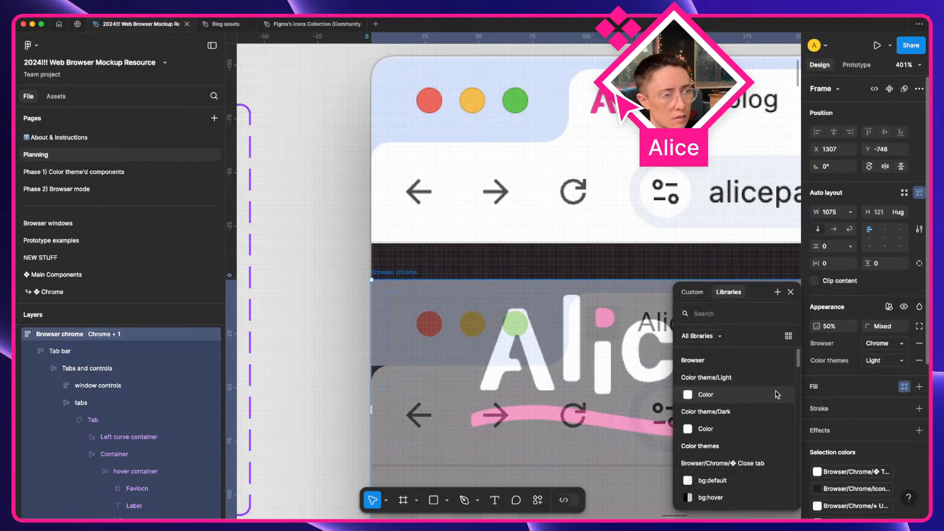
{"action": "type", "text": "tab bar"}
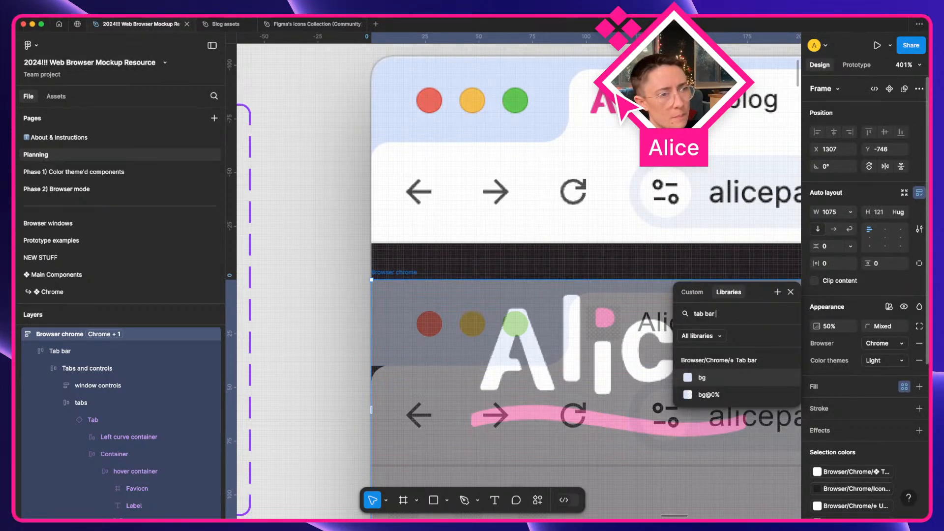
{"action": "key", "text": "Return"}
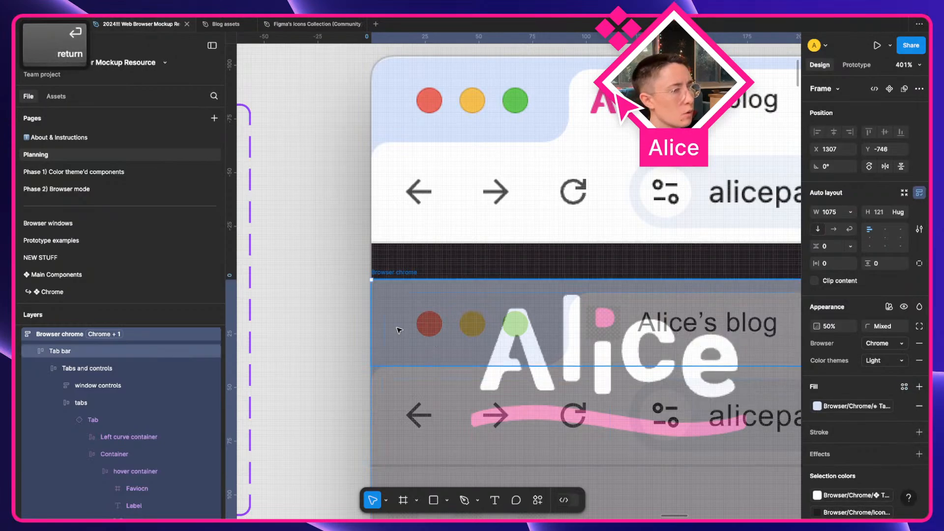
Remove the Tab bar frame's own fill and move the Browser chrome frame up to Y -850 over the Chrome screenshot
{"action": "left_click", "coordinate": [399, 331]}
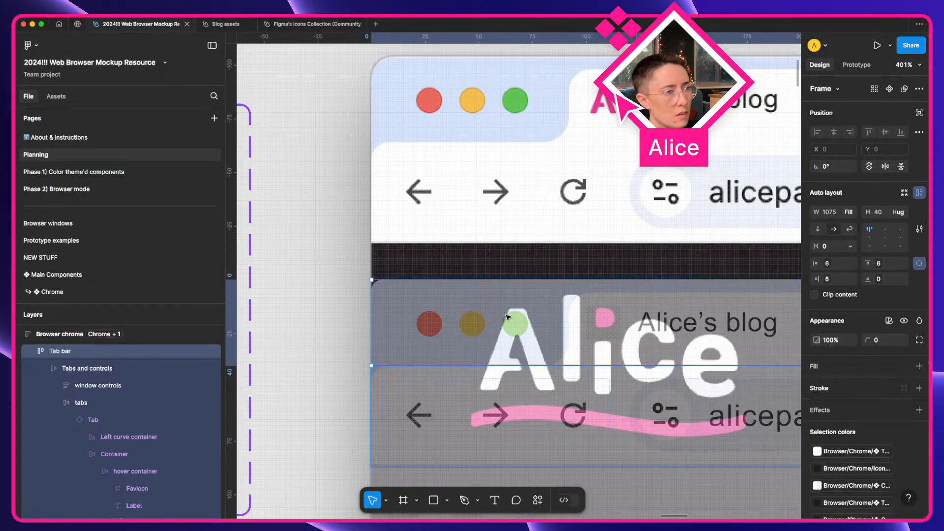
{"action": "left_click", "coordinate": [339, 325]}
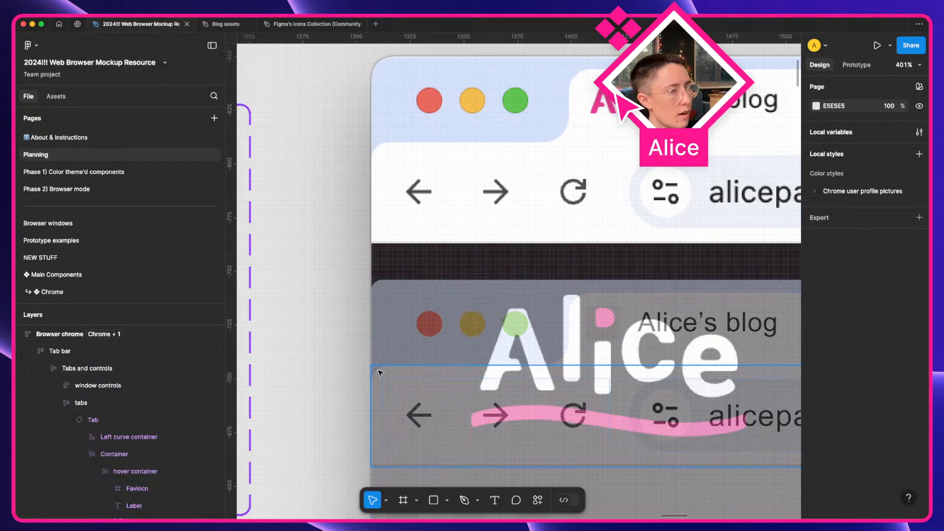
{"action": "left_click", "coordinate": [393, 57], "text": "shift"}
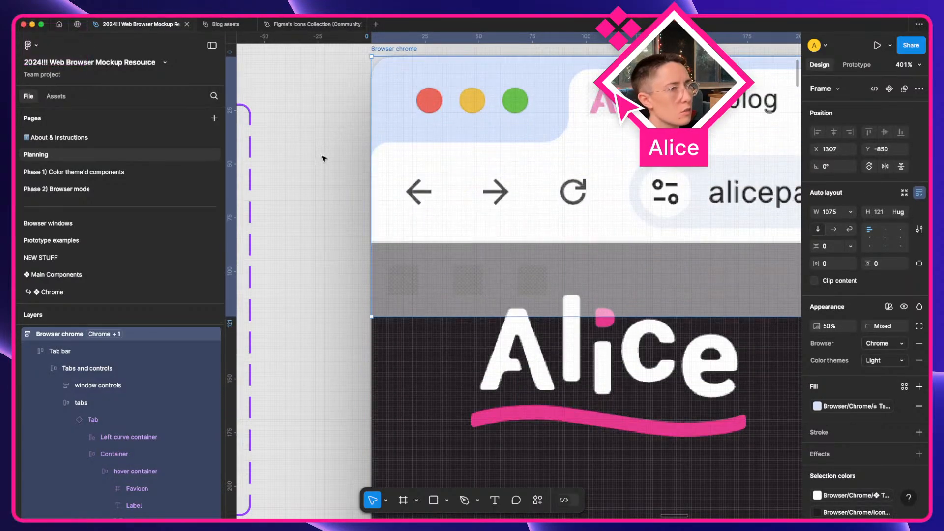
Compare the Browser chrome mockup with the Chrome screenshot beneath it along its full width, checking tabs, icons and corners
{"action": "scroll", "coordinate": [324, 161], "scroll_direction": "up", "scroll_amount": 3}
{"action": "scroll", "coordinate": [325, 160], "scroll_direction": "right", "scroll_amount": 2}
{"action": "scroll", "coordinate": [477, 252], "scroll_direction": "right", "scroll_amount": 10}
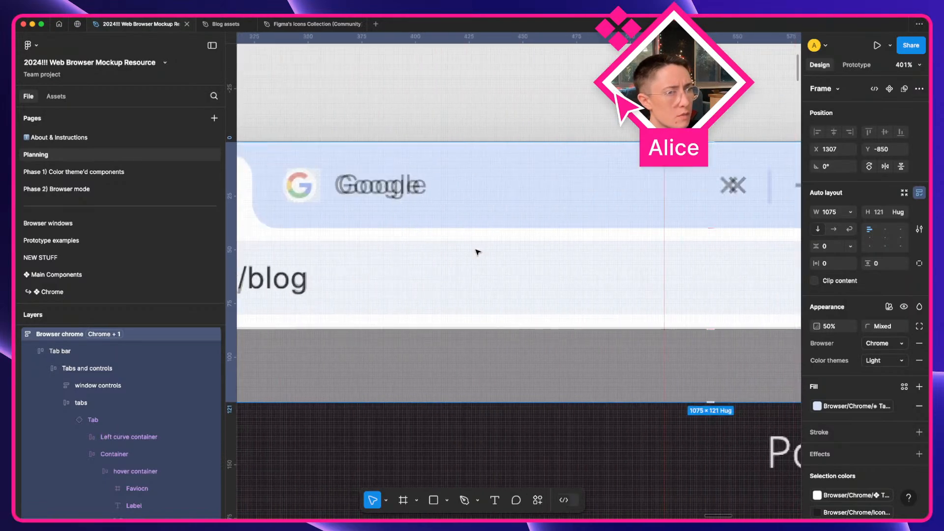
{"action": "scroll", "coordinate": [477, 252], "scroll_direction": "right", "scroll_amount": 10}
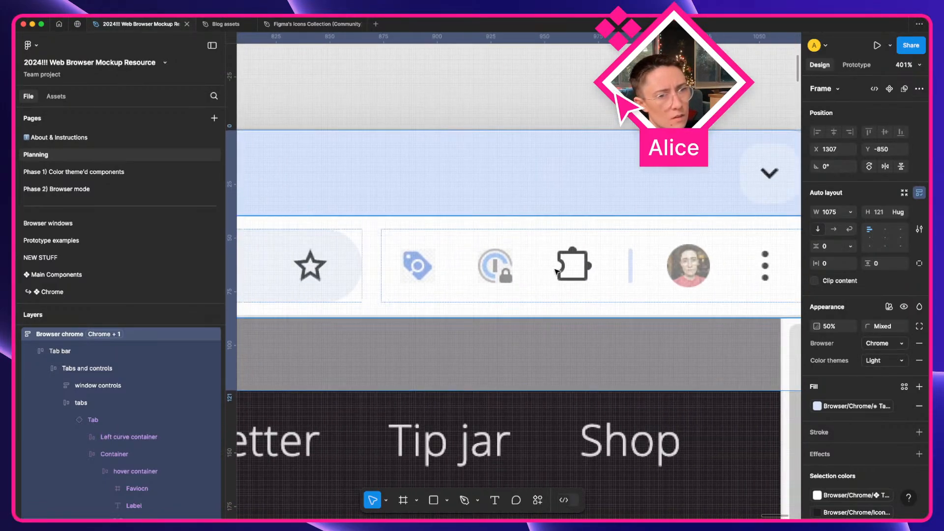
{"action": "scroll", "coordinate": [549, 276], "scroll_direction": "right", "scroll_amount": 4}
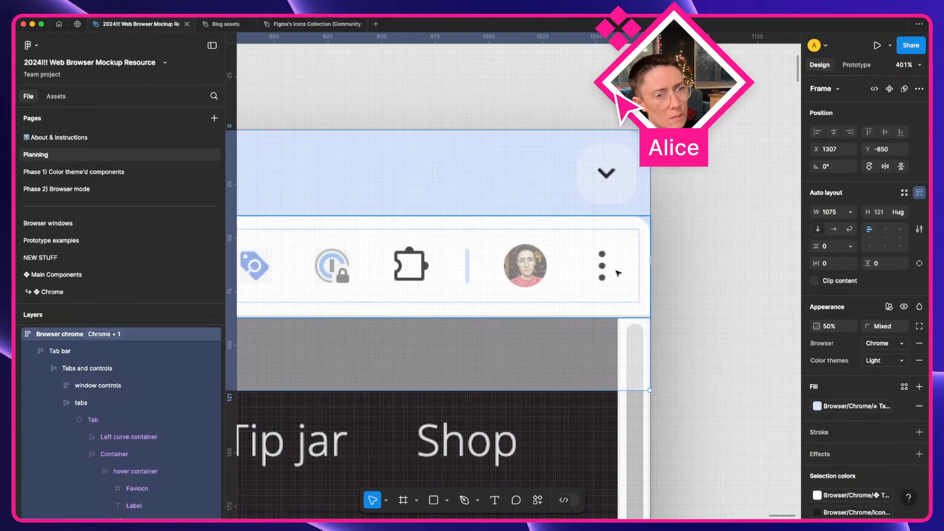
{"action": "scroll", "coordinate": [627, 199], "scroll_direction": "left", "scroll_amount": 4}
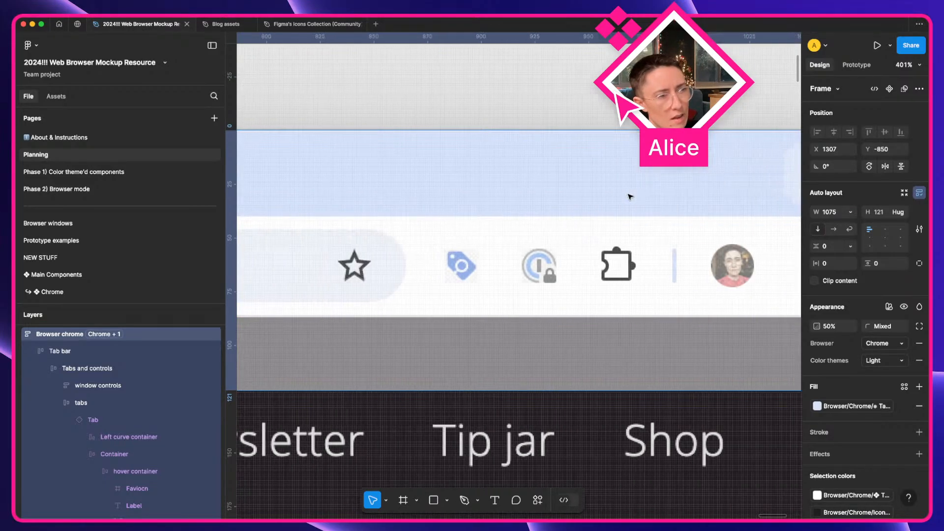
{"action": "scroll", "coordinate": [627, 198], "scroll_direction": "down", "scroll_amount": 4}
{"action": "scroll", "coordinate": [627, 199], "scroll_direction": "up", "scroll_amount": 5}
{"action": "scroll", "coordinate": [626, 199], "scroll_direction": "down", "scroll_amount": 5}
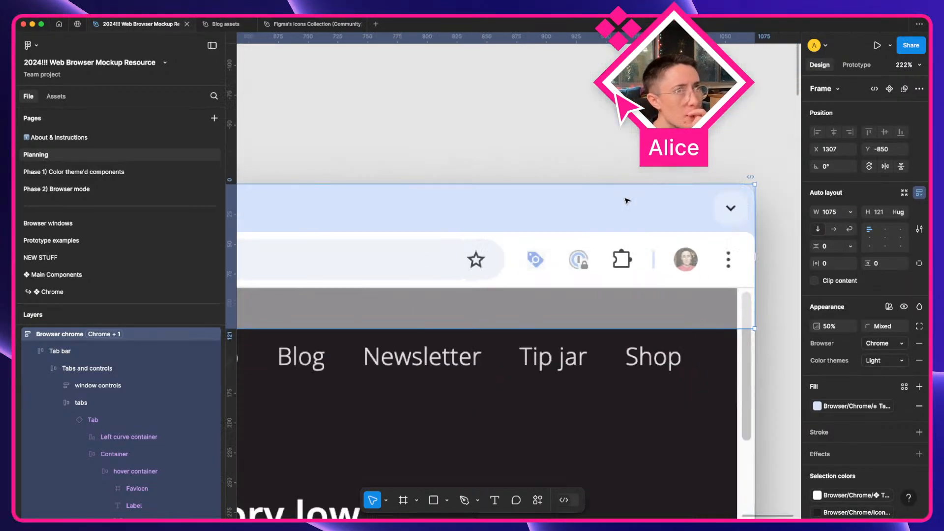
{"action": "key", "text": "a"}
{"action": "scroll", "coordinate": [471, 267], "scroll_direction": "left", "scroll_amount": 10}
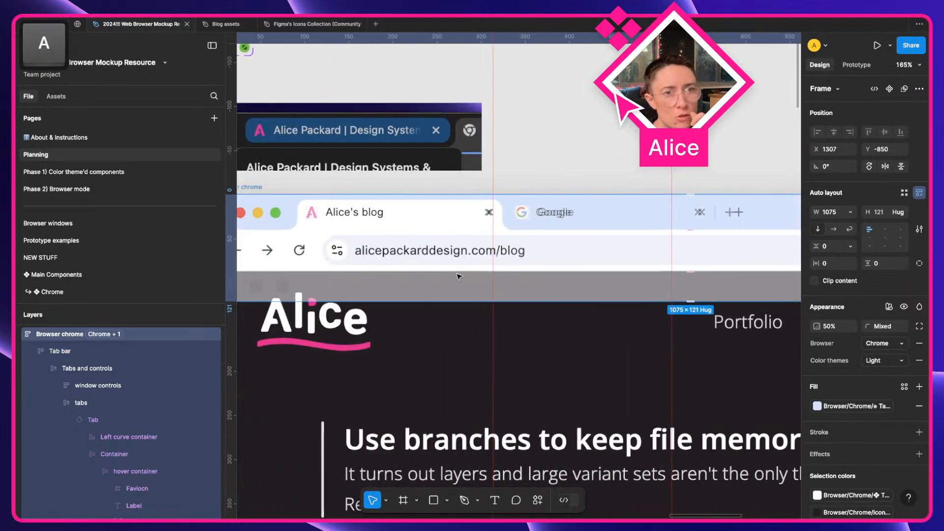
{"action": "scroll", "coordinate": [459, 277], "scroll_direction": "left", "scroll_amount": 5}
{"action": "scroll", "coordinate": [458, 295], "scroll_direction": "right", "scroll_amount": 2}
{"action": "scroll", "coordinate": [457, 295], "scroll_direction": "up", "scroll_amount": 1}
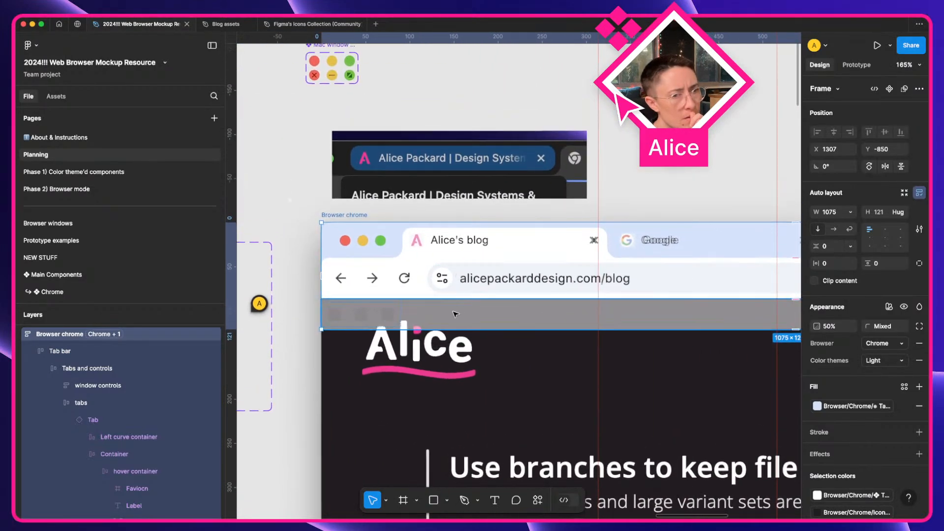